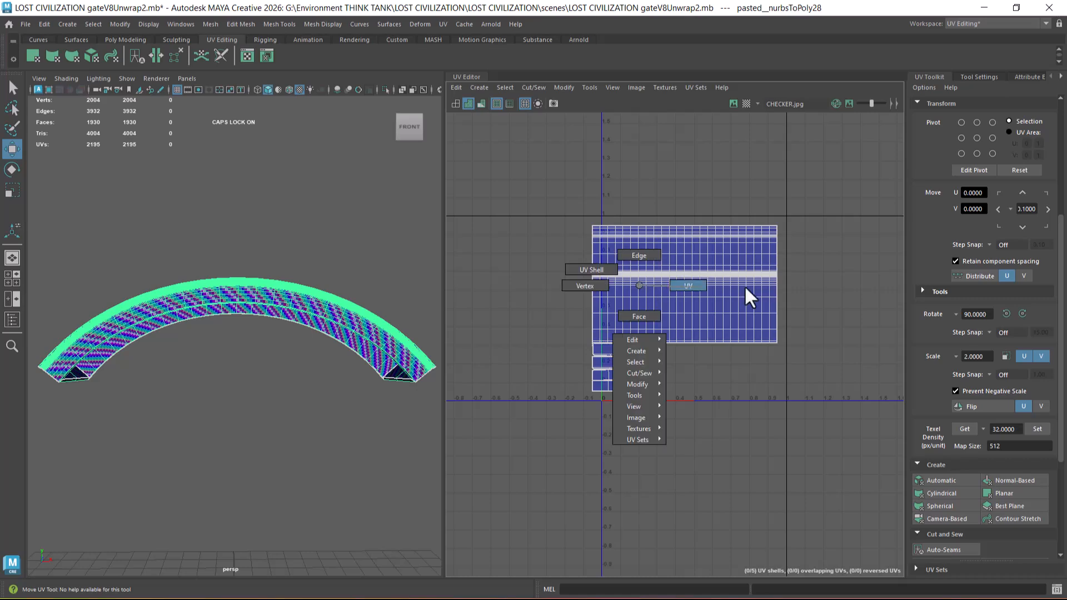
Step: Select all UVs of the curved arch band, lay out its UV shells from the 0–1 tile upward, and clear the selection
{"action": "right_click", "coordinate": [682, 271], "text": "shift"}
{"action": "left_click", "coordinate": [550, 300]}
{"action": "scroll", "coordinate": [262, 374], "scroll_direction": "up", "scroll_amount": 5}
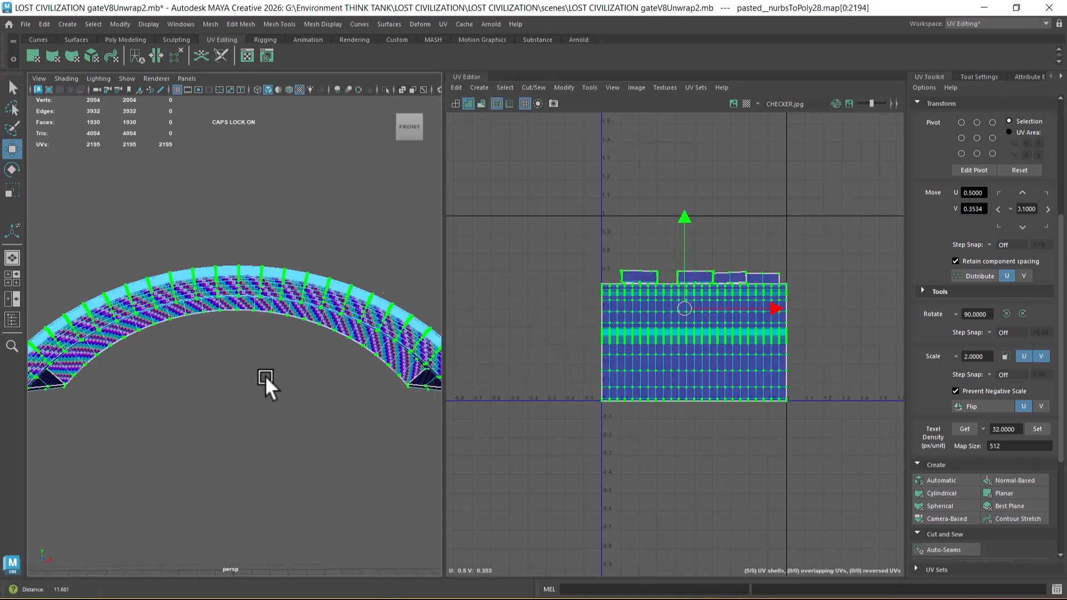
{"action": "right_click_drag", "start_coordinate": [252, 244], "coordinate": [339, 218]}
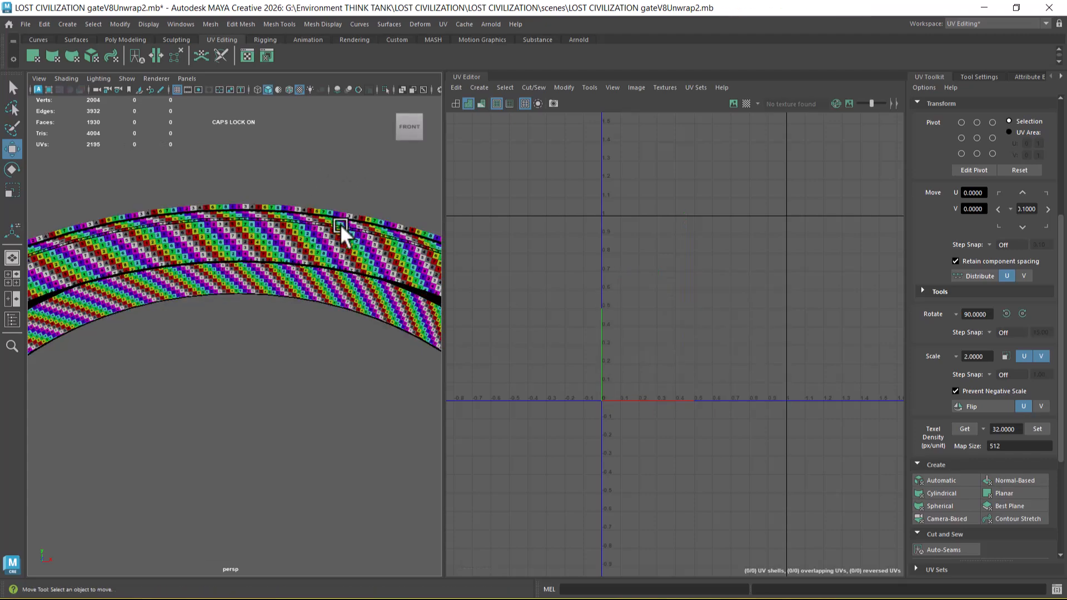
Step: Unhide the rest of the gate model and select the curved moulding around the red lunette panel
{"action": "key", "text": "ctrl+shift+h"}
{"action": "left_click_drag", "start_coordinate": [317, 306], "coordinate": [289, 412], "text": "alt"}
{"action": "middle_click_drag", "start_coordinate": [289, 412], "coordinate": [245, 294], "text": "alt"}
{"action": "scroll", "coordinate": [258, 357], "scroll_direction": "down", "scroll_amount": 4}
{"action": "scroll", "coordinate": [280, 333], "scroll_direction": "up", "scroll_amount": 4}
{"action": "middle_click_drag", "start_coordinate": [300, 325], "coordinate": [302, 416], "text": "alt"}
{"action": "scroll", "coordinate": [298, 331], "scroll_direction": "up", "scroll_amount": 3}
{"action": "middle_click_drag", "start_coordinate": [299, 300], "coordinate": [308, 378], "text": "alt"}
{"action": "scroll", "coordinate": [309, 368], "scroll_direction": "up", "scroll_amount": 3}
{"action": "left_click_drag", "start_coordinate": [309, 367], "coordinate": [319, 346], "text": "alt"}
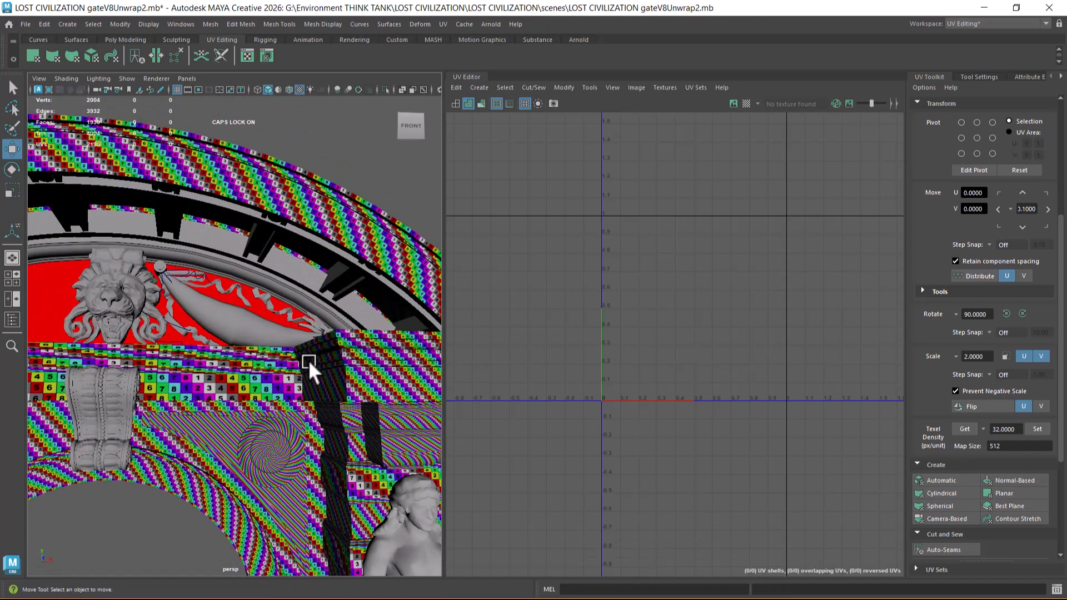
{"action": "middle_click_drag", "start_coordinate": [307, 367], "coordinate": [255, 320], "text": "alt"}
{"action": "scroll", "coordinate": [249, 316], "scroll_direction": "up", "scroll_amount": 4}
{"action": "left_click_drag", "start_coordinate": [249, 315], "coordinate": [295, 276], "text": "alt"}
{"action": "left_click", "coordinate": [255, 271]}
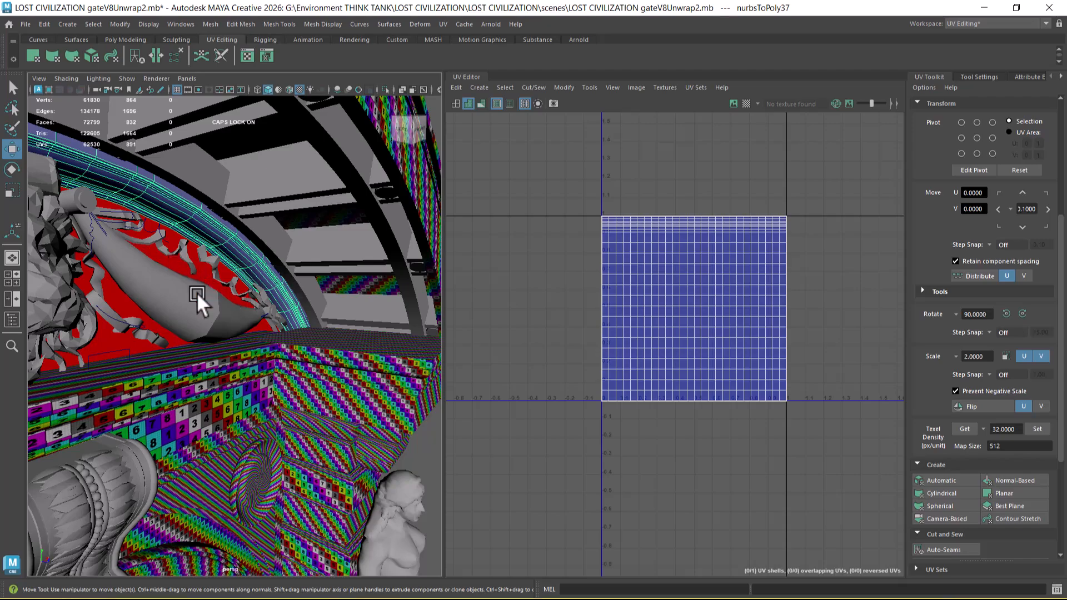
{"action": "left_click_drag", "start_coordinate": [228, 312], "coordinate": [122, 316], "text": "alt"}
{"action": "scroll", "coordinate": [122, 316], "scroll_direction": "down", "scroll_amount": 4}
{"action": "middle_click_drag", "start_coordinate": [122, 315], "coordinate": [269, 314], "text": "alt"}
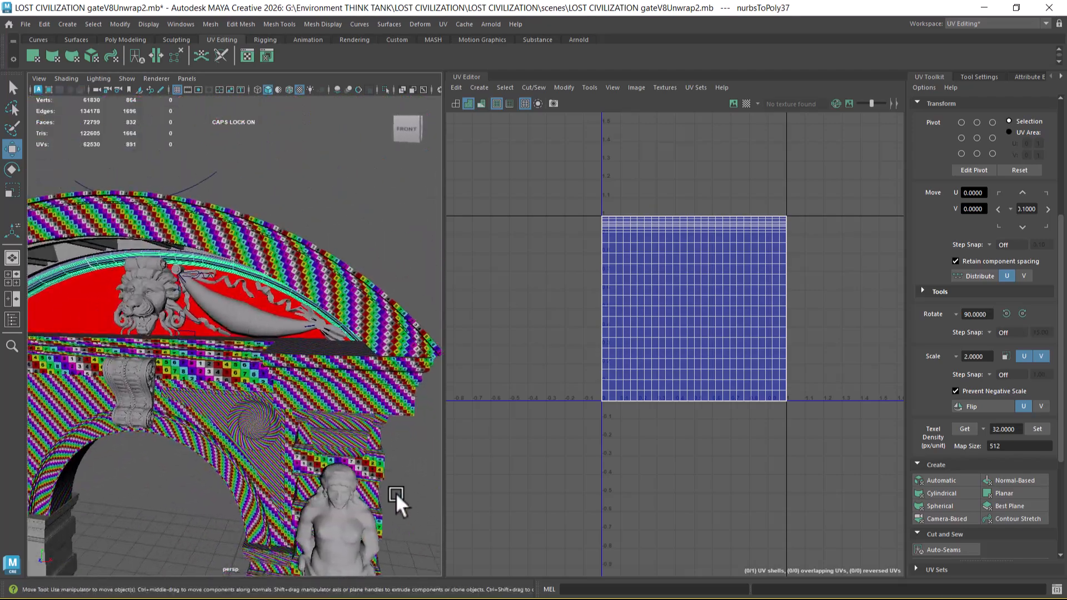
Step: Switch to the Word document Asset Breakdown update.docx, examine the carved arch pediment reference images, and return to Maya
{"action": "key", "text": "super"}
{"action": "left_click", "coordinate": [396, 588]}
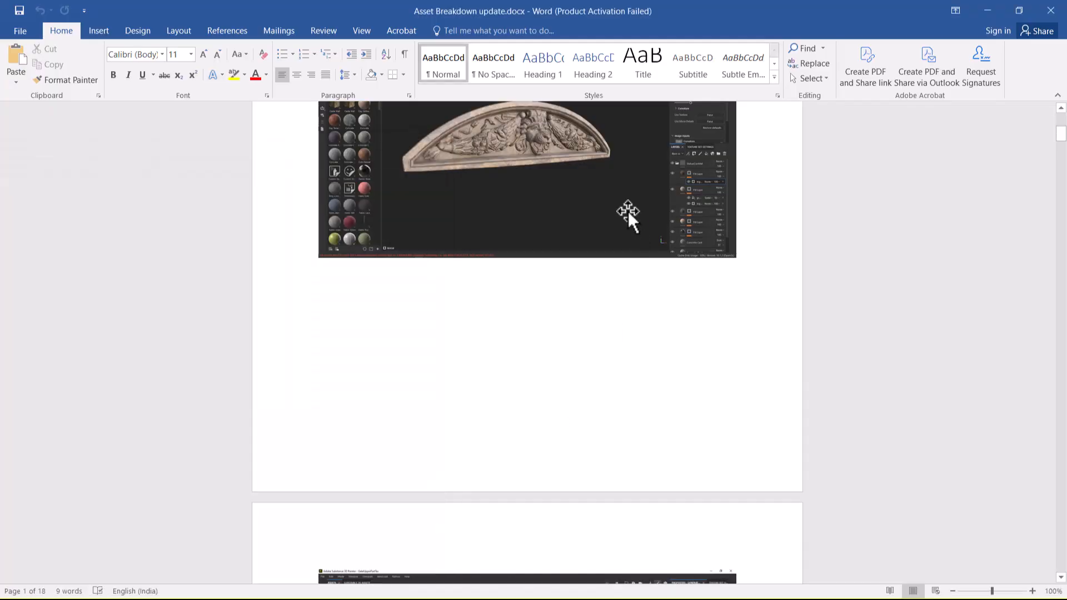
{"action": "scroll", "coordinate": [606, 178], "scroll_direction": "down", "scroll_amount": 5}
{"action": "scroll", "coordinate": [577, 295], "scroll_direction": "up", "scroll_amount": 3}
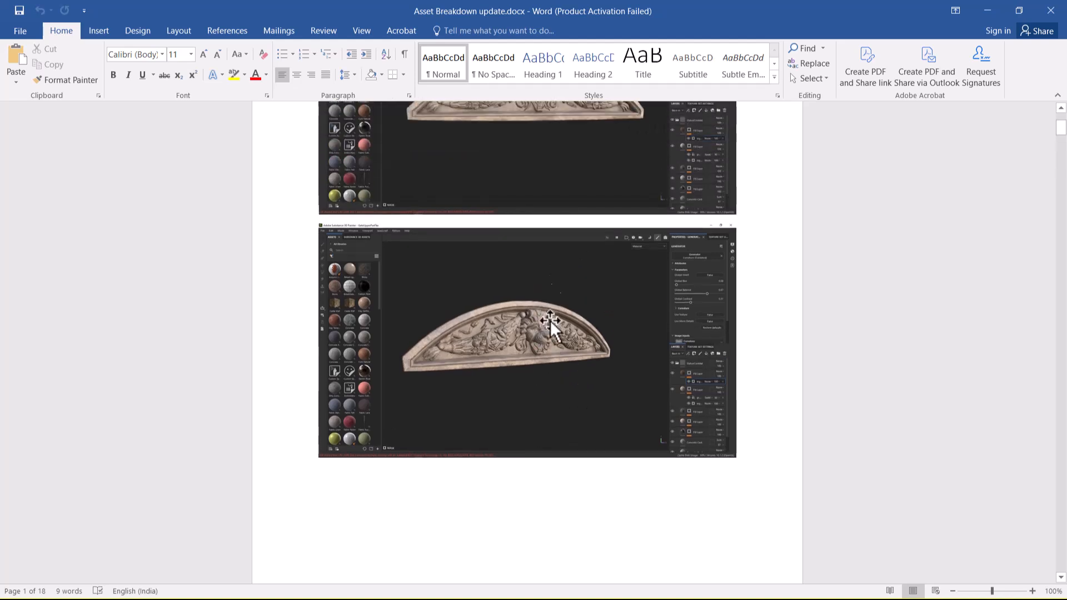
{"action": "key", "text": "alt+Tab"}
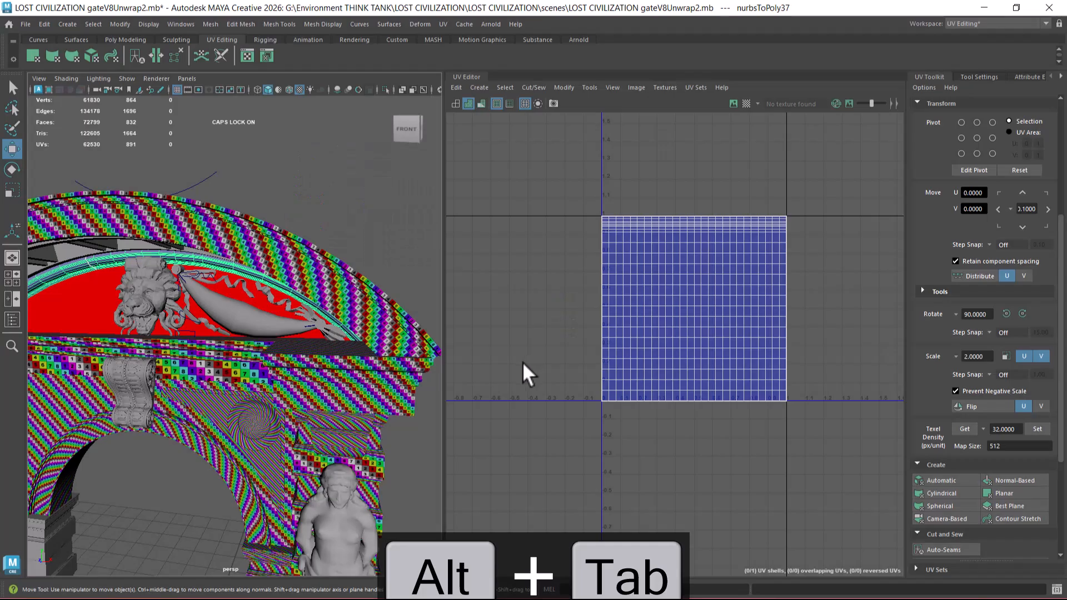
{"action": "scroll", "coordinate": [328, 364], "scroll_direction": "up", "scroll_amount": 5}
{"action": "scroll", "coordinate": [332, 358], "scroll_direction": "up", "scroll_amount": 3}
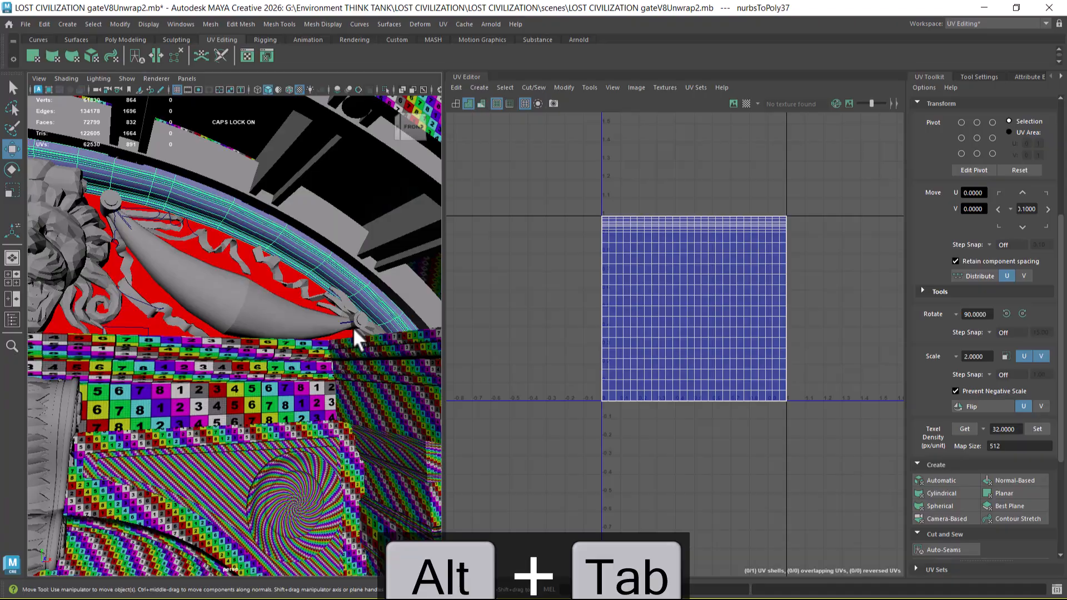
{"action": "key", "text": "alt+Tab"}
{"action": "key", "text": "alt+Tab"}
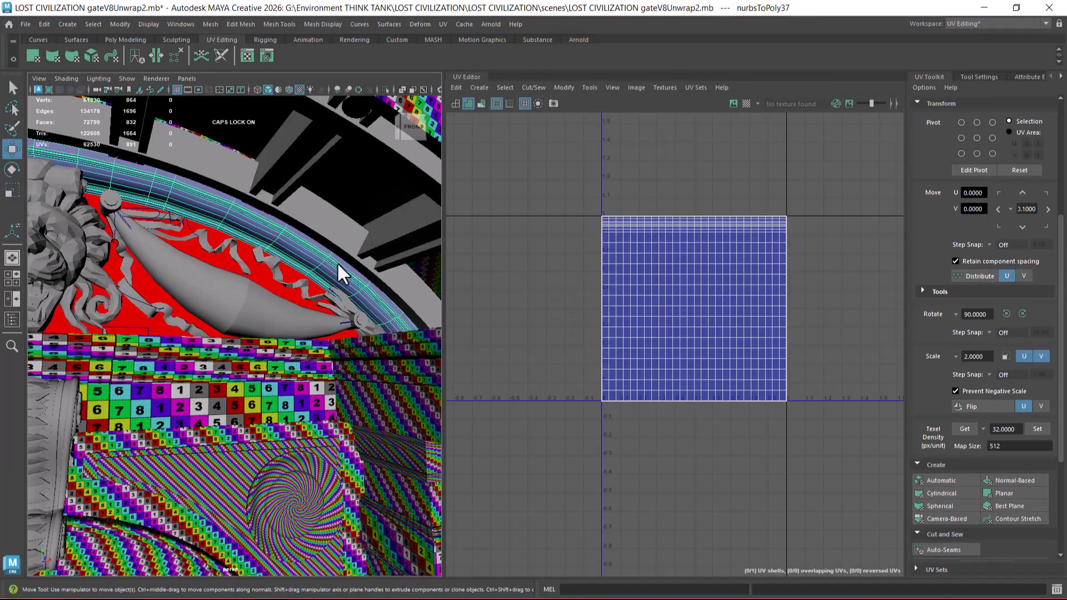
Step: Select the two curved strips and the row of repeated brackets under the arch, and hide all unselected objects
{"action": "left_click", "coordinate": [326, 256]}
{"action": "scroll", "coordinate": [285, 222], "scroll_direction": "down", "scroll_amount": 5}
{"action": "left_click_drag", "start_coordinate": [239, 286], "coordinate": [310, 269], "text": "alt"}
{"action": "left_click", "coordinate": [289, 245]}
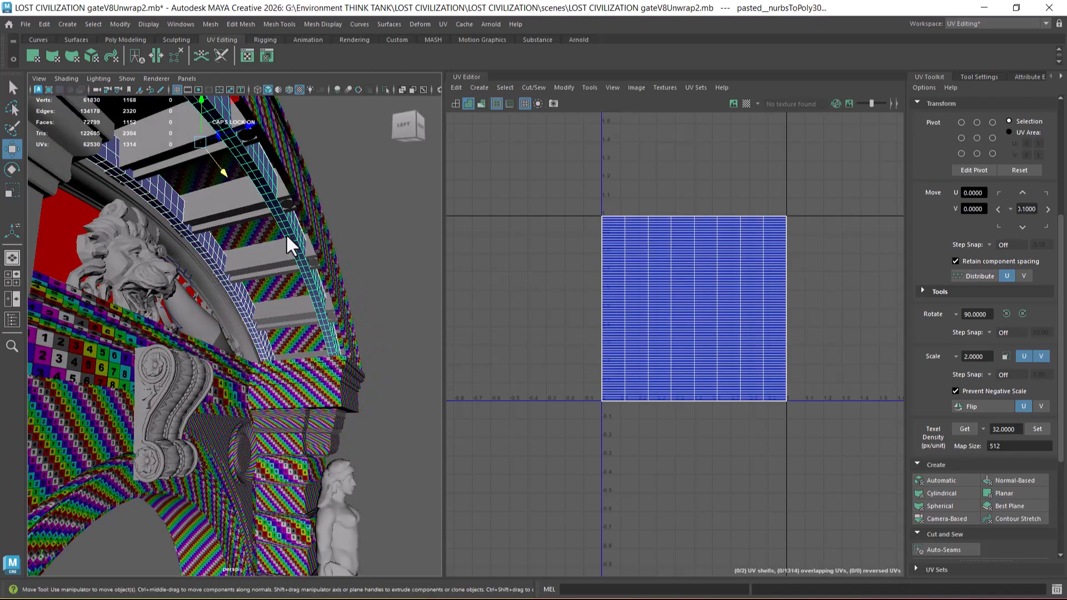
{"action": "left_click_drag", "start_coordinate": [310, 326], "coordinate": [309, 381], "text": "alt"}
{"action": "left_click", "coordinate": [306, 324]}
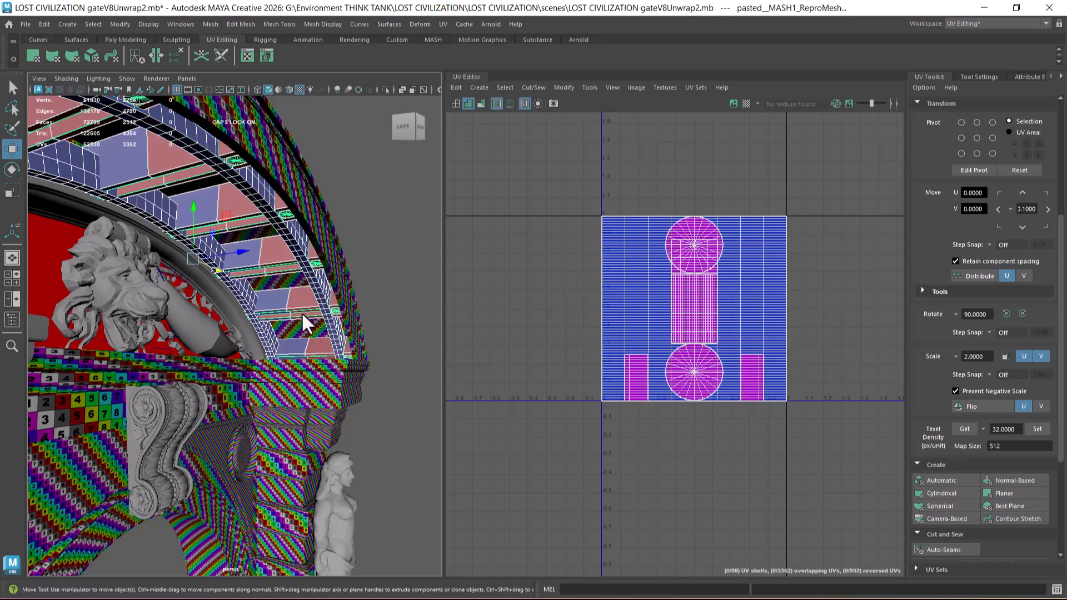
{"action": "scroll", "coordinate": [323, 317], "scroll_direction": "down", "scroll_amount": 6}
{"action": "left_click_drag", "start_coordinate": [317, 270], "coordinate": [293, 422], "text": "alt"}
{"action": "key", "text": "alt+h"}
Step: Select only the outer curved strip, turn on textured display, and select all of its UVs
{"action": "left_click", "coordinate": [294, 422]}
{"action": "left_click", "coordinate": [305, 286]}
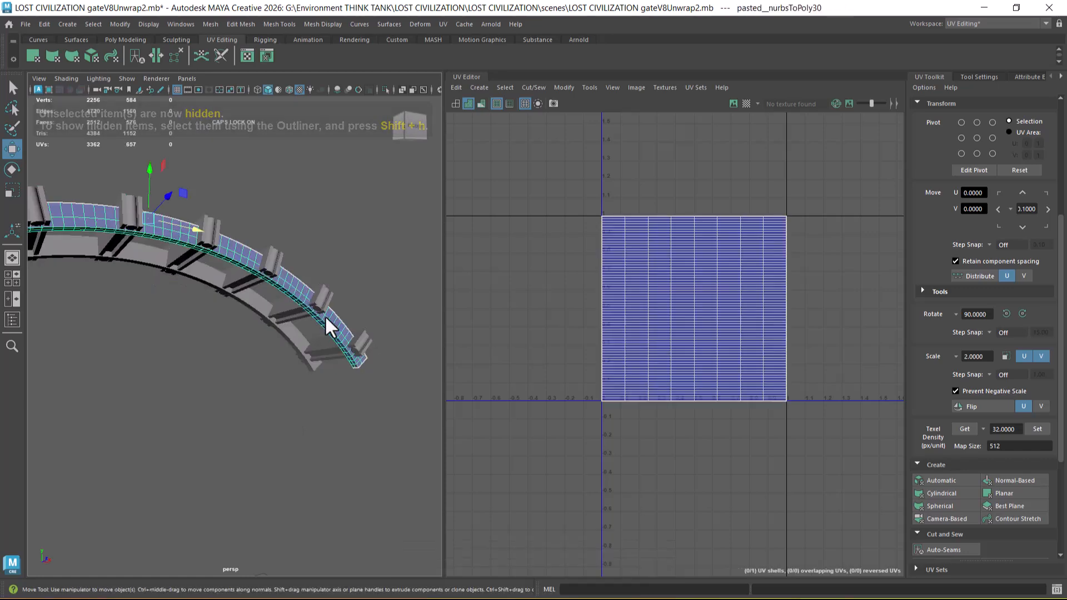
{"action": "left_click_drag", "start_coordinate": [317, 349], "coordinate": [467, 358], "text": "alt"}
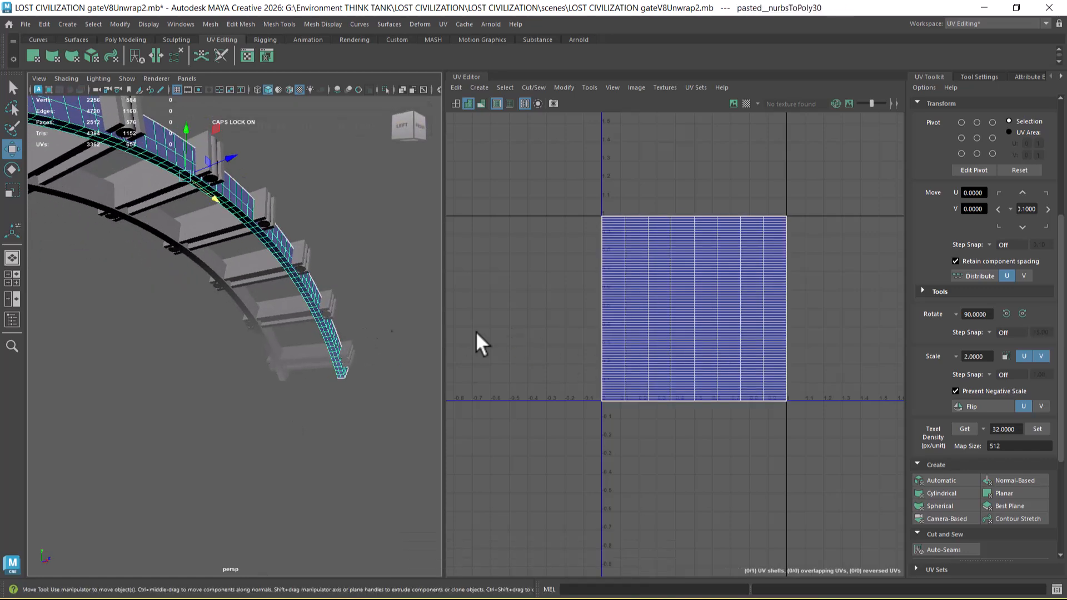
{"action": "right_click_drag", "start_coordinate": [270, 246], "coordinate": [372, 497]}
{"action": "left_click_drag", "start_coordinate": [371, 476], "coordinate": [352, 429], "text": "alt"}
{"action": "scroll", "coordinate": [352, 420], "scroll_direction": "up", "scroll_amount": 6}
{"action": "key", "text": "5"}
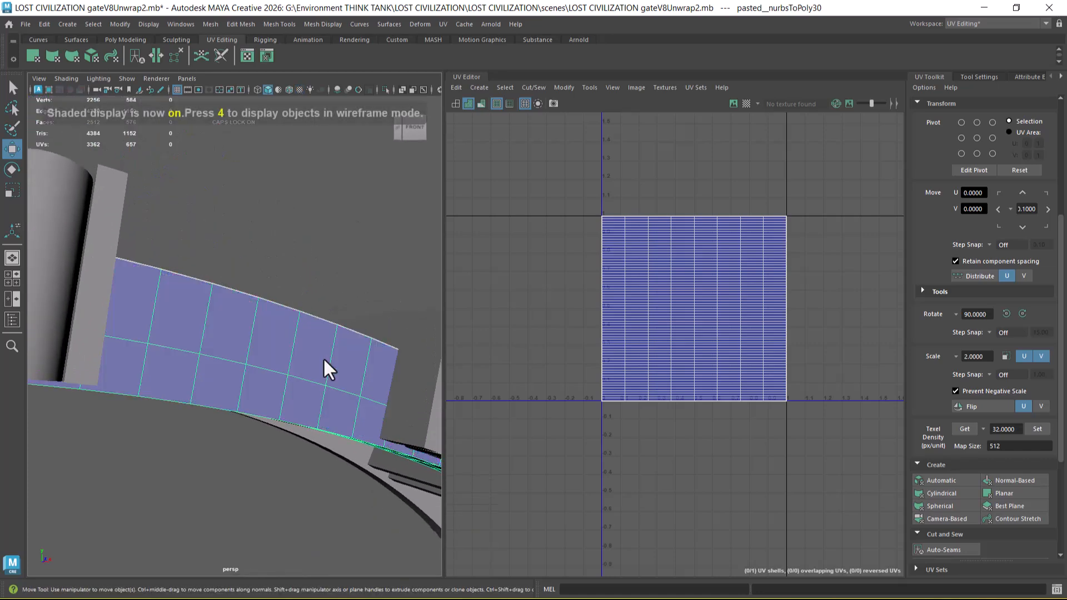
{"action": "key", "text": "6"}
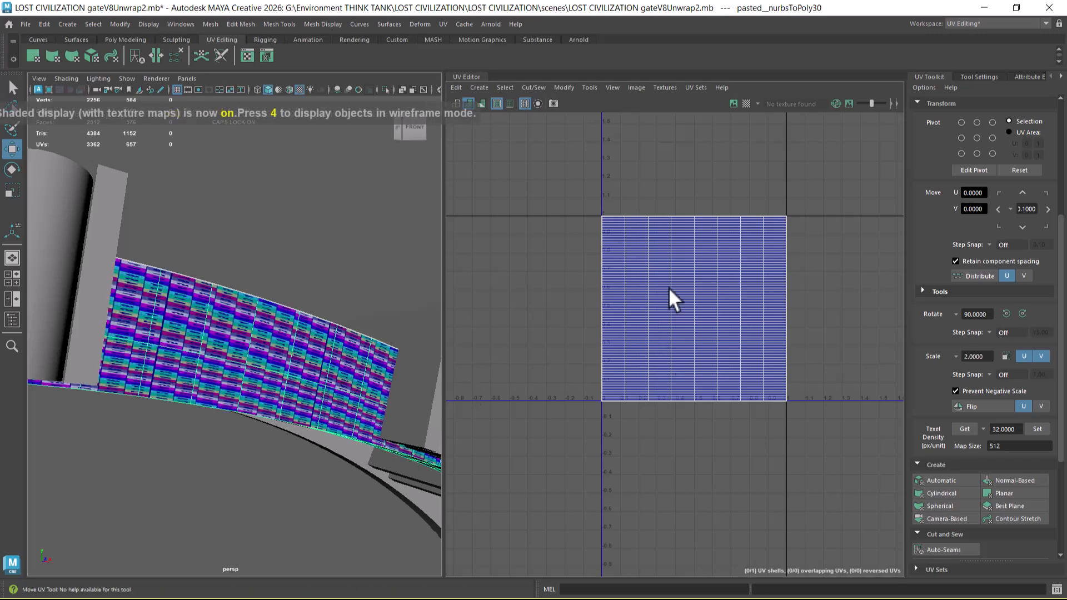
{"action": "left_click_drag", "start_coordinate": [832, 184], "coordinate": [507, 471]}
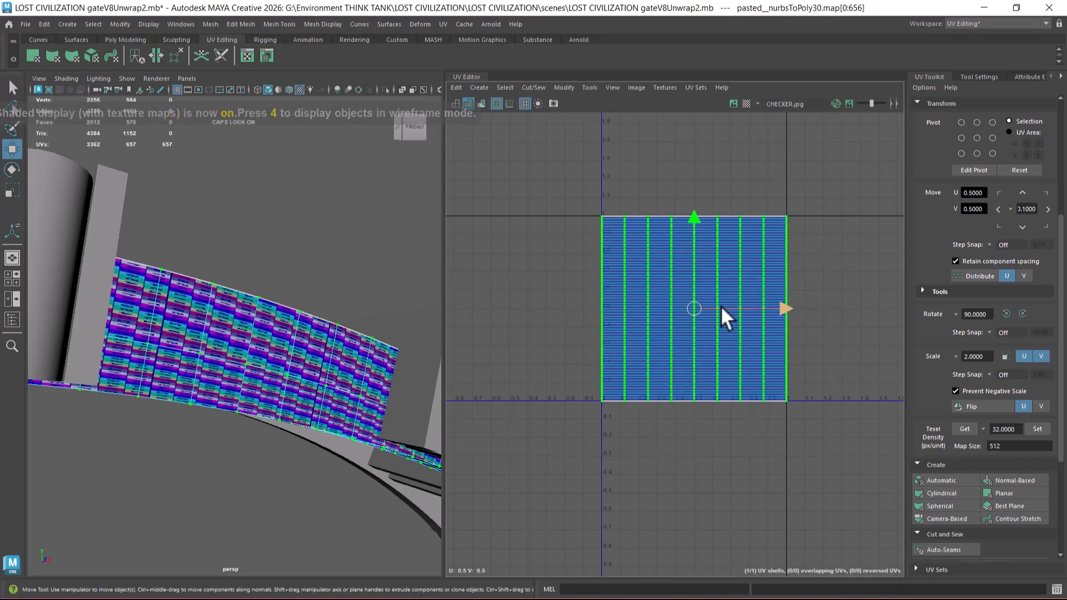
Step: Try unfolding the curved strip's UVs along U only, and undo it
{"action": "right_click_drag", "start_coordinate": [744, 276], "coordinate": [580, 262], "text": "shift"}
{"action": "scroll", "coordinate": [745, 253], "scroll_direction": "up", "scroll_amount": 4}
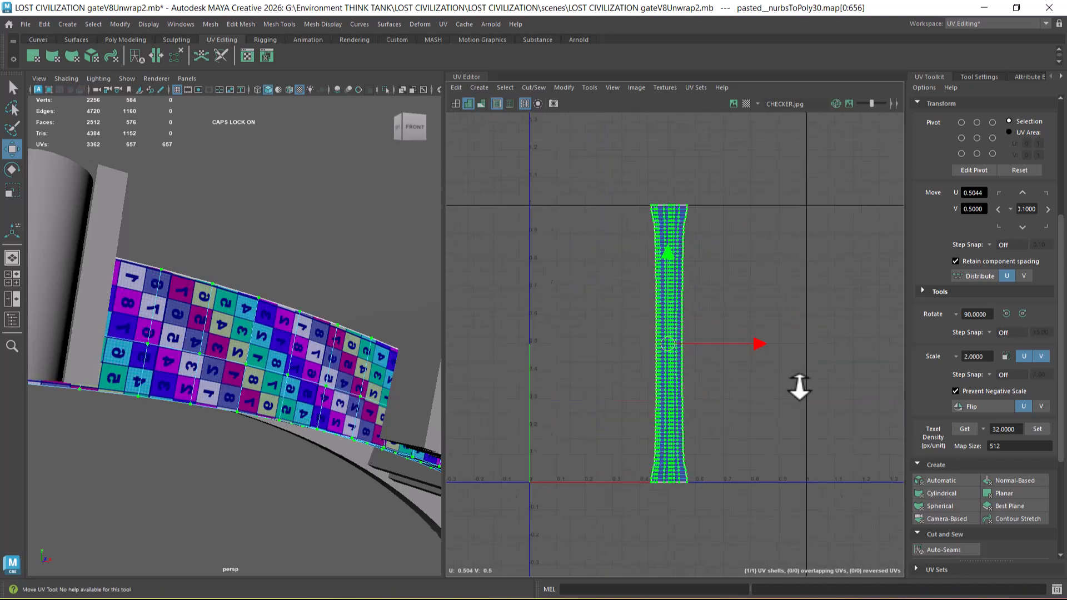
{"action": "key", "text": "ctrl+z"}
Step: Try unfolding the curved strip's UVs along V only, inspect the checker pattern on the mesh, and undo the unfold
{"action": "right_click_drag", "start_coordinate": [770, 300], "coordinate": [610, 321], "text": "shift"}
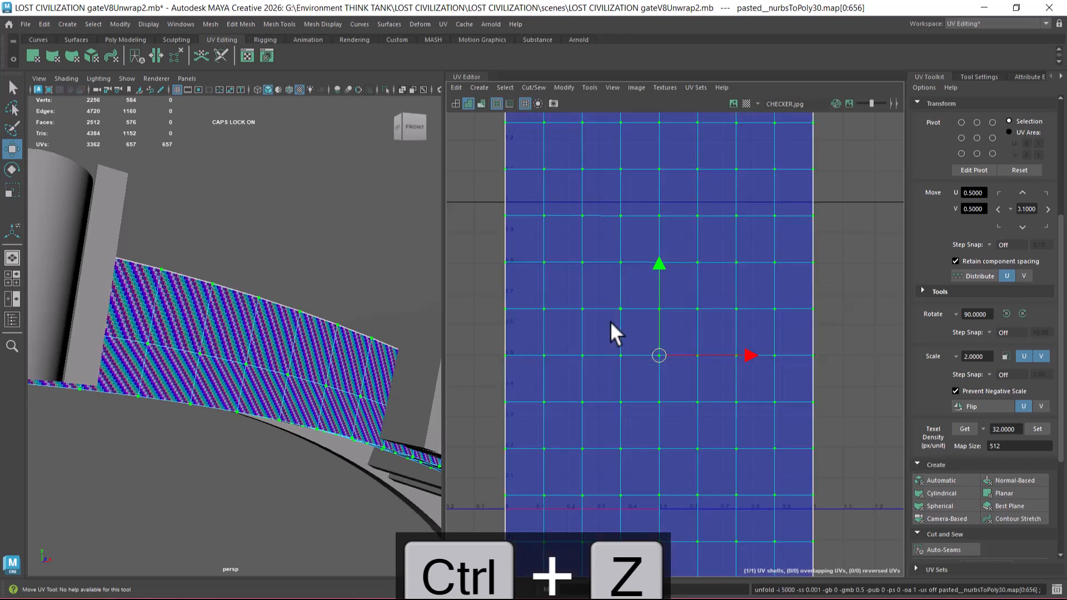
{"action": "scroll", "coordinate": [302, 392], "scroll_direction": "up", "scroll_amount": 5}
{"action": "scroll", "coordinate": [308, 403], "scroll_direction": "up", "scroll_amount": 3}
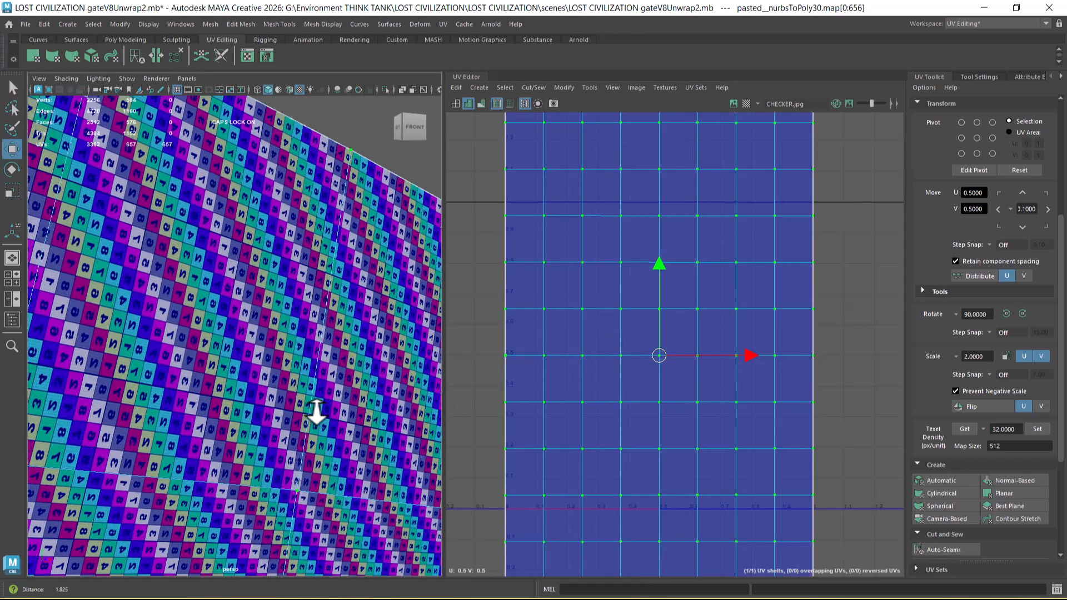
{"action": "scroll", "coordinate": [314, 411], "scroll_direction": "up", "scroll_amount": 2}
{"action": "scroll", "coordinate": [624, 328], "scroll_direction": "down", "scroll_amount": 6}
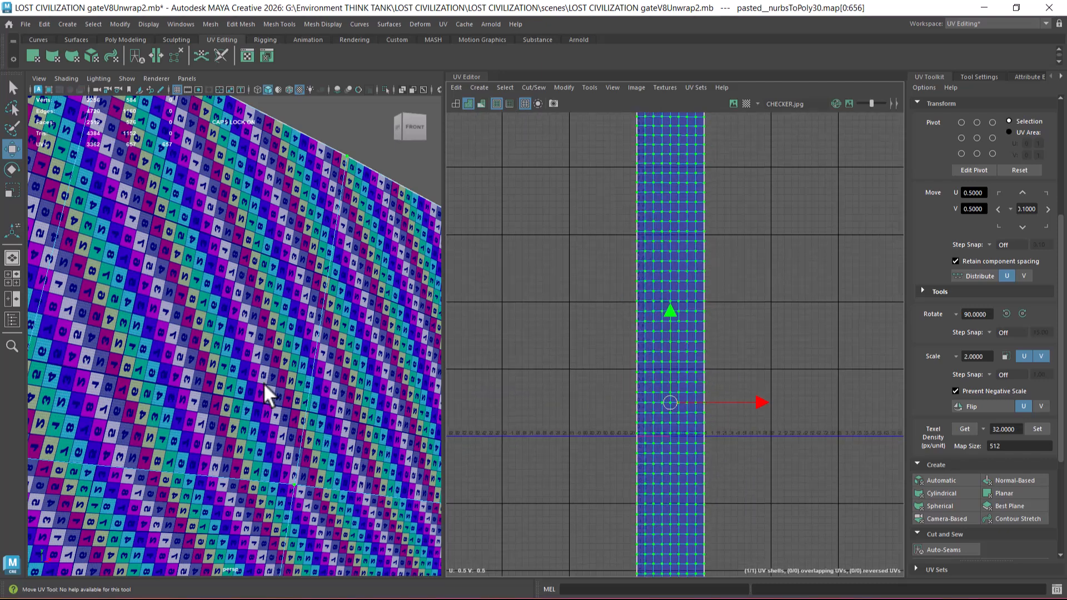
{"action": "left_click_drag", "start_coordinate": [150, 333], "coordinate": [196, 378], "text": "alt"}
{"action": "right_click_drag", "start_coordinate": [196, 378], "coordinate": [287, 464], "text": "alt"}
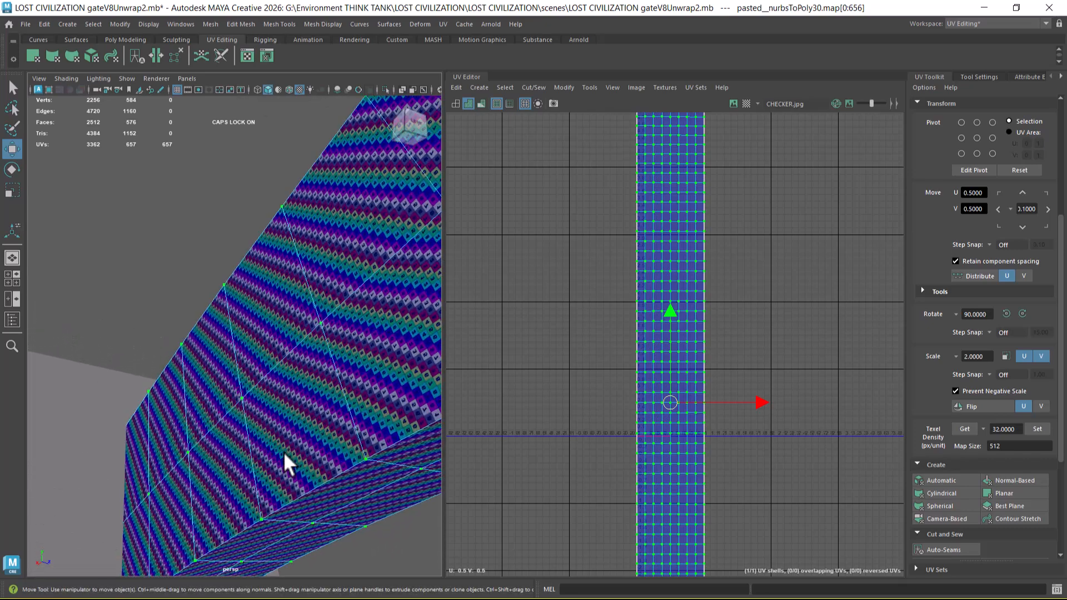
{"action": "right_click_drag", "start_coordinate": [272, 370], "coordinate": [282, 374], "text": "alt"}
{"action": "scroll", "coordinate": [639, 383], "scroll_direction": "down", "scroll_amount": 3}
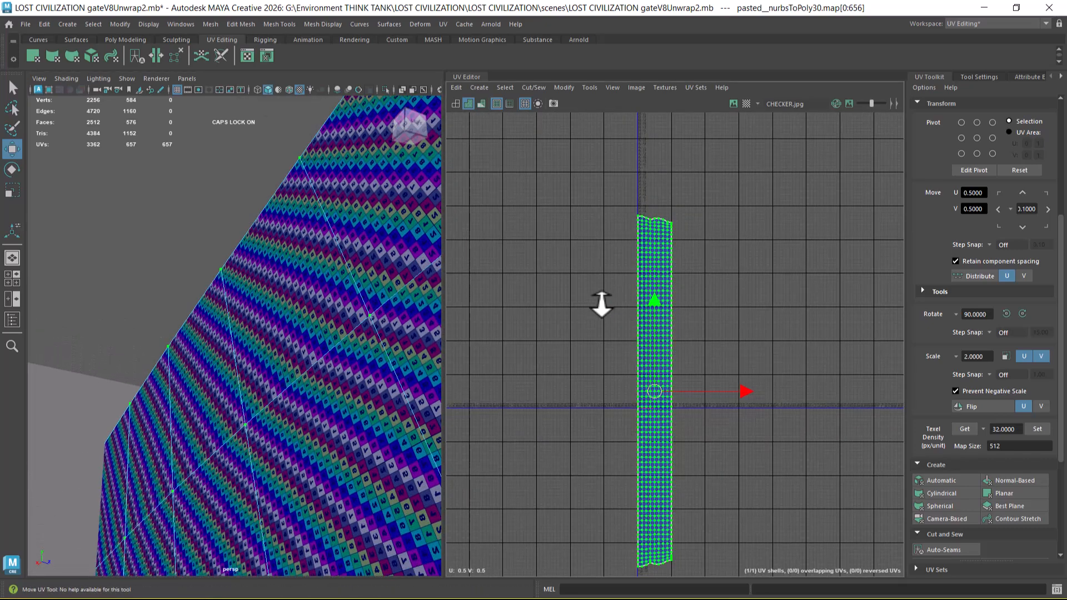
{"action": "scroll", "coordinate": [620, 338], "scroll_direction": "up", "scroll_amount": 1}
{"action": "middle_click_drag", "start_coordinate": [651, 432], "coordinate": [643, 320], "text": "alt"}
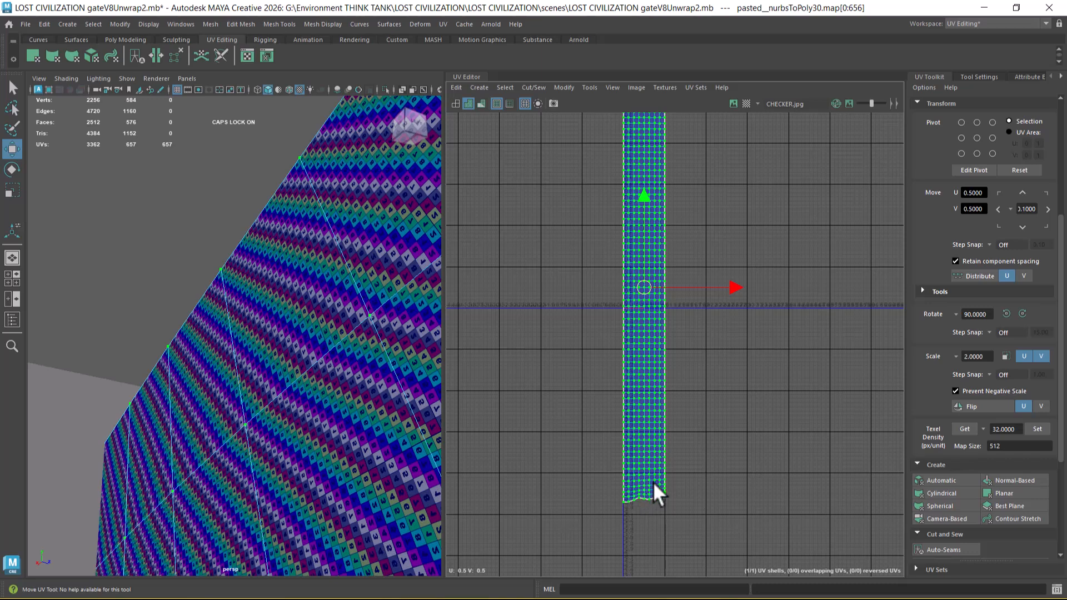
{"action": "key", "text": "f"}
{"action": "left_click_drag", "start_coordinate": [131, 238], "coordinate": [255, 353], "text": "alt"}
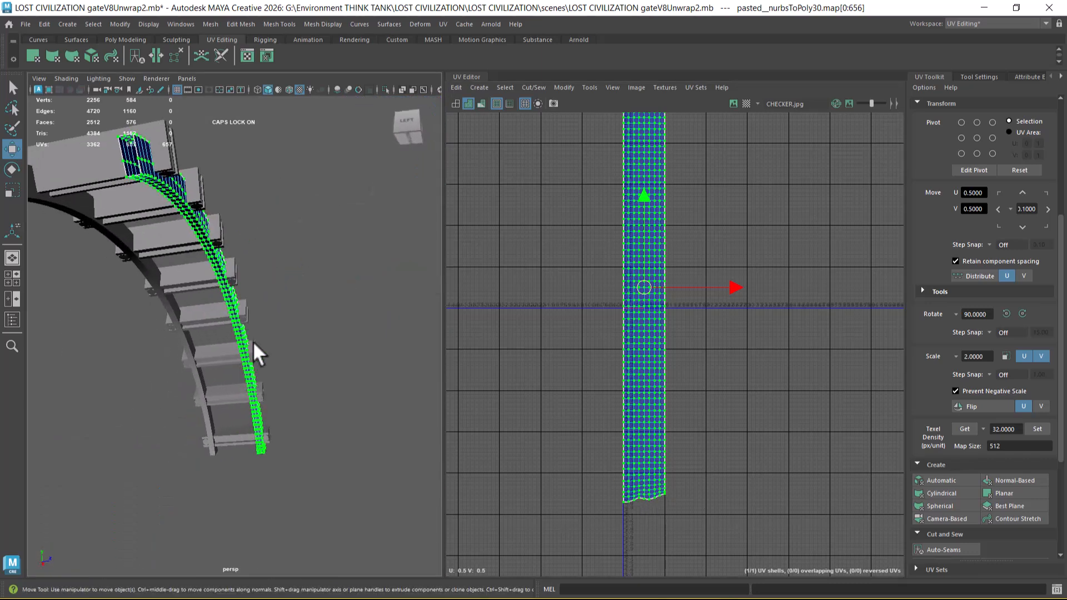
{"action": "key", "text": "ctrl+z"}
Step: Unfold the curved strip's UVs in both directions and inspect the checker pattern on its side face
{"action": "right_click_drag", "start_coordinate": [726, 324], "coordinate": [588, 325], "text": "shift"}
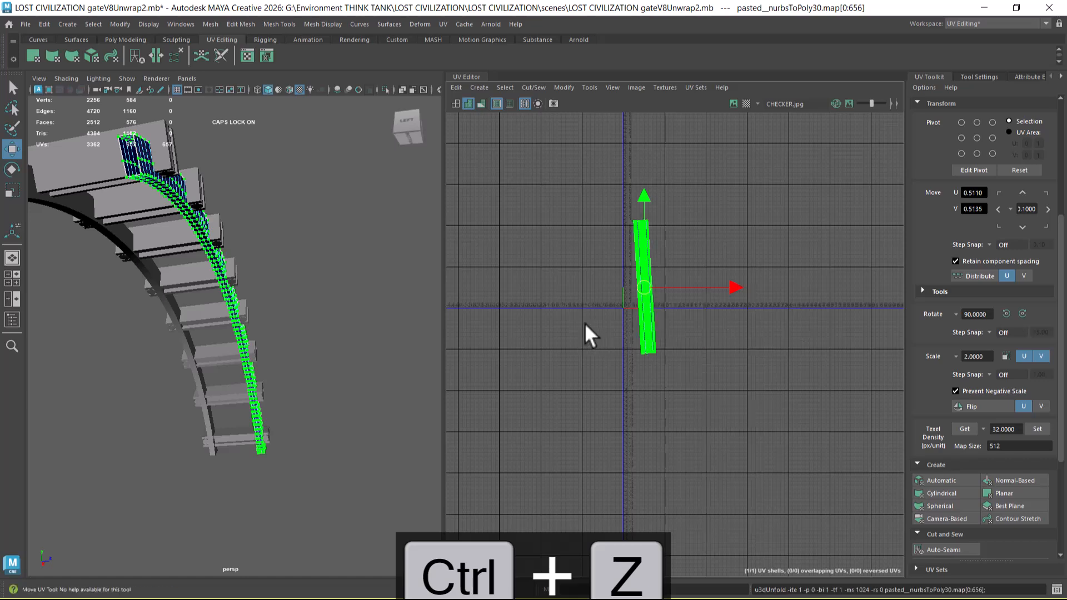
{"action": "scroll", "coordinate": [779, 471], "scroll_direction": "up", "scroll_amount": 10}
{"action": "middle_click_drag", "start_coordinate": [746, 403], "coordinate": [721, 465], "text": "alt"}
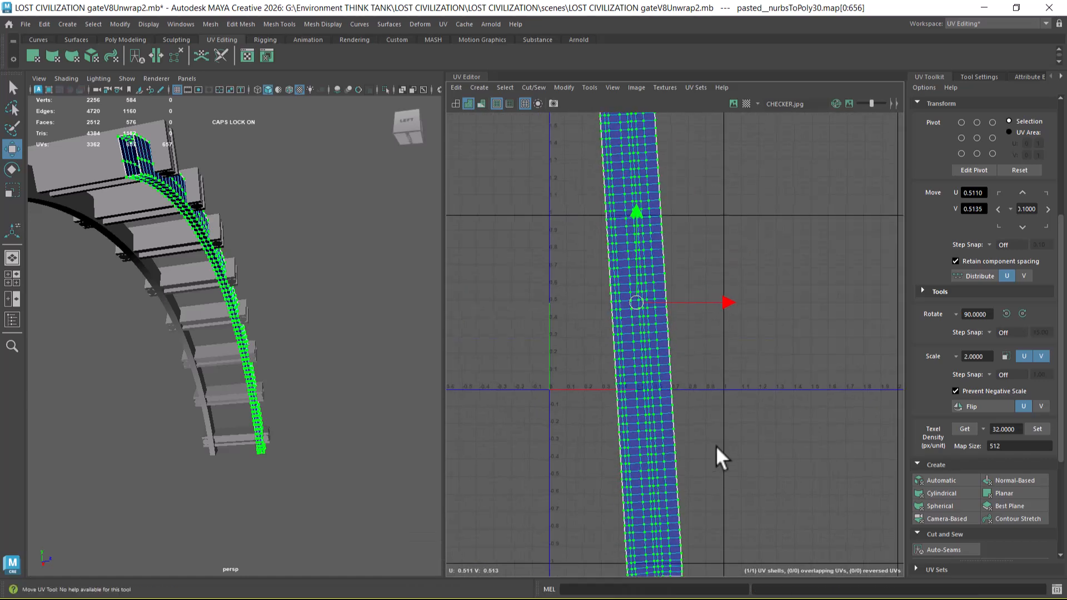
{"action": "right_click_drag", "start_coordinate": [724, 451], "coordinate": [721, 448], "text": "alt"}
{"action": "left_click_drag", "start_coordinate": [338, 392], "coordinate": [228, 361], "text": "alt"}
{"action": "scroll", "coordinate": [319, 453], "scroll_direction": "up", "scroll_amount": 8}
{"action": "mouse_move", "coordinate": [305, 388]}
{"action": "left_mouse_down", "text": "alt"}
{"action": "mouse_move", "coordinate": [315, 444]}
{"action": "mouse_move", "coordinate": [321, 396]}
{"action": "left_mouse_up", "text": "alt"}
{"action": "scroll", "coordinate": [314, 444], "scroll_direction": "up", "scroll_amount": 4}
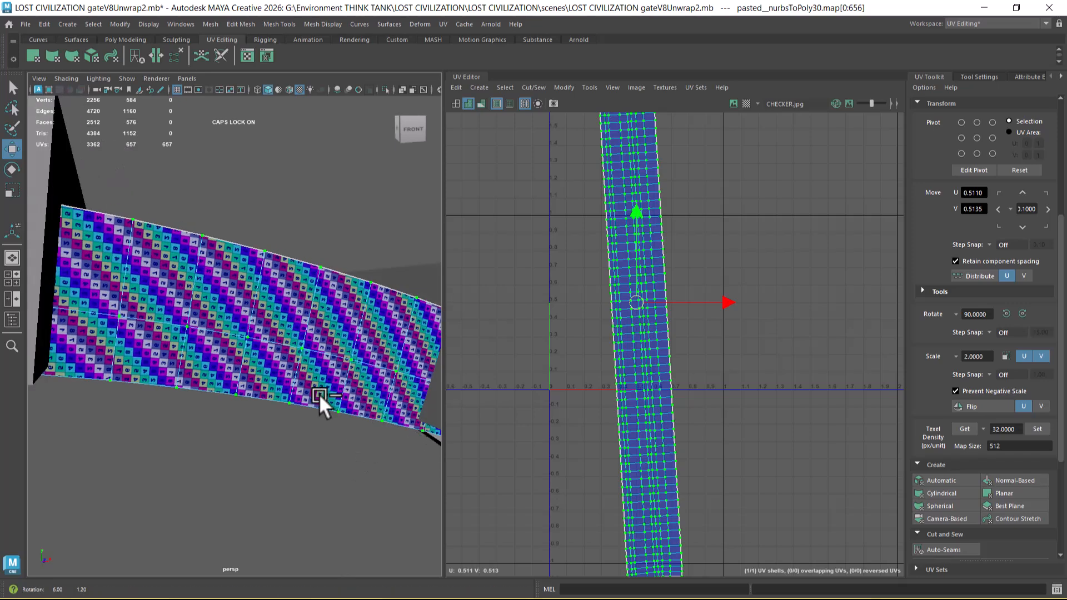
Step: Apply Straighten Shell to the curved strip's UVs and deselect them to check the shell's edges
{"action": "scroll", "coordinate": [894, 439], "scroll_direction": "down", "scroll_amount": 5}
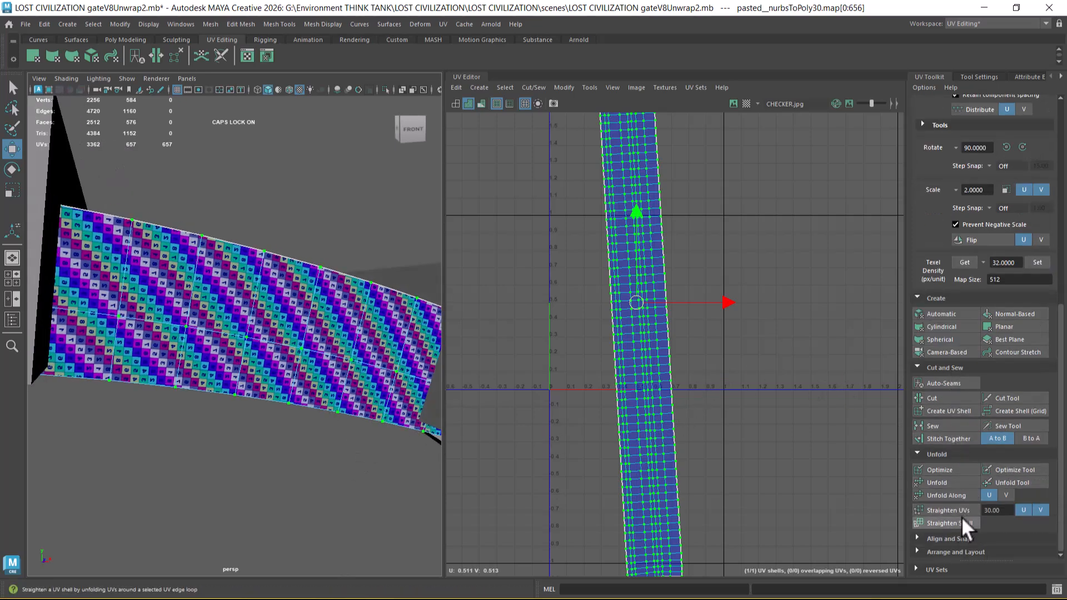
{"action": "left_click", "coordinate": [958, 524]}
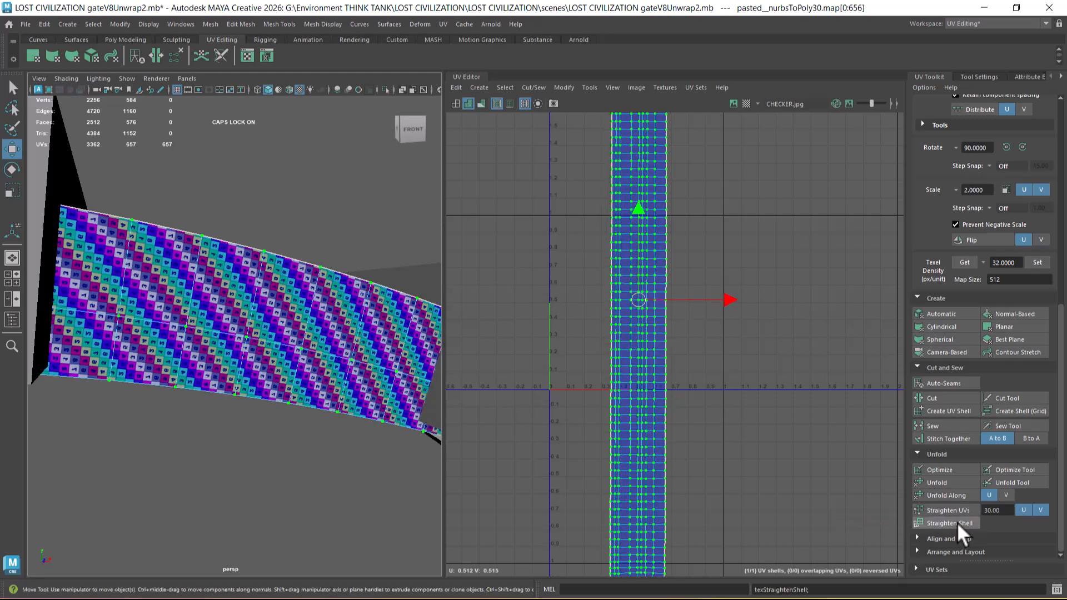
{"action": "left_click", "coordinate": [765, 401]}
{"action": "scroll", "coordinate": [719, 400], "scroll_direction": "down", "scroll_amount": 3}
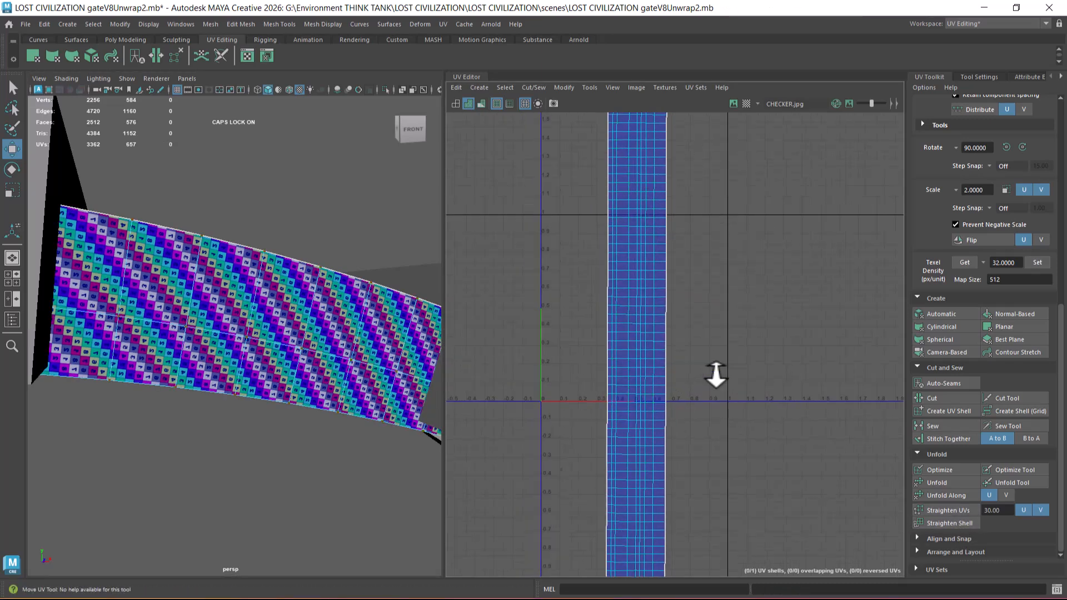
{"action": "middle_click_drag", "start_coordinate": [681, 387], "coordinate": [687, 439], "text": "alt"}
{"action": "scroll", "coordinate": [701, 398], "scroll_direction": "down", "scroll_amount": 2}
{"action": "scroll", "coordinate": [701, 378], "scroll_direction": "up", "scroll_amount": 2}
Step: Reselect the strip's whole UV shell, rotate it -90 degrees to lie horizontally, and check the checker direction on the mesh
{"action": "right_click_drag", "start_coordinate": [683, 329], "coordinate": [742, 329]}
{"action": "double_click", "coordinate": [677, 330]}
{"action": "right_click", "coordinate": [754, 304], "text": "shift"}
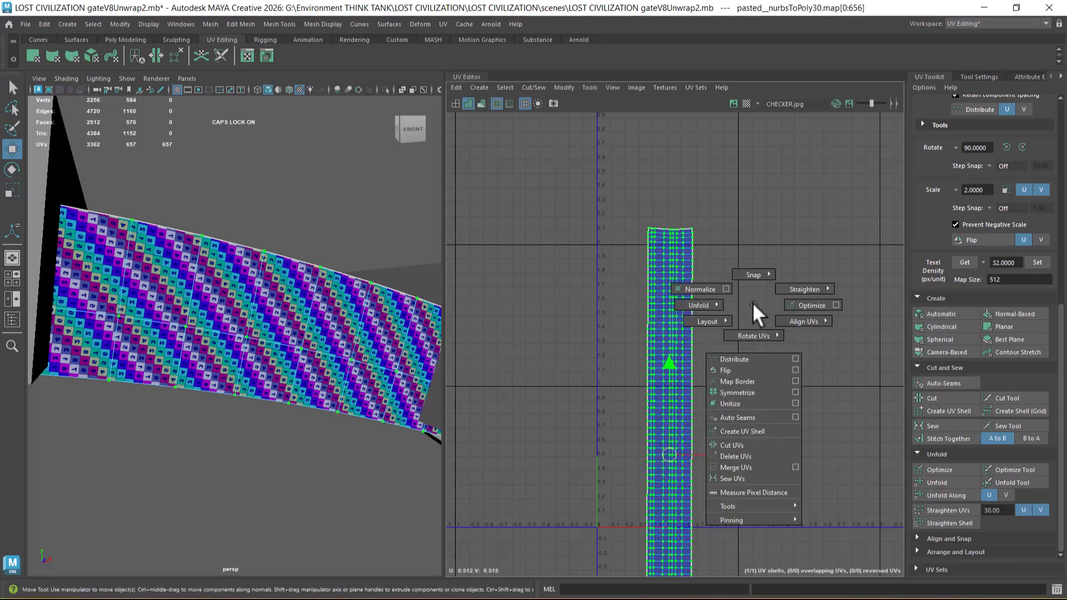
{"action": "right_click_drag", "start_coordinate": [761, 347], "coordinate": [865, 353]}
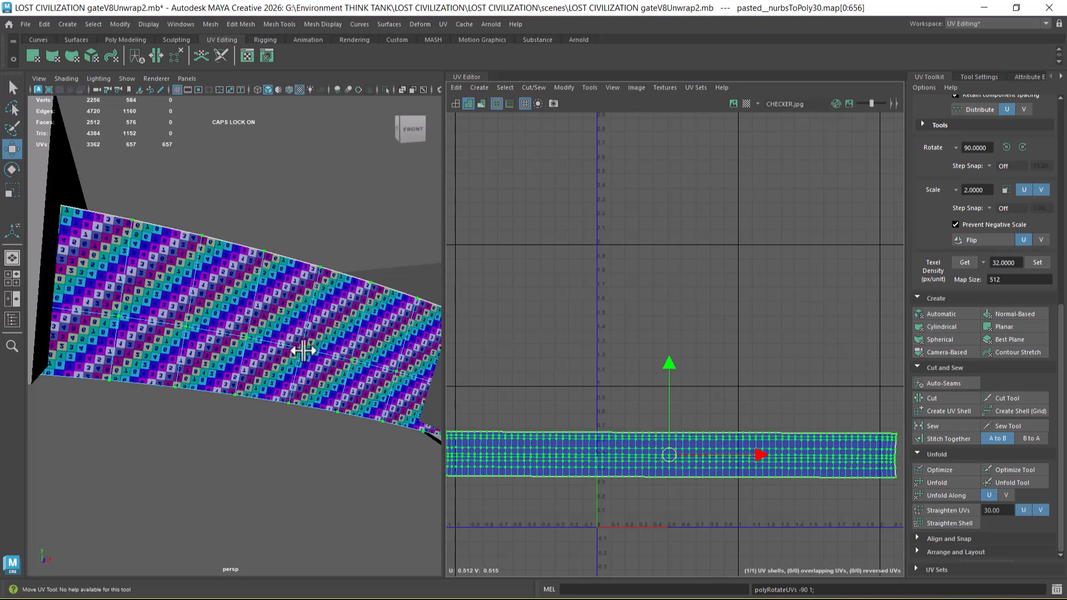
{"action": "left_click_drag", "start_coordinate": [254, 364], "coordinate": [436, 345], "text": "alt"}
{"action": "right_click_drag", "start_coordinate": [435, 345], "coordinate": [362, 414], "text": "alt"}
{"action": "middle_click_drag", "start_coordinate": [689, 387], "coordinate": [660, 282], "text": "alt"}
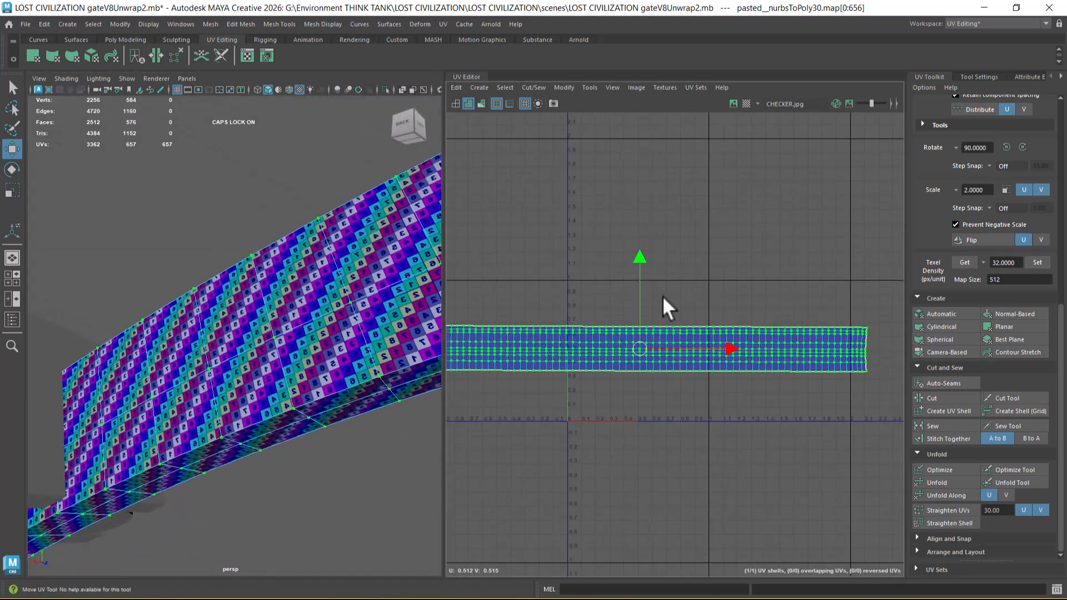
{"action": "right_click_drag", "start_coordinate": [660, 283], "coordinate": [704, 383], "text": "alt"}
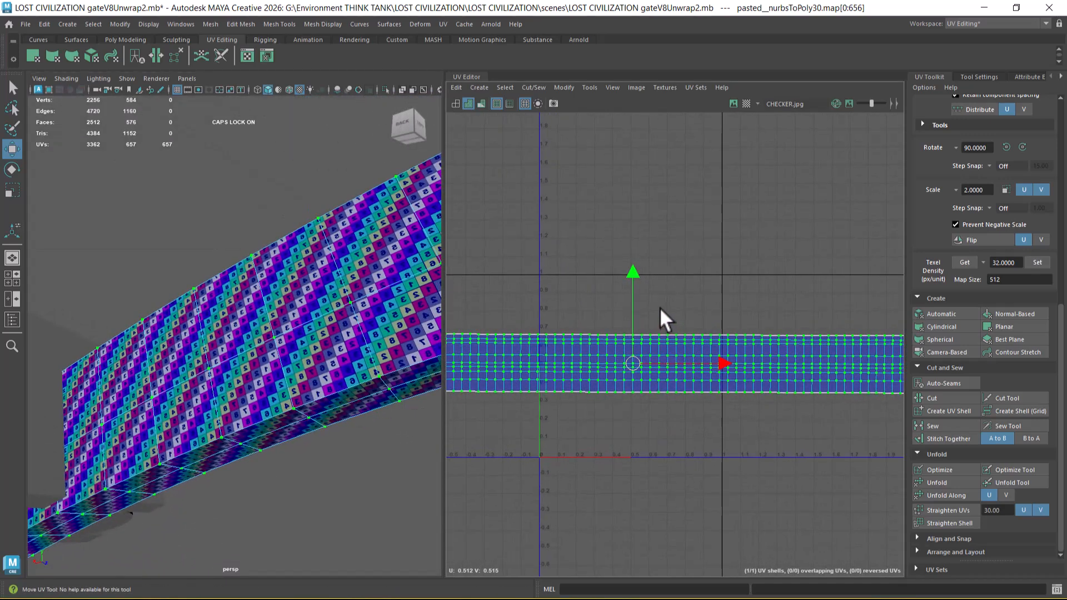
Step: Flip the curved strip's UV shell and leave UV editing to inspect the checker pattern across the gate parts
{"action": "right_click", "coordinate": [660, 284], "text": "shift"}
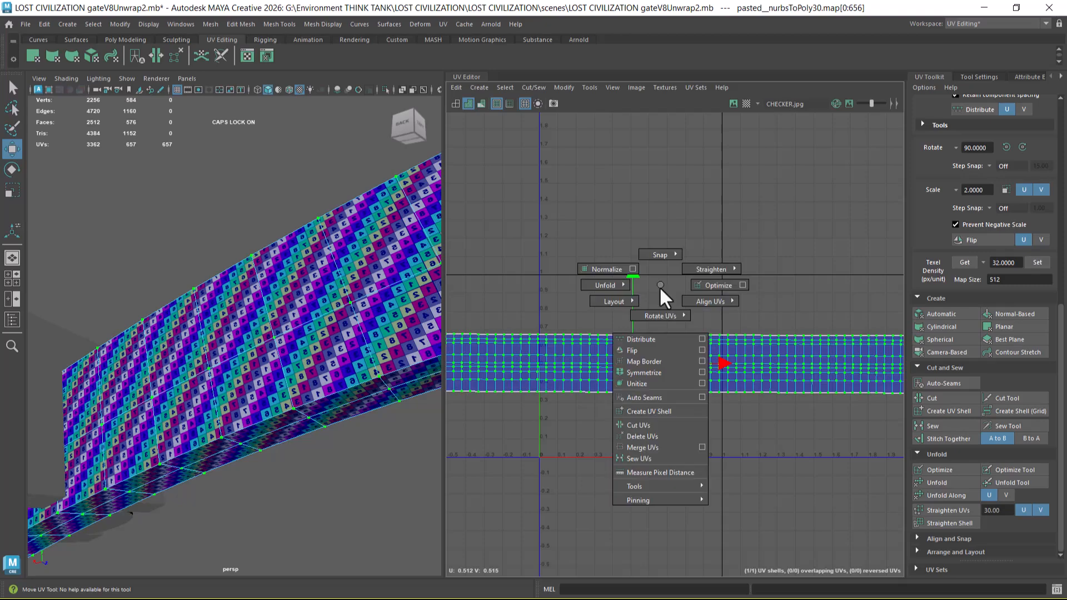
{"action": "left_click", "coordinate": [656, 351]}
{"action": "left_click_drag", "start_coordinate": [351, 393], "coordinate": [130, 416], "text": "alt"}
{"action": "left_click_drag", "start_coordinate": [235, 398], "coordinate": [228, 374], "text": "alt"}
{"action": "right_click_drag", "start_coordinate": [253, 282], "coordinate": [333, 226]}
{"action": "left_click_drag", "start_coordinate": [334, 226], "coordinate": [255, 381], "text": "alt"}
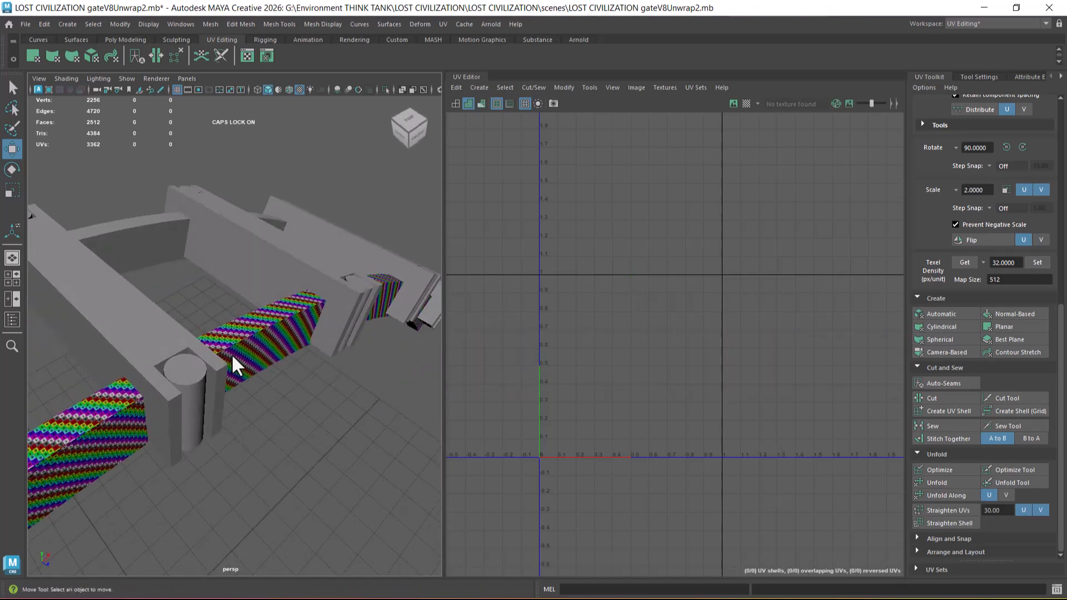
Step: Combine the front and rear curved strips into one mesh and separate them into two individual meshes again
{"action": "left_click", "coordinate": [143, 240]}
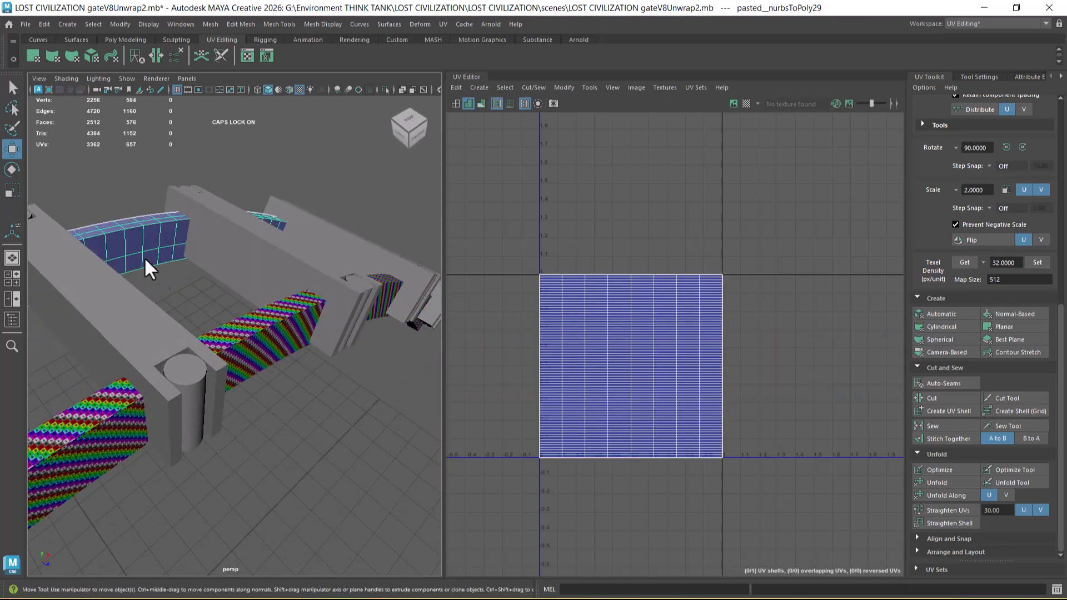
{"action": "left_click", "coordinate": [258, 342]}
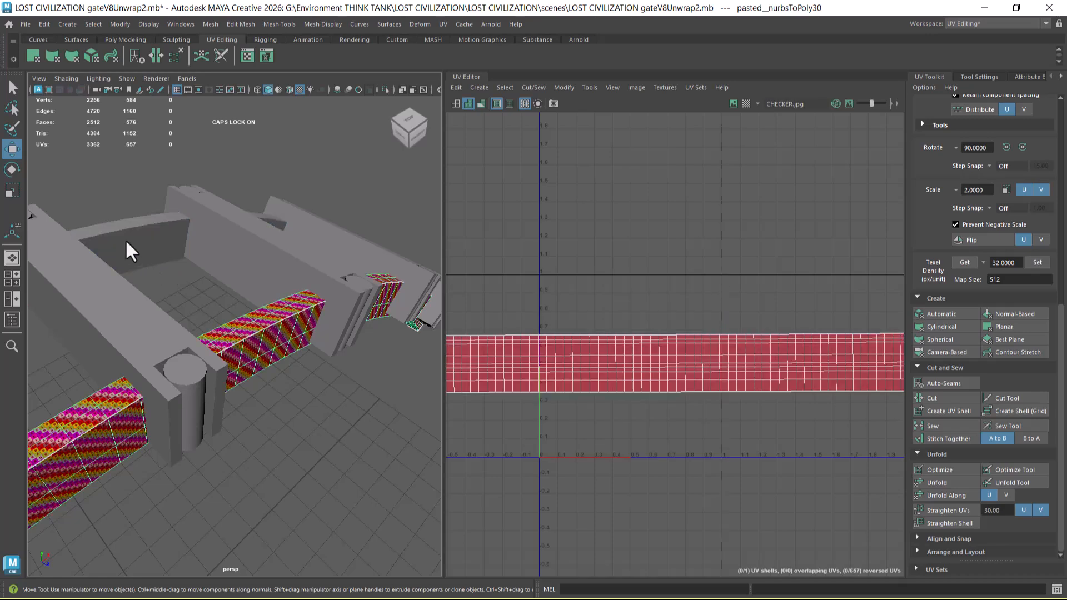
{"action": "left_click", "coordinate": [153, 257], "text": "shift"}
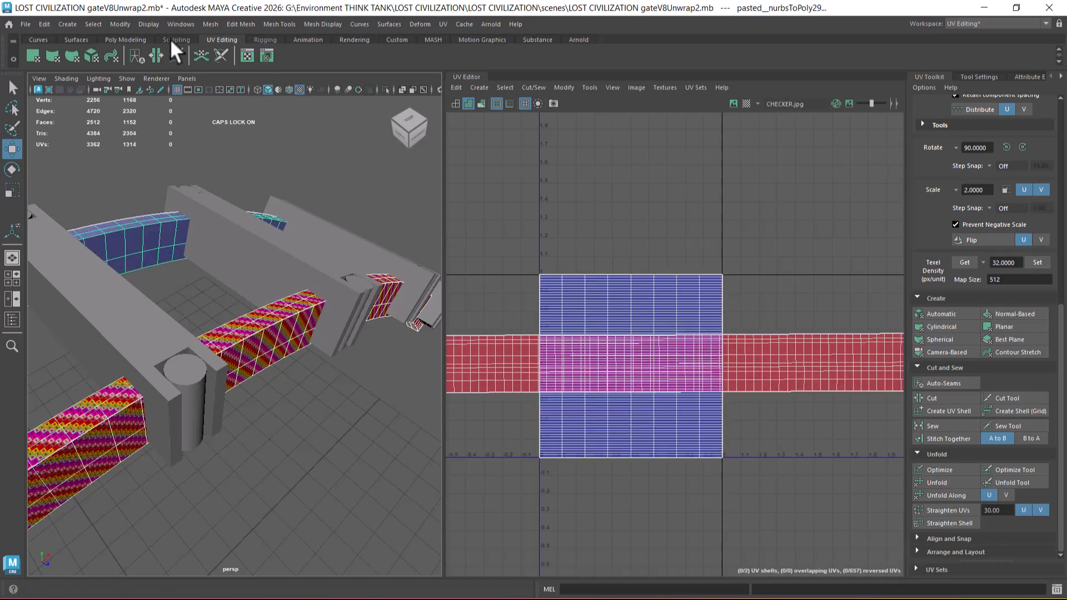
{"action": "right_click_drag", "start_coordinate": [247, 164], "coordinate": [266, 510], "text": "shift"}
{"action": "left_click", "coordinate": [276, 366]}
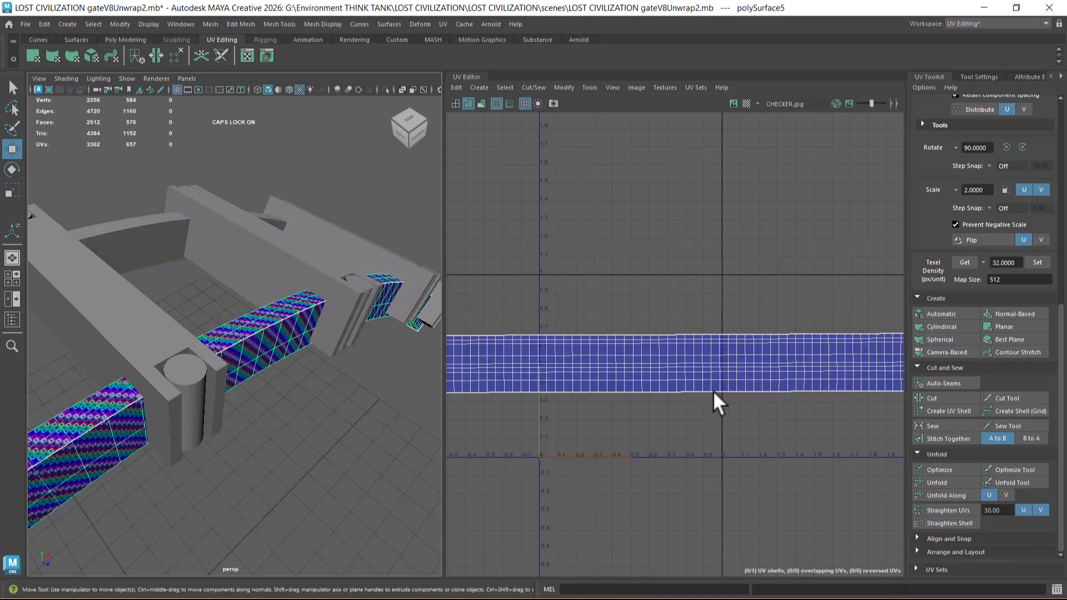
Step: Transfer all UV sets from the front strip to the rear strip using Component sample space, and check the rear strip's UVs
{"action": "left_click_drag", "start_coordinate": [346, 392], "coordinate": [222, 272], "text": "alt"}
{"action": "left_click", "coordinate": [201, 244], "text": "shift"}
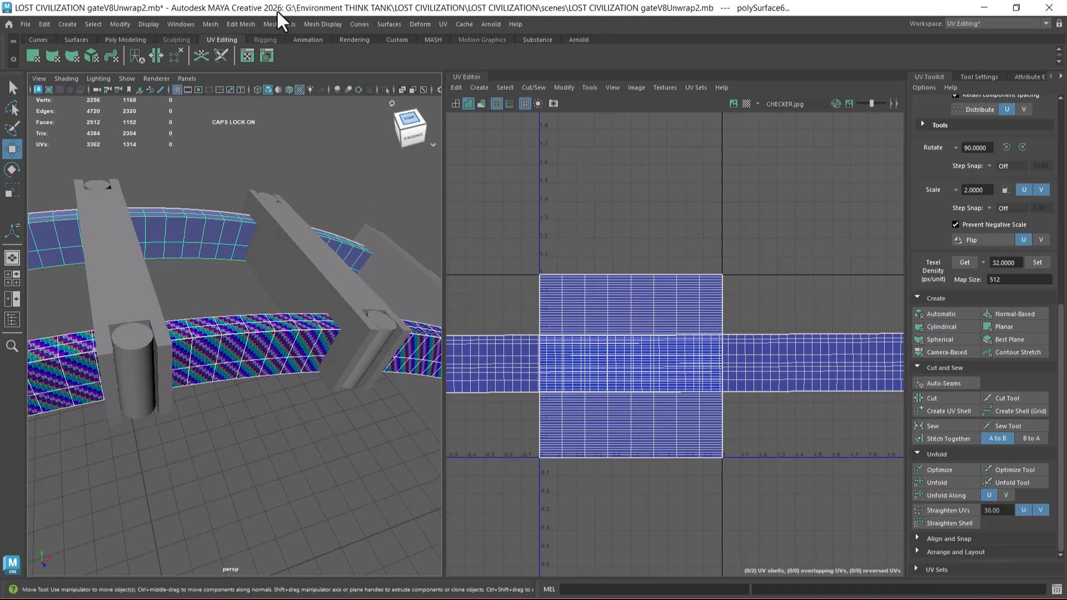
{"action": "left_click", "coordinate": [211, 24]}
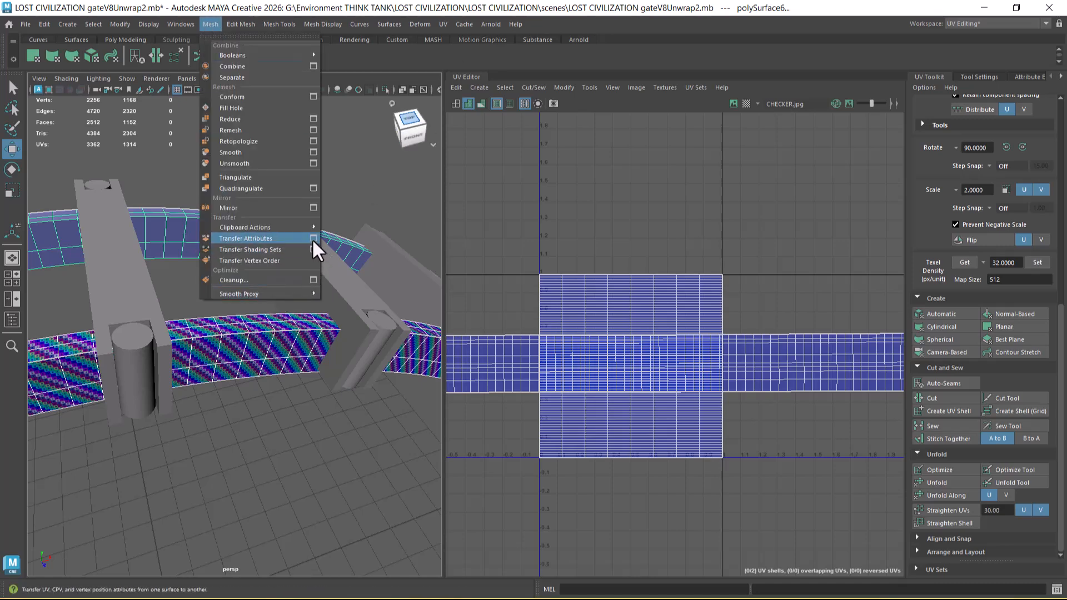
{"action": "left_click", "coordinate": [312, 238]}
{"action": "left_click", "coordinate": [727, 362]}
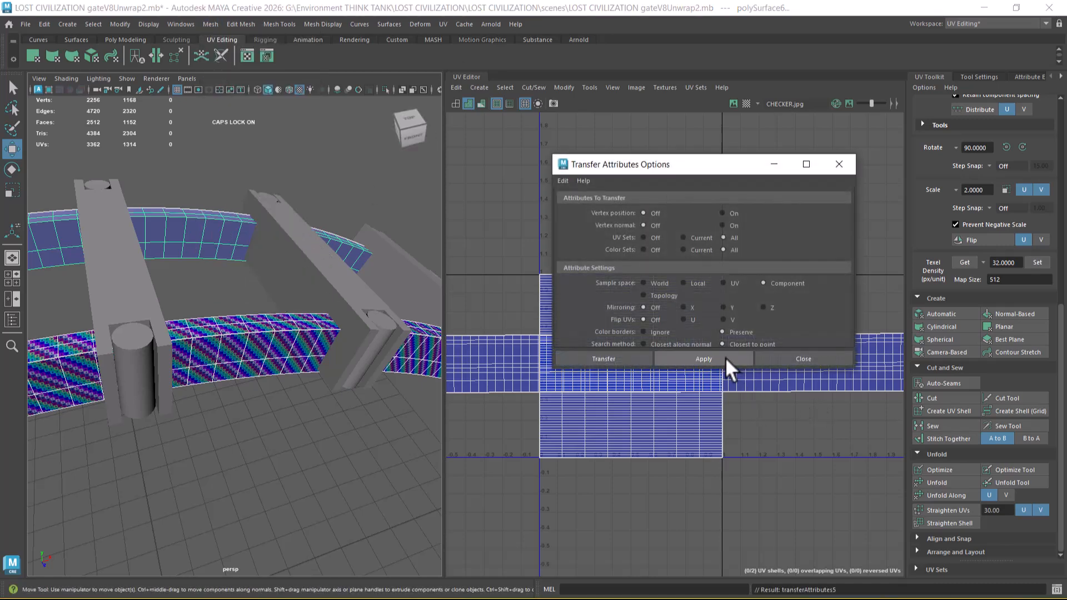
{"action": "left_click", "coordinate": [829, 360]}
{"action": "scroll", "coordinate": [672, 386], "scroll_direction": "up", "scroll_amount": 4}
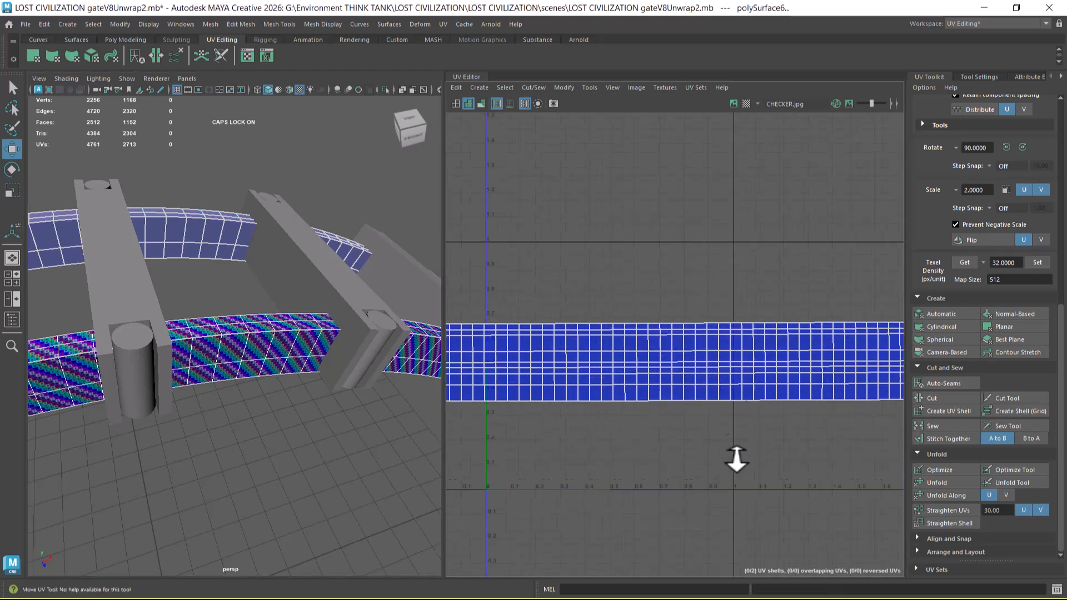
{"action": "left_click", "coordinate": [276, 457]}
{"action": "left_click", "coordinate": [178, 226]}
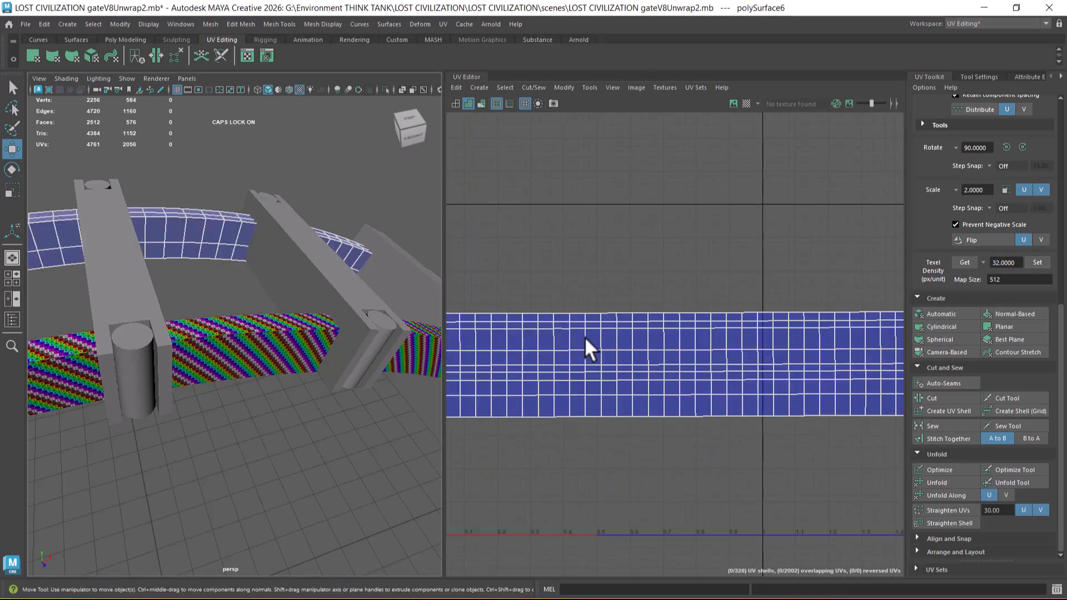
Step: Select the front strip's whole UV shell, lay it out within the 0 to 1 space, and inspect its checker numbers up close
{"action": "left_click", "coordinate": [225, 367]}
{"action": "scroll", "coordinate": [661, 400], "scroll_direction": "down", "scroll_amount": 5}
{"action": "right_click_drag", "start_coordinate": [656, 320], "coordinate": [790, 288]}
{"action": "left_click_drag", "start_coordinate": [742, 352], "coordinate": [602, 452]}
{"action": "right_click", "coordinate": [616, 359], "text": "ctrl"}
{"action": "right_click_drag", "start_coordinate": [618, 366], "coordinate": [670, 377], "text": "ctrl"}
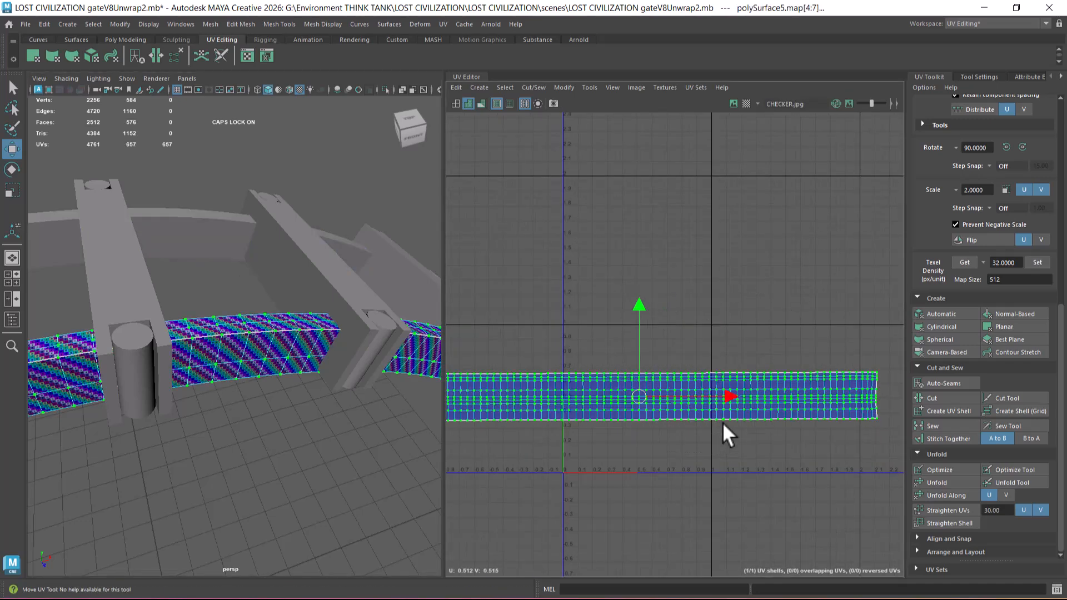
{"action": "right_click_drag", "start_coordinate": [768, 284], "coordinate": [556, 324], "text": "shift"}
{"action": "left_click_drag", "start_coordinate": [286, 345], "coordinate": [227, 316], "text": "alt"}
{"action": "right_click_drag", "start_coordinate": [227, 316], "coordinate": [234, 364], "text": "alt"}
{"action": "middle_click_drag", "start_coordinate": [716, 389], "coordinate": [710, 317], "text": "alt"}
{"action": "right_click_drag", "start_coordinate": [710, 317], "coordinate": [760, 392], "text": "alt"}
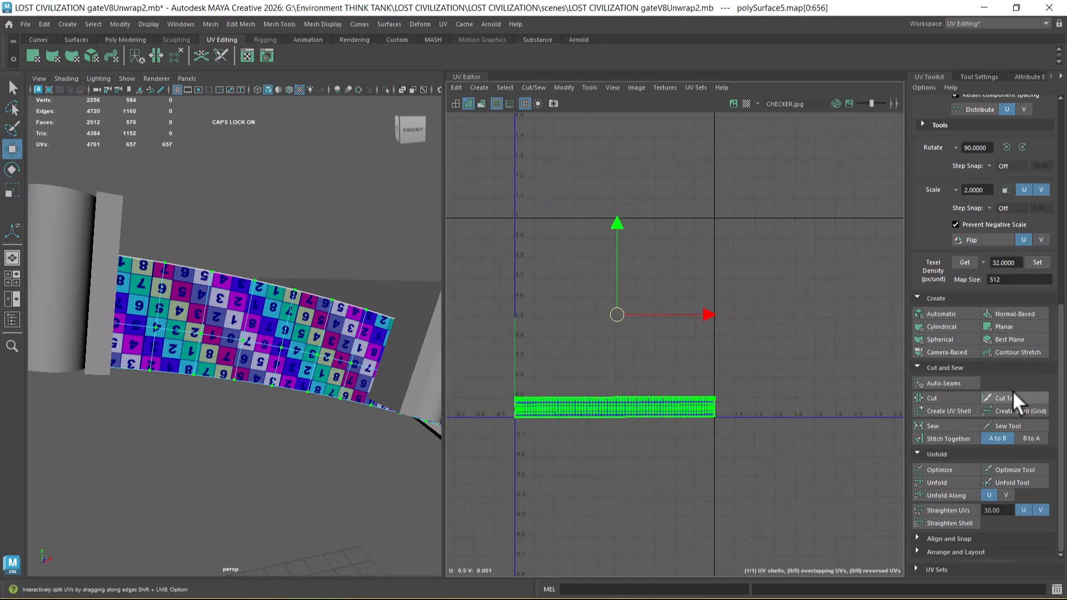
Step: Rotate the front strip's UV shell by -90 degrees twice, lay it out again in the 0 to 1 space, and return to object selection
{"action": "scroll", "coordinate": [1021, 378], "scroll_direction": "up", "scroll_amount": 2}
{"action": "left_click", "coordinate": [1023, 280]}
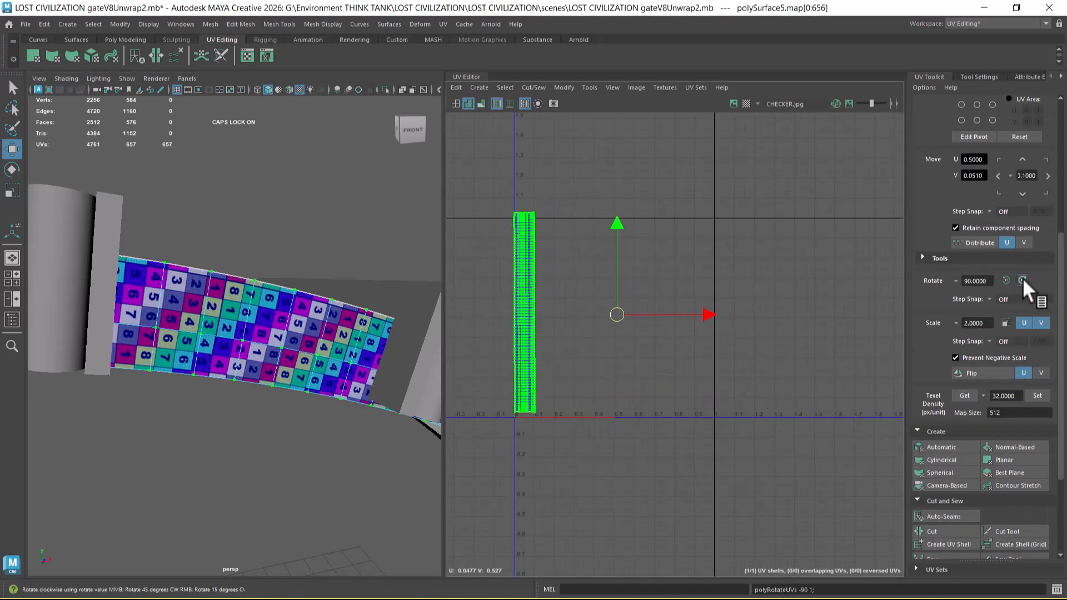
{"action": "left_click", "coordinate": [1023, 280]}
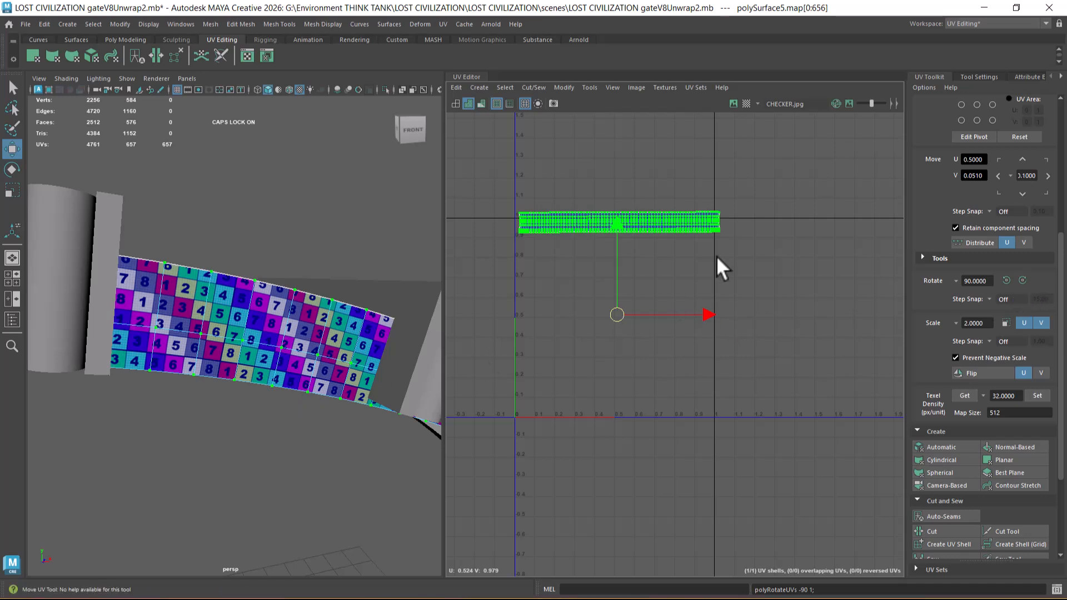
{"action": "right_click_drag", "start_coordinate": [747, 177], "coordinate": [600, 214], "text": "shift"}
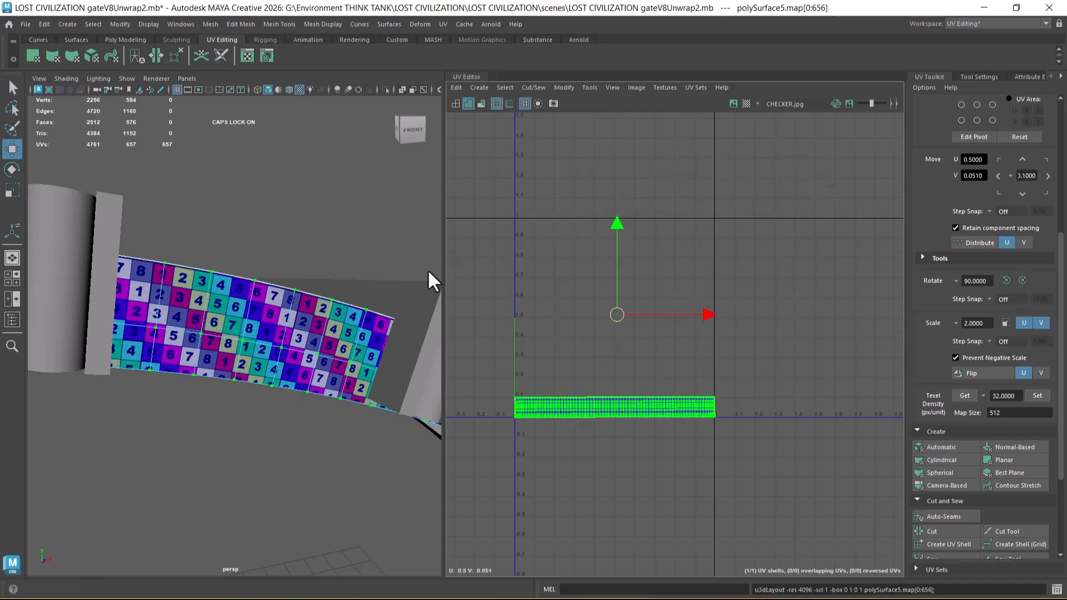
{"action": "right_click_drag", "start_coordinate": [274, 340], "coordinate": [441, 148]}
{"action": "left_click", "coordinate": [348, 247]}
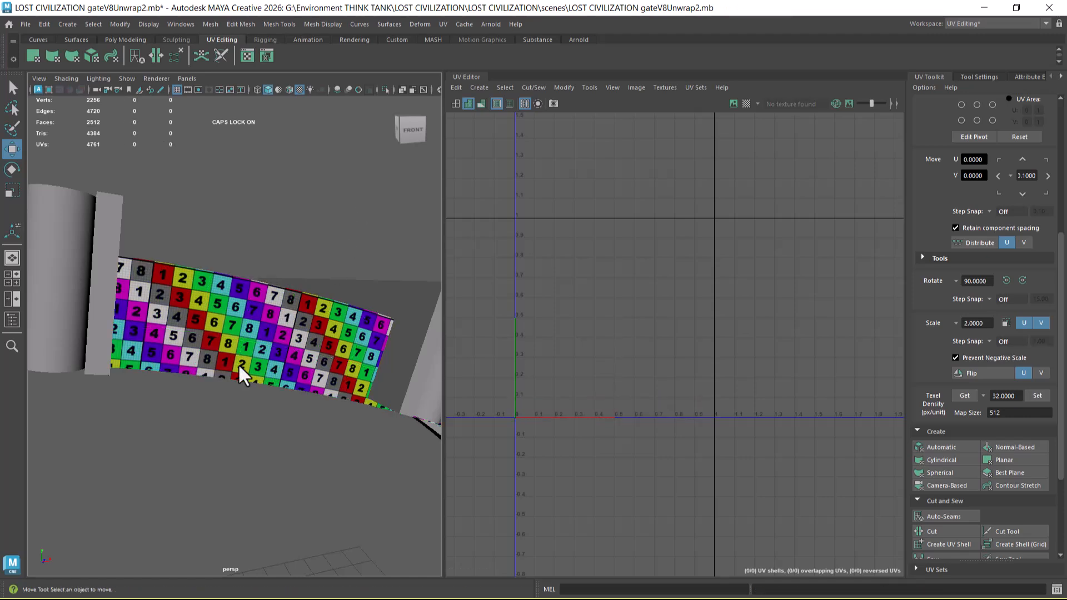
Step: Try to apply an Automatic UV projection to the rear strip alone, and return to object selection
{"action": "left_click", "coordinate": [240, 366]}
{"action": "left_click_drag", "start_coordinate": [241, 364], "coordinate": [288, 352], "text": "alt"}
{"action": "left_click", "coordinate": [244, 245], "text": "shift"}
{"action": "scroll", "coordinate": [256, 351], "scroll_direction": "down", "scroll_amount": 5}
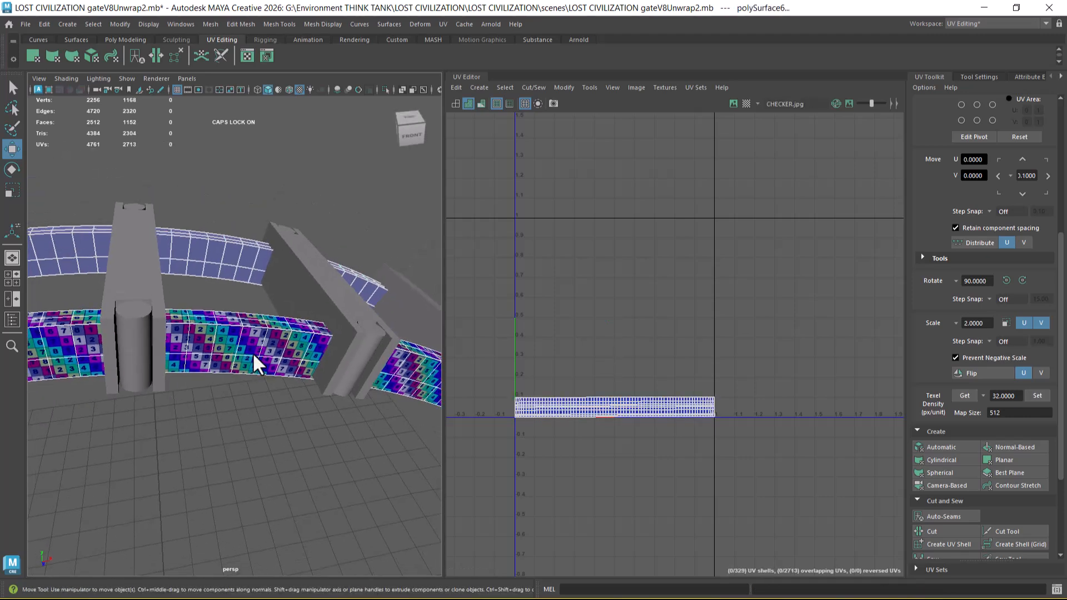
{"action": "left_click", "coordinate": [253, 370], "text": "ctrl"}
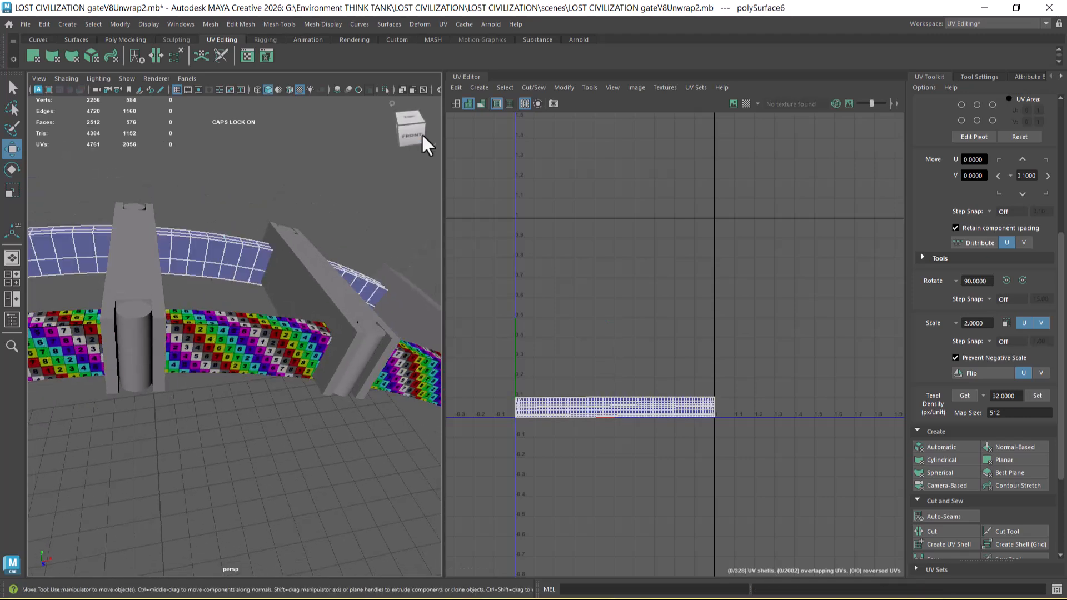
{"action": "left_click", "coordinate": [444, 25]}
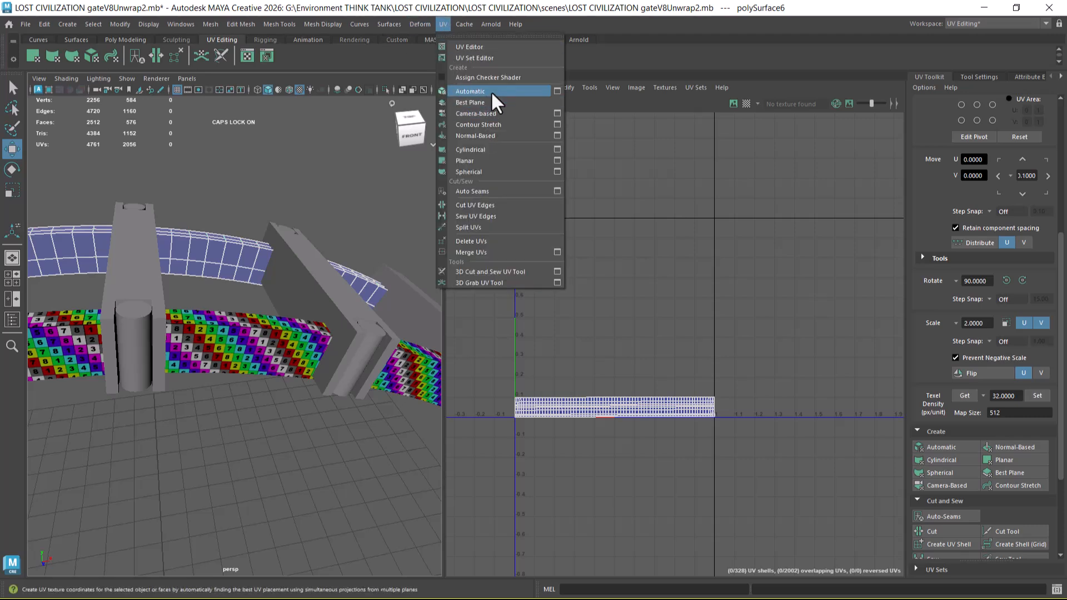
{"action": "left_click", "coordinate": [492, 91]}
{"action": "right_click_drag", "start_coordinate": [219, 249], "coordinate": [336, 157]}
{"action": "key", "text": "q"}
{"action": "left_click", "coordinate": [337, 161]}
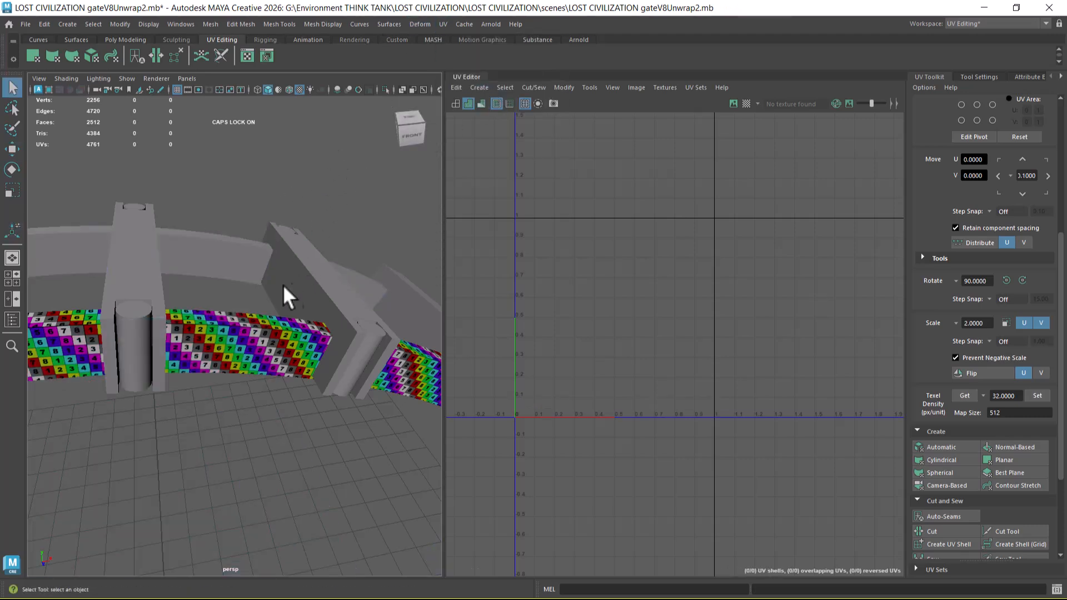
Step: Examine the rear strip's UV layout up close and select a single UV face along its upper row
{"action": "left_click", "coordinate": [226, 258]}
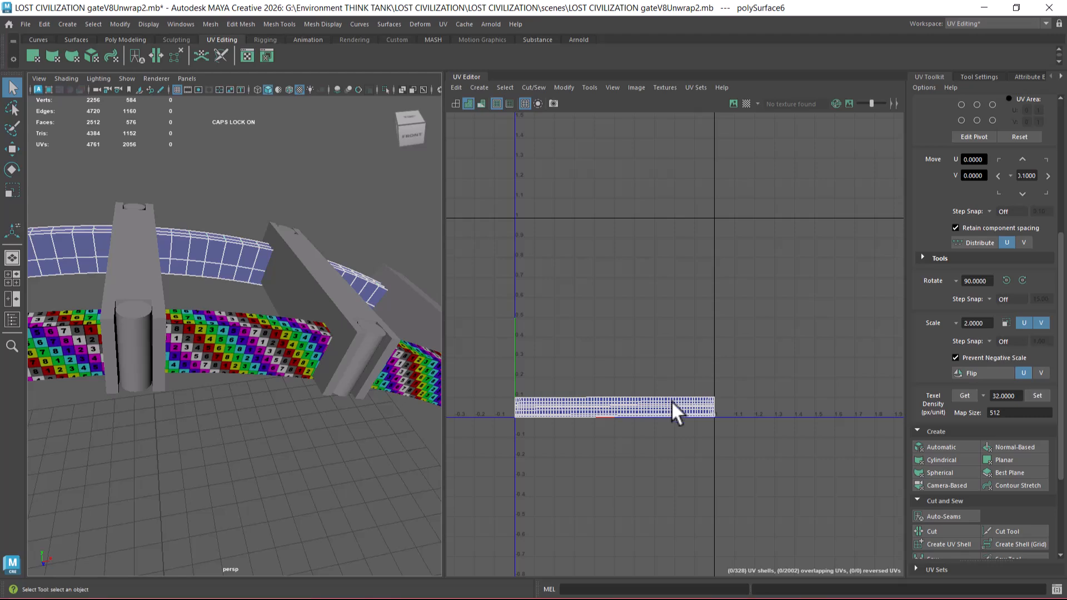
{"action": "right_click_drag", "start_coordinate": [584, 358], "coordinate": [642, 444], "text": "alt"}
{"action": "middle_click_drag", "start_coordinate": [642, 445], "coordinate": [689, 376], "text": "alt"}
{"action": "right_click_drag", "start_coordinate": [689, 375], "coordinate": [798, 469], "text": "alt"}
{"action": "right_click", "coordinate": [705, 331]}
{"action": "right_click_drag", "start_coordinate": [705, 332], "coordinate": [704, 362]}
{"action": "left_click", "coordinate": [728, 333]}
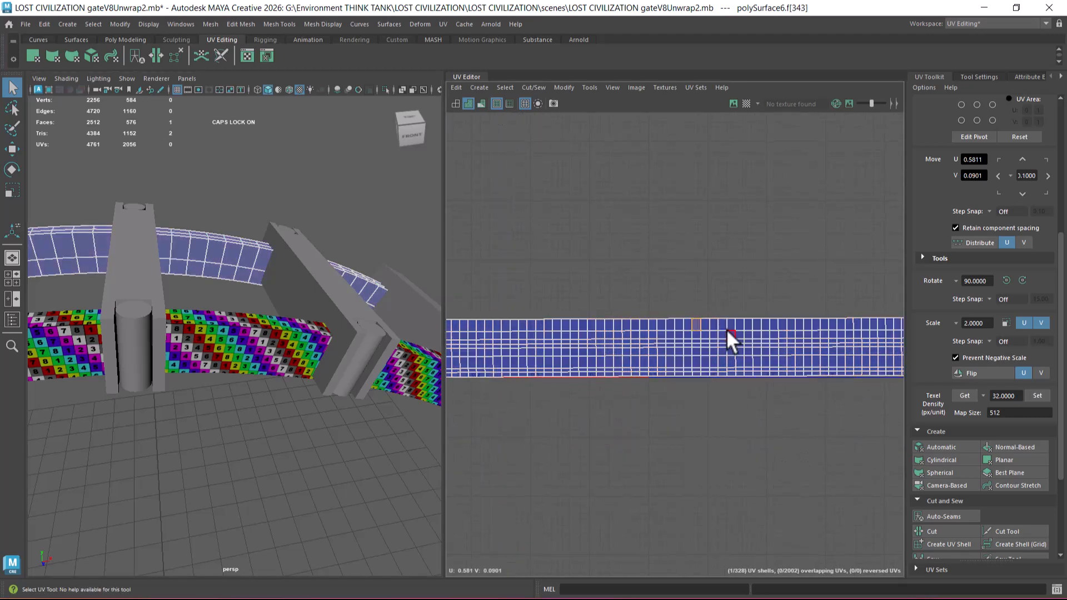
Step: Move the selected UV face away from the rear strip's layout to test its connections, and undo the moves
{"action": "key", "text": "w"}
{"action": "left_click_drag", "start_coordinate": [698, 315], "coordinate": [698, 283]}
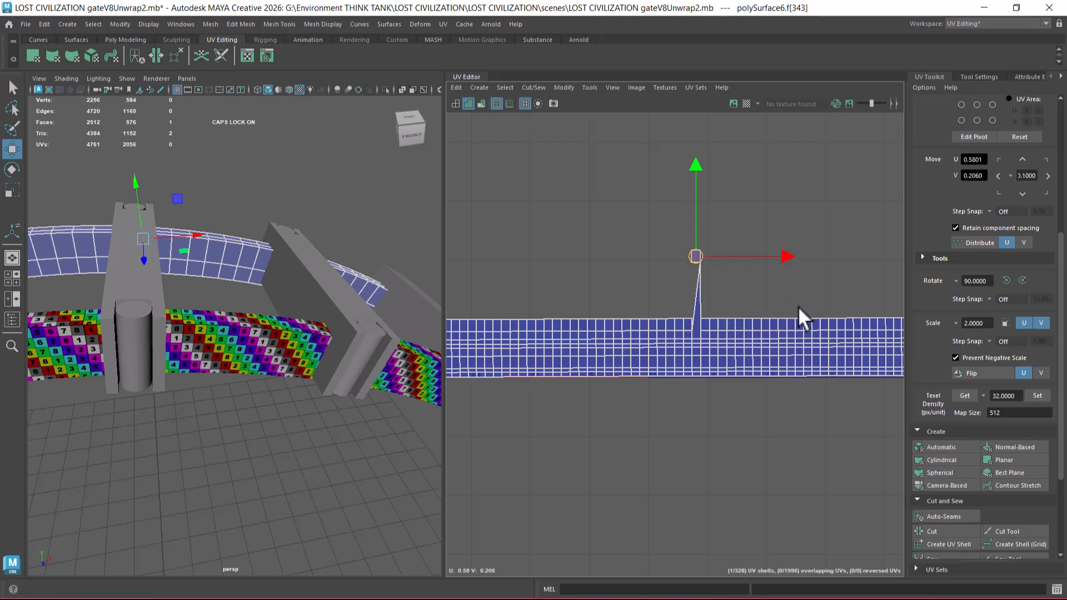
{"action": "key", "text": "ctrl+z"}
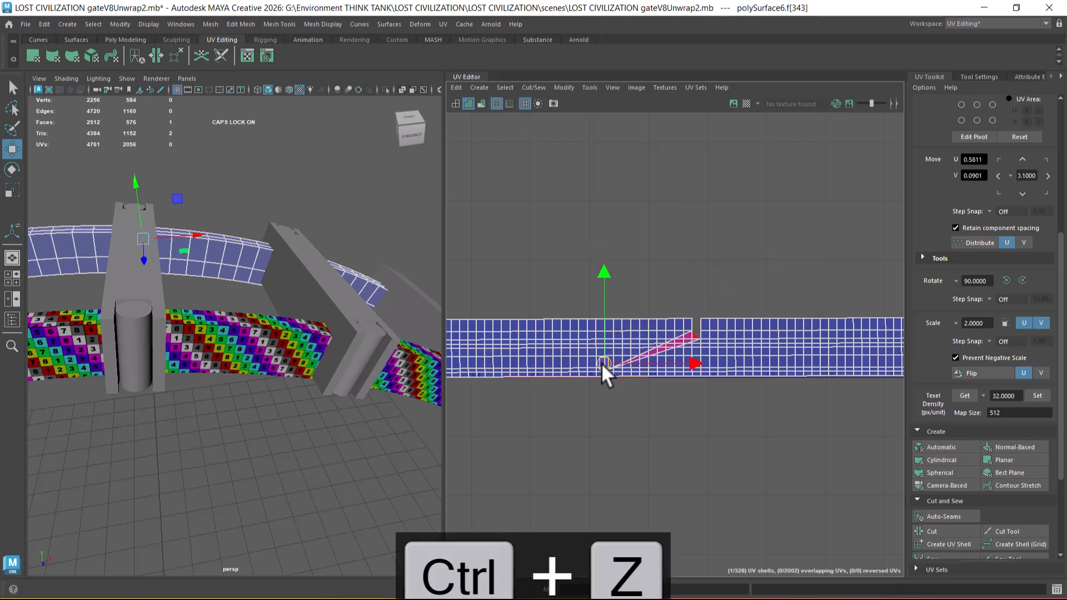
{"action": "key", "text": "ctrl+z"}
{"action": "key", "text": "ctrl+z"}
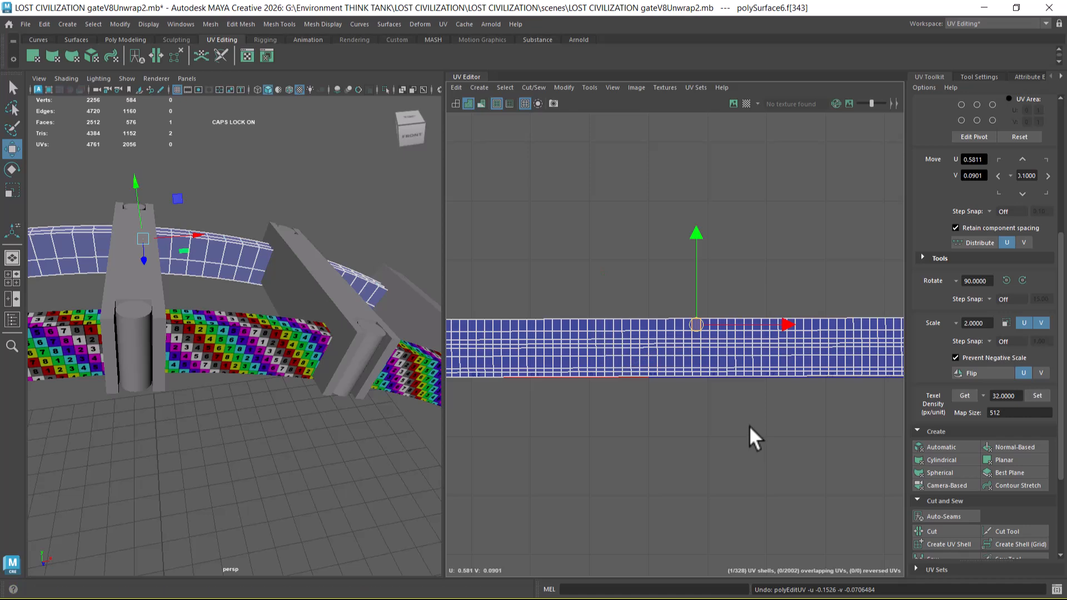
{"action": "key", "text": "ctrl+z"}
Step: Return to object selection, combine the rear and front strips into one mesh, and separate them again
{"action": "right_click_drag", "start_coordinate": [209, 244], "coordinate": [324, 178]}
{"action": "left_click", "coordinate": [323, 178]}
{"action": "left_click", "coordinate": [239, 256]}
{"action": "right_click", "coordinate": [302, 163], "text": "shift"}
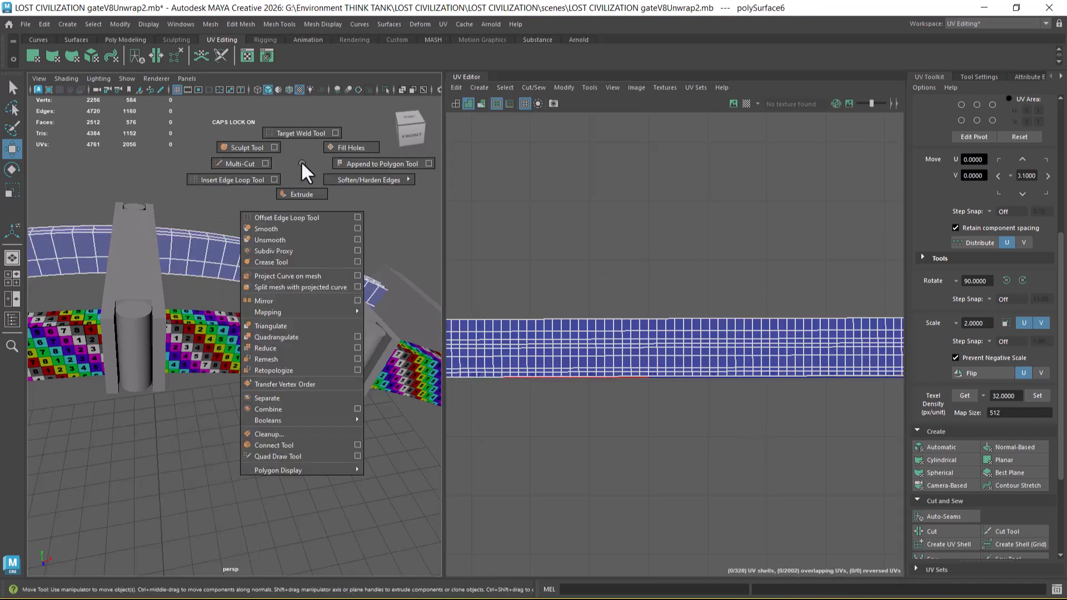
{"action": "left_click", "coordinate": [263, 301]}
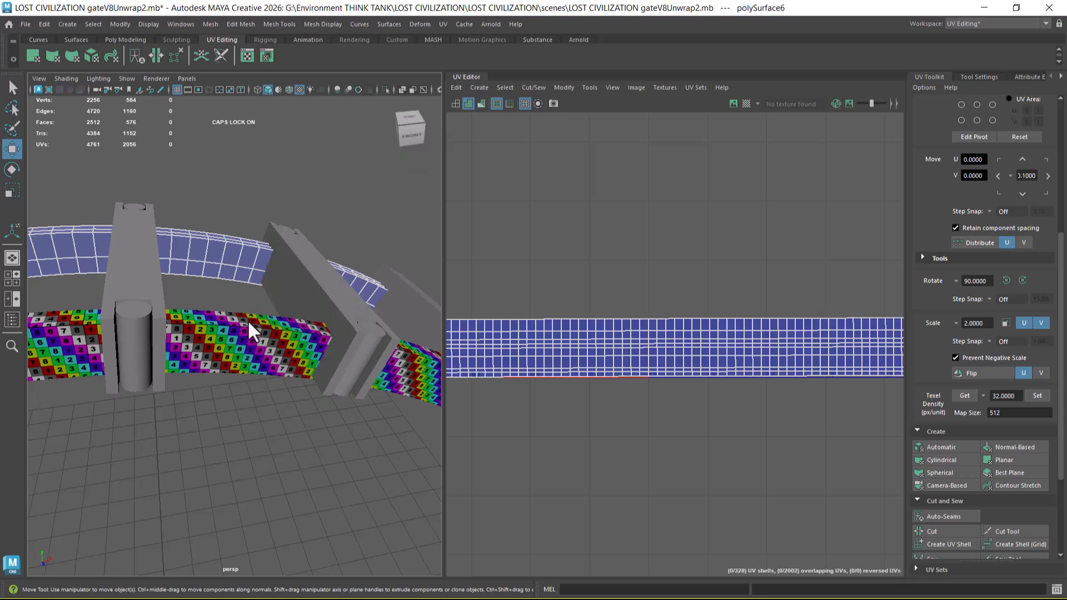
{"action": "right_click", "coordinate": [297, 191], "text": "shift"}
{"action": "left_click", "coordinate": [295, 436]}
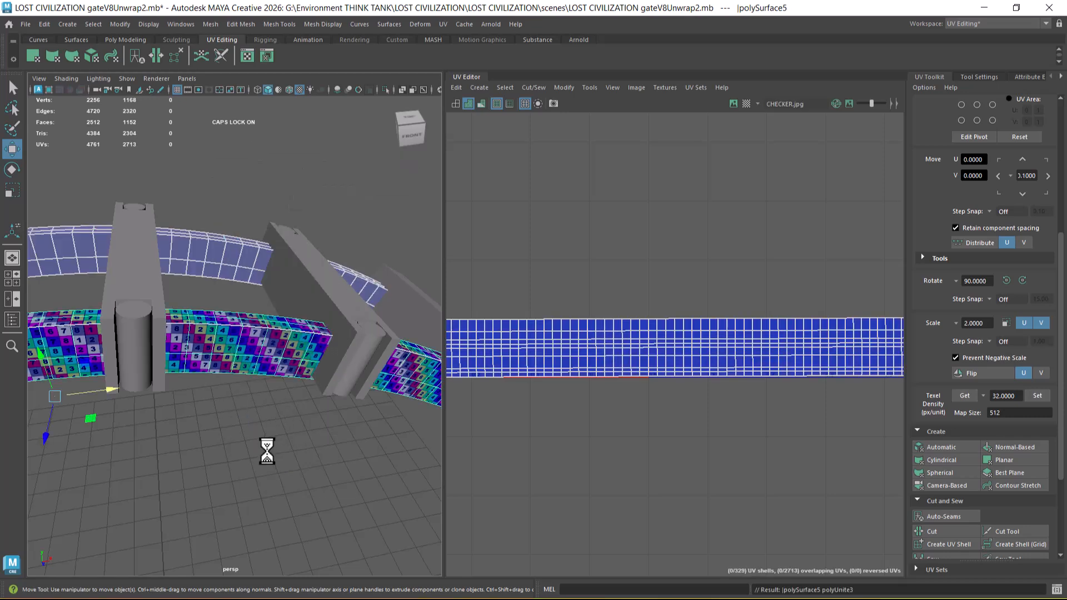
{"action": "right_click_drag", "start_coordinate": [285, 211], "coordinate": [269, 446], "text": "shift"}
{"action": "left_click", "coordinate": [278, 452]}
Step: Apply an Automatic UV projection to the rear strip and return to object selection
{"action": "left_click", "coordinate": [226, 252]}
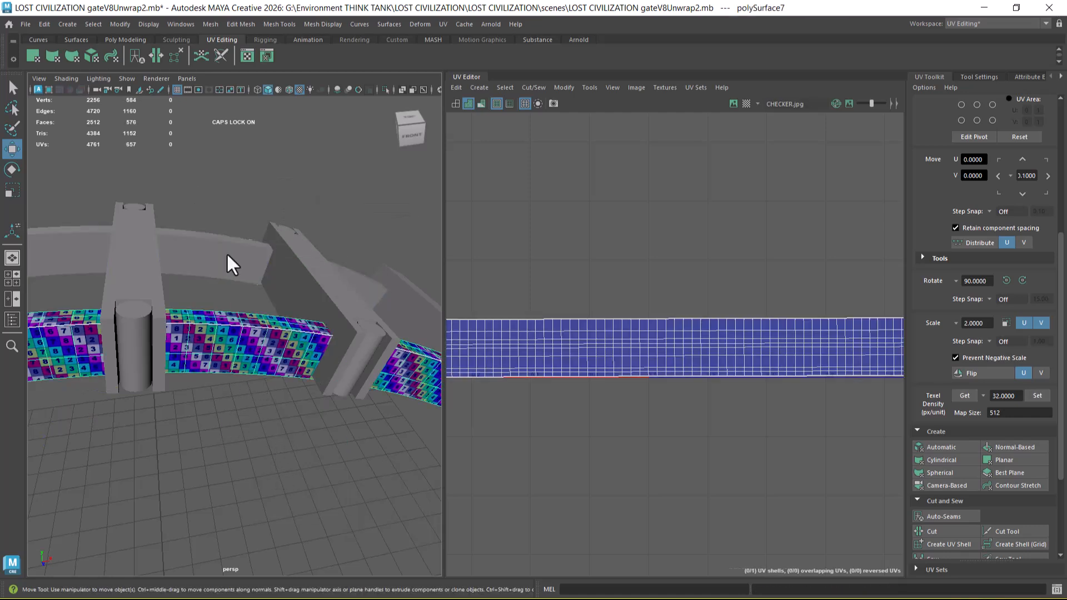
{"action": "left_click", "coordinate": [443, 24]}
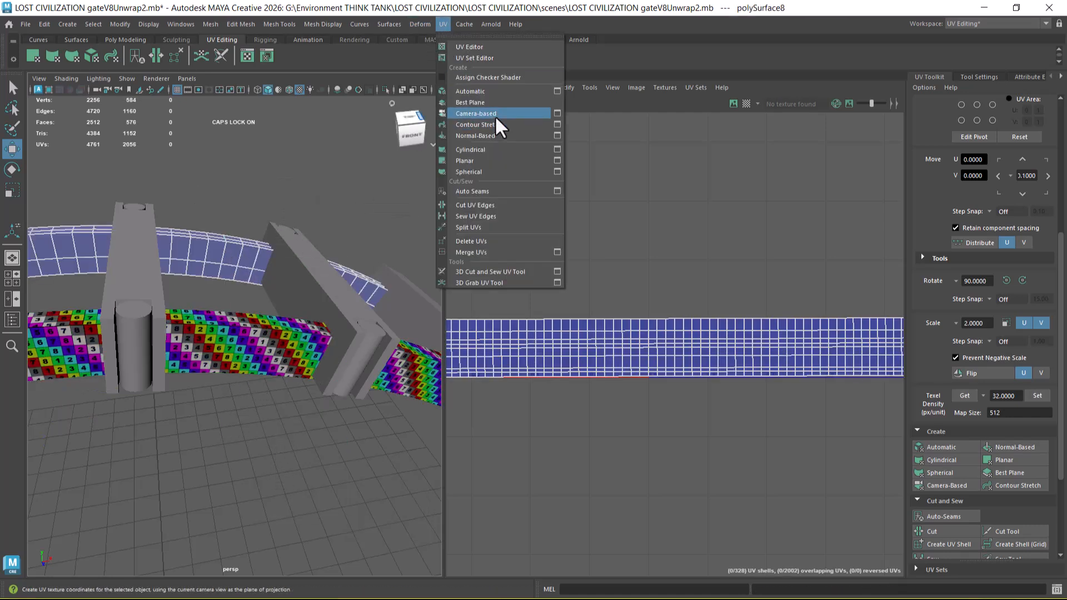
{"action": "left_click", "coordinate": [496, 93]}
{"action": "scroll", "coordinate": [679, 290], "scroll_direction": "down", "scroll_amount": 3}
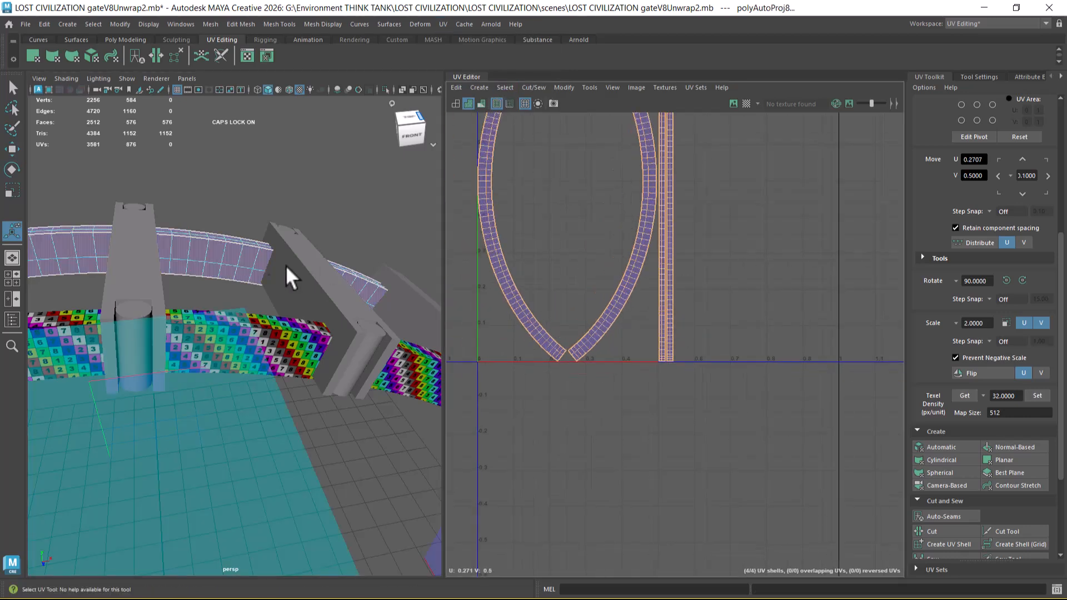
{"action": "right_click_drag", "start_coordinate": [220, 253], "coordinate": [281, 223]}
{"action": "left_click", "coordinate": [341, 171]}
Step: Try transferring attributes from the front curved strip to the rear strip, inspect the rear strip's UVs, and undo the transfer
{"action": "left_click", "coordinate": [245, 362]}
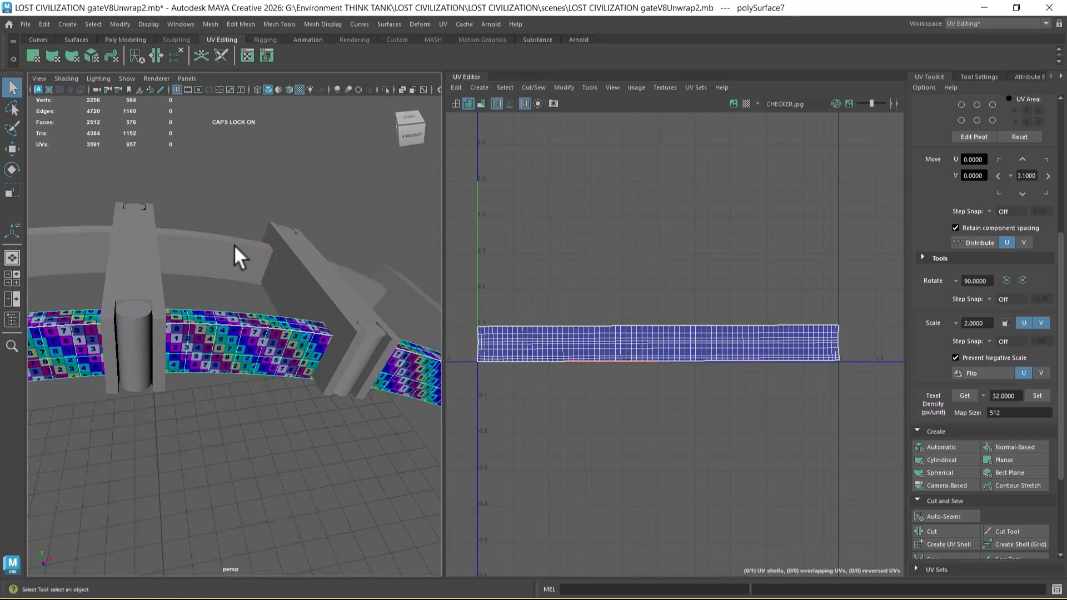
{"action": "left_click", "coordinate": [236, 253], "text": "shift"}
{"action": "scroll", "coordinate": [682, 344], "scroll_direction": "down", "scroll_amount": 4}
{"action": "scroll", "coordinate": [612, 231], "scroll_direction": "up", "scroll_amount": 2}
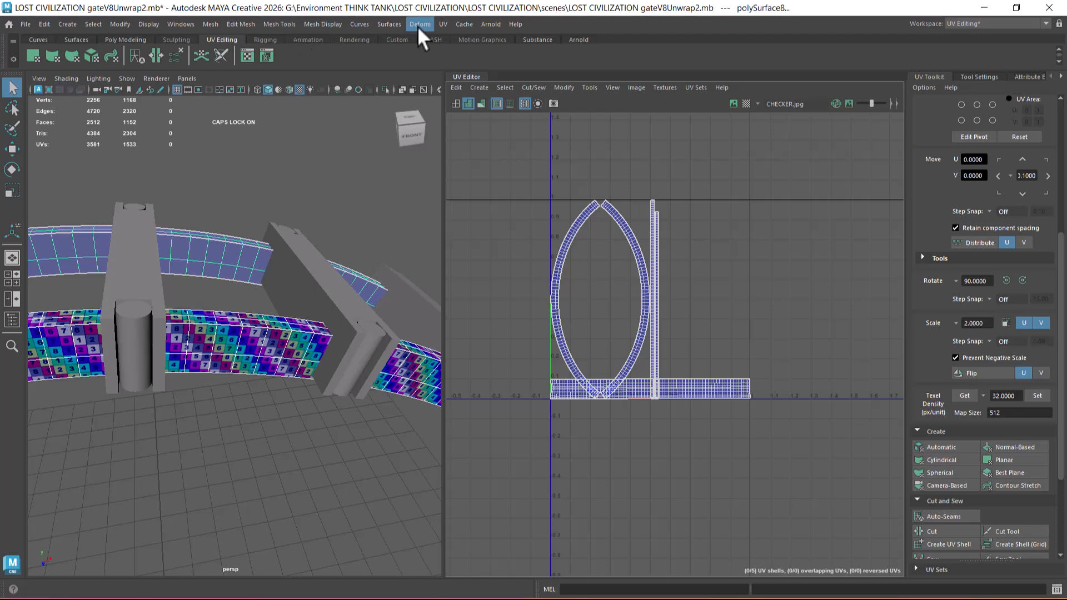
{"action": "left_click", "coordinate": [442, 24]}
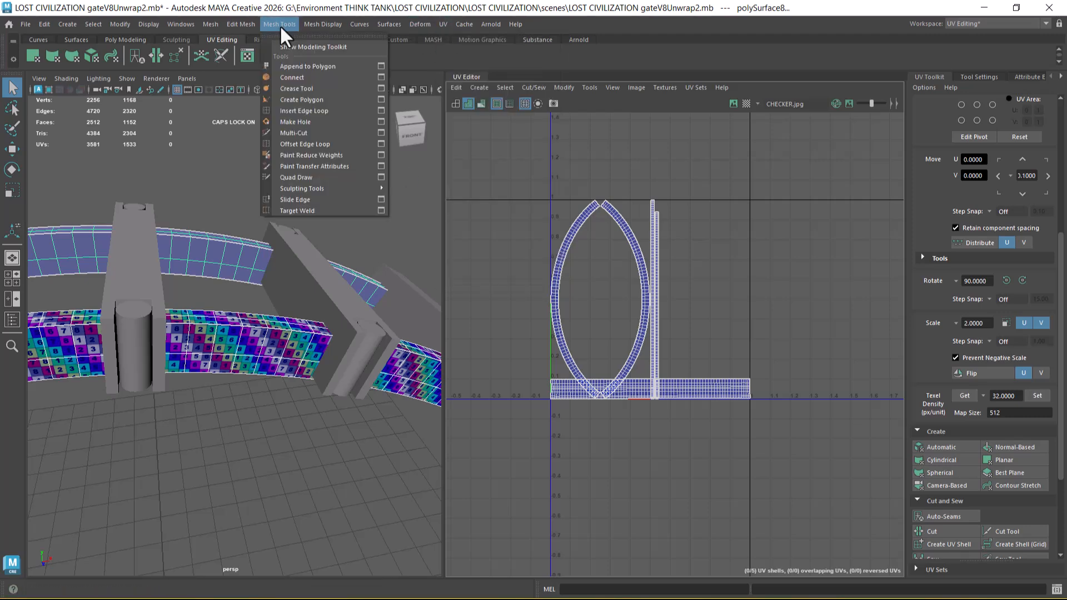
{"action": "mouse_move", "coordinate": [208, 23]}
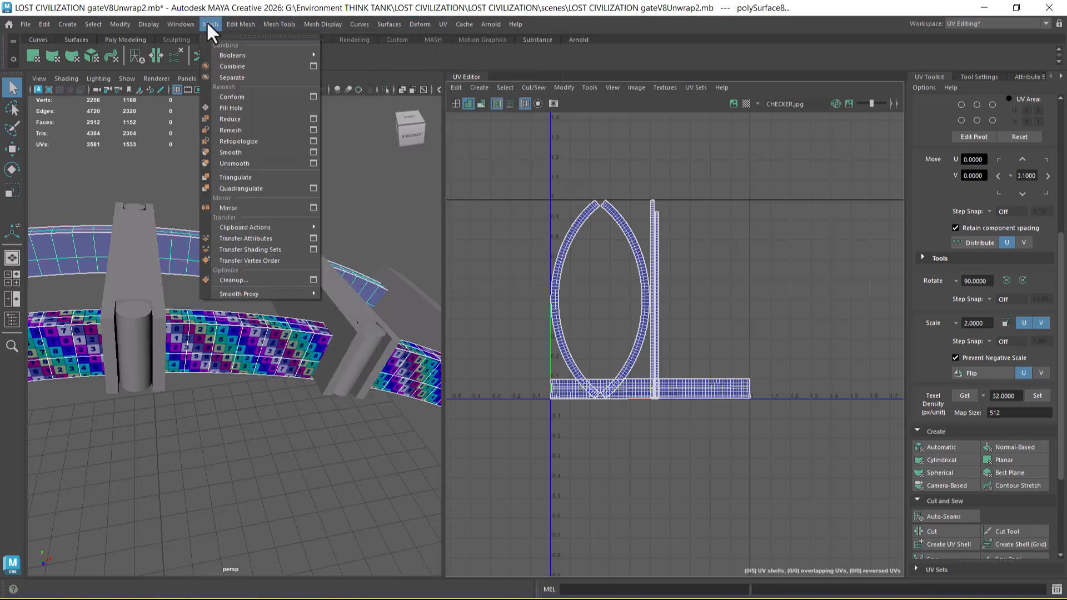
{"action": "left_click", "coordinate": [275, 238]}
{"action": "right_click_drag", "start_coordinate": [222, 394], "coordinate": [249, 455], "text": "alt"}
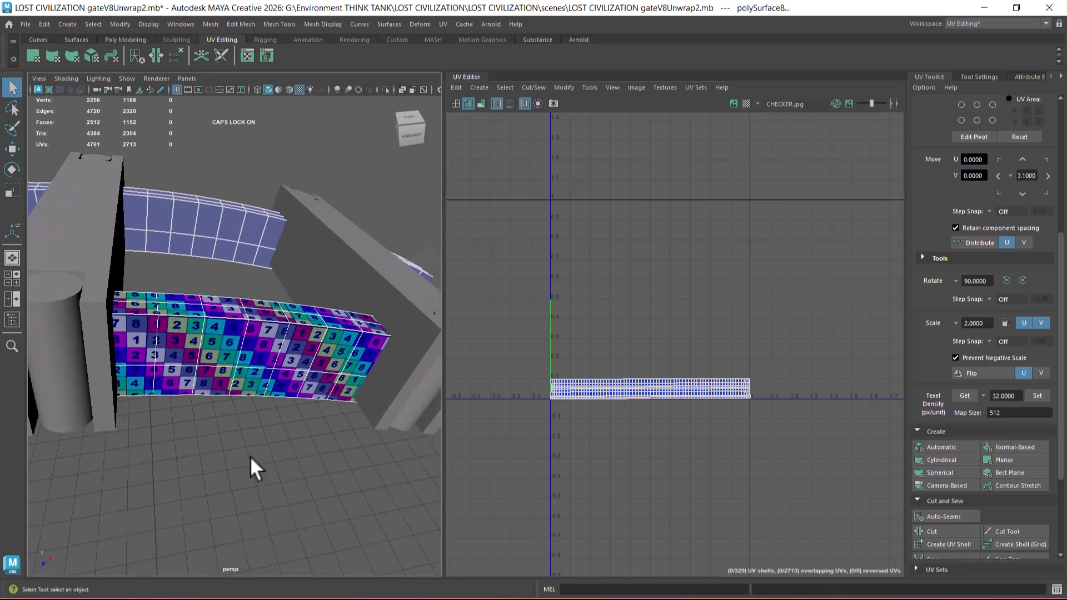
{"action": "right_click_drag", "start_coordinate": [663, 345], "coordinate": [686, 381], "text": "alt"}
{"action": "middle_click_drag", "start_coordinate": [685, 381], "coordinate": [688, 273], "text": "alt"}
{"action": "right_click_drag", "start_coordinate": [688, 273], "coordinate": [738, 436], "text": "alt"}
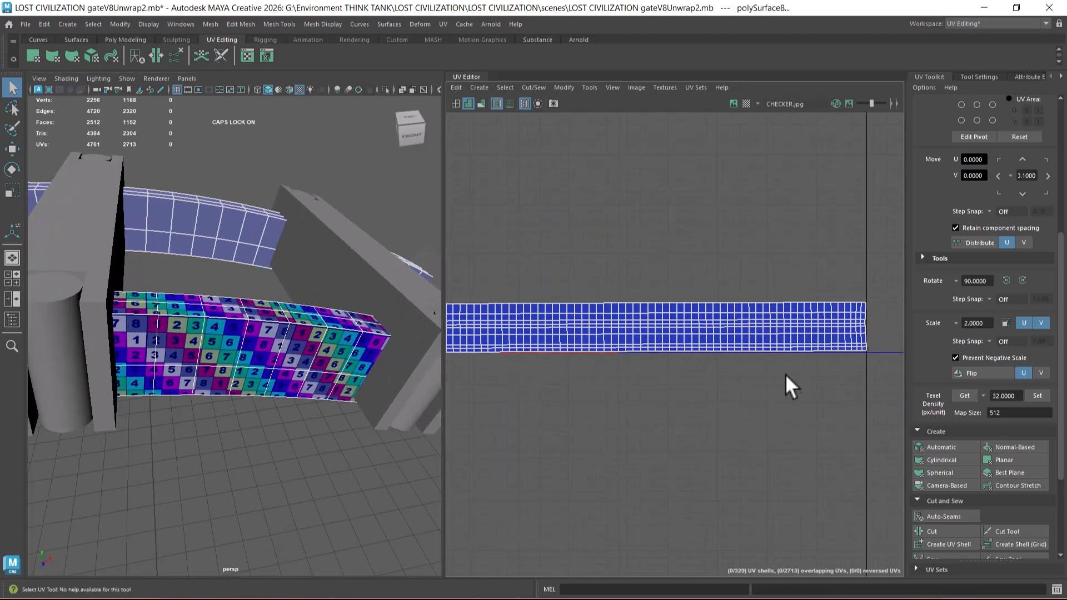
{"action": "key", "text": "ctrl+z"}
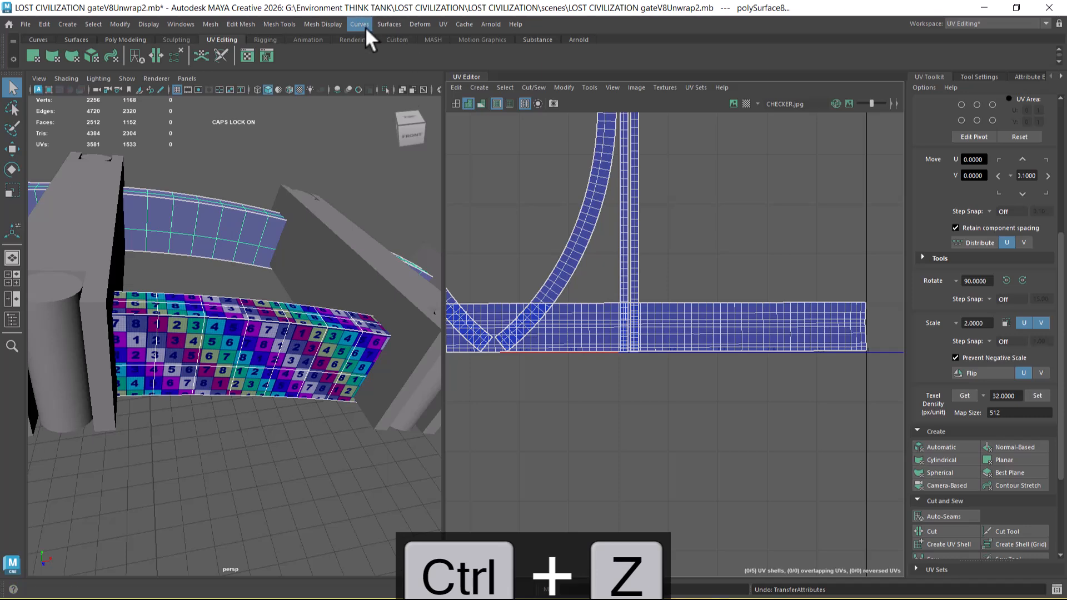
Step: Reset the Transfer Attributes options, try the strip transfer with the sample space set to Component, and undo it
{"action": "left_click", "coordinate": [211, 23]}
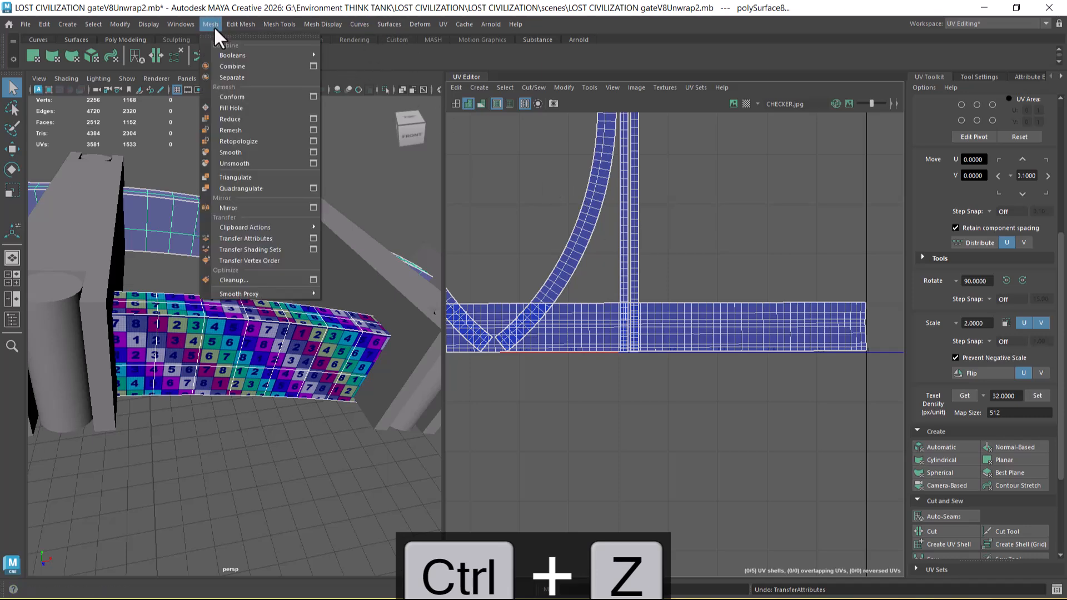
{"action": "left_click", "coordinate": [312, 239]}
{"action": "left_click", "coordinate": [565, 181]}
{"action": "left_click", "coordinate": [577, 204]}
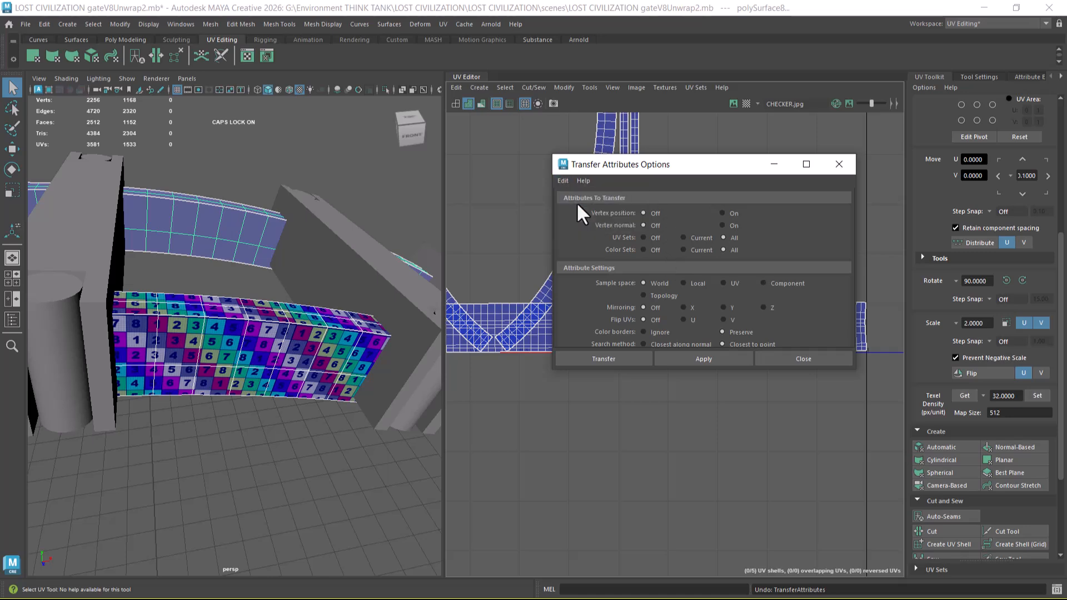
{"action": "left_click", "coordinate": [796, 282]}
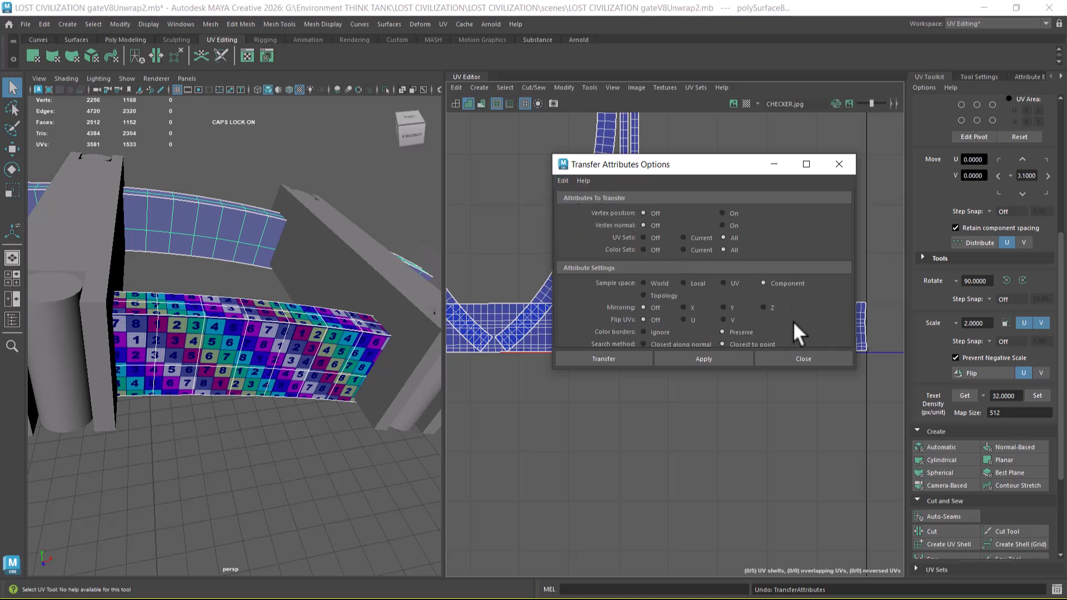
{"action": "left_click", "coordinate": [722, 359]}
{"action": "key", "text": "ctrl+z"}
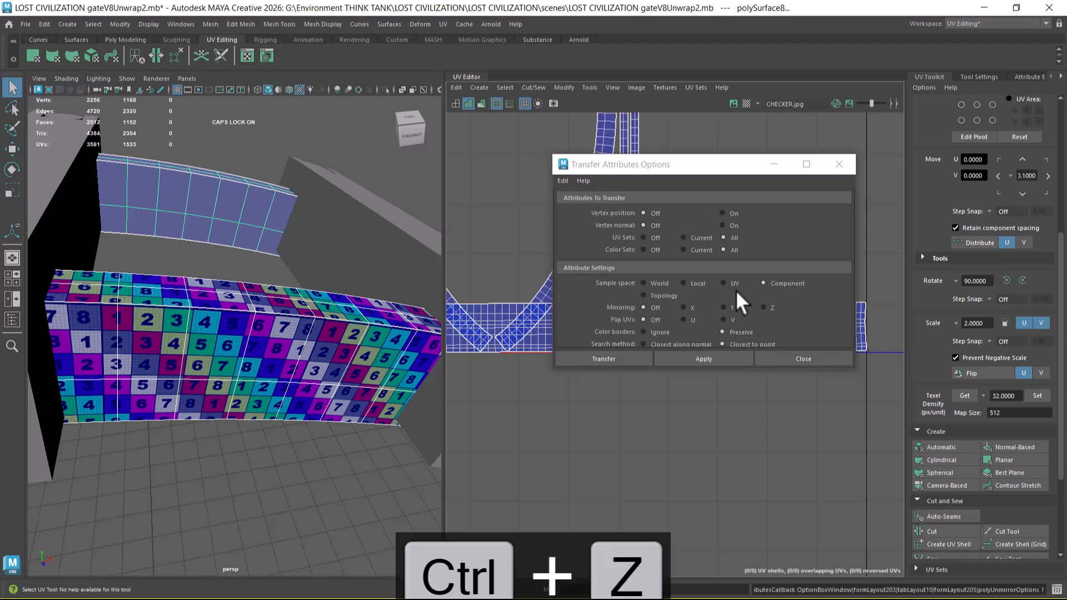
Step: Try the strip transfer again with the sample space set to UV, then close the transfer options and deselect the strips
{"action": "left_click", "coordinate": [723, 283]}
{"action": "left_click", "coordinate": [704, 359]}
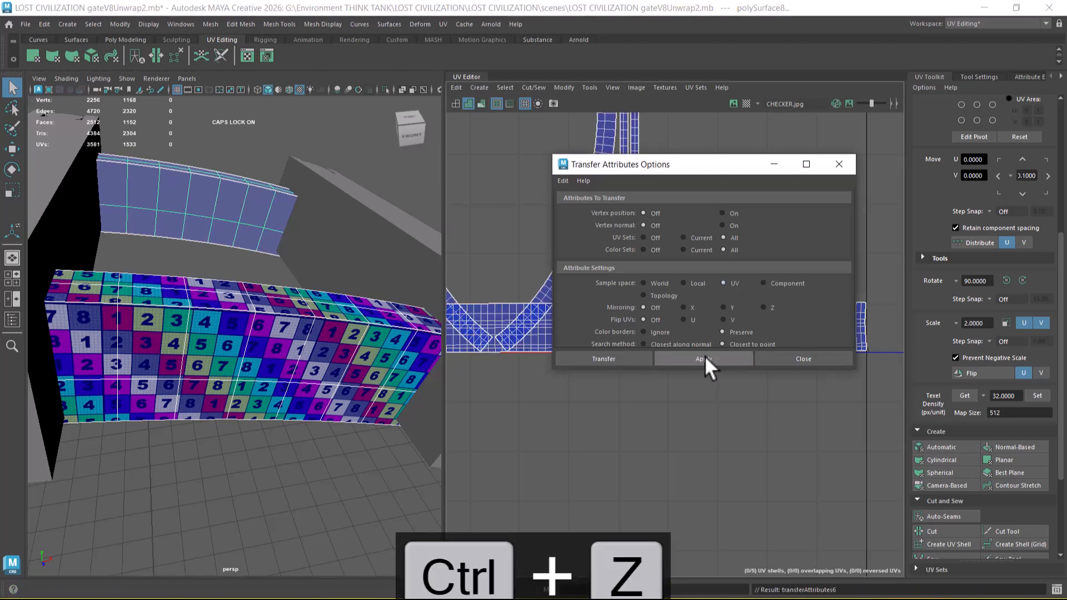
{"action": "left_click", "coordinate": [706, 355]}
{"action": "left_click", "coordinate": [803, 359]}
{"action": "left_click_drag", "start_coordinate": [287, 405], "coordinate": [316, 387], "text": "alt"}
{"action": "left_click", "coordinate": [346, 404]}
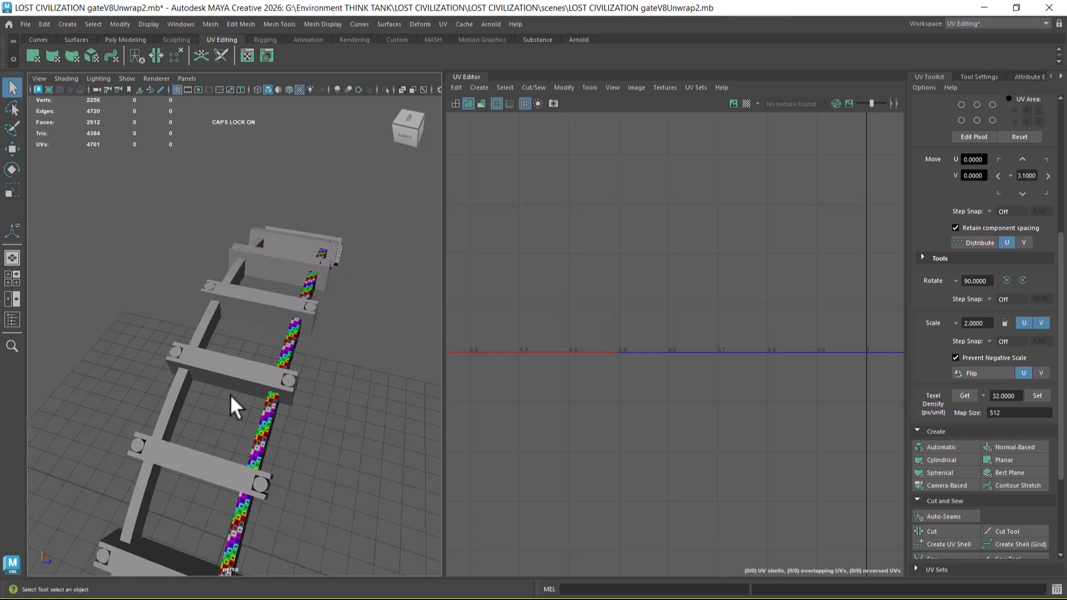
Step: Duplicate the checkered front strip and move the copy across the gate close to the untextured rear strip
{"action": "left_click", "coordinate": [181, 392]}
{"action": "left_click", "coordinate": [273, 416]}
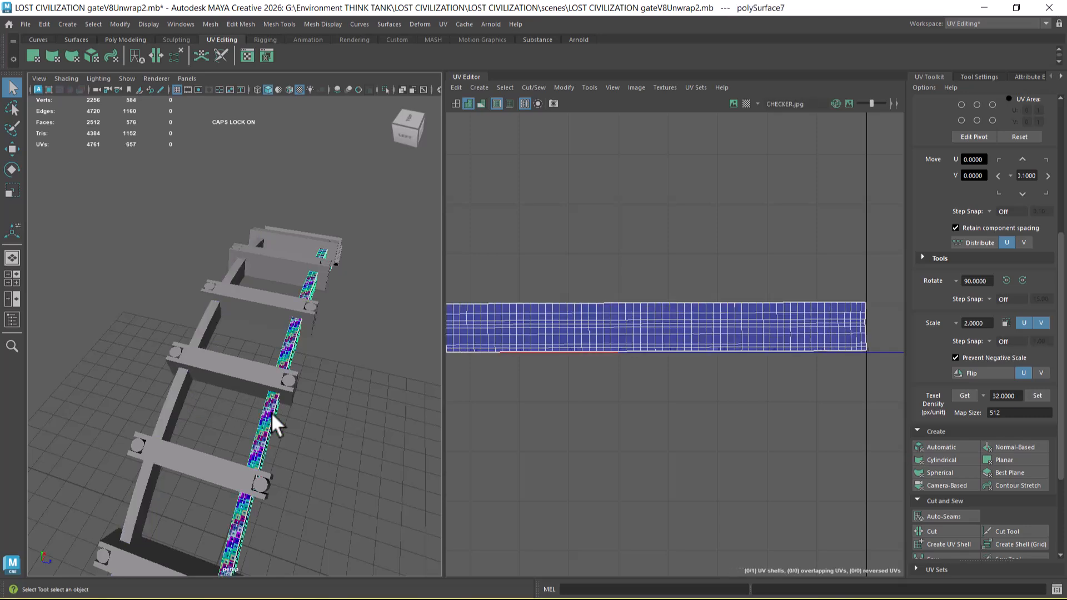
{"action": "key", "text": "w"}
{"action": "left_click_drag", "start_coordinate": [310, 382], "coordinate": [335, 480], "text": "alt"}
{"action": "key", "text": "ctrl+d"}
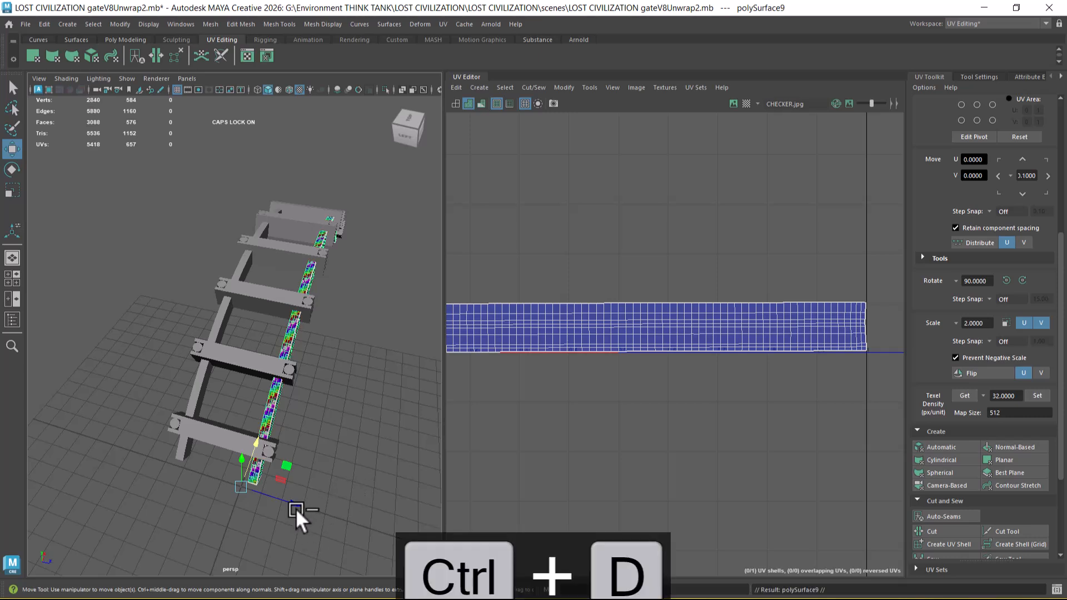
{"action": "key", "text": "space"}
{"action": "left_click_drag", "start_coordinate": [350, 437], "coordinate": [255, 435]}
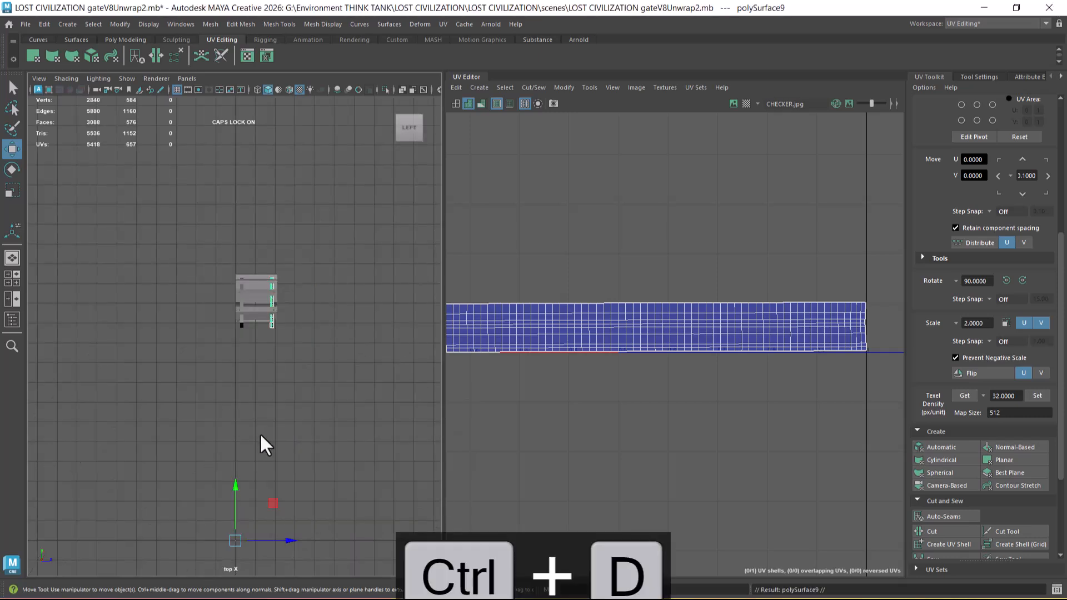
{"action": "middle_click_drag", "start_coordinate": [318, 425], "coordinate": [318, 334], "text": "alt"}
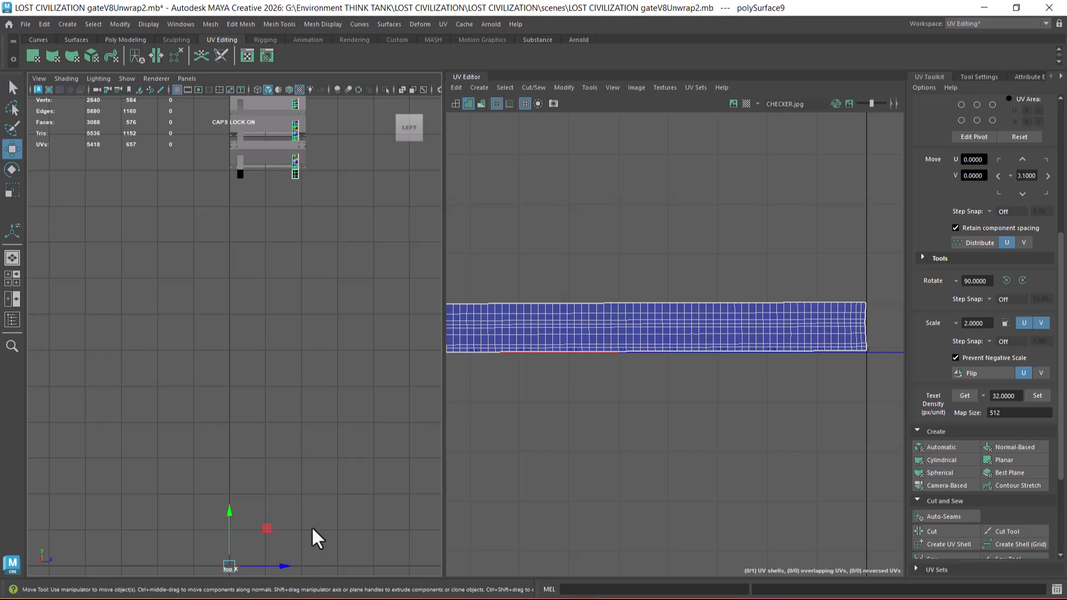
{"action": "right_click_drag", "start_coordinate": [309, 533], "coordinate": [278, 536], "text": "alt"}
{"action": "left_click_drag", "start_coordinate": [292, 501], "coordinate": [251, 502]}
{"action": "right_click_drag", "start_coordinate": [252, 502], "coordinate": [340, 415], "text": "alt"}
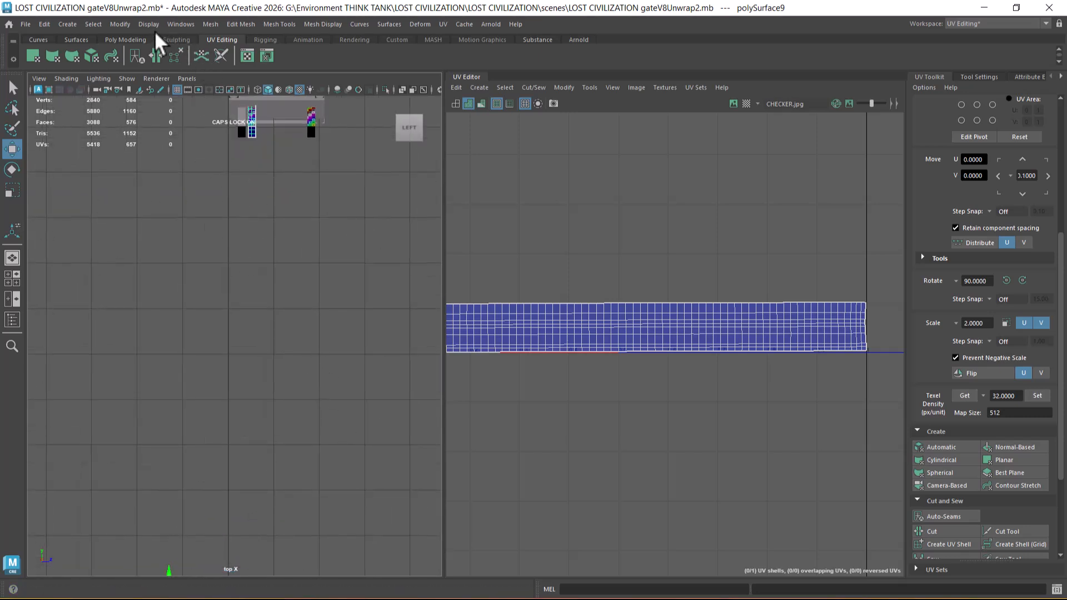
Step: Center the duplicated strip's pivot and align the copy exactly over the original rear strip in the side view
{"action": "left_click", "coordinate": [120, 23]}
{"action": "left_click", "coordinate": [156, 119]}
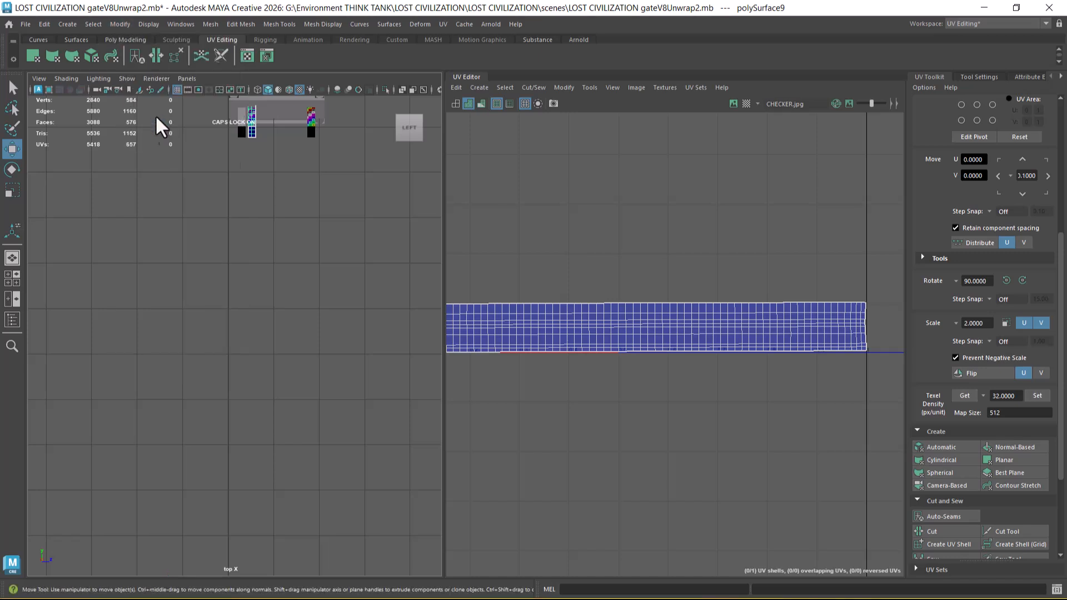
{"action": "right_click_drag", "start_coordinate": [300, 300], "coordinate": [295, 172], "text": "alt"}
{"action": "middle_click_drag", "start_coordinate": [316, 131], "coordinate": [313, 363], "text": "alt"}
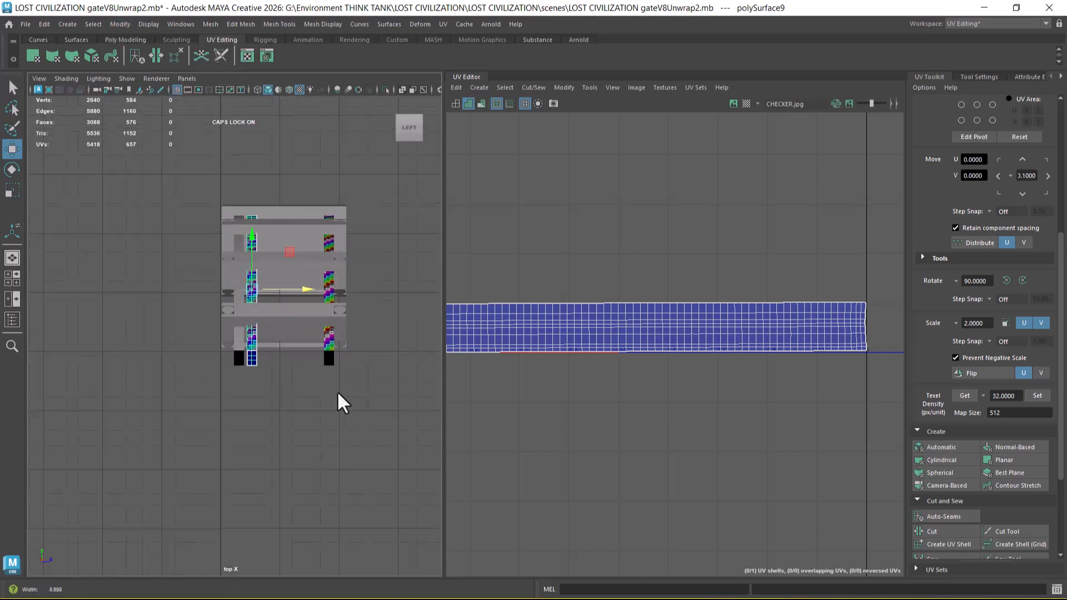
{"action": "right_click_drag", "start_coordinate": [313, 363], "coordinate": [418, 445], "text": "alt"}
{"action": "left_click_drag", "start_coordinate": [352, 162], "coordinate": [305, 169]}
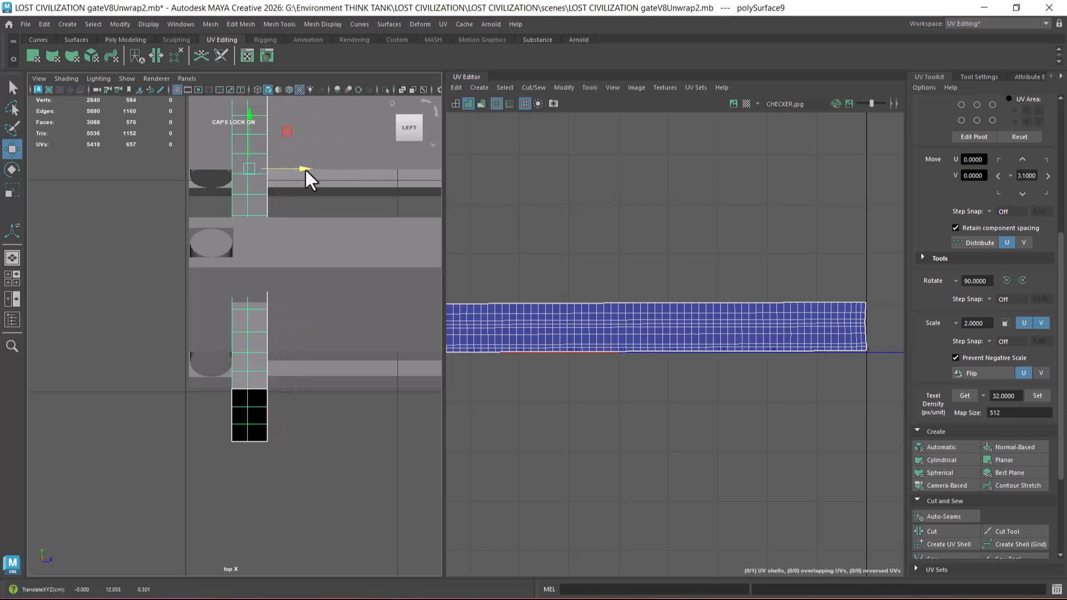
{"action": "right_click_drag", "start_coordinate": [299, 376], "coordinate": [307, 386], "text": "alt"}
Step: Delete the original rear strip from beneath the hidden copy, and show the copy again in the perspective view
{"action": "left_click", "coordinate": [315, 393]}
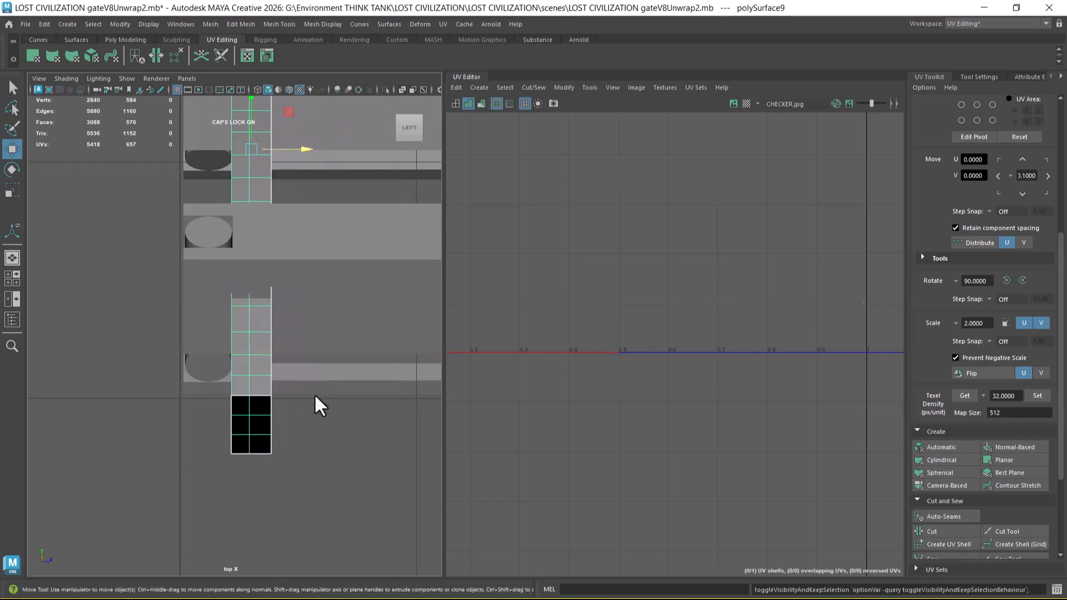
{"action": "left_click", "coordinate": [258, 404]}
{"action": "key", "text": "Delete"}
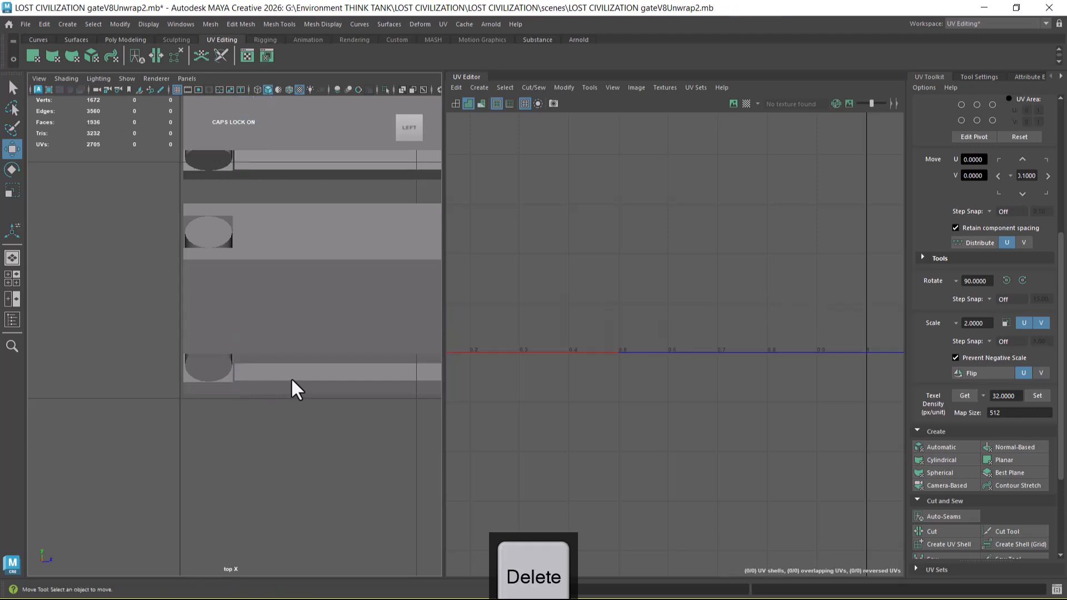
{"action": "key", "text": "ctrl+shift+h"}
{"action": "key", "text": "space"}
{"action": "left_click_drag", "start_coordinate": [326, 429], "coordinate": [326, 313]}
{"action": "right_click_drag", "start_coordinate": [298, 340], "coordinate": [302, 348], "text": "alt"}
{"action": "left_click_drag", "start_coordinate": [302, 348], "coordinate": [193, 404], "text": "alt"}
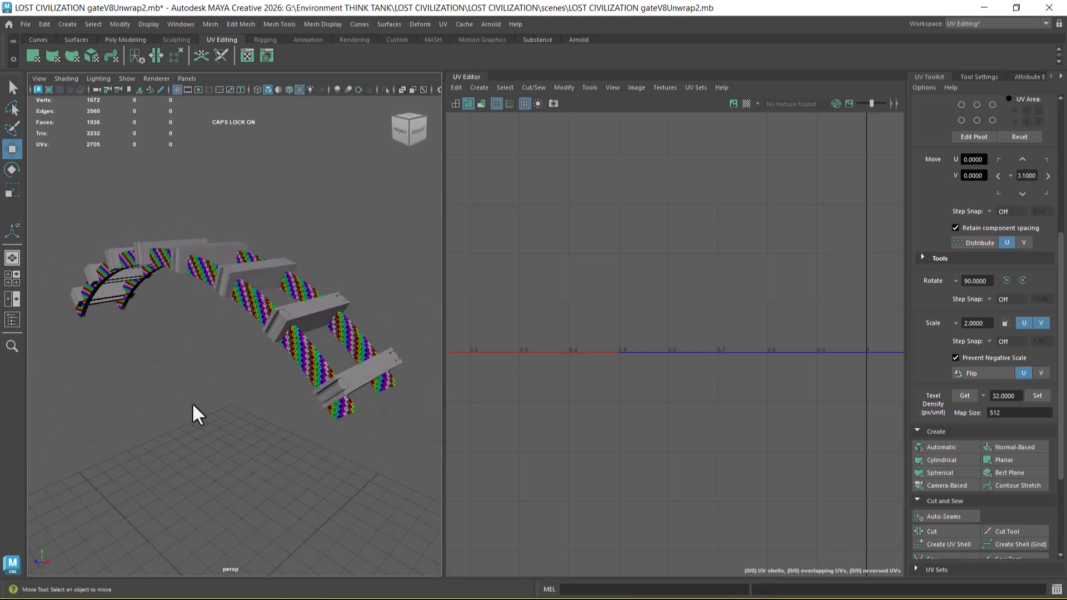
Step: Isolate the gate's crossbeam mesh by hiding all unselected objects, then deselect it
{"action": "left_click", "coordinate": [356, 379]}
{"action": "left_click_drag", "start_coordinate": [303, 436], "coordinate": [327, 440], "text": "alt"}
{"action": "left_click_drag", "start_coordinate": [249, 391], "coordinate": [216, 360], "text": "alt"}
{"action": "scroll", "coordinate": [708, 401], "scroll_direction": "down", "scroll_amount": 2}
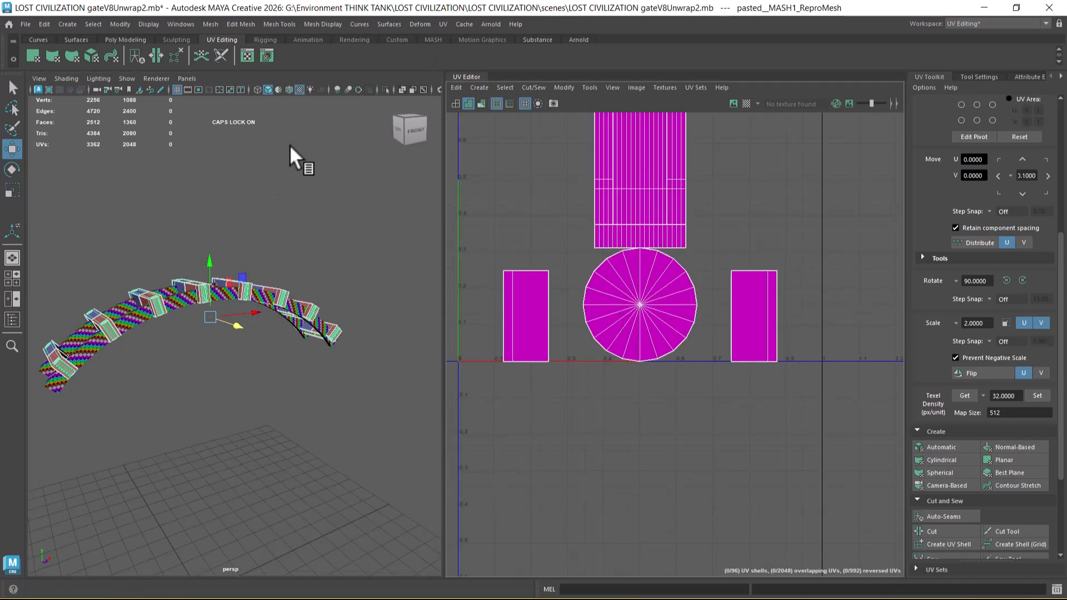
{"action": "mouse_move", "coordinate": [291, 198]}
{"action": "right_mouse_down", "text": "shift"}
{"action": "mouse_move", "coordinate": [279, 441]}
{"action": "mouse_move", "coordinate": [301, 249]}
{"action": "mouse_move", "coordinate": [289, 203]}
{"action": "right_mouse_up", "text": "shift"}
{"action": "key", "text": "alt+h"}
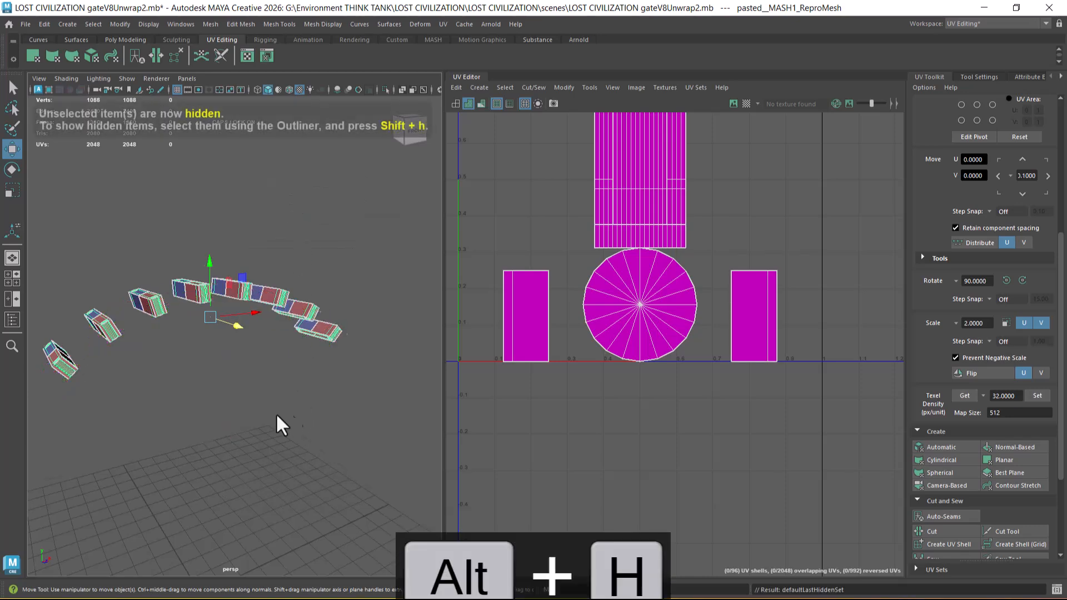
{"action": "left_click", "coordinate": [287, 436]}
{"action": "left_click_drag", "start_coordinate": [234, 434], "coordinate": [284, 434], "text": "alt"}
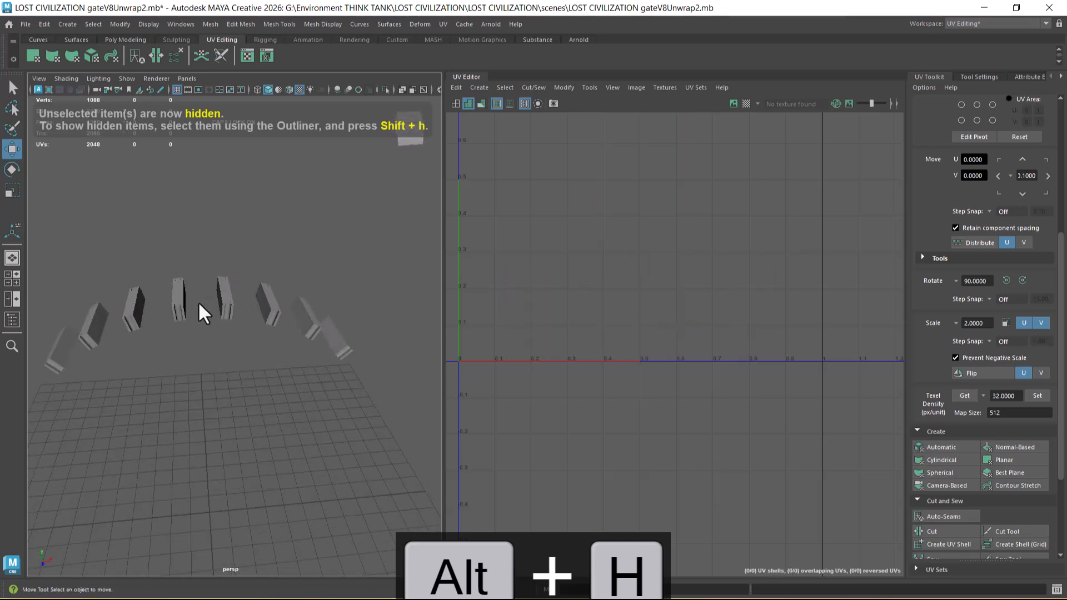
Step: Separate the combined crossbeam mesh into individual beams, accepting the autosave, and select one beam to check the separation
{"action": "left_click_drag", "start_coordinate": [210, 260], "coordinate": [231, 357]}
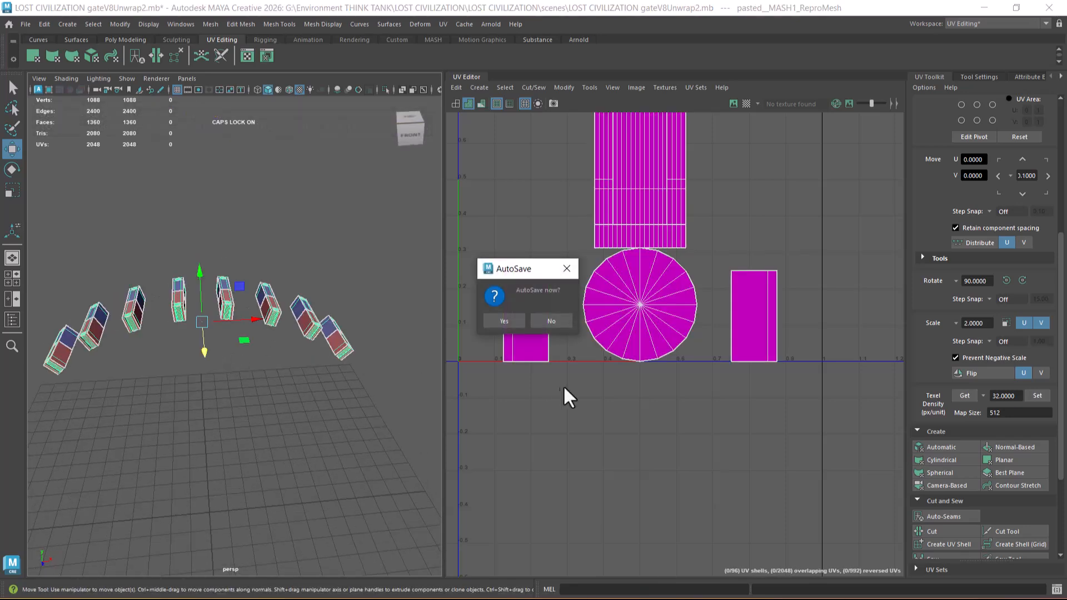
{"action": "left_click", "coordinate": [503, 321]}
{"action": "right_click_drag", "start_coordinate": [303, 222], "coordinate": [300, 458], "text": "shift"}
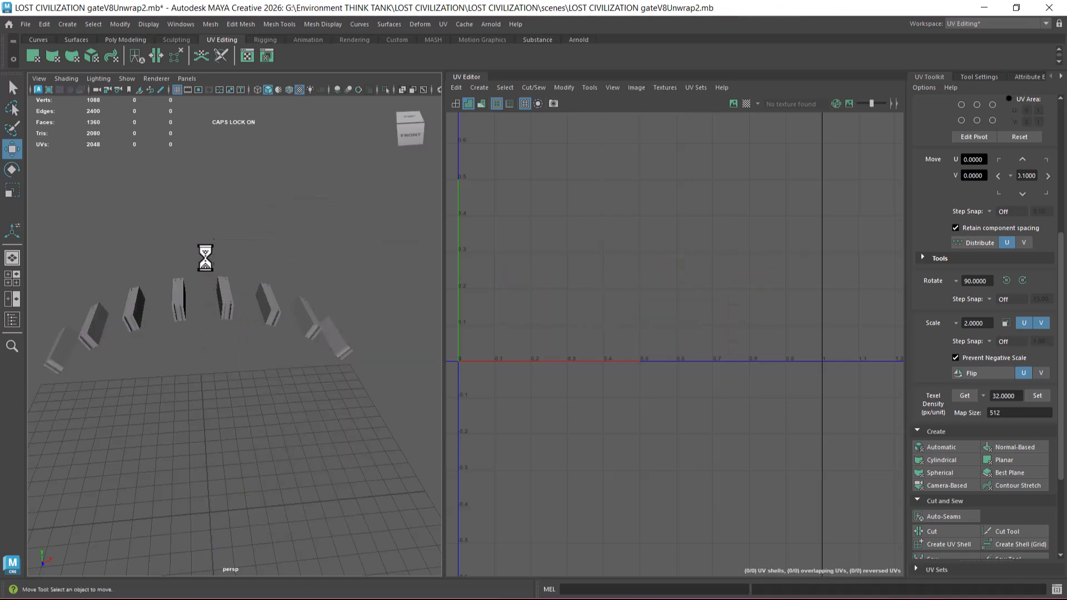
{"action": "left_click", "coordinate": [231, 334]}
{"action": "scroll", "coordinate": [222, 333], "scroll_direction": "up", "scroll_amount": 4}
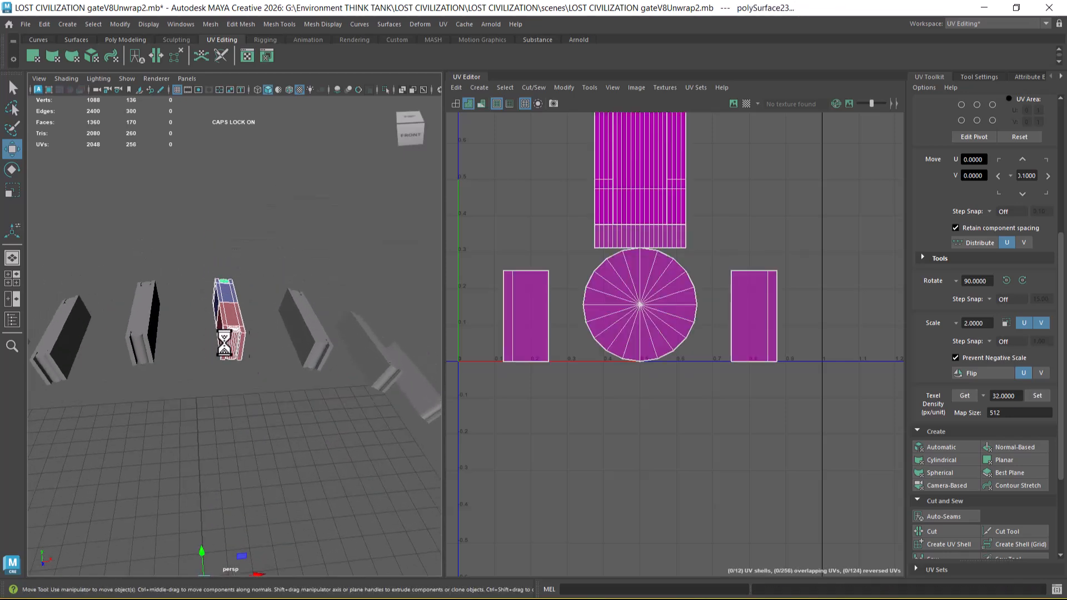
Step: Select all the separated crossbeams and center their pivots
{"action": "scroll", "coordinate": [214, 339], "scroll_direction": "down", "scroll_amount": 8}
{"action": "left_click_drag", "start_coordinate": [148, 281], "coordinate": [376, 428]}
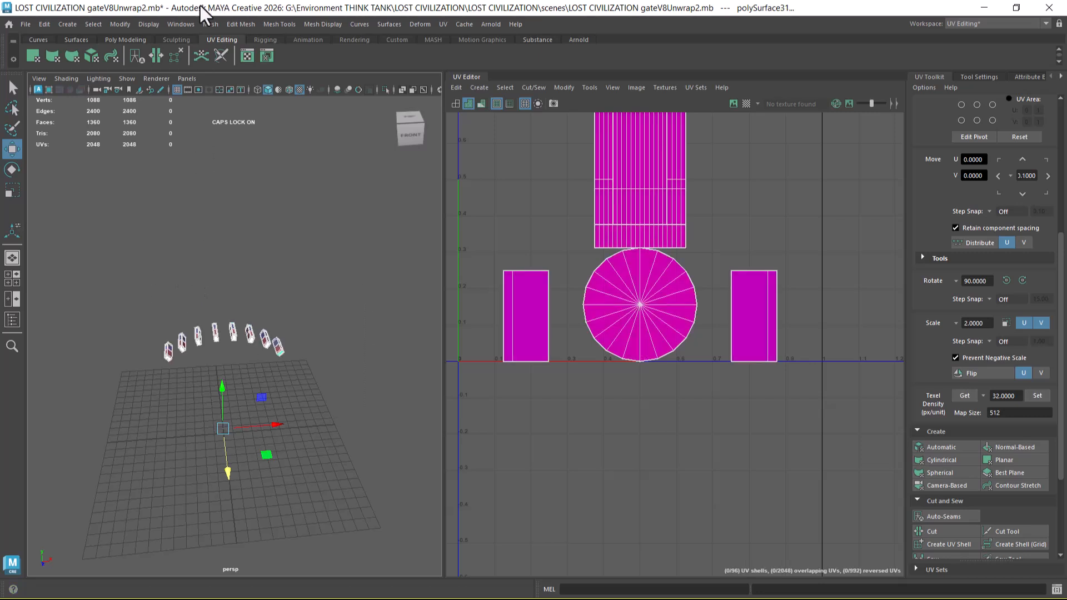
{"action": "left_click", "coordinate": [162, 23]}
{"action": "left_click", "coordinate": [157, 109]}
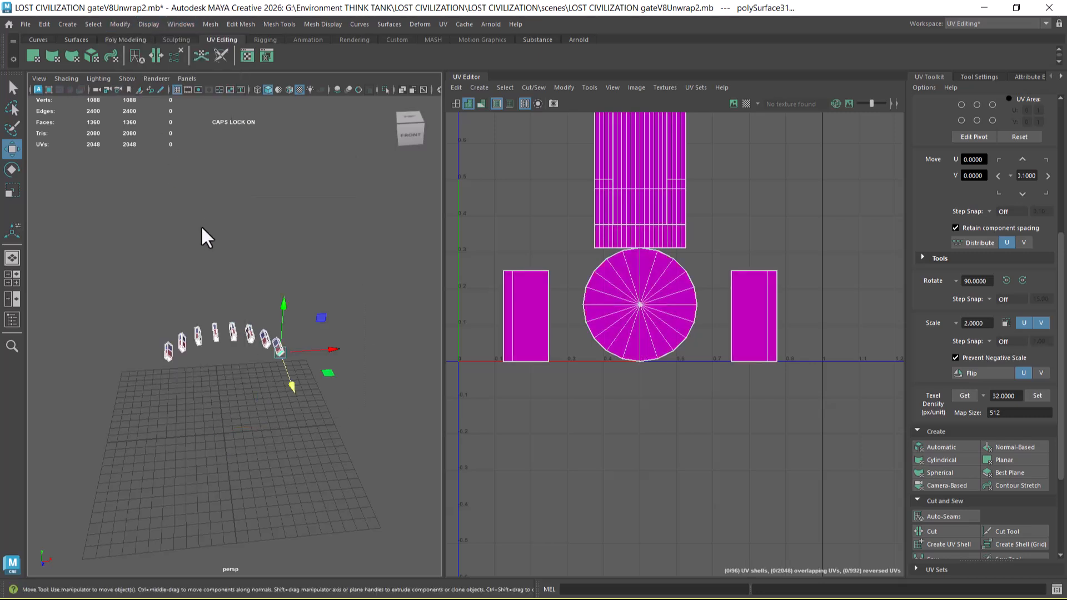
Step: Select one crossbeam with its end cylinders in the front view, and frame it in the perspective view
{"action": "key", "text": "space"}
{"action": "left_click_drag", "start_coordinate": [237, 282], "coordinate": [237, 308]}
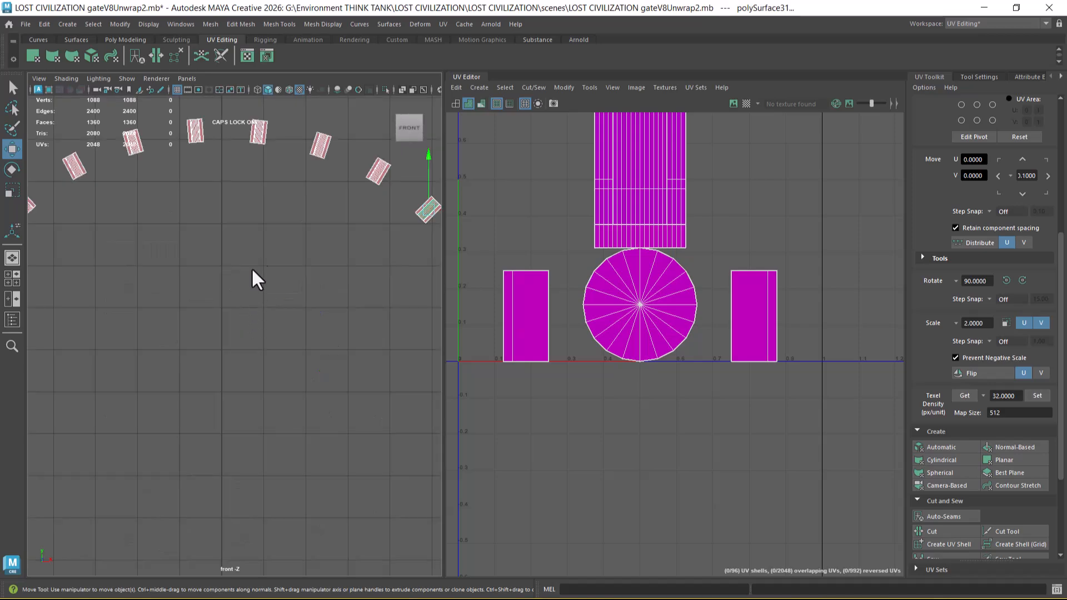
{"action": "left_click_drag", "start_coordinate": [269, 190], "coordinate": [308, 260]}
{"action": "key", "text": "space"}
{"action": "left_click_drag", "start_coordinate": [305, 328], "coordinate": [295, 349]}
{"action": "scroll", "coordinate": [295, 349], "scroll_direction": "up", "scroll_amount": 2}
{"action": "key", "text": "f"}
{"action": "scroll", "coordinate": [274, 341], "scroll_direction": "down", "scroll_amount": 2}
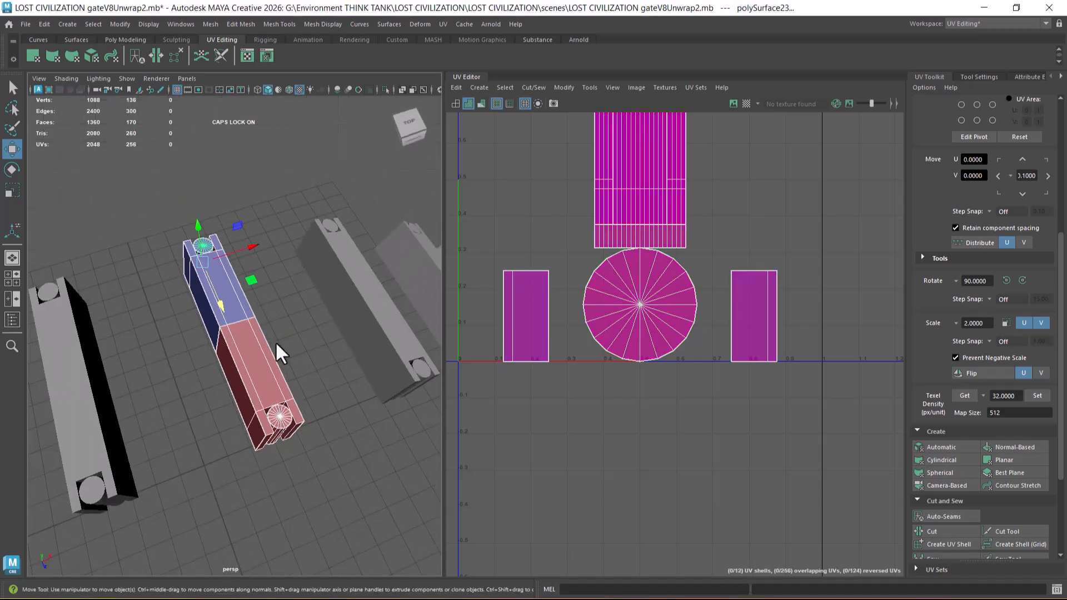
{"action": "scroll", "coordinate": [631, 320], "scroll_direction": "down", "scroll_amount": 1}
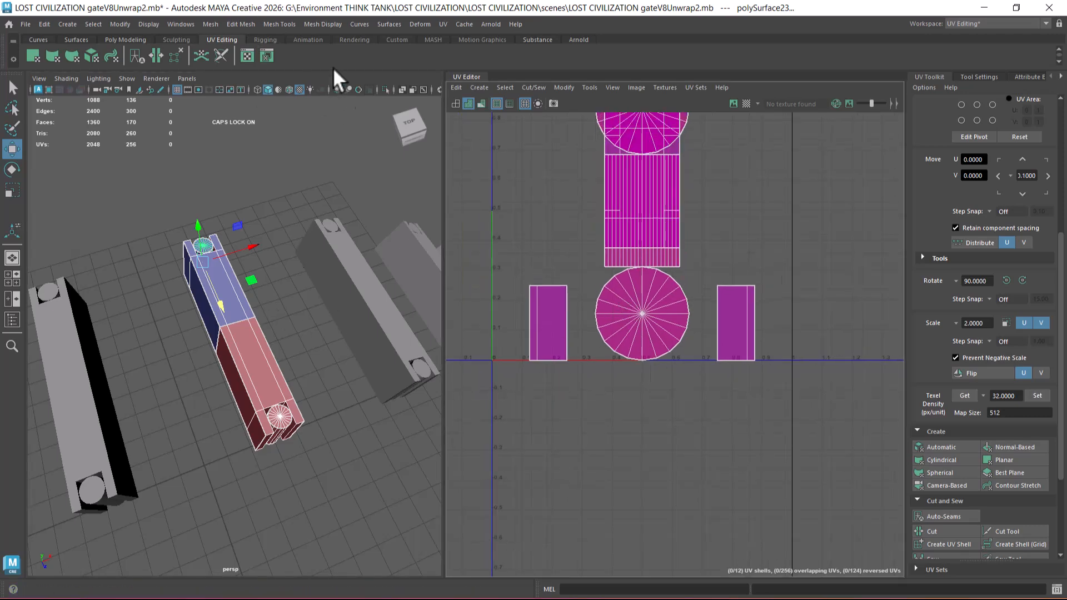
Step: Apply automatic UV mapping to the selected crossbeam, and select its main body without the cylinders
{"action": "left_click", "coordinate": [443, 24]}
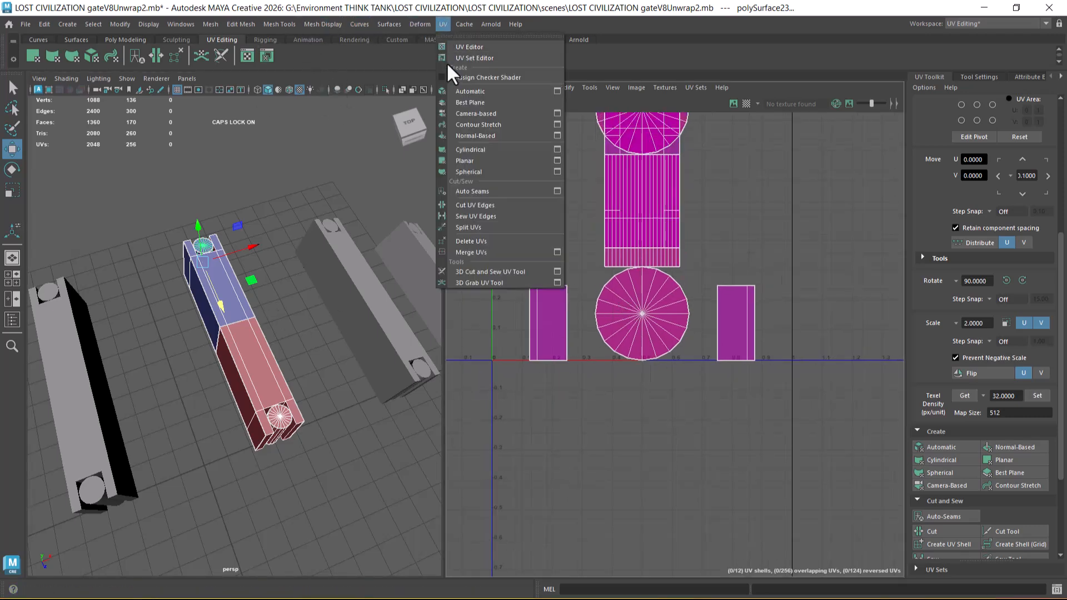
{"action": "left_click", "coordinate": [498, 92]}
{"action": "right_click_drag", "start_coordinate": [223, 267], "coordinate": [287, 175]}
{"action": "left_click", "coordinate": [244, 315]}
{"action": "right_click_drag", "start_coordinate": [222, 298], "coordinate": [285, 251]}
{"action": "left_click", "coordinate": [284, 254]}
{"action": "left_click", "coordinate": [232, 341]}
{"action": "scroll", "coordinate": [650, 366], "scroll_direction": "down", "scroll_amount": 3}
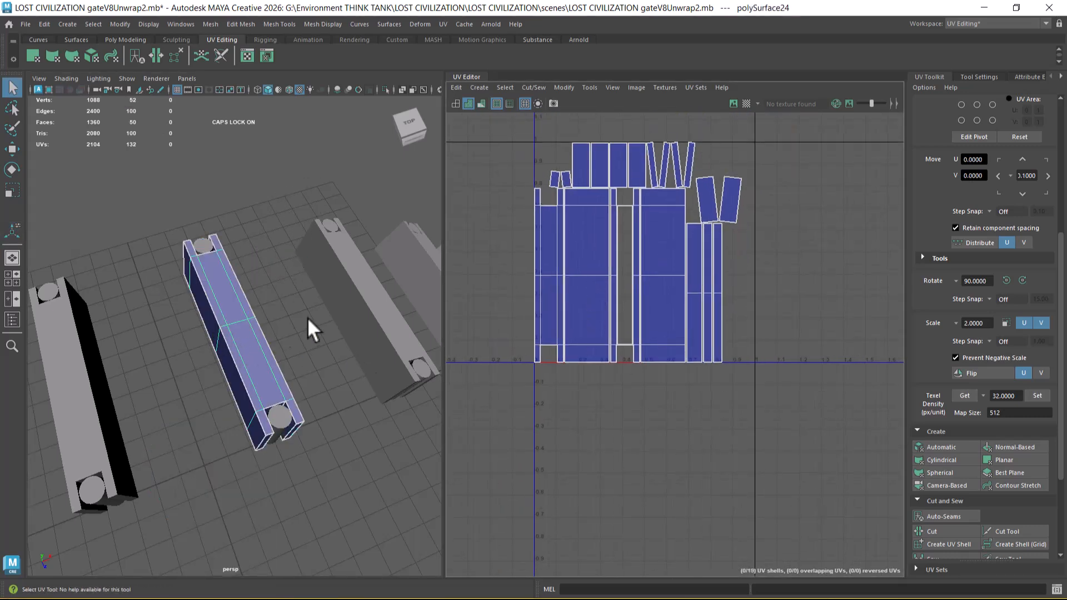
{"action": "scroll", "coordinate": [661, 300], "scroll_direction": "up", "scroll_amount": 3}
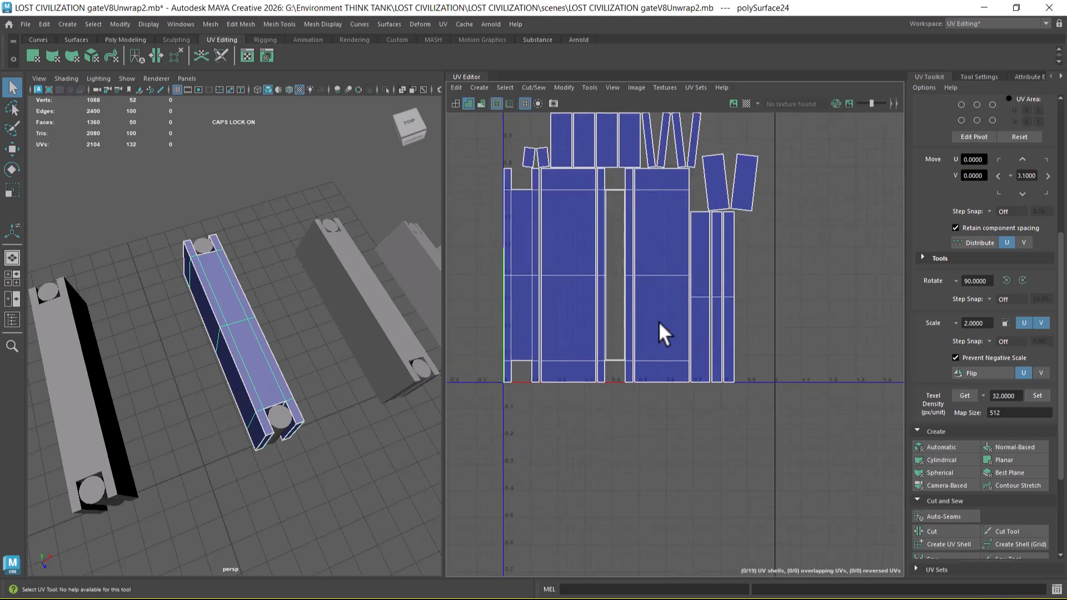
Step: Move the notched top-face shell outside the 0–1 UV tile and sew both wide side-panel shells onto its long edges
{"action": "right_click_drag", "start_coordinate": [239, 275], "coordinate": [242, 314]}
{"action": "left_click", "coordinate": [230, 302]}
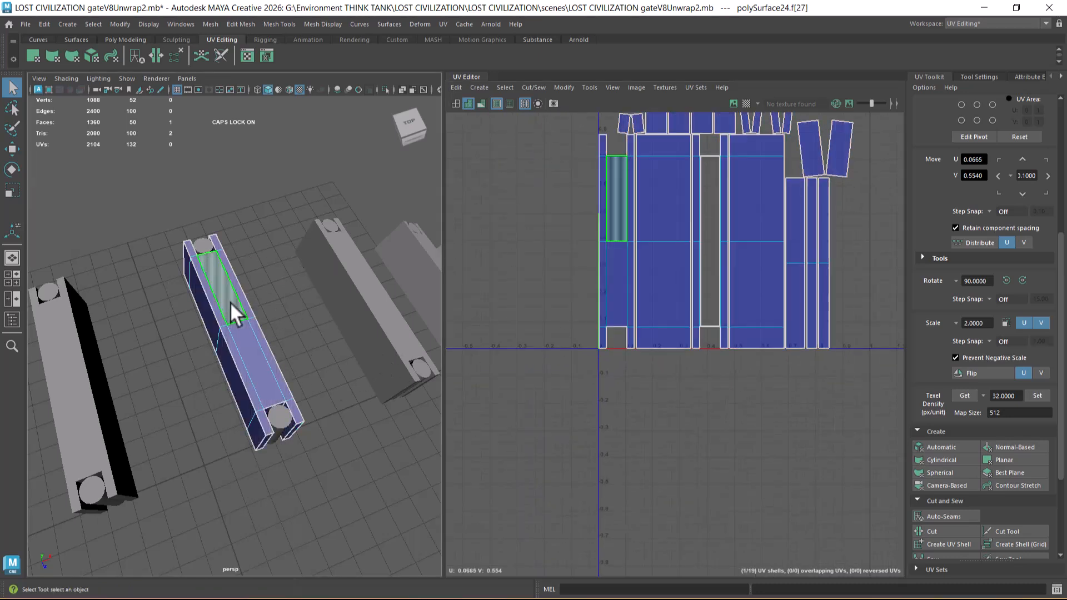
{"action": "double_click", "coordinate": [617, 258]}
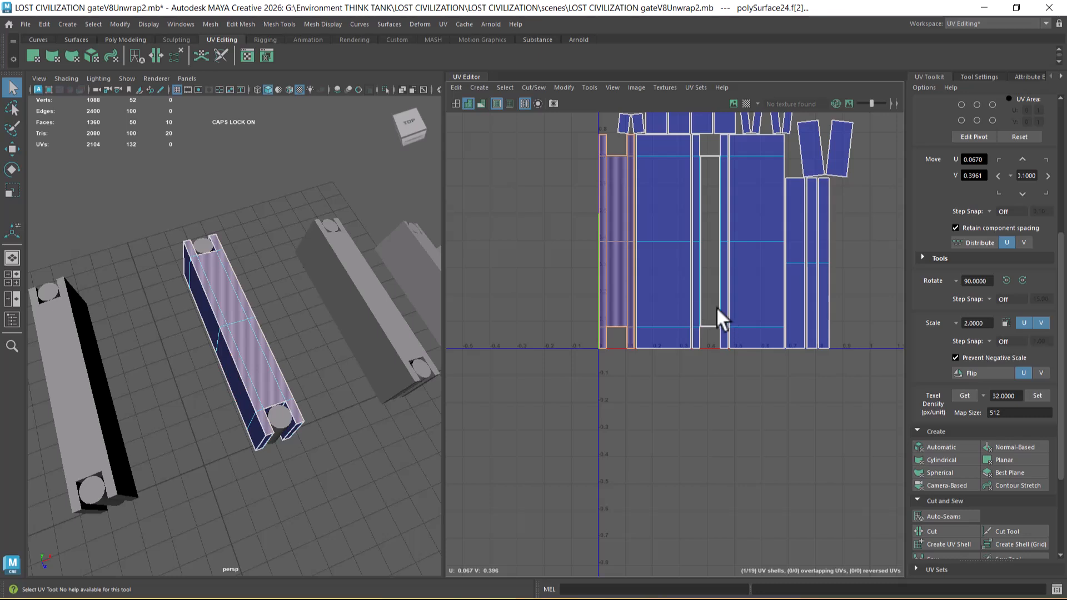
{"action": "key", "text": "w"}
{"action": "left_click_drag", "start_coordinate": [706, 242], "coordinate": [604, 249]}
{"action": "right_click_drag", "start_coordinate": [571, 214], "coordinate": [570, 186]}
{"action": "left_click_drag", "start_coordinate": [558, 194], "coordinate": [485, 295]}
{"action": "right_click_drag", "start_coordinate": [560, 297], "coordinate": [576, 153], "text": "shift"}
{"action": "left_click_drag", "start_coordinate": [345, 346], "coordinate": [295, 262], "text": "alt"}
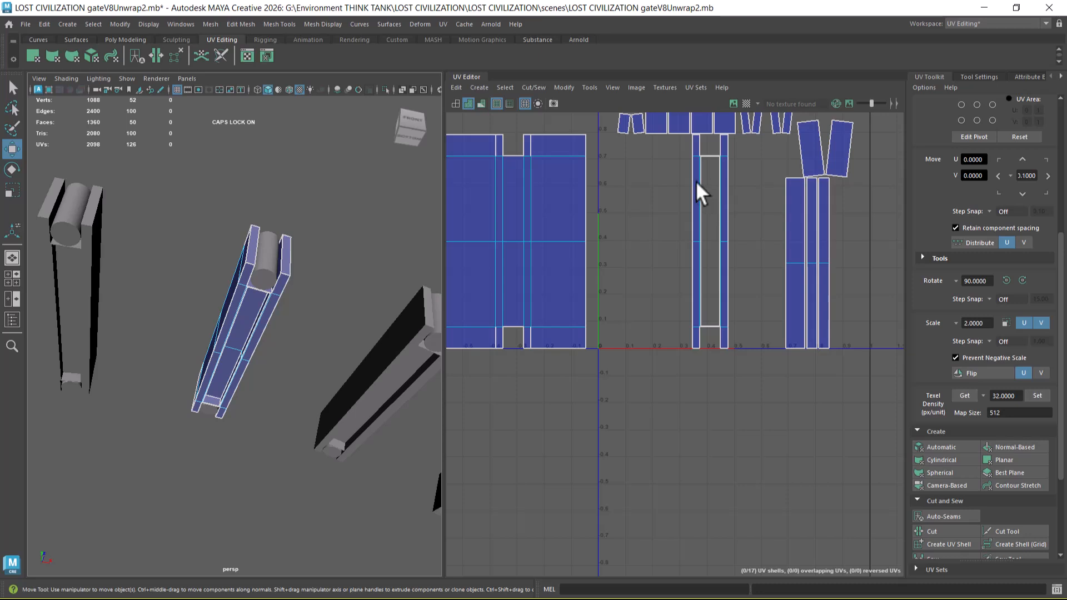
Step: Try to sew the recess floor and its narrow wall strips into the hollow underside frame shell
{"action": "double_click", "coordinate": [723, 301]}
{"action": "right_click_drag", "start_coordinate": [729, 305], "coordinate": [767, 364], "text": "shift"}
{"action": "double_click", "coordinate": [709, 290]}
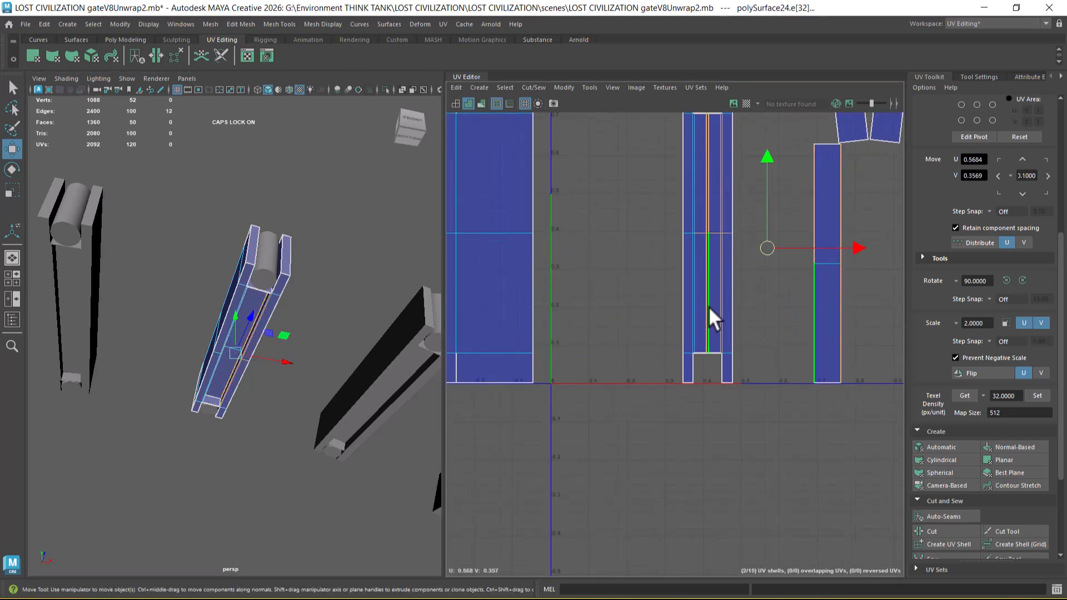
{"action": "right_click_drag", "start_coordinate": [707, 306], "coordinate": [700, 187], "text": "shift"}
{"action": "right_click_drag", "start_coordinate": [712, 259], "coordinate": [740, 327], "text": "alt"}
{"action": "middle_click_drag", "start_coordinate": [731, 268], "coordinate": [726, 363], "text": "alt"}
{"action": "right_click_drag", "start_coordinate": [731, 303], "coordinate": [745, 334], "text": "alt"}
{"action": "mouse_move", "coordinate": [714, 125]}
{"action": "middle_mouse_down", "text": "alt"}
{"action": "mouse_move", "coordinate": [726, 338]}
{"action": "mouse_move", "coordinate": [717, 384]}
{"action": "middle_mouse_up", "text": "alt"}
{"action": "right_click_drag", "start_coordinate": [770, 273], "coordinate": [805, 319], "text": "alt"}
{"action": "right_click_drag", "start_coordinate": [760, 243], "coordinate": [783, 271], "text": "alt"}
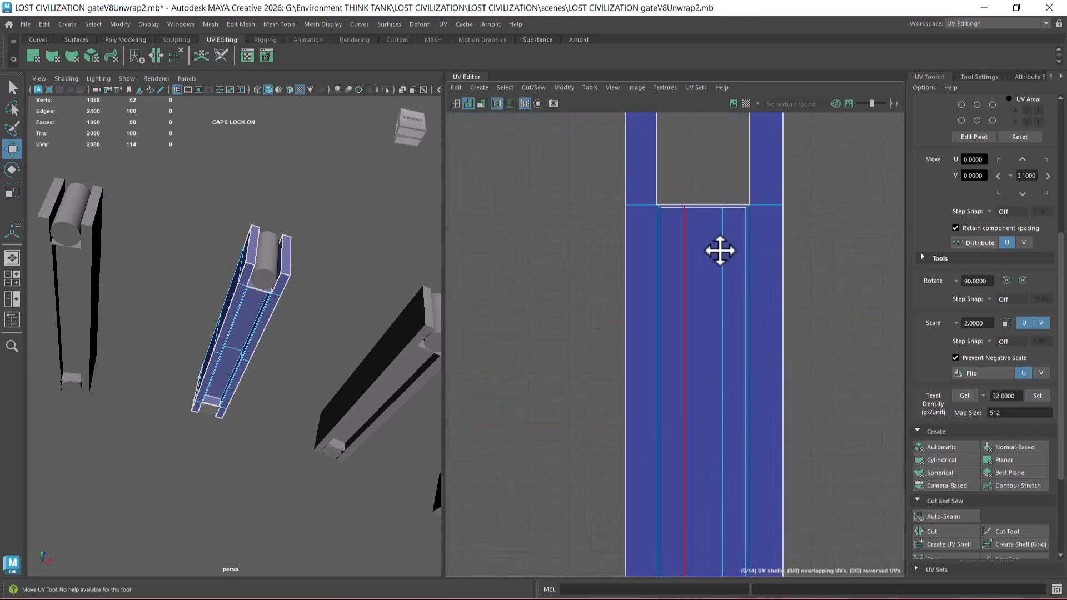
Step: Try another sew on the recess edges near the frame shell's notched end, and undo it
{"action": "middle_click_drag", "start_coordinate": [717, 214], "coordinate": [724, 345], "text": "alt"}
{"action": "right_click_drag", "start_coordinate": [727, 345], "coordinate": [777, 404], "text": "alt"}
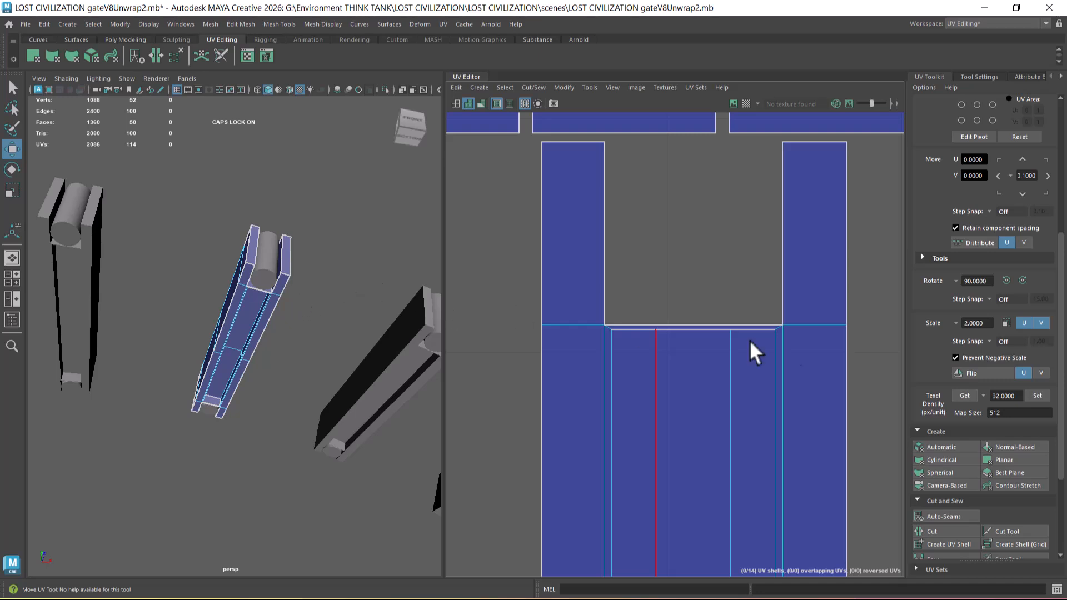
{"action": "right_click_drag", "start_coordinate": [638, 328], "coordinate": [775, 369], "text": "alt"}
{"action": "left_click_drag", "start_coordinate": [773, 350], "coordinate": [595, 325]}
{"action": "right_click_drag", "start_coordinate": [659, 369], "coordinate": [676, 265], "text": "shift"}
{"action": "key", "text": "ctrl+z"}
{"action": "key", "text": "ctrl+z"}
{"action": "key", "text": "ctrl+z"}
{"action": "key", "text": "ctrl+z"}
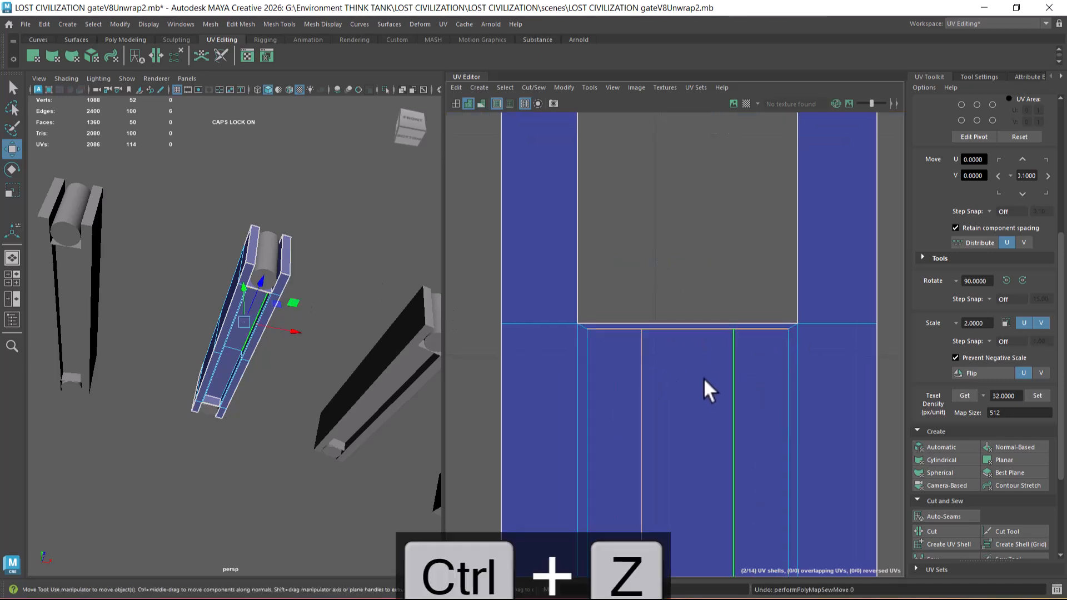
Step: Inspect the beam's recess up close and undo the sewing of its pieces into the underside frame shell
{"action": "left_click_drag", "start_coordinate": [274, 313], "coordinate": [309, 361], "text": "alt"}
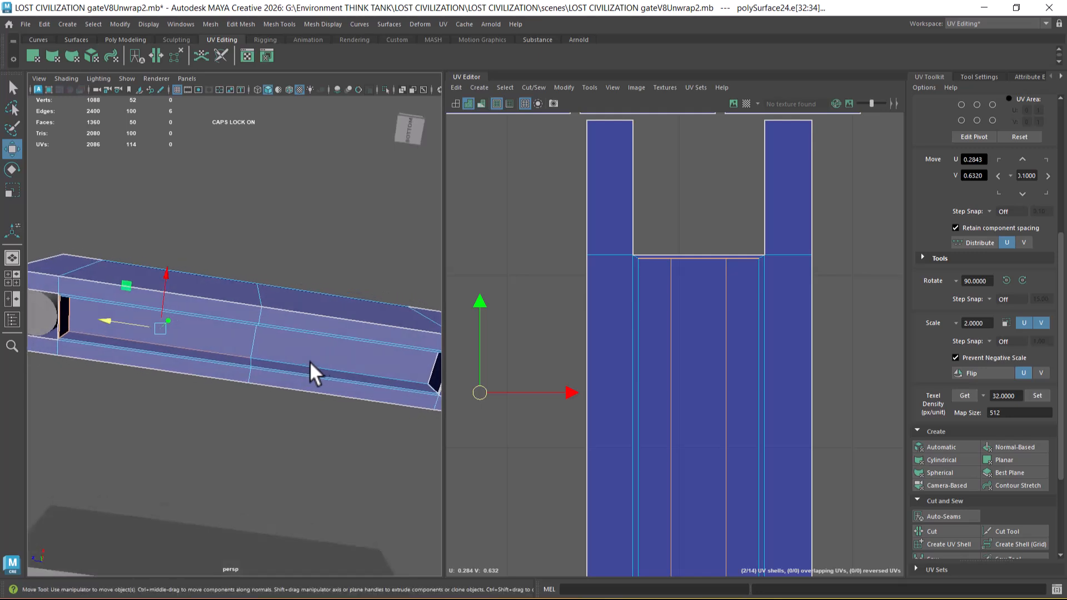
{"action": "scroll", "coordinate": [706, 364], "scroll_direction": "down", "scroll_amount": 1}
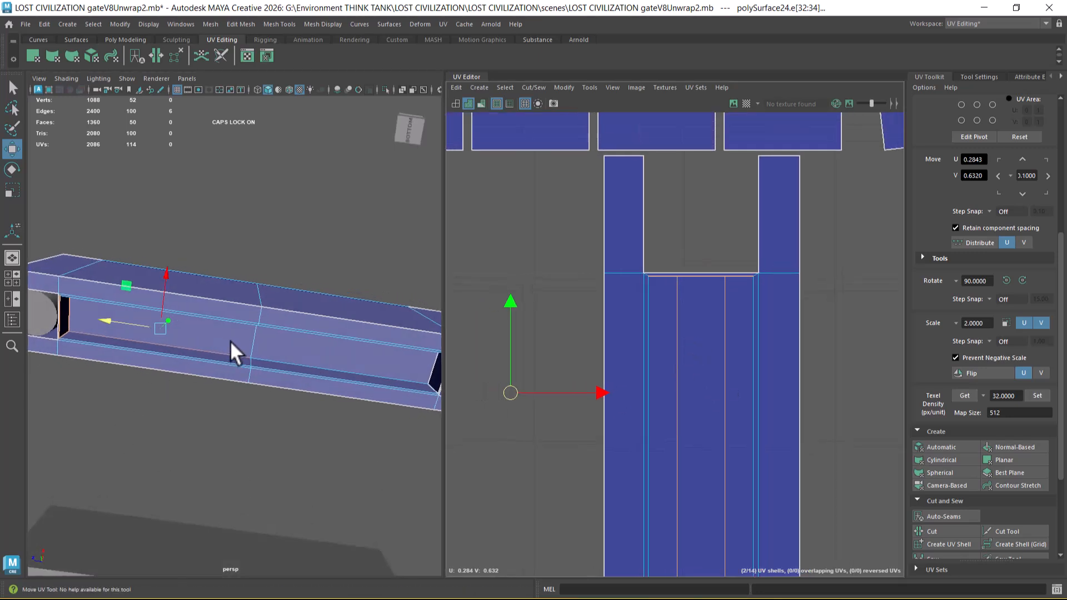
{"action": "scroll", "coordinate": [595, 290], "scroll_direction": "down", "scroll_amount": 2}
{"action": "key", "text": "ctrl+z"}
{"action": "key", "text": "ctrl+z"}
{"action": "key", "text": "ctrl+z"}
Step: Select the whole recess floor shell and move it to the empty area on the other side of the frame shell
{"action": "scroll", "coordinate": [702, 472], "scroll_direction": "down", "scroll_amount": 2}
{"action": "middle_click_drag", "start_coordinate": [718, 412], "coordinate": [662, 263], "text": "alt"}
{"action": "right_click_drag", "start_coordinate": [143, 267], "coordinate": [139, 294]}
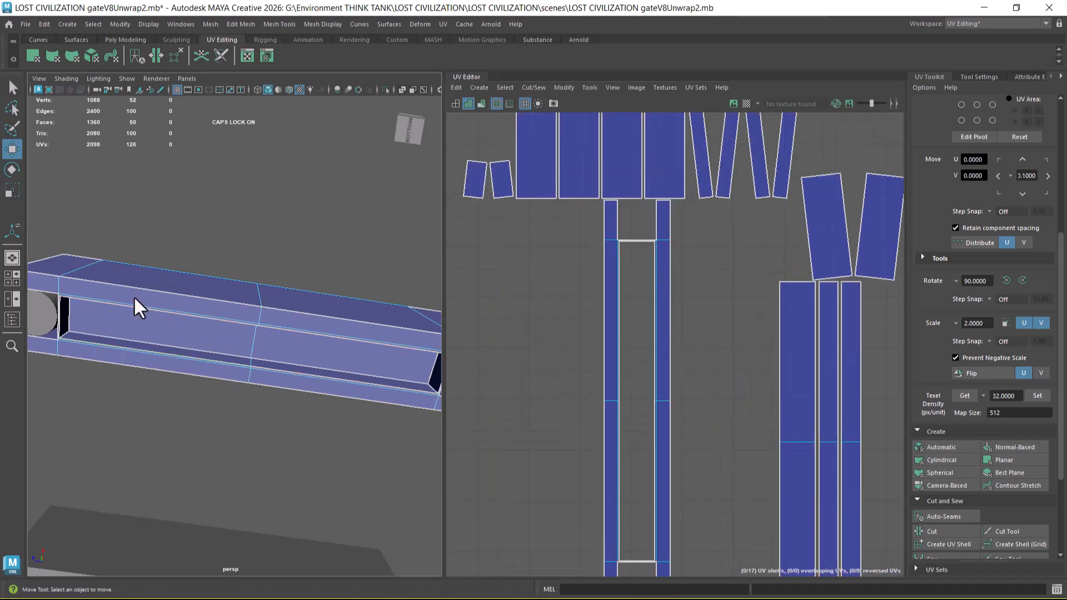
{"action": "left_click", "coordinate": [163, 333]}
{"action": "middle_click_drag", "start_coordinate": [695, 425], "coordinate": [617, 297], "text": "alt"}
{"action": "left_click", "coordinate": [694, 324], "text": "shift"}
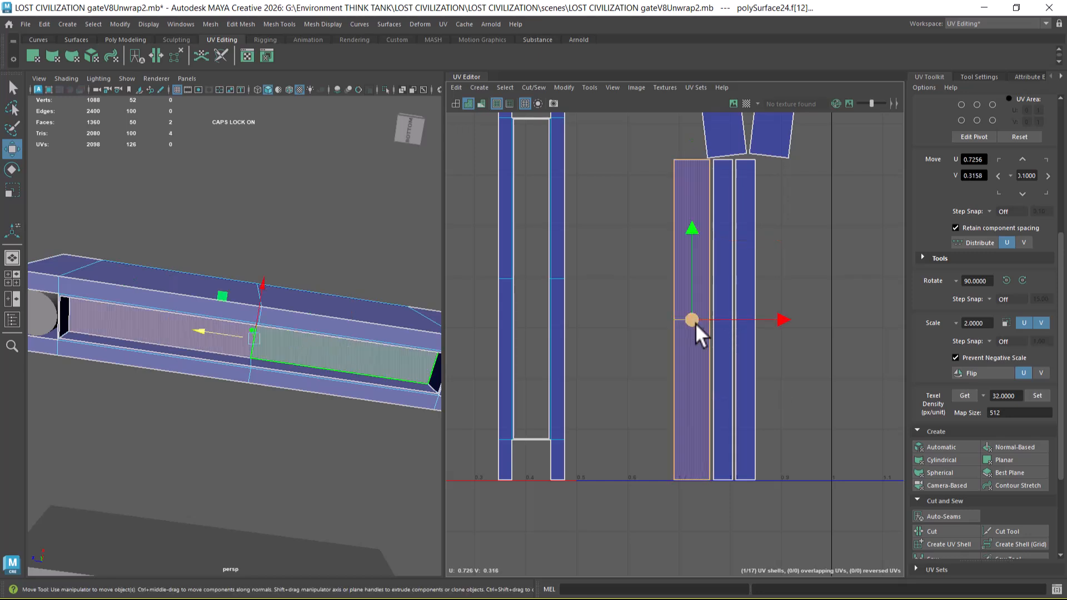
{"action": "scroll", "coordinate": [694, 319], "scroll_direction": "down", "scroll_amount": 2}
{"action": "left_click_drag", "start_coordinate": [786, 358], "coordinate": [576, 352]}
{"action": "middle_click_drag", "start_coordinate": [576, 353], "coordinate": [705, 365], "text": "alt"}
Step: Select the recess floor shell's border edges and sew the wall strips and end caps onto it
{"action": "right_click_drag", "start_coordinate": [658, 325], "coordinate": [669, 262]}
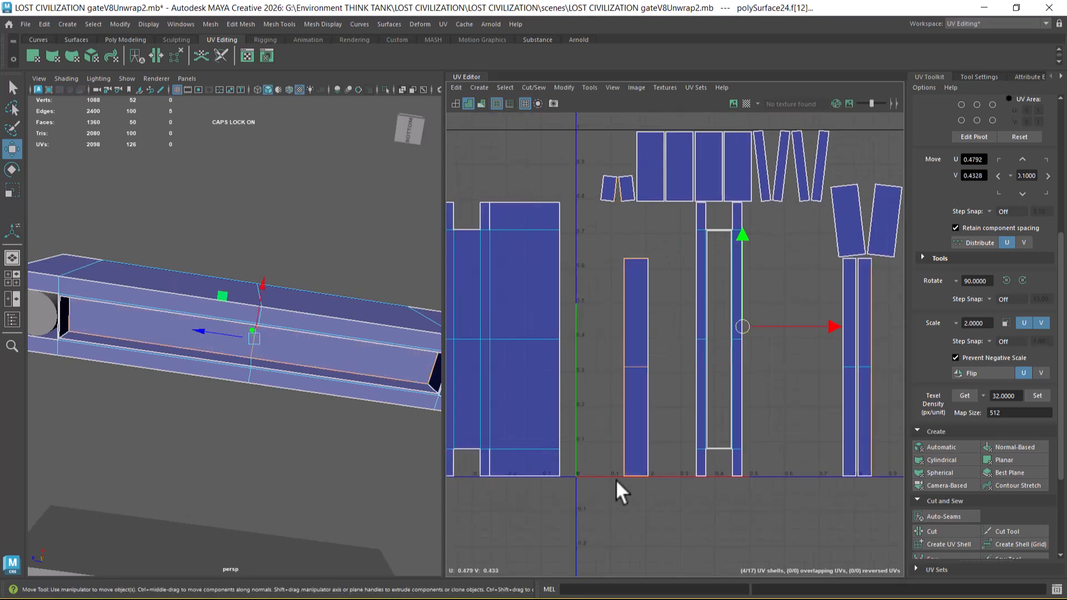
{"action": "left_click_drag", "start_coordinate": [667, 230], "coordinate": [595, 529]}
{"action": "right_click_drag", "start_coordinate": [649, 421], "coordinate": [627, 304], "text": "shift"}
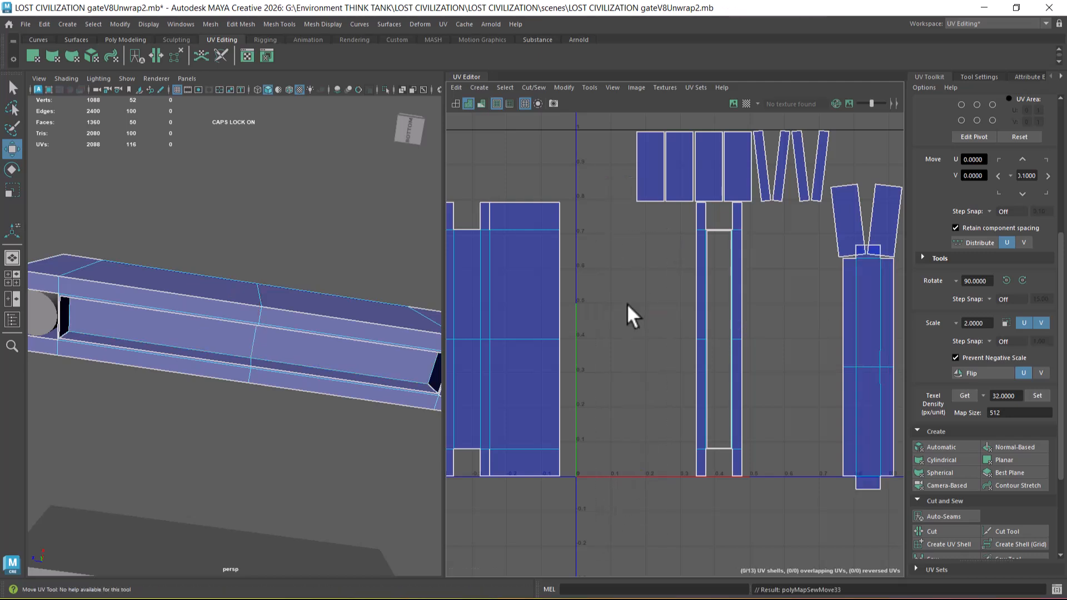
{"action": "middle_click_drag", "start_coordinate": [782, 357], "coordinate": [720, 324], "text": "alt"}
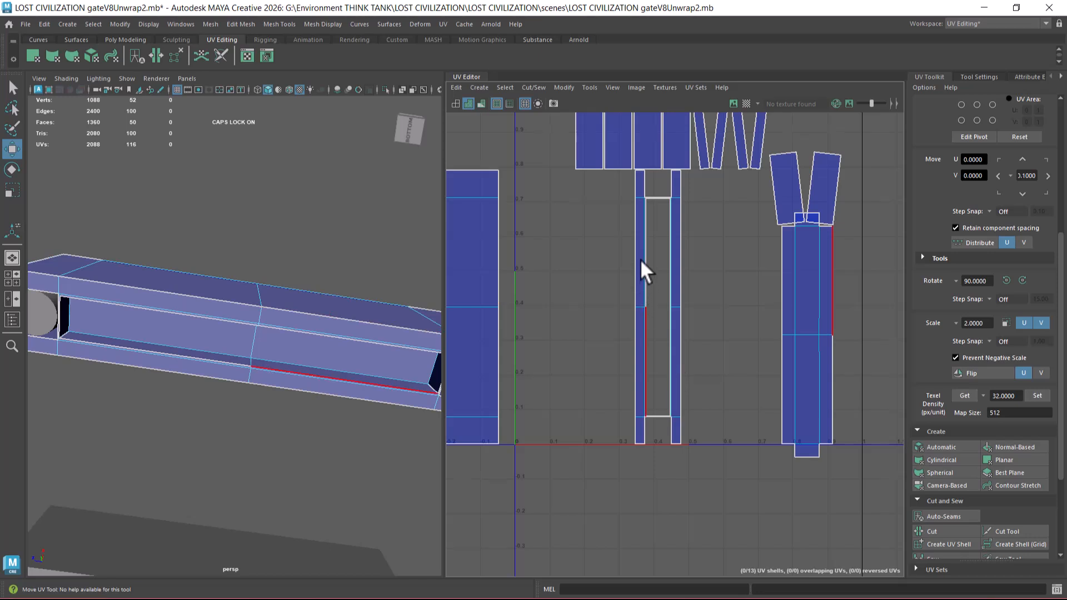
Step: Sew the hollow underside frame shell onto the outer long edge of the adjoining wide side panel
{"action": "middle_click_drag", "start_coordinate": [640, 259], "coordinate": [740, 321], "text": "alt"}
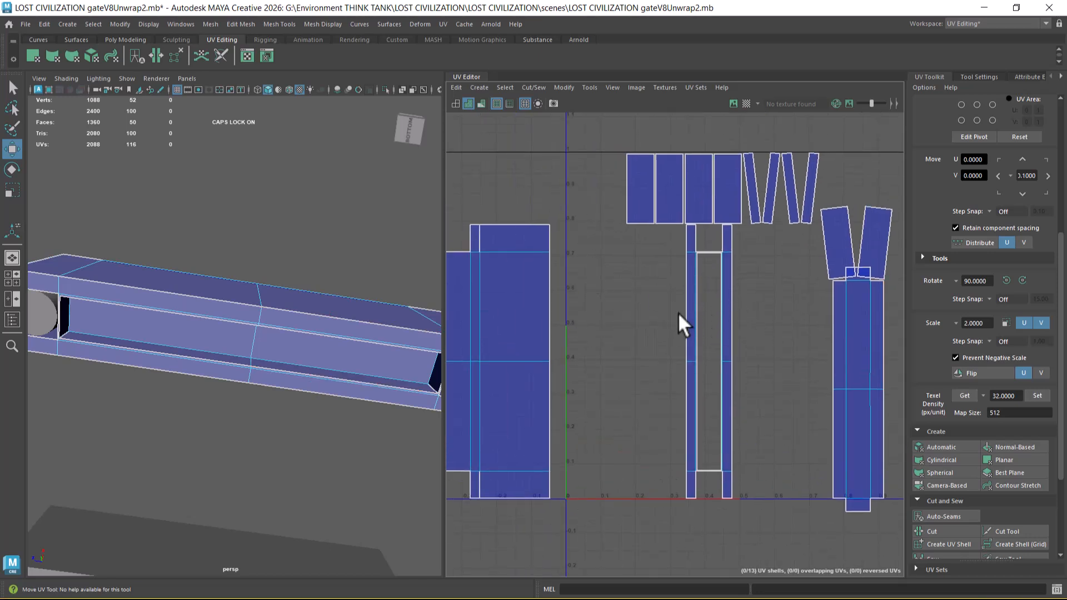
{"action": "left_click_drag", "start_coordinate": [689, 368], "coordinate": [689, 369]}
{"action": "right_click_drag", "start_coordinate": [620, 442], "coordinate": [583, 299], "text": "alt"}
{"action": "middle_click_drag", "start_coordinate": [581, 441], "coordinate": [709, 362], "text": "alt"}
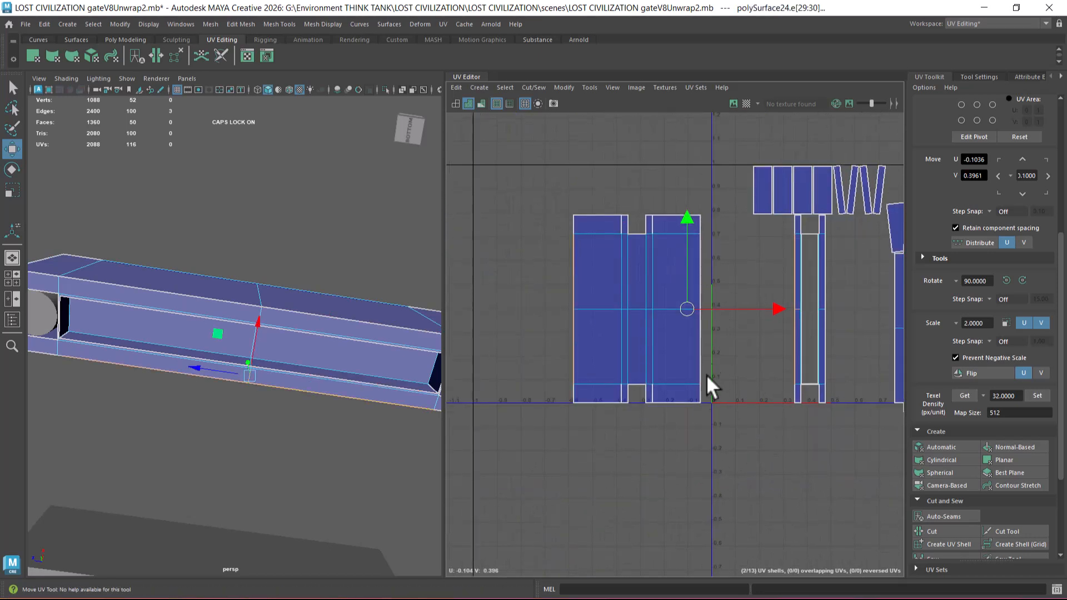
{"action": "key", "text": "g"}
{"action": "left_click", "coordinate": [622, 302]}
{"action": "scroll", "coordinate": [636, 325], "scroll_direction": "up", "scroll_amount": 1}
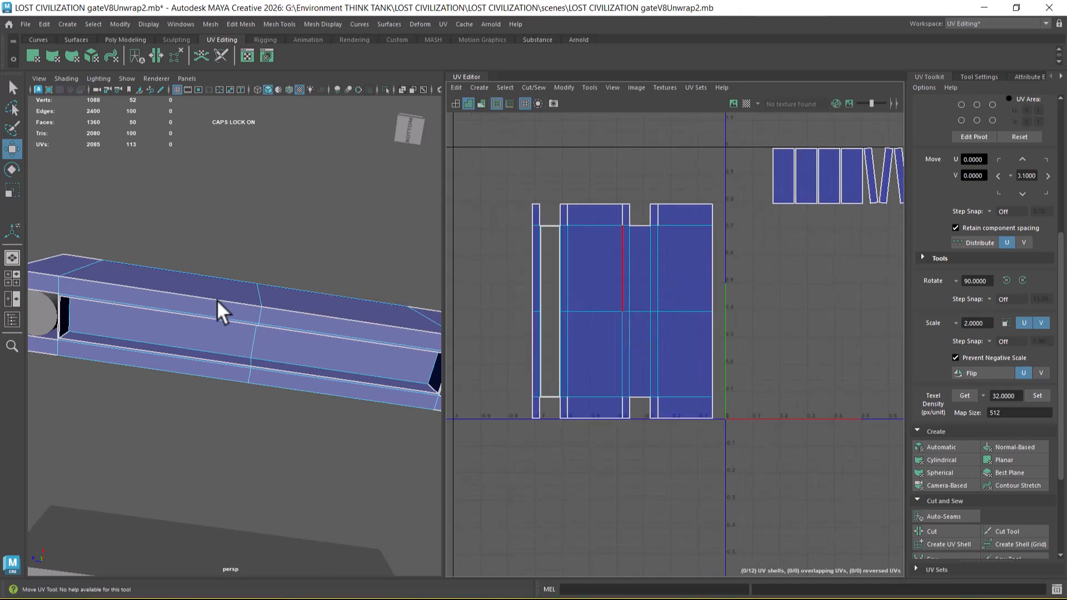
Step: Cut one wide side panel off the top-face strip and rejoin the pieces along the underside frame's outer edge
{"action": "right_click_drag", "start_coordinate": [647, 315], "coordinate": [645, 203]}
{"action": "left_click", "coordinate": [629, 254]}
{"action": "left_click", "coordinate": [622, 255]}
{"action": "left_click_drag", "start_coordinate": [311, 389], "coordinate": [482, 439], "text": "alt"}
{"action": "right_click", "coordinate": [663, 318], "text": "shift"}
{"action": "right_click_drag", "start_coordinate": [663, 318], "coordinate": [581, 345], "text": "shift"}
{"action": "left_click_drag", "start_coordinate": [527, 212], "coordinate": [534, 410]}
{"action": "right_click_drag", "start_coordinate": [559, 408], "coordinate": [564, 356], "text": "shift"}
{"action": "scroll", "coordinate": [582, 313], "scroll_direction": "up", "scroll_amount": 1}
{"action": "middle_click_drag", "start_coordinate": [582, 314], "coordinate": [628, 324], "text": "alt"}
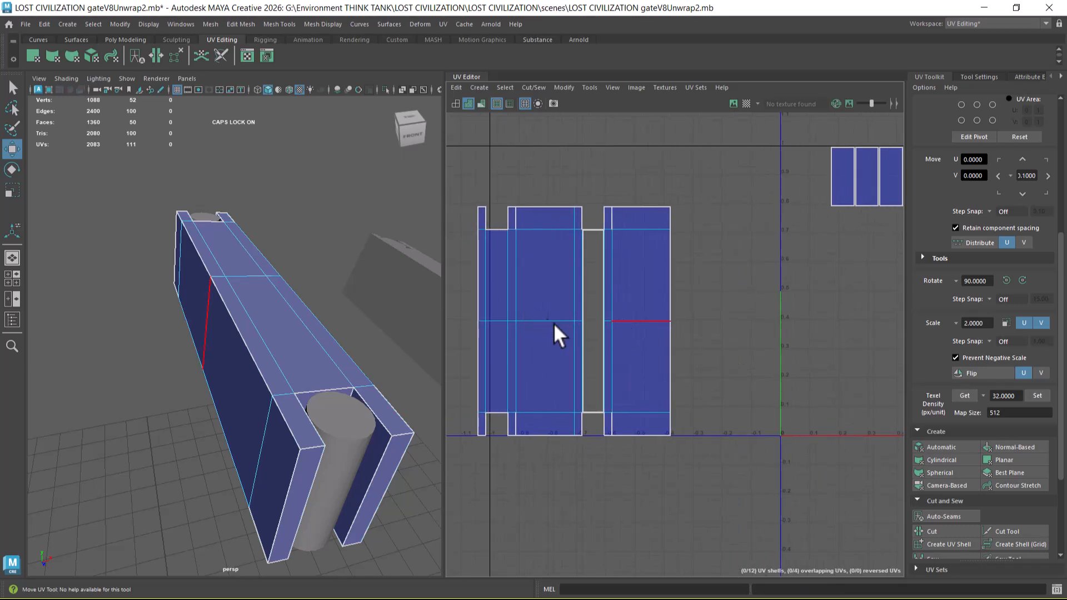
Step: Sew the remaining short end edges between the underside frame and the adjoining wide side panel
{"action": "left_click_drag", "start_coordinate": [291, 371], "coordinate": [282, 299], "text": "alt"}
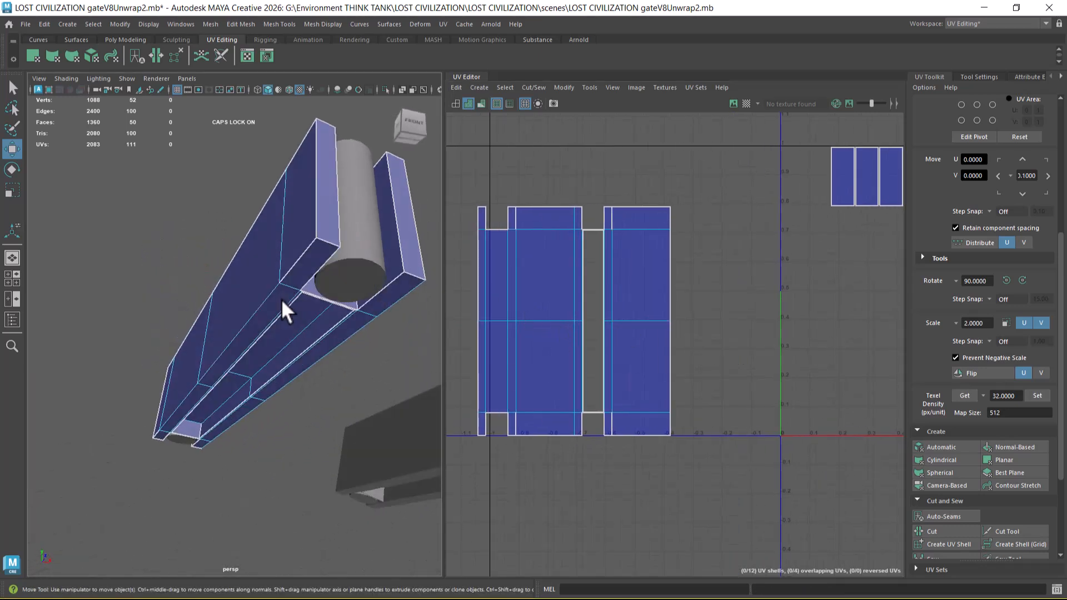
{"action": "left_click", "coordinate": [294, 266]}
{"action": "scroll", "coordinate": [685, 302], "scroll_direction": "up", "scroll_amount": 1}
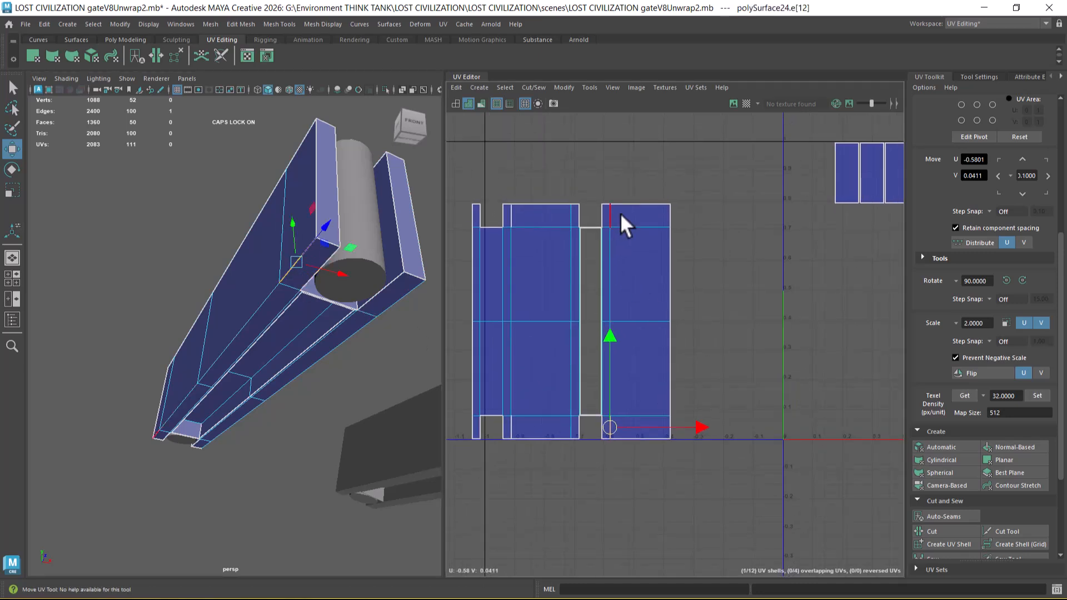
{"action": "double_click", "coordinate": [605, 425]}
{"action": "key", "text": "shift+s"}
{"action": "left_click", "coordinate": [654, 321]}
Step: Check which beam faces the small rectangular shells belong to by selecting them one after another
{"action": "scroll", "coordinate": [667, 361], "scroll_direction": "down", "scroll_amount": 2}
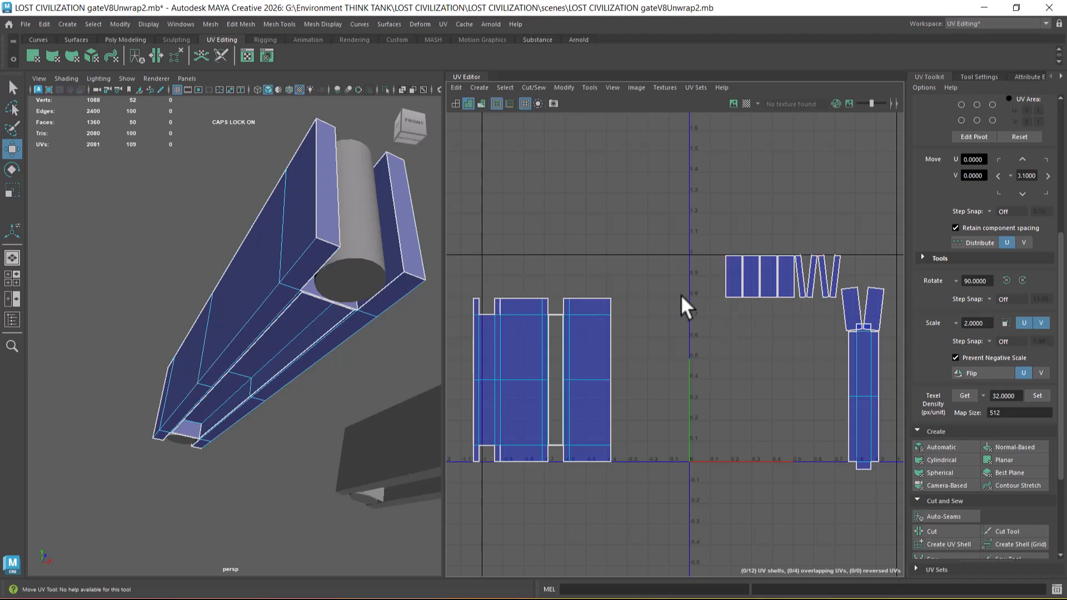
{"action": "right_click_drag", "start_coordinate": [729, 272], "coordinate": [730, 306]}
{"action": "left_click", "coordinate": [733, 279]}
{"action": "left_click_drag", "start_coordinate": [306, 329], "coordinate": [792, 365], "text": "alt"}
{"action": "left_click", "coordinate": [756, 283]}
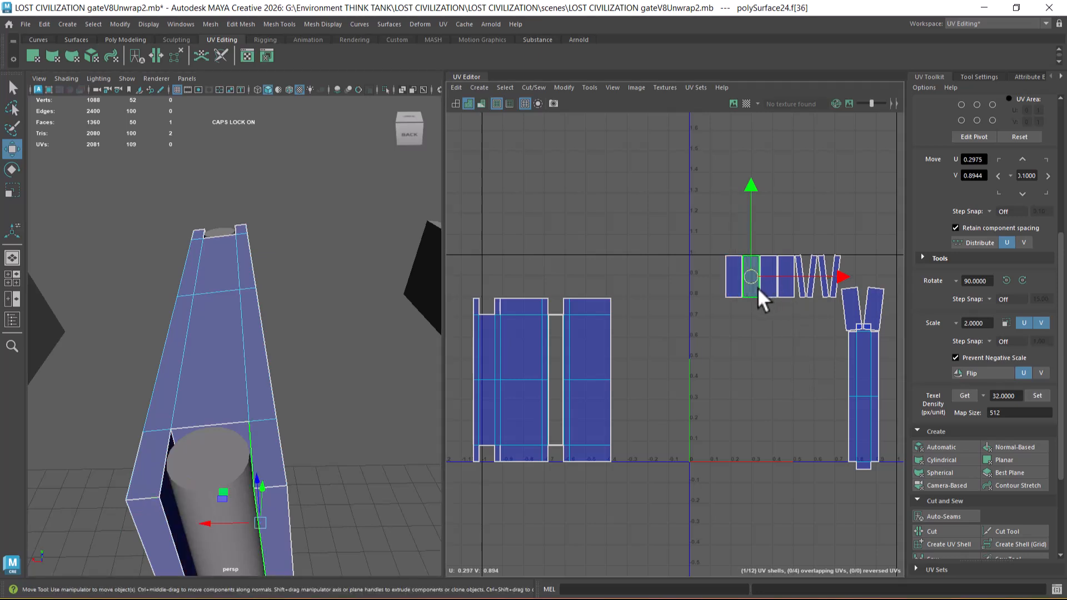
{"action": "left_click", "coordinate": [772, 288]}
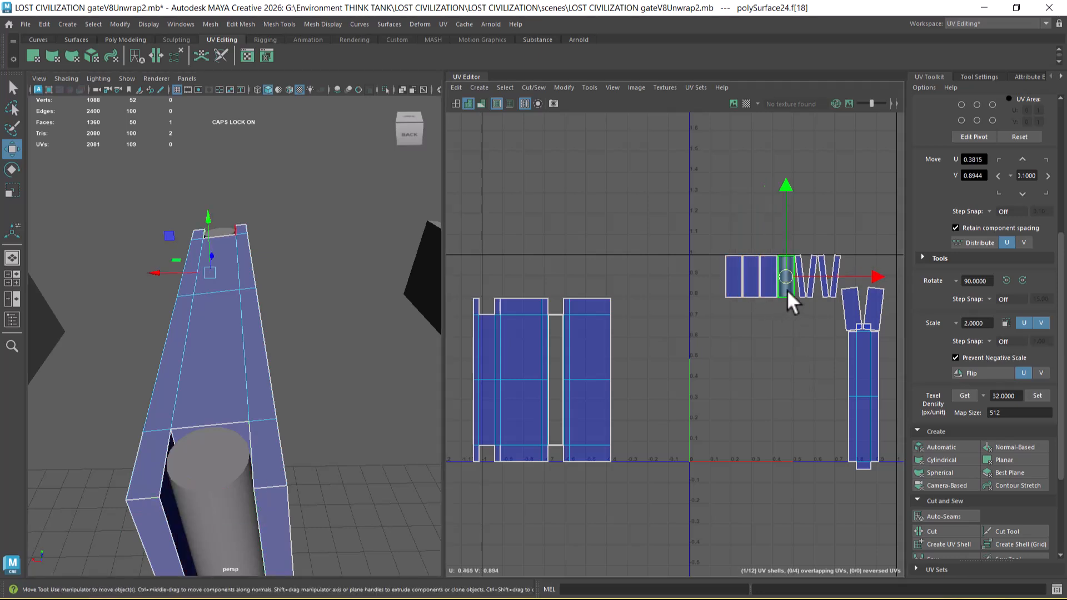
Step: Move the tilted shell of the recess end face into empty UV space and straighten its UVs at 30.00
{"action": "left_click", "coordinate": [243, 432]}
{"action": "left_click_drag", "start_coordinate": [862, 309], "coordinate": [731, 386]}
{"action": "scroll", "coordinate": [731, 386], "scroll_direction": "up", "scroll_amount": 2}
{"action": "scroll", "coordinate": [979, 422], "scroll_direction": "down", "scroll_amount": 4}
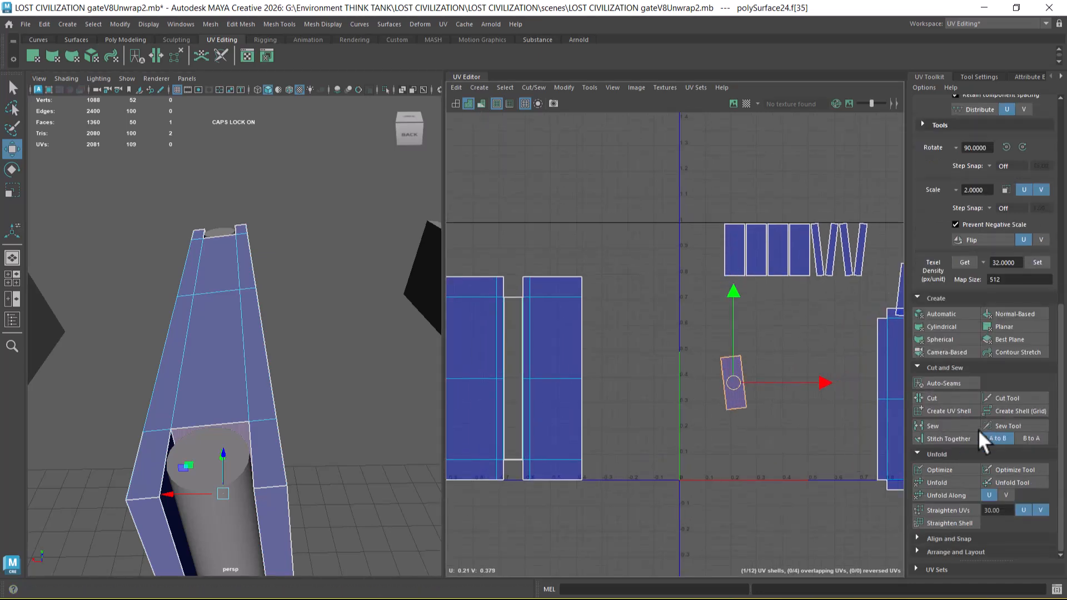
{"action": "left_click", "coordinate": [954, 524]}
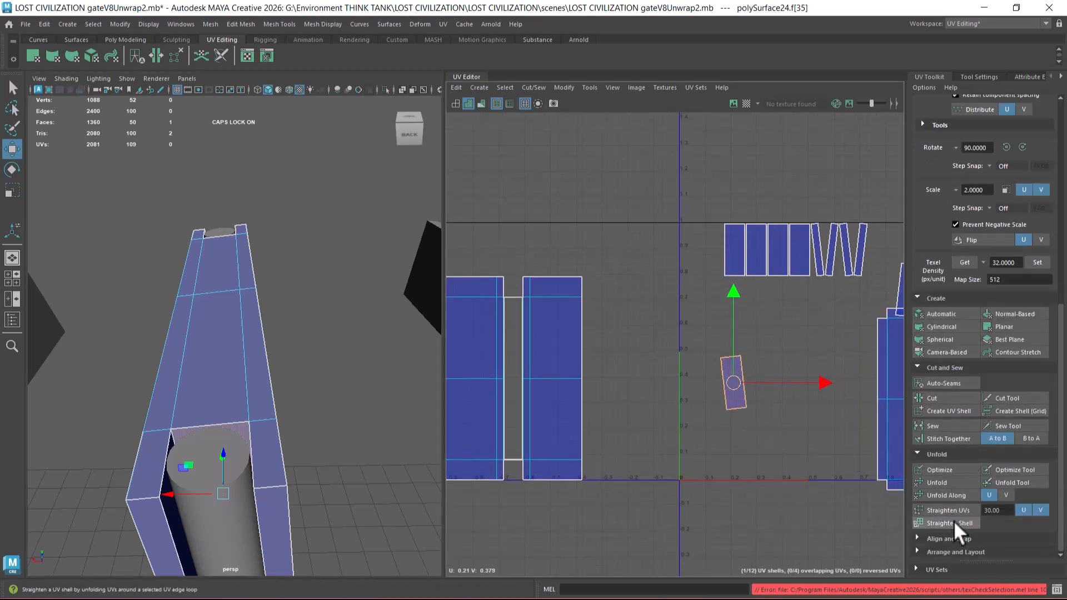
{"action": "left_click", "coordinate": [954, 510]}
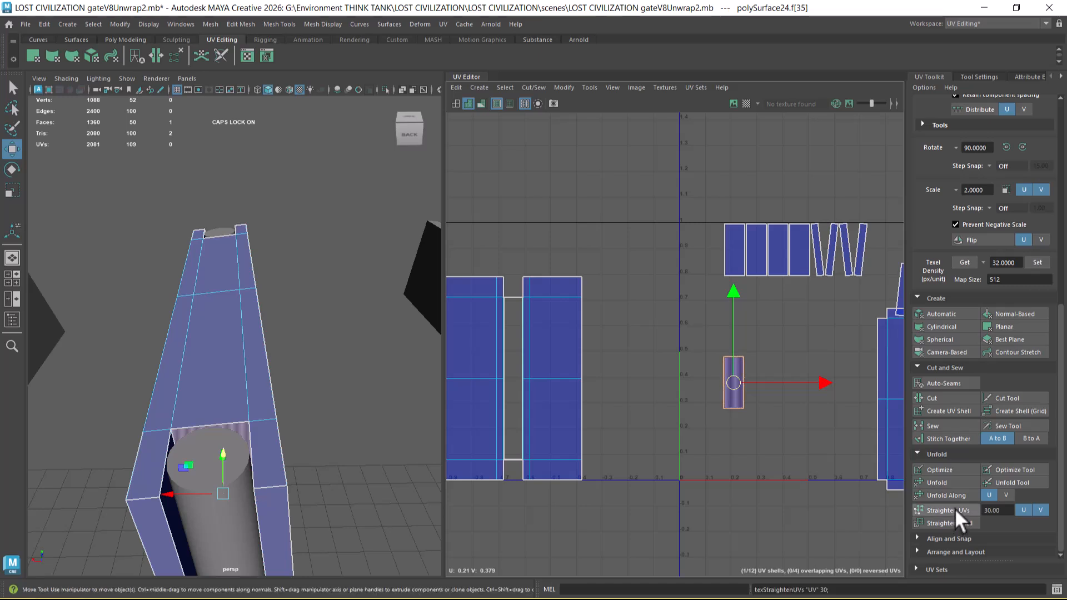
Step: Sew the straightened recess end face to the neighbouring small rectangular shells so they form one strip
{"action": "left_click", "coordinate": [753, 388]}
{"action": "left_click_drag", "start_coordinate": [778, 341], "coordinate": [679, 457]}
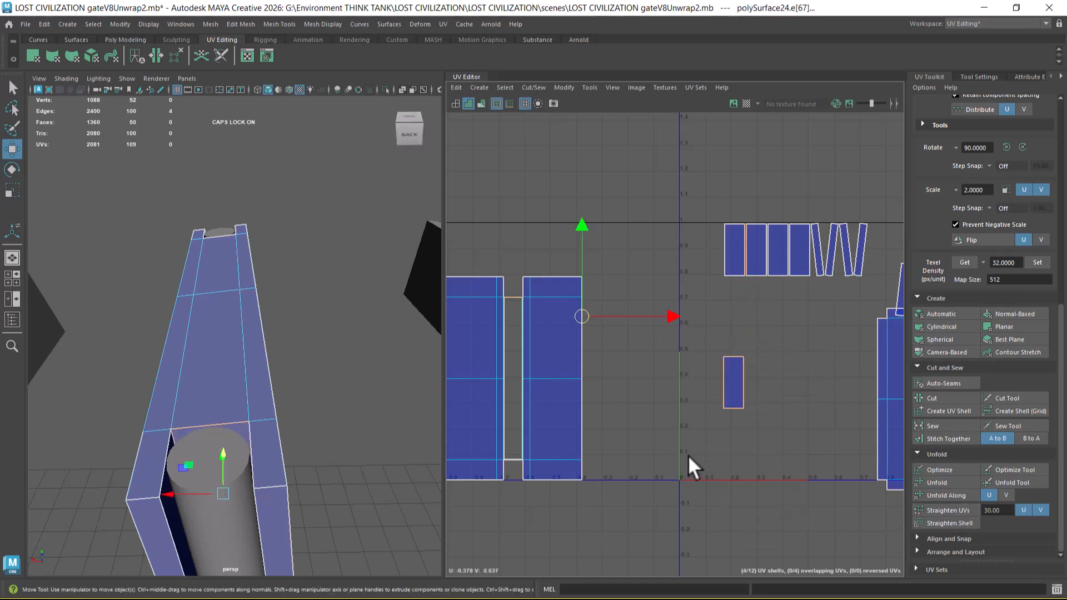
{"action": "middle_click_drag", "start_coordinate": [622, 428], "coordinate": [673, 429], "text": "alt"}
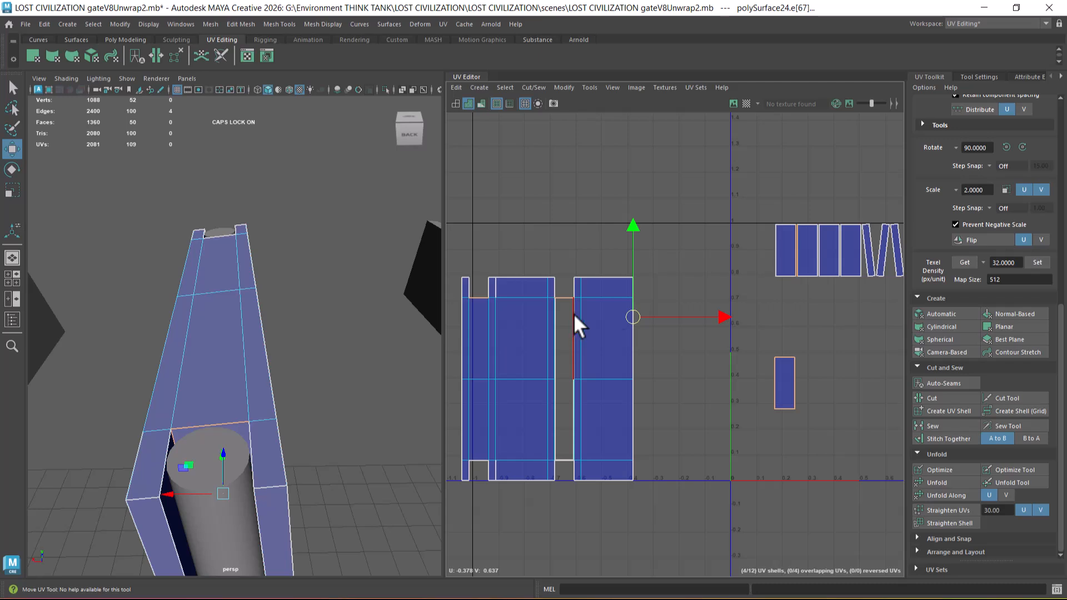
{"action": "middle_click_drag", "start_coordinate": [790, 415], "coordinate": [806, 393], "text": "alt"}
{"action": "scroll", "coordinate": [805, 383], "scroll_direction": "up", "scroll_amount": 1}
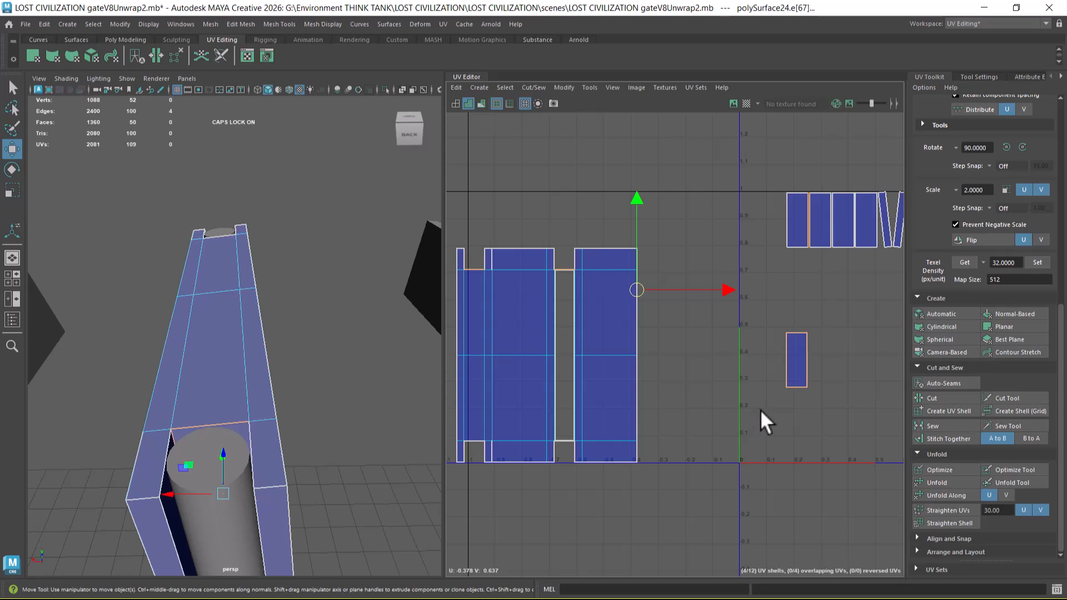
{"action": "middle_click_drag", "start_coordinate": [760, 410], "coordinate": [779, 434], "text": "alt"}
{"action": "left_click_drag", "start_coordinate": [800, 375], "coordinate": [783, 379]}
{"action": "right_click_drag", "start_coordinate": [729, 393], "coordinate": [764, 433], "text": "shift"}
{"action": "scroll", "coordinate": [809, 355], "scroll_direction": "down", "scroll_amount": 2}
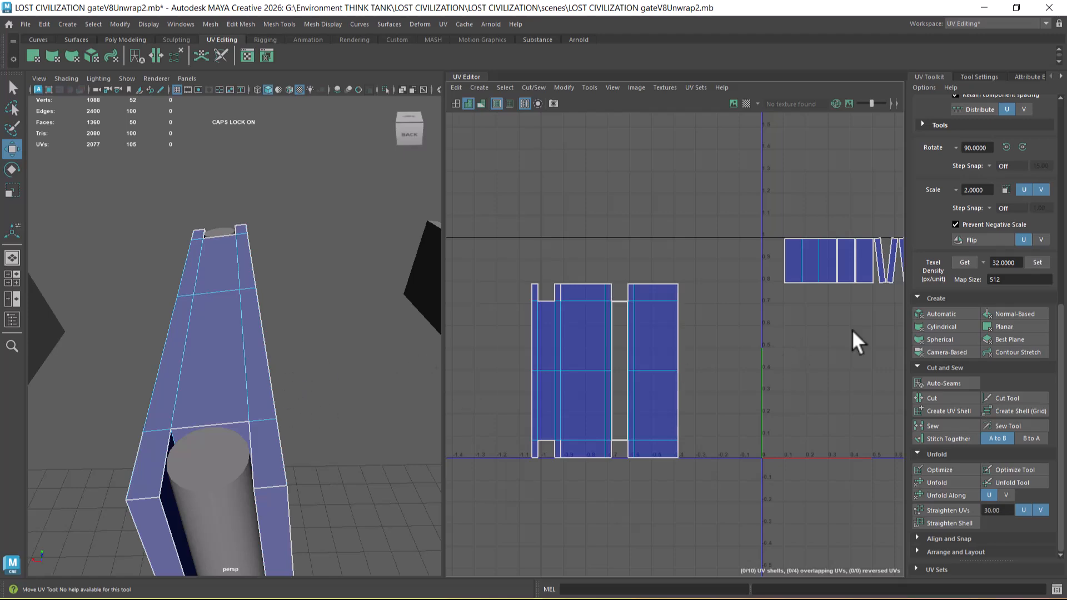
Step: Move the tilted shell of the opposite recess's end face into empty UV space and straighten its UVs at 30.00
{"action": "left_click_drag", "start_coordinate": [274, 378], "coordinate": [327, 359], "text": "alt"}
{"action": "right_click_drag", "start_coordinate": [352, 283], "coordinate": [351, 314]}
{"action": "left_click", "coordinate": [222, 372]}
{"action": "middle_click_drag", "start_coordinate": [736, 357], "coordinate": [585, 355], "text": "alt"}
{"action": "left_click_drag", "start_coordinate": [807, 294], "coordinate": [711, 367]}
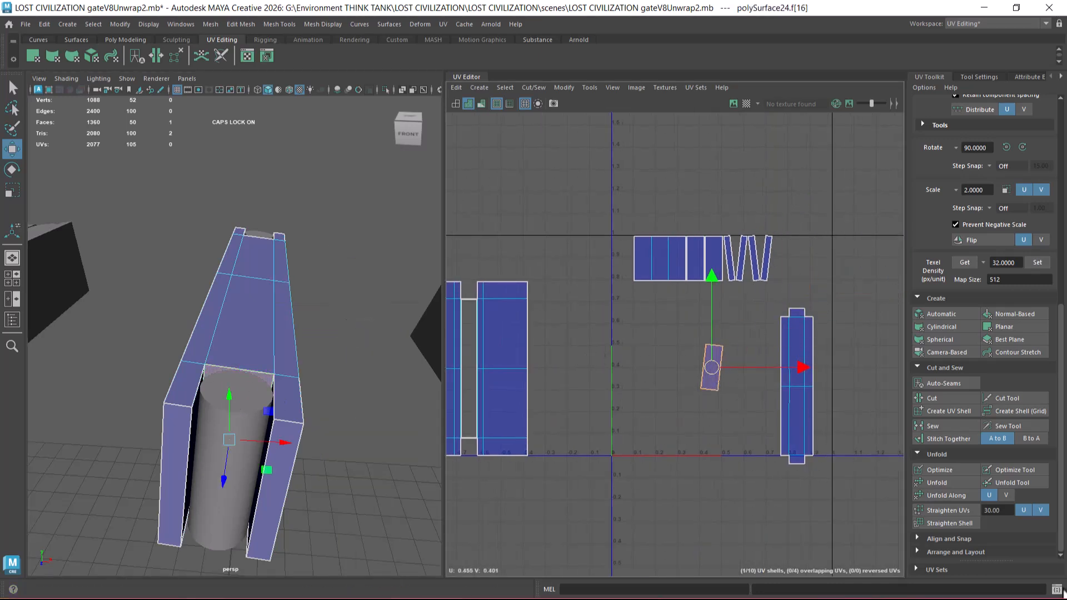
{"action": "left_click", "coordinate": [955, 512]}
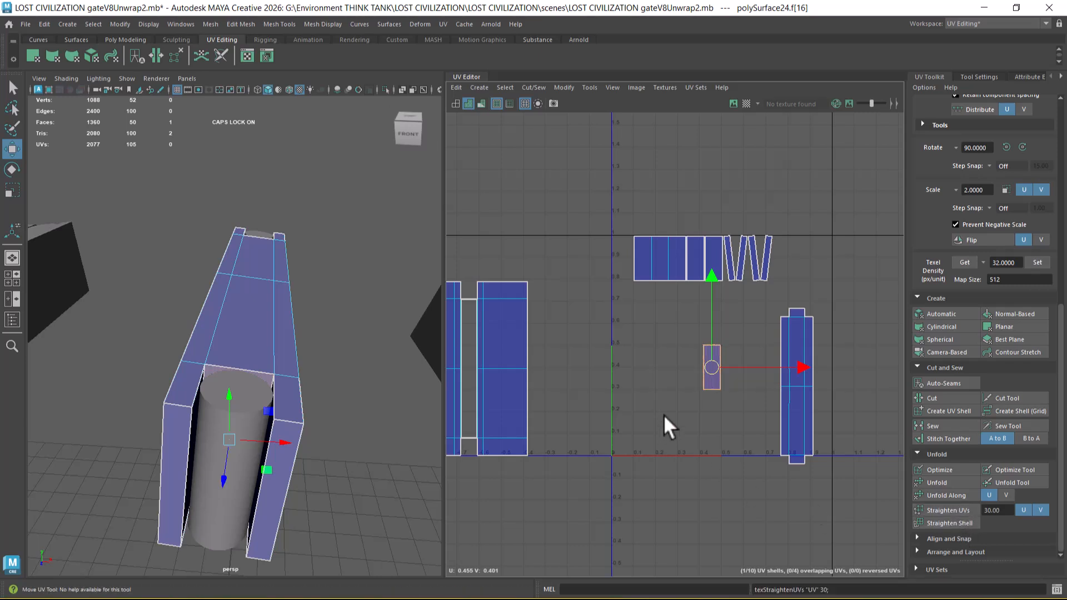
Step: Sew the edges of the straightened opposite end face to its neighbouring recess side shells
{"action": "scroll", "coordinate": [683, 406], "scroll_direction": "up", "scroll_amount": 2}
{"action": "right_click_drag", "start_coordinate": [739, 422], "coordinate": [742, 298]}
{"action": "left_click_drag", "start_coordinate": [746, 304], "coordinate": [701, 414]}
{"action": "right_click_drag", "start_coordinate": [712, 429], "coordinate": [664, 354], "text": "shift"}
{"action": "middle_click_drag", "start_coordinate": [664, 353], "coordinate": [771, 421], "text": "alt"}
{"action": "key", "text": "ctrl+z"}
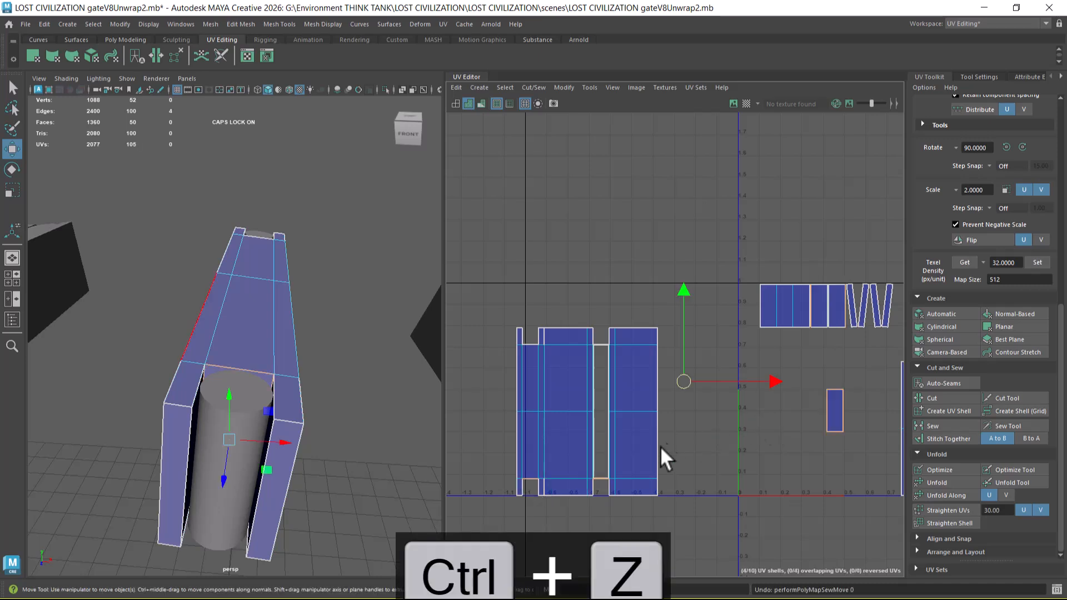
{"action": "right_click_drag", "start_coordinate": [796, 459], "coordinate": [810, 361], "text": "shift"}
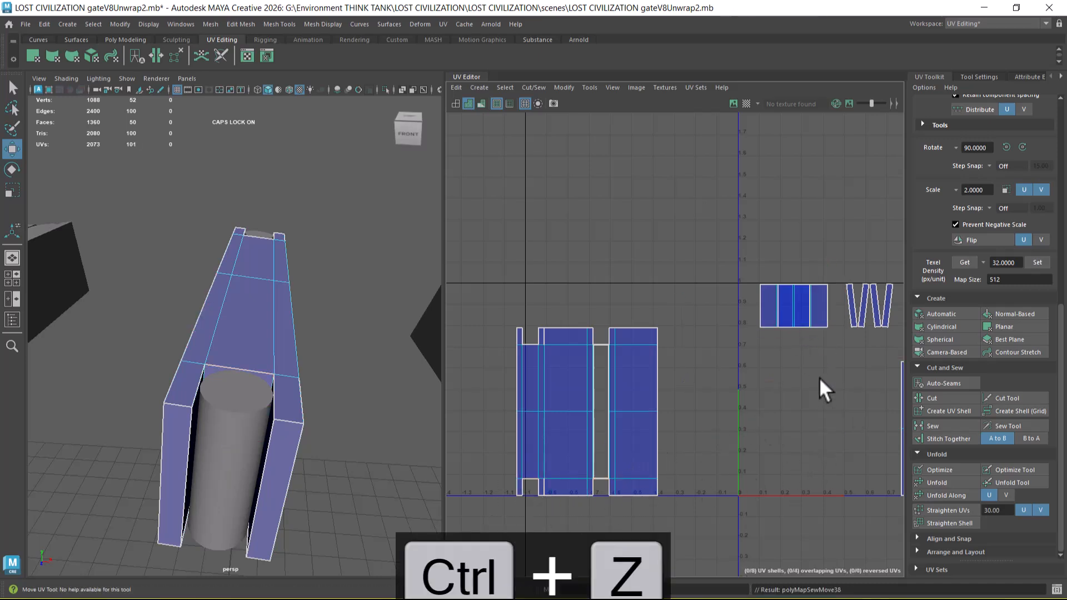
{"action": "middle_click_drag", "start_coordinate": [809, 362], "coordinate": [758, 436], "text": "alt"}
{"action": "right_click_drag", "start_coordinate": [758, 436], "coordinate": [767, 436], "text": "alt"}
Step: Sew the four narrow tilted end shells onto the ends of the two wide side panels
{"action": "left_click_drag", "start_coordinate": [852, 269], "coordinate": [800, 325]}
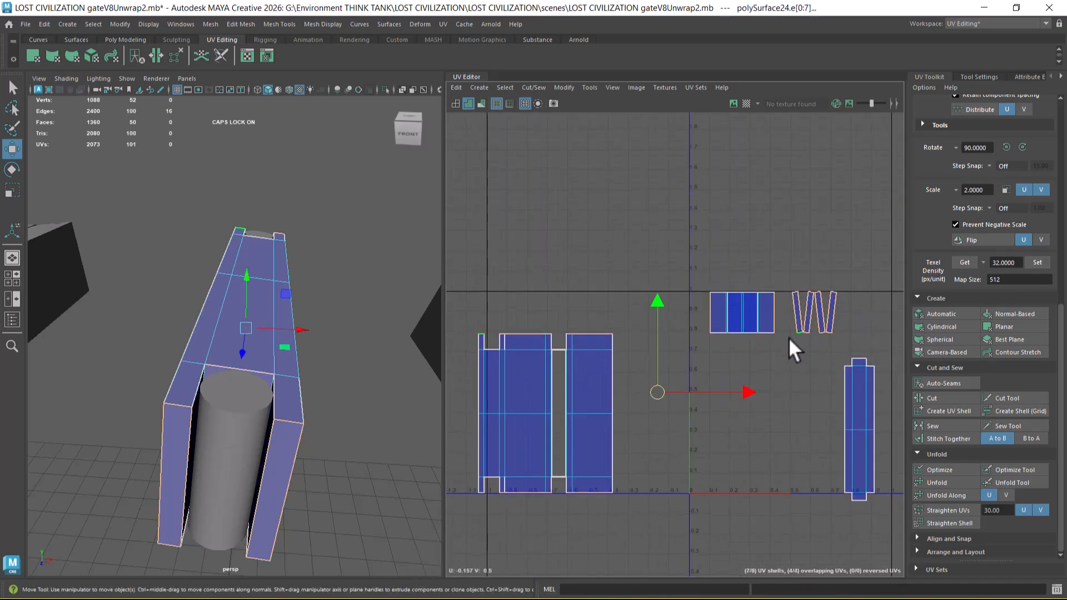
{"action": "left_click", "coordinate": [701, 465]}
{"action": "left_click_drag", "start_coordinate": [594, 335], "coordinate": [583, 516]}
{"action": "right_click_drag", "start_coordinate": [703, 482], "coordinate": [686, 342], "text": "shift"}
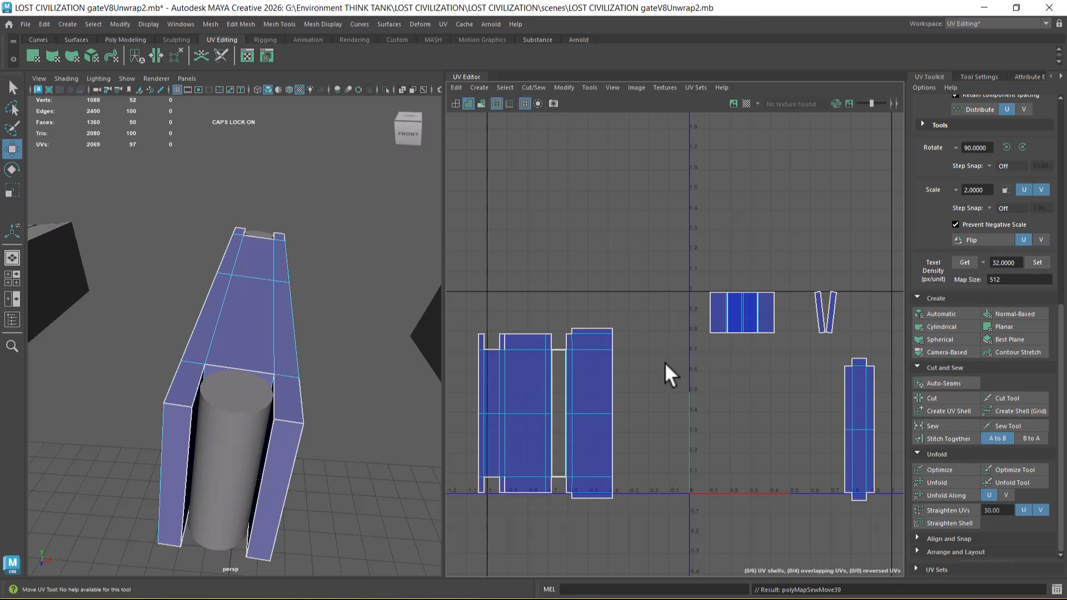
{"action": "left_click_drag", "start_coordinate": [527, 320], "coordinate": [527, 544]}
{"action": "right_click_drag", "start_coordinate": [678, 476], "coordinate": [656, 322], "text": "shift"}
{"action": "scroll", "coordinate": [563, 345], "scroll_direction": "up", "scroll_amount": 2}
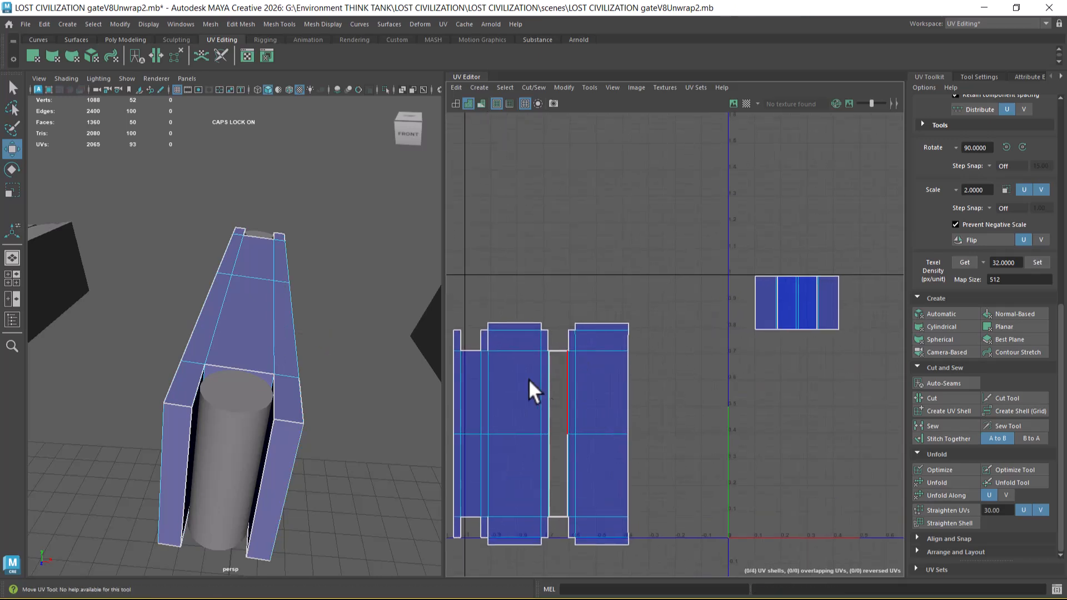
Step: Sew the short corner edges at both ends between the underside frame and the adjoining wide side panel
{"action": "left_click_drag", "start_coordinate": [485, 345], "coordinate": [482, 345]}
{"action": "left_click_drag", "start_coordinate": [494, 523], "coordinate": [481, 523], "text": "shift"}
{"action": "right_click_drag", "start_coordinate": [517, 520], "coordinate": [511, 367], "text": "shift"}
{"action": "scroll", "coordinate": [674, 443], "scroll_direction": "down", "scroll_amount": 2}
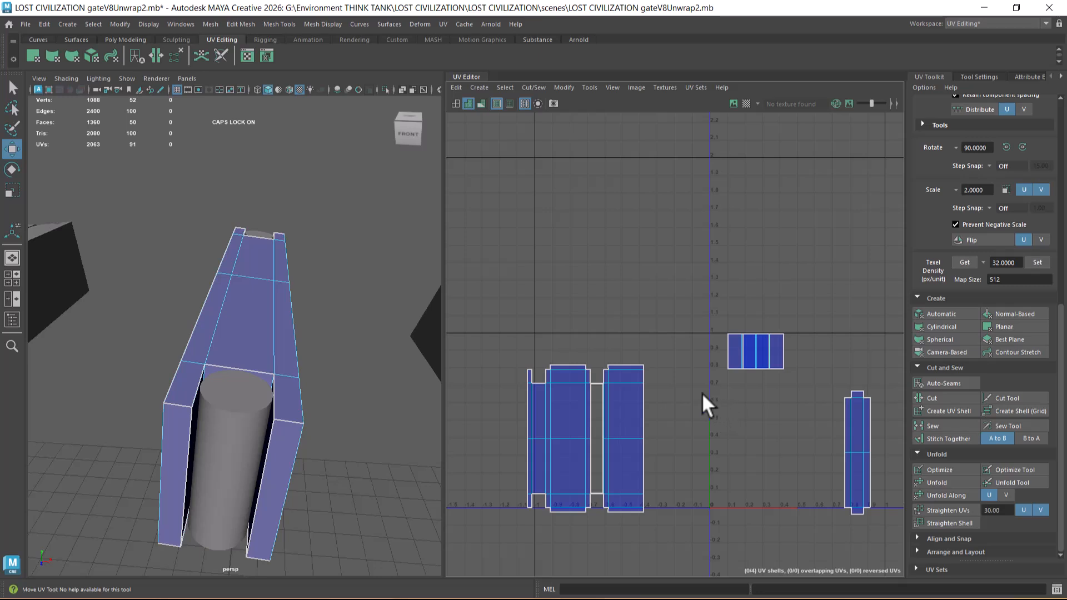
Step: Select all of the crossbeam's UVs and lay out its shells inside the 0 to 1 UV tile
{"action": "scroll", "coordinate": [701, 397], "scroll_direction": "down", "scroll_amount": 2}
{"action": "mouse_move", "coordinate": [550, 281]}
{"action": "left_mouse_down"}
{"action": "mouse_move", "coordinate": [621, 431]}
{"action": "mouse_move", "coordinate": [842, 549]}
{"action": "left_mouse_up"}
{"action": "right_click_drag", "start_coordinate": [787, 242], "coordinate": [586, 335], "text": "shift"}
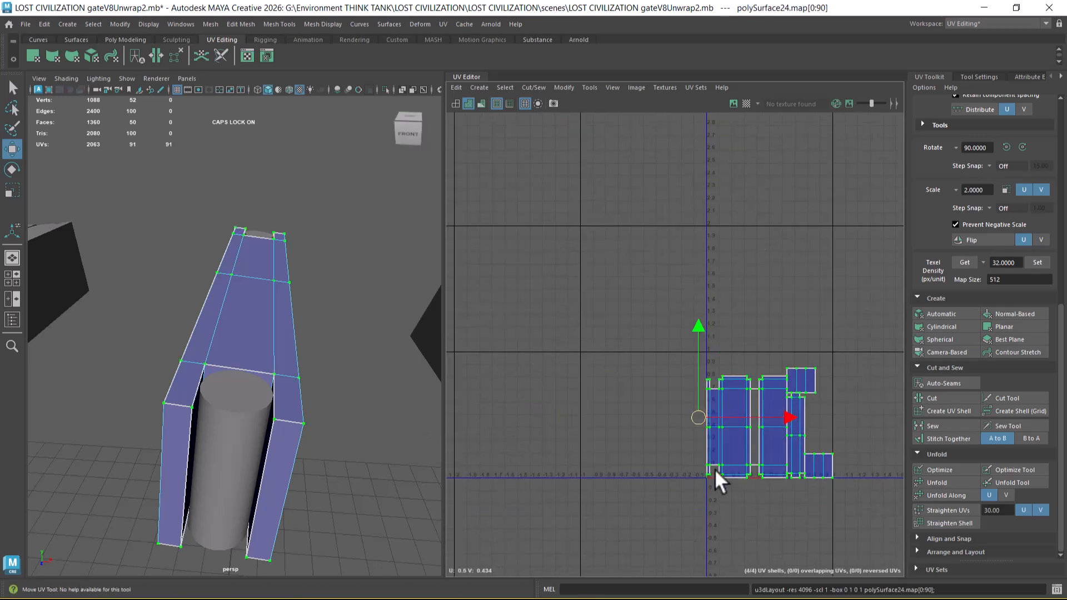
{"action": "scroll", "coordinate": [715, 473], "scroll_direction": "up", "scroll_amount": 2}
{"action": "scroll", "coordinate": [726, 435], "scroll_direction": "up", "scroll_amount": 2}
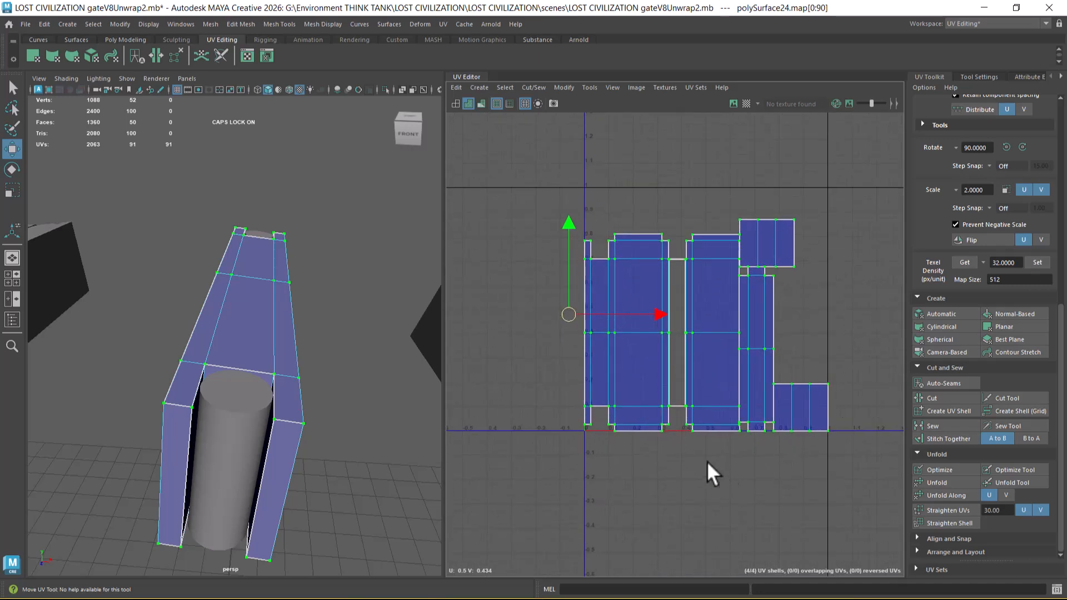
{"action": "scroll", "coordinate": [256, 385], "scroll_direction": "down", "scroll_amount": 3}
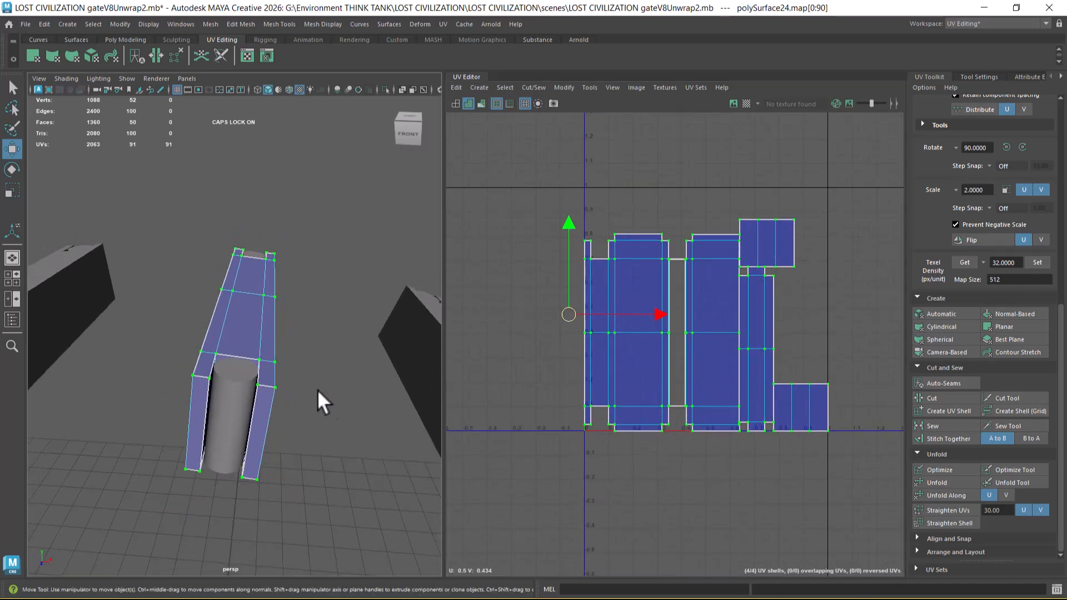
Step: Select the cylinder in the crossbeam's near recess and sew its four side pieces into one body shell
{"action": "right_click_drag", "start_coordinate": [248, 312], "coordinate": [362, 251]}
{"action": "left_click", "coordinate": [288, 375]}
{"action": "left_click", "coordinate": [236, 402]}
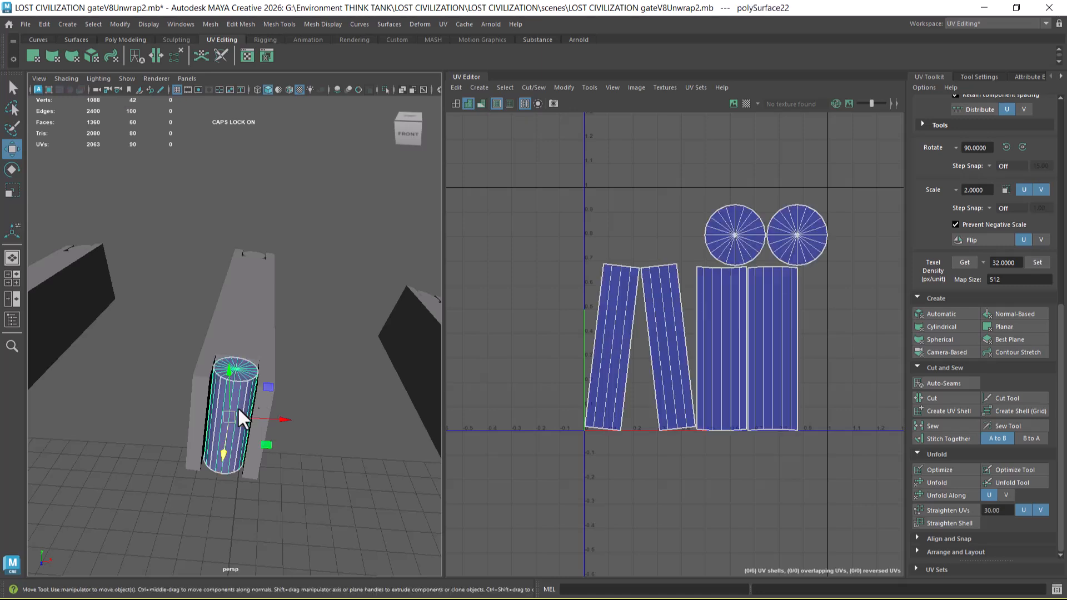
{"action": "right_click_drag", "start_coordinate": [725, 364], "coordinate": [728, 271]}
{"action": "left_click_drag", "start_coordinate": [766, 321], "coordinate": [618, 352]}
{"action": "right_click_drag", "start_coordinate": [666, 398], "coordinate": [625, 255], "text": "shift"}
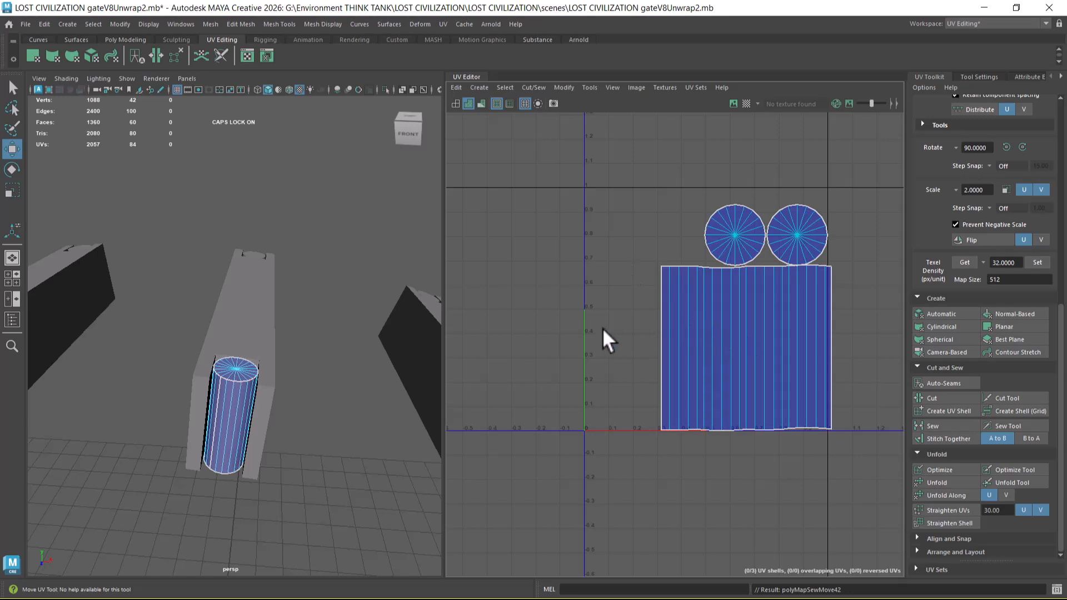
Step: Straighten the cylinder body shell's UVs at 30.00 and lay out all of the cylinder's shells in the UV tile
{"action": "scroll", "coordinate": [692, 336], "scroll_direction": "down", "scroll_amount": 2}
{"action": "middle_click_drag", "start_coordinate": [725, 321], "coordinate": [658, 323], "text": "alt"}
{"action": "left_click_drag", "start_coordinate": [812, 195], "coordinate": [528, 483]}
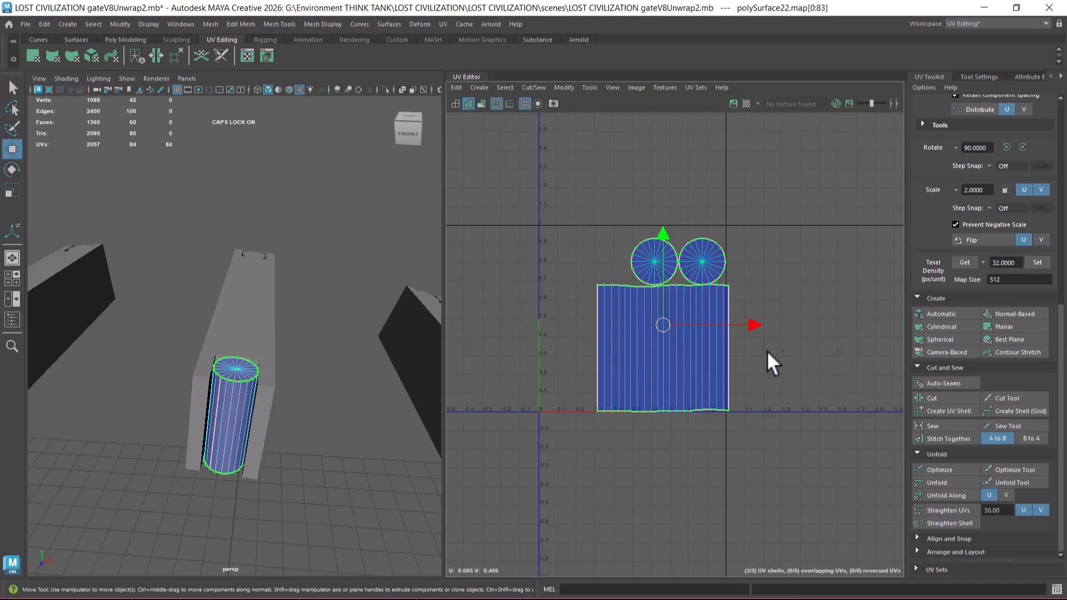
{"action": "left_click", "coordinate": [783, 405]}
{"action": "left_click", "coordinate": [712, 406]}
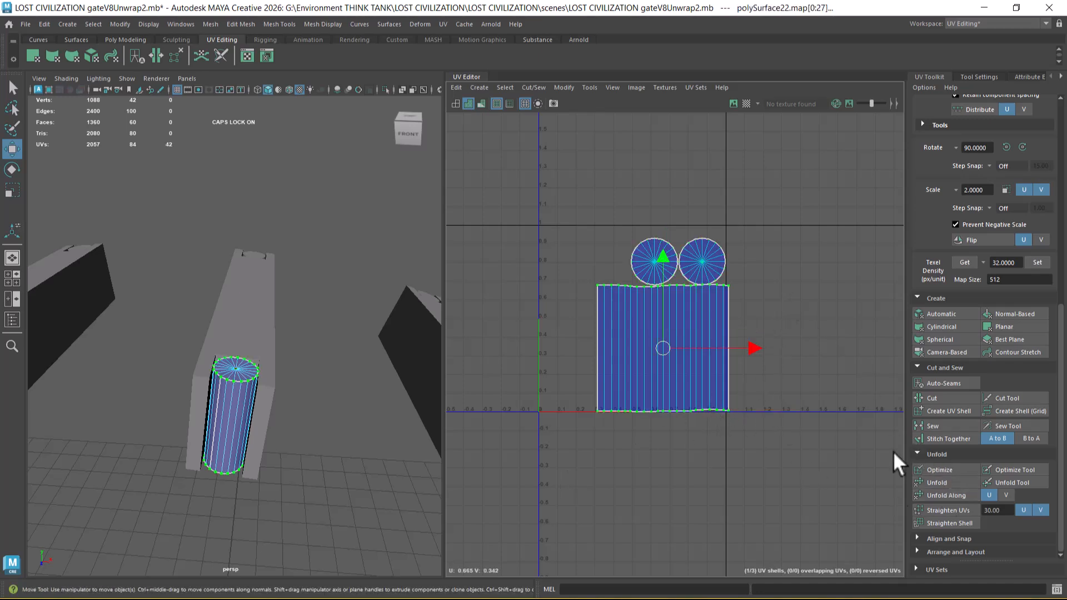
{"action": "left_click", "coordinate": [942, 524]}
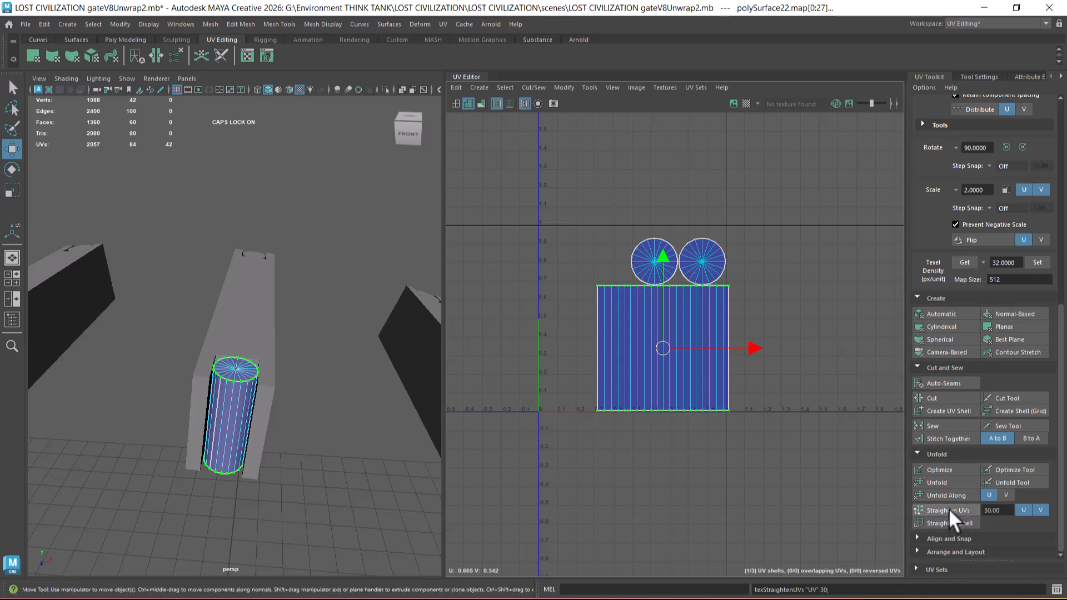
{"action": "left_click_drag", "start_coordinate": [801, 197], "coordinate": [550, 548]}
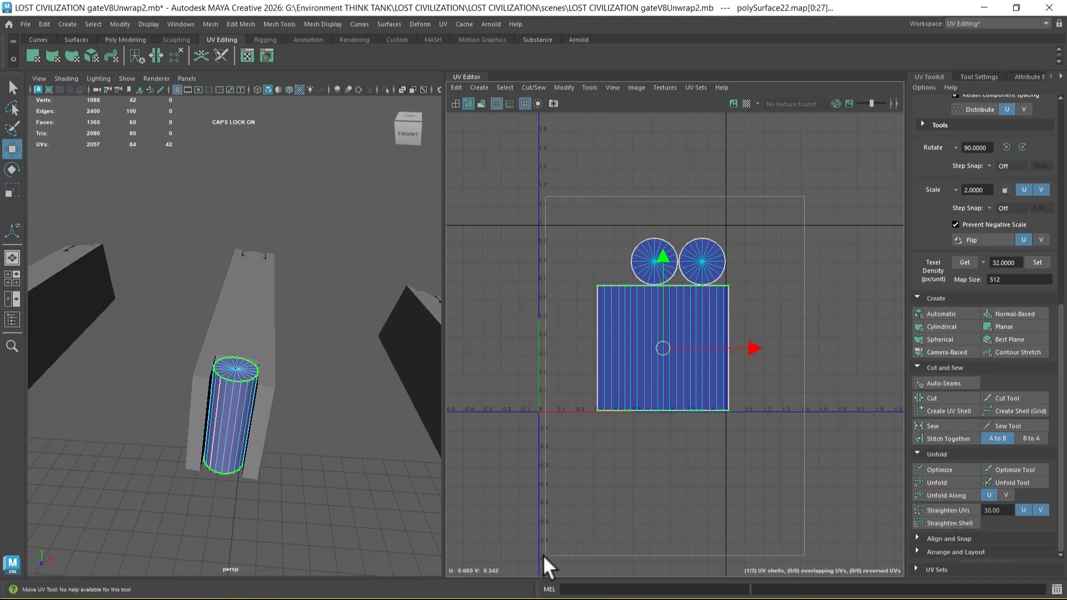
{"action": "right_click_drag", "start_coordinate": [723, 294], "coordinate": [498, 389], "text": "shift"}
Step: Try to transfer the near cylinder's UVs to the cylinder at the crossbeam's far end with Transfer Attributes
{"action": "right_click_drag", "start_coordinate": [244, 371], "coordinate": [355, 236]}
{"action": "left_click", "coordinate": [355, 235]}
{"action": "left_click", "coordinate": [235, 378]}
{"action": "left_click_drag", "start_coordinate": [322, 289], "coordinate": [303, 378], "text": "alt"}
{"action": "left_click", "coordinate": [288, 183], "text": "shift"}
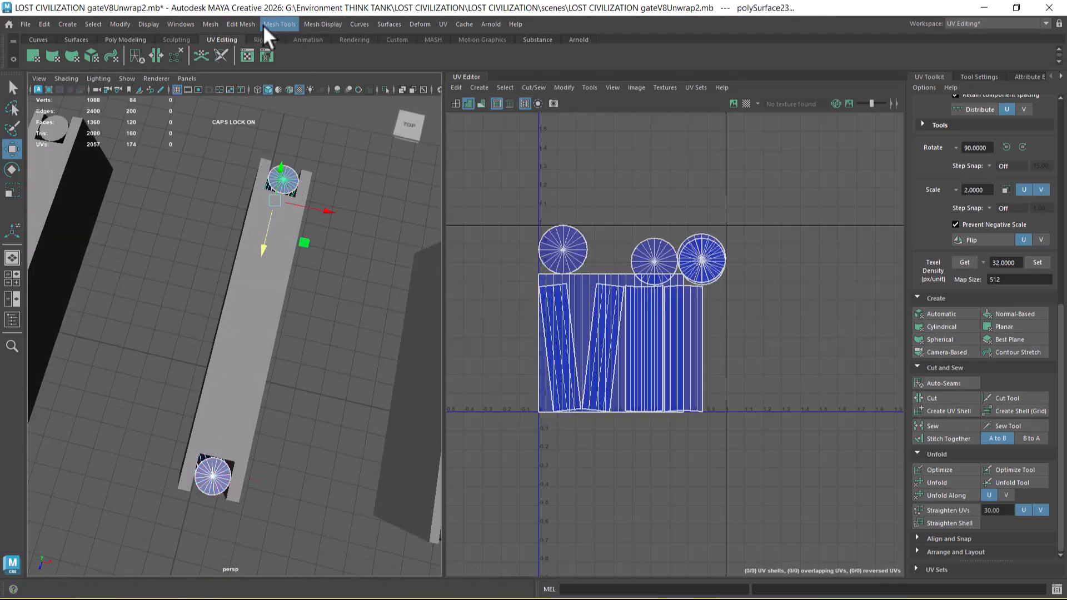
{"action": "left_click", "coordinate": [210, 23]}
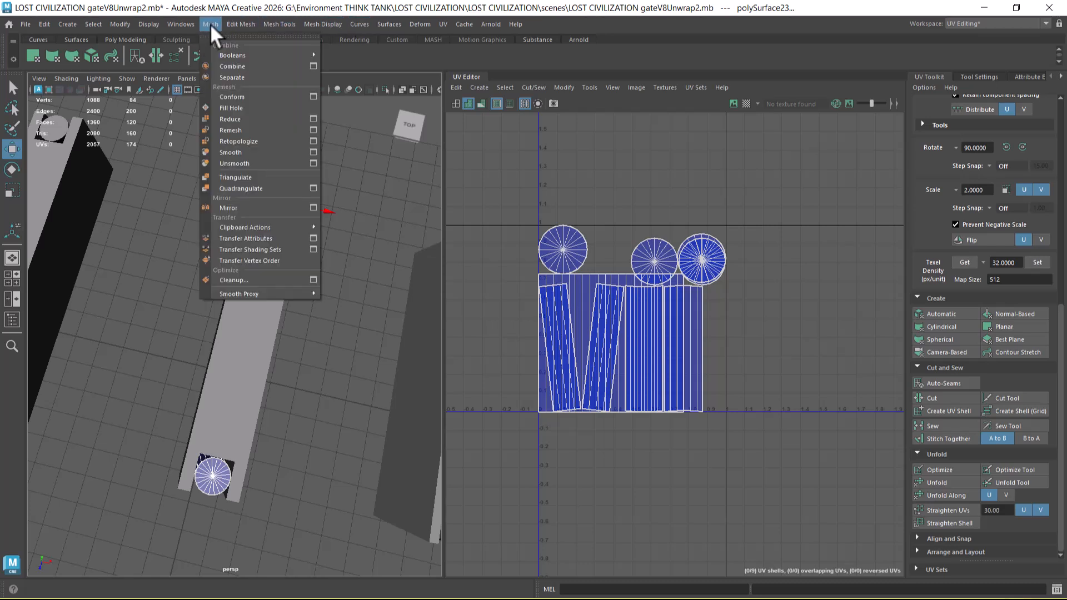
{"action": "left_click", "coordinate": [255, 239]}
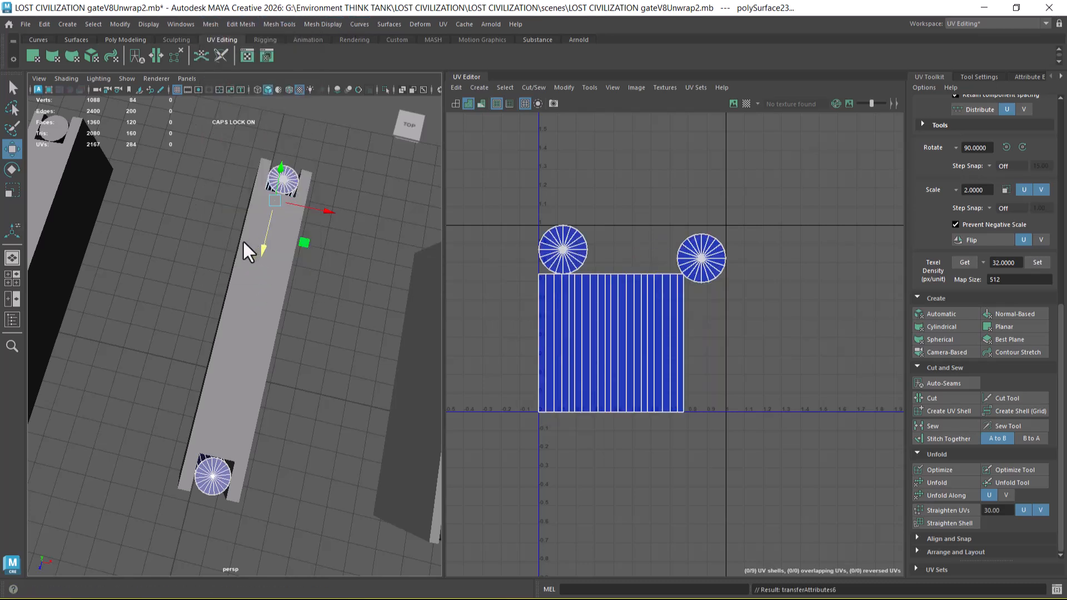
Step: Undo the attribute transfer between the two cylinders and clear the selection
{"action": "left_click_drag", "start_coordinate": [243, 319], "coordinate": [281, 378], "text": "alt"}
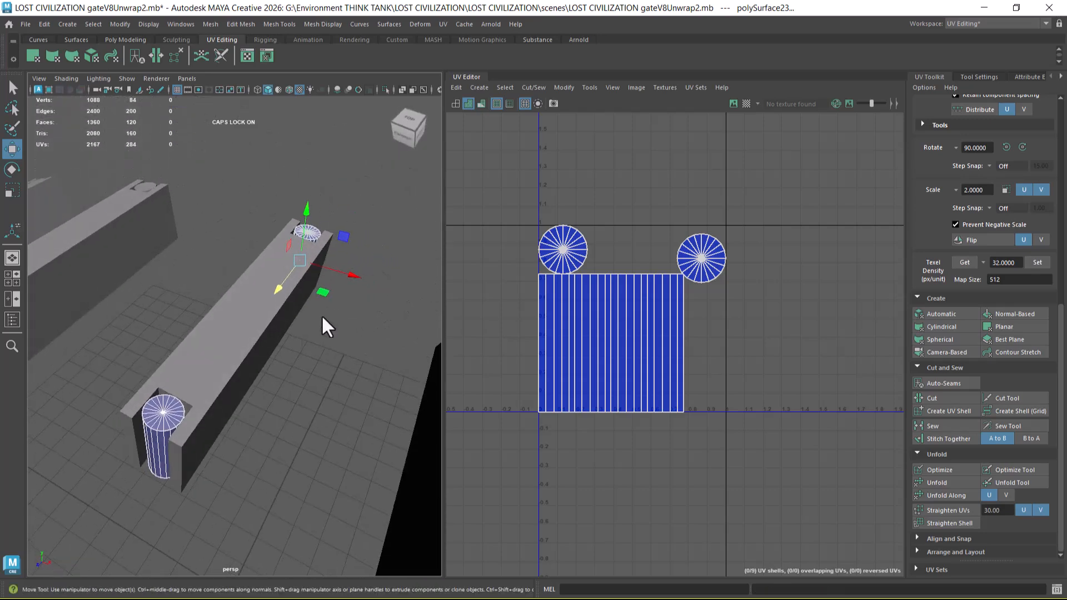
{"action": "key", "text": "ctrl+z"}
{"action": "left_click", "coordinate": [321, 392]}
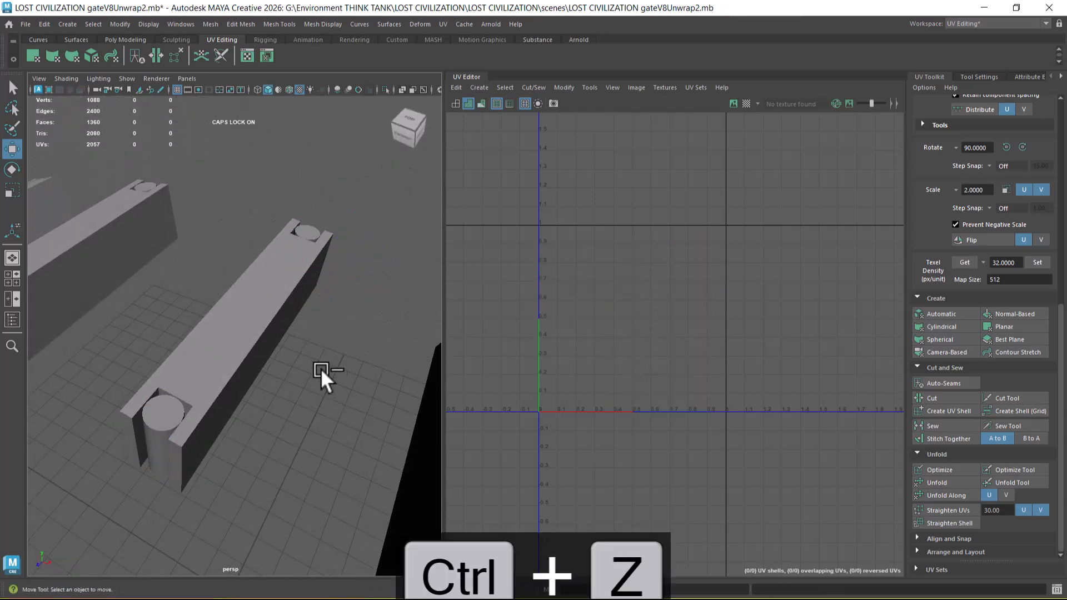
Step: Combine the two end cylinders and separate them again into individual meshes
{"action": "left_click", "coordinate": [176, 401]}
{"action": "left_click", "coordinate": [309, 248], "text": "shift"}
{"action": "right_click_drag", "start_coordinate": [332, 192], "coordinate": [335, 442], "text": "shift"}
{"action": "right_click_drag", "start_coordinate": [344, 234], "coordinate": [325, 460], "text": "shift"}
{"action": "left_click", "coordinate": [339, 343]}
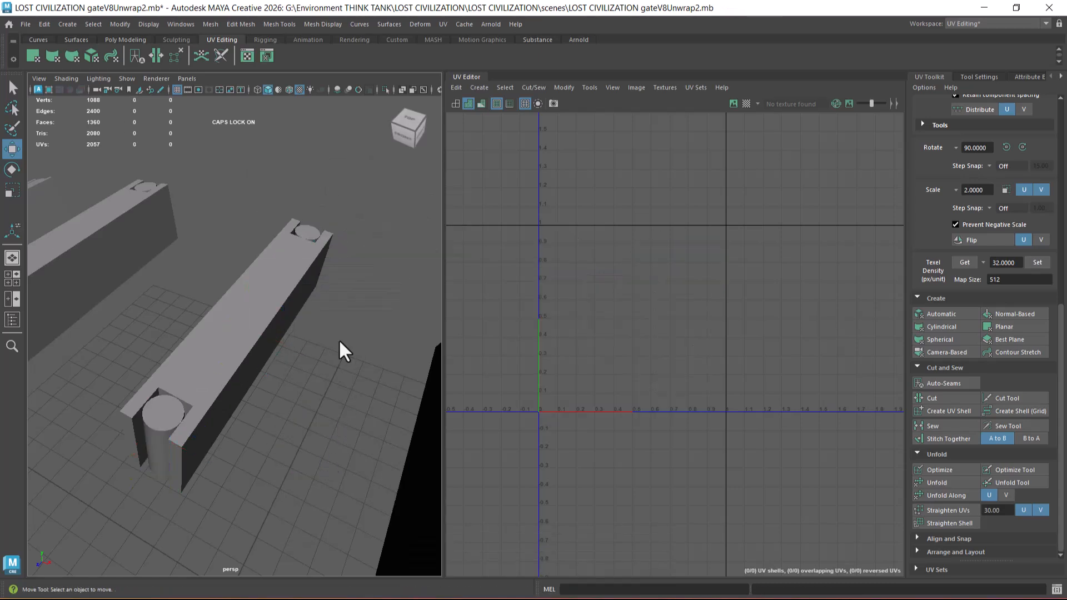
{"action": "left_click", "coordinate": [313, 234]}
{"action": "right_click_drag", "start_coordinate": [332, 225], "coordinate": [319, 454], "text": "shift"}
{"action": "left_click", "coordinate": [319, 454]}
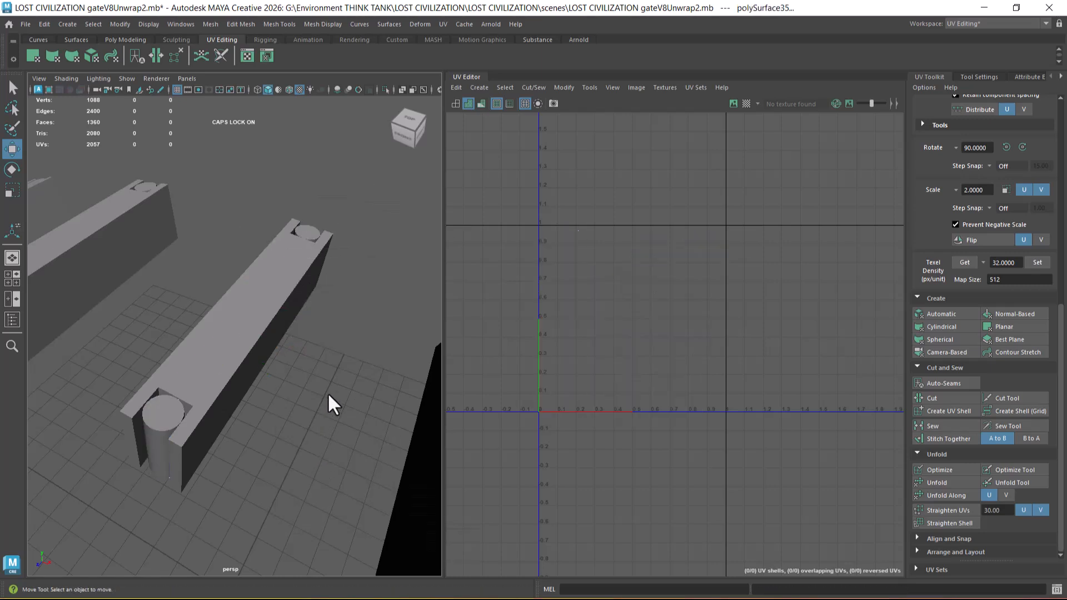
{"action": "left_click", "coordinate": [312, 229]}
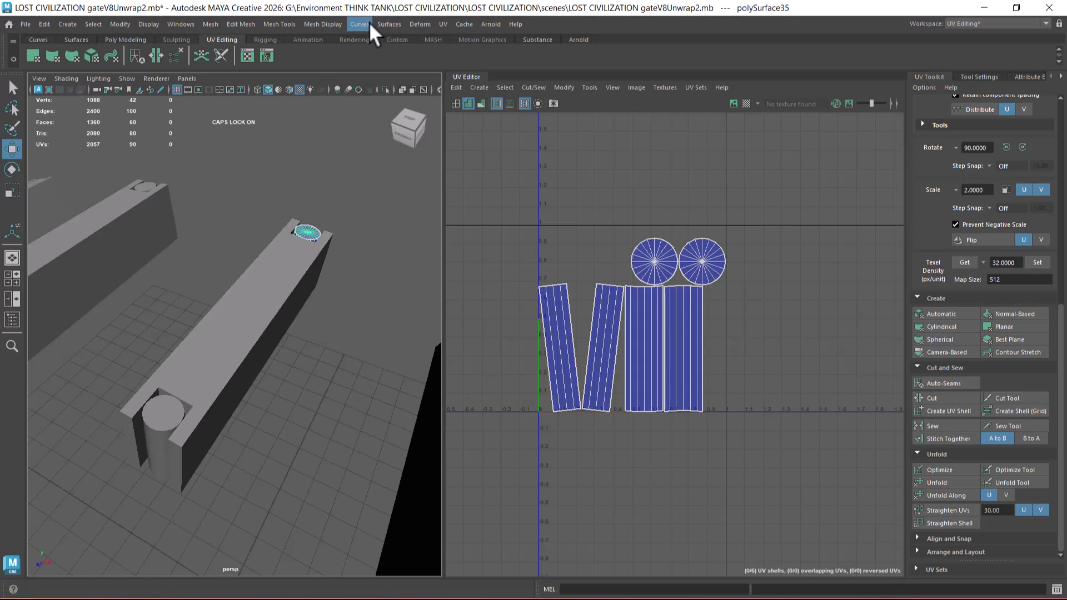
{"action": "left_click", "coordinate": [445, 24]}
{"action": "left_click", "coordinate": [492, 103]}
{"action": "right_click_drag", "start_coordinate": [308, 233], "coordinate": [392, 178]}
{"action": "left_click", "coordinate": [323, 221]}
{"action": "left_click", "coordinate": [310, 231]}
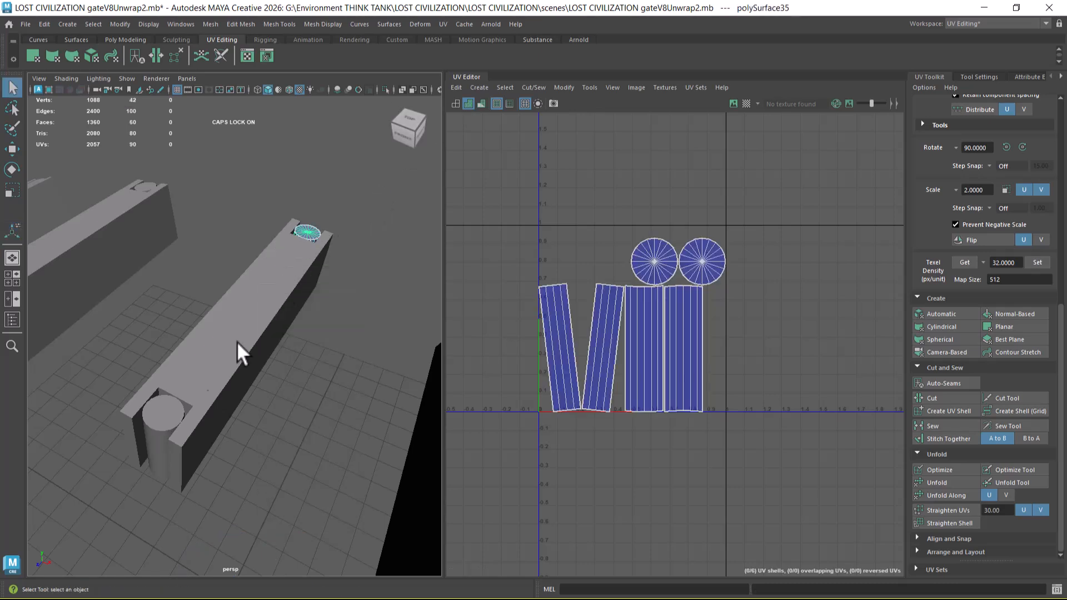
Step: Try to transfer the near cylinder's UVs to the crossbeam's far cylinder using Transfer Attributes with reset settings and Component sample space
{"action": "left_click", "coordinate": [168, 423]}
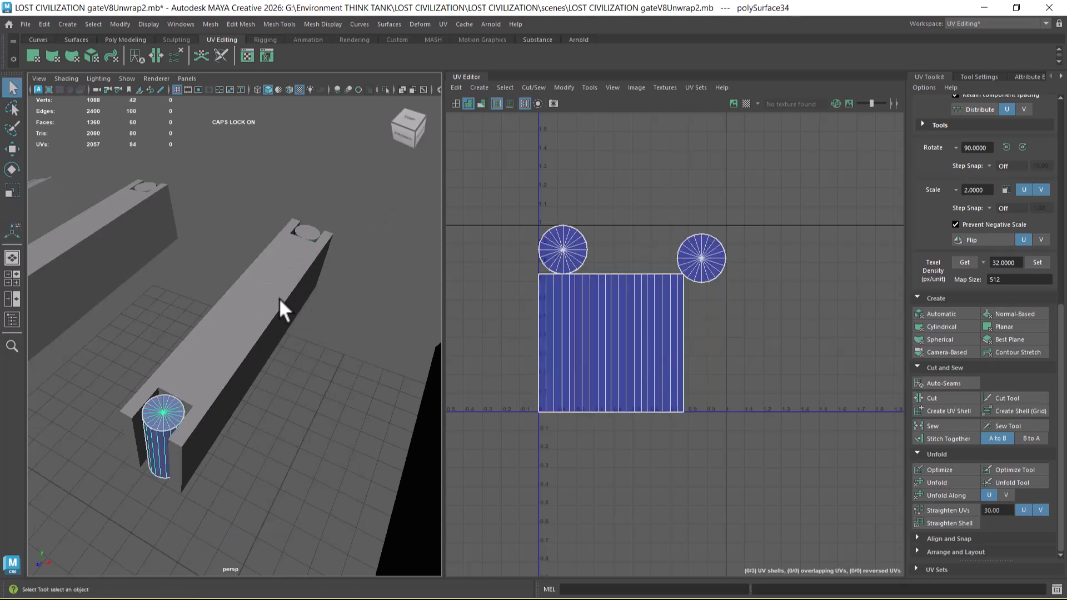
{"action": "left_click", "coordinate": [307, 230], "text": "shift"}
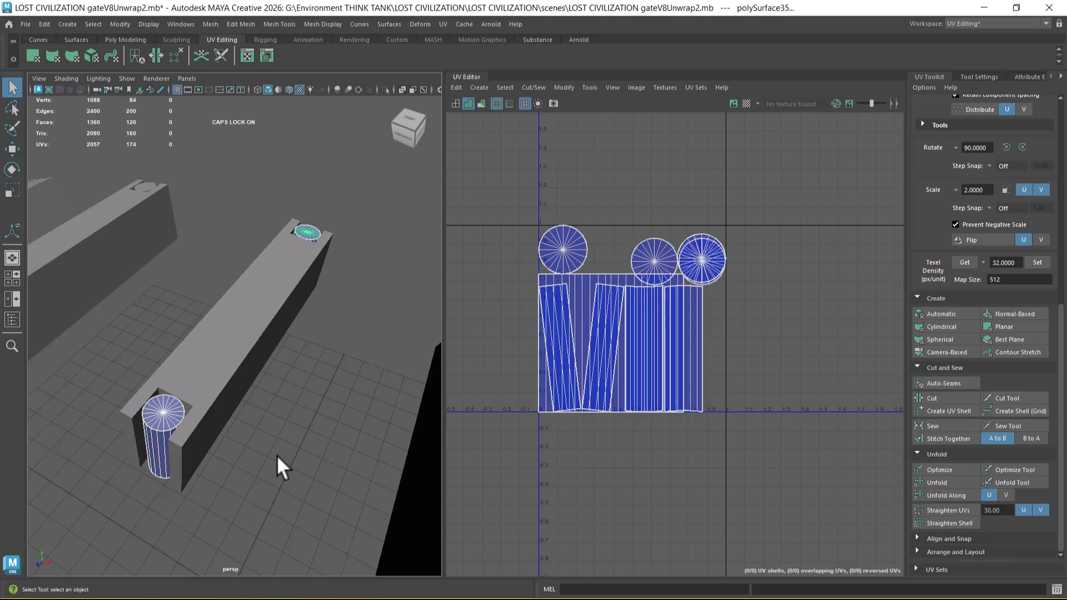
{"action": "left_click", "coordinate": [211, 24]}
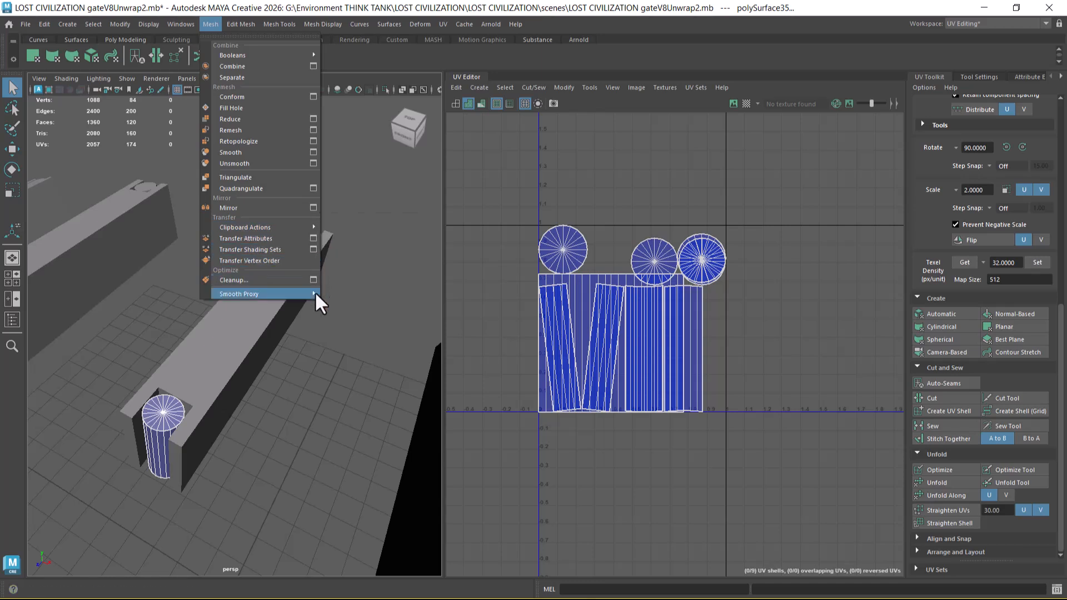
{"action": "left_click", "coordinate": [314, 239]}
{"action": "left_click", "coordinate": [563, 181]}
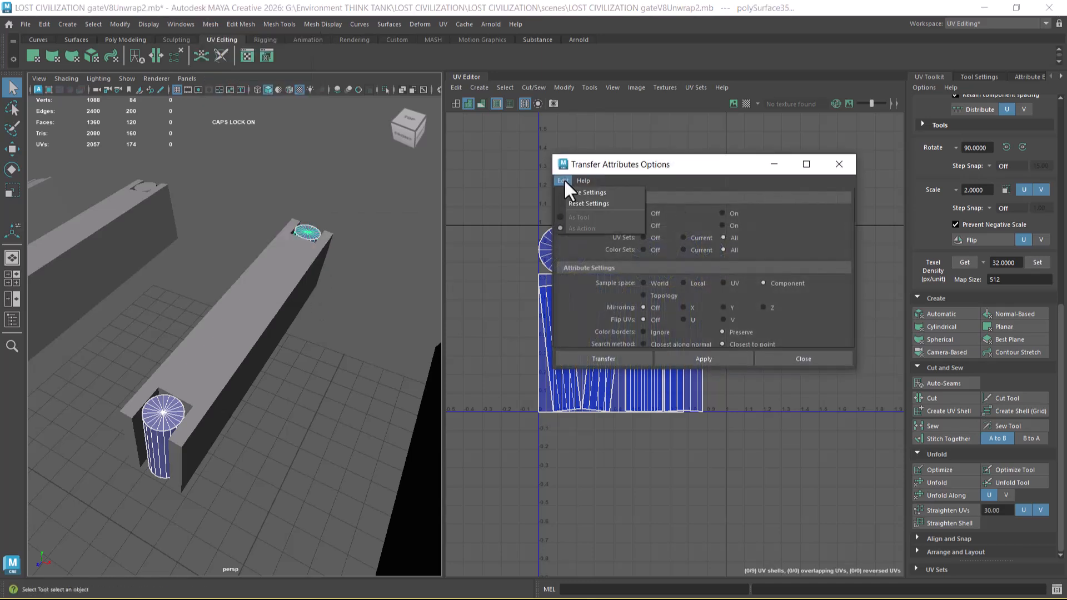
{"action": "left_click", "coordinate": [582, 204]}
{"action": "left_click", "coordinate": [774, 283]}
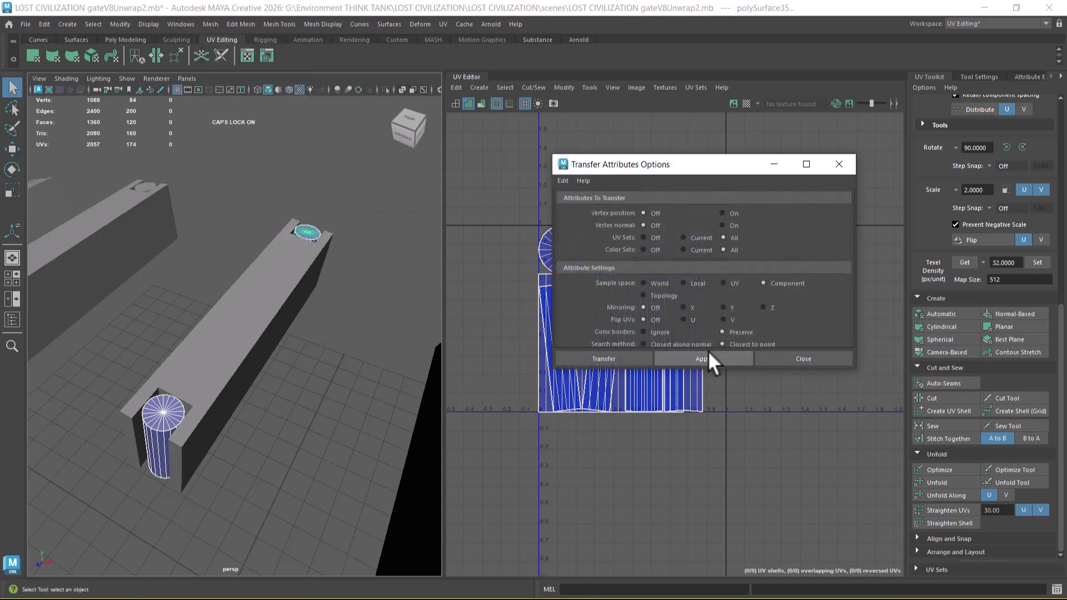
{"action": "left_click", "coordinate": [709, 352]}
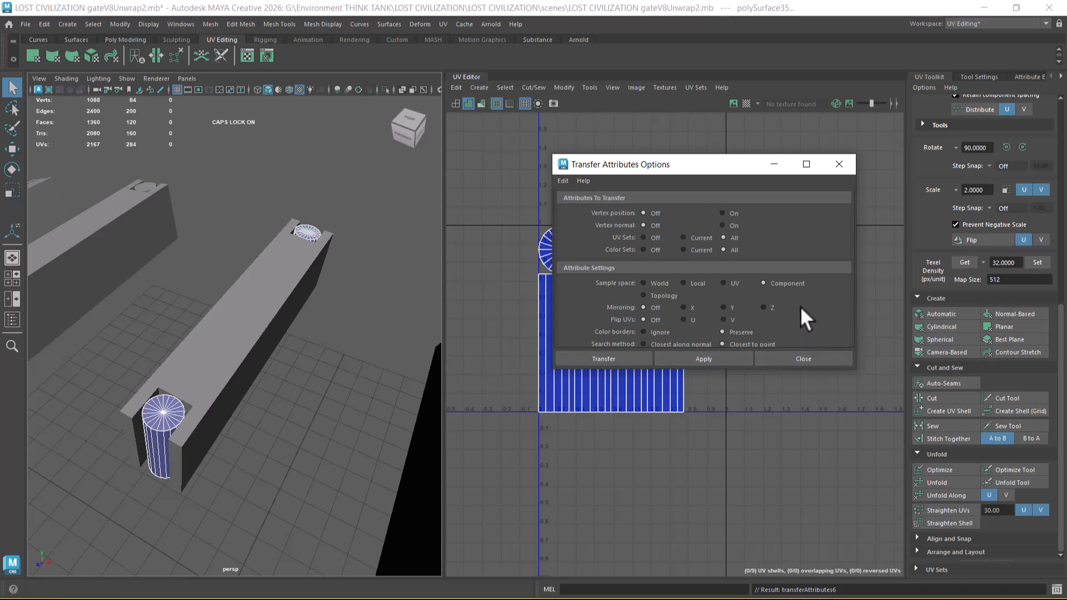
Step: Undo the attribute transfer, reapply it to the far cylinder, close the options and undo it once more
{"action": "left_click_drag", "start_coordinate": [308, 352], "coordinate": [349, 355], "text": "alt"}
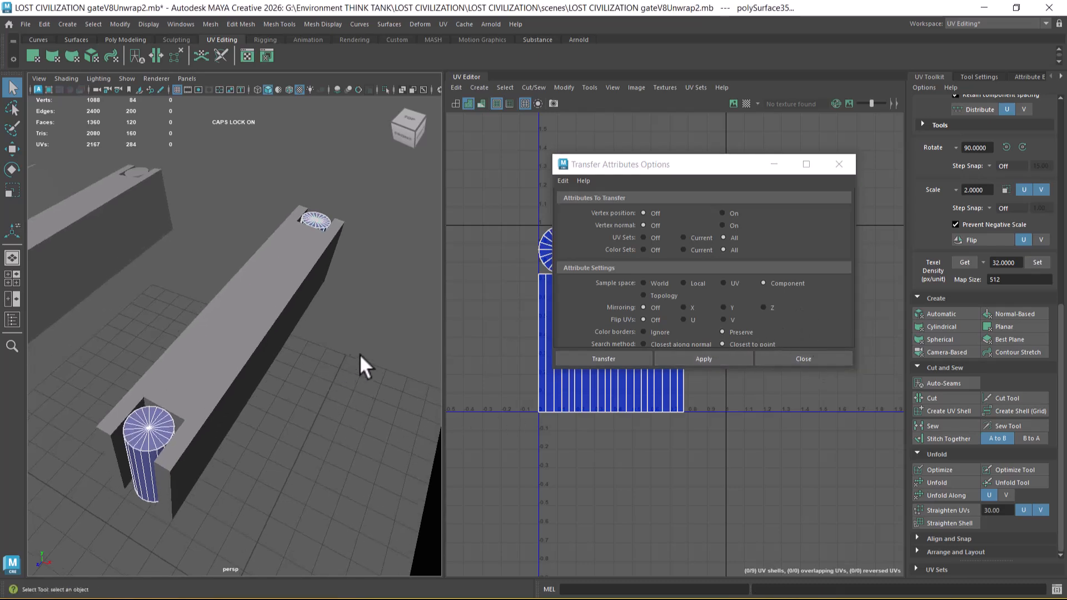
{"action": "key", "text": "ctrl+z"}
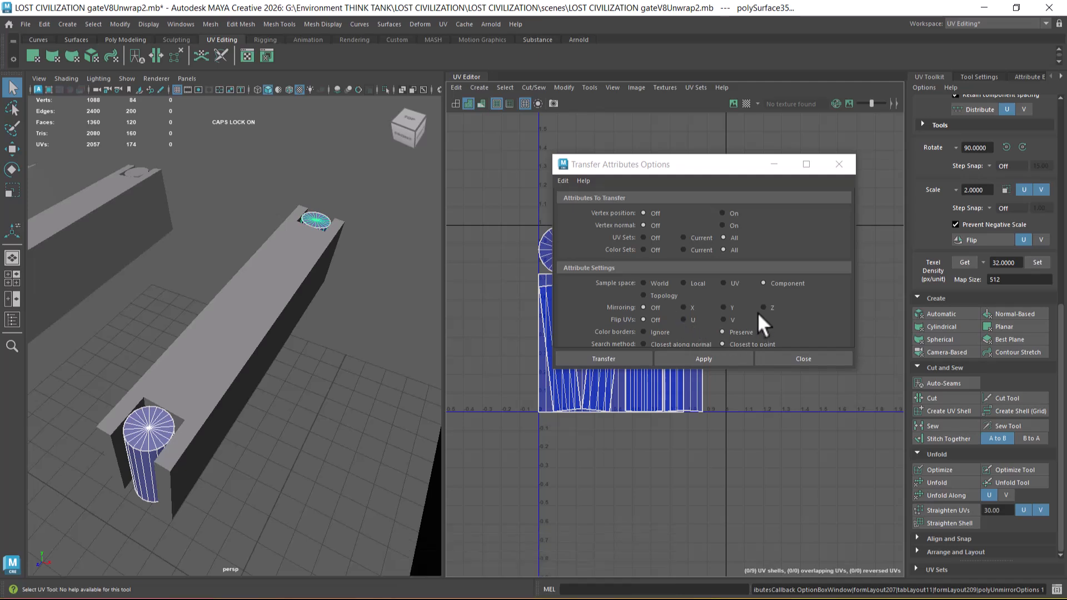
{"action": "left_click", "coordinate": [698, 358]}
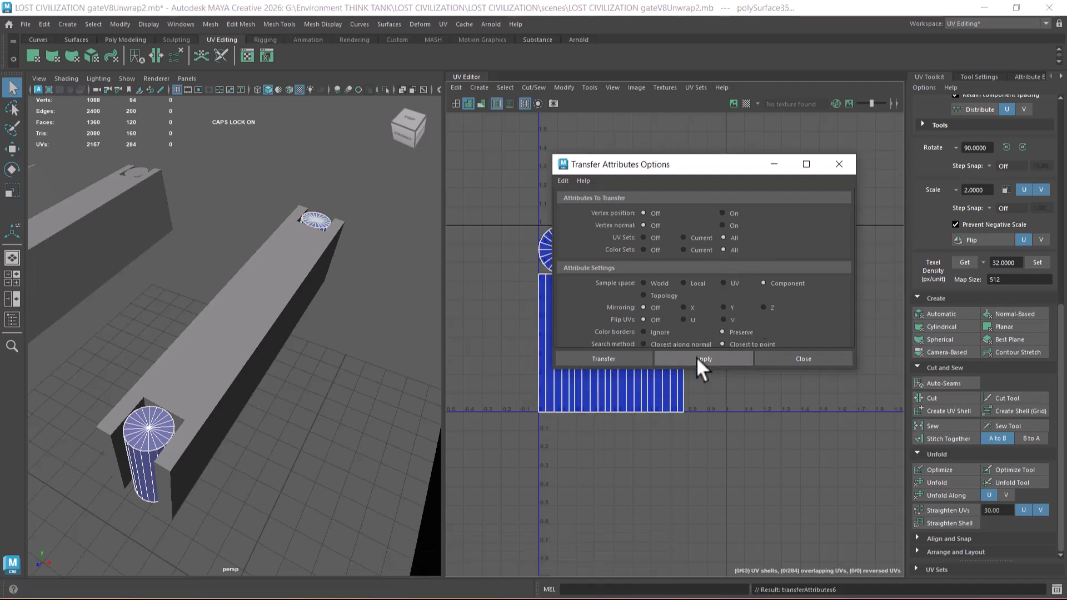
{"action": "left_click", "coordinate": [845, 359]}
{"action": "left_click_drag", "start_coordinate": [349, 384], "coordinate": [356, 365], "text": "alt"}
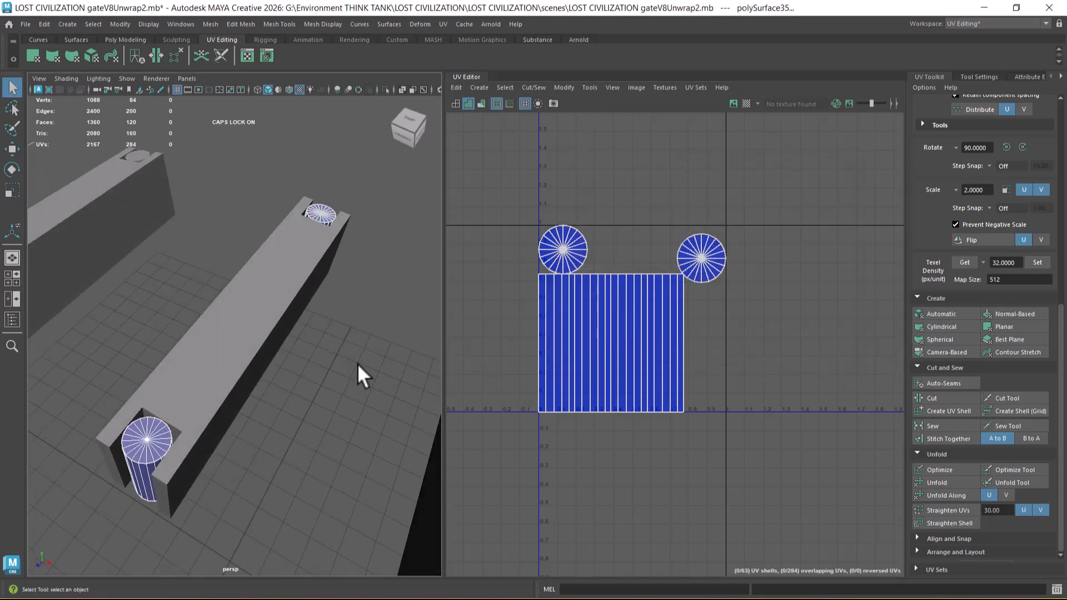
{"action": "key", "text": "ctrl+z"}
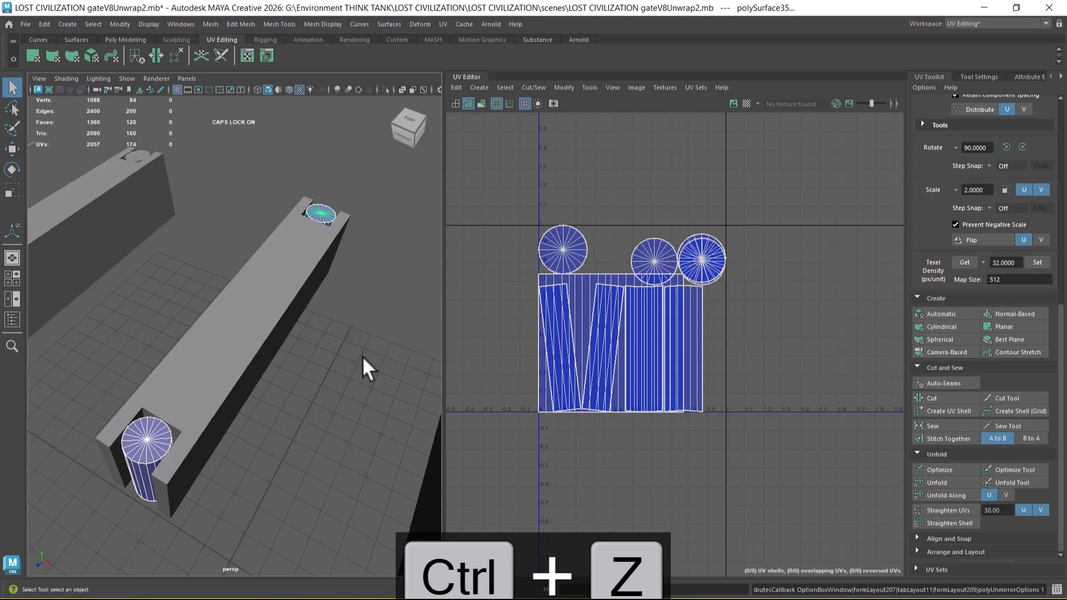
Step: Examine the crossbeam's two end cylinders from below and compare them with the neighbouring beams
{"action": "left_click_drag", "start_coordinate": [352, 389], "coordinate": [341, 339], "text": "alt"}
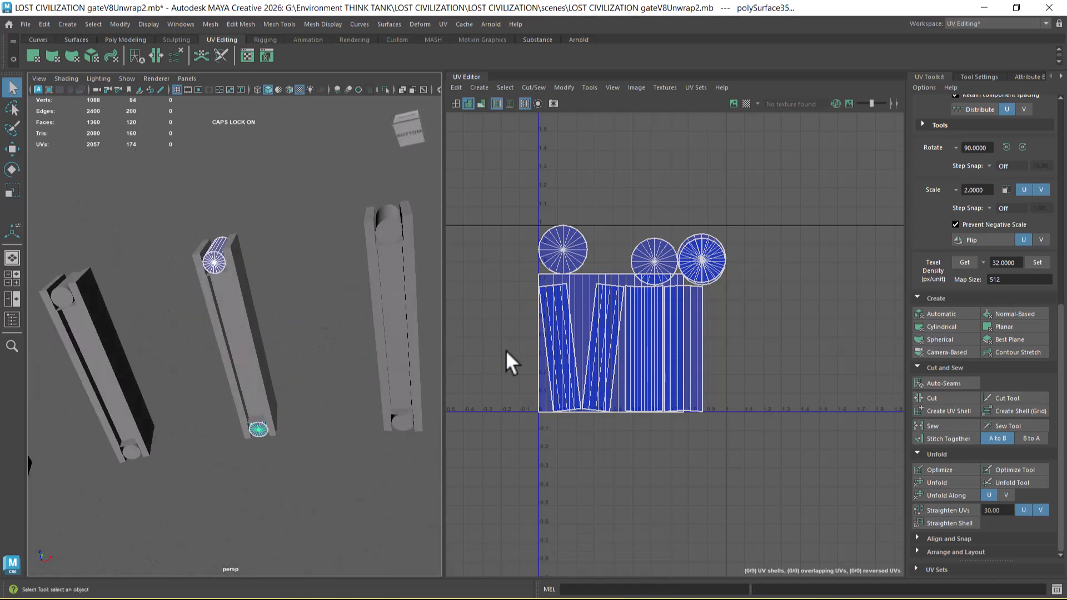
{"action": "left_click_drag", "start_coordinate": [302, 395], "coordinate": [312, 388], "text": "alt"}
{"action": "left_click", "coordinate": [322, 453]}
{"action": "right_click_drag", "start_coordinate": [286, 436], "coordinate": [302, 442], "text": "alt"}
{"action": "left_click_drag", "start_coordinate": [267, 416], "coordinate": [268, 432], "text": "alt"}
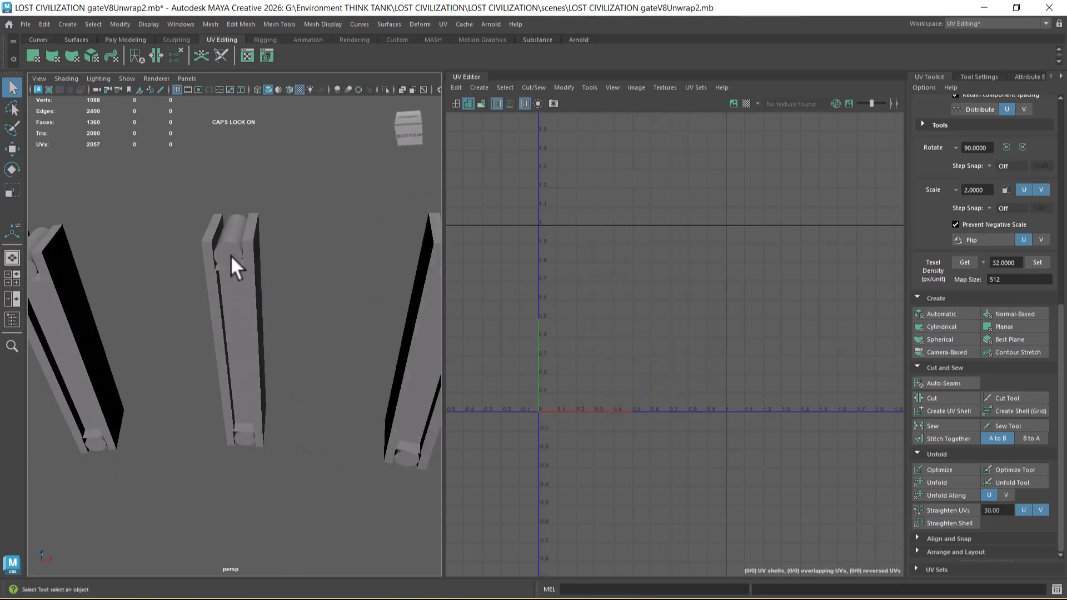
{"action": "left_click", "coordinate": [231, 260]}
{"action": "left_click", "coordinate": [251, 440], "text": "shift"}
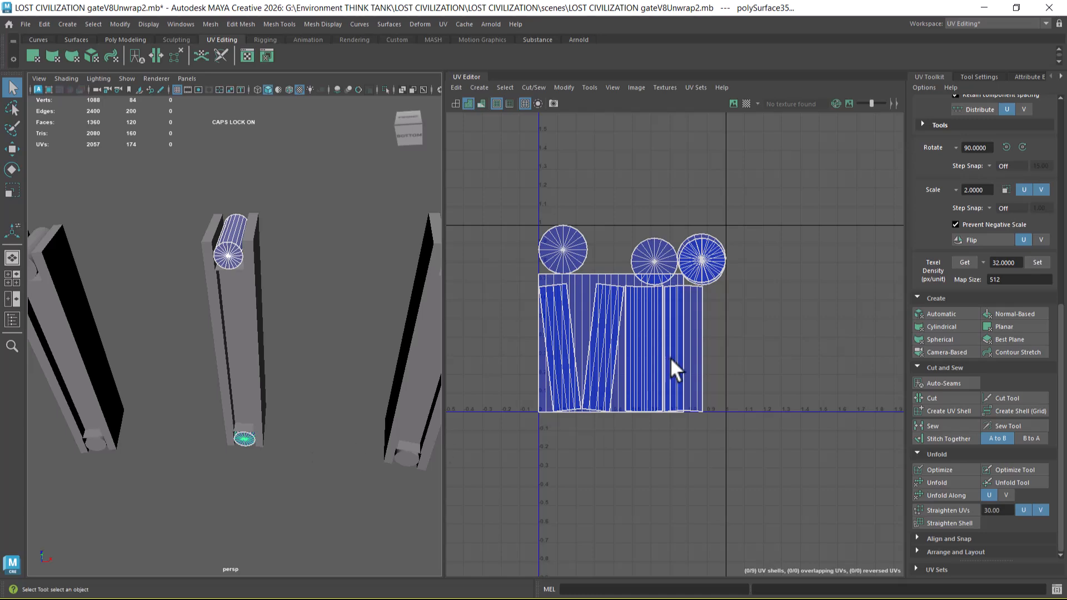
{"action": "left_click_drag", "start_coordinate": [298, 442], "coordinate": [136, 376], "text": "alt"}
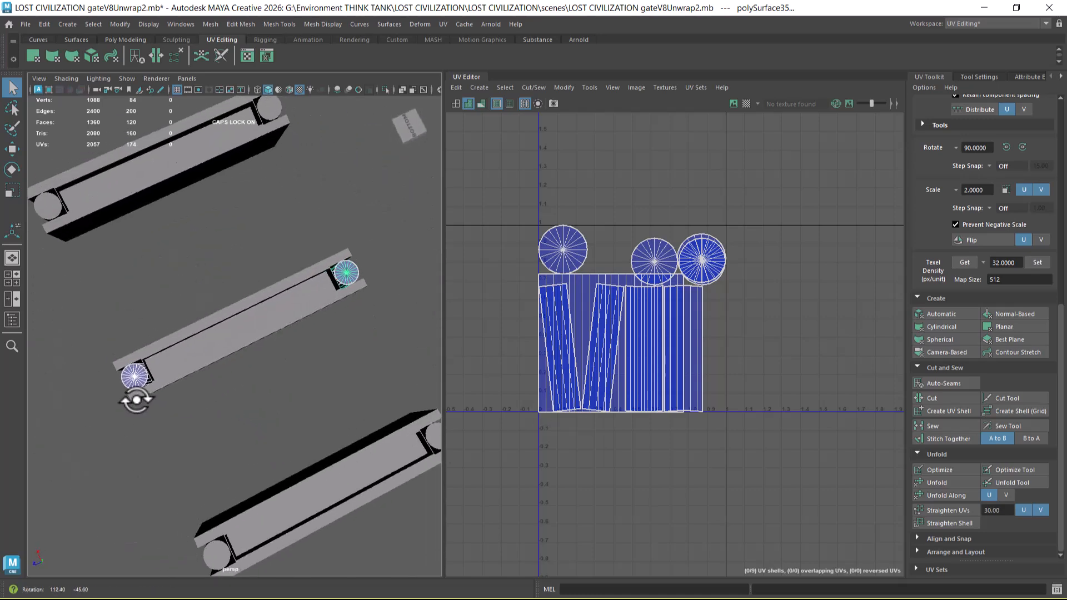
{"action": "left_click_drag", "start_coordinate": [303, 326], "coordinate": [288, 377], "text": "alt"}
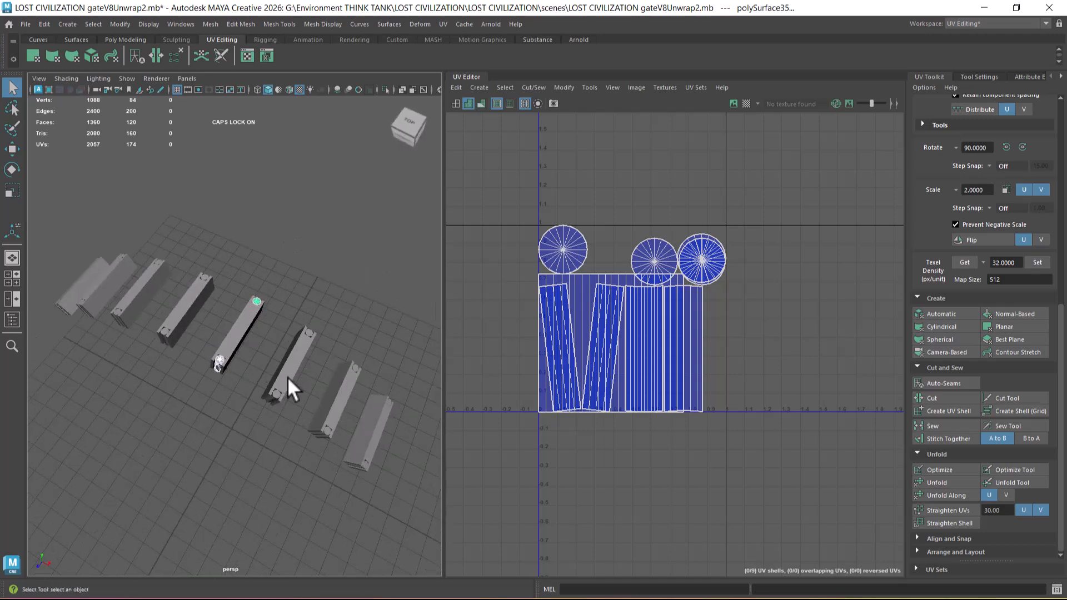
{"action": "left_click", "coordinate": [290, 362]}
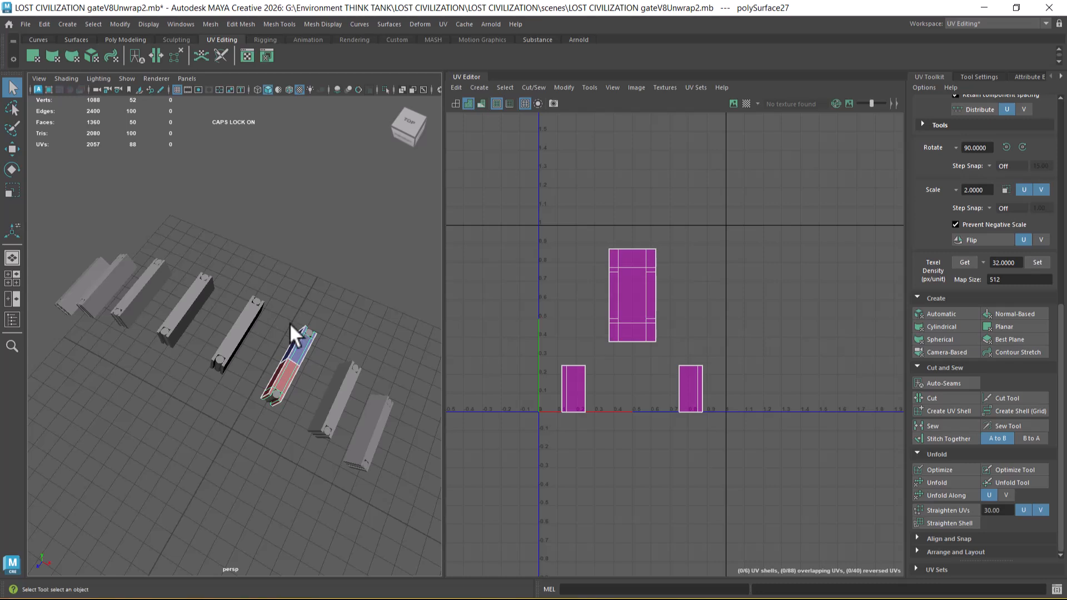
{"action": "scroll", "coordinate": [275, 369], "scroll_direction": "up", "scroll_amount": 4}
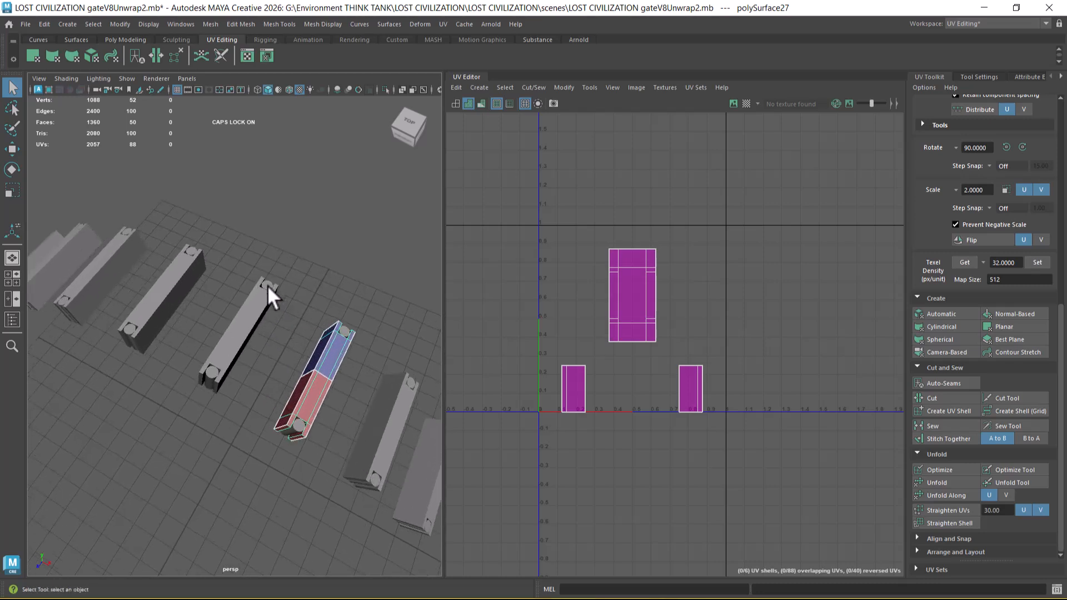
Step: Lay out the UV shells of the middle crossbeam and its near cylinder together inside the UV tile
{"action": "left_click", "coordinate": [212, 371]}
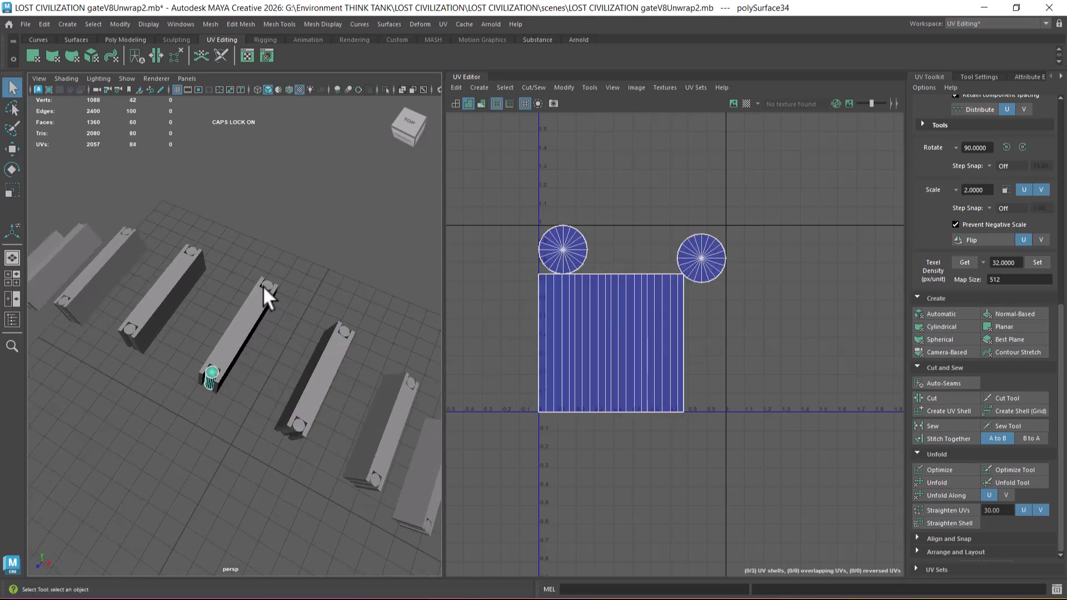
{"action": "left_click", "coordinate": [268, 288], "text": "shift"}
{"action": "left_click", "coordinate": [264, 348]}
{"action": "left_click", "coordinate": [230, 342]}
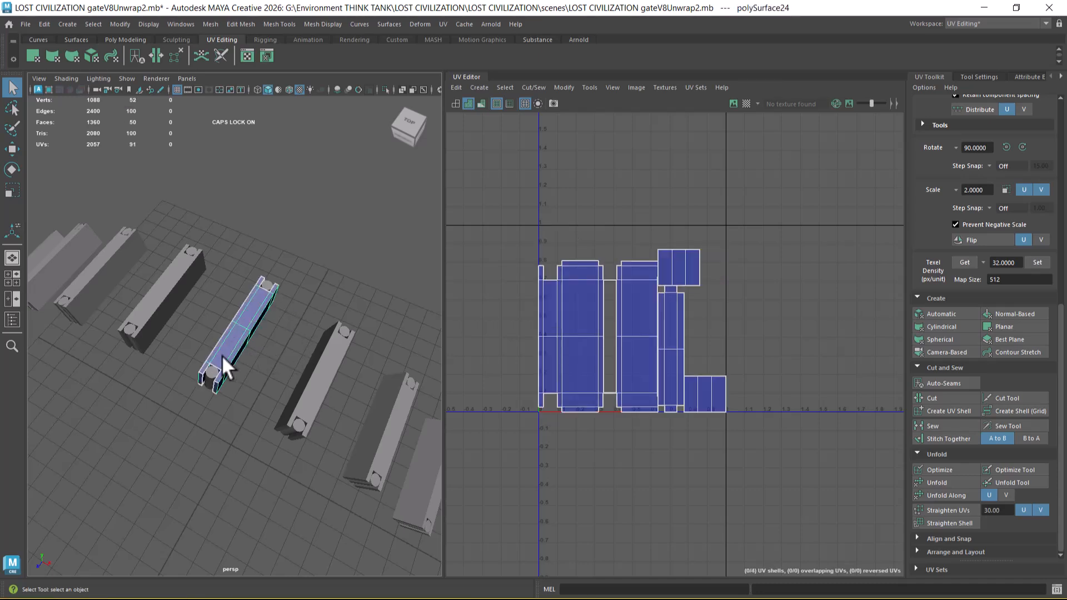
{"action": "left_click", "coordinate": [207, 373], "text": "shift"}
{"action": "right_click_drag", "start_coordinate": [572, 202], "coordinate": [600, 207]}
{"action": "left_click_drag", "start_coordinate": [698, 326], "coordinate": [485, 467]}
{"action": "right_click_drag", "start_coordinate": [736, 199], "coordinate": [550, 278], "text": "shift"}
{"action": "middle_click_drag", "start_coordinate": [631, 289], "coordinate": [615, 235], "text": "alt"}
{"action": "scroll", "coordinate": [617, 234], "scroll_direction": "up", "scroll_amount": 1}
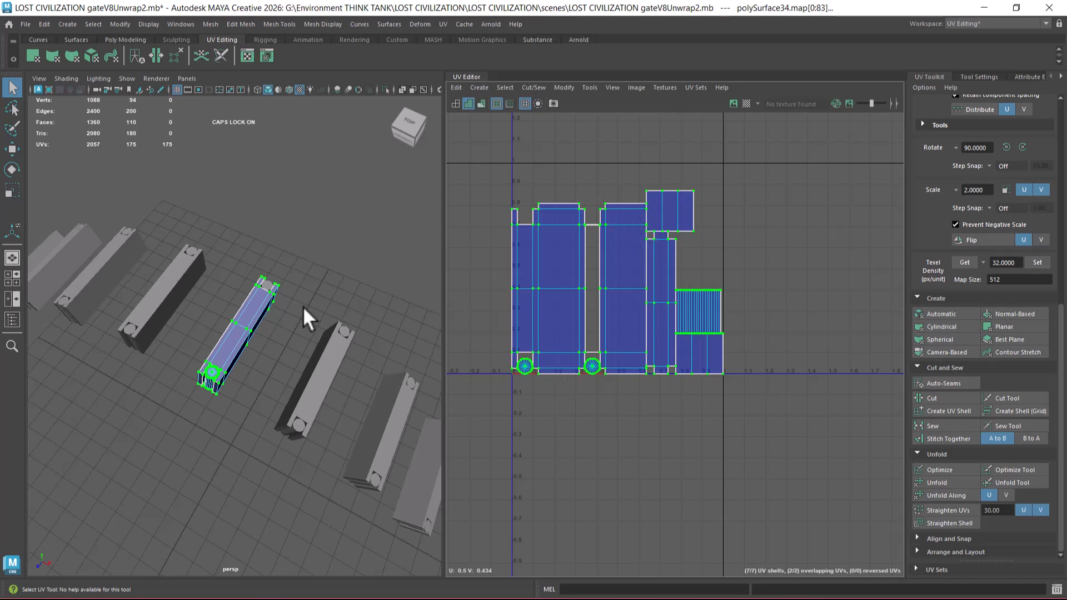
Step: Transfer the near cylinder's packed UVs to the cylinder at the crossbeam's far end with Transfer Attributes
{"action": "right_click_drag", "start_coordinate": [261, 303], "coordinate": [332, 241]}
{"action": "left_click", "coordinate": [332, 241]}
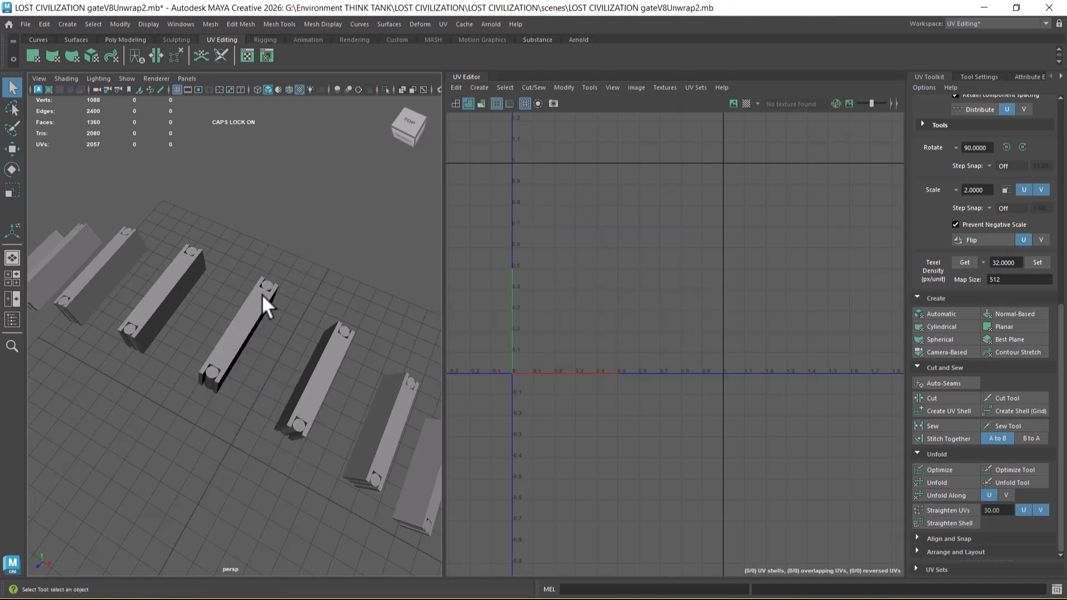
{"action": "left_click", "coordinate": [208, 371]}
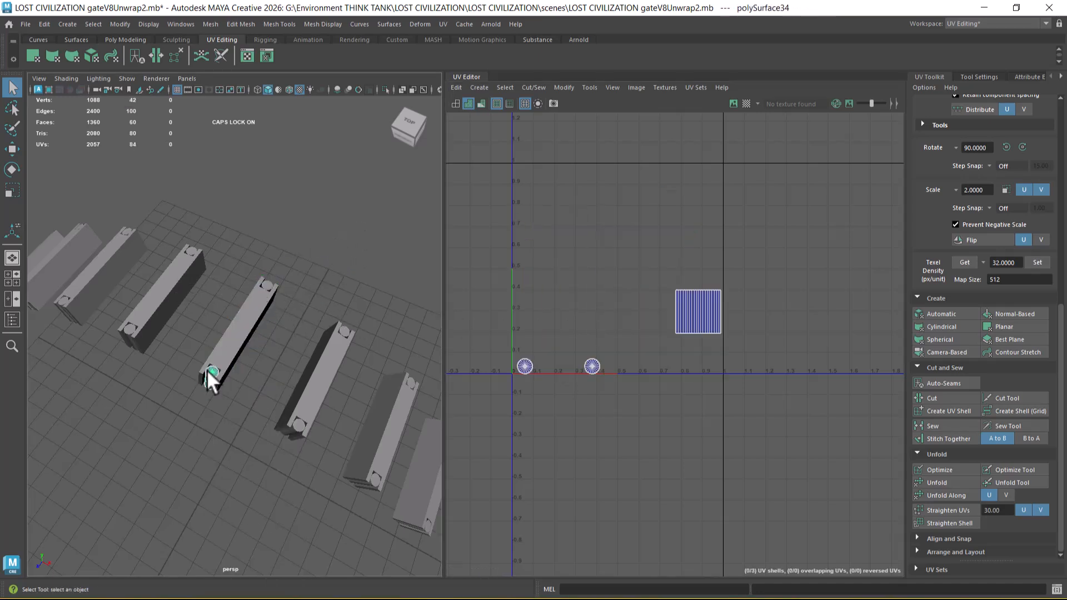
{"action": "left_click", "coordinate": [265, 283], "text": "shift"}
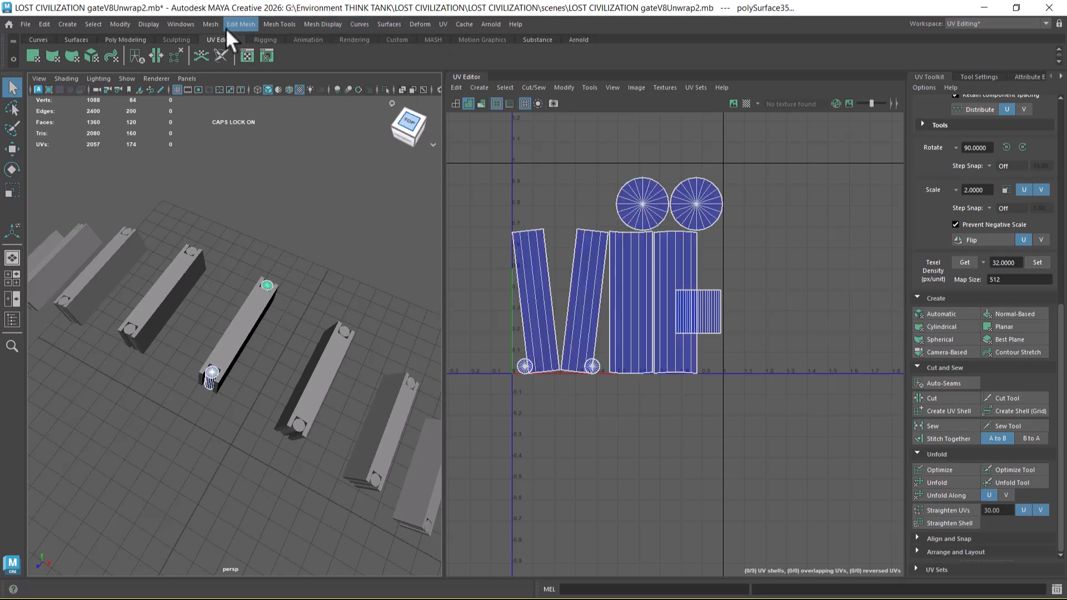
{"action": "left_click", "coordinate": [210, 24]}
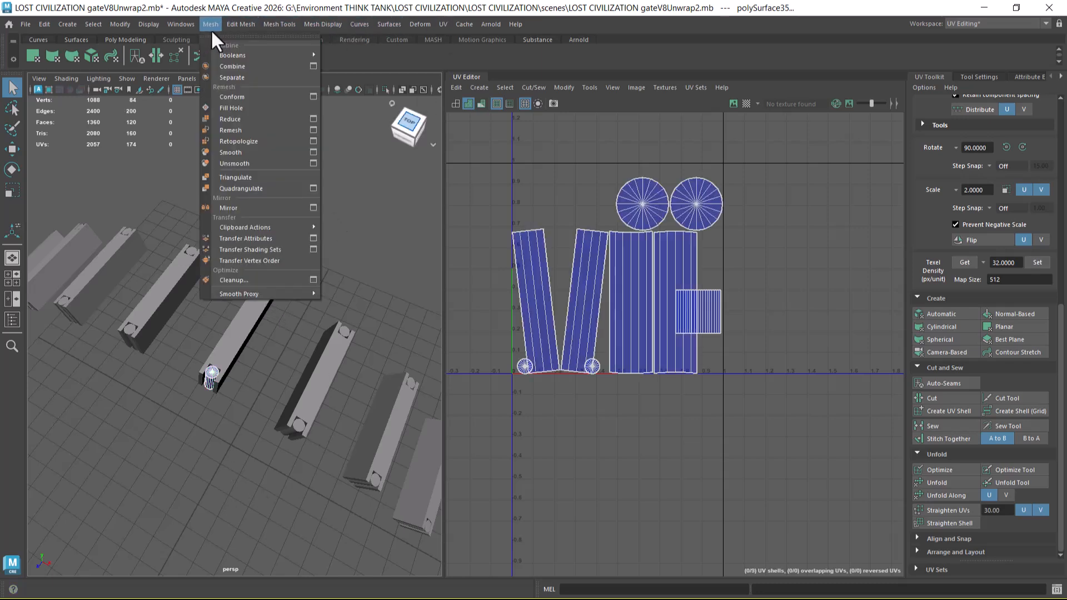
{"action": "left_click", "coordinate": [251, 237]}
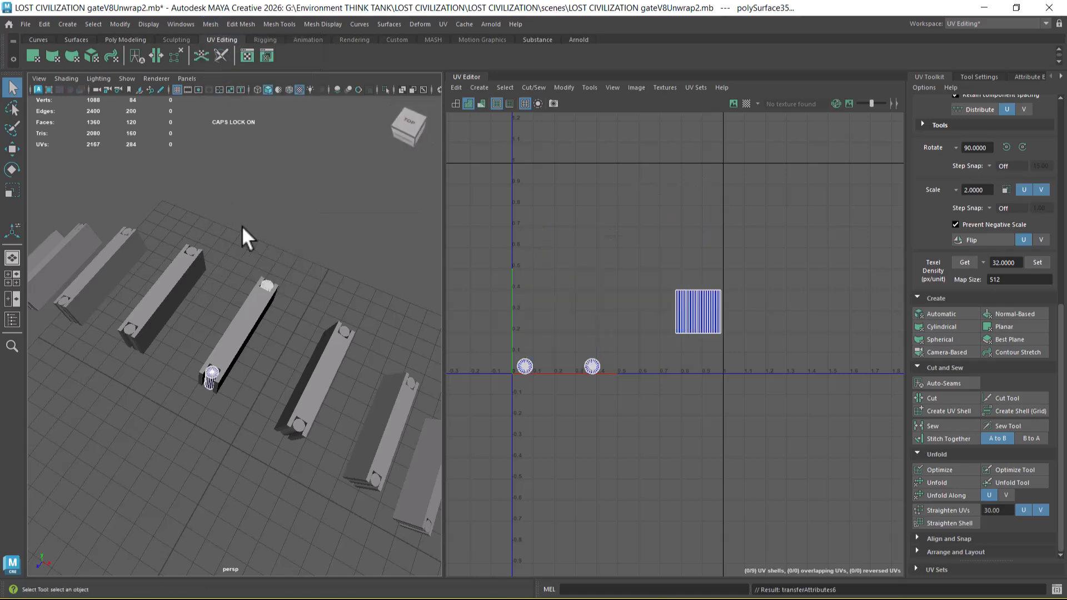
Step: Combine the middle crossbeam and its two end cylinders into one mesh
{"action": "right_click_drag", "start_coordinate": [238, 280], "coordinate": [339, 229]}
{"action": "left_click", "coordinate": [340, 228]}
{"action": "right_click_drag", "start_coordinate": [275, 321], "coordinate": [259, 266], "text": "alt"}
{"action": "left_click_drag", "start_coordinate": [259, 267], "coordinate": [274, 301], "text": "alt"}
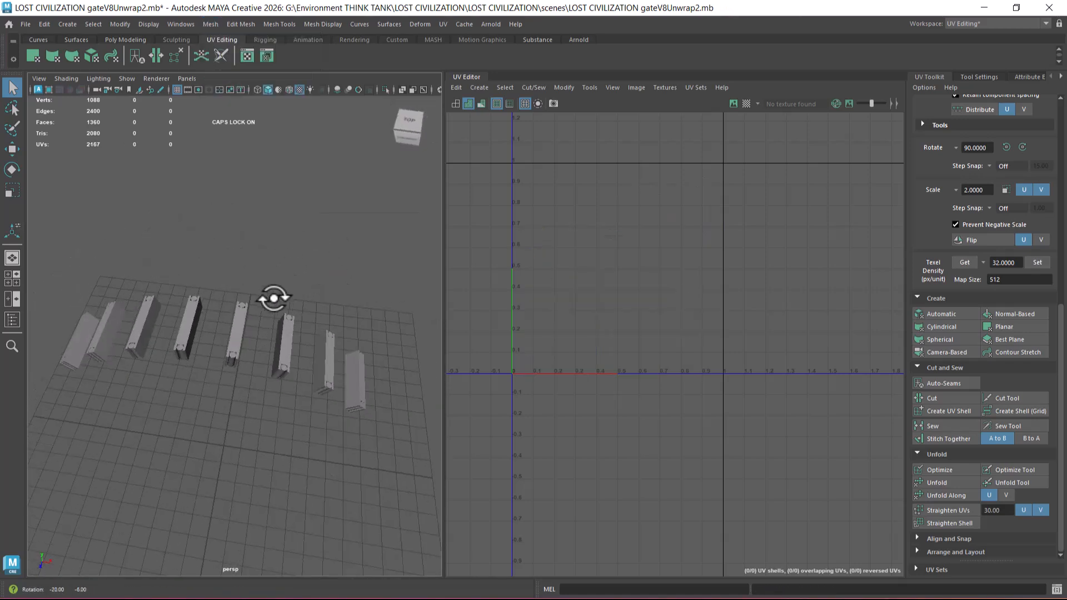
{"action": "left_click", "coordinate": [244, 343]}
{"action": "right_click", "coordinate": [283, 224], "text": "shift"}
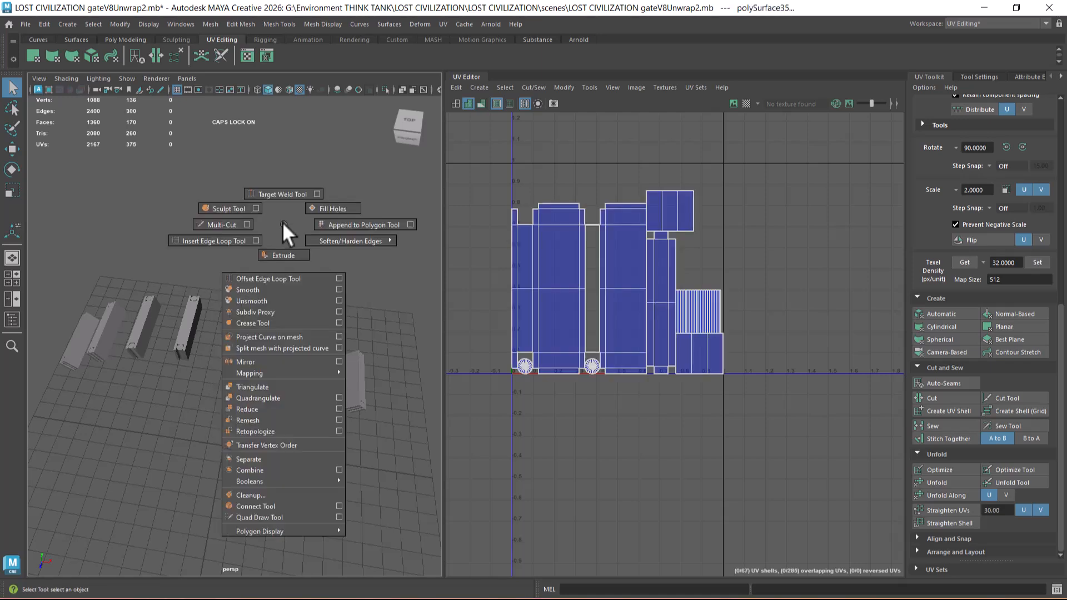
{"action": "left_click", "coordinate": [265, 469]}
Step: Try to sew the inner edges of the cylinder's body and cap UV shells in the combined mesh
{"action": "key", "text": "w"}
{"action": "right_click_drag", "start_coordinate": [623, 305], "coordinate": [756, 358], "text": "alt"}
{"action": "middle_click_drag", "start_coordinate": [755, 358], "coordinate": [688, 325], "text": "alt"}
{"action": "right_click_drag", "start_coordinate": [688, 325], "coordinate": [717, 378], "text": "alt"}
{"action": "right_click_drag", "start_coordinate": [221, 303], "coordinate": [446, 381], "text": "alt"}
{"action": "right_click_drag", "start_coordinate": [661, 278], "coordinate": [741, 252], "text": "alt"}
{"action": "middle_click_drag", "start_coordinate": [741, 252], "coordinate": [740, 309], "text": "alt"}
{"action": "right_click_drag", "start_coordinate": [706, 274], "coordinate": [711, 213]}
{"action": "left_click_drag", "start_coordinate": [590, 271], "coordinate": [737, 272]}
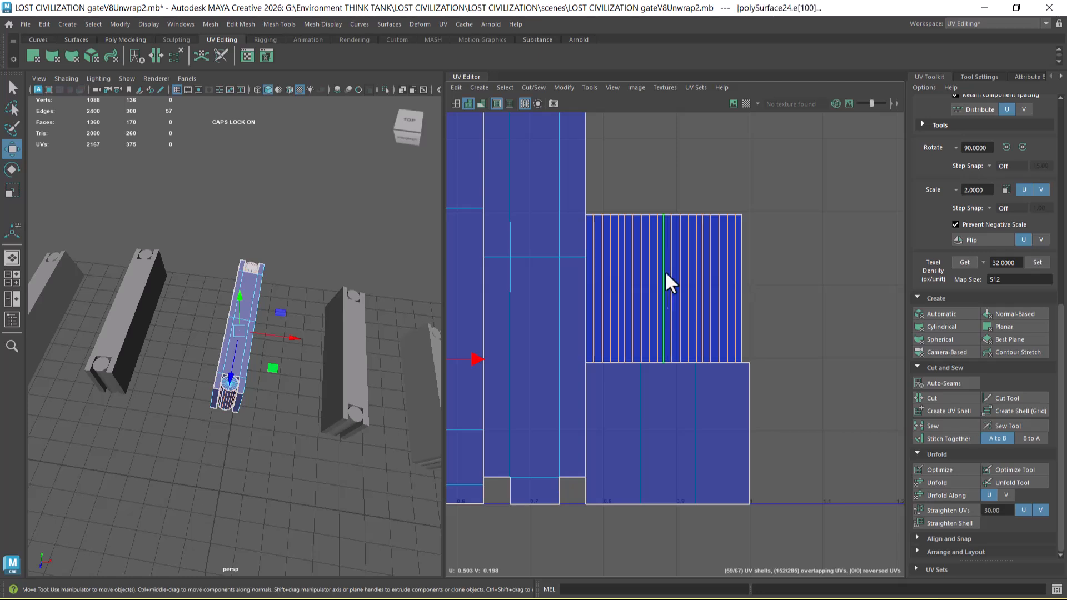
{"action": "key", "text": "shift+s"}
{"action": "left_click", "coordinate": [625, 182]}
{"action": "right_click_drag", "start_coordinate": [623, 380], "coordinate": [606, 316], "text": "alt"}
{"action": "middle_click_drag", "start_coordinate": [606, 315], "coordinate": [808, 219], "text": "alt"}
{"action": "middle_click_drag", "start_coordinate": [662, 314], "coordinate": [752, 295], "text": "alt"}
{"action": "key", "text": "ctrl+z"}
Step: Remove the inner edges of both round cap shells from the selection, keeping only the cylinder body shell's edges
{"action": "right_click_drag", "start_coordinate": [582, 308], "coordinate": [602, 387], "text": "alt"}
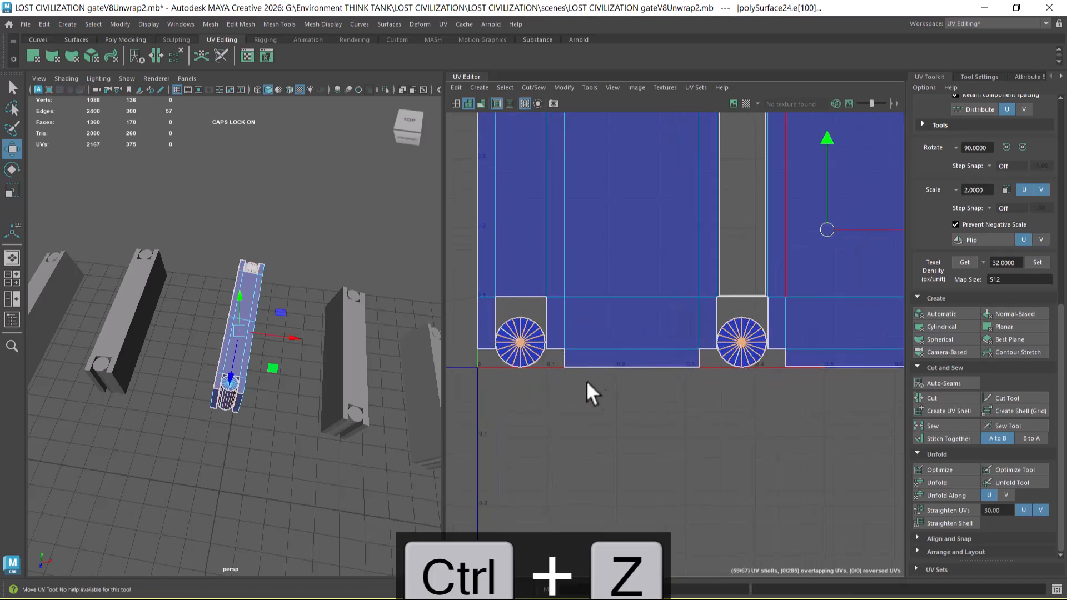
{"action": "left_click_drag", "start_coordinate": [532, 357], "coordinate": [533, 357], "text": "ctrl"}
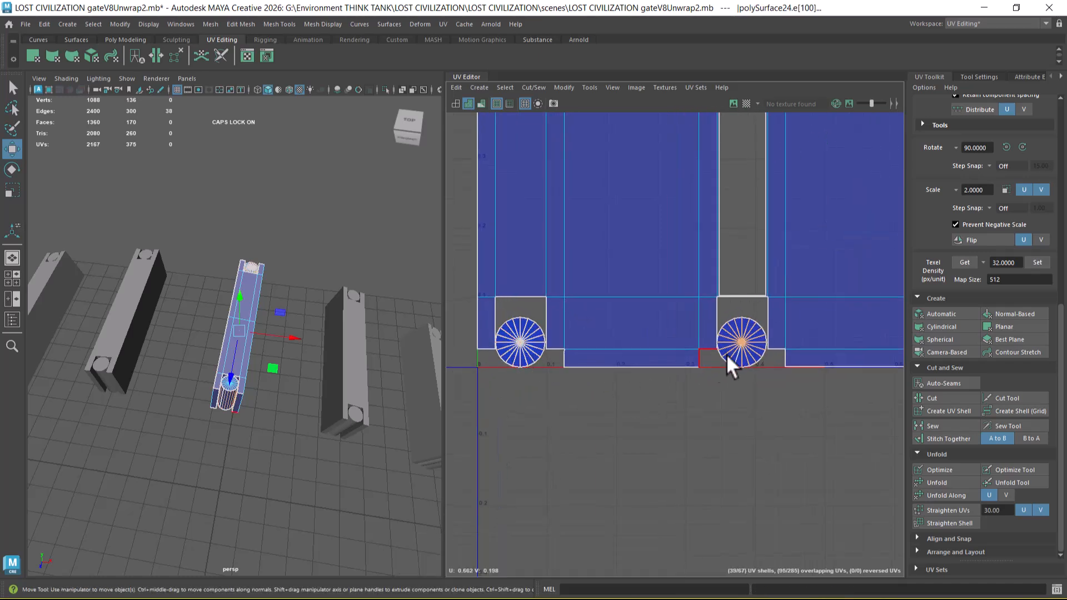
{"action": "left_click_drag", "start_coordinate": [732, 329], "coordinate": [755, 353], "text": "ctrl"}
{"action": "right_click_drag", "start_coordinate": [778, 343], "coordinate": [692, 234], "text": "alt"}
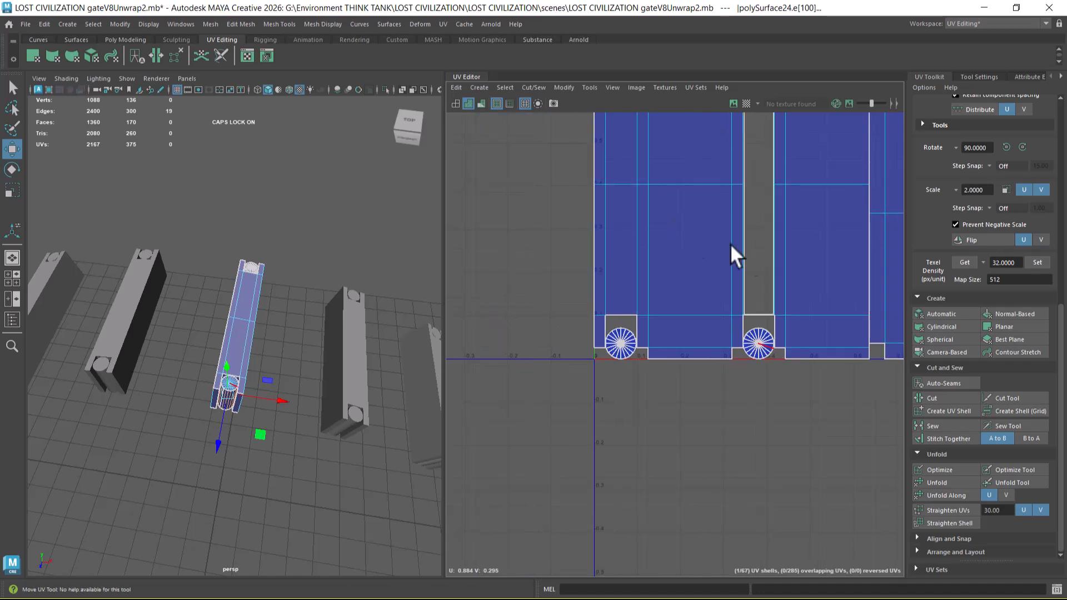
Step: Inspect the cylinder body shell and the surrounding packed shells in the UV tile, and clear the selection
{"action": "middle_click_drag", "start_coordinate": [806, 248], "coordinate": [567, 281], "text": "alt"}
{"action": "right_click_drag", "start_coordinate": [678, 343], "coordinate": [612, 250], "text": "alt"}
{"action": "right_click_drag", "start_coordinate": [721, 303], "coordinate": [769, 362], "text": "alt"}
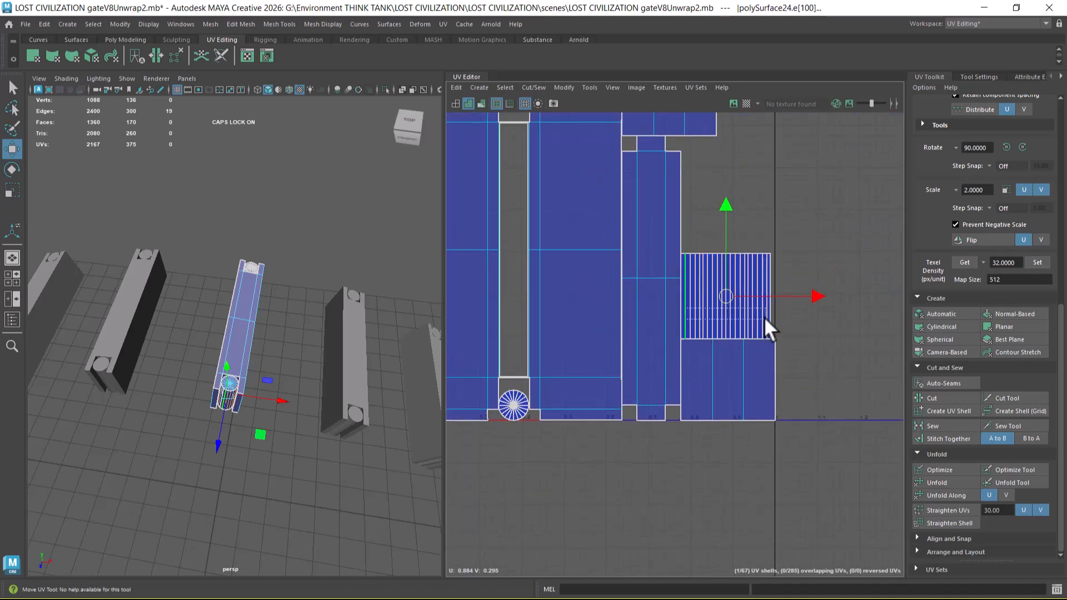
{"action": "left_click_drag", "start_coordinate": [767, 317], "coordinate": [767, 318]}
{"action": "middle_click_drag", "start_coordinate": [521, 397], "coordinate": [645, 347], "text": "alt"}
{"action": "left_click_drag", "start_coordinate": [667, 328], "coordinate": [439, 437], "text": "ctrl"}
{"action": "middle_click_drag", "start_coordinate": [798, 298], "coordinate": [555, 299], "text": "alt"}
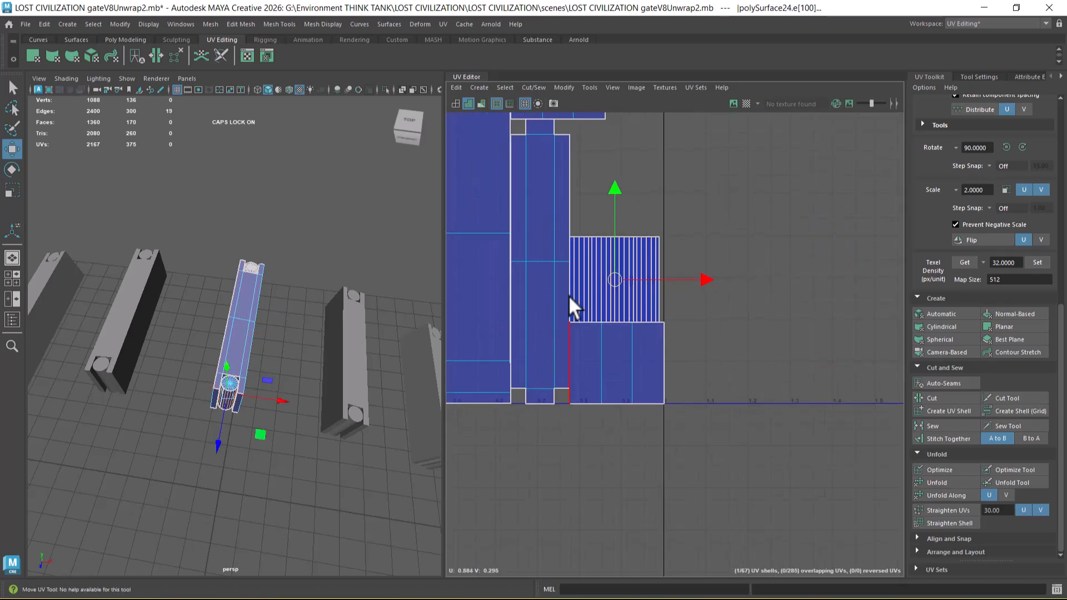
{"action": "right_click_drag", "start_coordinate": [555, 299], "coordinate": [689, 322], "text": "alt"}
{"action": "right_click_drag", "start_coordinate": [223, 282], "coordinate": [378, 196]}
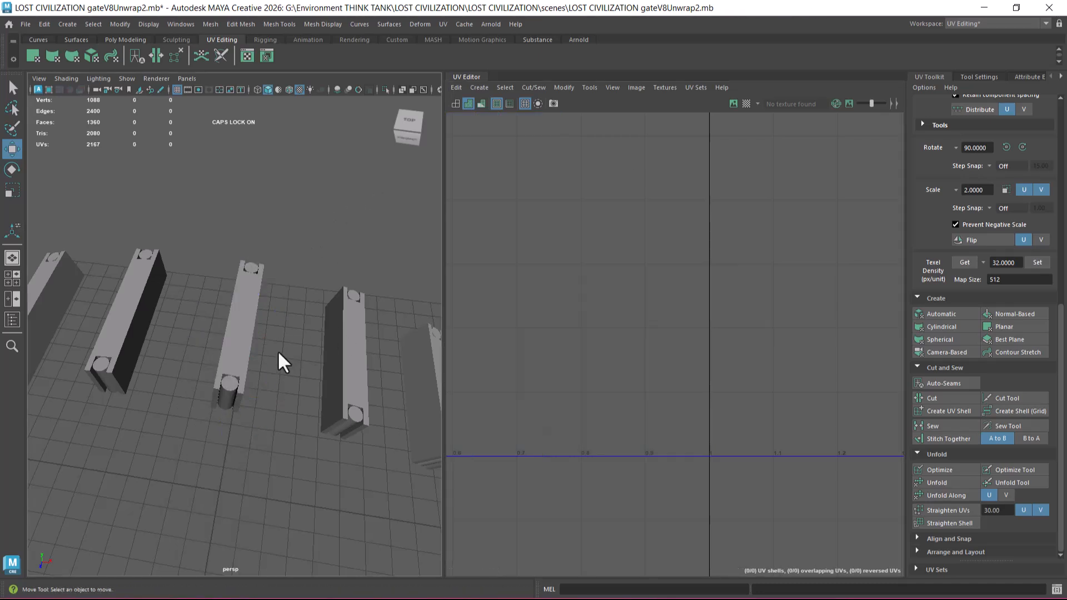
Step: Select the combined middle crossbeam and examine it from the left, right and front orthographic views
{"action": "left_click", "coordinate": [226, 389]}
{"action": "scroll", "coordinate": [600, 222], "scroll_direction": "down", "scroll_amount": 3}
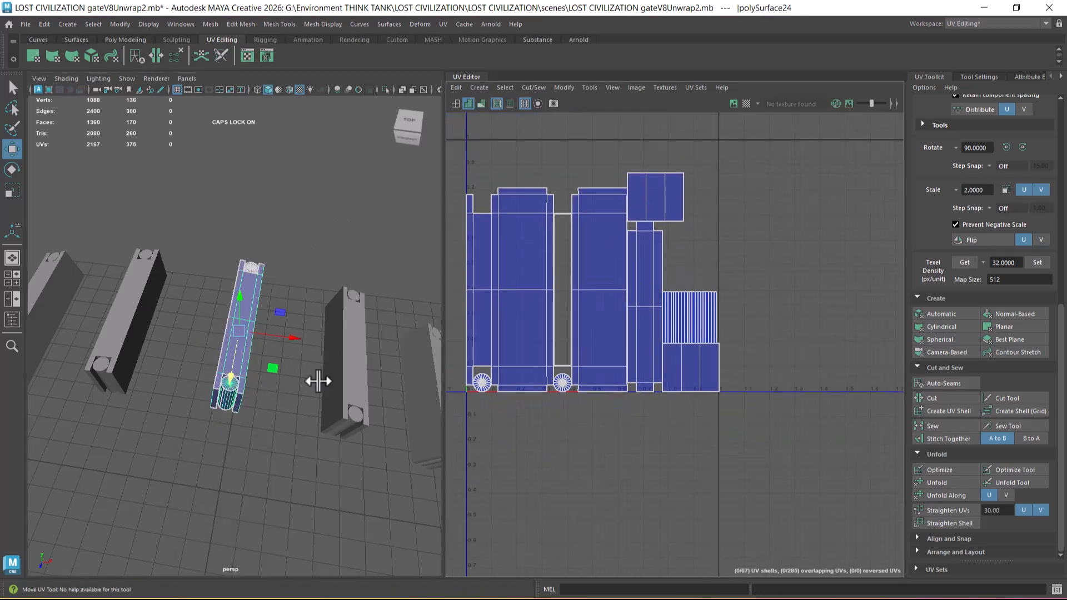
{"action": "key", "text": "space"}
{"action": "left_click_drag", "start_coordinate": [307, 374], "coordinate": [177, 367]}
{"action": "right_click_drag", "start_coordinate": [448, 369], "coordinate": [269, 248], "text": "alt"}
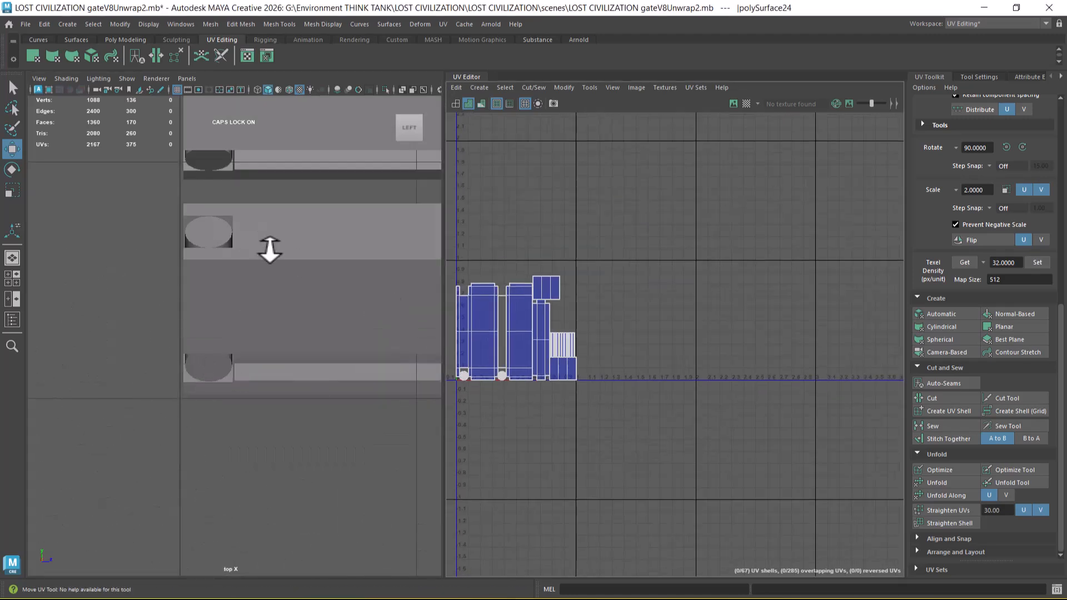
{"action": "right_click_drag", "start_coordinate": [294, 316], "coordinate": [131, 210], "text": "alt"}
{"action": "middle_click_drag", "start_coordinate": [131, 210], "coordinate": [111, 228], "text": "alt"}
{"action": "right_click_drag", "start_coordinate": [111, 228], "coordinate": [311, 439], "text": "alt"}
{"action": "key", "text": "space"}
{"action": "left_click_drag", "start_coordinate": [315, 323], "coordinate": [228, 319]}
{"action": "key", "text": "space"}
{"action": "left_click_drag", "start_coordinate": [317, 316], "coordinate": [355, 292]}
{"action": "key", "text": "space"}
{"action": "key", "text": "space"}
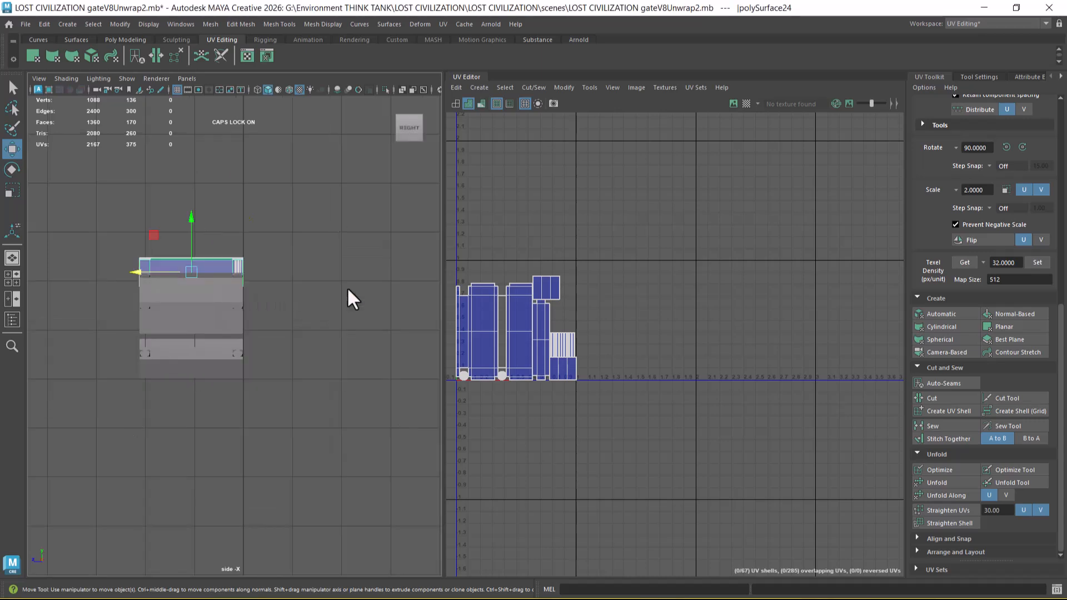
{"action": "key", "text": "space"}
{"action": "key", "text": "space"}
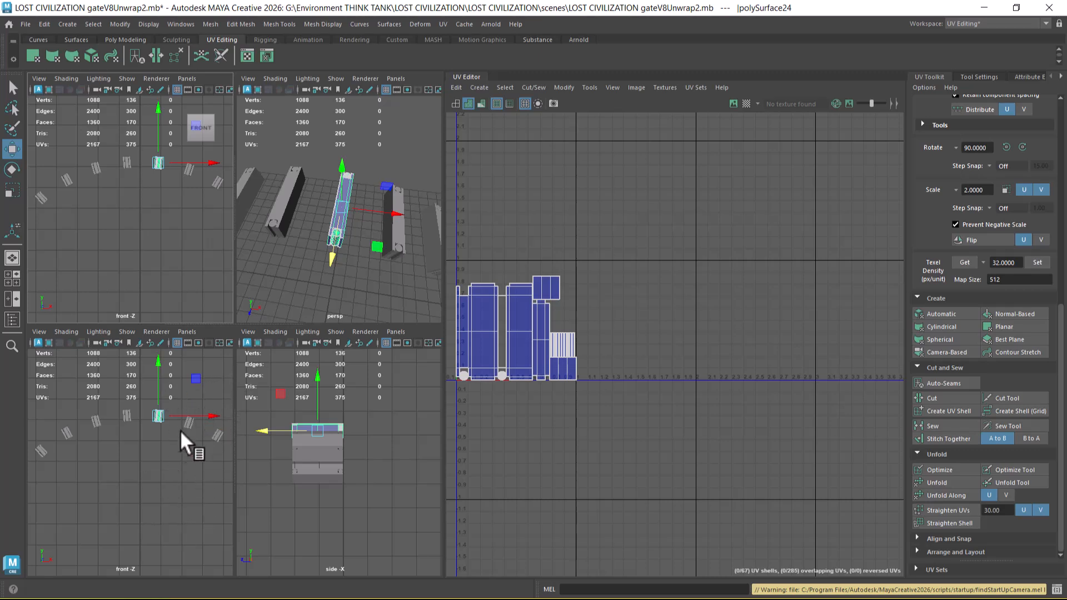
Step: Switch the front orthographic view to Top and enlarge it around the middle crossbeam
{"action": "scroll", "coordinate": [167, 205], "scroll_direction": "up", "scroll_amount": 1}
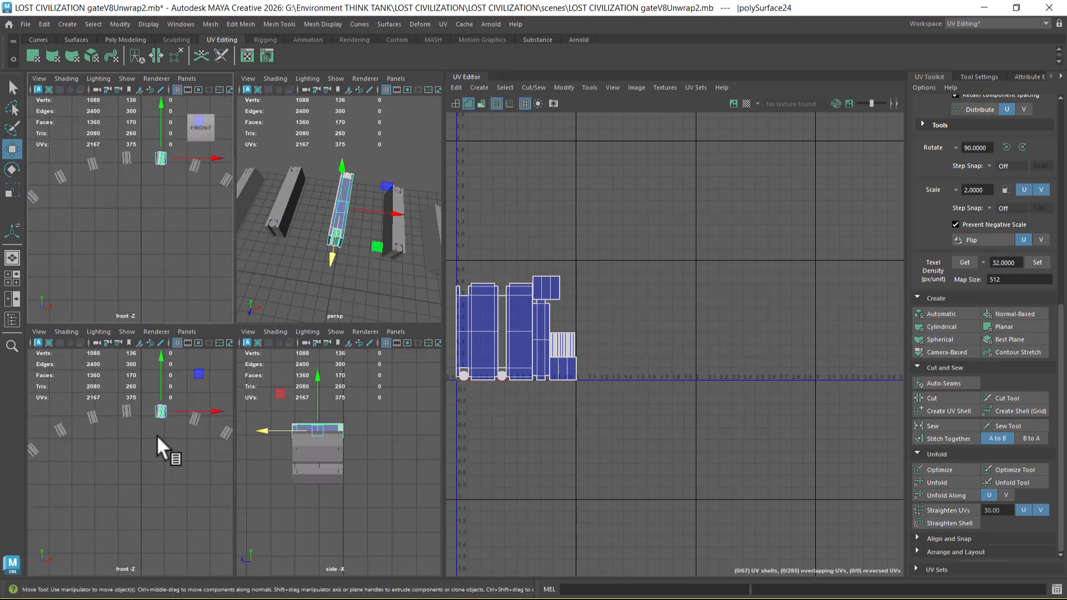
{"action": "key", "text": "space"}
{"action": "left_click_drag", "start_coordinate": [176, 502], "coordinate": [128, 500]}
{"action": "scroll", "coordinate": [154, 476], "scroll_direction": "up", "scroll_amount": 3}
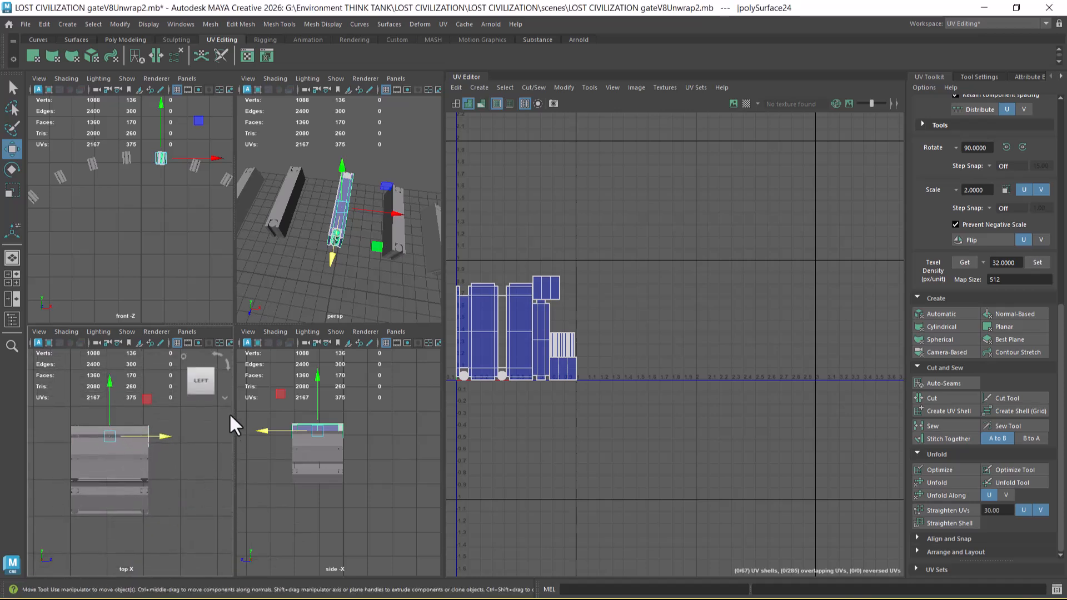
{"action": "left_click", "coordinate": [184, 357]}
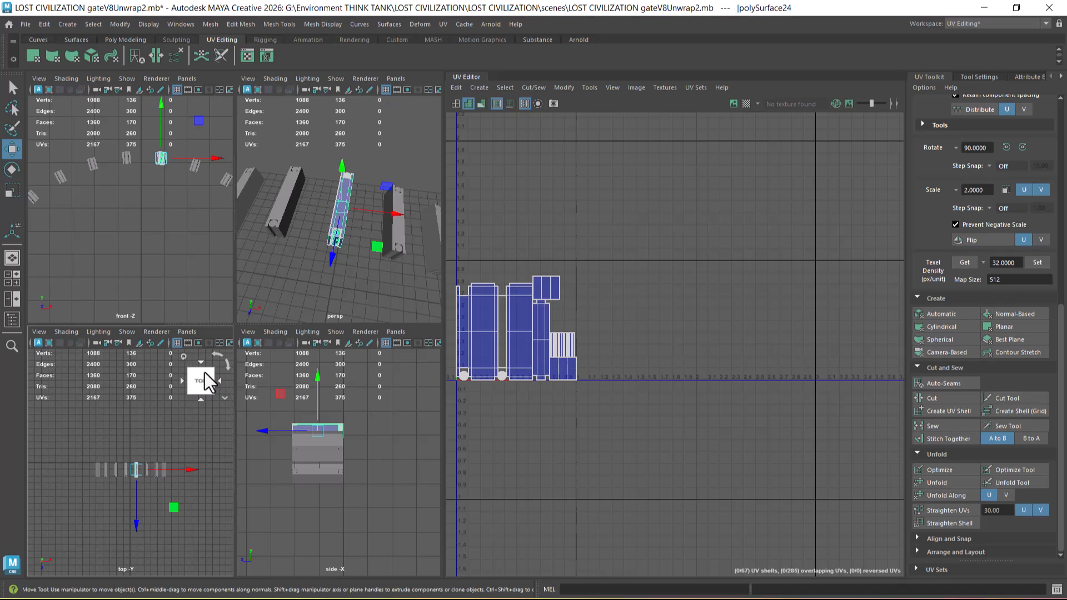
{"action": "right_click_drag", "start_coordinate": [206, 412], "coordinate": [199, 555], "text": "alt"}
{"action": "key", "text": "space"}
{"action": "middle_click_drag", "start_coordinate": [279, 436], "coordinate": [177, 432], "text": "alt"}
{"action": "right_click_drag", "start_coordinate": [177, 431], "coordinate": [241, 466], "text": "alt"}
Step: Separate the combined middle crossbeam mesh into its parts and select the cylinder at its front end
{"action": "middle_click_drag", "start_coordinate": [205, 439], "coordinate": [254, 391], "text": "alt"}
{"action": "right_click_drag", "start_coordinate": [254, 391], "coordinate": [271, 442], "text": "alt"}
{"action": "left_click", "coordinate": [271, 441]}
{"action": "left_click", "coordinate": [194, 431]}
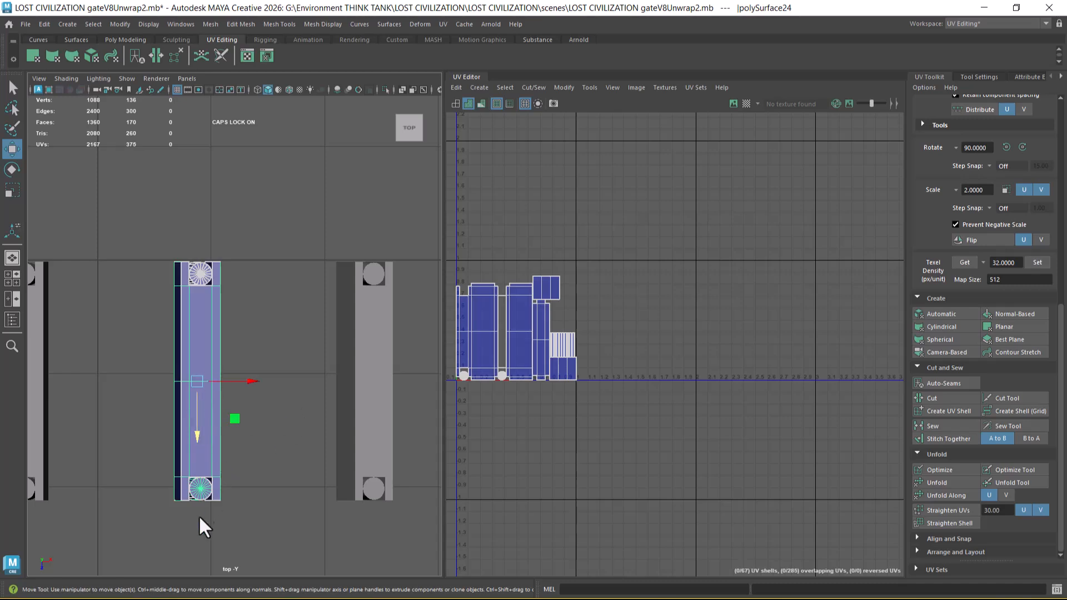
{"action": "left_click", "coordinate": [255, 476]}
{"action": "left_click", "coordinate": [205, 428]}
{"action": "right_click_drag", "start_coordinate": [280, 277], "coordinate": [256, 511], "text": "shift"}
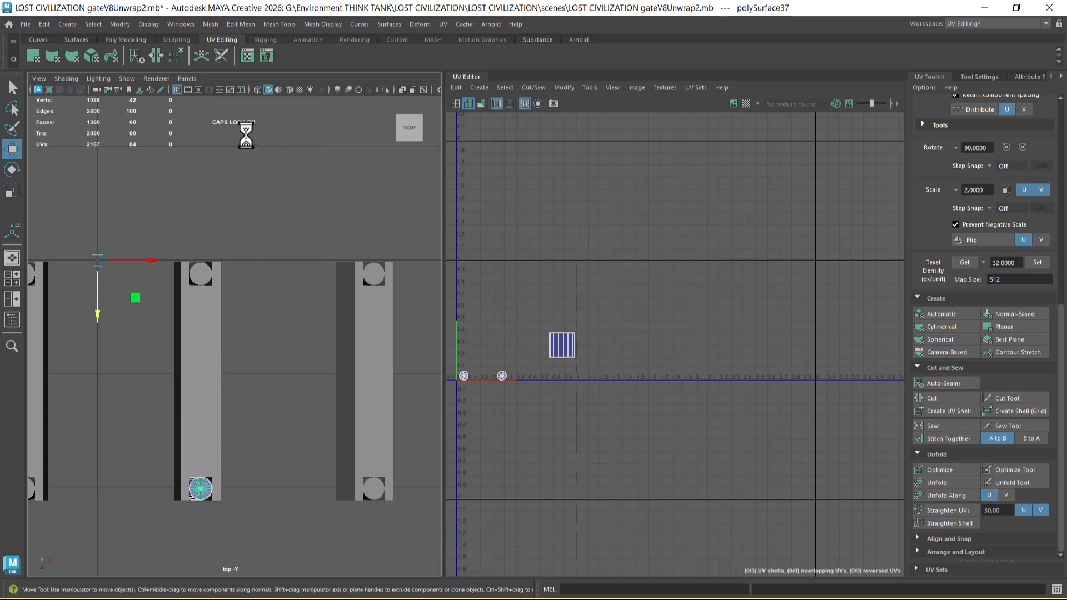
Step: Display wireframe on shaded and snap the front cylinder's pivot to the midpoint of the crossbeam's length
{"action": "left_click", "coordinate": [288, 89]}
{"action": "scroll", "coordinate": [261, 311], "scroll_direction": "up", "scroll_amount": 2}
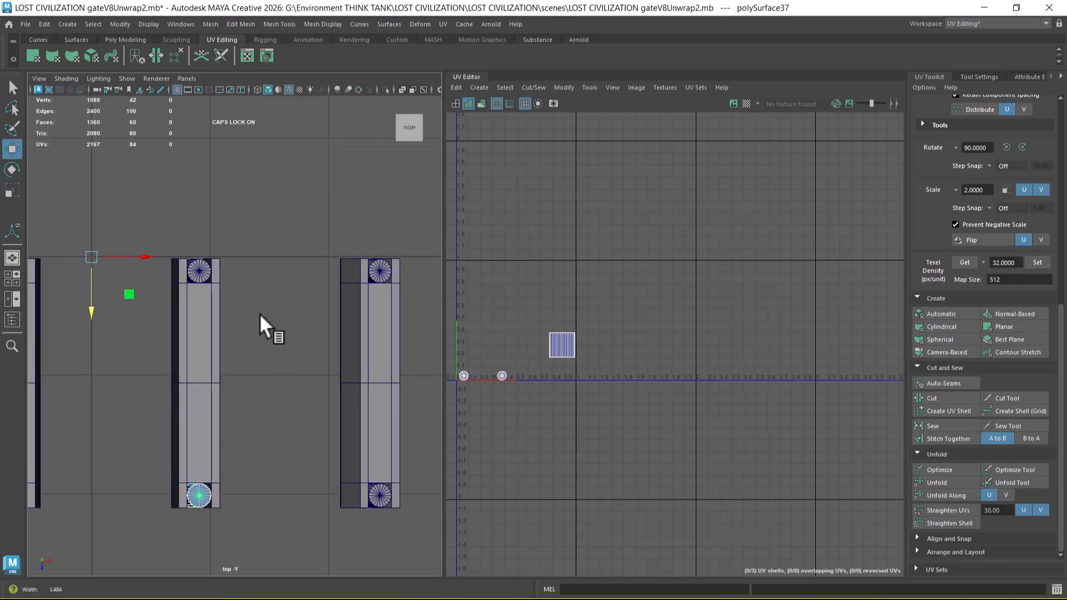
{"action": "key", "text": "d"}
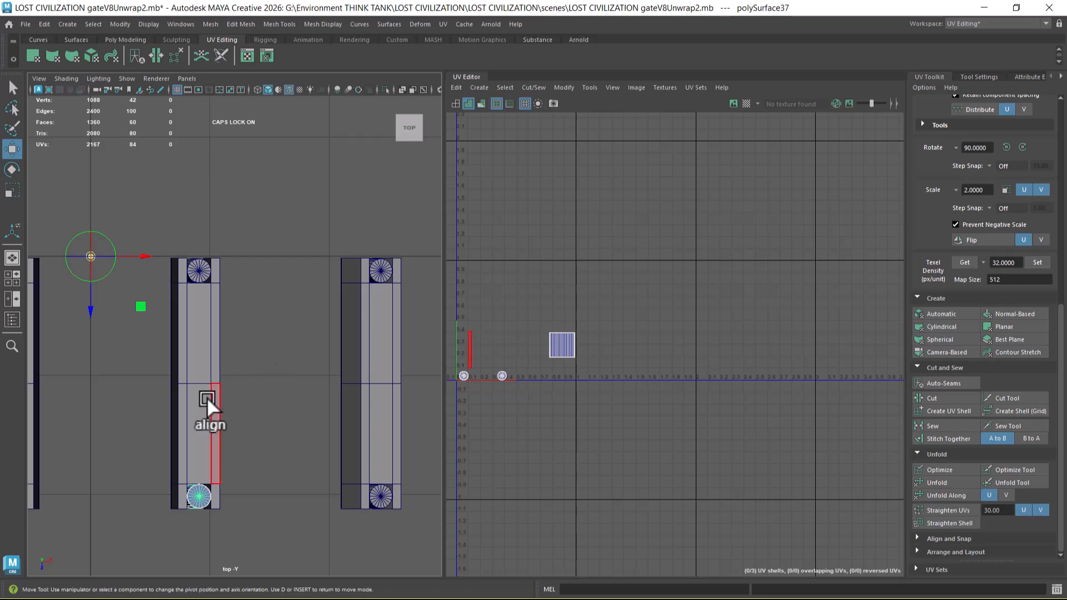
{"action": "left_click", "coordinate": [189, 383]}
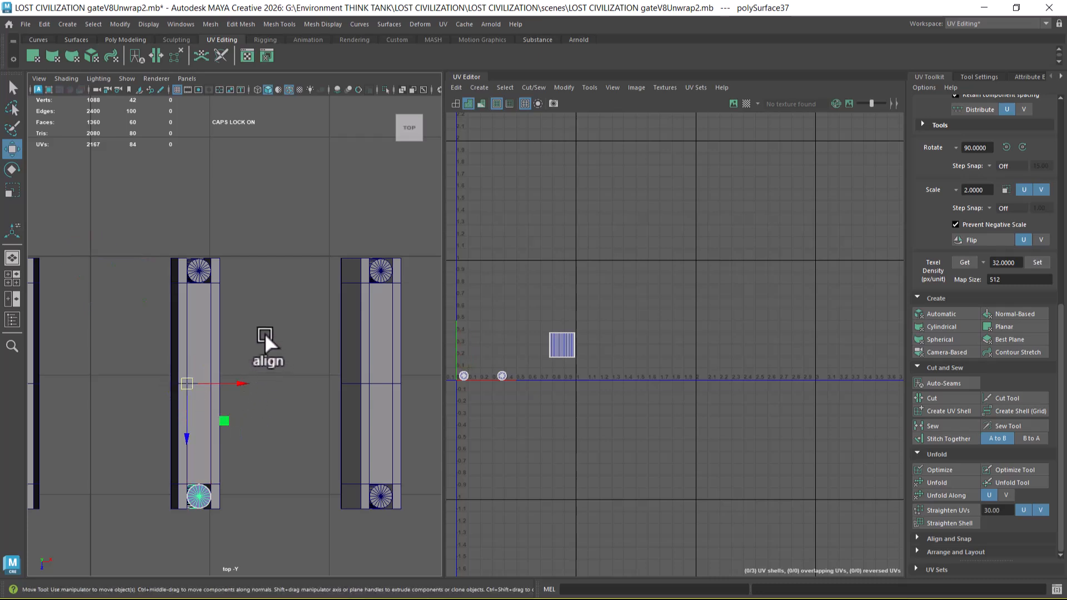
Step: Show the front cylinder's channel values in a floating window placed over the UV Editor
{"action": "key", "text": "space"}
{"action": "left_click_drag", "start_coordinate": [394, 248], "coordinate": [562, 235]}
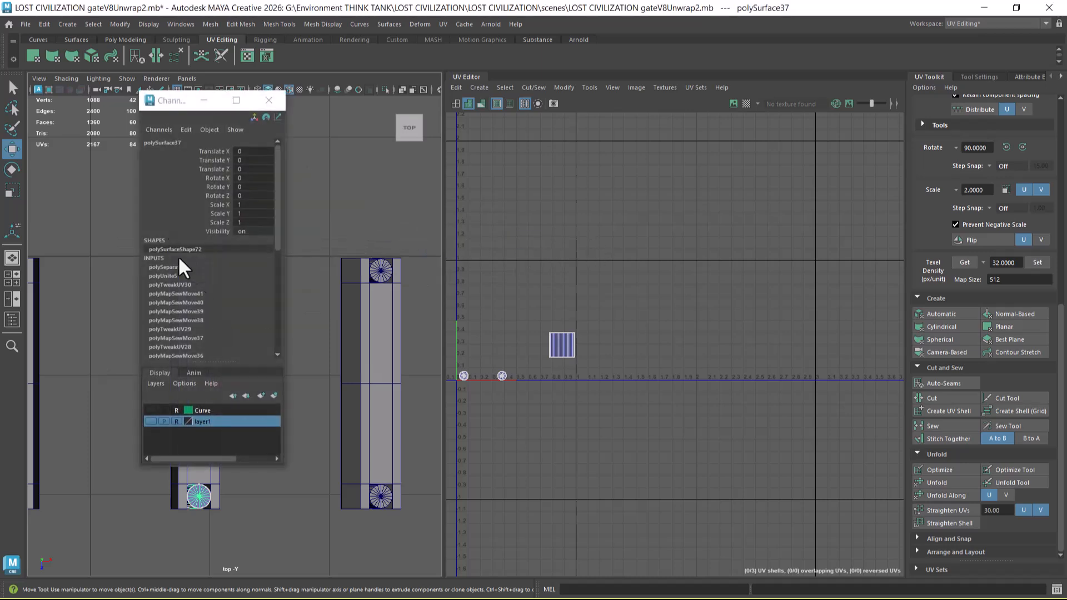
{"action": "left_click", "coordinate": [193, 101]}
{"action": "left_click_drag", "start_coordinate": [201, 115], "coordinate": [539, 169]}
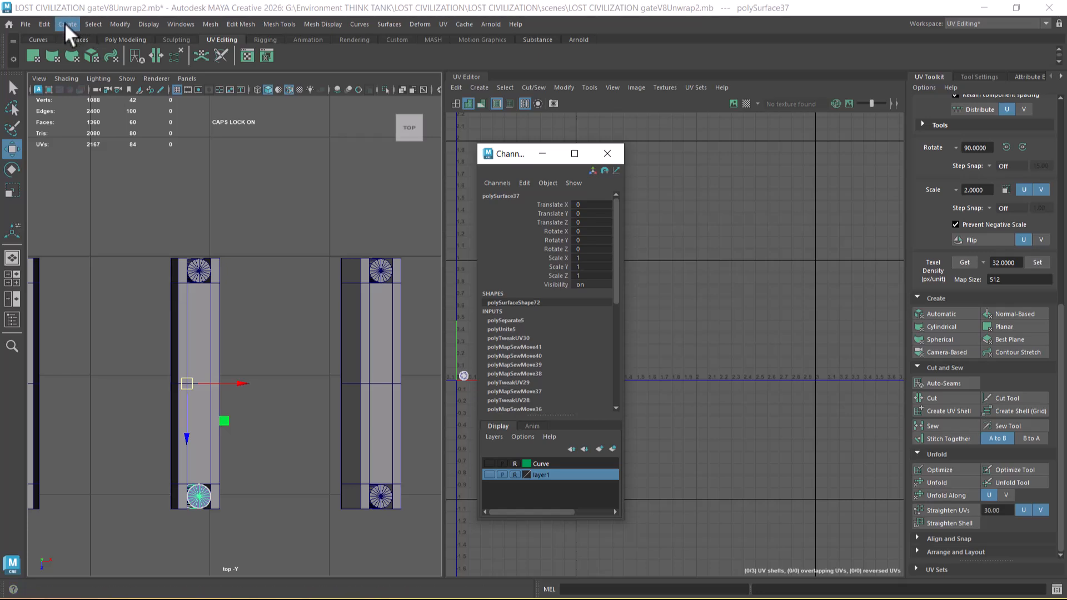
Step: Mirror the front cylinder to the crossbeam's far end with Duplicate Special, using reset settings and a Z scale of -1
{"action": "left_click", "coordinate": [44, 24]}
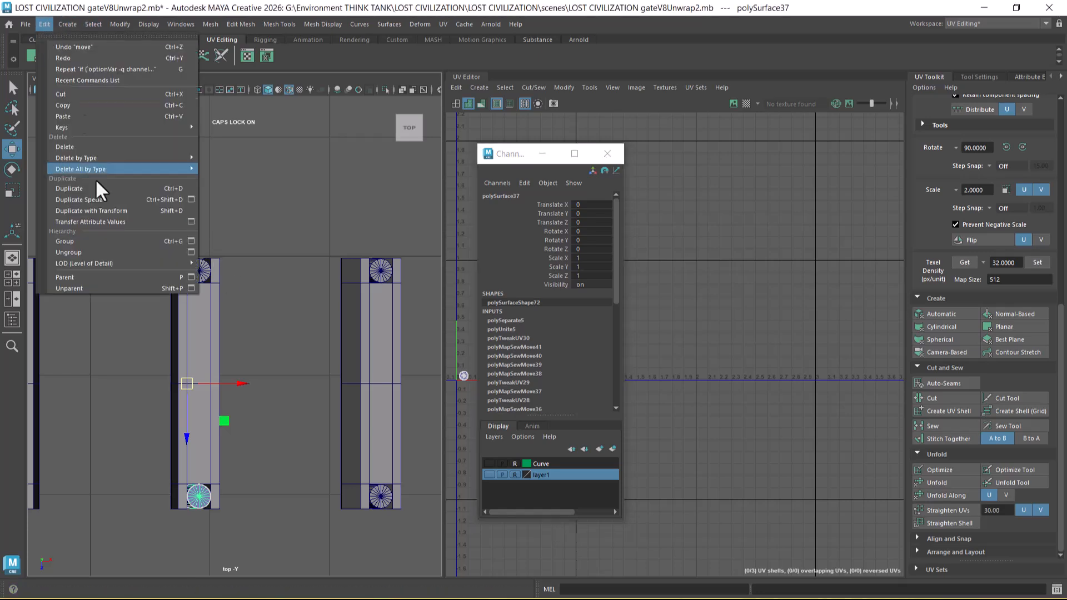
{"action": "left_click", "coordinate": [191, 200]}
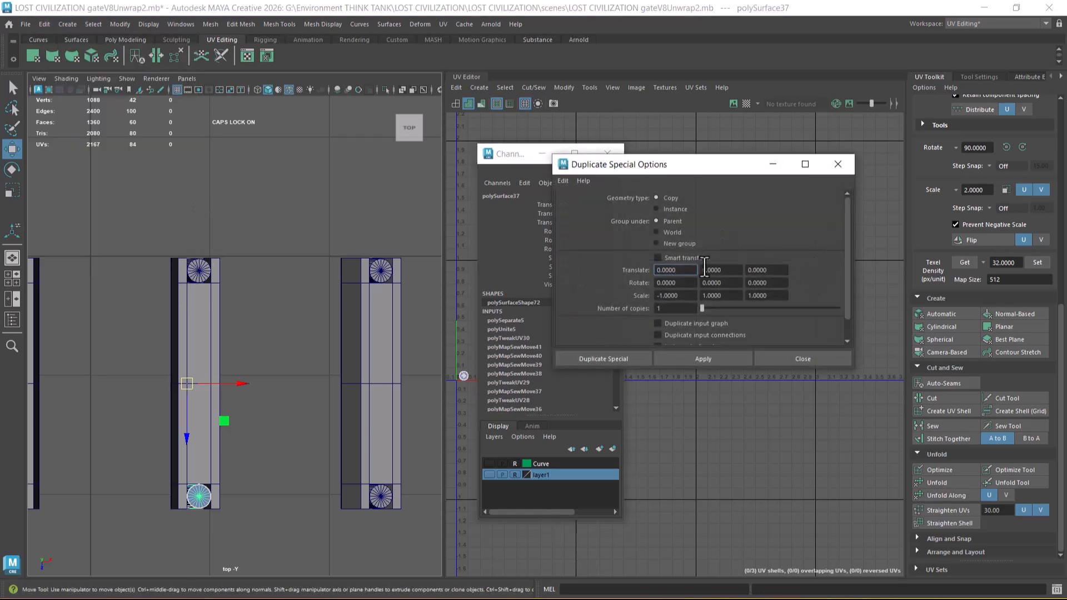
{"action": "left_click", "coordinate": [563, 180]}
{"action": "left_click", "coordinate": [575, 202]}
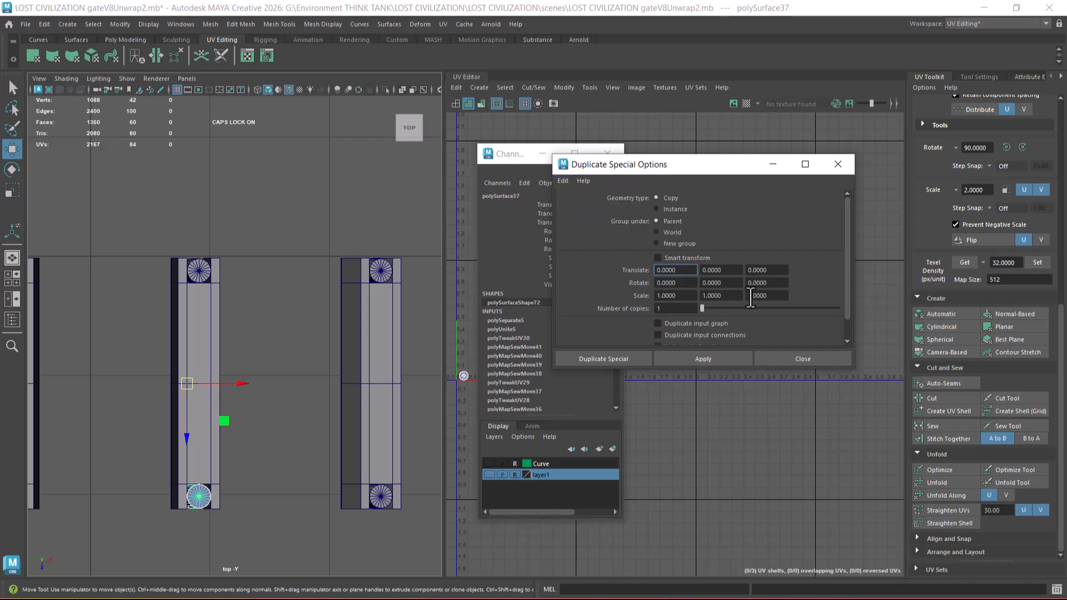
{"action": "left_click", "coordinate": [751, 295]}
{"action": "type", "text": "-"}
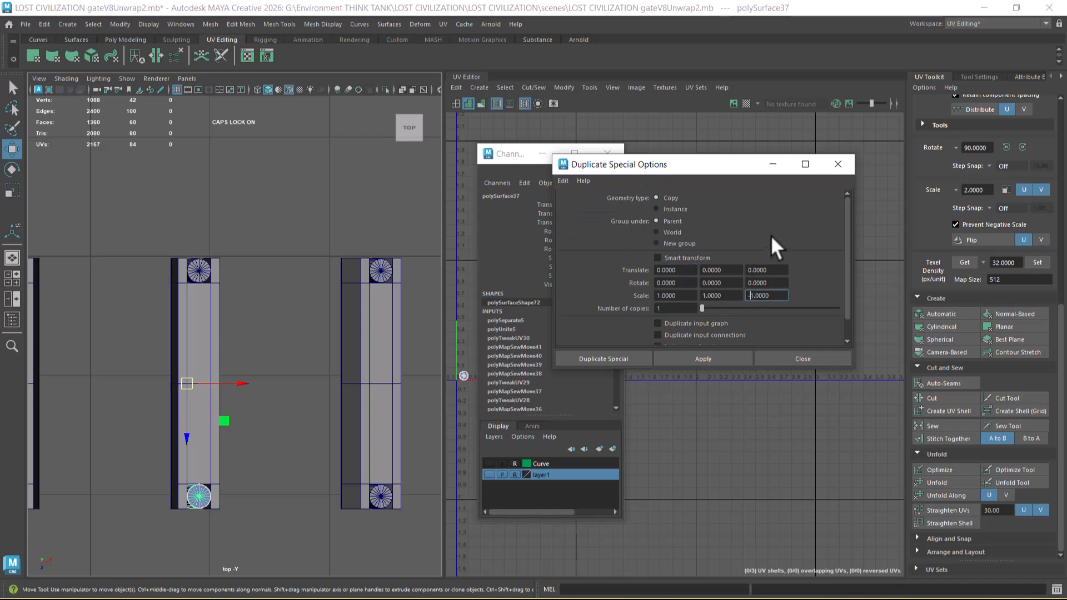
{"action": "left_click", "coordinate": [711, 360]}
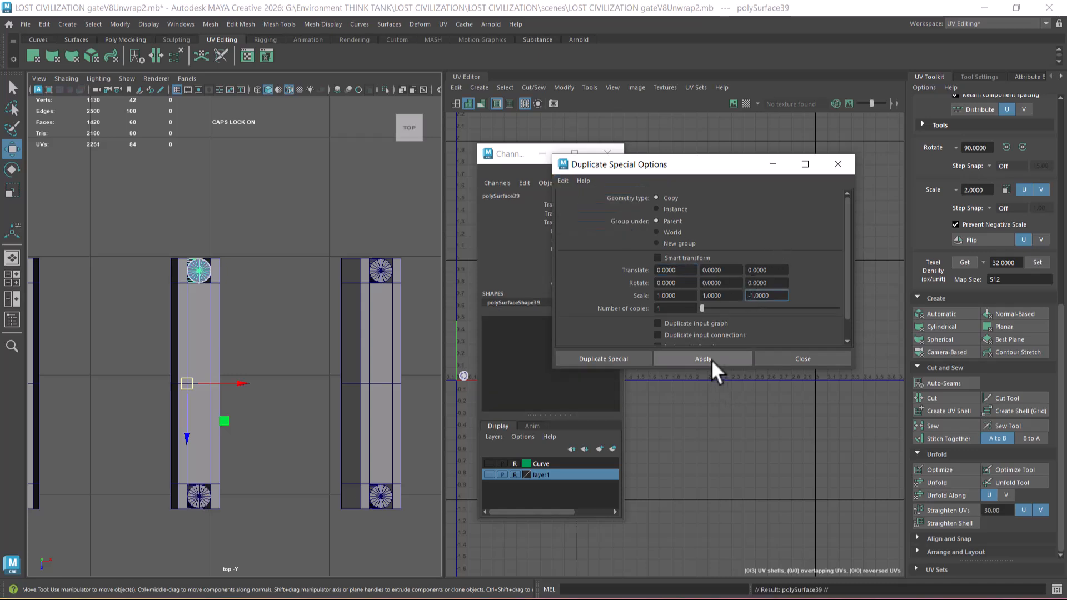
{"action": "left_click", "coordinate": [802, 359]}
{"action": "left_click", "coordinate": [607, 154]}
Step: Delete the original cylinder at the crossbeam's far end, keeping only the mirrored copy there
{"action": "scroll", "coordinate": [389, 361], "scroll_direction": "up", "scroll_amount": 4}
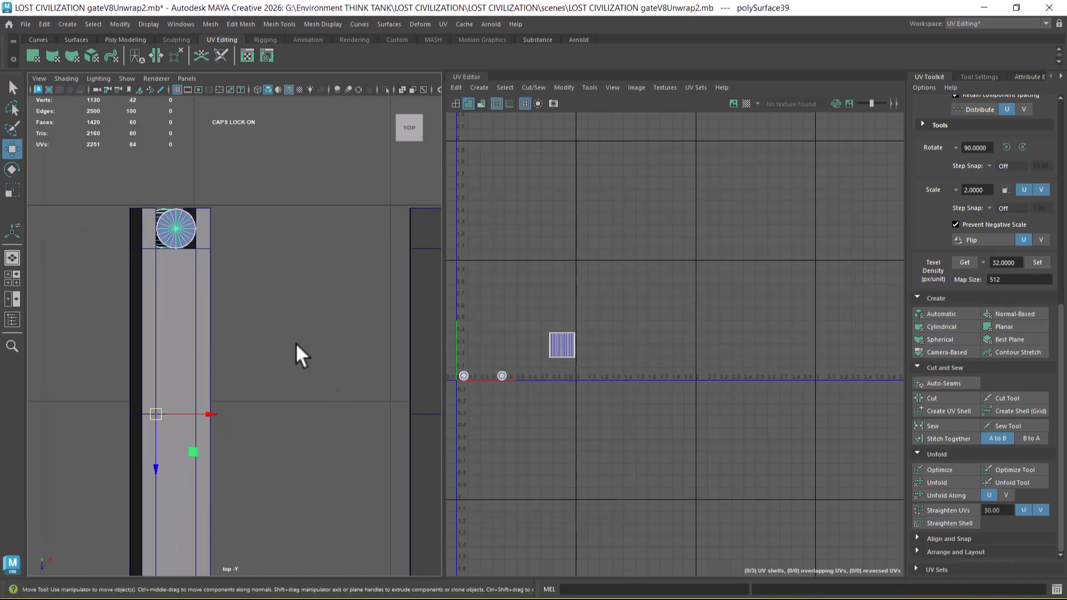
{"action": "left_click", "coordinate": [298, 362]}
{"action": "left_click", "coordinate": [217, 278]}
{"action": "key", "text": "Delete"}
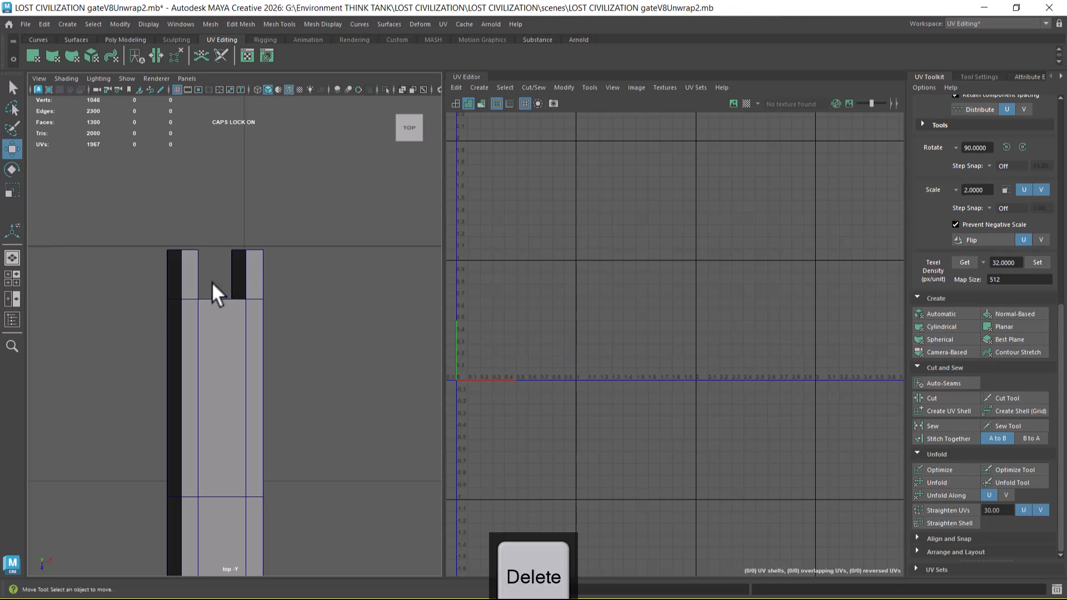
{"action": "key", "text": "ctrl+shift+h"}
Step: Combine the middle crossbeam, its front cylinder and the mirrored cylinder into one mesh
{"action": "scroll", "coordinate": [239, 305], "scroll_direction": "down", "scroll_amount": 5}
{"action": "left_click_drag", "start_coordinate": [256, 300], "coordinate": [230, 393]}
{"action": "right_click_drag", "start_coordinate": [253, 239], "coordinate": [256, 484], "text": "shift"}
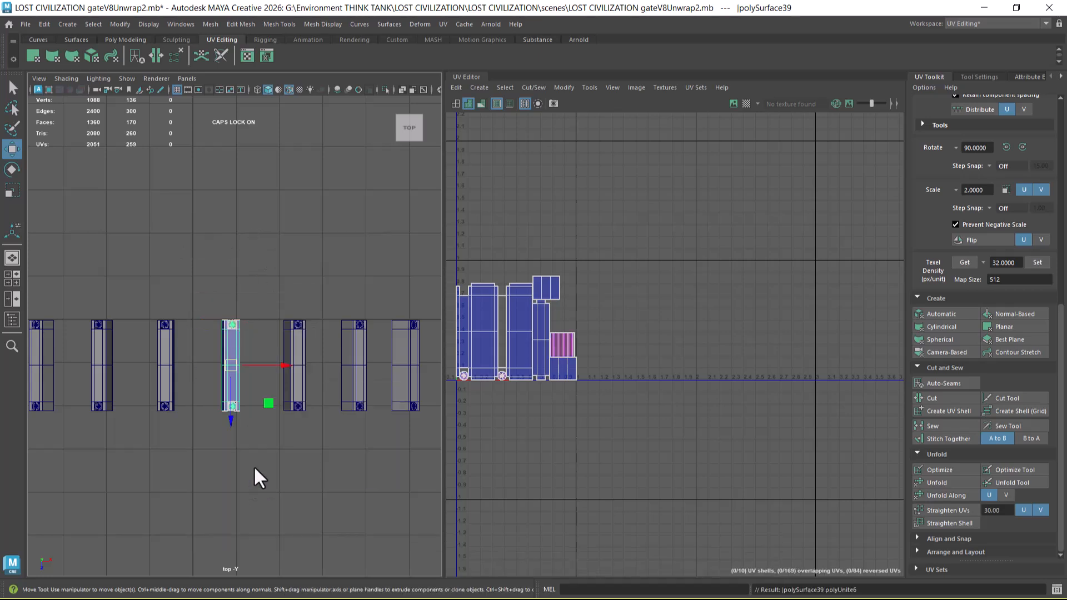
Step: Inspect the recombined crossbeam in perspective and its overlapping cylinder shells in the UV tile
{"action": "key", "text": "space"}
{"action": "left_click_drag", "start_coordinate": [268, 455], "coordinate": [290, 304]}
{"action": "scroll", "coordinate": [246, 373], "scroll_direction": "up", "scroll_amount": 3}
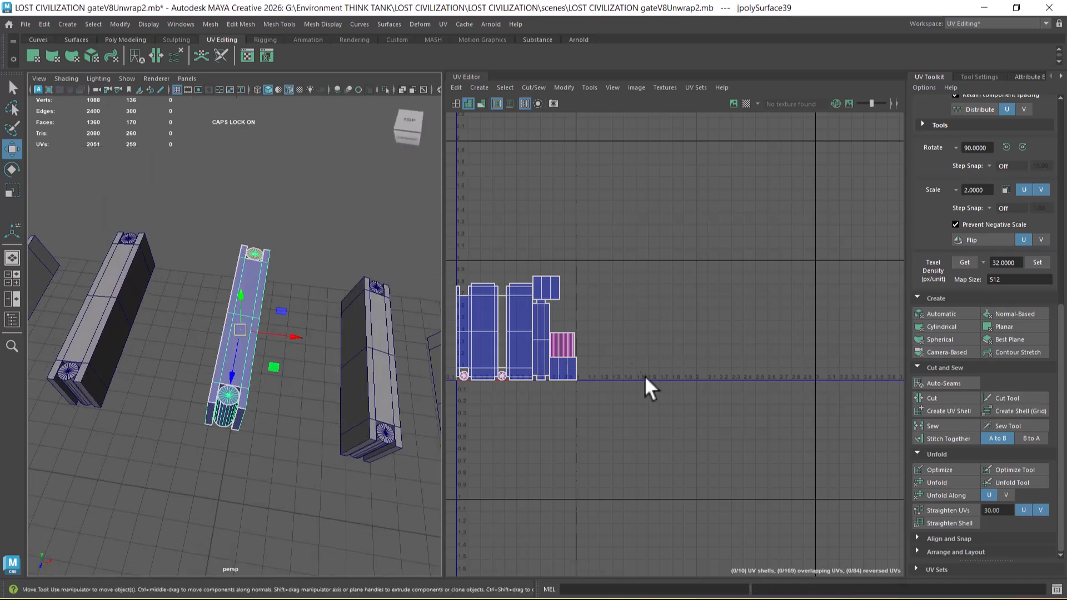
{"action": "middle_click_drag", "start_coordinate": [608, 334], "coordinate": [716, 289], "text": "alt"}
{"action": "scroll", "coordinate": [704, 341], "scroll_direction": "up", "scroll_amount": 2}
{"action": "middle_click_drag", "start_coordinate": [665, 328], "coordinate": [700, 336], "text": "alt"}
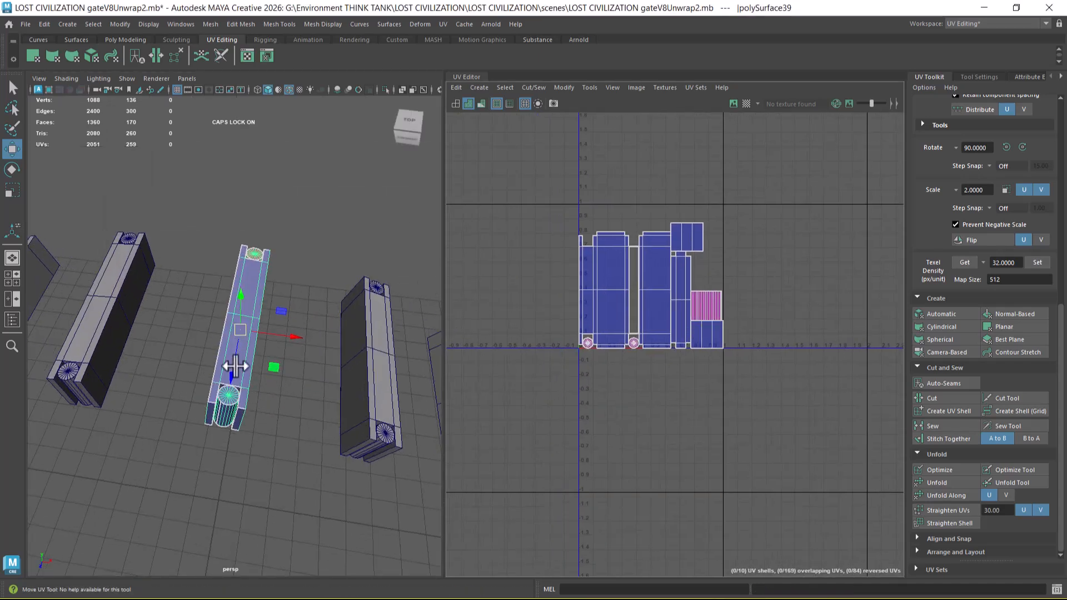
{"action": "scroll", "coordinate": [706, 333], "scroll_direction": "up", "scroll_amount": 3}
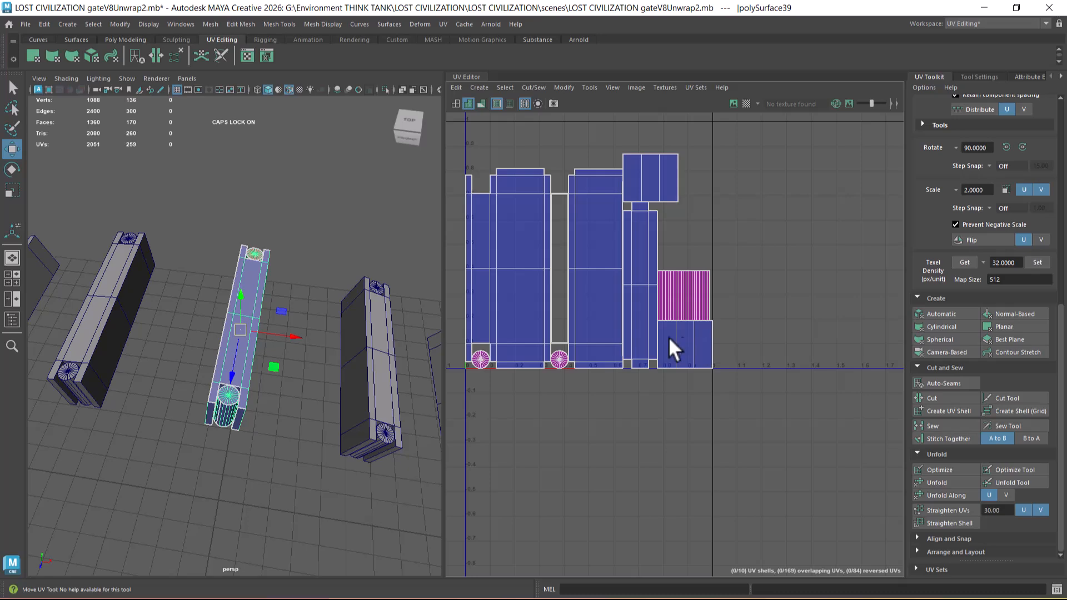
{"action": "scroll", "coordinate": [292, 442], "scroll_direction": "down", "scroll_amount": 2}
Step: Select all faces of the mirrored cylinder and flip its body and cap UV shells horizontally
{"action": "left_click_drag", "start_coordinate": [281, 409], "coordinate": [299, 278], "text": "alt"}
{"action": "scroll", "coordinate": [291, 472], "scroll_direction": "up", "scroll_amount": 5}
{"action": "middle_click_drag", "start_coordinate": [290, 472], "coordinate": [285, 409], "text": "alt"}
{"action": "scroll", "coordinate": [295, 439], "scroll_direction": "up", "scroll_amount": 2}
{"action": "scroll", "coordinate": [289, 457], "scroll_direction": "up", "scroll_amount": 2}
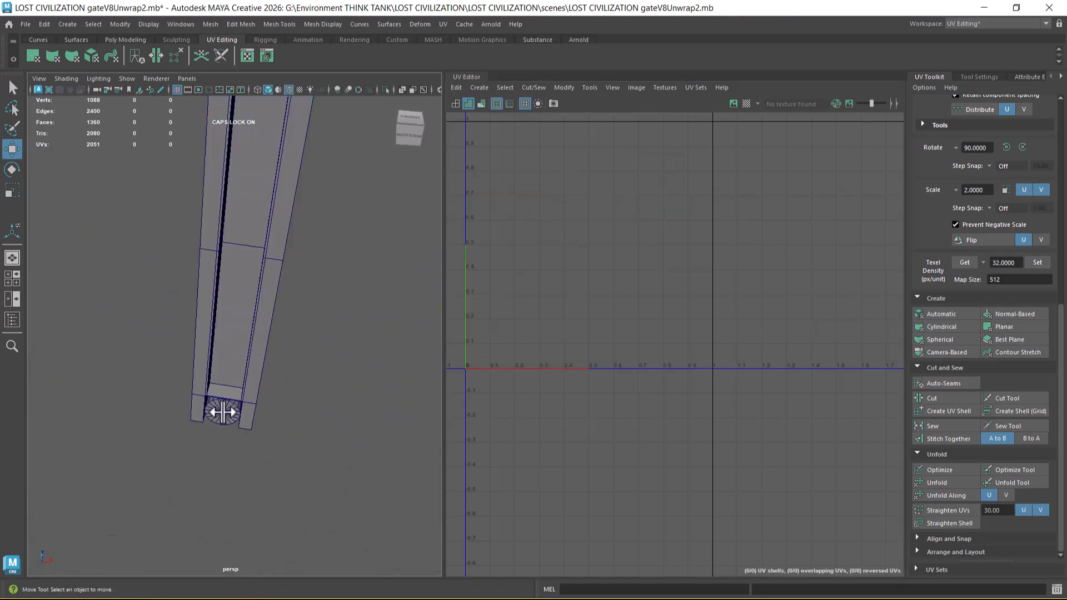
{"action": "scroll", "coordinate": [222, 412], "scroll_direction": "up", "scroll_amount": 2}
{"action": "mouse_move", "coordinate": [251, 339]}
{"action": "right_mouse_down"}
{"action": "mouse_move", "coordinate": [248, 329]}
{"action": "mouse_move", "coordinate": [254, 349]}
{"action": "right_mouse_up"}
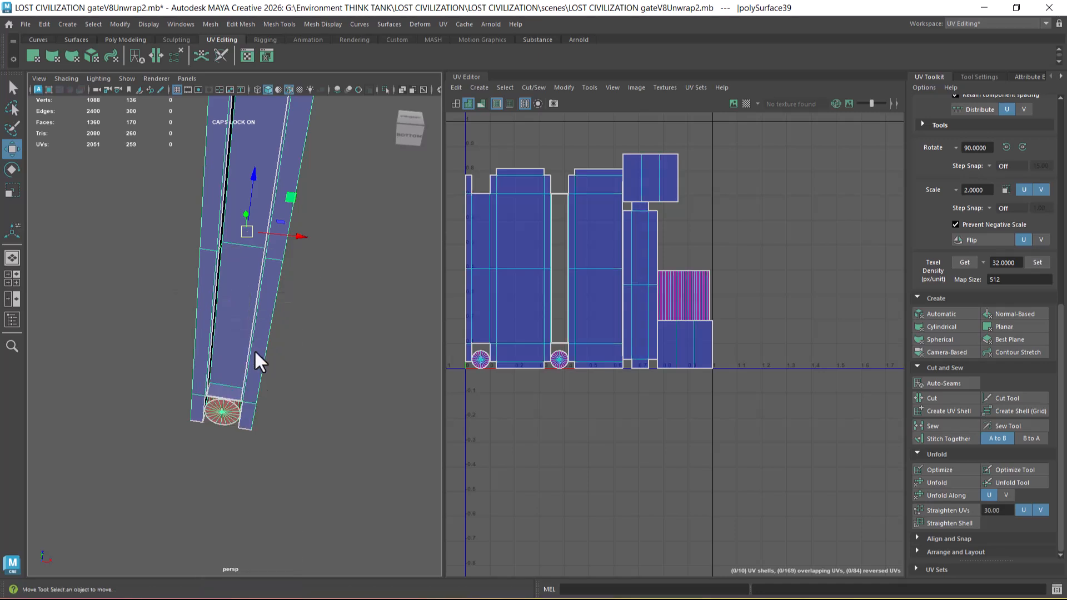
{"action": "double_click", "coordinate": [226, 413]}
{"action": "right_click", "coordinate": [723, 241], "text": "shift"}
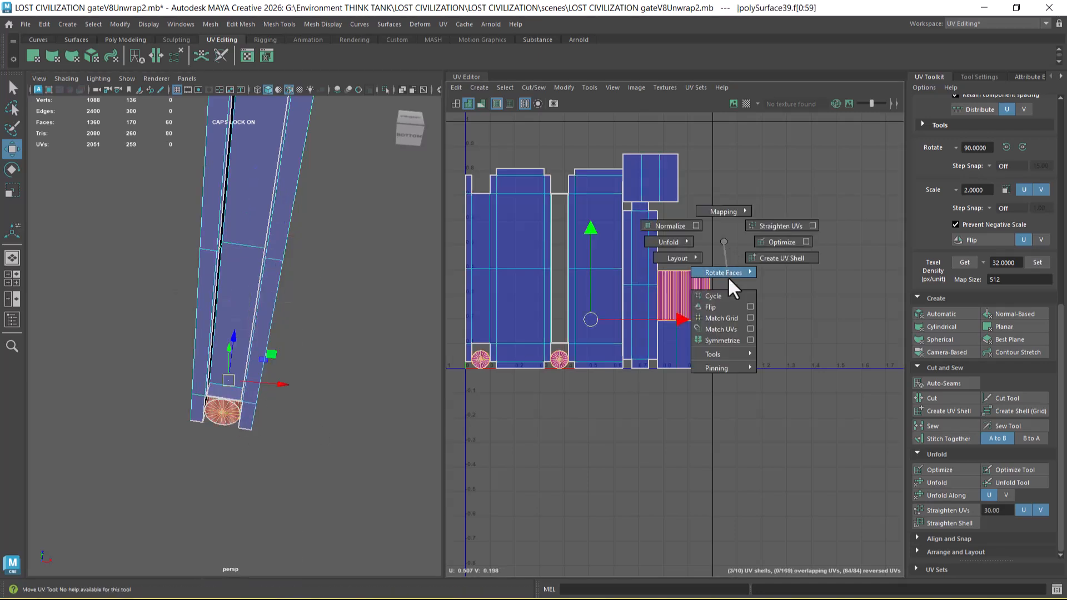
{"action": "left_click", "coordinate": [724, 308]}
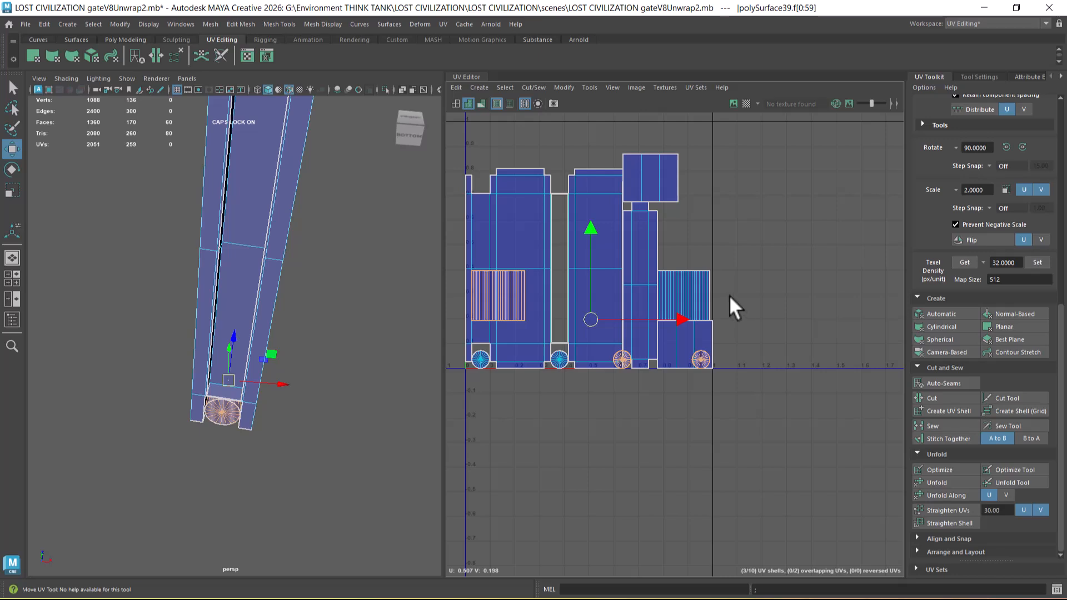
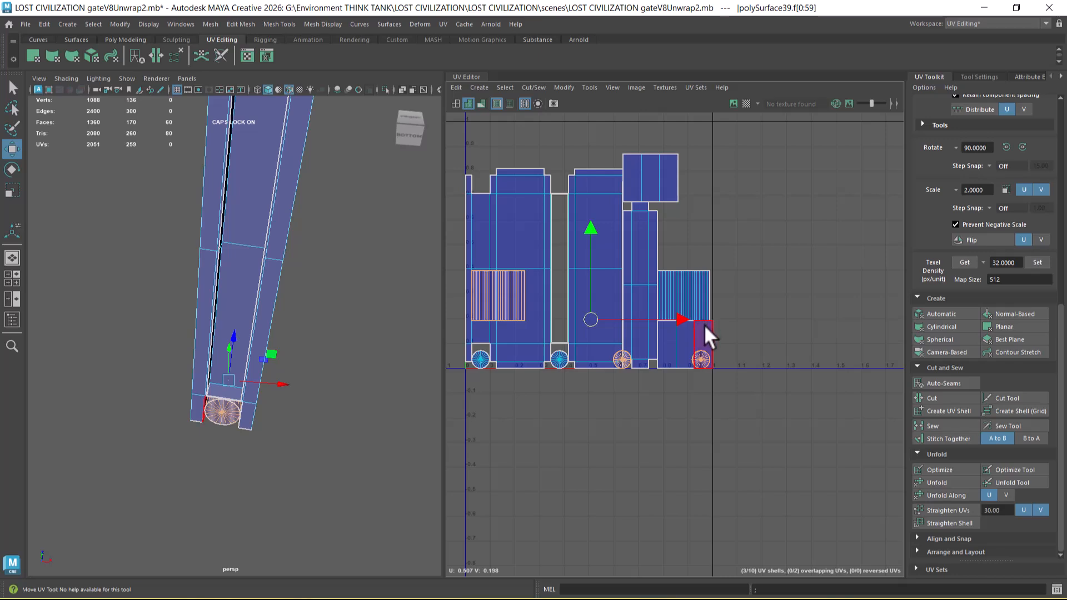
Step: Undo the horizontal flips of the mirrored cylinder's body and cap UV shells
{"action": "key", "text": "ctrl+z"}
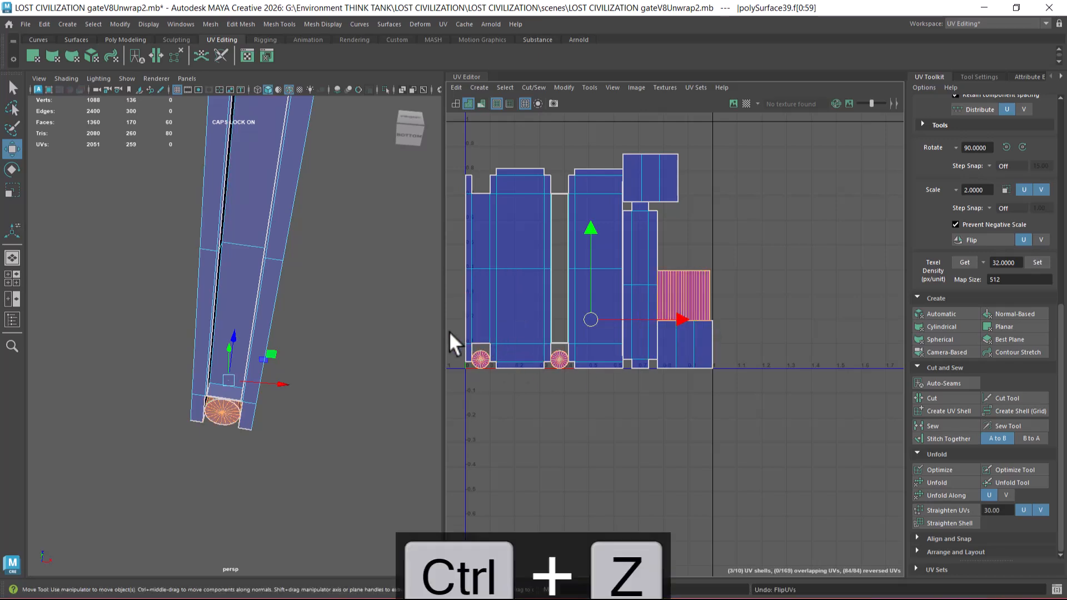
{"action": "key", "text": "ctrl+z"}
Step: Try flipping only the mirrored cylinder's body UV shell horizontally, and undo that flip
{"action": "right_click_drag", "start_coordinate": [761, 232], "coordinate": [768, 298], "text": "shift"}
{"action": "scroll", "coordinate": [749, 331], "scroll_direction": "up", "scroll_amount": 3}
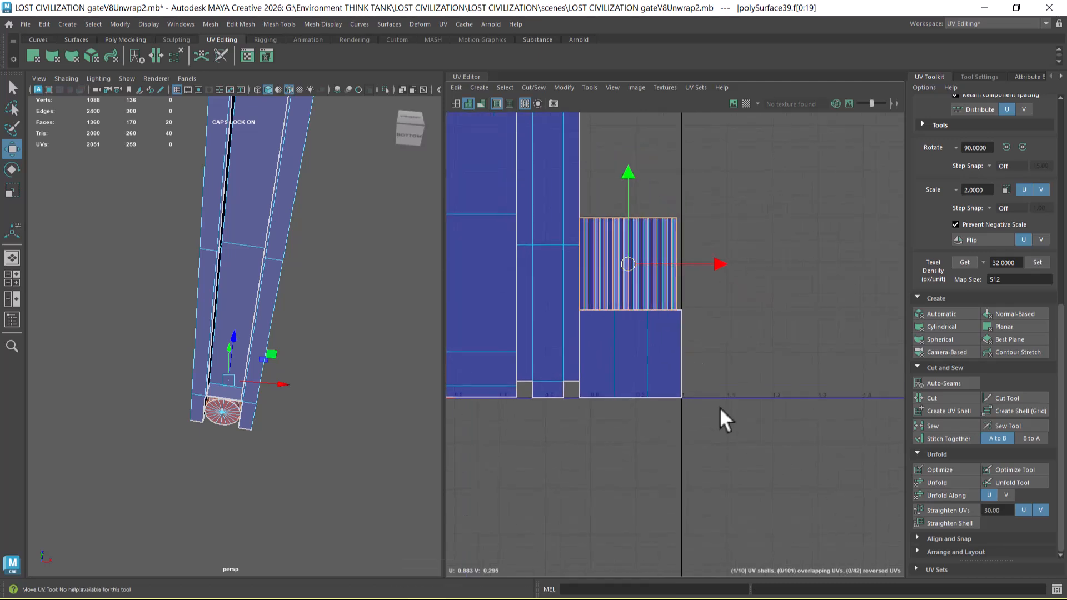
{"action": "middle_click_drag", "start_coordinate": [723, 422], "coordinate": [827, 413], "text": "alt"}
{"action": "middle_click_drag", "start_coordinate": [634, 442], "coordinate": [699, 449], "text": "alt"}
{"action": "scroll", "coordinate": [708, 464], "scroll_direction": "down", "scroll_amount": 3}
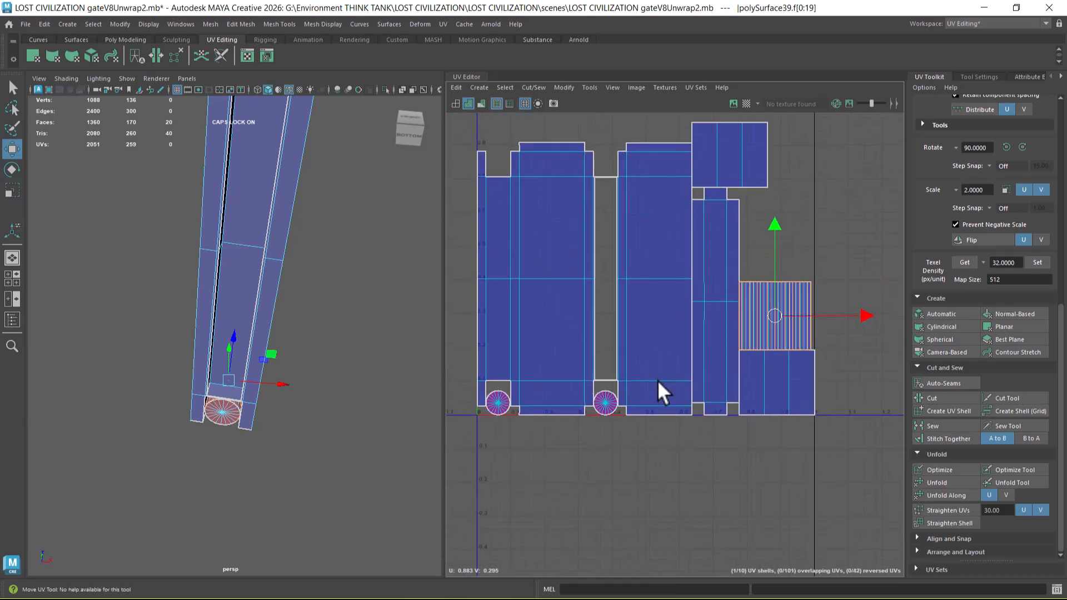
{"action": "key", "text": "ctrl+z"}
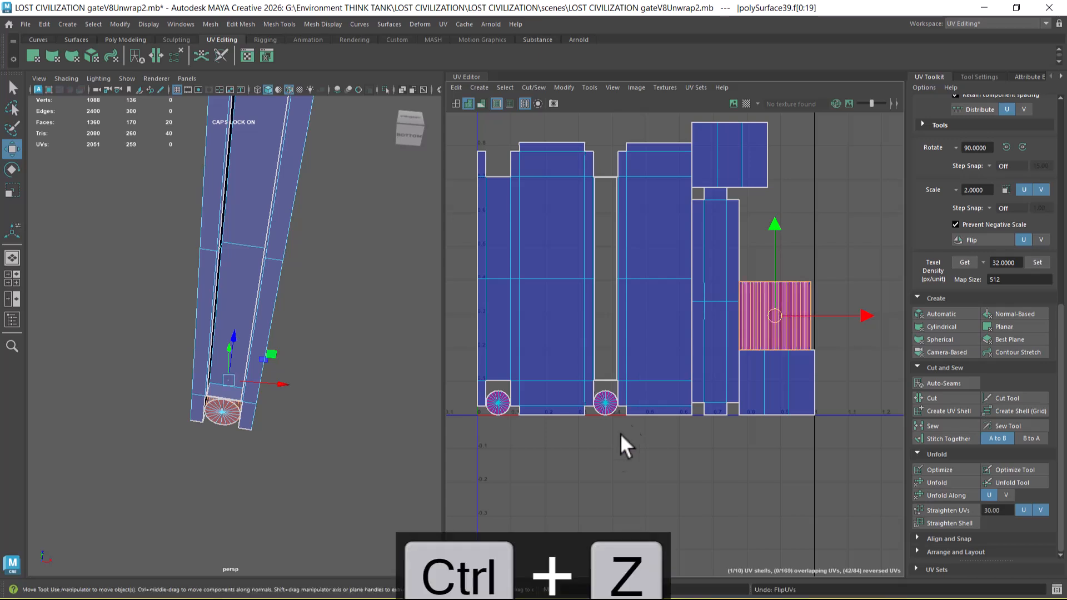
Step: Undo back past the Combine of the middle crossbeam and its two cylinders
{"action": "key", "text": "ctrl+z"}
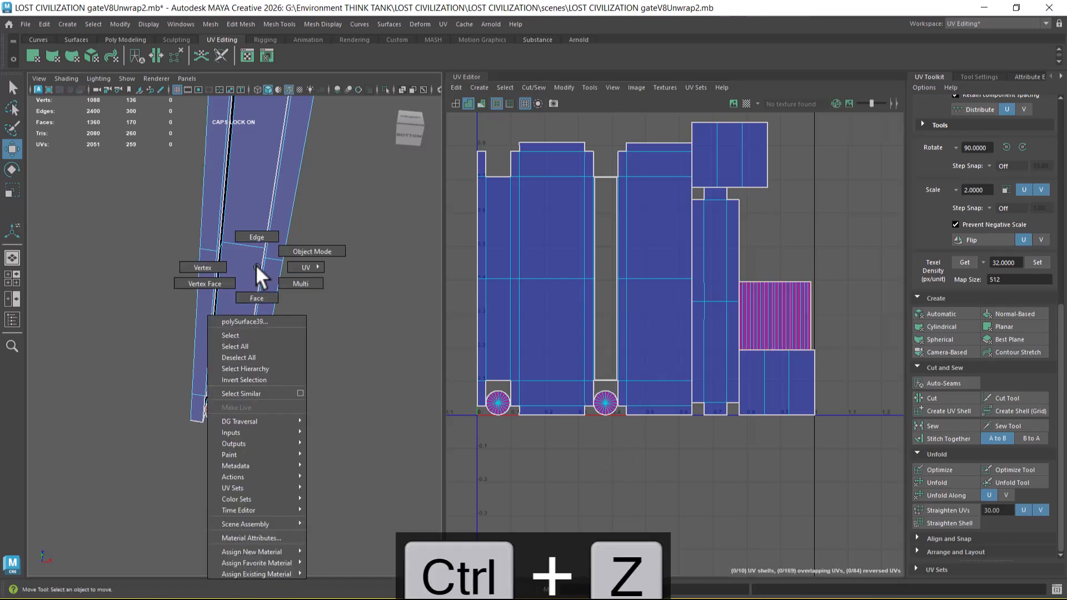
{"action": "left_click", "coordinate": [256, 265]}
{"action": "left_click", "coordinate": [246, 435]}
{"action": "left_click", "coordinate": [254, 417]}
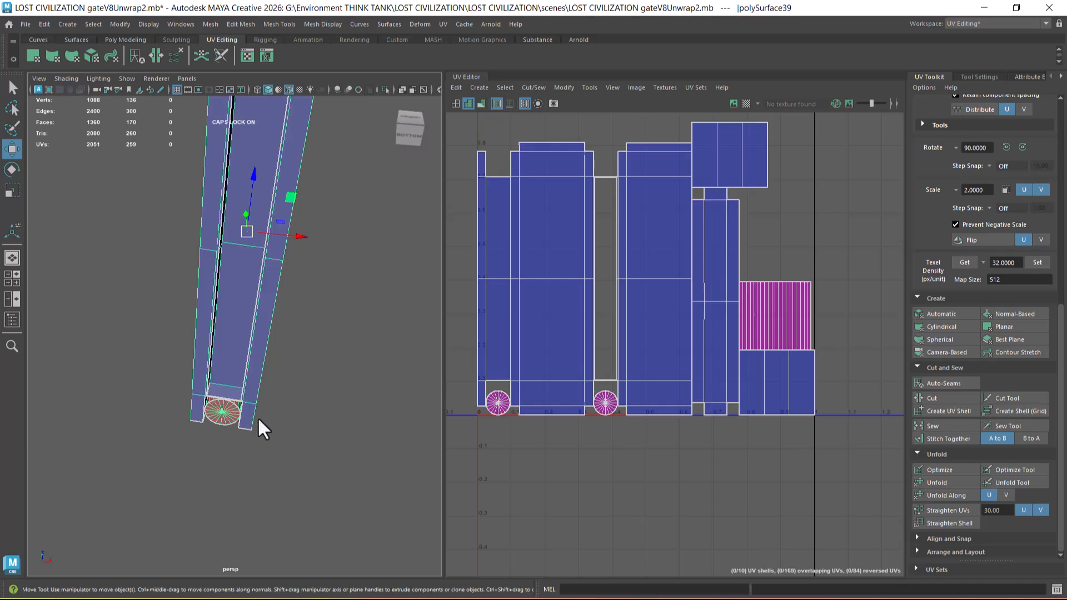
{"action": "key", "text": "ctrl+z"}
{"action": "key", "text": "ctrl+z"}
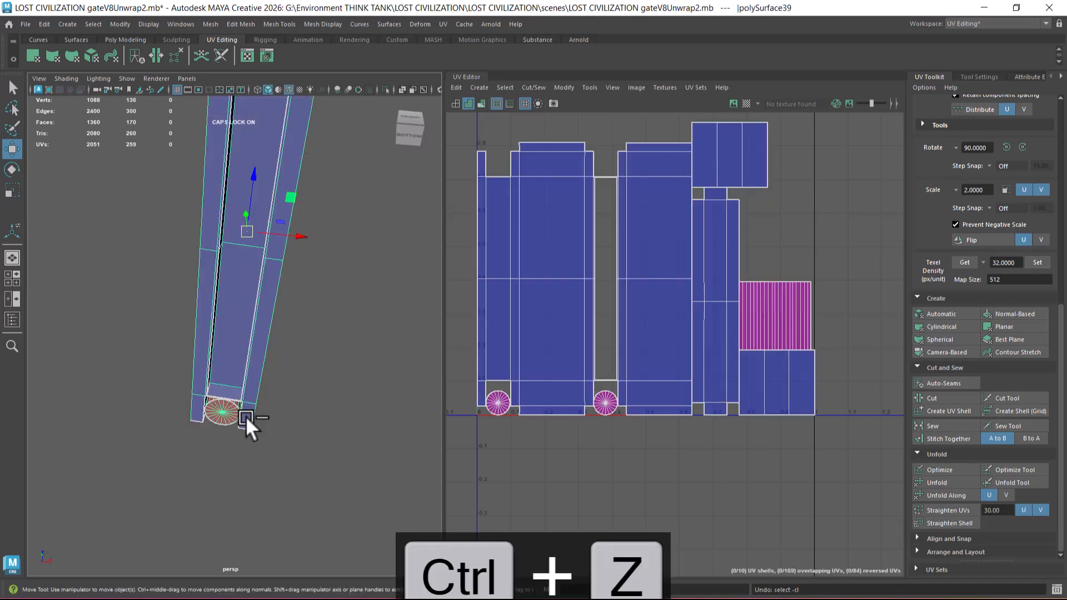
{"action": "key", "text": "ctrl+z"}
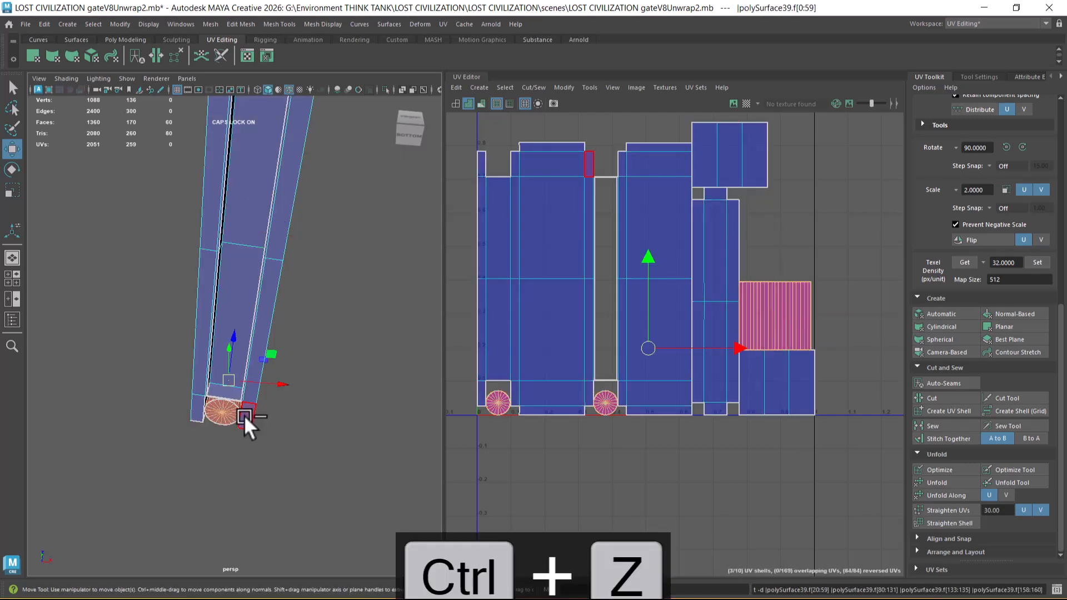
{"action": "key", "text": "ctrl+z"}
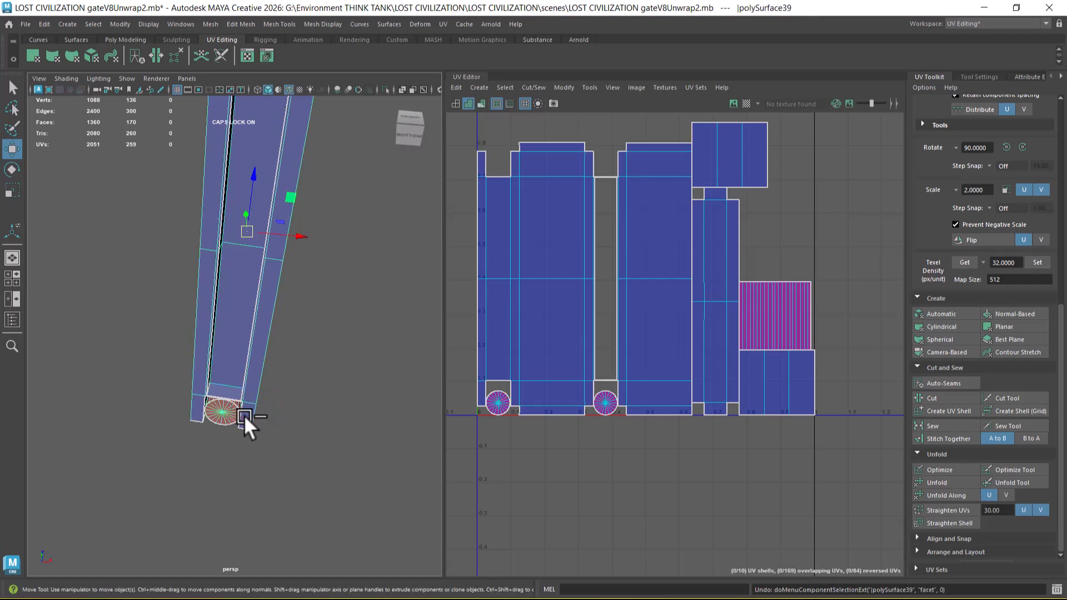
{"action": "left_click_drag", "start_coordinate": [244, 415], "coordinate": [262, 369], "text": "alt"}
{"action": "key", "text": "ctrl+z"}
{"action": "key", "text": "ctrl+z"}
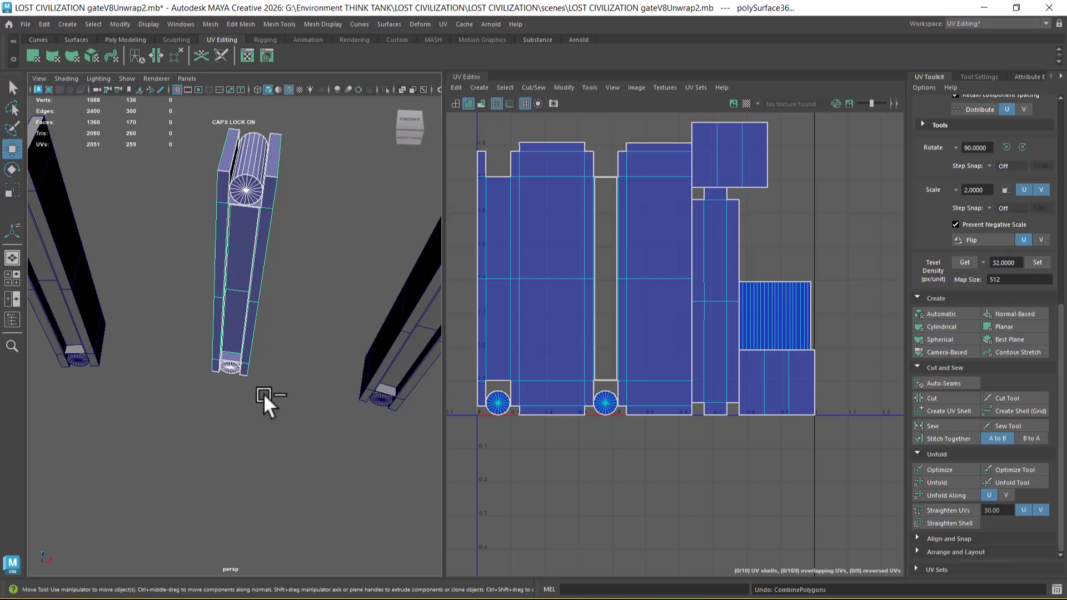
Step: Select the middle crossbeam with both of its end cylinders and group them
{"action": "left_click", "coordinate": [261, 325]}
{"action": "left_click_drag", "start_coordinate": [306, 126], "coordinate": [226, 388]}
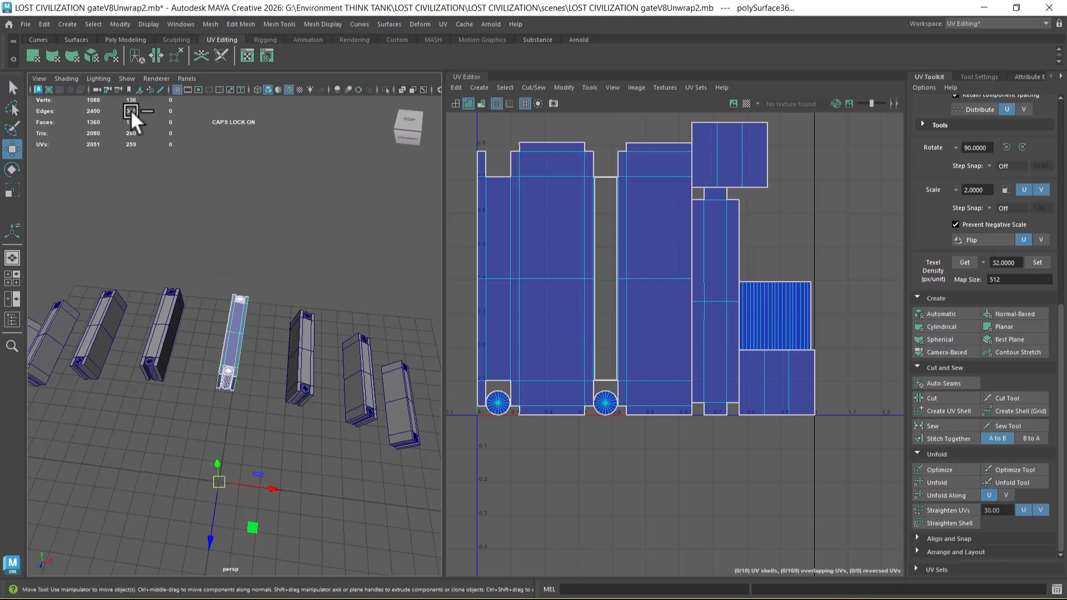
{"action": "key", "text": "ctrl+g"}
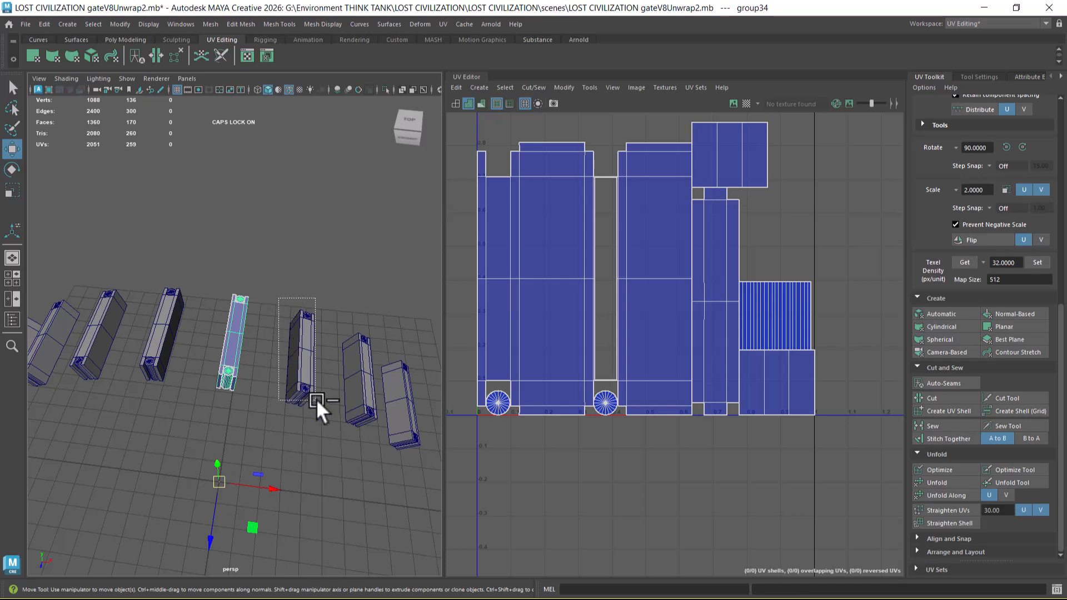
Step: Try transferring all UV sets by Component between the middle crossbeam set and the adjacent crossbeam set on its +X side
{"action": "left_click", "coordinate": [310, 396]}
{"action": "left_click_drag", "start_coordinate": [272, 295], "coordinate": [224, 400], "text": "shift"}
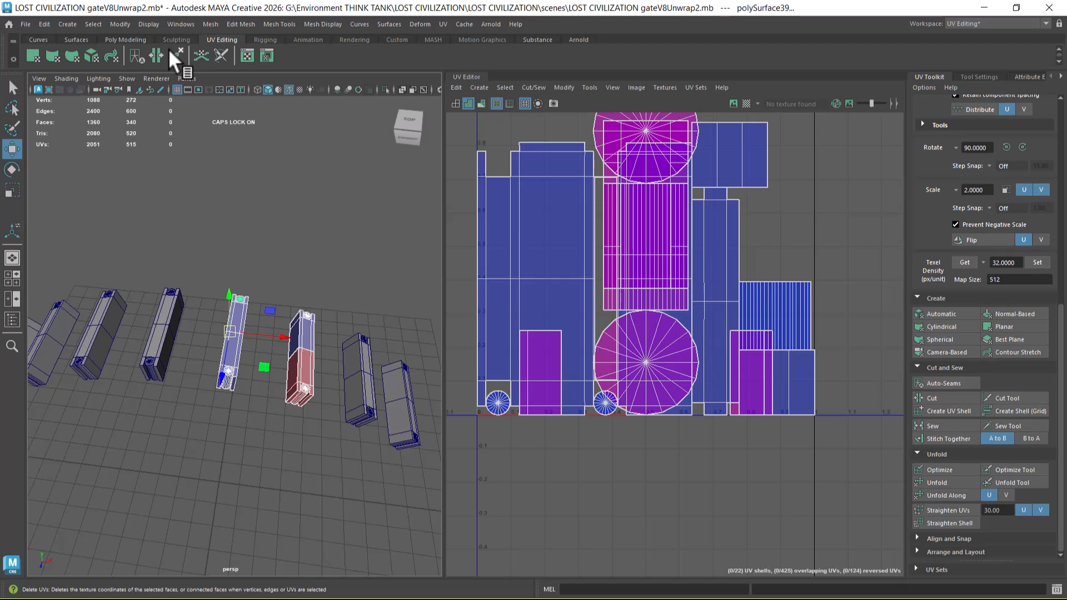
{"action": "left_click", "coordinate": [210, 24]}
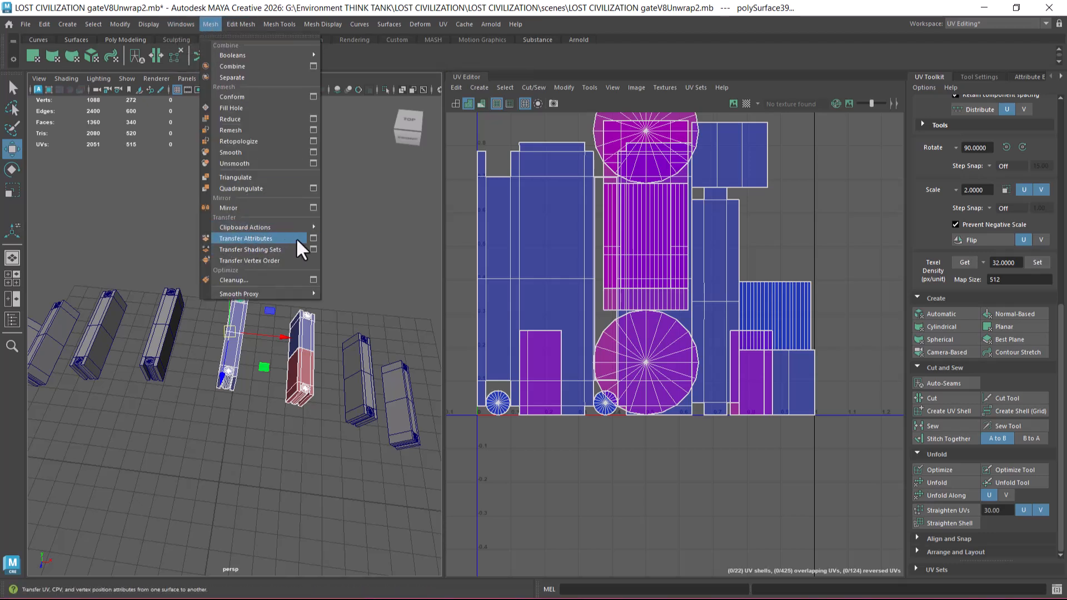
{"action": "left_click", "coordinate": [313, 238]}
{"action": "left_click", "coordinate": [726, 356]}
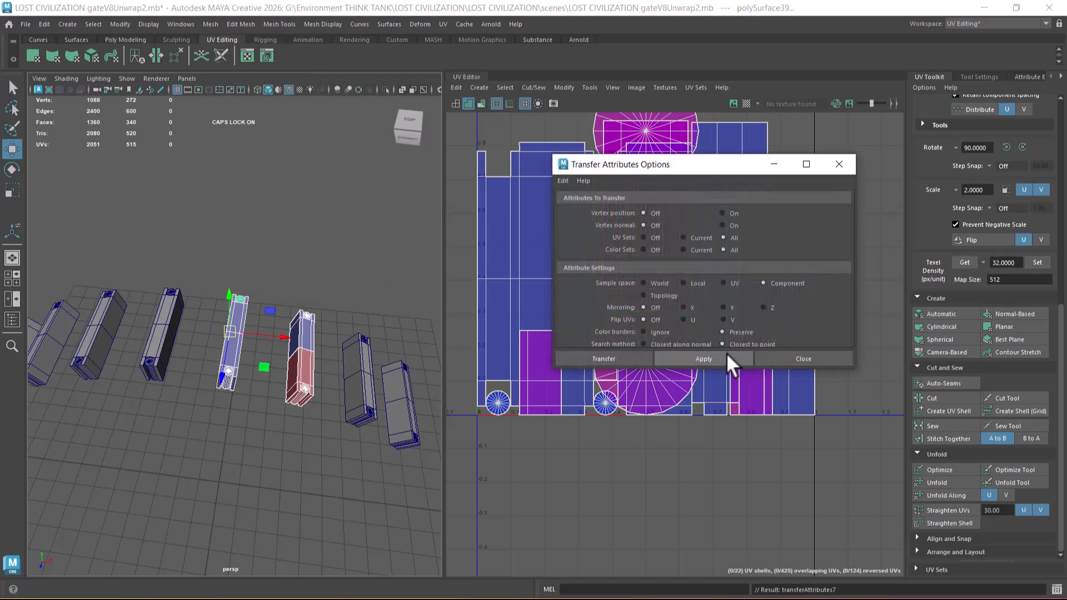
{"action": "left_click_drag", "start_coordinate": [685, 166], "coordinate": [822, 183]}
Step: Try Transfer Attributes with the adjacent crossbeam selected first and the middle crossbeam second, and undo it
{"action": "mouse_move", "coordinate": [442, 325]}
{"action": "right_mouse_down", "text": "alt"}
{"action": "mouse_move", "coordinate": [322, 424]}
{"action": "mouse_move", "coordinate": [247, 460]}
{"action": "right_mouse_up", "text": "alt"}
{"action": "left_click", "coordinate": [305, 352]}
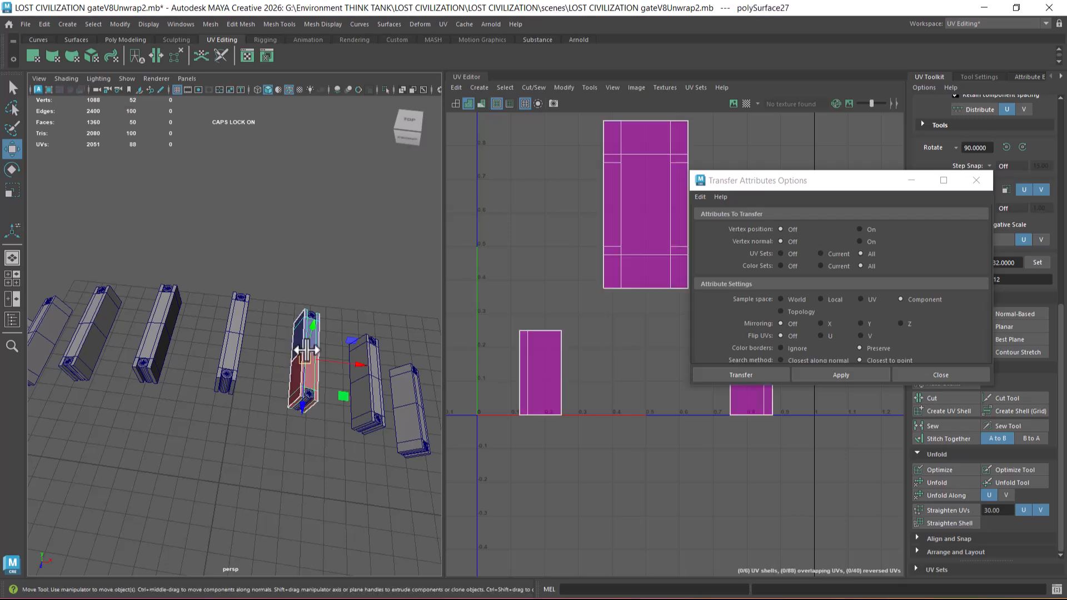
{"action": "left_click", "coordinate": [237, 343], "text": "shift"}
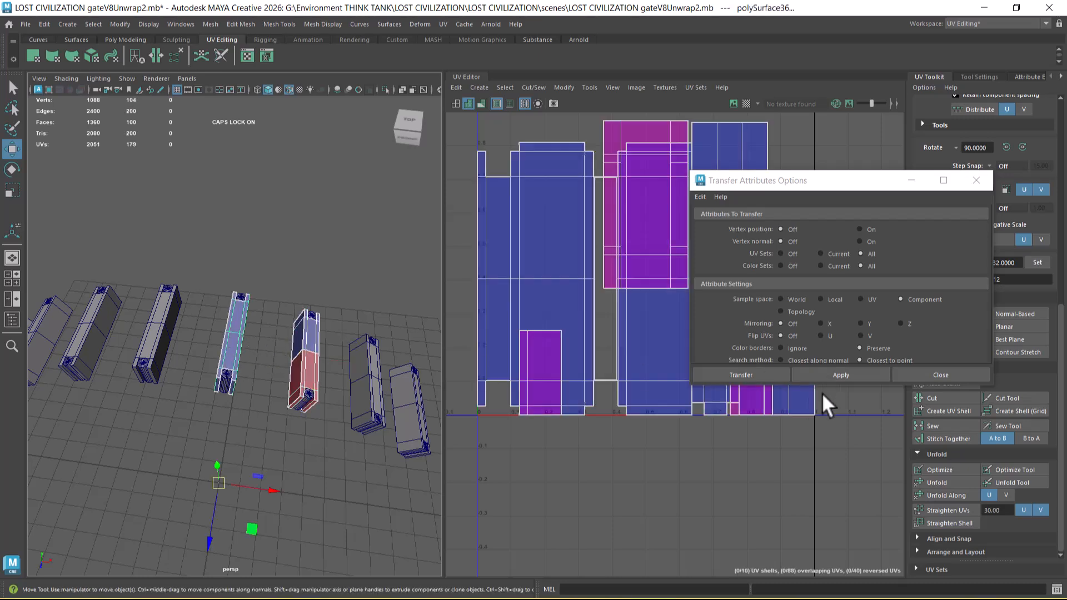
{"action": "left_click", "coordinate": [831, 376]}
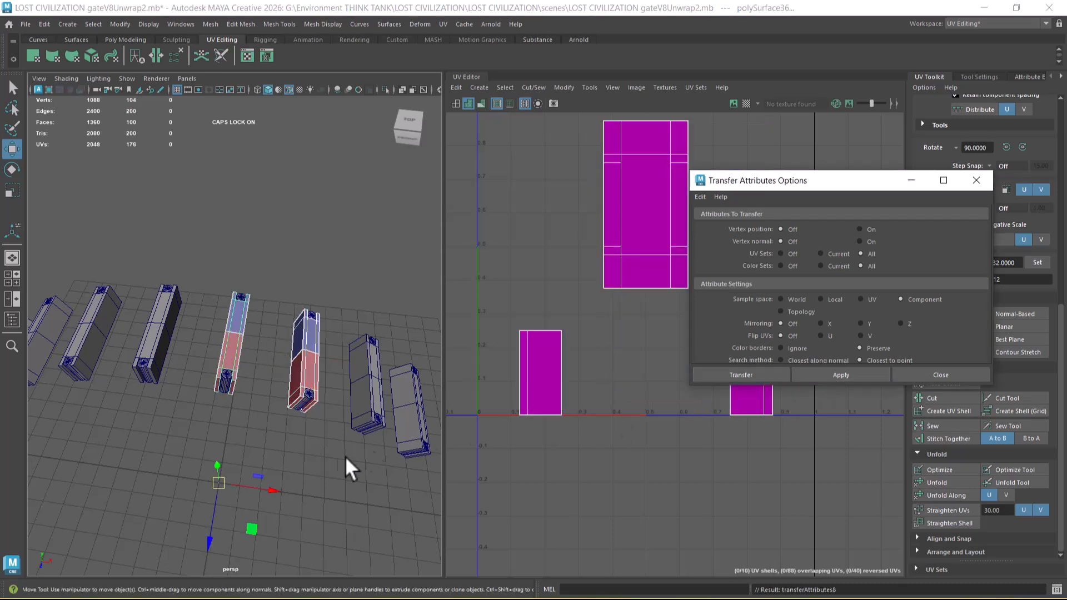
{"action": "key", "text": "ctrl+z"}
Step: Try transferring the UVs from the middle crossbeam to the adjacent one without cylinders, undo it and close the options
{"action": "scroll", "coordinate": [329, 465], "scroll_direction": "up", "scroll_amount": 2}
{"action": "left_click", "coordinate": [337, 482]}
{"action": "left_click", "coordinate": [236, 351]}
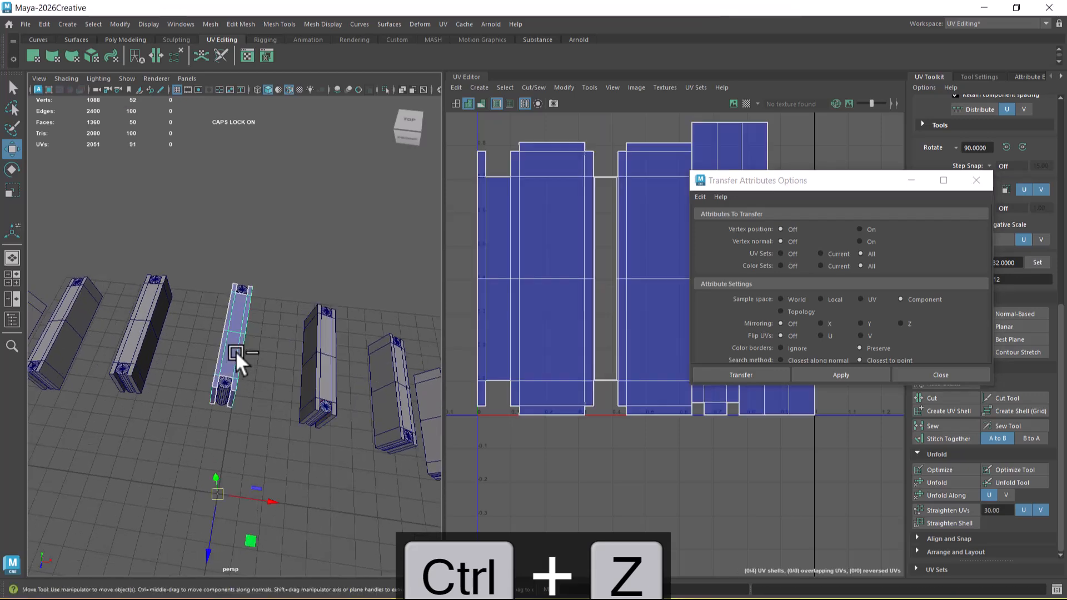
{"action": "left_click", "coordinate": [314, 363], "text": "shift"}
{"action": "left_click", "coordinate": [855, 371]}
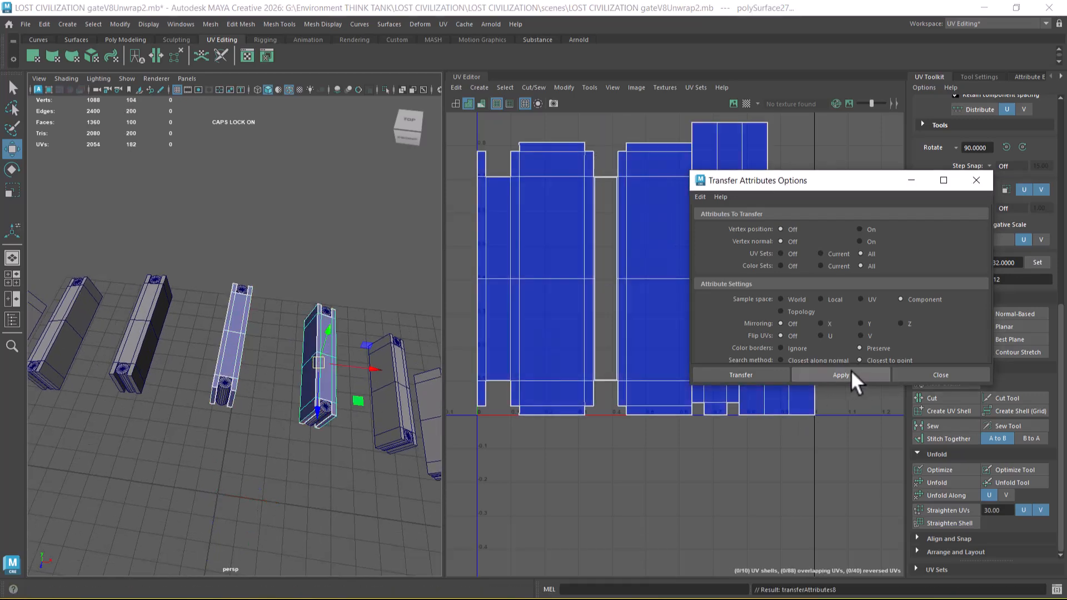
{"action": "scroll", "coordinate": [309, 496], "scroll_direction": "up", "scroll_amount": 1}
{"action": "key", "text": "ctrl+z"}
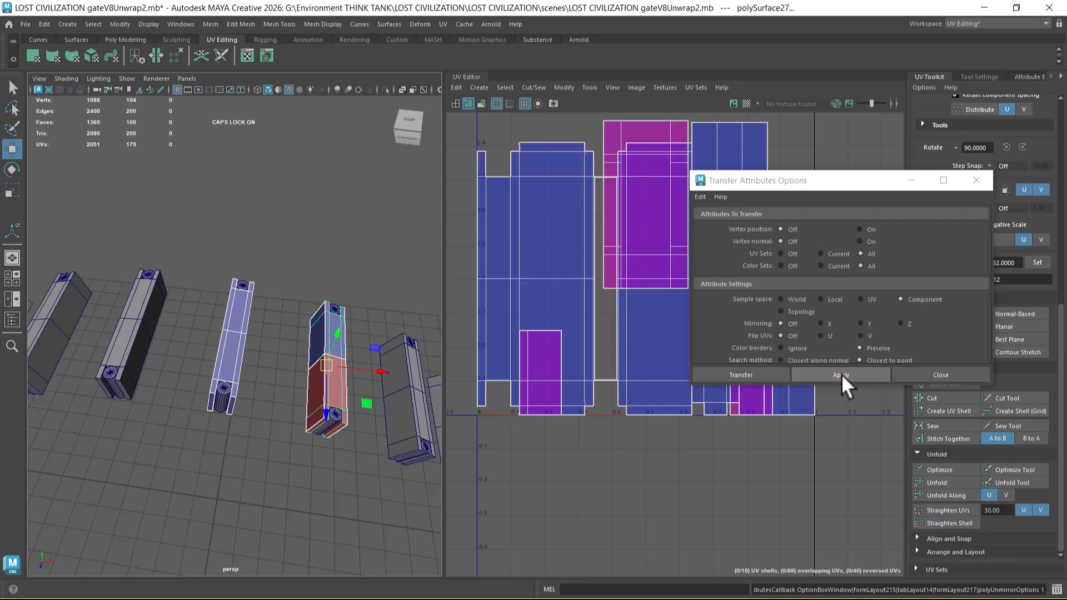
{"action": "left_click", "coordinate": [932, 373]}
Step: Try Transfer Attributes from the middle crossbeam with both cylinders to the whole adjacent crossbeam set at once
{"action": "left_click_drag", "start_coordinate": [249, 263], "coordinate": [233, 312]}
{"action": "right_click_drag", "start_coordinate": [277, 213], "coordinate": [244, 460], "text": "shift"}
{"action": "left_click", "coordinate": [321, 433]}
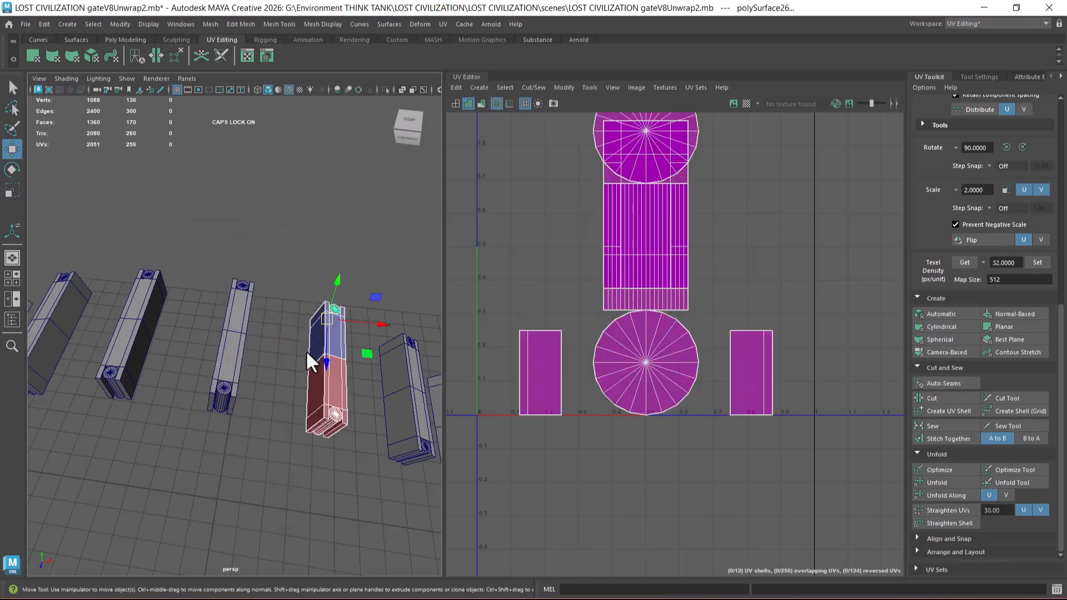
{"action": "left_click", "coordinate": [293, 481]}
{"action": "left_click", "coordinate": [320, 401]}
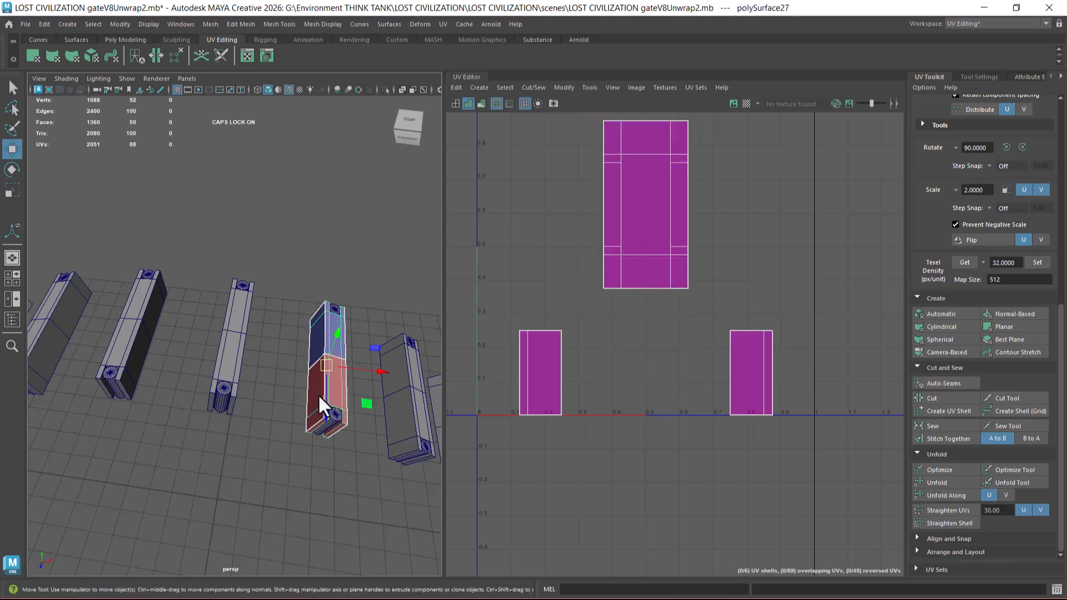
{"action": "left_click_drag", "start_coordinate": [327, 269], "coordinate": [358, 458]}
{"action": "right_click_drag", "start_coordinate": [334, 240], "coordinate": [309, 483], "text": "shift"}
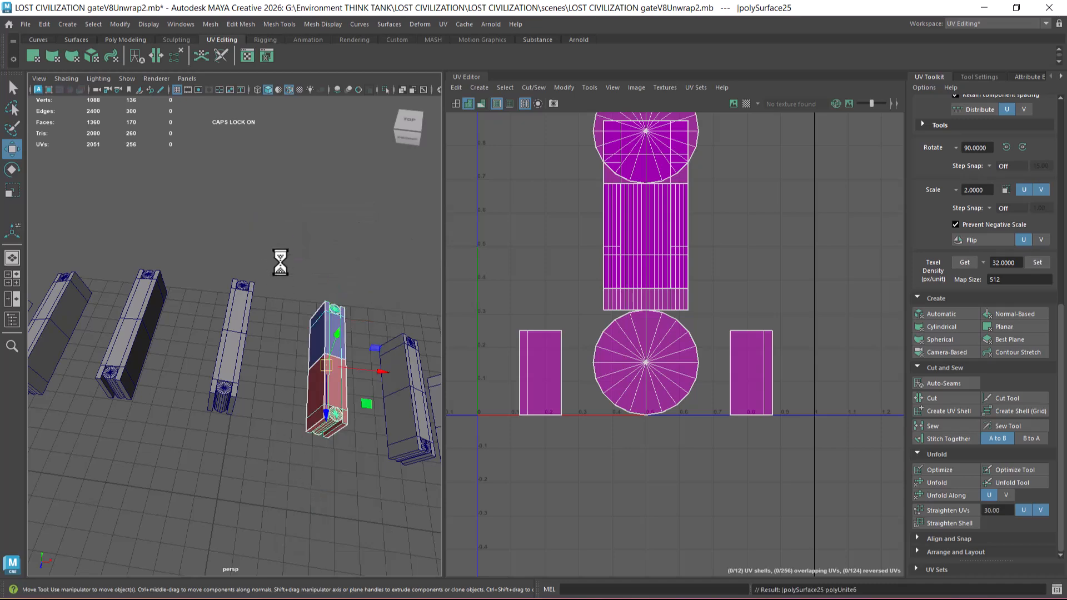
{"action": "left_click", "coordinate": [317, 388]}
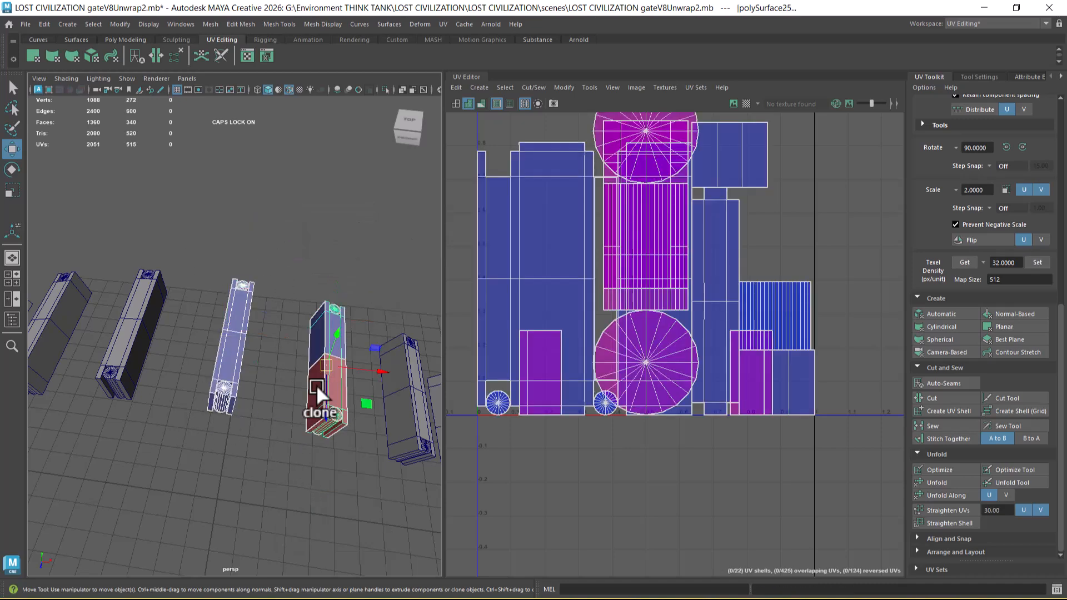
{"action": "left_click", "coordinate": [209, 22]}
{"action": "left_click", "coordinate": [248, 238]}
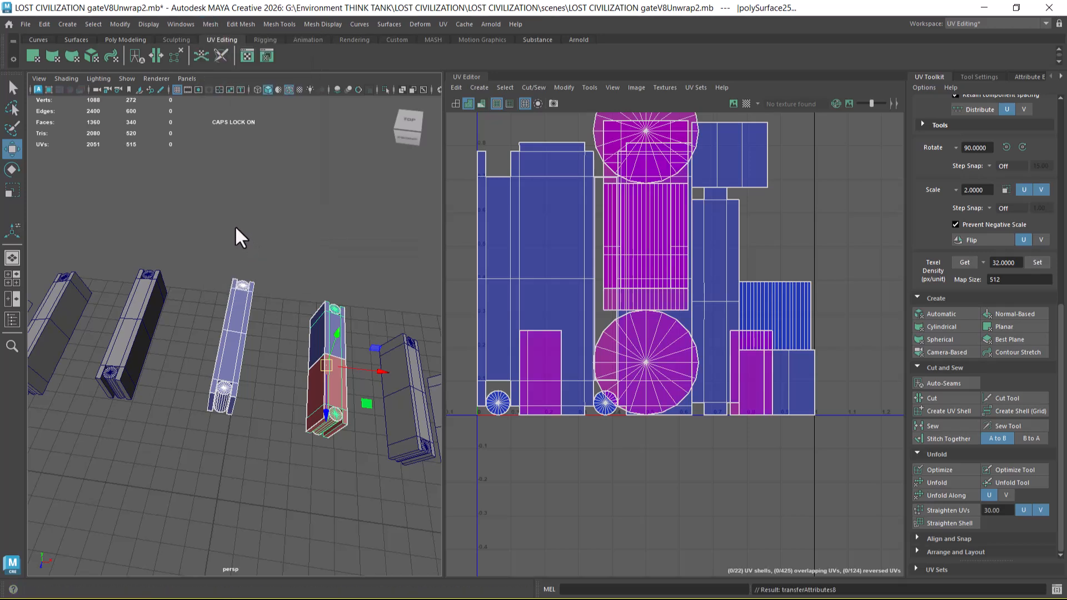
Step: Undo the attribute transfer between the complete crossbeam sets and the selections made for it
{"action": "key", "text": "ctrl+z"}
{"action": "key", "text": "ctrl+z"}
{"action": "key", "text": "ctrl+z"}
{"action": "key", "text": "ctrl+z"}
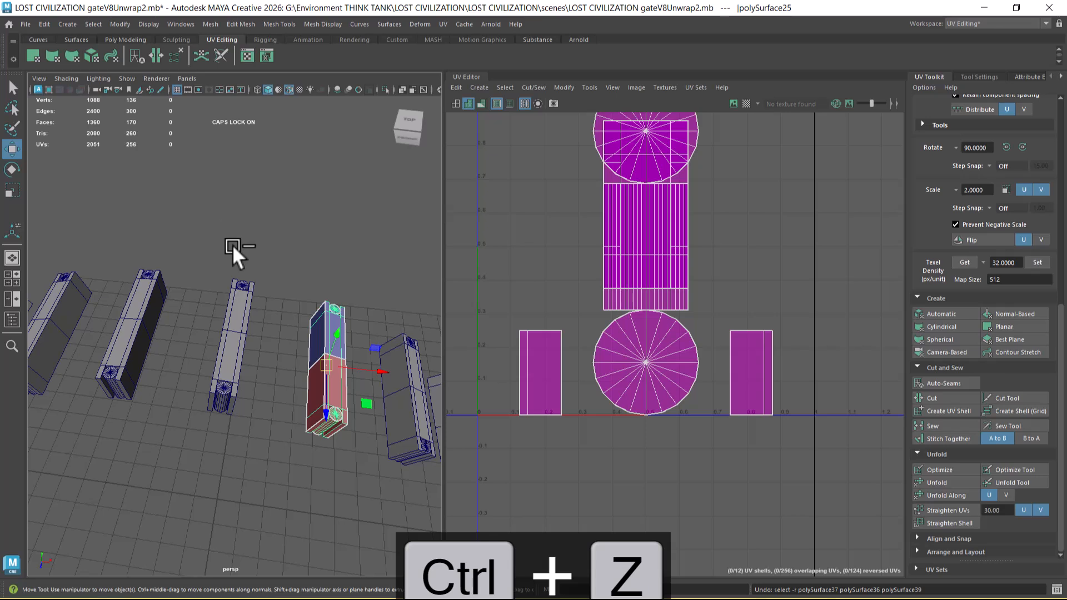
{"action": "key", "text": "ctrl+z"}
{"action": "key", "text": "ctrl+z"}
Step: Transfer all UV sets from the middle crossbeam to the adjacent crossbeam on its +X side, using Component sample space
{"action": "left_click", "coordinate": [246, 335]}
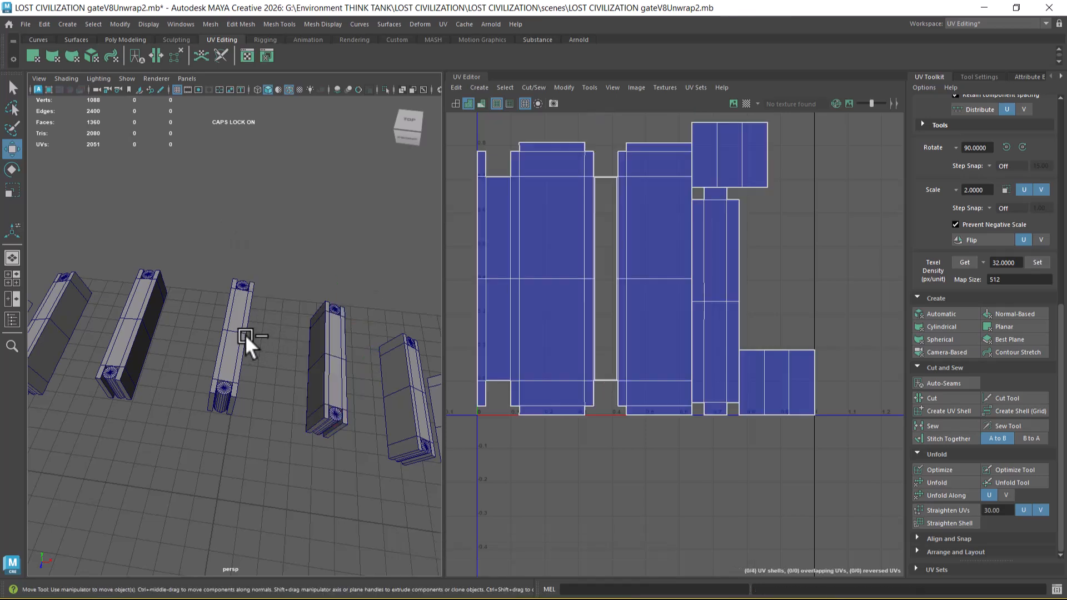
{"action": "left_click", "coordinate": [321, 354], "text": "shift"}
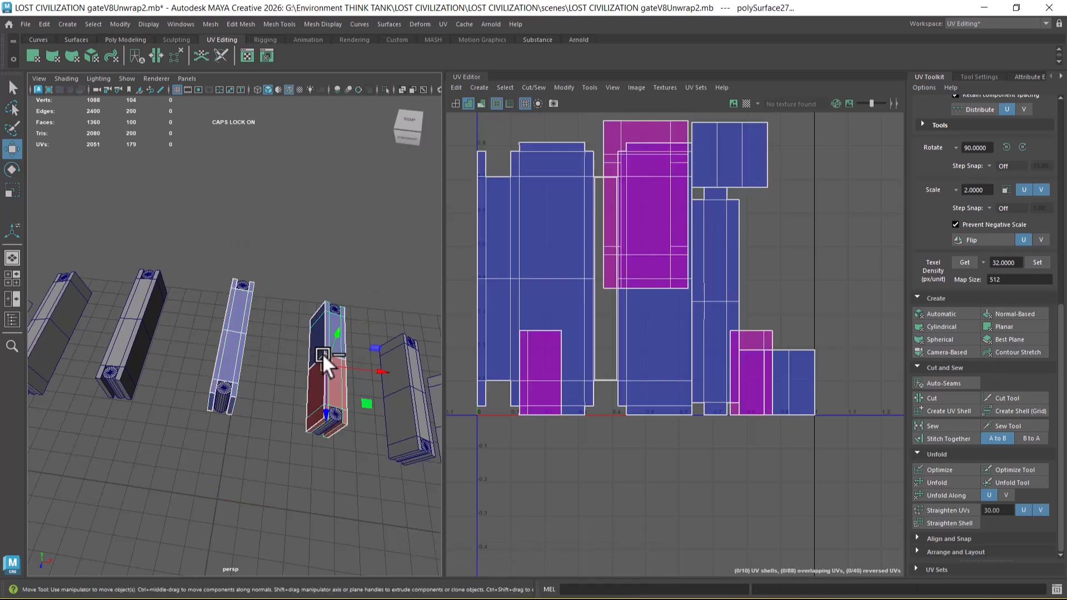
{"action": "left_click", "coordinate": [210, 25]}
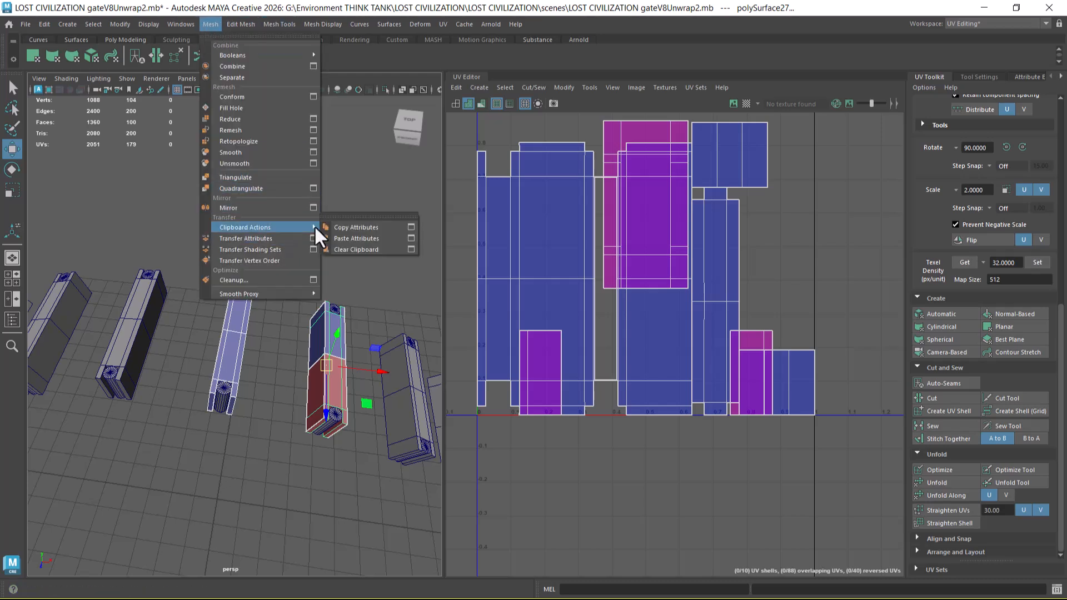
{"action": "left_click", "coordinate": [314, 238]}
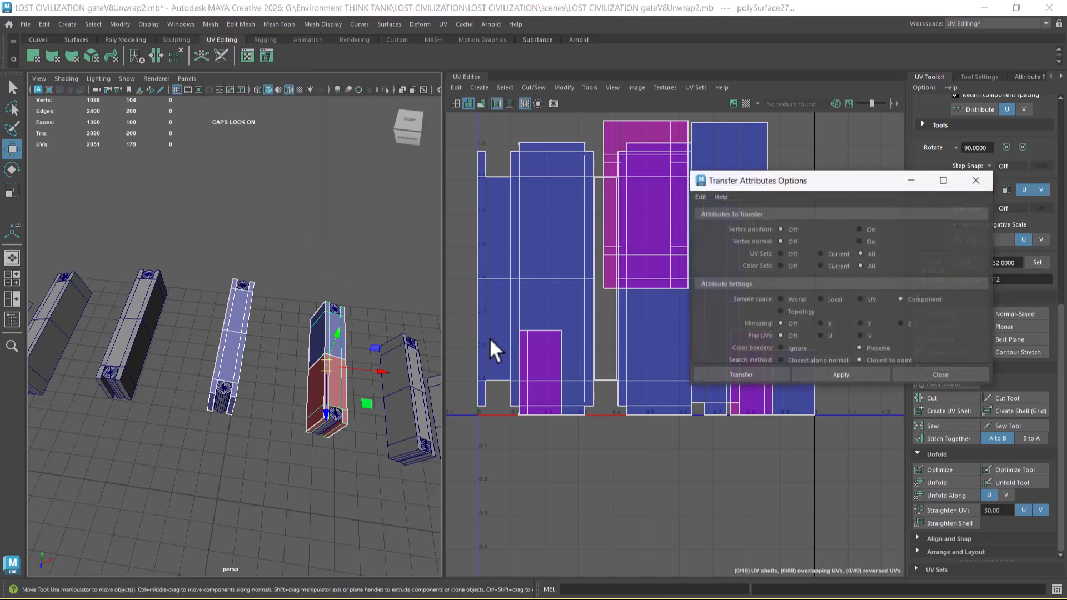
{"action": "left_click", "coordinate": [842, 372]}
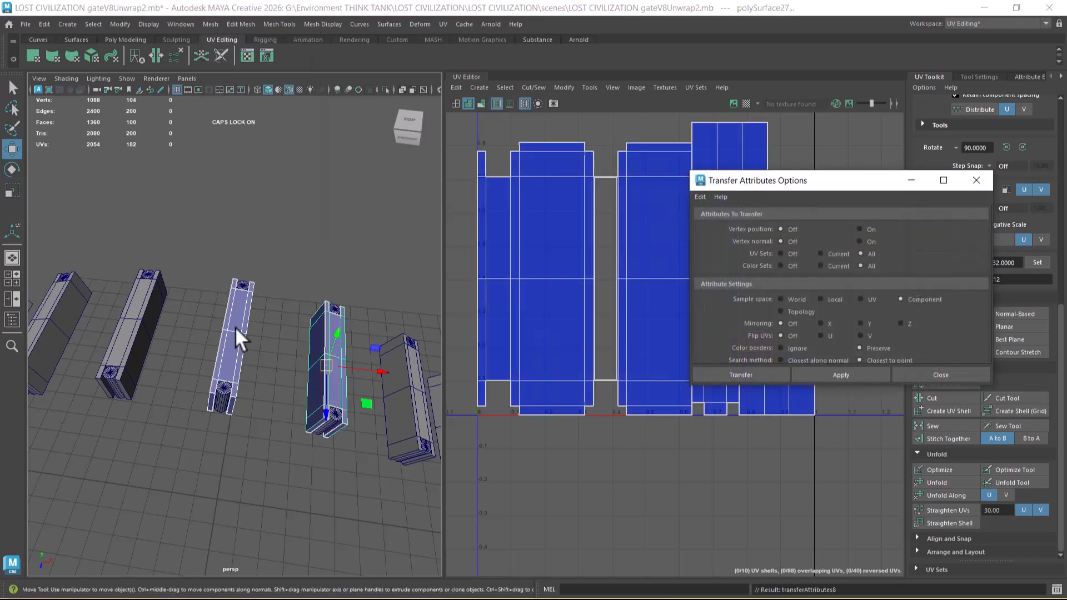
Step: Transfer the UVs from the middle crossbeam's far-end cylinder to the matching cylinder on the adjacent crossbeam
{"action": "left_click_drag", "start_coordinate": [235, 327], "coordinate": [246, 288], "text": "alt"}
{"action": "left_click", "coordinate": [249, 283]}
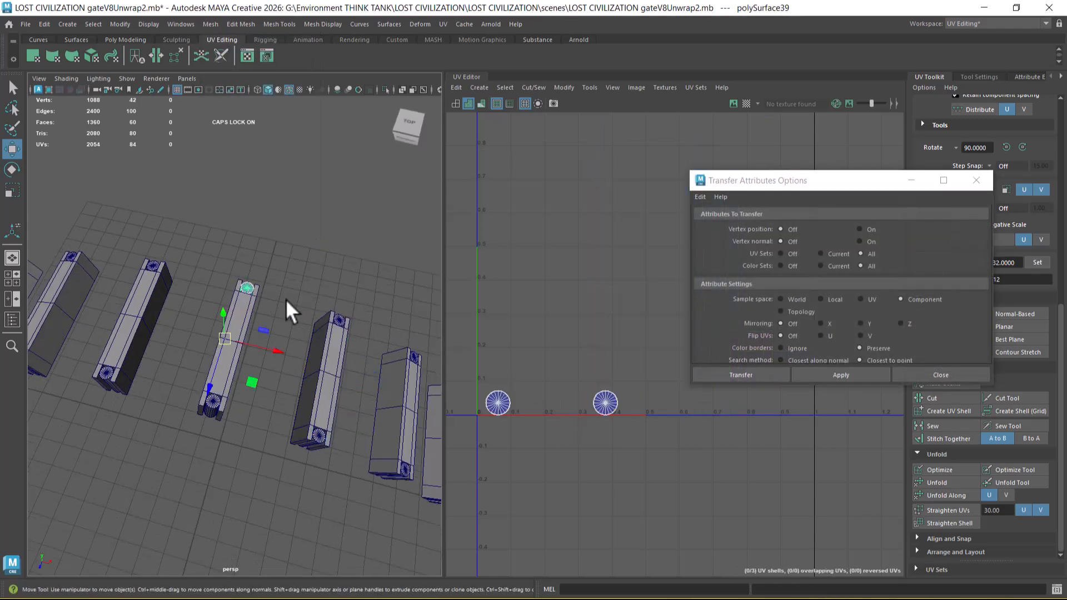
{"action": "left_click", "coordinate": [339, 320], "text": "shift"}
{"action": "left_click", "coordinate": [851, 374]}
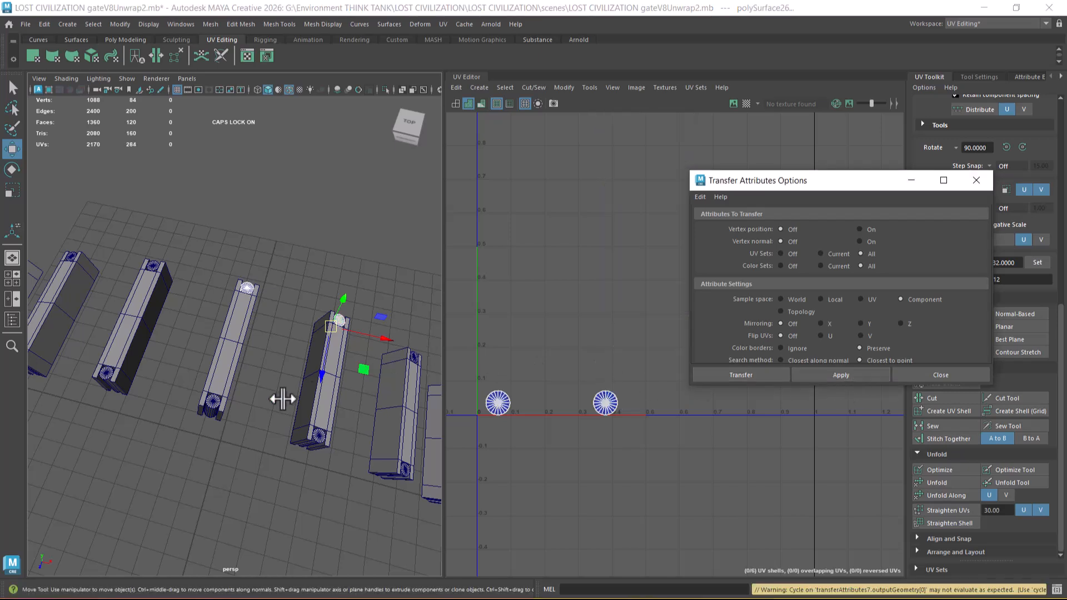
Step: Transfer the UVs from the middle crossbeam's front cylinder to the adjacent crossbeam's front cylinder
{"action": "left_click", "coordinate": [212, 402]}
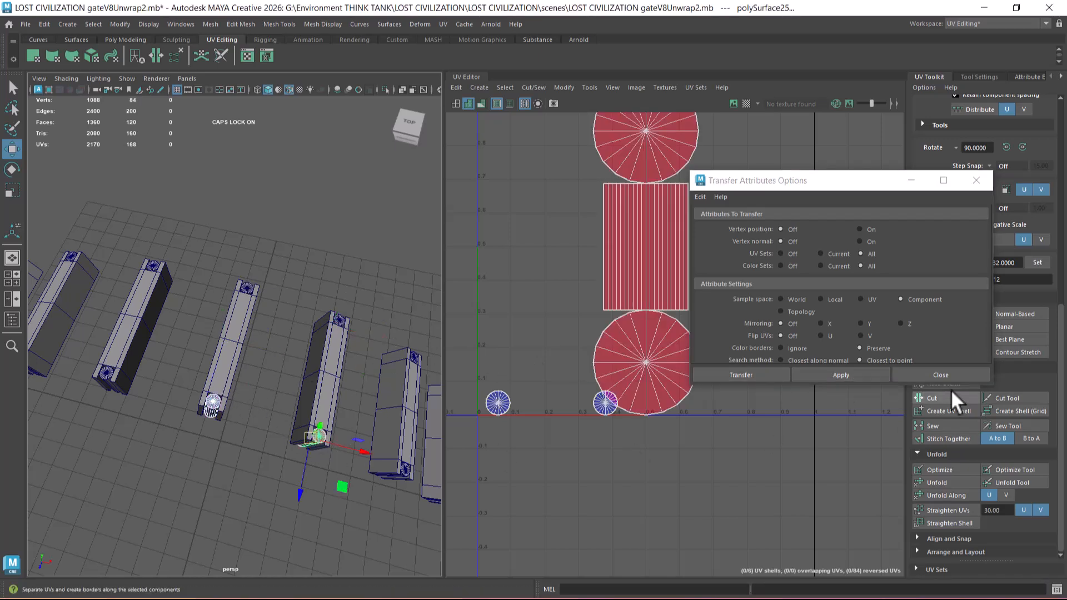
{"action": "left_click", "coordinate": [859, 374]}
{"action": "middle_click_drag", "start_coordinate": [284, 450], "coordinate": [211, 421], "text": "alt"}
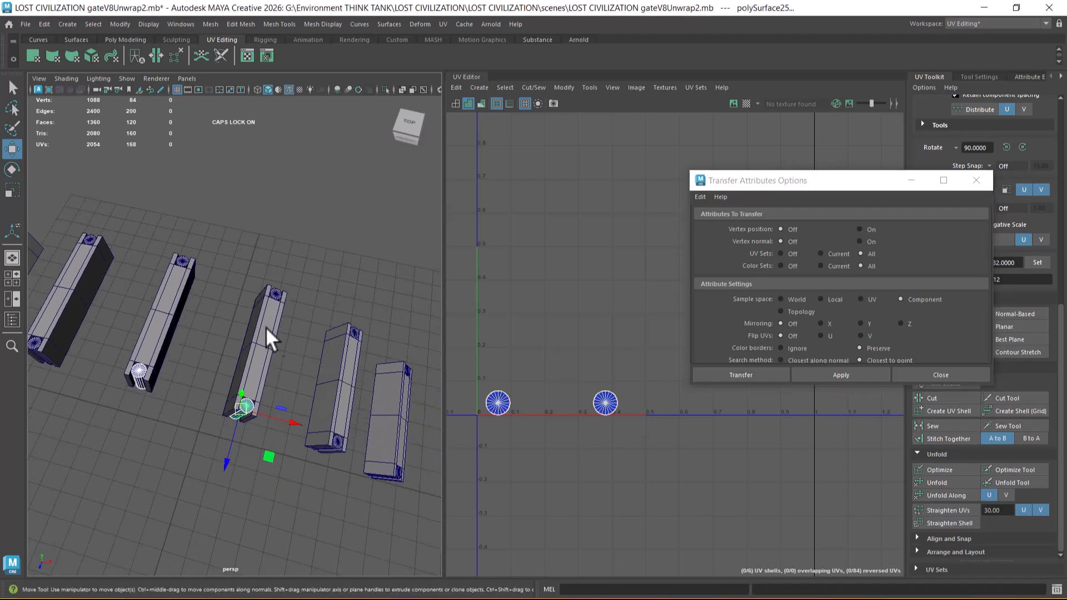
Step: Transfer the UVs from the middle crossbeam's front cylinder to the front cylinder of the second crossbeam on its +X side
{"action": "left_click_drag", "start_coordinate": [245, 333], "coordinate": [168, 388], "text": "alt"}
{"action": "left_click", "coordinate": [156, 341]}
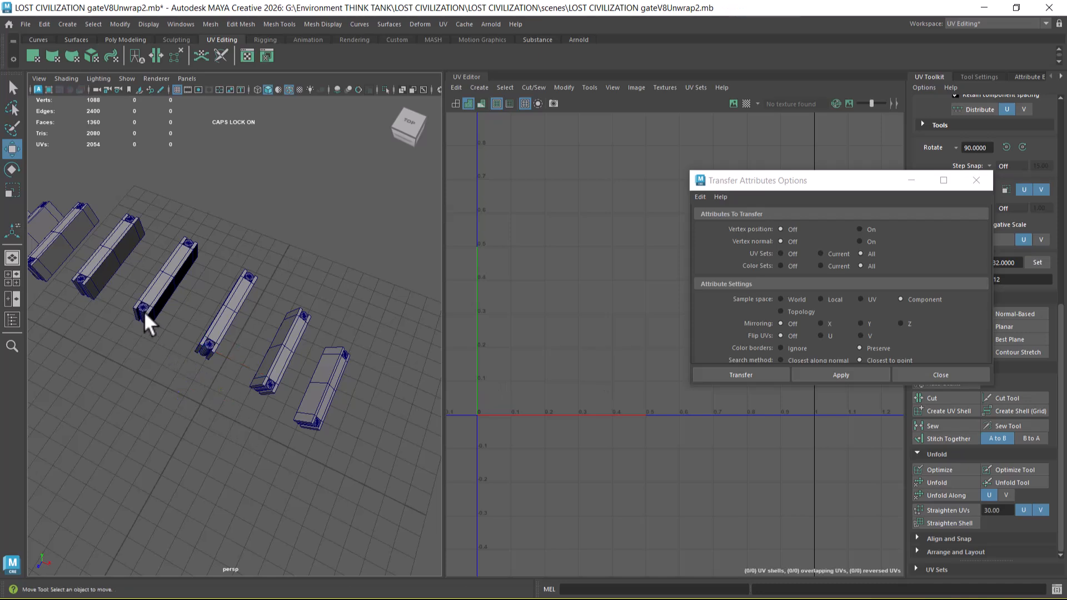
{"action": "left_click", "coordinate": [140, 306]}
{"action": "left_click", "coordinate": [270, 382], "text": "shift"}
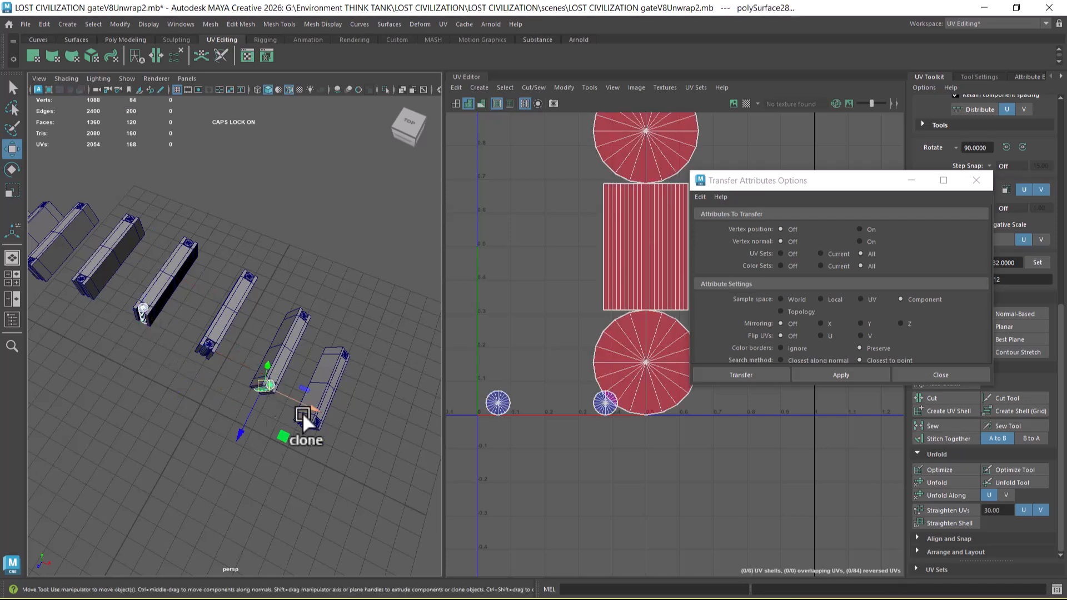
{"action": "left_click", "coordinate": [867, 376]}
{"action": "left_click", "coordinate": [141, 306]}
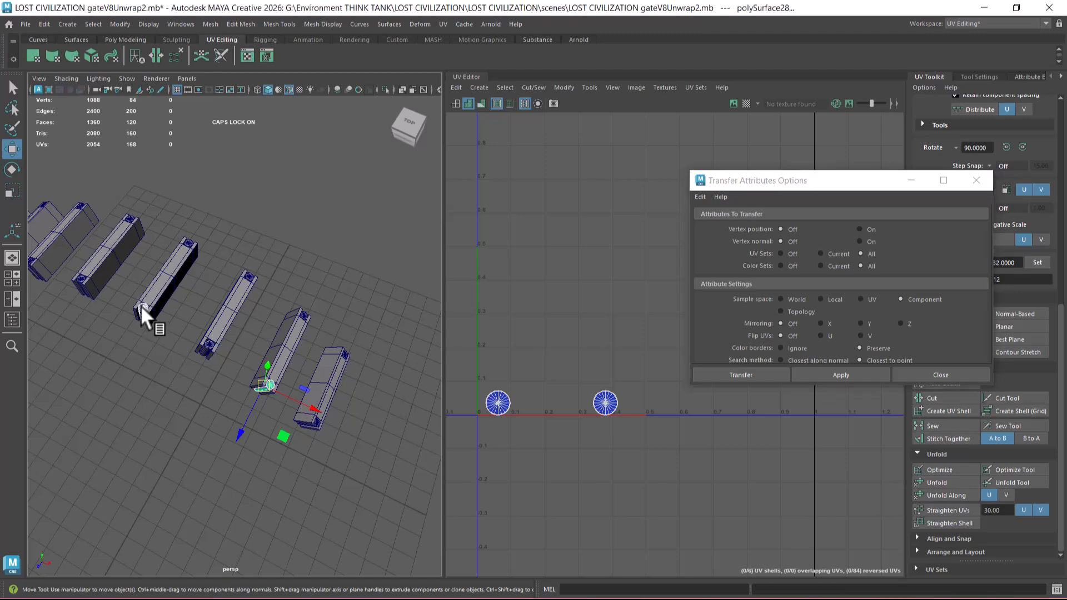
{"action": "left_click", "coordinate": [314, 422], "text": "shift"}
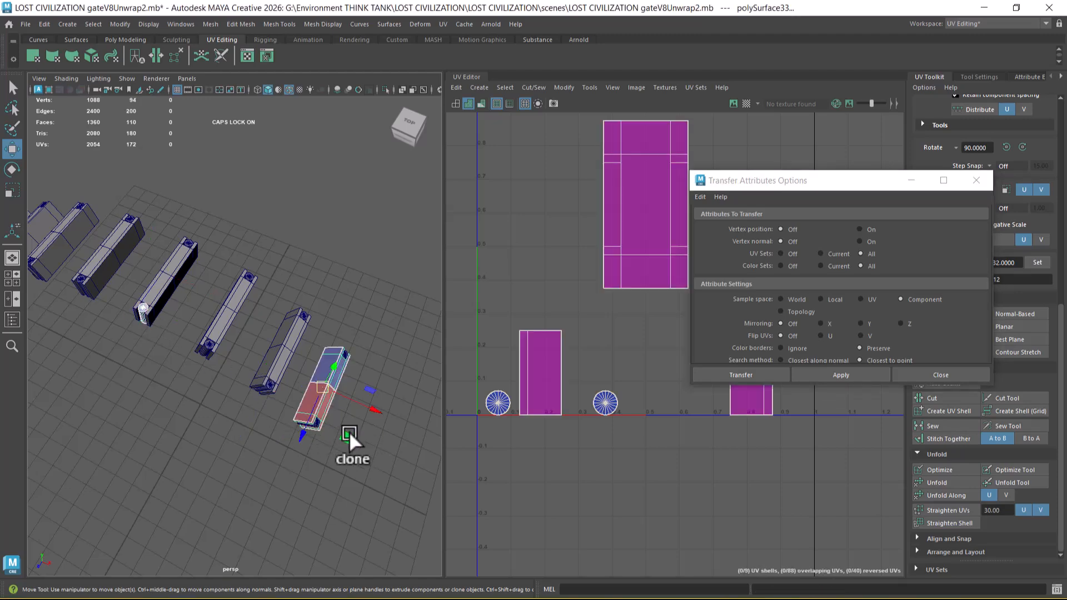
{"action": "left_click", "coordinate": [332, 469], "text": "shift"}
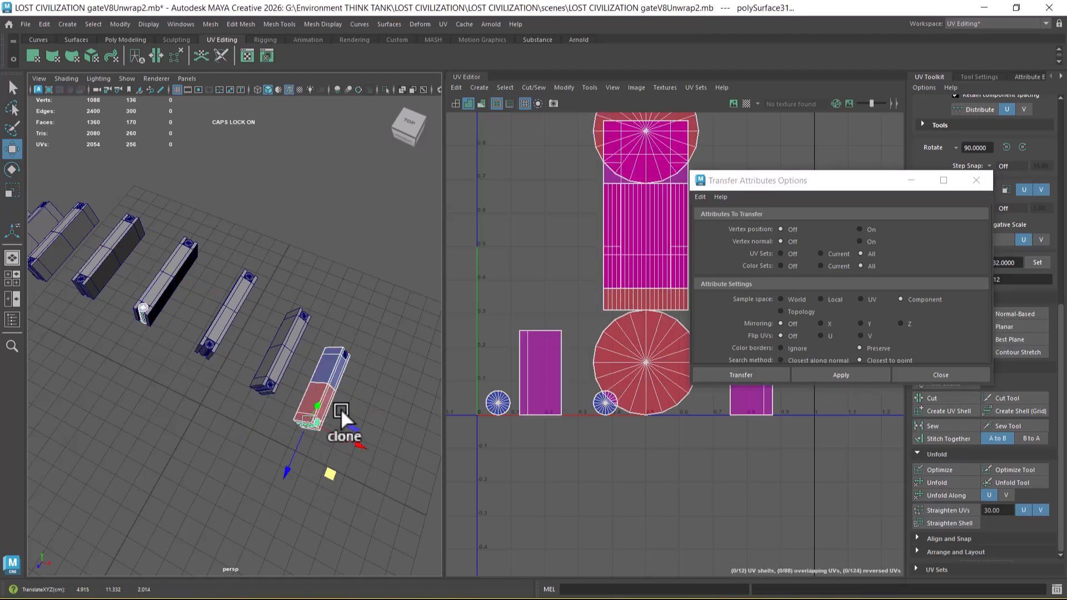
{"action": "scroll", "coordinate": [309, 472], "scroll_direction": "up", "scroll_amount": 5, "text": "shift"}
{"action": "left_click", "coordinate": [296, 430]}
Step: Transfer the UVs from the middle crossbeam's front cylinder to the front cylinder of the outermost crossbeam on the +X side
{"action": "scroll", "coordinate": [245, 376], "scroll_direction": "down", "scroll_amount": 3}
{"action": "middle_click_drag", "start_coordinate": [245, 376], "coordinate": [260, 387], "text": "alt"}
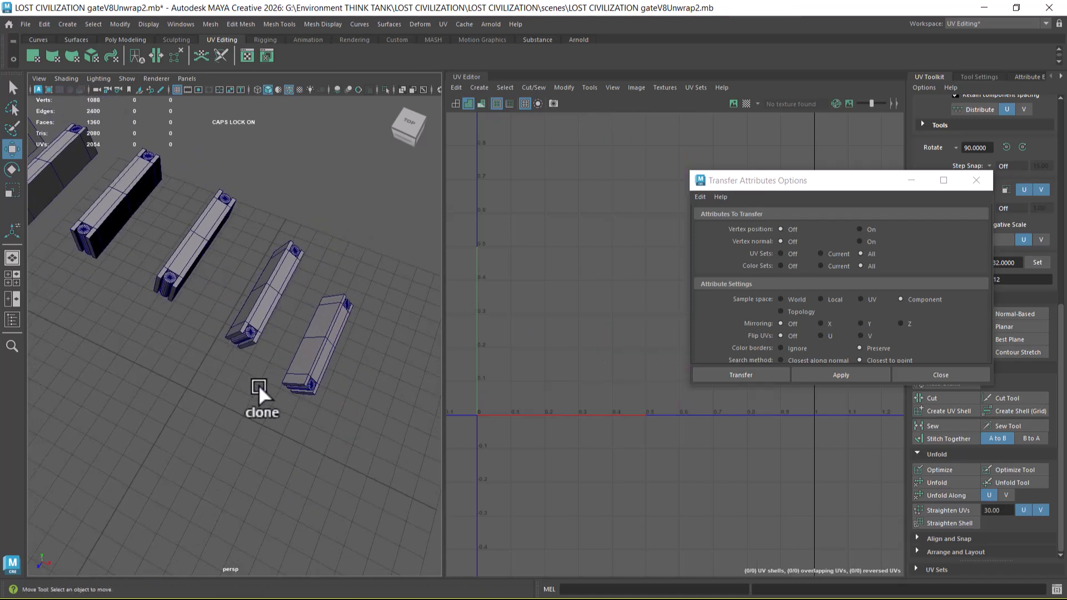
{"action": "left_click", "coordinate": [81, 225], "text": "shift"}
{"action": "left_click_drag", "start_coordinate": [253, 371], "coordinate": [302, 402], "text": "alt"}
{"action": "left_click", "coordinate": [298, 402], "text": "shift"}
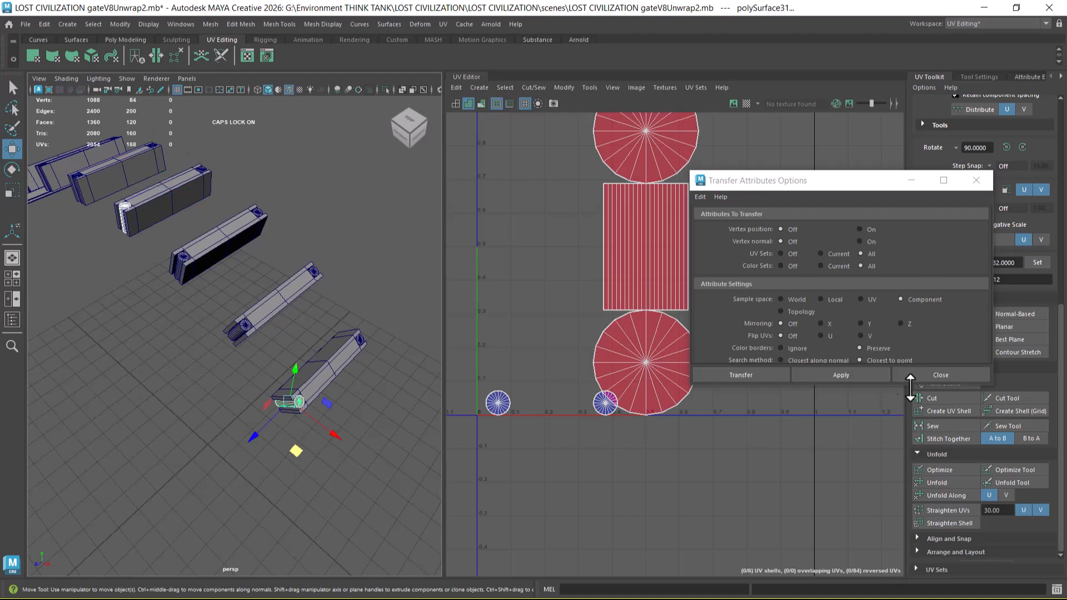
{"action": "left_click", "coordinate": [860, 376]}
Step: Transfer the UVs from the middle crossbeam's front cylinder to the front cylinder of the adjacent crossbeam on its -X side
{"action": "middle_click_drag", "start_coordinate": [241, 331], "coordinate": [239, 365], "text": "alt"}
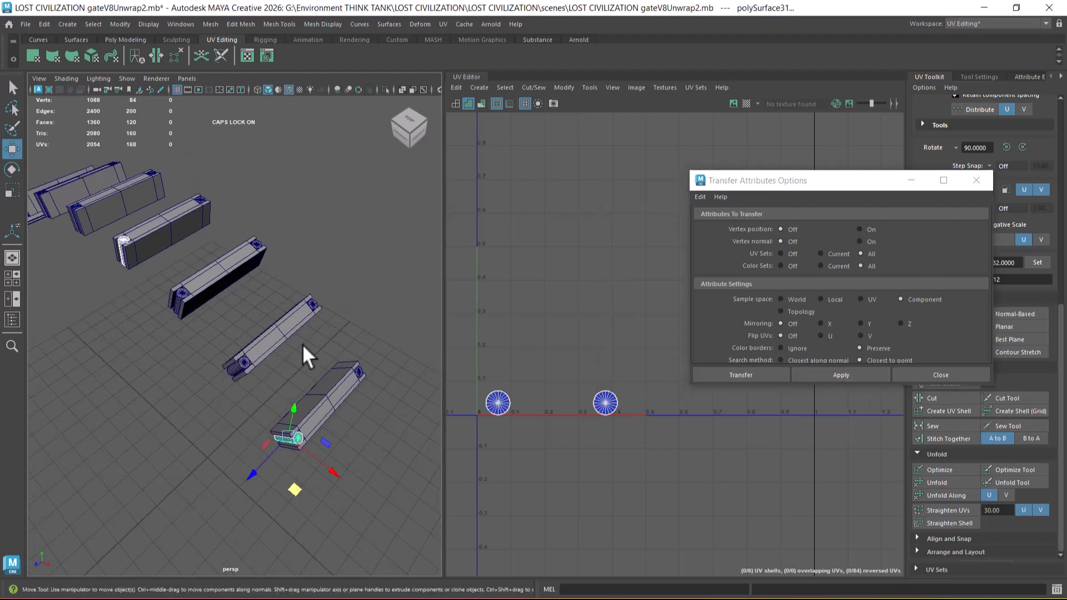
{"action": "middle_click_drag", "start_coordinate": [115, 285], "coordinate": [290, 415], "text": "alt"}
{"action": "scroll", "coordinate": [239, 322], "scroll_direction": "up", "scroll_amount": 5}
{"action": "left_click", "coordinate": [290, 415]}
{"action": "left_click", "coordinate": [348, 330]}
{"action": "left_click", "coordinate": [232, 248], "text": "shift"}
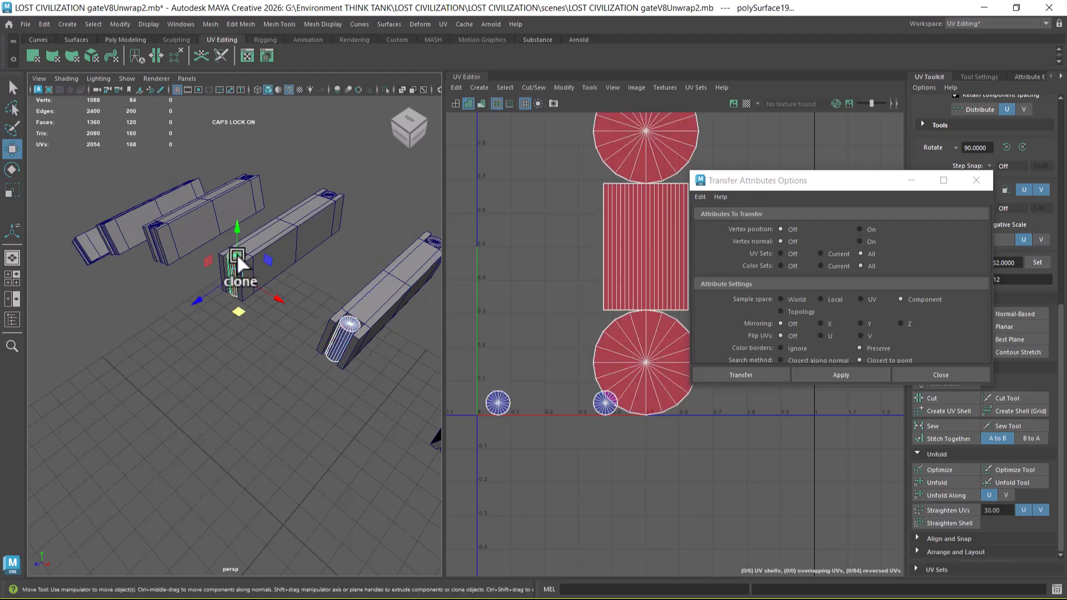
{"action": "left_click", "coordinate": [795, 376]}
Step: Accept the autosave and transfer the middle crossbeam's front cylinder UVs to the front cylinder of the second crossbeam on the -X side
{"action": "left_click_drag", "start_coordinate": [267, 408], "coordinate": [349, 411], "text": "alt"}
{"action": "left_click", "coordinate": [326, 292]}
{"action": "left_click_drag", "start_coordinate": [259, 330], "coordinate": [261, 398], "text": "alt"}
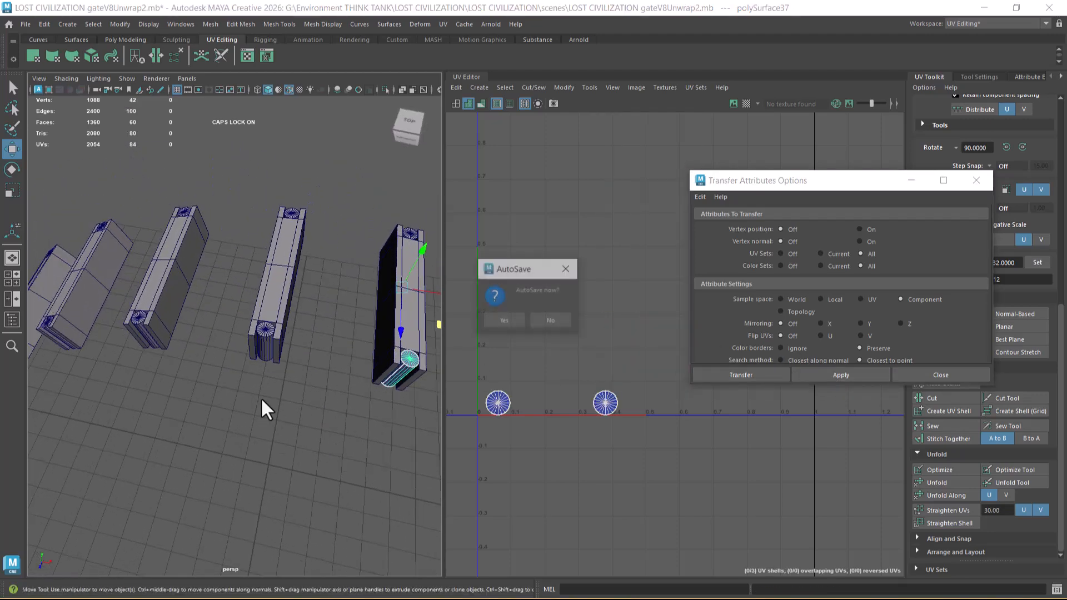
{"action": "left_click", "coordinate": [514, 323]}
{"action": "scroll", "coordinate": [266, 400], "scroll_direction": "up", "scroll_amount": 1}
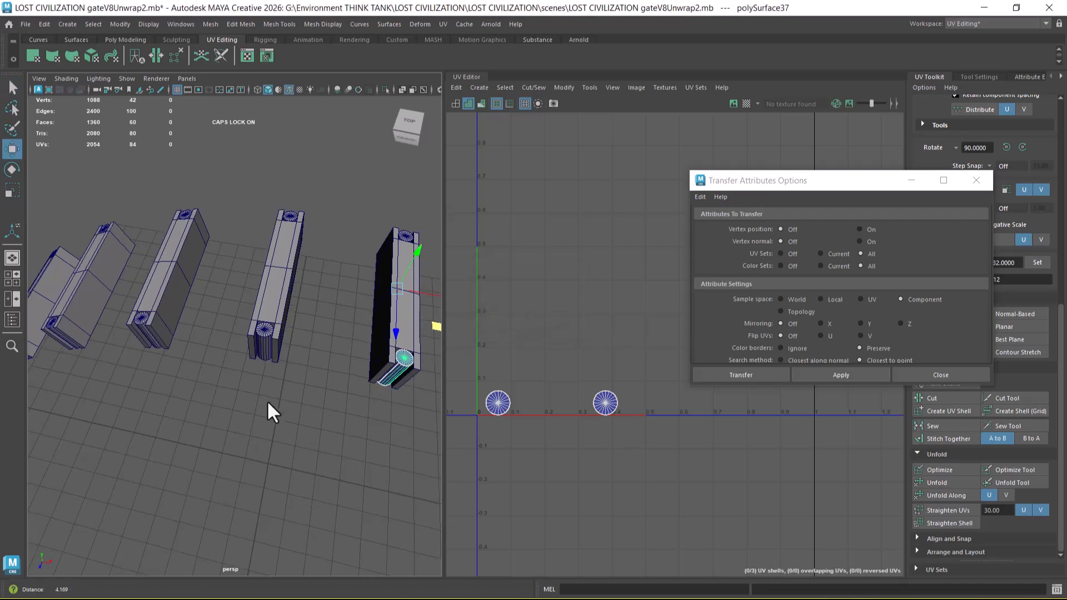
{"action": "left_click", "coordinate": [136, 322], "text": "shift"}
{"action": "left_click", "coordinate": [871, 375]}
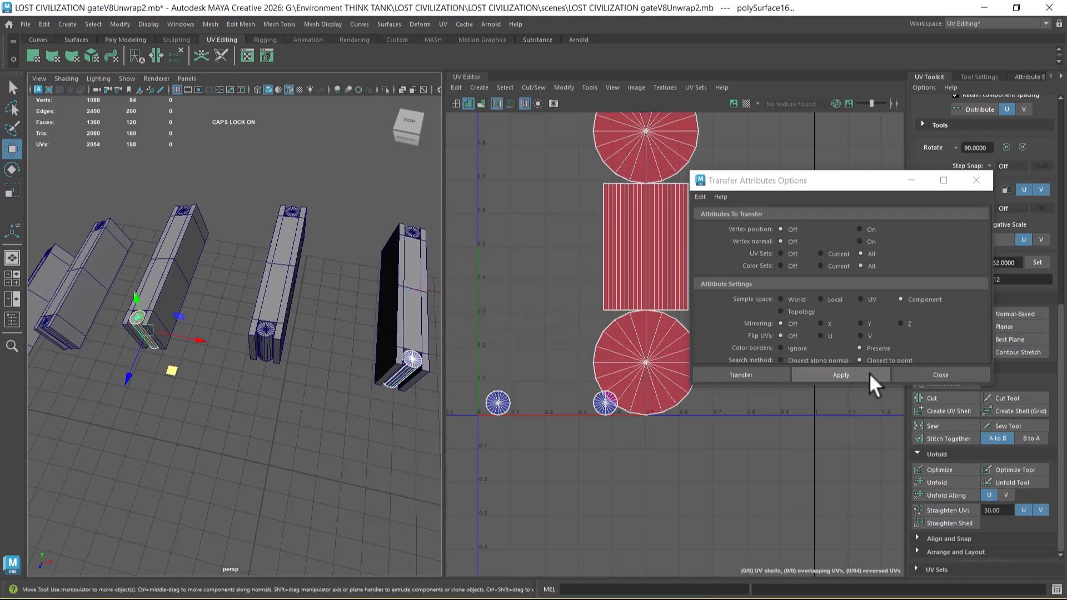
Step: Transfer the UVs from the middle crossbeam's front cylinder to the front cylinder of the third crossbeam on the -X side
{"action": "middle_click_drag", "start_coordinate": [109, 340], "coordinate": [157, 345], "text": "alt"}
{"action": "left_click", "coordinate": [82, 325], "text": "shift"}
{"action": "left_click", "coordinate": [851, 375]}
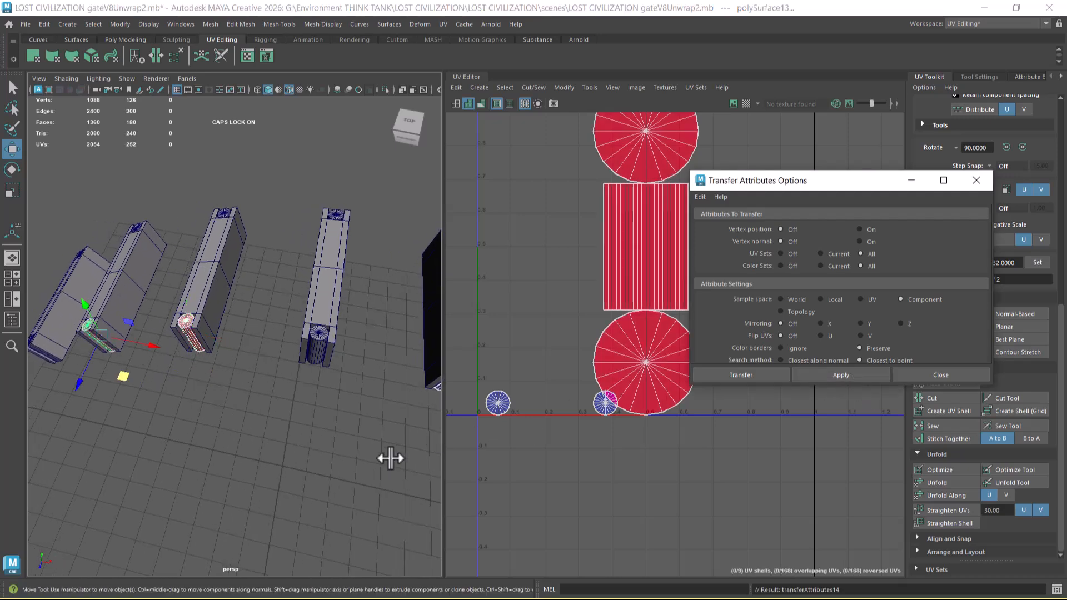
{"action": "left_click_drag", "start_coordinate": [144, 426], "coordinate": [59, 327], "text": "ctrl"}
{"action": "left_click", "coordinate": [821, 376]}
{"action": "mouse_move", "coordinate": [298, 424]}
{"action": "left_mouse_down", "text": "alt"}
{"action": "mouse_move", "coordinate": [218, 400]}
{"action": "mouse_move", "coordinate": [291, 433]}
{"action": "left_mouse_up", "text": "alt"}
{"action": "left_click", "coordinate": [298, 360]}
{"action": "left_click_drag", "start_coordinate": [234, 409], "coordinate": [131, 349], "text": "alt"}
{"action": "left_click", "coordinate": [130, 346], "text": "shift"}
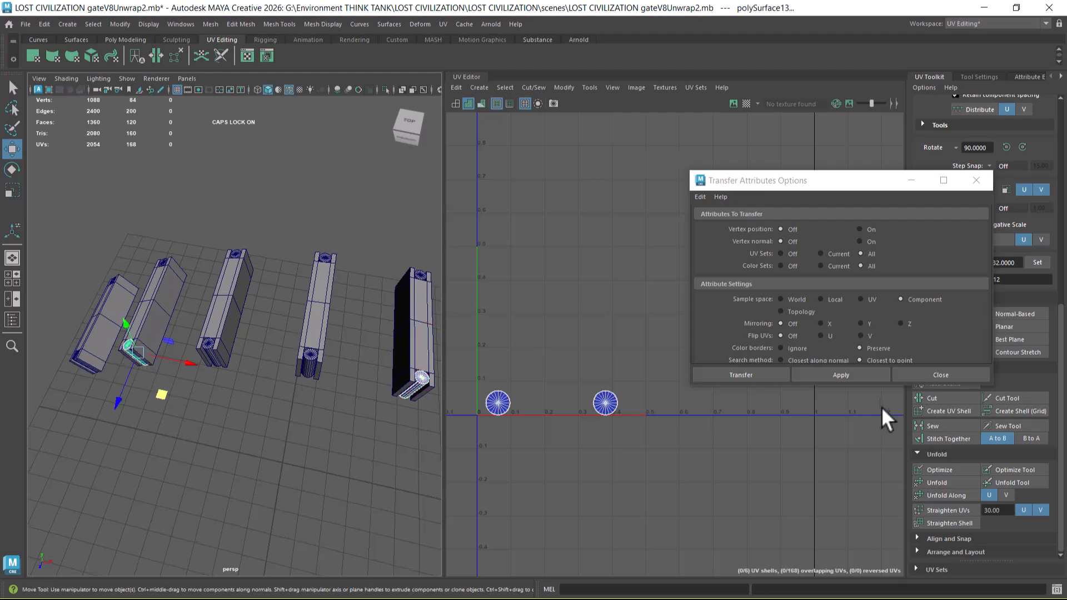
{"action": "left_click", "coordinate": [862, 377]}
Step: Transfer the UVs from the middle crossbeam's front cylinder to the front cylinder of the outermost crossbeam on the -X side
{"action": "left_click", "coordinate": [214, 446]}
{"action": "left_click", "coordinate": [403, 392]}
{"action": "left_click_drag", "start_coordinate": [59, 363], "coordinate": [237, 405], "text": "alt"}
{"action": "left_click", "coordinate": [109, 445], "text": "shift"}
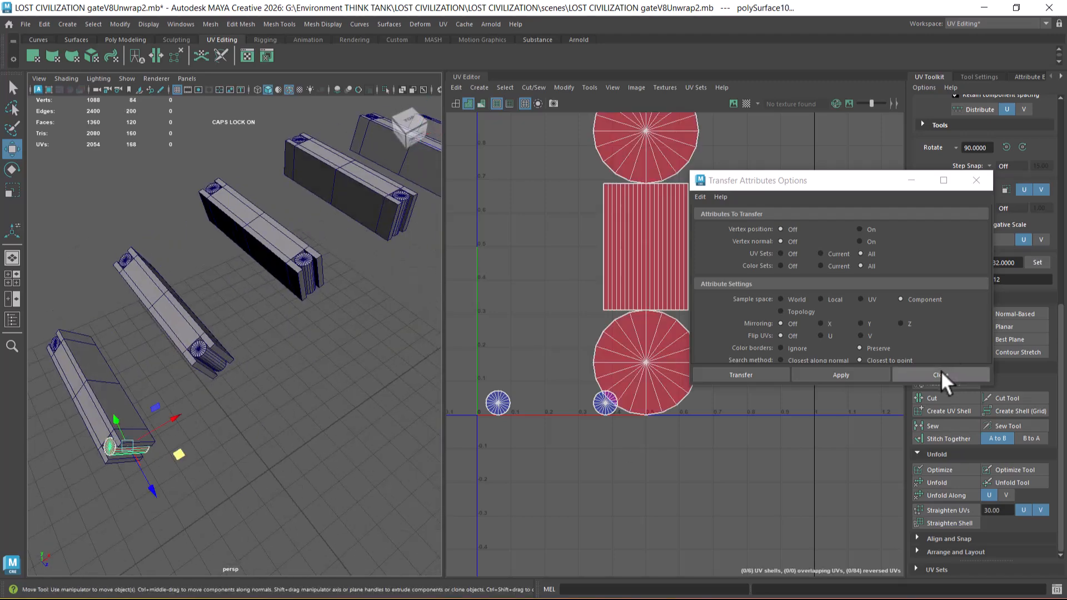
{"action": "left_click", "coordinate": [869, 375]}
Step: Transfer the UVs from the middle crossbeam's far-end cylinder to the matching cylinder of the adjacent crossbeam on its -X side
{"action": "left_click_drag", "start_coordinate": [184, 344], "coordinate": [238, 466], "text": "alt"}
{"action": "left_click", "coordinate": [237, 466]}
{"action": "left_click", "coordinate": [196, 403]}
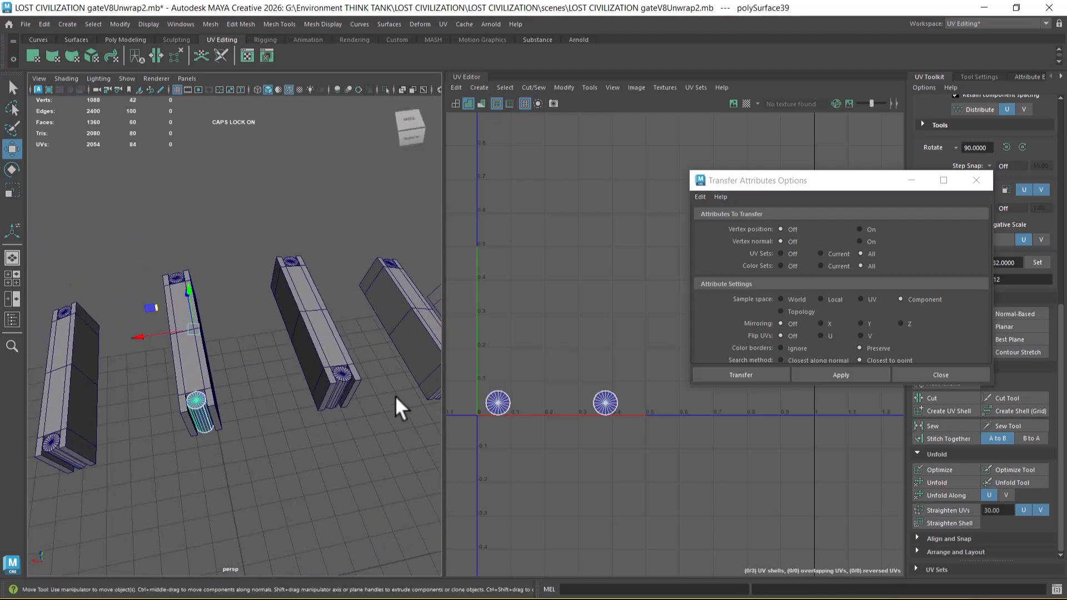
{"action": "left_click", "coordinate": [344, 373], "text": "shift"}
{"action": "left_click", "coordinate": [841, 375]}
Step: Transfer the UVs from the middle crossbeam's far-end cylinder to the matching cylinder of the second crossbeam on the -X side
{"action": "left_click_drag", "start_coordinate": [273, 490], "coordinate": [128, 428], "text": "alt"}
{"action": "left_click", "coordinate": [128, 428]}
{"action": "left_click", "coordinate": [86, 375]}
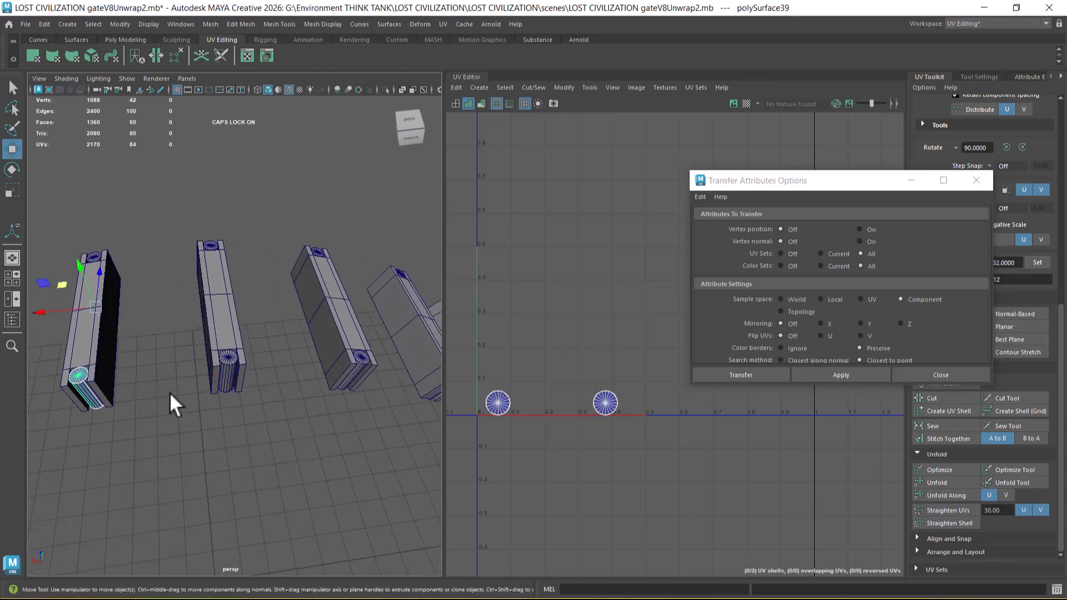
{"action": "left_click", "coordinate": [365, 359], "text": "shift"}
{"action": "left_click", "coordinate": [841, 375]}
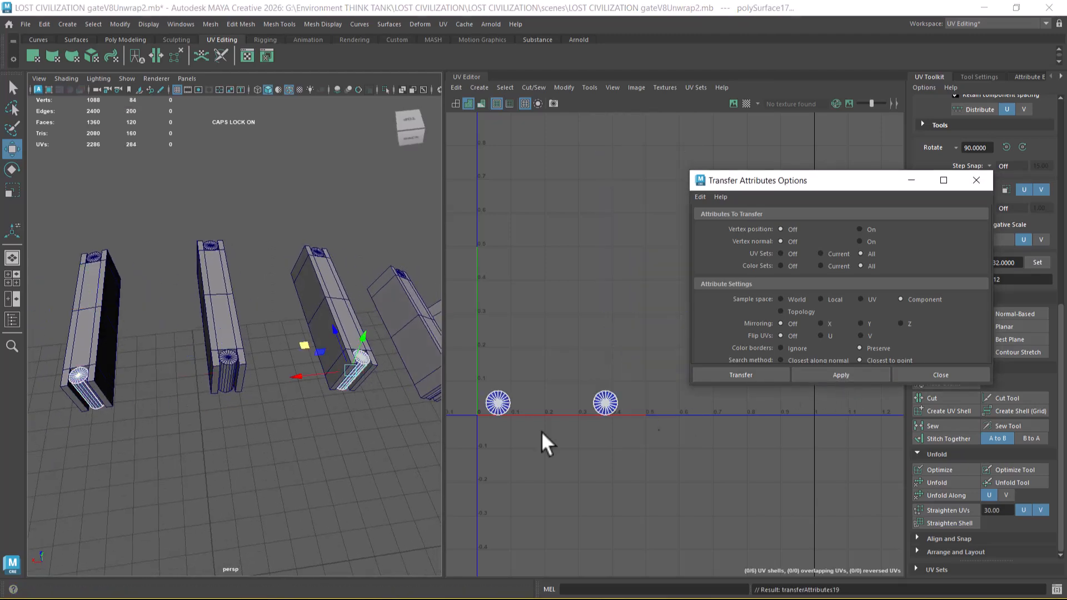
Step: Transfer the UVs from the middle crossbeam's far-end cylinder to the matching cylinder of the third crossbeam on the -X side
{"action": "left_click_drag", "start_coordinate": [294, 478], "coordinate": [247, 482], "text": "alt"}
{"action": "left_click", "coordinate": [247, 482]}
{"action": "left_click", "coordinate": [68, 350]}
{"action": "left_click_drag", "start_coordinate": [67, 352], "coordinate": [219, 382], "text": "alt"}
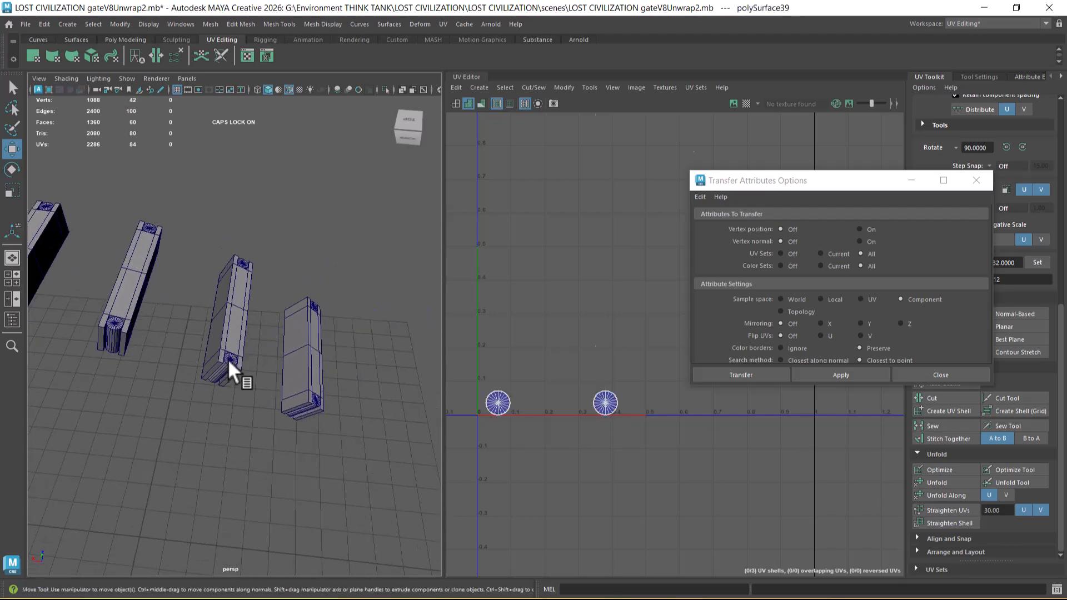
{"action": "left_click", "coordinate": [228, 358], "text": "shift"}
{"action": "left_click", "coordinate": [877, 374]}
Step: Transfer the UVs from the middle crossbeam's far-end cylinder to the matching cylinder of the outermost crossbeam on the -X side
{"action": "left_click_drag", "start_coordinate": [404, 463], "coordinate": [332, 433], "text": "alt"}
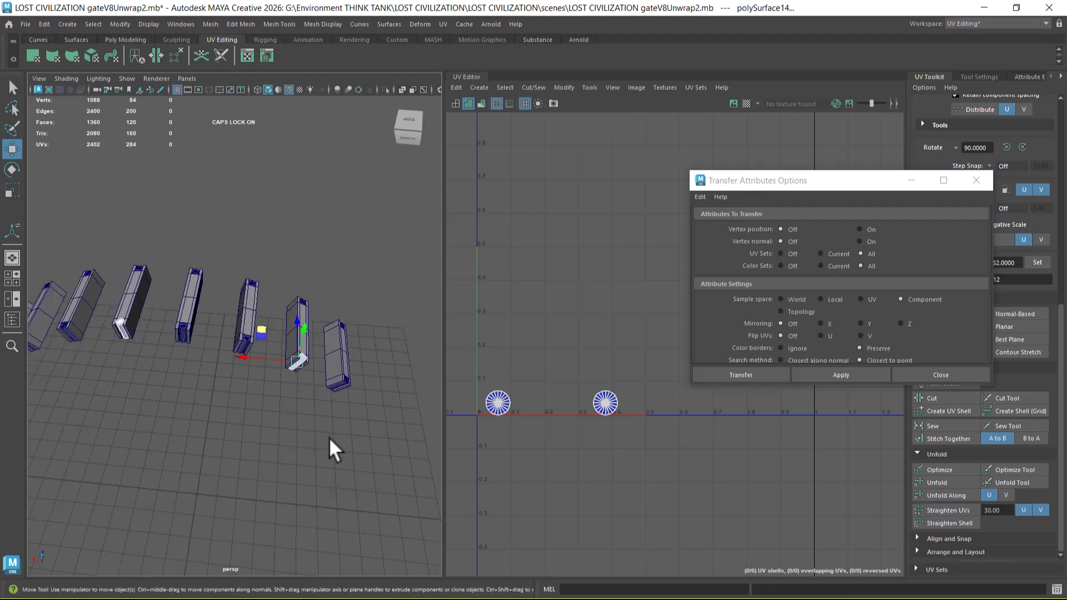
{"action": "left_click", "coordinate": [236, 430]}
{"action": "left_click", "coordinate": [122, 321]}
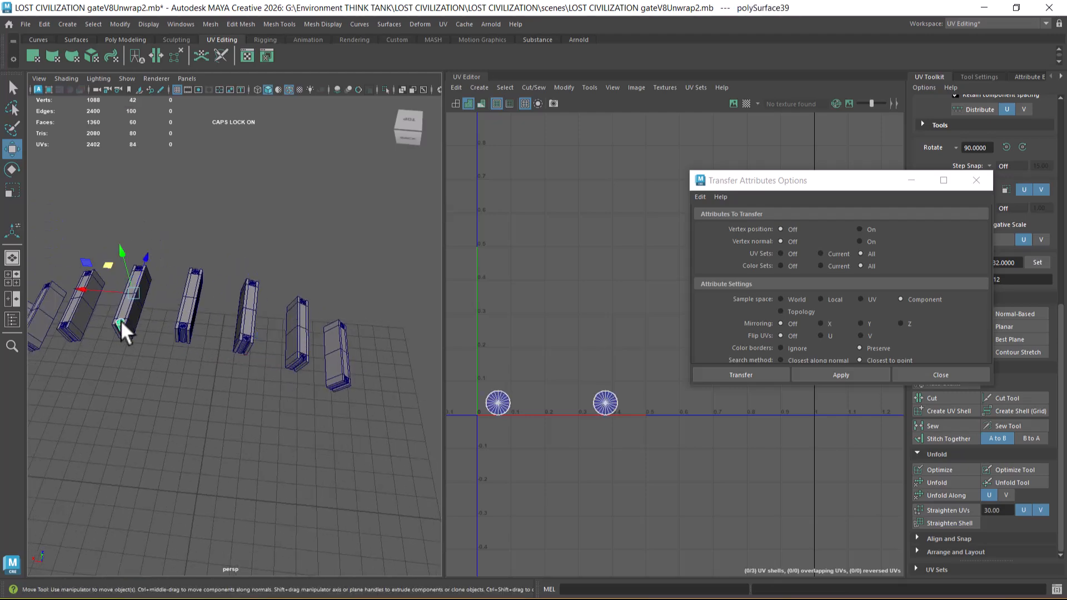
{"action": "left_click", "coordinate": [346, 377], "text": "shift"}
{"action": "left_click_drag", "start_coordinate": [358, 393], "coordinate": [355, 455], "text": "alt"}
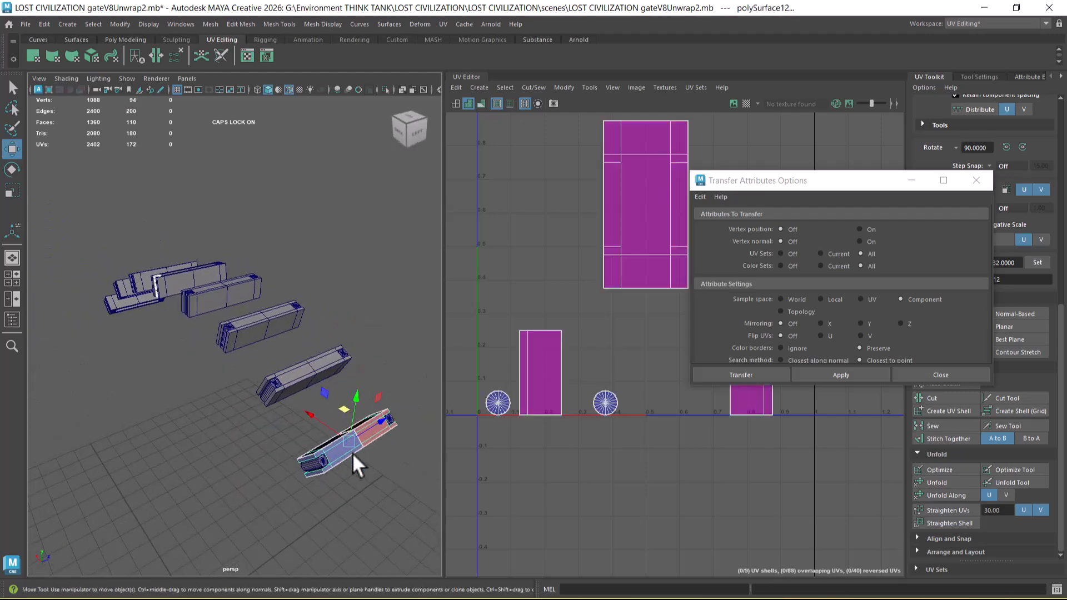
{"action": "key", "text": "ctrl+z"}
{"action": "left_click", "coordinate": [321, 461], "text": "shift"}
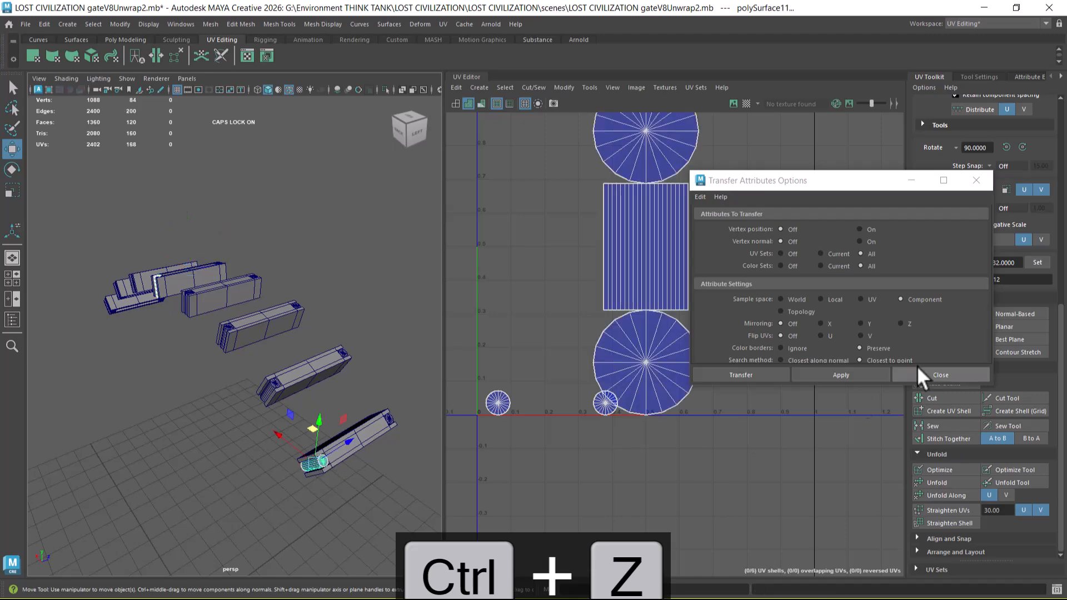
{"action": "left_click", "coordinate": [868, 379]}
Step: Transfer the UVs from the middle crossbeam's far-end cylinder to the matching cylinder of the adjacent crossbeam on its +X side
{"action": "left_click_drag", "start_coordinate": [203, 474], "coordinate": [351, 455], "text": "alt"}
{"action": "left_click", "coordinate": [352, 452]}
{"action": "left_click", "coordinate": [352, 305]}
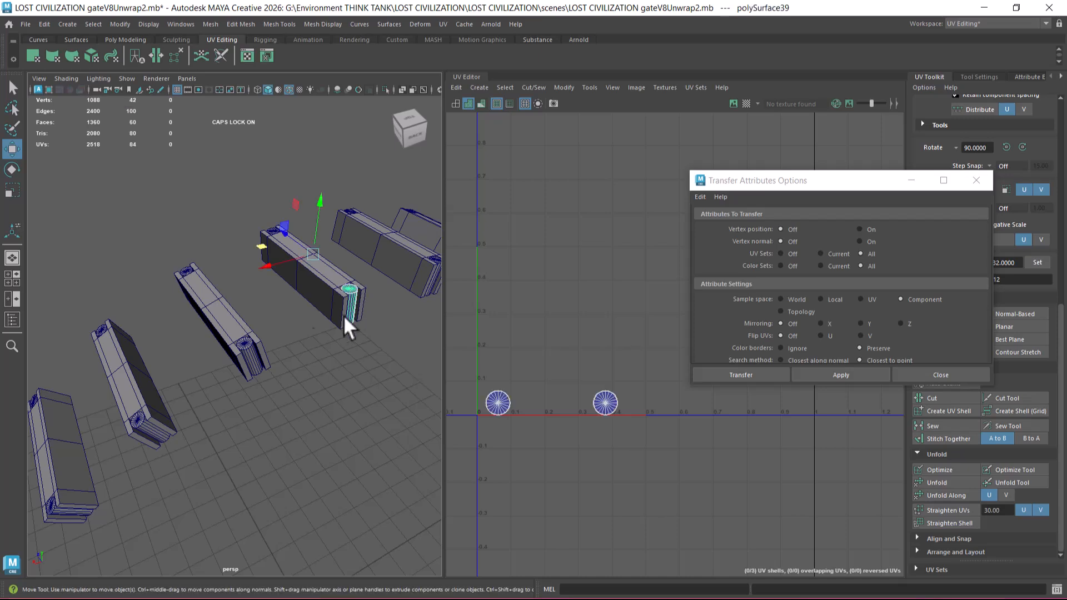
{"action": "left_click", "coordinate": [245, 342], "text": "shift"}
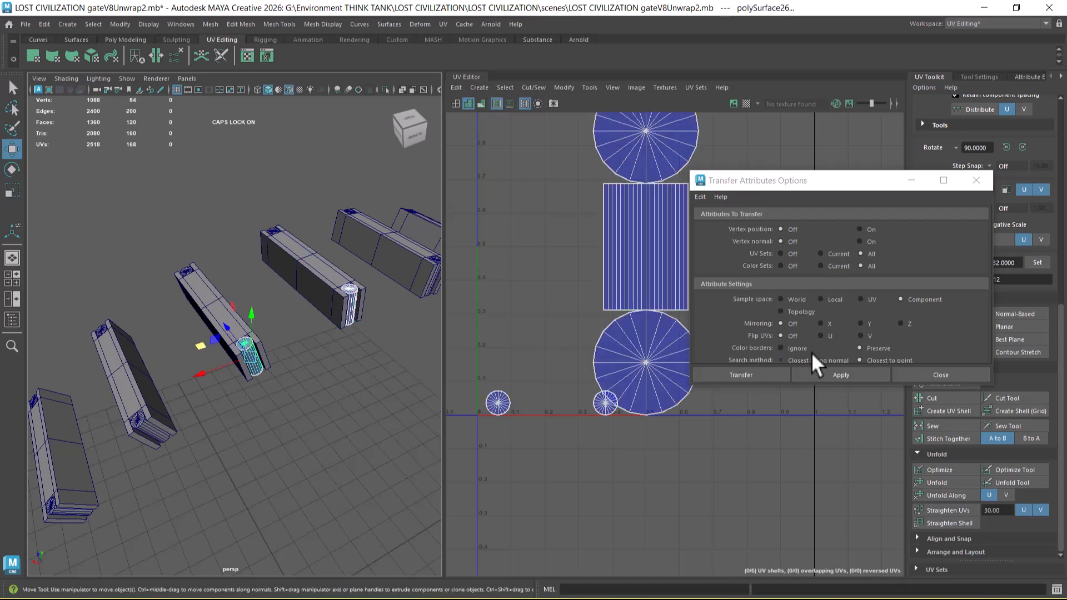
{"action": "left_click", "coordinate": [849, 368]}
Step: Transfer the UVs from the middle crossbeam's far-end cylinder to the matching cylinder of the second crossbeam on the +X side
{"action": "left_click", "coordinate": [362, 345]}
{"action": "left_click", "coordinate": [352, 289]}
{"action": "middle_click_drag", "start_coordinate": [243, 407], "coordinate": [320, 370], "text": "alt"}
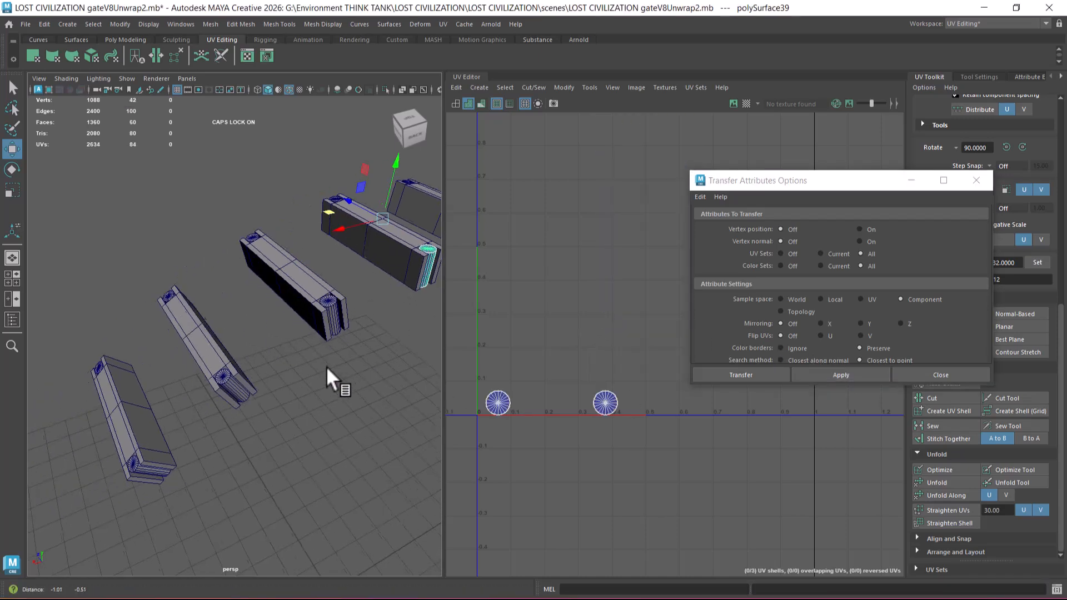
{"action": "left_click", "coordinate": [228, 378], "text": "shift"}
{"action": "left_click", "coordinate": [855, 374]}
Step: Transfer the middle crossbeam's far-end cylinder UVs to the matching cylinder of the outermost +X crossbeam and close the Transfer Attributes options
{"action": "middle_click_drag", "start_coordinate": [390, 421], "coordinate": [339, 451], "text": "alt"}
{"action": "left_click", "coordinate": [388, 278]}
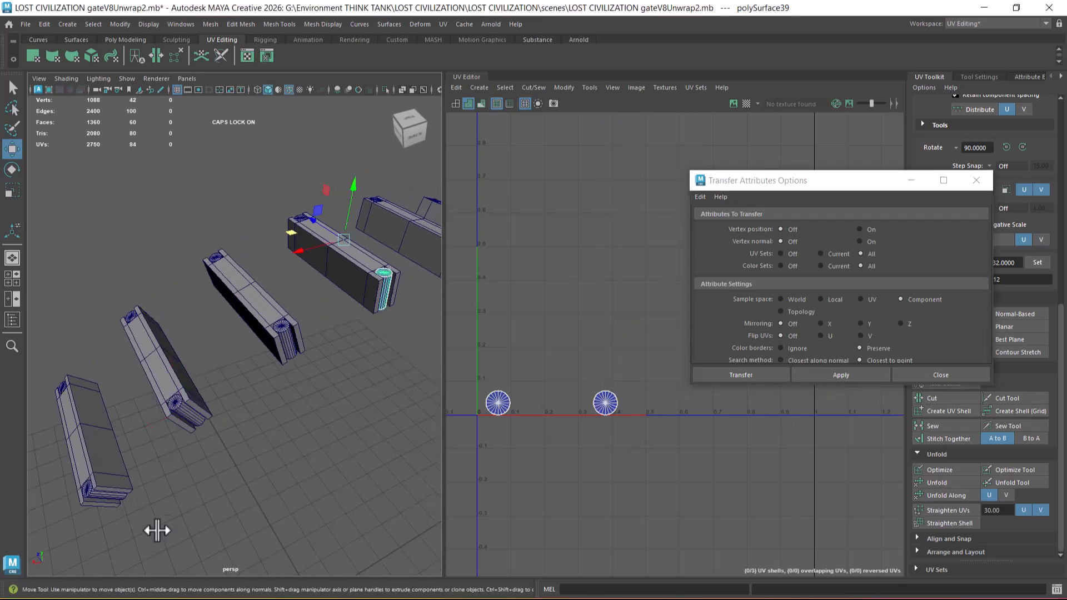
{"action": "left_click", "coordinate": [92, 492], "text": "shift"}
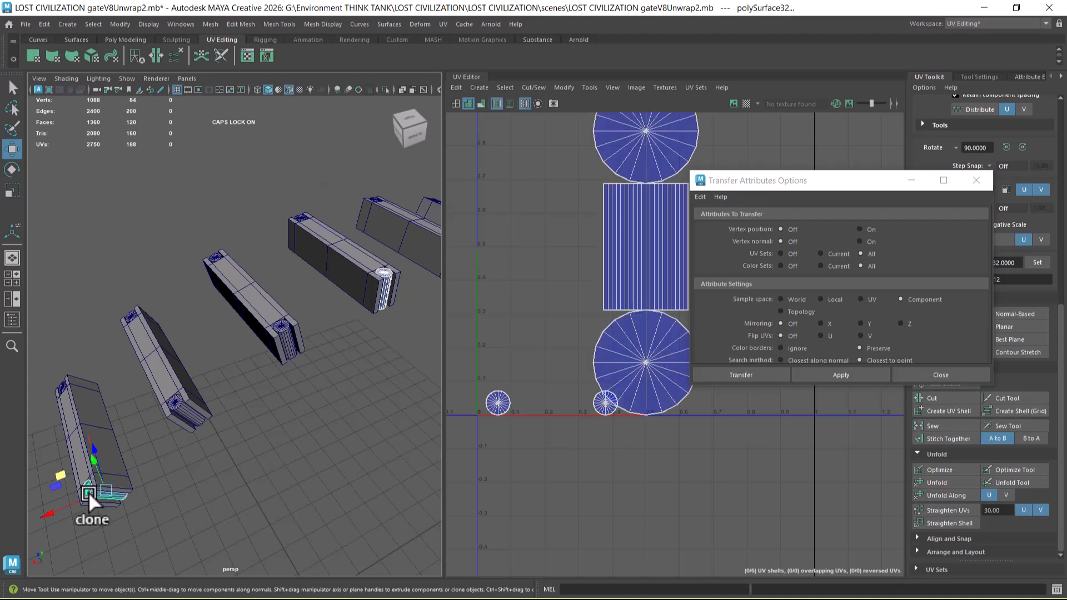
{"action": "left_click", "coordinate": [860, 372]}
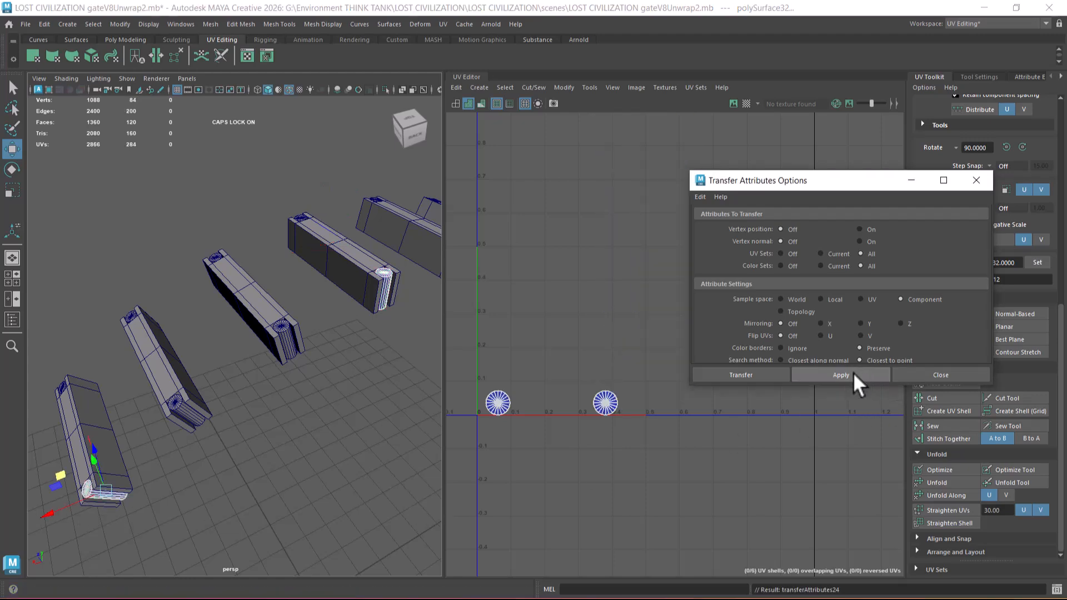
{"action": "left_click", "coordinate": [944, 375]}
Step: Transfer all UV sets from the middle crossbeam to the second crossbeam on its +X side, using Component sample space
{"action": "left_click_drag", "start_coordinate": [359, 452], "coordinate": [395, 381], "text": "alt"}
{"action": "left_click", "coordinate": [283, 283]}
{"action": "left_click_drag", "start_coordinate": [283, 284], "coordinate": [250, 347], "text": "alt"}
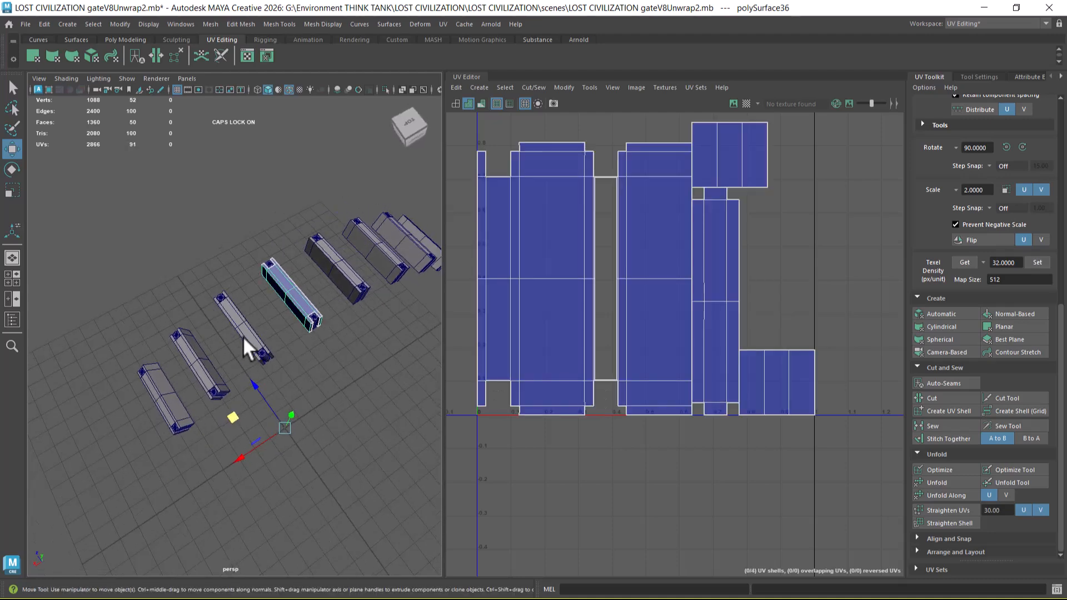
{"action": "left_click", "coordinate": [192, 359], "text": "shift"}
{"action": "left_click", "coordinate": [212, 24]}
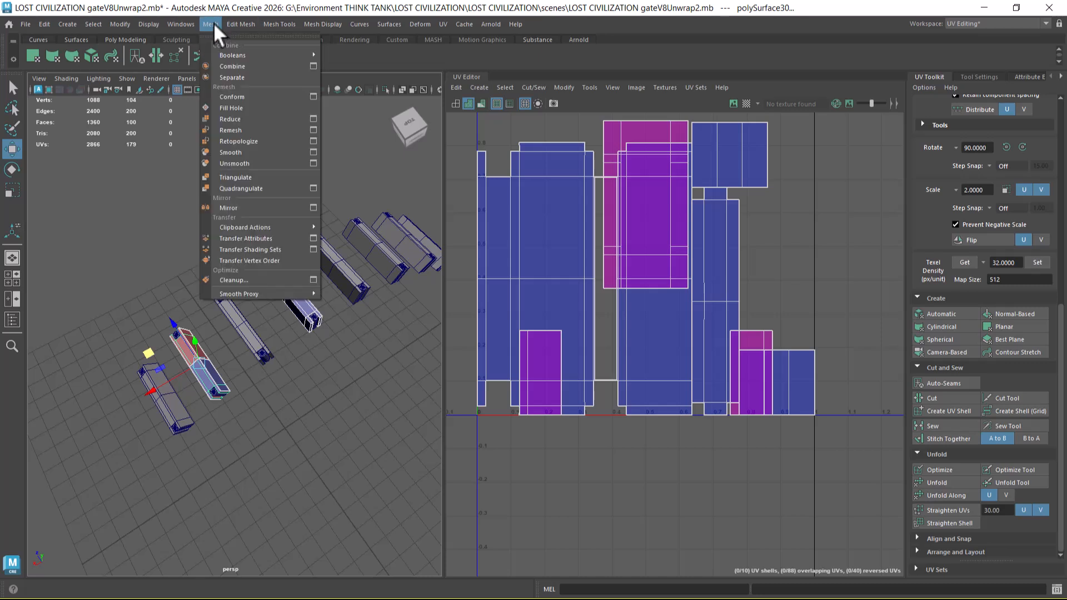
{"action": "left_click", "coordinate": [314, 239]}
{"action": "left_click", "coordinate": [854, 368]}
Step: Transfer the middle crossbeam's UVs to the outermost crossbeam on the +X side and check the second crossbeam's UV layout
{"action": "left_click", "coordinate": [369, 402]}
{"action": "left_click", "coordinate": [288, 298]}
{"action": "left_click", "coordinate": [157, 389], "text": "shift"}
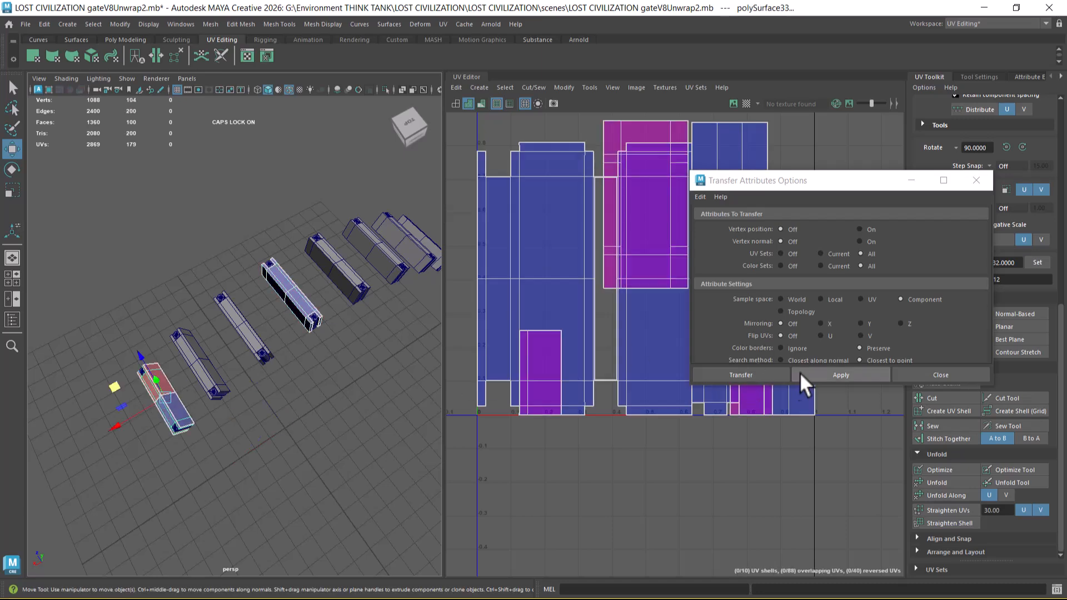
{"action": "left_click", "coordinate": [834, 372]}
{"action": "left_click", "coordinate": [195, 365]}
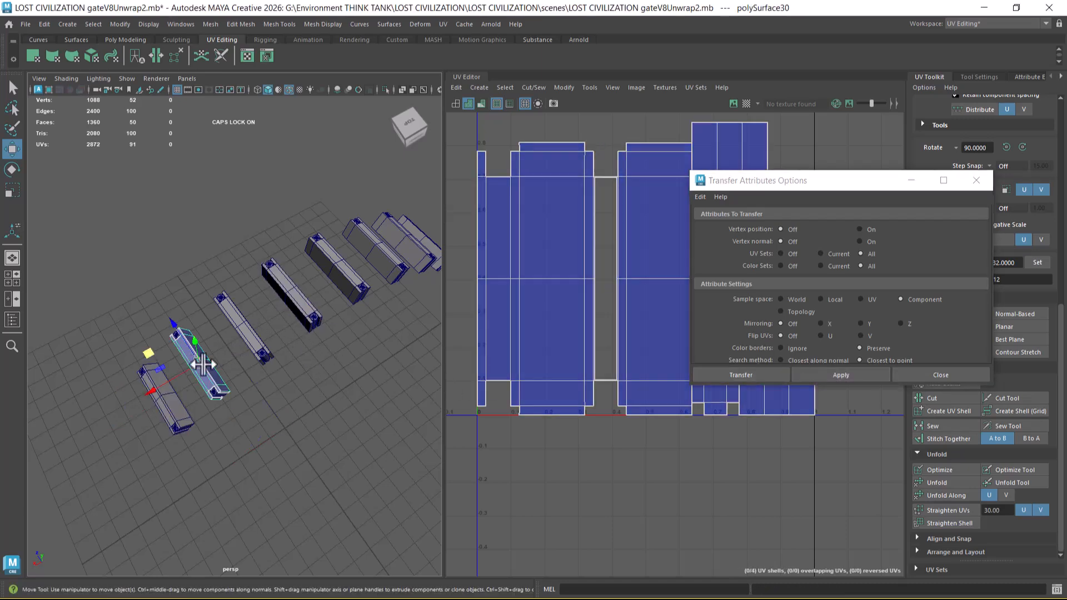
Step: Transfer the UVs from the middle crossbeam to the adjacent crossbeam on its -X side
{"action": "left_click", "coordinate": [300, 300]}
{"action": "left_click", "coordinate": [331, 275], "text": "shift"}
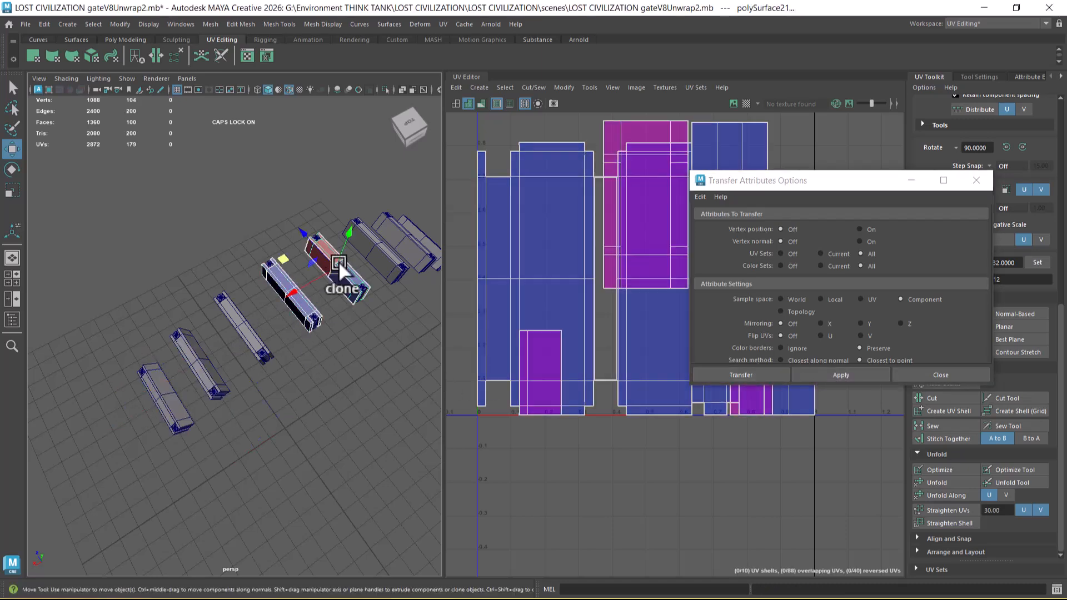
{"action": "left_click", "coordinate": [875, 378]}
Step: Transfer the middle crossbeam's UVs to the second crossbeam on its -X side
{"action": "scroll", "coordinate": [285, 441], "scroll_direction": "up", "scroll_amount": 3}
{"action": "left_click", "coordinate": [268, 452]}
{"action": "left_click", "coordinate": [282, 282]}
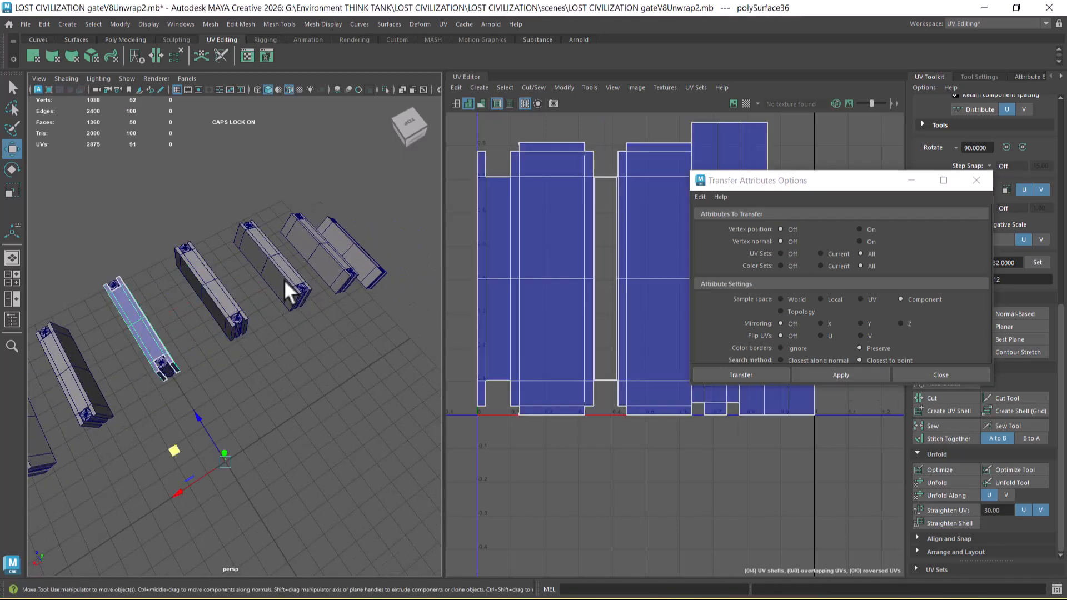
{"action": "left_click", "coordinate": [864, 379]}
Step: Transfer the middle crossbeam's UVs to the third crossbeam on its -X side
{"action": "left_click", "coordinate": [188, 340]}
{"action": "left_click", "coordinate": [146, 319]}
{"action": "left_click_drag", "start_coordinate": [142, 324], "coordinate": [221, 346], "text": "alt"}
{"action": "left_click", "coordinate": [379, 288], "text": "shift"}
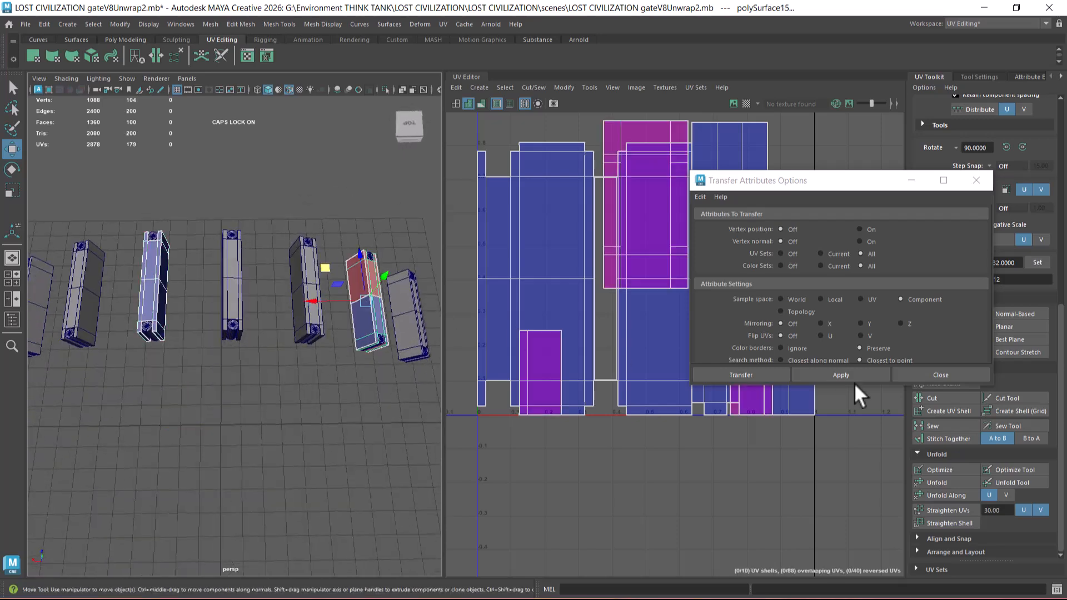
{"action": "left_click", "coordinate": [844, 372]}
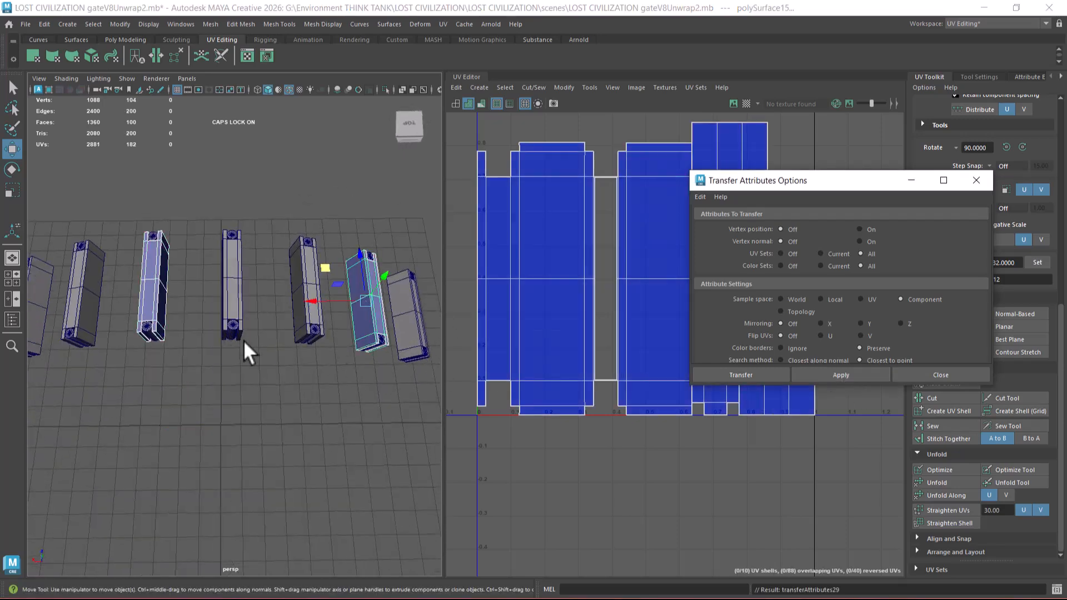
Step: Transfer the middle crossbeam's UVs to the outermost crossbeam on the -X side and close the Transfer Attributes options
{"action": "left_click", "coordinate": [158, 276]}
{"action": "left_click", "coordinate": [416, 312], "text": "shift"}
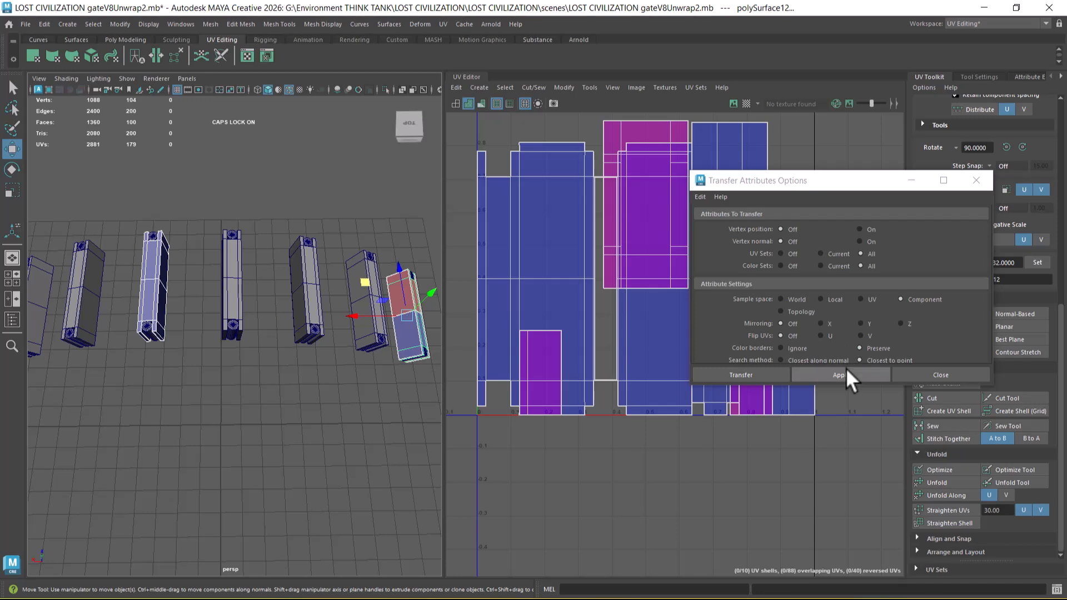
{"action": "left_click", "coordinate": [844, 368]}
{"action": "right_click_drag", "start_coordinate": [300, 464], "coordinate": [265, 381], "text": "alt"}
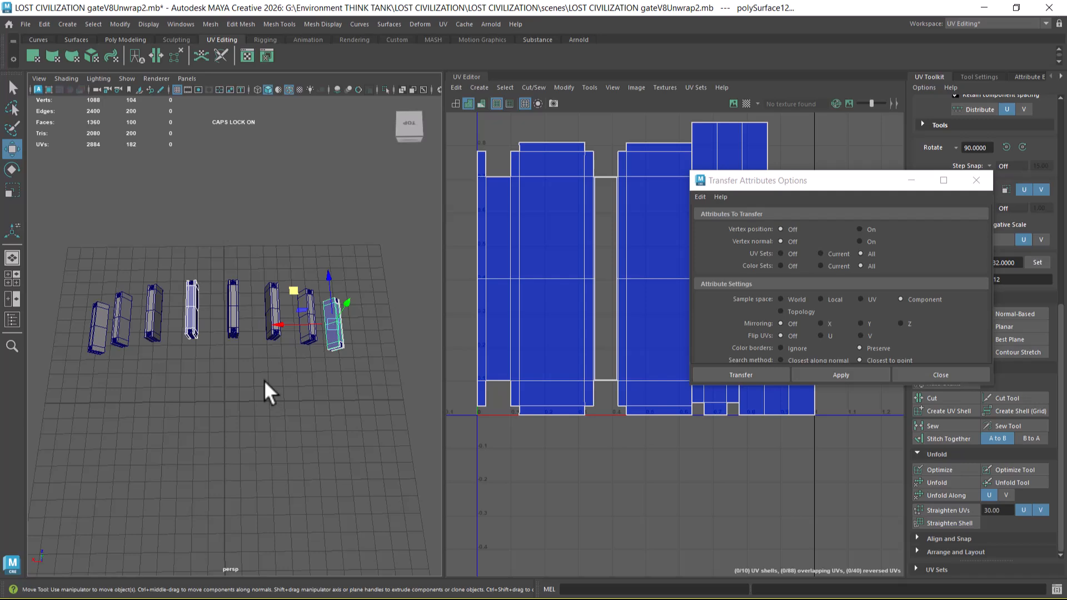
{"action": "left_click_drag", "start_coordinate": [264, 379], "coordinate": [238, 411], "text": "alt"}
{"action": "left_click", "coordinate": [940, 375]}
Step: Select all the crossbeams with their cylinders and group them
{"action": "scroll", "coordinate": [181, 345], "scroll_direction": "down", "scroll_amount": 3}
{"action": "left_click_drag", "start_coordinate": [90, 258], "coordinate": [605, 491]}
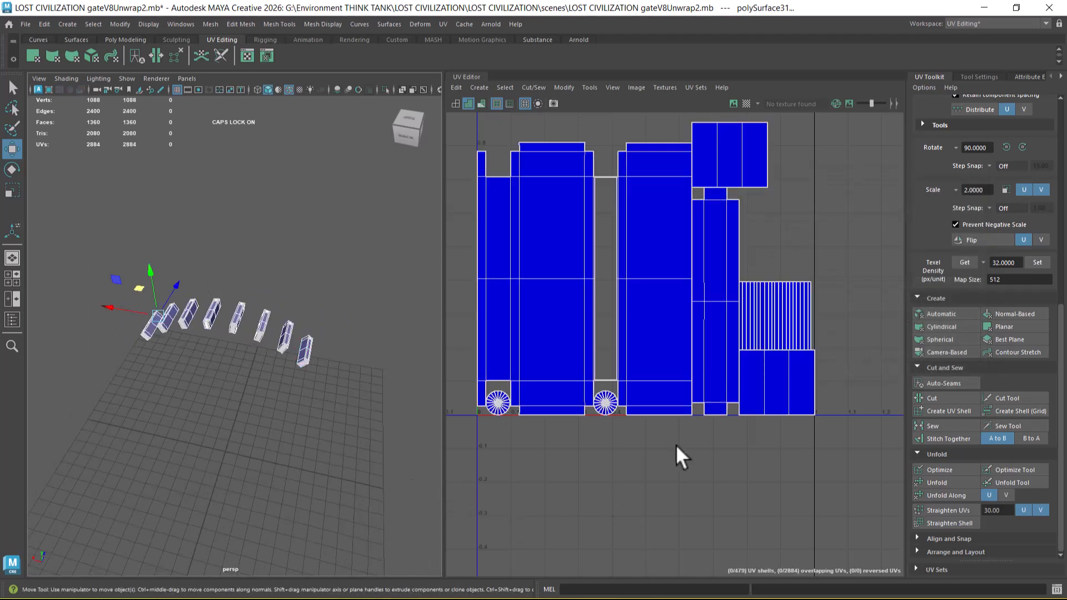
{"action": "left_click_drag", "start_coordinate": [139, 389], "coordinate": [255, 392], "text": "alt"}
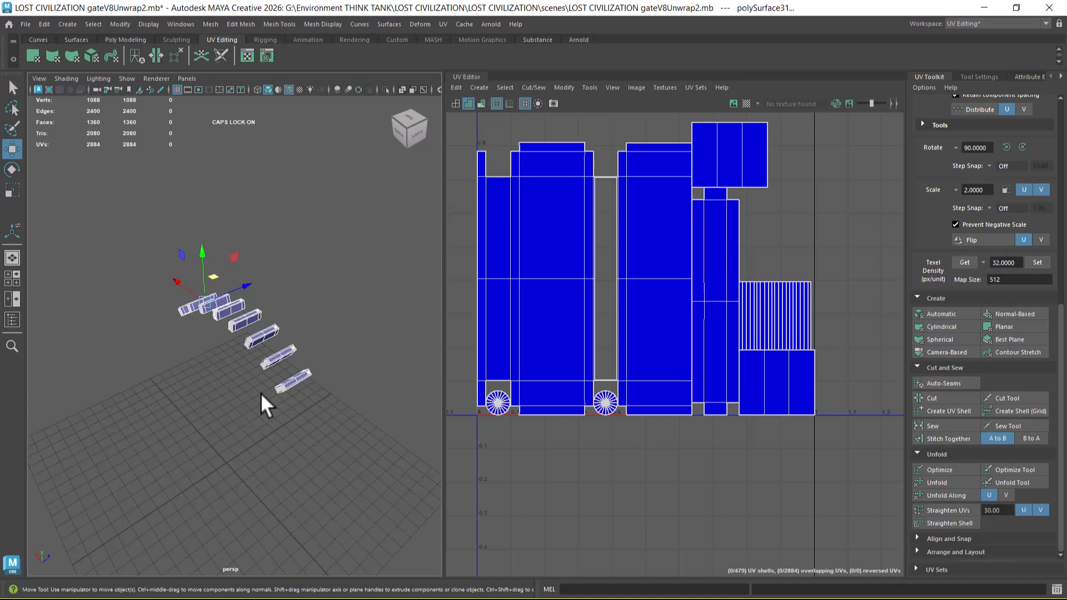
{"action": "key", "text": "ctrl+g"}
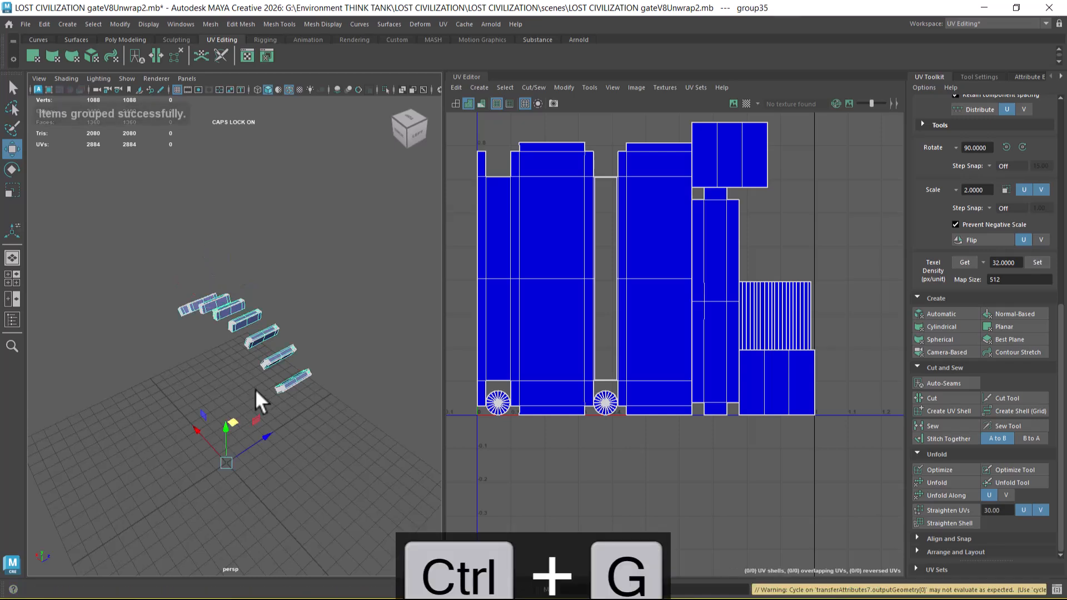
{"action": "left_click_drag", "start_coordinate": [329, 421], "coordinate": [292, 432], "text": "alt"}
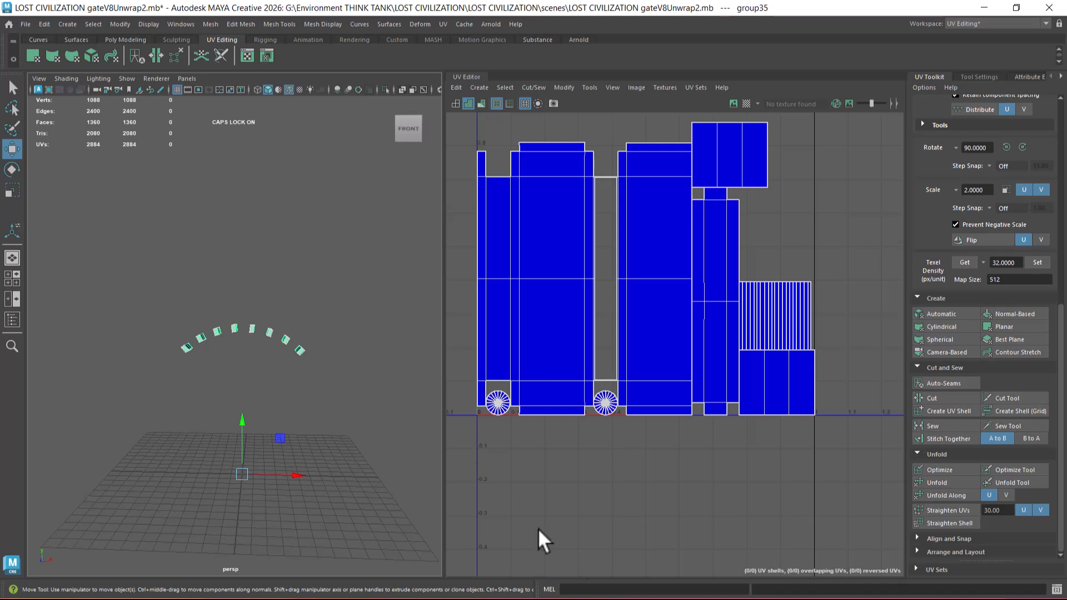
{"action": "scroll", "coordinate": [671, 476], "scroll_direction": "down", "scroll_amount": 2}
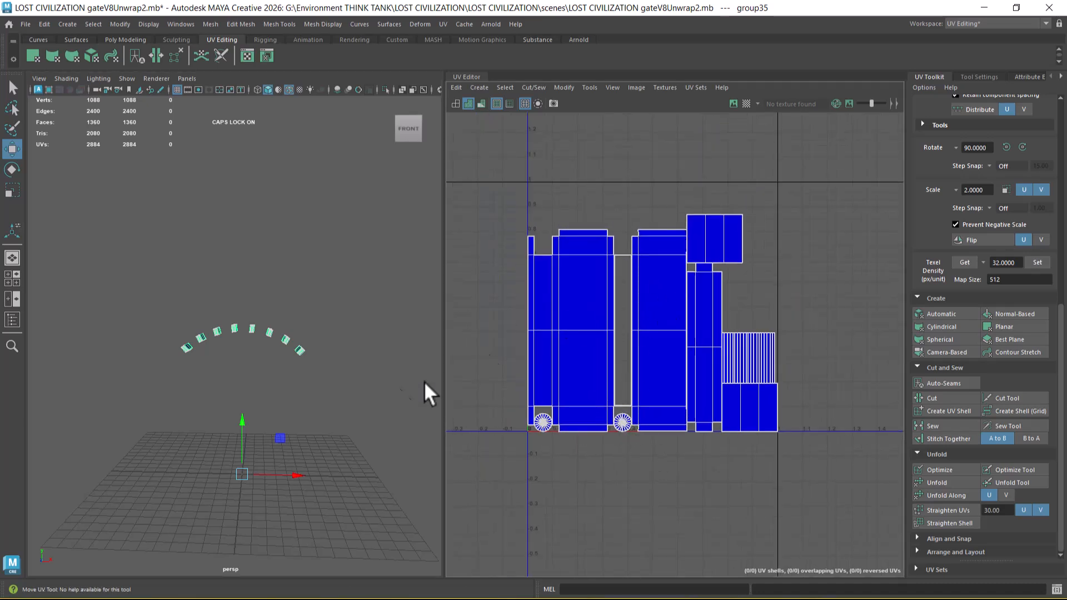
{"action": "mouse_move", "coordinate": [299, 402]}
{"action": "left_mouse_down", "text": "alt"}
{"action": "mouse_move", "coordinate": [366, 431]}
{"action": "mouse_move", "coordinate": [319, 387]}
{"action": "mouse_move", "coordinate": [293, 392]}
{"action": "left_mouse_up", "text": "alt"}
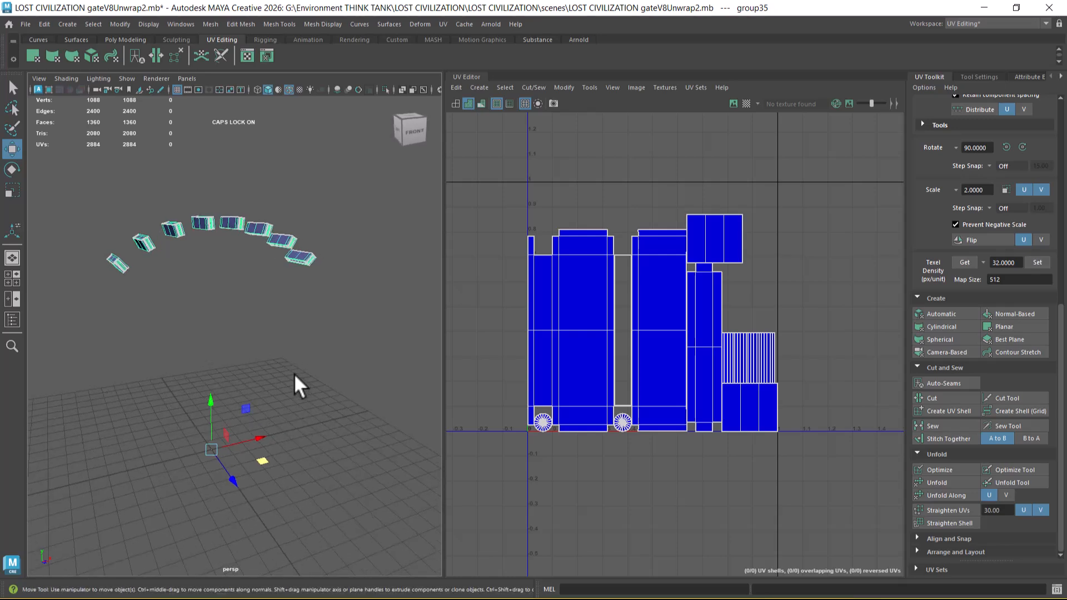
{"action": "key", "text": "alt+Tab"}
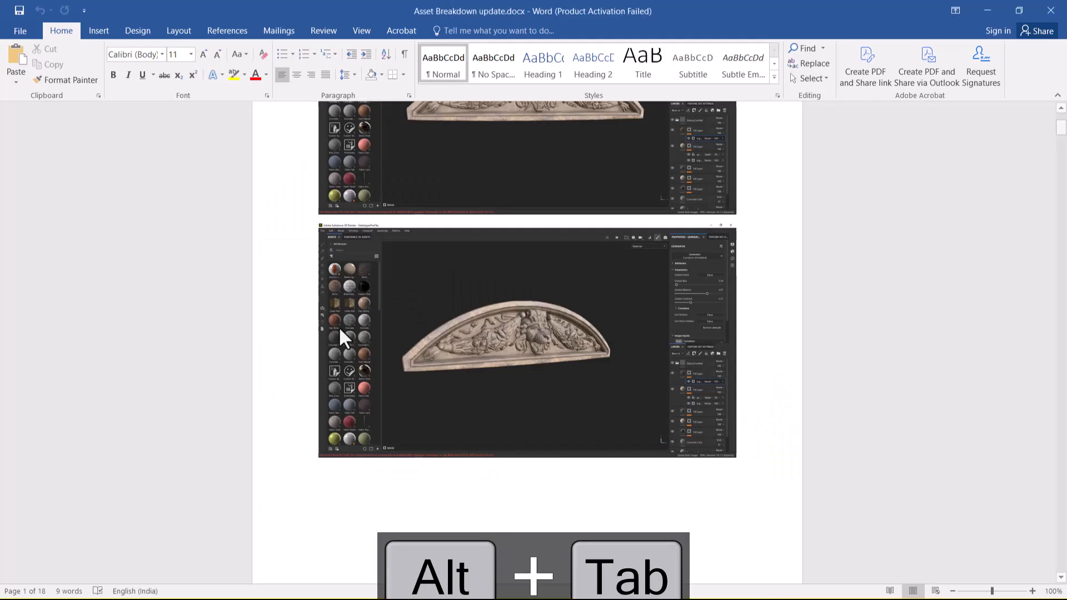
{"action": "key", "text": "alt+Tab"}
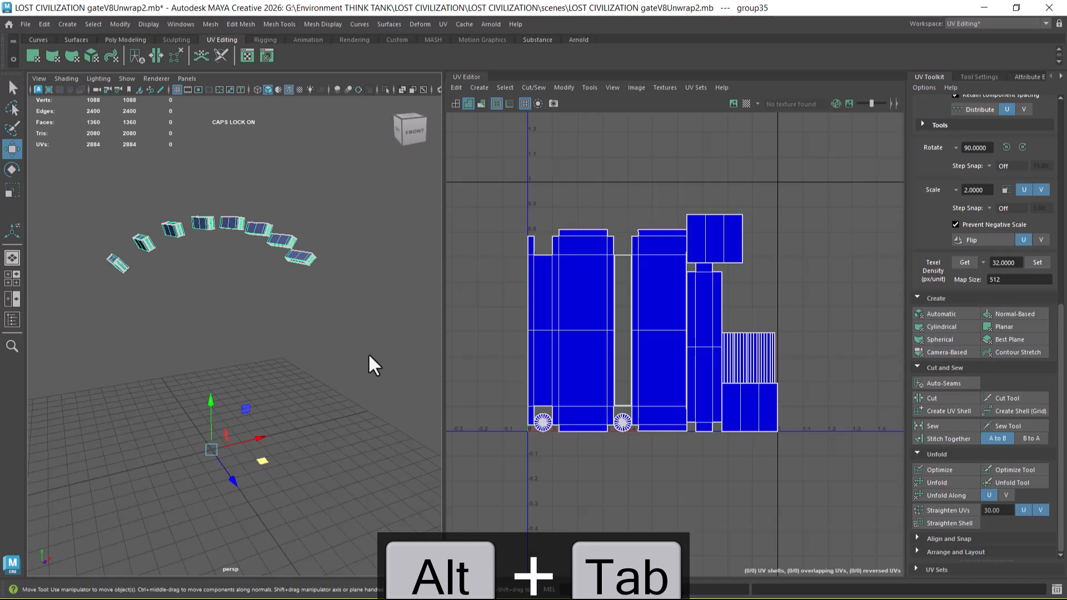
Step: Display the grouped crossbeams with their checker texture and examine the pattern on all of them from several sides
{"action": "right_click_drag", "start_coordinate": [235, 220], "coordinate": [329, 499]}
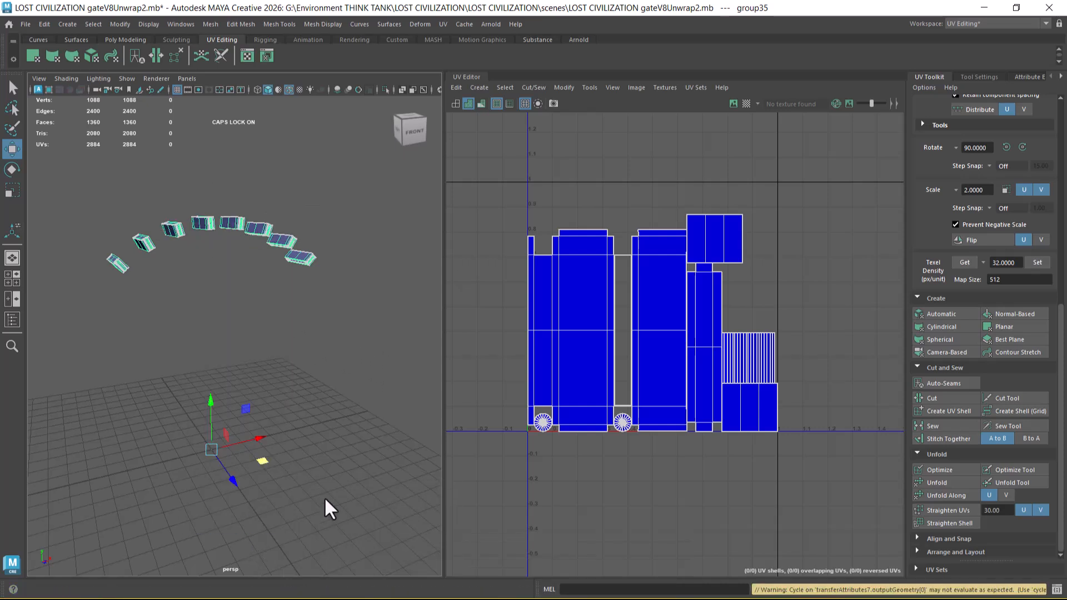
{"action": "left_click_drag", "start_coordinate": [253, 262], "coordinate": [293, 316], "text": "alt"}
{"action": "right_click_drag", "start_coordinate": [293, 316], "coordinate": [306, 327], "text": "alt"}
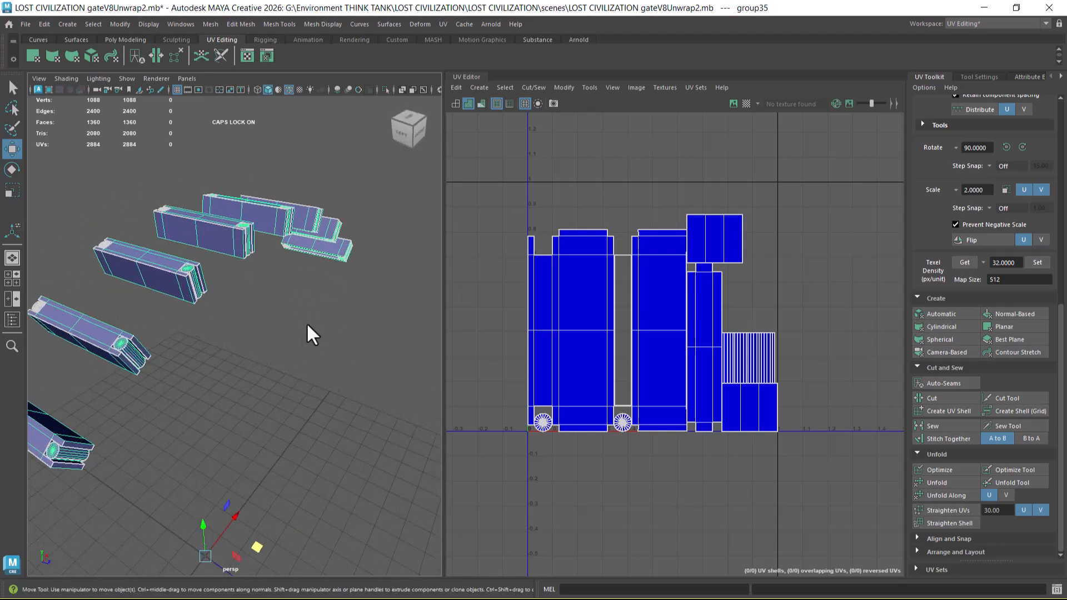
{"action": "key", "text": "6"}
{"action": "mouse_move", "coordinate": [246, 231]}
{"action": "right_mouse_down"}
{"action": "mouse_move", "coordinate": [265, 532]}
{"action": "mouse_move", "coordinate": [332, 512]}
{"action": "mouse_move", "coordinate": [332, 498]}
{"action": "right_mouse_up"}
{"action": "left_click_drag", "start_coordinate": [312, 445], "coordinate": [296, 312], "text": "alt"}
{"action": "middle_click_drag", "start_coordinate": [295, 312], "coordinate": [289, 373], "text": "alt"}
{"action": "left_click_drag", "start_coordinate": [252, 388], "coordinate": [294, 414], "text": "alt"}
{"action": "mouse_move", "coordinate": [295, 414]}
{"action": "right_mouse_down", "text": "alt"}
{"action": "mouse_move", "coordinate": [328, 466]}
{"action": "mouse_move", "coordinate": [356, 430]}
{"action": "mouse_move", "coordinate": [292, 425]}
{"action": "right_mouse_up", "text": "alt"}
{"action": "left_click_drag", "start_coordinate": [293, 425], "coordinate": [282, 417], "text": "alt"}
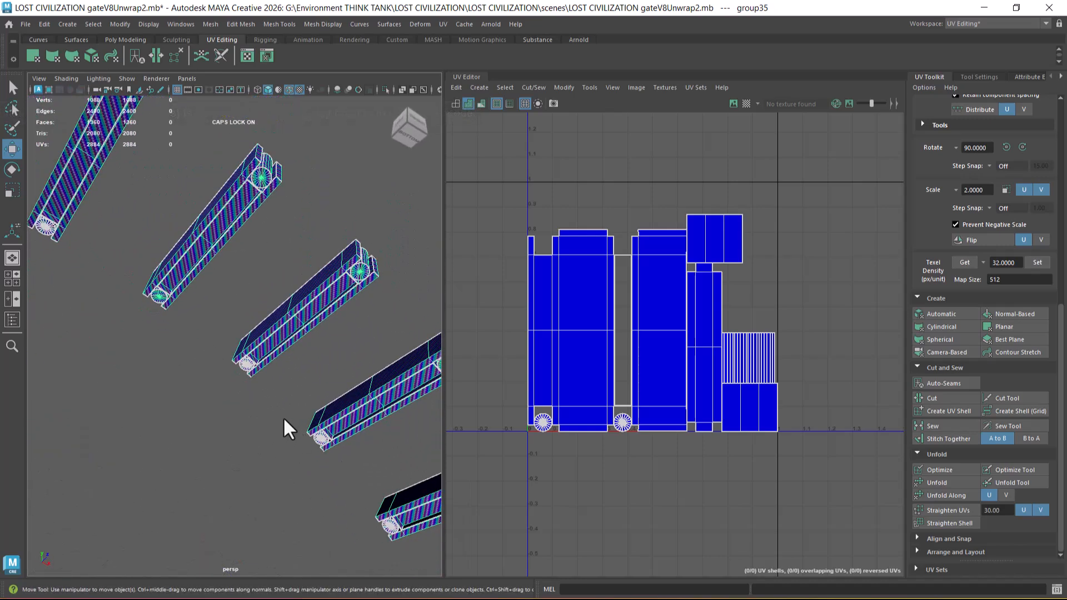
{"action": "right_click_drag", "start_coordinate": [260, 412], "coordinate": [229, 345], "text": "alt"}
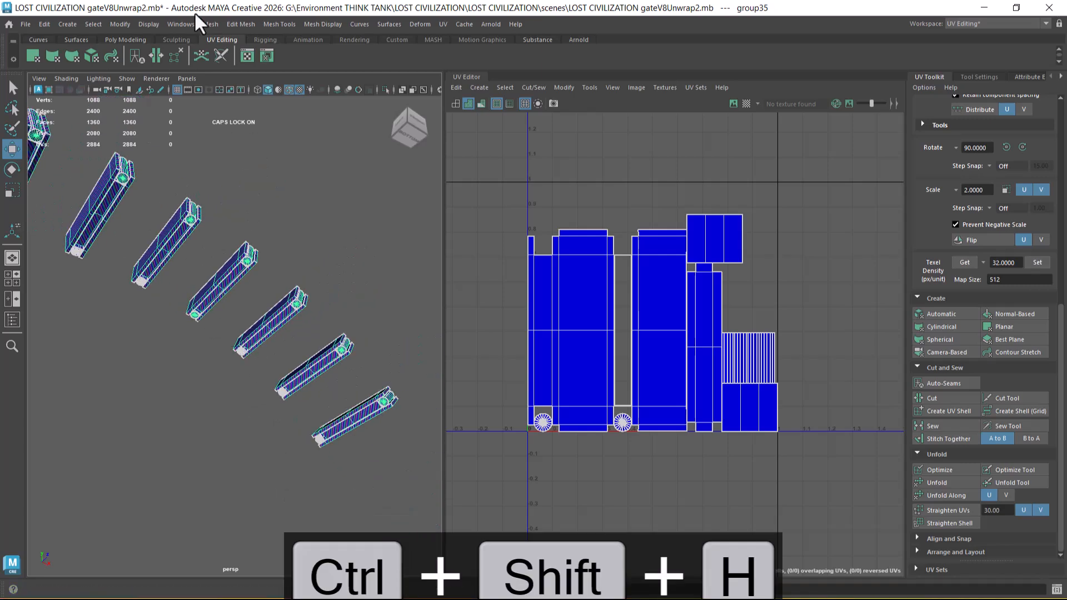
Step: Unhide the rest of the gate model around the crossbeams
{"action": "left_click", "coordinate": [119, 24]}
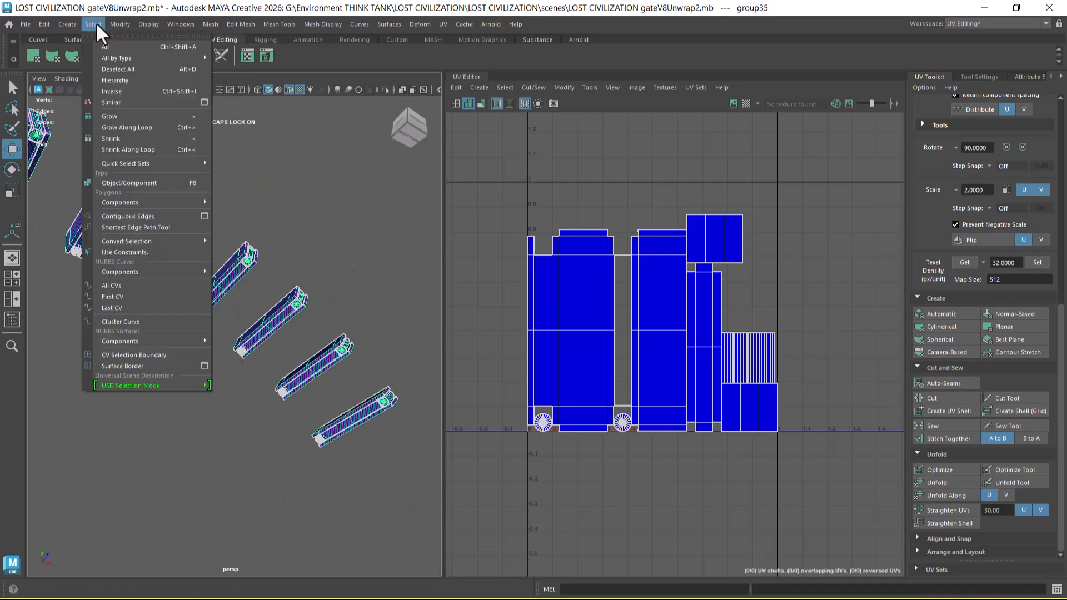
{"action": "left_click", "coordinate": [139, 24]}
{"action": "left_click", "coordinate": [146, 23]}
{"action": "mouse_move", "coordinate": [223, 97]}
{"action": "left_click", "coordinate": [402, 142]}
Step: Turn off the wireframe overlay on the shaded gate and examine the checker texture across the whole model
{"action": "right_click_drag", "start_coordinate": [368, 166], "coordinate": [274, 309], "text": "alt"}
{"action": "middle_click_drag", "start_coordinate": [275, 309], "coordinate": [270, 324], "text": "alt"}
{"action": "left_click_drag", "start_coordinate": [270, 324], "coordinate": [248, 297], "text": "alt"}
{"action": "right_click_drag", "start_coordinate": [248, 297], "coordinate": [223, 295], "text": "alt"}
{"action": "middle_click_drag", "start_coordinate": [223, 296], "coordinate": [258, 251], "text": "alt"}
{"action": "left_click_drag", "start_coordinate": [258, 250], "coordinate": [202, 272], "text": "alt"}
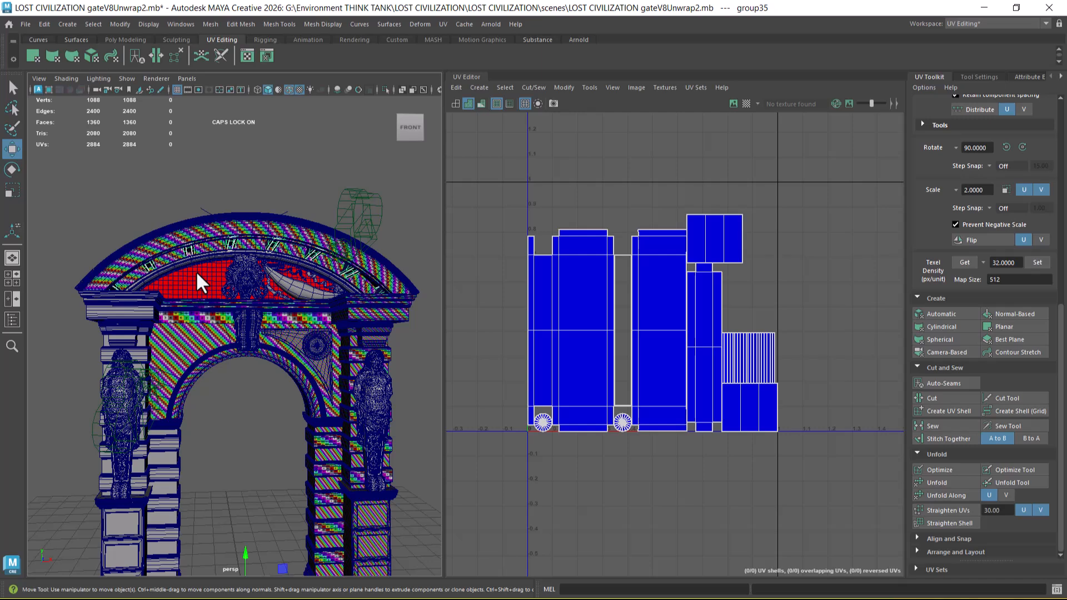
{"action": "left_click_drag", "start_coordinate": [202, 272], "coordinate": [270, 331], "text": "alt"}
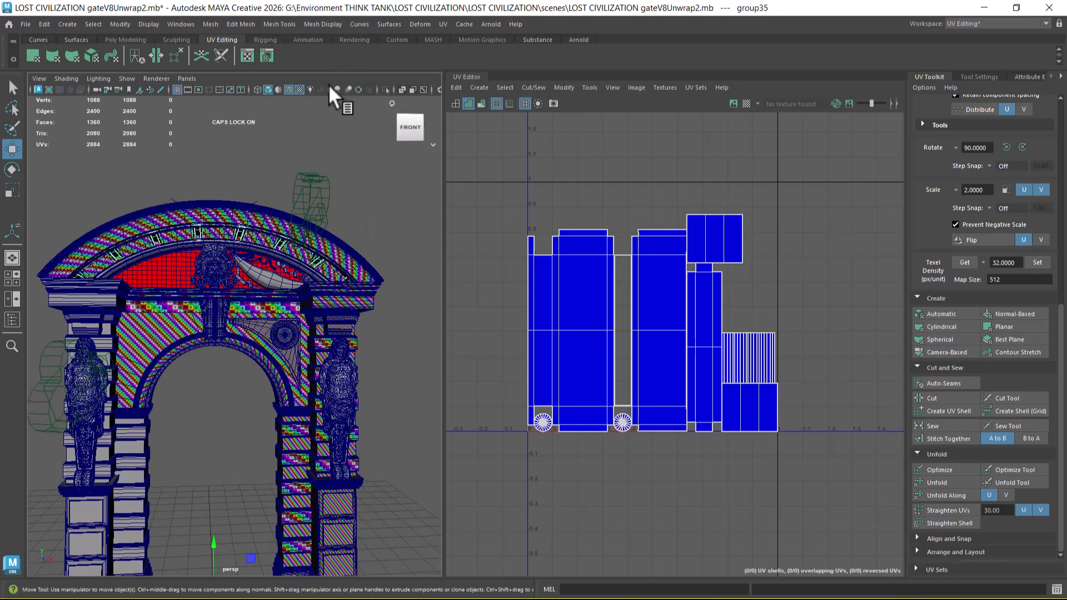
{"action": "left_click", "coordinate": [289, 90]}
{"action": "mouse_move", "coordinate": [314, 387]}
{"action": "left_mouse_down", "text": "alt"}
{"action": "mouse_move", "coordinate": [262, 364]}
{"action": "mouse_move", "coordinate": [305, 367]}
{"action": "mouse_move", "coordinate": [269, 309]}
{"action": "mouse_move", "coordinate": [306, 310]}
{"action": "mouse_move", "coordinate": [299, 342]}
{"action": "left_mouse_up", "text": "alt"}
{"action": "scroll", "coordinate": [308, 312], "scroll_direction": "up", "scroll_amount": 2}
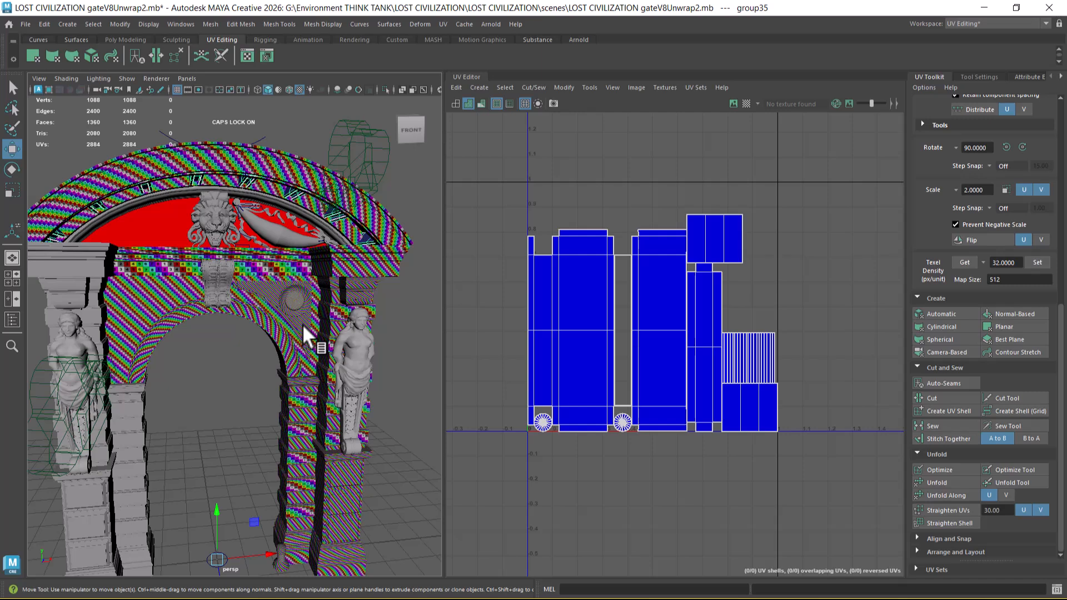
Step: Switch to Unreal Engine, open the recent level LostCivilizationModularKit without saving LostCivilizationV1, and look over its modular pieces
{"action": "key", "text": "super"}
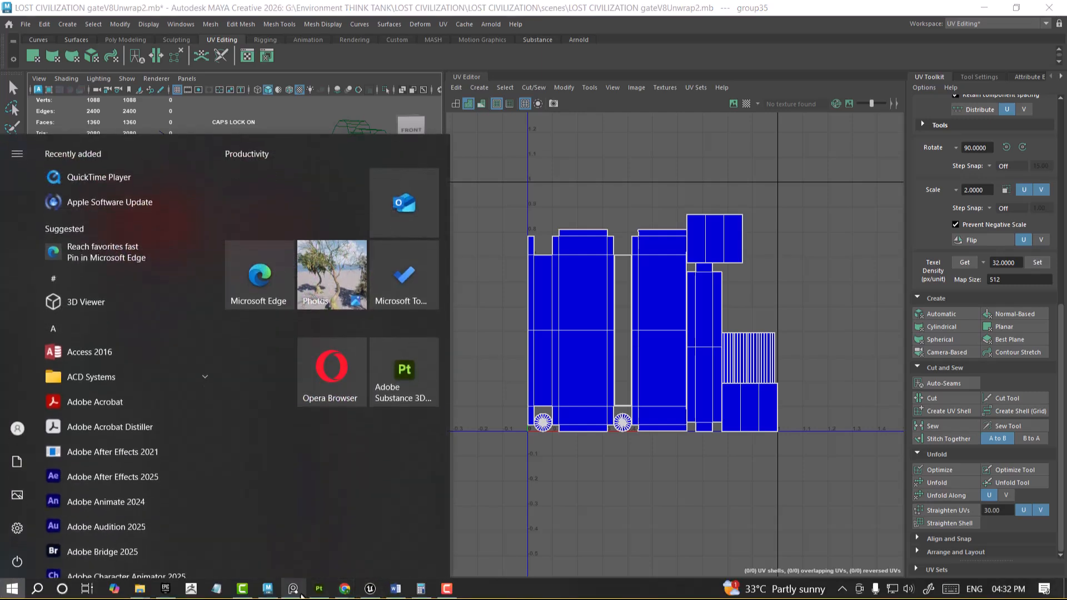
{"action": "left_click", "coordinate": [370, 588]}
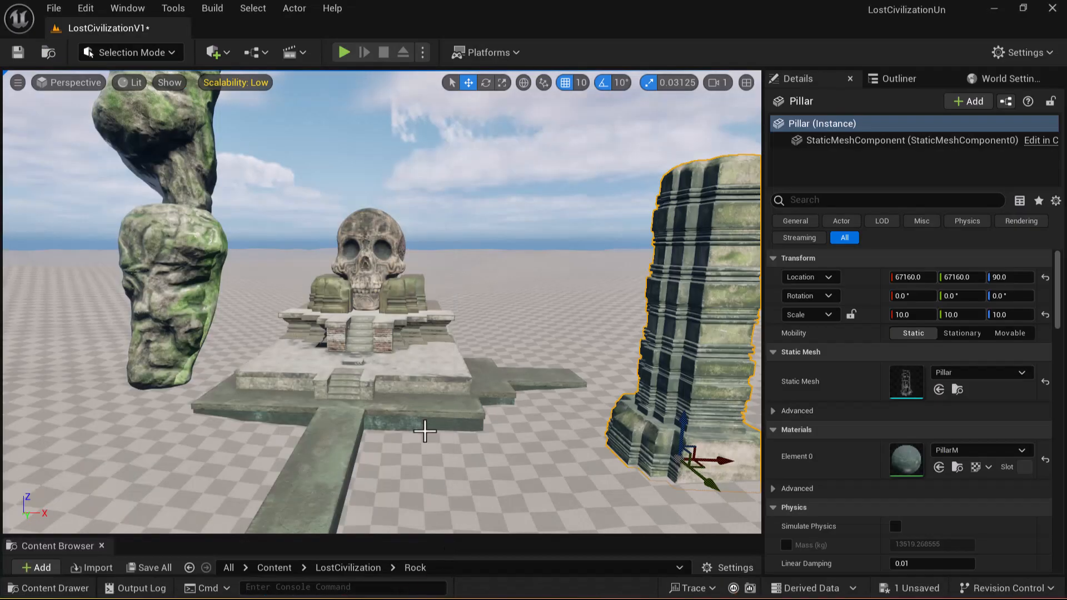
{"action": "right_click_drag", "start_coordinate": [471, 457], "coordinate": [423, 457], "text": "alt"}
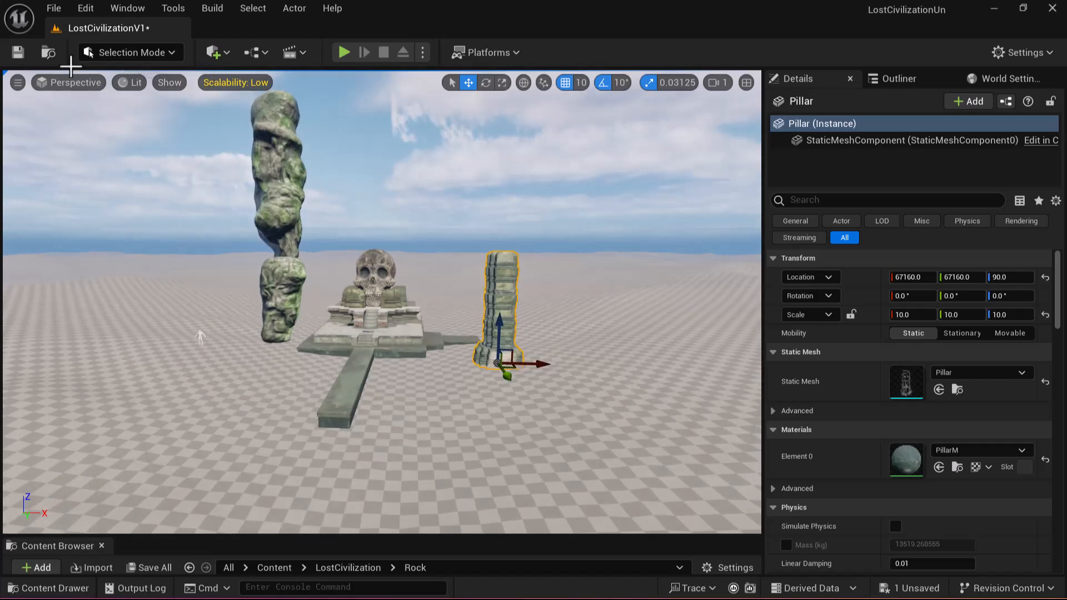
{"action": "left_click", "coordinate": [54, 10]}
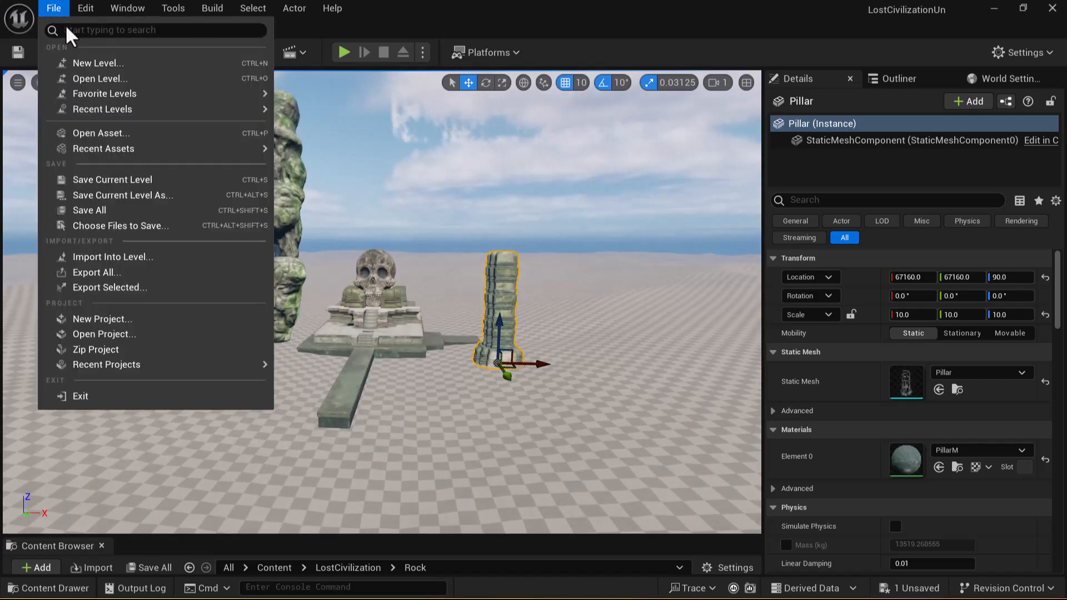
{"action": "mouse_move", "coordinate": [133, 111]}
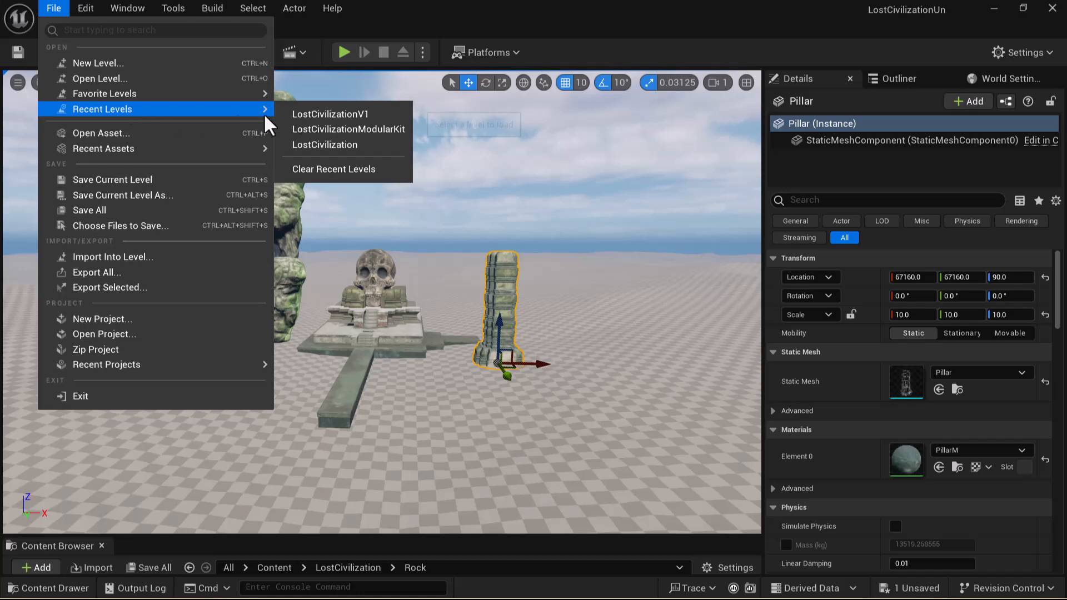
{"action": "left_click", "coordinate": [344, 133]}
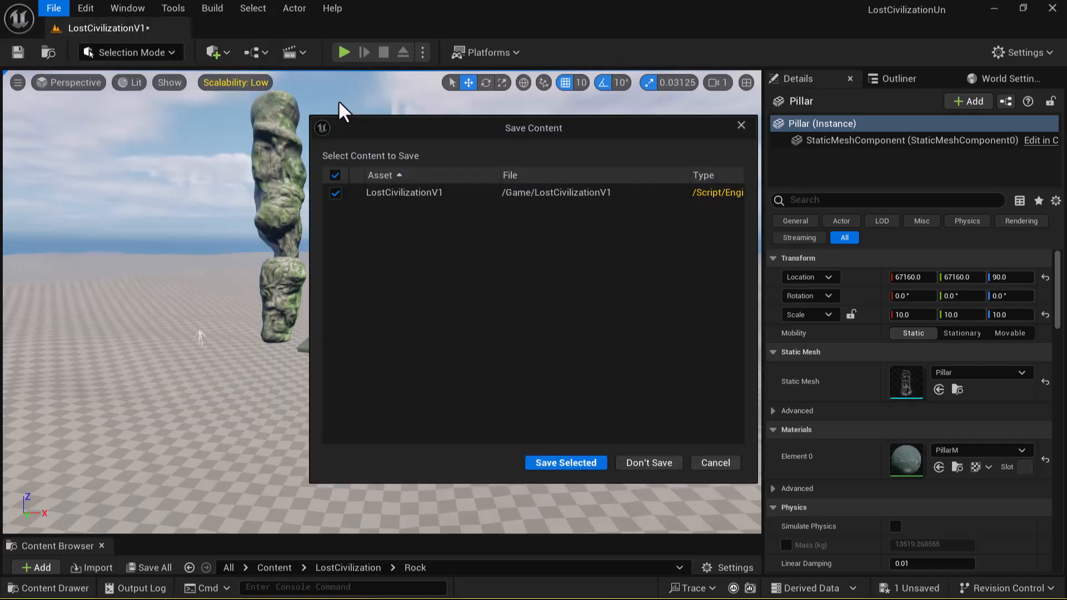
{"action": "left_click", "coordinate": [647, 463]}
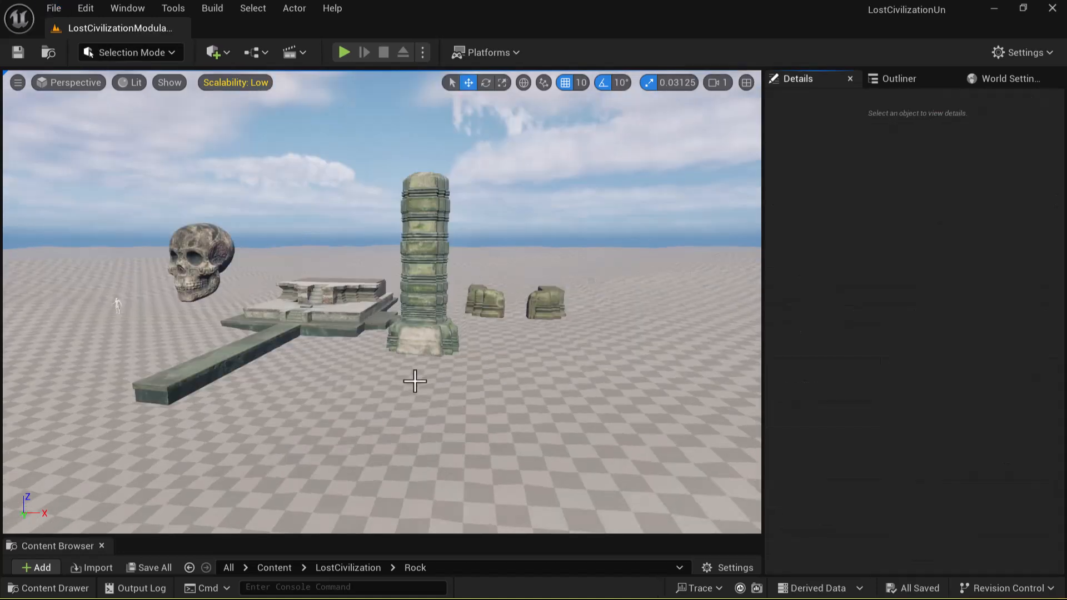
{"action": "right_click_drag", "start_coordinate": [424, 356], "coordinate": [452, 354]}
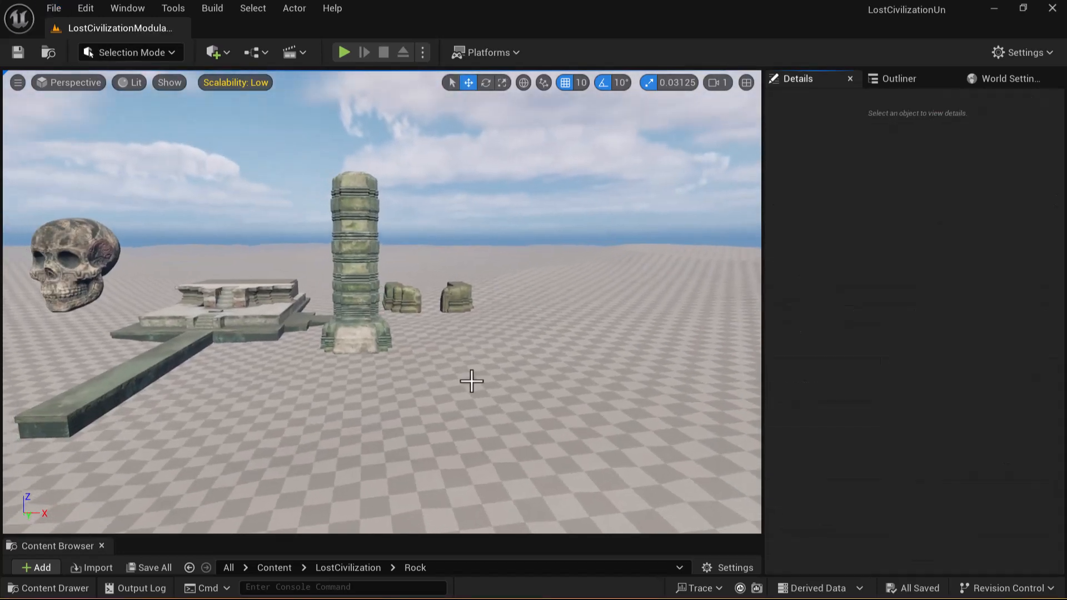
Step: Switch back to Maya and display the gate in plain shading without textures
{"action": "key", "text": "alt+Tab"}
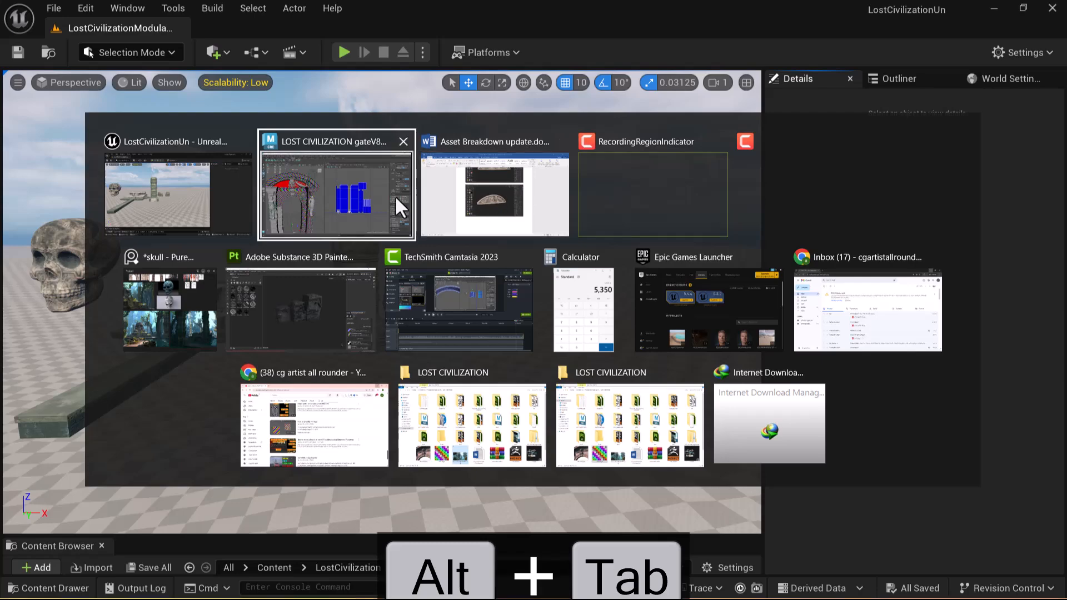
{"action": "left_click", "coordinate": [311, 209]}
{"action": "left_click_drag", "start_coordinate": [345, 425], "coordinate": [321, 393], "text": "alt"}
{"action": "middle_click_drag", "start_coordinate": [313, 368], "coordinate": [333, 390], "text": "alt"}
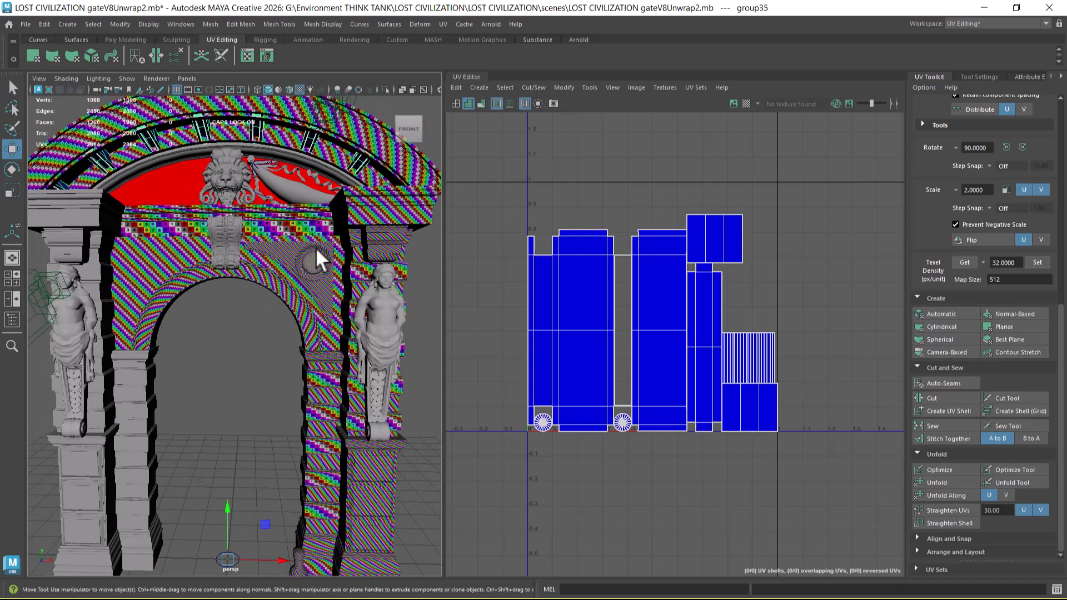
{"action": "key", "text": "5"}
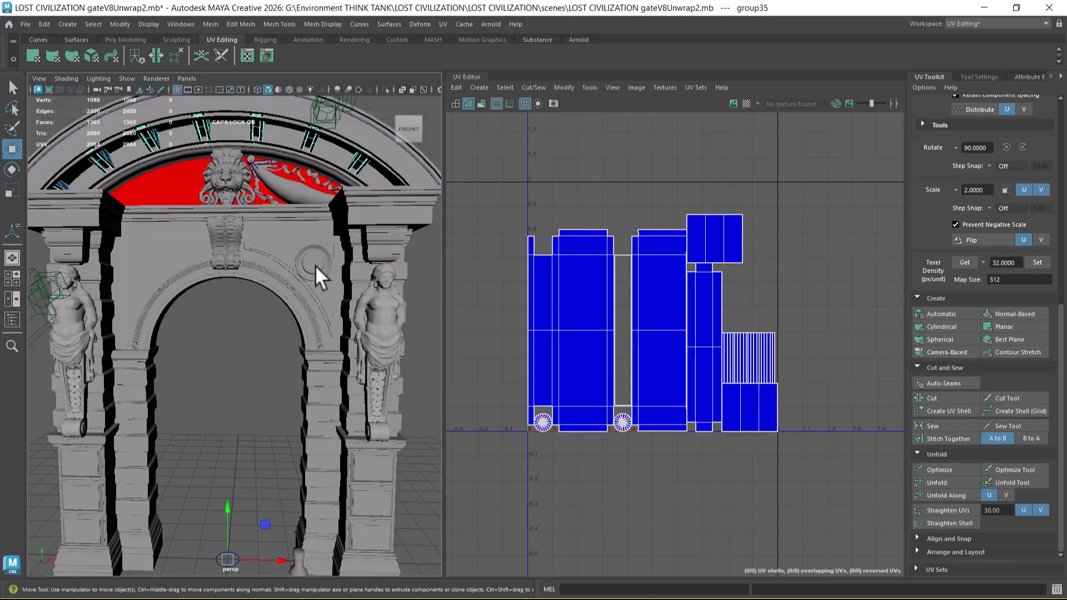
{"action": "left_click_drag", "start_coordinate": [260, 332], "coordinate": [189, 298], "text": "alt"}
{"action": "mouse_move", "coordinate": [142, 215]}
{"action": "left_mouse_down", "text": "alt"}
{"action": "mouse_move", "coordinate": [132, 225]}
{"action": "mouse_move", "coordinate": [138, 218]}
{"action": "left_mouse_up", "text": "alt"}
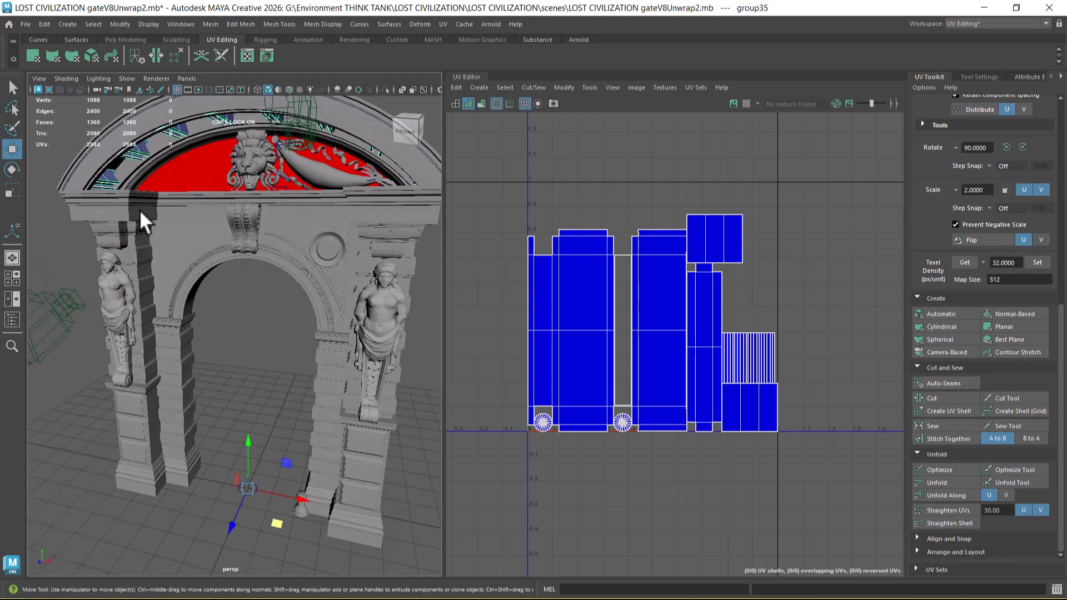
Step: Select every part of the gate's left pillar, including its cornice and statue, in the front view and delete them
{"action": "left_click", "coordinate": [131, 212]}
{"action": "left_click_drag", "start_coordinate": [125, 241], "coordinate": [158, 268], "text": "alt"}
{"action": "key", "text": "space"}
{"action": "scroll", "coordinate": [157, 268], "scroll_direction": "down", "scroll_amount": 4}
{"action": "scroll", "coordinate": [148, 278], "scroll_direction": "up", "scroll_amount": 1}
{"action": "middle_click_drag", "start_coordinate": [192, 428], "coordinate": [205, 315], "text": "alt"}
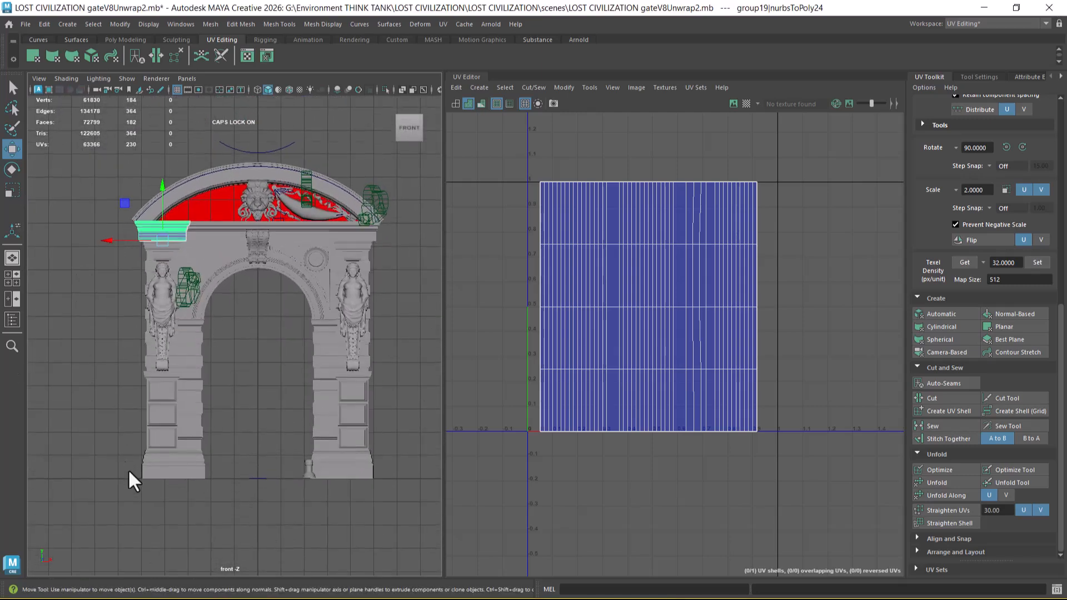
{"action": "left_click_drag", "start_coordinate": [179, 513], "coordinate": [101, 233]}
{"action": "left_click_drag", "start_coordinate": [260, 329], "coordinate": [212, 229], "text": "ctrl"}
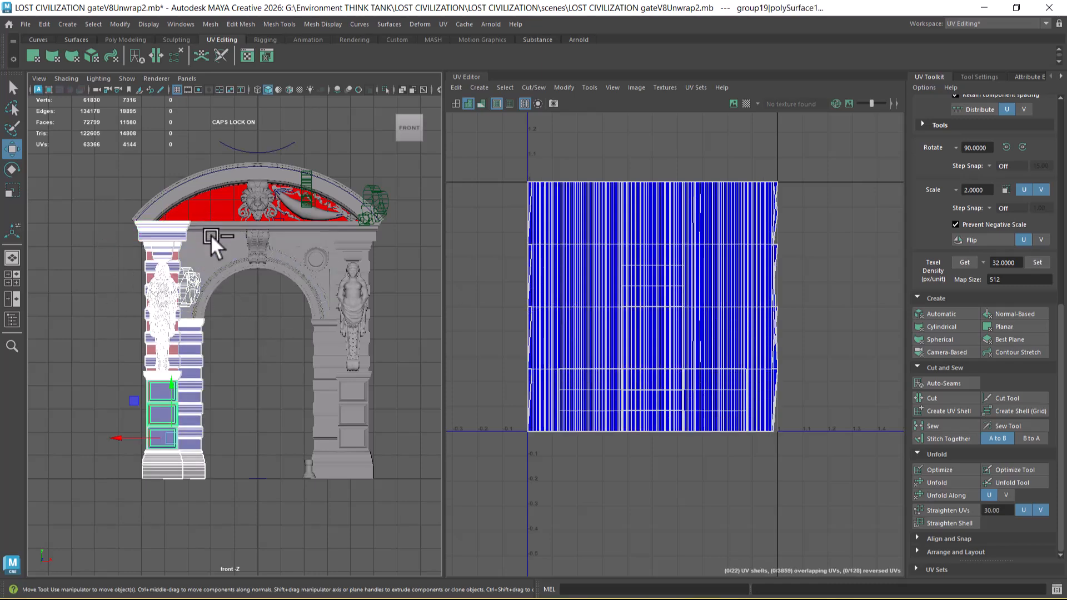
{"action": "key", "text": "space"}
{"action": "left_click_drag", "start_coordinate": [244, 357], "coordinate": [293, 315]}
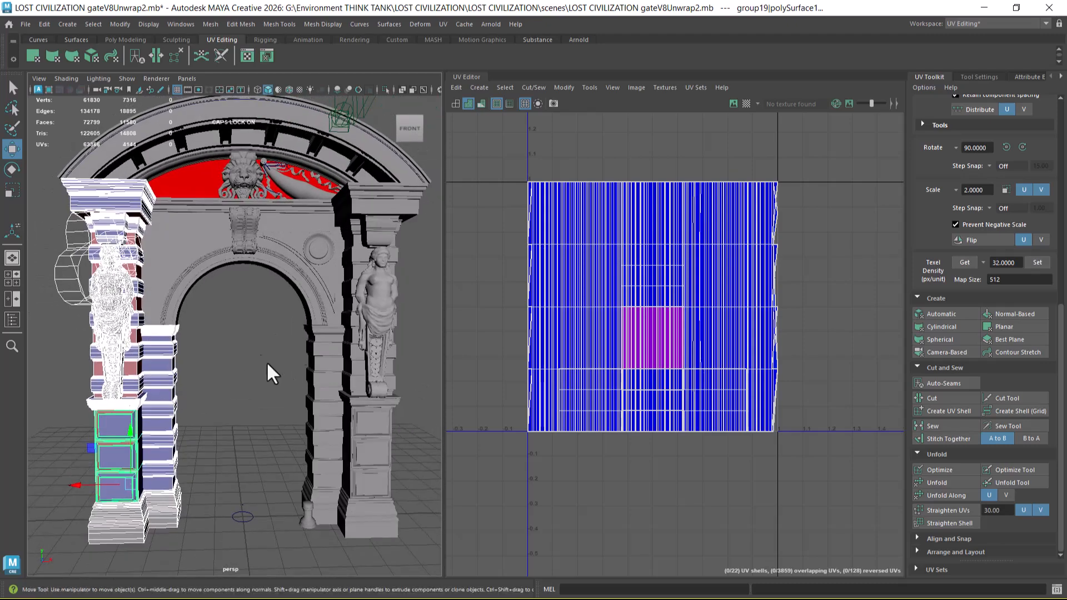
{"action": "mouse_move", "coordinate": [184, 367]}
{"action": "left_mouse_down", "text": "alt"}
{"action": "mouse_move", "coordinate": [179, 396]}
{"action": "mouse_move", "coordinate": [195, 379]}
{"action": "left_mouse_up", "text": "alt"}
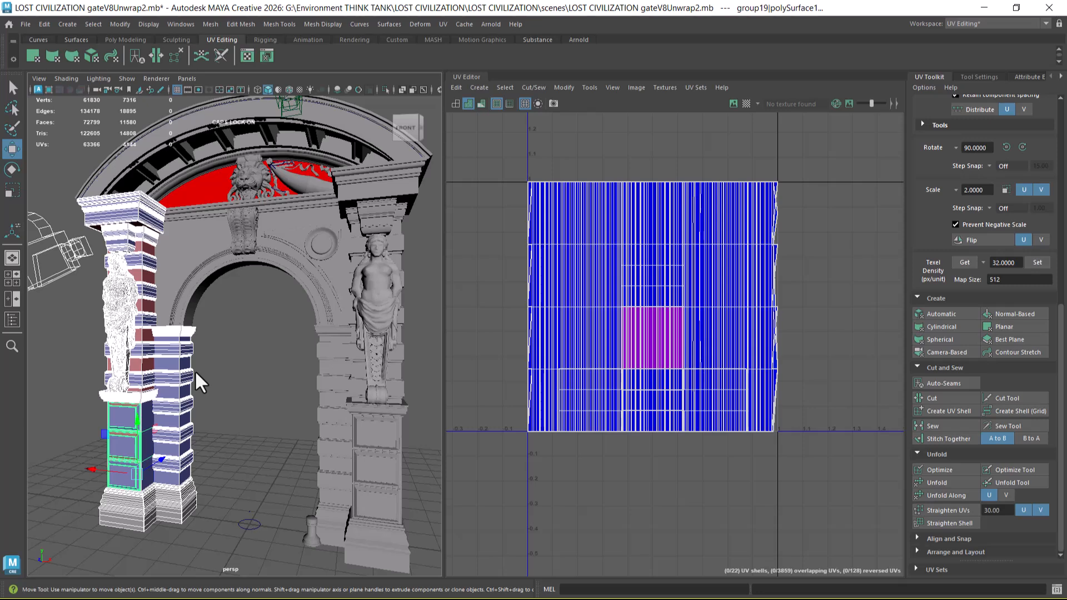
{"action": "key", "text": "Delete"}
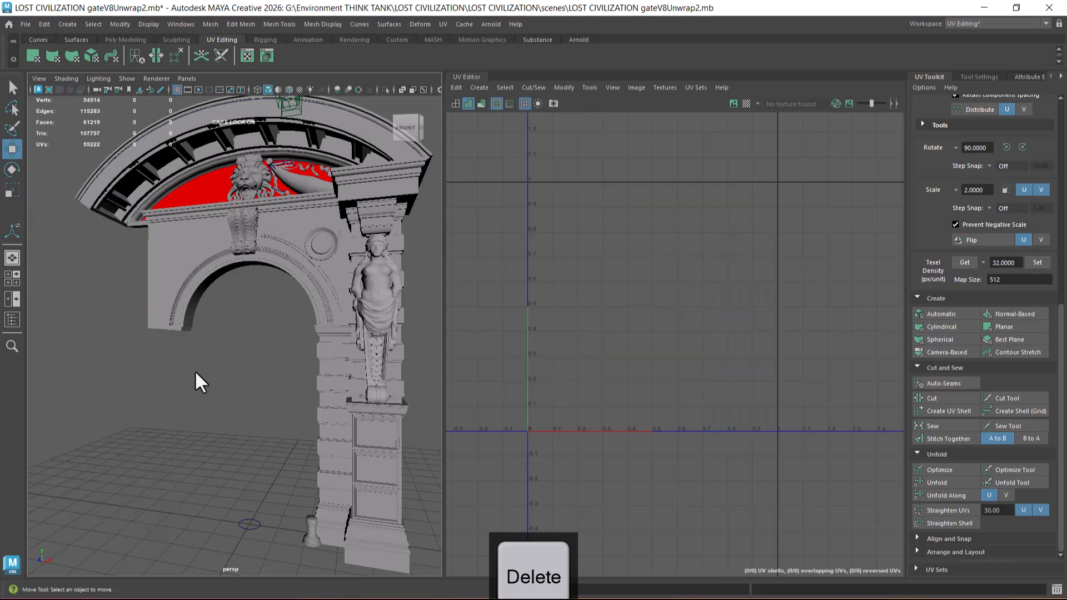
Step: Examine the remaining half of the gate and select the triangular spandrel pieces beside the arch
{"action": "left_click_drag", "start_coordinate": [208, 375], "coordinate": [232, 365], "text": "alt"}
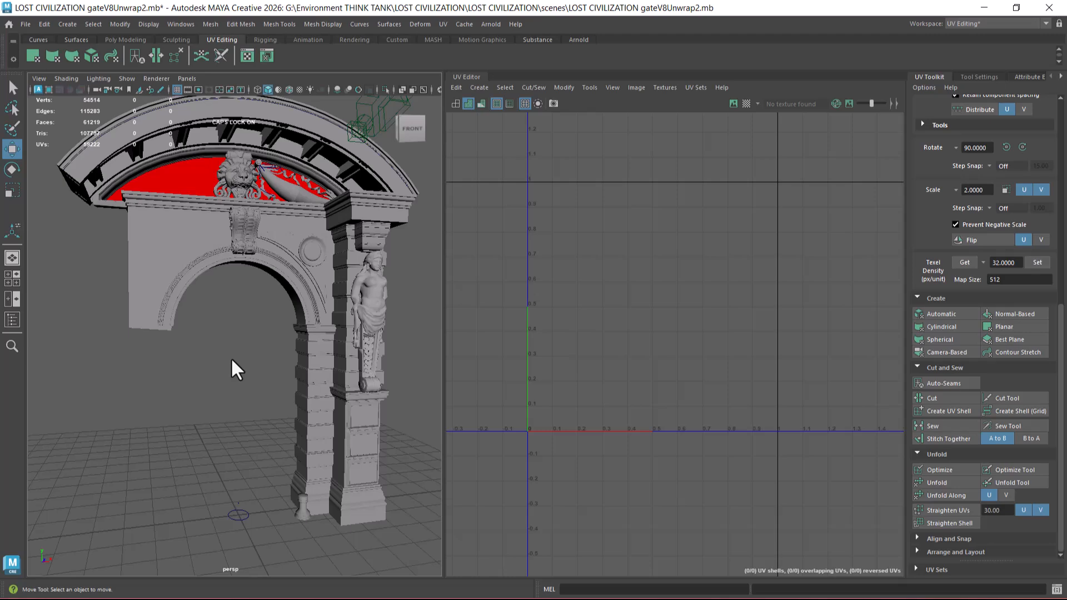
{"action": "mouse_move", "coordinate": [223, 356]}
{"action": "left_mouse_down", "text": "alt"}
{"action": "mouse_move", "coordinate": [291, 352]}
{"action": "mouse_move", "coordinate": [225, 364]}
{"action": "left_mouse_up", "text": "alt"}
{"action": "right_click_drag", "start_coordinate": [221, 354], "coordinate": [269, 357], "text": "alt"}
{"action": "left_click_drag", "start_coordinate": [268, 357], "coordinate": [257, 321], "text": "alt"}
{"action": "left_click", "coordinate": [283, 275]}
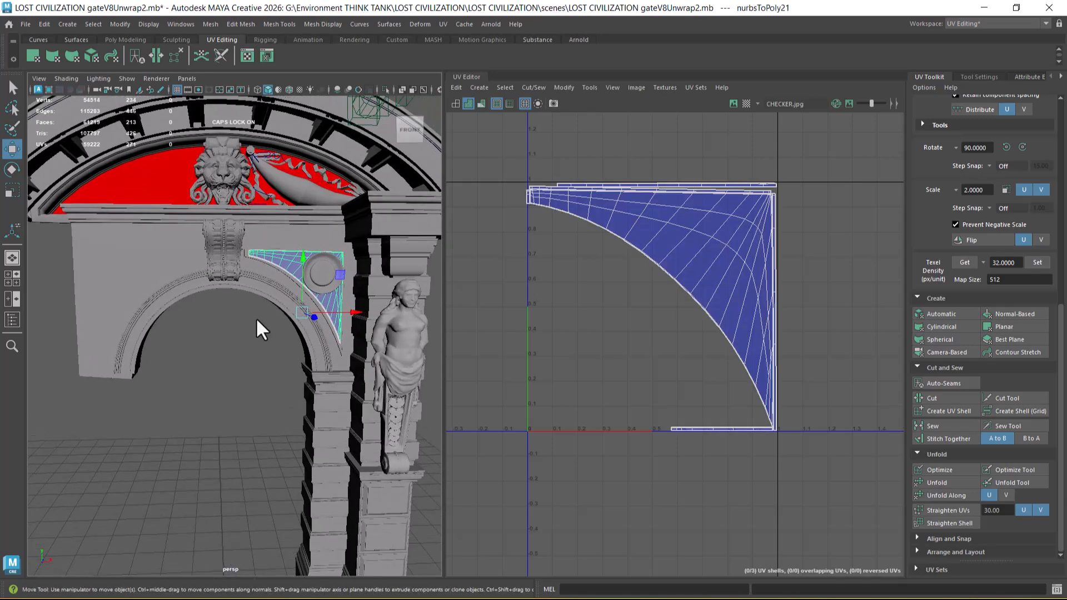
{"action": "key", "text": "5"}
{"action": "key", "text": "6"}
{"action": "key", "text": "5"}
{"action": "left_click_drag", "start_coordinate": [257, 315], "coordinate": [244, 353], "text": "alt"}
{"action": "left_click", "coordinate": [245, 352]}
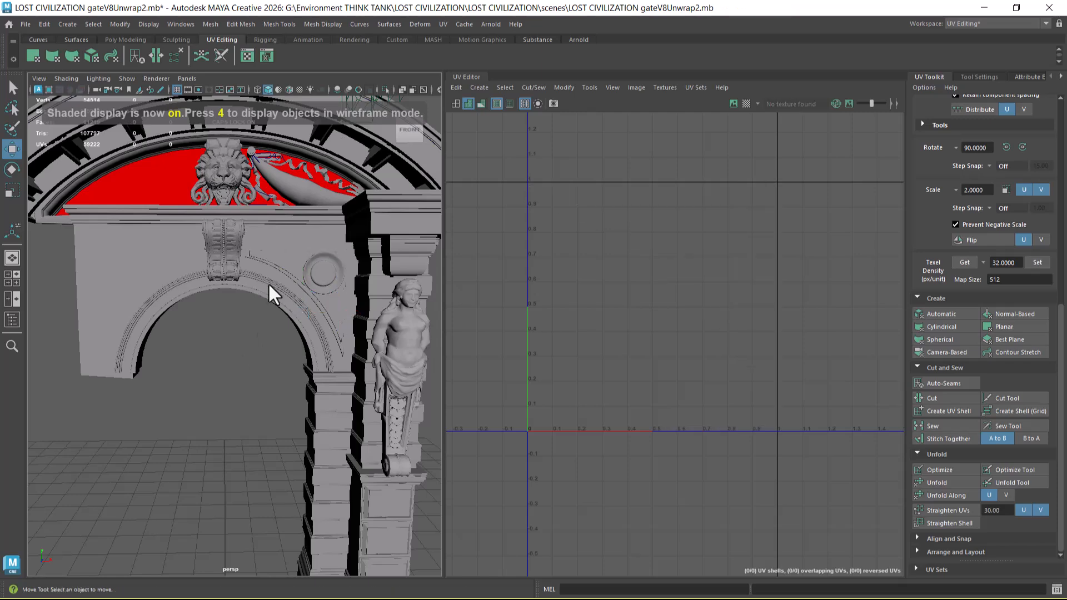
{"action": "left_click", "coordinate": [274, 269]}
{"action": "left_click_drag", "start_coordinate": [276, 280], "coordinate": [279, 312], "text": "alt"}
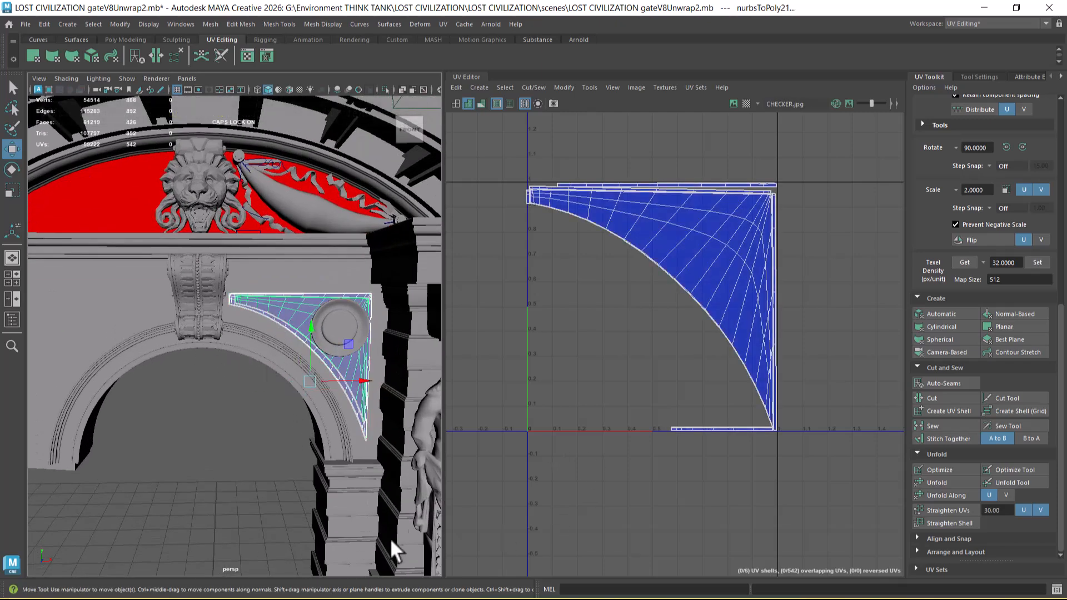
Step: Bring up the reference image board and examine the photo of the stone gate, focusing on its arch and pillars
{"action": "key", "text": "super"}
{"action": "left_click", "coordinate": [295, 593]}
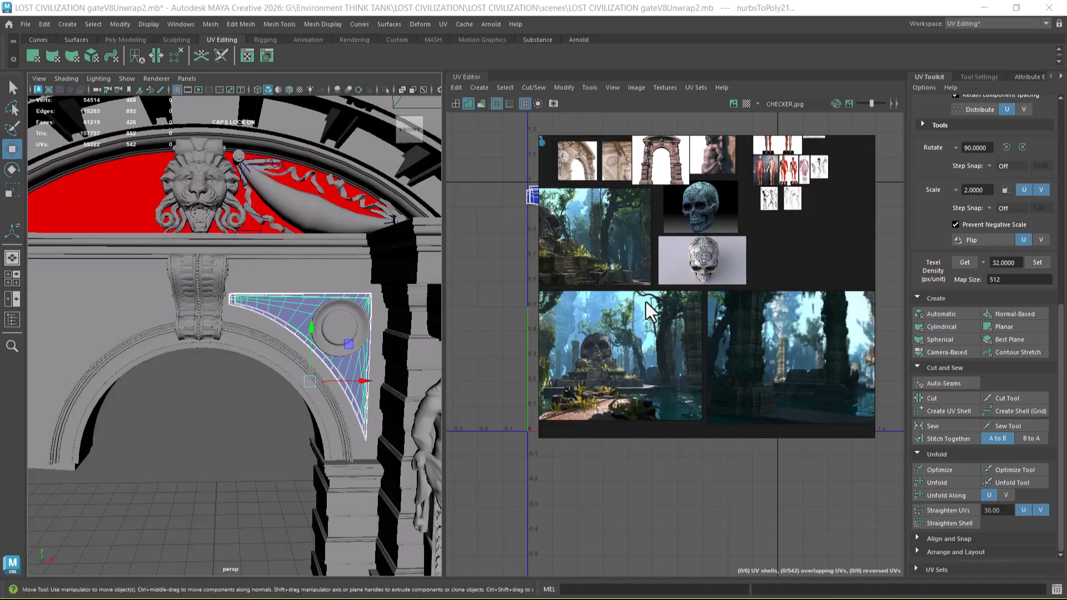
{"action": "middle_click_drag", "start_coordinate": [734, 328], "coordinate": [804, 384]}
{"action": "scroll", "coordinate": [739, 250], "scroll_direction": "up", "scroll_amount": 5}
{"action": "scroll", "coordinate": [754, 273], "scroll_direction": "up", "scroll_amount": 4}
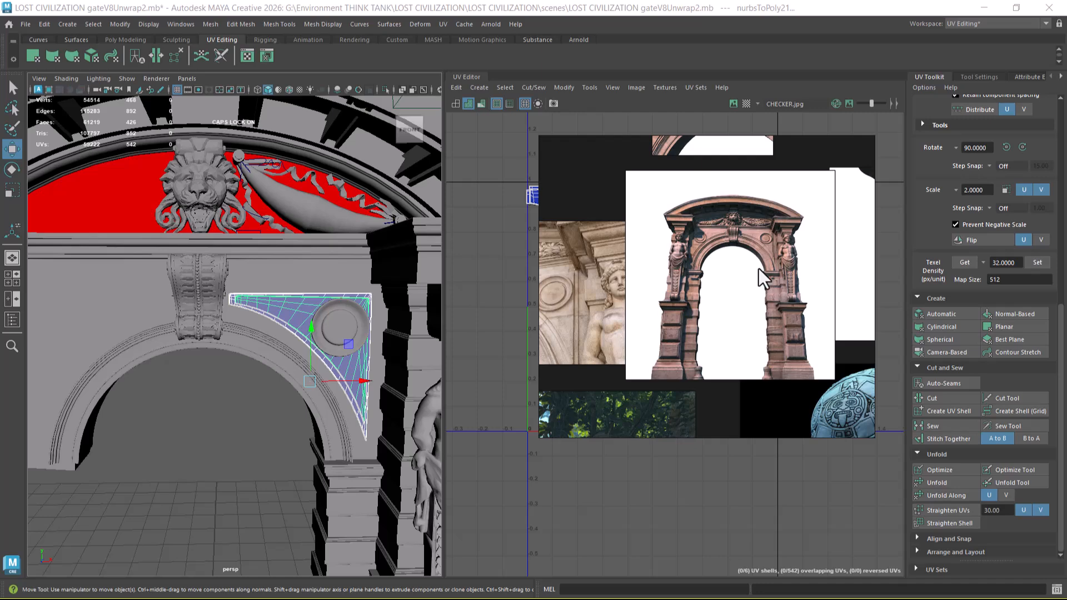
{"action": "scroll", "coordinate": [756, 357], "scroll_direction": "up", "scroll_amount": 3}
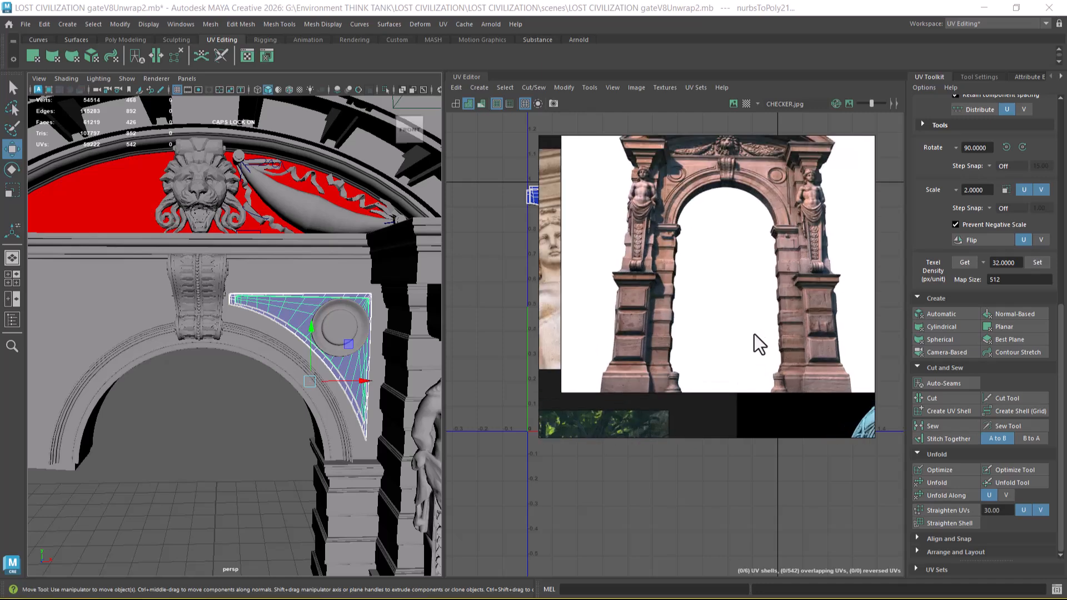
{"action": "middle_click_drag", "start_coordinate": [755, 335], "coordinate": [773, 279]}
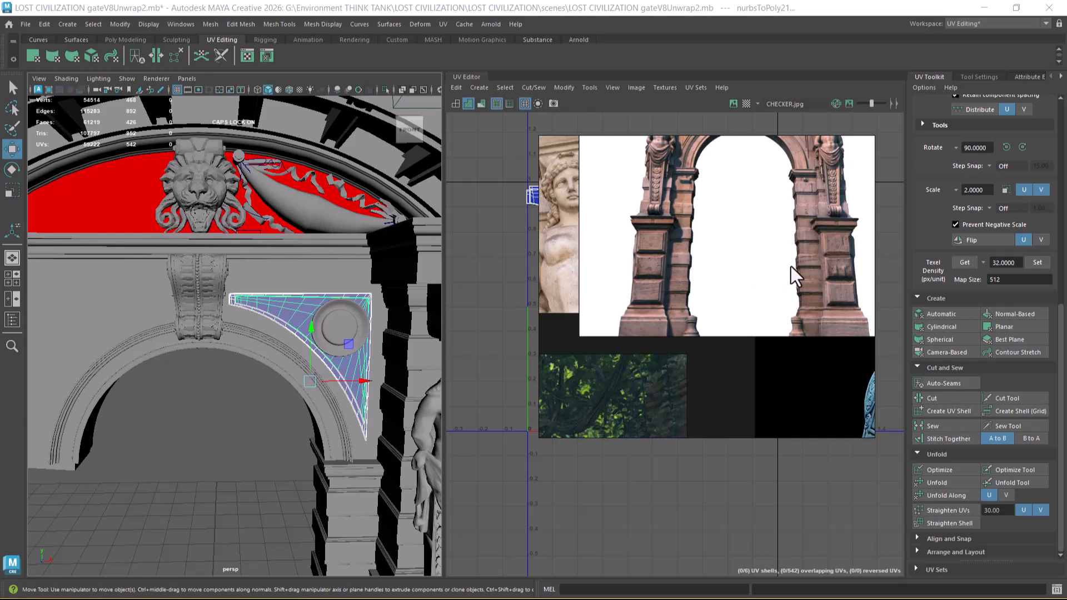
{"action": "scroll", "coordinate": [795, 267], "scroll_direction": "up", "scroll_amount": 3}
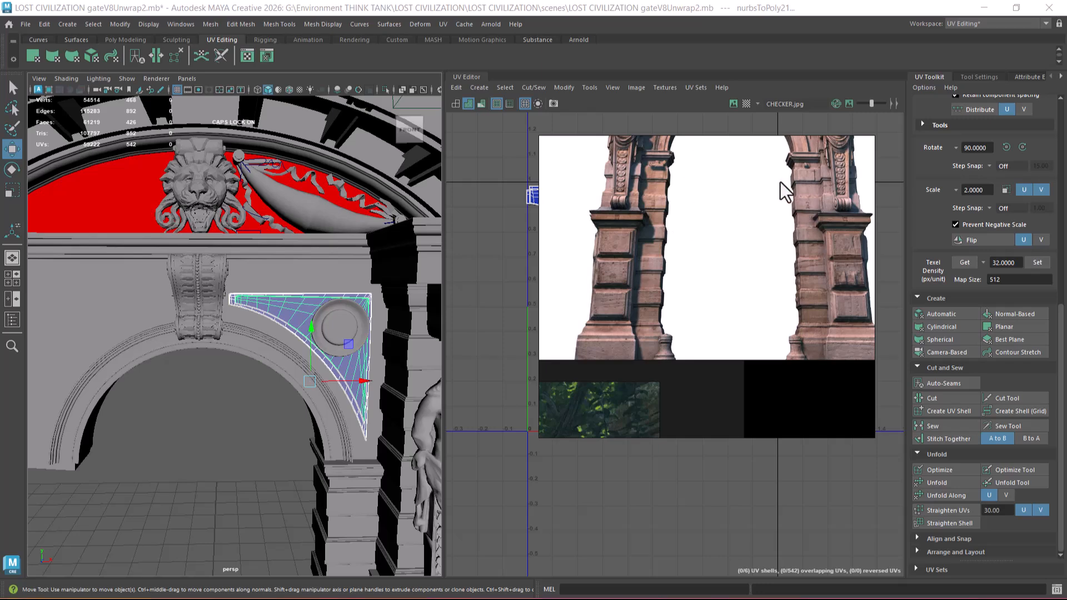
{"action": "scroll", "coordinate": [786, 281], "scroll_direction": "down", "scroll_amount": 5}
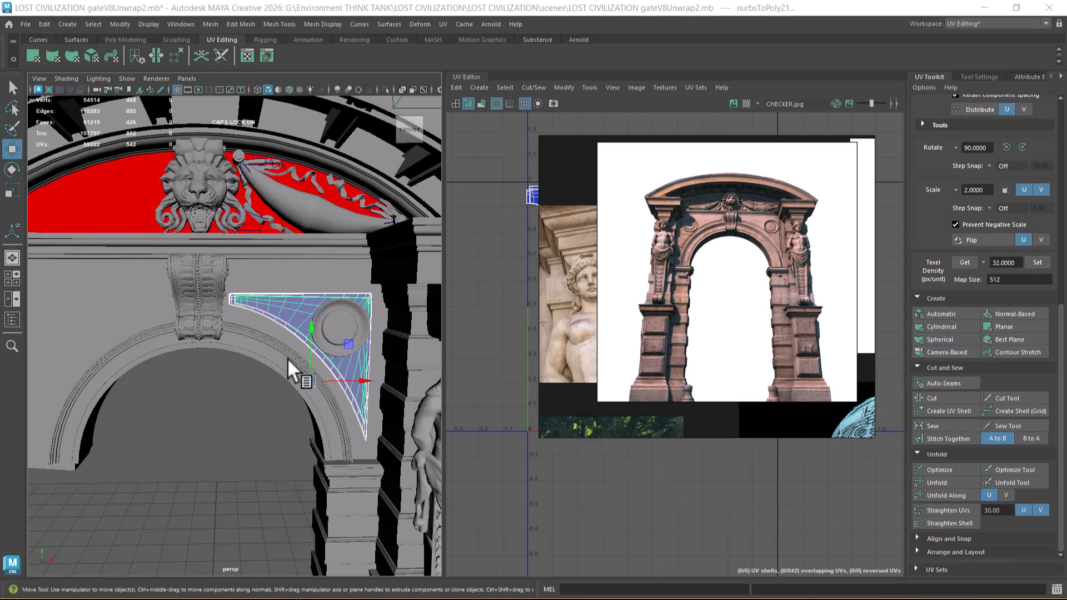
{"action": "scroll", "coordinate": [300, 350], "scroll_direction": "down", "scroll_amount": 5}
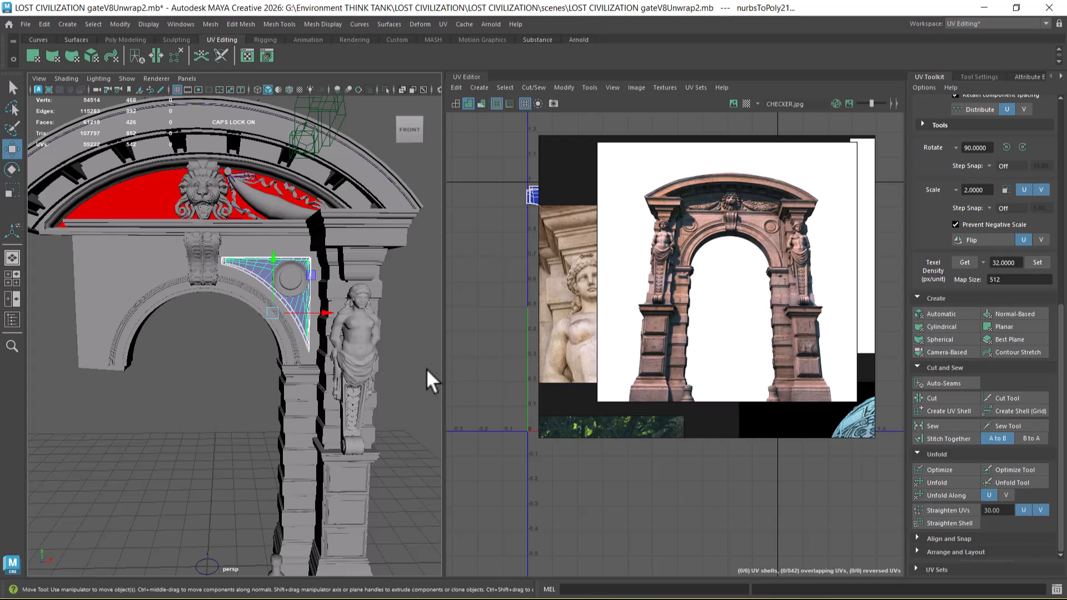
Step: Review the gate's parts by selecting the arch wall, the pillar statue and the keystone bracket in turn
{"action": "left_click_drag", "start_coordinate": [315, 369], "coordinate": [317, 344], "text": "alt"}
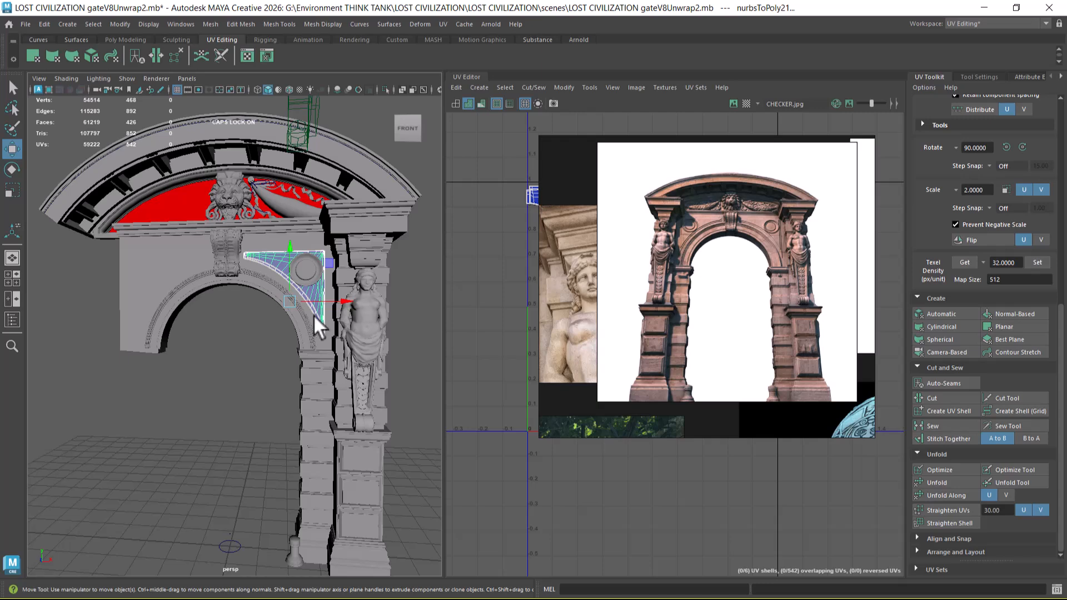
{"action": "left_click", "coordinate": [188, 328]}
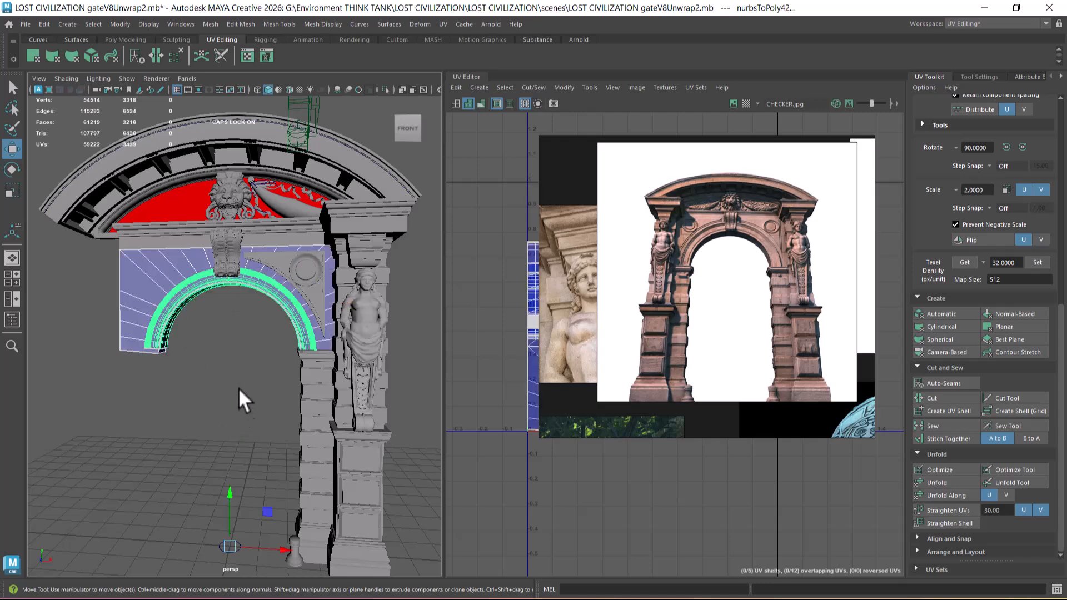
{"action": "left_click", "coordinate": [337, 514]}
{"action": "left_click", "coordinate": [373, 335]}
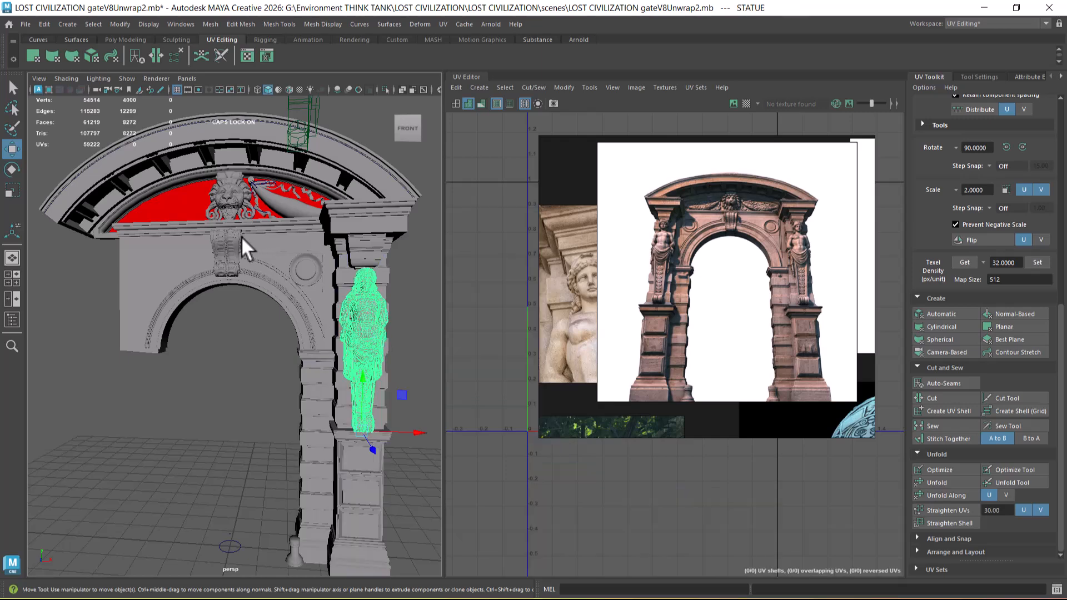
{"action": "left_click", "coordinate": [225, 252]}
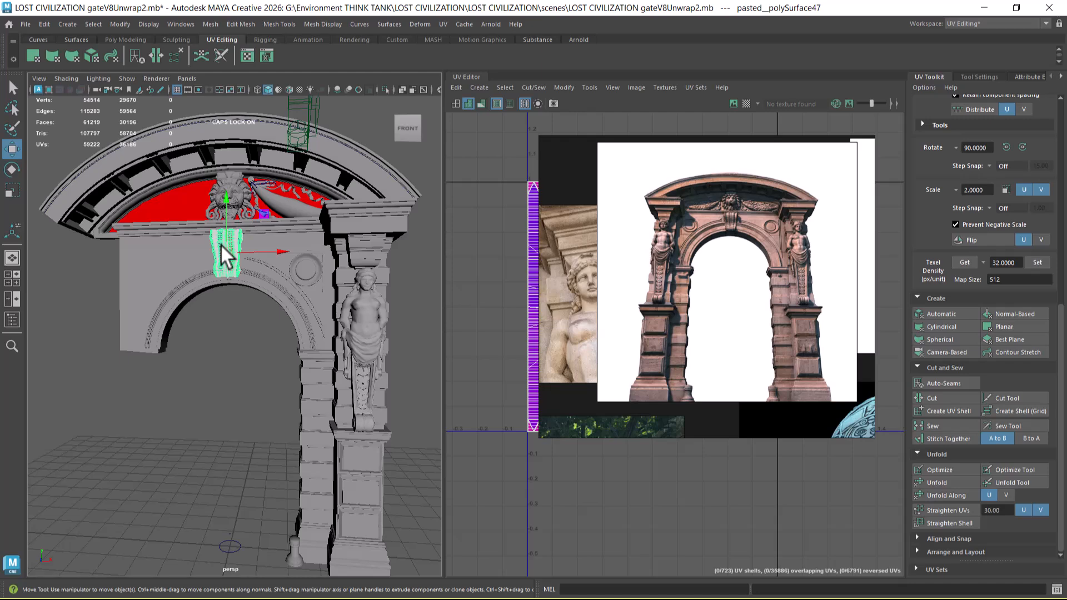
{"action": "left_click_drag", "start_coordinate": [193, 222], "coordinate": [155, 202], "text": "alt"}
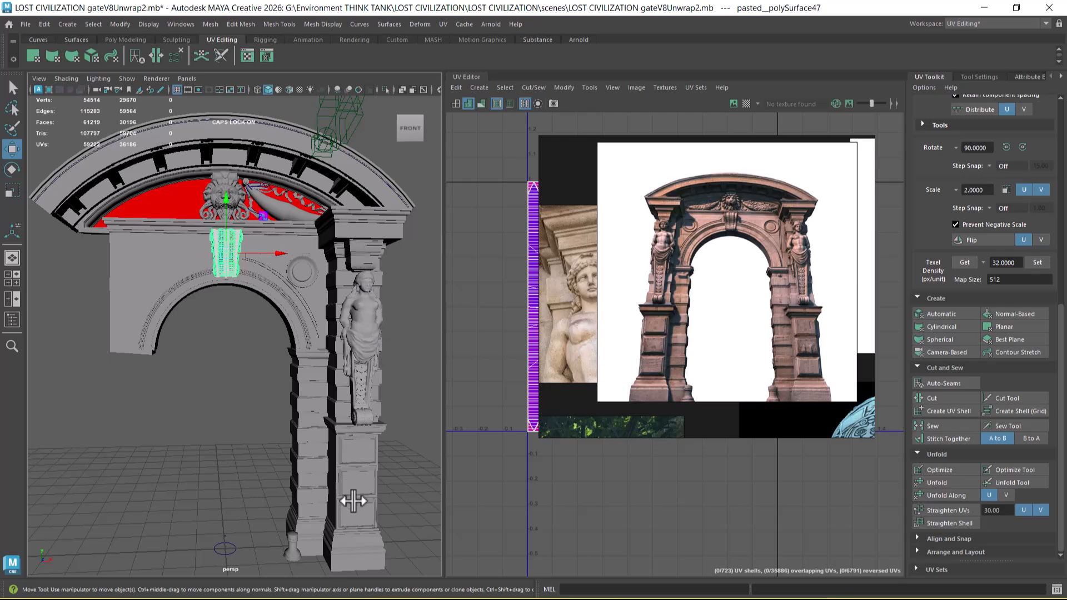
{"action": "left_click_drag", "start_coordinate": [345, 431], "coordinate": [357, 429], "text": "alt"}
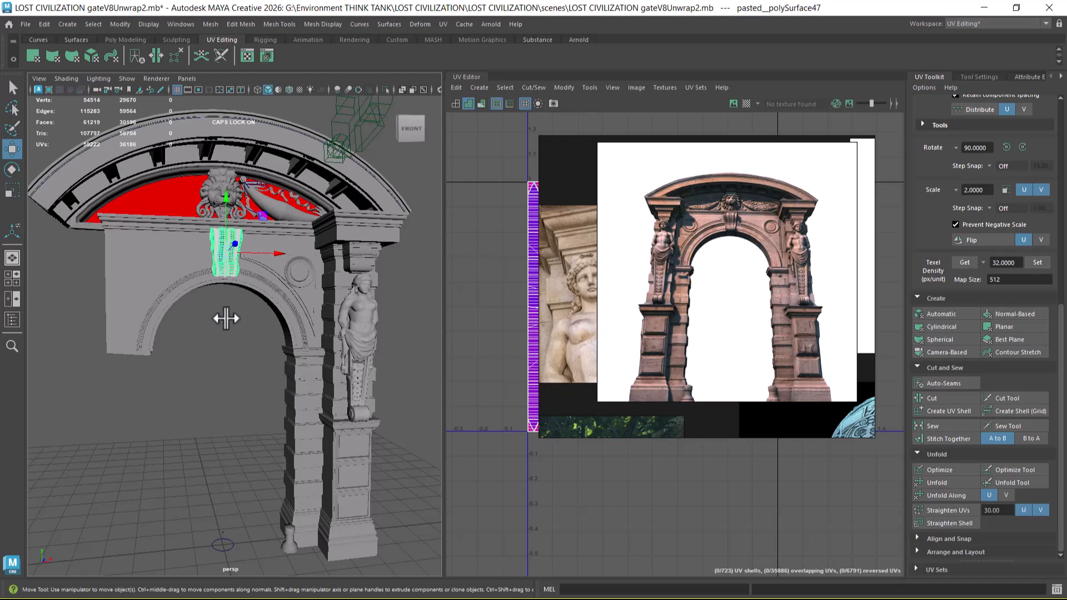
Step: Reselect only the triangular spandrel pieces on the arch wall and compare them with the enlarged gate photo
{"action": "left_click", "coordinate": [276, 280]}
{"action": "scroll", "coordinate": [279, 310], "scroll_direction": "up", "scroll_amount": 5}
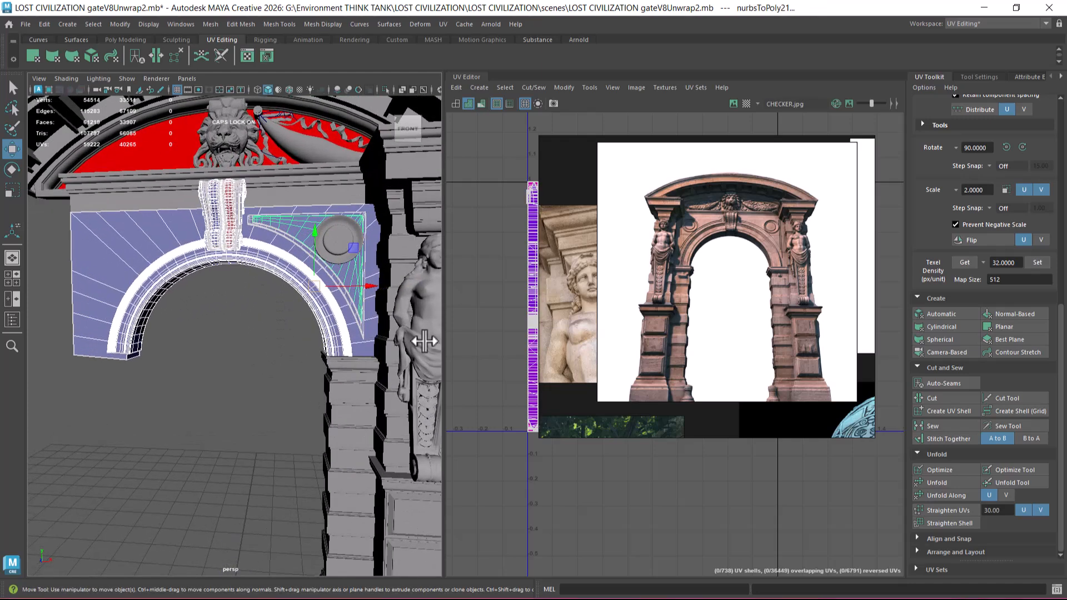
{"action": "scroll", "coordinate": [731, 265], "scroll_direction": "up", "scroll_amount": 2}
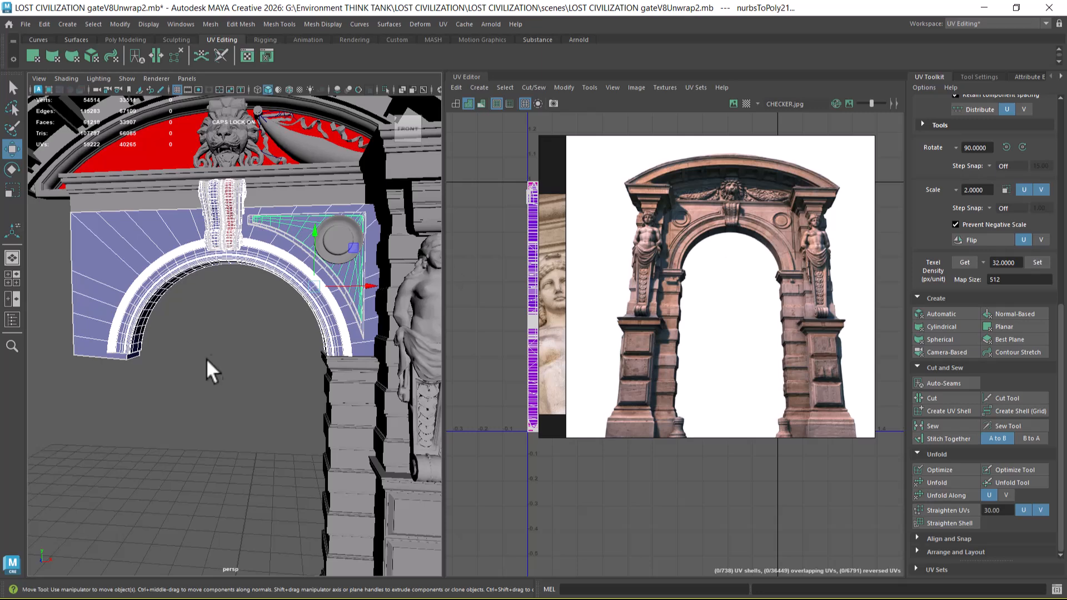
{"action": "left_click", "coordinate": [281, 247]}
{"action": "left_click", "coordinate": [284, 236], "text": "shift"}
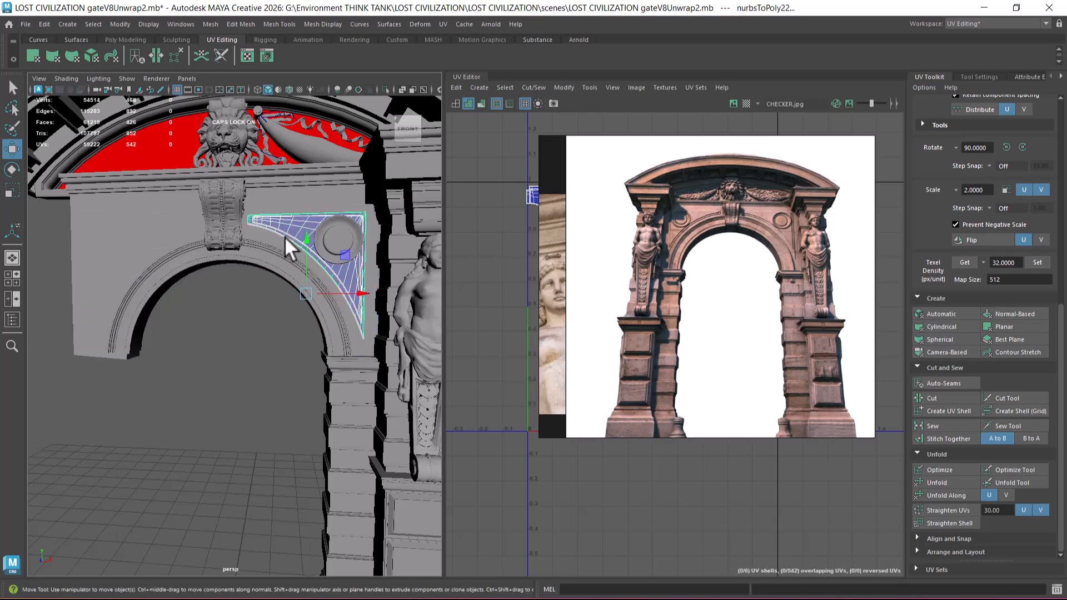
{"action": "right_click_drag", "start_coordinate": [255, 268], "coordinate": [219, 267], "text": "alt"}
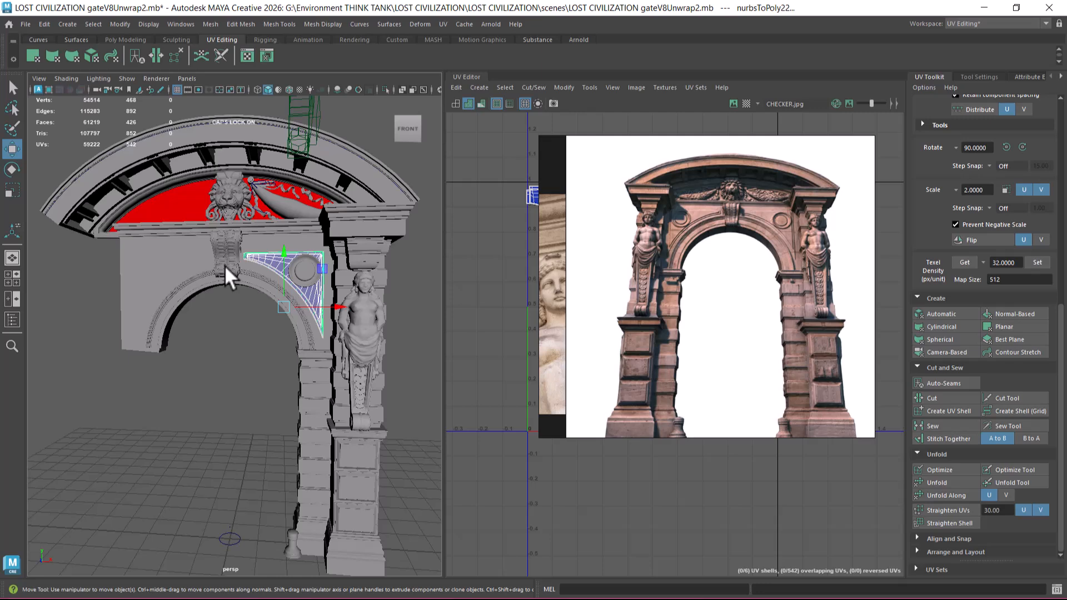
Step: Isolate the curved pediment pieces together with the whole crossbeam group by hiding all unselected objects
{"action": "middle_click_drag", "start_coordinate": [223, 267], "coordinate": [222, 327], "text": "alt"}
{"action": "left_click_drag", "start_coordinate": [211, 337], "coordinate": [245, 246], "text": "alt"}
{"action": "left_click", "coordinate": [205, 201]}
{"action": "scroll", "coordinate": [178, 212], "scroll_direction": "up", "scroll_amount": 5}
{"action": "left_click", "coordinate": [237, 231]}
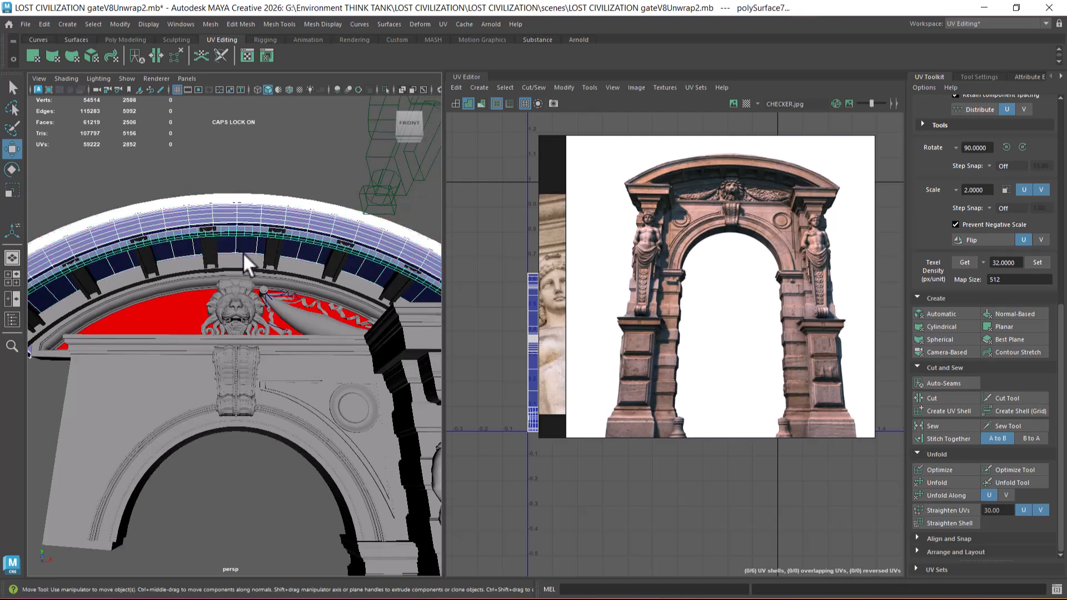
{"action": "left_click", "coordinate": [242, 265], "text": "shift"}
{"action": "left_click", "coordinate": [271, 248], "text": "shift"}
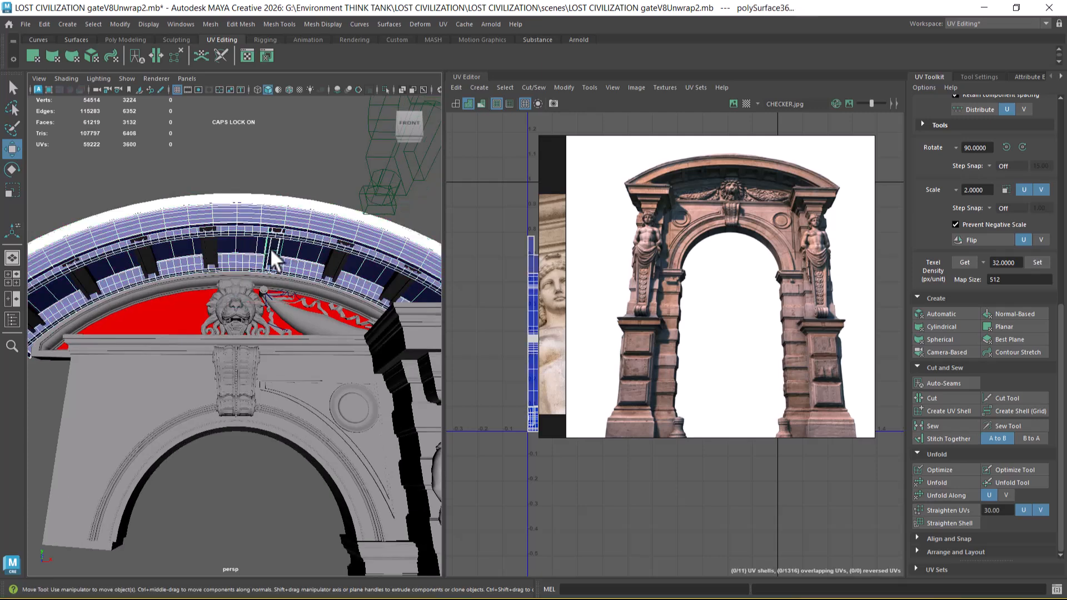
{"action": "key", "text": "Up"}
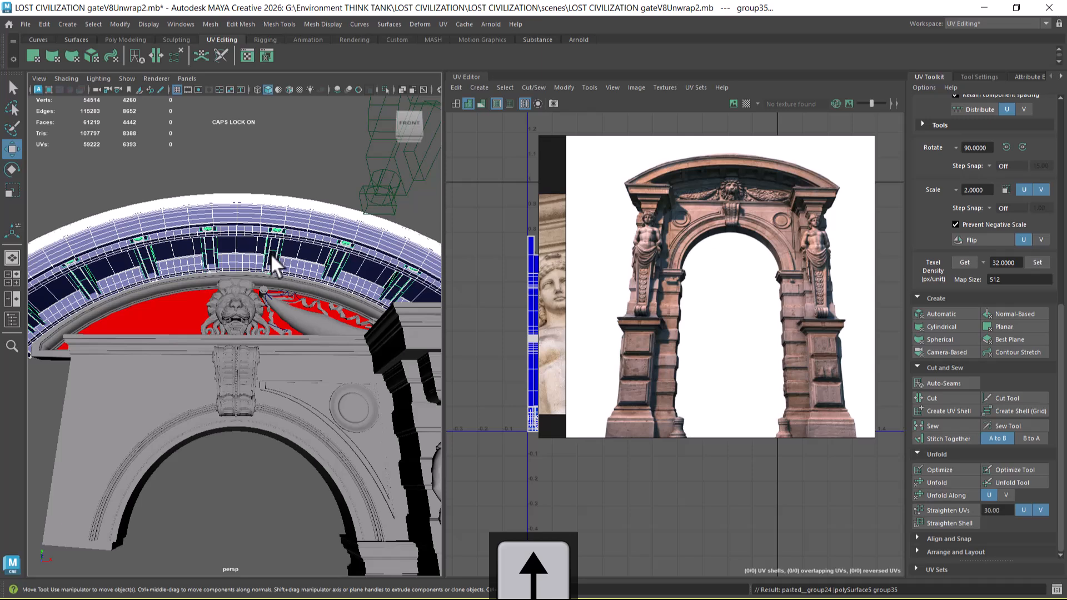
{"action": "left_click_drag", "start_coordinate": [270, 252], "coordinate": [263, 284], "text": "alt"}
{"action": "key", "text": "alt+h"}
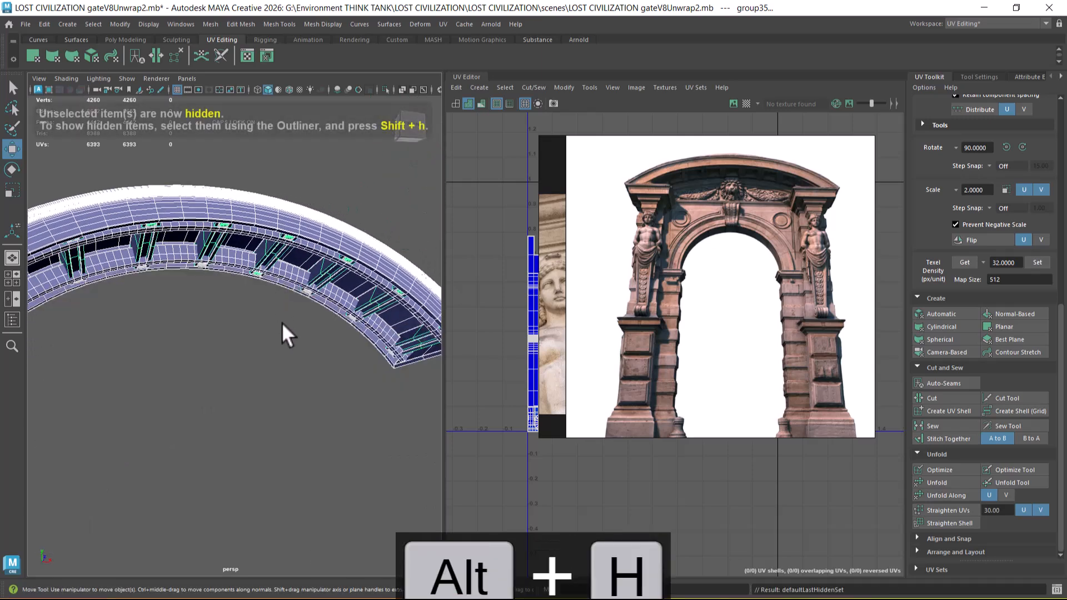
{"action": "left_click_drag", "start_coordinate": [282, 322], "coordinate": [240, 333], "text": "alt"}
Step: Dismiss the reference board and inspect the UV layouts of the crossbeam group and the curved pediment body
{"action": "left_click", "coordinate": [828, 147]}
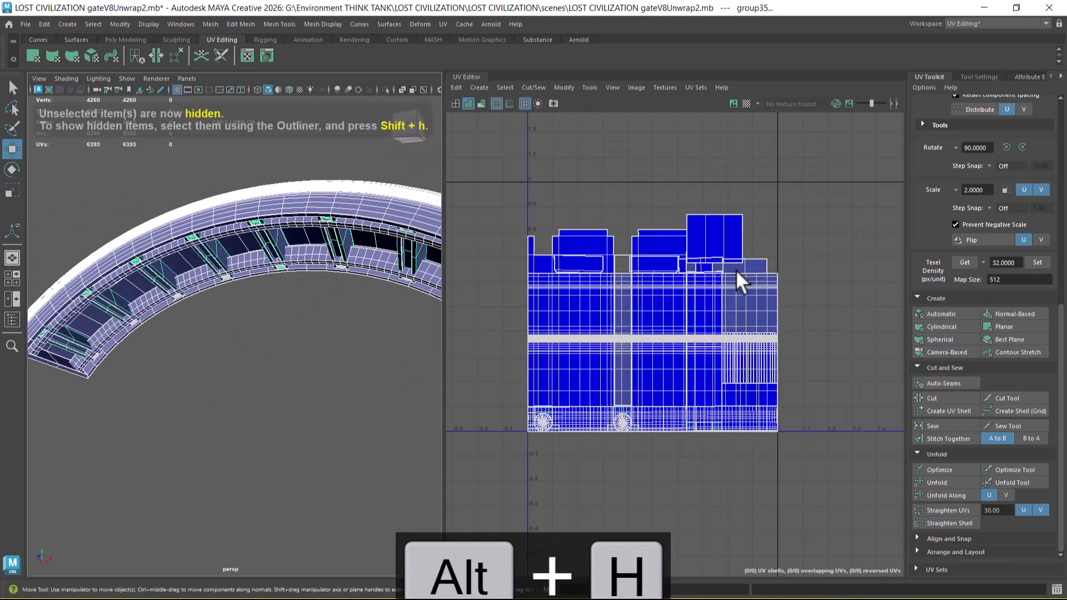
{"action": "scroll", "coordinate": [717, 275], "scroll_direction": "down", "scroll_amount": 1}
{"action": "left_click", "coordinate": [228, 371]}
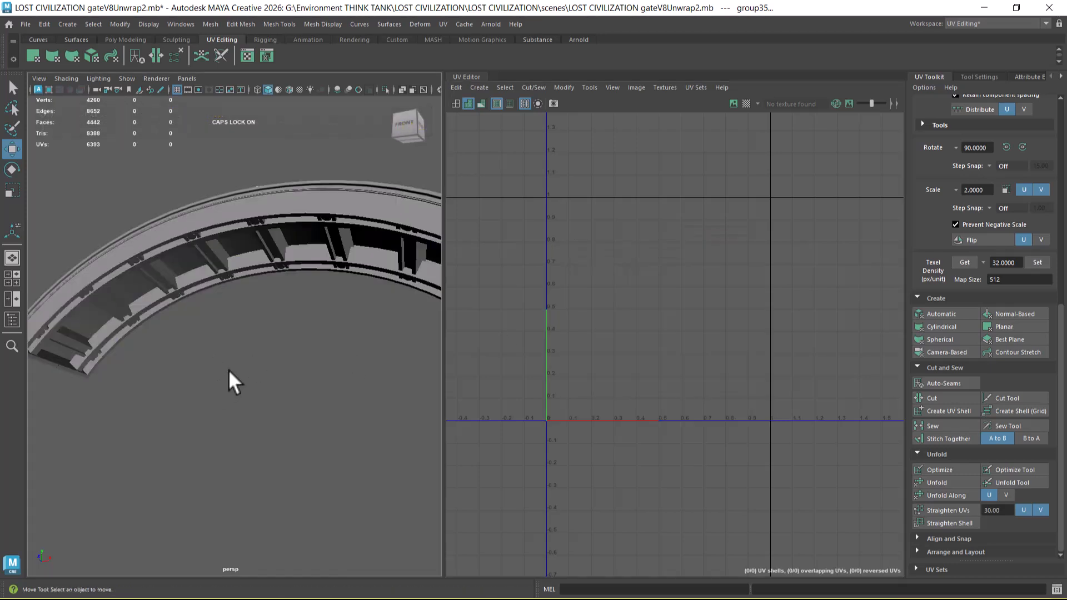
{"action": "left_click", "coordinate": [334, 239]}
{"action": "key", "text": "Up"}
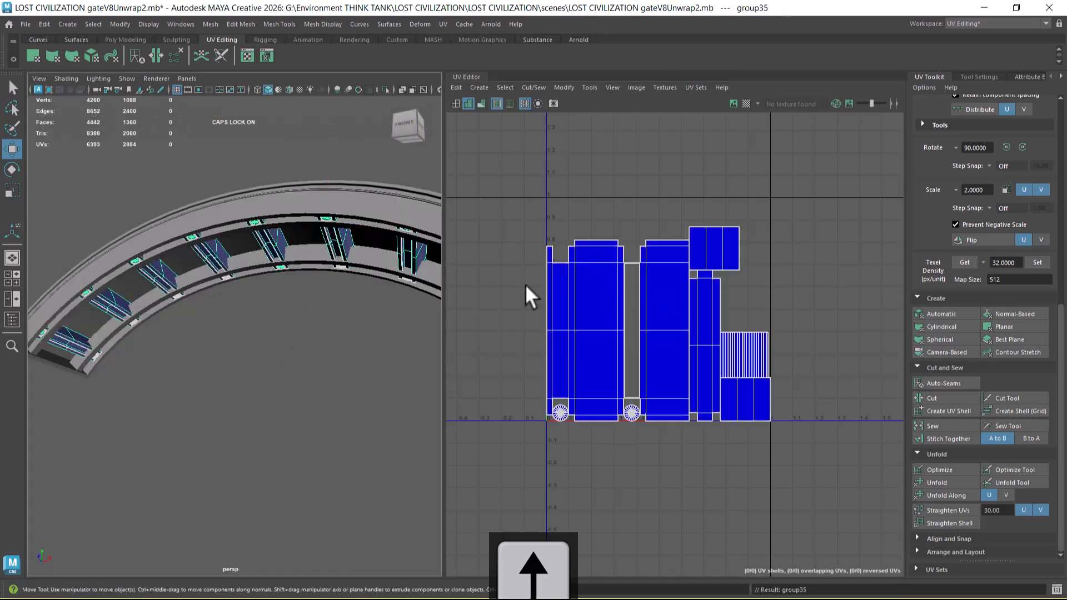
{"action": "left_click", "coordinate": [363, 214]}
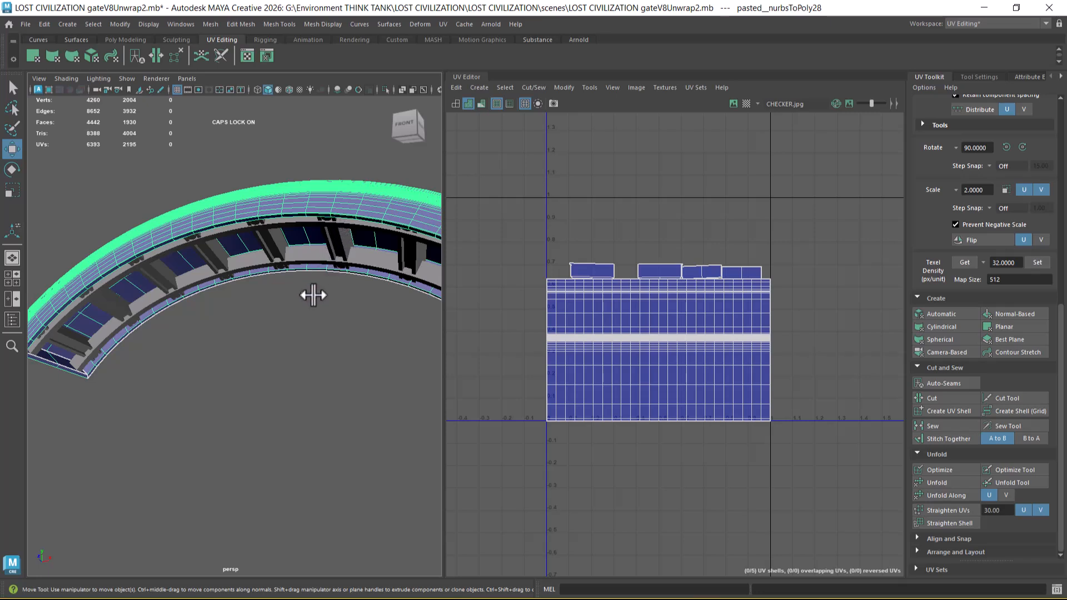
{"action": "left_click_drag", "start_coordinate": [322, 280], "coordinate": [301, 272], "text": "alt"}
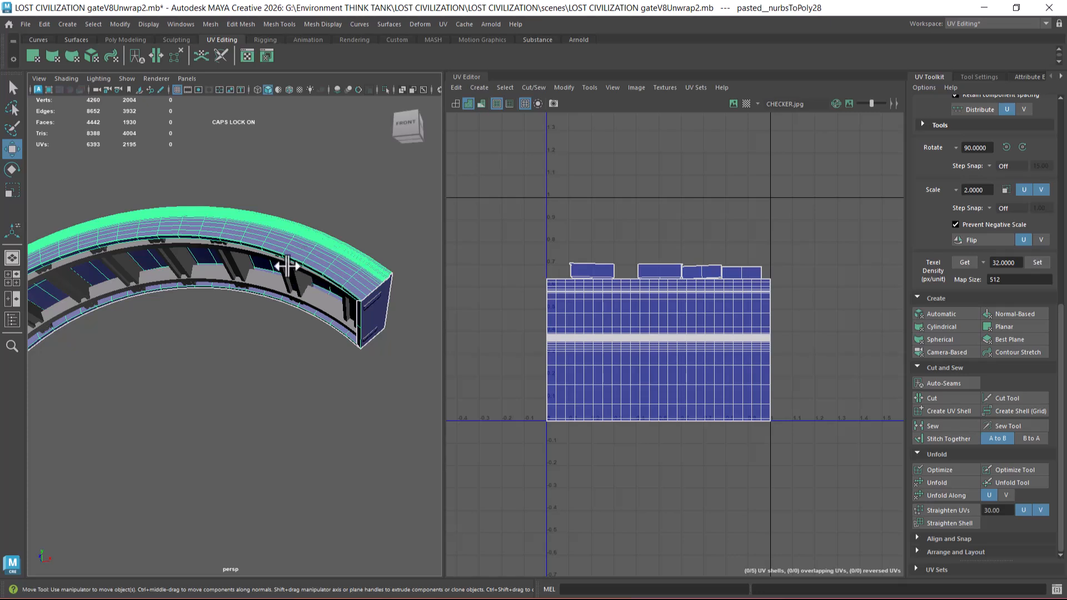
Step: Inspect the UV layouts of the curved pediment body, its two inner dentil strips and the crossbeams for overlap
{"action": "left_click", "coordinate": [294, 274], "text": "shift"}
{"action": "left_click", "coordinate": [263, 257]}
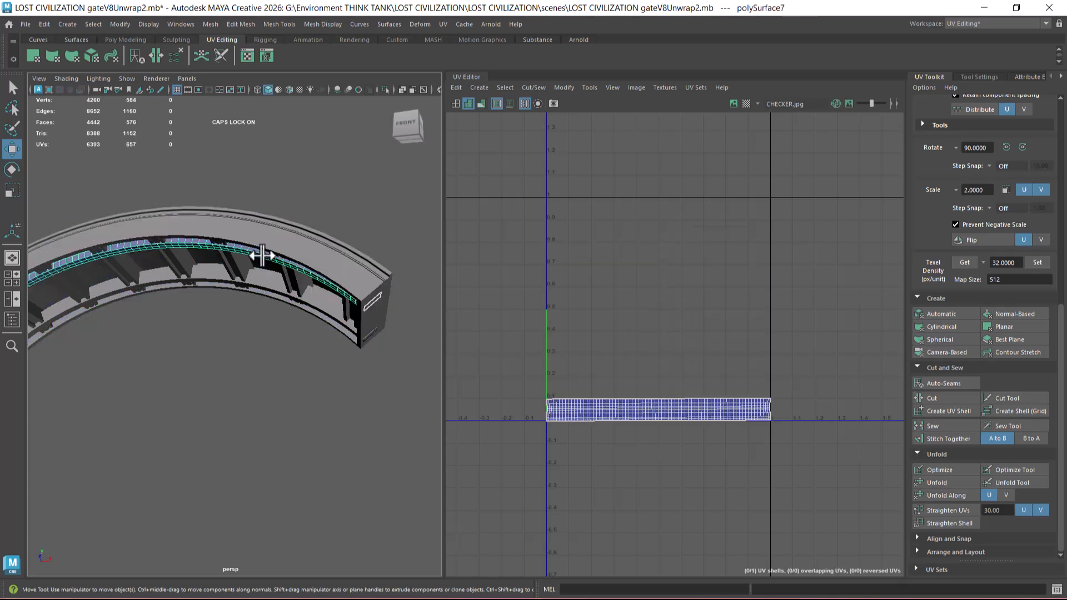
{"action": "left_click", "coordinate": [261, 279], "text": "shift"}
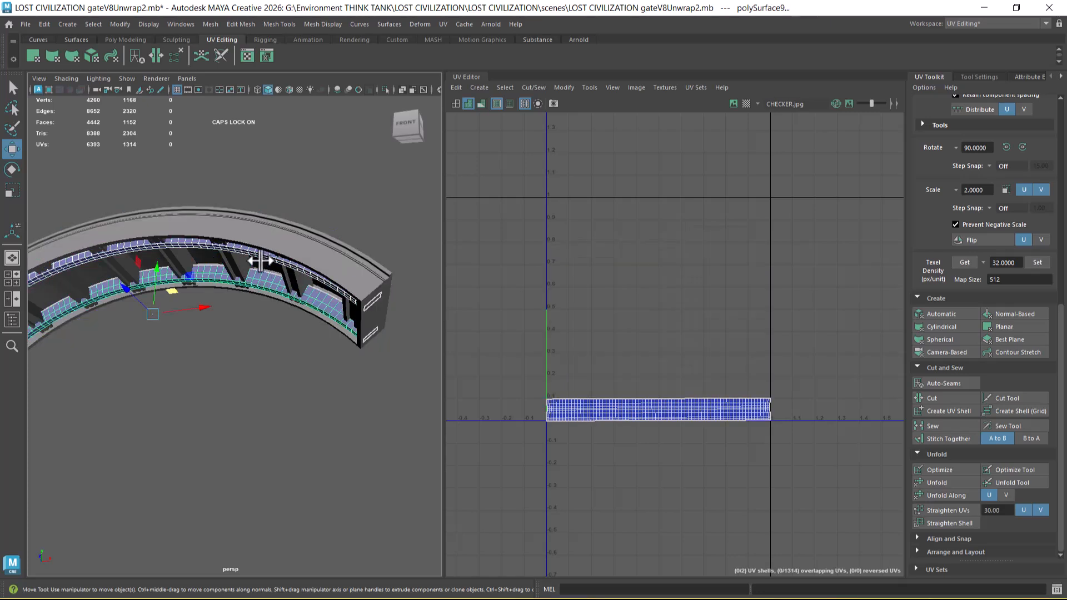
{"action": "left_click", "coordinate": [271, 244], "text": "shift"}
{"action": "left_click", "coordinate": [277, 257], "text": "shift"}
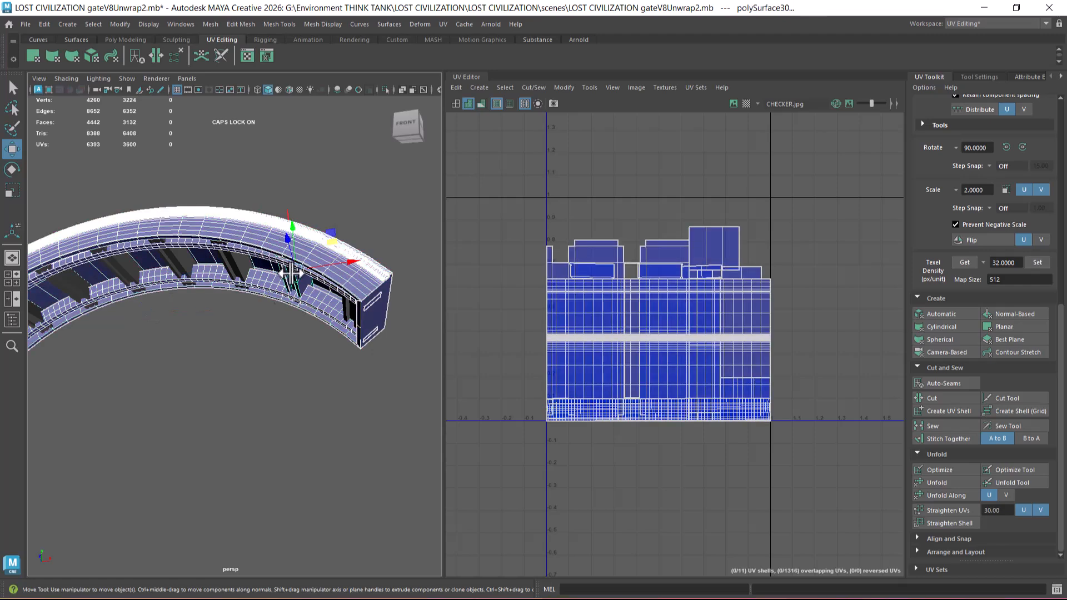
{"action": "key", "text": "Up"}
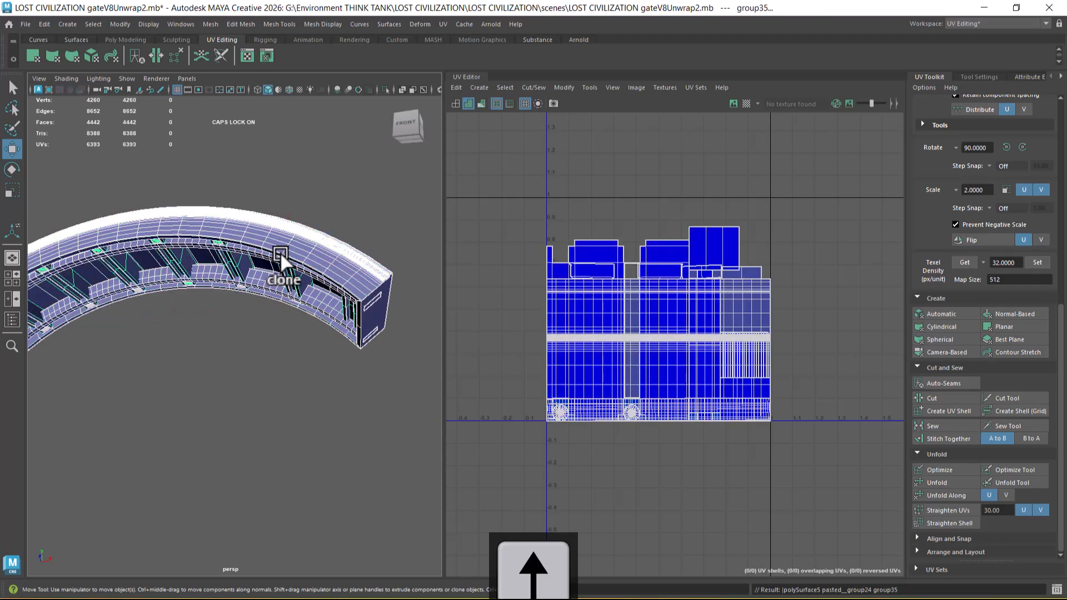
{"action": "left_click", "coordinate": [258, 431]}
{"action": "left_click", "coordinate": [344, 304]}
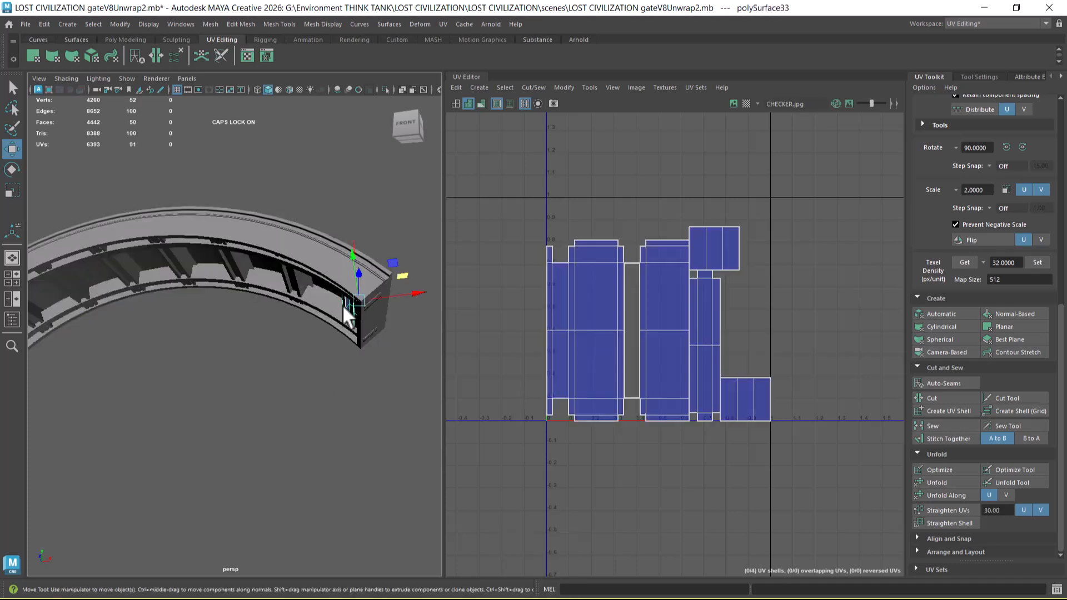
Step: Scale all UV shells of the whole crossbeam group down to about half size
{"action": "key", "text": "Up"}
{"action": "left_click_drag", "start_coordinate": [815, 226], "coordinate": [478, 518]}
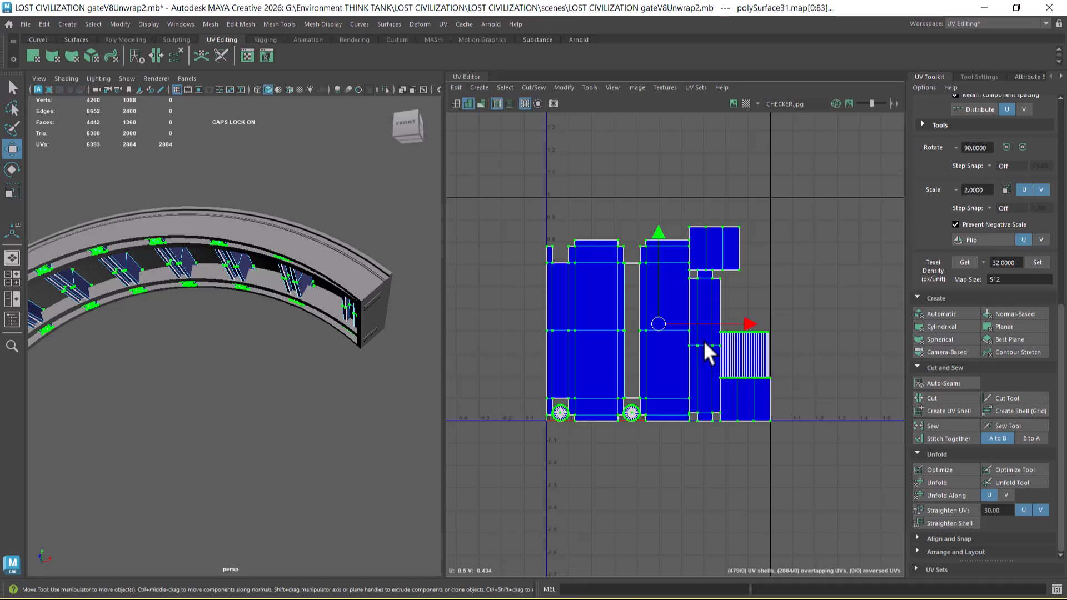
{"action": "key", "text": "r"}
{"action": "left_click_drag", "start_coordinate": [656, 324], "coordinate": [607, 373]}
{"action": "key", "text": "w"}
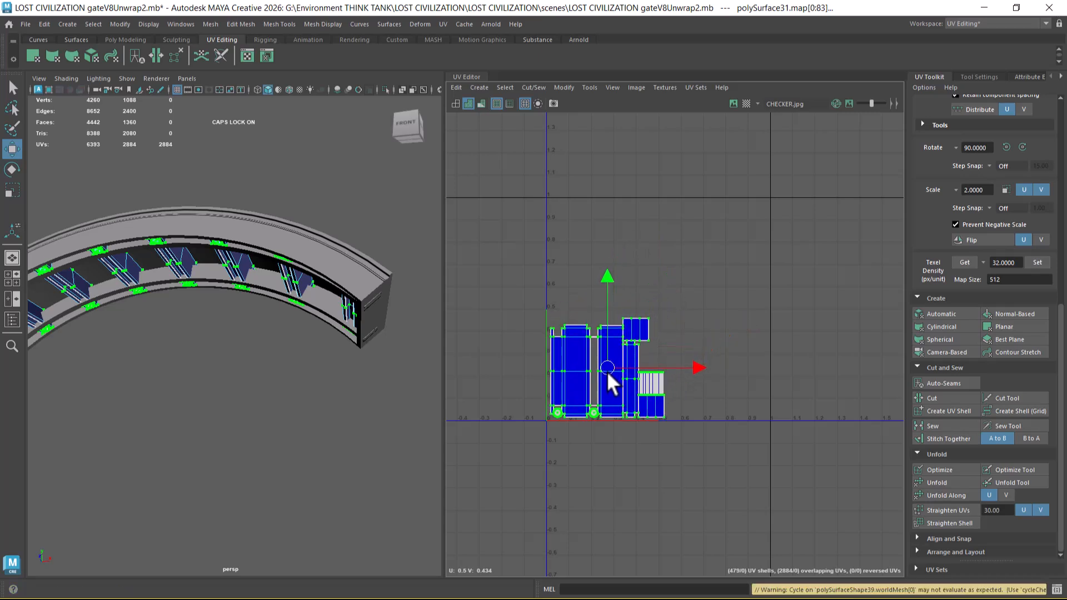
Step: Show the pediment body's UVs with both dentil strips and move the body's shells up until they sit just above the strips' layout
{"action": "right_click_drag", "start_coordinate": [339, 309], "coordinate": [419, 203]}
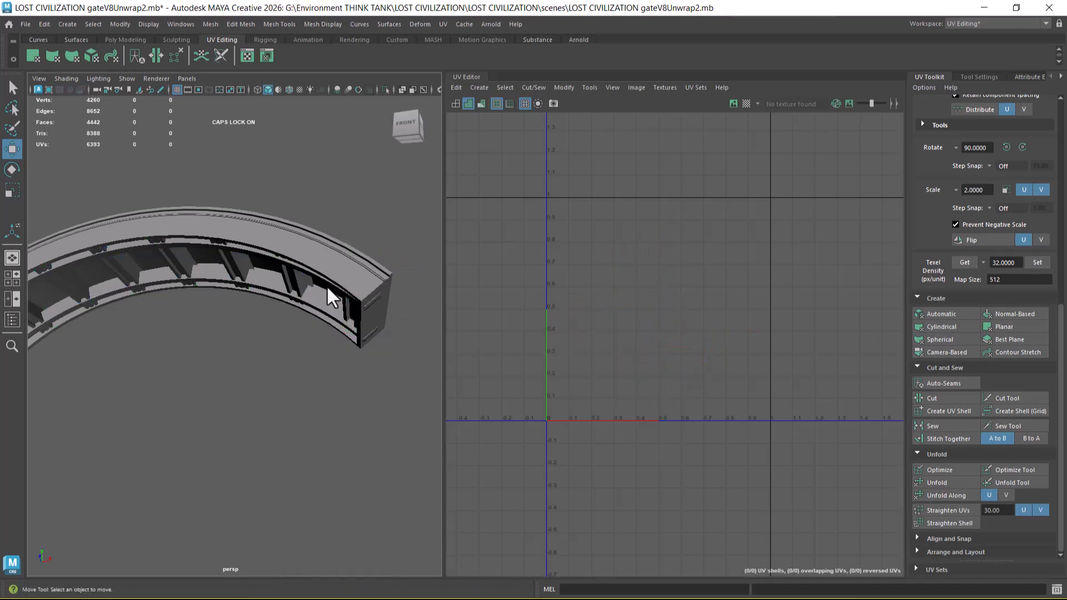
{"action": "left_click", "coordinate": [336, 268]}
{"action": "scroll", "coordinate": [354, 326], "scroll_direction": "up", "scroll_amount": 3}
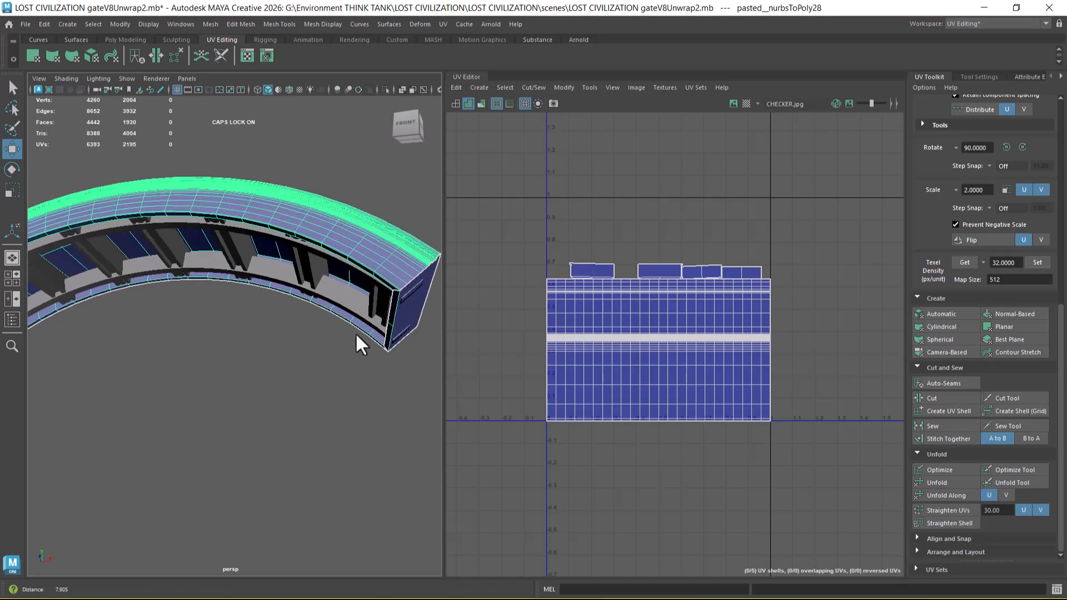
{"action": "left_click", "coordinate": [348, 304], "text": "shift"}
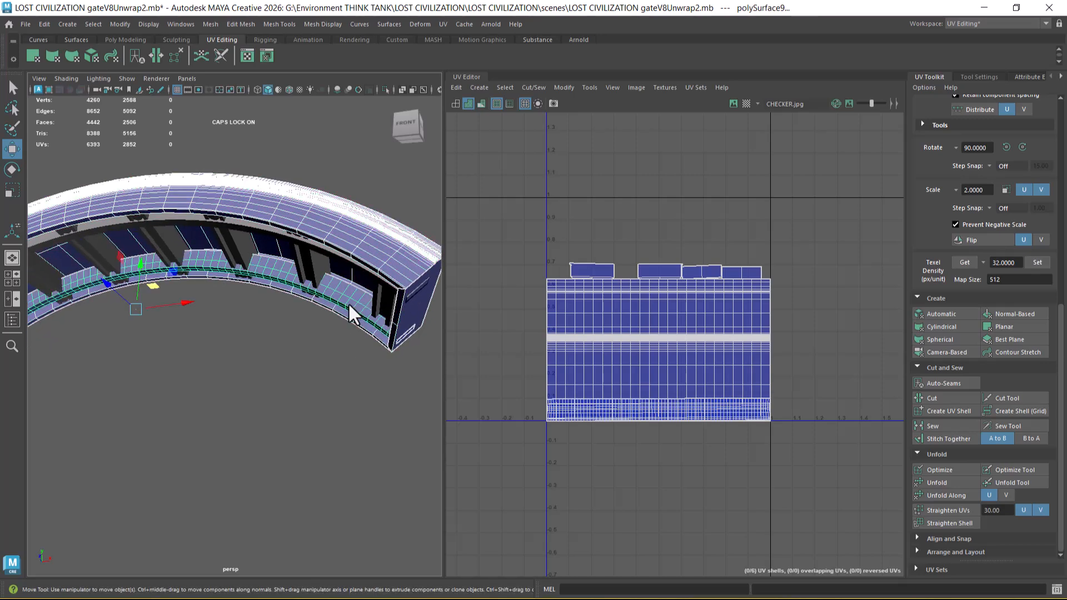
{"action": "left_click", "coordinate": [338, 255], "text": "shift"}
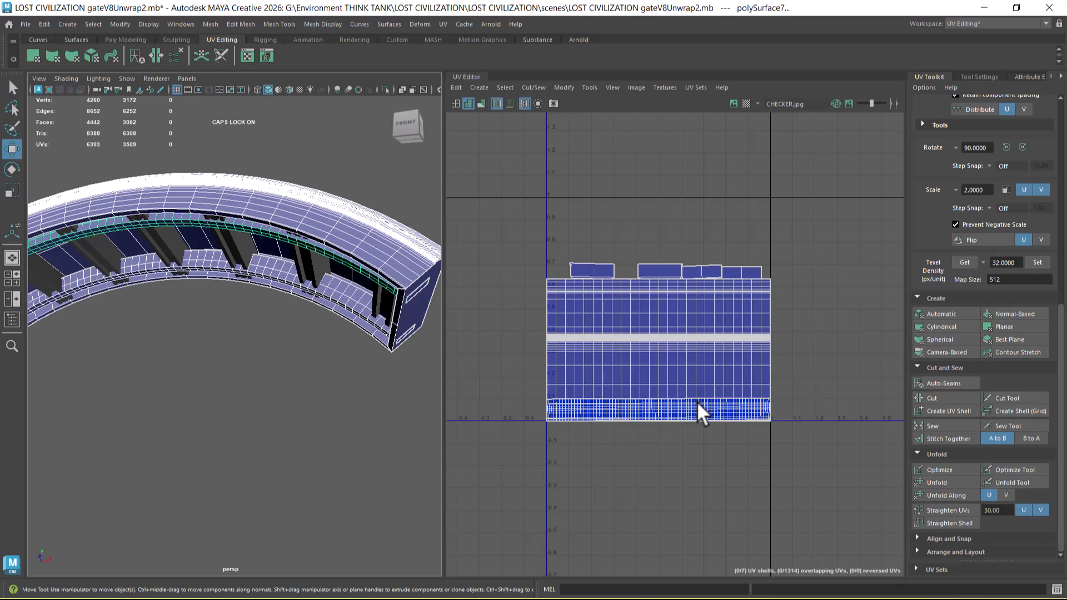
{"action": "right_click_drag", "start_coordinate": [681, 337], "coordinate": [842, 301]}
{"action": "left_click_drag", "start_coordinate": [828, 228], "coordinate": [562, 337]}
{"action": "scroll", "coordinate": [644, 330], "scroll_direction": "up", "scroll_amount": 2}
{"action": "right_click_drag", "start_coordinate": [626, 323], "coordinate": [656, 328]}
{"action": "left_click_drag", "start_coordinate": [657, 254], "coordinate": [651, 226]}
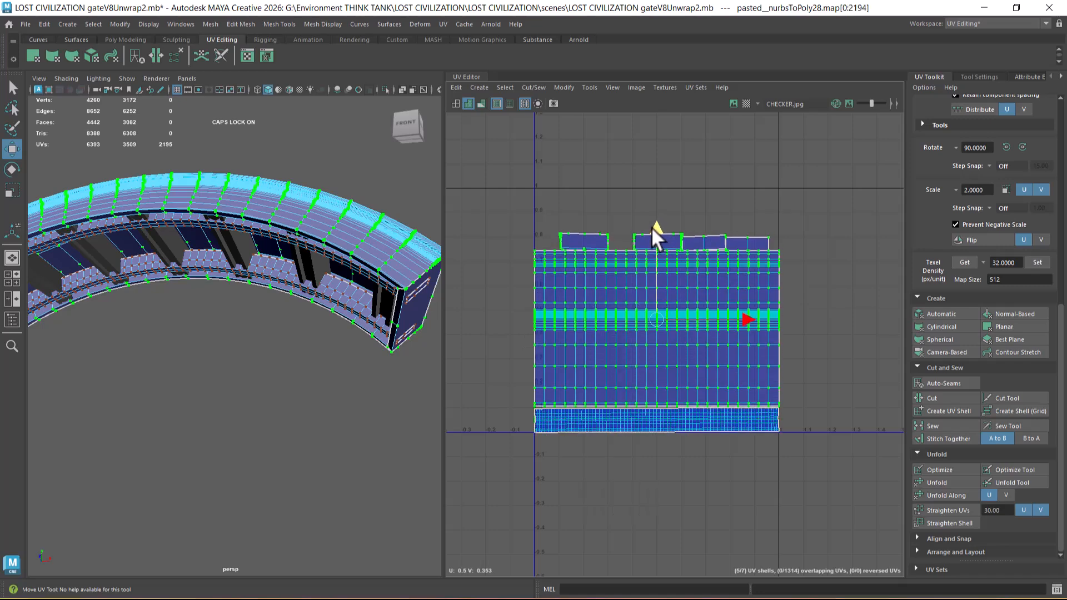
{"action": "scroll", "coordinate": [672, 328], "scroll_direction": "up", "scroll_amount": 3}
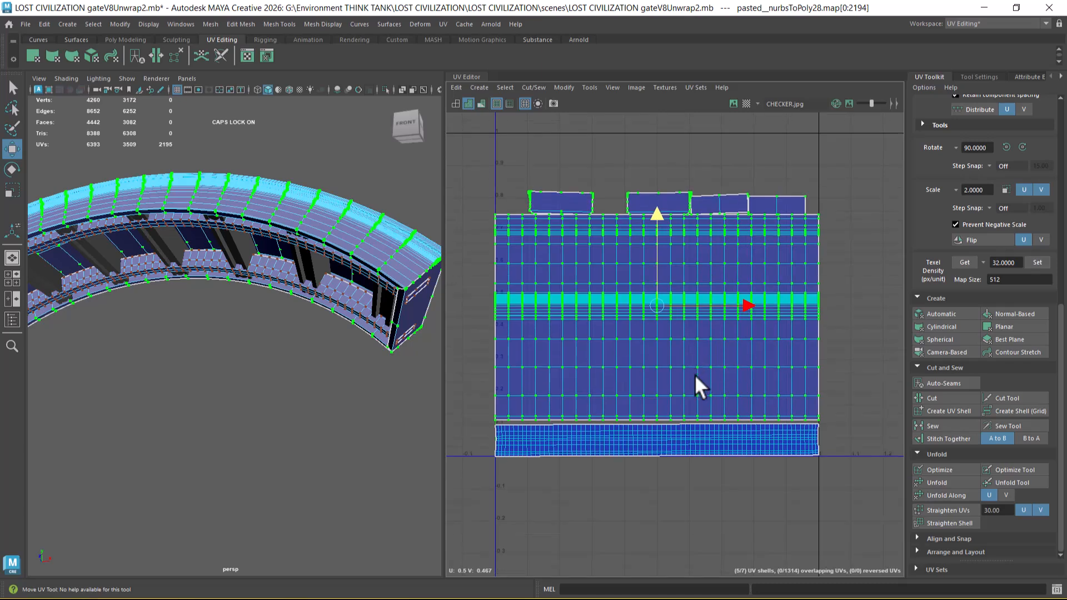
{"action": "scroll", "coordinate": [695, 369], "scroll_direction": "up", "scroll_amount": 1}
{"action": "middle_click_drag", "start_coordinate": [658, 359], "coordinate": [667, 436], "text": "alt"}
Step: Move all UV shells of the crossbeam group outside the 0–1 tile, to the negative U side
{"action": "right_click_drag", "start_coordinate": [374, 271], "coordinate": [422, 216]}
{"action": "left_click", "coordinate": [309, 264]}
{"action": "key", "text": "Up"}
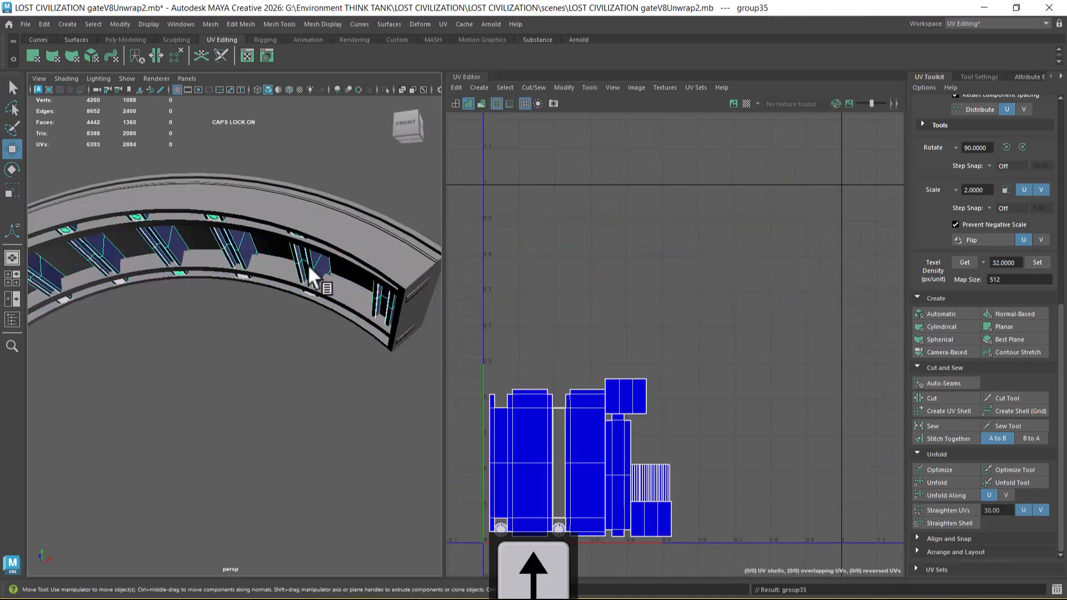
{"action": "left_click", "coordinate": [325, 248]}
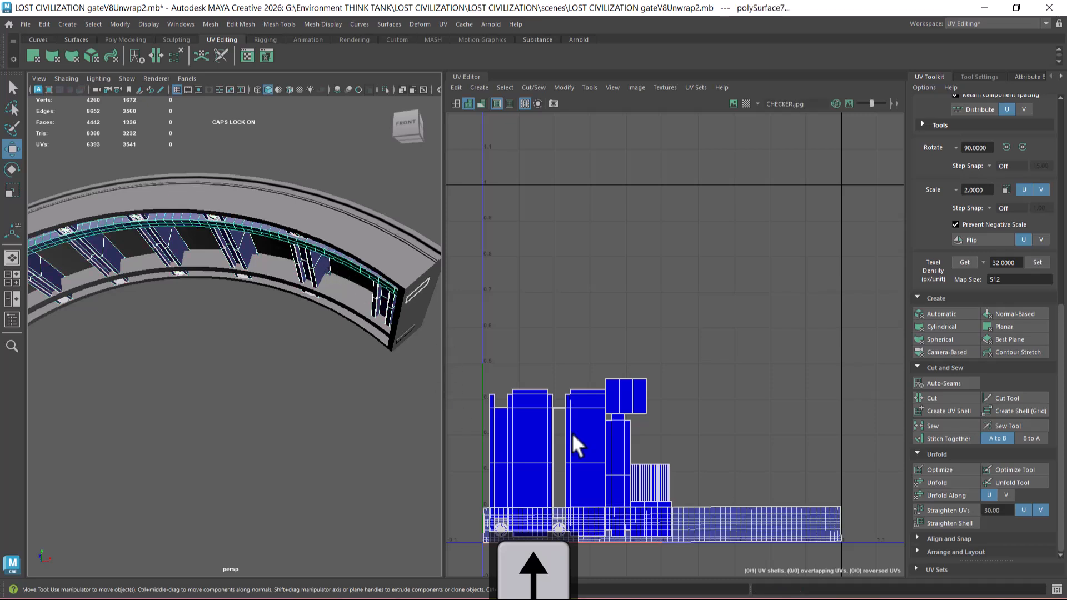
{"action": "left_click", "coordinate": [311, 265]}
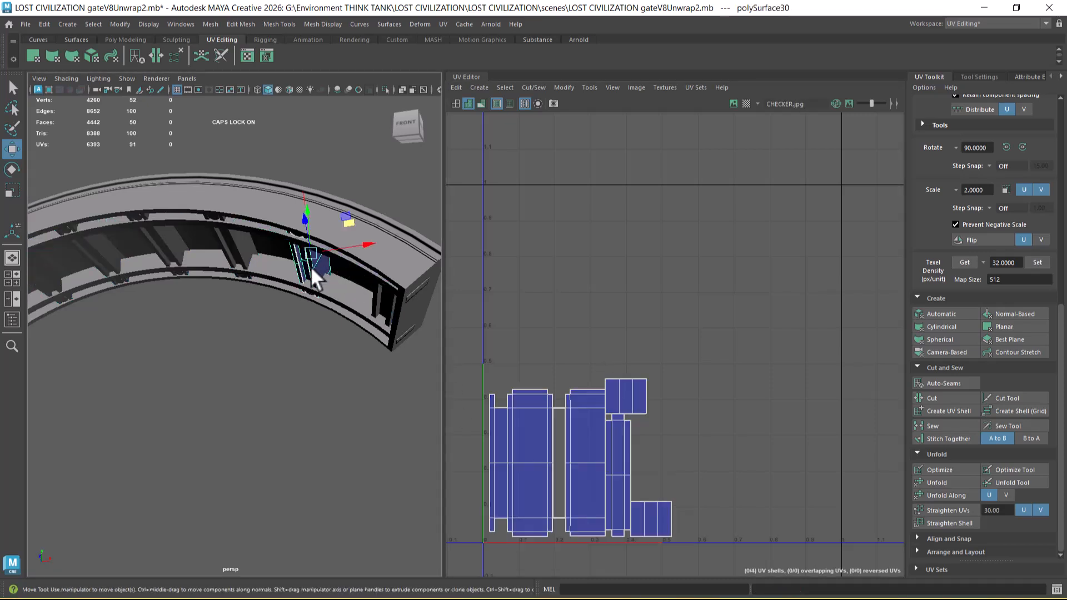
{"action": "key", "text": "Up"}
{"action": "scroll", "coordinate": [650, 361], "scroll_direction": "down", "scroll_amount": 2}
{"action": "right_click_drag", "start_coordinate": [653, 328], "coordinate": [637, 382], "text": "alt"}
{"action": "middle_click_drag", "start_coordinate": [637, 383], "coordinate": [649, 326], "text": "alt"}
{"action": "right_click_drag", "start_coordinate": [649, 326], "coordinate": [715, 316]}
{"action": "left_click_drag", "start_coordinate": [764, 292], "coordinate": [463, 506]}
{"action": "middle_click_drag", "start_coordinate": [673, 425], "coordinate": [751, 423], "text": "alt"}
{"action": "left_click_drag", "start_coordinate": [774, 387], "coordinate": [611, 375]}
Step: Select the pediment body, both dentil strips and the entire crossbeam group together
{"action": "right_click_drag", "start_coordinate": [291, 249], "coordinate": [369, 198]}
{"action": "left_click", "coordinate": [361, 216]}
{"action": "left_click_drag", "start_coordinate": [358, 221], "coordinate": [405, 302], "text": "alt"}
{"action": "left_click", "coordinate": [388, 250]}
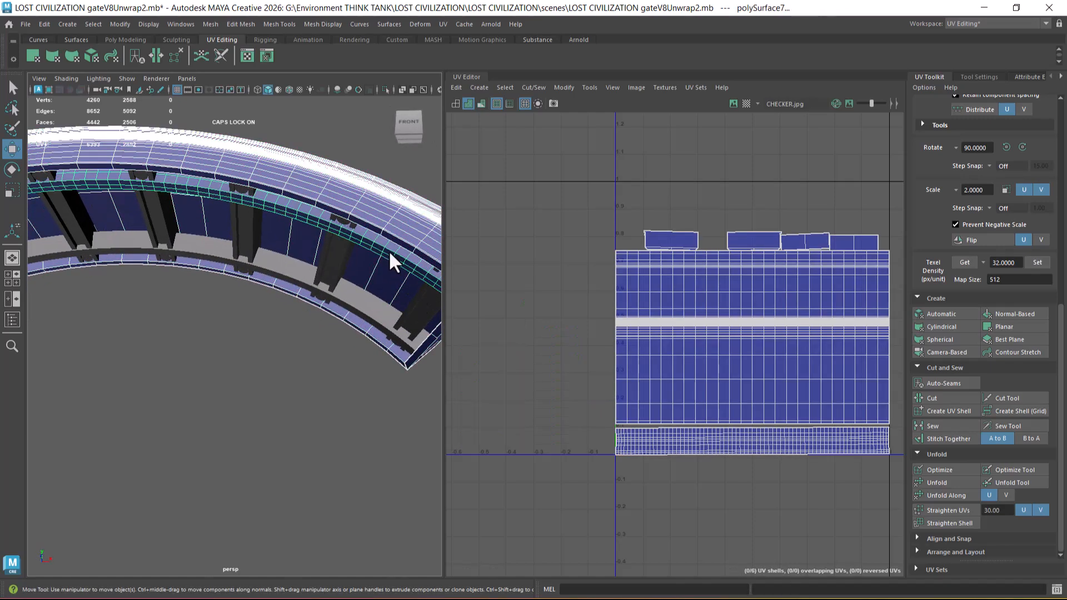
{"action": "left_click", "coordinate": [364, 308]}
{"action": "left_click_drag", "start_coordinate": [381, 317], "coordinate": [334, 374], "text": "alt"}
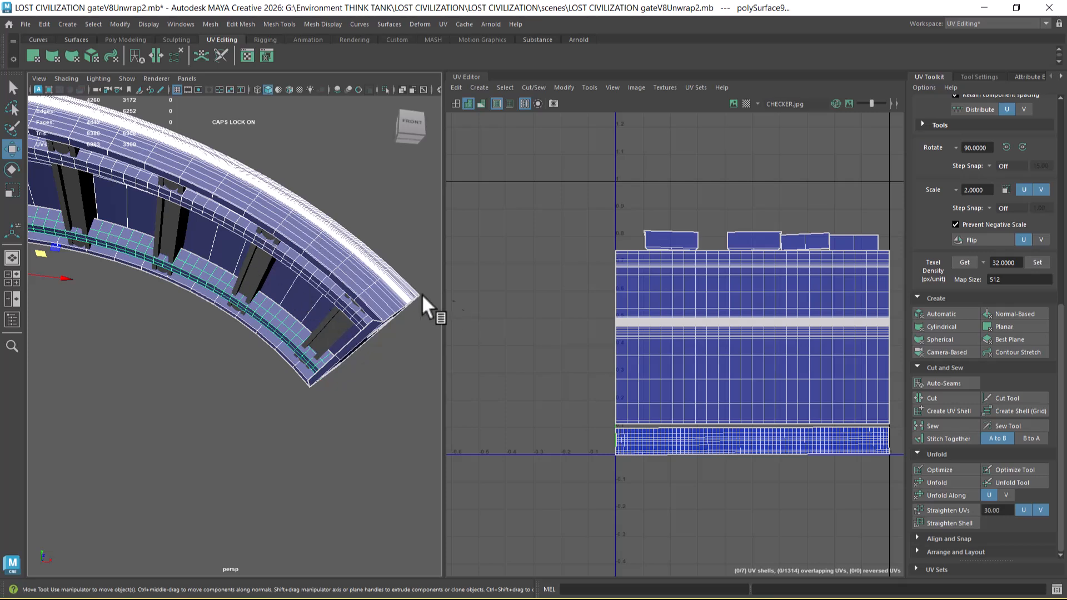
{"action": "left_click", "coordinate": [322, 322], "text": "shift"}
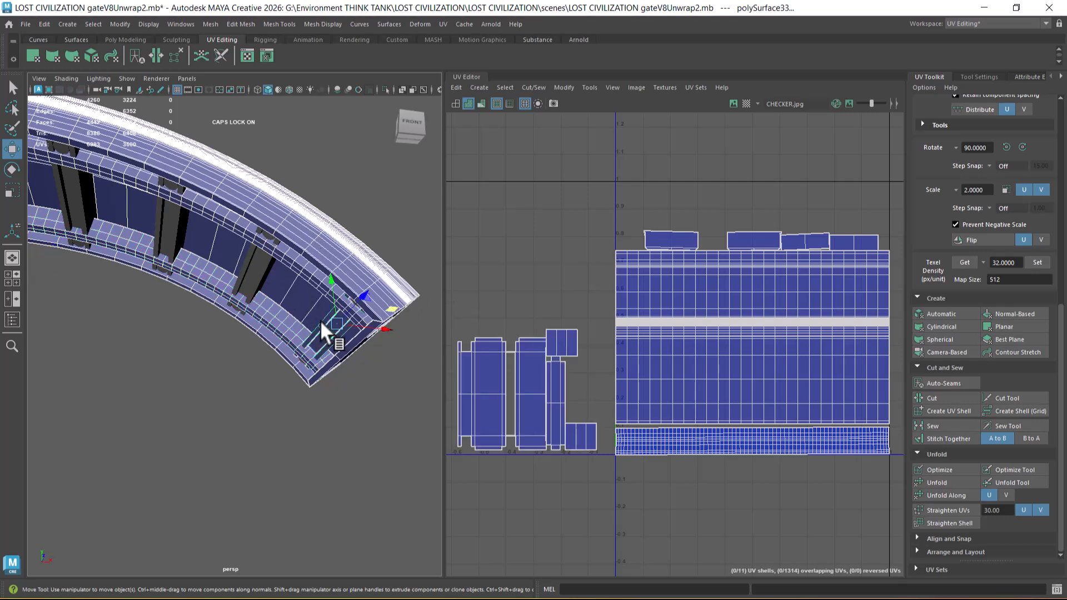
{"action": "key", "text": "Up"}
Step: Halve the crossbeam UV shells again and place them inside the tile above the body's large shell, near U 0
{"action": "middle_click_drag", "start_coordinate": [594, 385], "coordinate": [616, 341], "text": "alt"}
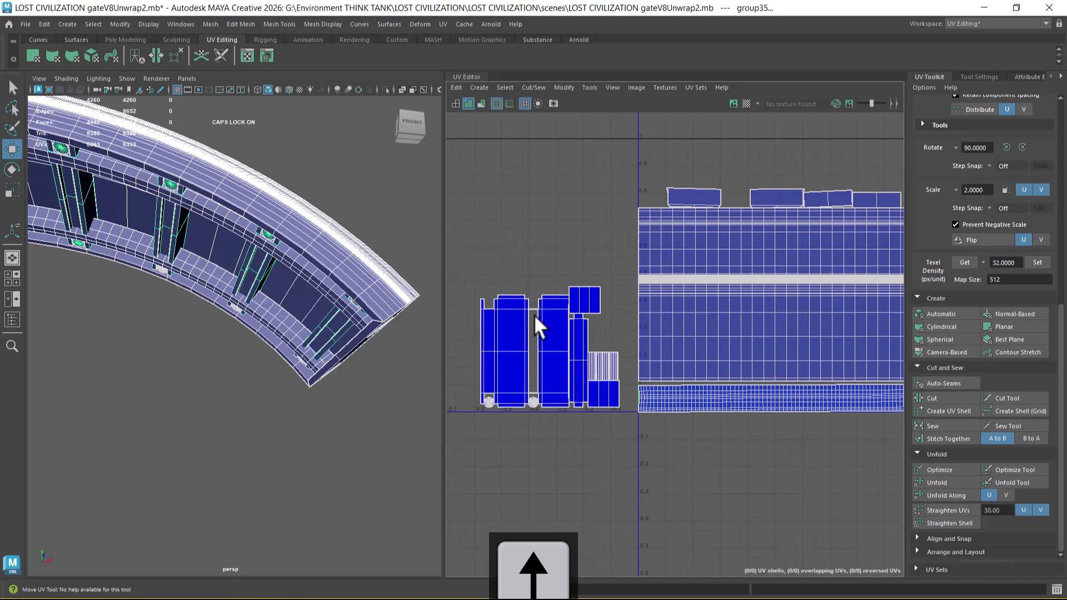
{"action": "right_click_drag", "start_coordinate": [534, 314], "coordinate": [578, 309]}
{"action": "left_click_drag", "start_coordinate": [540, 379], "coordinate": [622, 443]}
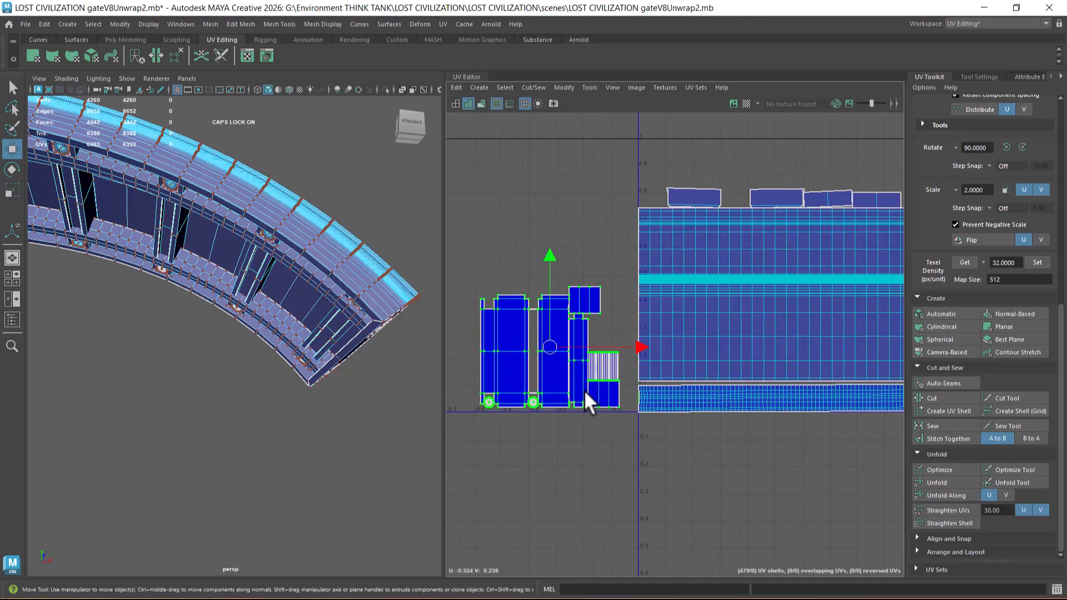
{"action": "middle_click_drag", "start_coordinate": [586, 412], "coordinate": [542, 438], "text": "alt"}
{"action": "left_click_drag", "start_coordinate": [554, 366], "coordinate": [706, 199]}
{"action": "scroll", "coordinate": [710, 242], "scroll_direction": "up", "scroll_amount": 2}
{"action": "middle_click_drag", "start_coordinate": [713, 244], "coordinate": [672, 314], "text": "alt"}
{"action": "scroll", "coordinate": [672, 303], "scroll_direction": "up", "scroll_amount": 2}
{"action": "key", "text": "r"}
{"action": "left_click_drag", "start_coordinate": [665, 249], "coordinate": [599, 301]}
{"action": "key", "text": "w"}
{"action": "right_click_drag", "start_coordinate": [599, 300], "coordinate": [688, 346], "text": "alt"}
{"action": "middle_click_drag", "start_coordinate": [635, 315], "coordinate": [647, 325], "text": "alt"}
{"action": "right_click_drag", "start_coordinate": [647, 325], "coordinate": [658, 381], "text": "alt"}
Step: Move the end-cap shell that overlaps the crossbeam UVs and stack it above the other end-cap shell
{"action": "left_click", "coordinate": [712, 398]}
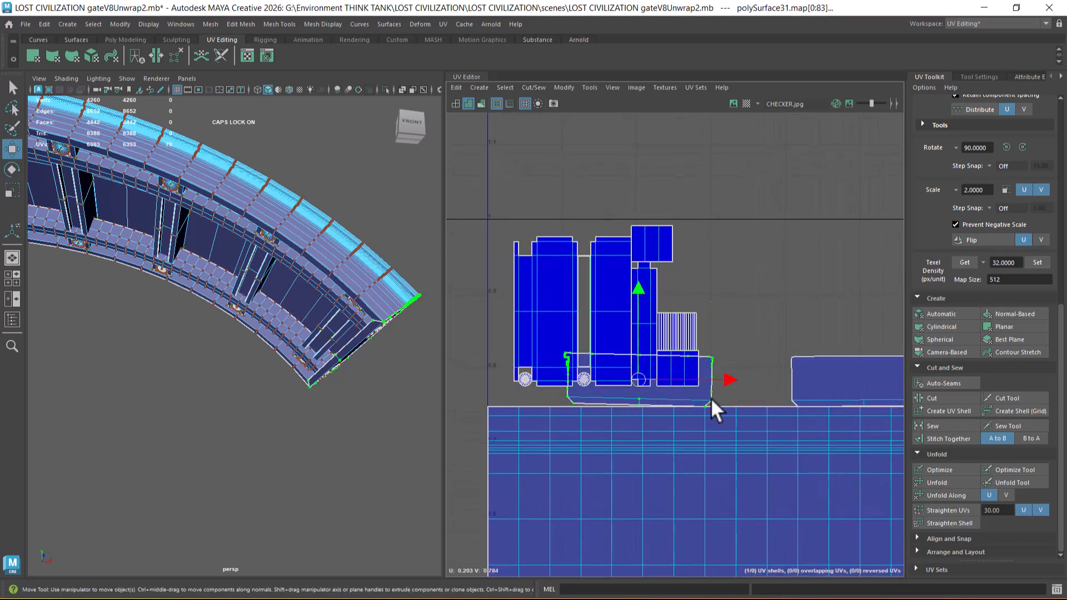
{"action": "left_click_drag", "start_coordinate": [642, 377], "coordinate": [838, 311]}
{"action": "right_click_drag", "start_coordinate": [802, 348], "coordinate": [800, 319], "text": "alt"}
{"action": "middle_click_drag", "start_coordinate": [800, 319], "coordinate": [606, 327], "text": "alt"}
{"action": "left_click_drag", "start_coordinate": [616, 329], "coordinate": [629, 340]}
Step: Straighten the tilted rectangular shell with Straighten Shell and stack it above the other rectangular shell
{"action": "left_click", "coordinate": [755, 367]}
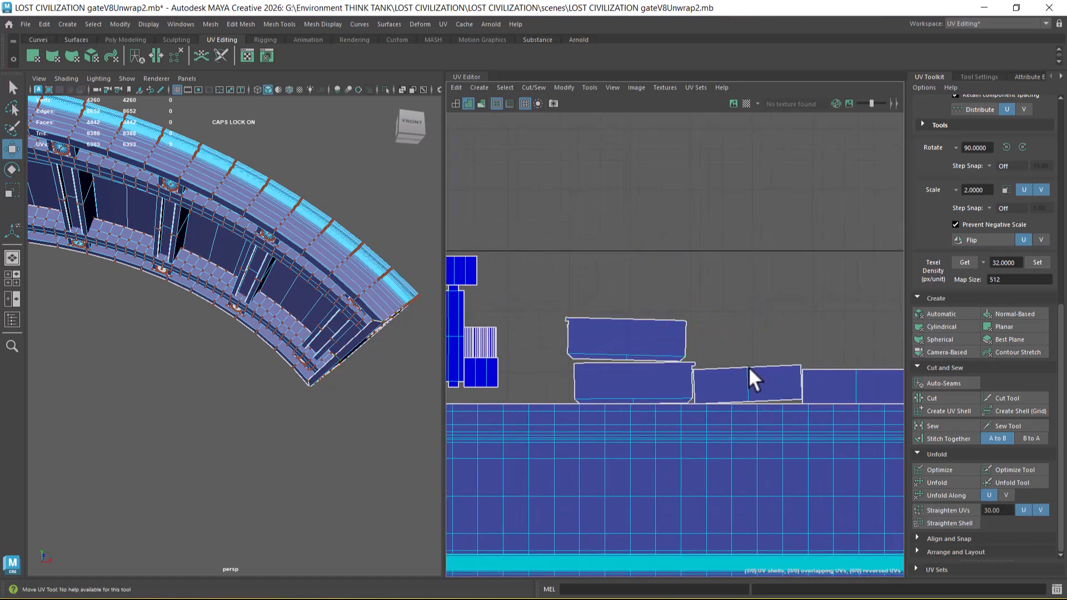
{"action": "left_click", "coordinate": [800, 363]}
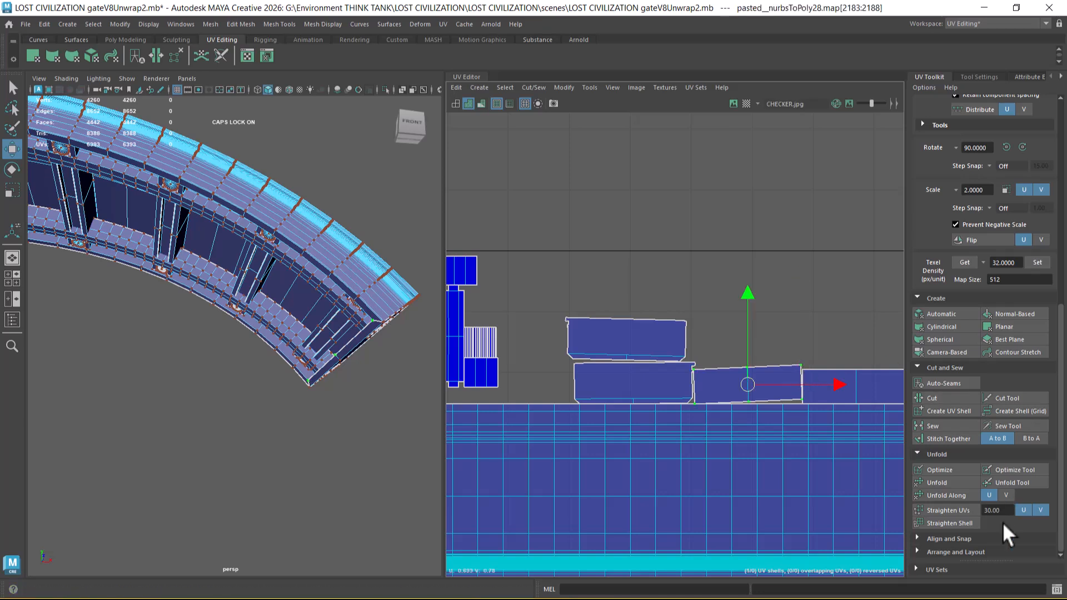
{"action": "left_click", "coordinate": [955, 524]}
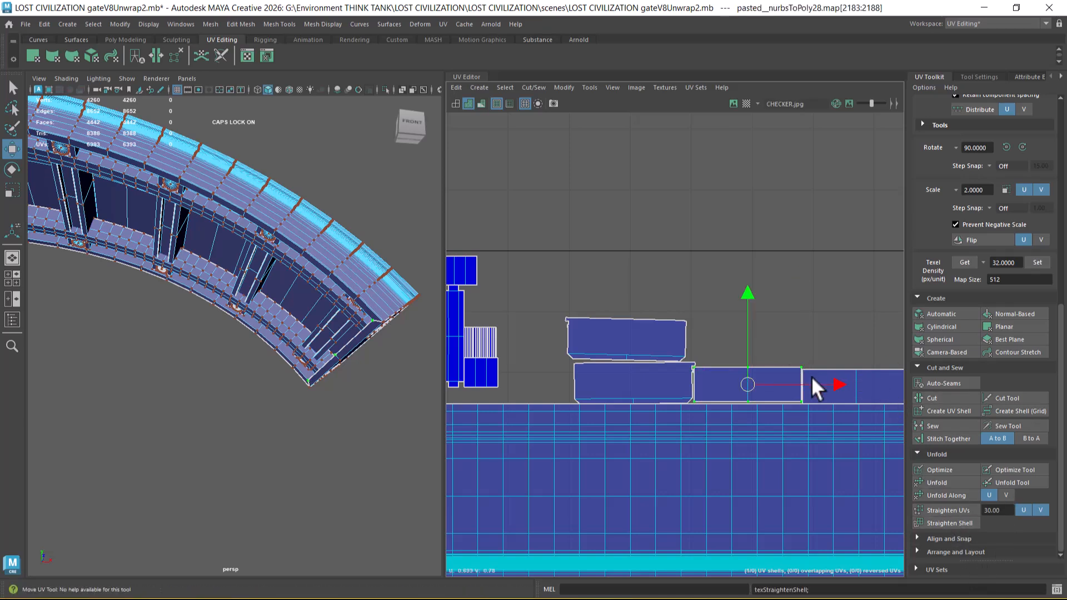
{"action": "middle_click_drag", "start_coordinate": [768, 390], "coordinate": [655, 381], "text": "alt"}
{"action": "left_click_drag", "start_coordinate": [653, 377], "coordinate": [761, 342]}
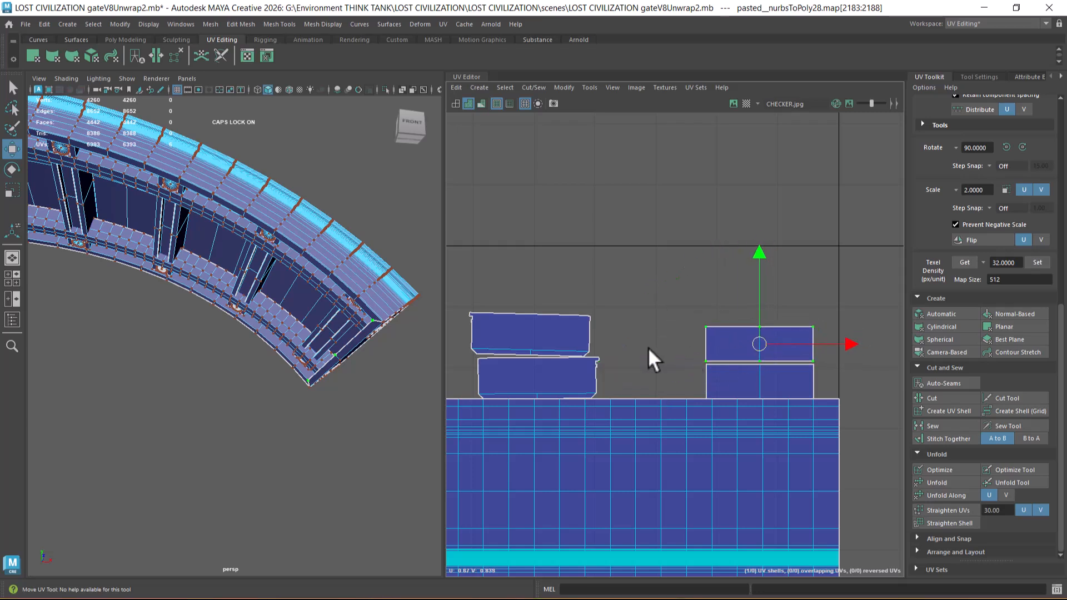
Step: Move both end-cap shells next to the stacked rectangles and apply Straighten Shell to the upper end cap
{"action": "left_click_drag", "start_coordinate": [549, 392], "coordinate": [549, 395]}
{"action": "right_click_drag", "start_coordinate": [564, 354], "coordinate": [629, 378], "text": "ctrl"}
{"action": "left_click_drag", "start_coordinate": [629, 356], "coordinate": [720, 353]}
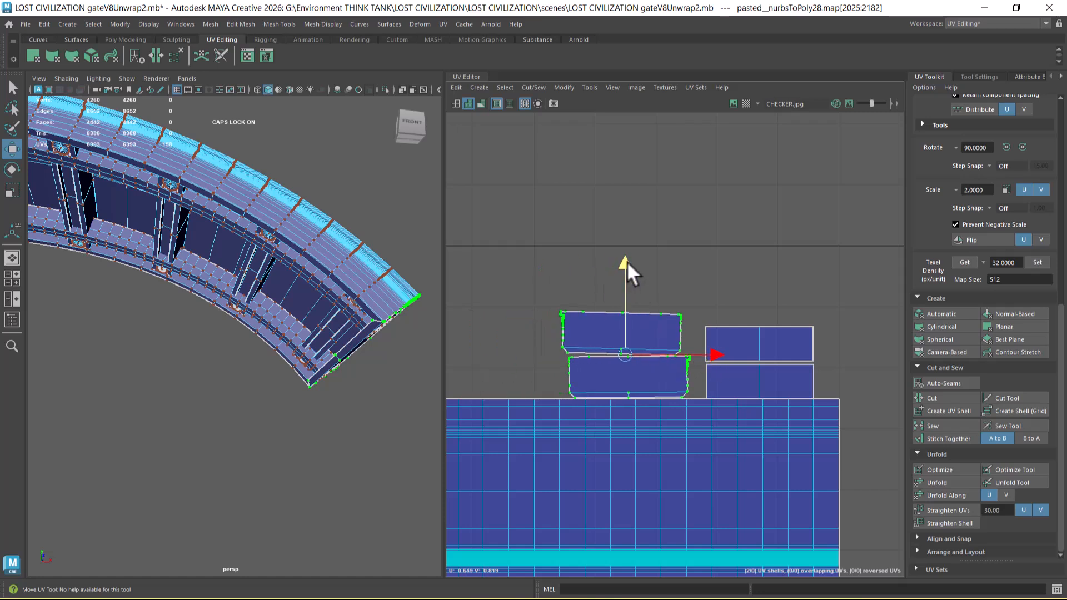
{"action": "left_click", "coordinate": [677, 320]}
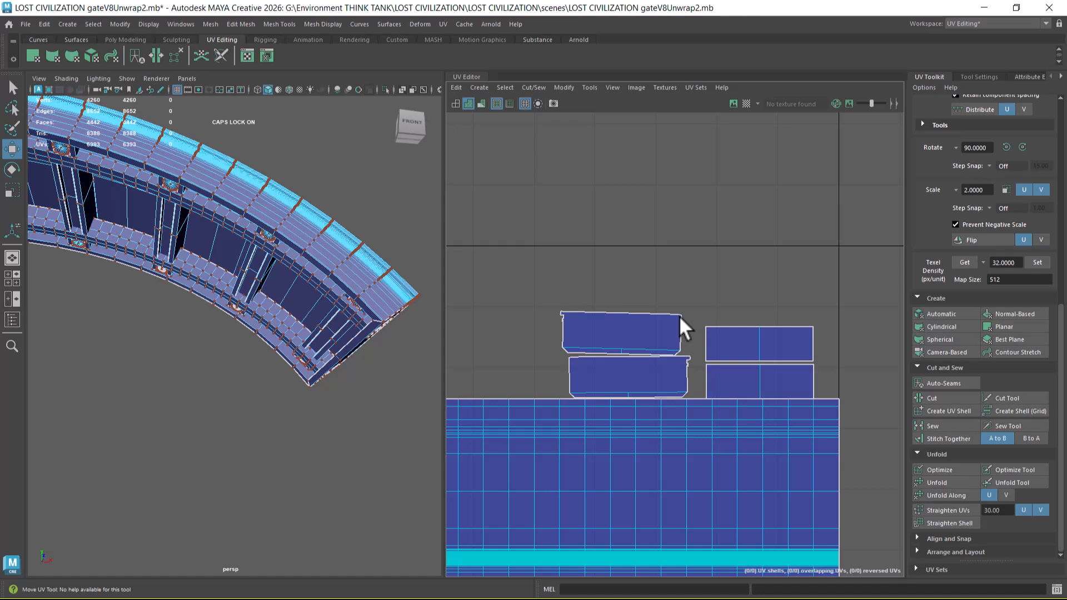
{"action": "left_click", "coordinate": [678, 315]}
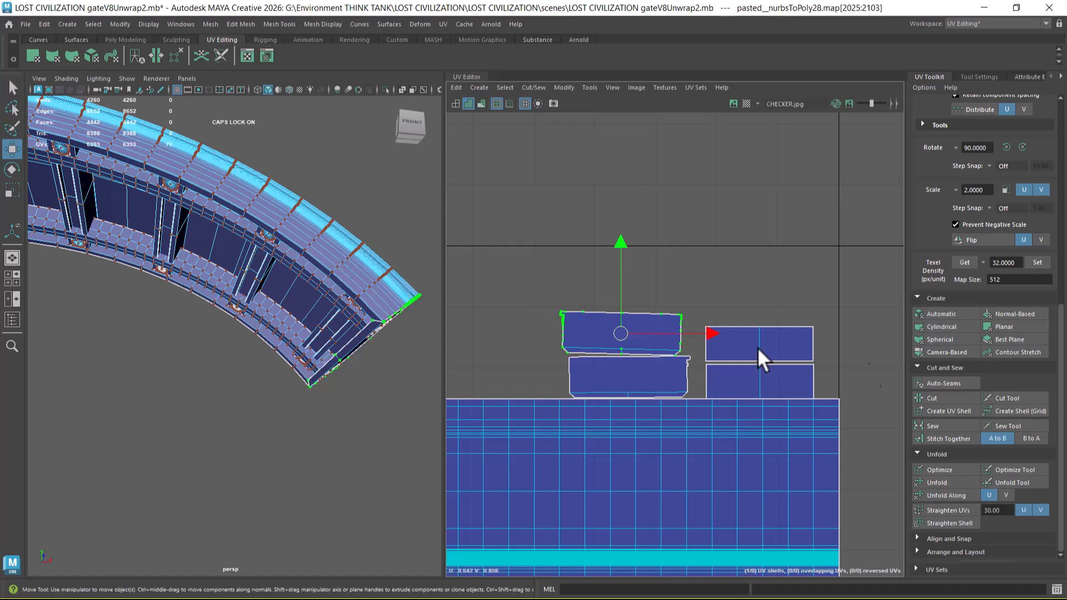
{"action": "left_click", "coordinate": [956, 523]}
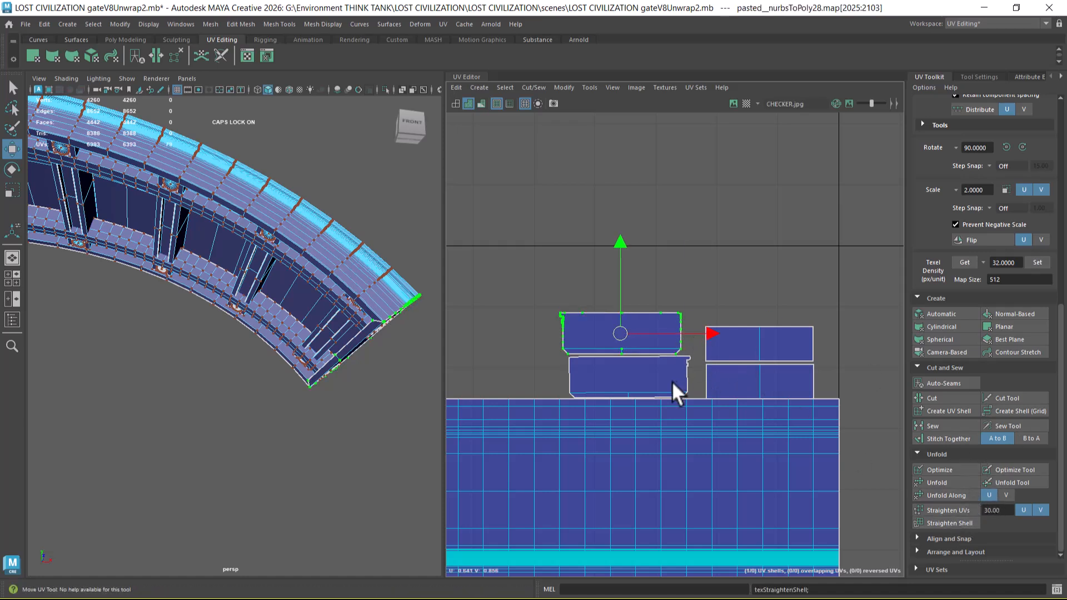
Step: Select every piece of the isolated curved pediment, including strips and crossbeams, and group them
{"action": "scroll", "coordinate": [672, 378], "scroll_direction": "down", "scroll_amount": 3}
{"action": "scroll", "coordinate": [662, 345], "scroll_direction": "down", "scroll_amount": 1}
{"action": "middle_click_drag", "start_coordinate": [530, 343], "coordinate": [699, 359], "text": "alt"}
{"action": "scroll", "coordinate": [665, 368], "scroll_direction": "down", "scroll_amount": 1}
{"action": "scroll", "coordinate": [665, 368], "scroll_direction": "down", "scroll_amount": 1}
{"action": "right_click_drag", "start_coordinate": [260, 228], "coordinate": [383, 172]}
{"action": "scroll", "coordinate": [240, 321], "scroll_direction": "down", "scroll_amount": 5}
{"action": "left_click_drag", "start_coordinate": [240, 321], "coordinate": [267, 381], "text": "alt"}
{"action": "right_click_drag", "start_coordinate": [244, 265], "coordinate": [279, 242]}
{"action": "right_click_drag", "start_coordinate": [210, 285], "coordinate": [308, 243]}
{"action": "left_click", "coordinate": [319, 249]}
{"action": "left_click_drag", "start_coordinate": [322, 267], "coordinate": [283, 398]}
{"action": "left_click", "coordinate": [140, 315]}
{"action": "left_click_drag", "start_coordinate": [53, 218], "coordinate": [349, 363]}
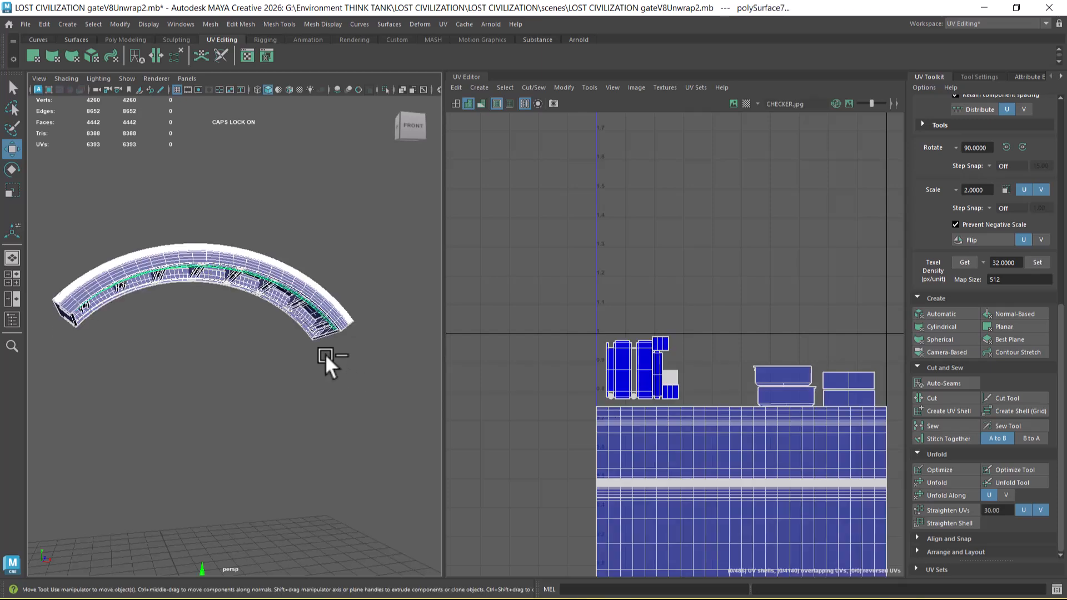
{"action": "key", "text": "ctrl+g"}
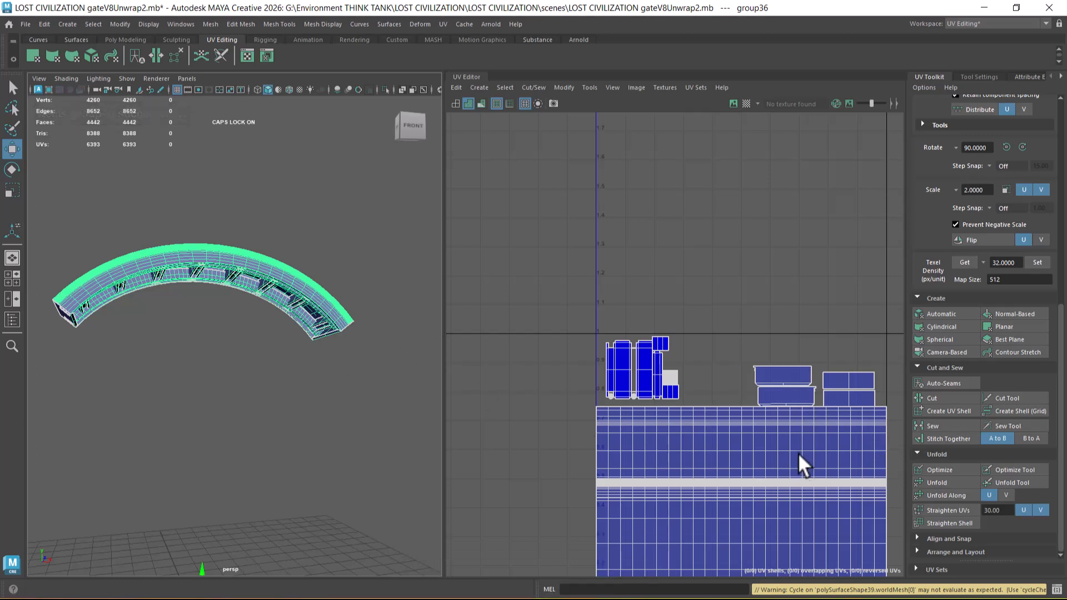
Step: Unhide the rest of the gate around the grouped curved pediment
{"action": "scroll", "coordinate": [809, 438], "scroll_direction": "down", "scroll_amount": 1}
{"action": "middle_click_drag", "start_coordinate": [808, 437], "coordinate": [745, 333], "text": "alt"}
{"action": "mouse_move", "coordinate": [278, 398]}
{"action": "left_mouse_down", "text": "alt"}
{"action": "mouse_move", "coordinate": [252, 391]}
{"action": "mouse_move", "coordinate": [277, 391]}
{"action": "left_mouse_up", "text": "alt"}
{"action": "middle_click_drag", "start_coordinate": [278, 391], "coordinate": [283, 342], "text": "alt"}
{"action": "scroll", "coordinate": [287, 411], "scroll_direction": "down", "scroll_amount": 1}
{"action": "middle_click_drag", "start_coordinate": [288, 424], "coordinate": [305, 423], "text": "alt"}
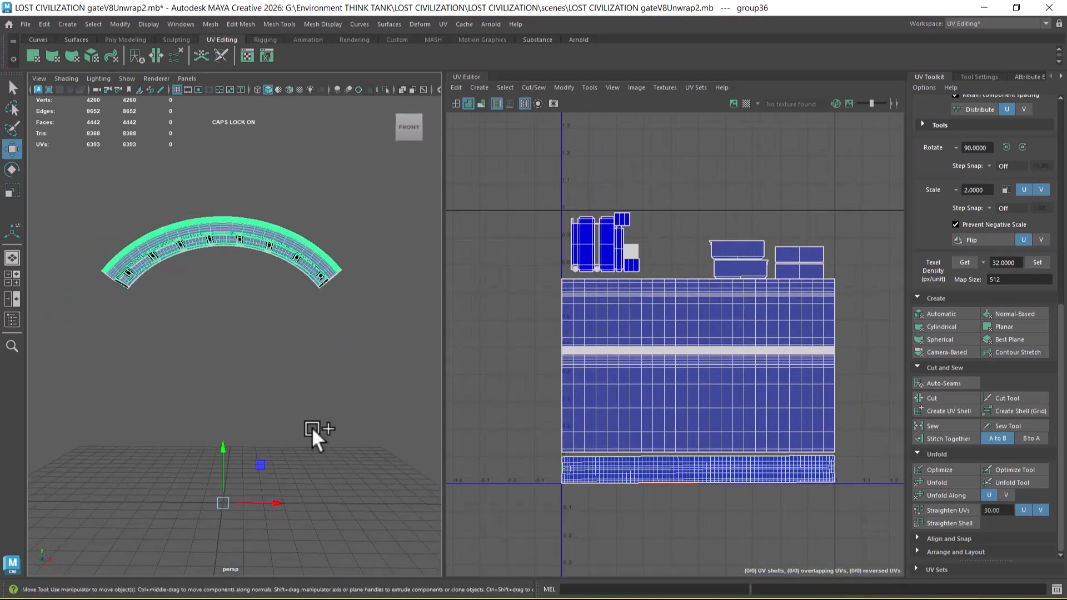
{"action": "key", "text": "ctrl+shift+h"}
{"action": "left_click_drag", "start_coordinate": [350, 361], "coordinate": [380, 338], "text": "alt"}
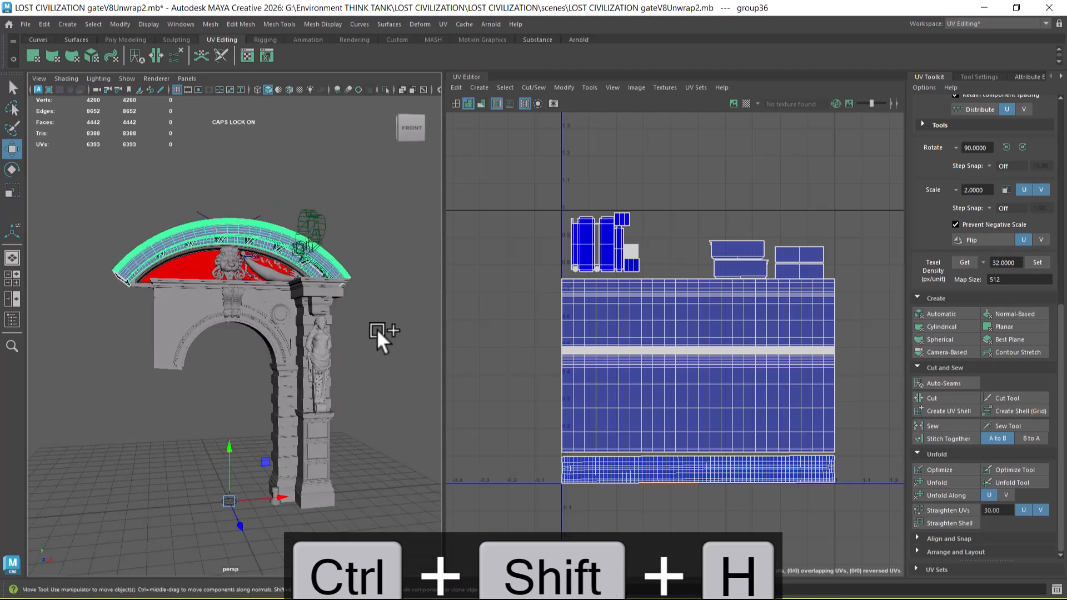
{"action": "scroll", "coordinate": [381, 378], "scroll_direction": "up", "scroll_amount": 3}
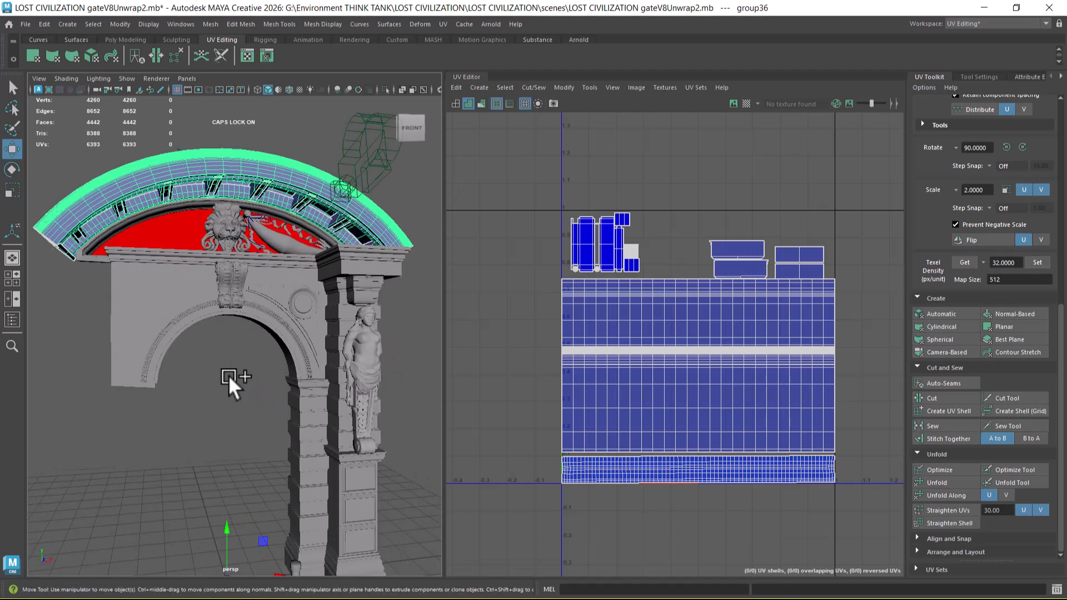
Step: Deselect the grouped pediment and turn on wireframe over the shaded gate model
{"action": "left_click_drag", "start_coordinate": [229, 375], "coordinate": [260, 383], "text": "alt"}
{"action": "left_click", "coordinate": [268, 411]}
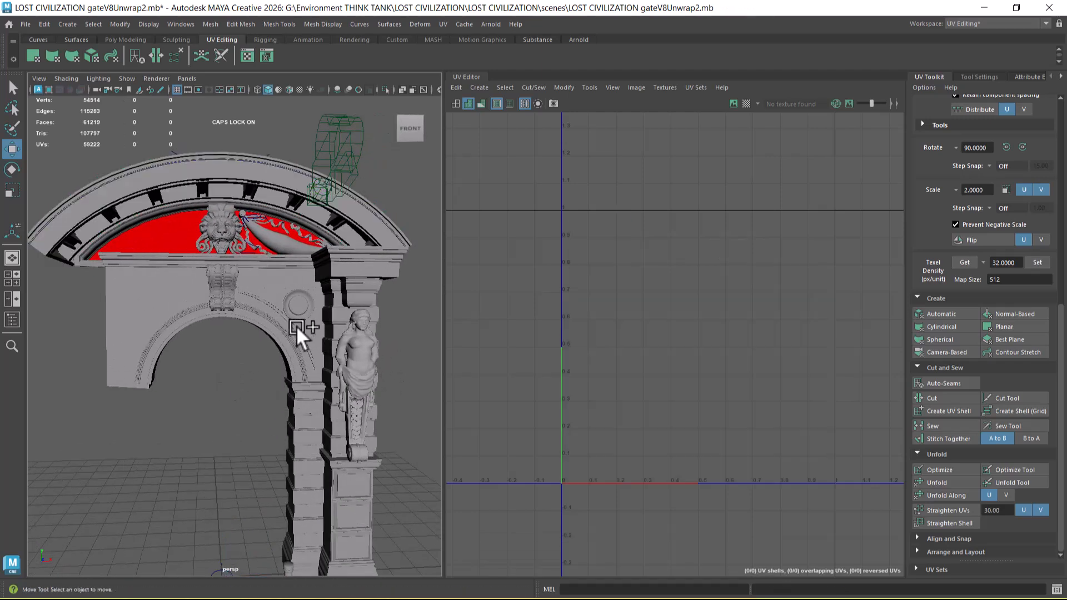
{"action": "left_click", "coordinate": [288, 90]}
{"action": "scroll", "coordinate": [282, 359], "scroll_direction": "up", "scroll_amount": 5}
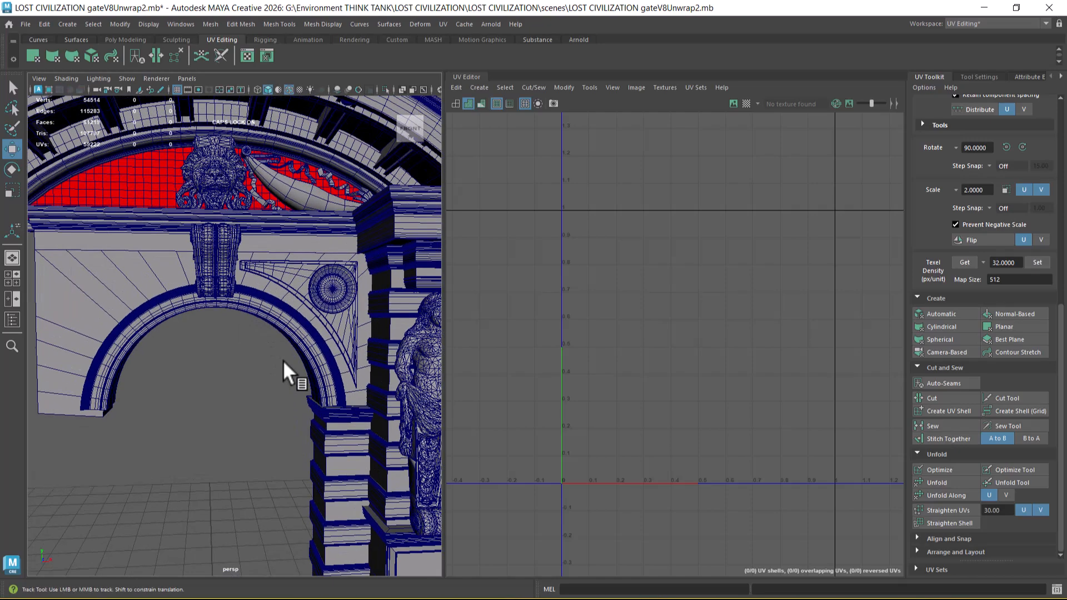
{"action": "scroll", "coordinate": [290, 345], "scroll_direction": "down", "scroll_amount": 3}
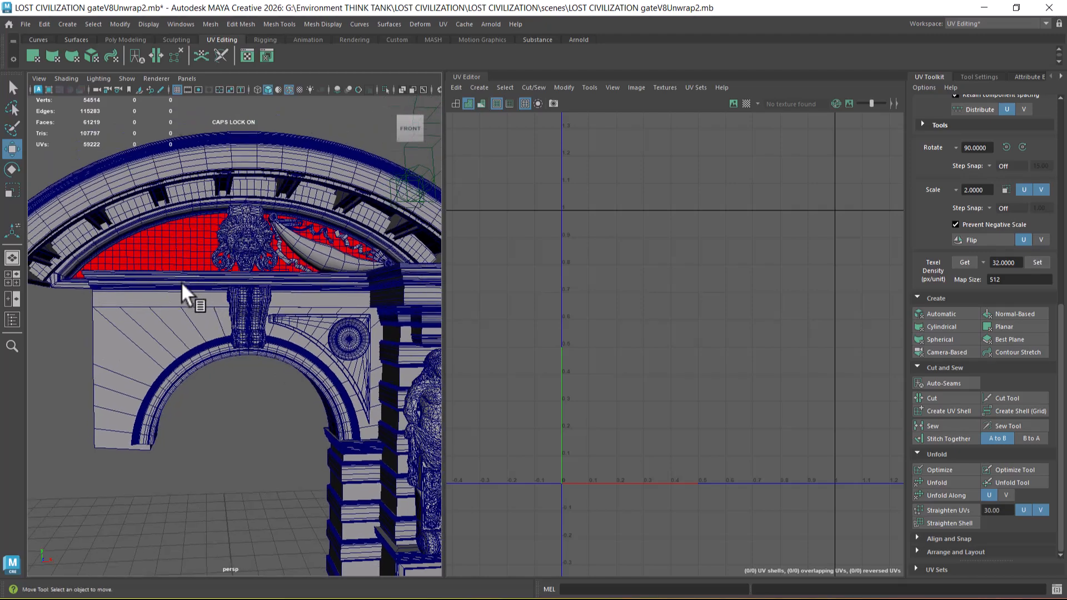
Step: Inspect the UV layouts of the straight cornice, the arch wall and the triangular spandrel pieces
{"action": "left_click", "coordinate": [176, 278]}
{"action": "left_click_drag", "start_coordinate": [279, 390], "coordinate": [197, 292], "text": "alt"}
{"action": "left_click_drag", "start_coordinate": [258, 342], "coordinate": [188, 334], "text": "alt"}
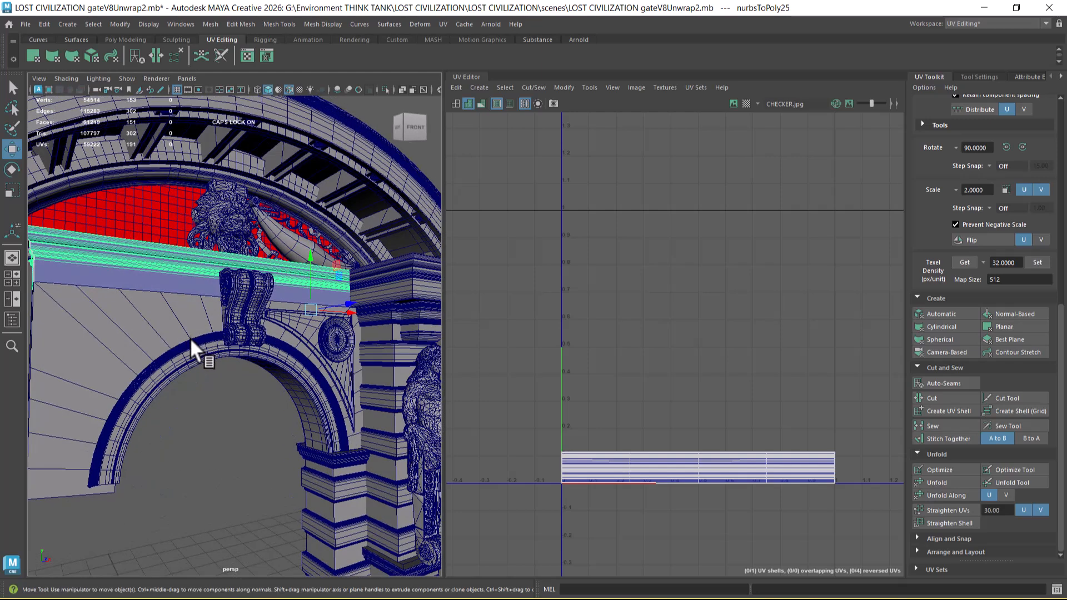
{"action": "left_click", "coordinate": [169, 329], "text": "shift"}
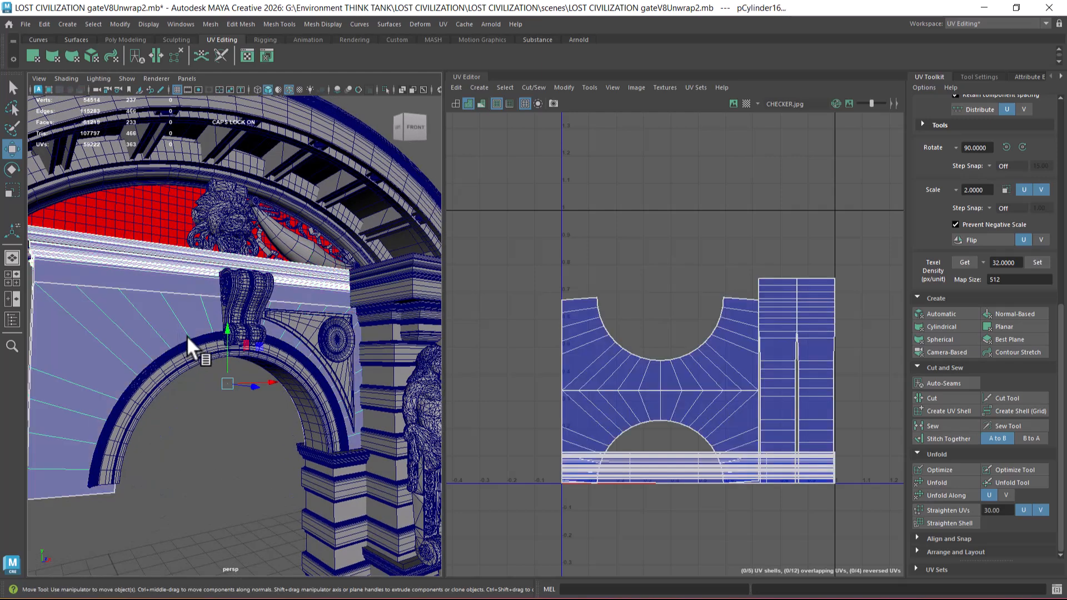
{"action": "left_click_drag", "start_coordinate": [274, 392], "coordinate": [238, 449], "text": "alt"}
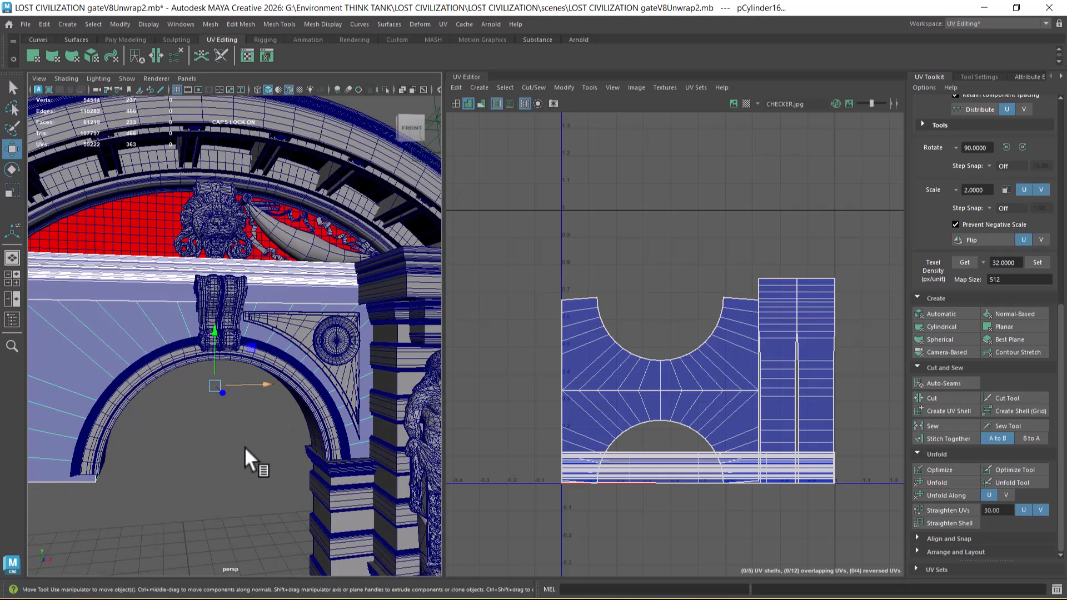
{"action": "left_click", "coordinate": [337, 382]}
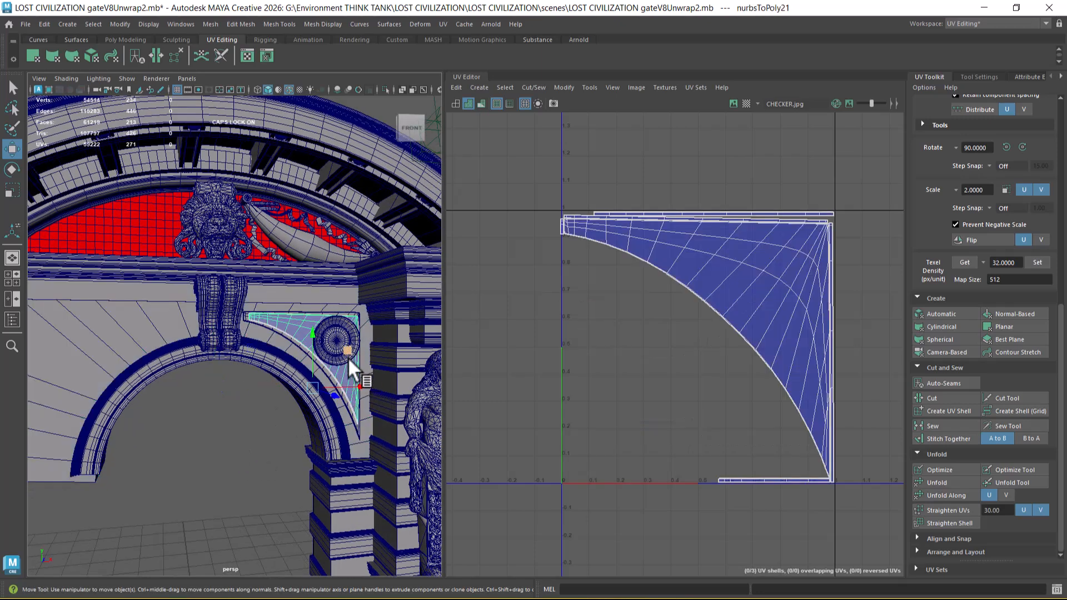
{"action": "left_click", "coordinate": [348, 406], "text": "shift"}
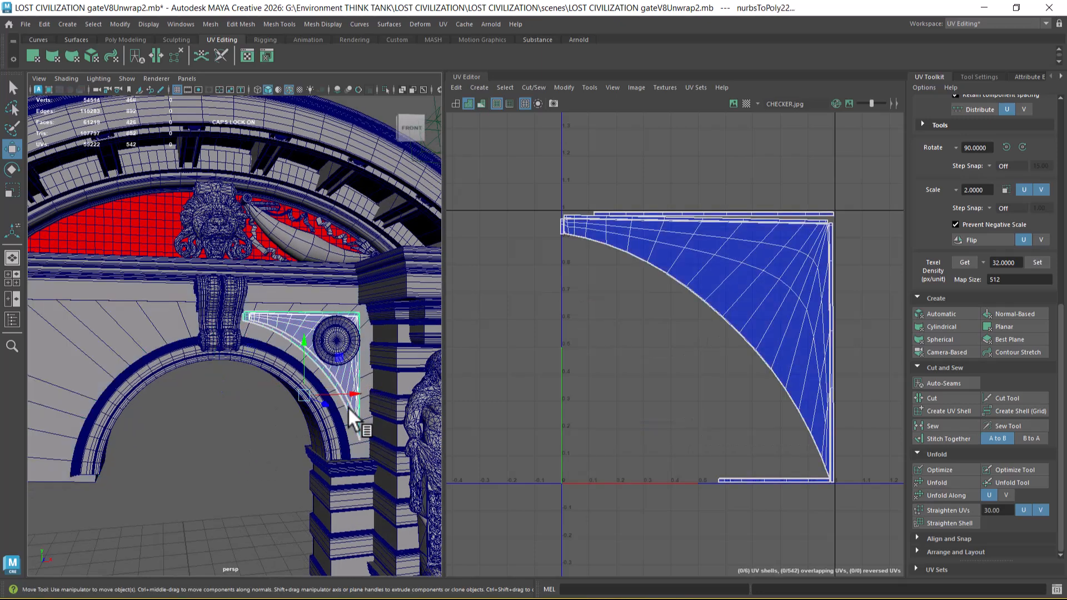
{"action": "left_click_drag", "start_coordinate": [174, 338], "coordinate": [279, 338], "text": "alt"}
Step: Select the straight cornice, arch wall, spandrel pieces, round medallion and arch moulding, and hide all unselected objects
{"action": "left_click", "coordinate": [208, 266]}
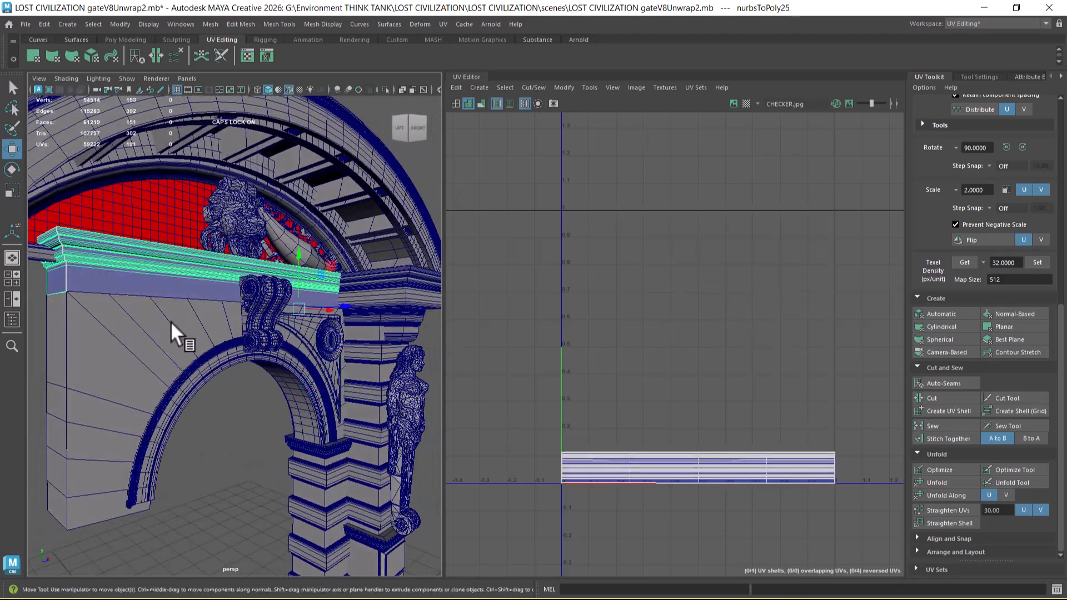
{"action": "left_click", "coordinate": [171, 321], "text": "shift"}
{"action": "left_click", "coordinate": [309, 334], "text": "shift"}
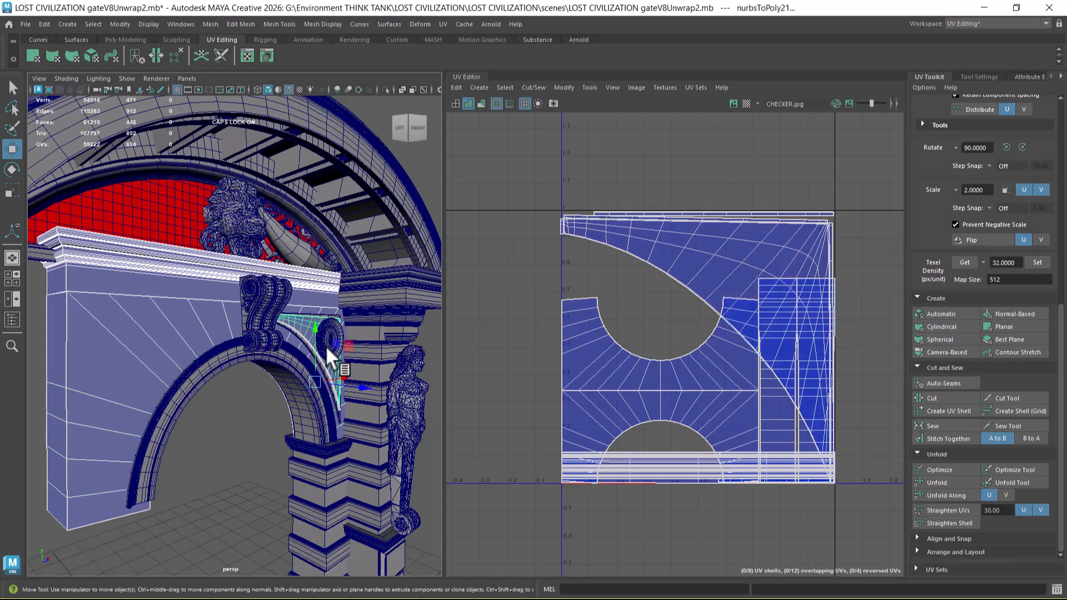
{"action": "left_click_drag", "start_coordinate": [318, 362], "coordinate": [304, 416], "text": "alt"}
{"action": "left_click", "coordinate": [380, 348], "text": "shift"}
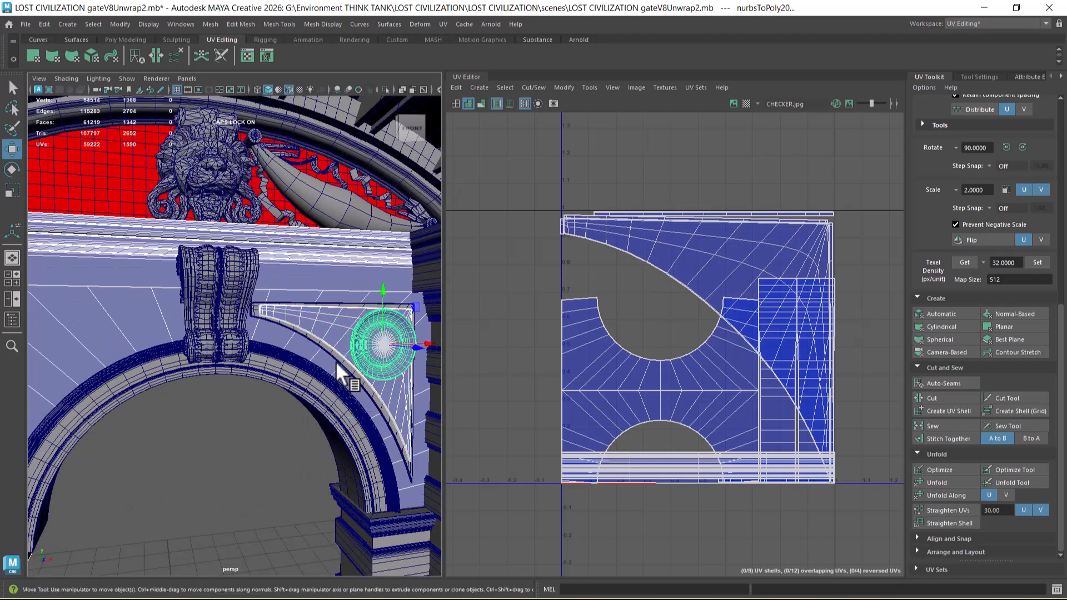
{"action": "left_click", "coordinate": [335, 356], "text": "shift"}
{"action": "left_click", "coordinate": [307, 376], "text": "shift"}
{"action": "right_click_drag", "start_coordinate": [305, 374], "coordinate": [228, 376], "text": "alt"}
{"action": "key", "text": "alt+h"}
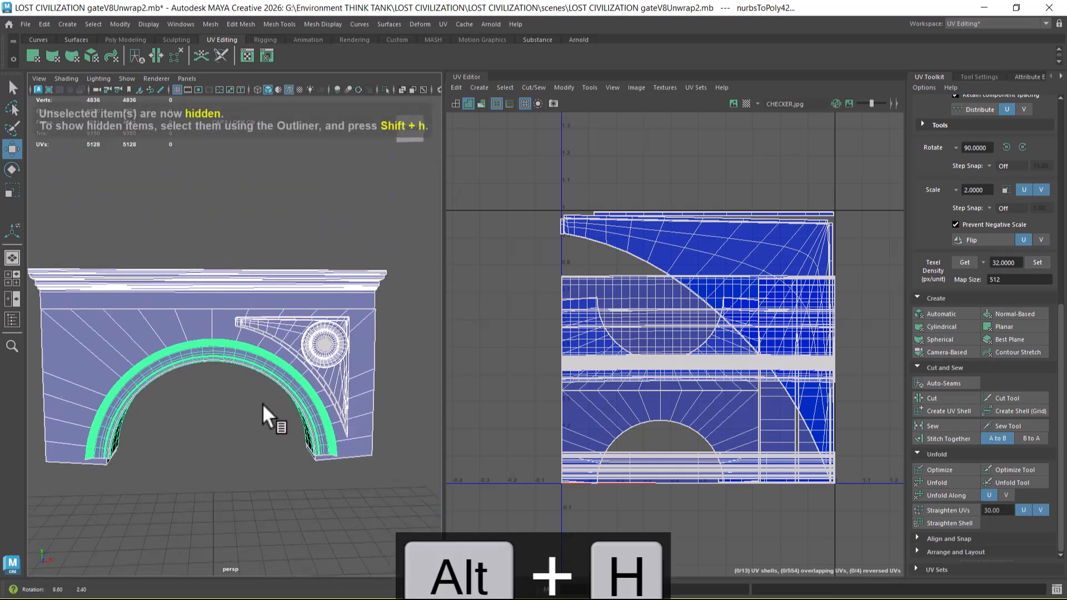
Step: Select only the inner spandrel panel and bring up the reference image window of the gate
{"action": "left_click", "coordinate": [257, 450]}
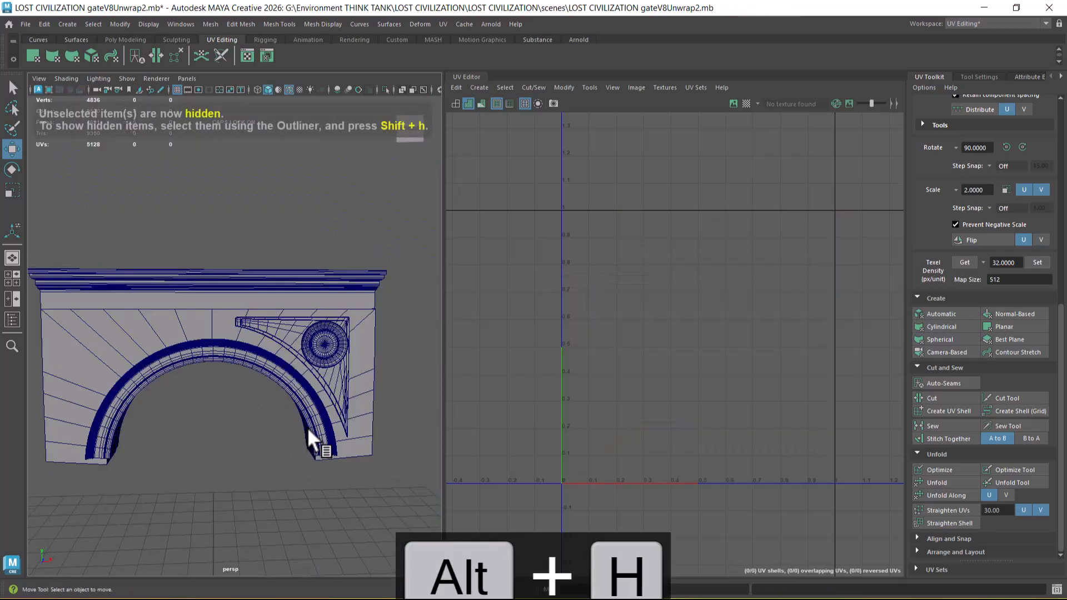
{"action": "left_click", "coordinate": [331, 376]}
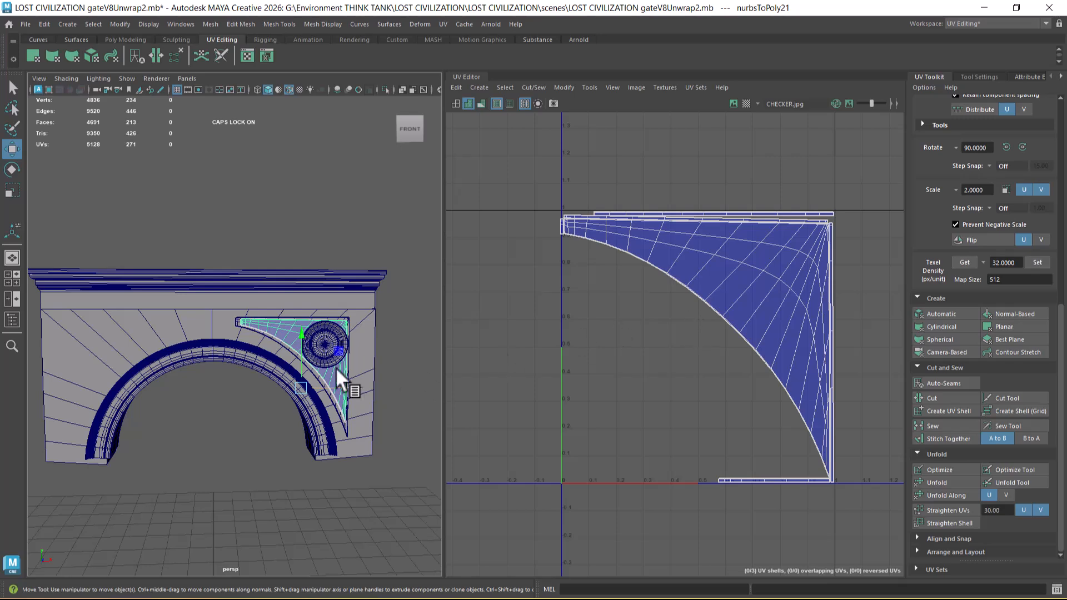
{"action": "middle_click_drag", "start_coordinate": [185, 334], "coordinate": [215, 332], "text": "alt"}
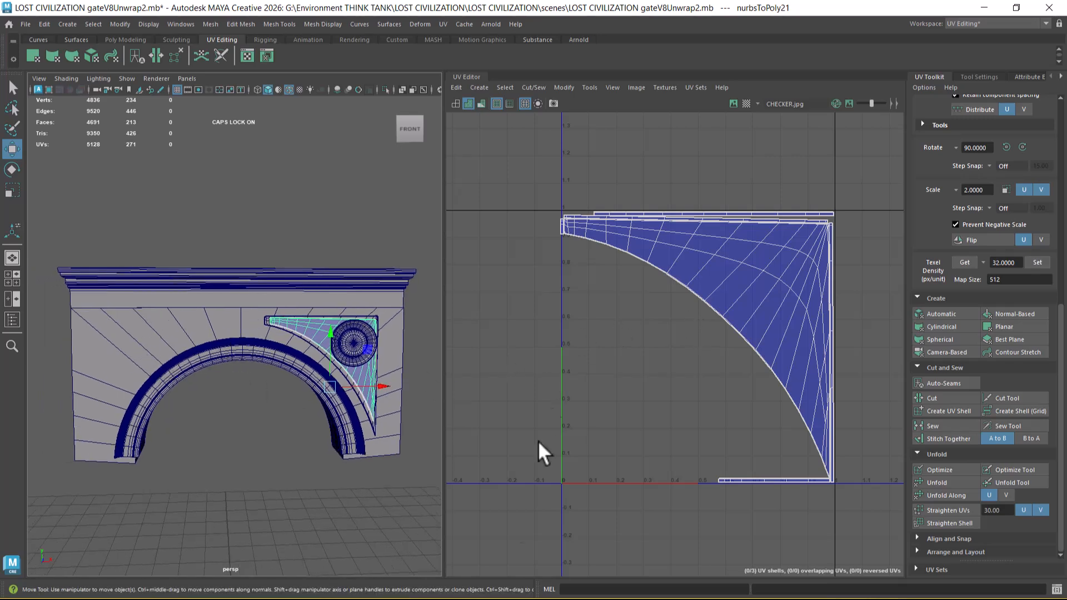
{"action": "key", "text": "super"}
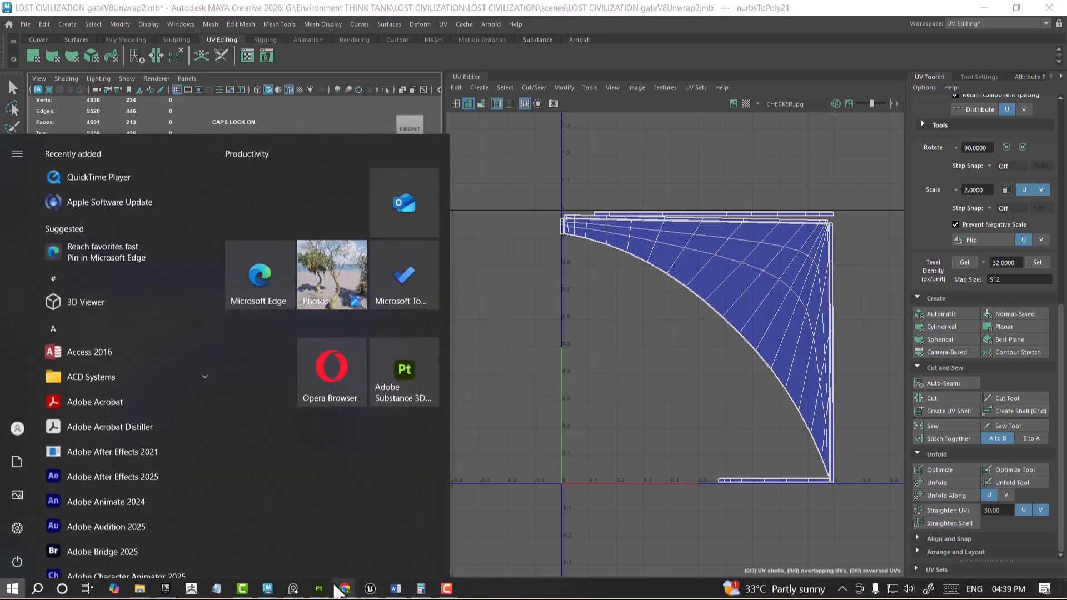
{"action": "left_click", "coordinate": [294, 589]}
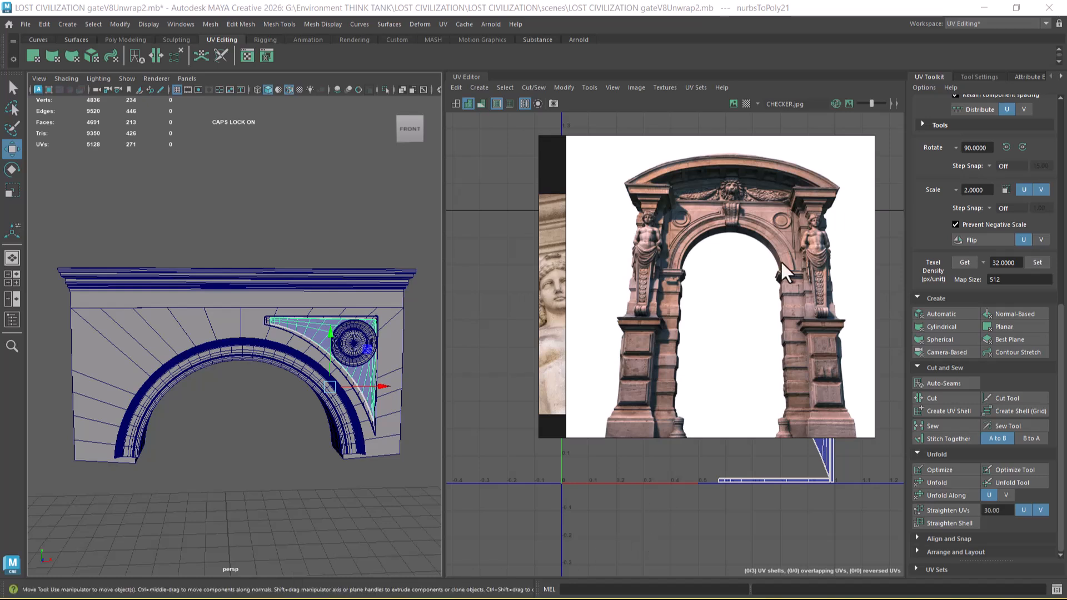
{"action": "scroll", "coordinate": [767, 264], "scroll_direction": "up", "scroll_amount": 2}
Step: Compare the isolated arch with the gate reference image and move the reference window lower, off the spandrel's UVs
{"action": "left_click_drag", "start_coordinate": [293, 398], "coordinate": [282, 425], "text": "alt"}
{"action": "middle_click_drag", "start_coordinate": [281, 423], "coordinate": [282, 435], "text": "alt"}
{"action": "right_click_drag", "start_coordinate": [282, 436], "coordinate": [296, 445], "text": "alt"}
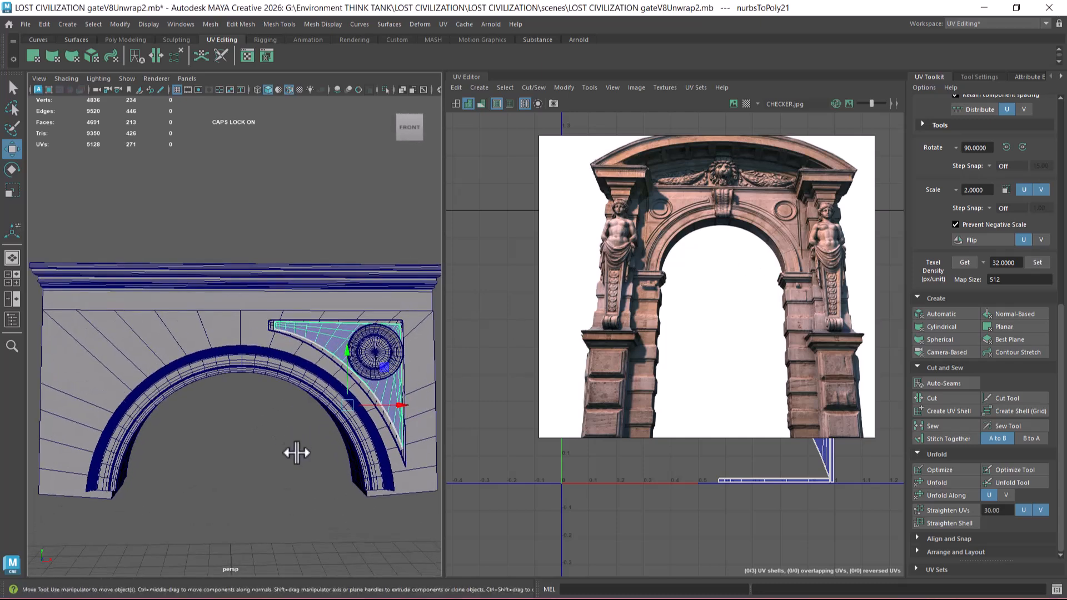
{"action": "left_click", "coordinate": [295, 467]}
{"action": "left_click", "coordinate": [382, 397]}
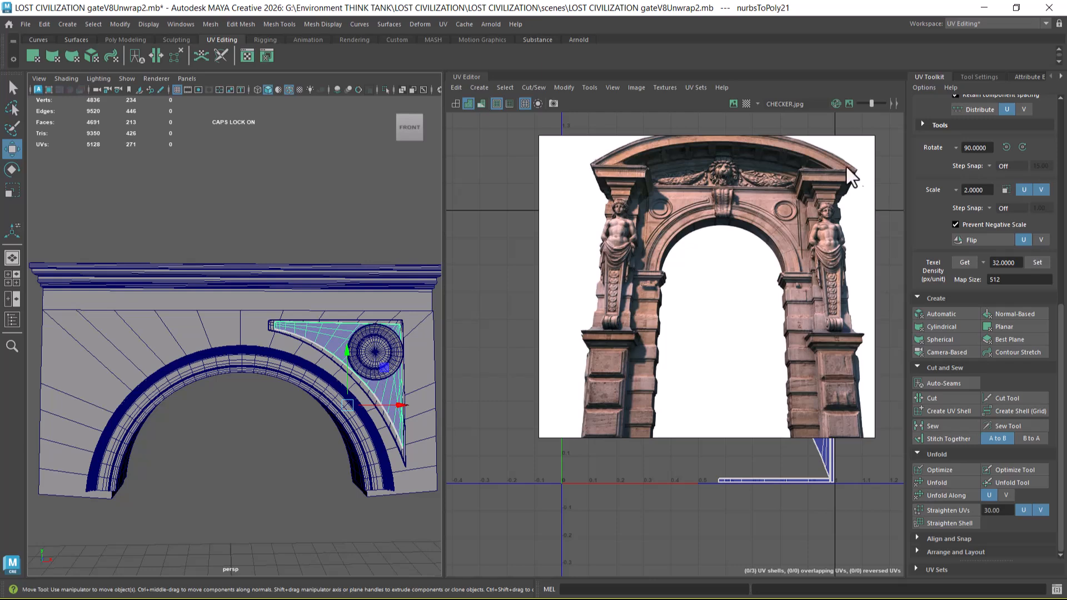
{"action": "mouse_move", "coordinate": [810, 145]}
{"action": "left_click_drag", "start_coordinate": [758, 155], "coordinate": [867, 334]}
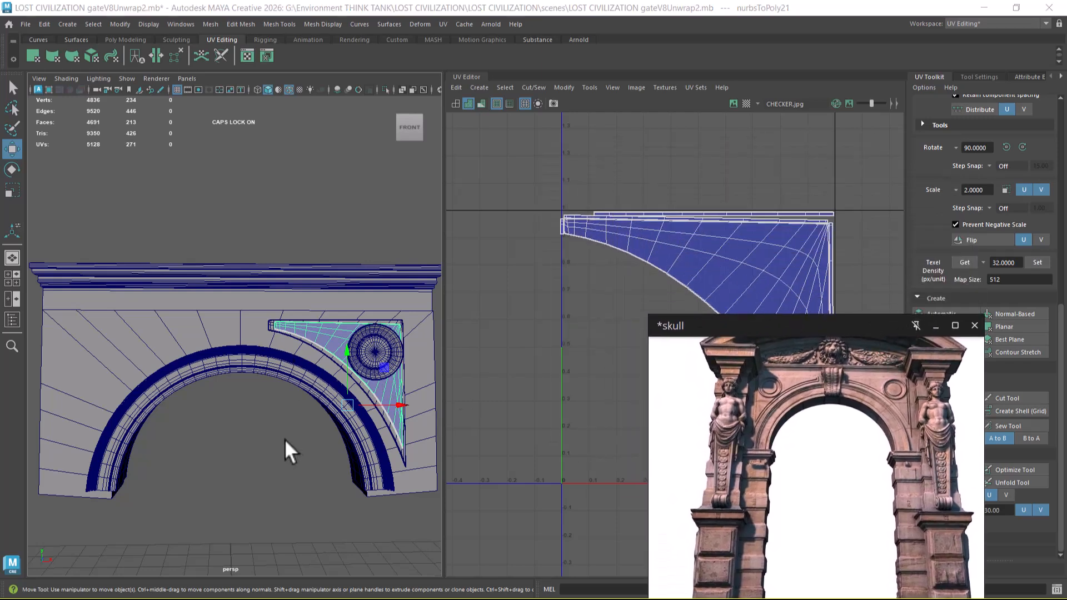
Step: Select both triangular spandrel pieces, check them against the reference image and minimize the reference window
{"action": "right_click_drag", "start_coordinate": [287, 441], "coordinate": [309, 479], "text": "alt"}
{"action": "left_click", "coordinate": [309, 479]}
{"action": "left_click", "coordinate": [367, 365]}
{"action": "left_click", "coordinate": [368, 350], "text": "shift"}
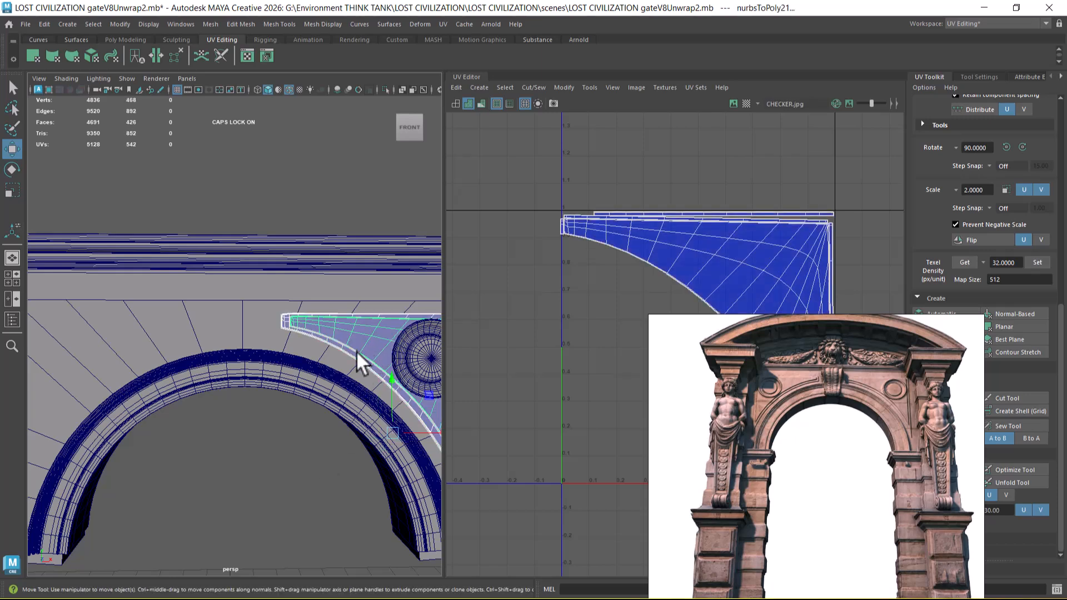
{"action": "middle_click_drag", "start_coordinate": [309, 491], "coordinate": [282, 475], "text": "alt"}
{"action": "right_click_drag", "start_coordinate": [283, 475], "coordinate": [243, 457], "text": "alt"}
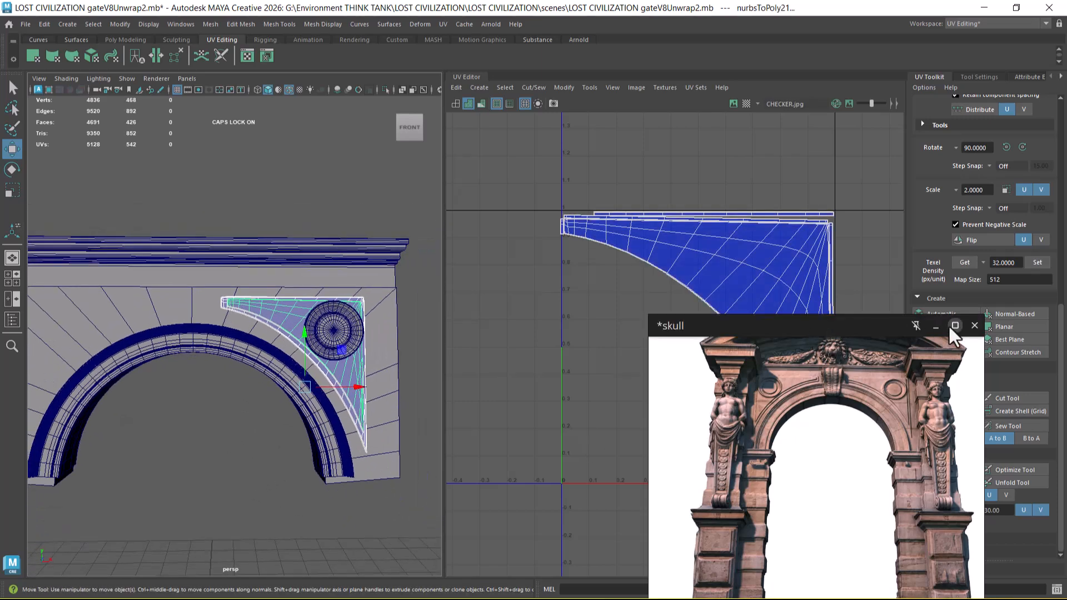
{"action": "left_click", "coordinate": [939, 325]}
Step: Examine the round medallion's UV shell, first together with the spandrel pieces and once on its own
{"action": "left_click", "coordinate": [337, 334], "text": "shift"}
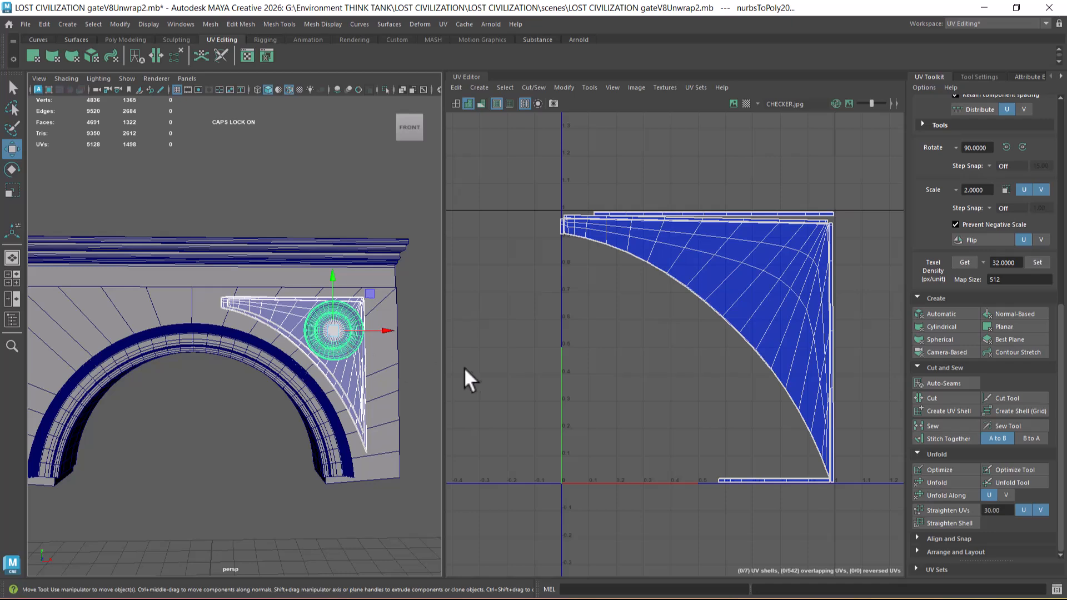
{"action": "key", "text": "f"}
{"action": "left_click", "coordinate": [500, 319]}
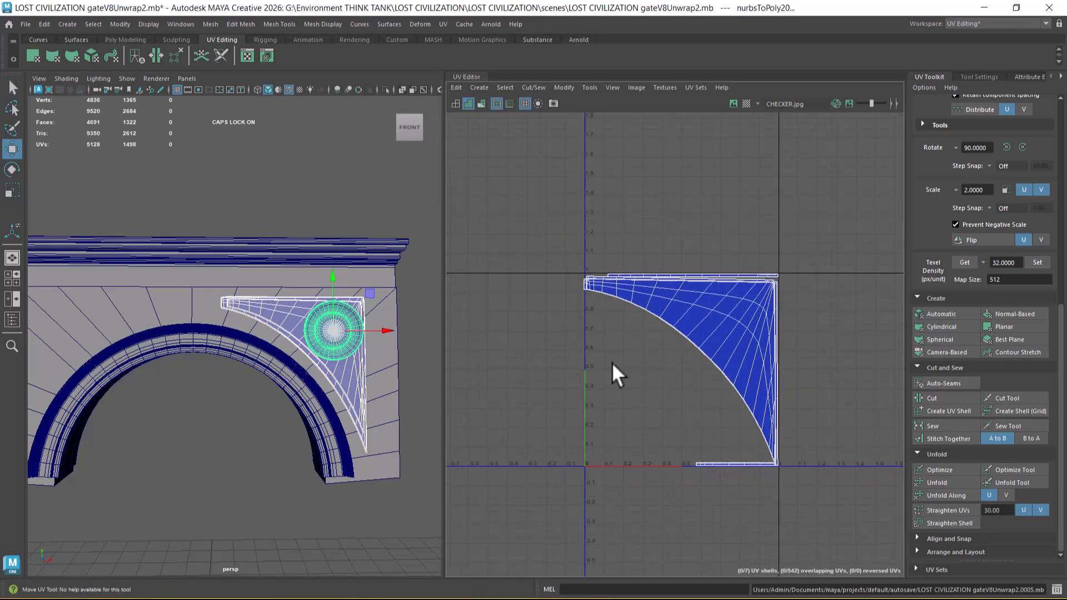
{"action": "scroll", "coordinate": [687, 398], "scroll_direction": "down", "scroll_amount": 3}
{"action": "middle_click_drag", "start_coordinate": [686, 408], "coordinate": [631, 322], "text": "alt"}
{"action": "left_click", "coordinate": [240, 462]}
{"action": "left_click", "coordinate": [337, 332]}
{"action": "scroll", "coordinate": [700, 293], "scroll_direction": "down", "scroll_amount": 2}
{"action": "scroll", "coordinate": [607, 312], "scroll_direction": "up", "scroll_amount": 2}
{"action": "scroll", "coordinate": [631, 322], "scroll_direction": "up", "scroll_amount": 1}
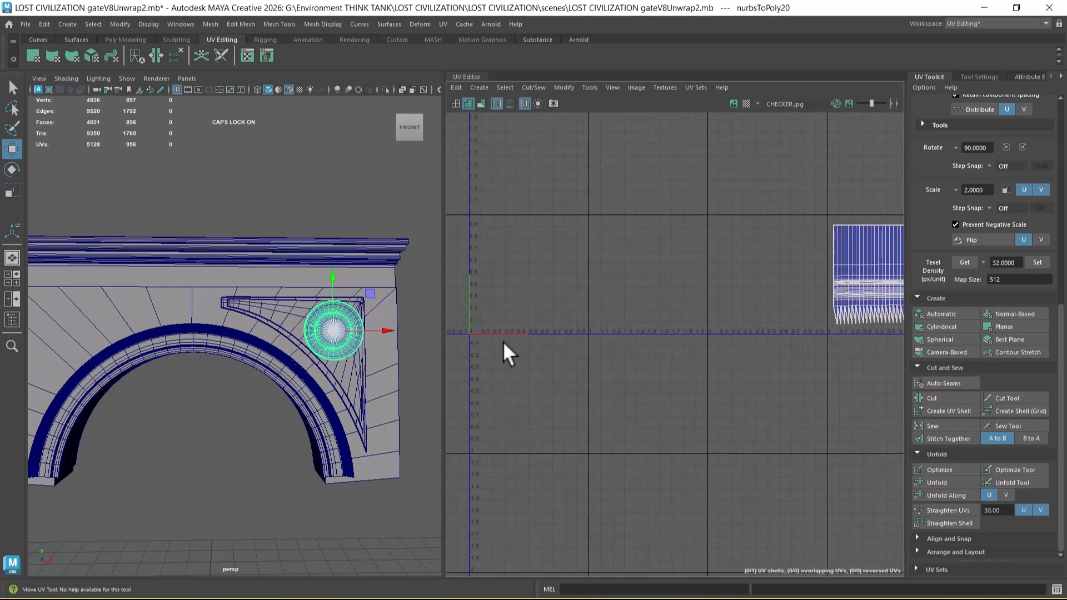
{"action": "scroll", "coordinate": [359, 384], "scroll_direction": "up", "scroll_amount": 3}
Step: Add both spandrel pieces to the medallion selection and examine their overlapping UV shells
{"action": "left_click", "coordinate": [362, 391]}
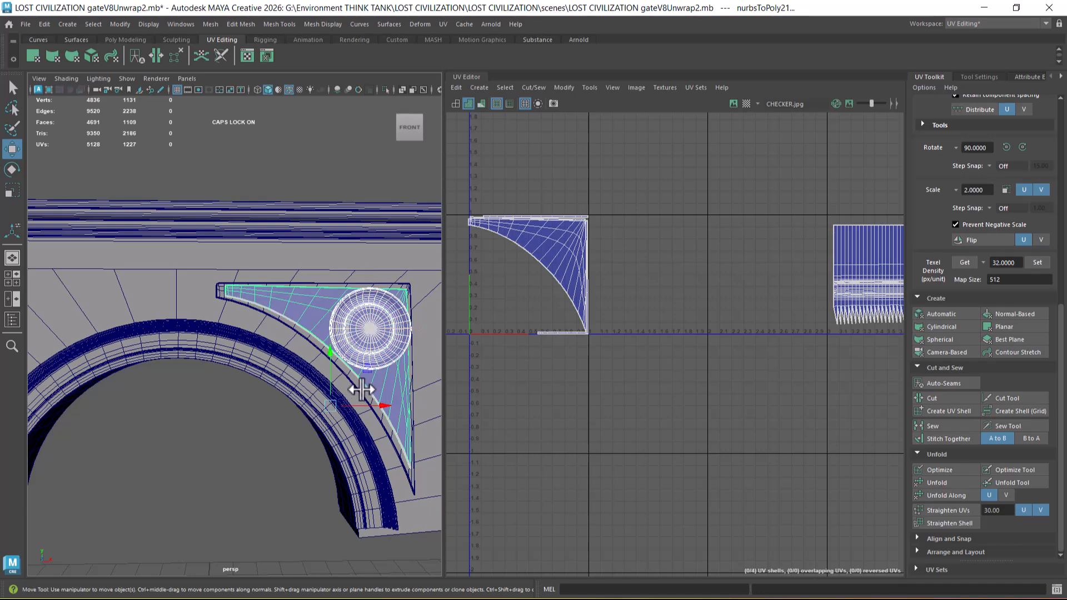
{"action": "left_click", "coordinate": [358, 389], "text": "shift"}
{"action": "scroll", "coordinate": [249, 421], "scroll_direction": "down", "scroll_amount": 3}
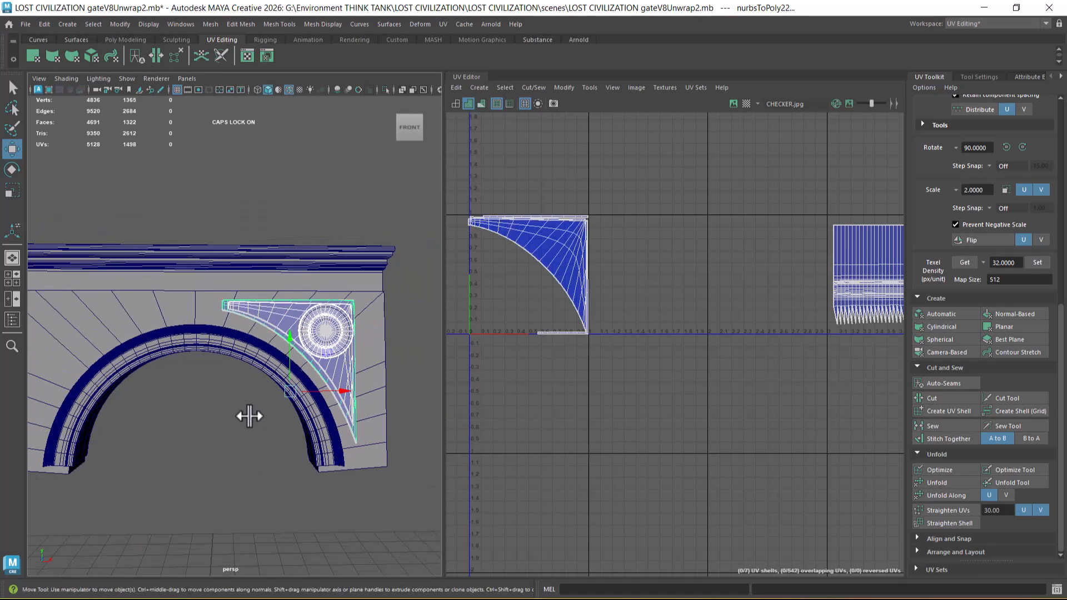
{"action": "middle_click_drag", "start_coordinate": [611, 312], "coordinate": [669, 362], "text": "alt"}
{"action": "scroll", "coordinate": [622, 303], "scroll_direction": "up", "scroll_amount": 8}
{"action": "scroll", "coordinate": [679, 394], "scroll_direction": "down", "scroll_amount": 3}
{"action": "scroll", "coordinate": [669, 362], "scroll_direction": "down", "scroll_amount": 2}
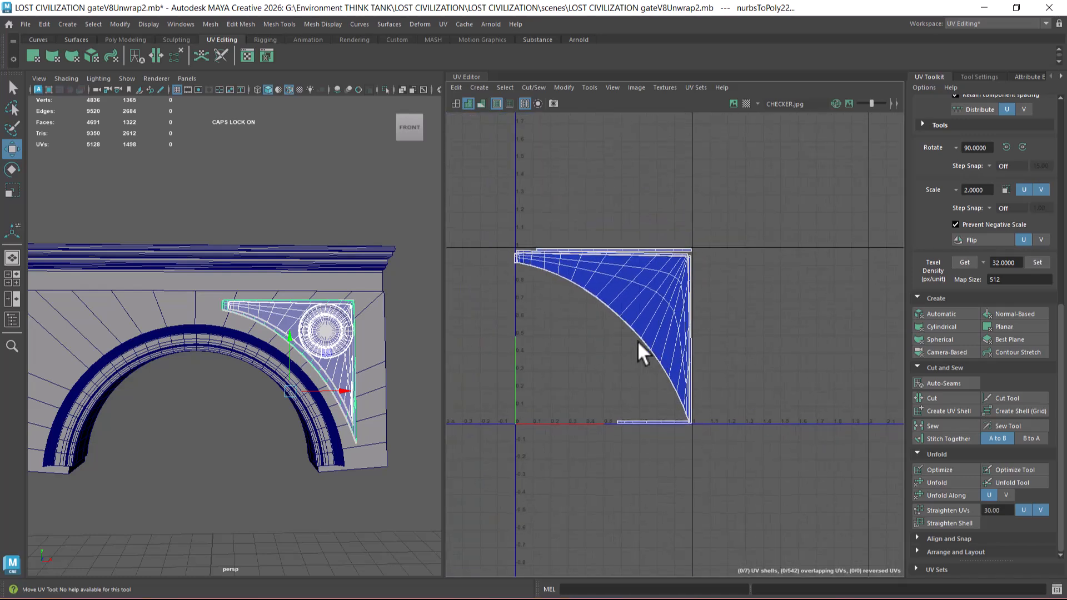
Step: Select the curved arch moulding alone and select all of its UVs
{"action": "left_click", "coordinate": [284, 451]}
{"action": "left_click", "coordinate": [198, 338]}
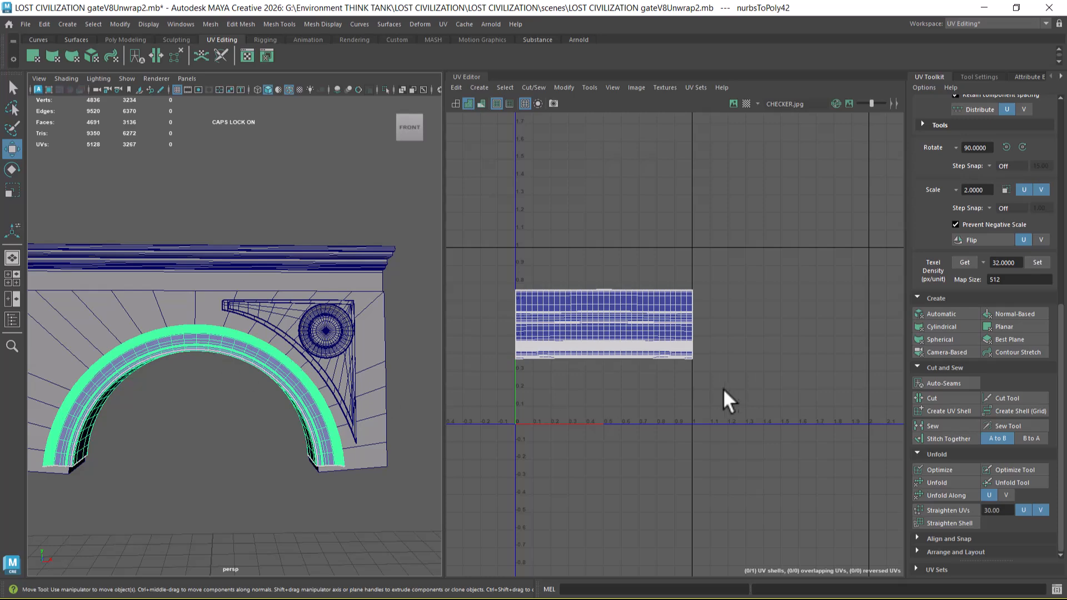
{"action": "middle_click_drag", "start_coordinate": [636, 367], "coordinate": [710, 322], "text": "alt"}
{"action": "scroll", "coordinate": [710, 322], "scroll_direction": "up", "scroll_amount": 2}
{"action": "right_click_drag", "start_coordinate": [675, 291], "coordinate": [722, 289]}
{"action": "left_click_drag", "start_coordinate": [845, 190], "coordinate": [542, 360]}
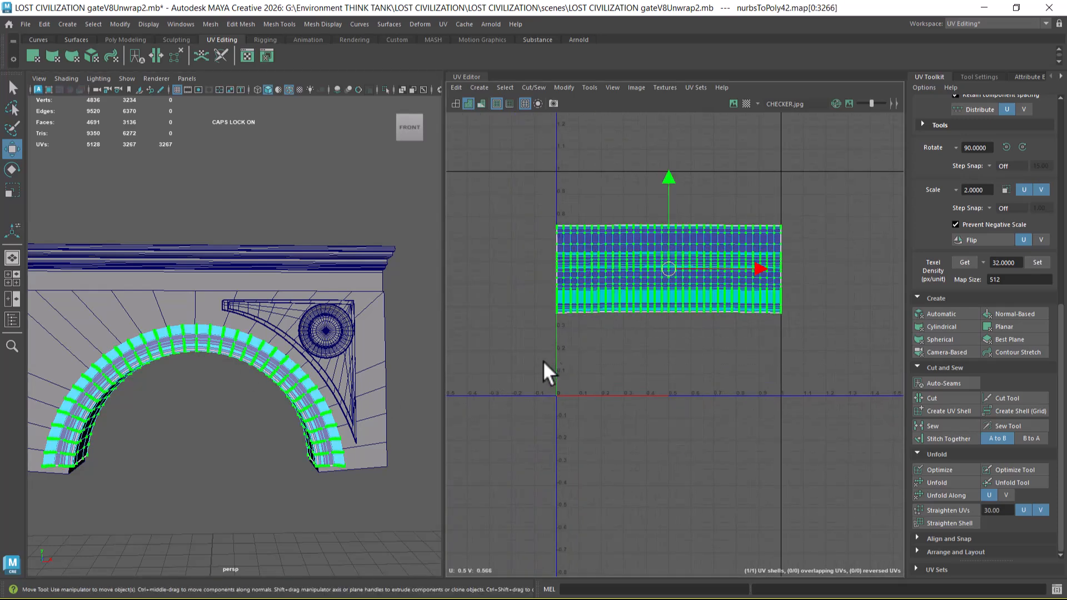
{"action": "left_click_drag", "start_coordinate": [520, 193], "coordinate": [850, 372]}
Step: Turn on textured display and move the arch moulding's UV shell down to the bottom edge of the UV tile
{"action": "scroll", "coordinate": [219, 416], "scroll_direction": "up", "scroll_amount": 4}
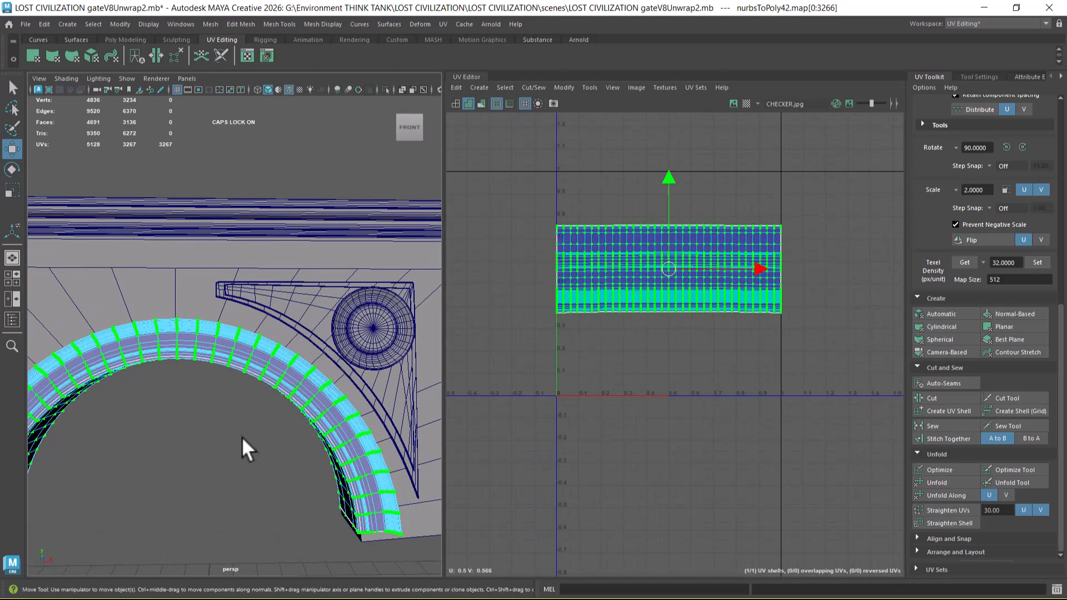
{"action": "key", "text": "6"}
{"action": "scroll", "coordinate": [257, 442], "scroll_direction": "up", "scroll_amount": 1}
{"action": "scroll", "coordinate": [650, 322], "scroll_direction": "up", "scroll_amount": 1}
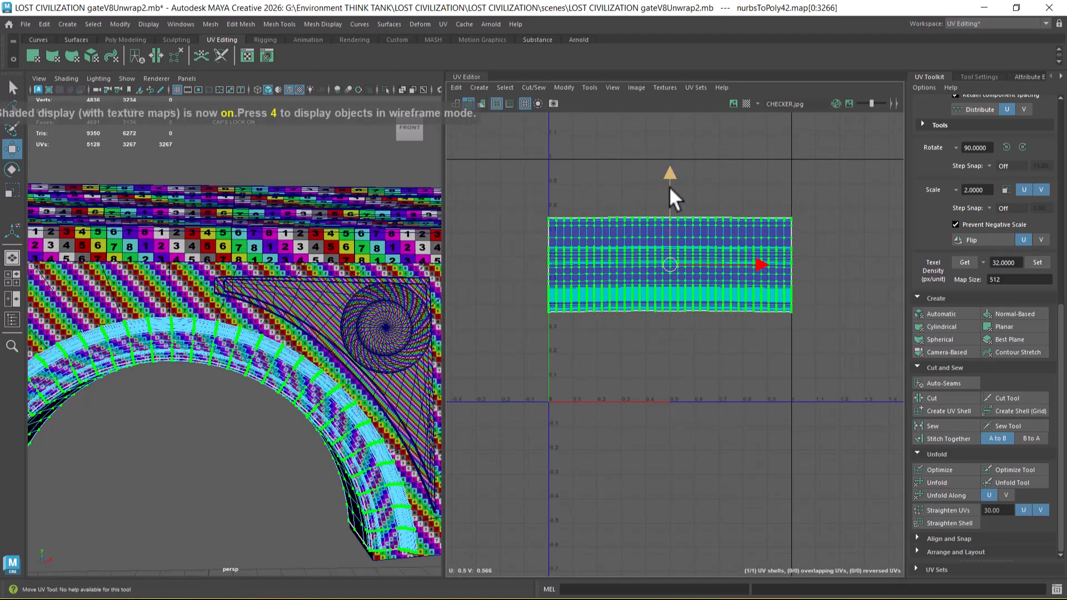
{"action": "left_click_drag", "start_coordinate": [669, 174], "coordinate": [678, 262]}
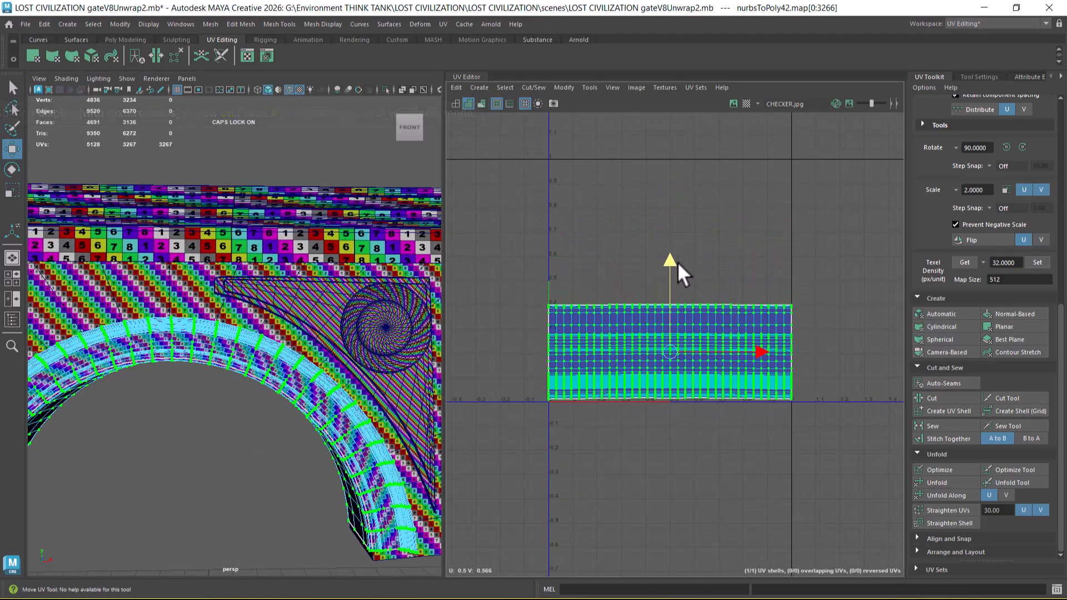
{"action": "scroll", "coordinate": [602, 294], "scroll_direction": "up", "scroll_amount": 1}
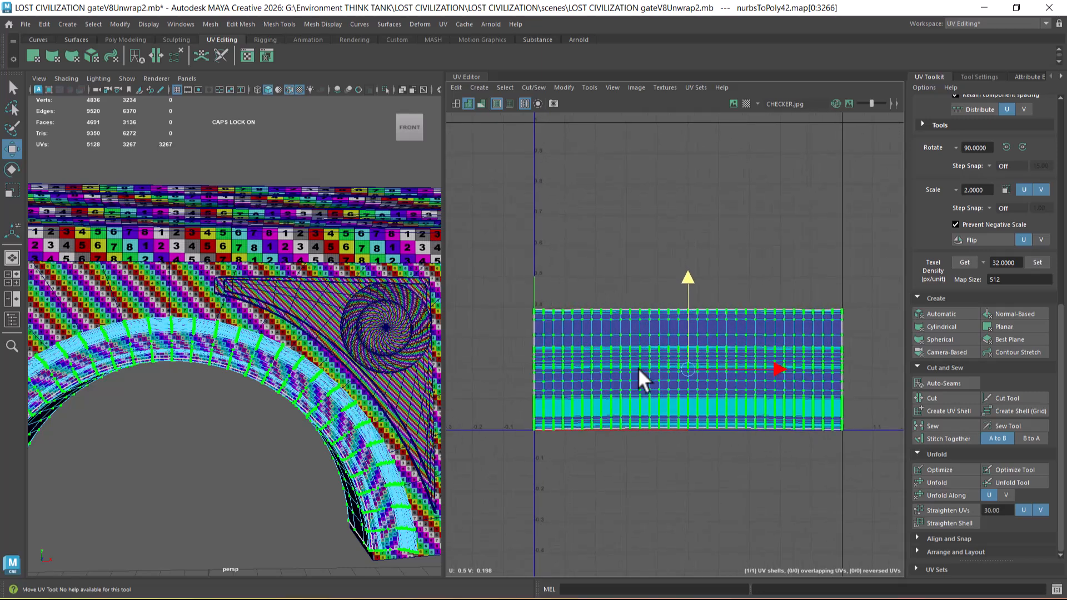
{"action": "right_click_drag", "start_coordinate": [212, 356], "coordinate": [402, 201]}
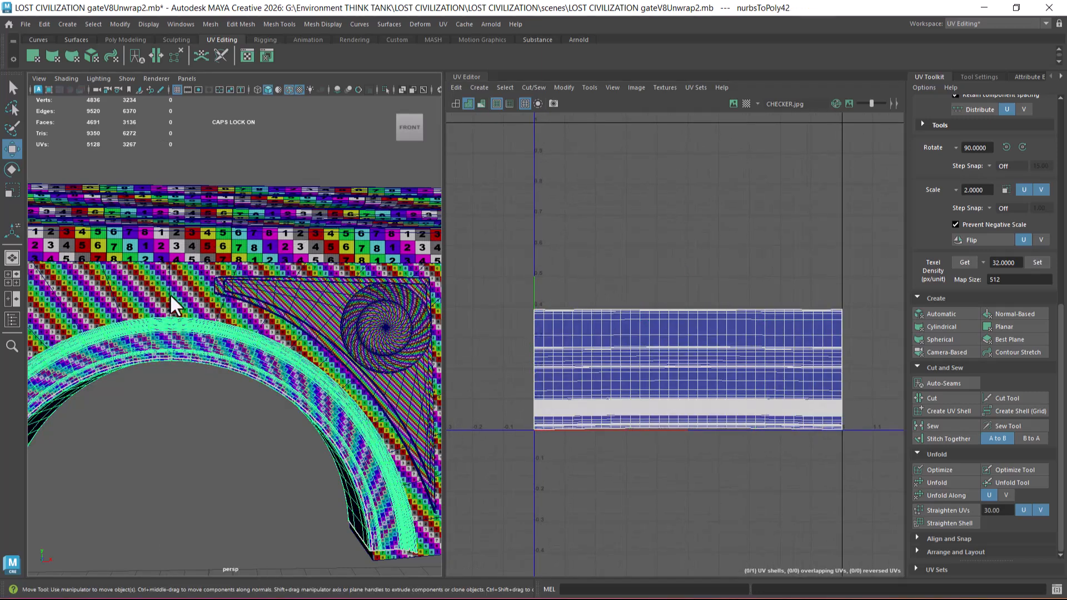
Step: Try to move the arch wall's UV shells upward with both the wall and the arch moulding selected, and undo the move
{"action": "left_click", "coordinate": [169, 295]}
{"action": "left_click", "coordinate": [246, 356]}
{"action": "left_click", "coordinate": [254, 322], "text": "shift"}
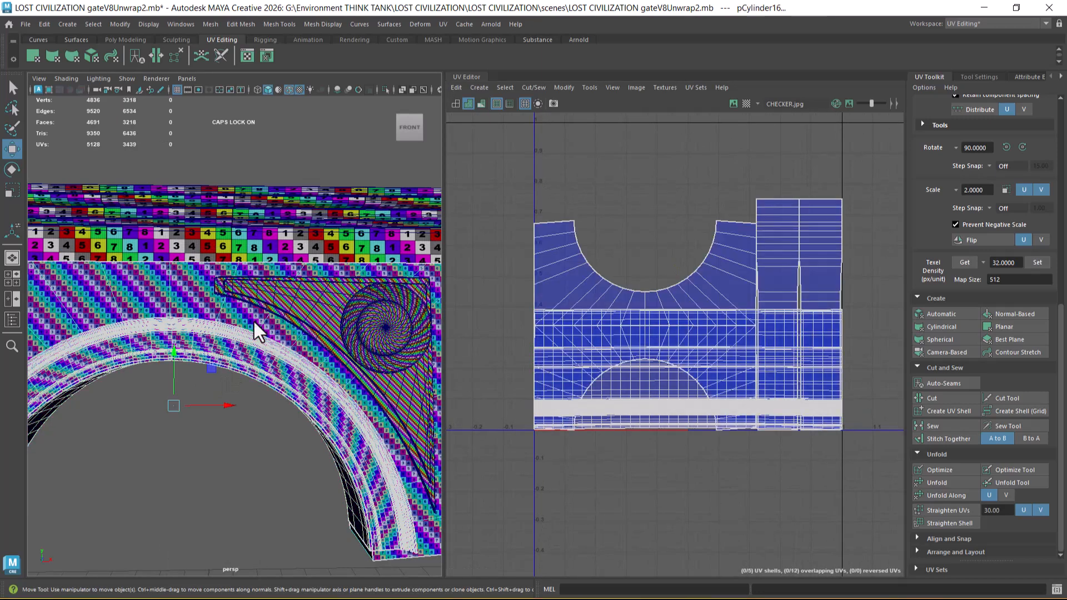
{"action": "scroll", "coordinate": [751, 358], "scroll_direction": "down", "scroll_amount": 2}
{"action": "right_click_drag", "start_coordinate": [718, 279], "coordinate": [867, 197]}
{"action": "left_click_drag", "start_coordinate": [867, 196], "coordinate": [578, 280]}
{"action": "right_click_drag", "start_coordinate": [637, 275], "coordinate": [688, 296]}
{"action": "left_click_drag", "start_coordinate": [706, 236], "coordinate": [702, 165]}
{"action": "key", "text": "ctrl+z"}
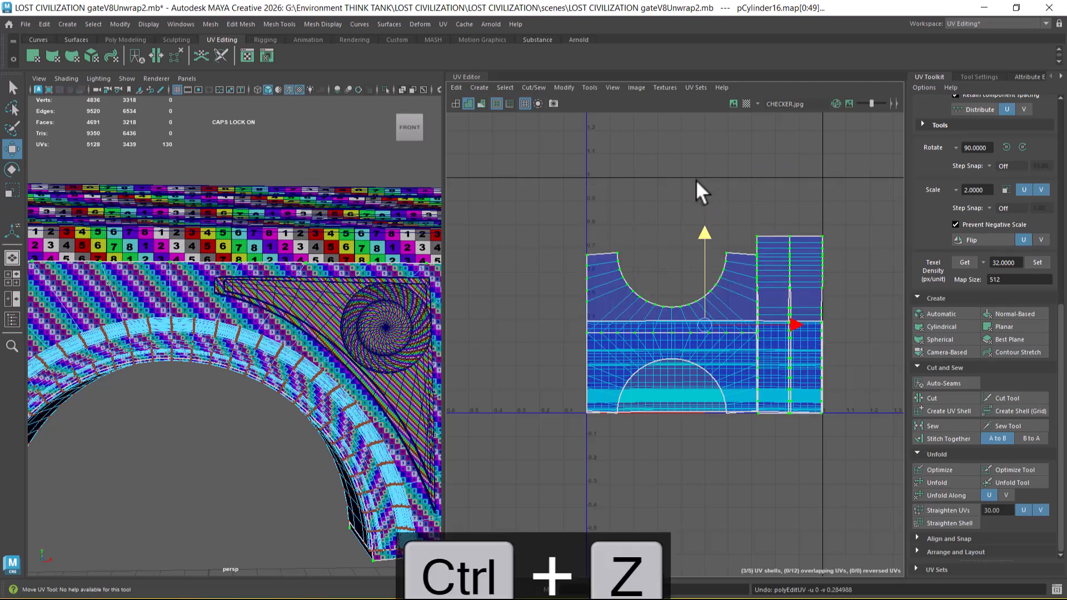
Step: Select all of the arch wall's UVs, move them up in the UV tile and scale them down uniformly
{"action": "right_click_drag", "start_coordinate": [236, 317], "coordinate": [339, 250]}
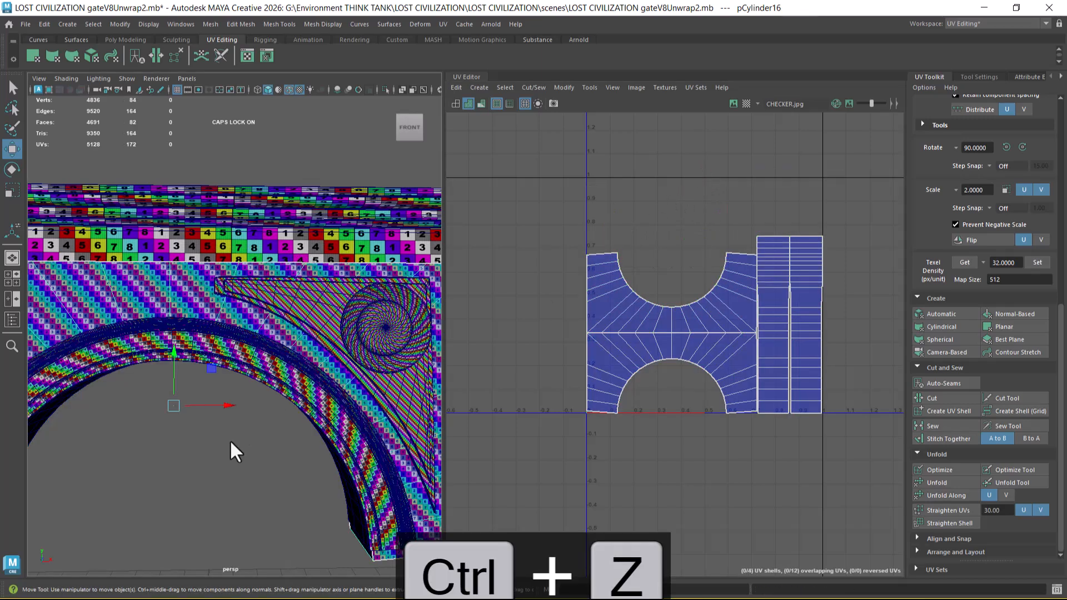
{"action": "left_click_drag", "start_coordinate": [851, 190], "coordinate": [537, 498]}
{"action": "left_click_drag", "start_coordinate": [706, 324], "coordinate": [707, 254]}
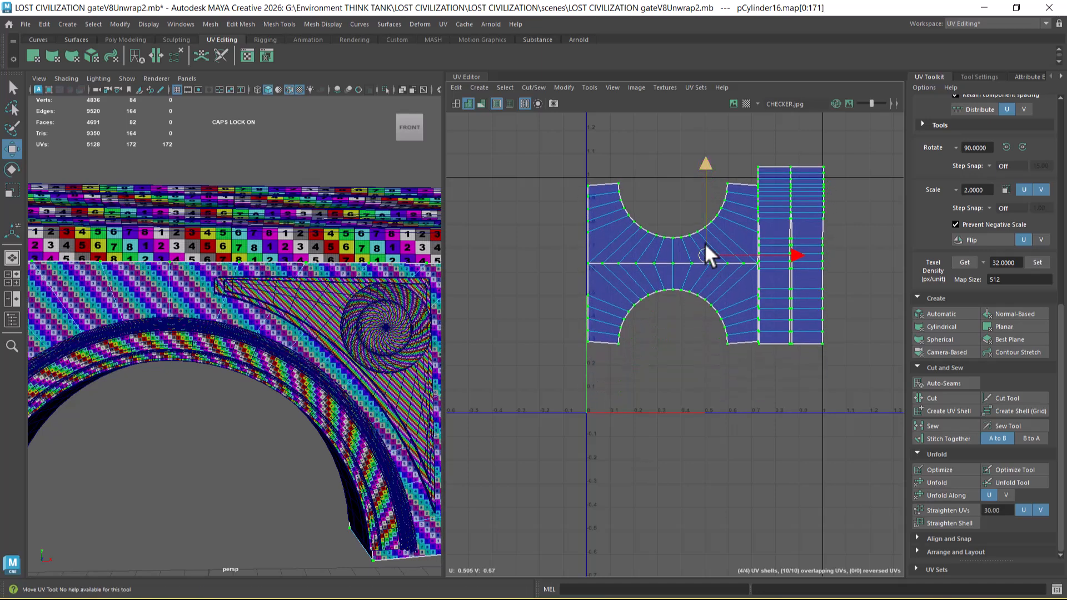
{"action": "key", "text": "r"}
{"action": "left_click_drag", "start_coordinate": [706, 257], "coordinate": [673, 244]}
{"action": "key", "text": "w"}
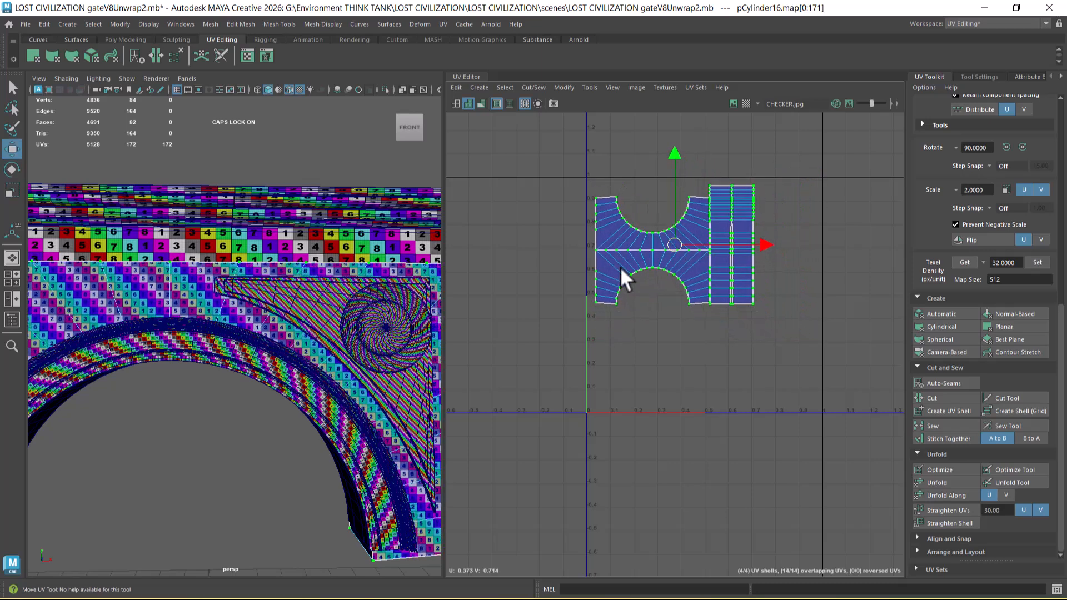
Step: Select the wall together with the arch moulding and place the wall's UV shells directly above the moulding's shell, near the tile's left edge
{"action": "right_click_drag", "start_coordinate": [114, 294], "coordinate": [172, 253]}
{"action": "left_click", "coordinate": [215, 336]}
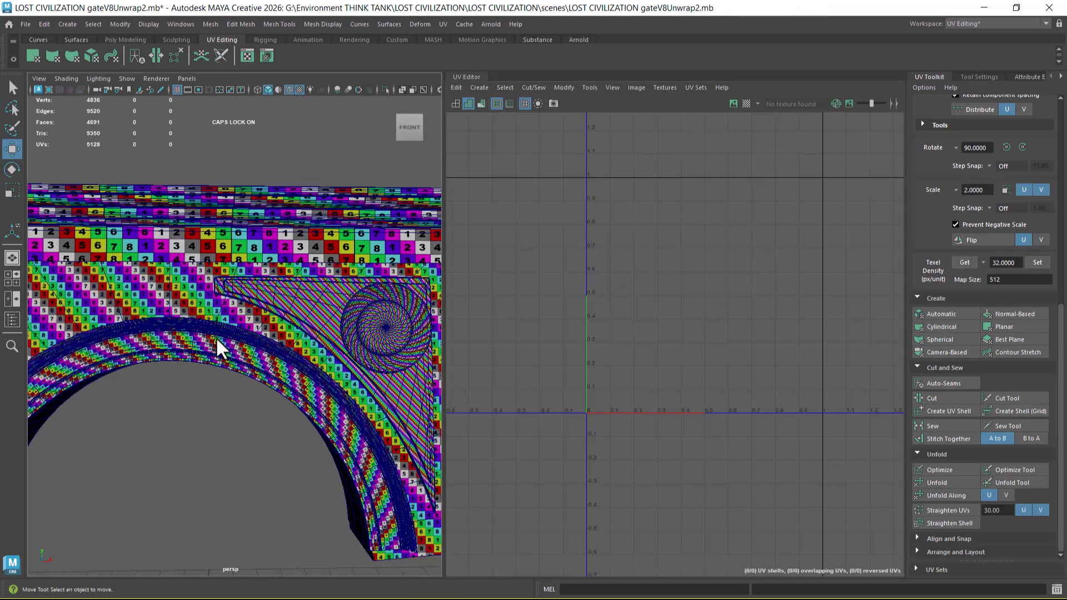
{"action": "left_click", "coordinate": [197, 306], "text": "shift"}
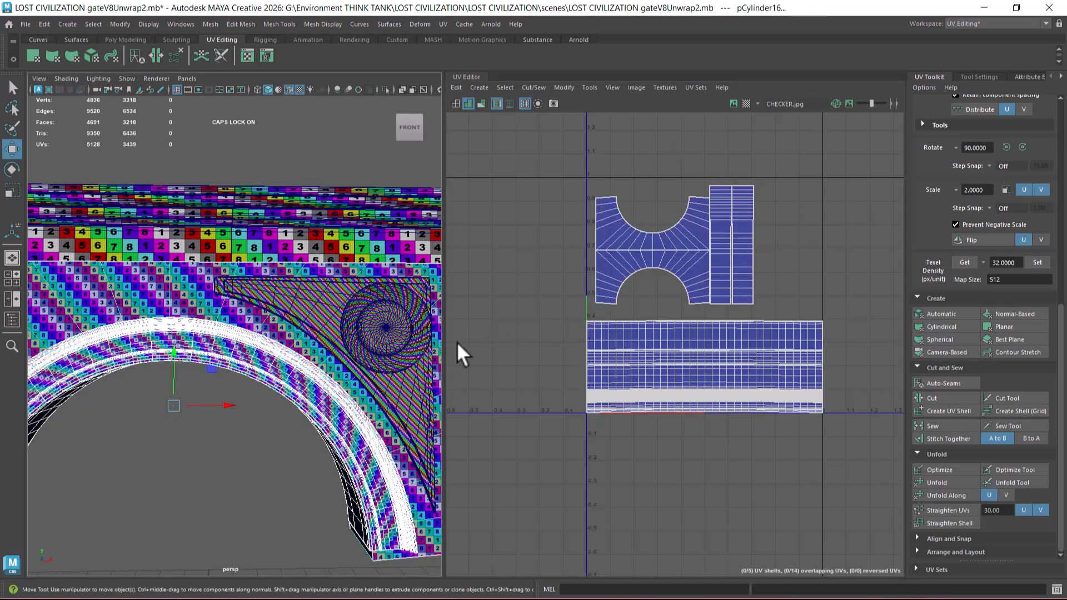
{"action": "scroll", "coordinate": [762, 358], "scroll_direction": "up", "scroll_amount": 3}
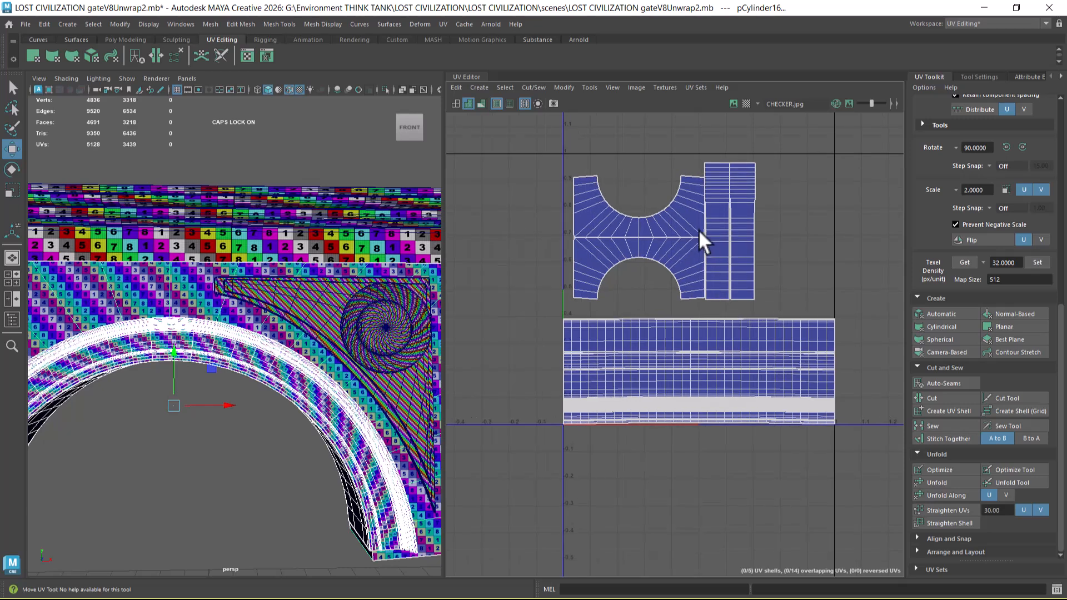
{"action": "right_click_drag", "start_coordinate": [679, 234], "coordinate": [785, 225]}
{"action": "left_click_drag", "start_coordinate": [665, 231], "coordinate": [658, 245]}
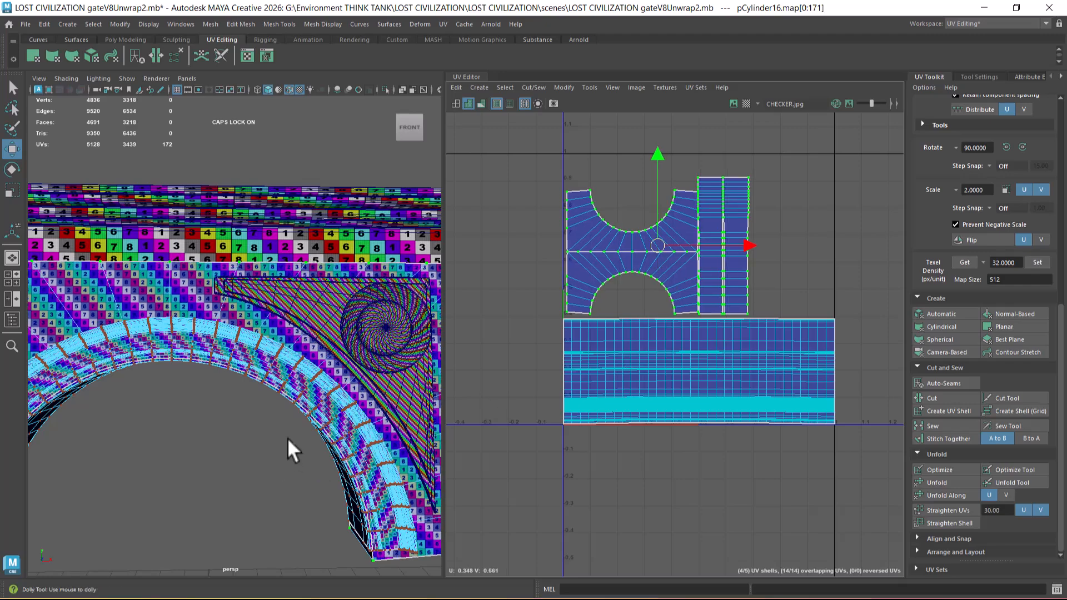
Step: Select the cornice, arch moulding and wall together and compare their UV shells
{"action": "scroll", "coordinate": [288, 445], "scroll_direction": "down", "scroll_amount": 5}
{"action": "middle_click_drag", "start_coordinate": [287, 445], "coordinate": [288, 409], "text": "alt"}
{"action": "scroll", "coordinate": [305, 418], "scroll_direction": "up", "scroll_amount": 2}
{"action": "right_click_drag", "start_coordinate": [295, 282], "coordinate": [376, 218]}
{"action": "left_click", "coordinate": [326, 235]}
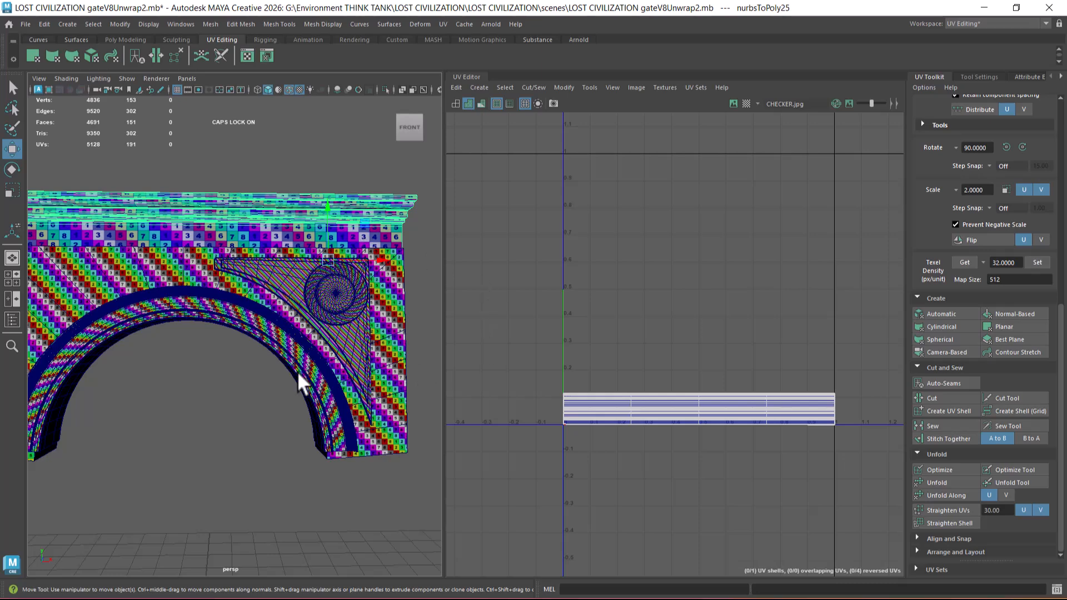
{"action": "left_click", "coordinate": [285, 341]}
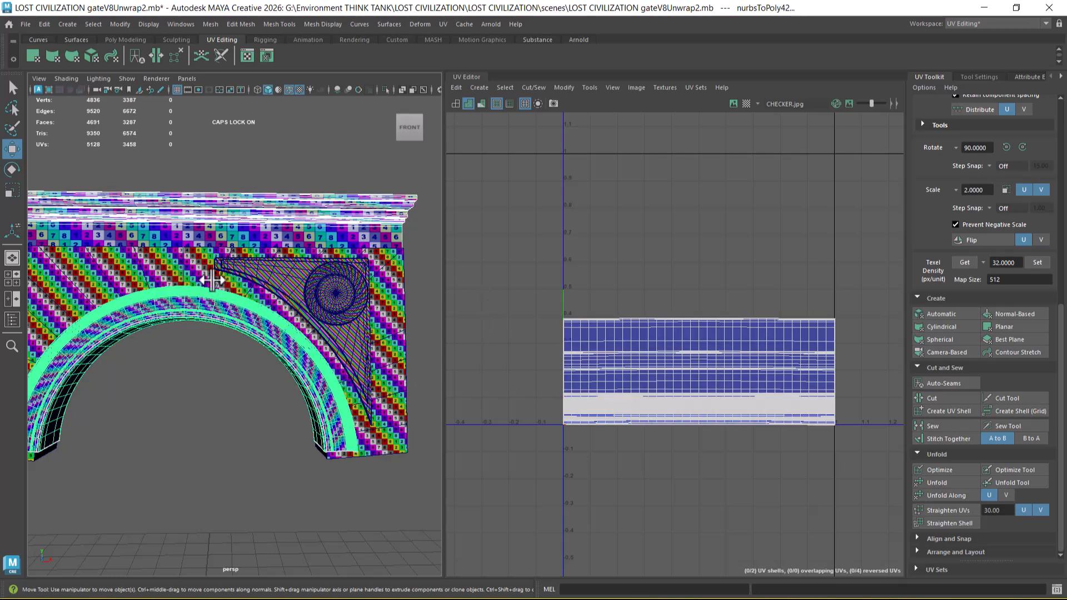
{"action": "left_click", "coordinate": [193, 266], "text": "shift"}
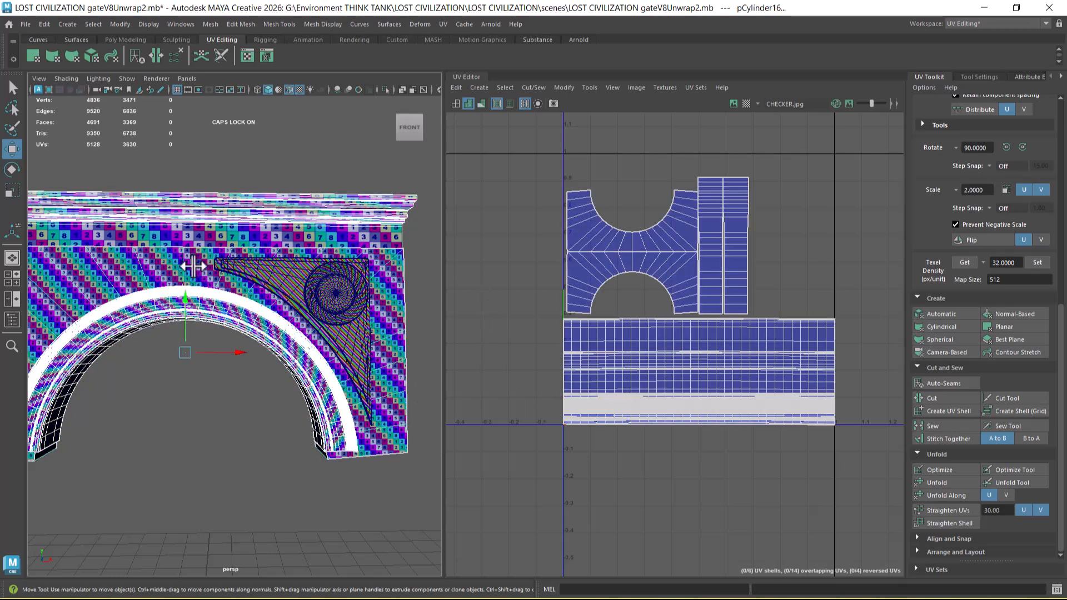
Step: Select all UVs of the cornice alone and add the wall to the selection
{"action": "left_click", "coordinate": [339, 211]}
{"action": "right_click_drag", "start_coordinate": [719, 409], "coordinate": [789, 404]}
{"action": "left_click_drag", "start_coordinate": [864, 367], "coordinate": [385, 537]}
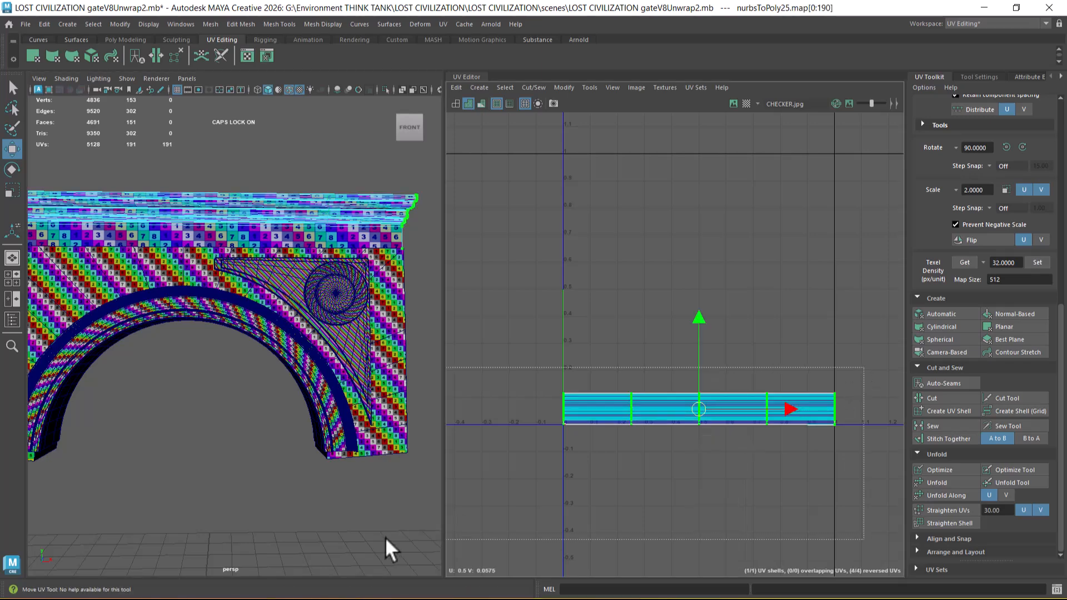
{"action": "left_click", "coordinate": [199, 272], "text": "shift"}
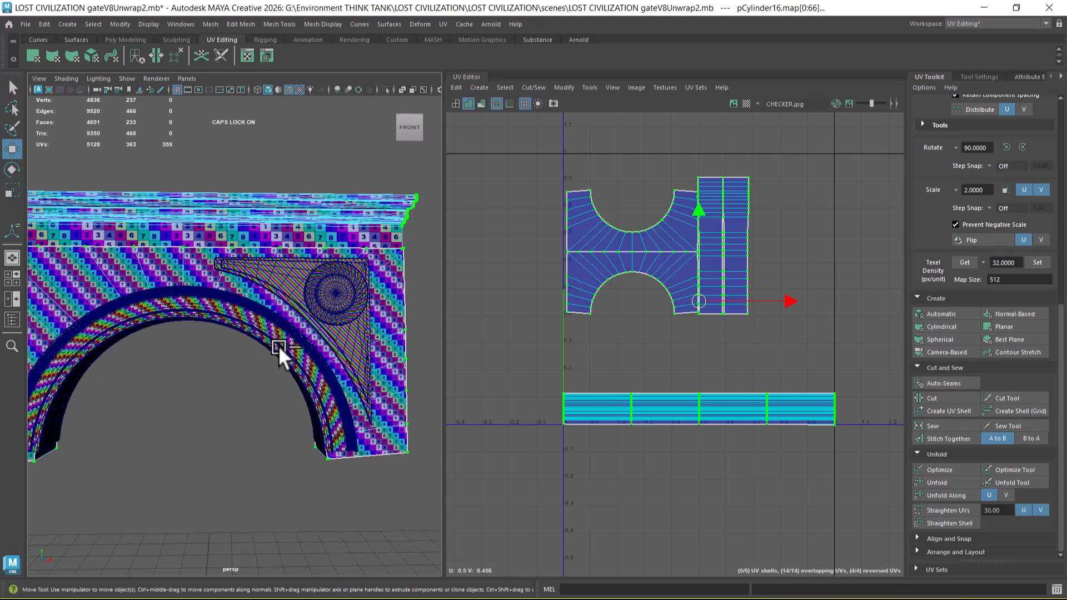
{"action": "right_click_drag", "start_coordinate": [278, 345], "coordinate": [339, 275]}
Step: Select the cornice's UV shell and move it straight down below the UV tile, returning to object selection
{"action": "left_click", "coordinate": [325, 395]}
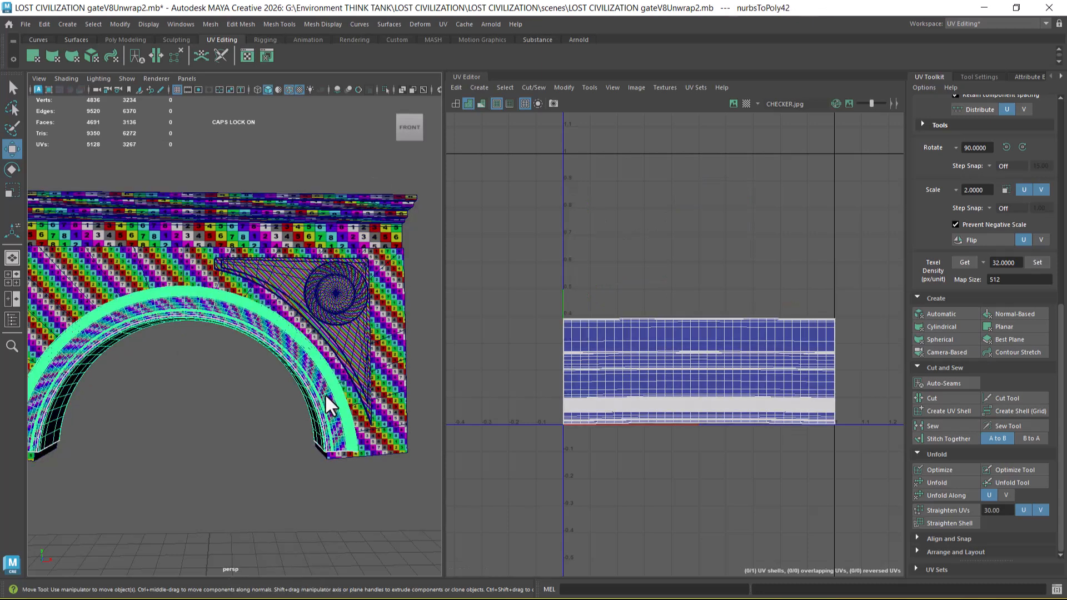
{"action": "left_click", "coordinate": [396, 309], "text": "shift"}
{"action": "left_click", "coordinate": [405, 213], "text": "shift"}
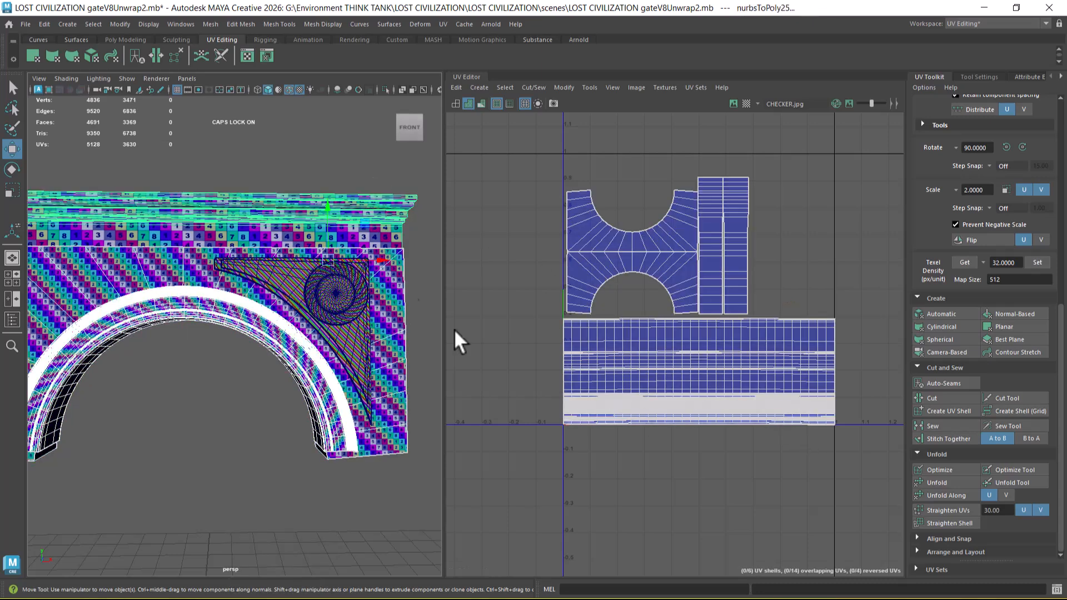
{"action": "right_click_drag", "start_coordinate": [342, 218], "coordinate": [424, 214]}
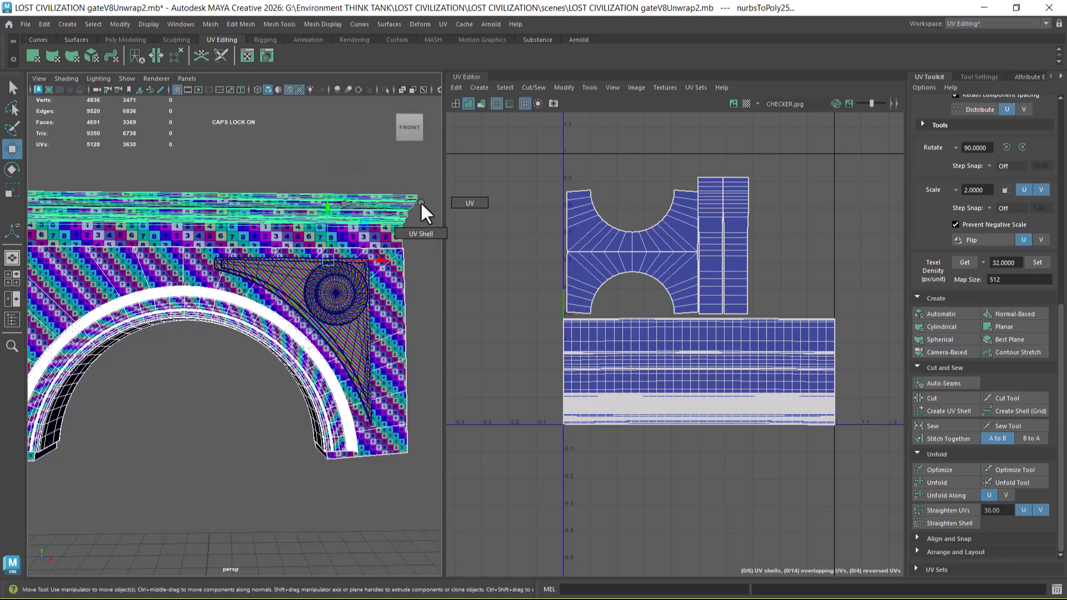
{"action": "left_click", "coordinate": [414, 199]}
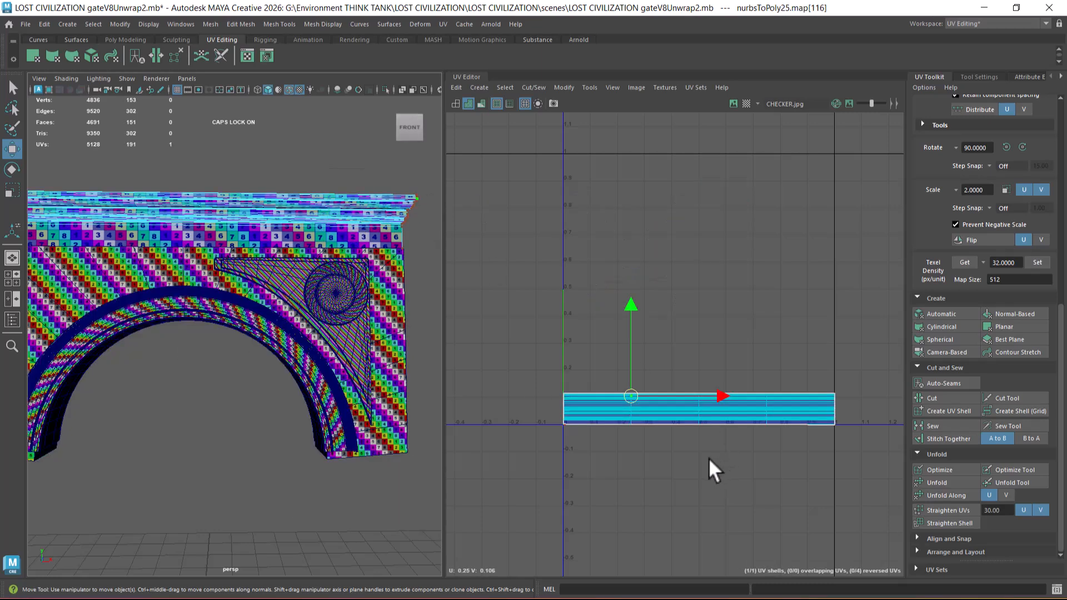
{"action": "right_click_drag", "start_coordinate": [663, 401], "coordinate": [736, 437]}
{"action": "left_click_drag", "start_coordinate": [693, 319], "coordinate": [700, 386]}
{"action": "right_click_drag", "start_coordinate": [349, 224], "coordinate": [374, 215]}
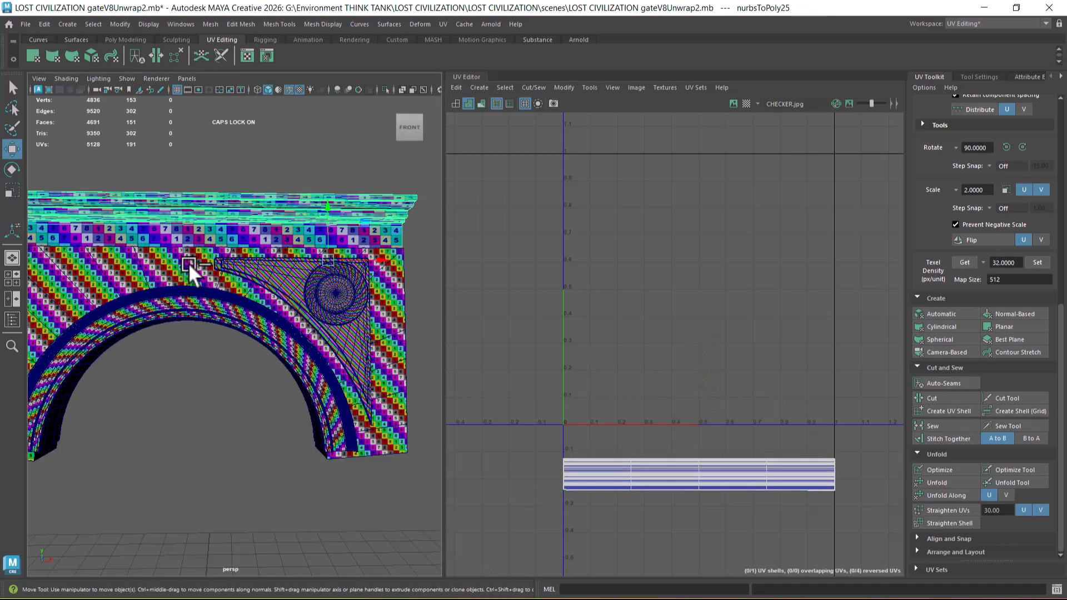
Step: Add the wall and arch moulding to the cornice selection and examine the checker texture on them from the side and front
{"action": "left_click", "coordinate": [163, 275]}
{"action": "left_click", "coordinate": [150, 304], "text": "shift"}
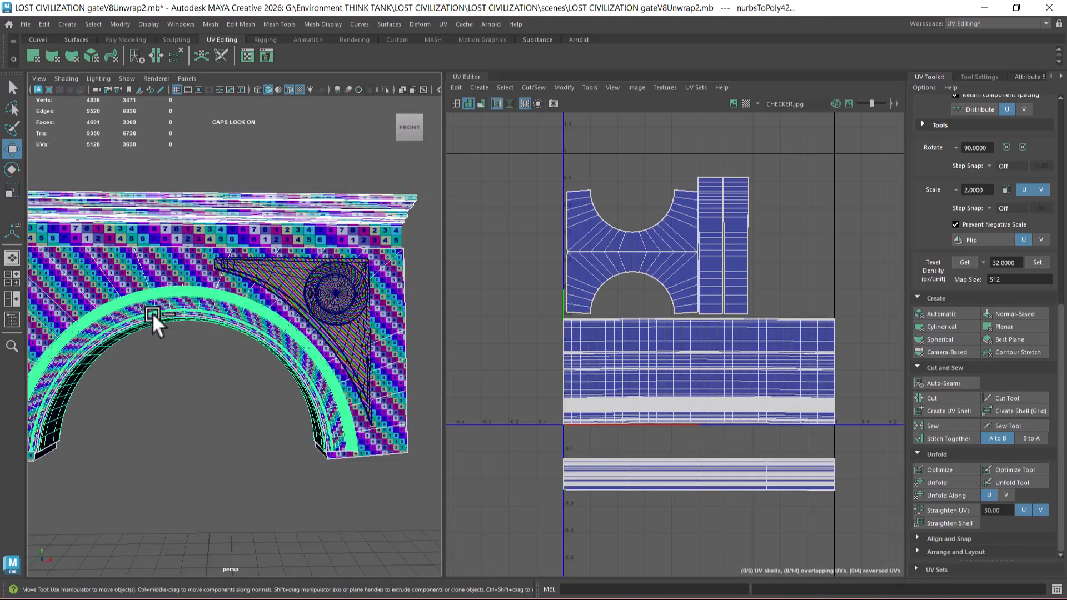
{"action": "left_click_drag", "start_coordinate": [382, 389], "coordinate": [278, 349], "text": "alt"}
{"action": "middle_click_drag", "start_coordinate": [278, 349], "coordinate": [265, 363], "text": "alt"}
{"action": "scroll", "coordinate": [269, 375], "scroll_direction": "up", "scroll_amount": 4}
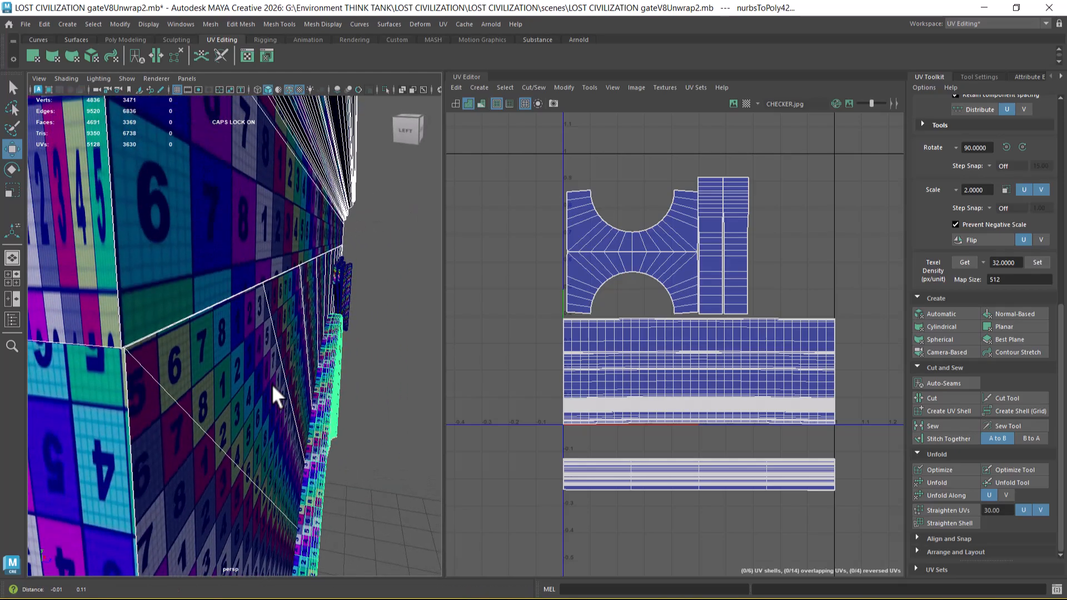
{"action": "scroll", "coordinate": [274, 362], "scroll_direction": "down", "scroll_amount": 6}
{"action": "left_click_drag", "start_coordinate": [275, 361], "coordinate": [242, 358], "text": "alt"}
{"action": "middle_click_drag", "start_coordinate": [241, 358], "coordinate": [240, 440], "text": "alt"}
{"action": "scroll", "coordinate": [284, 401], "scroll_direction": "up", "scroll_amount": 4}
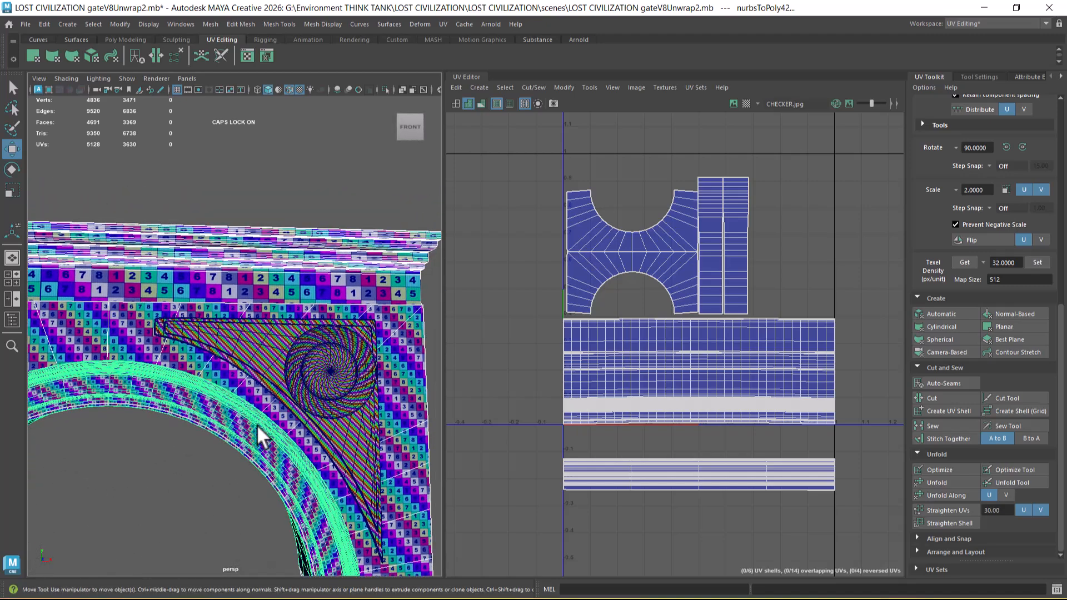
Step: Show the model in shaded display without textures and select the UVs of the cornice, wall and arch moulding
{"action": "key", "text": "5"}
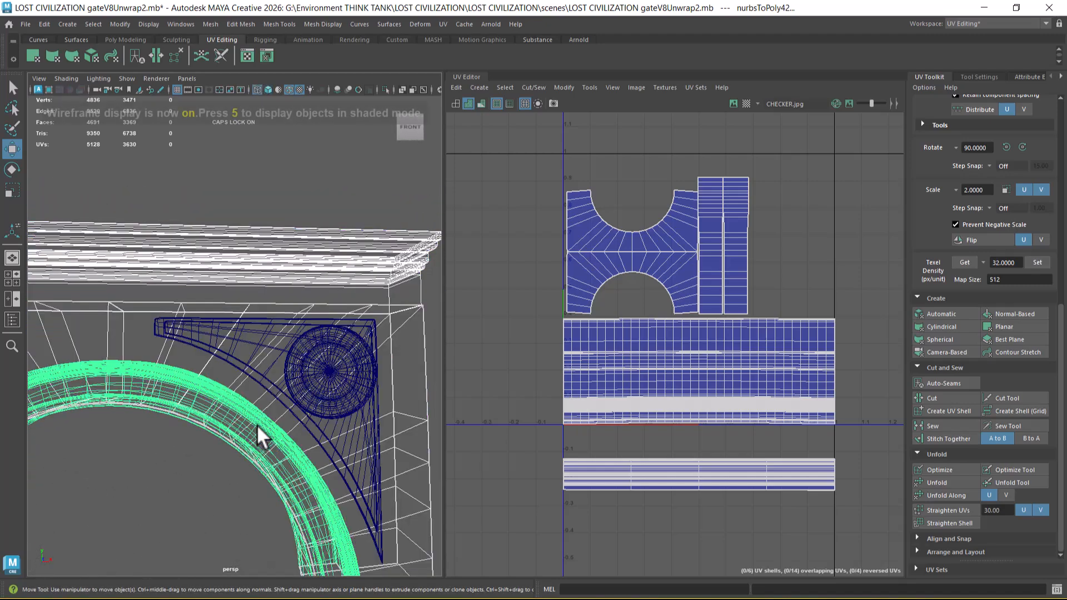
{"action": "left_click_drag", "start_coordinate": [250, 430], "coordinate": [339, 288], "text": "alt"}
{"action": "mouse_move", "coordinate": [262, 431]}
{"action": "left_mouse_down", "text": "alt"}
{"action": "mouse_move", "coordinate": [214, 419]}
{"action": "mouse_move", "coordinate": [249, 421]}
{"action": "left_mouse_up", "text": "alt"}
{"action": "right_click_drag", "start_coordinate": [724, 482], "coordinate": [873, 452]}
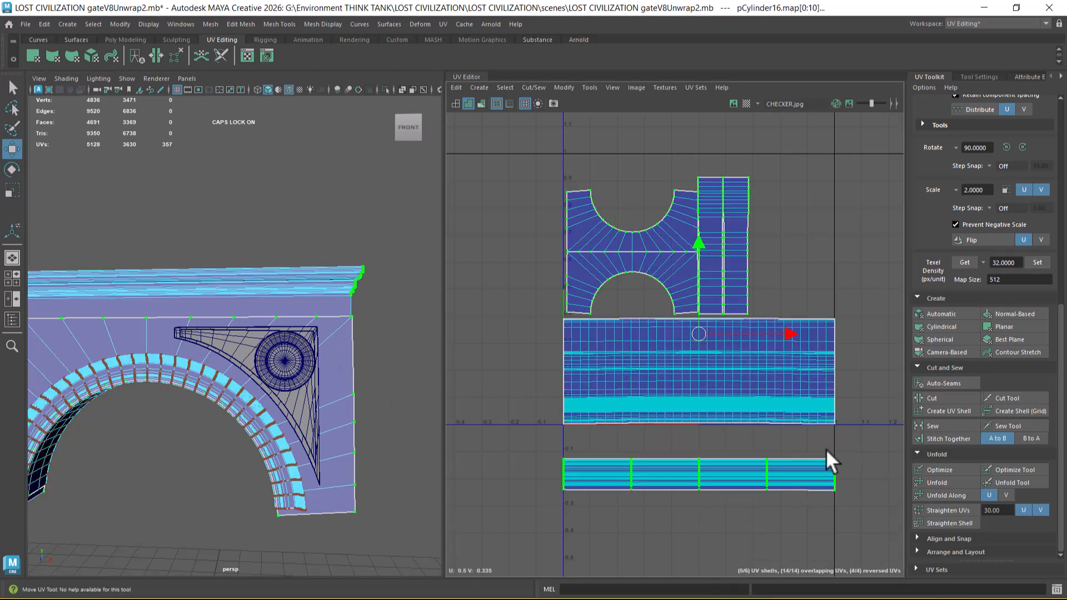
Step: Select only the cornice's UV shell and move it up to sit just above the arch moulding's shell
{"action": "left_click_drag", "start_coordinate": [797, 513], "coordinate": [799, 514]}
{"action": "right_click_drag", "start_coordinate": [665, 423], "coordinate": [731, 435]}
{"action": "middle_click_drag", "start_coordinate": [728, 428], "coordinate": [726, 461], "text": "alt"}
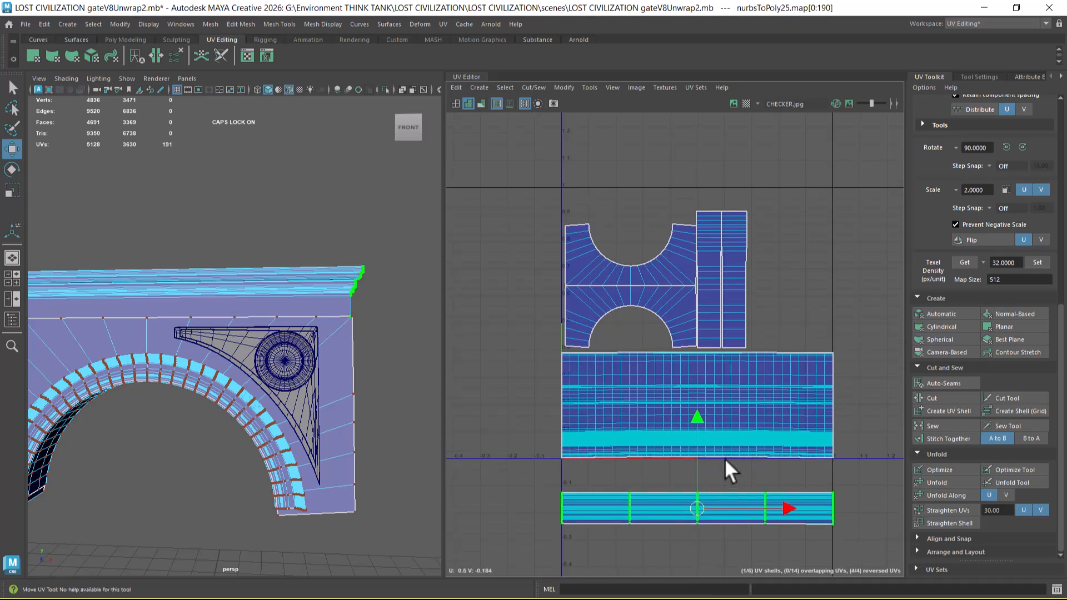
{"action": "left_click_drag", "start_coordinate": [696, 415], "coordinate": [695, 243]}
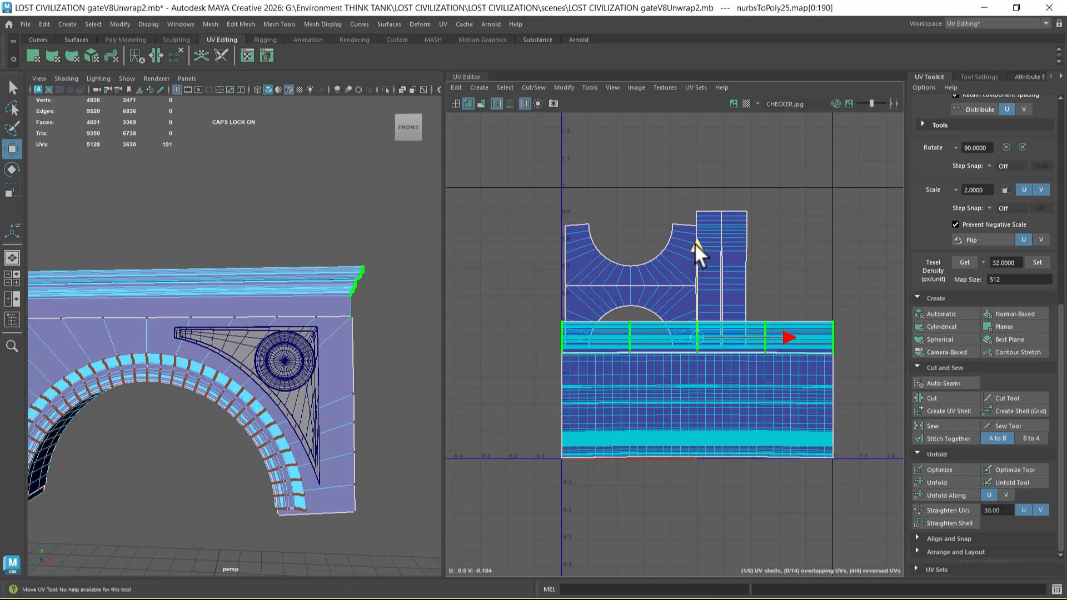
{"action": "right_click_drag", "start_coordinate": [703, 274], "coordinate": [757, 475], "text": "alt"}
{"action": "middle_click_drag", "start_coordinate": [712, 390], "coordinate": [716, 362], "text": "alt"}
{"action": "left_click_drag", "start_coordinate": [698, 261], "coordinate": [695, 258]}
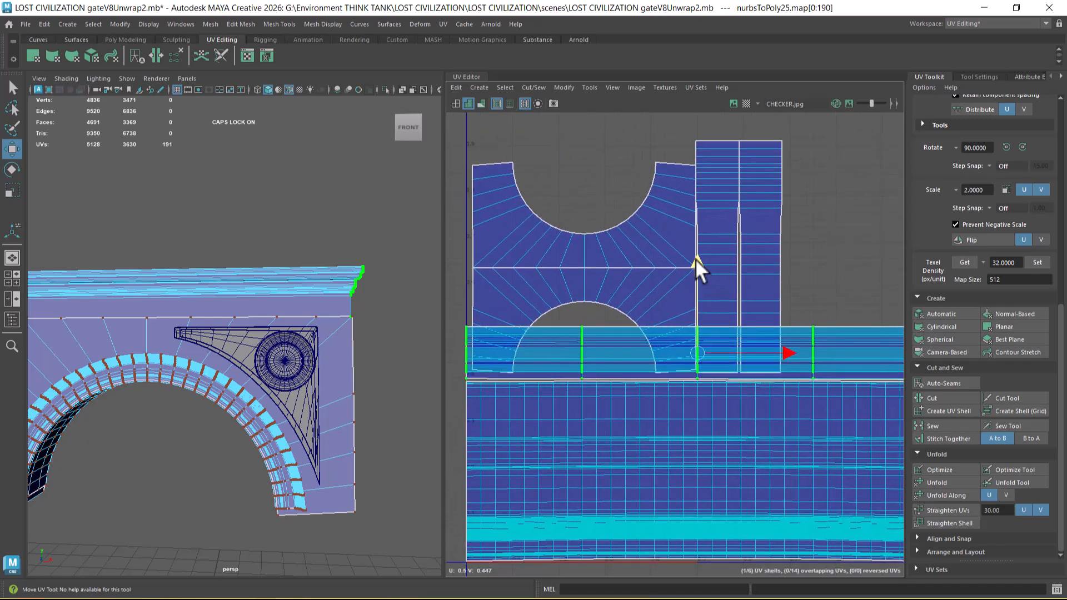
Step: Select all of the wall's UV shells and move them up clear of the cornice's shell
{"action": "left_click_drag", "start_coordinate": [815, 209], "coordinate": [637, 296]}
{"action": "right_click_drag", "start_coordinate": [638, 295], "coordinate": [718, 378], "text": "ctrl"}
{"action": "middle_click_drag", "start_coordinate": [656, 220], "coordinate": [661, 314], "text": "alt"}
{"action": "left_click_drag", "start_coordinate": [635, 260], "coordinate": [639, 208]}
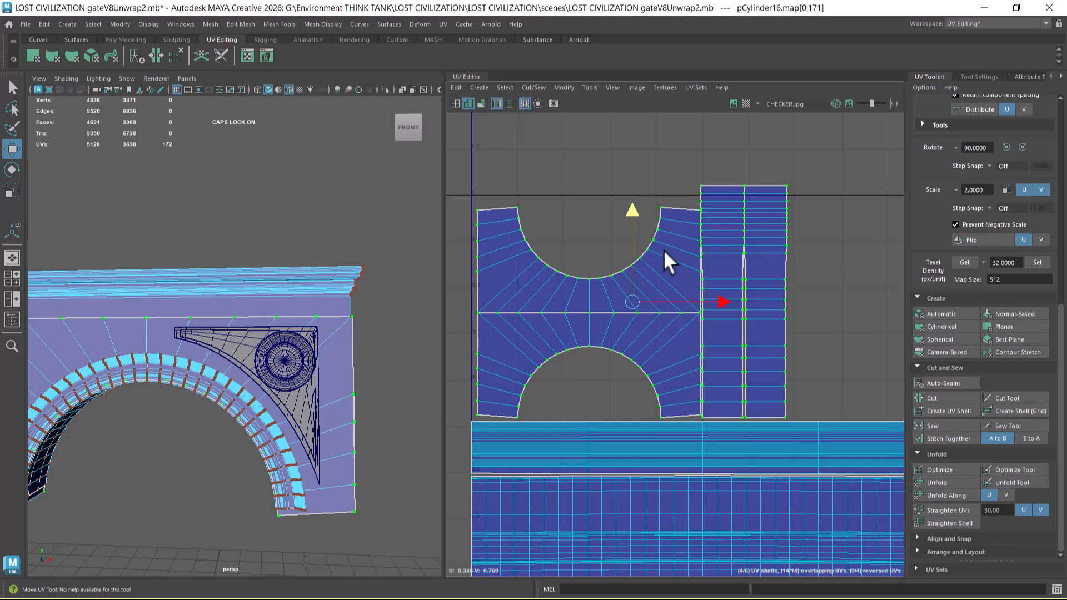
Step: Select only the wall's two narrow vertical strip shells
{"action": "right_click_drag", "start_coordinate": [666, 252], "coordinate": [700, 298], "text": "alt"}
{"action": "right_click_drag", "start_coordinate": [771, 284], "coordinate": [758, 296], "text": "alt"}
{"action": "right_click", "coordinate": [763, 241]}
{"action": "right_click_drag", "start_coordinate": [764, 241], "coordinate": [814, 243]}
{"action": "left_click_drag", "start_coordinate": [824, 158], "coordinate": [732, 204]}
{"action": "right_click_drag", "start_coordinate": [736, 224], "coordinate": [789, 242], "text": "ctrl"}
{"action": "right_click_drag", "start_coordinate": [761, 335], "coordinate": [748, 286], "text": "alt"}
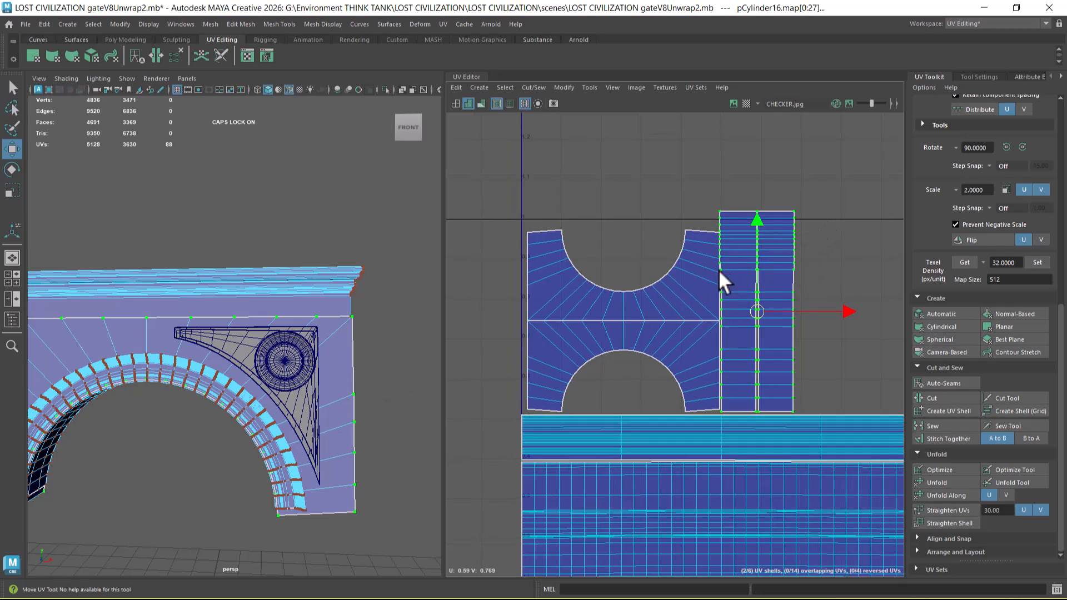
Step: Rotate the two strip shells 90 degrees, scale them slightly and fit them beside the wall's face shells, above the cornice shell
{"action": "right_click", "coordinate": [802, 241], "text": "shift"}
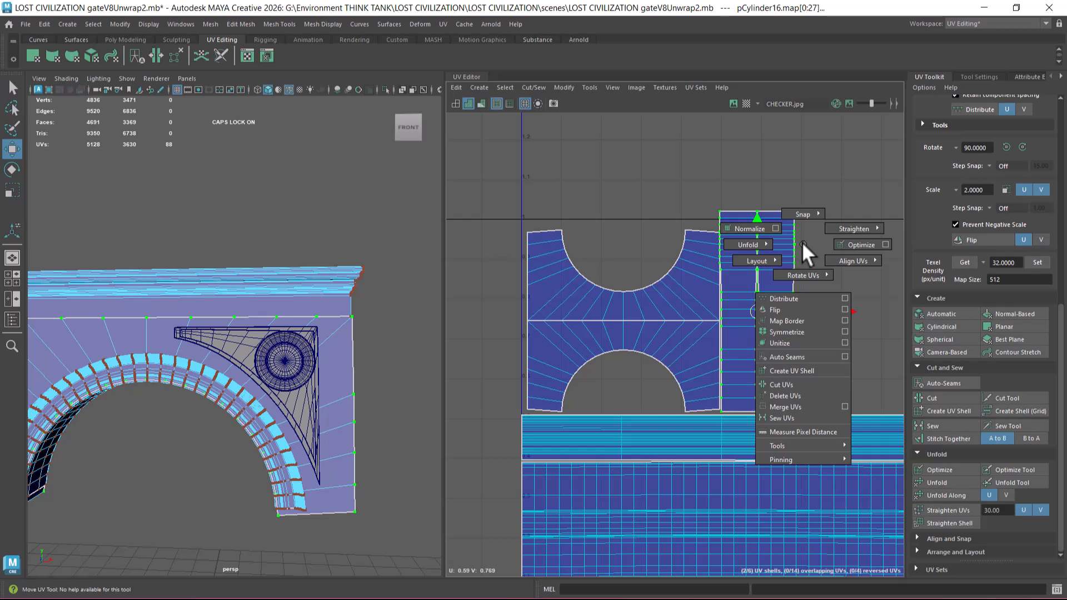
{"action": "right_click_drag", "start_coordinate": [802, 242], "coordinate": [885, 273], "text": "shift"}
{"action": "middle_click_drag", "start_coordinate": [761, 312], "coordinate": [635, 299], "text": "alt"}
{"action": "left_click_drag", "start_coordinate": [635, 299], "coordinate": [692, 359]}
{"action": "scroll", "coordinate": [692, 358], "scroll_direction": "up", "scroll_amount": 2}
{"action": "key", "text": "r"}
{"action": "key", "text": "w"}
{"action": "right_click_drag", "start_coordinate": [653, 447], "coordinate": [674, 357], "text": "alt"}
Step: Return to object selection and select both spandrel pieces and the round medallion
{"action": "right_click_drag", "start_coordinate": [174, 282], "coordinate": [342, 164]}
{"action": "left_click_drag", "start_coordinate": [121, 332], "coordinate": [123, 328], "text": "shift"}
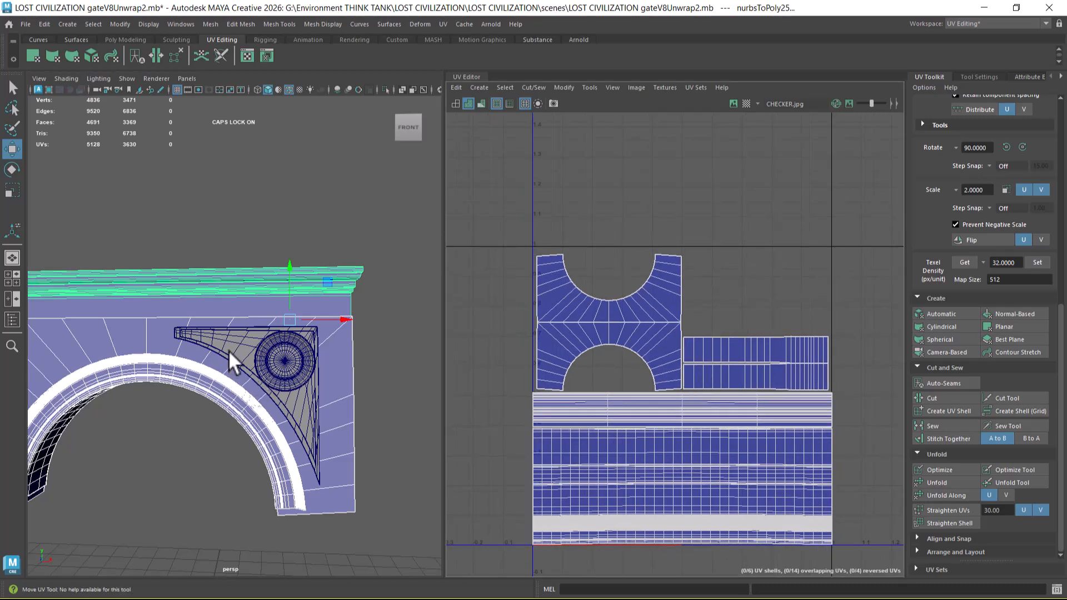
{"action": "left_click", "coordinate": [229, 352]}
{"action": "left_click", "coordinate": [241, 362]}
{"action": "left_click", "coordinate": [254, 353], "text": "shift"}
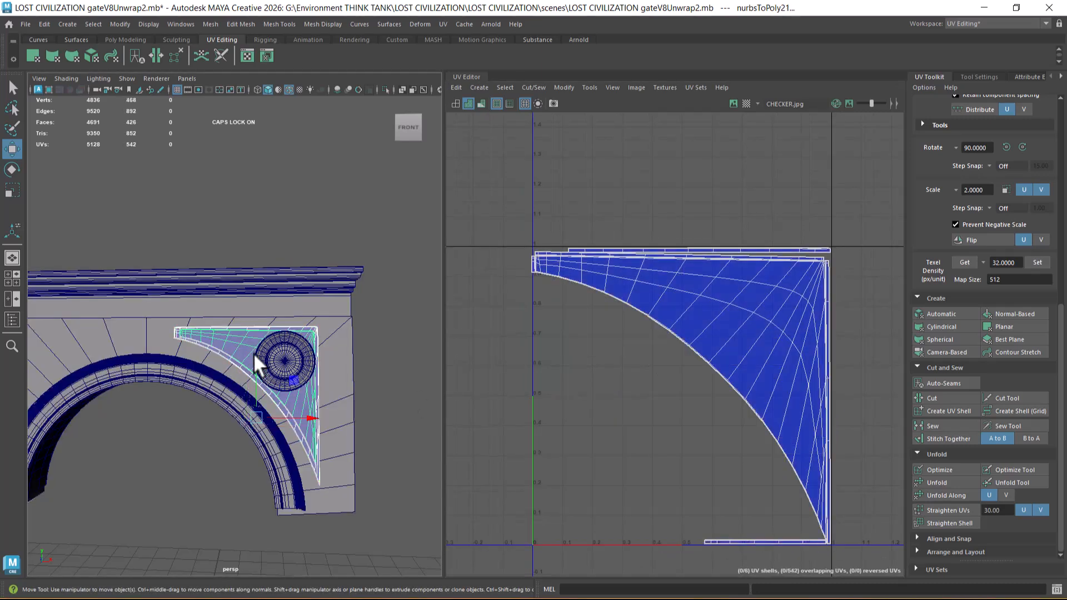
{"action": "left_click", "coordinate": [284, 358], "text": "shift"}
Step: Select the spandrel pieces' UVs and move their shells sideways into the neighbouring UV tile
{"action": "scroll", "coordinate": [705, 378], "scroll_direction": "down", "scroll_amount": 3}
{"action": "scroll", "coordinate": [575, 286], "scroll_direction": "down", "scroll_amount": 3}
{"action": "scroll", "coordinate": [574, 286], "scroll_direction": "down", "scroll_amount": 3}
{"action": "middle_click_drag", "start_coordinate": [609, 285], "coordinate": [572, 314], "text": "alt"}
{"action": "right_click_drag", "start_coordinate": [552, 331], "coordinate": [603, 331]}
{"action": "left_click_drag", "start_coordinate": [670, 309], "coordinate": [529, 411]}
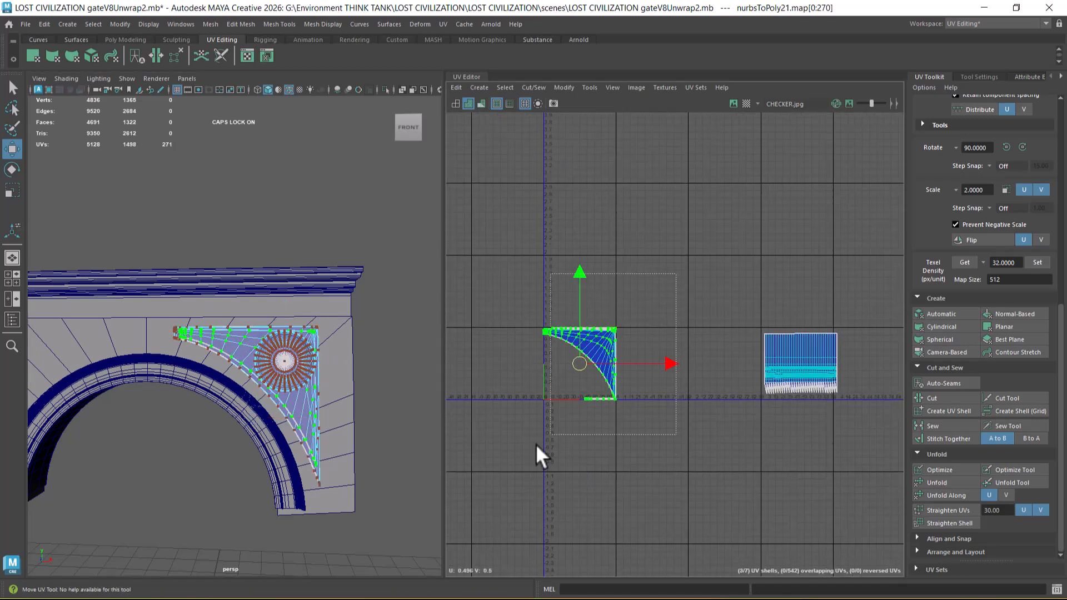
{"action": "middle_click_drag", "start_coordinate": [587, 378], "coordinate": [660, 361]}
Step: Return to object selection, reselect the cornice, arch moulding and wall, and add a spandrel piece to the selection
{"action": "right_click_drag", "start_coordinate": [191, 284], "coordinate": [325, 200]}
{"action": "left_click", "coordinate": [326, 200]}
{"action": "left_click", "coordinate": [112, 269]}
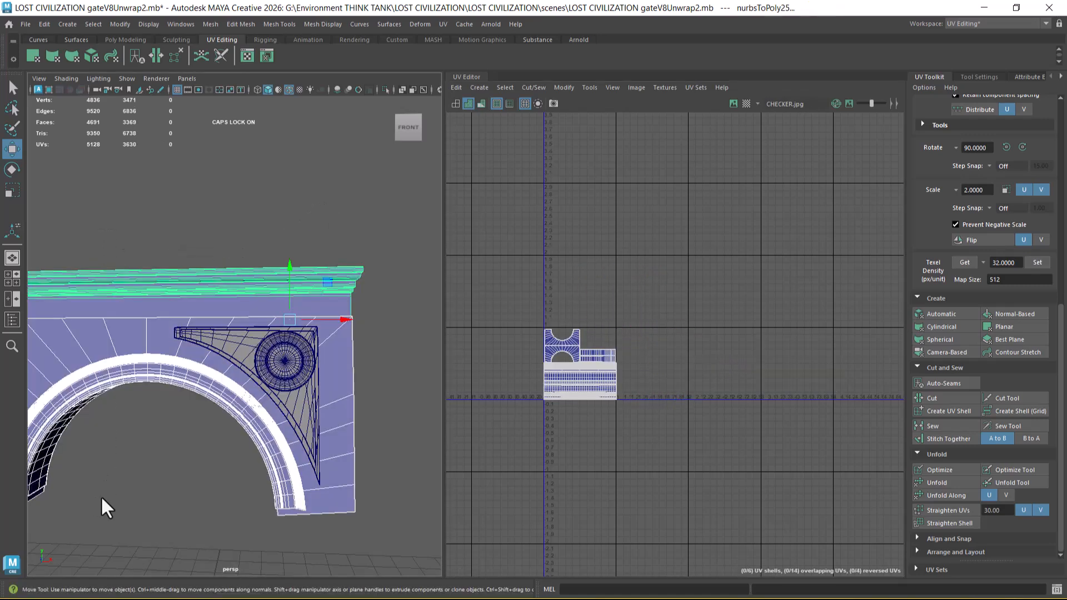
{"action": "left_click", "coordinate": [233, 348], "text": "shift"}
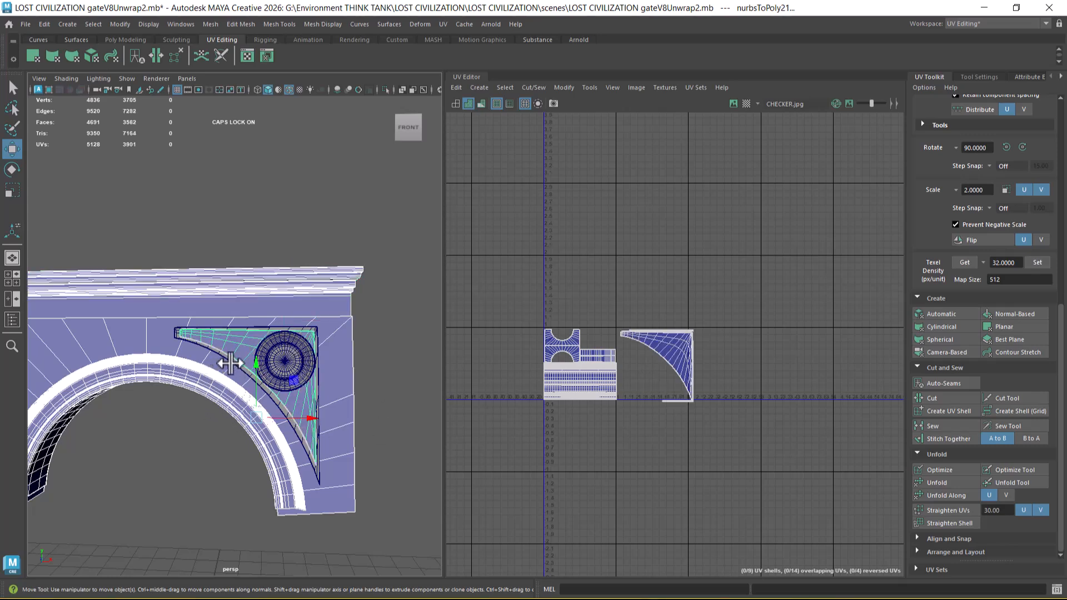
Step: Add the second spandrel piece to the selection and select the UV shells of both spandrel pieces in the neighbouring tile
{"action": "left_click", "coordinate": [232, 364], "text": "shift"}
{"action": "scroll", "coordinate": [693, 389], "scroll_direction": "up", "scroll_amount": 3}
{"action": "right_click_drag", "start_coordinate": [696, 360], "coordinate": [808, 324]}
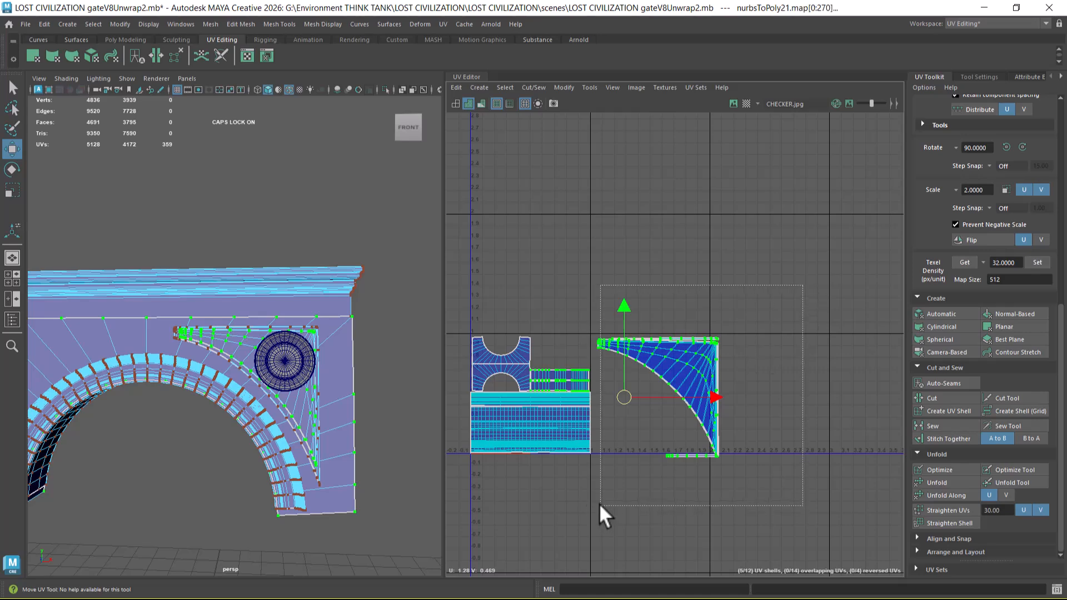
{"action": "right_click_drag", "start_coordinate": [645, 442], "coordinate": [689, 415]}
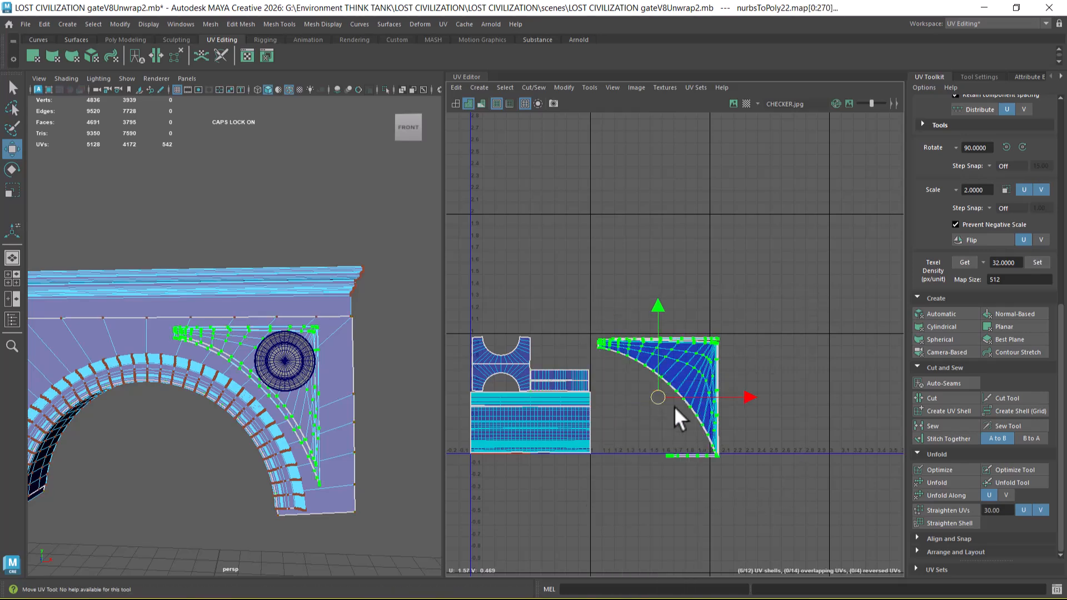
Step: Scale the spandrel shells down together and move them into the first UV tile, above the two strip shells
{"action": "scroll", "coordinate": [689, 415], "scroll_direction": "up", "scroll_amount": 2}
{"action": "key", "text": "r"}
{"action": "left_click_drag", "start_coordinate": [644, 395], "coordinate": [515, 337]}
{"action": "key", "text": "w"}
{"action": "right_click_drag", "start_coordinate": [516, 337], "coordinate": [604, 442], "text": "alt"}
{"action": "middle_click_drag", "start_coordinate": [557, 336], "coordinate": [653, 359], "text": "alt"}
{"action": "right_click_drag", "start_coordinate": [653, 359], "coordinate": [672, 396], "text": "alt"}
Step: Refine the spandrel shells' scale and fit them into the tile's upper-right corner above the strip shells
{"action": "key", "text": "r"}
{"action": "left_click_drag", "start_coordinate": [613, 357], "coordinate": [603, 325]}
{"action": "key", "text": "w"}
{"action": "right_click_drag", "start_coordinate": [604, 326], "coordinate": [695, 372], "text": "alt"}
{"action": "middle_click_drag", "start_coordinate": [697, 371], "coordinate": [696, 344], "text": "alt"}
{"action": "right_click_drag", "start_coordinate": [696, 344], "coordinate": [737, 423], "text": "alt"}
Step: Select the narrow strip shell below the spandrel shell and move it up above the spandrel's horizontal edge
{"action": "left_click", "coordinate": [602, 401]}
{"action": "left_click_drag", "start_coordinate": [568, 386], "coordinate": [594, 407]}
{"action": "right_click_drag", "start_coordinate": [571, 388], "coordinate": [602, 403], "text": "ctrl"}
{"action": "middle_click_drag", "start_coordinate": [599, 403], "coordinate": [658, 417], "text": "alt"}
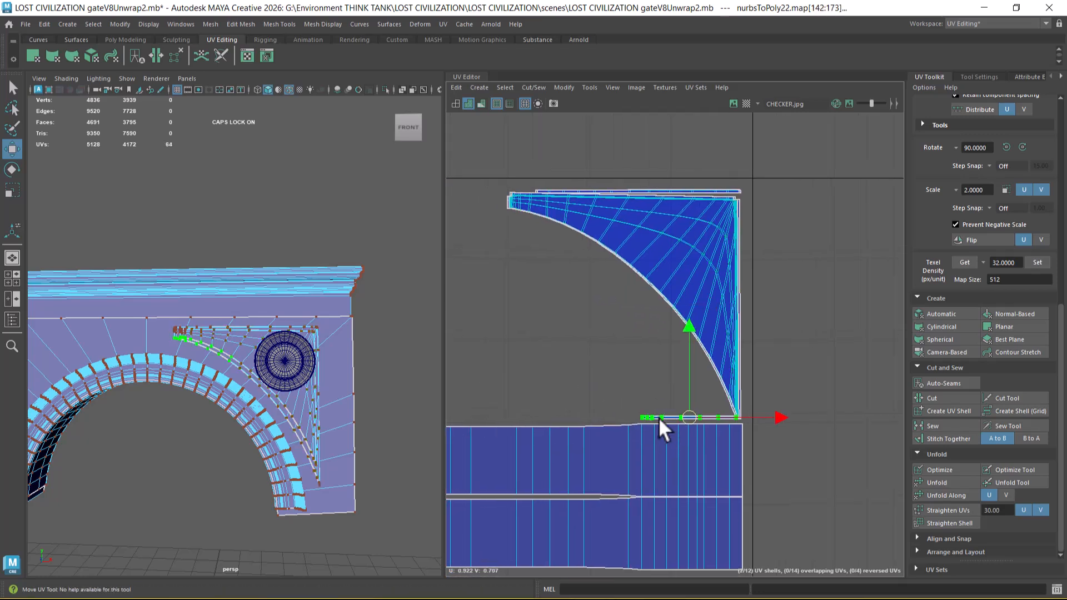
{"action": "left_click_drag", "start_coordinate": [682, 416], "coordinate": [675, 182]}
{"action": "right_click_drag", "start_coordinate": [709, 322], "coordinate": [618, 232], "text": "alt"}
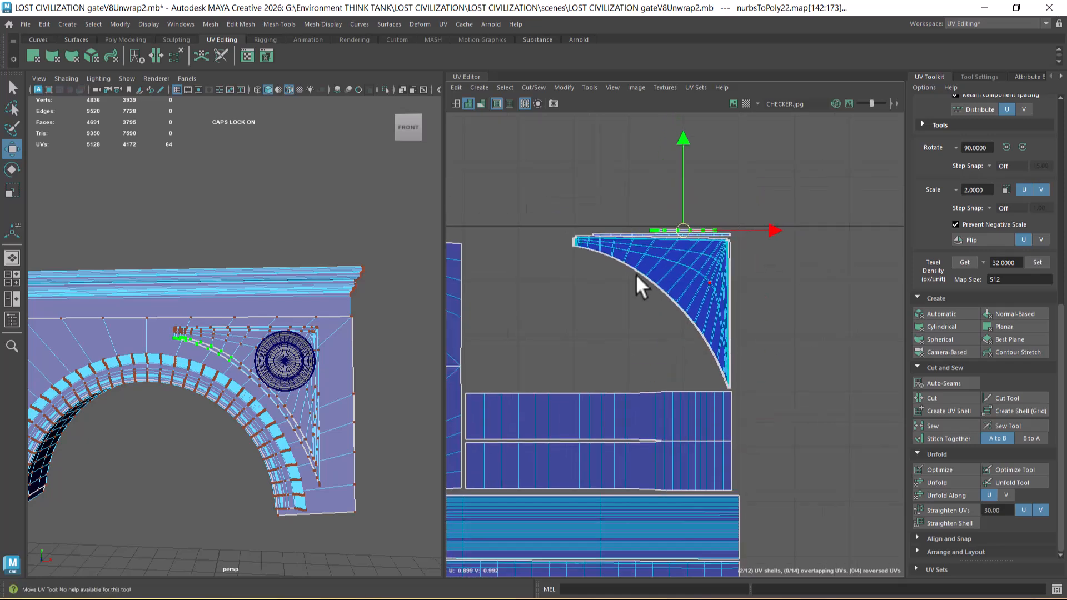
Step: Return to object selection, select only the round medallion and select its entire UV shell
{"action": "right_click_drag", "start_coordinate": [233, 273], "coordinate": [332, 188]}
{"action": "left_click", "coordinate": [282, 357]}
{"action": "right_click_drag", "start_coordinate": [623, 315], "coordinate": [878, 307]}
{"action": "left_click_drag", "start_coordinate": [877, 300], "coordinate": [706, 454]}
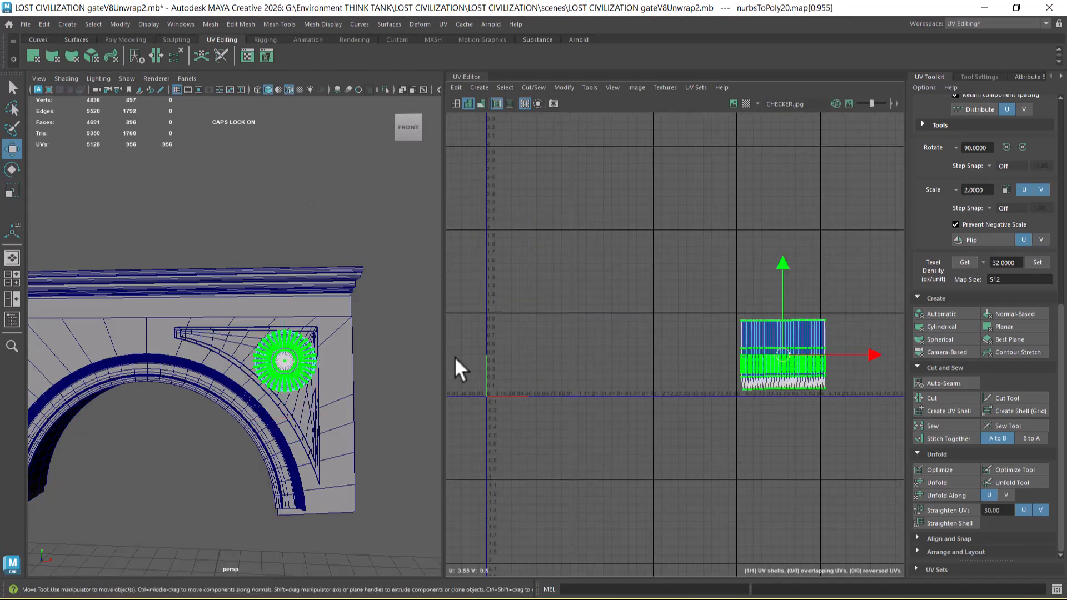
Step: Select all arch section objects in object mode and select only the medallion's UVs, leaving out the small spandrel strip
{"action": "right_click_drag", "start_coordinate": [192, 324], "coordinate": [346, 241]}
{"action": "left_click_drag", "start_coordinate": [250, 219], "coordinate": [319, 413]}
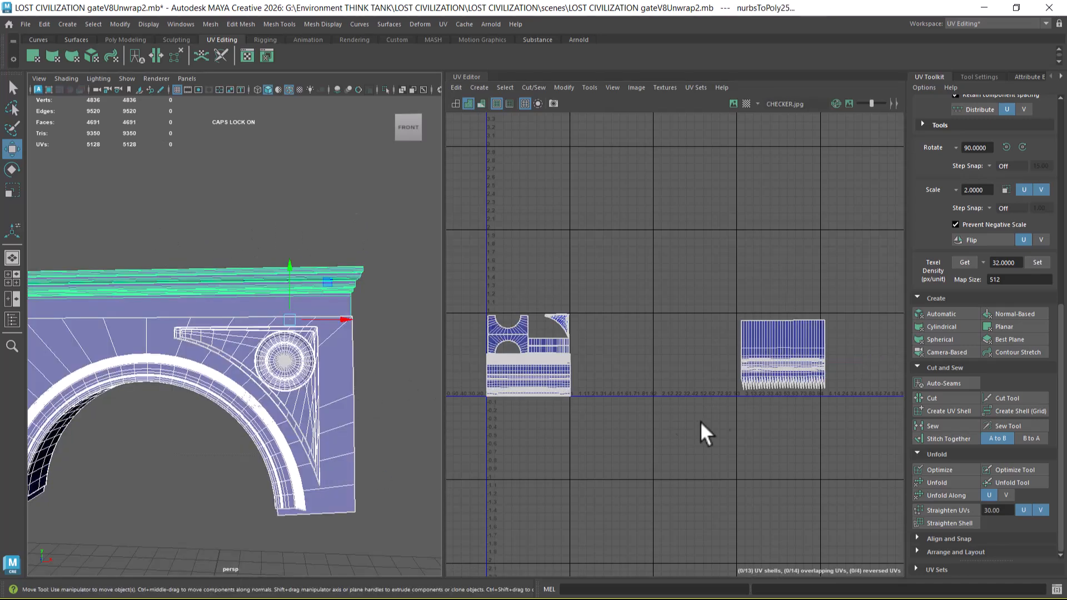
{"action": "scroll", "coordinate": [740, 389], "scroll_direction": "up", "scroll_amount": 1}
{"action": "right_click_drag", "start_coordinate": [743, 333], "coordinate": [795, 331]}
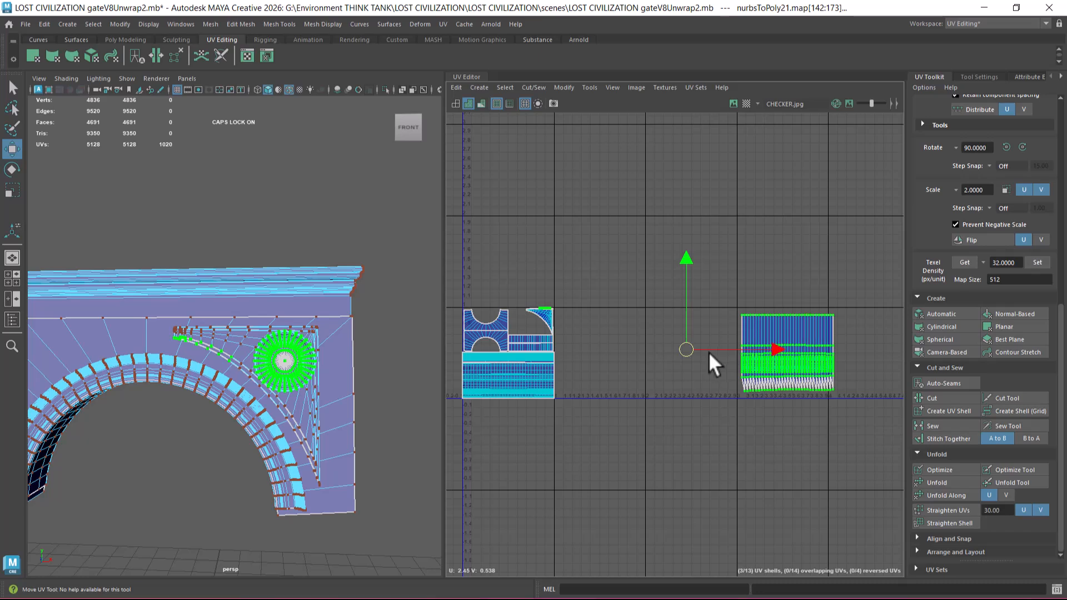
{"action": "left_click_drag", "start_coordinate": [576, 278], "coordinate": [519, 325], "text": "ctrl"}
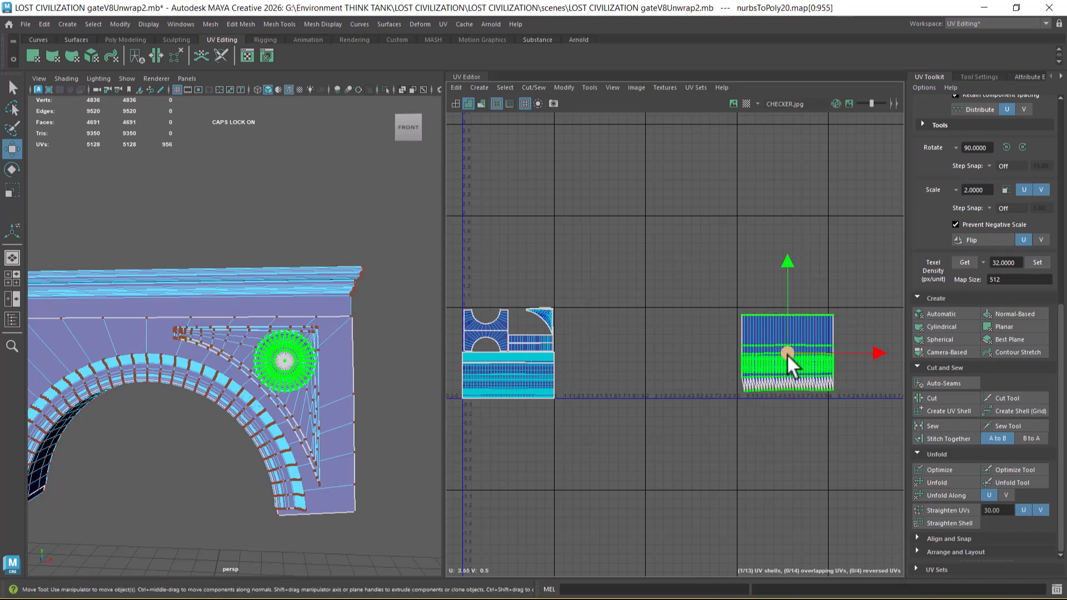
Step: Scale the medallion's UV shell down and fit it between the wall's face shells and the spandrel shell
{"action": "key", "text": "r"}
{"action": "left_click_drag", "start_coordinate": [792, 355], "coordinate": [534, 318]}
{"action": "key", "text": "w"}
{"action": "scroll", "coordinate": [733, 308], "scroll_direction": "up", "scroll_amount": 5}
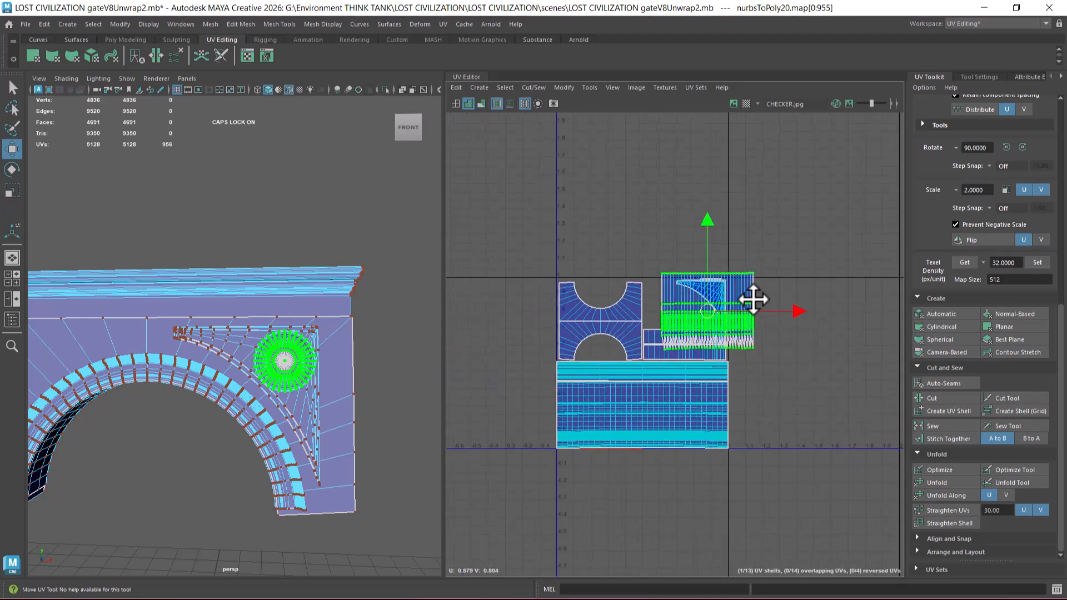
{"action": "key", "text": "r"}
{"action": "left_click_drag", "start_coordinate": [707, 355], "coordinate": [628, 355]}
{"action": "key", "text": "w"}
{"action": "key", "text": "r"}
{"action": "key", "text": "w"}
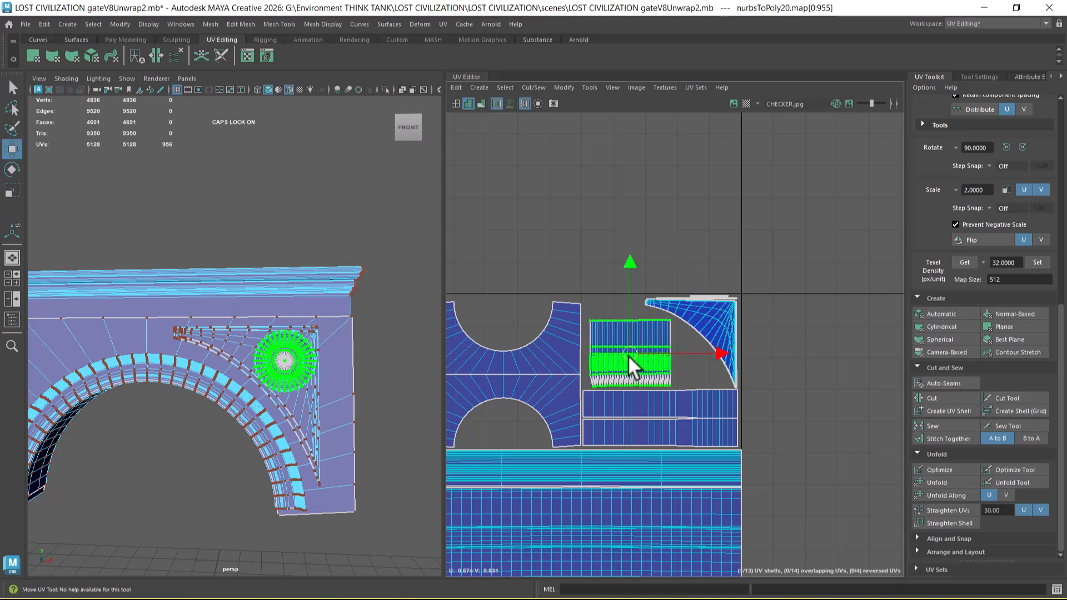
Step: Return to object selection, select the round medallion and both spandrel pieces, and group them
{"action": "scroll", "coordinate": [276, 372], "scroll_direction": "down", "scroll_amount": 3}
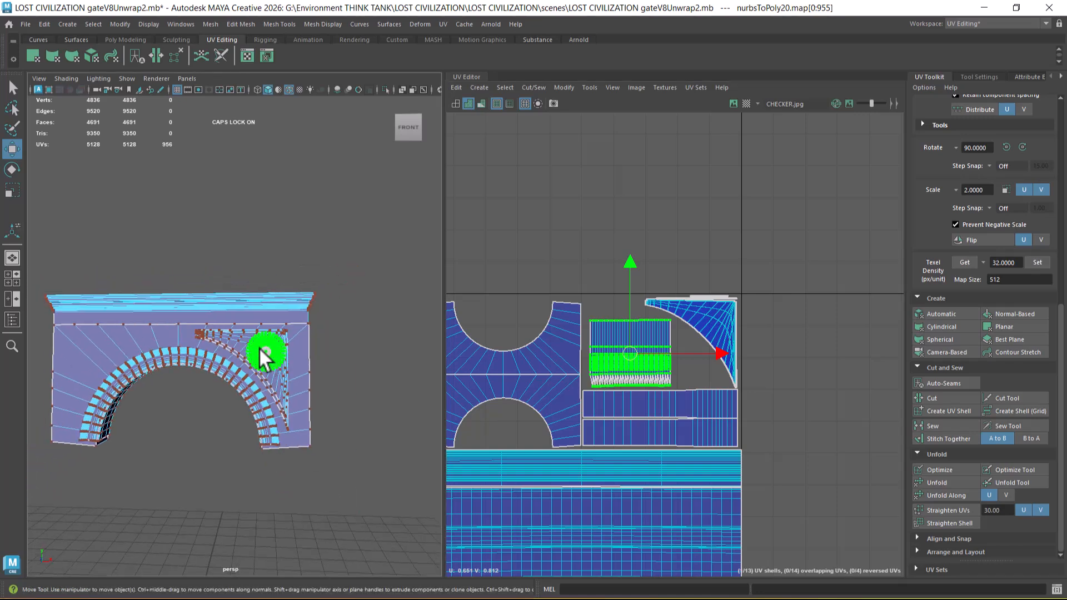
{"action": "right_click_drag", "start_coordinate": [268, 345], "coordinate": [371, 257]}
{"action": "scroll", "coordinate": [262, 356], "scroll_direction": "up", "scroll_amount": 3}
{"action": "left_click", "coordinate": [271, 377]}
{"action": "left_click", "coordinate": [241, 358], "text": "shift"}
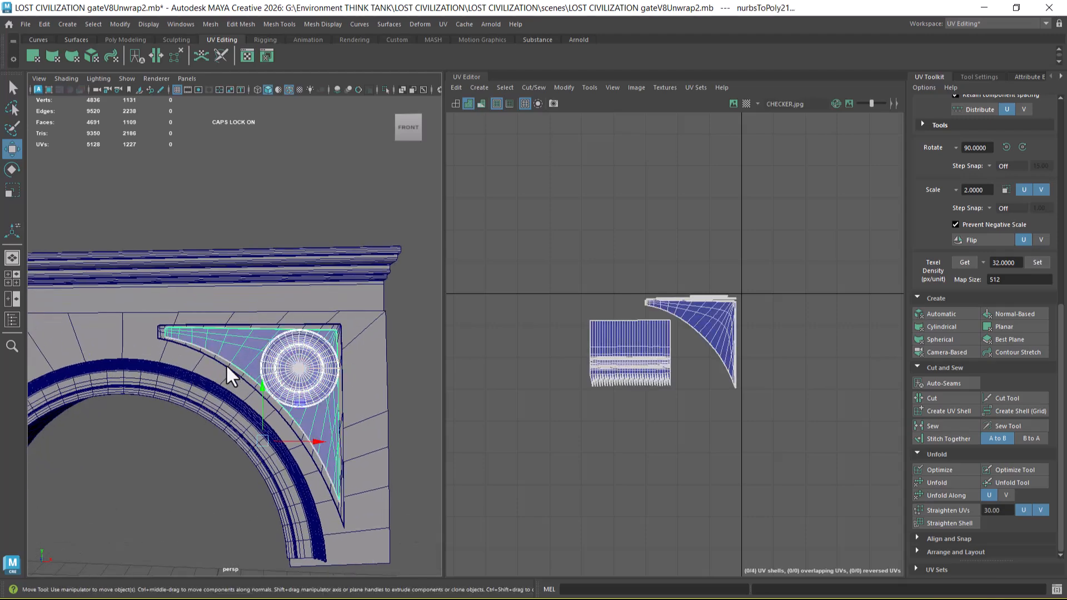
{"action": "left_click", "coordinate": [227, 366], "text": "shift"}
{"action": "key", "text": "ctrl+g"}
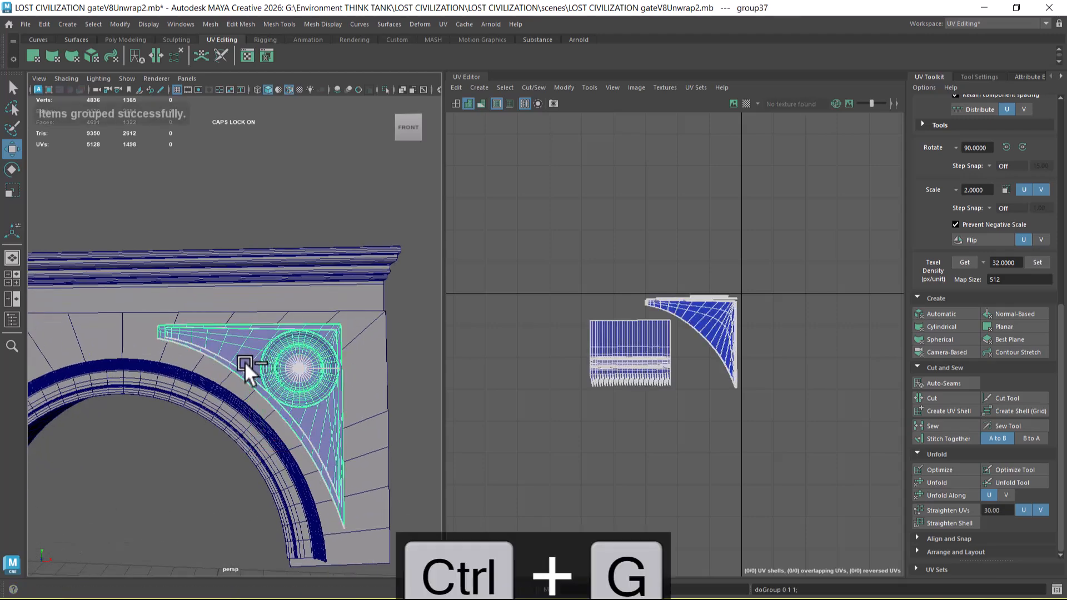
Step: Mirror the spandrel and medallion group with Duplicate Special, resetting its options and setting the X scale to -1
{"action": "scroll", "coordinate": [170, 301], "scroll_direction": "down", "scroll_amount": 5}
{"action": "left_click", "coordinate": [43, 24]}
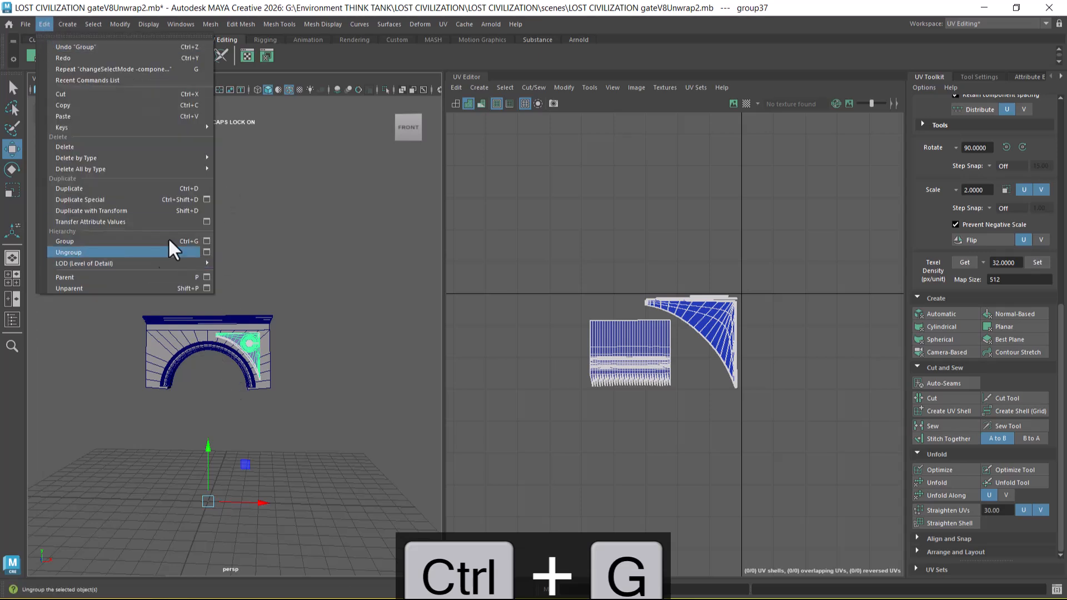
{"action": "left_click", "coordinate": [209, 195]}
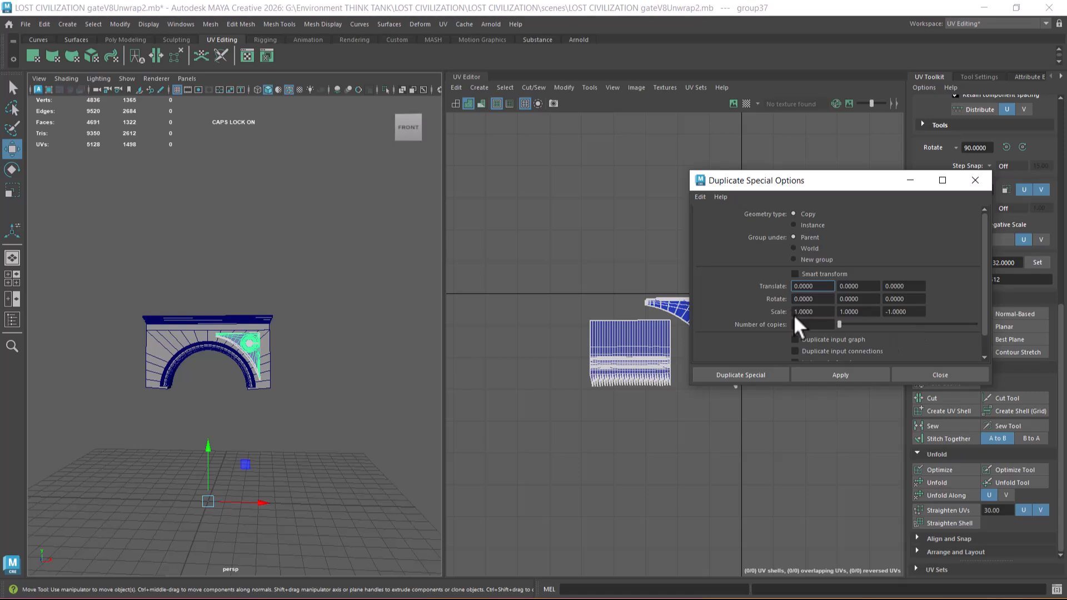
{"action": "left_click", "coordinate": [696, 197]}
{"action": "left_click", "coordinate": [724, 220]}
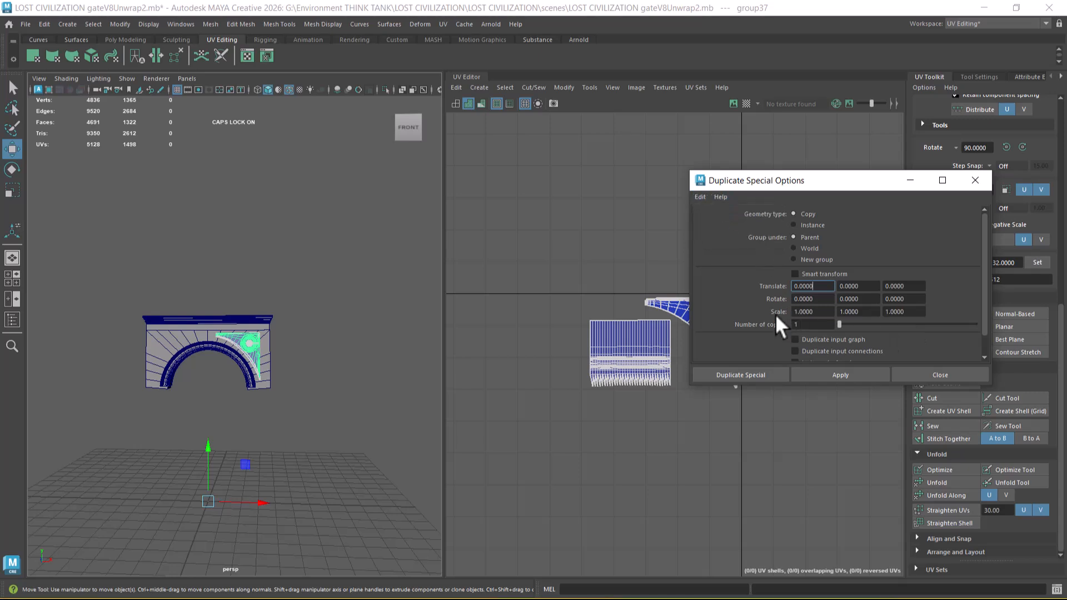
{"action": "left_click", "coordinate": [798, 312]}
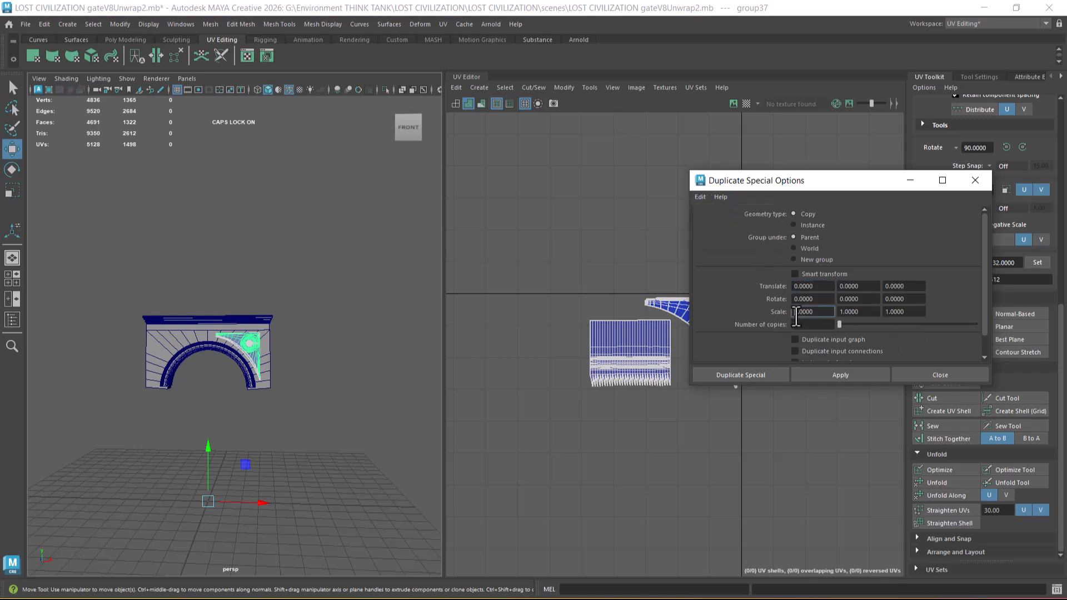
{"action": "type", "text": "-"}
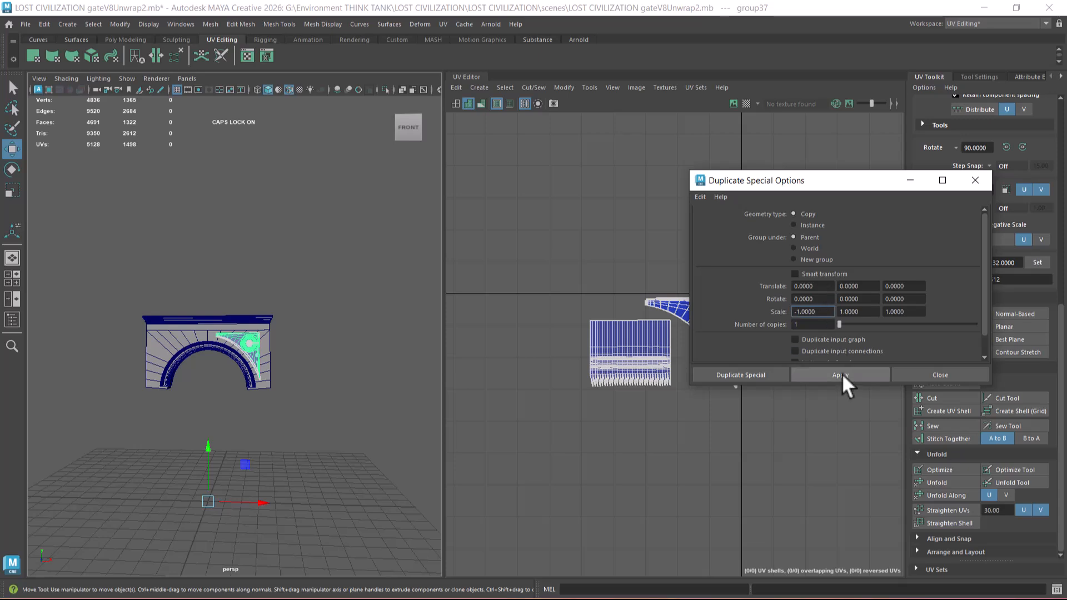
{"action": "left_click", "coordinate": [842, 374]}
{"action": "left_click", "coordinate": [966, 370]}
{"action": "left_click", "coordinate": [304, 452]}
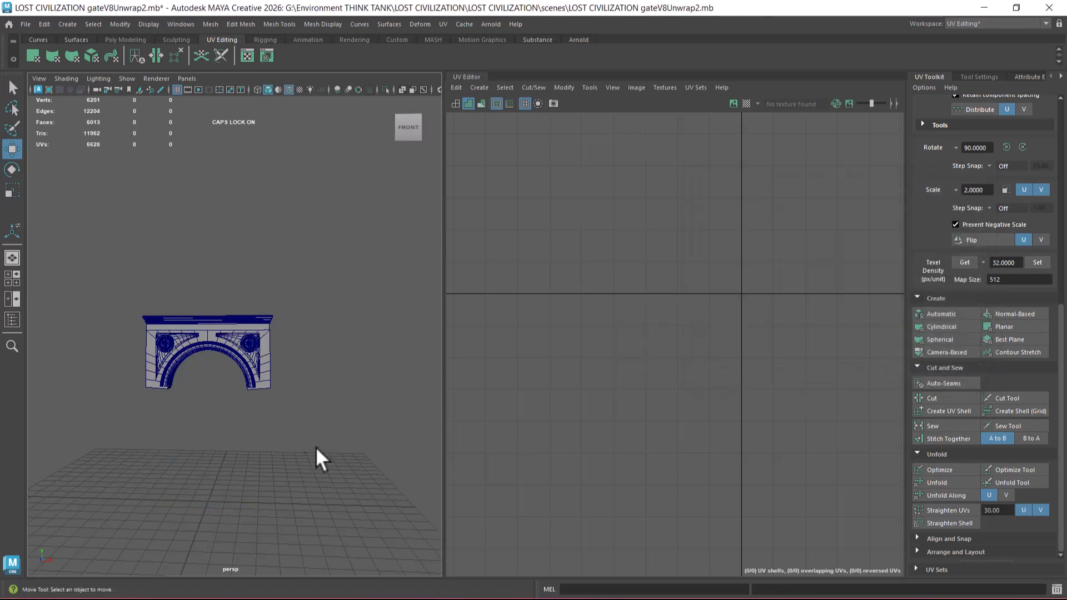
Step: Turn off the wireframe overlay on shaded objects, select the whole arch section and group it
{"action": "scroll", "coordinate": [299, 401], "scroll_direction": "up", "scroll_amount": 2}
{"action": "left_click", "coordinate": [289, 89]}
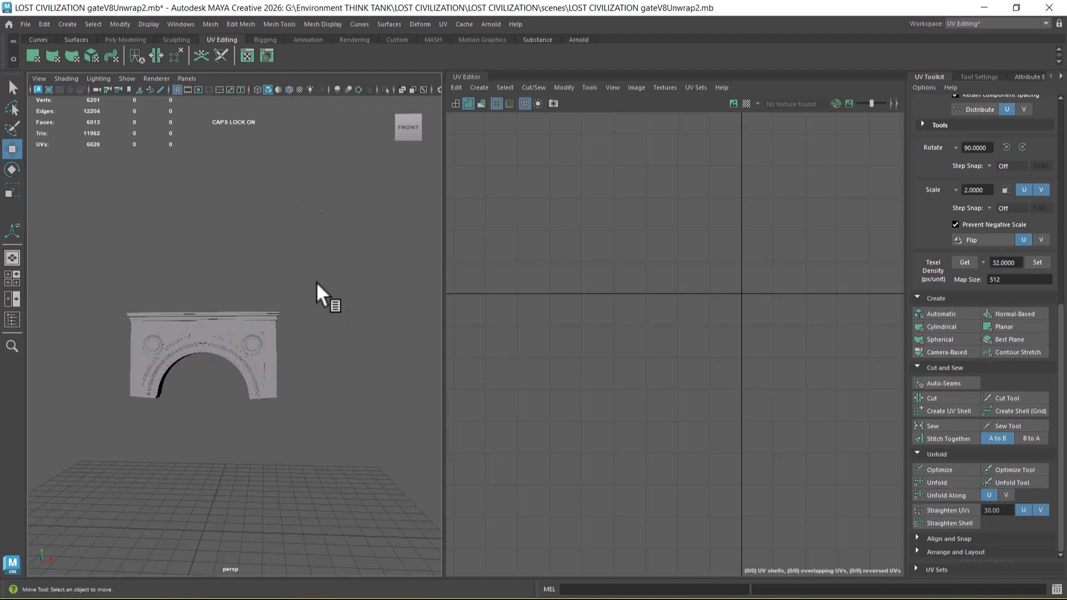
{"action": "left_click_drag", "start_coordinate": [379, 259], "coordinate": [114, 414]}
{"action": "scroll", "coordinate": [351, 434], "scroll_direction": "up", "scroll_amount": 4}
{"action": "left_click_drag", "start_coordinate": [247, 425], "coordinate": [319, 439], "text": "alt"}
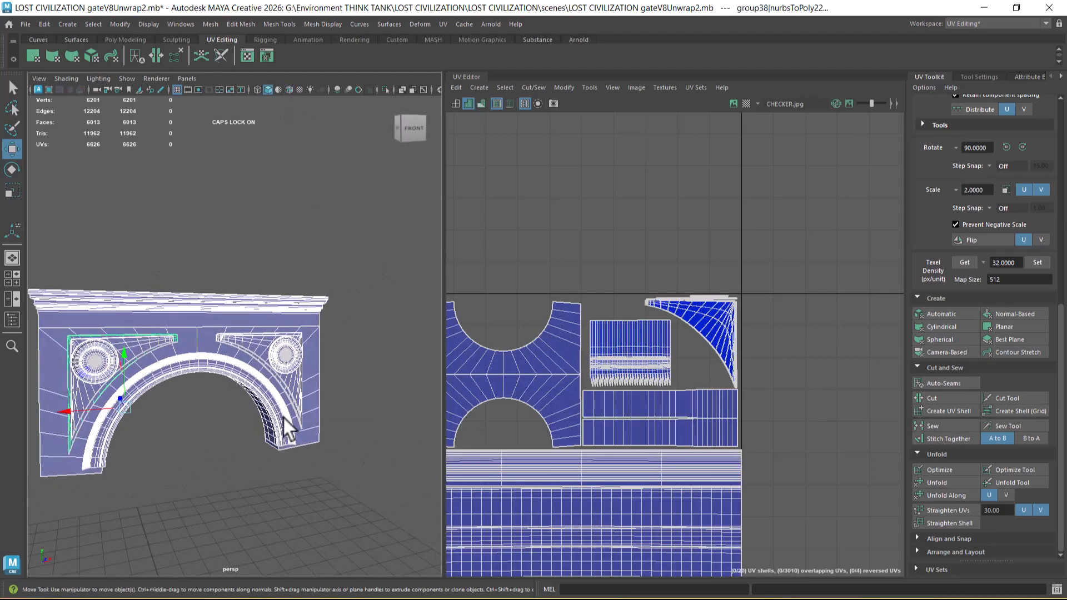
{"action": "key", "text": "ctrl+g"}
{"action": "scroll", "coordinate": [282, 416], "scroll_direction": "down", "scroll_amount": 4}
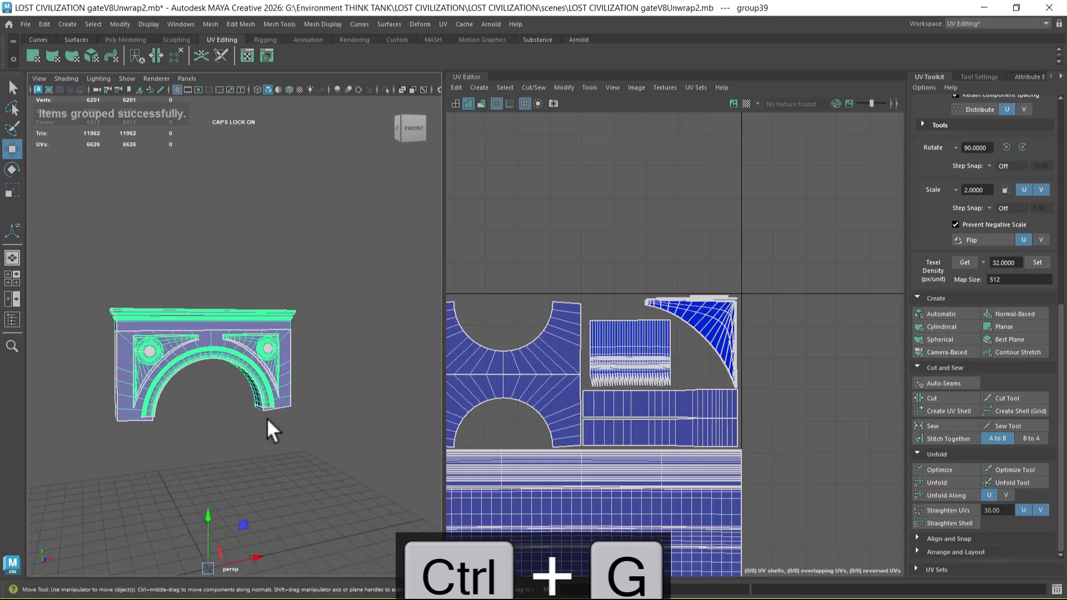
Step: Show the last hidden gate parts and select the carved scroll bracket at the crown of the arch
{"action": "key", "text": "ctrl+shift+h"}
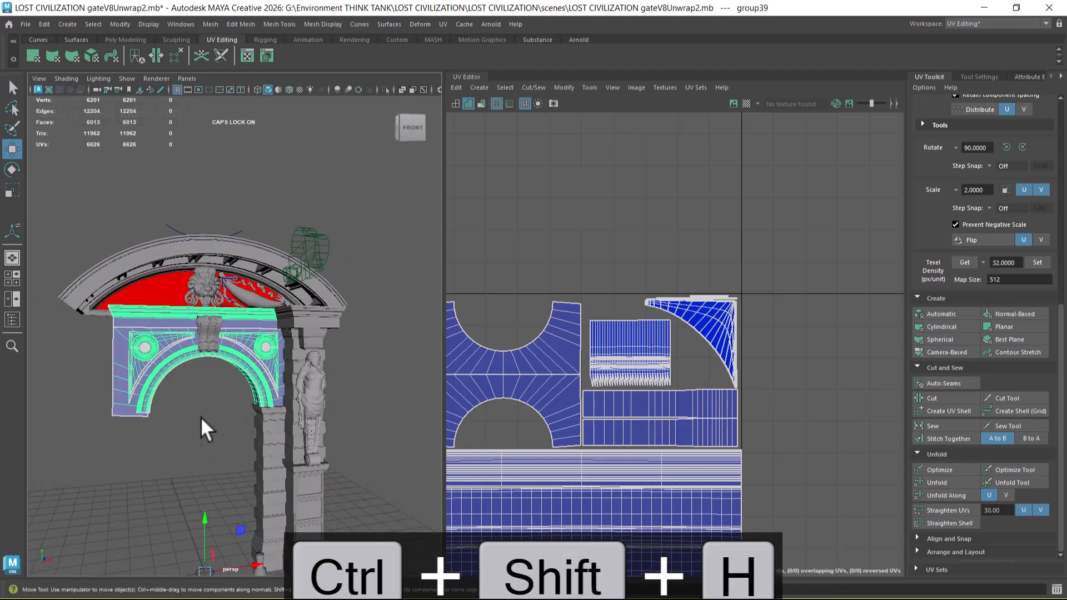
{"action": "scroll", "coordinate": [201, 389], "scroll_direction": "up", "scroll_amount": 3}
{"action": "scroll", "coordinate": [197, 333], "scroll_direction": "up", "scroll_amount": 2}
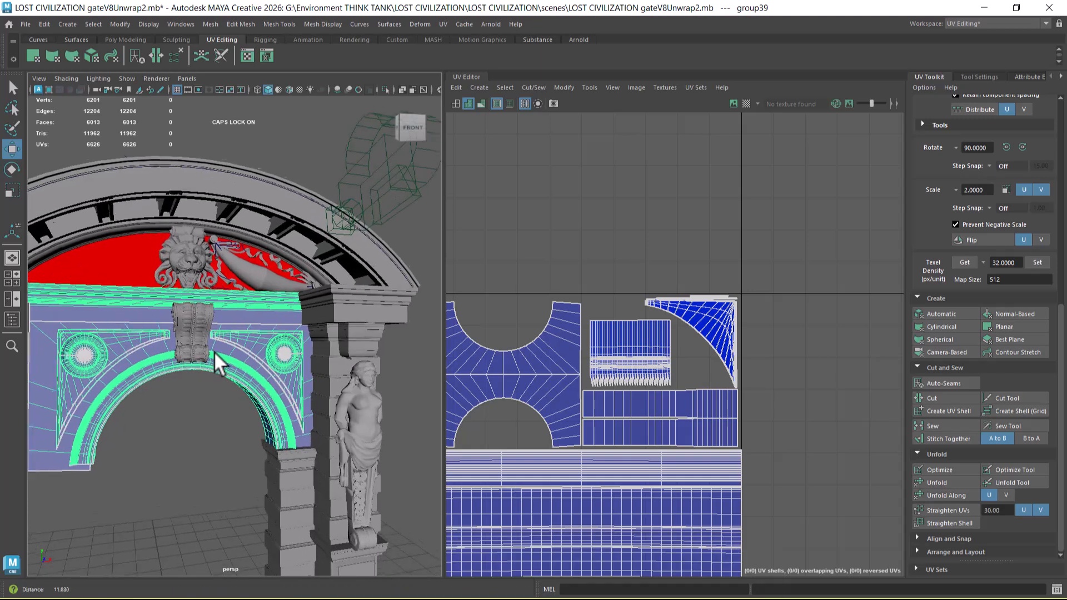
{"action": "left_click", "coordinate": [192, 329]}
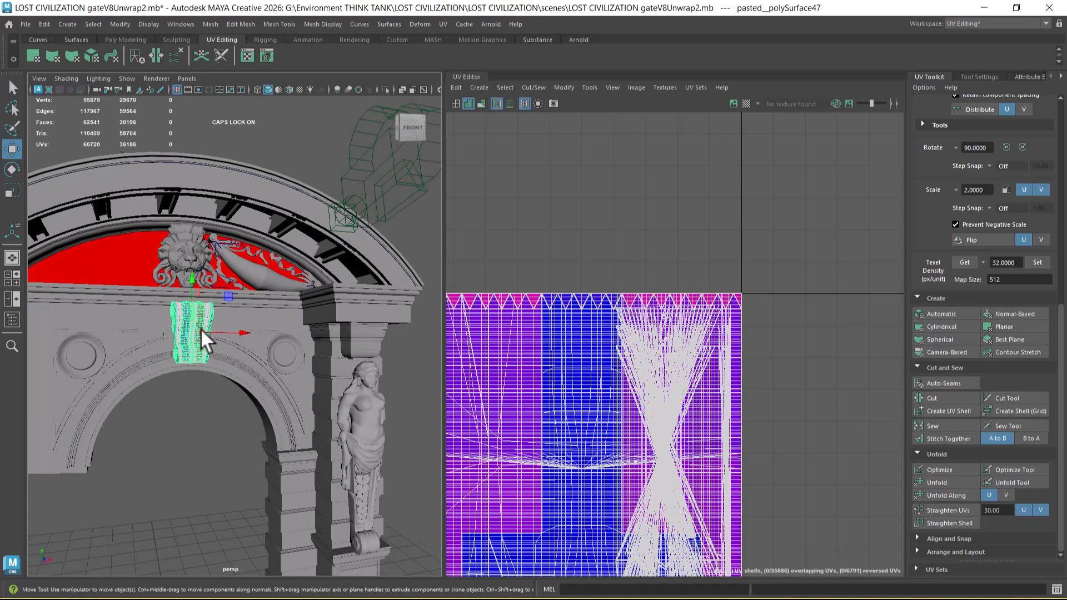
Step: Switch to the asset breakdown document in Word and examine the reference images of the scroll bracket
{"action": "key", "text": "alt+Tab"}
{"action": "left_click", "coordinate": [603, 155]}
{"action": "scroll", "coordinate": [647, 381], "scroll_direction": "down", "scroll_amount": 10}
{"action": "scroll", "coordinate": [722, 423], "scroll_direction": "down", "scroll_amount": 10}
{"action": "left_click_drag", "start_coordinate": [1063, 213], "coordinate": [1061, 490]}
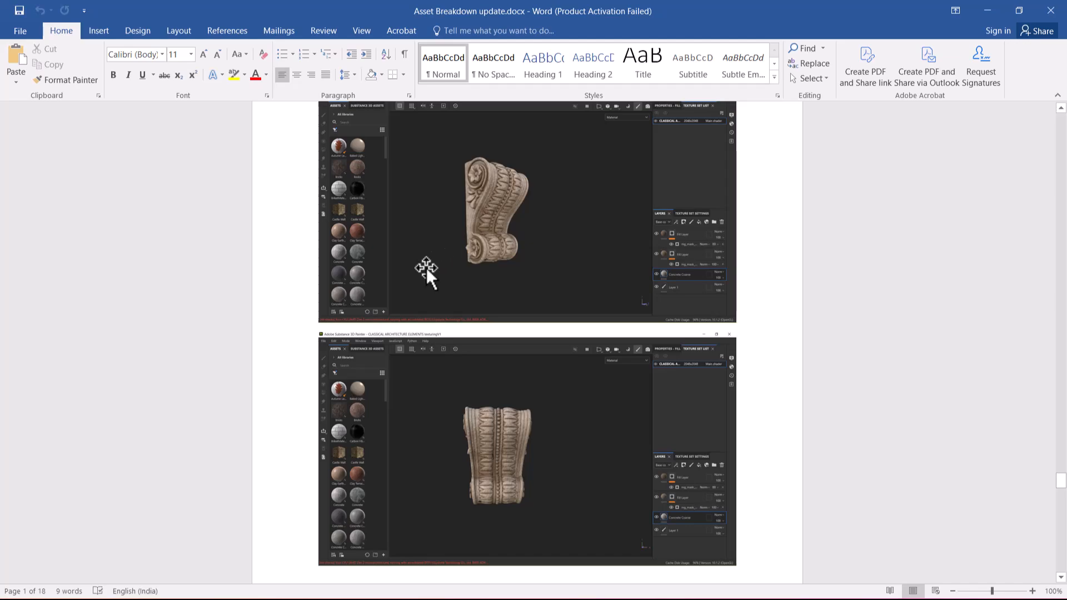
Step: Switch back to Maya and delete the carved scroll bracket at the crown of the arch
{"action": "left_click", "coordinate": [987, 10]}
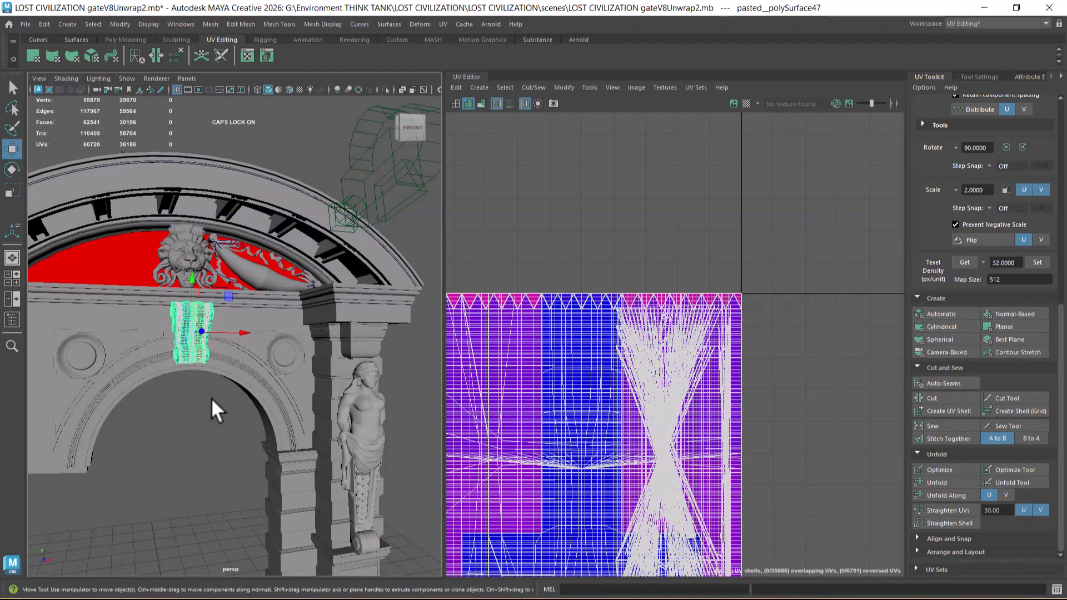
{"action": "left_click_drag", "start_coordinate": [209, 415], "coordinate": [192, 398], "text": "alt"}
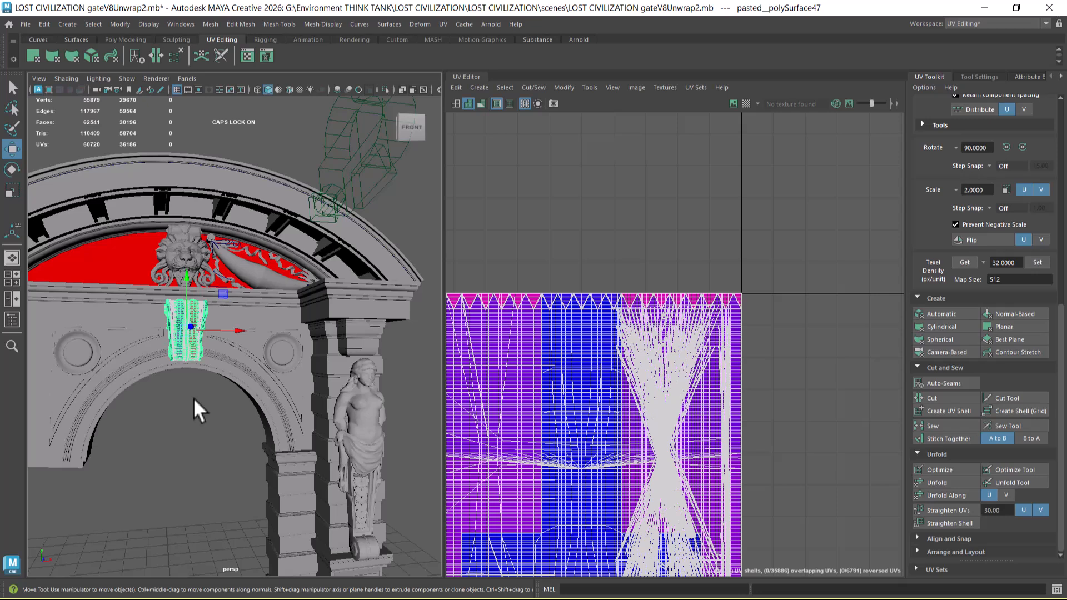
{"action": "key", "text": "Delete"}
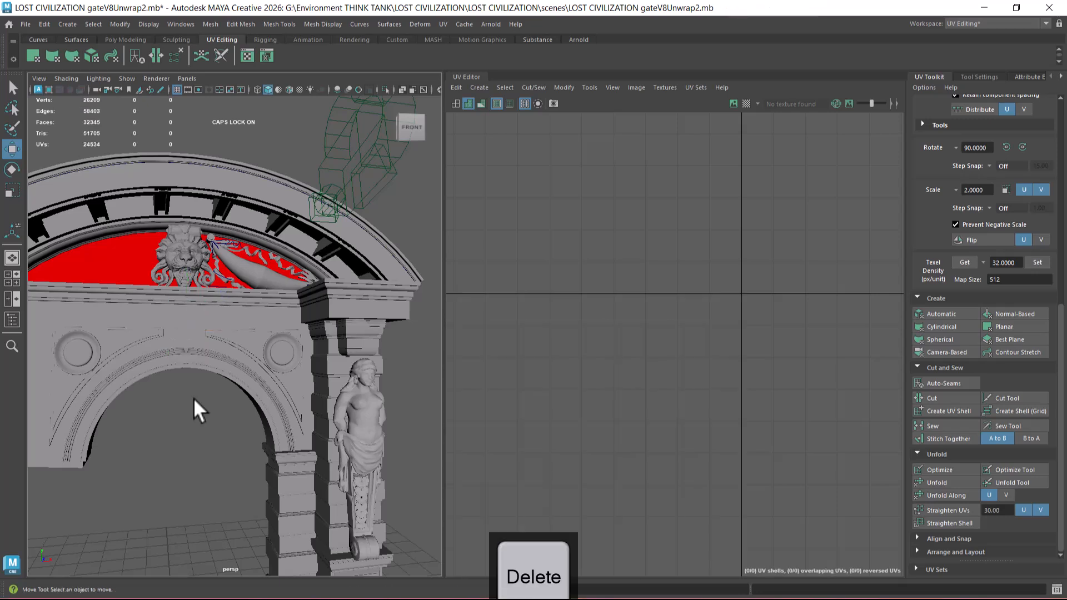
Step: Select the parent groups of the arch section and the curved pediment cornice, and hide both
{"action": "right_click_drag", "start_coordinate": [297, 429], "coordinate": [227, 395], "text": "alt"}
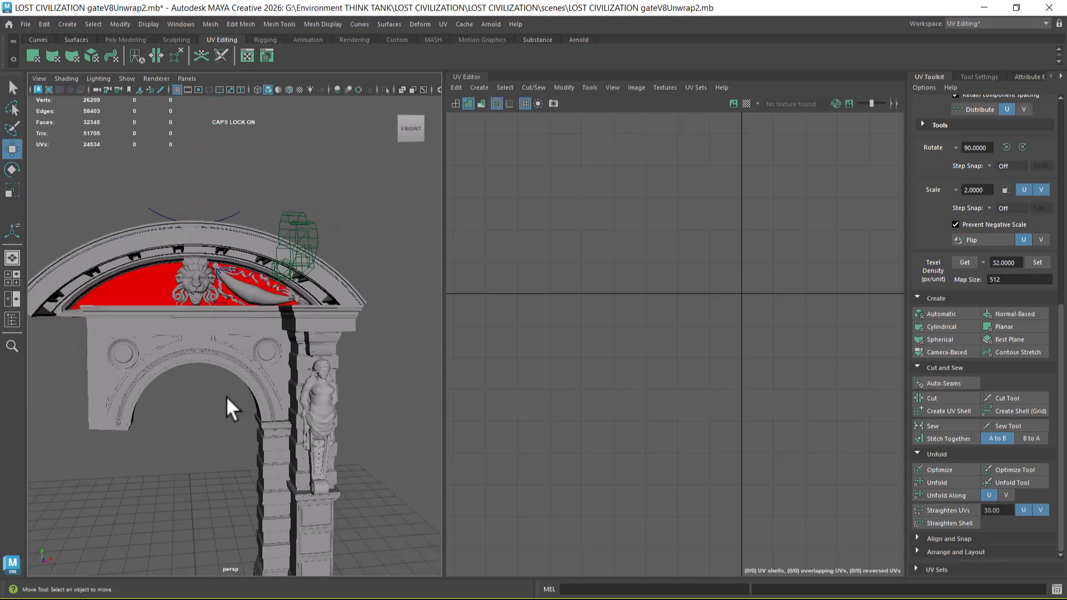
{"action": "left_click", "coordinate": [219, 367]}
{"action": "key", "text": "Up"}
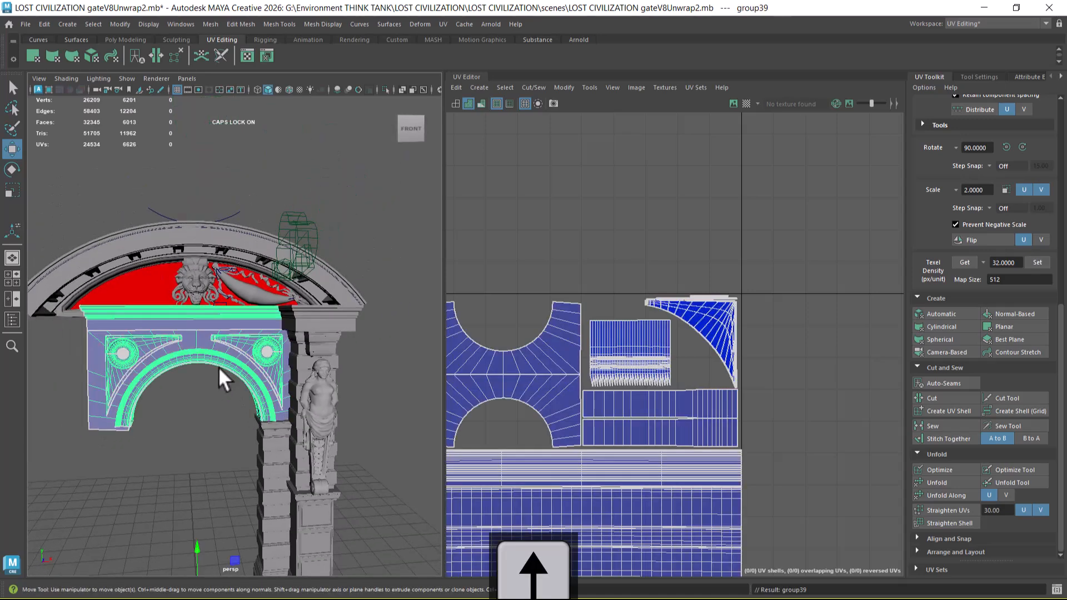
{"action": "left_click", "coordinate": [158, 245]}
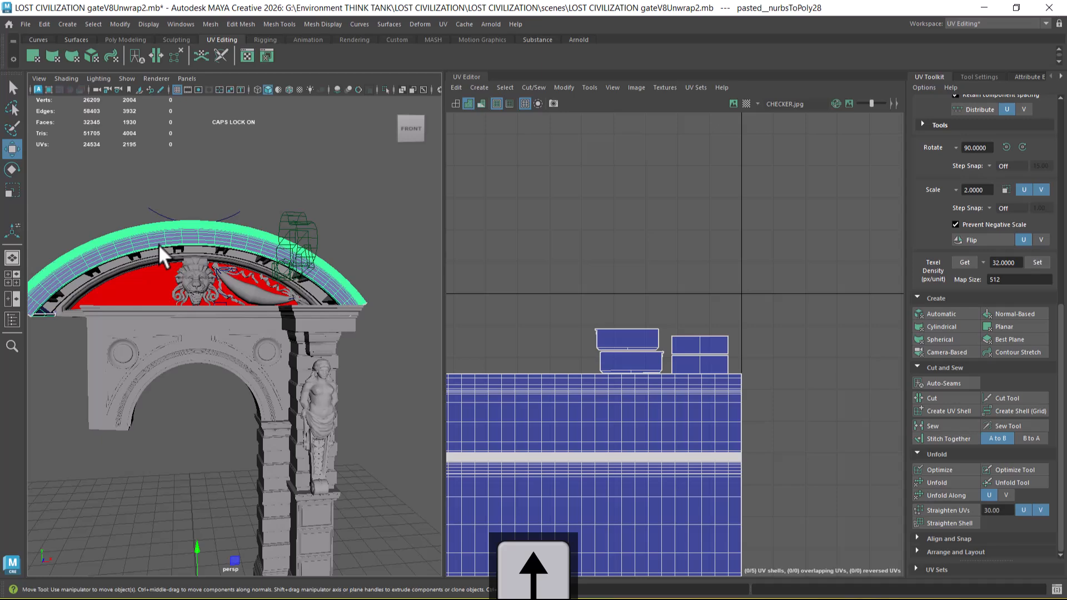
{"action": "left_click", "coordinate": [185, 354], "text": "shift"}
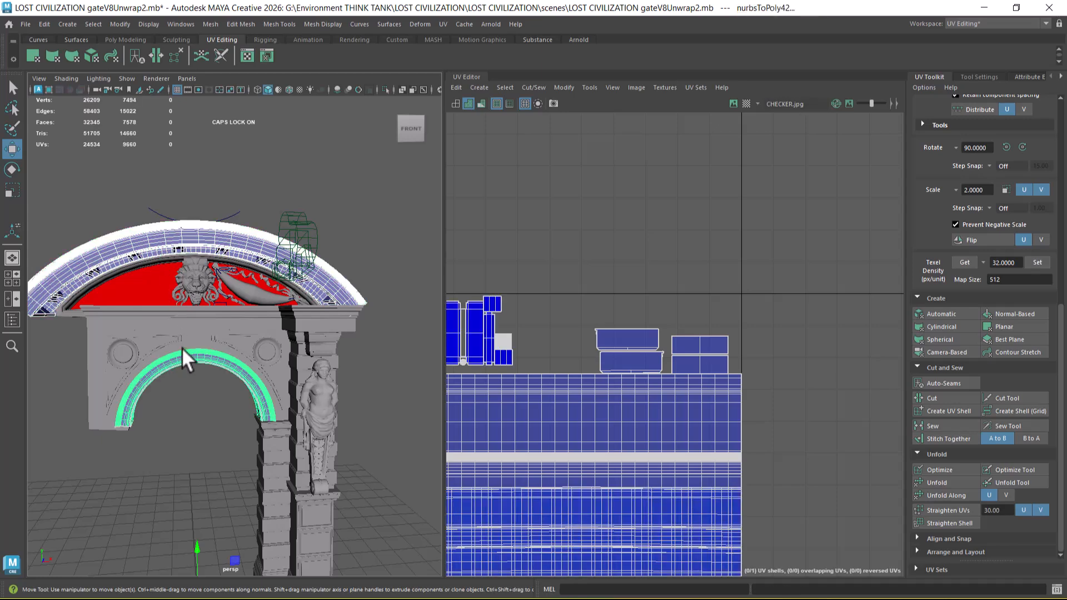
{"action": "key", "text": "Up"}
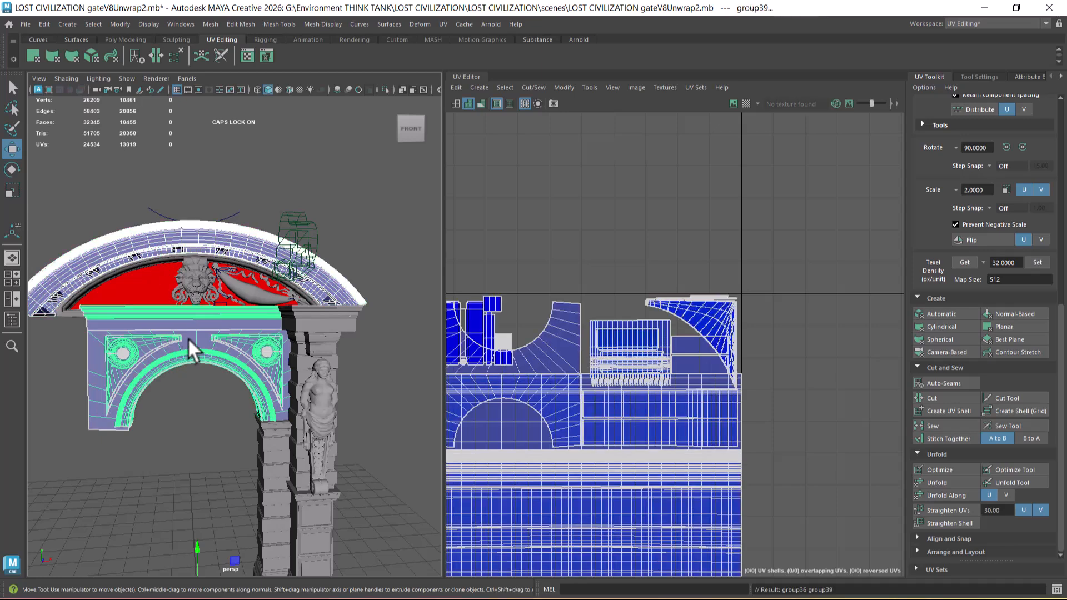
{"action": "key", "text": "h"}
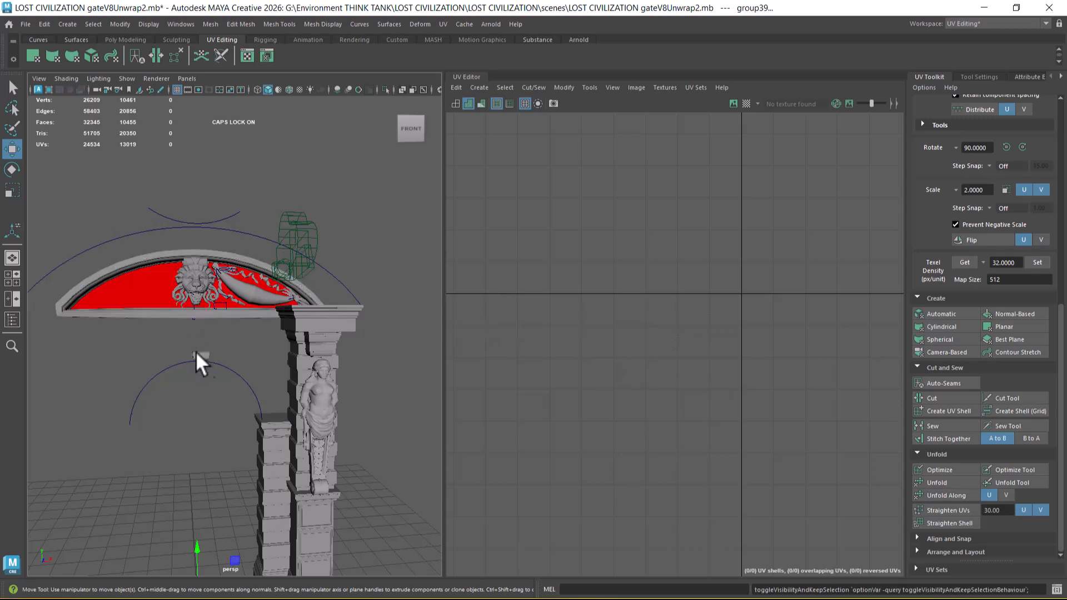
Step: Delete the leftover cylindrical piece floating just above the arch curve
{"action": "left_click_drag", "start_coordinate": [190, 345], "coordinate": [242, 369], "text": "alt"}
{"action": "right_click_drag", "start_coordinate": [242, 369], "coordinate": [234, 438], "text": "alt"}
{"action": "left_click_drag", "start_coordinate": [233, 438], "coordinate": [235, 394], "text": "alt"}
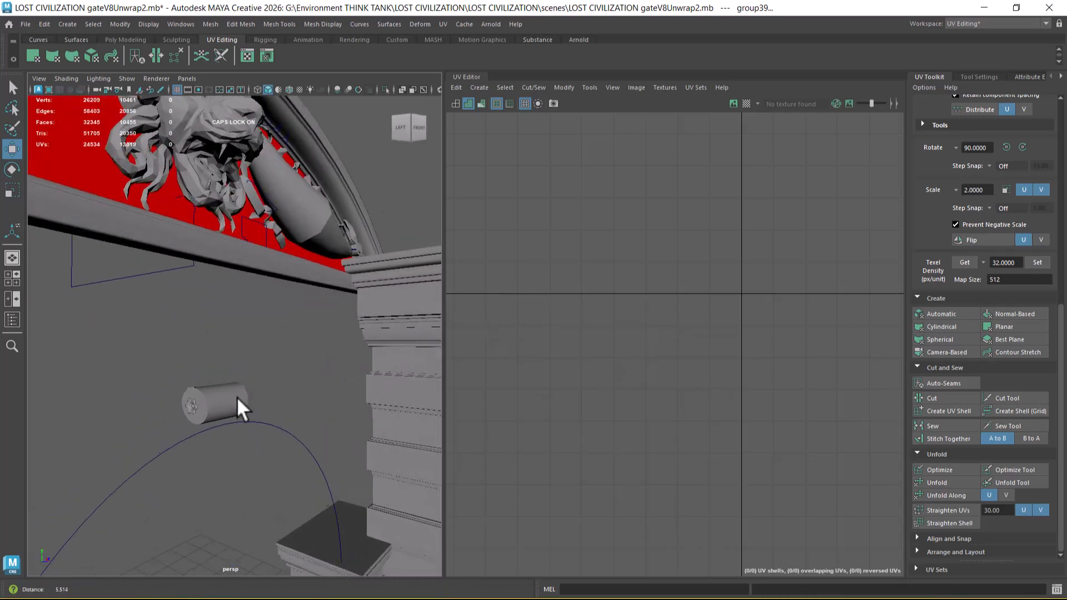
{"action": "left_click", "coordinate": [192, 397]}
{"action": "key", "text": "Delete"}
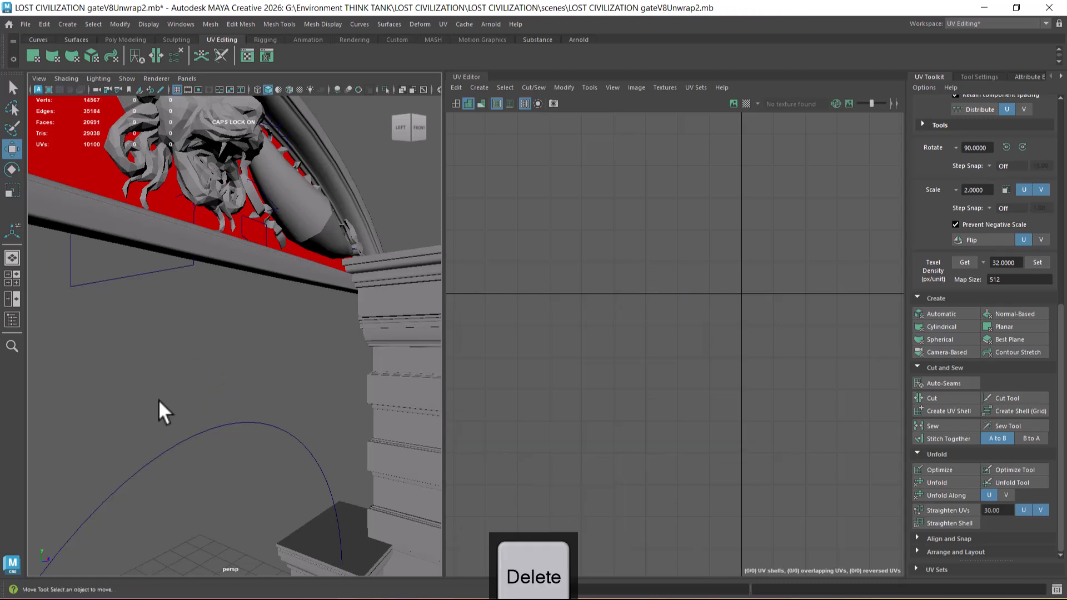
Step: Show the last hidden arch section and curved pediment cornice again
{"action": "scroll", "coordinate": [124, 357], "scroll_direction": "down", "scroll_amount": 5}
{"action": "scroll", "coordinate": [188, 419], "scroll_direction": "up", "scroll_amount": 5}
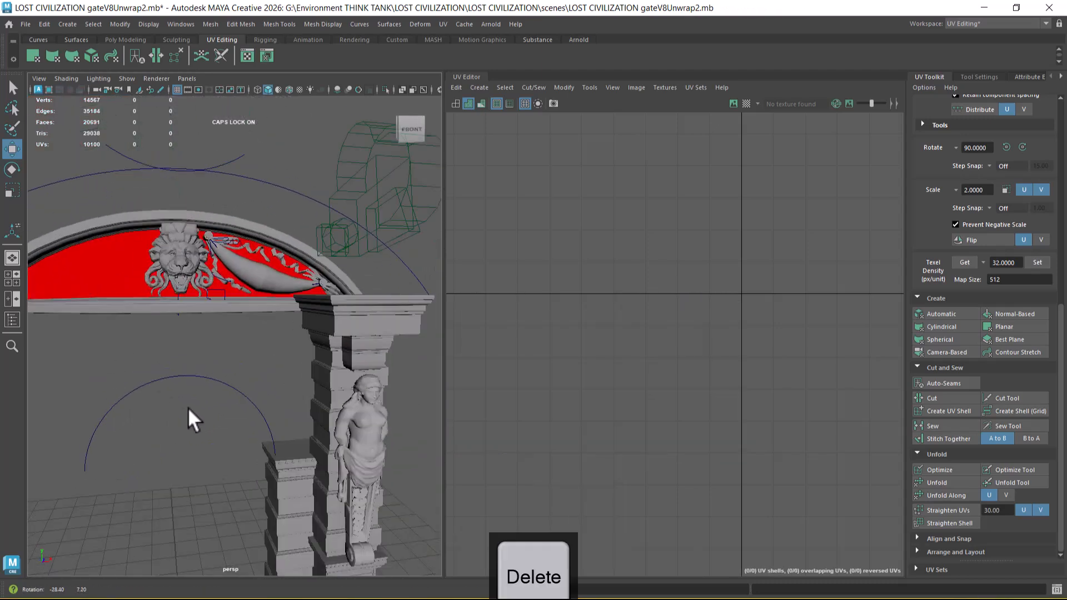
{"action": "scroll", "coordinate": [200, 367], "scroll_direction": "up", "scroll_amount": 1}
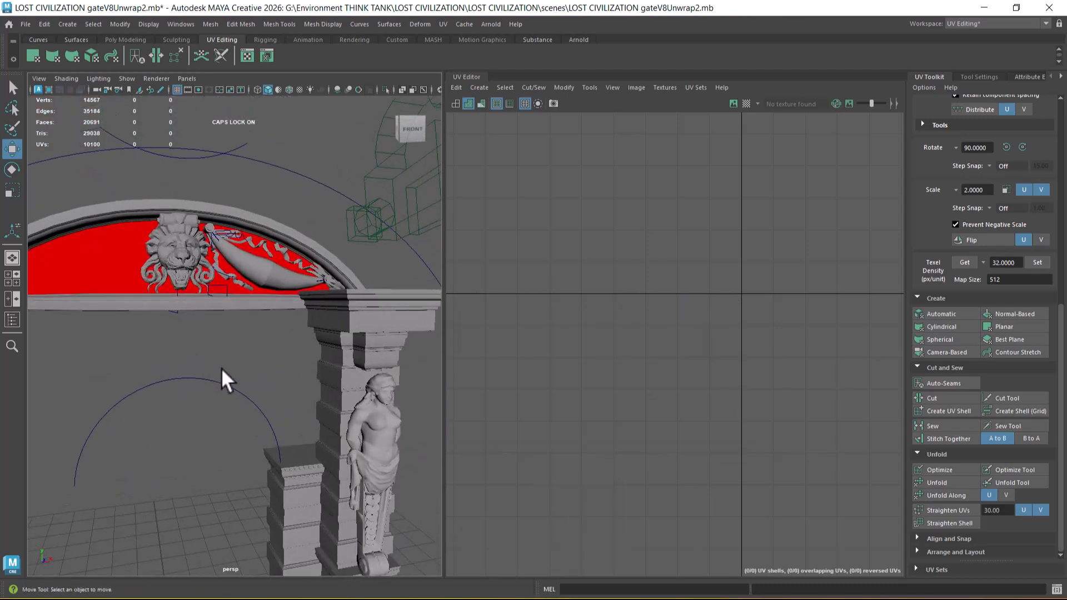
{"action": "key", "text": "ctrl+shift+h"}
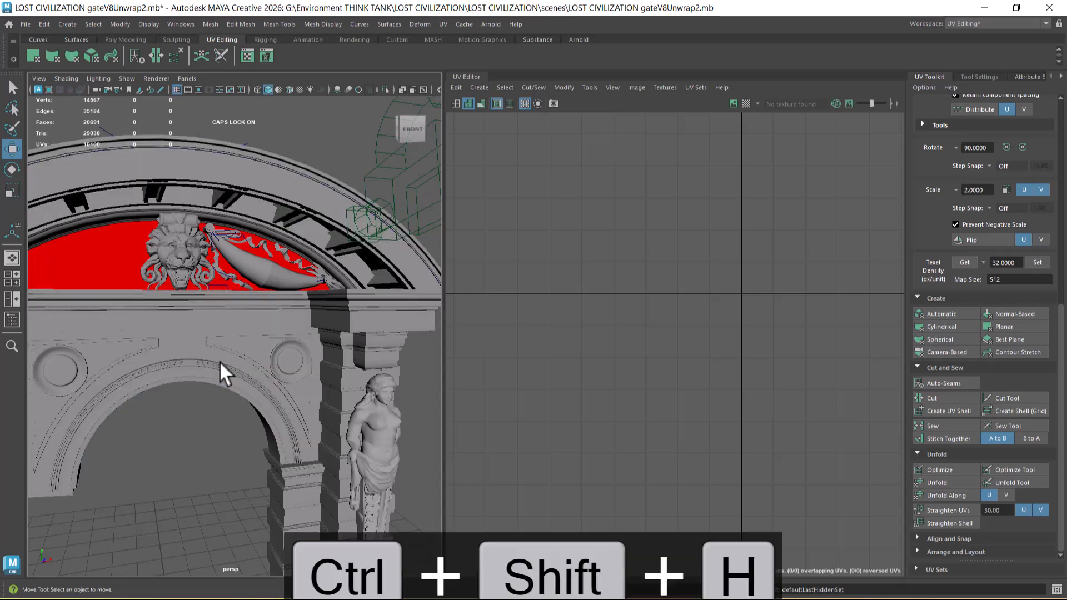
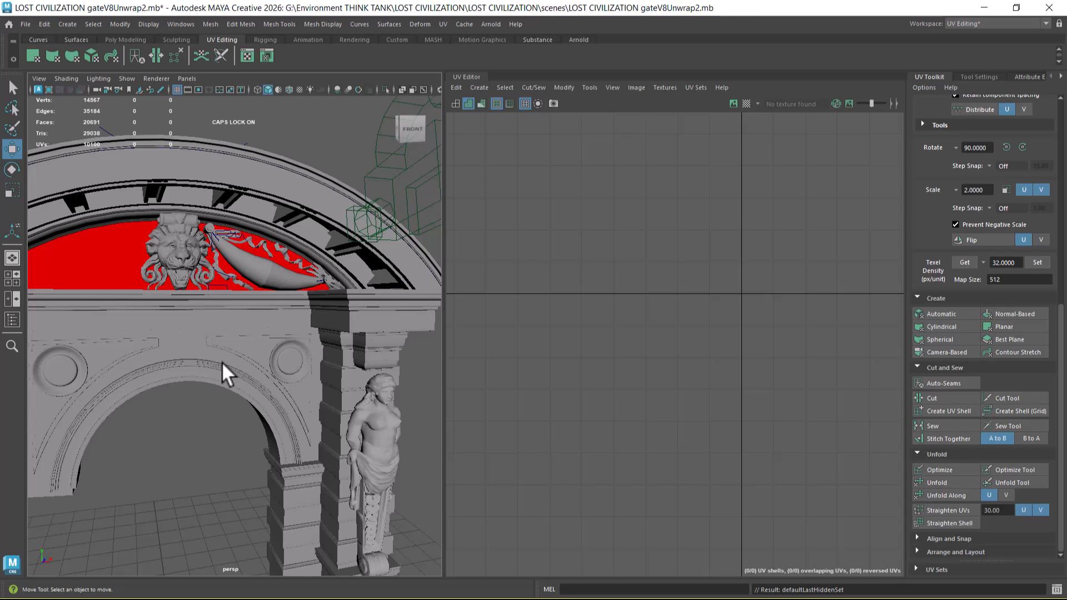
Step: In the front view, select the lion head, red backing panel, garland and ribbons inside the pediment, delete them, and return to perspective
{"action": "left_click", "coordinate": [186, 265]}
{"action": "left_click_drag", "start_coordinate": [236, 291], "coordinate": [222, 310], "text": "alt"}
{"action": "scroll", "coordinate": [223, 352], "scroll_direction": "up", "scroll_amount": 4}
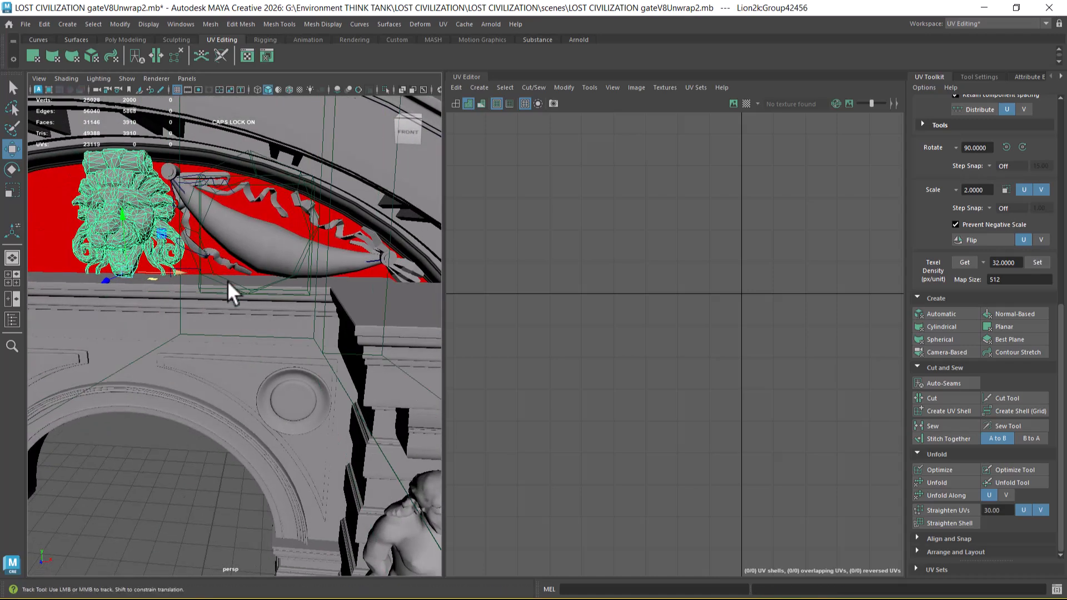
{"action": "middle_click_drag", "start_coordinate": [216, 269], "coordinate": [239, 304], "text": "alt"}
{"action": "key", "text": "space"}
{"action": "left_click_drag", "start_coordinate": [243, 315], "coordinate": [240, 341]}
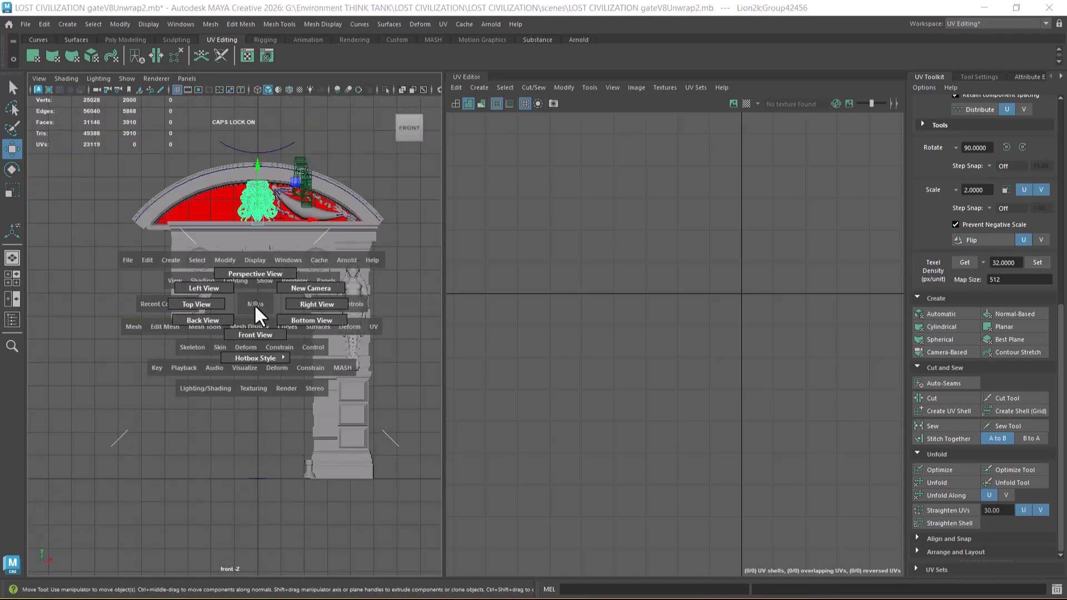
{"action": "scroll", "coordinate": [255, 340], "scroll_direction": "up", "scroll_amount": 10}
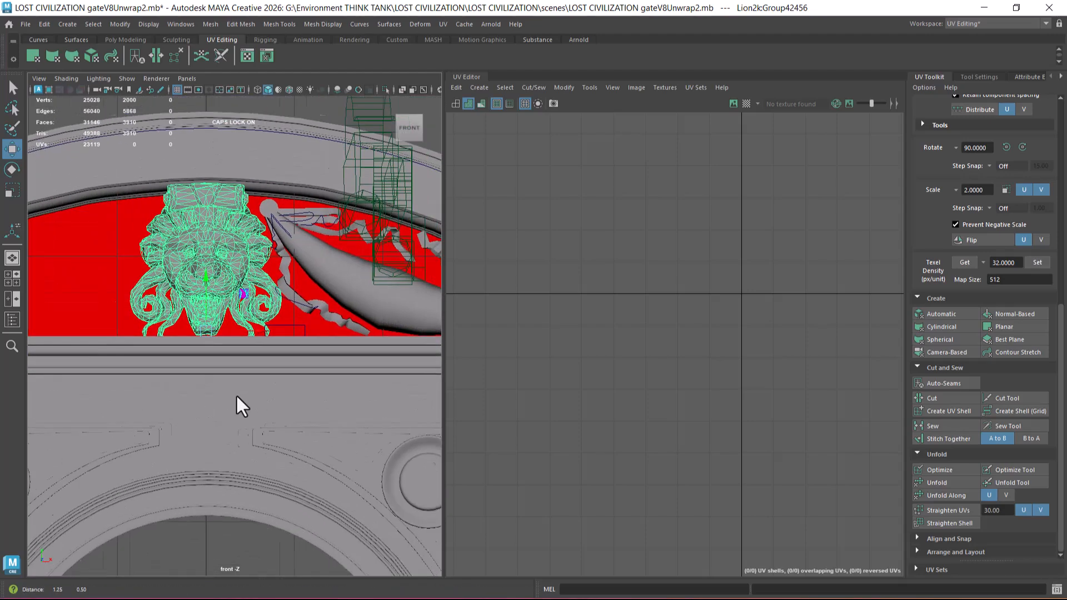
{"action": "left_click", "coordinate": [286, 289], "text": "shift"}
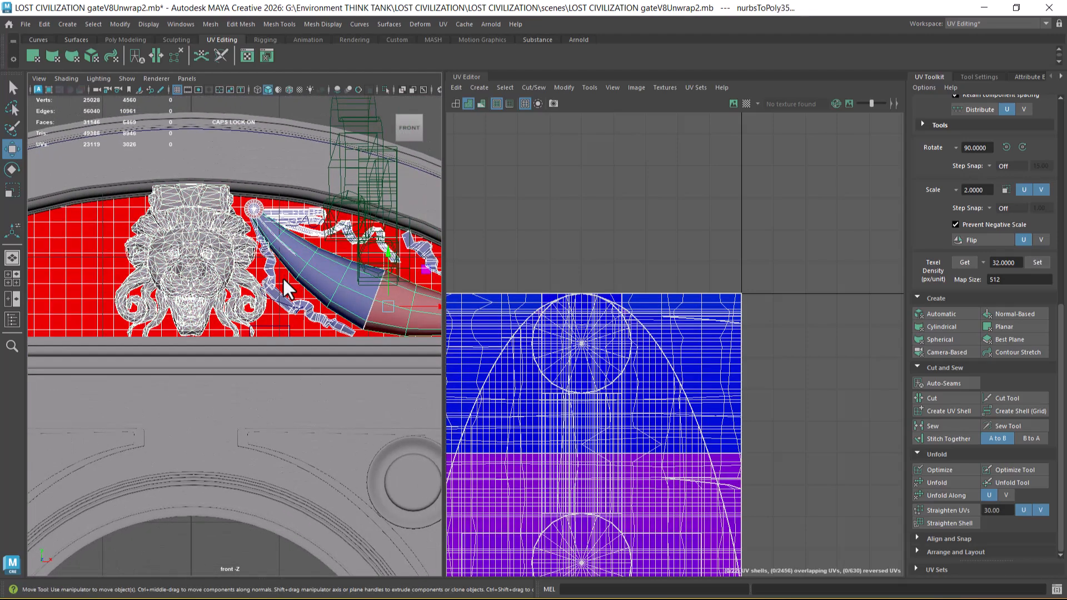
{"action": "key", "text": "Delete"}
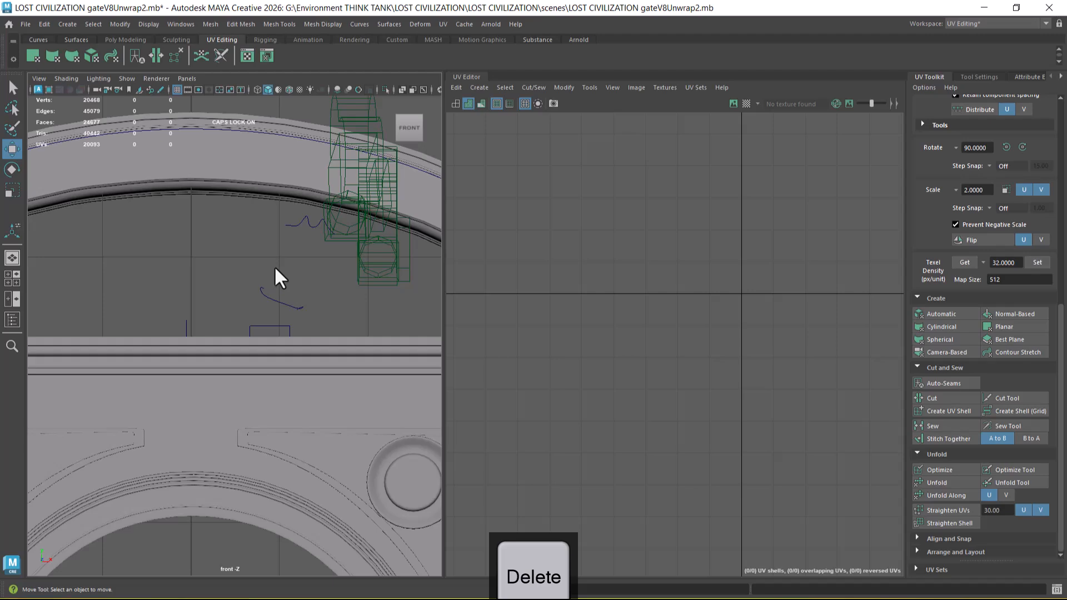
{"action": "scroll", "coordinate": [272, 275], "scroll_direction": "down", "scroll_amount": 6}
{"action": "key", "text": "space"}
{"action": "left_click_drag", "start_coordinate": [247, 343], "coordinate": [235, 301]}
{"action": "scroll", "coordinate": [250, 282], "scroll_direction": "down", "scroll_amount": 5}
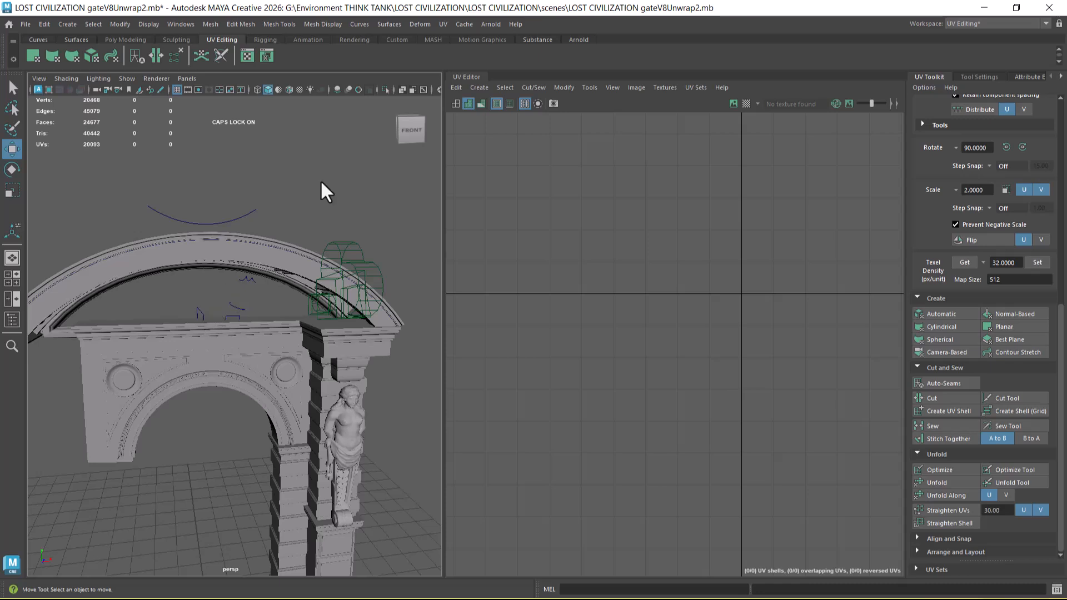
Step: Exclude surfaces from selection and select the leftover curves and deformer cages around the gate
{"action": "key", "text": "space"}
{"action": "left_click_drag", "start_coordinate": [362, 183], "coordinate": [422, 173]}
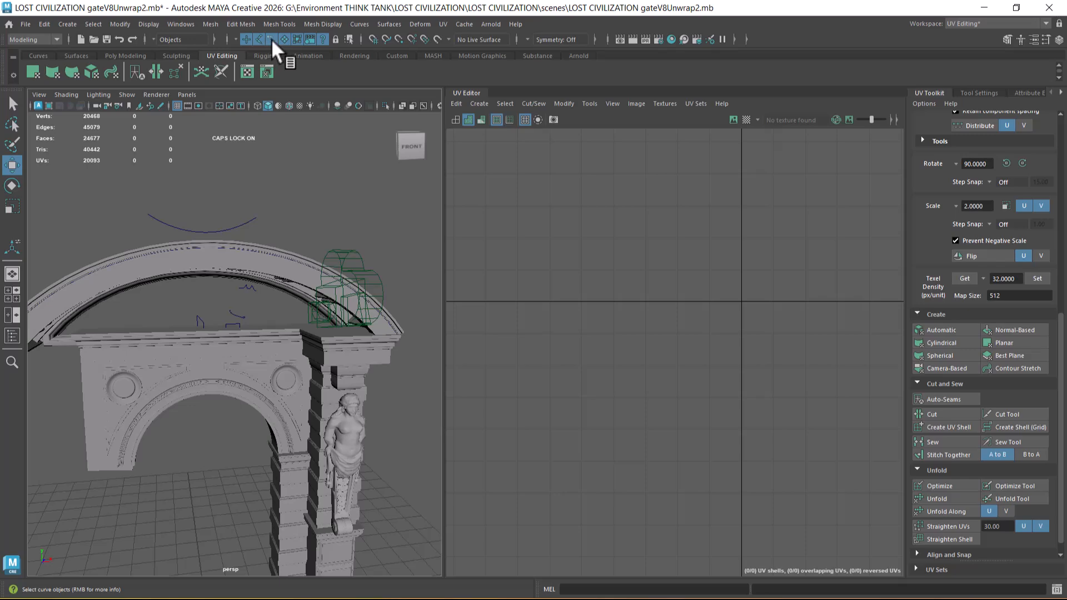
{"action": "scroll", "coordinate": [200, 174], "scroll_direction": "down", "scroll_amount": 5}
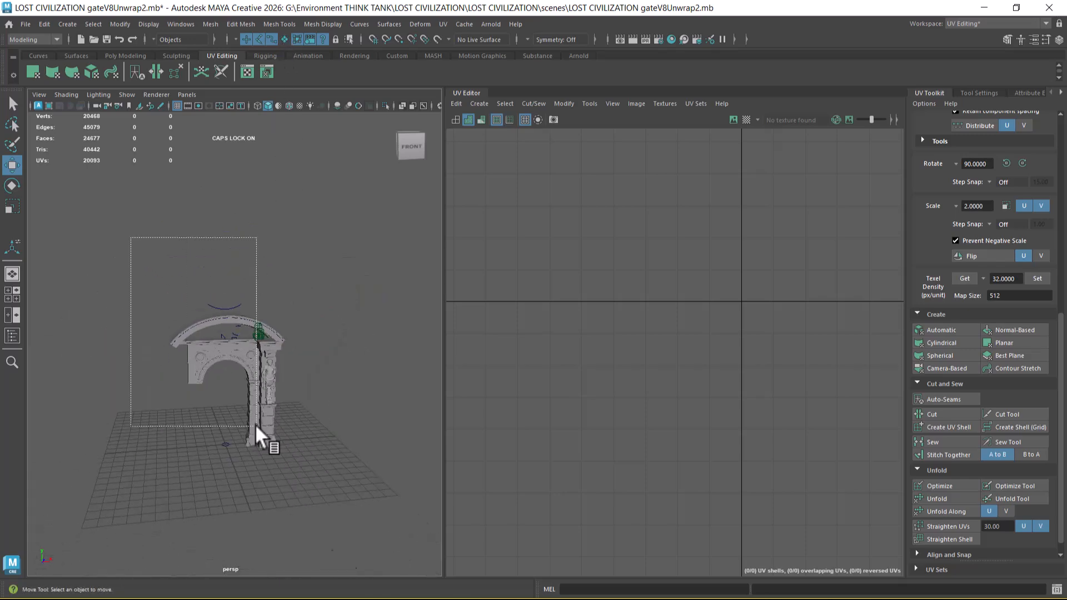
{"action": "left_click_drag", "start_coordinate": [188, 322], "coordinate": [188, 326]}
{"action": "scroll", "coordinate": [320, 434], "scroll_direction": "up", "scroll_amount": 3}
{"action": "left_click_drag", "start_coordinate": [274, 409], "coordinate": [308, 370], "text": "alt"}
{"action": "key", "text": "End"}
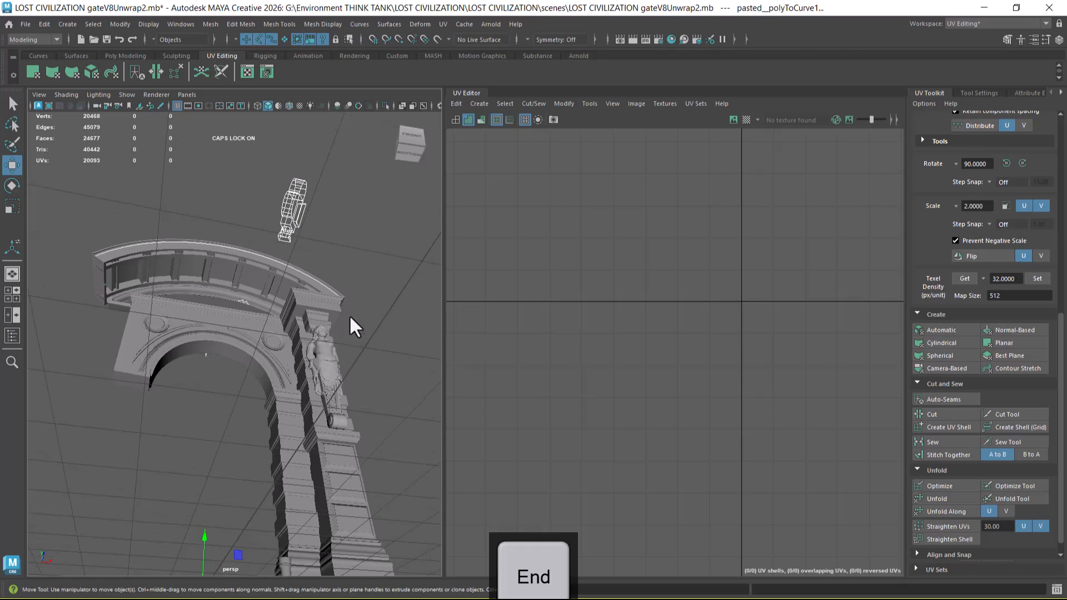
{"action": "left_click_drag", "start_coordinate": [349, 316], "coordinate": [351, 326], "text": "alt"}
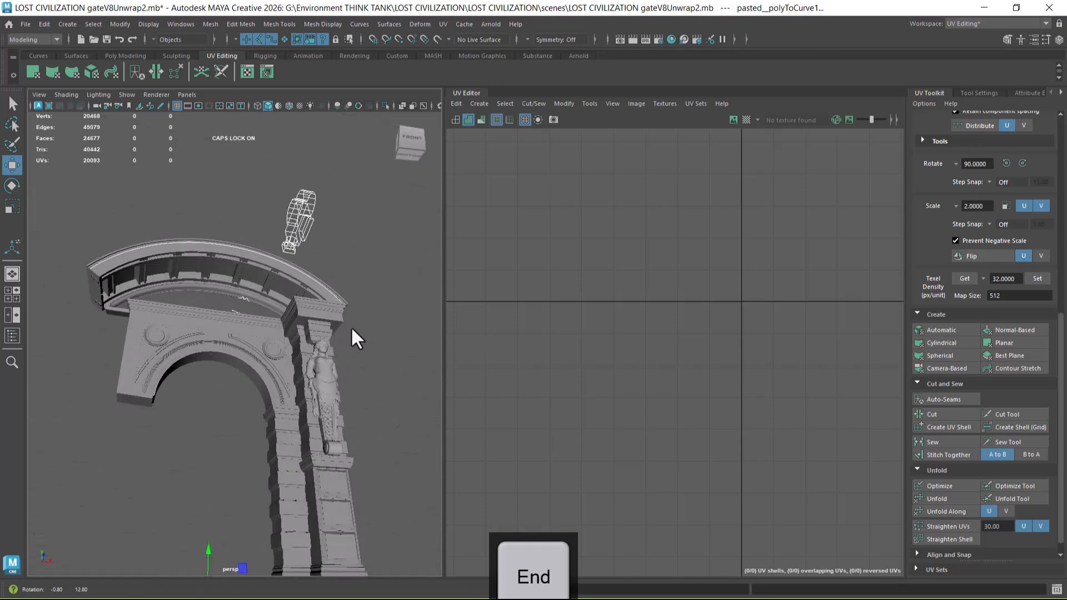
Step: Save the scene under the new file name LOST CIVILIZATION gateV8Unwrap3.mb
{"action": "left_click", "coordinate": [25, 23]}
{"action": "left_click", "coordinate": [83, 84]}
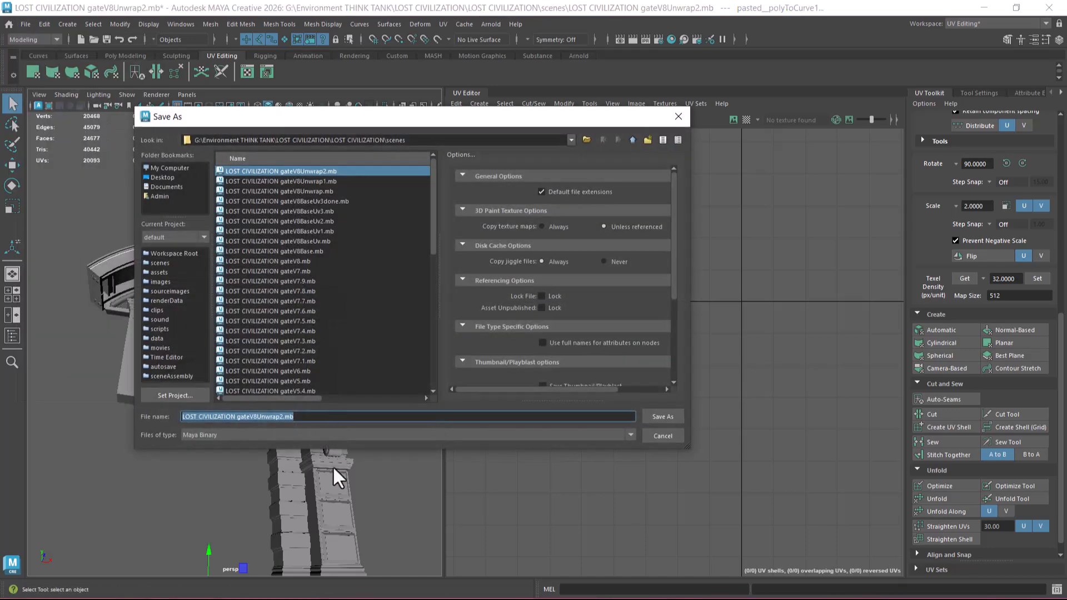
{"action": "left_click", "coordinate": [283, 417]}
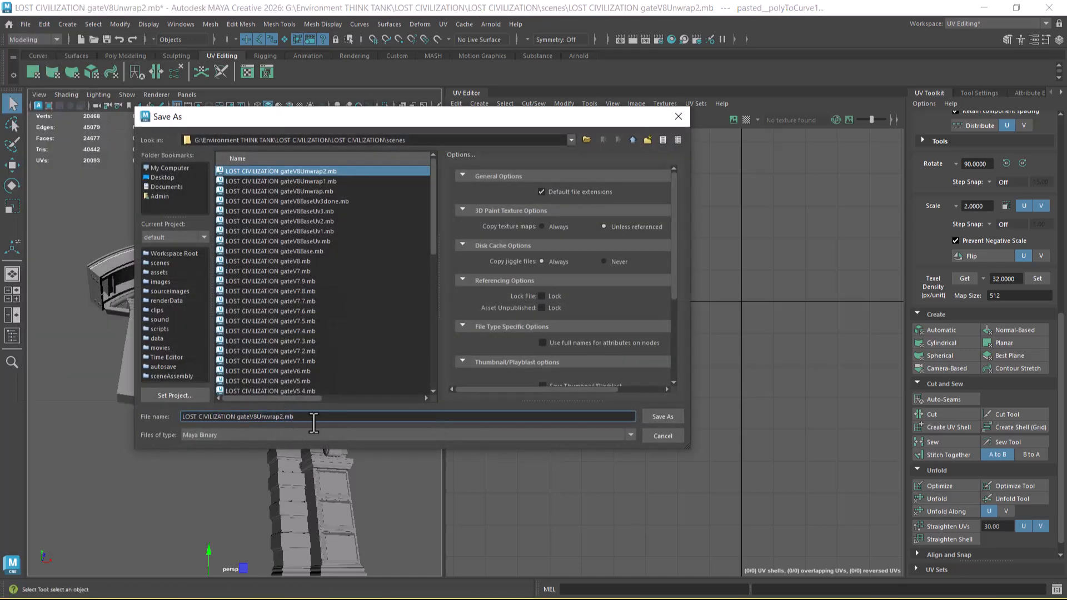
{"action": "key", "text": "BackSpace"}
{"action": "type", "text": "3"}
{"action": "key", "text": "Return"}
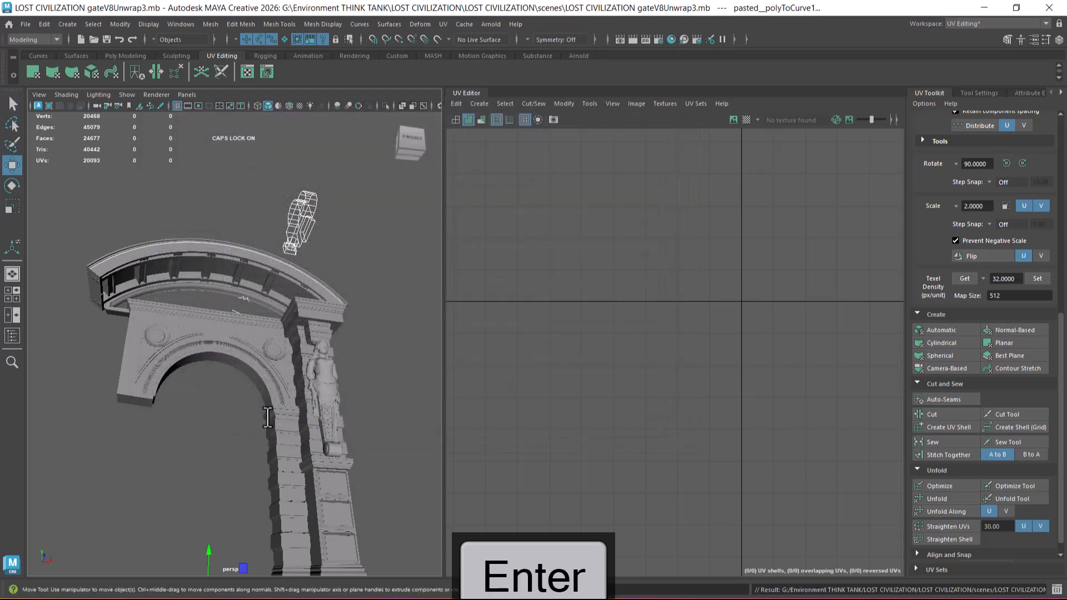
Step: Clear the construction history and delete the leftover curves and deformer cages around the gate
{"action": "scroll", "coordinate": [240, 410], "scroll_direction": "down", "scroll_amount": 6}
{"action": "left_click_drag", "start_coordinate": [240, 409], "coordinate": [304, 436], "text": "alt"}
{"action": "scroll", "coordinate": [304, 436], "scroll_direction": "up", "scroll_amount": 3}
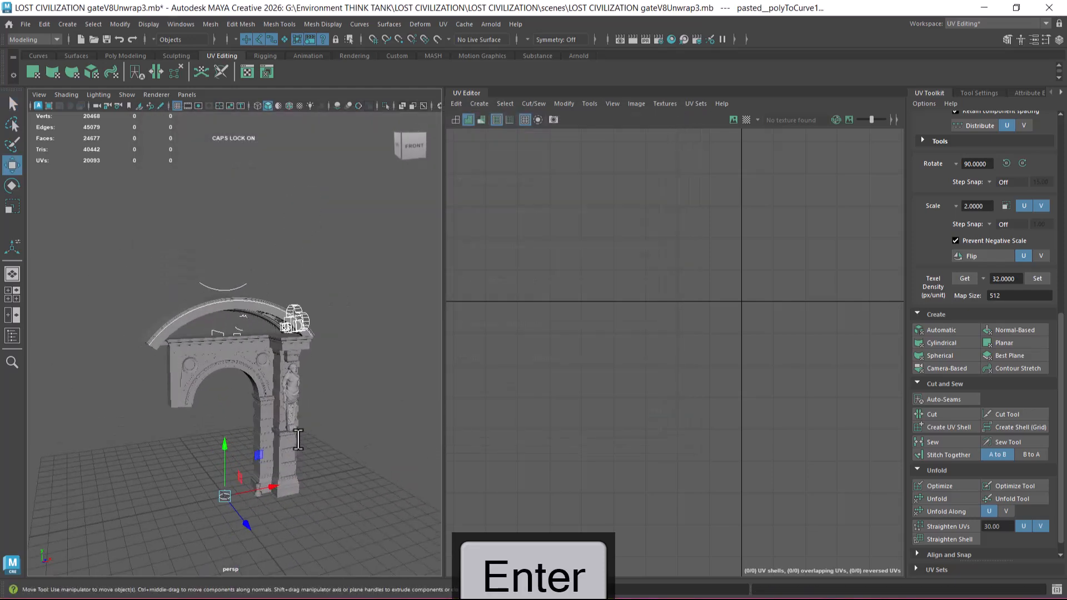
{"action": "left_click_drag", "start_coordinate": [91, 229], "coordinate": [381, 570]}
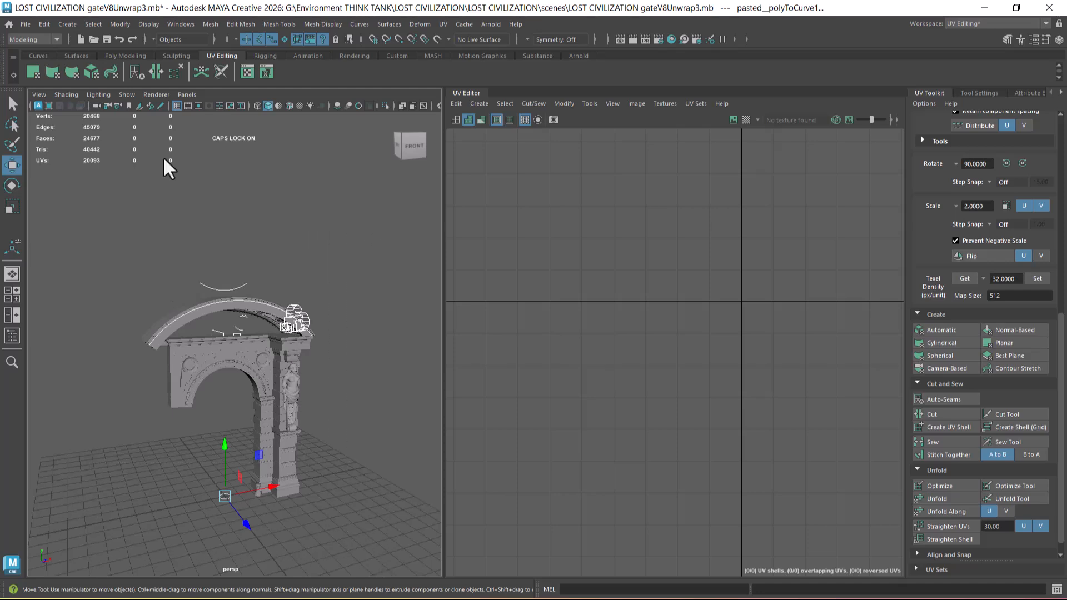
{"action": "left_click", "coordinate": [47, 23]}
{"action": "mouse_move", "coordinate": [93, 158]}
{"action": "left_click", "coordinate": [208, 159]}
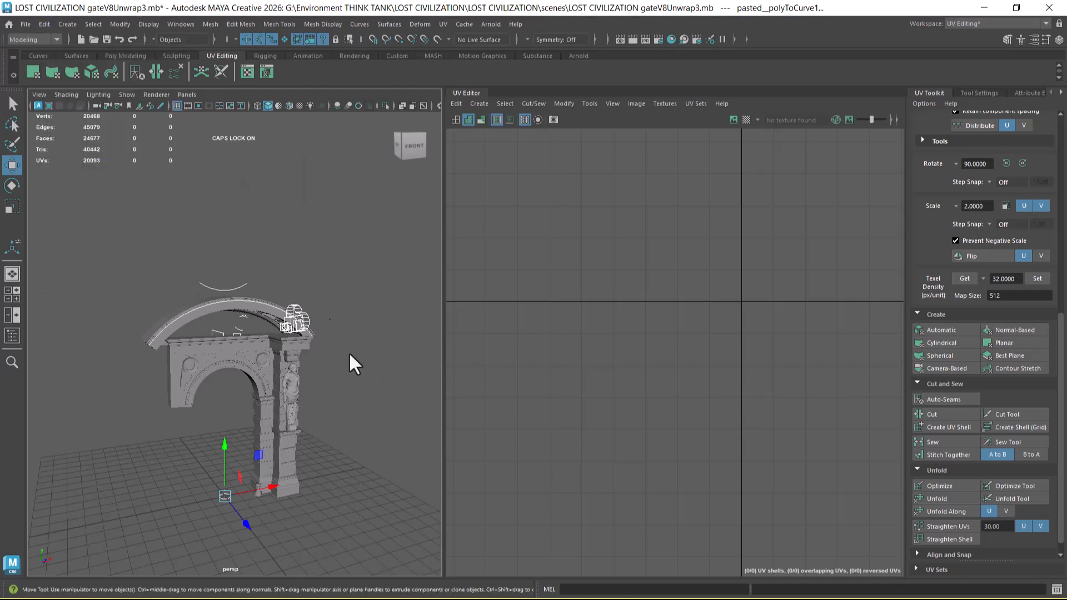
{"action": "left_click_drag", "start_coordinate": [320, 309], "coordinate": [407, 373], "text": "alt"}
{"action": "key", "text": "Delete"}
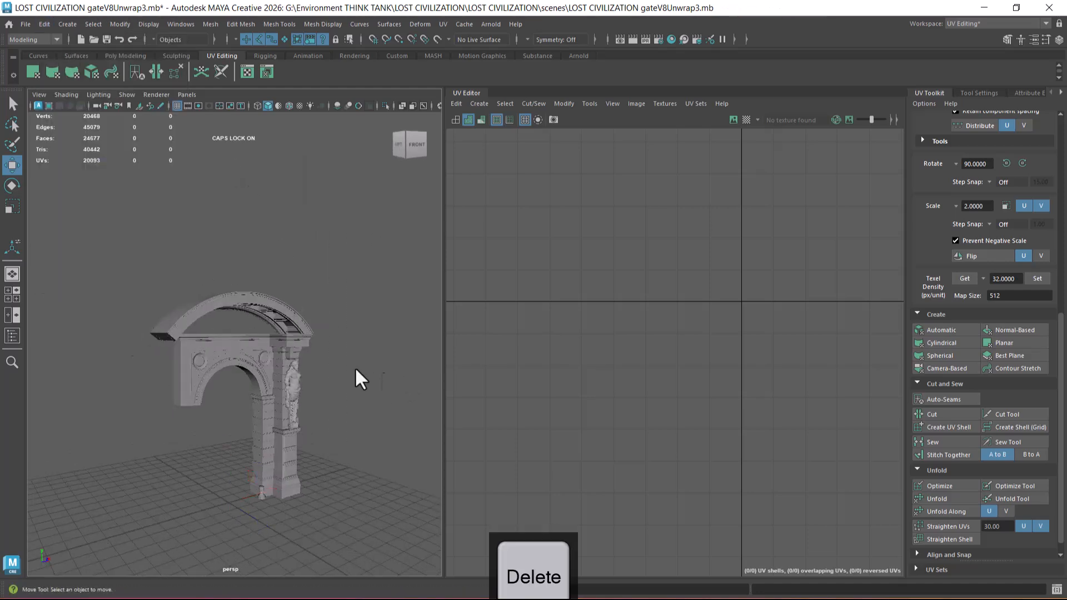
Step: Show all hidden objects in the scene and inspect the gate and its pillar for remaining pieces
{"action": "left_click_drag", "start_coordinate": [222, 409], "coordinate": [253, 418], "text": "alt"}
{"action": "middle_click_drag", "start_coordinate": [253, 418], "coordinate": [221, 351], "text": "alt"}
{"action": "right_click_drag", "start_coordinate": [221, 351], "coordinate": [267, 378], "text": "alt"}
{"action": "middle_click_drag", "start_coordinate": [266, 378], "coordinate": [291, 445], "text": "alt"}
{"action": "left_click_drag", "start_coordinate": [291, 444], "coordinate": [269, 438], "text": "alt"}
{"action": "key", "text": "ctrl+shift+h"}
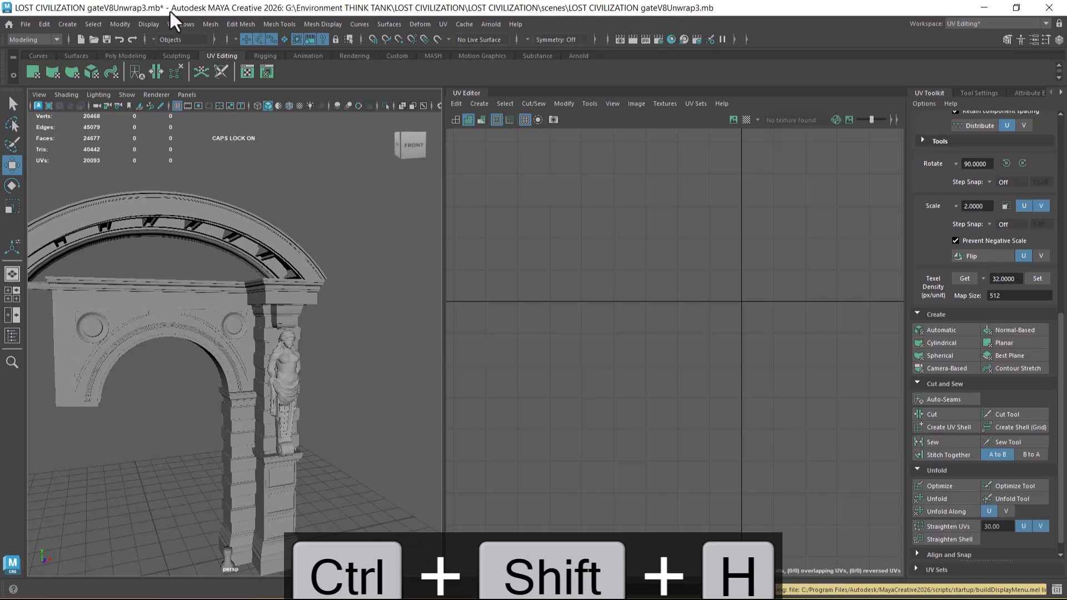
{"action": "left_click", "coordinate": [149, 24]}
{"action": "mouse_move", "coordinate": [204, 98]}
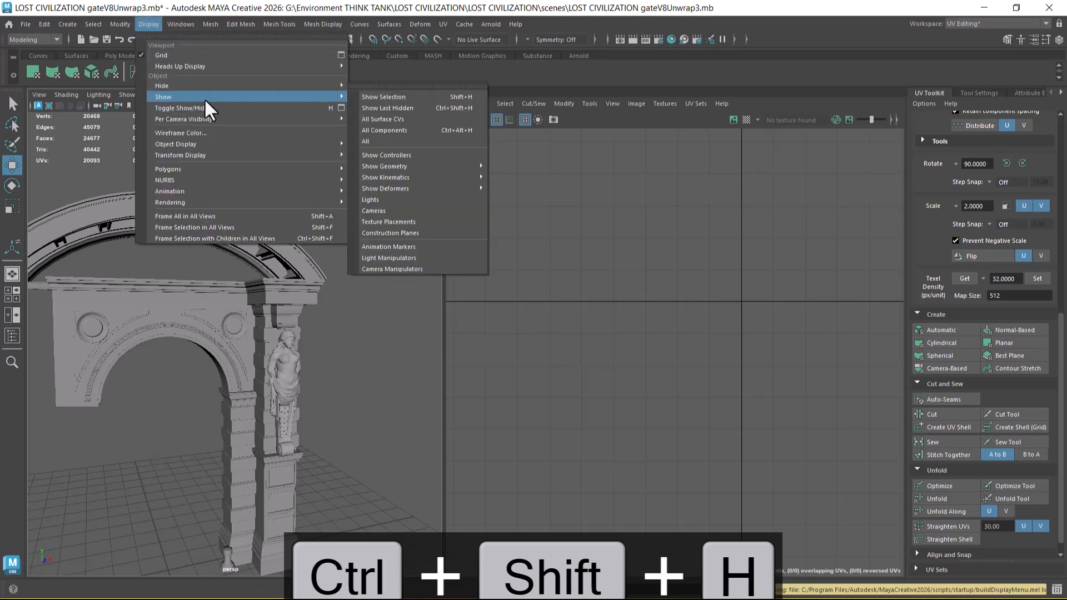
{"action": "left_click", "coordinate": [404, 137]}
{"action": "left_click_drag", "start_coordinate": [303, 317], "coordinate": [299, 346], "text": "alt"}
{"action": "middle_click_drag", "start_coordinate": [299, 345], "coordinate": [285, 271], "text": "alt"}
{"action": "scroll", "coordinate": [285, 272], "scroll_direction": "up", "scroll_amount": 3}
{"action": "left_click_drag", "start_coordinate": [285, 272], "coordinate": [335, 279], "text": "alt"}
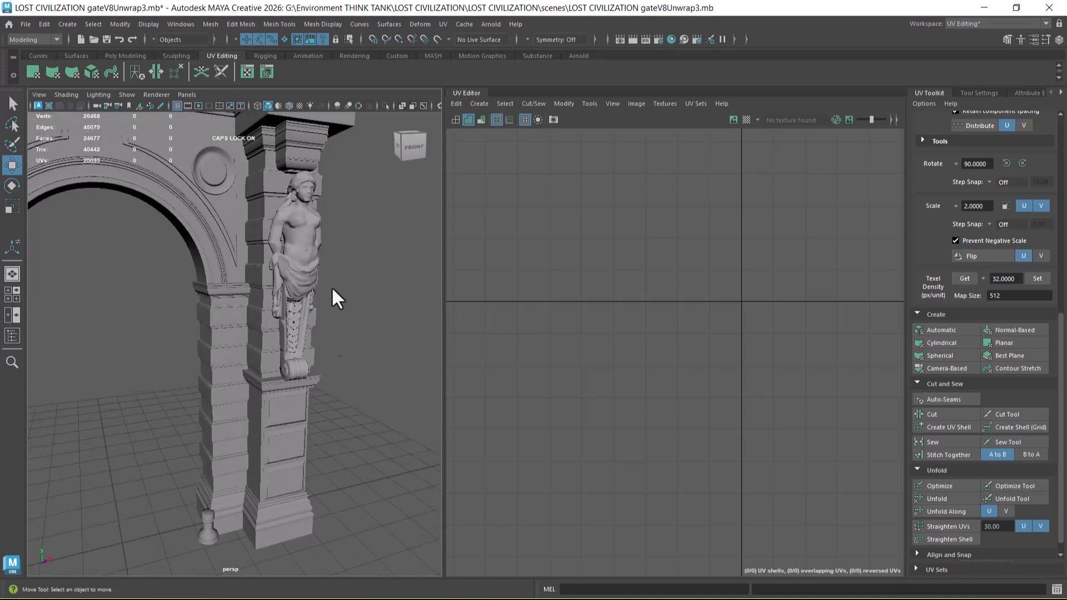
Step: Switch to Word, look through the reference images in Asset Breakdown update.docx, and return to Maya
{"action": "key", "text": "alt+Tab"}
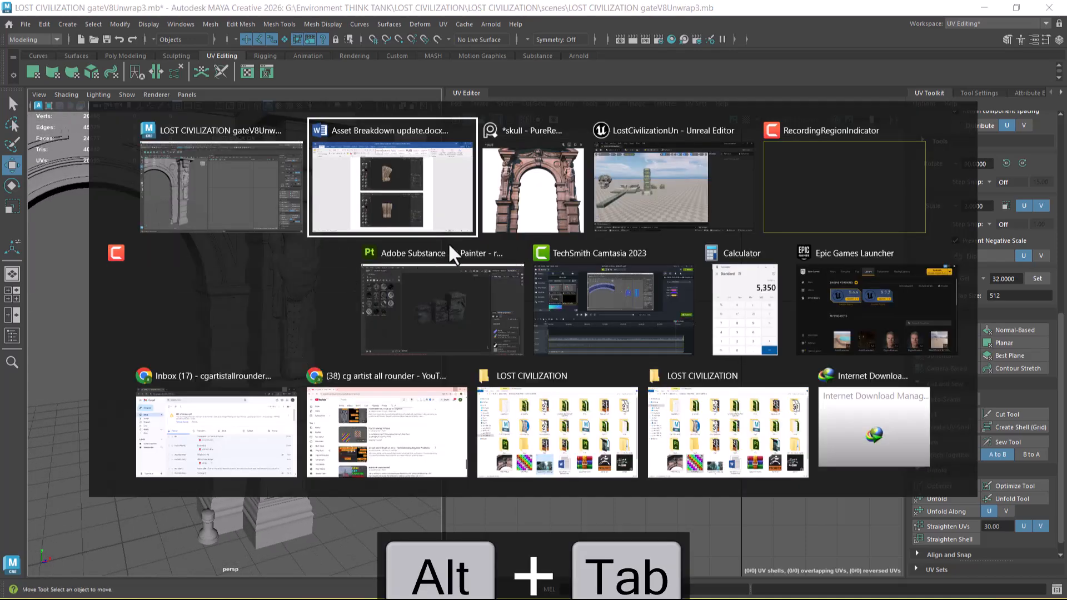
{"action": "scroll", "coordinate": [629, 258], "scroll_direction": "up", "scroll_amount": 4}
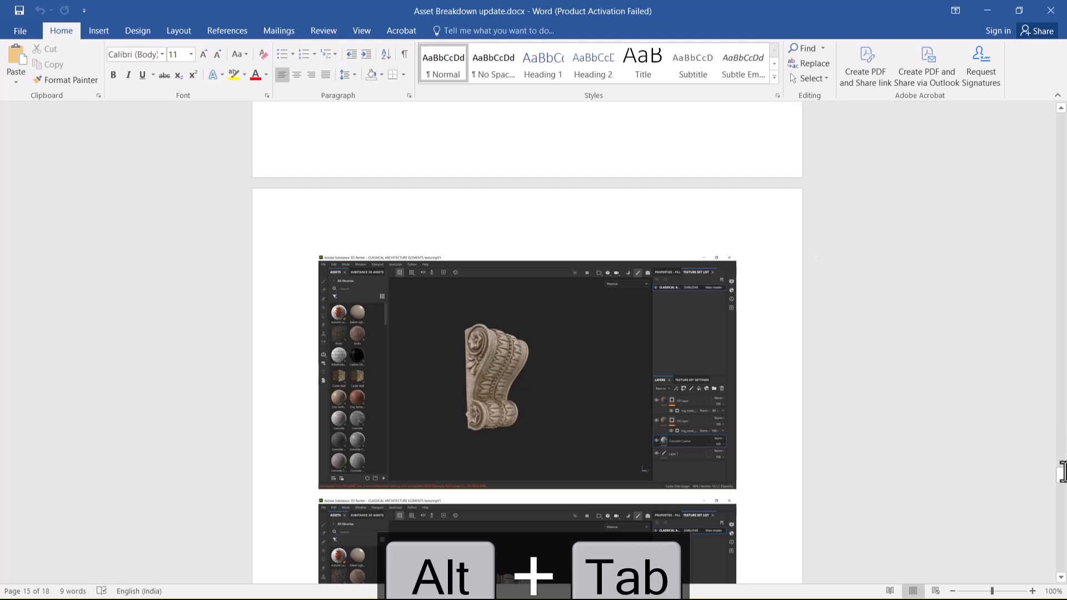
{"action": "left_click_drag", "start_coordinate": [1061, 481], "coordinate": [1029, 163]}
{"action": "left_click", "coordinate": [987, 9]}
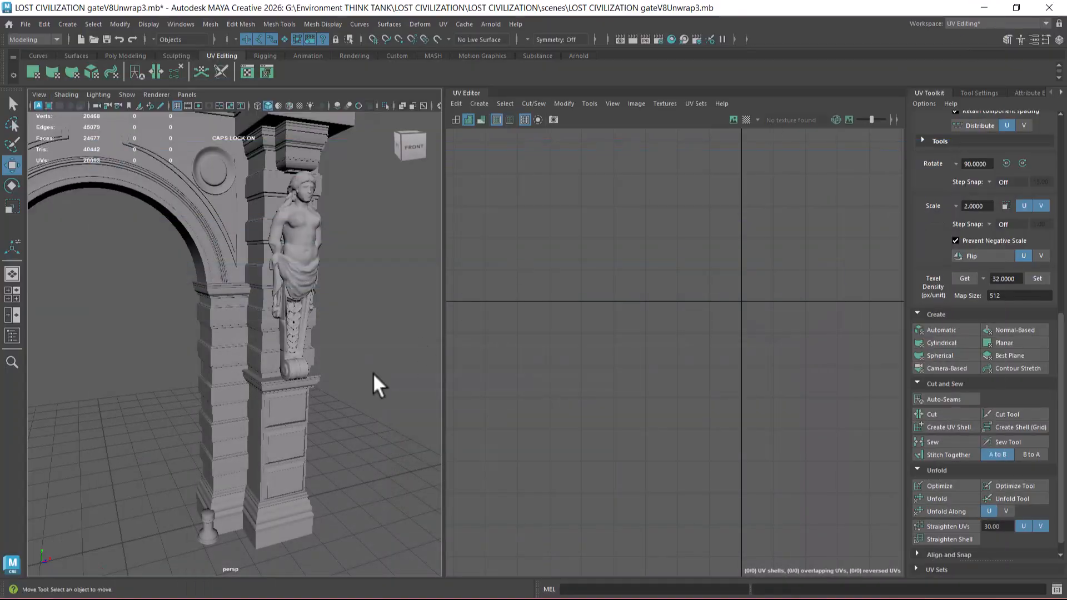
Step: Make surfaces selectable again and delete the caryatid statue in front of the pillar
{"action": "left_click_drag", "start_coordinate": [354, 384], "coordinate": [335, 384], "text": "alt"}
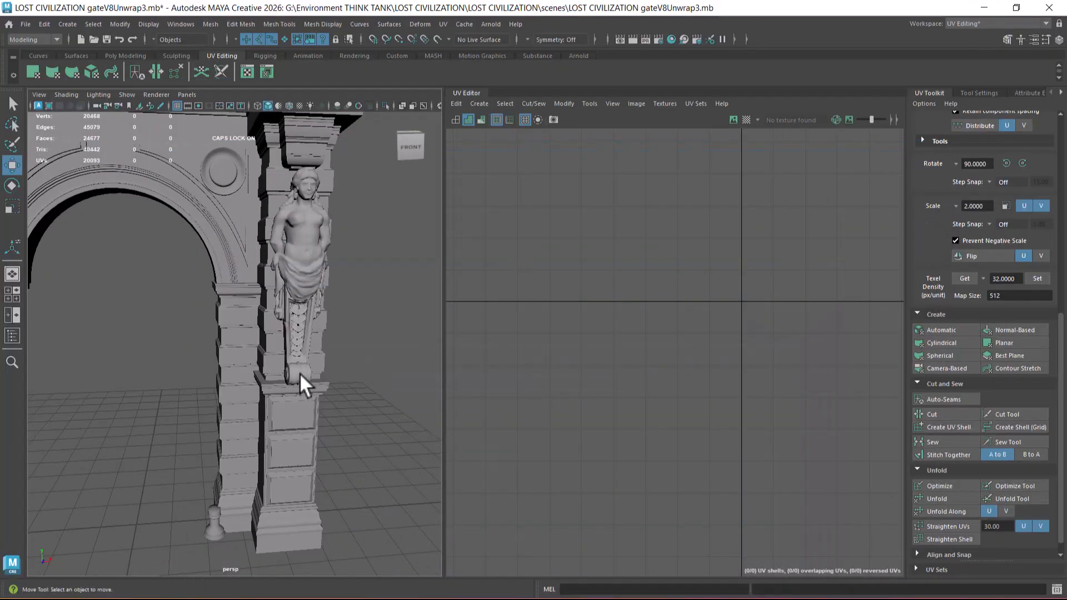
{"action": "mouse_move", "coordinate": [322, 378]}
{"action": "left_mouse_down", "text": "alt"}
{"action": "mouse_move", "coordinate": [343, 403]}
{"action": "mouse_move", "coordinate": [305, 389]}
{"action": "left_mouse_up", "text": "alt"}
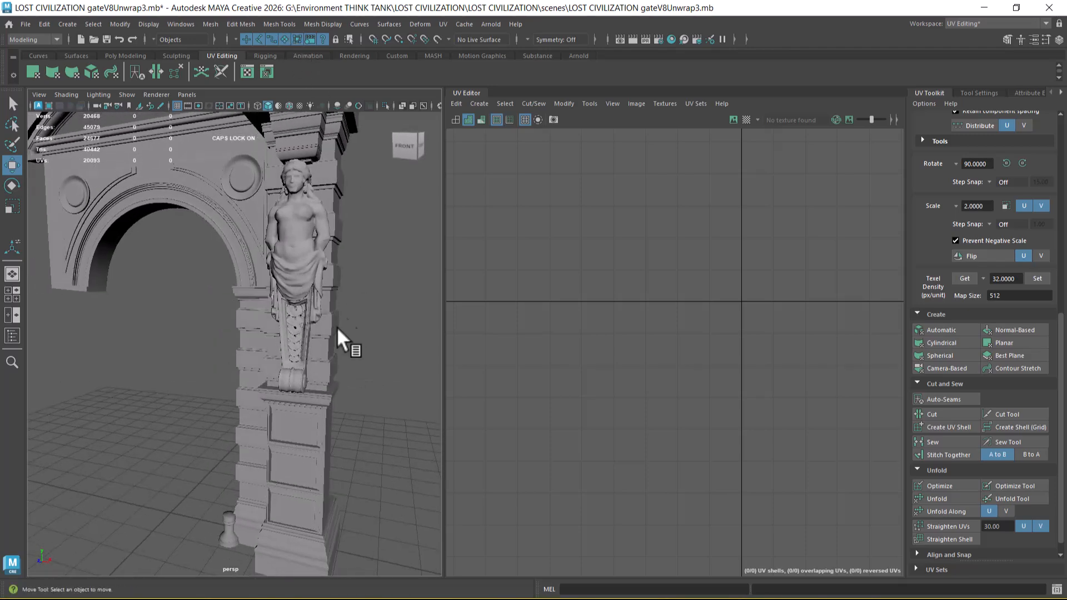
{"action": "left_click", "coordinate": [290, 372]}
{"action": "key", "text": "Delete"}
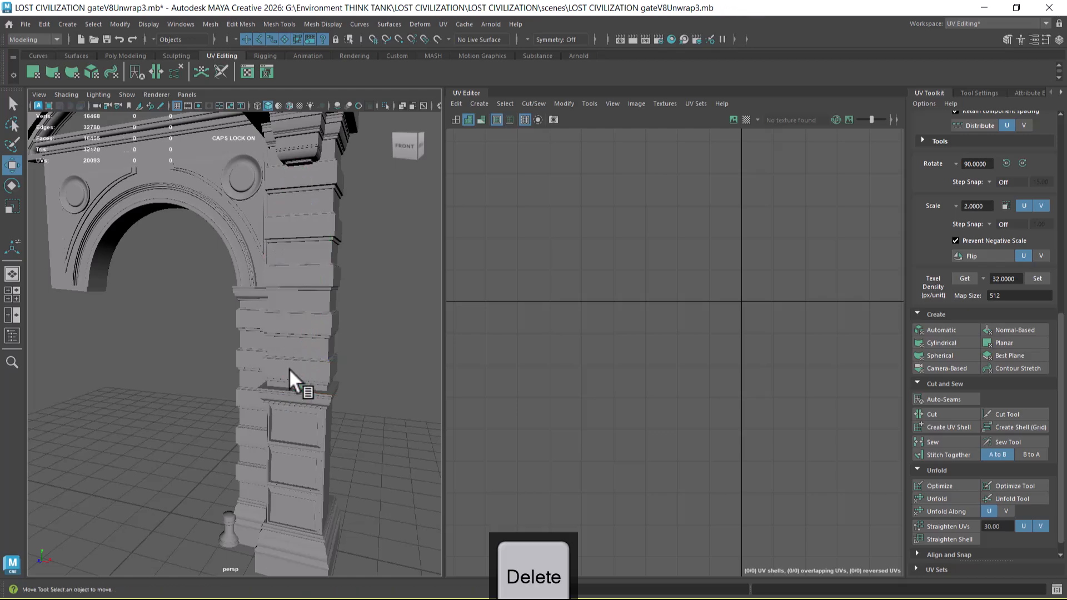
{"action": "right_click_drag", "start_coordinate": [314, 349], "coordinate": [301, 362], "text": "alt"}
{"action": "left_click_drag", "start_coordinate": [302, 362], "coordinate": [291, 330], "text": "alt"}
{"action": "middle_click_drag", "start_coordinate": [291, 331], "coordinate": [324, 388], "text": "alt"}
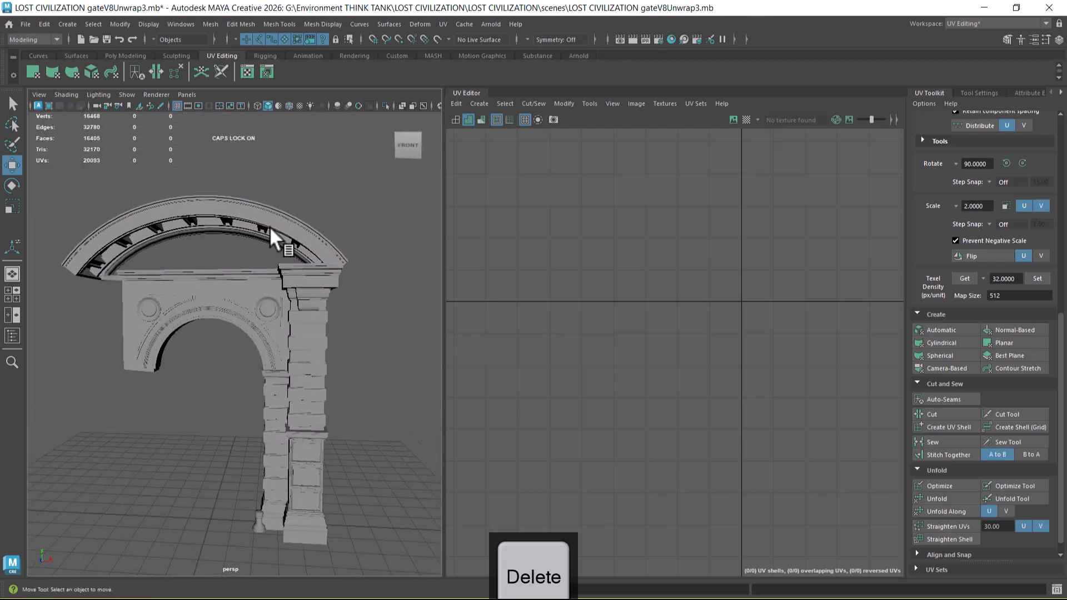
Step: Select the parent group of the curved pediment cornice and frame its UV shells in the UV Editor
{"action": "left_click", "coordinate": [265, 224]}
{"action": "key", "text": "Up"}
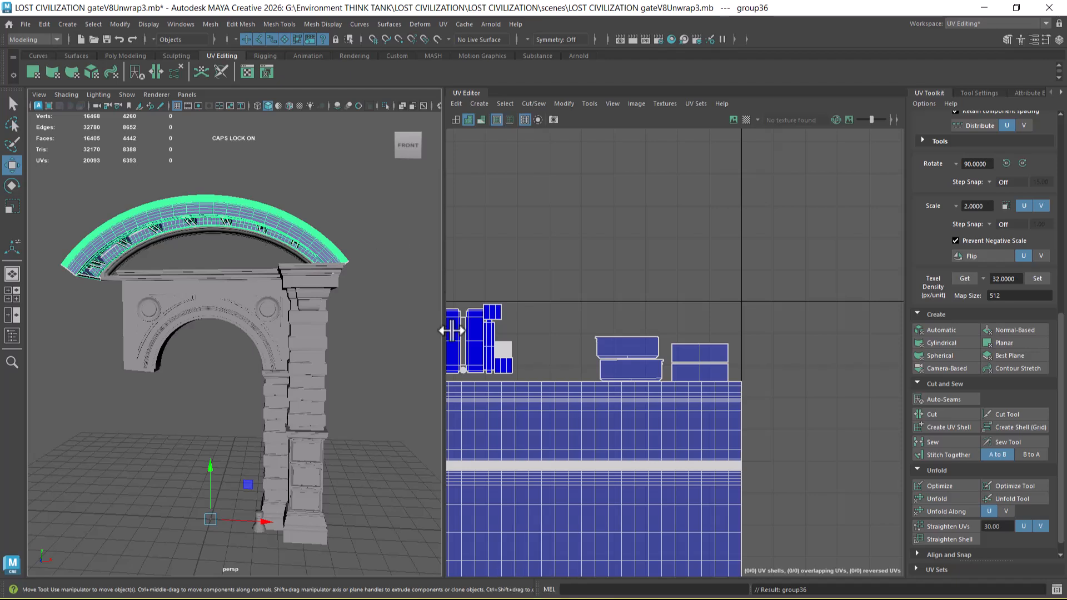
{"action": "key", "text": "f"}
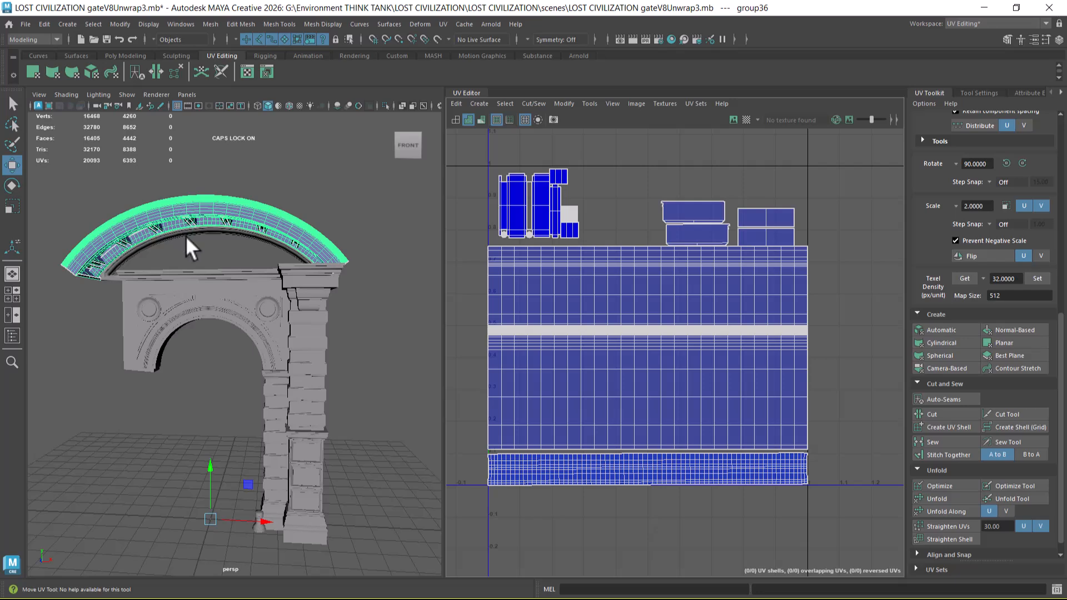
Step: Delete the thin curved moulding along the inner edge of the pediment
{"action": "scroll", "coordinate": [202, 232], "scroll_direction": "up", "scroll_amount": 10}
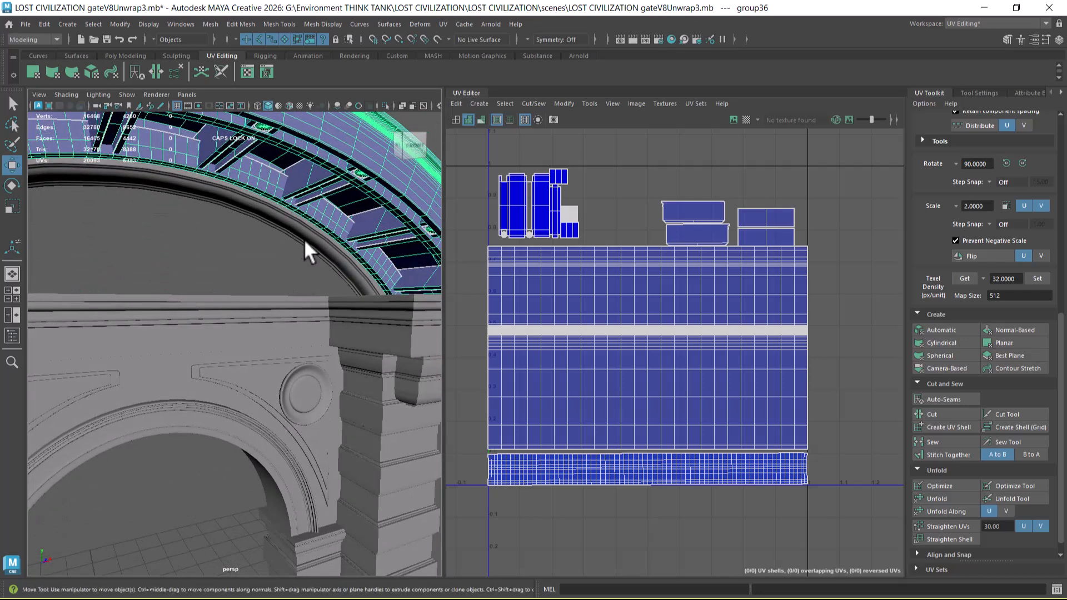
{"action": "left_click", "coordinate": [299, 234]}
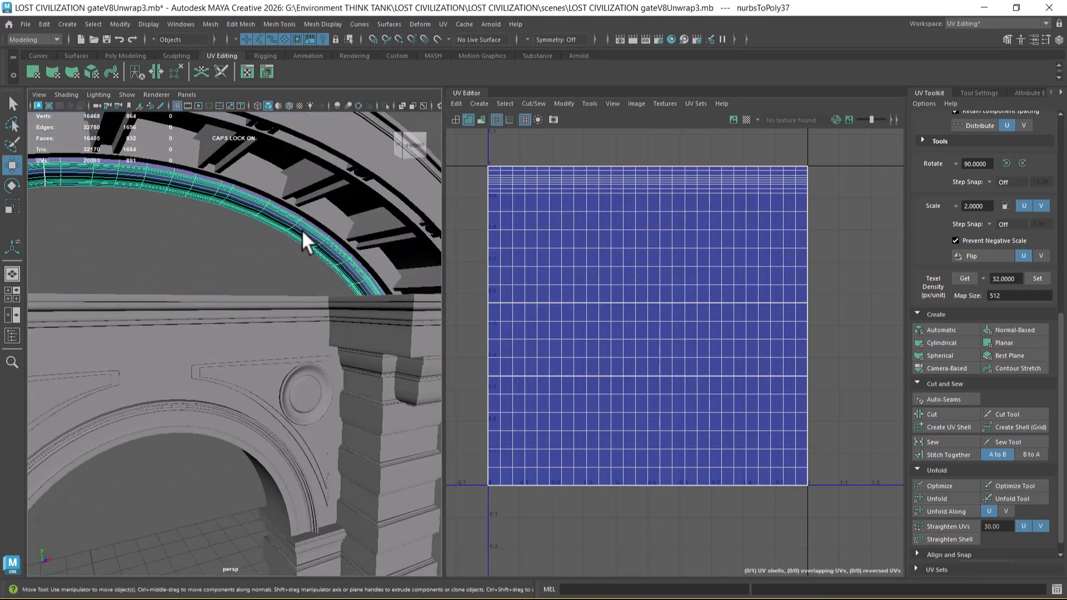
{"action": "key", "text": "Delete"}
Step: Select the parent groups of the curved pediment cornice and the arch section in turn and examine their UV layouts
{"action": "left_click", "coordinate": [314, 221]}
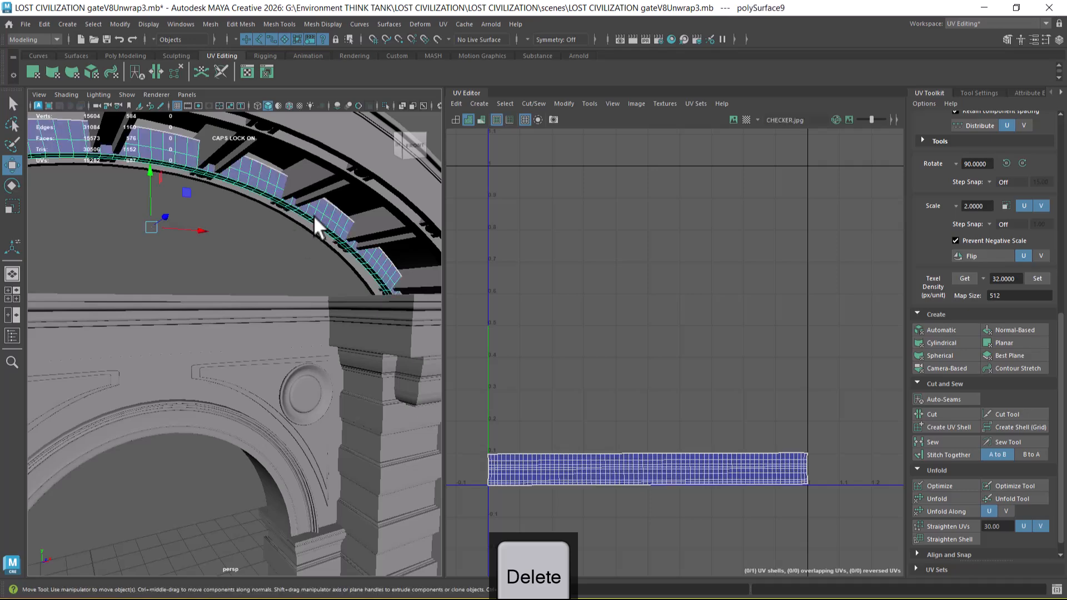
{"action": "key", "text": "Up"}
{"action": "mouse_move", "coordinate": [222, 159]}
{"action": "right_mouse_down"}
{"action": "mouse_move", "coordinate": [228, 462]}
{"action": "mouse_move", "coordinate": [305, 487]}
{"action": "mouse_move", "coordinate": [220, 159]}
{"action": "right_mouse_up"}
{"action": "scroll", "coordinate": [205, 312], "scroll_direction": "down", "scroll_amount": 3}
{"action": "scroll", "coordinate": [205, 312], "scroll_direction": "down", "scroll_amount": 2}
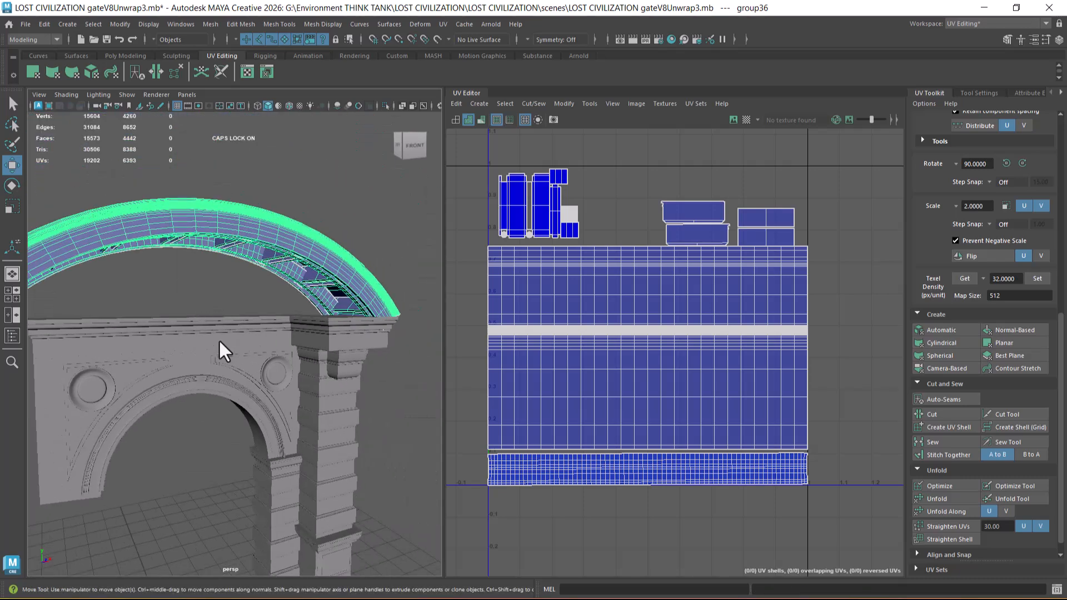
{"action": "left_click", "coordinate": [218, 337]}
{"action": "key", "text": "Up"}
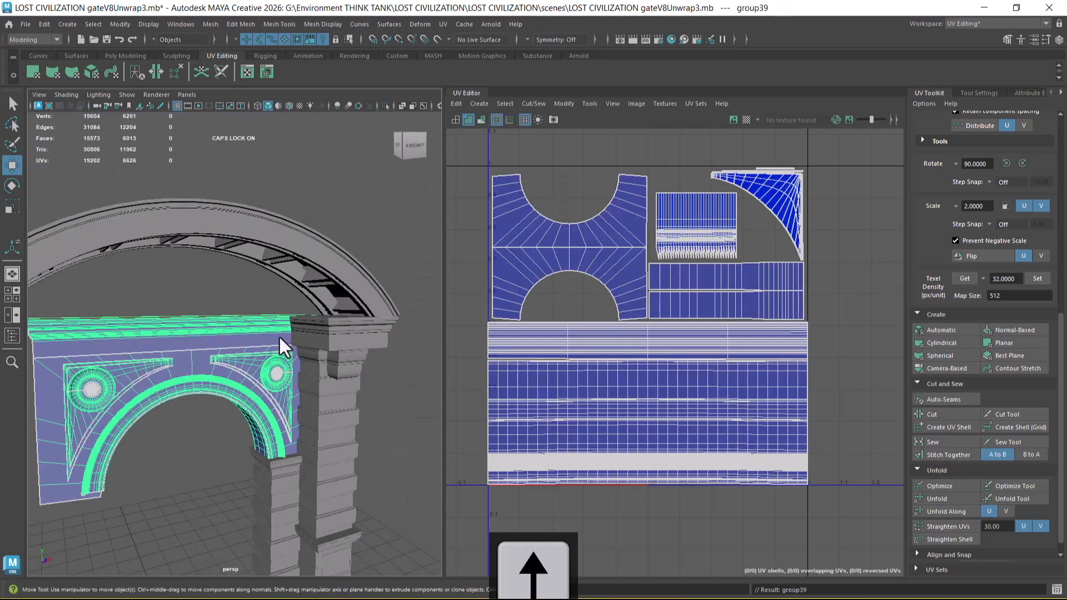
{"action": "middle_click_drag", "start_coordinate": [279, 338], "coordinate": [232, 271], "text": "alt"}
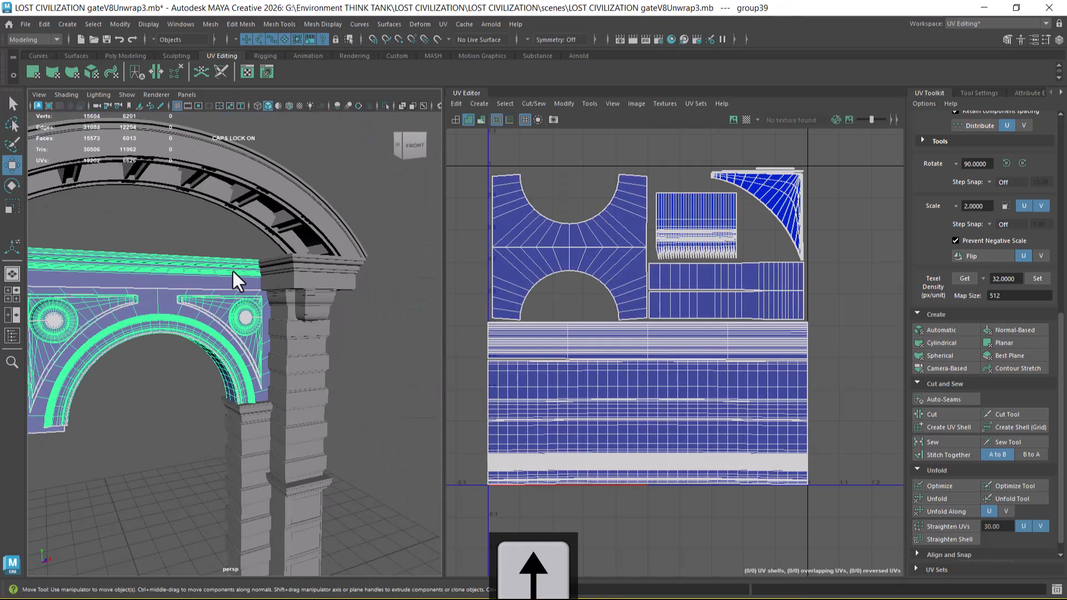
Step: Hide the lower arch section, then select the curved pediment arch's parent group and hide it too
{"action": "left_click", "coordinate": [263, 239]}
{"action": "left_click", "coordinate": [250, 206]}
{"action": "key", "text": "Up"}
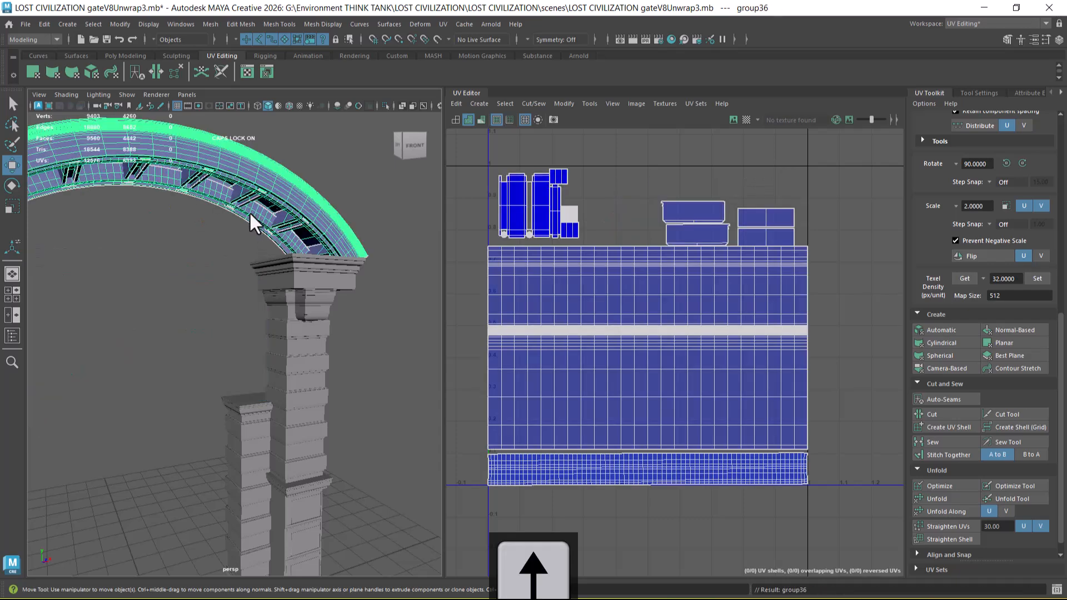
{"action": "key", "text": "h"}
Step: Select the base block of the larger pillar and examine its UV shell in the UV Editor
{"action": "middle_click_drag", "start_coordinate": [241, 369], "coordinate": [240, 282], "text": "alt"}
{"action": "left_click_drag", "start_coordinate": [218, 169], "coordinate": [363, 556]}
{"action": "left_click", "coordinate": [364, 504]}
{"action": "left_click", "coordinate": [293, 525]}
{"action": "middle_click_drag", "start_coordinate": [645, 541], "coordinate": [657, 401], "text": "alt"}
{"action": "scroll", "coordinate": [656, 411], "scroll_direction": "down", "scroll_amount": 5}
{"action": "middle_click_drag", "start_coordinate": [638, 539], "coordinate": [623, 439], "text": "alt"}
{"action": "scroll", "coordinate": [632, 468], "scroll_direction": "down", "scroll_amount": 1}
{"action": "scroll", "coordinate": [632, 468], "scroll_direction": "down", "scroll_amount": 2}
{"action": "middle_click_drag", "start_coordinate": [312, 465], "coordinate": [297, 386], "text": "alt"}
{"action": "scroll", "coordinate": [297, 387], "scroll_direction": "up", "scroll_amount": 3}
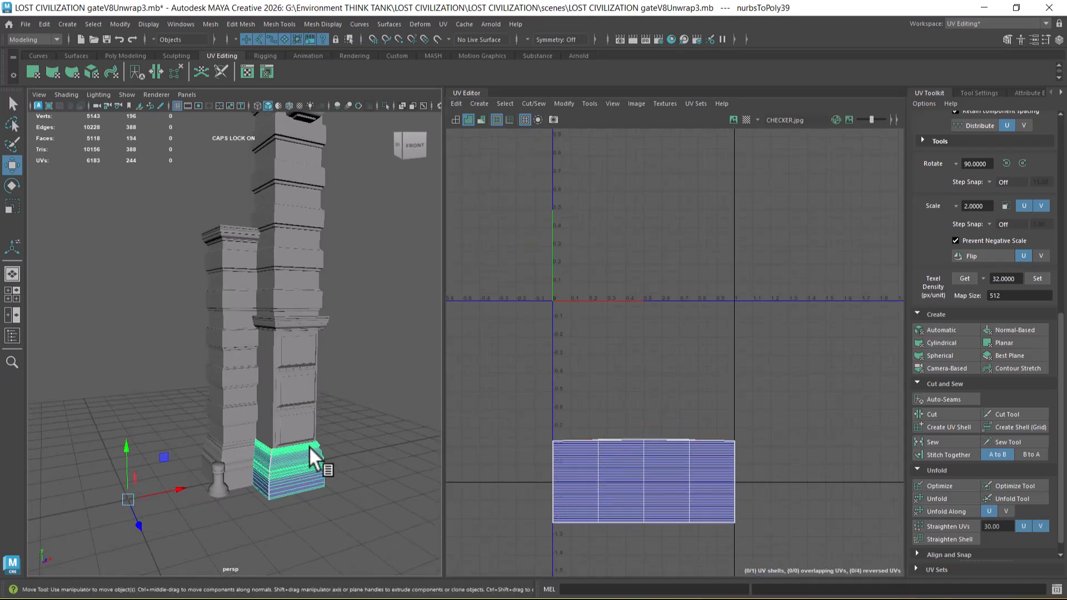
{"action": "scroll", "coordinate": [328, 462], "scroll_direction": "up", "scroll_amount": 1}
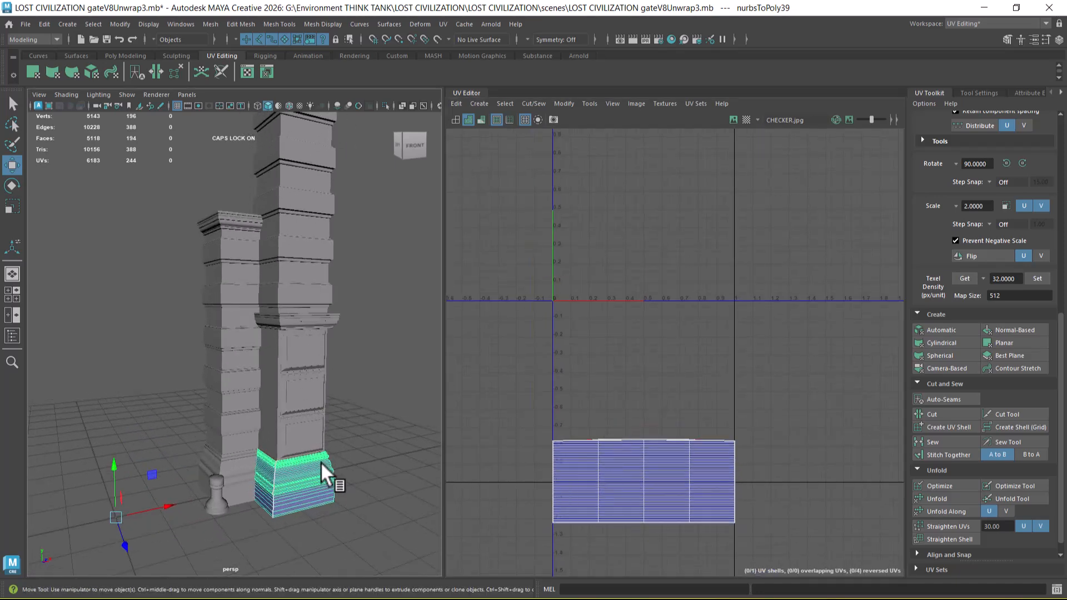
Step: Lay out all UV shells of the larger pillar's panelled block and move them to the right of the 0–1 tile
{"action": "left_click", "coordinate": [284, 414]}
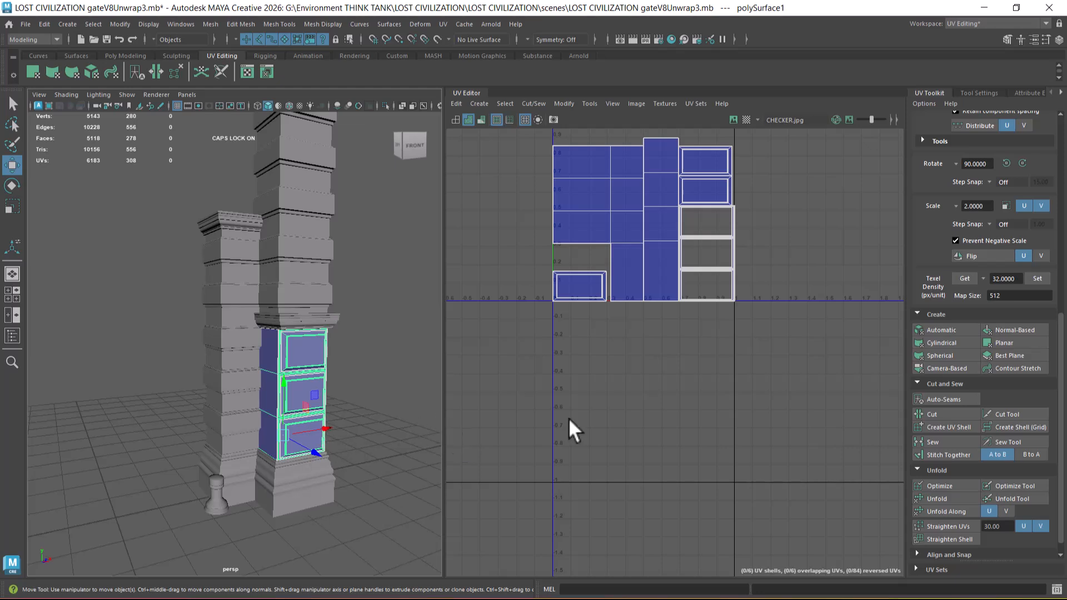
{"action": "scroll", "coordinate": [664, 274], "scroll_direction": "down", "scroll_amount": 2}
{"action": "middle_click_drag", "start_coordinate": [665, 274], "coordinate": [647, 332], "text": "alt"}
{"action": "right_click_drag", "start_coordinate": [641, 291], "coordinate": [695, 289]}
{"action": "left_click_drag", "start_coordinate": [771, 215], "coordinate": [508, 441]}
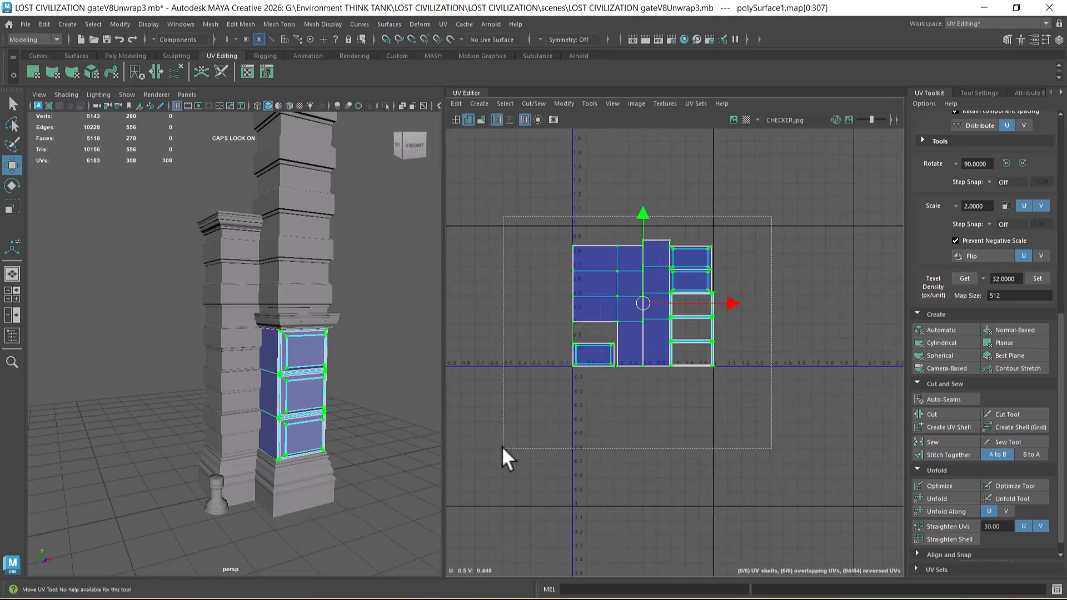
{"action": "right_click_drag", "start_coordinate": [673, 292], "coordinate": [576, 333], "text": "shift"}
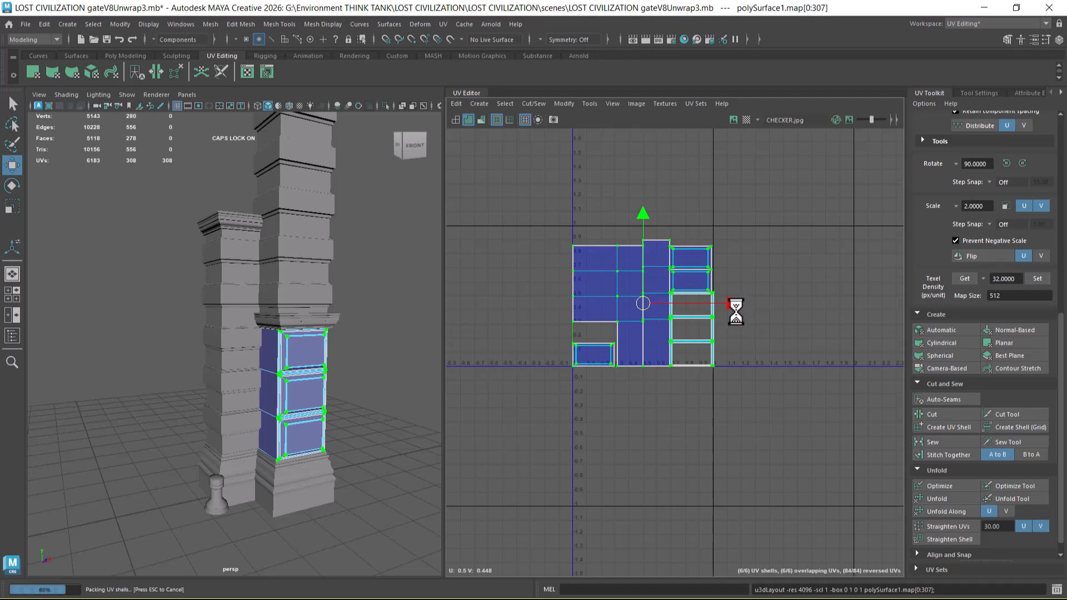
{"action": "left_click_drag", "start_coordinate": [729, 306], "coordinate": [882, 303]}
Step: Select the base blocks of both pillars together and compare their UV shells
{"action": "left_click", "coordinate": [303, 482]}
{"action": "right_click_drag", "start_coordinate": [292, 298], "coordinate": [403, 278]}
{"action": "left_click", "coordinate": [240, 484], "text": "shift"}
{"action": "middle_click_drag", "start_coordinate": [274, 488], "coordinate": [276, 477], "text": "alt"}
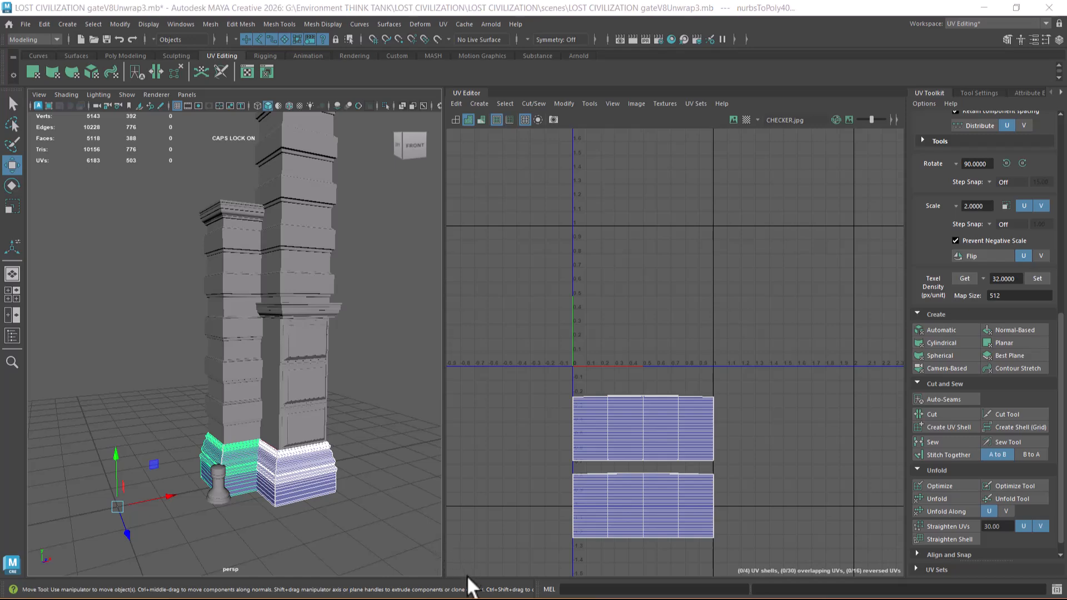
Step: Switch to the skull reference board, look over the gate and Lost Civilization images, and minimize the board
{"action": "key", "text": "super"}
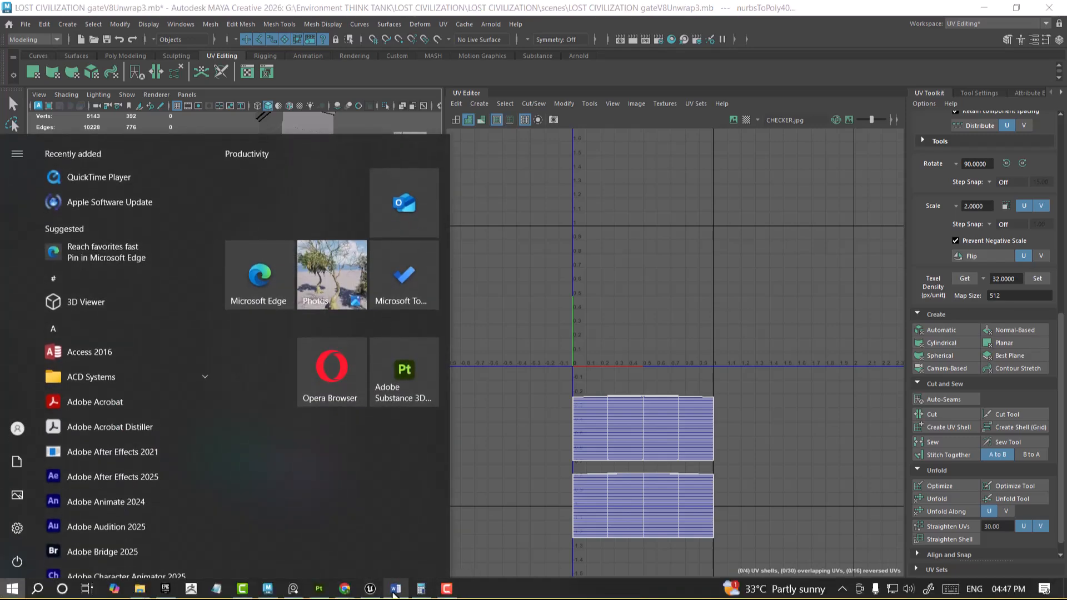
{"action": "left_click", "coordinate": [293, 588]}
{"action": "left_click_drag", "start_coordinate": [829, 325], "coordinate": [788, 137]}
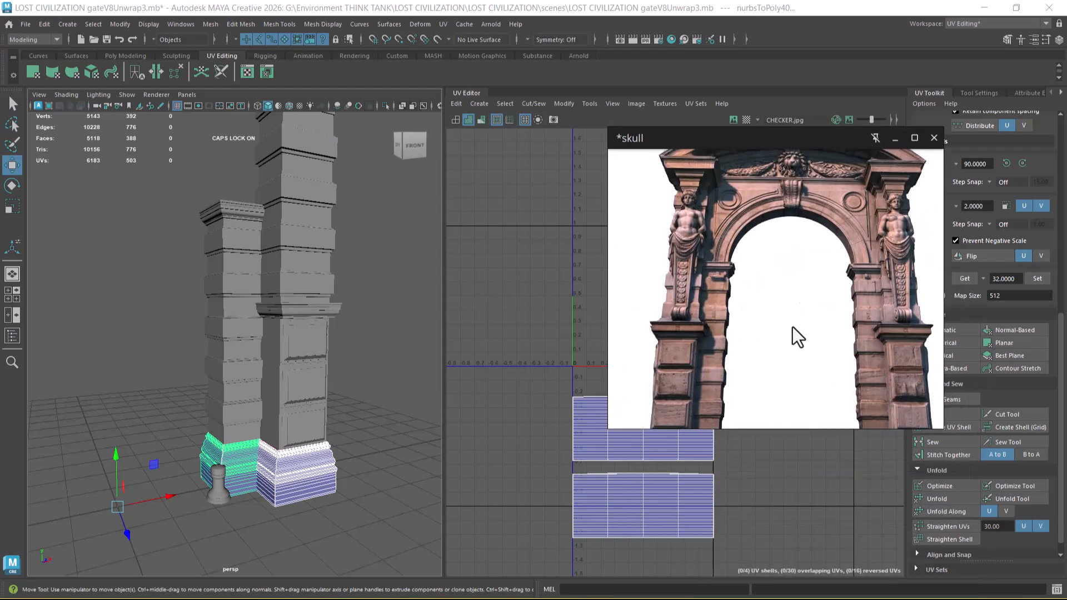
{"action": "scroll", "coordinate": [839, 231], "scroll_direction": "down", "scroll_amount": 9}
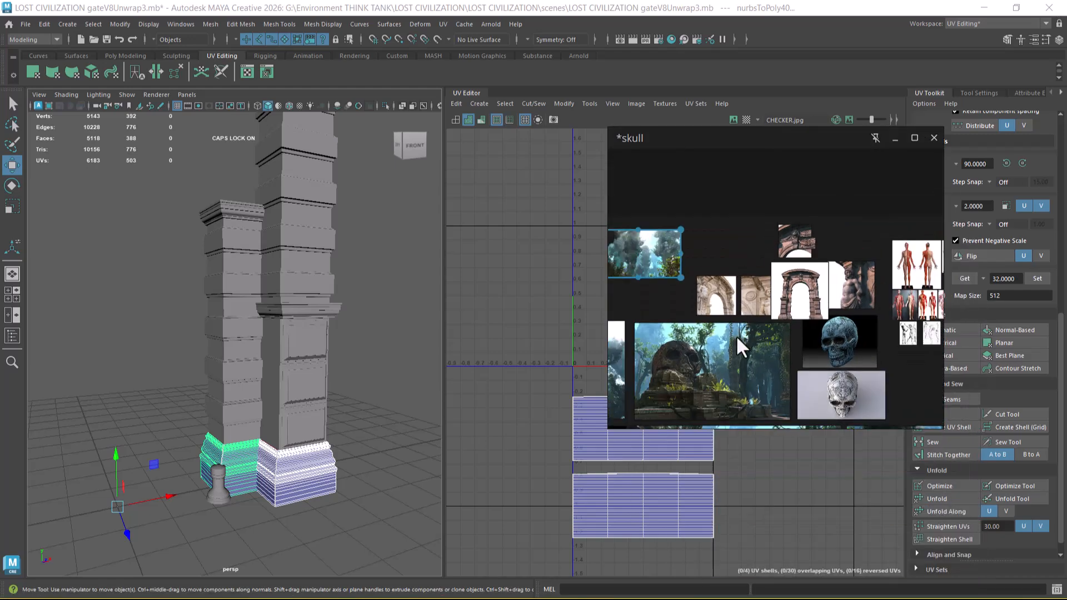
{"action": "middle_click_drag", "start_coordinate": [723, 339], "coordinate": [890, 244]}
{"action": "middle_click_drag", "start_coordinate": [718, 310], "coordinate": [757, 270]}
{"action": "scroll", "coordinate": [698, 328], "scroll_direction": "down", "scroll_amount": 2}
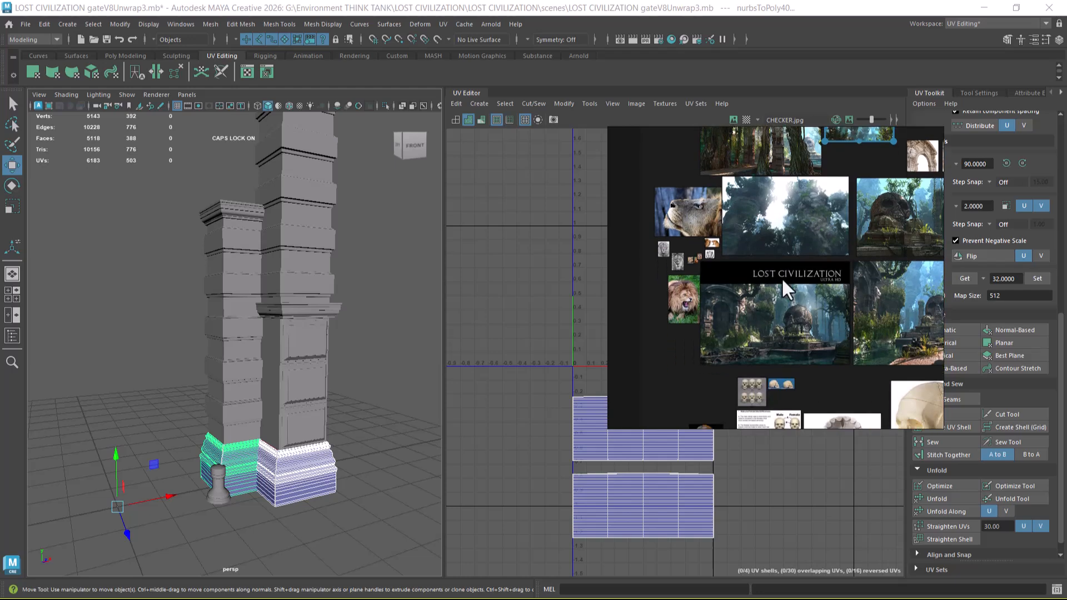
{"action": "left_click", "coordinate": [895, 139]}
Step: Select all UVs of the larger pillar's base block and move the shell up into the 0–1 tile
{"action": "left_click_drag", "start_coordinate": [295, 488], "coordinate": [322, 501], "text": "alt"}
{"action": "left_click", "coordinate": [322, 502]}
{"action": "left_click", "coordinate": [316, 485]}
{"action": "right_click_drag", "start_coordinate": [634, 435], "coordinate": [748, 432]}
{"action": "left_click_drag", "start_coordinate": [801, 414], "coordinate": [568, 561]}
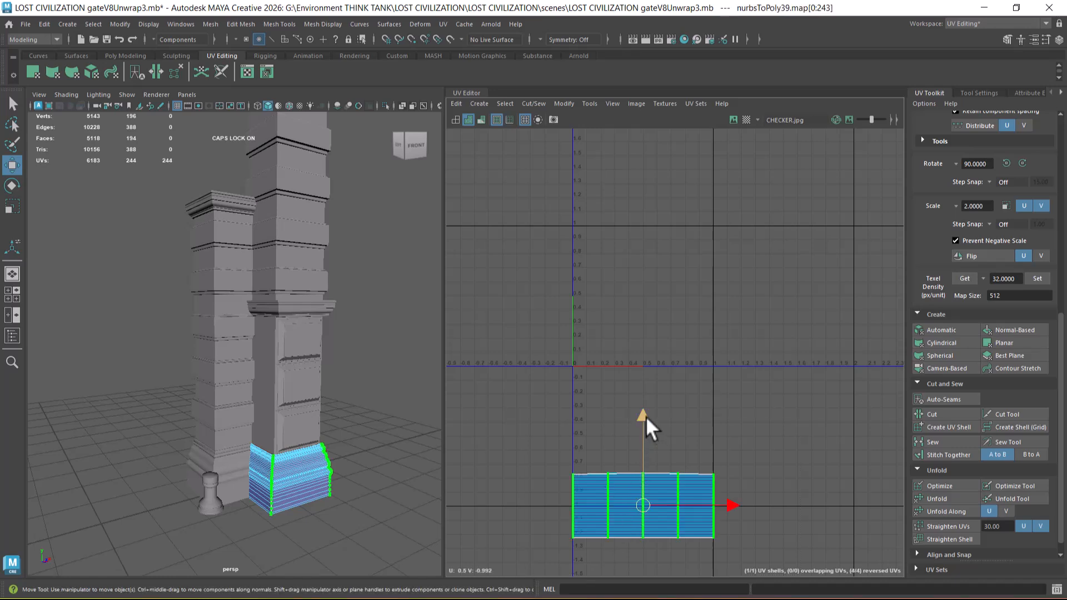
{"action": "left_click_drag", "start_coordinate": [645, 413], "coordinate": [663, 239]}
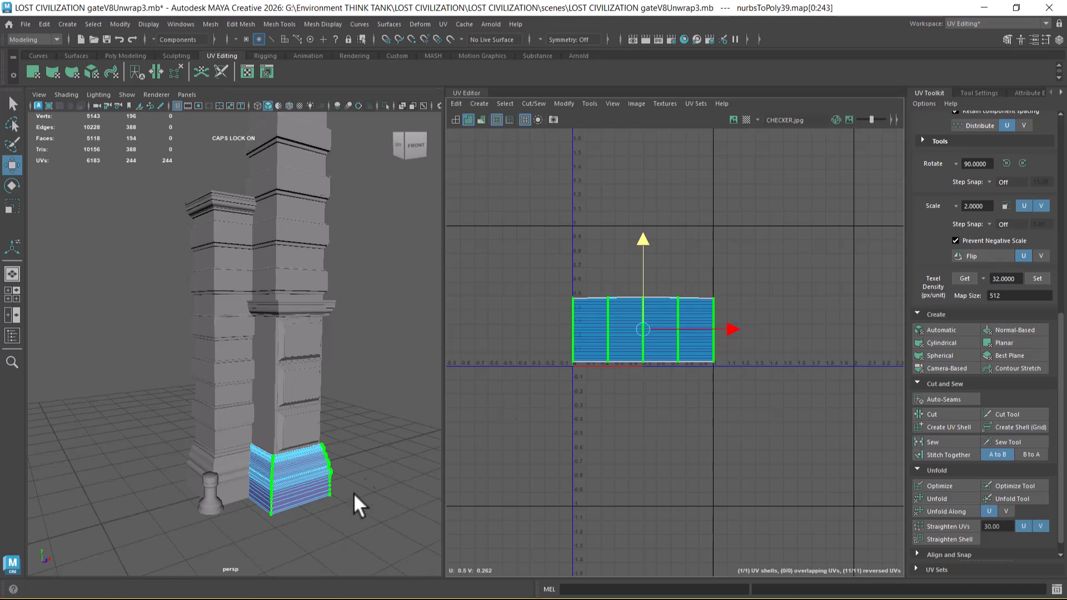
Step: Scale the larger pillar base's UV shell down uniformly
{"action": "scroll", "coordinate": [321, 411], "scroll_direction": "up", "scroll_amount": 2}
{"action": "middle_click_drag", "start_coordinate": [322, 412], "coordinate": [321, 392], "text": "alt"}
{"action": "scroll", "coordinate": [622, 424], "scroll_direction": "up", "scroll_amount": 3}
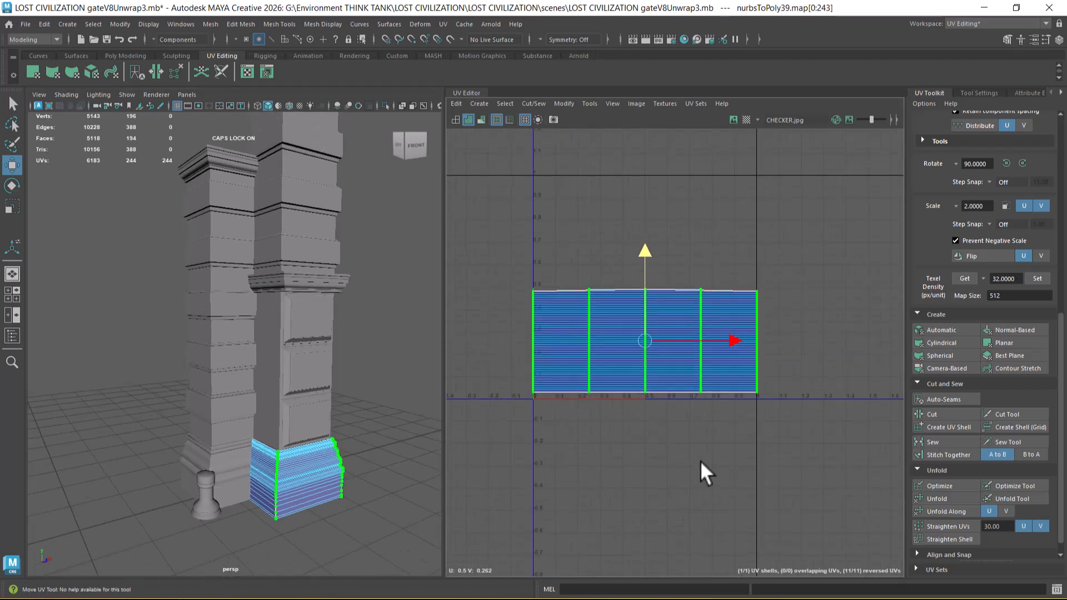
{"action": "key", "text": "r"}
{"action": "left_click_drag", "start_coordinate": [648, 338], "coordinate": [634, 343]}
Step: Display the checker texture on the pillars and move the base's UV shell toward the tile's origin corner
{"action": "middle_click_drag", "start_coordinate": [329, 459], "coordinate": [326, 433], "text": "alt"}
{"action": "key", "text": "6"}
{"action": "scroll", "coordinate": [336, 453], "scroll_direction": "up", "scroll_amount": 4}
{"action": "middle_click_drag", "start_coordinate": [366, 550], "coordinate": [360, 492], "text": "alt"}
{"action": "scroll", "coordinate": [262, 345], "scroll_direction": "up", "scroll_amount": 3}
{"action": "middle_click_drag", "start_coordinate": [292, 442], "coordinate": [229, 417], "text": "alt"}
{"action": "left_click_drag", "start_coordinate": [229, 417], "coordinate": [292, 416], "text": "alt"}
{"action": "left_click_drag", "start_coordinate": [645, 338], "coordinate": [624, 350]}
{"action": "key", "text": "w"}
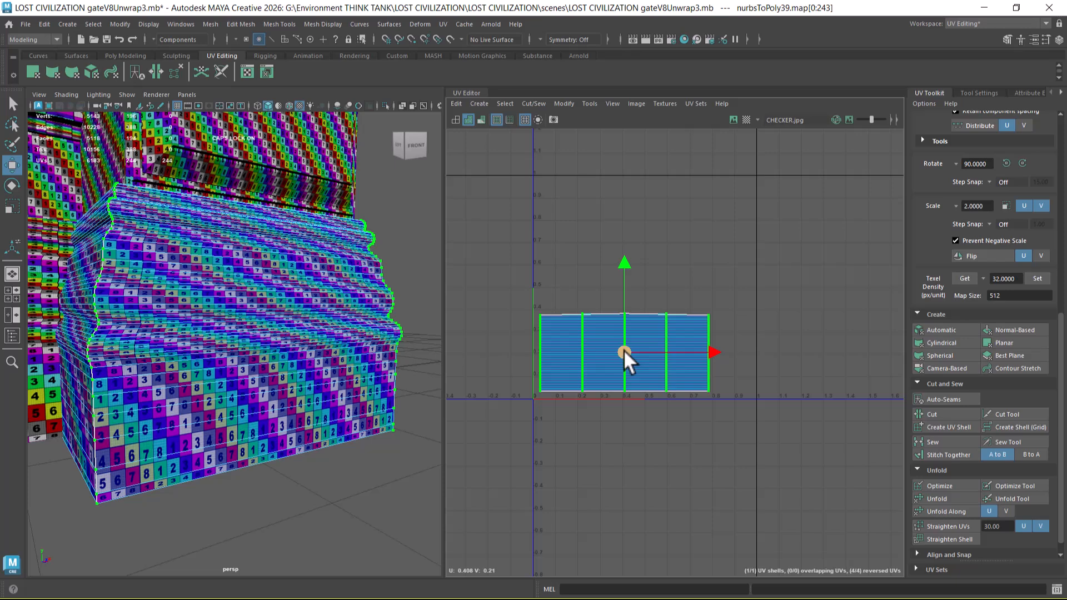
Step: Stretch the base's UV shell slightly in V and align it with the tile's origin corner
{"action": "key", "text": "r"}
{"action": "left_click_drag", "start_coordinate": [626, 270], "coordinate": [624, 261]}
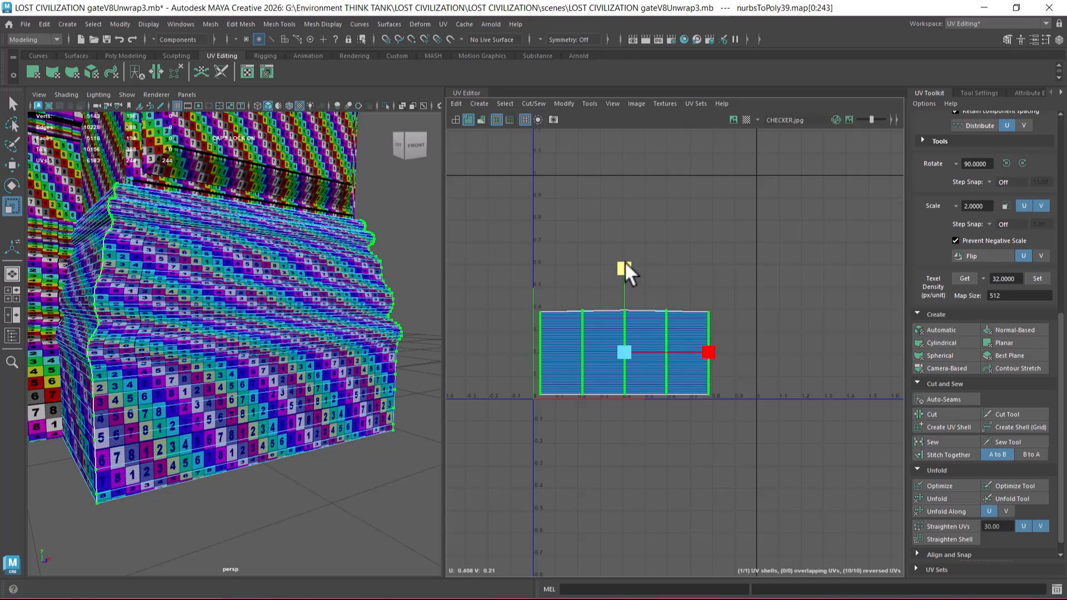
{"action": "key", "text": "w"}
{"action": "left_click_drag", "start_coordinate": [625, 361], "coordinate": [618, 359]}
Step: Scale the base's UV shell down further and keep it against the tile's origin corner
{"action": "scroll", "coordinate": [256, 385], "scroll_direction": "down", "scroll_amount": 5}
{"action": "middle_click_drag", "start_coordinate": [260, 403], "coordinate": [285, 426], "text": "alt"}
{"action": "key", "text": "r"}
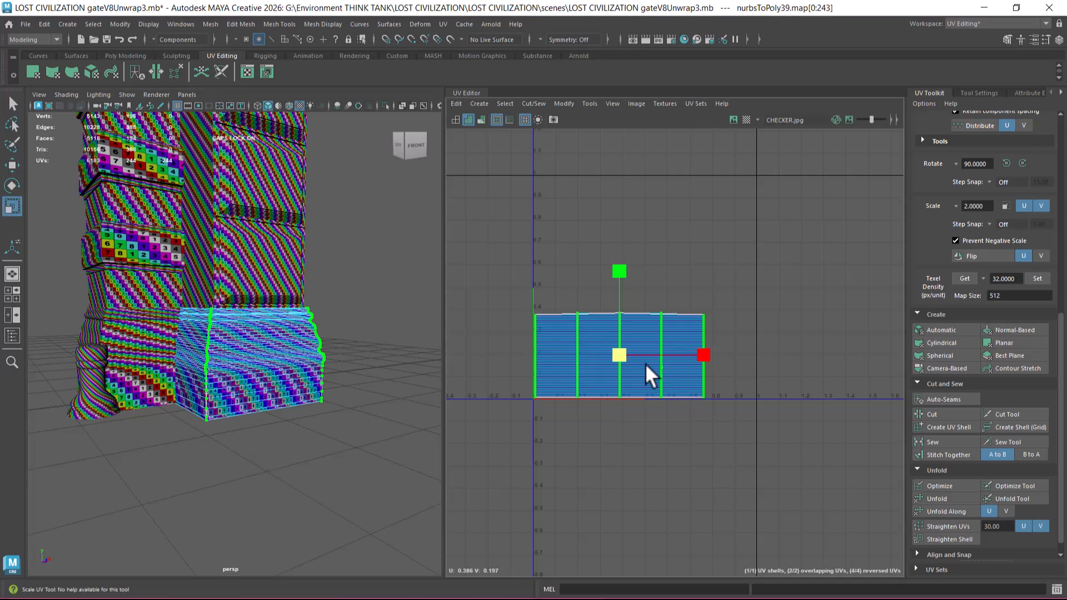
{"action": "left_click_drag", "start_coordinate": [620, 355], "coordinate": [602, 364]}
{"action": "key", "text": "w"}
{"action": "right_click_drag", "start_coordinate": [259, 282], "coordinate": [321, 270]}
Step: Transfer the larger pillar base's UVs to the narrower pillar's base using Transfer Attributes with Component sample space
{"action": "left_click", "coordinate": [150, 329]}
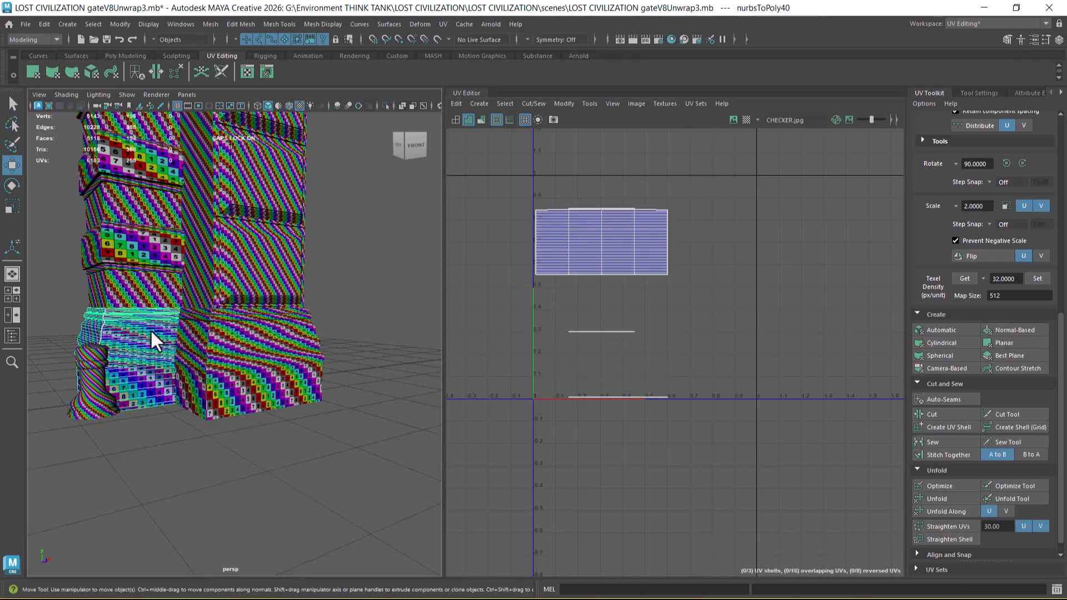
{"action": "left_click", "coordinate": [271, 367], "text": "shift"}
{"action": "left_click", "coordinate": [278, 372]}
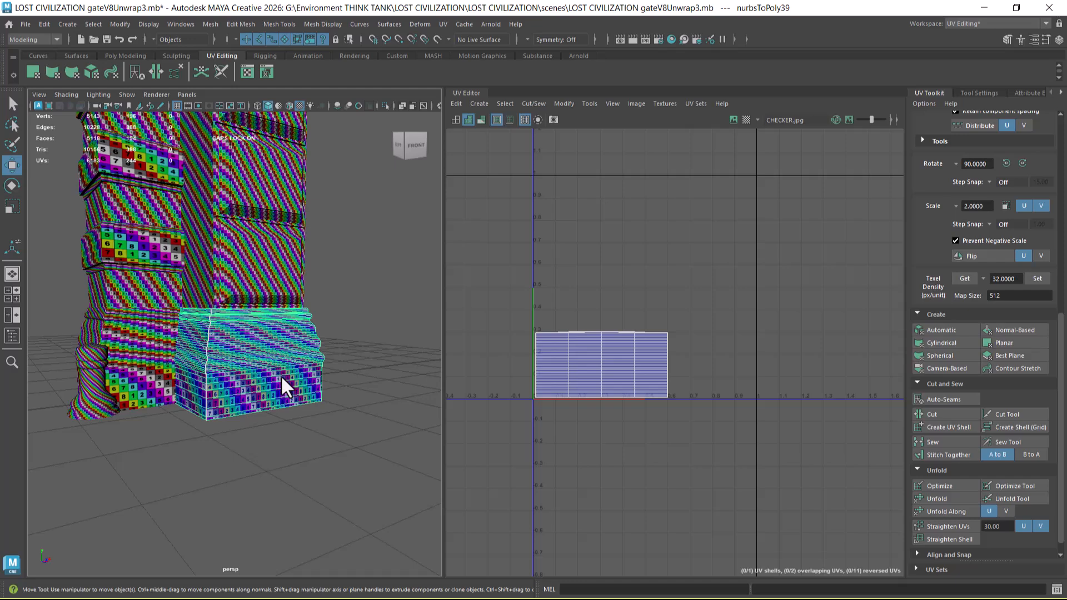
{"action": "left_click", "coordinate": [159, 368], "text": "shift"}
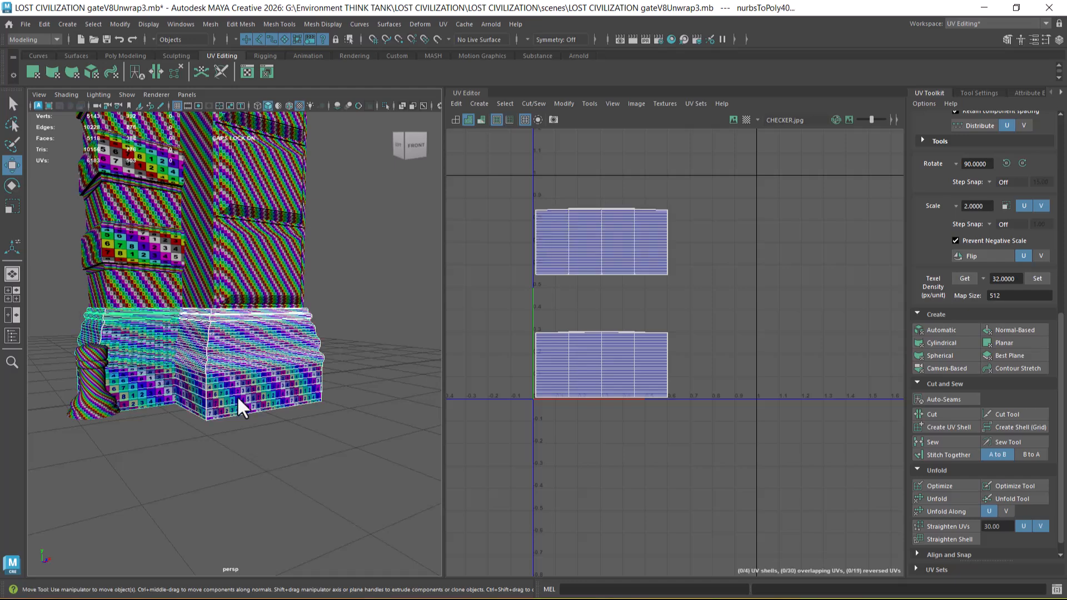
{"action": "left_click", "coordinate": [206, 24]}
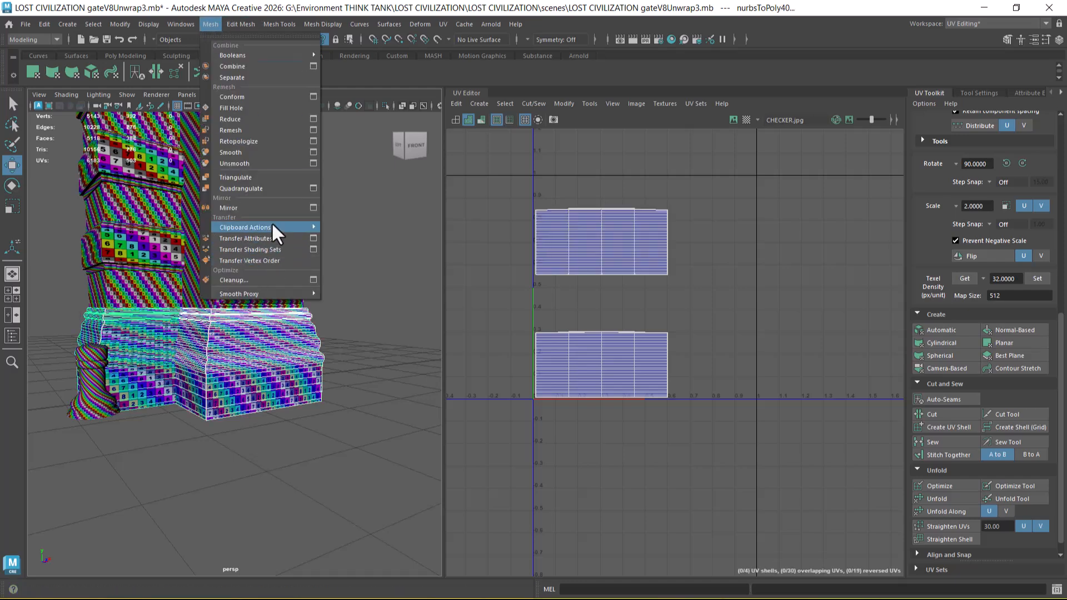
{"action": "mouse_move", "coordinate": [308, 225]}
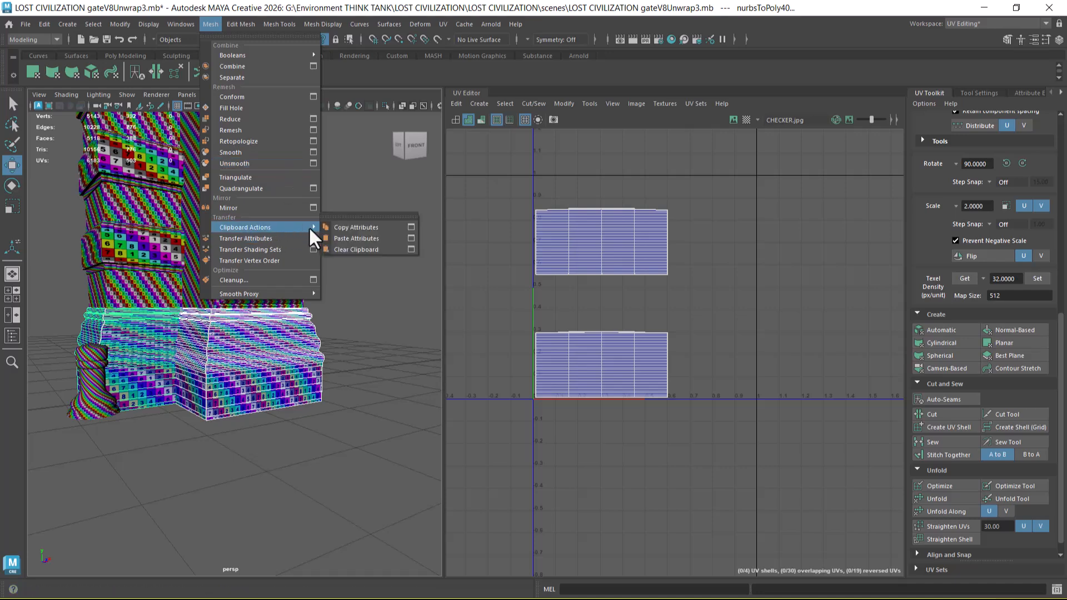
{"action": "left_click", "coordinate": [313, 238]}
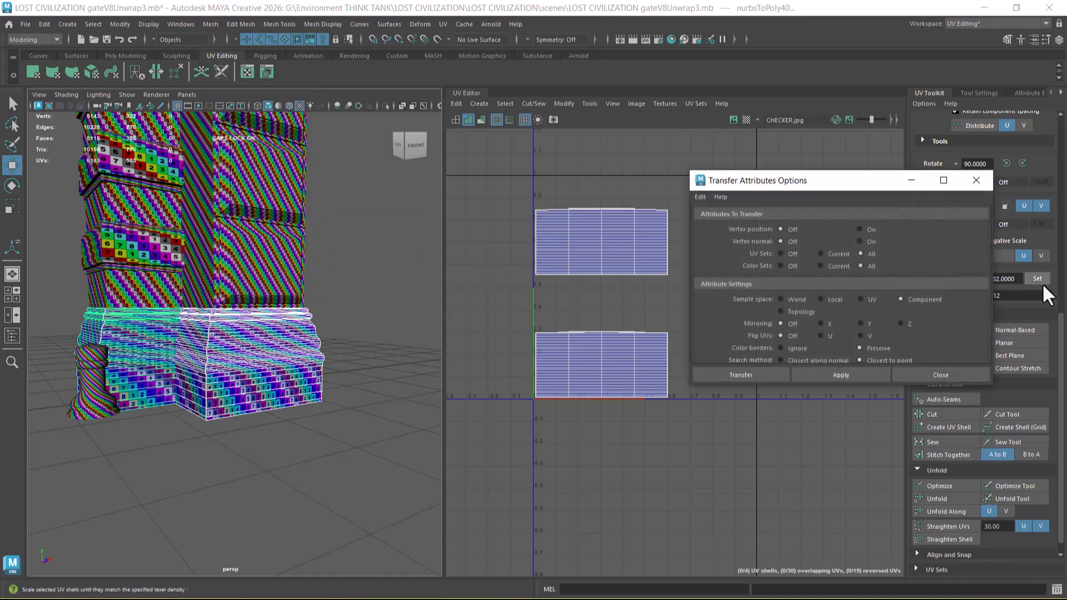
{"action": "left_click", "coordinate": [840, 376]}
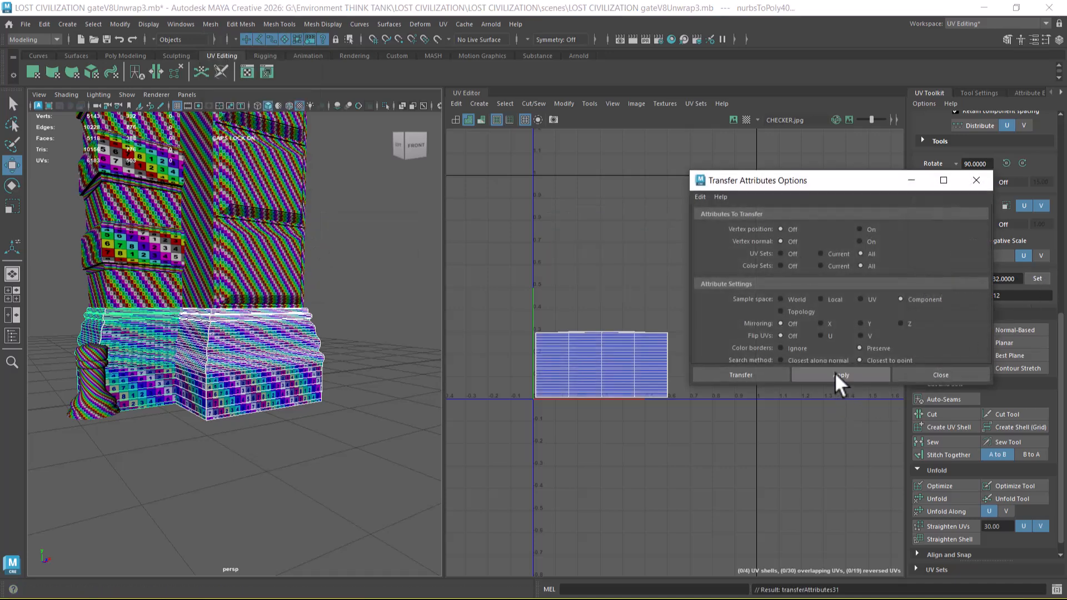
{"action": "left_click", "coordinate": [927, 378]}
Step: Select the plain inner shaft of the narrower pillar and move its UV shell left of the 0–1 tile
{"action": "left_click_drag", "start_coordinate": [233, 445], "coordinate": [250, 311], "text": "alt"}
{"action": "left_click", "coordinate": [177, 328]}
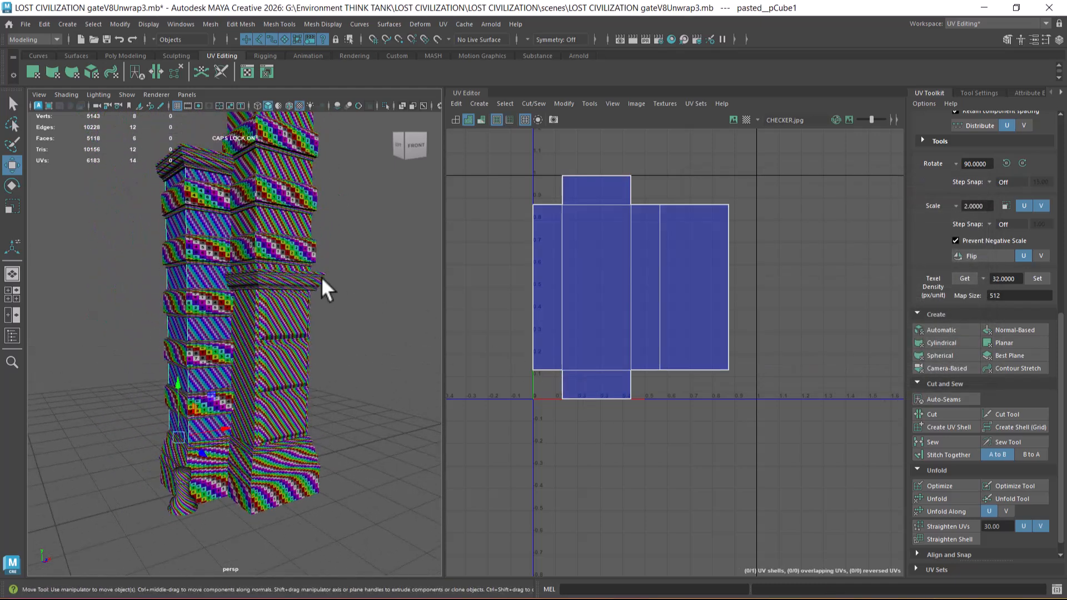
{"action": "left_click_drag", "start_coordinate": [309, 274], "coordinate": [316, 303], "text": "alt"}
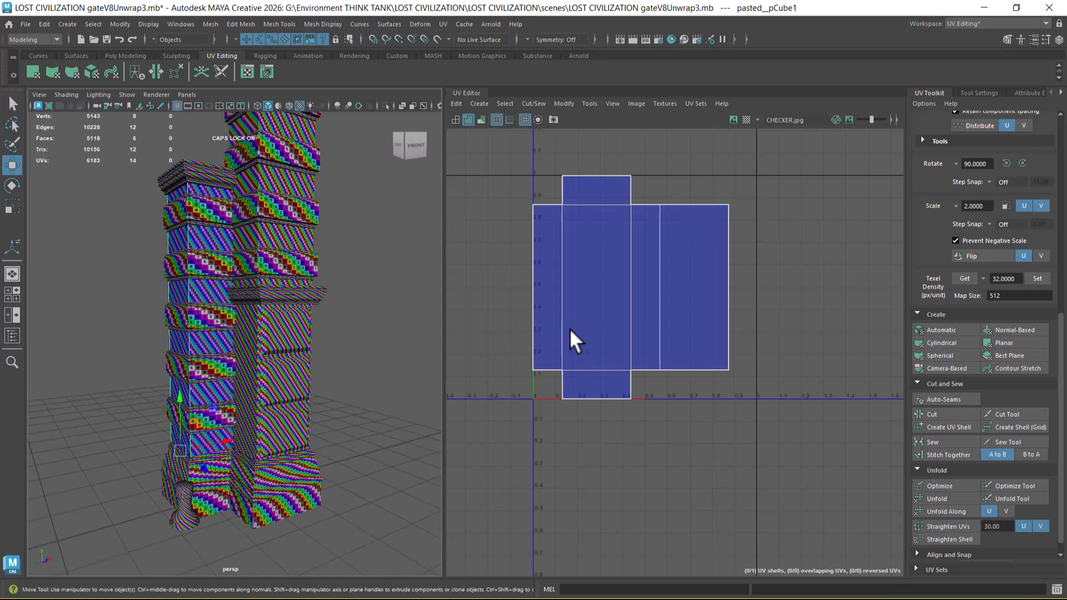
{"action": "middle_click_drag", "start_coordinate": [245, 369], "coordinate": [256, 308], "text": "alt"}
{"action": "scroll", "coordinate": [256, 308], "scroll_direction": "up", "scroll_amount": 2}
{"action": "right_click_drag", "start_coordinate": [662, 299], "coordinate": [762, 292]}
{"action": "double_click", "coordinate": [721, 369]}
{"action": "middle_click_drag", "start_coordinate": [663, 314], "coordinate": [734, 392], "text": "alt"}
{"action": "left_click_drag", "start_coordinate": [784, 362], "coordinate": [585, 358]}
{"action": "mouse_move", "coordinate": [362, 425]}
{"action": "left_mouse_down", "text": "alt"}
{"action": "mouse_move", "coordinate": [374, 352]}
{"action": "mouse_move", "coordinate": [332, 405]}
{"action": "mouse_move", "coordinate": [353, 420]}
{"action": "left_mouse_up", "text": "alt"}
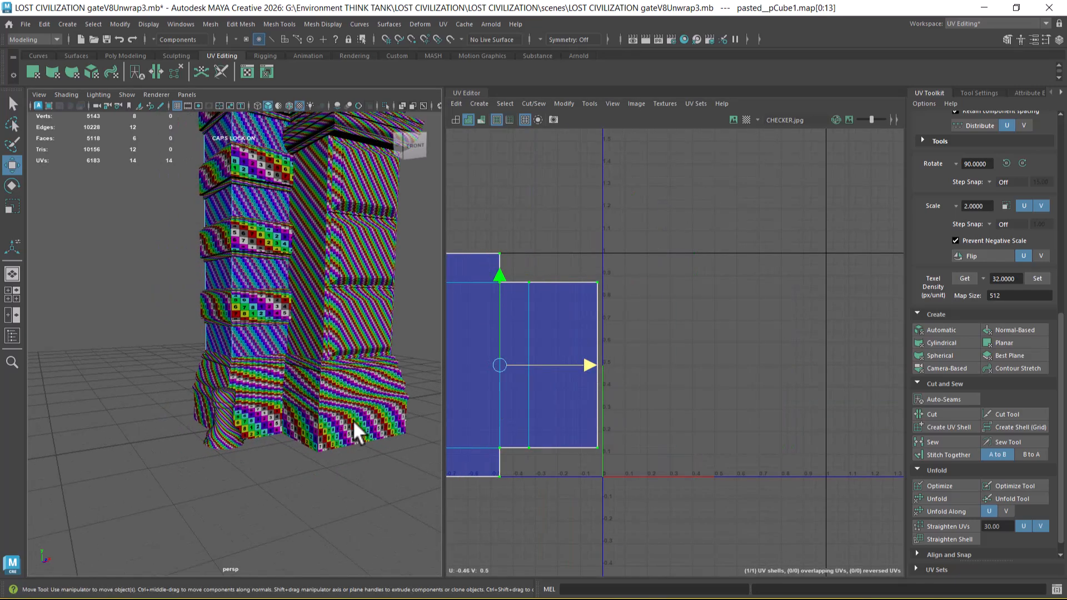
Step: Select both base blocks together with the narrower pillar's shaft and place the shaft's UV shell above the base shells
{"action": "double_click", "coordinate": [350, 418]}
{"action": "right_click_drag", "start_coordinate": [296, 388], "coordinate": [268, 379]}
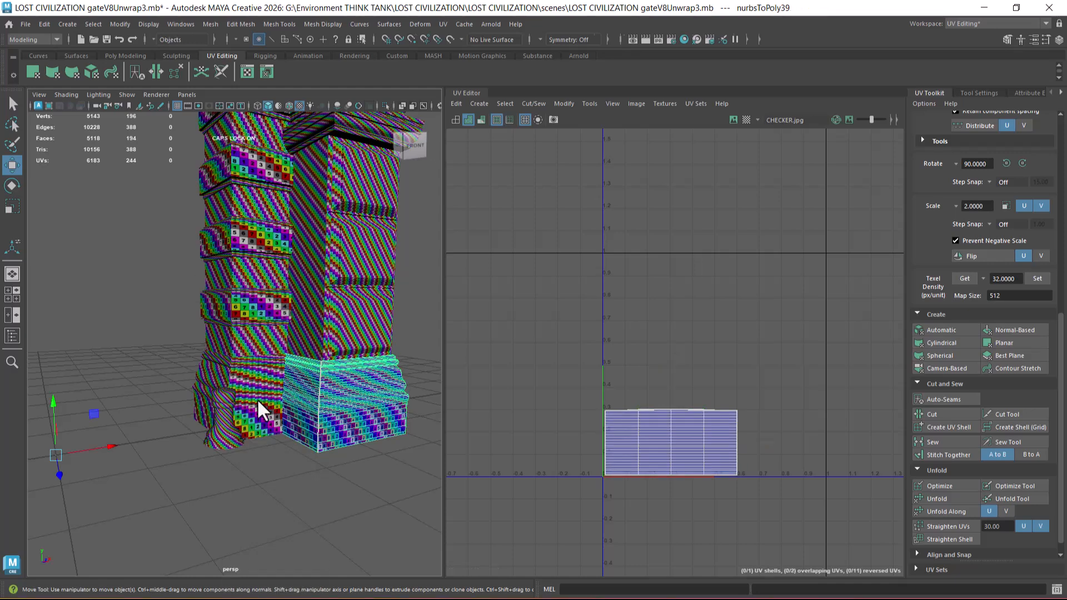
{"action": "left_click", "coordinate": [255, 408]}
{"action": "left_click", "coordinate": [321, 411], "text": "shift"}
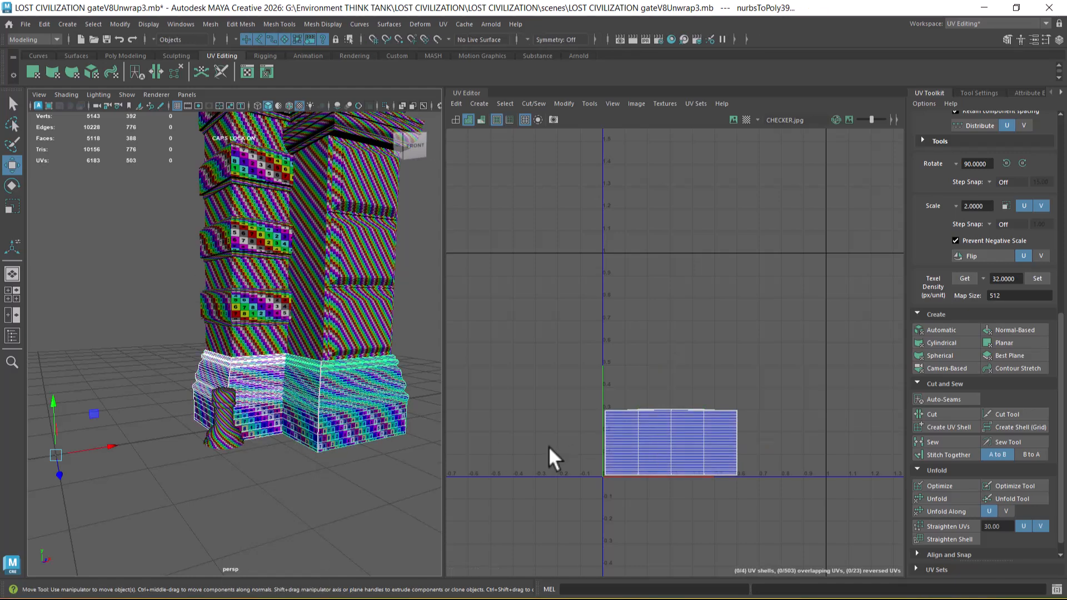
{"action": "left_click", "coordinate": [248, 339], "text": "shift"}
{"action": "right_click_drag", "start_coordinate": [579, 296], "coordinate": [608, 278]}
{"action": "double_click", "coordinate": [600, 281]}
{"action": "left_click_drag", "start_coordinate": [497, 367], "coordinate": [672, 348]}
{"action": "key", "text": "r"}
{"action": "key", "text": "w"}
{"action": "scroll", "coordinate": [652, 340], "scroll_direction": "up", "scroll_amount": 1}
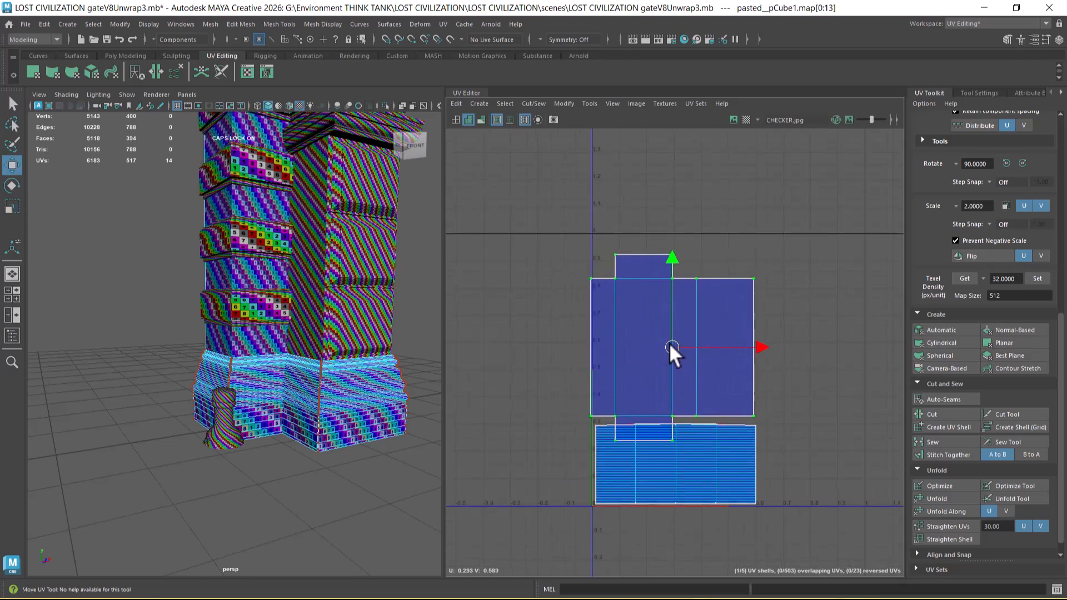
{"action": "scroll", "coordinate": [675, 311], "scroll_direction": "up", "scroll_amount": 2}
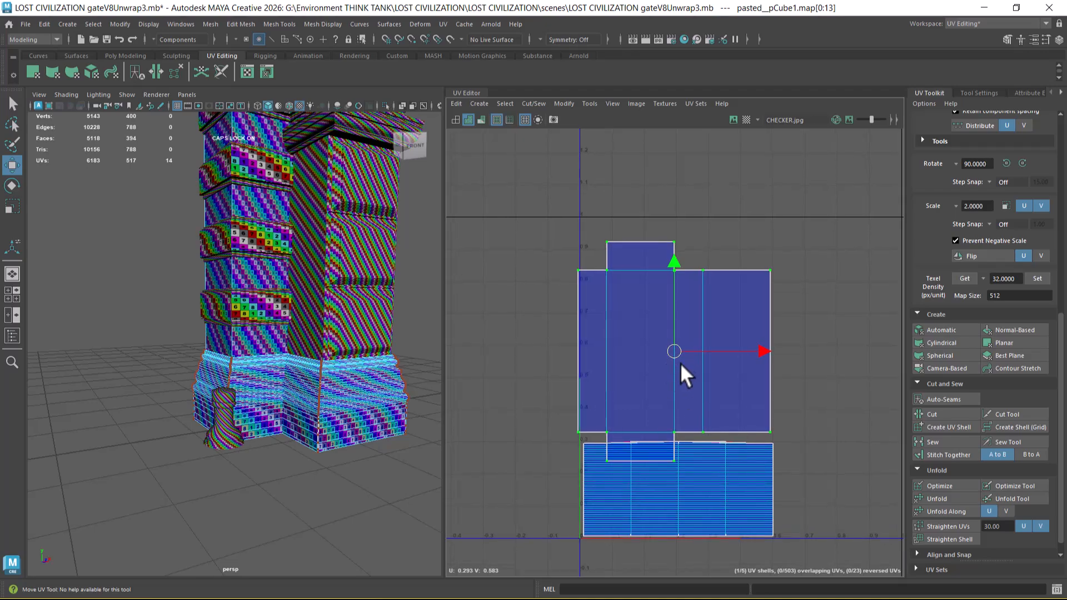
Step: Cut the shaft's UV shell along the edges joining its two end caps to the side faces
{"action": "middle_click_drag", "start_coordinate": [300, 354], "coordinate": [278, 497], "text": "alt"}
{"action": "middle_click_drag", "start_coordinate": [240, 175], "coordinate": [239, 372], "text": "alt"}
{"action": "left_click_drag", "start_coordinate": [239, 372], "coordinate": [279, 239], "text": "alt"}
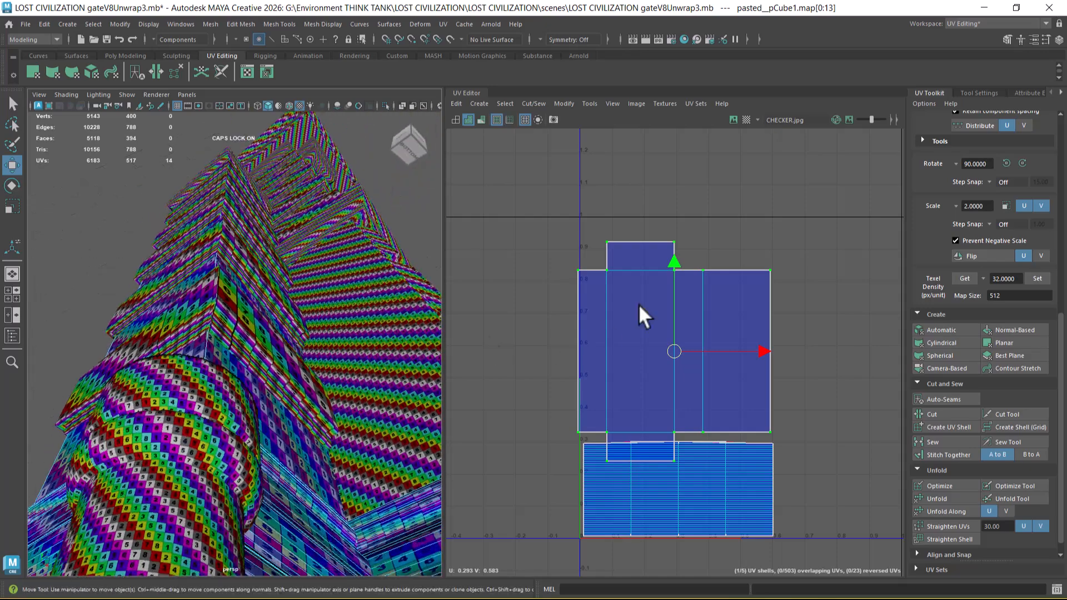
{"action": "scroll", "coordinate": [639, 315], "scroll_direction": "up", "scroll_amount": 1}
{"action": "right_click_drag", "start_coordinate": [645, 223], "coordinate": [650, 244]}
{"action": "right_click_drag", "start_coordinate": [648, 189], "coordinate": [648, 191]}
{"action": "left_click", "coordinate": [635, 271]}
{"action": "left_click", "coordinate": [640, 459]}
{"action": "right_click_drag", "start_coordinate": [728, 360], "coordinate": [697, 375], "text": "shift"}
{"action": "right_click_drag", "start_coordinate": [619, 240], "coordinate": [620, 269]}
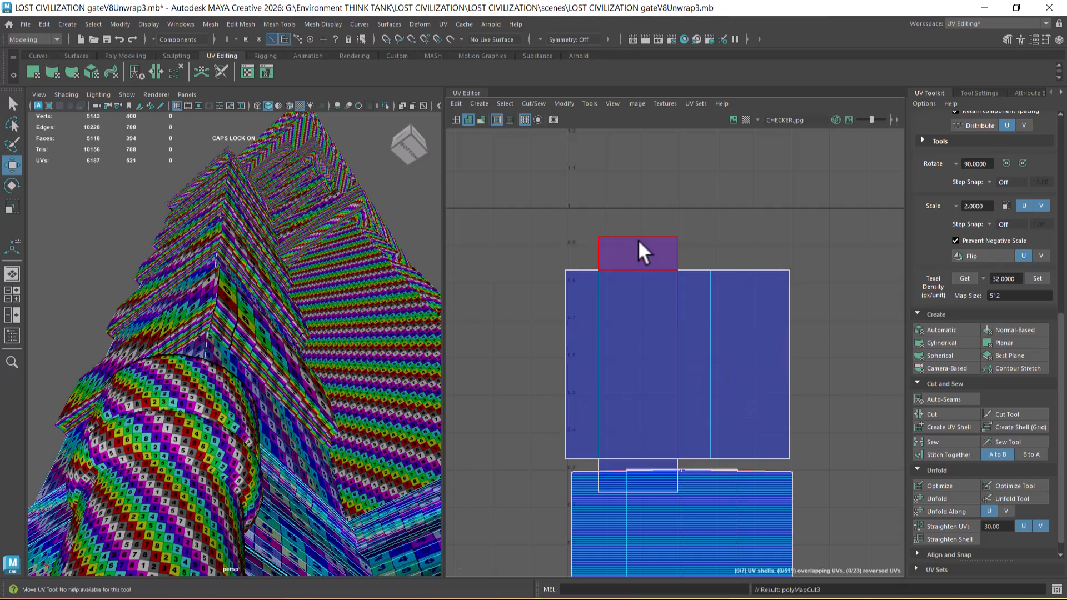
Step: Delete the UV shells of the shaft's two end caps
{"action": "left_click", "coordinate": [638, 240]}
{"action": "left_click", "coordinate": [646, 461], "text": "shift"}
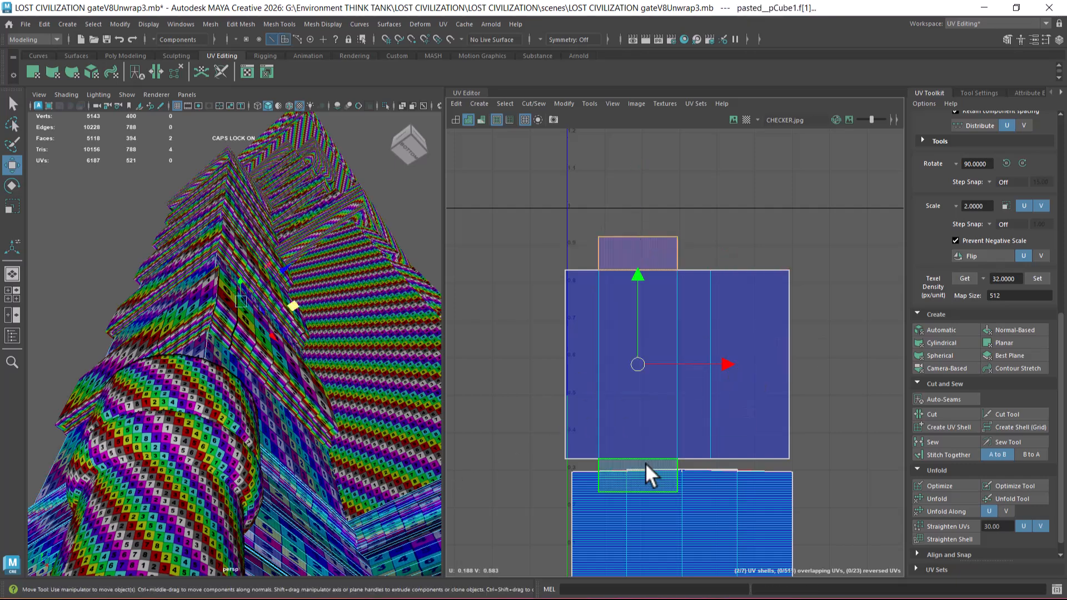
{"action": "left_click", "coordinate": [455, 103]}
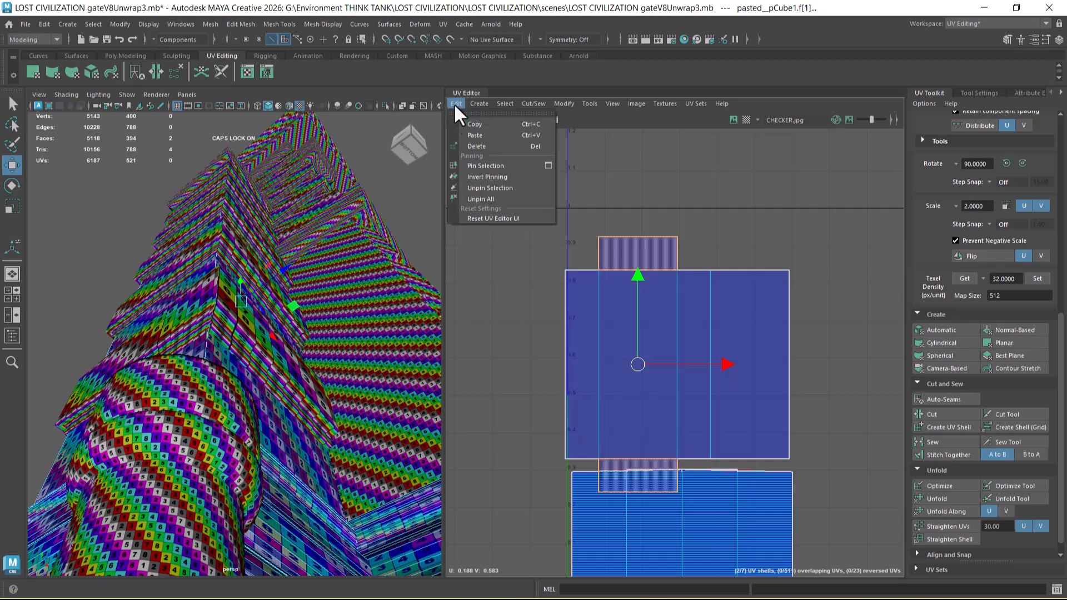
{"action": "left_click", "coordinate": [493, 150]}
Step: Scale the shaft's side-face UV shell down to about 0.42 units wide and place it directly above the base shells
{"action": "right_click_drag", "start_coordinate": [691, 303], "coordinate": [768, 295]}
{"action": "left_click", "coordinate": [679, 315]}
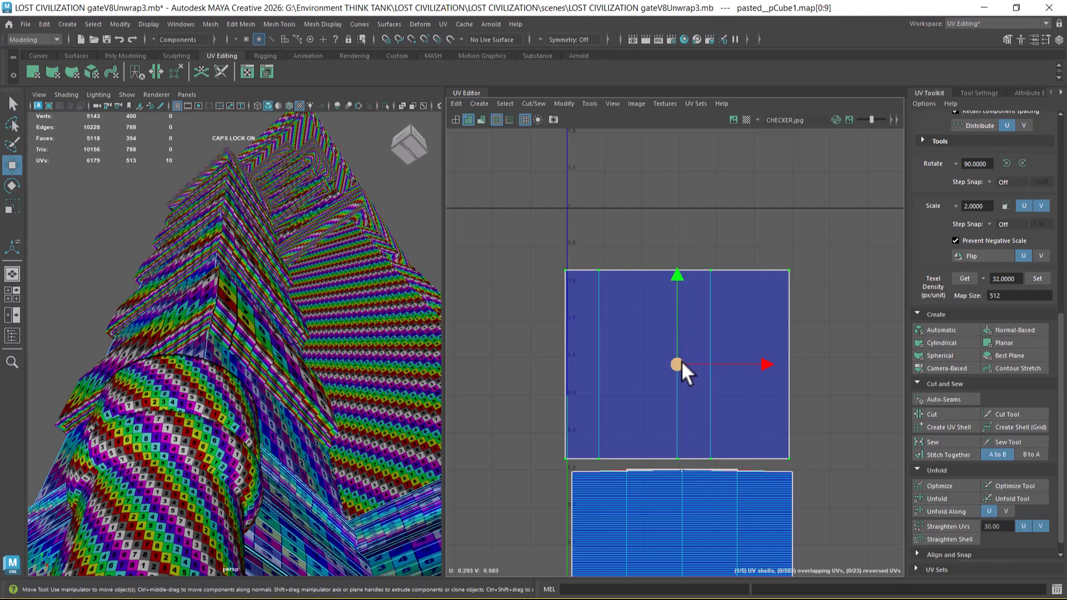
{"action": "left_click_drag", "start_coordinate": [679, 279], "coordinate": [679, 286]}
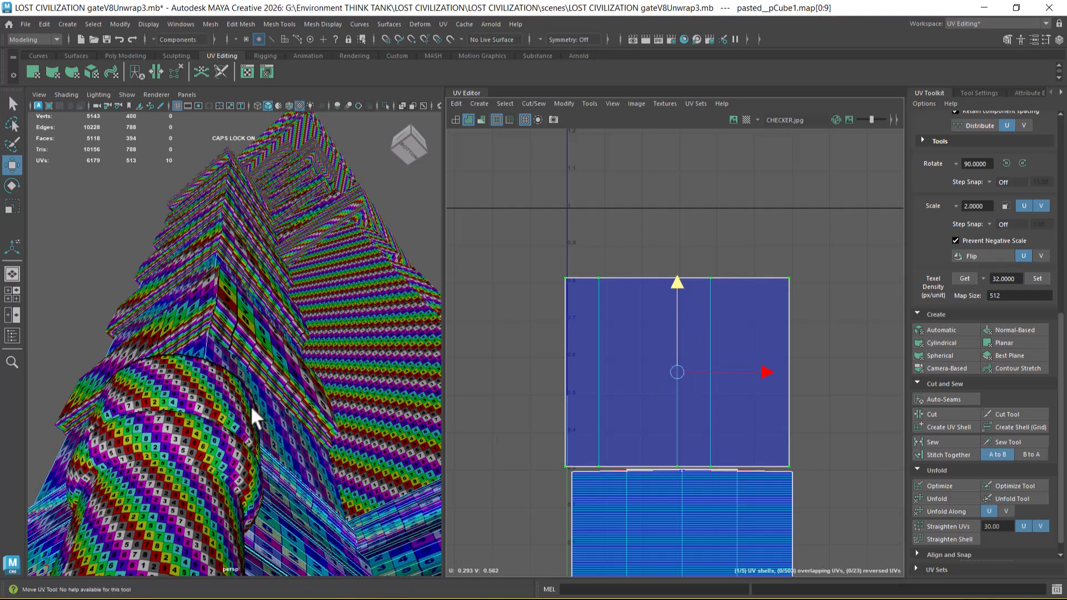
{"action": "left_click_drag", "start_coordinate": [251, 405], "coordinate": [210, 413], "text": "alt"}
{"action": "key", "text": "r"}
{"action": "left_click_drag", "start_coordinate": [677, 370], "coordinate": [655, 390]}
{"action": "key", "text": "w"}
{"action": "left_click_drag", "start_coordinate": [235, 458], "coordinate": [286, 449], "text": "alt"}
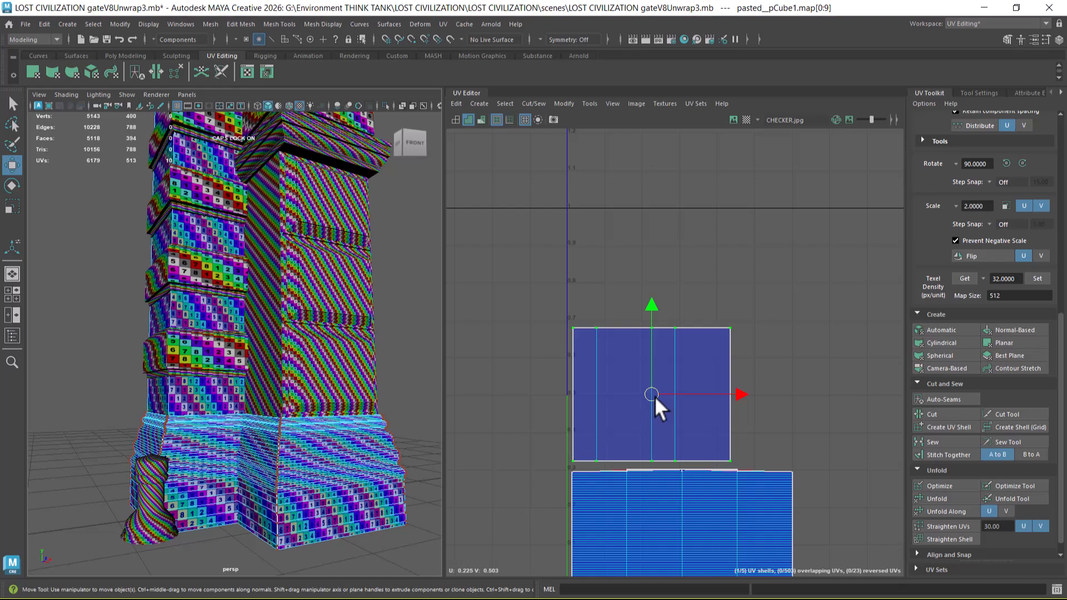
{"action": "left_click_drag", "start_coordinate": [656, 397], "coordinate": [647, 398]}
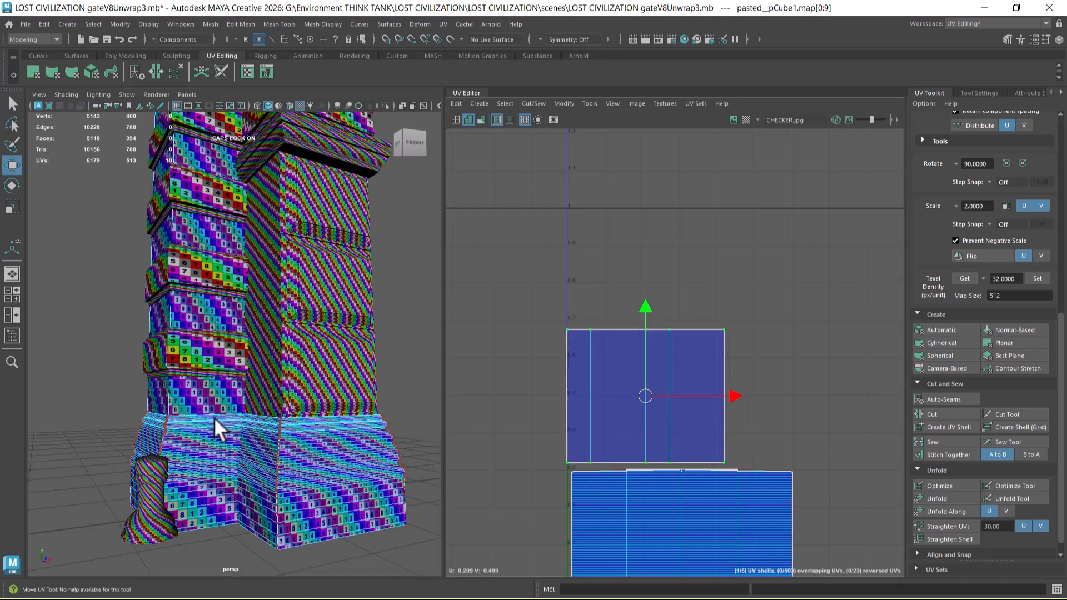
{"action": "left_click_drag", "start_coordinate": [174, 461], "coordinate": [249, 412], "text": "alt"}
{"action": "left_click_drag", "start_coordinate": [644, 397], "coordinate": [649, 401]}
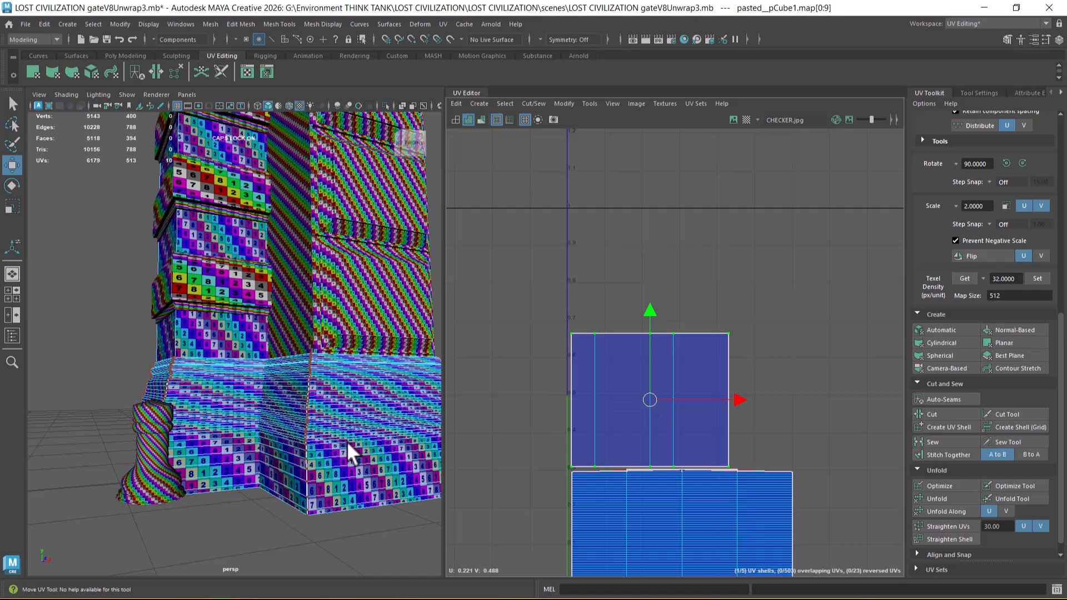
Step: Compare the checker density on the narrower pillar's shaft and base with the wider pillar's panelled lower block
{"action": "right_click_drag", "start_coordinate": [350, 441], "coordinate": [284, 382], "text": "alt"}
{"action": "middle_click_drag", "start_coordinate": [285, 383], "coordinate": [279, 390], "text": "alt"}
{"action": "right_click_drag", "start_coordinate": [215, 297], "coordinate": [272, 267]}
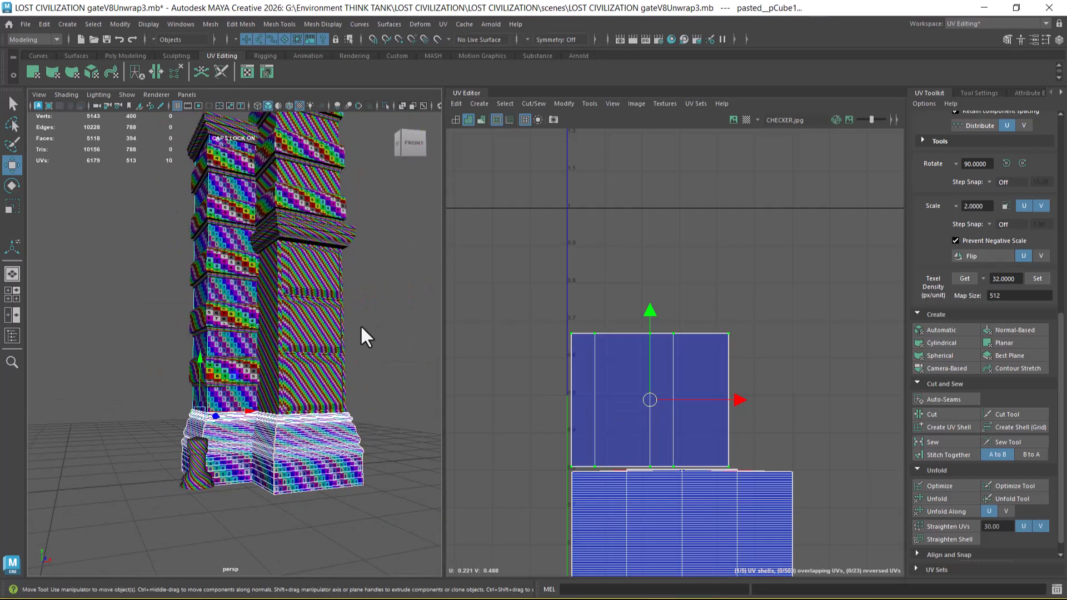
{"action": "left_click", "coordinate": [358, 322]}
{"action": "left_click", "coordinate": [284, 361]}
{"action": "right_click_drag", "start_coordinate": [719, 425], "coordinate": [578, 284], "text": "alt"}
{"action": "middle_click_drag", "start_coordinate": [726, 388], "coordinate": [549, 349], "text": "alt"}
{"action": "left_click", "coordinate": [228, 399], "text": "shift"}
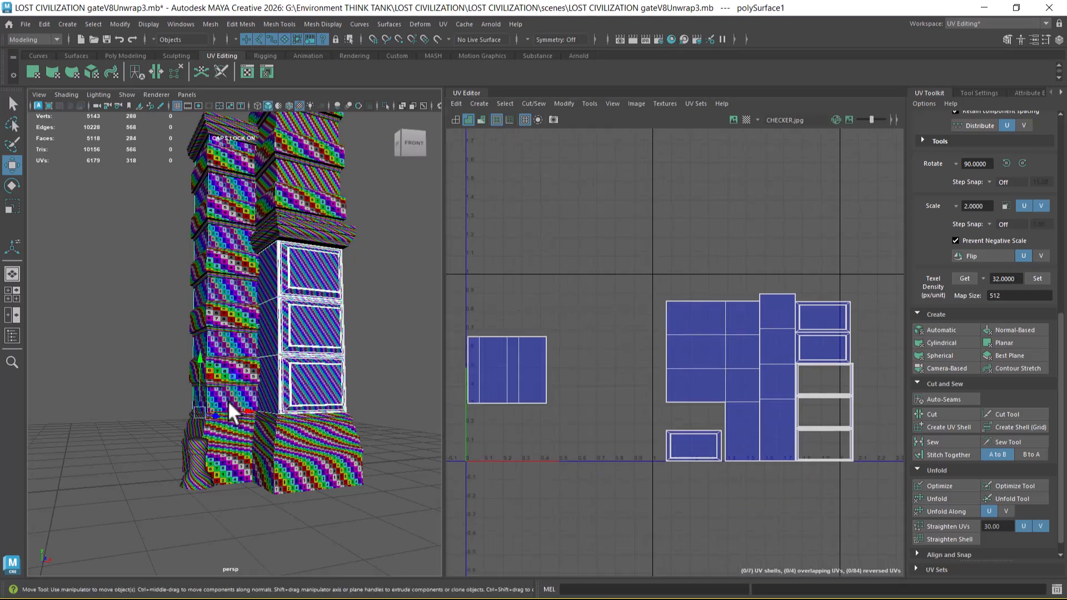
{"action": "right_click_drag", "start_coordinate": [242, 404], "coordinate": [270, 434], "text": "alt"}
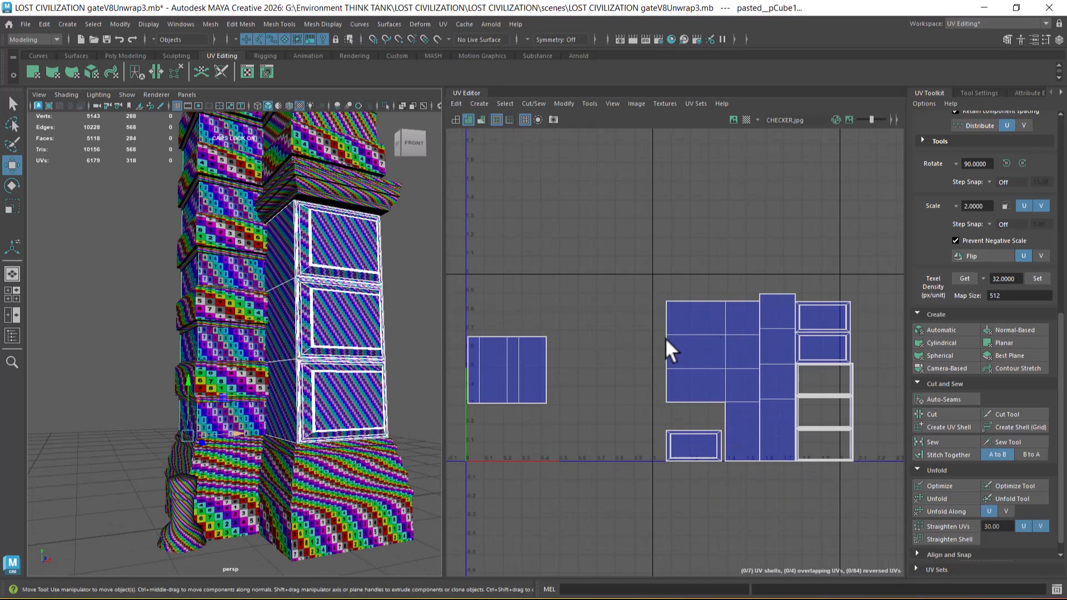
{"action": "left_click_drag", "start_coordinate": [294, 444], "coordinate": [274, 415], "text": "alt"}
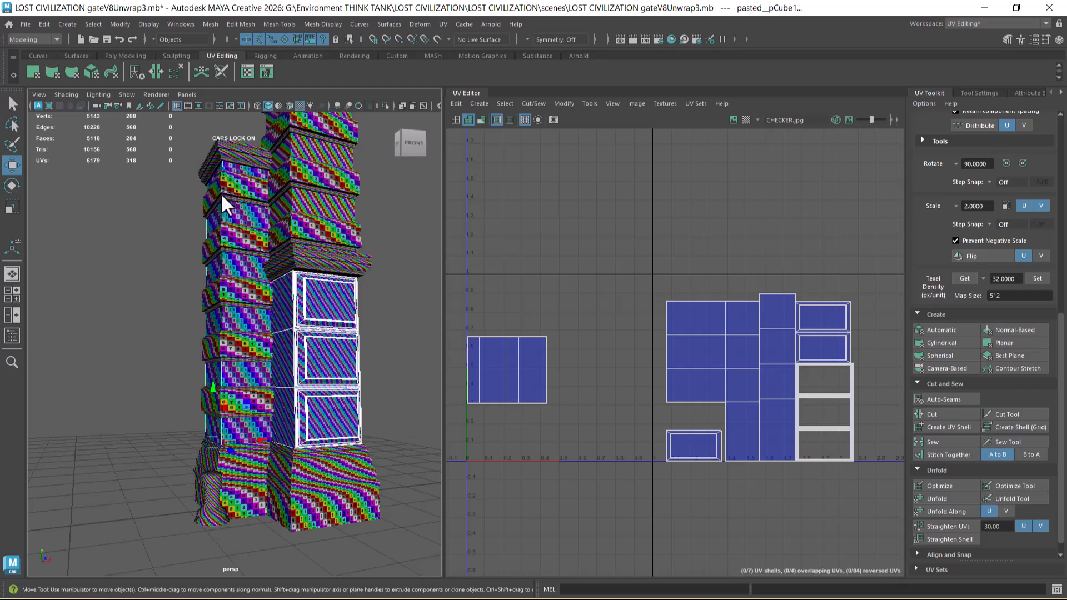
Step: Compare the UV layouts of the narrower pillar's cap moulding and the wider pillar's matching ledge moulding
{"action": "left_click", "coordinate": [238, 155]}
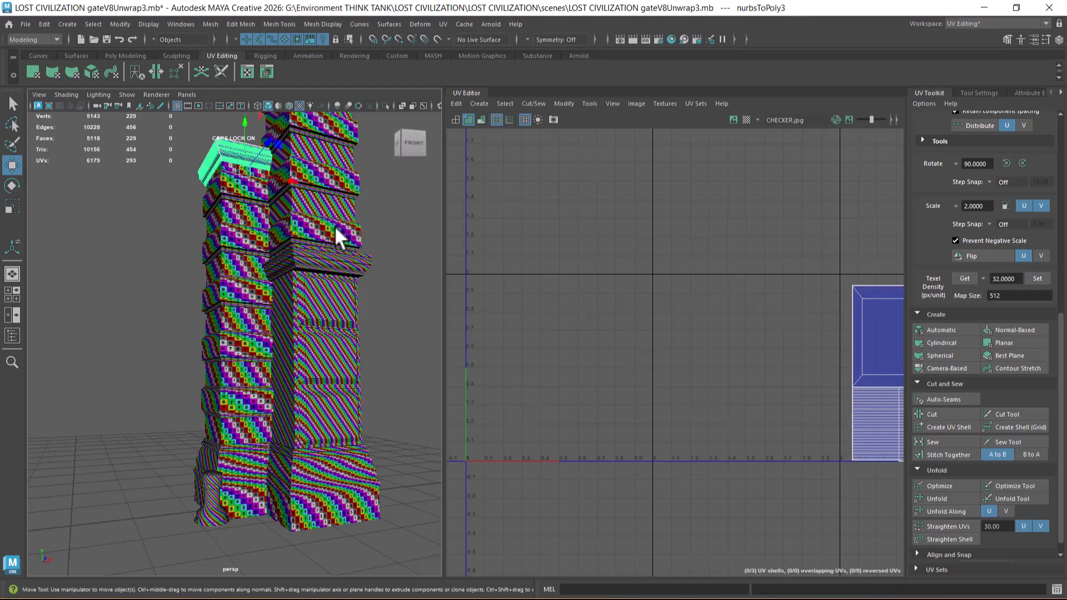
{"action": "left_click", "coordinate": [335, 258], "text": "shift"}
{"action": "left_click_drag", "start_coordinate": [317, 281], "coordinate": [265, 342], "text": "alt"}
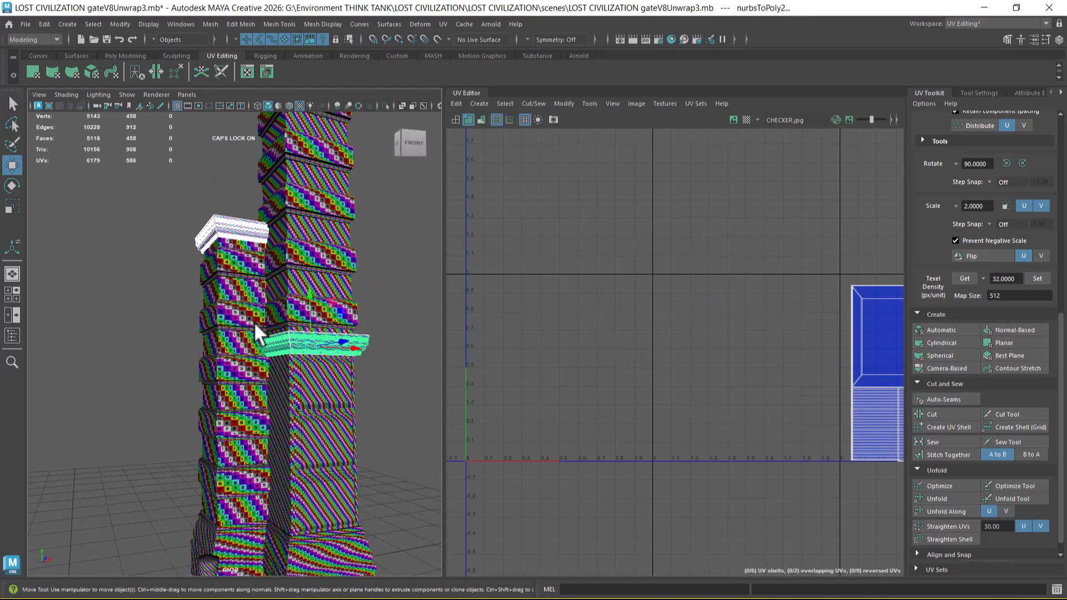
{"action": "left_click", "coordinate": [226, 223]}
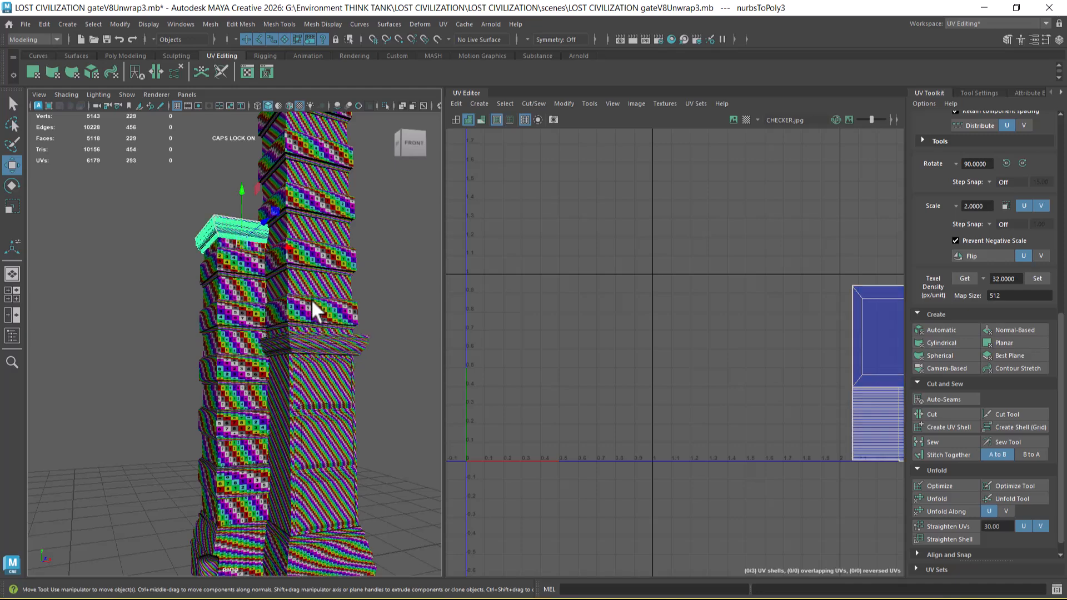
{"action": "left_click", "coordinate": [325, 340]}
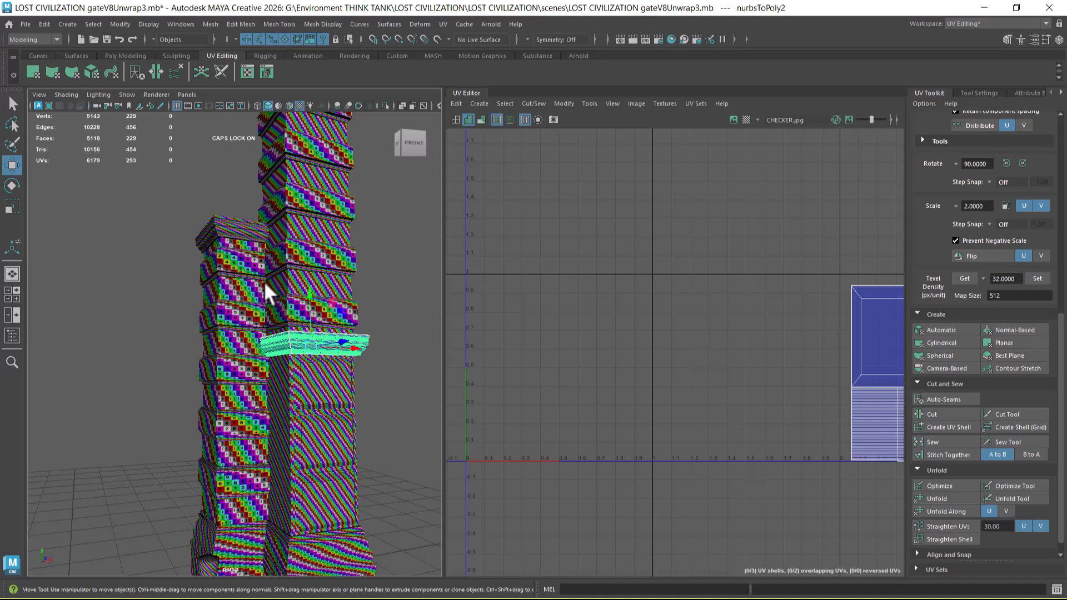
{"action": "left_click", "coordinate": [229, 228]}
{"action": "scroll", "coordinate": [615, 303], "scroll_direction": "down", "scroll_amount": 3}
{"action": "middle_click_drag", "start_coordinate": [695, 368], "coordinate": [590, 308], "text": "alt"}
{"action": "scroll", "coordinate": [567, 323], "scroll_direction": "down", "scroll_amount": 1}
{"action": "scroll", "coordinate": [562, 341], "scroll_direction": "up", "scroll_amount": 1}
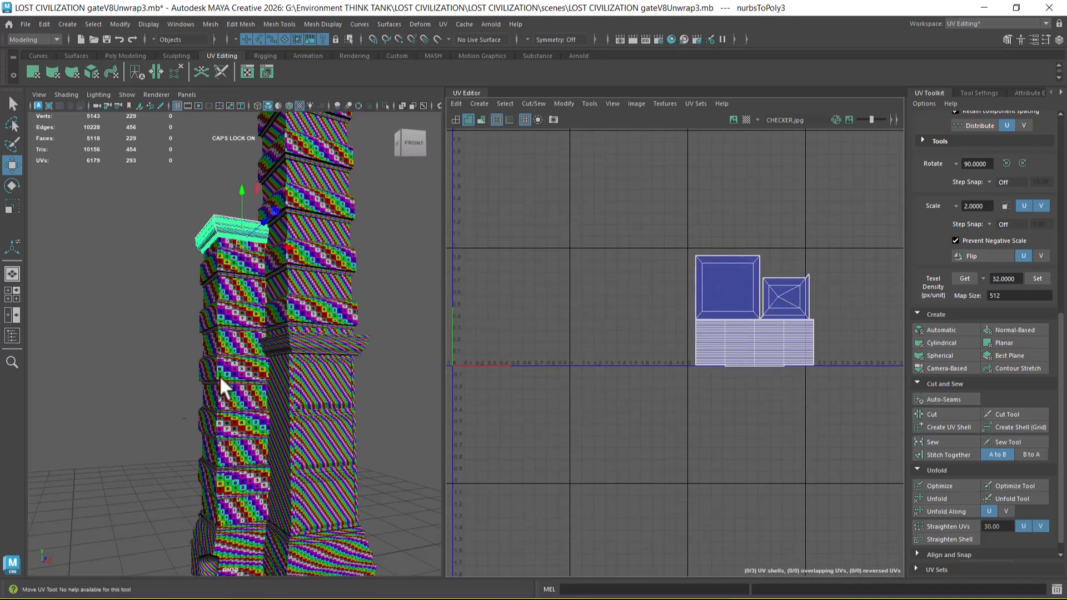
Step: Select both bases with the narrower pillar's shaft and cap moulding, and select all of the cap's UVs
{"action": "scroll", "coordinate": [183, 399], "scroll_direction": "up", "scroll_amount": 1}
{"action": "left_click", "coordinate": [257, 539]}
{"action": "left_click", "coordinate": [299, 552], "text": "shift"}
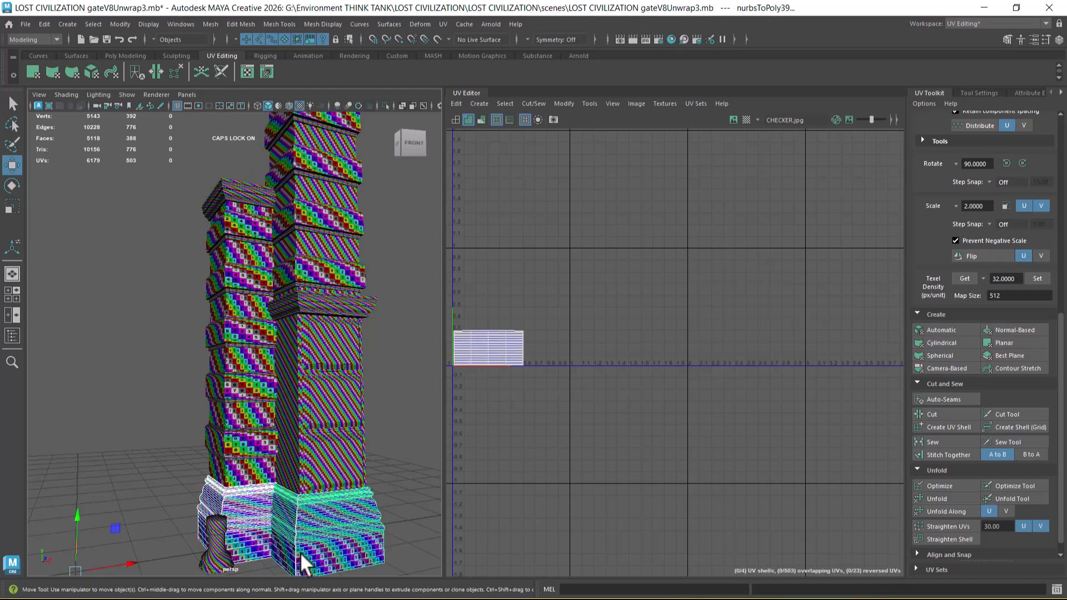
{"action": "left_click", "coordinate": [242, 476], "text": "shift"}
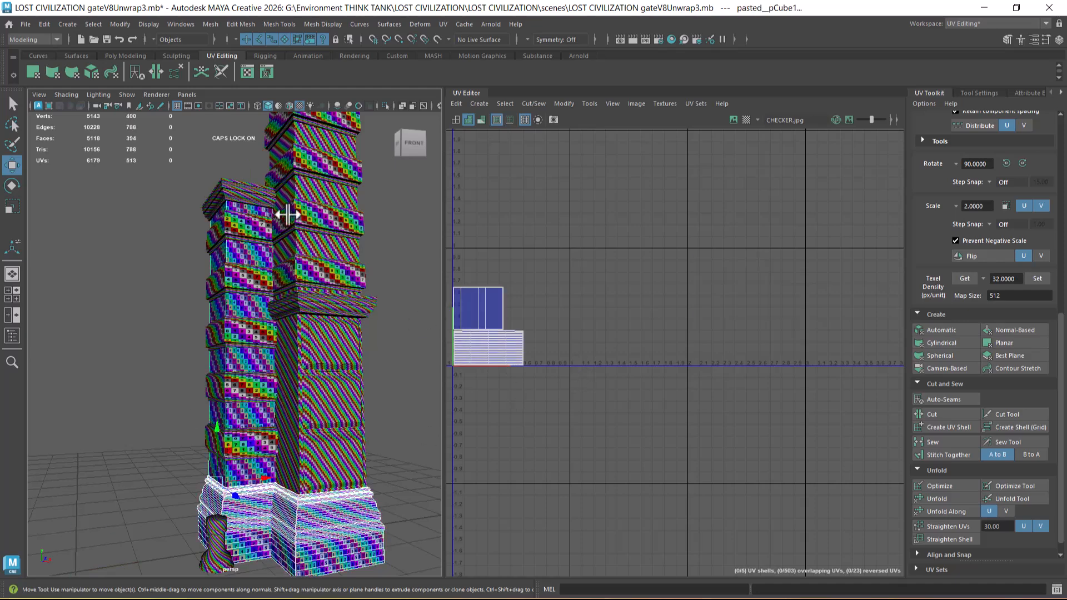
{"action": "left_click", "coordinate": [250, 193], "text": "shift"}
{"action": "scroll", "coordinate": [723, 339], "scroll_direction": "up", "scroll_amount": 1}
{"action": "right_click_drag", "start_coordinate": [715, 317], "coordinate": [804, 318]}
{"action": "left_click_drag", "start_coordinate": [850, 211], "coordinate": [628, 416]}
Step: Scale the cap's UV shells down to about 0.62 units wide and move them into the 0–1 tile beside the base and shaft shells
{"action": "key", "text": "r"}
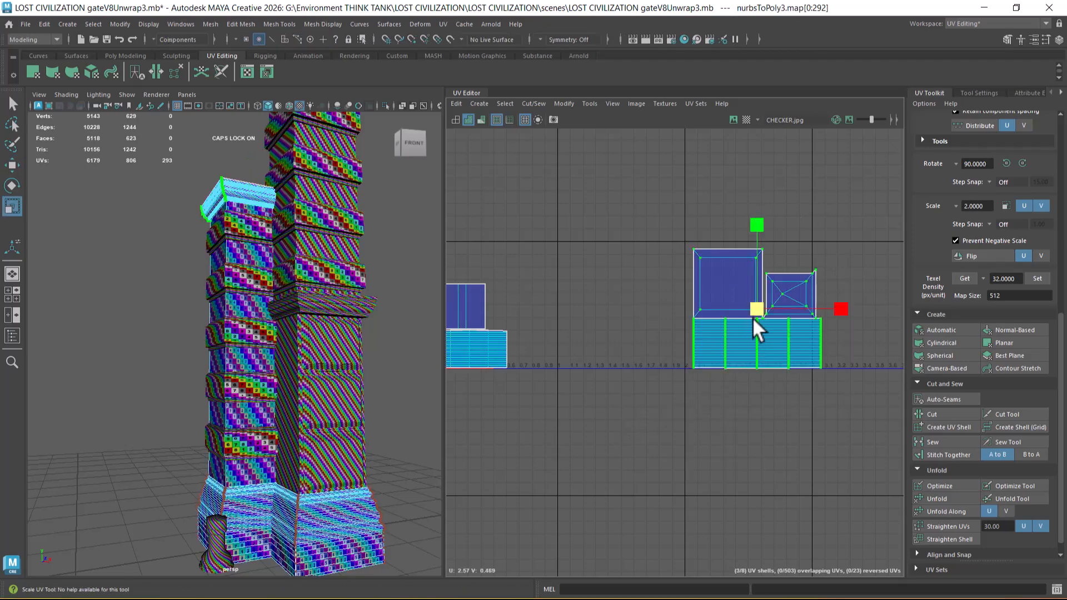
{"action": "left_click_drag", "start_coordinate": [751, 311], "coordinate": [723, 321]}
{"action": "middle_click_drag", "start_coordinate": [173, 199], "coordinate": [148, 339], "text": "alt"}
{"action": "right_click_drag", "start_coordinate": [148, 339], "coordinate": [418, 369], "text": "alt"}
{"action": "key", "text": "w"}
{"action": "left_click_drag", "start_coordinate": [755, 303], "coordinate": [545, 282]}
{"action": "middle_click_drag", "start_coordinate": [533, 294], "coordinate": [677, 264], "text": "alt"}
{"action": "right_click_drag", "start_coordinate": [677, 264], "coordinate": [694, 294], "text": "alt"}
{"action": "middle_click_drag", "start_coordinate": [682, 288], "coordinate": [721, 319], "text": "alt"}
{"action": "right_click_drag", "start_coordinate": [720, 319], "coordinate": [789, 366], "text": "alt"}
{"action": "left_click_drag", "start_coordinate": [248, 329], "coordinate": [335, 413], "text": "alt"}
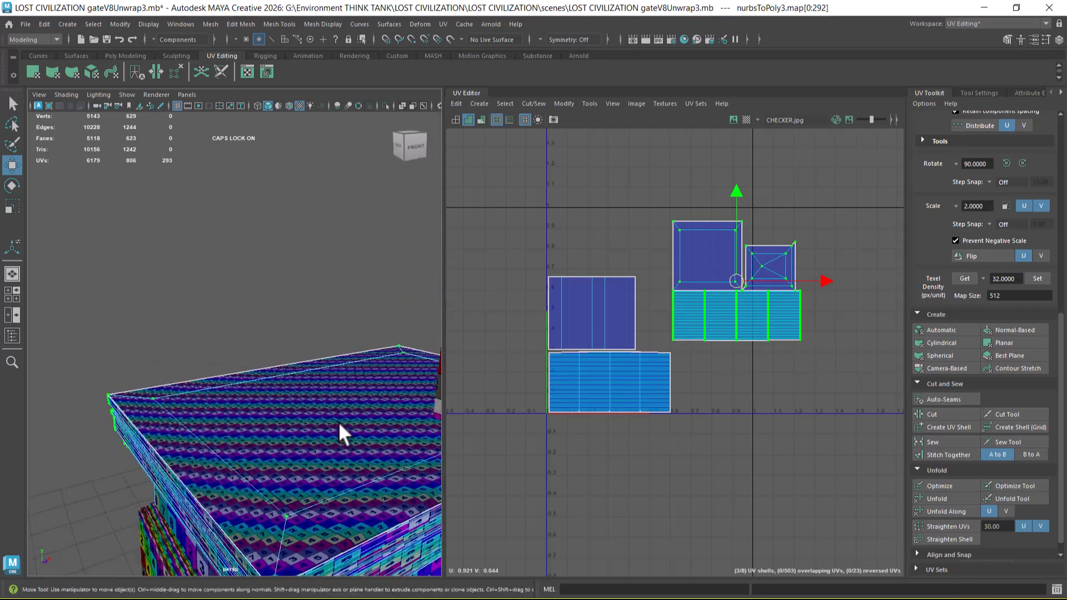
{"action": "middle_click_drag", "start_coordinate": [335, 413], "coordinate": [213, 417], "text": "alt"}
{"action": "right_click_drag", "start_coordinate": [212, 417], "coordinate": [259, 361], "text": "alt"}
Step: Stack the cap's UV shells above the shaft shell and scale the moulding strip to about 0.5 units wide
{"action": "middle_click_drag", "start_coordinate": [750, 287], "coordinate": [604, 216]}
{"action": "right_click_drag", "start_coordinate": [652, 250], "coordinate": [651, 282], "text": "alt"}
{"action": "middle_click_drag", "start_coordinate": [625, 245], "coordinate": [649, 286], "text": "alt"}
{"action": "right_click_drag", "start_coordinate": [649, 286], "coordinate": [634, 326], "text": "alt"}
{"action": "left_click_drag", "start_coordinate": [266, 411], "coordinate": [247, 357], "text": "alt"}
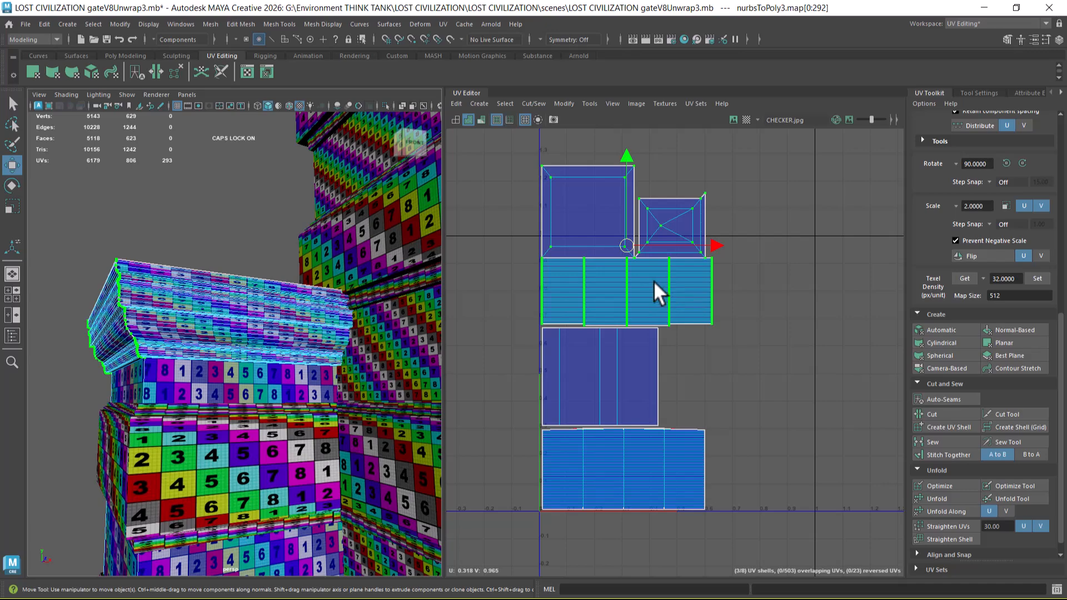
{"action": "right_click_drag", "start_coordinate": [201, 371], "coordinate": [244, 381], "text": "alt"}
{"action": "key", "text": "r"}
{"action": "left_click_drag", "start_coordinate": [624, 245], "coordinate": [607, 258]}
{"action": "key", "text": "w"}
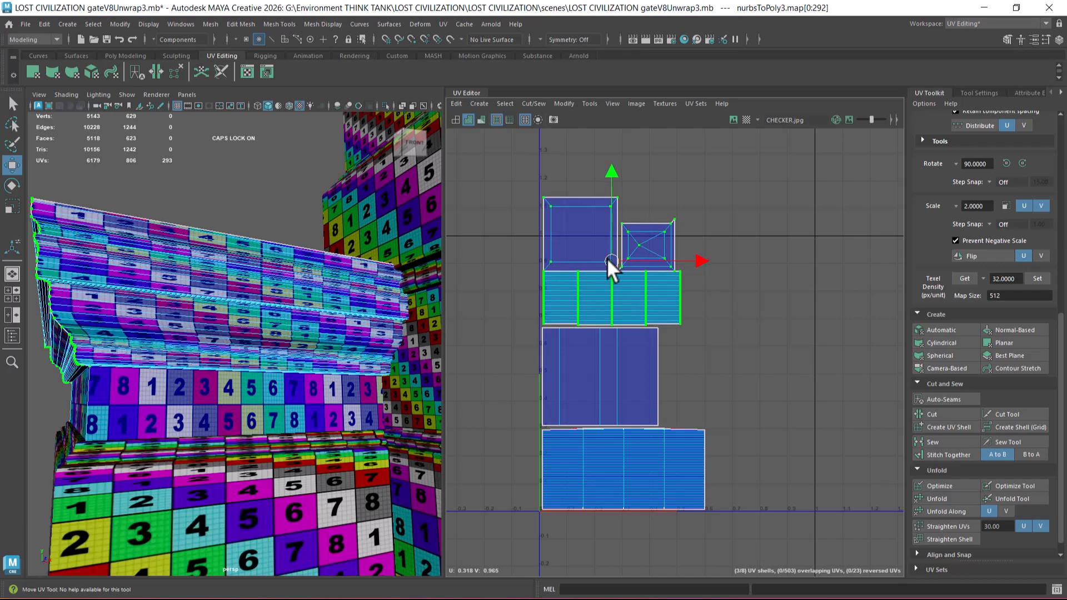
Step: Delete the cap's smaller UV shell with the diagonally split faces
{"action": "key", "text": "f"}
{"action": "right_click_drag", "start_coordinate": [649, 215], "coordinate": [652, 237]}
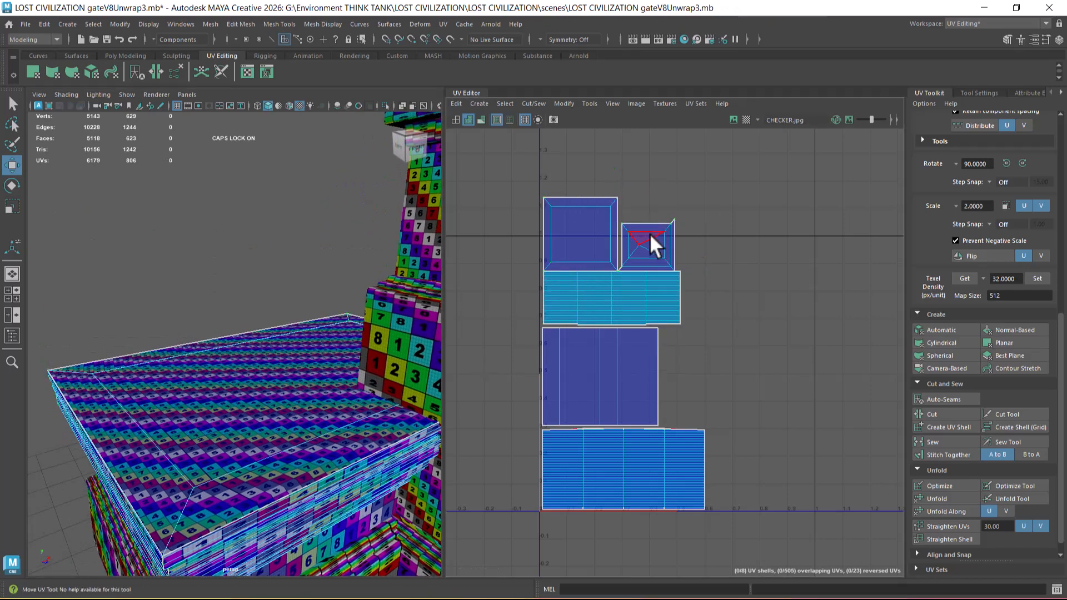
{"action": "double_click", "coordinate": [648, 232]}
{"action": "left_click_drag", "start_coordinate": [305, 437], "coordinate": [328, 390], "text": "alt"}
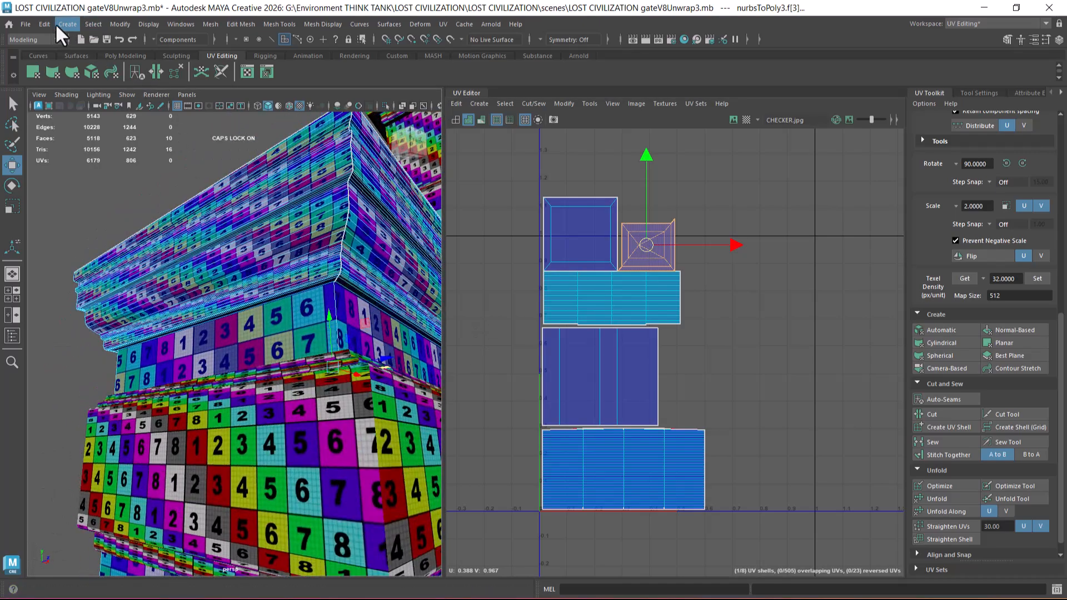
{"action": "left_click", "coordinate": [456, 103]}
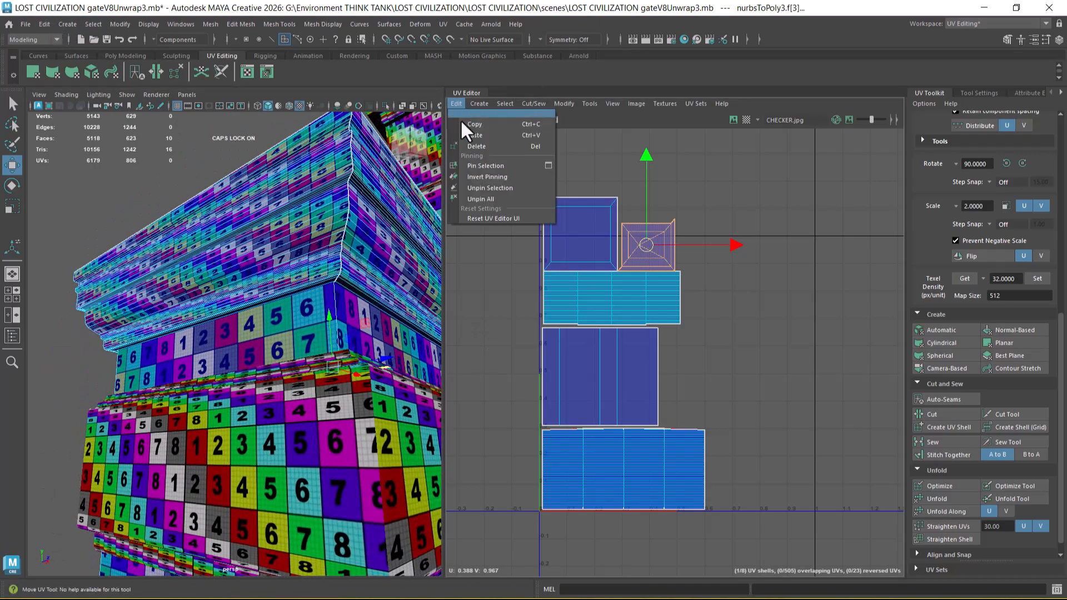
{"action": "left_click", "coordinate": [509, 147]}
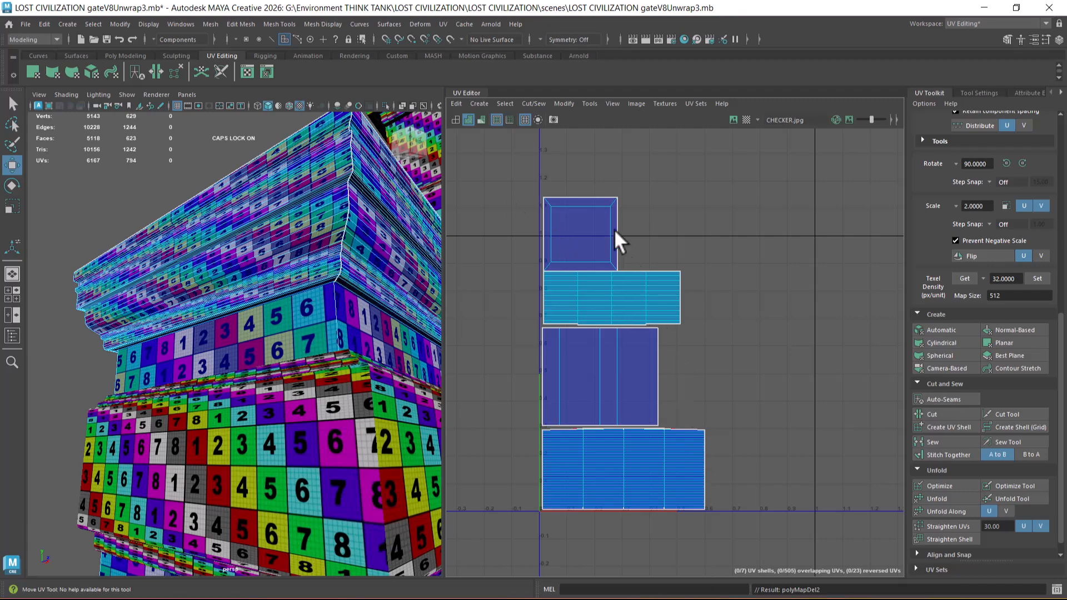
Step: Scale the cap's remaining square UV shell down to about 0.12 units wide and place it above the moulding strip's left end
{"action": "left_click", "coordinate": [603, 214]}
{"action": "key", "text": "f"}
{"action": "left_click_drag", "start_coordinate": [367, 286], "coordinate": [336, 405], "text": "alt"}
{"action": "scroll", "coordinate": [336, 405], "scroll_direction": "down", "scroll_amount": 3}
{"action": "scroll", "coordinate": [652, 282], "scroll_direction": "up", "scroll_amount": 2}
{"action": "scroll", "coordinate": [259, 405], "scroll_direction": "down", "scroll_amount": 8}
{"action": "left_click_drag", "start_coordinate": [259, 401], "coordinate": [212, 322], "text": "alt"}
{"action": "scroll", "coordinate": [288, 396], "scroll_direction": "up", "scroll_amount": 6}
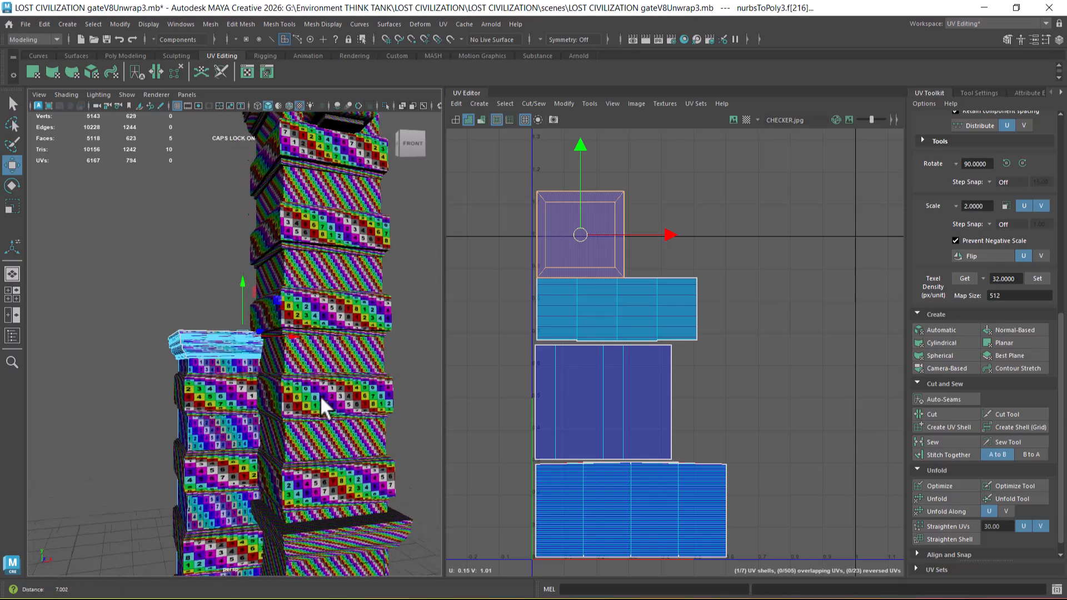
{"action": "mouse_move", "coordinate": [279, 360]}
{"action": "left_mouse_down", "text": "alt"}
{"action": "mouse_move", "coordinate": [271, 368]}
{"action": "mouse_move", "coordinate": [282, 371]}
{"action": "left_mouse_up", "text": "alt"}
{"action": "scroll", "coordinate": [615, 272], "scroll_direction": "up", "scroll_amount": 2}
{"action": "middle_click_drag", "start_coordinate": [620, 267], "coordinate": [622, 309], "text": "alt"}
{"action": "key", "text": "r"}
{"action": "left_click_drag", "start_coordinate": [581, 276], "coordinate": [532, 303]}
{"action": "key", "text": "w"}
{"action": "left_click_drag", "start_coordinate": [582, 278], "coordinate": [554, 298]}
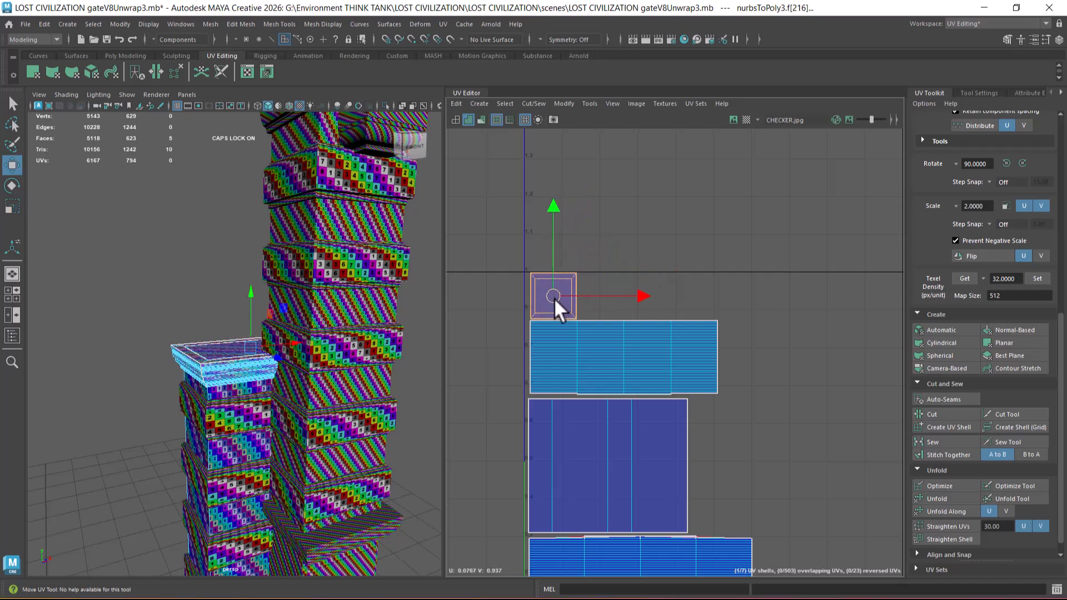
Step: Return to object selection and select both pillar bases together with the narrower pillar's shaft
{"action": "right_click_drag", "start_coordinate": [293, 206], "coordinate": [293, 206]}
{"action": "scroll", "coordinate": [279, 324], "scroll_direction": "down", "scroll_amount": 5}
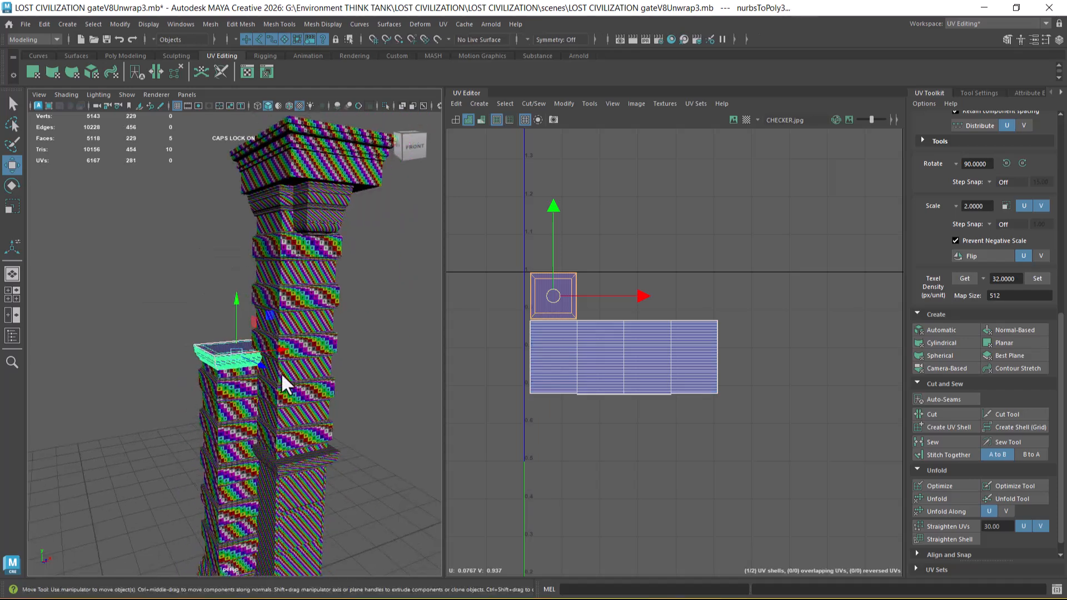
{"action": "middle_click_drag", "start_coordinate": [290, 516], "coordinate": [270, 374], "text": "alt"}
{"action": "left_click", "coordinate": [261, 472]}
{"action": "left_click", "coordinate": [212, 457], "text": "shift"}
{"action": "left_click", "coordinate": [215, 430], "text": "shift"}
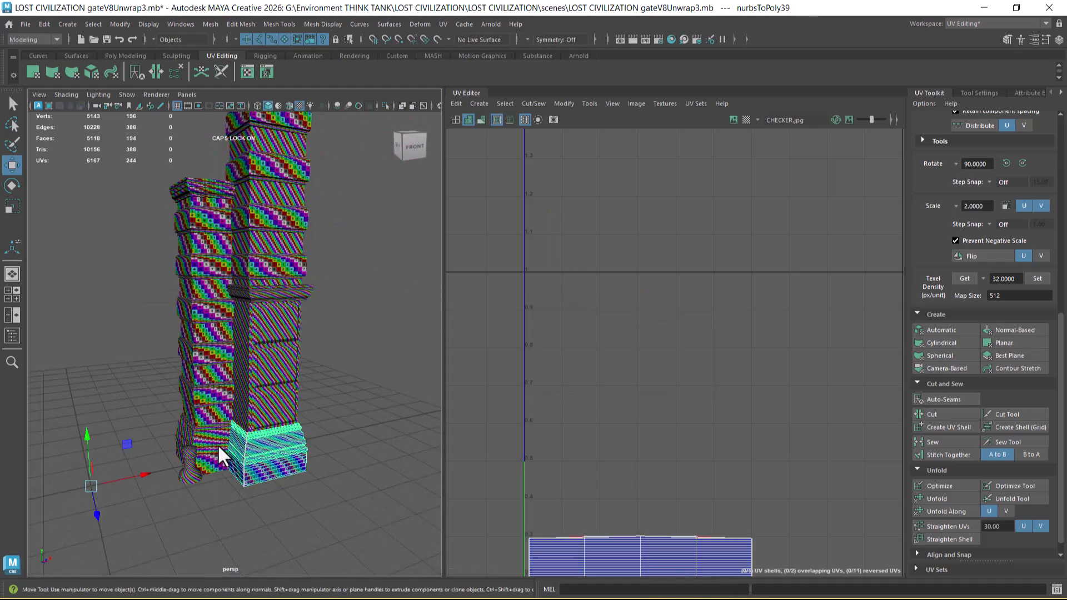
{"action": "left_click", "coordinate": [218, 445], "text": "shift"}
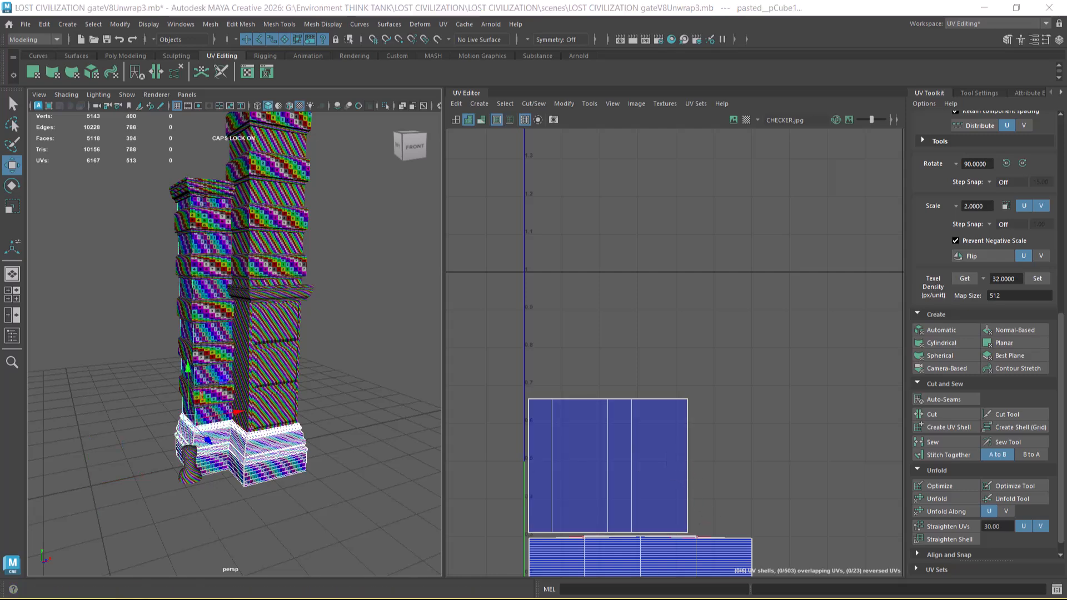
Step: Switch to the reference image board and zoom in on the stone archway and its pillars
{"action": "key", "text": "super"}
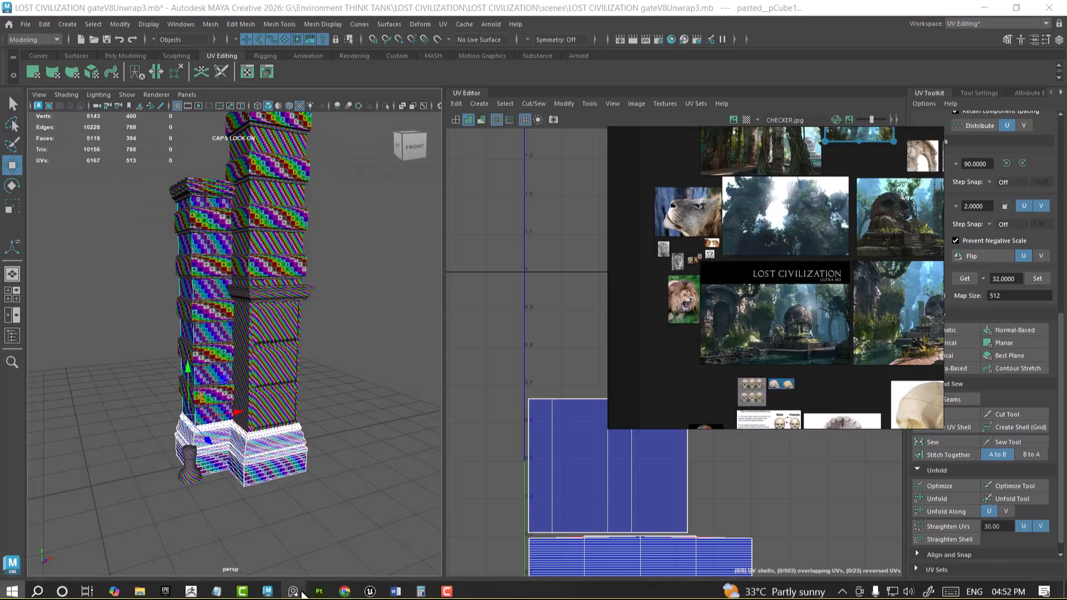
{"action": "left_click", "coordinate": [293, 589]}
{"action": "scroll", "coordinate": [737, 326], "scroll_direction": "up", "scroll_amount": 9}
{"action": "middle_click_drag", "start_coordinate": [725, 322], "coordinate": [786, 322]}
{"action": "scroll", "coordinate": [786, 321], "scroll_direction": "up", "scroll_amount": 2}
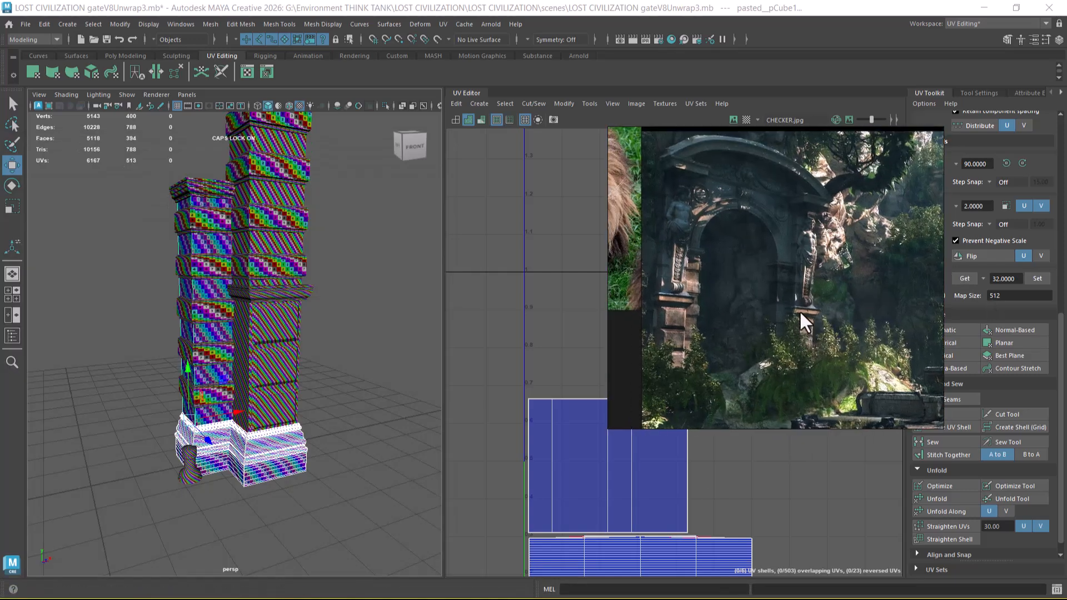
{"action": "scroll", "coordinate": [799, 311], "scroll_direction": "up", "scroll_amount": 3}
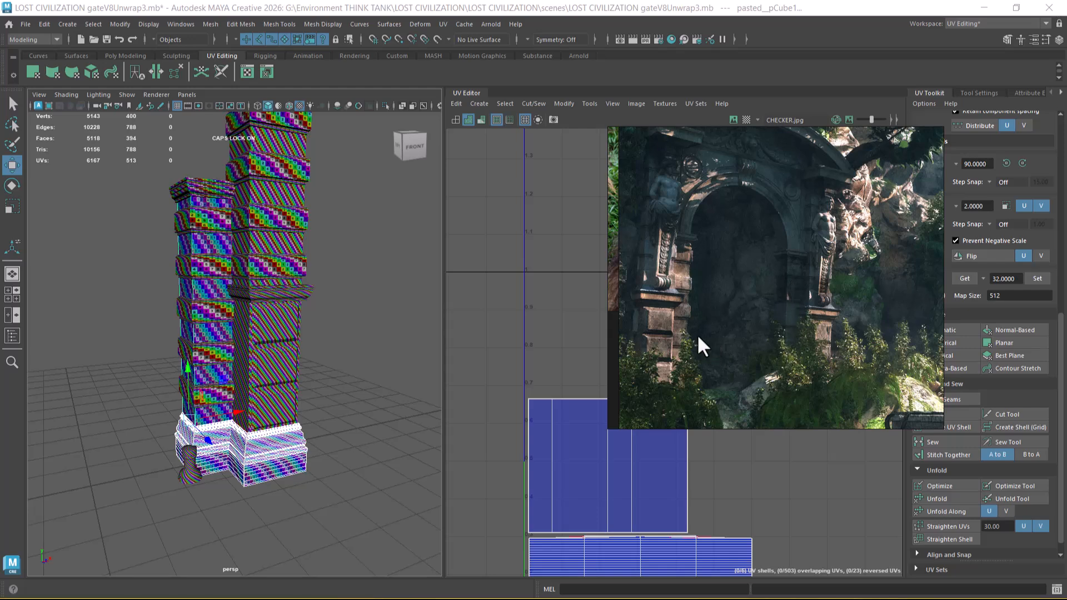
Step: Move the reference window clear of the UV layout and pillars, keeping the archway image partly in view
{"action": "left_click_drag", "start_coordinate": [820, 145], "coordinate": [197, 328]}
{"action": "middle_click_drag", "start_coordinate": [351, 361], "coordinate": [405, 353], "text": "alt"}
{"action": "left_click_drag", "start_coordinate": [304, 400], "coordinate": [196, 392]}
{"action": "left_click_drag", "start_coordinate": [119, 329], "coordinate": [51, 238]}
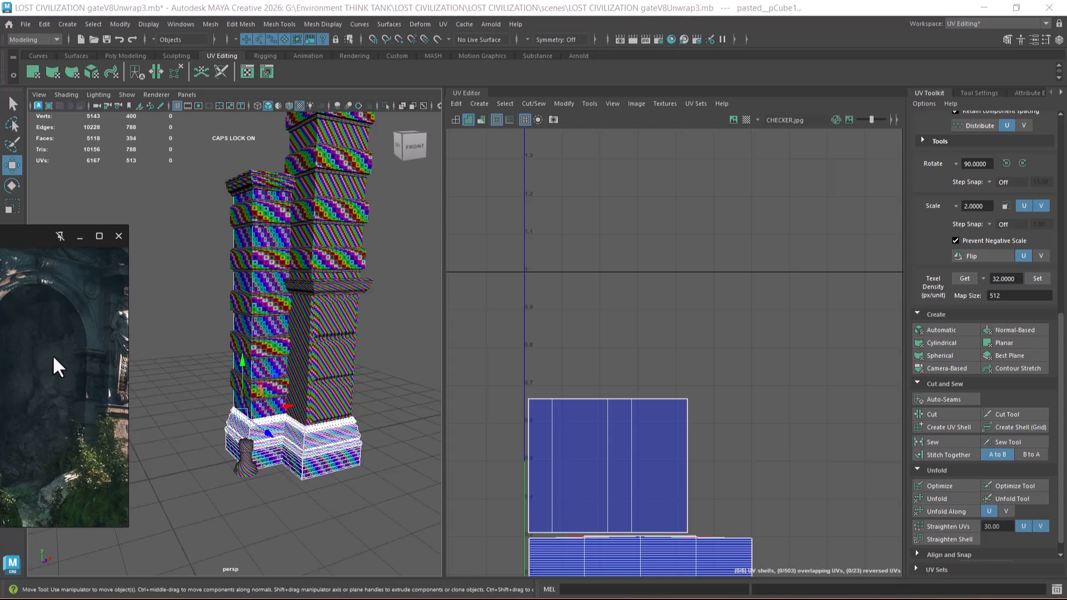
Step: Move the reference window further off the pillars and add the narrower pillar's cap to the selected bases and shaft
{"action": "middle_click_drag", "start_coordinate": [54, 360], "coordinate": [5, 352]}
{"action": "right_click_drag", "start_coordinate": [342, 388], "coordinate": [335, 364], "text": "alt"}
{"action": "right_click_drag", "start_coordinate": [659, 447], "coordinate": [644, 384], "text": "alt"}
{"action": "middle_click_drag", "start_coordinate": [644, 401], "coordinate": [634, 319], "text": "alt"}
{"action": "left_click", "coordinate": [257, 187], "text": "shift"}
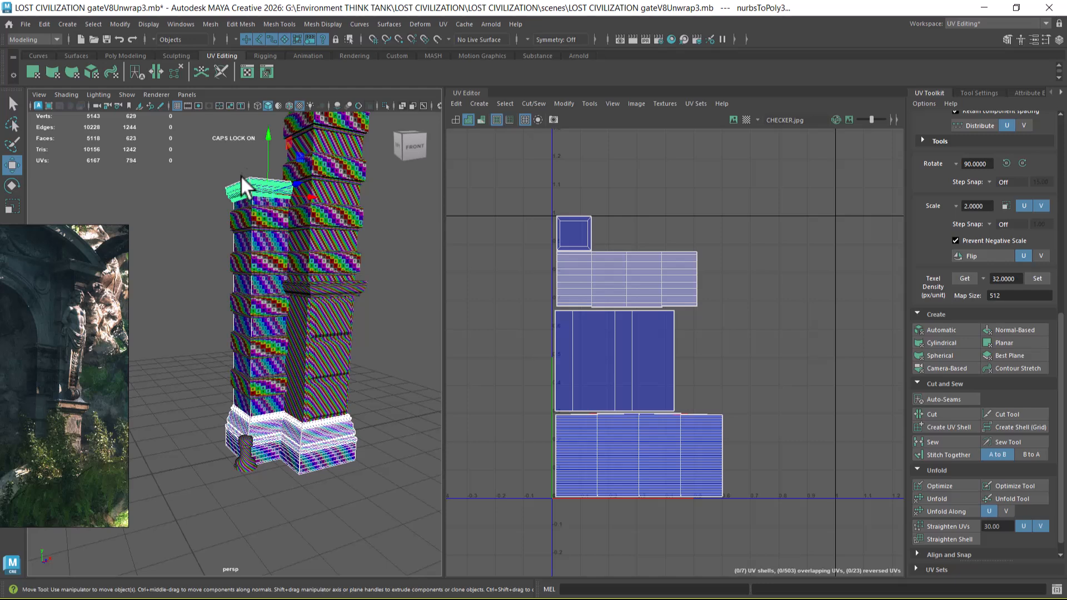
Step: Transfer the mesh attributes from the narrower pillar's cap to the moulding partway up the taller pillar
{"action": "left_click", "coordinate": [243, 179]}
{"action": "left_click", "coordinate": [316, 290], "text": "shift"}
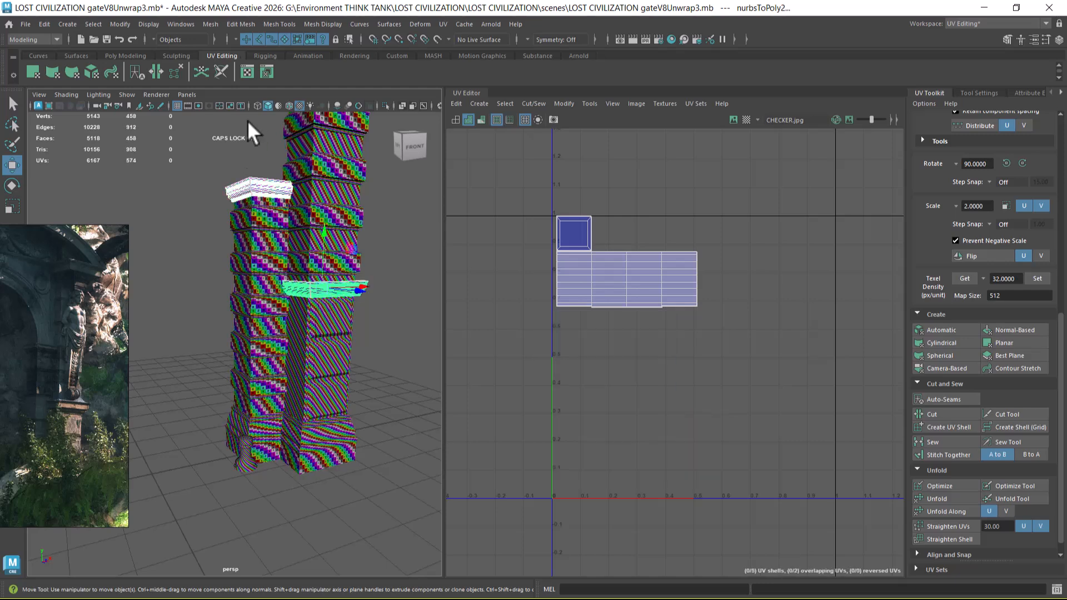
{"action": "left_click", "coordinate": [211, 24]}
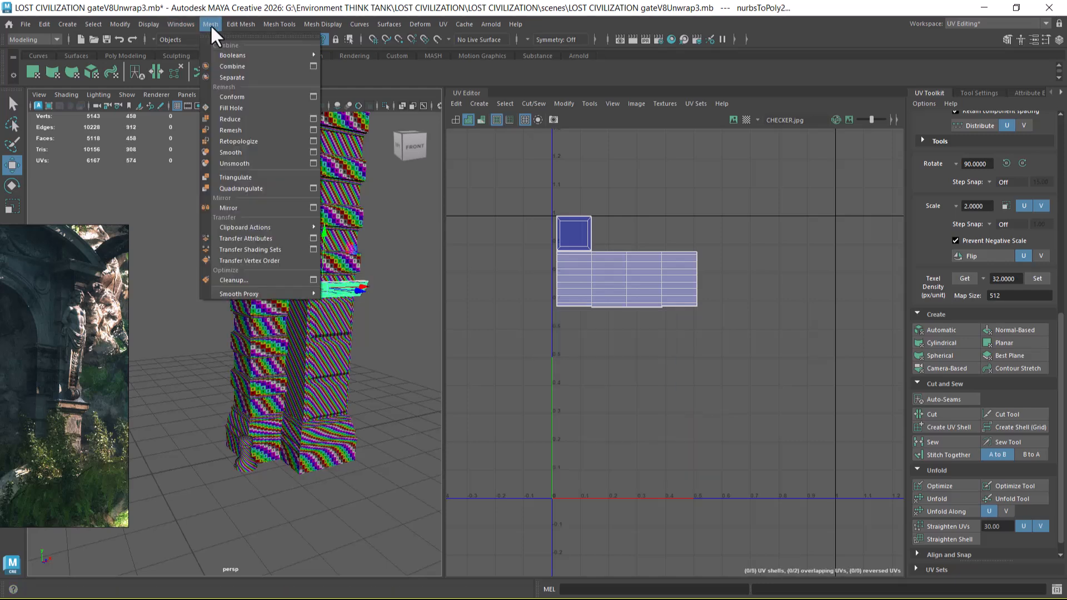
{"action": "left_click", "coordinate": [256, 240]}
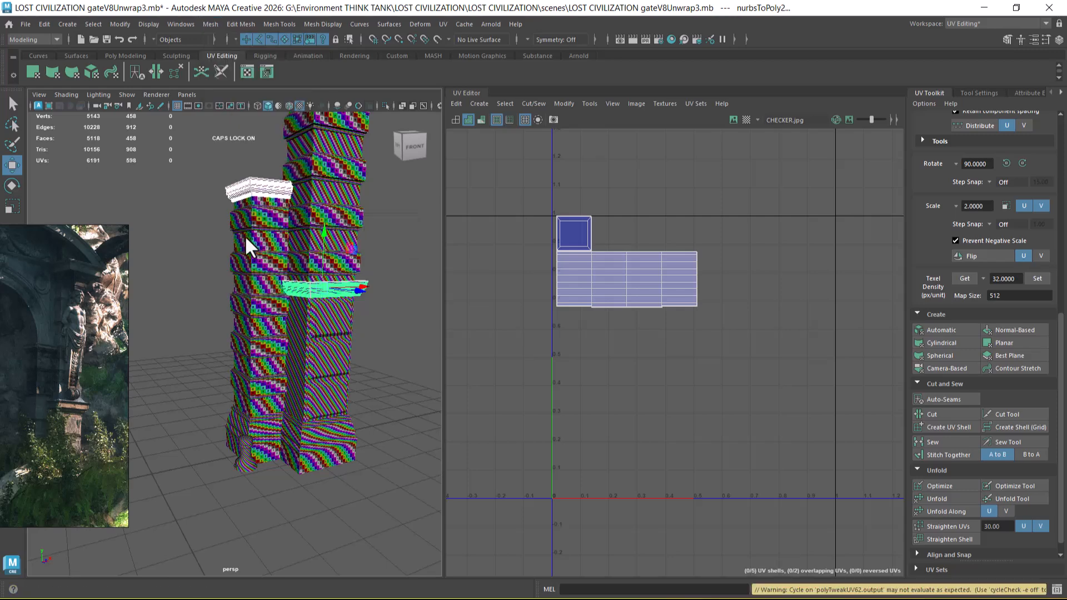
Step: Inspect the UV layouts of the taller pillar's moulding, the narrower pillar's cap and the narrower shaft's bands
{"action": "left_click", "coordinate": [361, 320]}
{"action": "left_click", "coordinate": [326, 288]}
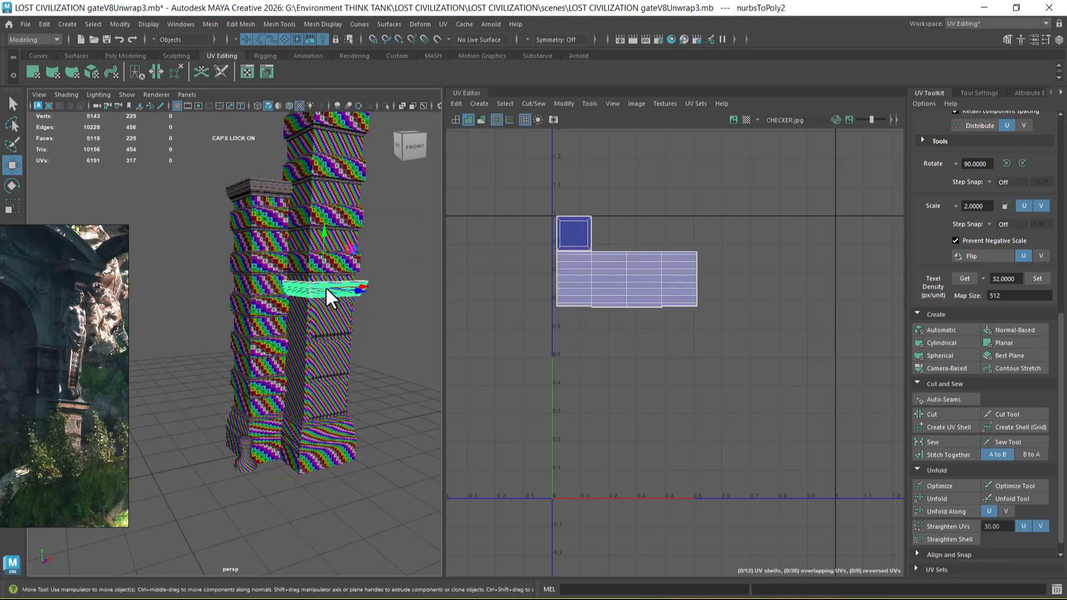
{"action": "left_click", "coordinate": [258, 181]}
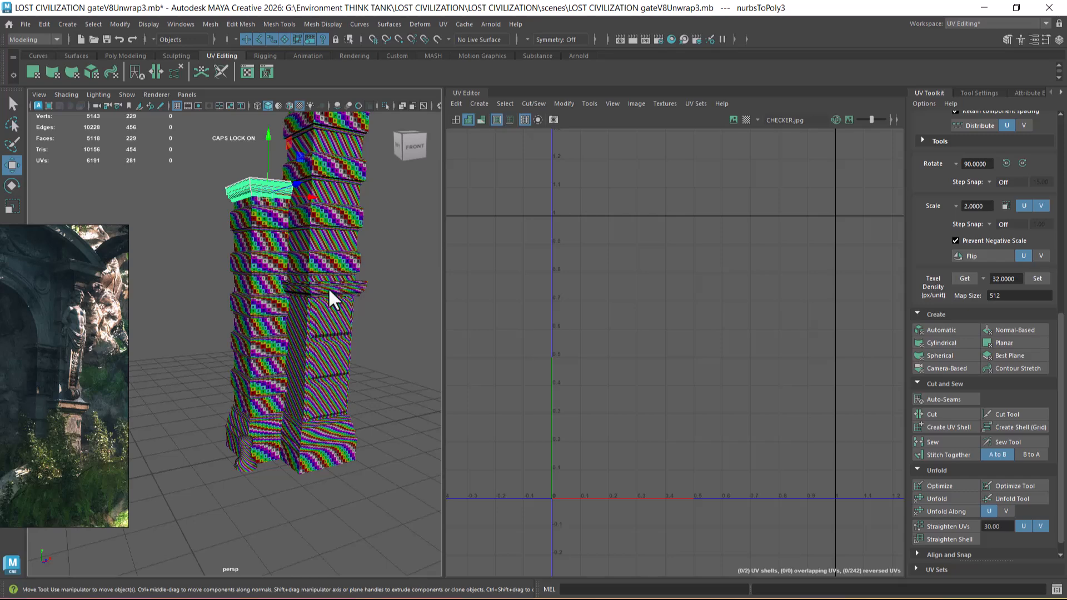
{"action": "left_click", "coordinate": [328, 288]}
{"action": "left_click", "coordinate": [259, 186], "text": "shift"}
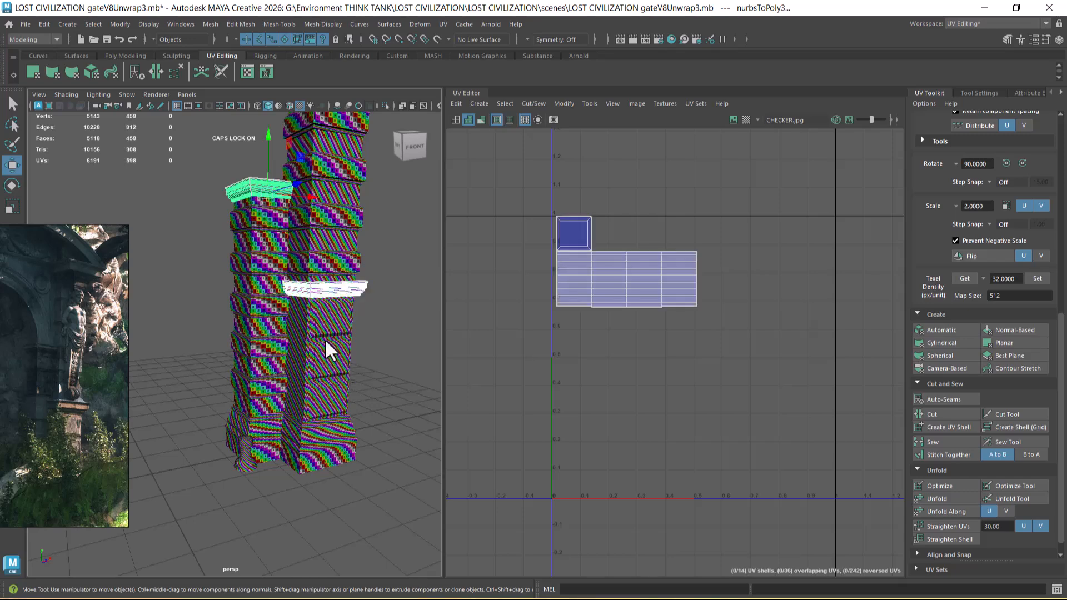
{"action": "left_click", "coordinate": [278, 393]}
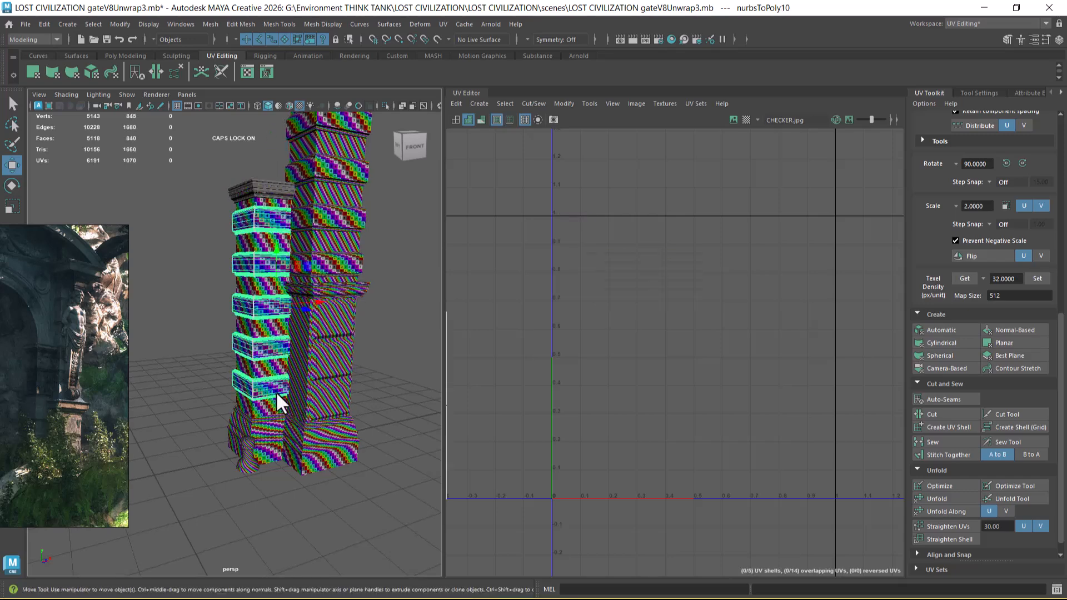
{"action": "right_click_drag", "start_coordinate": [626, 401], "coordinate": [589, 328], "text": "alt"}
{"action": "middle_click_drag", "start_coordinate": [528, 317], "coordinate": [544, 259], "text": "alt"}
{"action": "right_click_drag", "start_coordinate": [544, 259], "coordinate": [686, 278], "text": "alt"}
{"action": "left_click_drag", "start_coordinate": [635, 238], "coordinate": [439, 489]}
{"action": "right_click_drag", "start_coordinate": [274, 382], "coordinate": [268, 269]}
Step: Select both pillar bases together with the narrower pillar's cap and the taller pillar's moulding
{"action": "left_click", "coordinate": [312, 466]}
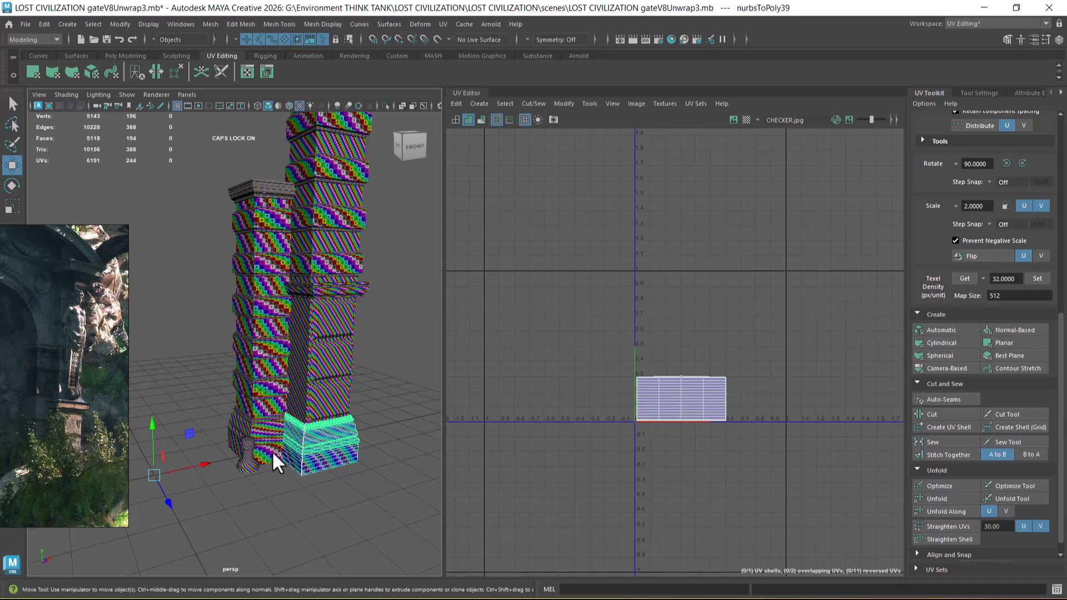
{"action": "left_click", "coordinate": [272, 452], "text": "shift"}
{"action": "left_click", "coordinate": [272, 188], "text": "shift"}
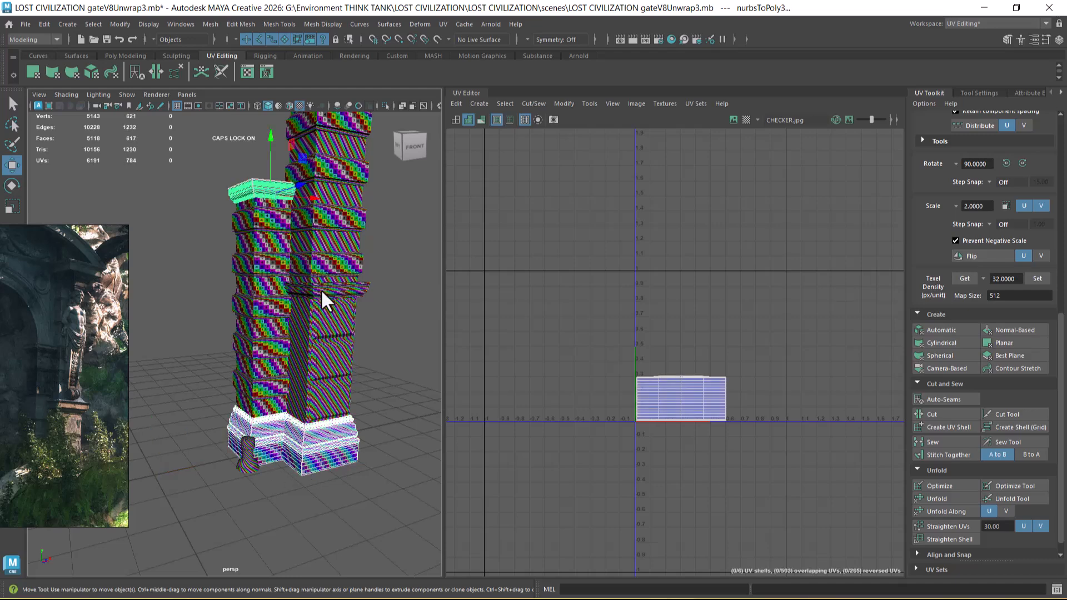
{"action": "left_click", "coordinate": [322, 292], "text": "shift"}
{"action": "scroll", "coordinate": [720, 389], "scroll_direction": "down", "scroll_amount": 1}
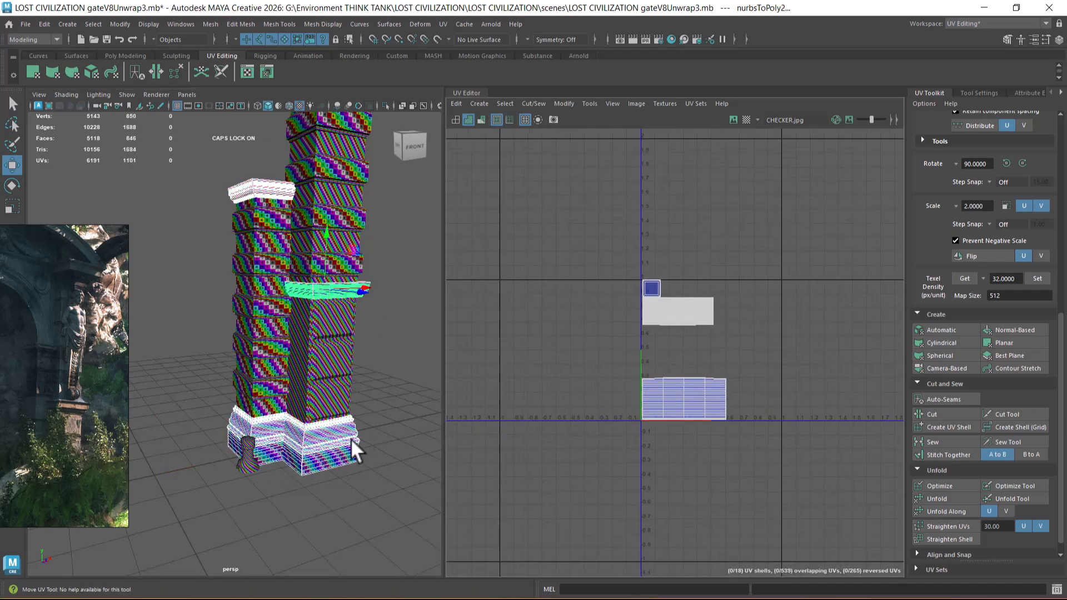
{"action": "left_click", "coordinate": [335, 368], "text": "shift"}
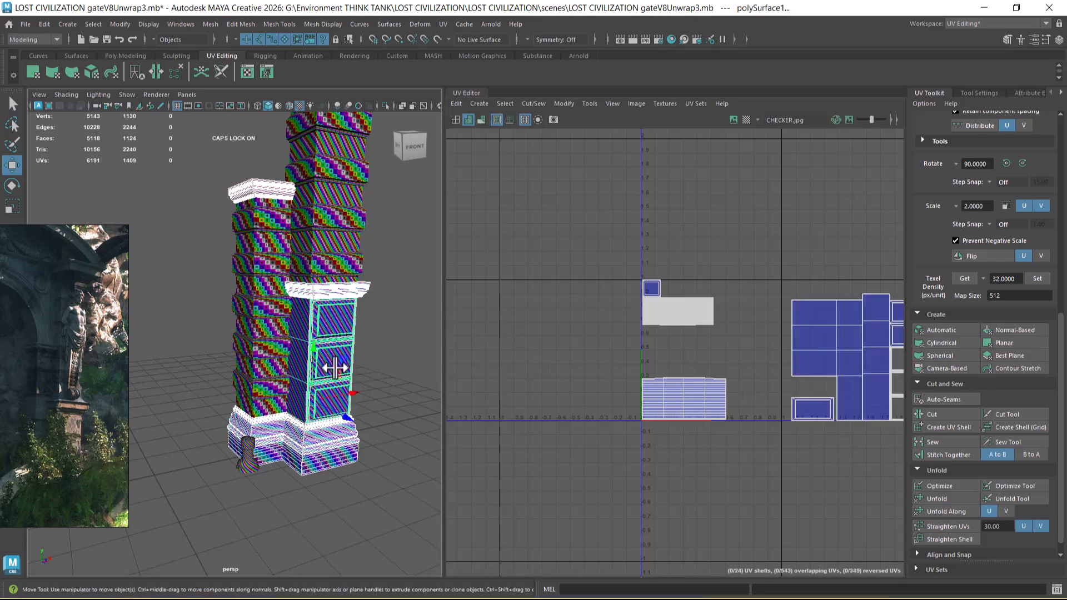
{"action": "key", "text": "ctrl+z"}
{"action": "key", "text": "ctrl+z"}
{"action": "key", "text": "ctrl+z"}
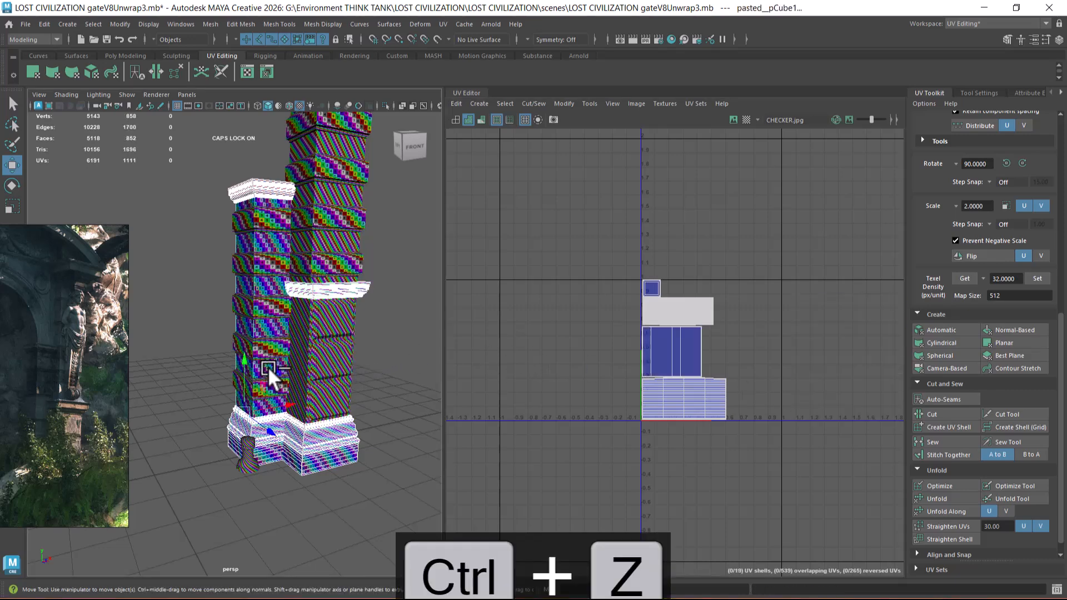
Step: Add both pillars' shafts to the selection and move the taller shaft's UV shell clear of the stacked shells
{"action": "left_click", "coordinate": [332, 262], "text": "shift"}
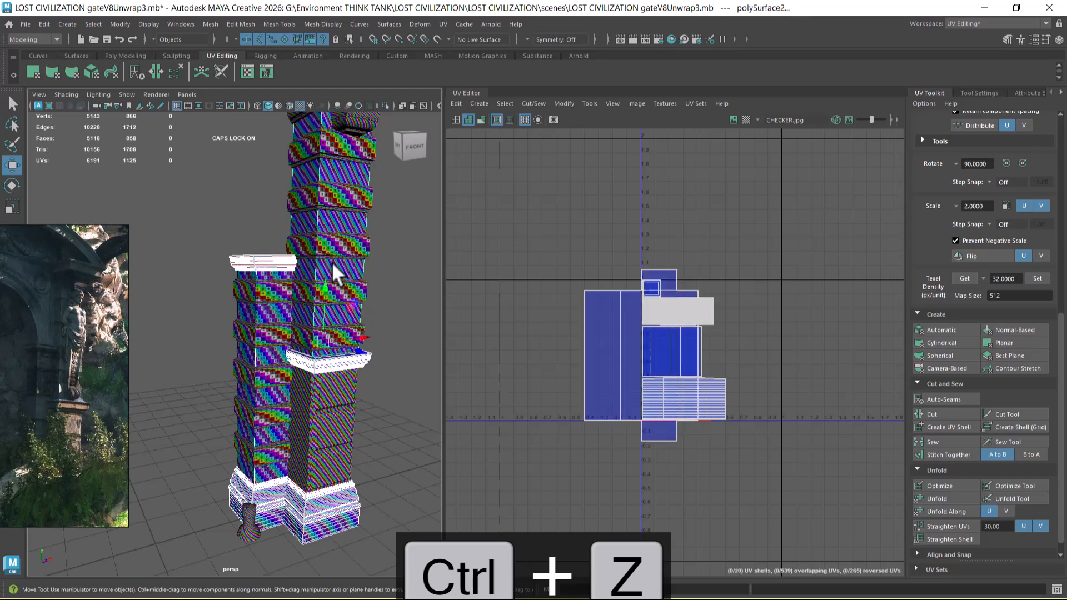
{"action": "right_click_drag", "start_coordinate": [621, 425], "coordinate": [652, 445]}
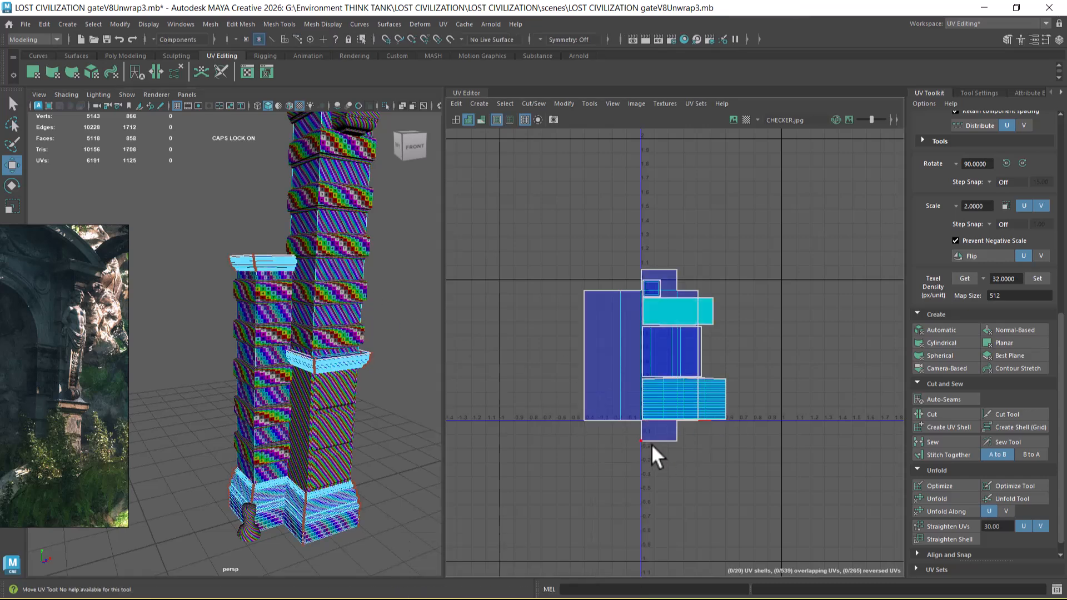
{"action": "left_click_drag", "start_coordinate": [634, 357], "coordinate": [720, 358]}
Step: Scale the taller shaft's UV shell down to about 0.48 units wide, matching the checker density of the other pillar parts
{"action": "key", "text": "r"}
{"action": "middle_click_drag", "start_coordinate": [315, 262], "coordinate": [310, 359], "text": "alt"}
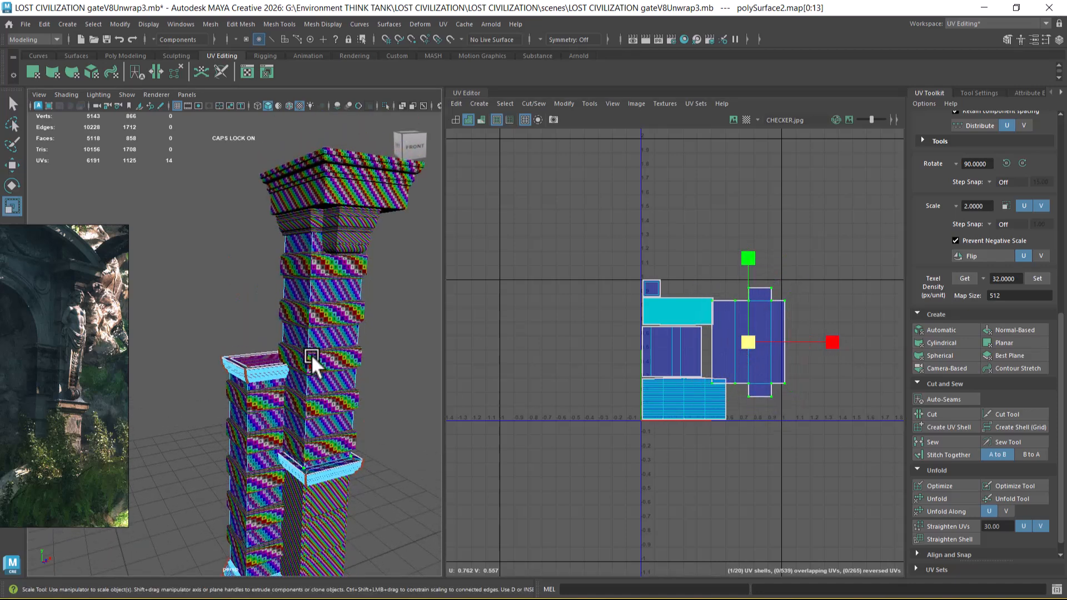
{"action": "right_click_drag", "start_coordinate": [310, 358], "coordinate": [355, 378], "text": "alt"}
{"action": "middle_click_drag", "start_coordinate": [807, 318], "coordinate": [762, 247], "text": "alt"}
{"action": "scroll", "coordinate": [720, 318], "scroll_direction": "up", "scroll_amount": 6}
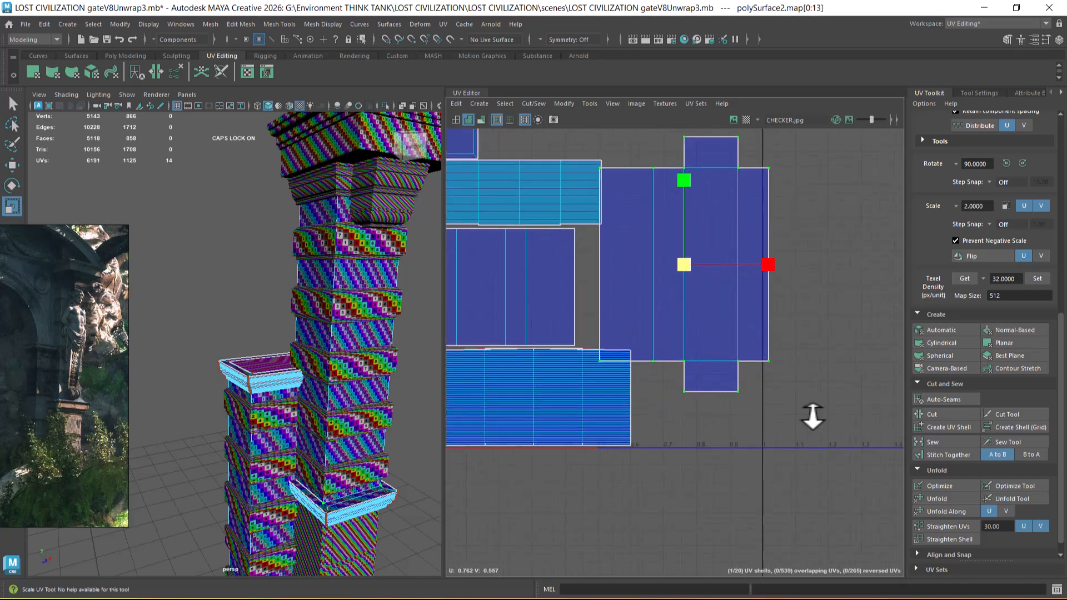
{"action": "left_click_drag", "start_coordinate": [690, 268], "coordinate": [679, 266]}
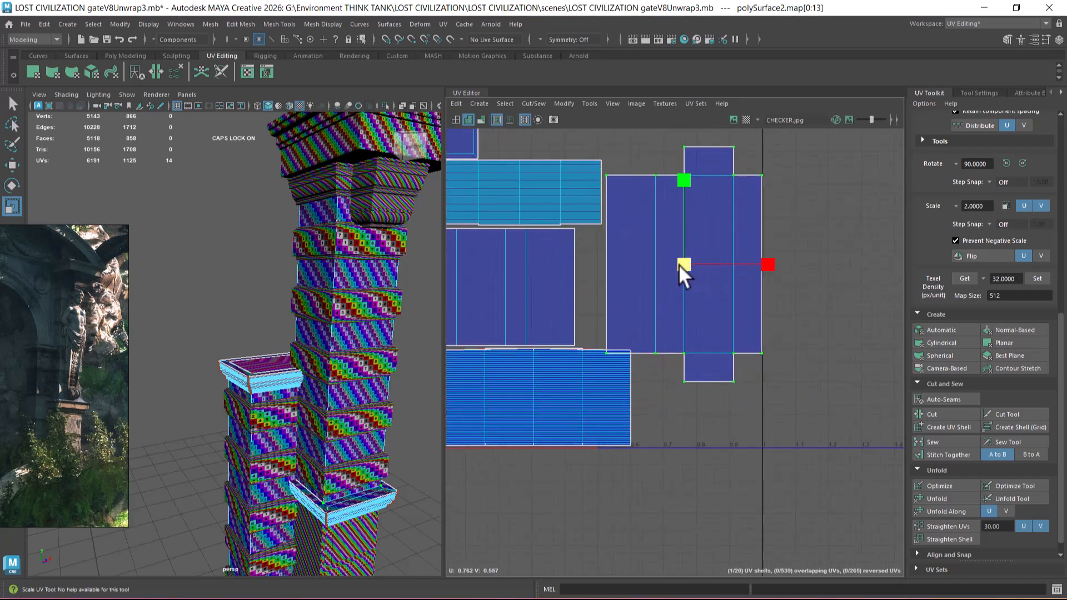
{"action": "key", "text": "super"}
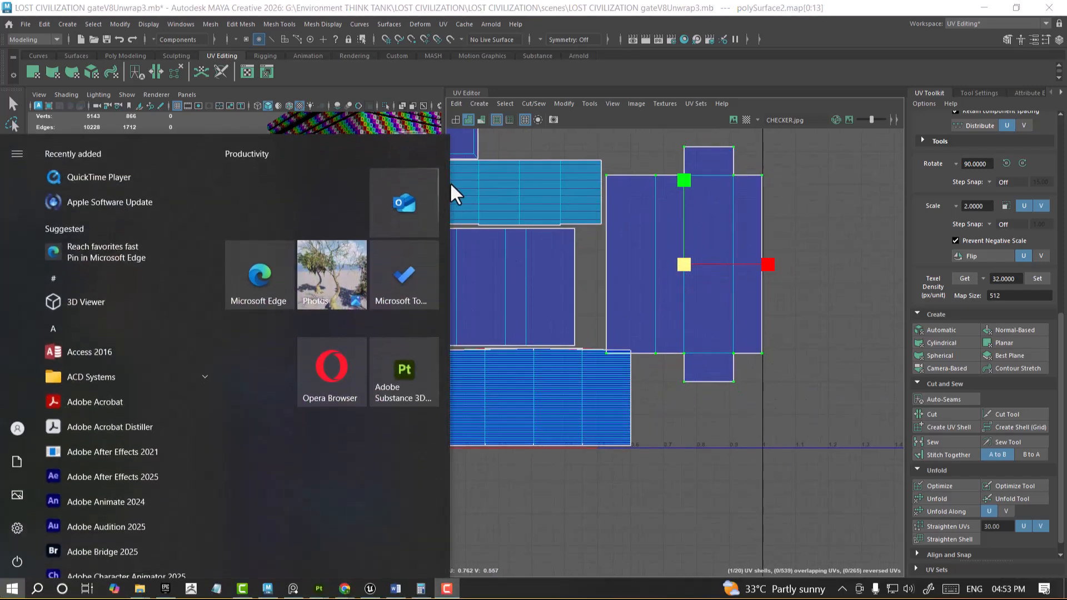
{"action": "left_click", "coordinate": [651, 404]}
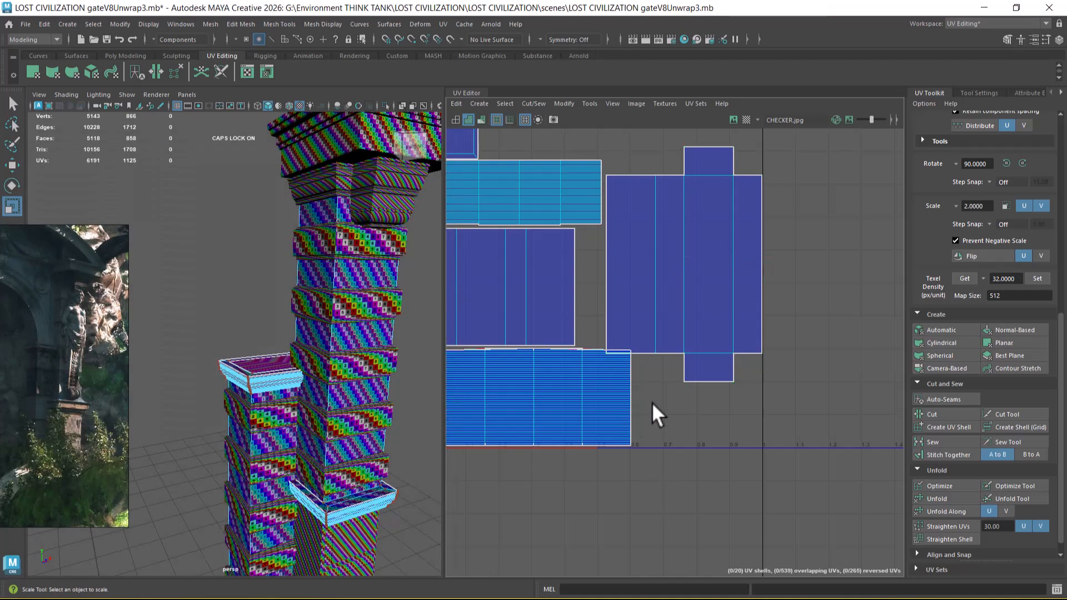
Step: Cut the two small end faces off the taller shaft's UV shell along their shared border edges
{"action": "right_click_drag", "start_coordinate": [733, 333], "coordinate": [837, 315]}
{"action": "left_click_drag", "start_coordinate": [359, 434], "coordinate": [301, 423], "text": "alt"}
{"action": "middle_click_drag", "start_coordinate": [300, 422], "coordinate": [321, 311], "text": "alt"}
{"action": "right_click_drag", "start_coordinate": [321, 311], "coordinate": [342, 379], "text": "alt"}
{"action": "left_click_drag", "start_coordinate": [342, 379], "coordinate": [333, 384], "text": "alt"}
{"action": "left_click", "coordinate": [741, 354]}
{"action": "left_click", "coordinate": [760, 352]}
{"action": "right_click_drag", "start_coordinate": [717, 322], "coordinate": [655, 243]}
{"action": "left_click", "coordinate": [709, 353]}
{"action": "left_click", "coordinate": [698, 176], "text": "shift"}
{"action": "right_click_drag", "start_coordinate": [696, 203], "coordinate": [698, 240]}
Step: Delete the UVs of the taller shaft's two detached end faces
{"action": "left_click", "coordinate": [712, 154]}
{"action": "left_click", "coordinate": [718, 365], "text": "shift"}
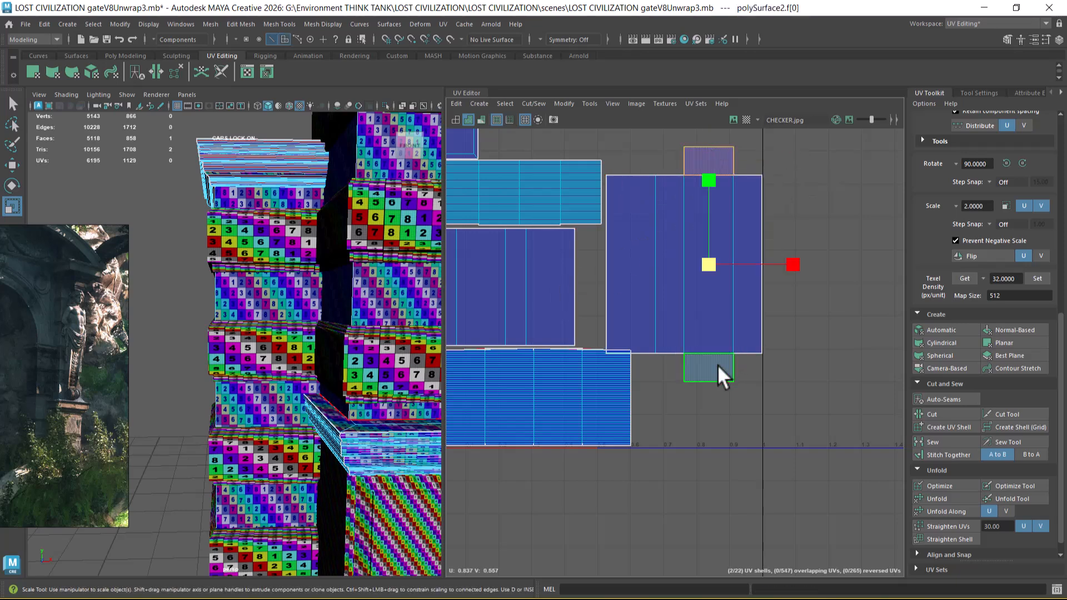
{"action": "left_click", "coordinate": [456, 104]}
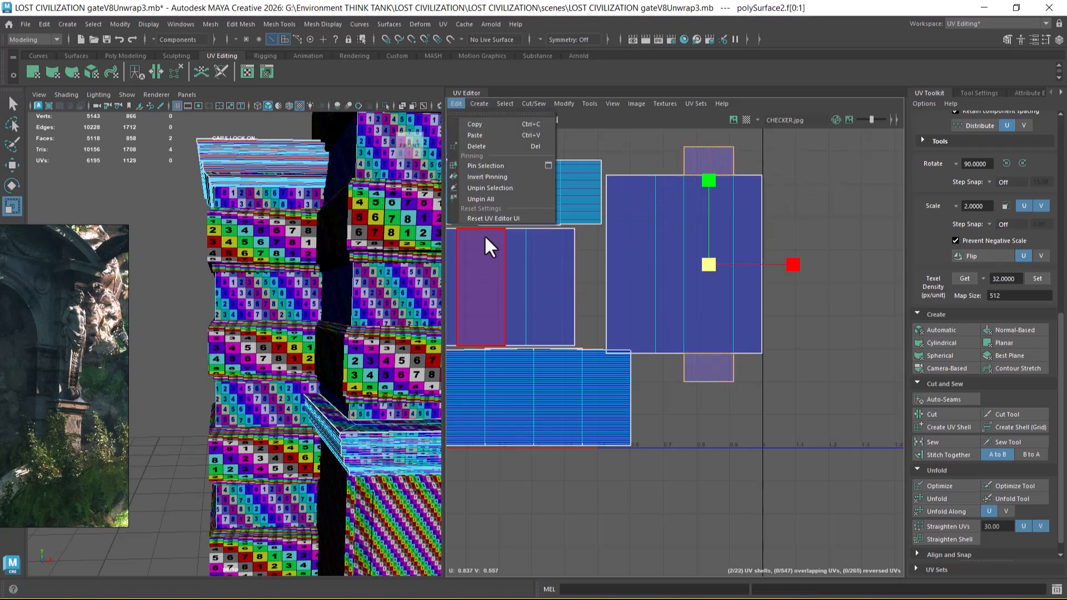
{"action": "left_click", "coordinate": [498, 147]}
Step: Scale the remaining shaft shell down to about 0.41 units wide and move it to the tile's right edge, above base-strip height
{"action": "double_click", "coordinate": [735, 351]}
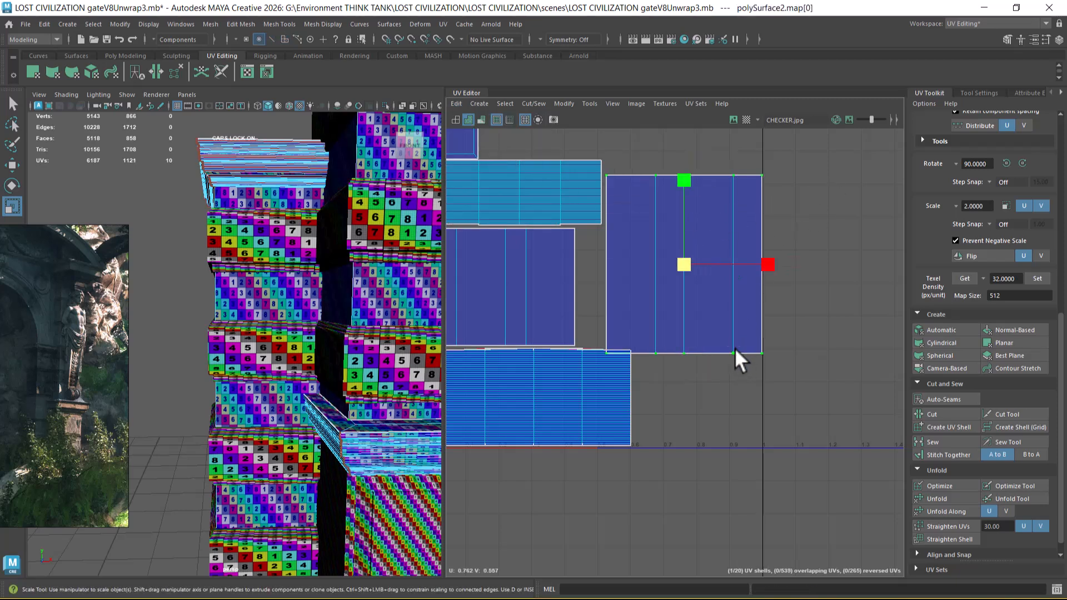
{"action": "key", "text": "w"}
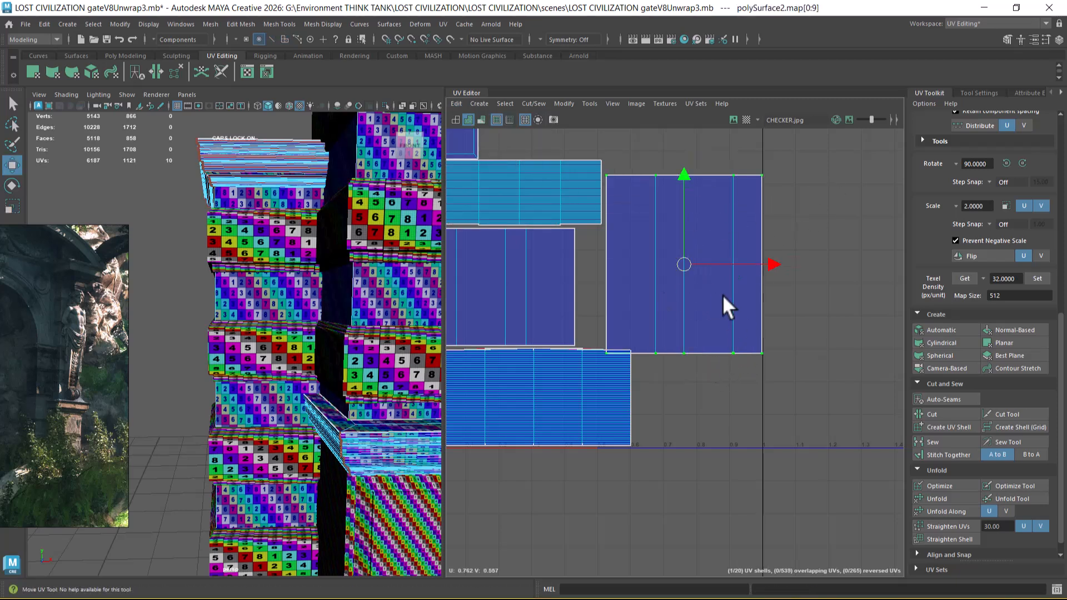
{"action": "key", "text": "r"}
{"action": "left_click_drag", "start_coordinate": [689, 266], "coordinate": [676, 266]}
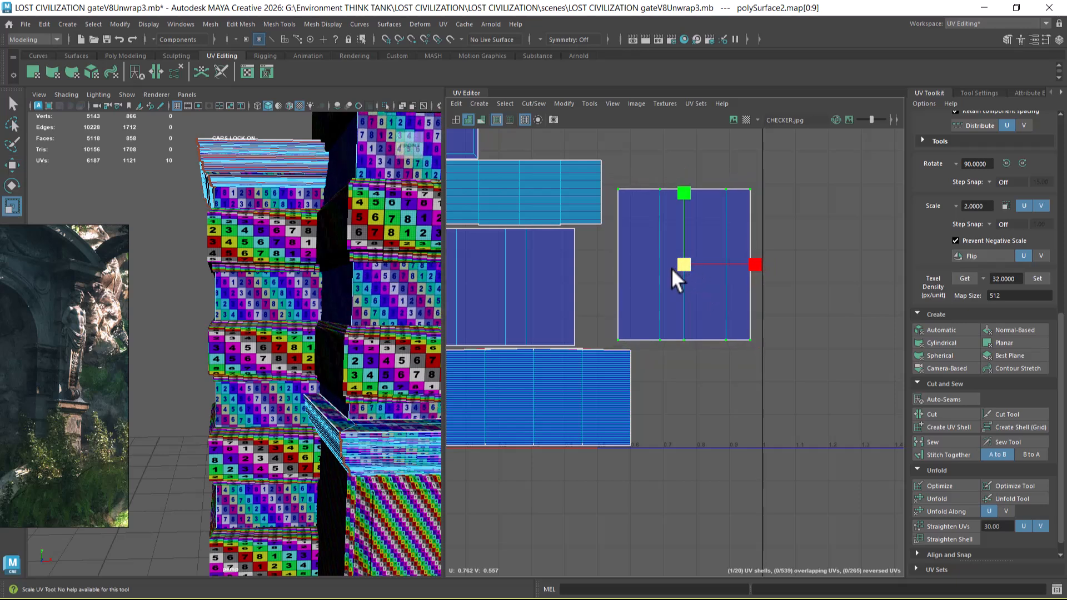
{"action": "key", "text": "w"}
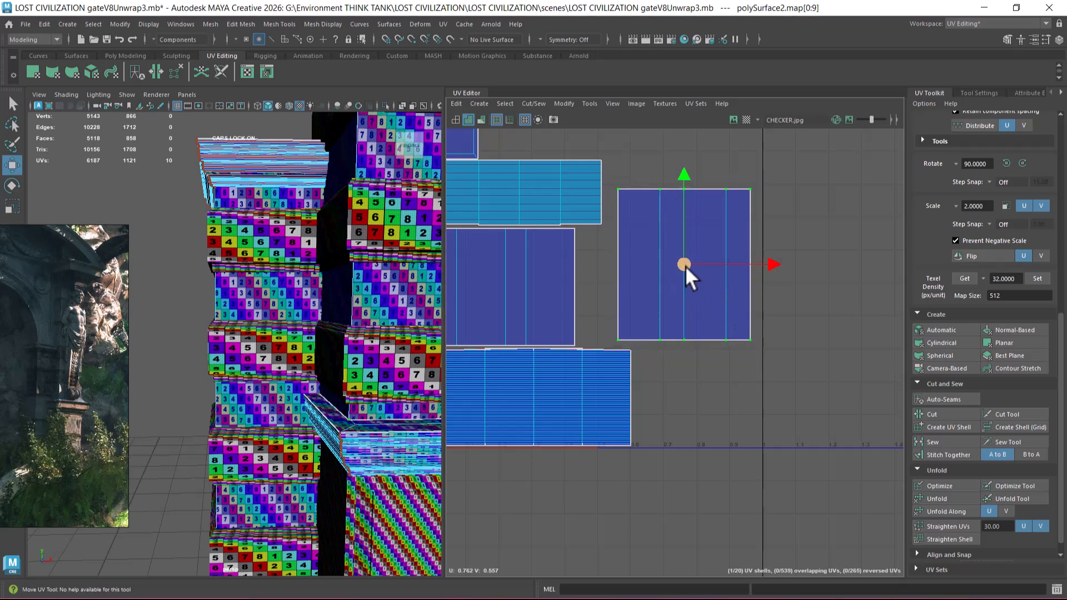
{"action": "left_click_drag", "start_coordinate": [686, 266], "coordinate": [695, 367]}
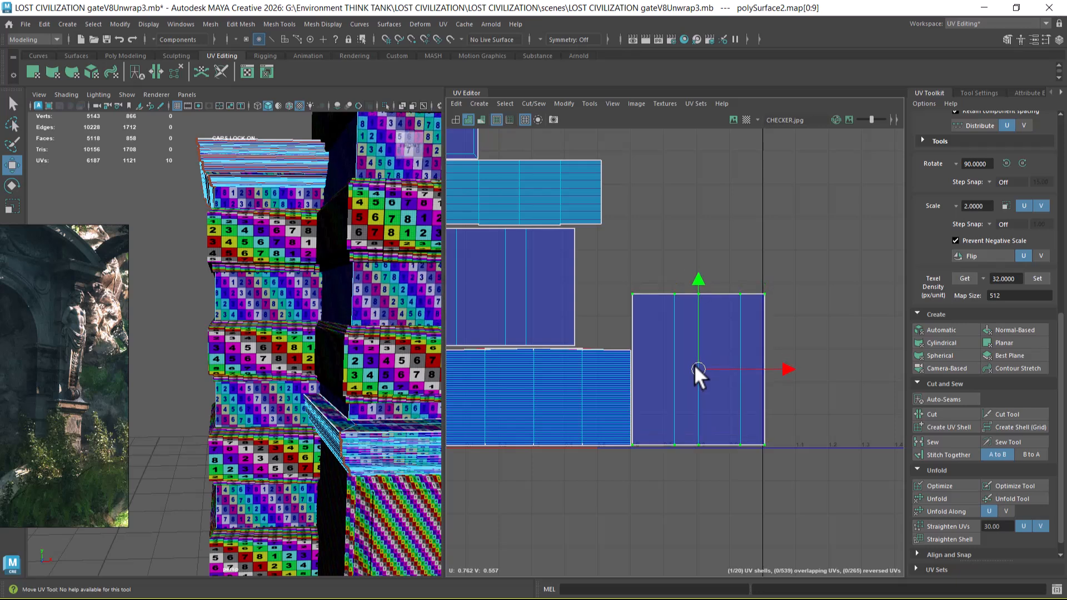
{"action": "middle_click_drag", "start_coordinate": [692, 373], "coordinate": [774, 402], "text": "alt"}
{"action": "left_click_drag", "start_coordinate": [774, 400], "coordinate": [773, 301]}
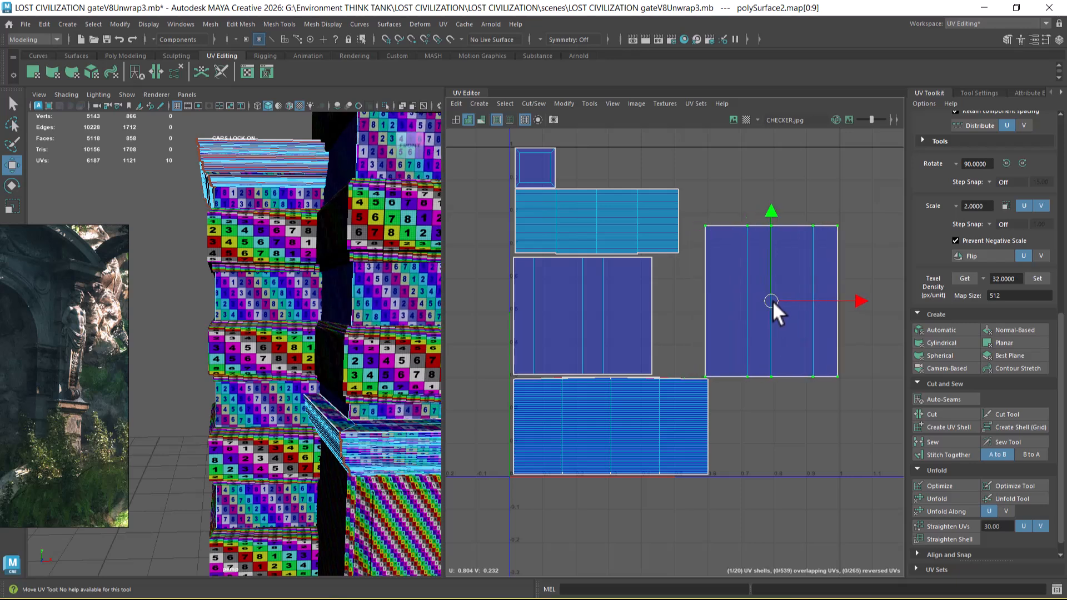
Step: Scale the taller shaft's shell to about 0.38 units wide and fit it in the tile's bottom-right corner beside the base strip
{"action": "scroll", "coordinate": [342, 402], "scroll_direction": "down", "scroll_amount": 4}
{"action": "middle_click_drag", "start_coordinate": [645, 400], "coordinate": [606, 355], "text": "alt"}
{"action": "scroll", "coordinate": [737, 342], "scroll_direction": "up", "scroll_amount": 3}
{"action": "middle_click_drag", "start_coordinate": [756, 327], "coordinate": [657, 355], "text": "alt"}
{"action": "key", "text": "r"}
{"action": "left_click_drag", "start_coordinate": [650, 260], "coordinate": [667, 304]}
{"action": "key", "text": "w"}
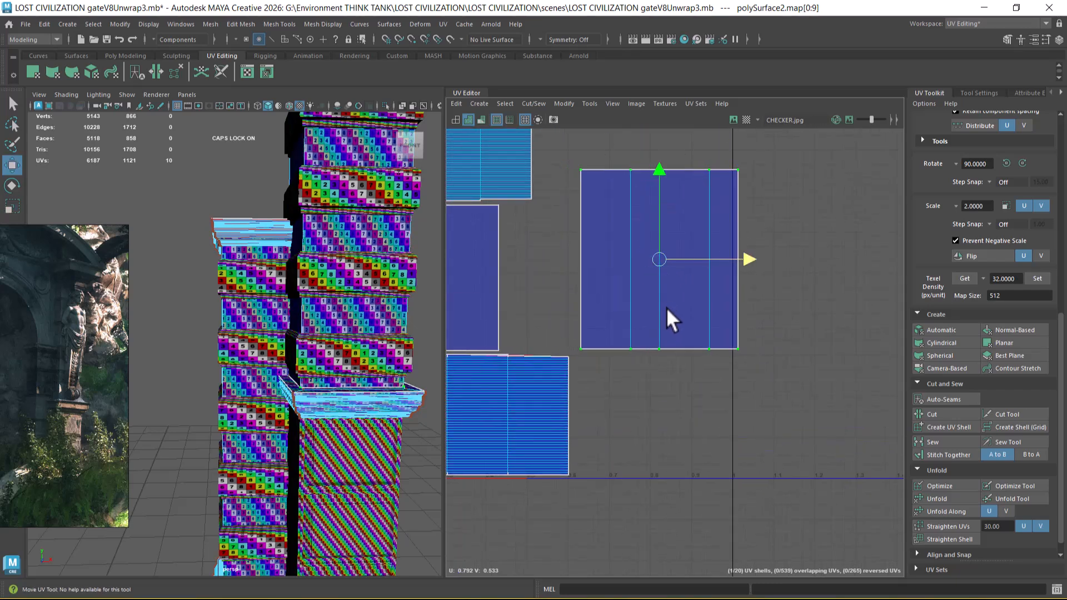
{"action": "left_click_drag", "start_coordinate": [659, 190], "coordinate": [658, 289]}
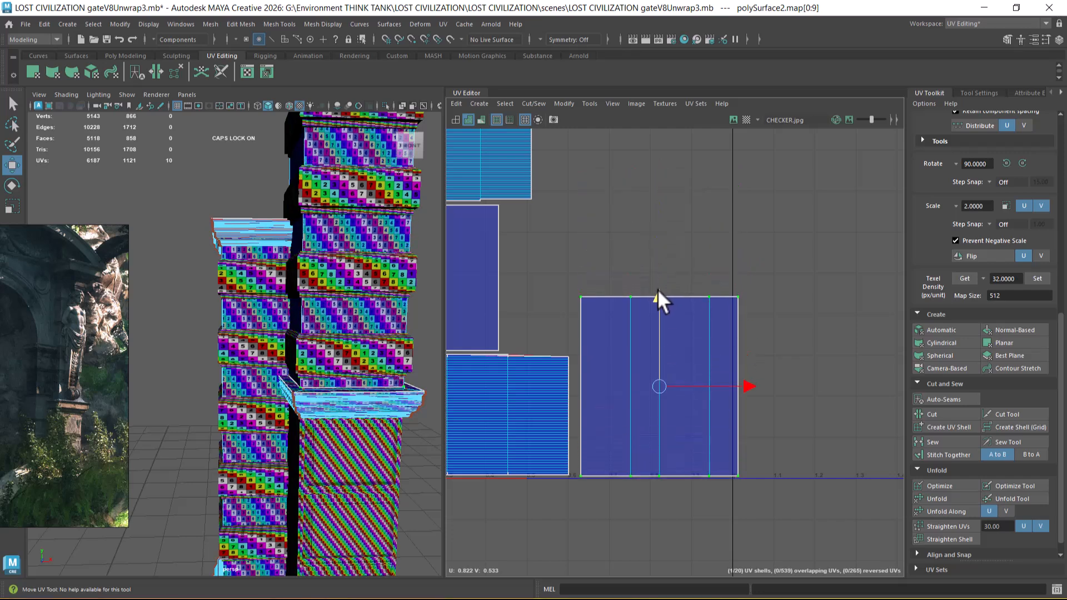
{"action": "left_click_drag", "start_coordinate": [749, 385], "coordinate": [741, 387]}
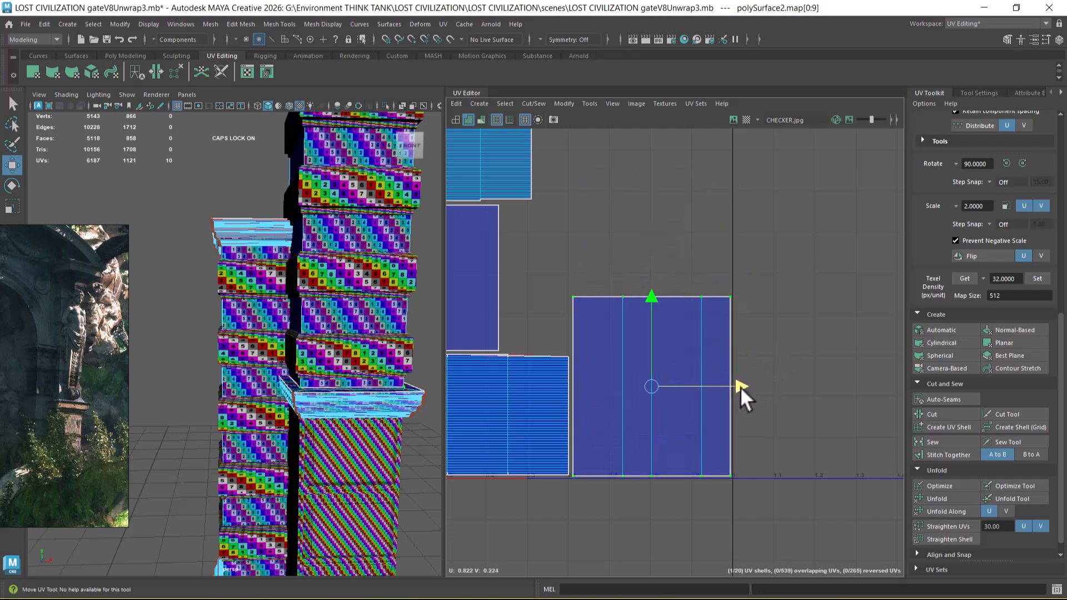
Step: Return to object selection, clear it, and select the capital on top of the taller pillar
{"action": "right_click_drag", "start_coordinate": [702, 431], "coordinate": [656, 385], "text": "alt"}
{"action": "right_click_drag", "start_coordinate": [339, 392], "coordinate": [285, 331], "text": "alt"}
{"action": "left_click_drag", "start_coordinate": [288, 335], "coordinate": [304, 361], "text": "alt"}
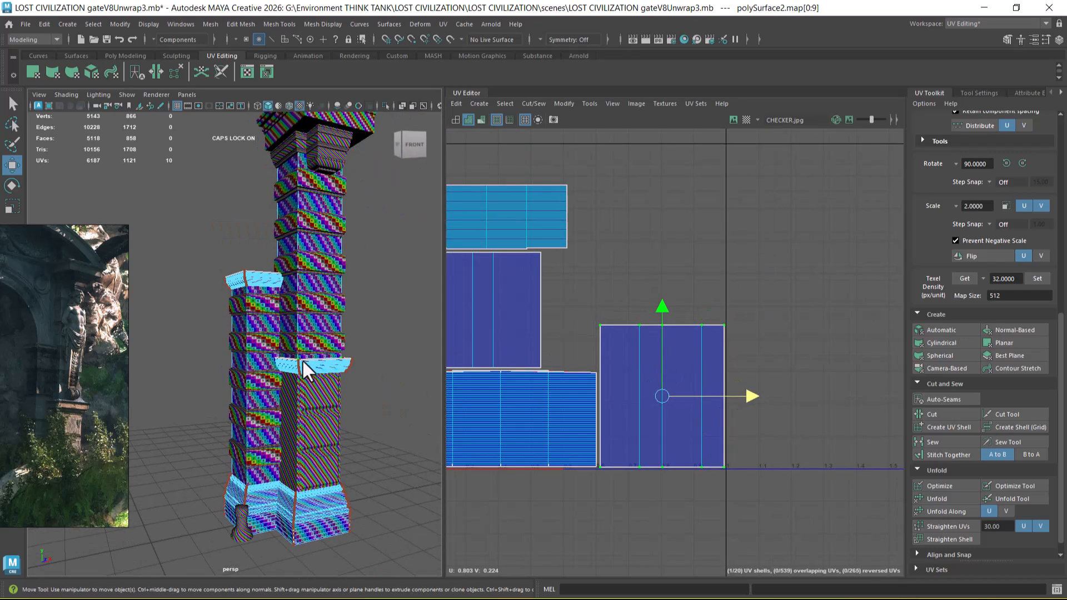
{"action": "left_click", "coordinate": [326, 420]}
{"action": "right_click_drag", "start_coordinate": [327, 385], "coordinate": [400, 256]}
{"action": "left_click", "coordinate": [404, 248]}
{"action": "middle_click_drag", "start_coordinate": [352, 357], "coordinate": [352, 459], "text": "alt"}
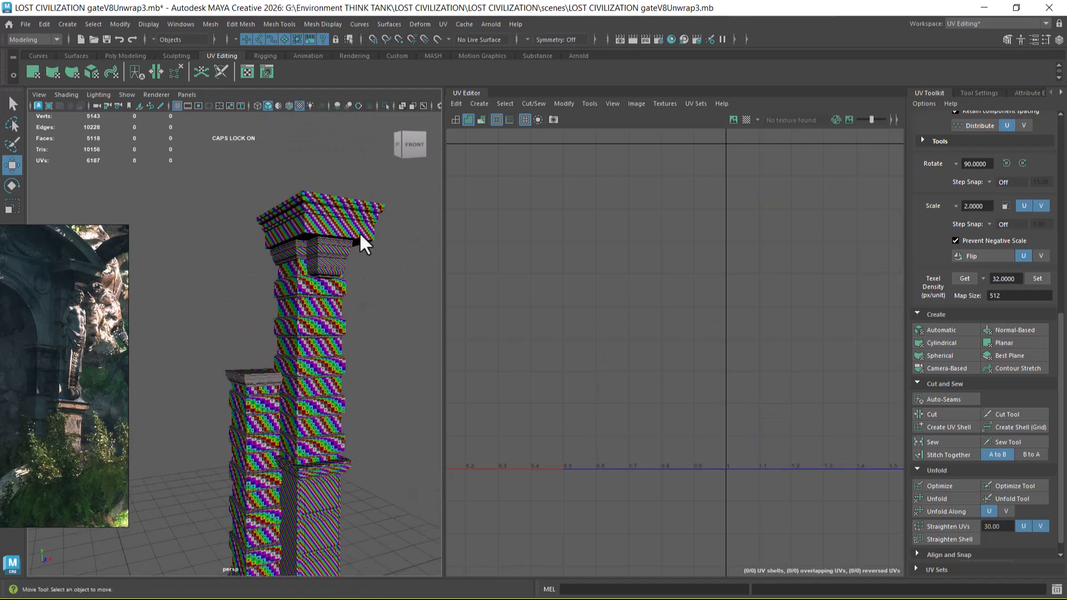
{"action": "left_click", "coordinate": [359, 227]}
{"action": "scroll", "coordinate": [619, 272], "scroll_direction": "down", "scroll_amount": 3}
{"action": "middle_click_drag", "start_coordinate": [627, 327], "coordinate": [646, 321], "text": "alt"}
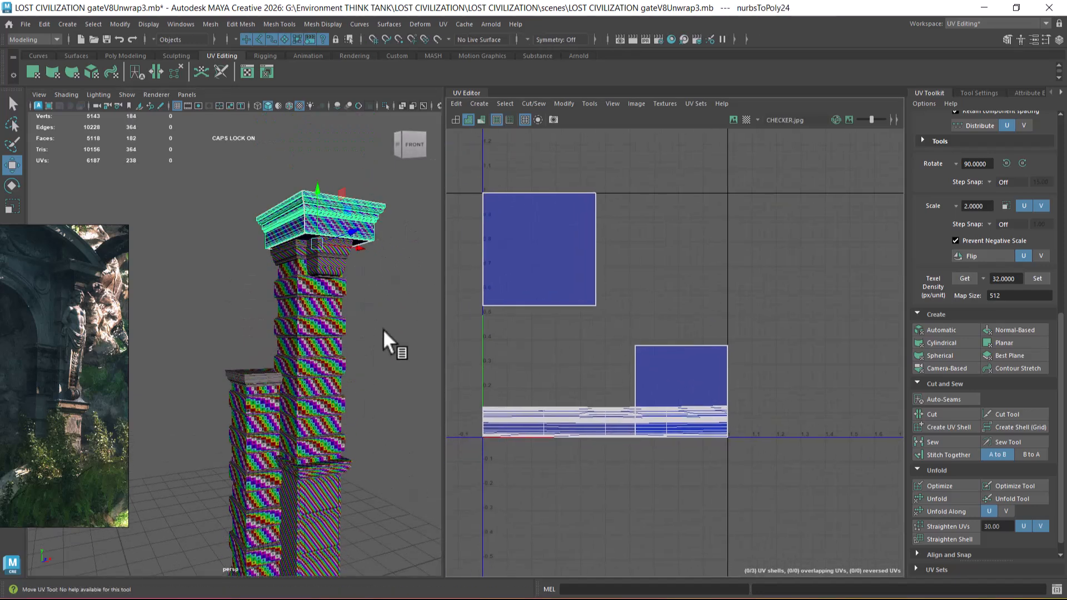
{"action": "mouse_move", "coordinate": [362, 283]}
{"action": "left_mouse_down", "text": "alt"}
{"action": "mouse_move", "coordinate": [363, 320]}
{"action": "mouse_move", "coordinate": [364, 280]}
{"action": "left_mouse_up", "text": "alt"}
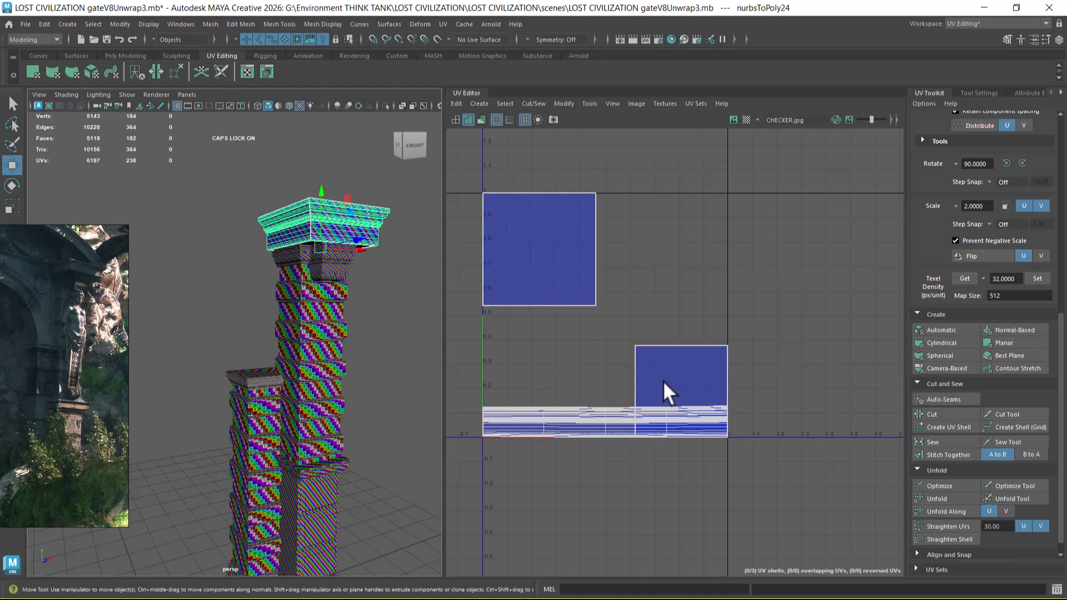
Step: Stack the capital's smaller square UV shell centred on the larger square shell and select both
{"action": "right_click_drag", "start_coordinate": [724, 345], "coordinate": [800, 339]}
{"action": "left_click", "coordinate": [725, 347]}
{"action": "double_click", "coordinate": [722, 347]}
{"action": "left_click_drag", "start_coordinate": [686, 389], "coordinate": [539, 250]}
{"action": "left_click_drag", "start_coordinate": [636, 164], "coordinate": [461, 340]}
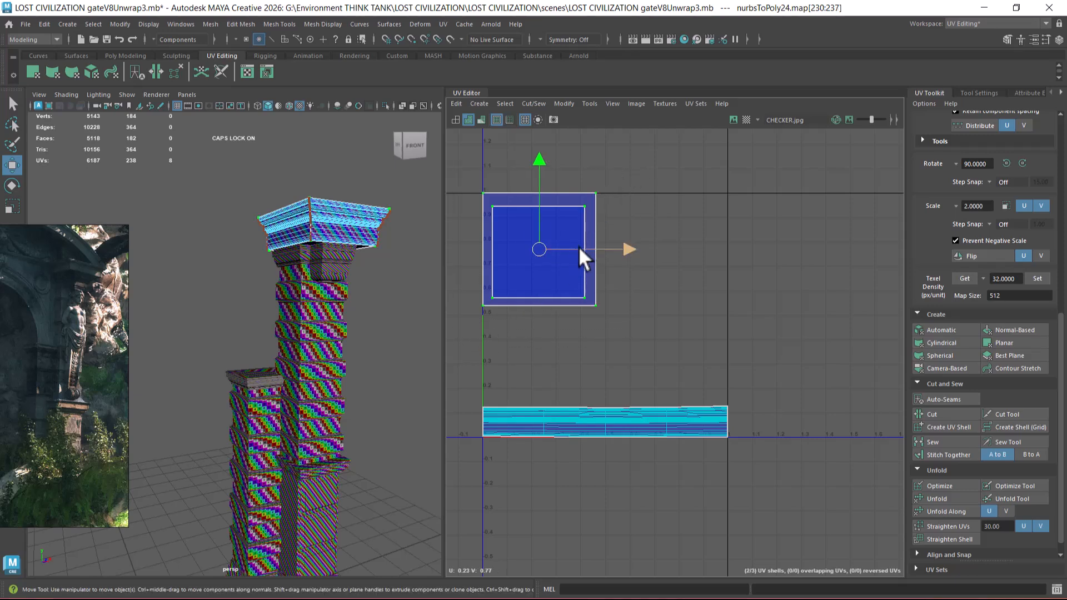
Step: Scale the two stacked squares down to about 0.13 units wide and place them just above the capital's strip at the tile's left edge
{"action": "key", "text": "r"}
{"action": "left_click_drag", "start_coordinate": [550, 247], "coordinate": [483, 318]}
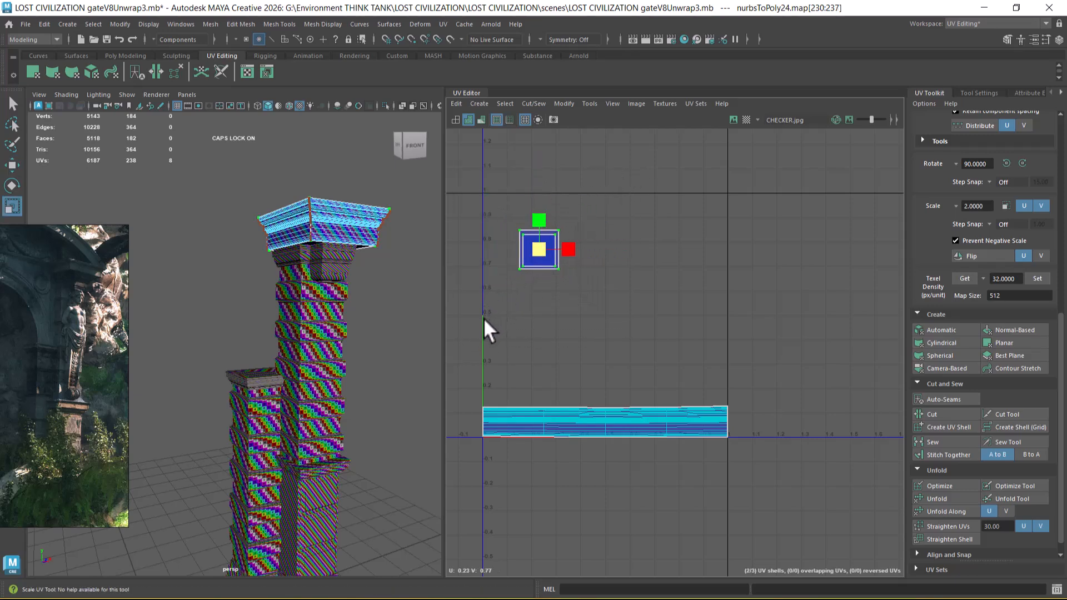
{"action": "key", "text": "w"}
{"action": "scroll", "coordinate": [510, 383], "scroll_direction": "up", "scroll_amount": 6}
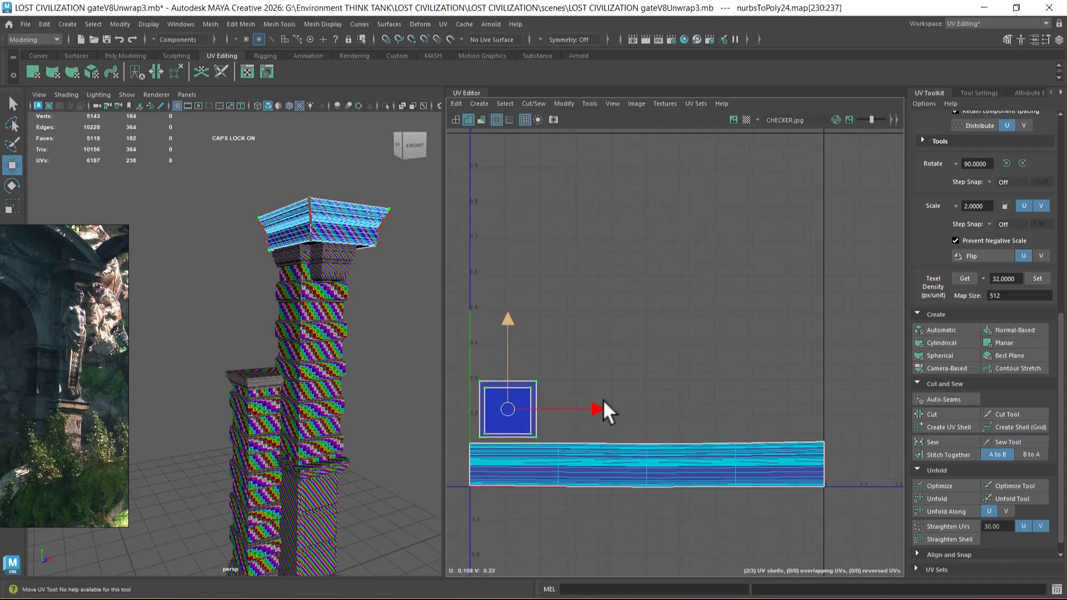
{"action": "left_click_drag", "start_coordinate": [680, 284], "coordinate": [651, 305]}
{"action": "key", "text": "r"}
{"action": "key", "text": "w"}
{"action": "left_click_drag", "start_coordinate": [355, 318], "coordinate": [345, 238], "text": "alt"}
Step: Move all of the capital's UV shells together straight down, about 0.6 units, so they sit below the 0–1 tile
{"action": "scroll", "coordinate": [745, 328], "scroll_direction": "down", "scroll_amount": 2}
{"action": "middle_click_drag", "start_coordinate": [790, 420], "coordinate": [689, 405], "text": "alt"}
{"action": "right_click_drag", "start_coordinate": [690, 406], "coordinate": [600, 314], "text": "alt"}
{"action": "left_click_drag", "start_coordinate": [539, 271], "coordinate": [814, 492]}
{"action": "right_click_drag", "start_coordinate": [635, 366], "coordinate": [692, 403]}
{"action": "scroll", "coordinate": [719, 421], "scroll_direction": "down", "scroll_amount": 3}
{"action": "middle_click_drag", "start_coordinate": [718, 335], "coordinate": [656, 269], "text": "alt"}
{"action": "left_click_drag", "start_coordinate": [697, 259], "coordinate": [672, 343]}
Step: Examine the checker scale on both pillars up close and view the UVs of the shorter pillar's cap
{"action": "left_click_drag", "start_coordinate": [401, 327], "coordinate": [333, 243], "text": "alt"}
{"action": "right_click_drag", "start_coordinate": [312, 190], "coordinate": [379, 147]}
{"action": "scroll", "coordinate": [272, 423], "scroll_direction": "up", "scroll_amount": 5}
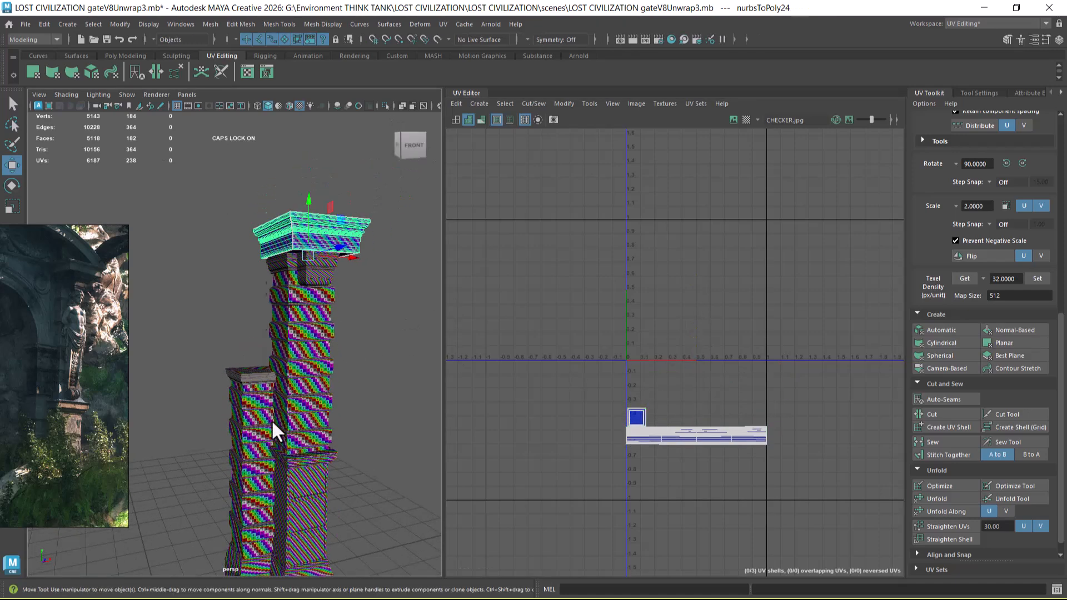
{"action": "scroll", "coordinate": [251, 382], "scroll_direction": "up", "scroll_amount": 8}
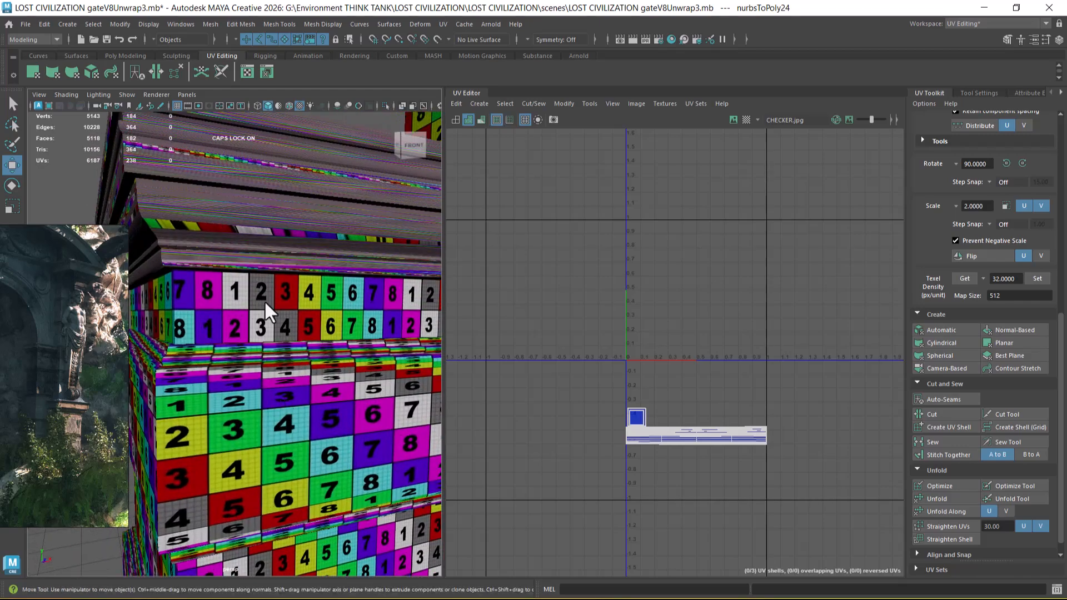
{"action": "middle_click_drag", "start_coordinate": [238, 204], "coordinate": [256, 235], "text": "alt"}
{"action": "left_click", "coordinate": [256, 232]}
{"action": "scroll", "coordinate": [611, 372], "scroll_direction": "down", "scroll_amount": 4}
{"action": "middle_click_drag", "start_coordinate": [595, 305], "coordinate": [715, 330], "text": "alt"}
{"action": "scroll", "coordinate": [344, 290], "scroll_direction": "down", "scroll_amount": 8}
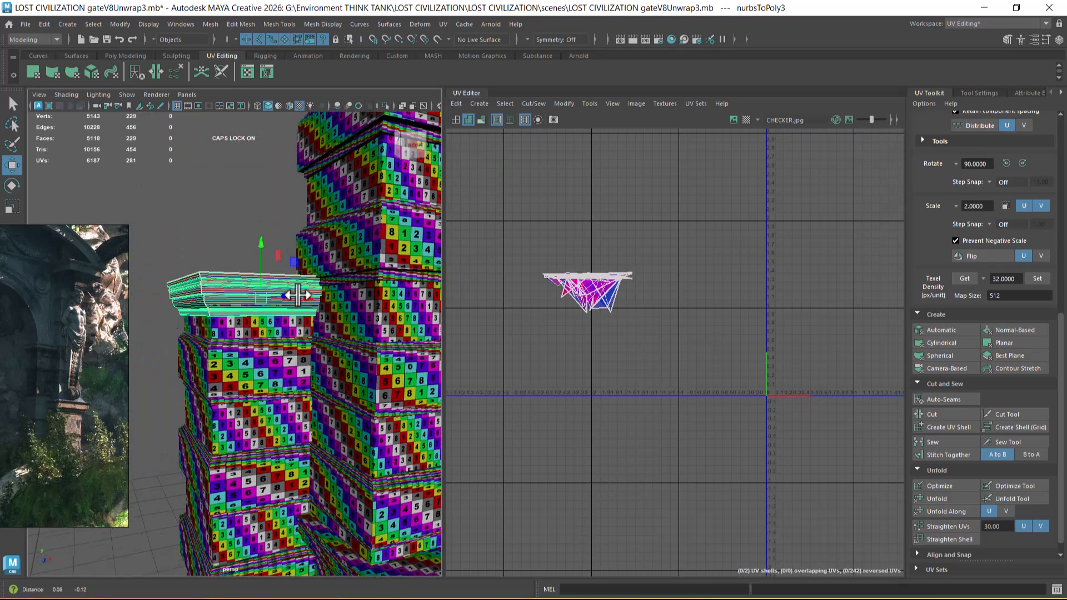
Step: Compare the UV layouts of the taller pillar's ledge moulding and the shorter pillar's cap by selecting them in turn
{"action": "left_click", "coordinate": [349, 461]}
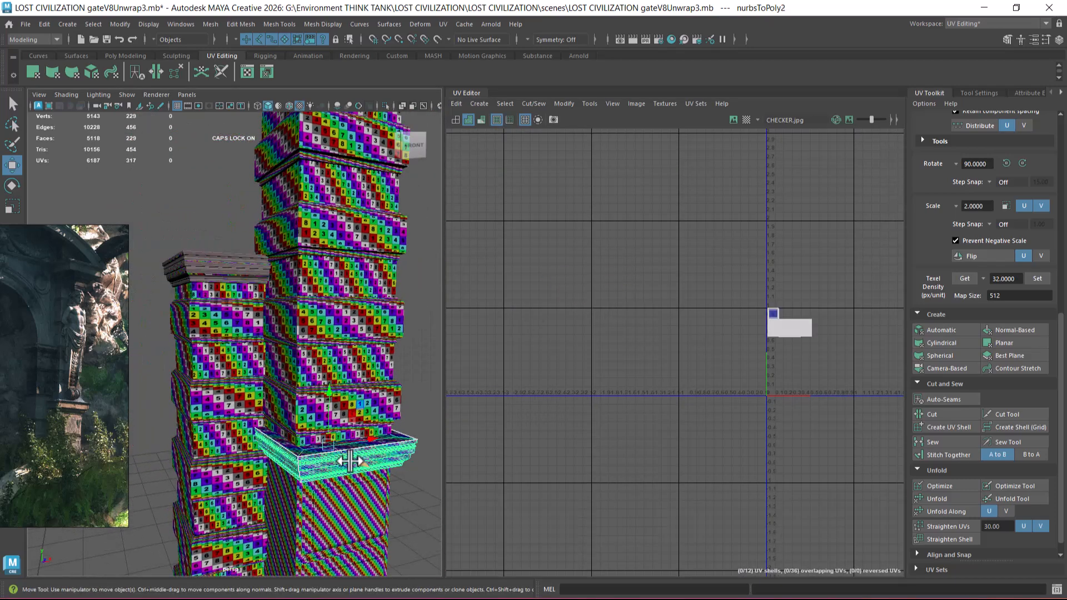
{"action": "left_click", "coordinate": [208, 268], "text": "shift"}
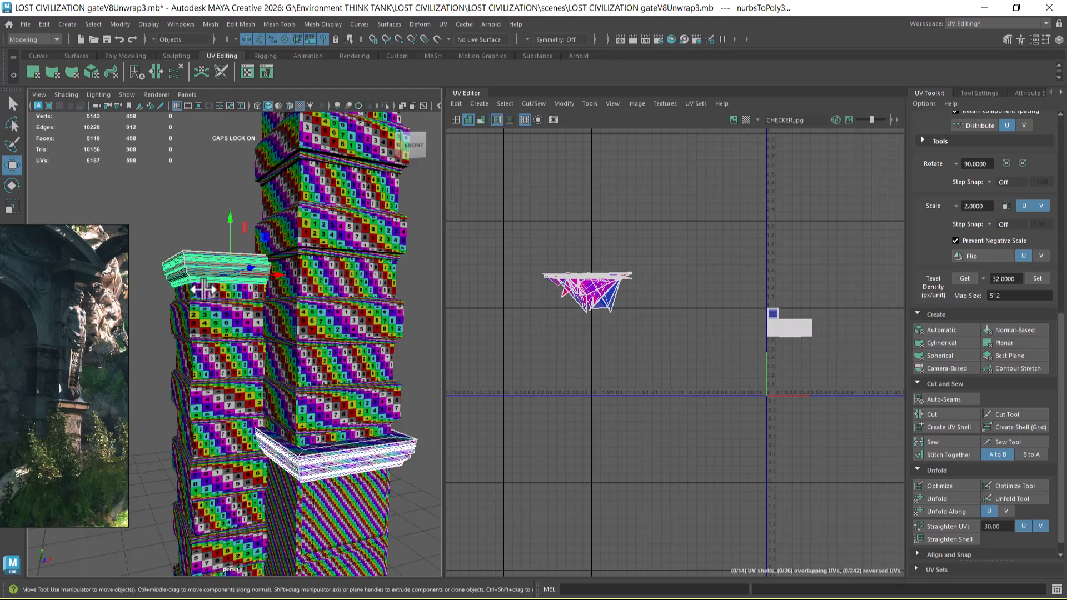
{"action": "mouse_move", "coordinate": [341, 463]}
{"action": "left_mouse_down", "text": "alt"}
{"action": "mouse_move", "coordinate": [359, 439]}
{"action": "mouse_move", "coordinate": [356, 448]}
{"action": "left_mouse_up", "text": "alt"}
{"action": "right_click_drag", "start_coordinate": [699, 336], "coordinate": [735, 384], "text": "alt"}
{"action": "left_click", "coordinate": [183, 220]}
{"action": "left_click", "coordinate": [213, 238]}
{"action": "left_click", "coordinate": [370, 412]}
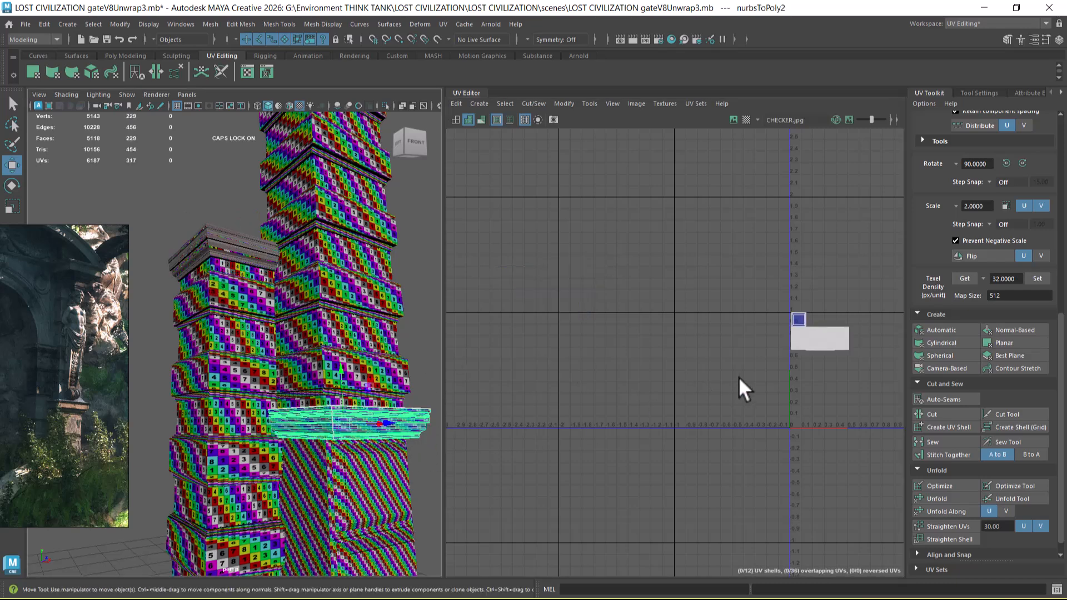
{"action": "left_click", "coordinate": [245, 254]}
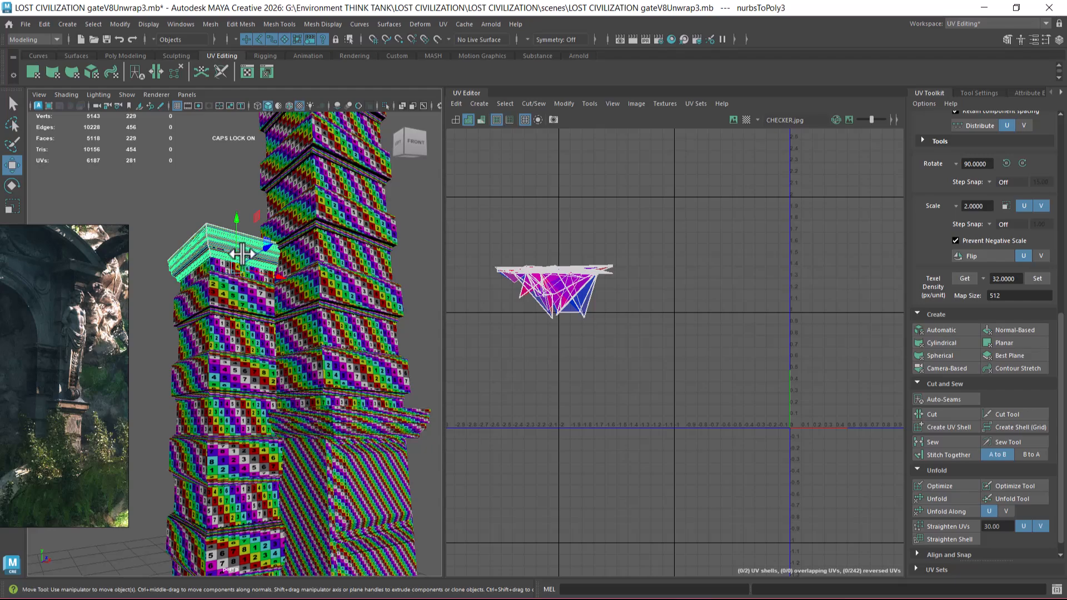
{"action": "left_click_drag", "start_coordinate": [241, 256], "coordinate": [237, 347], "text": "alt"}
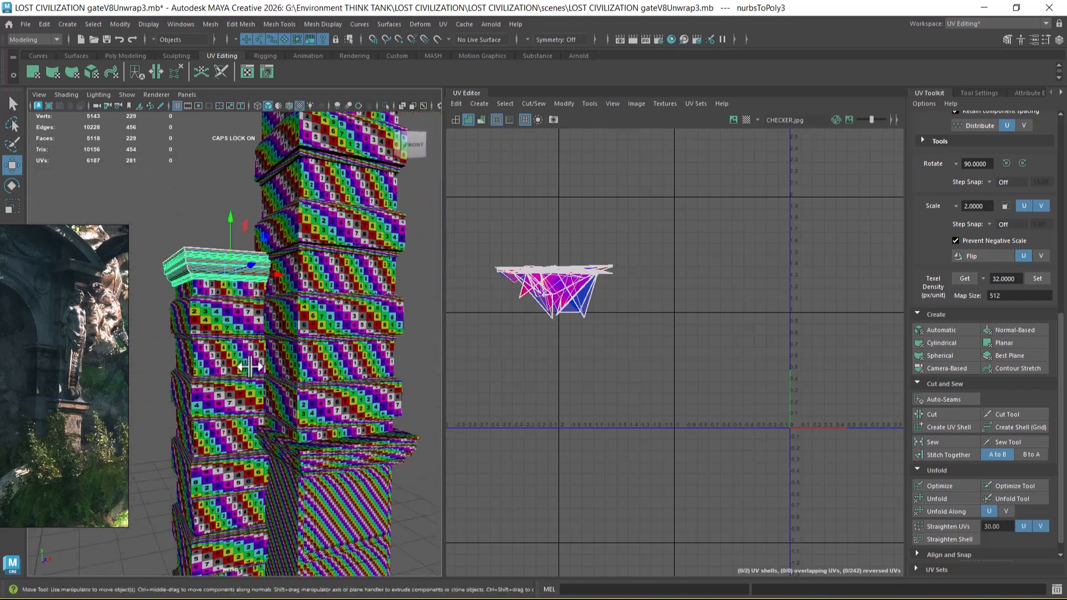
{"action": "scroll", "coordinate": [714, 375], "scroll_direction": "down", "scroll_amount": 2}
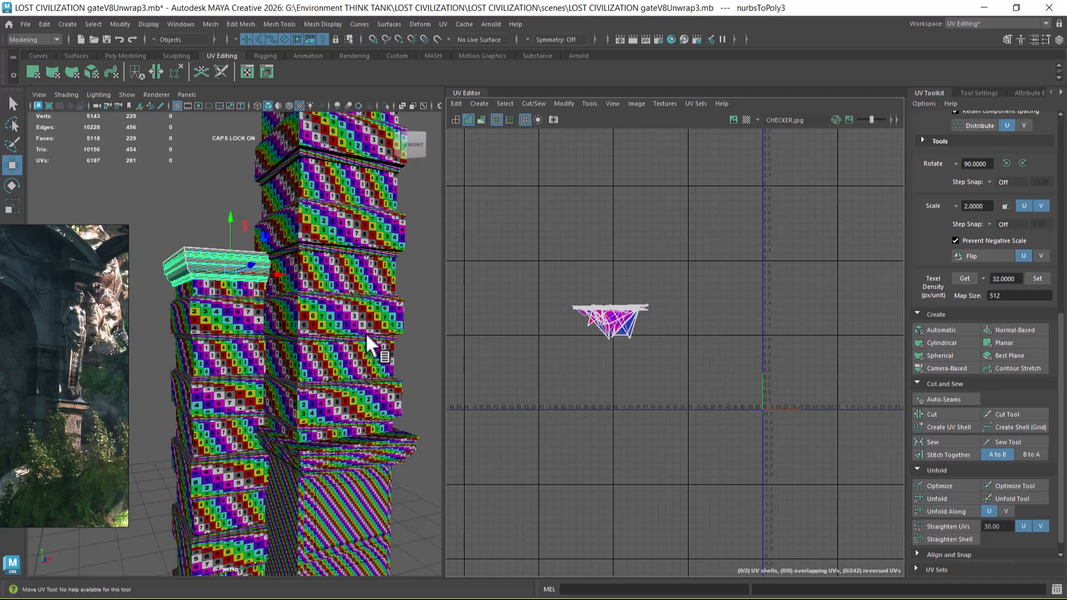
Step: Search the installed applications for MAYA and launch another instance of Maya Creative 2026
{"action": "scroll", "coordinate": [323, 356], "scroll_direction": "down", "scroll_amount": 5}
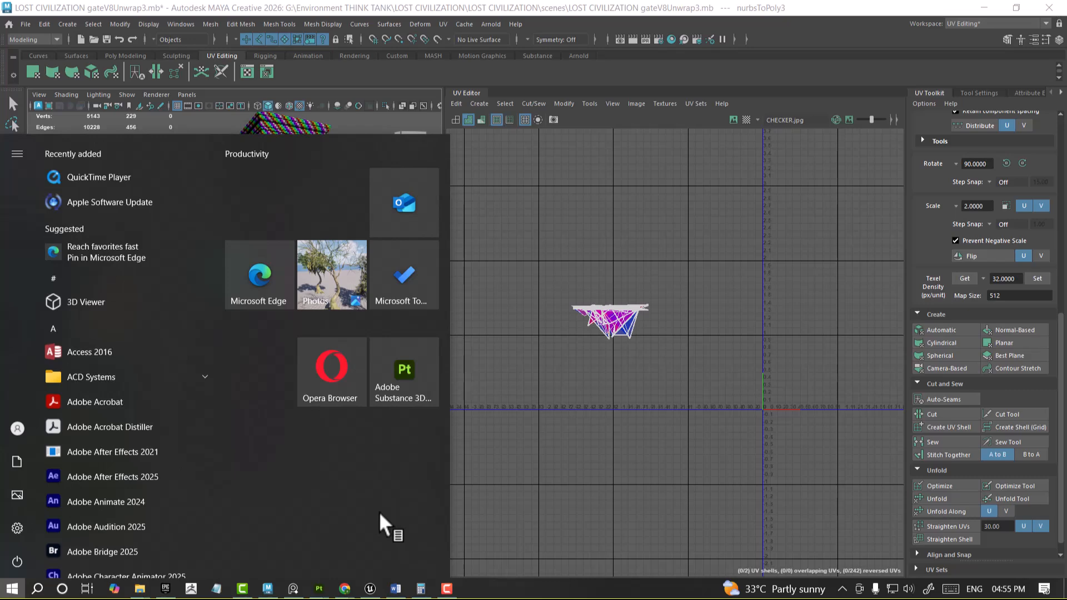
{"action": "mouse_move", "coordinate": [270, 591]}
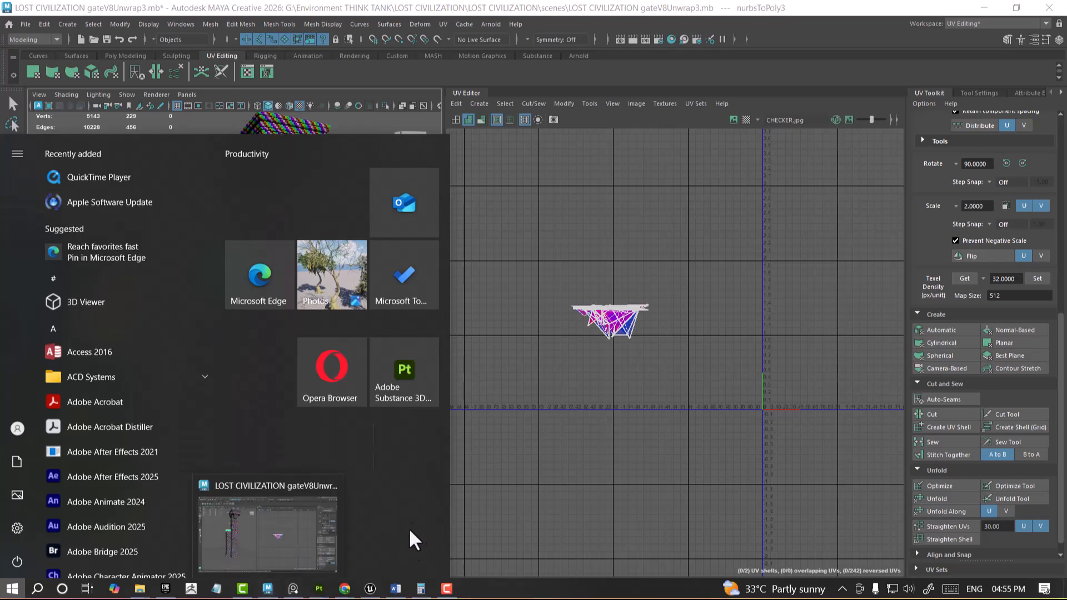
{"action": "left_click", "coordinate": [554, 424]}
{"action": "key", "text": "super"}
{"action": "type", "text": "MAYA"}
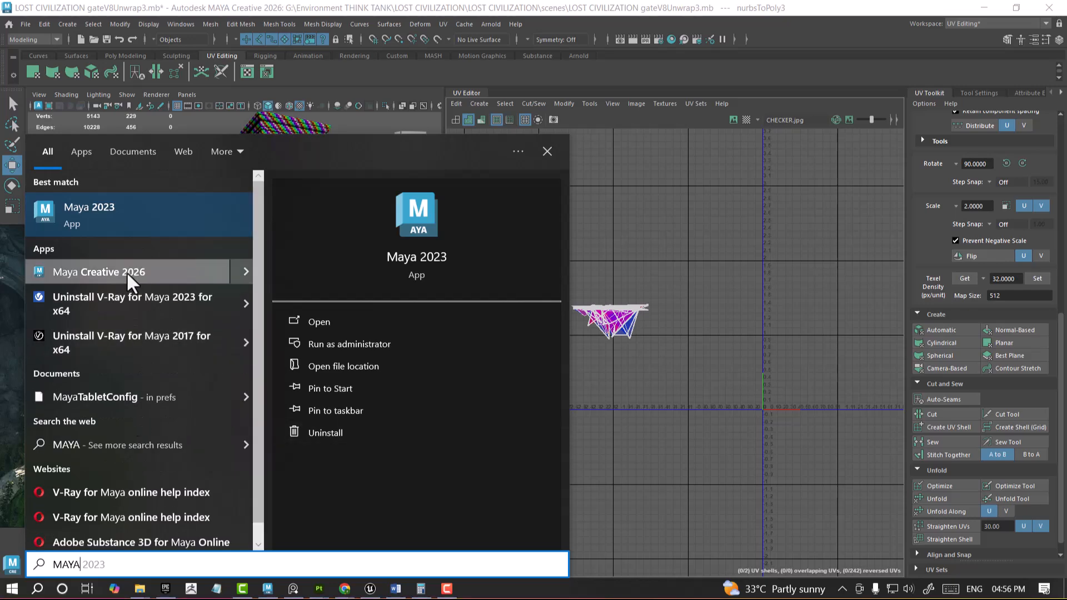
{"action": "left_click", "coordinate": [127, 273]}
{"action": "left_click", "coordinate": [363, 270]}
Step: Move the UV shell of the bracket below the taller pillar's neck about one unit in positive U, accepting the autosave request
{"action": "left_click_drag", "start_coordinate": [289, 408], "coordinate": [316, 312], "text": "alt"}
{"action": "left_click", "coordinate": [284, 245]}
{"action": "right_click_drag", "start_coordinate": [689, 391], "coordinate": [720, 338], "text": "alt"}
{"action": "middle_click_drag", "start_coordinate": [861, 367], "coordinate": [653, 347], "text": "alt"}
{"action": "right_click_drag", "start_coordinate": [689, 356], "coordinate": [723, 428], "text": "alt"}
{"action": "middle_click_drag", "start_coordinate": [672, 404], "coordinate": [715, 390], "text": "alt"}
{"action": "right_click_drag", "start_coordinate": [716, 390], "coordinate": [779, 511], "text": "alt"}
{"action": "right_click_drag", "start_coordinate": [645, 365], "coordinate": [778, 328]}
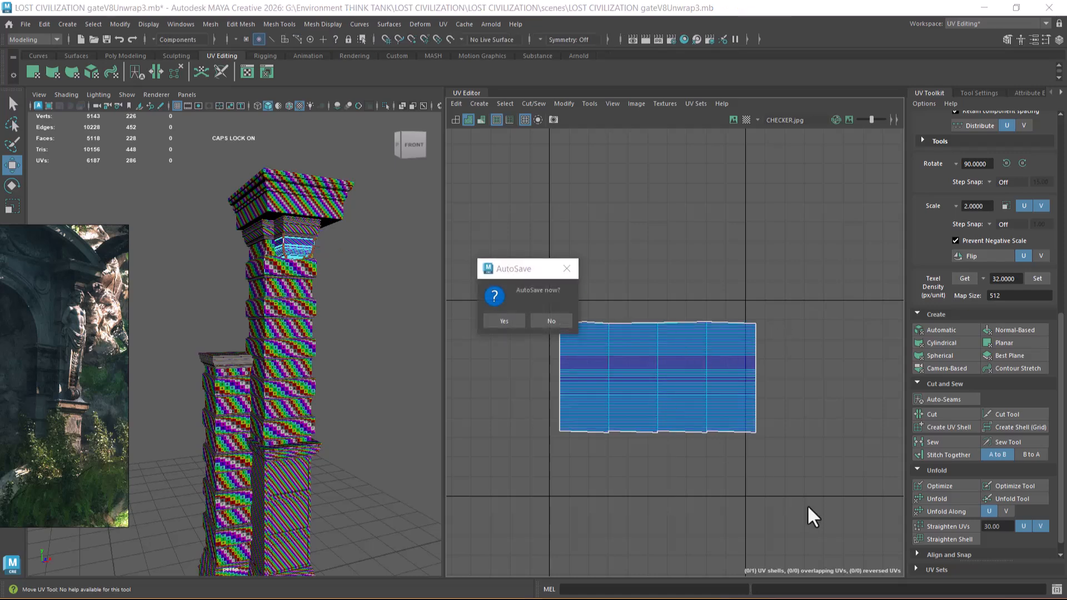
{"action": "left_click", "coordinate": [504, 322]}
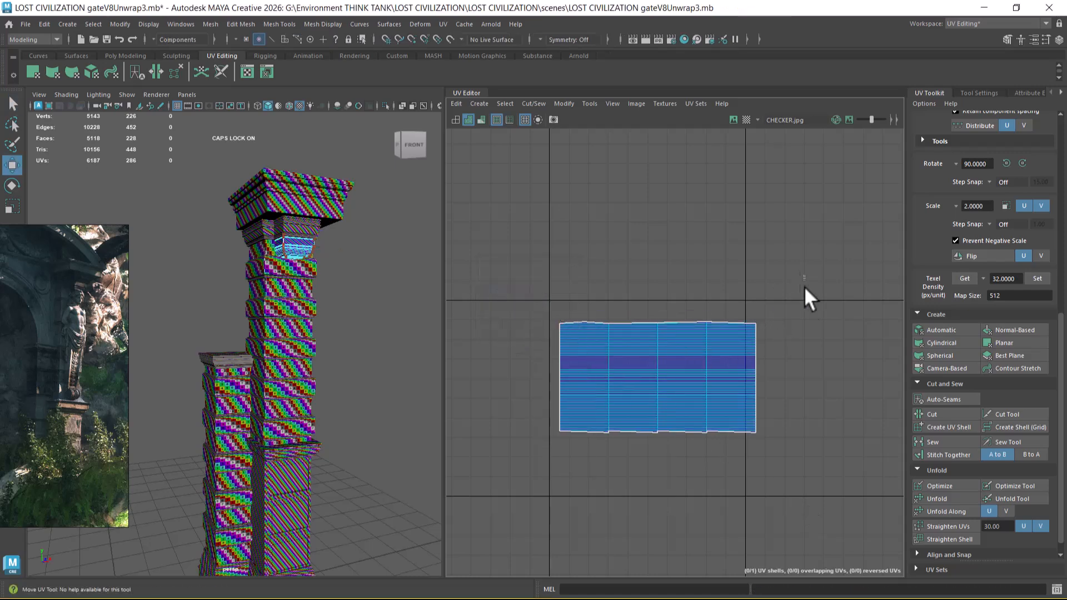
{"action": "left_click_drag", "start_coordinate": [801, 272], "coordinate": [556, 443]}
{"action": "left_click_drag", "start_coordinate": [666, 374], "coordinate": [857, 348]}
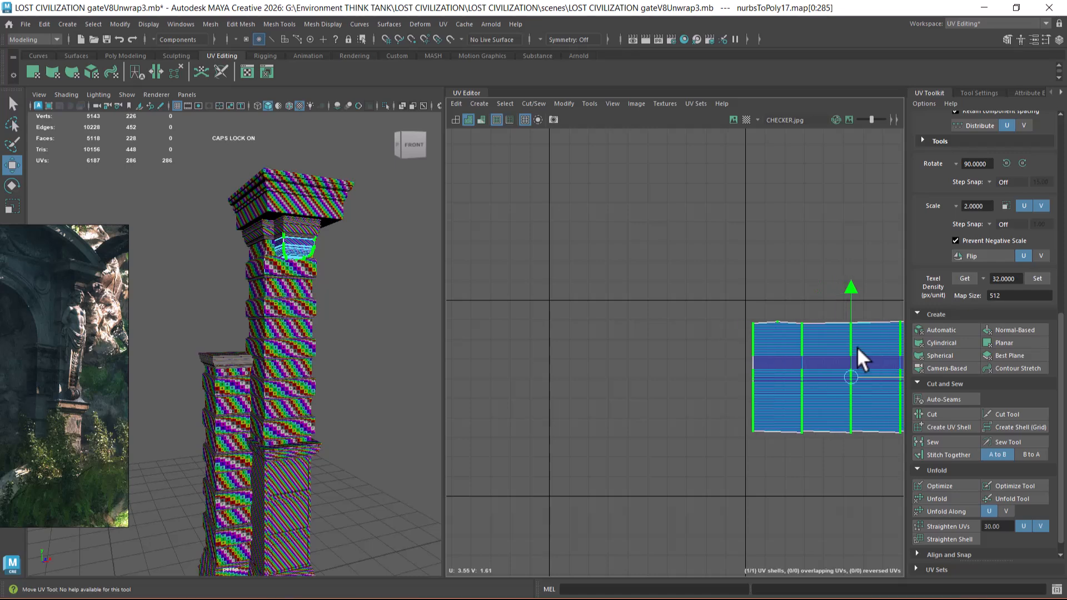
Step: Select the two neck mouldings beneath the capital and examine their checker pattern and UV shells
{"action": "scroll", "coordinate": [316, 289], "scroll_direction": "up", "scroll_amount": 8}
{"action": "right_click_drag", "start_coordinate": [313, 305], "coordinate": [381, 259]}
{"action": "left_click", "coordinate": [361, 277]}
{"action": "left_click", "coordinate": [262, 305], "text": "shift"}
{"action": "scroll", "coordinate": [645, 425], "scroll_direction": "down", "scroll_amount": 6}
{"action": "scroll", "coordinate": [692, 415], "scroll_direction": "up", "scroll_amount": 2}
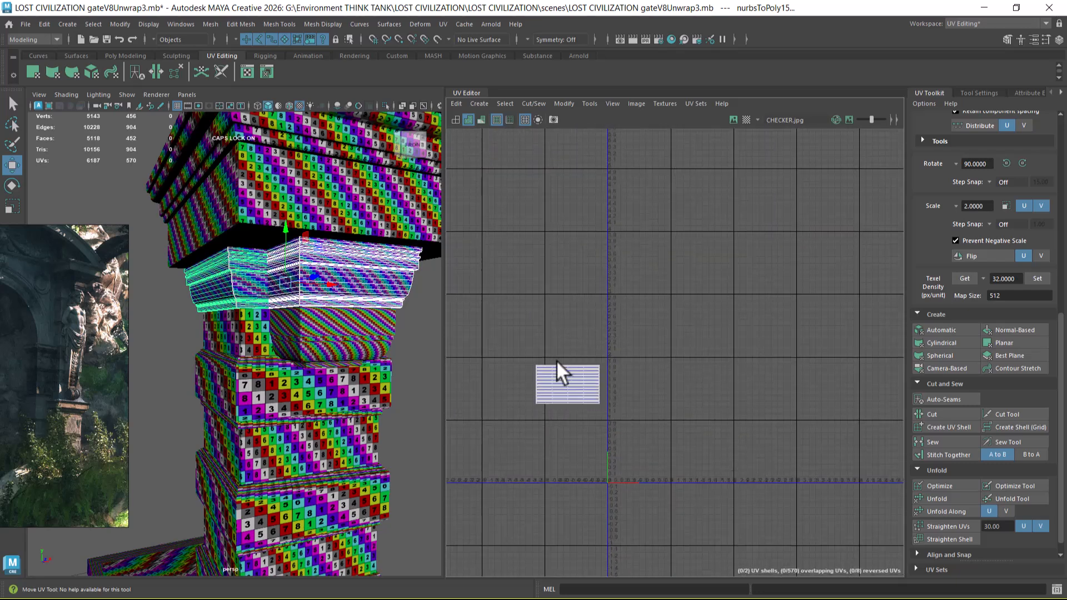
{"action": "scroll", "coordinate": [282, 302], "scroll_direction": "down", "scroll_amount": 4}
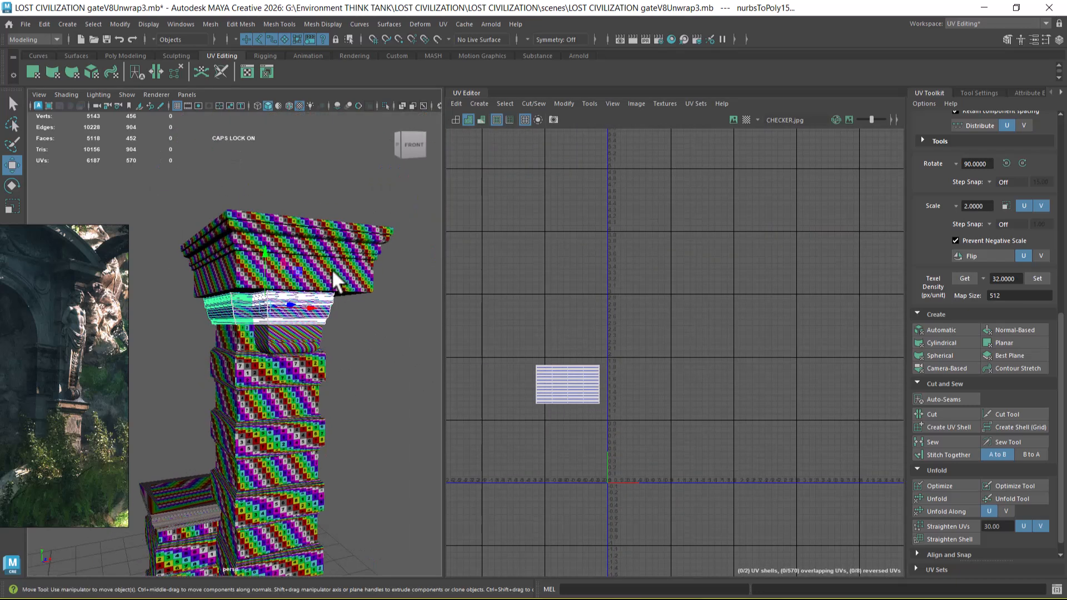
Step: Select the bracket, neck mouldings and taller shaft together, and move the neck mouldings' overlapping shells towards positive U, beyond the shaft's shell
{"action": "left_click", "coordinate": [280, 348]}
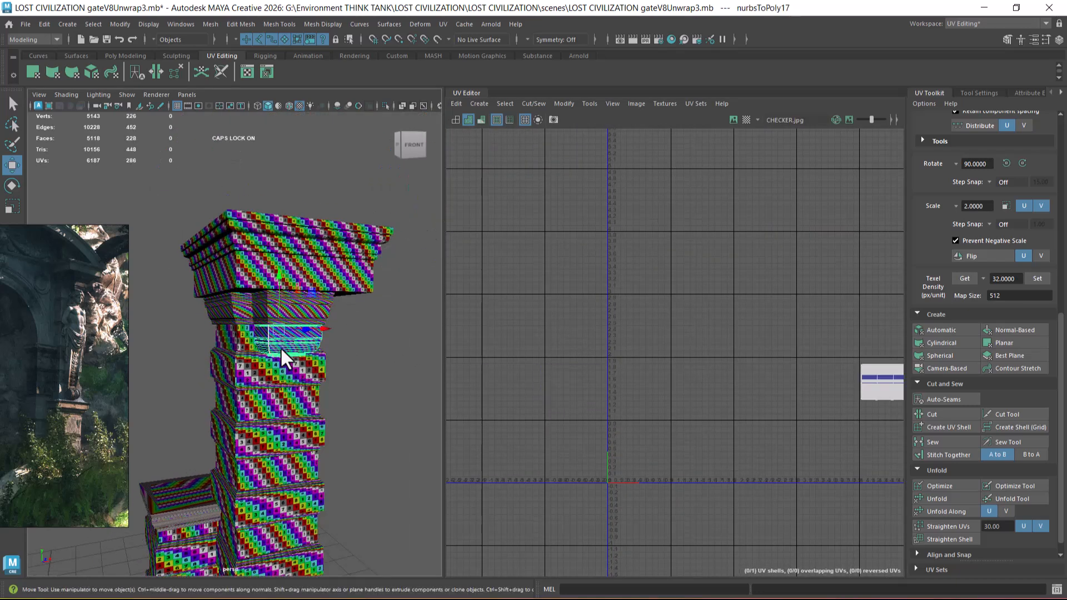
{"action": "left_click", "coordinate": [302, 308], "text": "shift"}
{"action": "left_click", "coordinate": [267, 406], "text": "shift"}
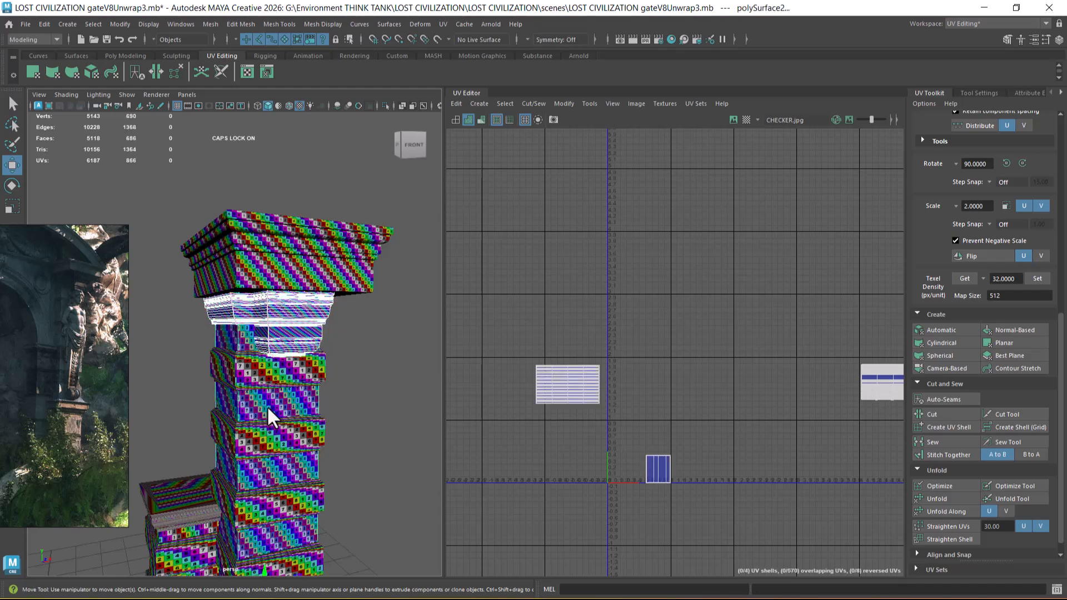
{"action": "right_click_drag", "start_coordinate": [548, 368], "coordinate": [601, 365]}
{"action": "left_click_drag", "start_coordinate": [648, 335], "coordinate": [499, 431]}
{"action": "left_click_drag", "start_coordinate": [570, 388], "coordinate": [723, 454]}
Step: Select the capital and scale all its UV shells down together to about 0.63 units wide
{"action": "right_click_drag", "start_coordinate": [301, 265], "coordinate": [298, 261]}
{"action": "middle_click_drag", "start_coordinate": [705, 448], "coordinate": [697, 352], "text": "alt"}
{"action": "right_click_drag", "start_coordinate": [697, 353], "coordinate": [715, 463], "text": "alt"}
{"action": "middle_click_drag", "start_coordinate": [716, 463], "coordinate": [685, 375], "text": "alt"}
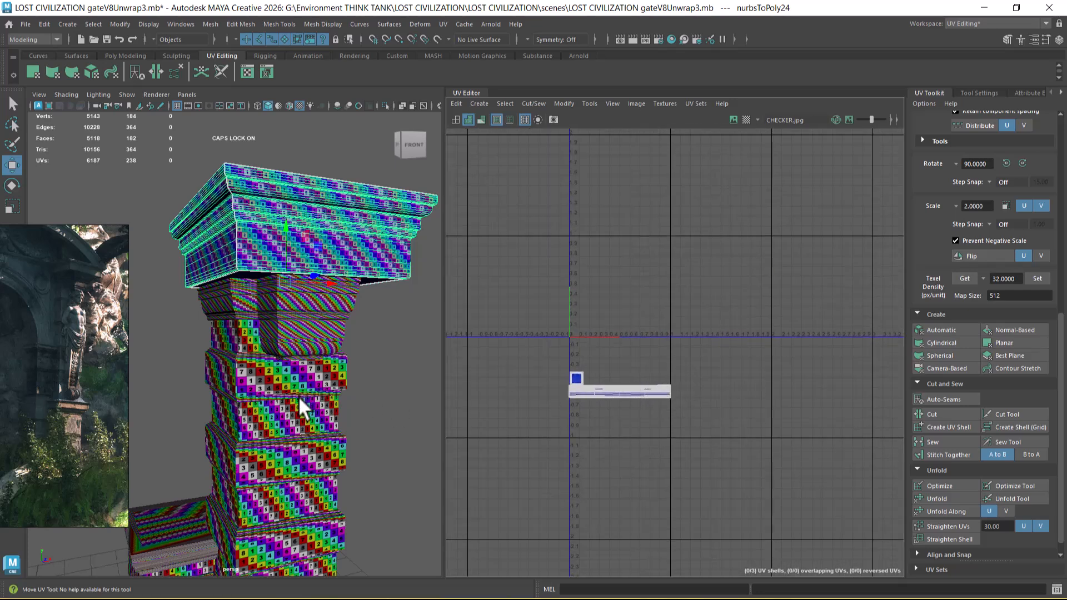
{"action": "right_click_drag", "start_coordinate": [265, 278], "coordinate": [627, 361], "text": "alt"}
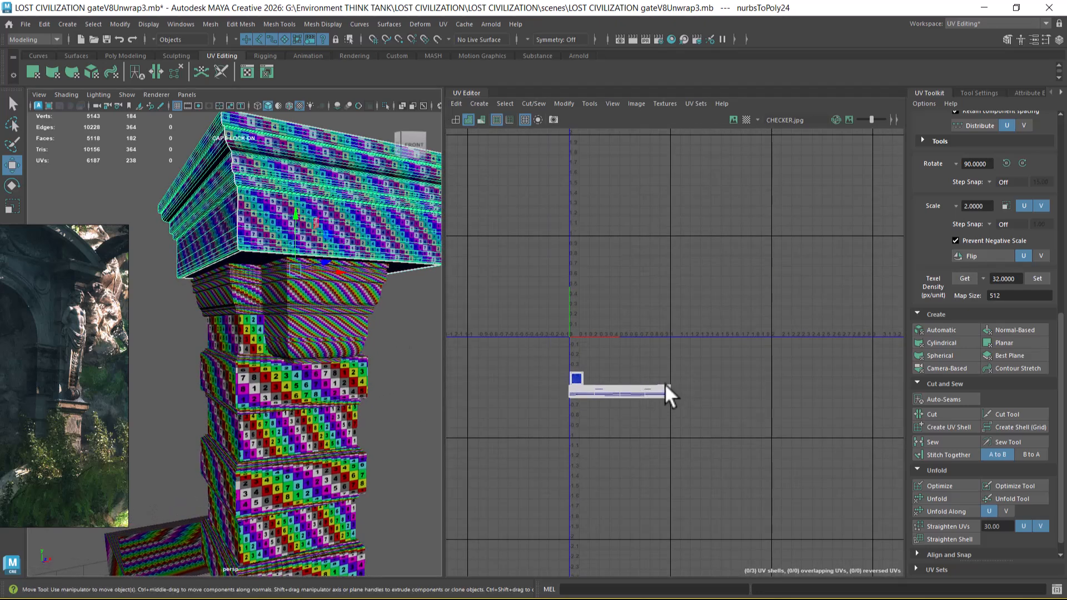
{"action": "left_click_drag", "start_coordinate": [564, 387], "coordinate": [585, 397]}
{"action": "key", "text": "r"}
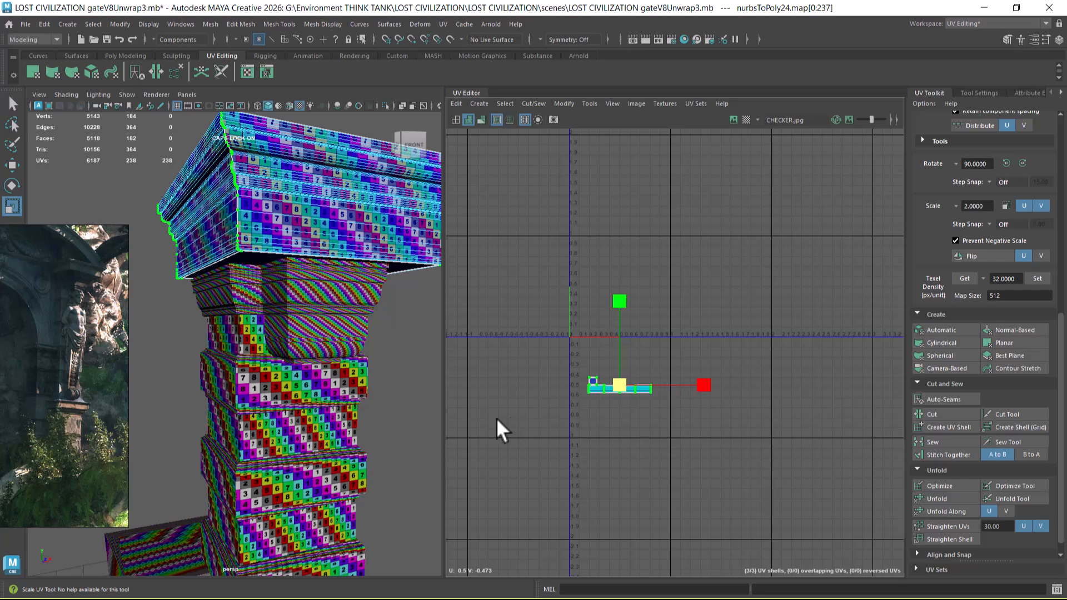
{"action": "right_click_drag", "start_coordinate": [398, 407], "coordinate": [297, 397], "text": "alt"}
{"action": "middle_click_drag", "start_coordinate": [297, 396], "coordinate": [311, 292], "text": "alt"}
{"action": "middle_click_drag", "start_coordinate": [306, 458], "coordinate": [333, 397], "text": "alt"}
{"action": "right_click_drag", "start_coordinate": [333, 397], "coordinate": [305, 402], "text": "alt"}
{"action": "right_click_drag", "start_coordinate": [299, 262], "coordinate": [344, 244]}
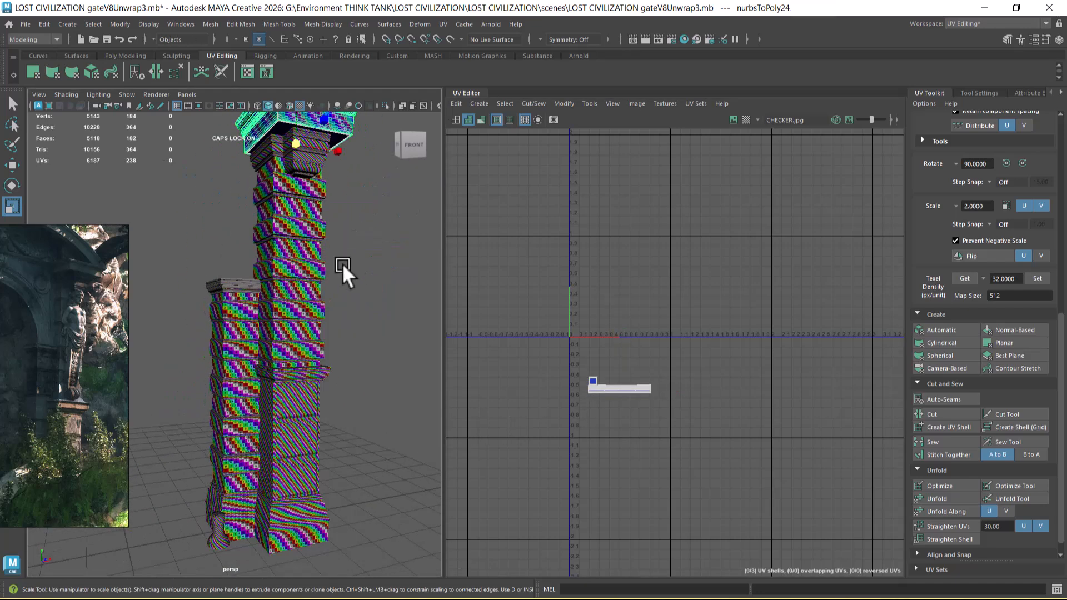
Step: Select both pillar bases, both shafts and the ledge moulding together to show their combined UV layout
{"action": "left_click", "coordinate": [385, 368]}
{"action": "middle_click_drag", "start_coordinate": [325, 490], "coordinate": [334, 418], "text": "alt"}
{"action": "right_click_drag", "start_coordinate": [334, 418], "coordinate": [360, 428], "text": "alt"}
{"action": "left_click", "coordinate": [351, 468]}
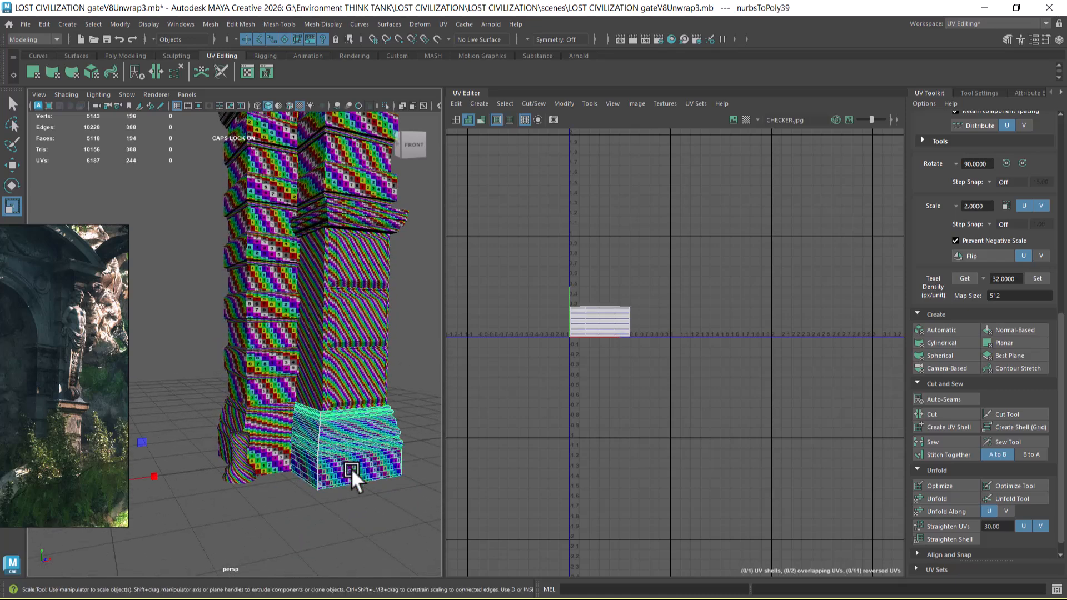
{"action": "left_click", "coordinate": [278, 455], "text": "shift"}
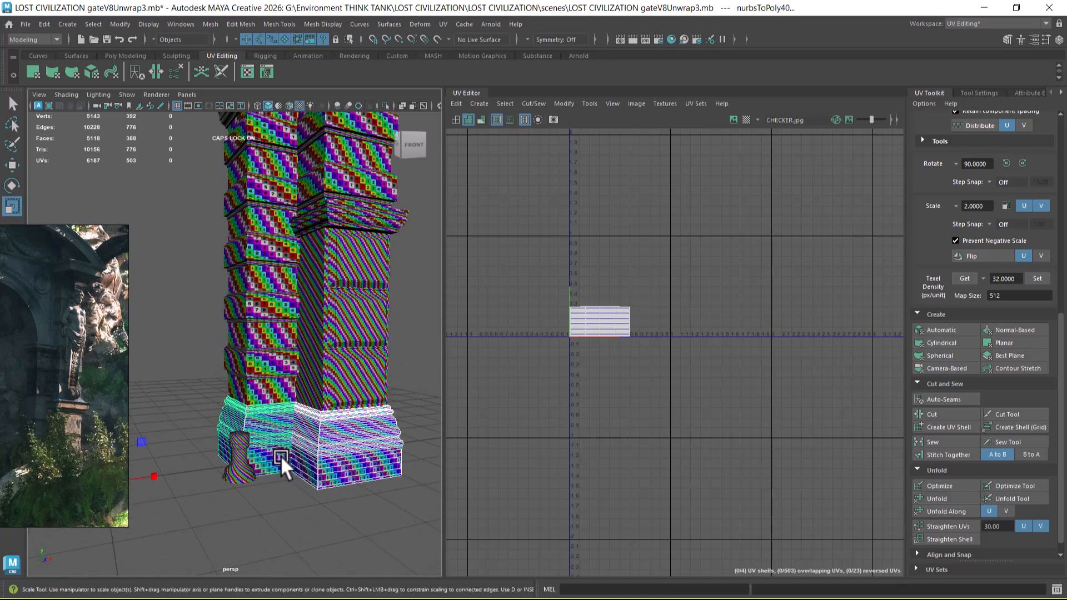
{"action": "left_click", "coordinate": [267, 387], "text": "shift"}
{"action": "middle_click_drag", "start_coordinate": [402, 288], "coordinate": [379, 415], "text": "alt"}
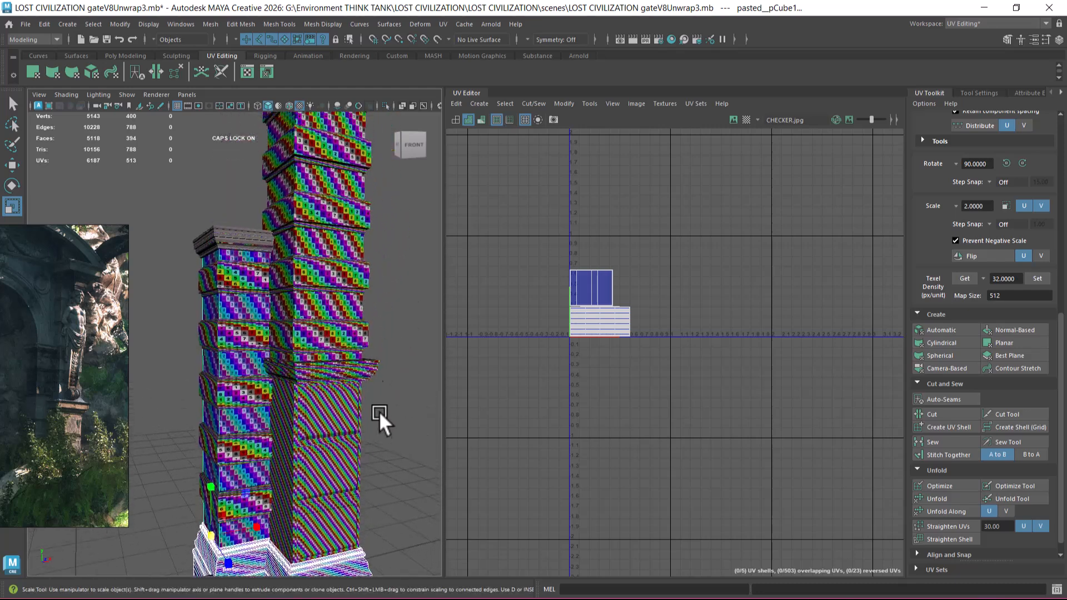
{"action": "left_click", "coordinate": [329, 170], "text": "shift"}
{"action": "middle_click_drag", "start_coordinate": [292, 348], "coordinate": [341, 386], "text": "alt"}
{"action": "left_click", "coordinate": [337, 385], "text": "shift"}
{"action": "right_click_drag", "start_coordinate": [239, 341], "coordinate": [248, 383], "text": "alt"}
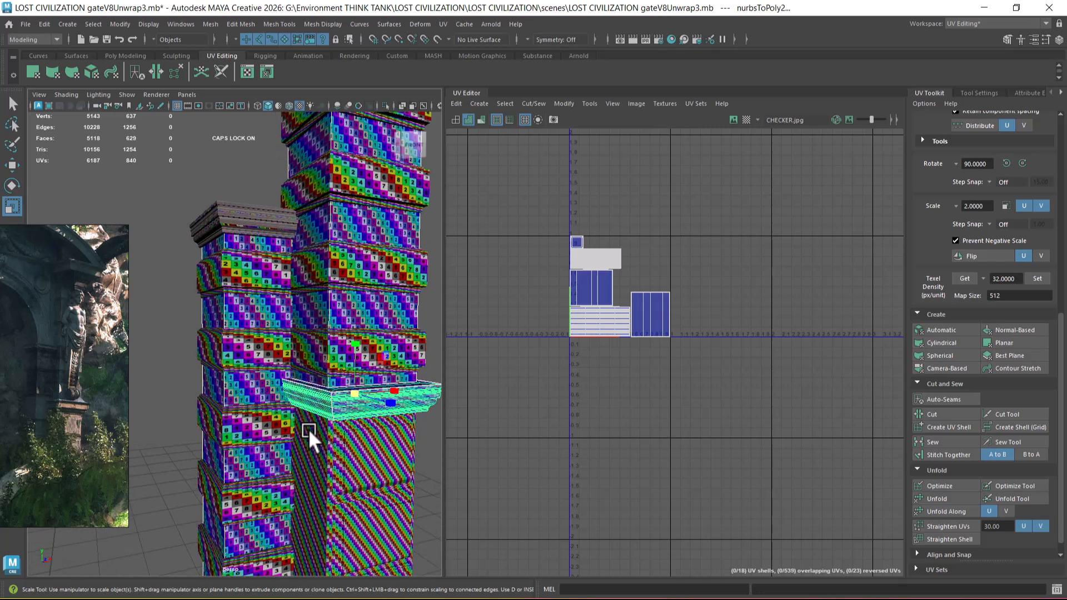
{"action": "middle_click_drag", "start_coordinate": [288, 460], "coordinate": [268, 329], "text": "alt"}
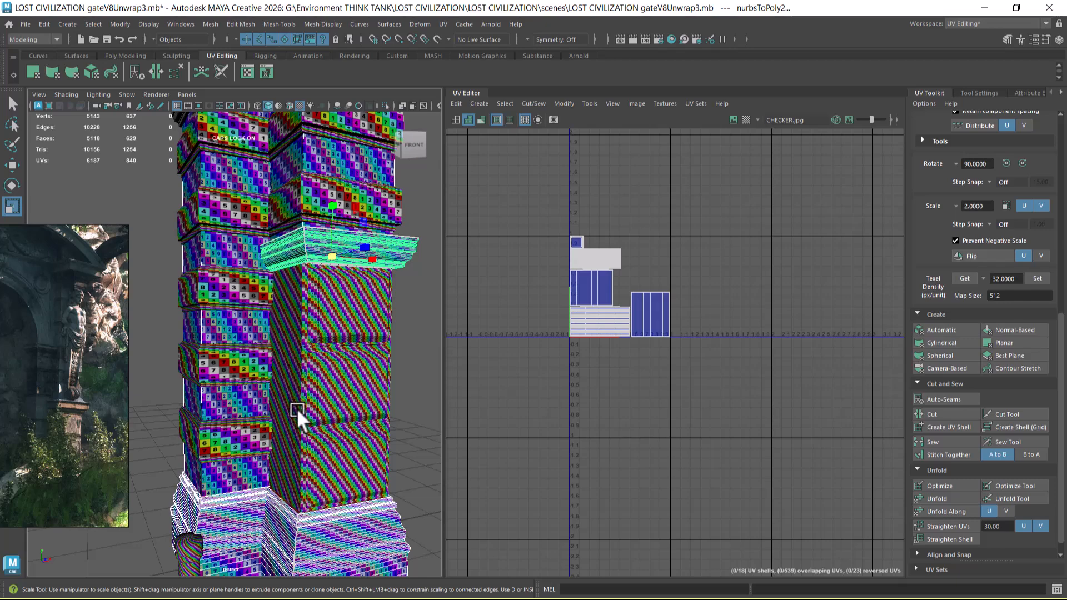
{"action": "right_click_drag", "start_coordinate": [308, 409], "coordinate": [311, 376], "text": "alt"}
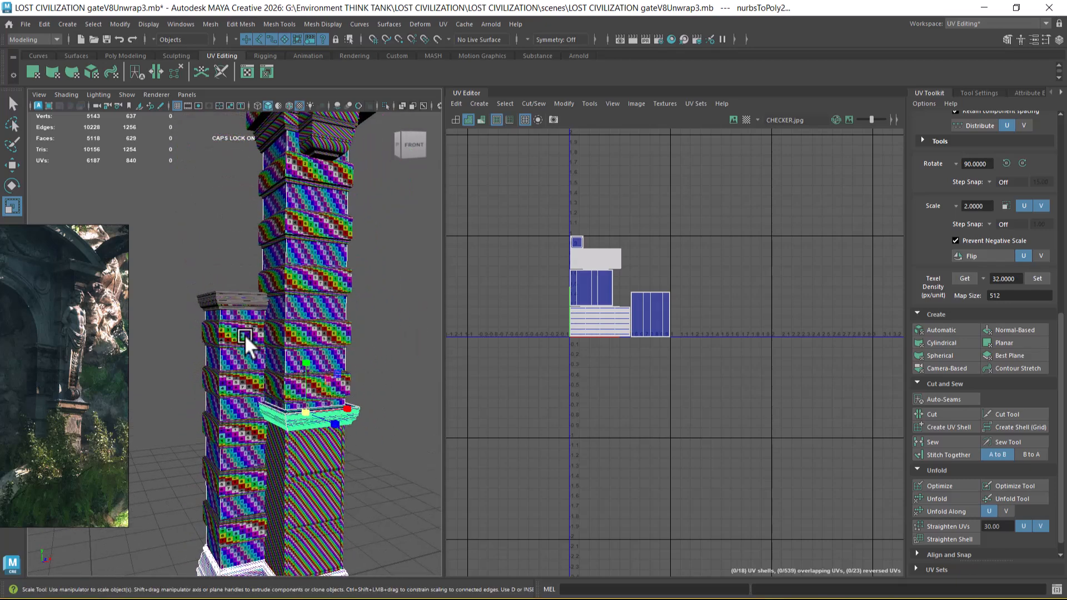
Step: Add the panelled pedestal below the ledge moulding to the selection and scale its UV shells down to about 0.66 units wide
{"action": "left_click", "coordinate": [305, 465], "text": "shift"}
{"action": "middle_click_drag", "start_coordinate": [748, 342], "coordinate": [686, 303], "text": "alt"}
{"action": "scroll", "coordinate": [682, 308], "scroll_direction": "up", "scroll_amount": 2}
{"action": "right_click_drag", "start_coordinate": [679, 304], "coordinate": [729, 299]}
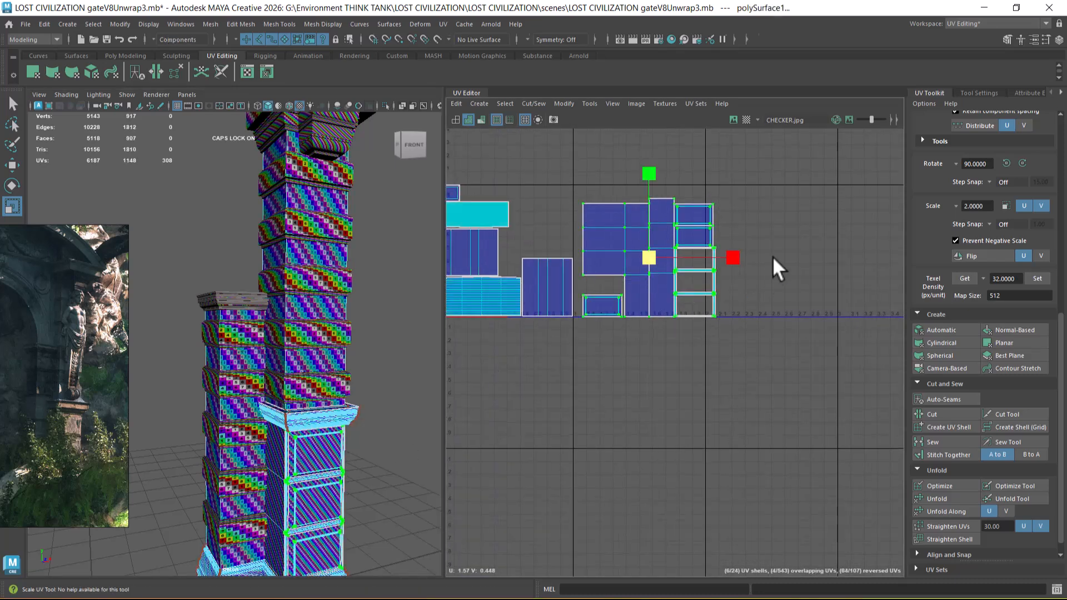
{"action": "left_click_drag", "start_coordinate": [765, 164], "coordinate": [611, 348]}
{"action": "right_click_drag", "start_coordinate": [622, 326], "coordinate": [677, 352]}
{"action": "scroll", "coordinate": [639, 272], "scroll_direction": "up", "scroll_amount": 1}
{"action": "left_click_drag", "start_coordinate": [649, 261], "coordinate": [621, 269]}
Step: Scale the panelled pedestal's shells to about 0.54 units wide to match the checker and move them just above the taller shaft's shell
{"action": "middle_click_drag", "start_coordinate": [354, 451], "coordinate": [335, 353], "text": "alt"}
{"action": "right_click_drag", "start_coordinate": [335, 353], "coordinate": [350, 435], "text": "alt"}
{"action": "left_click_drag", "start_coordinate": [350, 435], "coordinate": [316, 398], "text": "alt"}
{"action": "middle_click_drag", "start_coordinate": [627, 297], "coordinate": [668, 368], "text": "alt"}
{"action": "right_click_drag", "start_coordinate": [668, 367], "coordinate": [682, 382], "text": "alt"}
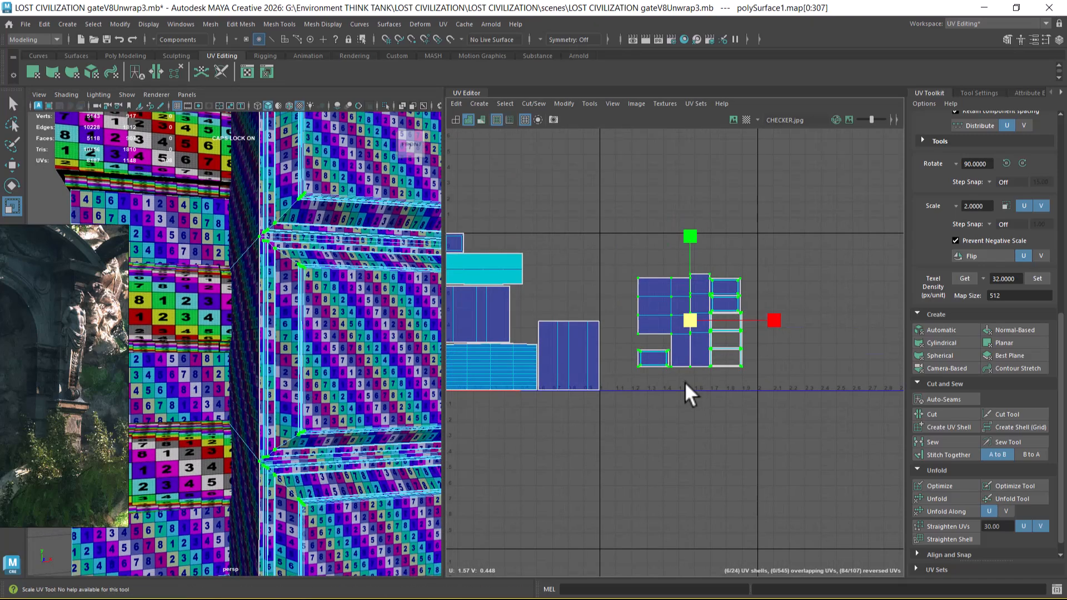
{"action": "key", "text": "w"}
{"action": "left_click_drag", "start_coordinate": [692, 325], "coordinate": [582, 277]}
{"action": "left_click_drag", "start_coordinate": [393, 400], "coordinate": [338, 465], "text": "alt"}
{"action": "right_click_drag", "start_coordinate": [338, 464], "coordinate": [259, 388], "text": "alt"}
{"action": "left_click_drag", "start_coordinate": [259, 388], "coordinate": [326, 443], "text": "alt"}
{"action": "right_click_drag", "start_coordinate": [327, 443], "coordinate": [309, 269], "text": "alt"}
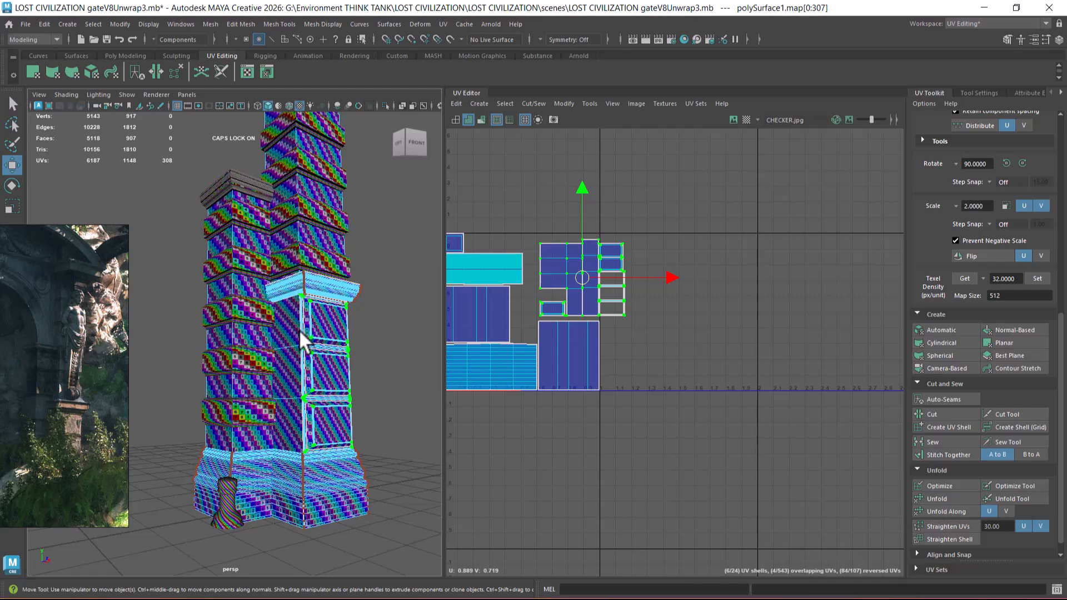
Step: Scale the panelled pedestal's shells down to about 0.45 units wide and fit them inside the tile's edge, just above the taller shaft's shell
{"action": "right_click_drag", "start_coordinate": [610, 340], "coordinate": [643, 396], "text": "alt"}
{"action": "middle_click_drag", "start_coordinate": [541, 280], "coordinate": [566, 335], "text": "alt"}
{"action": "right_click_drag", "start_coordinate": [566, 334], "coordinate": [619, 319], "text": "alt"}
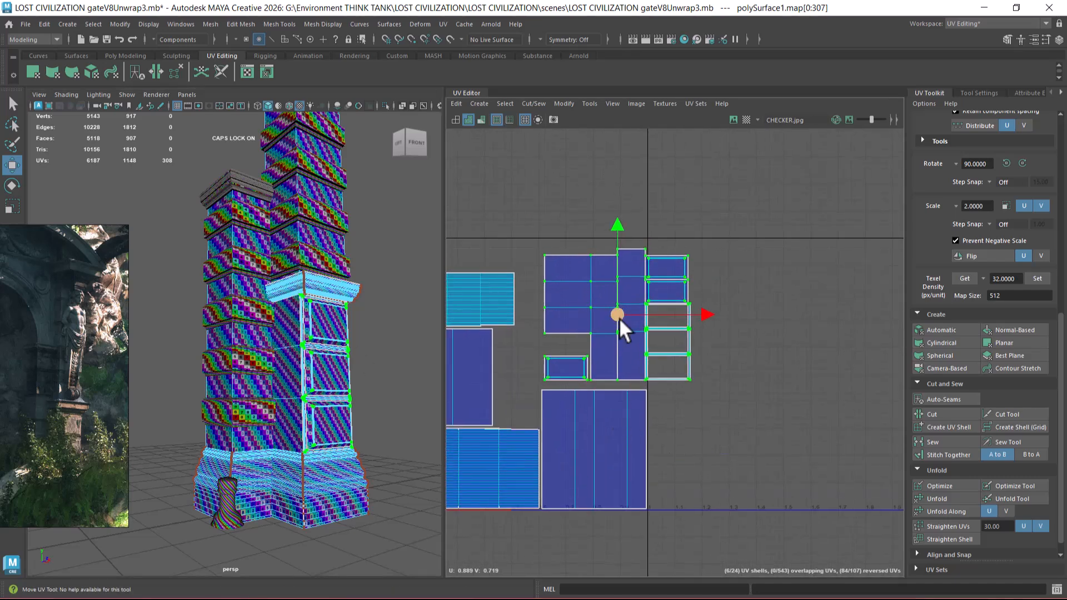
{"action": "key", "text": "r"}
{"action": "left_click_drag", "start_coordinate": [616, 311], "coordinate": [586, 328]}
{"action": "key", "text": "w"}
{"action": "scroll", "coordinate": [586, 328], "scroll_direction": "up", "scroll_amount": 5}
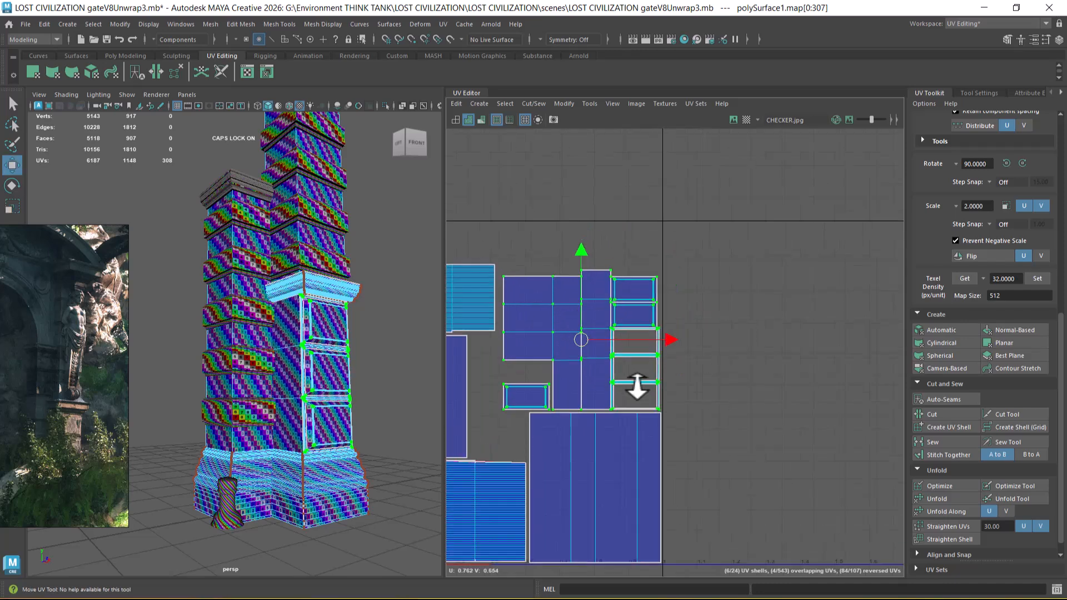
Step: Move the pedestal's loose inset panel shell into the lowest empty frame of the panel column
{"action": "left_click", "coordinate": [570, 325]}
{"action": "left_click_drag", "start_coordinate": [541, 348], "coordinate": [763, 347]}
{"action": "middle_click_drag", "start_coordinate": [764, 347], "coordinate": [529, 329], "text": "alt"}
{"action": "right_click_drag", "start_coordinate": [529, 329], "coordinate": [486, 346], "text": "alt"}
{"action": "middle_click_drag", "start_coordinate": [486, 346], "coordinate": [662, 350], "text": "alt"}
{"action": "right_click_drag", "start_coordinate": [661, 350], "coordinate": [655, 390], "text": "alt"}
{"action": "left_click_drag", "start_coordinate": [672, 340], "coordinate": [668, 339]}
{"action": "key", "text": "r"}
{"action": "key", "text": "w"}
{"action": "right_click_drag", "start_coordinate": [662, 334], "coordinate": [709, 432], "text": "alt"}
{"action": "middle_click_drag", "start_coordinate": [680, 353], "coordinate": [669, 352], "text": "alt"}
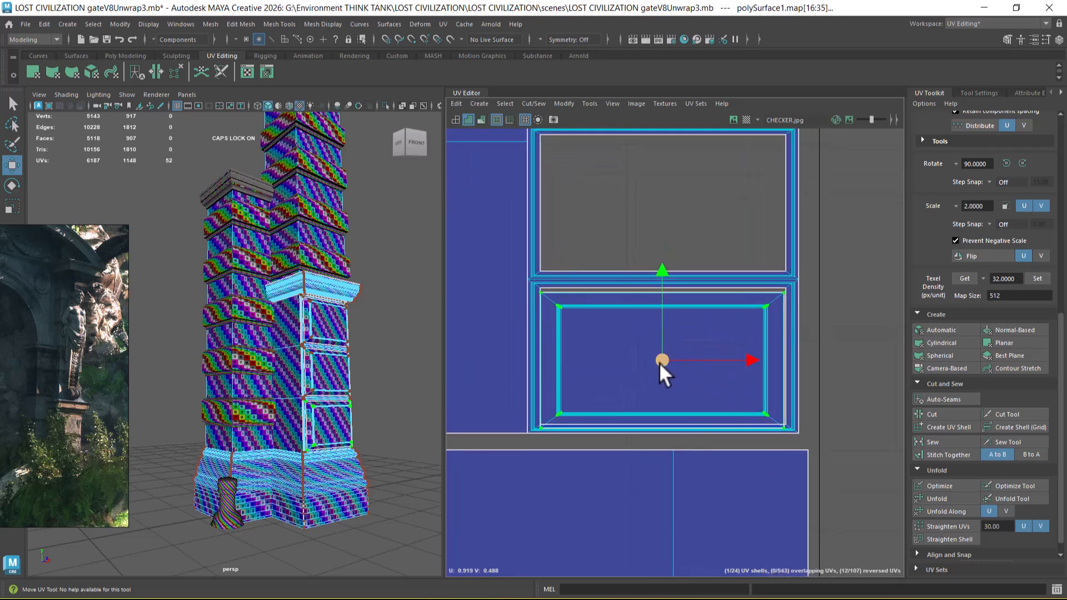
Step: Scale the inset panel shell down slightly and centre it inside the lowest frame
{"action": "key", "text": "r"}
{"action": "mouse_move", "coordinate": [667, 361]}
{"action": "left_mouse_down"}
{"action": "mouse_move", "coordinate": [656, 362]}
{"action": "mouse_move", "coordinate": [664, 353]}
{"action": "left_mouse_up"}
{"action": "key", "text": "w"}
{"action": "key", "text": "r"}
{"action": "middle_click_drag", "start_coordinate": [693, 353], "coordinate": [696, 429], "text": "alt"}
Step: Move the lower of the two remaining inset panel shells into the middle frame and scale it down to fit inside
{"action": "scroll", "coordinate": [696, 429], "scroll_direction": "down", "scroll_amount": 3}
{"action": "middle_click_drag", "start_coordinate": [660, 263], "coordinate": [634, 420], "text": "alt"}
{"action": "left_click", "coordinate": [713, 295]}
{"action": "double_click", "coordinate": [670, 215]}
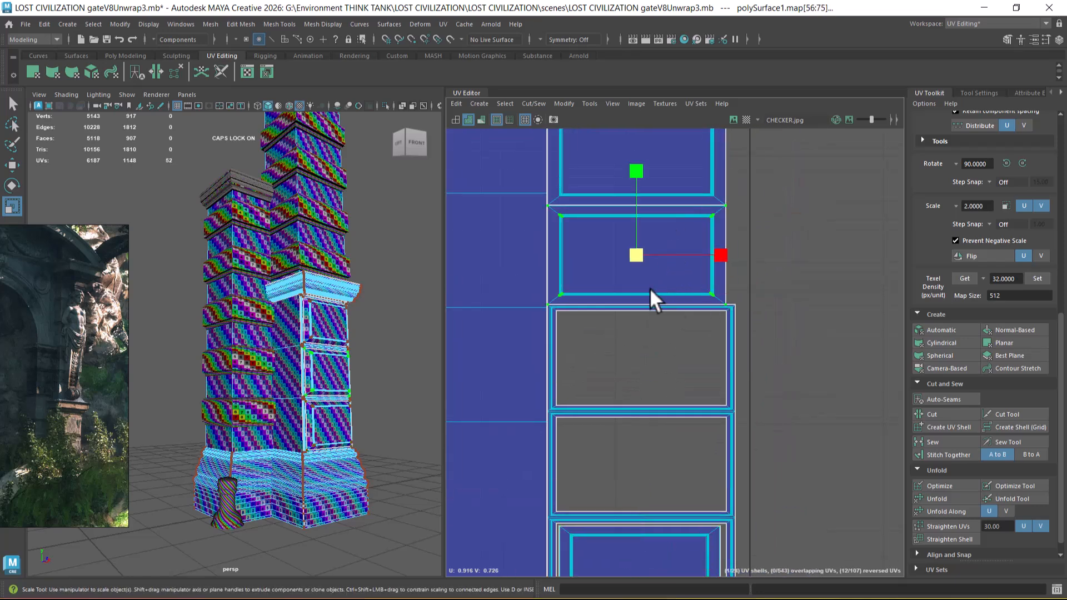
{"action": "key", "text": "w"}
{"action": "left_click_drag", "start_coordinate": [634, 257], "coordinate": [645, 469]}
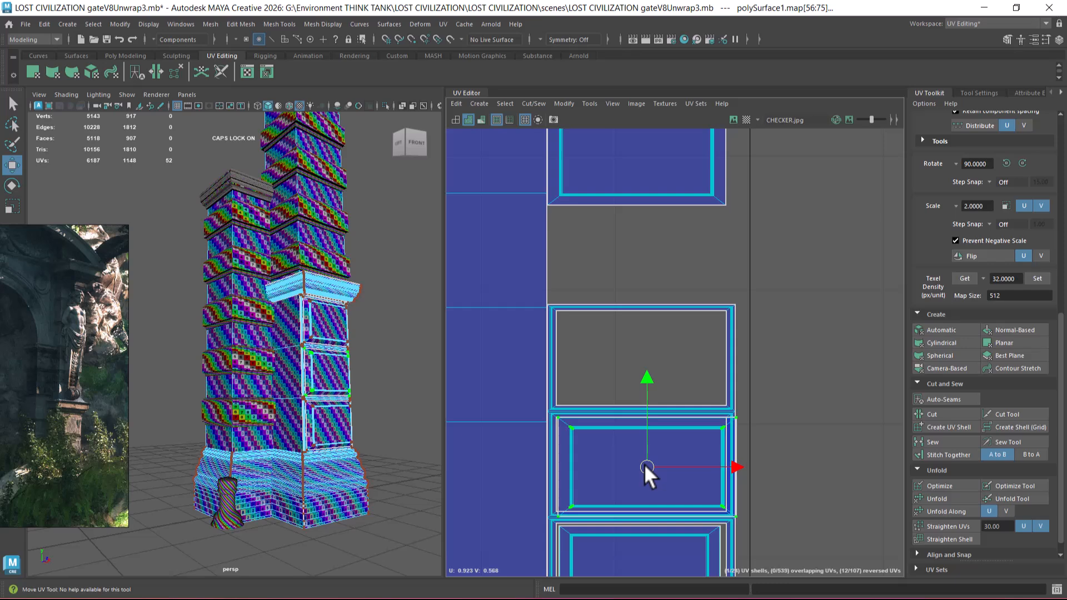
{"action": "middle_click_drag", "start_coordinate": [645, 469], "coordinate": [643, 338], "text": "alt"}
{"action": "scroll", "coordinate": [660, 372], "scroll_direction": "up", "scroll_amount": 2}
{"action": "key", "text": "r"}
{"action": "left_click_drag", "start_coordinate": [659, 370], "coordinate": [653, 360]}
{"action": "key", "text": "w"}
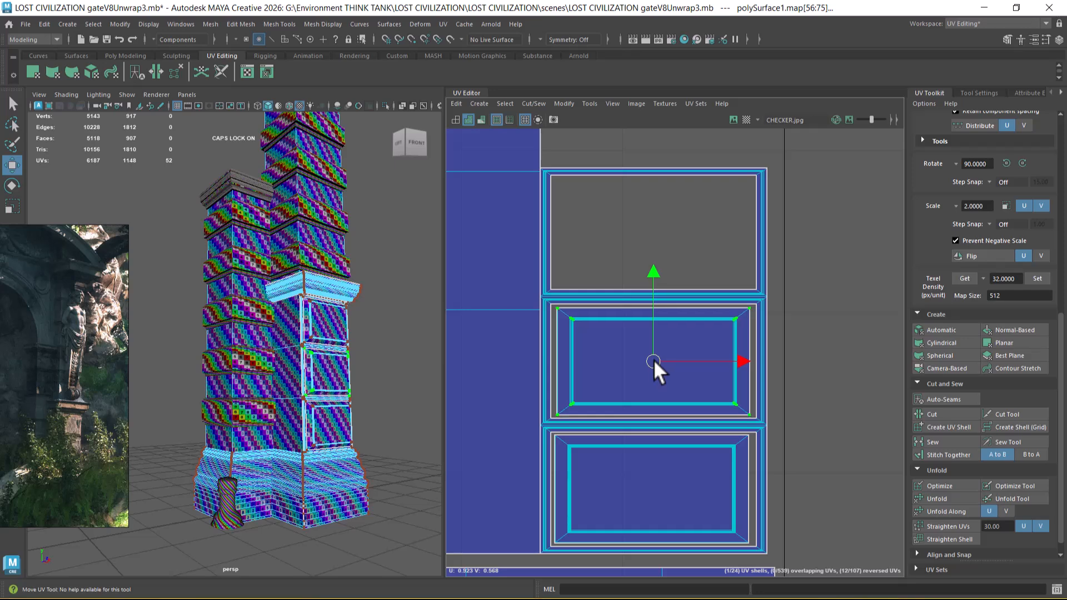
Step: Move the last inset panel shell into the uppermost frame and scale it down to fit inside
{"action": "scroll", "coordinate": [653, 359], "scroll_direction": "down", "scroll_amount": 2}
{"action": "middle_click_drag", "start_coordinate": [659, 302], "coordinate": [656, 495], "text": "alt"}
{"action": "left_click", "coordinate": [666, 301]}
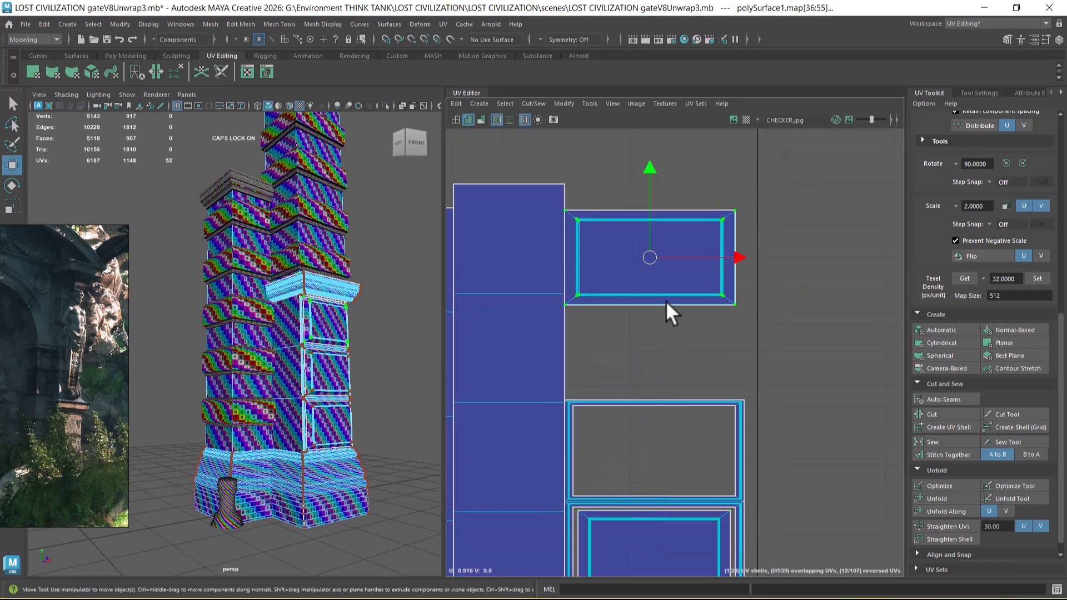
{"action": "left_click_drag", "start_coordinate": [648, 278], "coordinate": [662, 465]}
{"action": "middle_click_drag", "start_coordinate": [662, 464], "coordinate": [651, 364], "text": "alt"}
{"action": "scroll", "coordinate": [651, 364], "scroll_direction": "up", "scroll_amount": 2}
{"action": "key", "text": "r"}
{"action": "left_click_drag", "start_coordinate": [680, 372], "coordinate": [676, 363]}
{"action": "key", "text": "w"}
{"action": "key", "text": "r"}
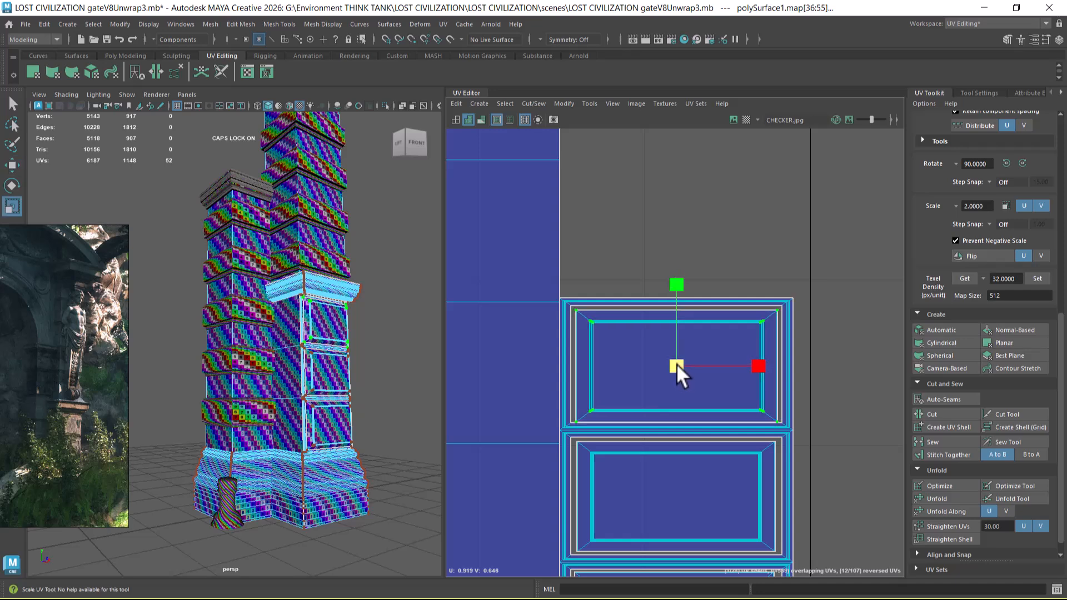
{"action": "key", "text": "w"}
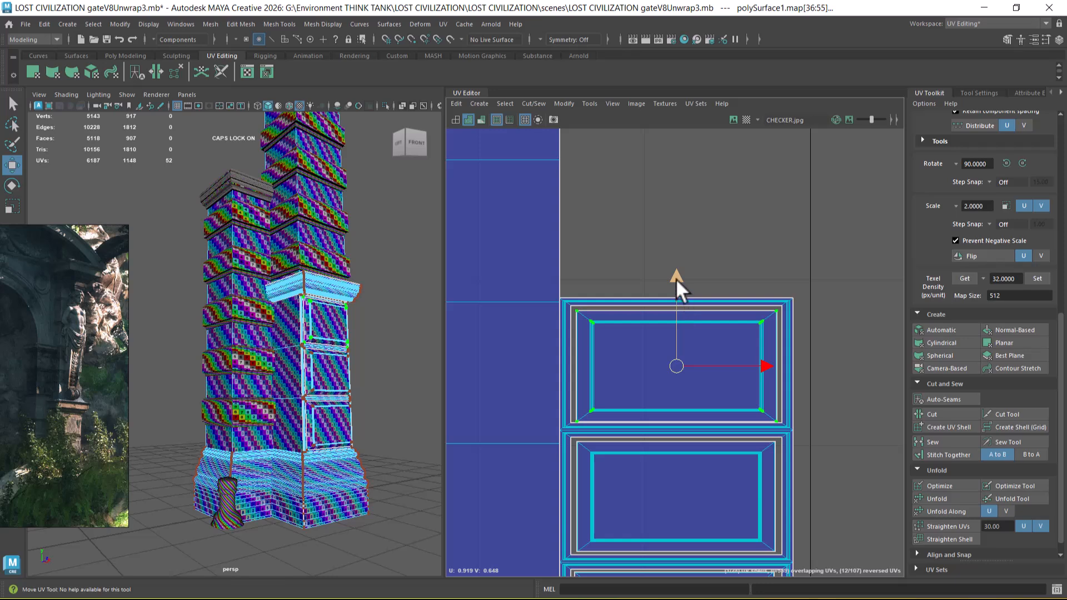
Step: Return to object selection and select both pillar bases, both shafts, the panelled pedestal and the ledge moulding together
{"action": "middle_click_drag", "start_coordinate": [713, 389], "coordinate": [657, 241], "text": "alt"}
{"action": "right_click_drag", "start_coordinate": [663, 405], "coordinate": [692, 467], "text": "alt"}
{"action": "middle_click_drag", "start_coordinate": [695, 503], "coordinate": [714, 426], "text": "alt"}
{"action": "right_click_drag", "start_coordinate": [714, 427], "coordinate": [558, 279], "text": "alt"}
{"action": "right_click_drag", "start_coordinate": [669, 345], "coordinate": [587, 399], "text": "alt"}
{"action": "middle_click_drag", "start_coordinate": [586, 399], "coordinate": [616, 438], "text": "alt"}
{"action": "right_click_drag", "start_coordinate": [615, 439], "coordinate": [624, 402], "text": "alt"}
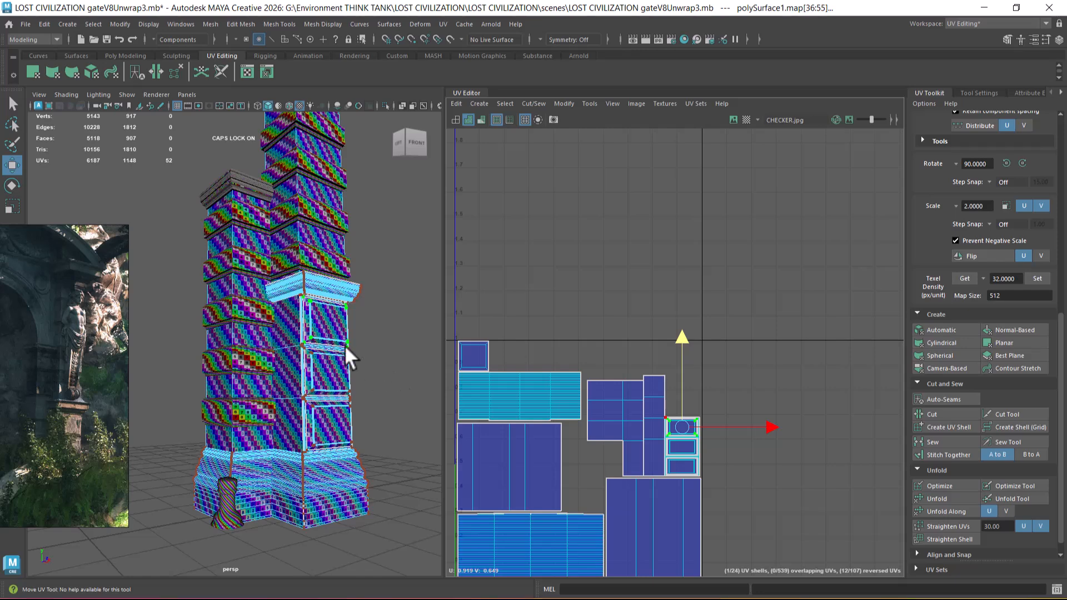
{"action": "key", "text": "F8"}
{"action": "left_click", "coordinate": [312, 500]}
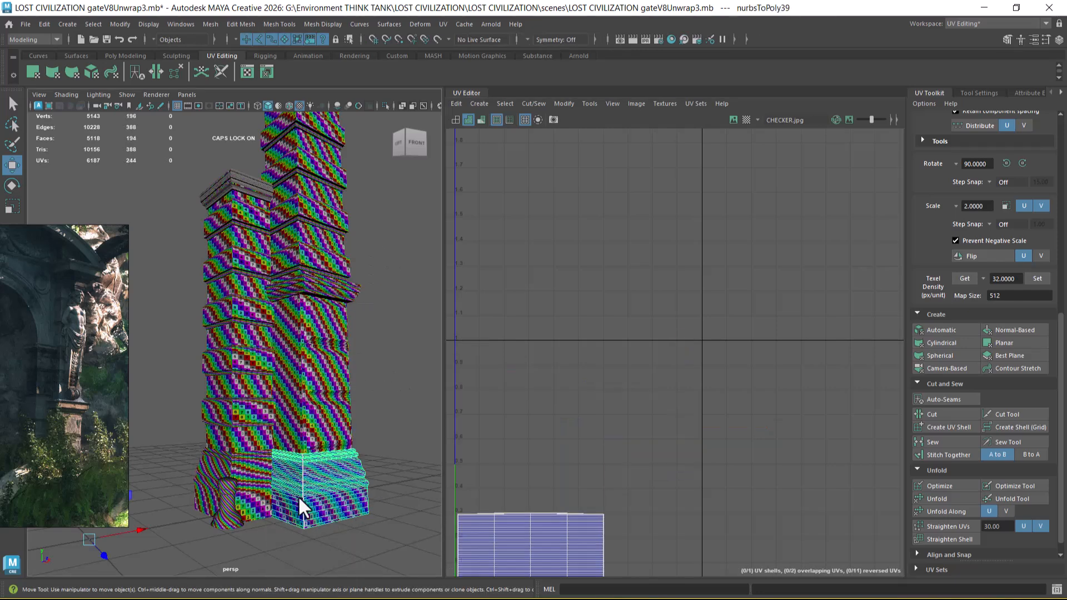
{"action": "left_click", "coordinate": [269, 489], "text": "shift"}
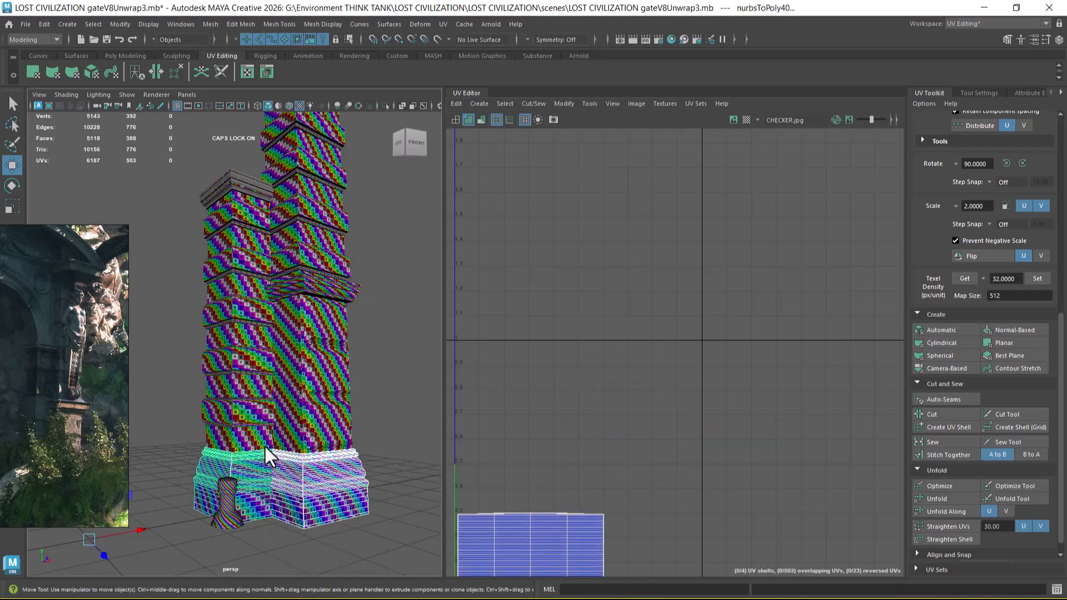
{"action": "left_click", "coordinate": [301, 438], "text": "shift"}
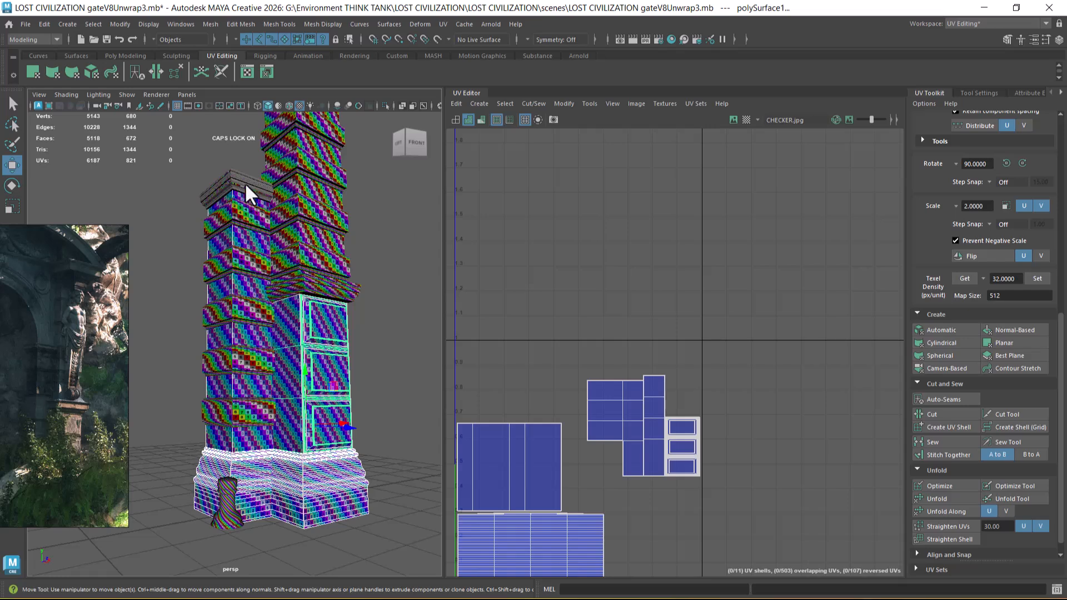
{"action": "left_click", "coordinate": [331, 280], "text": "shift"}
{"action": "middle_click_drag", "start_coordinate": [359, 359], "coordinate": [361, 417], "text": "alt"}
{"action": "middle_click_drag", "start_coordinate": [341, 271], "coordinate": [337, 355], "text": "alt"}
{"action": "left_click", "coordinate": [287, 315], "text": "shift"}
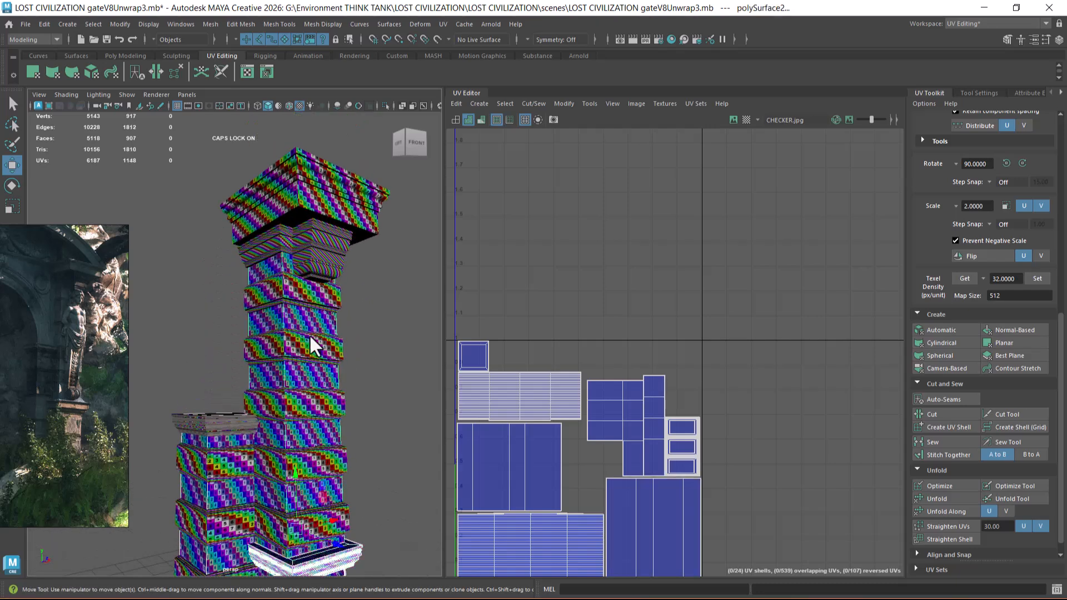
Step: Add the capital's lower tapered moulding and both upper stepped mouldings to the selection
{"action": "left_click_drag", "start_coordinate": [310, 371], "coordinate": [324, 386], "text": "alt"}
{"action": "scroll", "coordinate": [329, 274], "scroll_direction": "up", "scroll_amount": 3}
{"action": "middle_click_drag", "start_coordinate": [328, 274], "coordinate": [295, 377], "text": "alt"}
{"action": "scroll", "coordinate": [331, 365], "scroll_direction": "up", "scroll_amount": 3}
{"action": "scroll", "coordinate": [332, 364], "scroll_direction": "down", "scroll_amount": 3}
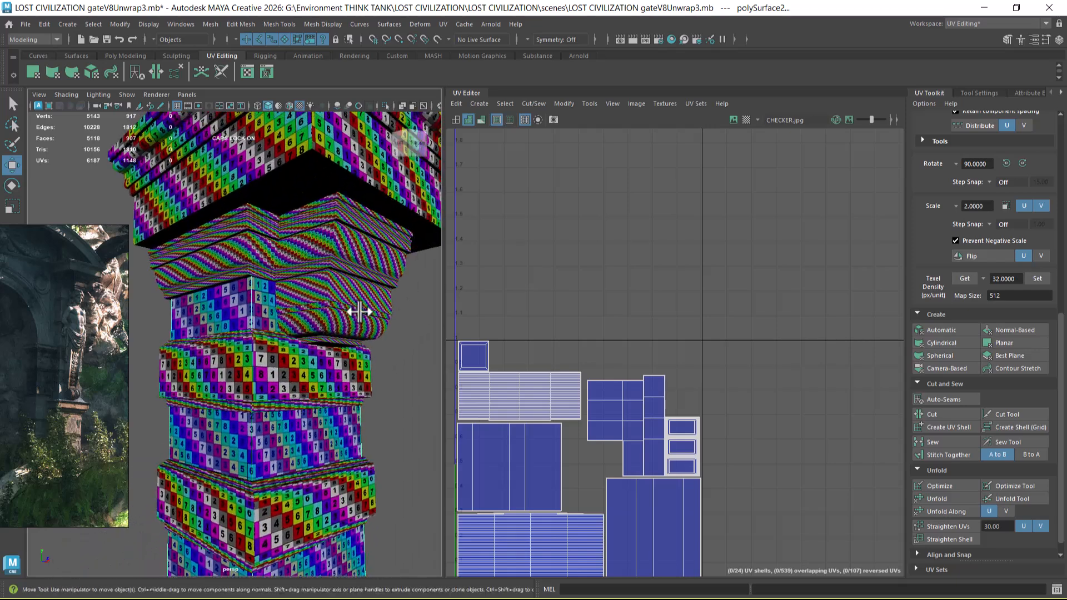
{"action": "left_click", "coordinate": [346, 302], "text": "shift"}
{"action": "scroll", "coordinate": [662, 324], "scroll_direction": "down", "scroll_amount": 4}
{"action": "middle_click_drag", "start_coordinate": [725, 353], "coordinate": [621, 283], "text": "alt"}
{"action": "scroll", "coordinate": [708, 398], "scroll_direction": "down", "scroll_amount": 5}
{"action": "middle_click_drag", "start_coordinate": [605, 442], "coordinate": [719, 409], "text": "alt"}
{"action": "scroll", "coordinate": [663, 376], "scroll_direction": "up", "scroll_amount": 1}
{"action": "left_click", "coordinate": [383, 250], "text": "shift"}
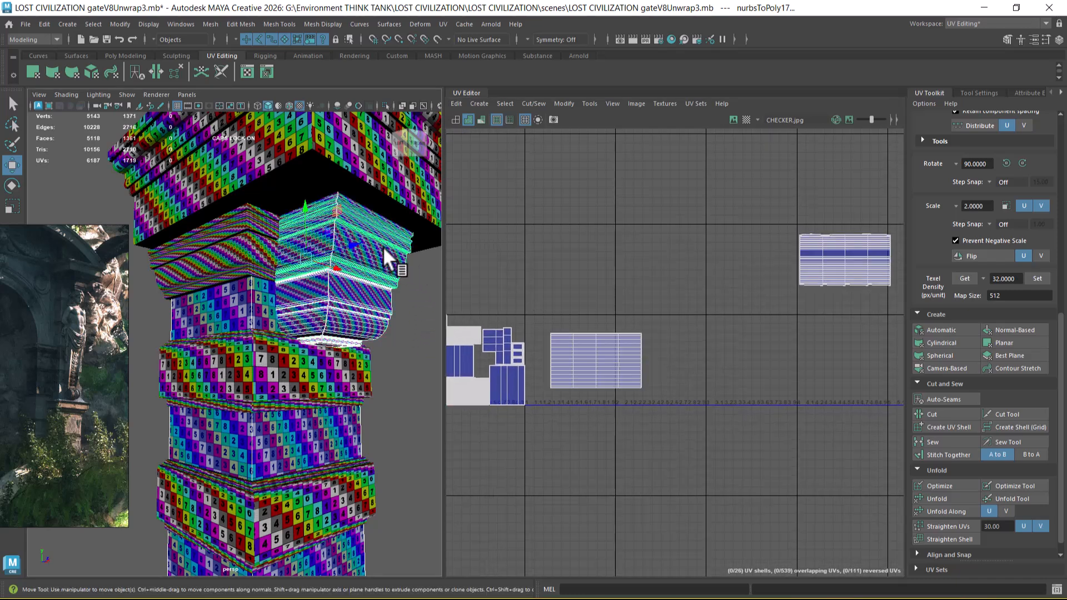
{"action": "left_click", "coordinate": [245, 241], "text": "shift"}
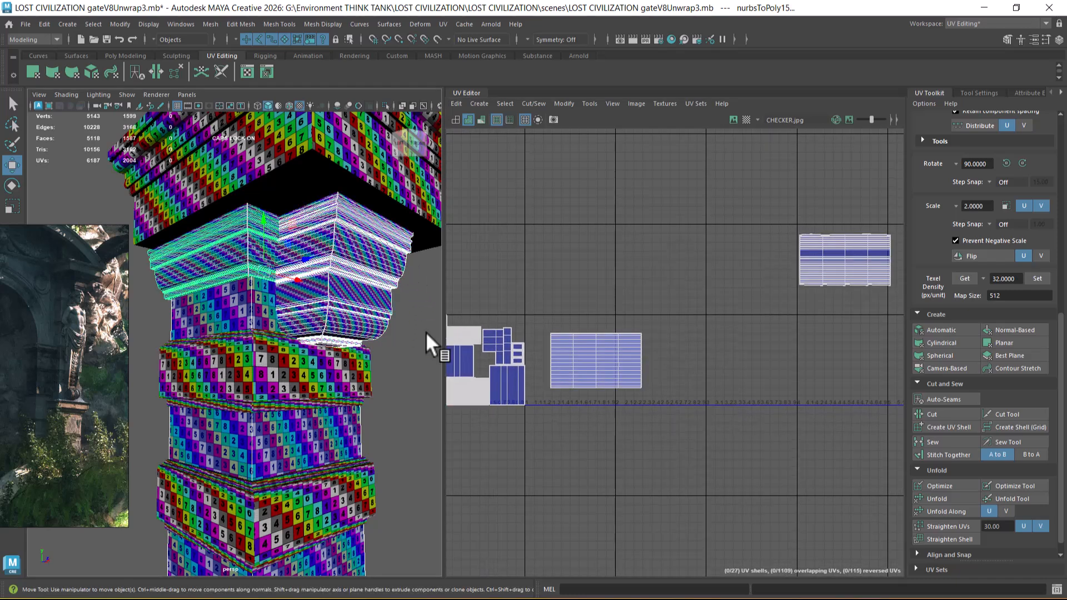
Step: Select the two overlapping UV shells of the upper capital mouldings and scale them down to about 0.36 units wide
{"action": "scroll", "coordinate": [684, 386], "scroll_direction": "up", "scroll_amount": 3}
{"action": "right_click_drag", "start_coordinate": [674, 339], "coordinate": [774, 284]}
{"action": "scroll", "coordinate": [671, 361], "scroll_direction": "up", "scroll_amount": 2}
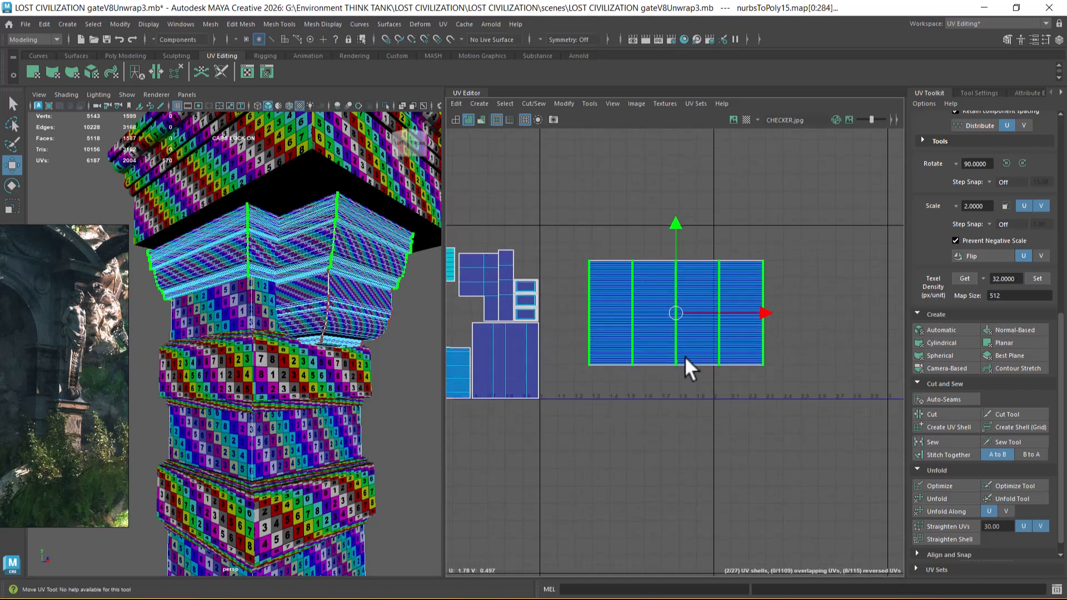
{"action": "key", "text": "r"}
{"action": "left_click_drag", "start_coordinate": [676, 312], "coordinate": [636, 334]}
{"action": "right_click_drag", "start_coordinate": [270, 273], "coordinate": [293, 289], "text": "alt"}
{"action": "middle_click_drag", "start_coordinate": [292, 289], "coordinate": [293, 355], "text": "alt"}
{"action": "right_click_drag", "start_coordinate": [293, 355], "coordinate": [315, 339], "text": "alt"}
{"action": "middle_click_drag", "start_coordinate": [667, 313], "coordinate": [694, 338], "text": "alt"}
{"action": "left_click_drag", "start_coordinate": [698, 340], "coordinate": [670, 359]}
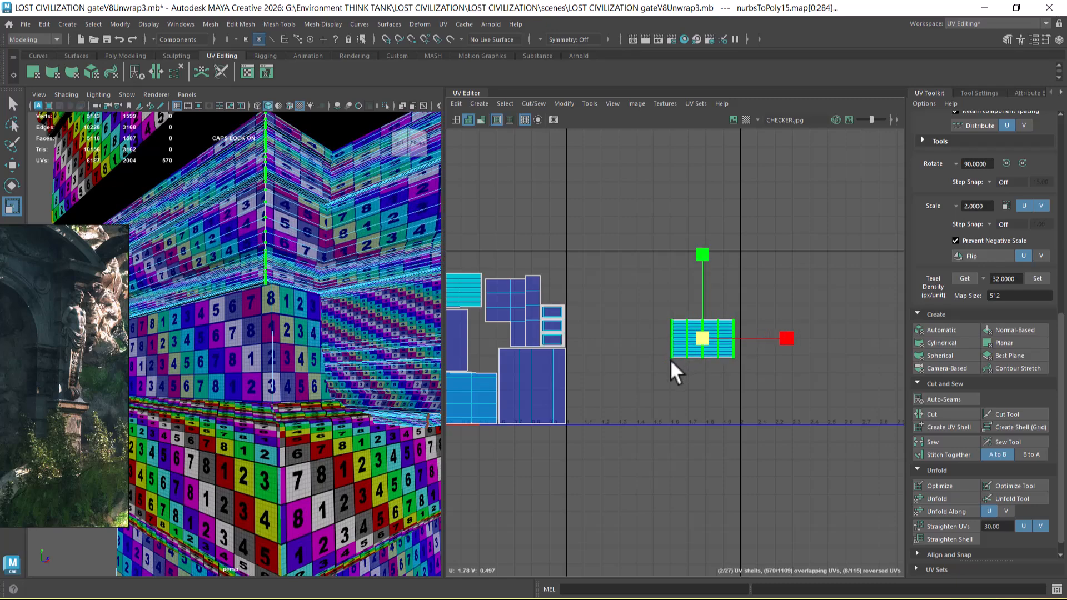
Step: Move the upper capital mouldings' shells into the tile beside the shorter shaft's shell and scale them to about 0.28 units wide
{"action": "key", "text": "w"}
{"action": "middle_click_drag", "start_coordinate": [676, 397], "coordinate": [741, 398], "text": "alt"}
{"action": "left_click_drag", "start_coordinate": [765, 345], "coordinate": [555, 338]}
{"action": "middle_click_drag", "start_coordinate": [556, 338], "coordinate": [616, 364], "text": "alt"}
{"action": "scroll", "coordinate": [615, 363], "scroll_direction": "up", "scroll_amount": 3}
{"action": "scroll", "coordinate": [617, 365], "scroll_direction": "up", "scroll_amount": 1}
{"action": "mouse_move", "coordinate": [625, 365]}
{"action": "left_mouse_down"}
{"action": "mouse_move", "coordinate": [603, 376]}
{"action": "mouse_move", "coordinate": [615, 365]}
{"action": "left_mouse_up"}
{"action": "key", "text": "w"}
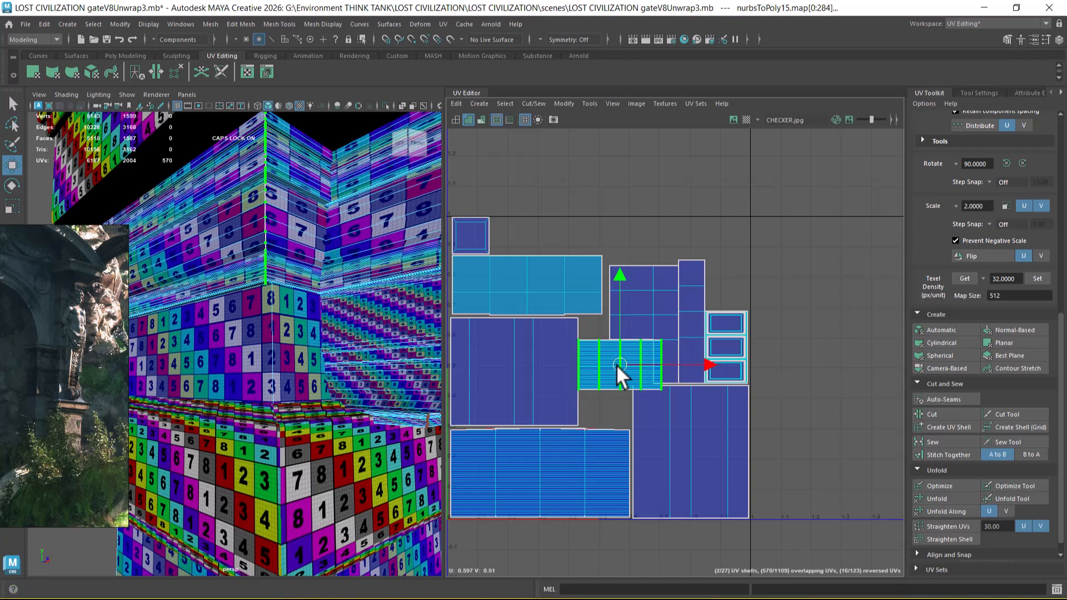
Step: Shift the upper capital mouldings' shells into the gap between the shaft and pedestal shells, comparing their checker size on the model
{"action": "middle_click_drag", "start_coordinate": [616, 365], "coordinate": [640, 412], "text": "alt"}
{"action": "mouse_move", "coordinate": [645, 413]}
{"action": "left_mouse_down"}
{"action": "mouse_move", "coordinate": [678, 290]}
{"action": "mouse_move", "coordinate": [652, 416]}
{"action": "mouse_move", "coordinate": [642, 413]}
{"action": "left_mouse_up"}
{"action": "right_click_drag", "start_coordinate": [702, 445], "coordinate": [680, 388], "text": "alt"}
{"action": "middle_click_drag", "start_coordinate": [680, 388], "coordinate": [632, 355], "text": "alt"}
{"action": "left_click_drag", "start_coordinate": [362, 422], "coordinate": [279, 325], "text": "alt"}
{"action": "right_click_drag", "start_coordinate": [697, 369], "coordinate": [646, 401], "text": "alt"}
{"action": "middle_click_drag", "start_coordinate": [646, 401], "coordinate": [701, 372], "text": "alt"}
{"action": "right_click_drag", "start_coordinate": [701, 371], "coordinate": [603, 396], "text": "alt"}
{"action": "middle_click_drag", "start_coordinate": [612, 382], "coordinate": [669, 402], "text": "alt"}
{"action": "right_click_drag", "start_coordinate": [669, 402], "coordinate": [658, 425], "text": "alt"}
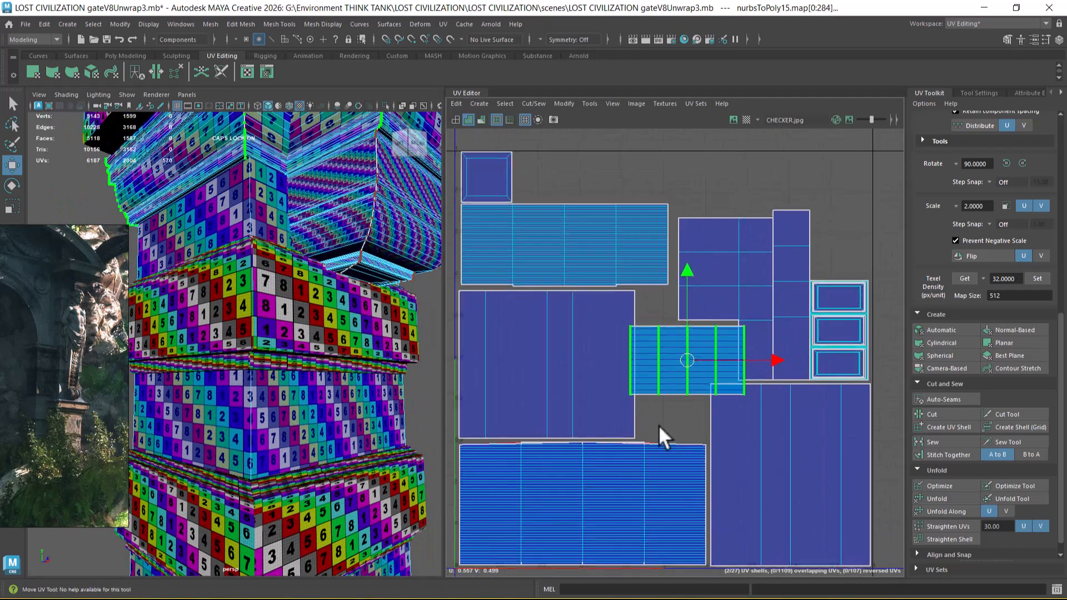
Step: Compare the checker on both shafts, then scale their two shells down together to about 0.38 and 0.35 units wide
{"action": "right_click_drag", "start_coordinate": [298, 496], "coordinate": [243, 433], "text": "alt"}
{"action": "middle_click_drag", "start_coordinate": [243, 433], "coordinate": [241, 245], "text": "alt"}
{"action": "middle_click_drag", "start_coordinate": [284, 479], "coordinate": [286, 378], "text": "alt"}
{"action": "right_click_drag", "start_coordinate": [286, 378], "coordinate": [290, 417], "text": "alt"}
{"action": "left_click_drag", "start_coordinate": [290, 417], "coordinate": [280, 389], "text": "alt"}
{"action": "right_click_drag", "start_coordinate": [281, 389], "coordinate": [300, 400], "text": "alt"}
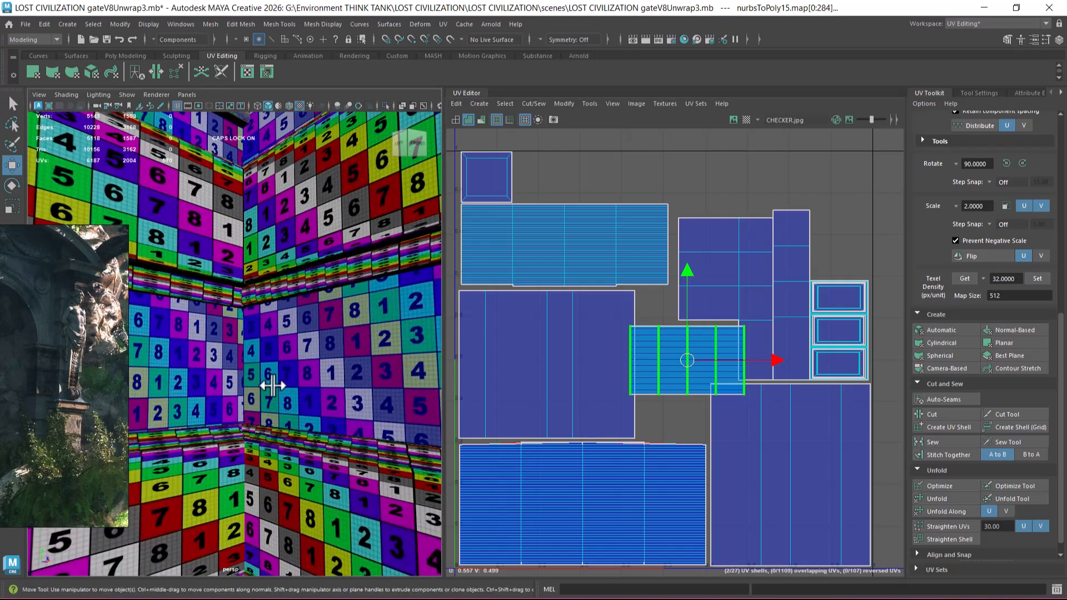
{"action": "mouse_move", "coordinate": [237, 419]}
{"action": "left_mouse_down", "text": "alt"}
{"action": "mouse_move", "coordinate": [255, 398]}
{"action": "mouse_move", "coordinate": [238, 400]}
{"action": "left_mouse_up", "text": "alt"}
{"action": "right_click_drag", "start_coordinate": [556, 415], "coordinate": [599, 345], "text": "alt"}
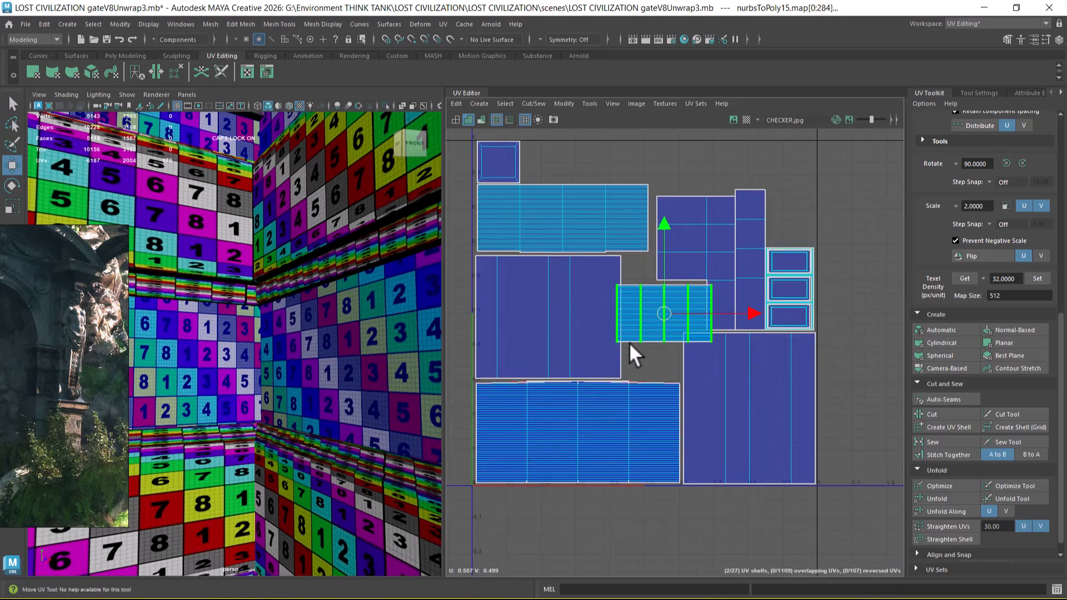
{"action": "scroll", "coordinate": [636, 345], "scroll_direction": "up", "scroll_amount": 1}
{"action": "left_click", "coordinate": [619, 369]}
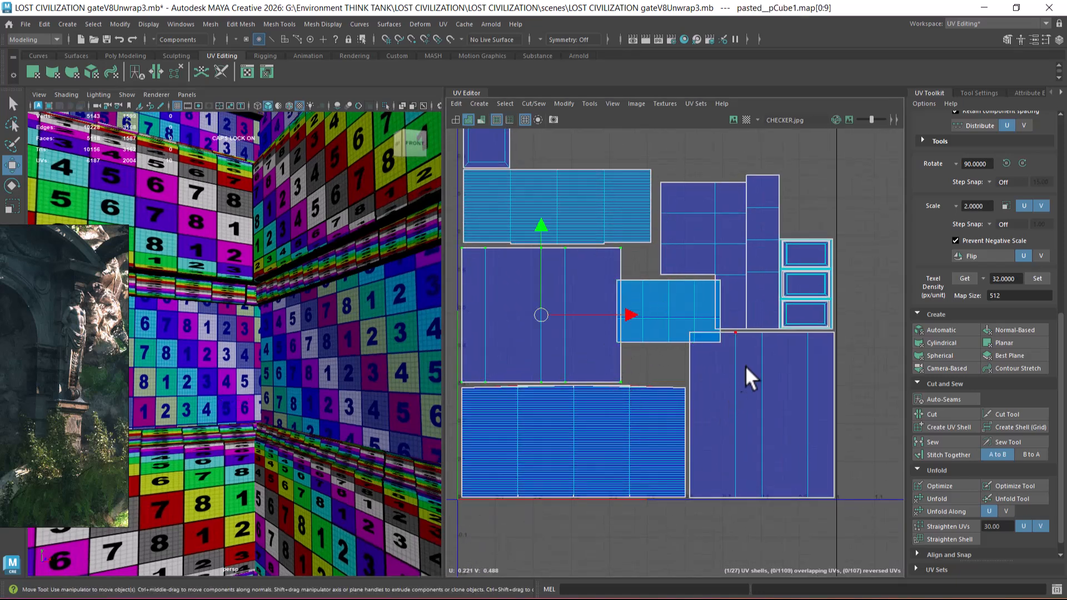
{"action": "left_click", "coordinate": [742, 336]}
{"action": "key", "text": "r"}
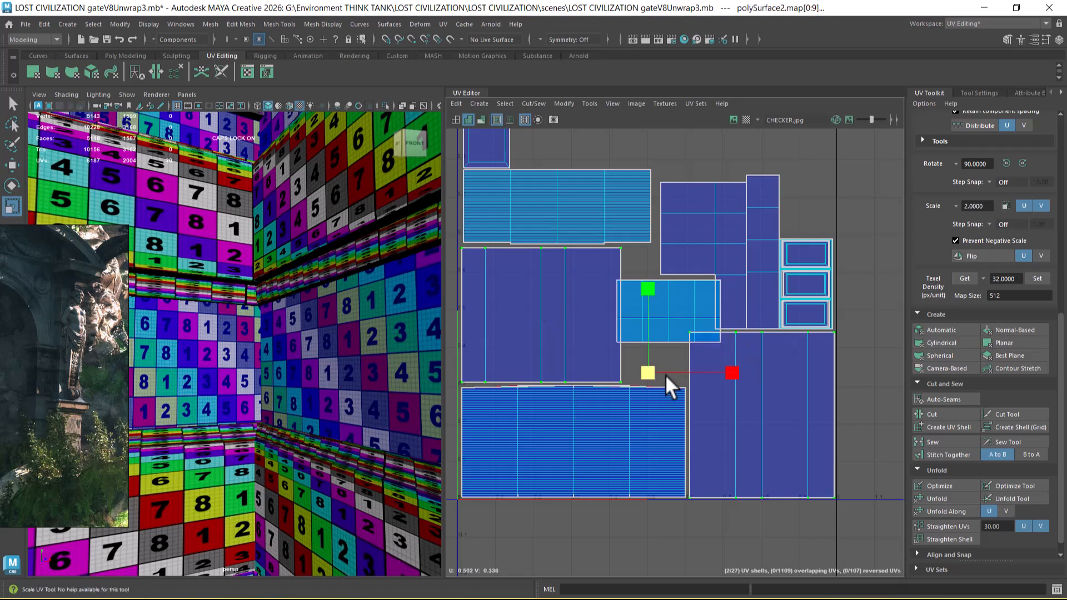
{"action": "left_click_drag", "start_coordinate": [646, 371], "coordinate": [628, 371]}
{"action": "key", "text": "w"}
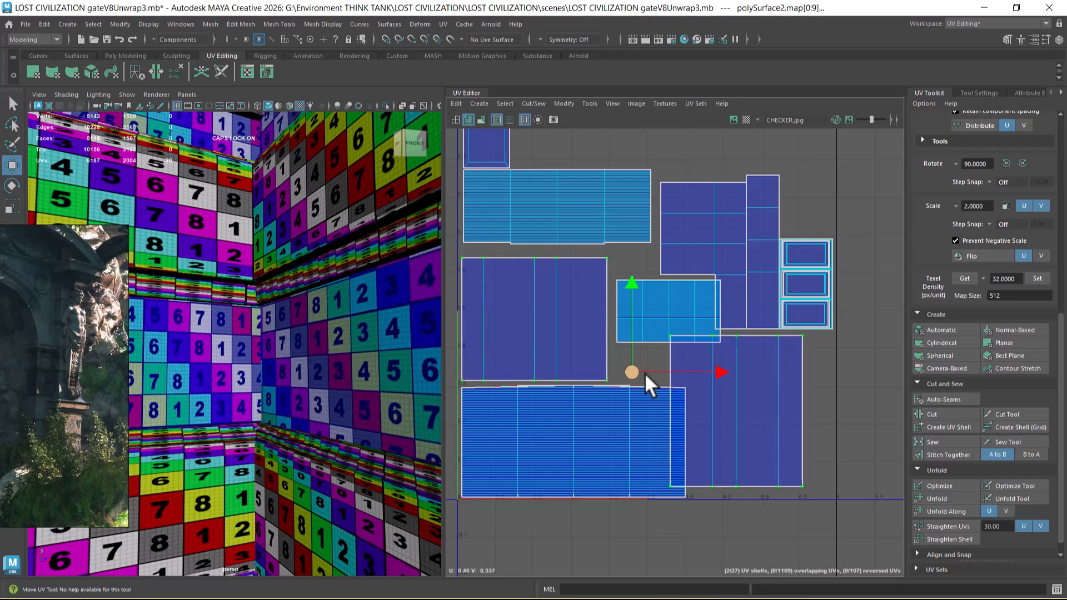
Step: Move the taller shaft's shell back against the tile's edge, below the pedestal's shells
{"action": "left_click", "coordinate": [802, 482]}
{"action": "left_click_drag", "start_coordinate": [745, 420], "coordinate": [771, 418]}
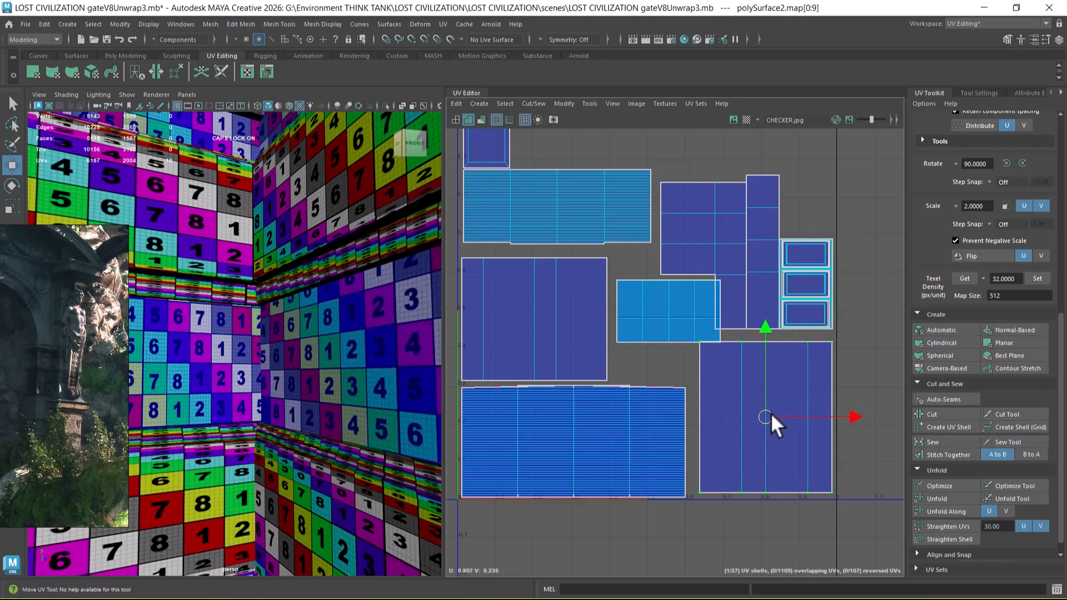
{"action": "middle_click_drag", "start_coordinate": [736, 408], "coordinate": [757, 434], "text": "alt"}
Step: Fit the upper capital mouldings' shells into the gap beside the shorter shaft's shell without overlapping the pedestal's shells
{"action": "left_click_drag", "start_coordinate": [638, 341], "coordinate": [637, 342]}
{"action": "right_click_drag", "start_coordinate": [650, 372], "coordinate": [697, 405], "text": "ctrl"}
{"action": "scroll", "coordinate": [693, 354], "scroll_direction": "up", "scroll_amount": 2}
{"action": "middle_click_drag", "start_coordinate": [696, 339], "coordinate": [695, 369], "text": "alt"}
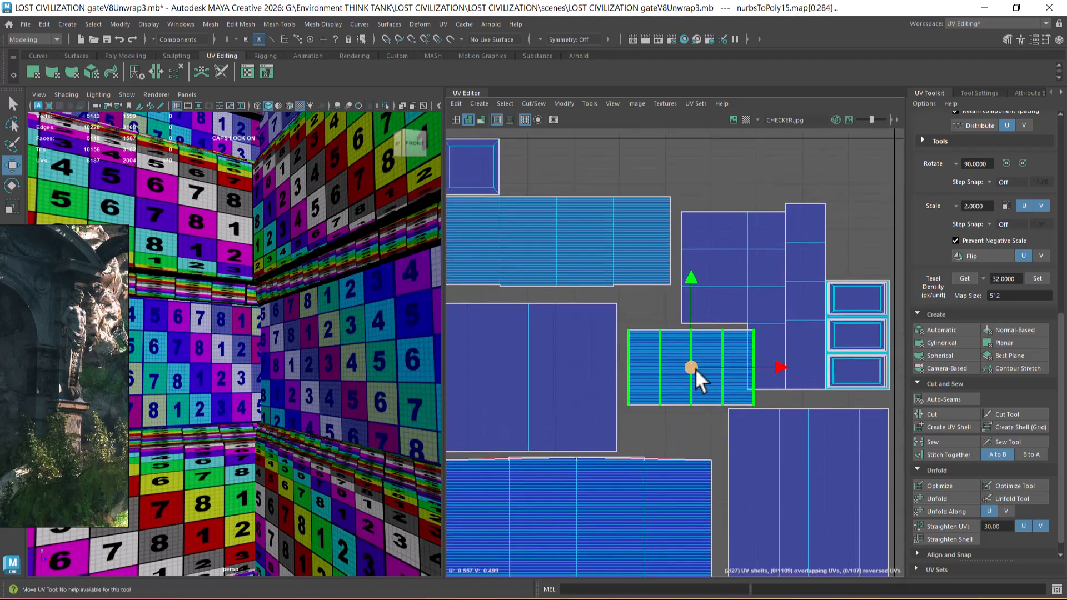
{"action": "left_click_drag", "start_coordinate": [693, 367], "coordinate": [680, 362]}
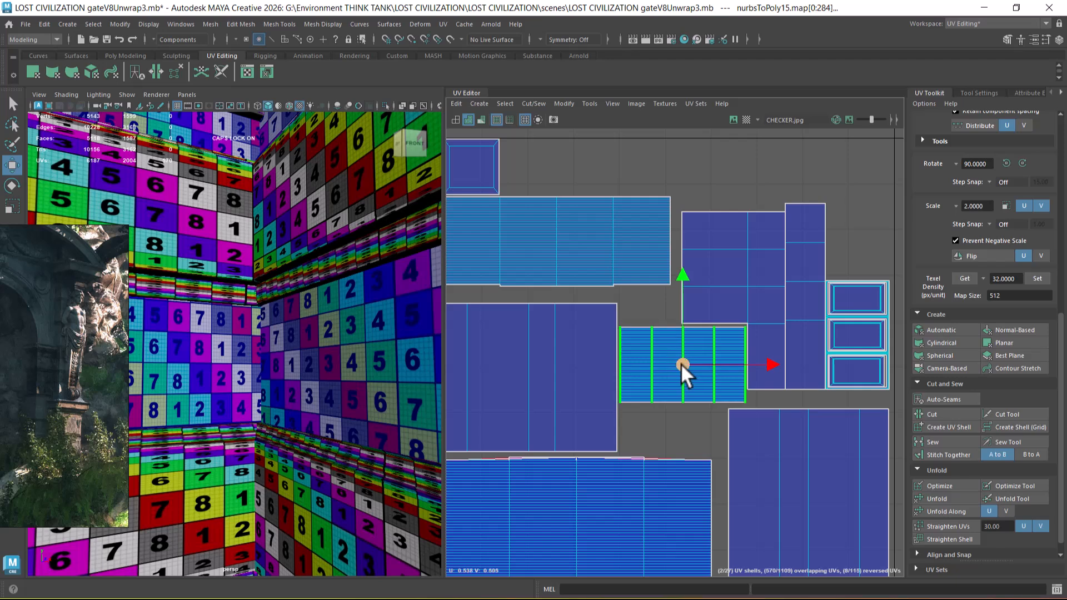
{"action": "right_click_drag", "start_coordinate": [724, 325], "coordinate": [672, 427], "text": "alt"}
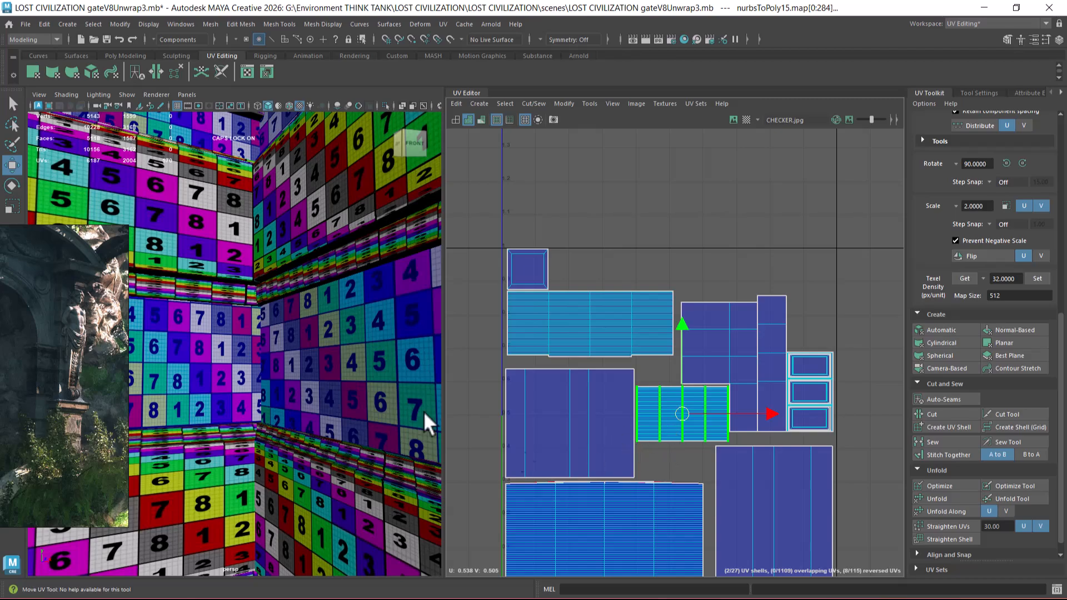
Step: Return to object selection and select only the lower tapered moulding of the capital
{"action": "right_click_drag", "start_coordinate": [364, 383], "coordinate": [264, 346], "text": "alt"}
{"action": "middle_click_drag", "start_coordinate": [264, 347], "coordinate": [329, 437], "text": "alt"}
{"action": "left_click_drag", "start_coordinate": [329, 437], "coordinate": [329, 371], "text": "alt"}
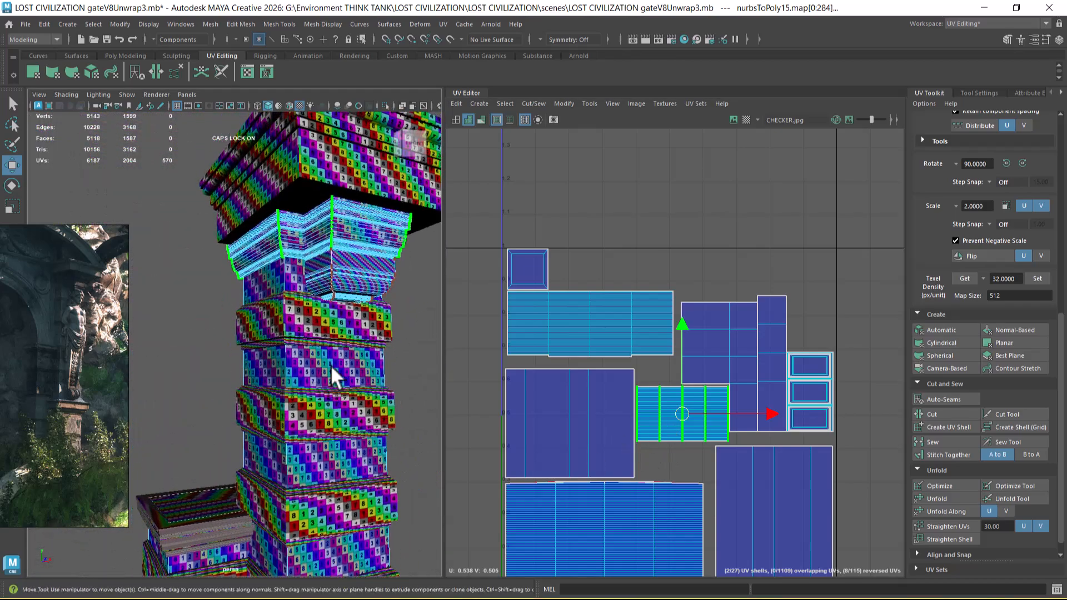
{"action": "middle_click_drag", "start_coordinate": [313, 245], "coordinate": [275, 298], "text": "alt"}
{"action": "right_click_drag", "start_coordinate": [308, 276], "coordinate": [375, 224]}
{"action": "left_click", "coordinate": [396, 286]}
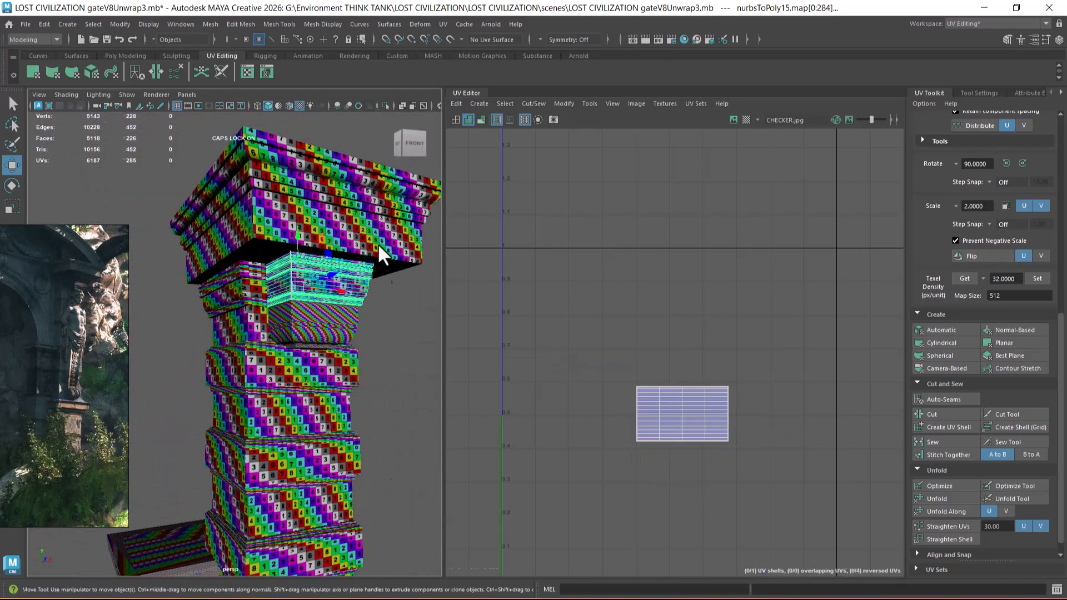
{"action": "left_click", "coordinate": [336, 293]}
{"action": "left_click", "coordinate": [327, 321]}
Step: Scale the lower tapered moulding's UV shell down to about 0.5 units wide and move it just below the U axis, outside the tile
{"action": "right_click_drag", "start_coordinate": [647, 389], "coordinate": [606, 366], "text": "alt"}
{"action": "middle_click_drag", "start_coordinate": [606, 366], "coordinate": [540, 252], "text": "alt"}
{"action": "right_click_drag", "start_coordinate": [617, 314], "coordinate": [578, 283], "text": "alt"}
{"action": "right_click_drag", "start_coordinate": [593, 343], "coordinate": [511, 262], "text": "alt"}
{"action": "middle_click_drag", "start_coordinate": [645, 354], "coordinate": [618, 352], "text": "alt"}
{"action": "right_click_drag", "start_coordinate": [525, 362], "coordinate": [538, 375], "text": "alt"}
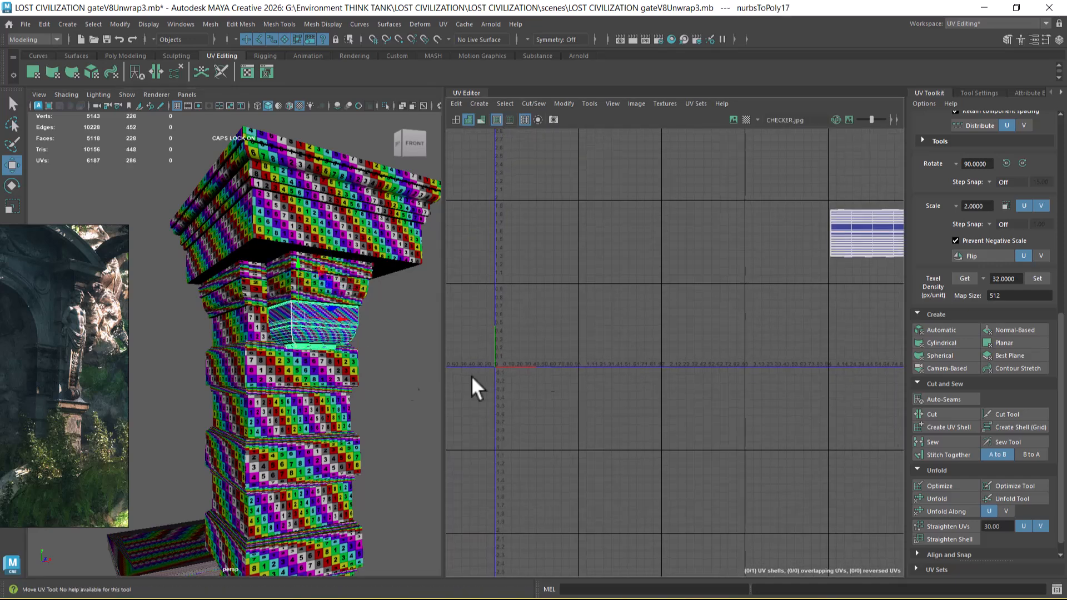
{"action": "middle_click_drag", "start_coordinate": [697, 295], "coordinate": [614, 324], "text": "alt"}
{"action": "right_click_drag", "start_coordinate": [714, 264], "coordinate": [771, 249]}
{"action": "left_click_drag", "start_coordinate": [846, 224], "coordinate": [683, 340]}
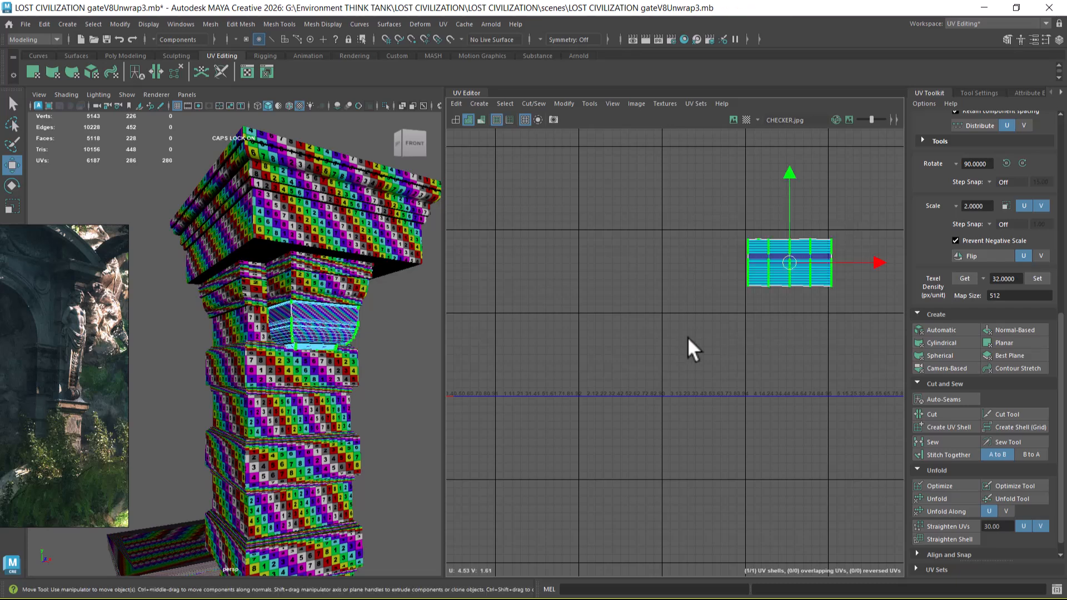
{"action": "key", "text": "r"}
{"action": "left_click_drag", "start_coordinate": [795, 256], "coordinate": [746, 307]}
{"action": "key", "text": "w"}
{"action": "left_click_drag", "start_coordinate": [792, 261], "coordinate": [601, 417]}
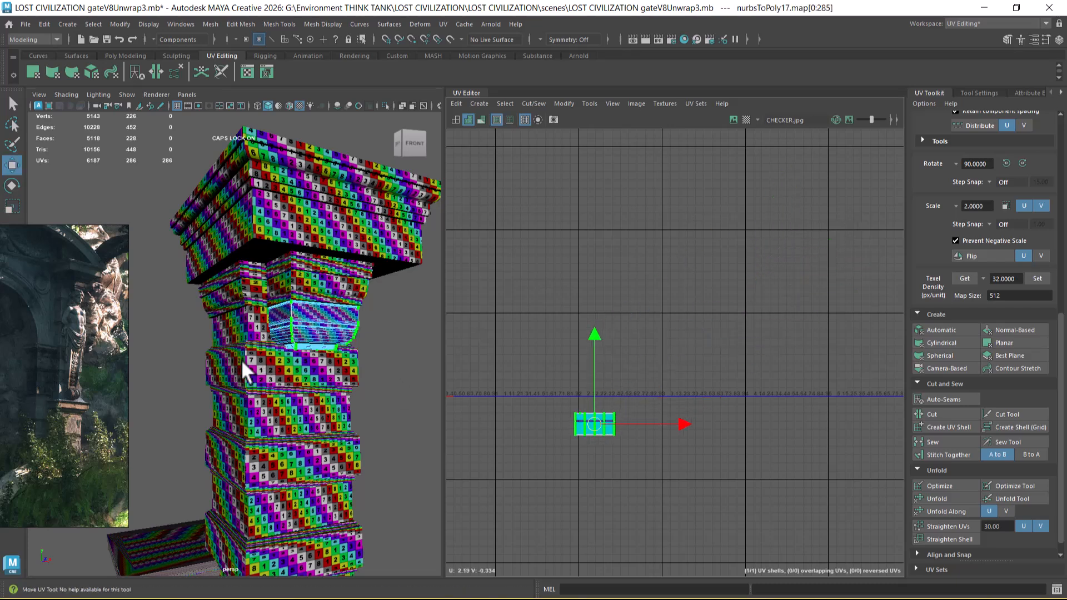
Step: Return to object selection and select the capital's top slab together with the taller shaft
{"action": "left_click", "coordinate": [279, 235]}
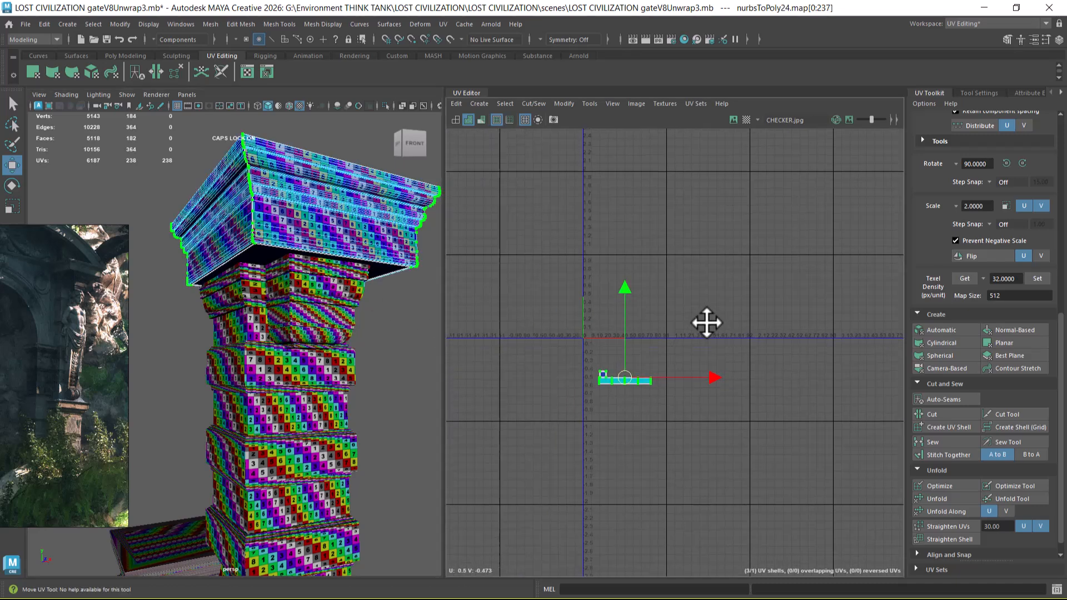
{"action": "right_click_drag", "start_coordinate": [255, 229], "coordinate": [289, 206]}
{"action": "scroll", "coordinate": [273, 315], "scroll_direction": "down", "scroll_amount": 4}
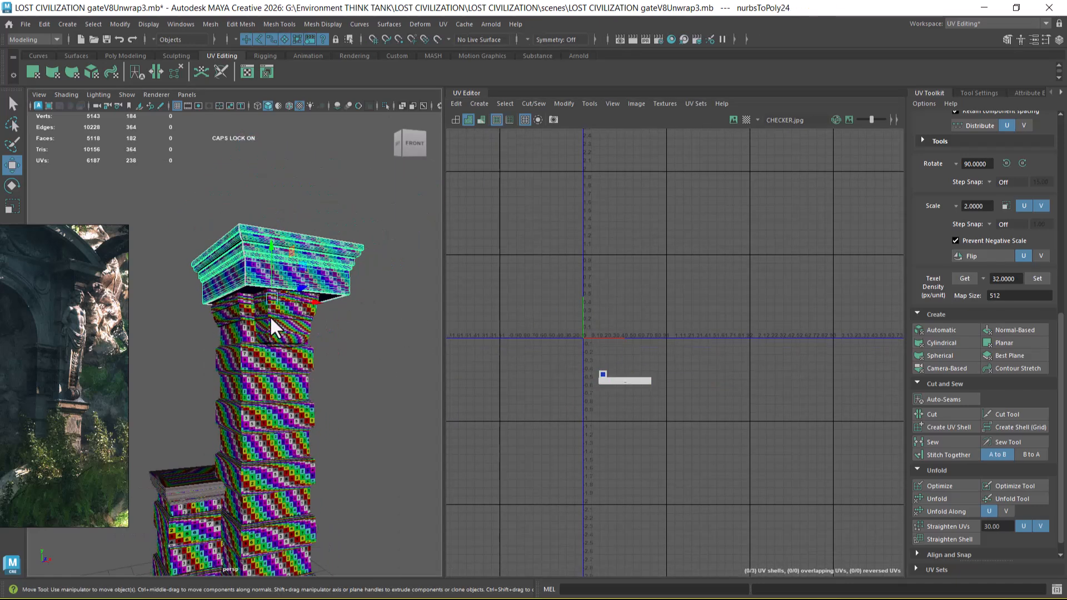
{"action": "scroll", "coordinate": [284, 330], "scroll_direction": "down", "scroll_amount": 2}
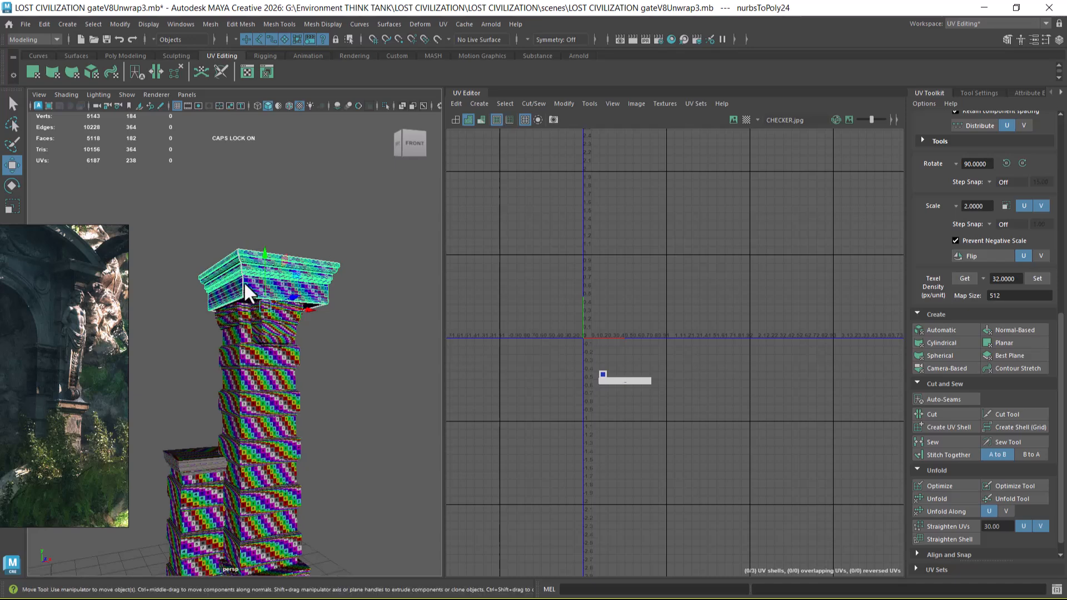
{"action": "scroll", "coordinate": [256, 314], "scroll_direction": "up", "scroll_amount": 3}
{"action": "left_click", "coordinate": [241, 303], "text": "shift"}
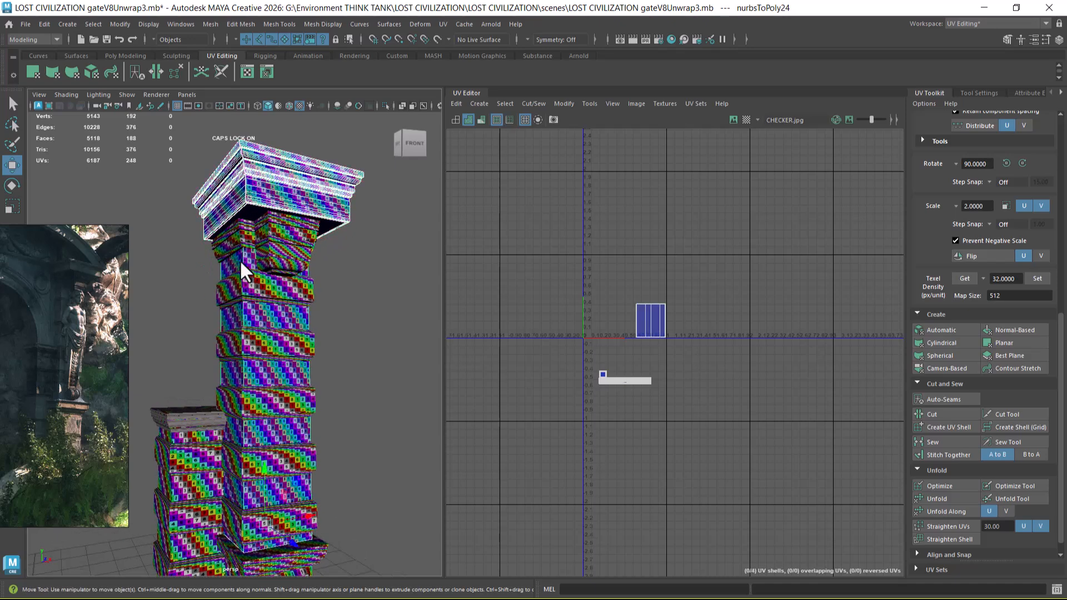
{"action": "left_click_drag", "start_coordinate": [247, 454], "coordinate": [297, 462], "text": "alt"}
{"action": "middle_click_drag", "start_coordinate": [298, 462], "coordinate": [317, 436], "text": "alt"}
{"action": "scroll", "coordinate": [317, 436], "scroll_direction": "up", "scroll_amount": 2}
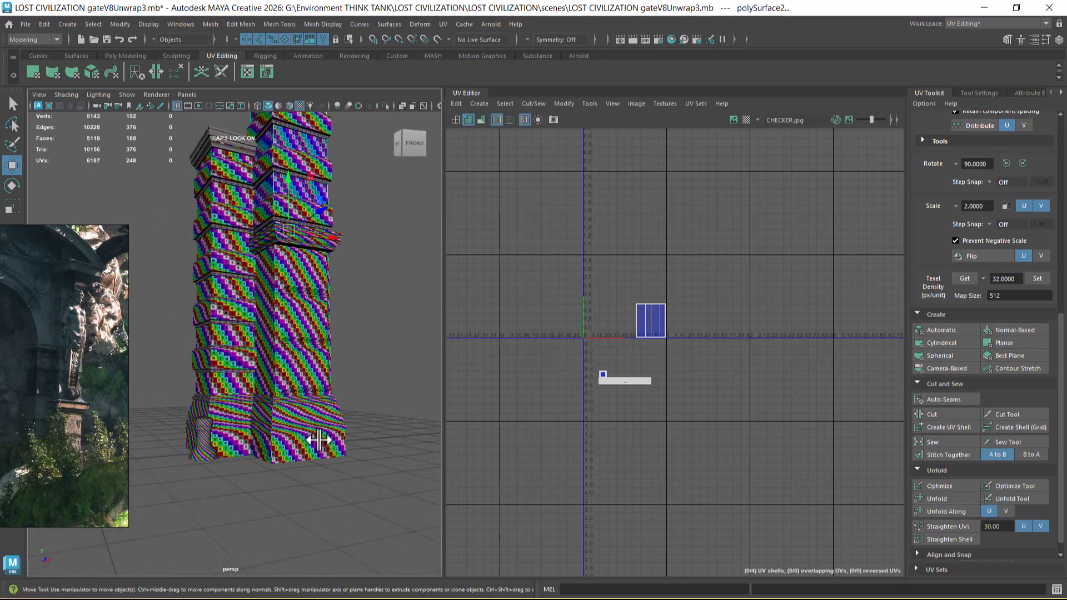
Step: Add the base, the pedestal, the shorter shaft and the ledge above the pedestal to the selection
{"action": "left_click", "coordinate": [307, 442], "text": "shift"}
{"action": "left_click", "coordinate": [235, 429], "text": "shift"}
{"action": "left_click", "coordinate": [273, 384], "text": "shift"}
{"action": "left_click", "coordinate": [216, 382], "text": "shift"}
{"action": "scroll", "coordinate": [710, 465], "scroll_direction": "up", "scroll_amount": 2}
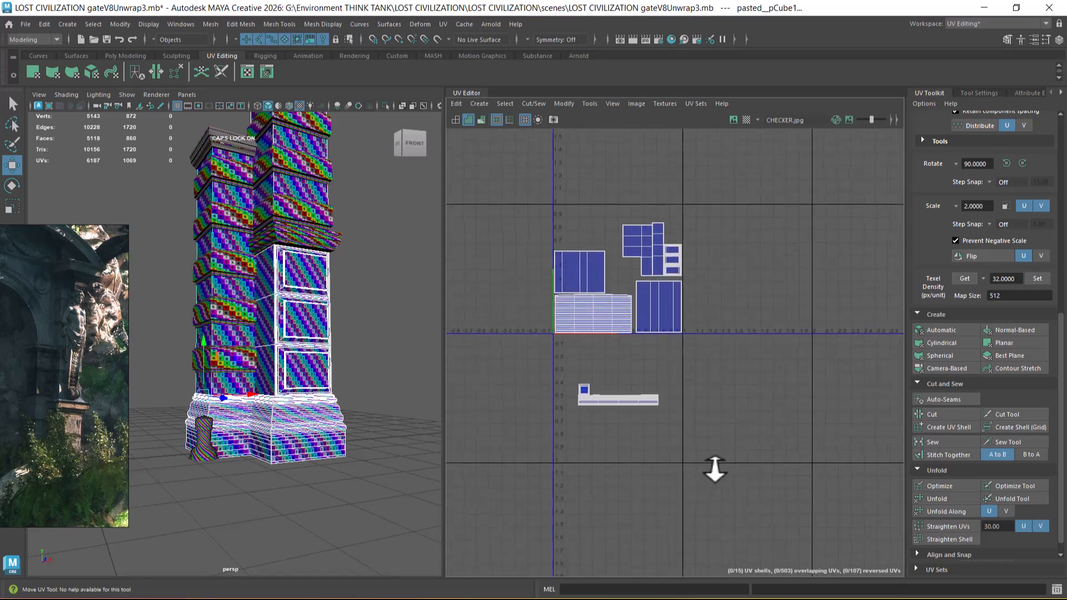
{"action": "scroll", "coordinate": [311, 353], "scroll_direction": "up", "scroll_amount": 3}
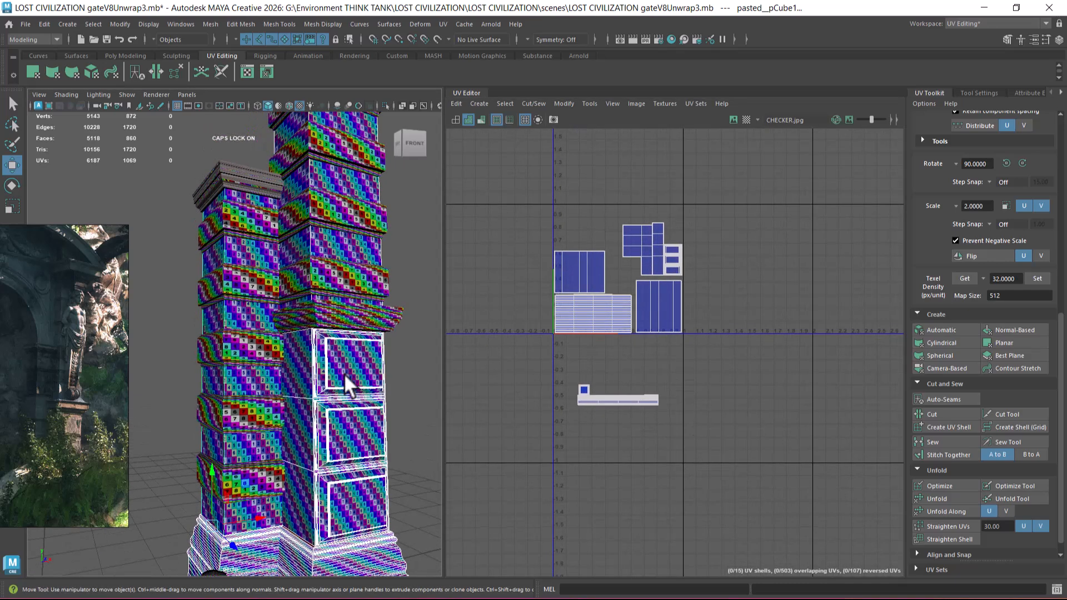
{"action": "left_click", "coordinate": [342, 316], "text": "shift"}
{"action": "scroll", "coordinate": [565, 336], "scroll_direction": "up", "scroll_amount": 1}
{"action": "right_click_drag", "start_coordinate": [579, 360], "coordinate": [665, 433], "text": "alt"}
{"action": "middle_click_drag", "start_coordinate": [653, 390], "coordinate": [657, 398], "text": "alt"}
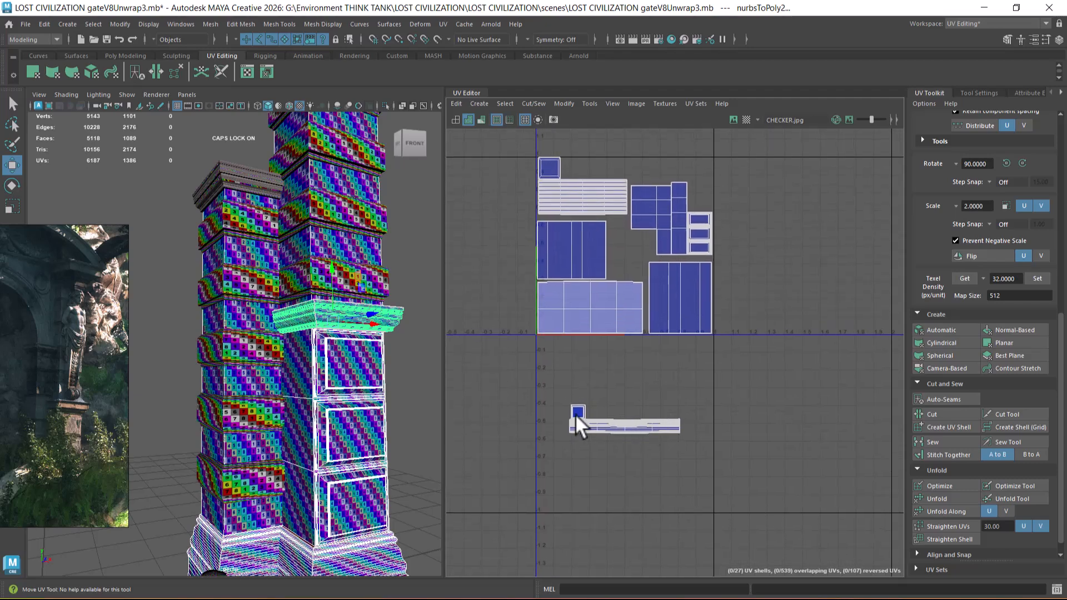
Step: Add the upper capital mouldings under the top slab to the selection
{"action": "left_click_drag", "start_coordinate": [353, 366], "coordinate": [301, 226], "text": "alt"}
{"action": "left_click", "coordinate": [302, 180], "text": "shift"}
{"action": "left_click", "coordinate": [350, 161], "text": "shift"}
{"action": "left_click", "coordinate": [390, 175], "text": "shift"}
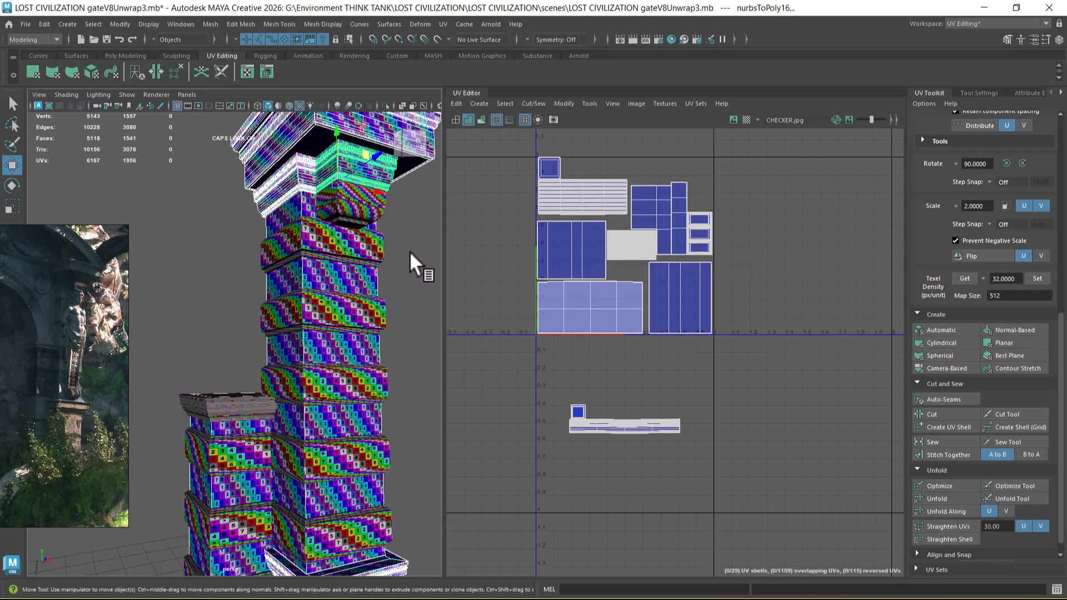
Step: Move the top slab's three UV shells from below the tile up into the free space along the tile's upper edge
{"action": "middle_click_drag", "start_coordinate": [638, 408], "coordinate": [643, 443], "text": "alt"}
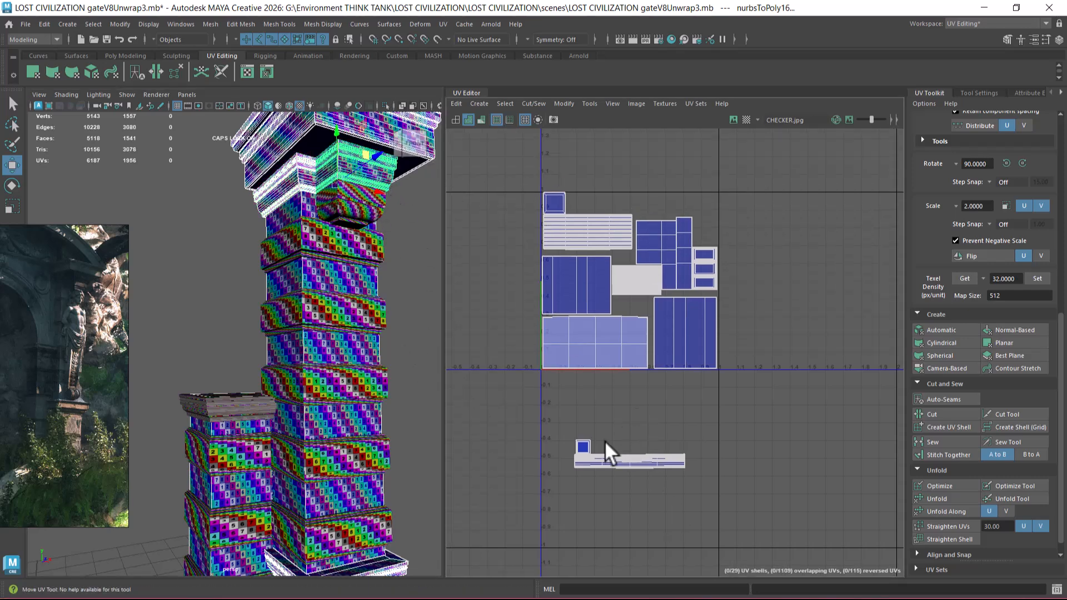
{"action": "right_click_drag", "start_coordinate": [607, 442], "coordinate": [661, 440]}
{"action": "left_click_drag", "start_coordinate": [738, 422], "coordinate": [535, 504]}
{"action": "left_click_drag", "start_coordinate": [626, 453], "coordinate": [615, 207]}
{"action": "scroll", "coordinate": [615, 206], "scroll_direction": "up", "scroll_amount": 5}
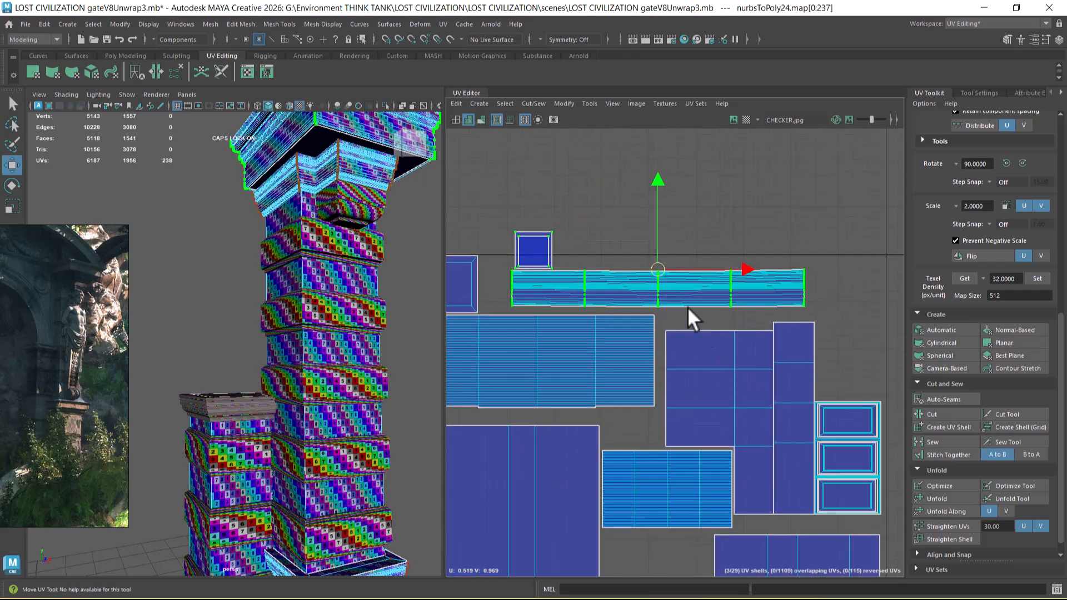
{"action": "left_click_drag", "start_coordinate": [661, 268], "coordinate": [678, 275]}
{"action": "middle_click_drag", "start_coordinate": [553, 295], "coordinate": [632, 333], "text": "alt"}
Step: Place the top slab's larger square shell between the ledge's framed square shell and the slab's long strip
{"action": "scroll", "coordinate": [641, 316], "scroll_direction": "up", "scroll_amount": 2}
{"action": "left_click", "coordinate": [639, 258]}
{"action": "left_click_drag", "start_coordinate": [617, 275], "coordinate": [551, 324]}
{"action": "left_click", "coordinate": [638, 257]}
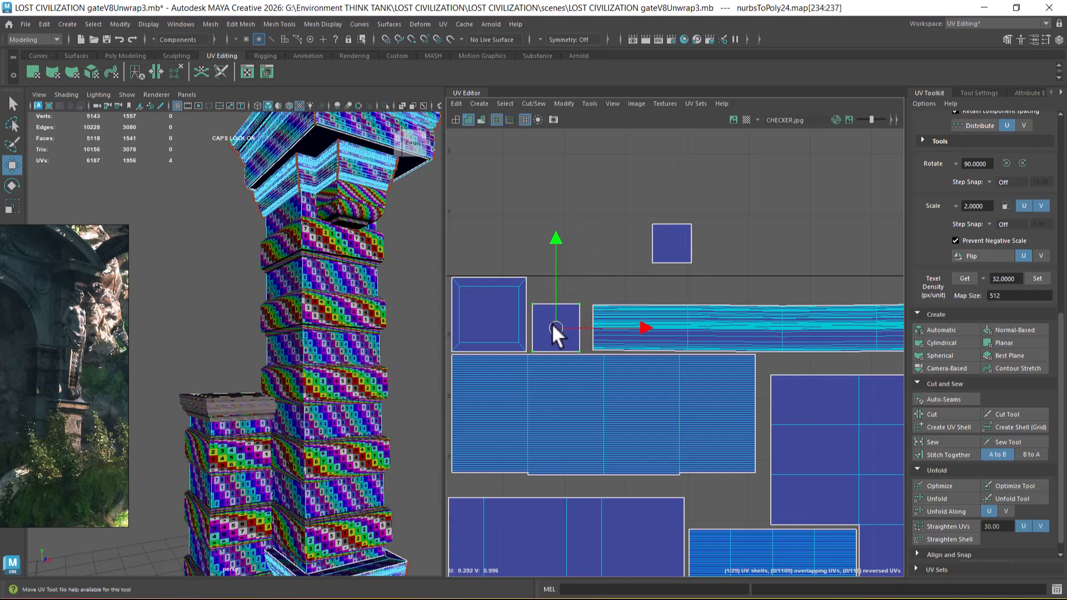
Step: Fit the top slab's smaller square shell into the gap directly above the pedestal's three framed panel shells
{"action": "left_click", "coordinate": [661, 258]}
{"action": "left_click_drag", "start_coordinate": [672, 243], "coordinate": [552, 287]}
{"action": "right_click_drag", "start_coordinate": [552, 287], "coordinate": [534, 279], "text": "alt"}
{"action": "middle_click_drag", "start_coordinate": [626, 303], "coordinate": [531, 297], "text": "alt"}
{"action": "scroll", "coordinate": [531, 297], "scroll_direction": "up", "scroll_amount": 1}
{"action": "middle_click_drag", "start_coordinate": [574, 384], "coordinate": [633, 247], "text": "alt"}
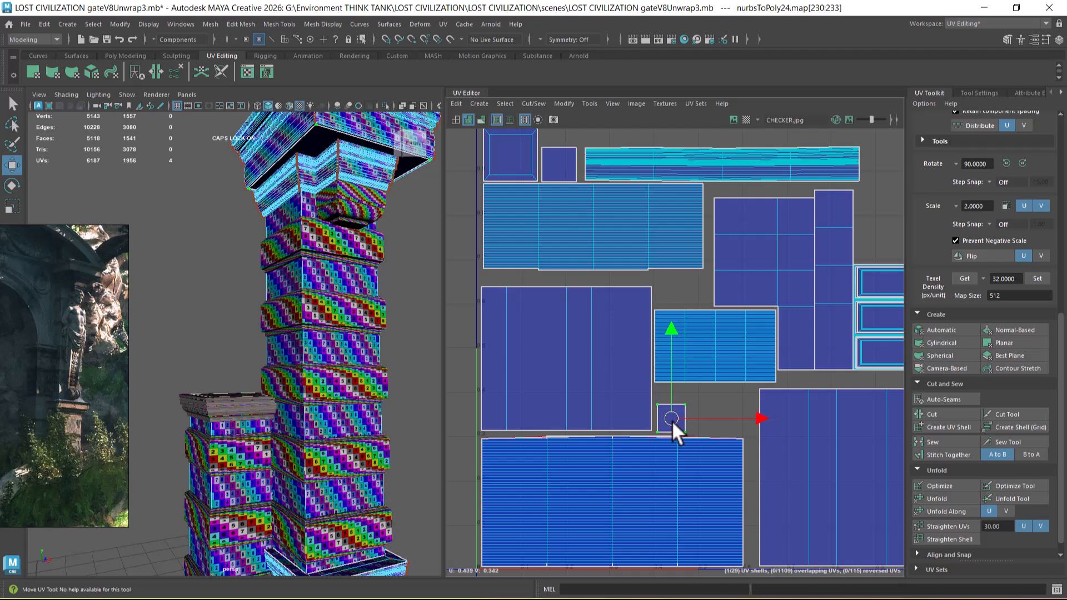
{"action": "middle_click_drag", "start_coordinate": [672, 420], "coordinate": [571, 402], "text": "alt"}
{"action": "left_click_drag", "start_coordinate": [552, 410], "coordinate": [744, 237]}
{"action": "middle_click_drag", "start_coordinate": [739, 240], "coordinate": [793, 429], "text": "alt"}
{"action": "middle_click_drag", "start_coordinate": [706, 415], "coordinate": [741, 443], "text": "alt"}
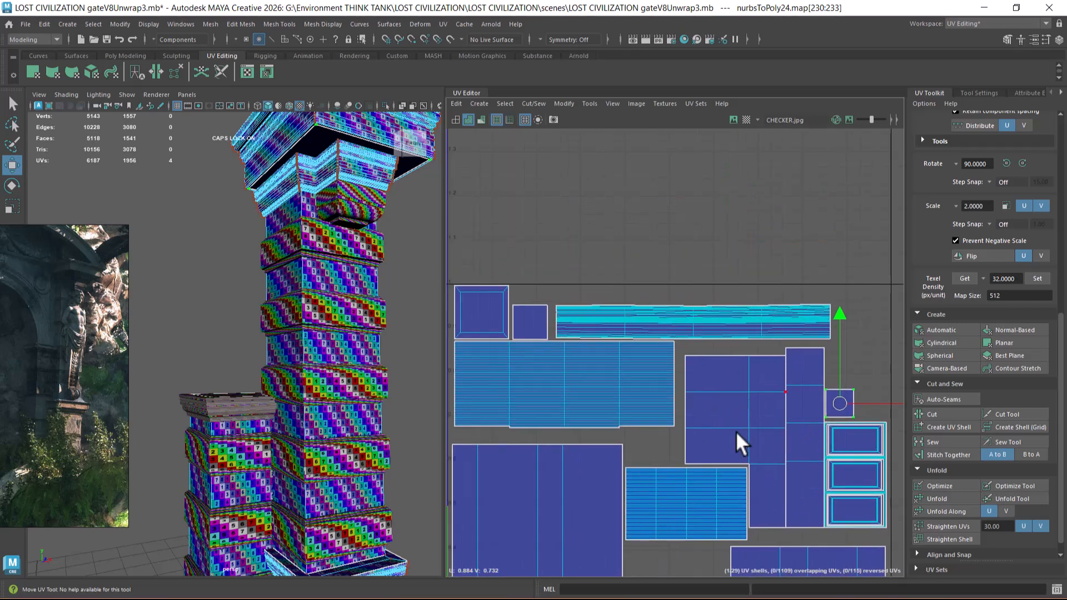
Step: Return to object selection and examine the UV shells of the top slab, the shaft's uppermost band, a capital moulding, the ledge and the base
{"action": "left_click_drag", "start_coordinate": [295, 259], "coordinate": [271, 215], "text": "alt"}
{"action": "key", "text": "F8"}
{"action": "left_click", "coordinate": [328, 218]}
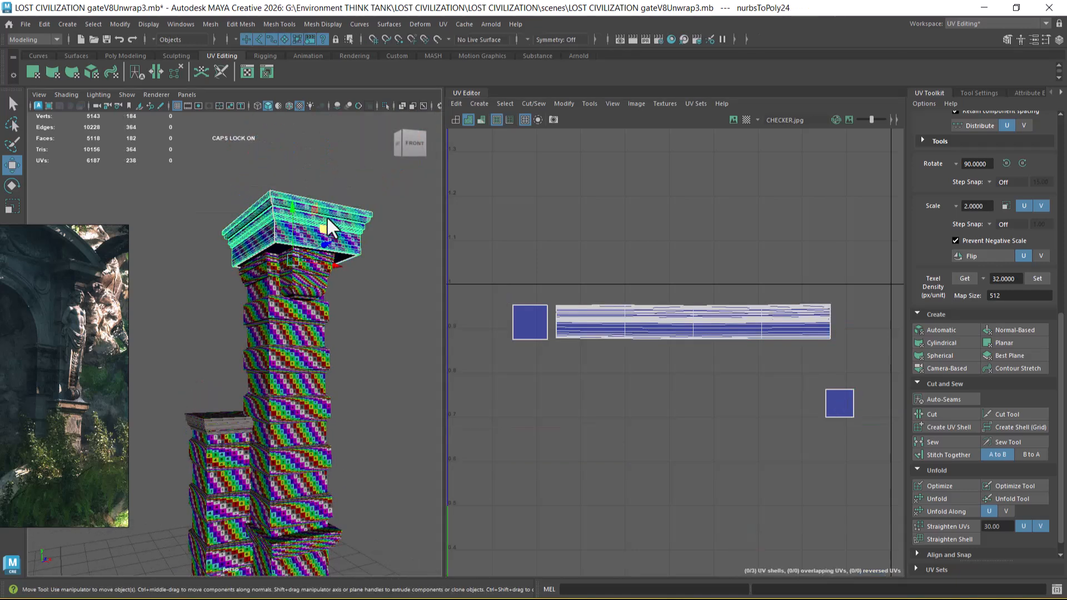
{"action": "left_click", "coordinate": [324, 326], "text": "shift"}
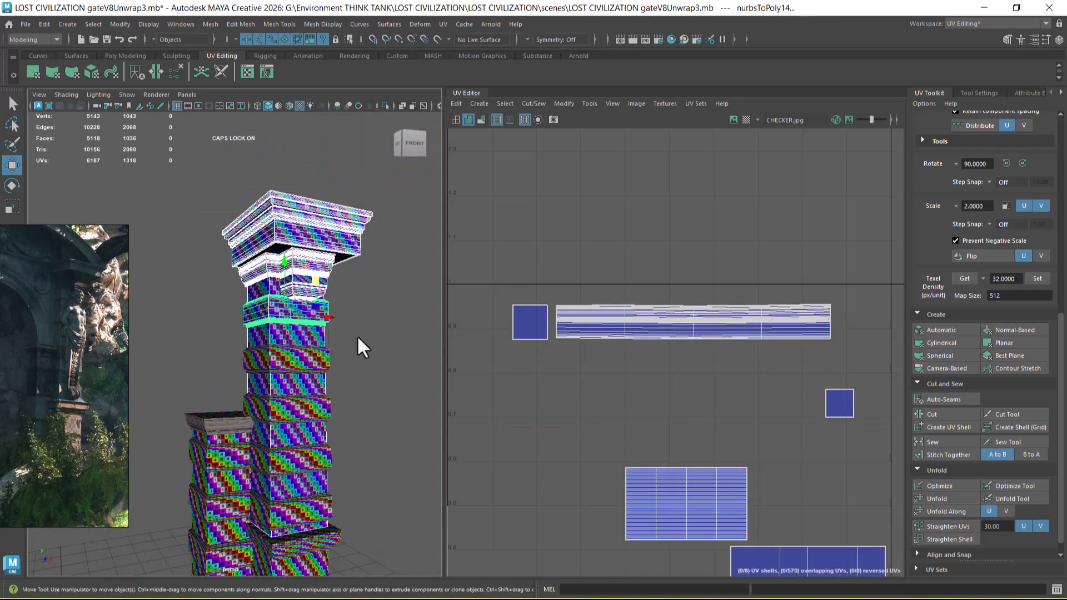
{"action": "left_click", "coordinate": [270, 309]}
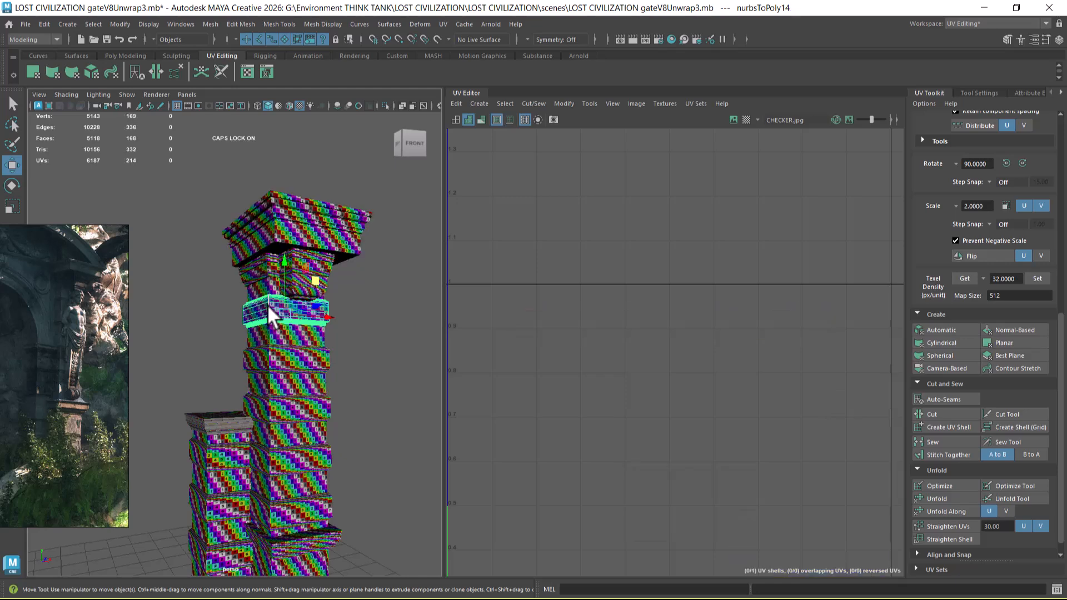
{"action": "left_click", "coordinate": [260, 263]}
{"action": "key", "text": "f"}
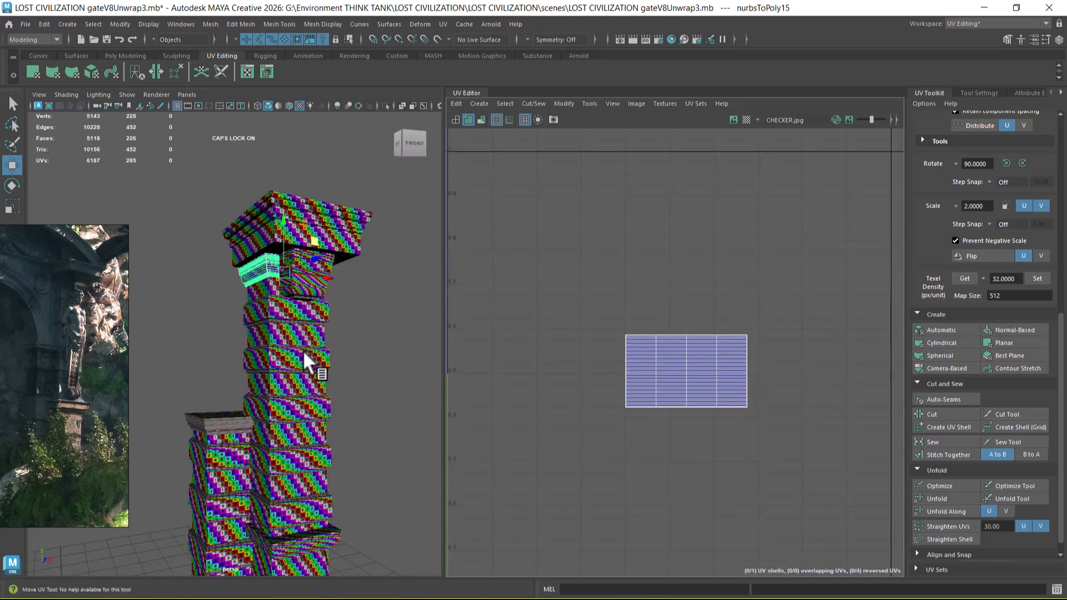
{"action": "middle_click_drag", "start_coordinate": [325, 459], "coordinate": [311, 388], "text": "alt"}
{"action": "left_click", "coordinate": [298, 414], "text": "shift"}
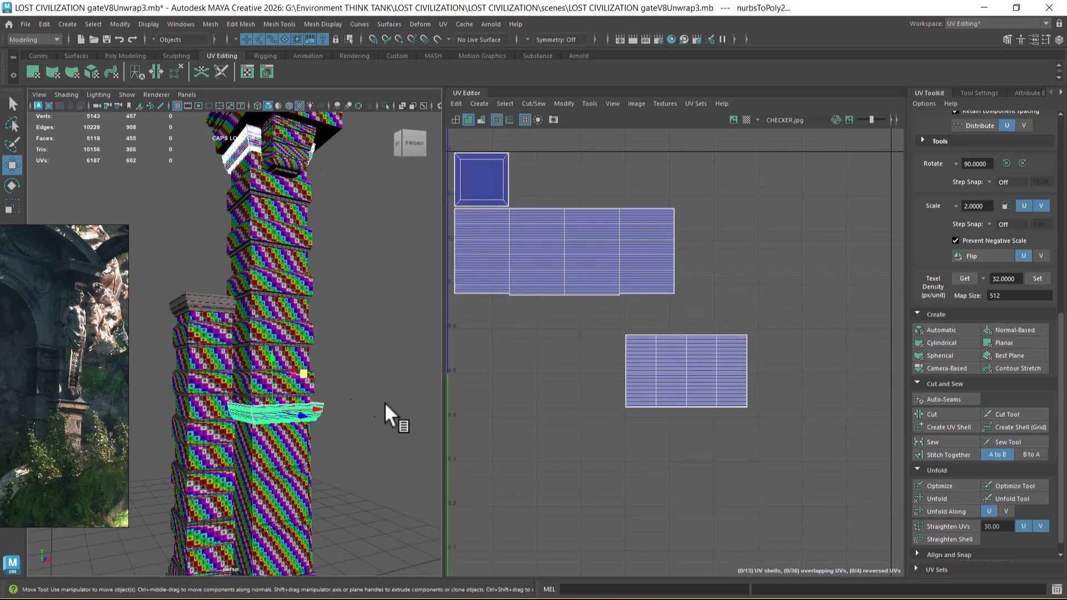
{"action": "left_click_drag", "start_coordinate": [251, 319], "coordinate": [345, 485], "text": "alt"}
{"action": "middle_click_drag", "start_coordinate": [345, 485], "coordinate": [327, 423], "text": "alt"}
{"action": "scroll", "coordinate": [327, 424], "scroll_direction": "up", "scroll_amount": 1}
{"action": "left_click", "coordinate": [309, 479]}
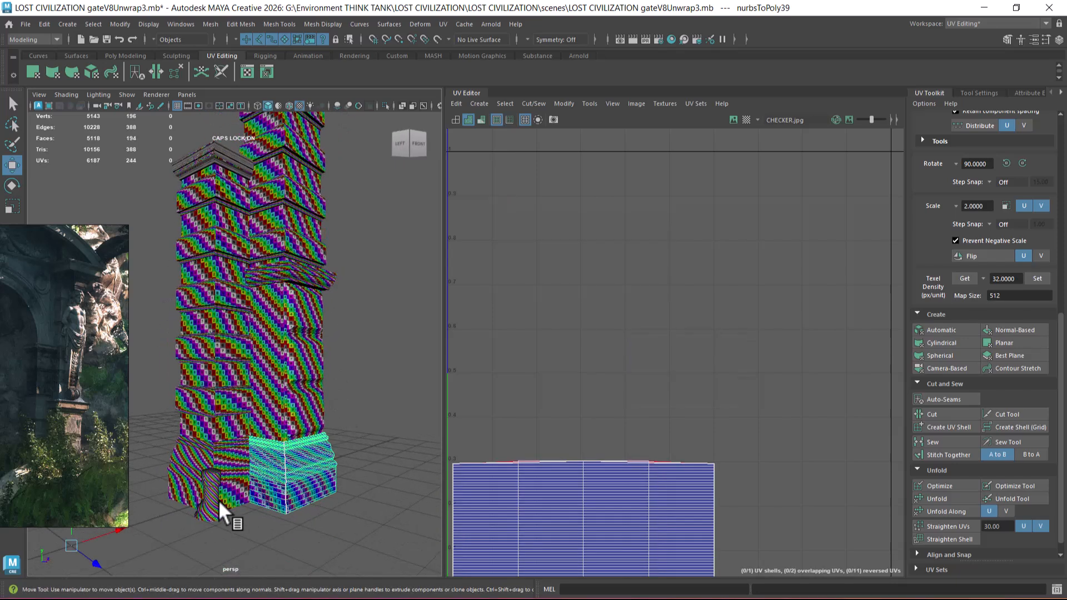
Step: Examine the small round column's UV shell outside the tile and its checker on the model, and reselect the base
{"action": "left_click", "coordinate": [218, 499]}
{"action": "scroll", "coordinate": [646, 304], "scroll_direction": "down", "scroll_amount": 3}
{"action": "right_click_drag", "start_coordinate": [646, 304], "coordinate": [593, 307], "text": "alt"}
{"action": "middle_click_drag", "start_coordinate": [708, 392], "coordinate": [645, 255], "text": "alt"}
{"action": "right_click_drag", "start_coordinate": [645, 255], "coordinate": [687, 326], "text": "alt"}
{"action": "middle_click_drag", "start_coordinate": [687, 326], "coordinate": [662, 309], "text": "alt"}
{"action": "right_click_drag", "start_coordinate": [662, 309], "coordinate": [770, 332], "text": "alt"}
{"action": "left_click_drag", "start_coordinate": [841, 224], "coordinate": [659, 402]}
{"action": "left_click_drag", "start_coordinate": [336, 406], "coordinate": [298, 408], "text": "alt"}
{"action": "right_click_drag", "start_coordinate": [294, 340], "coordinate": [391, 233]}
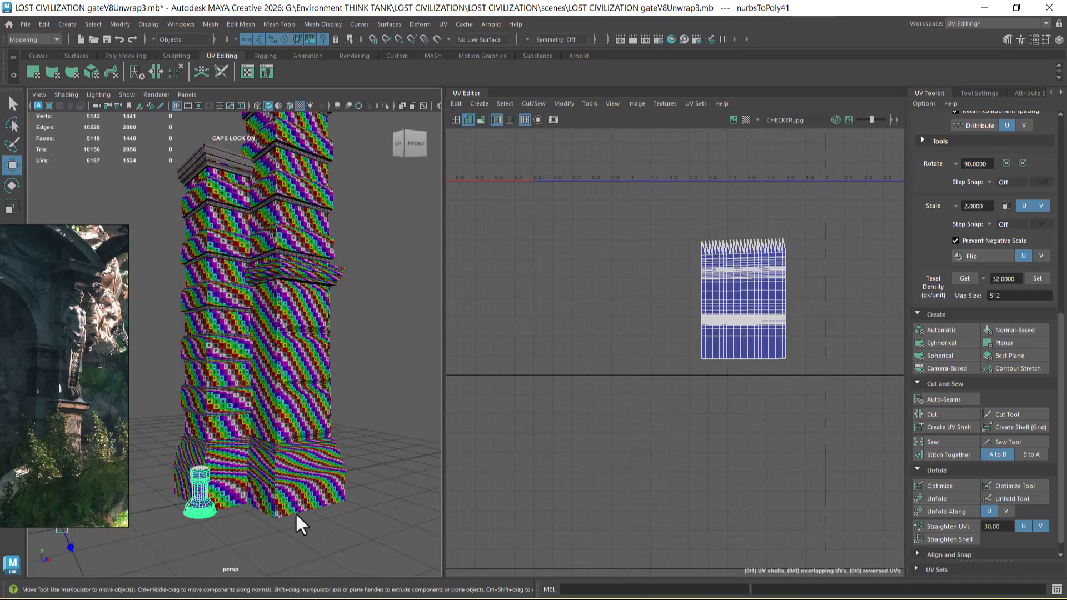
{"action": "left_click", "coordinate": [293, 505]}
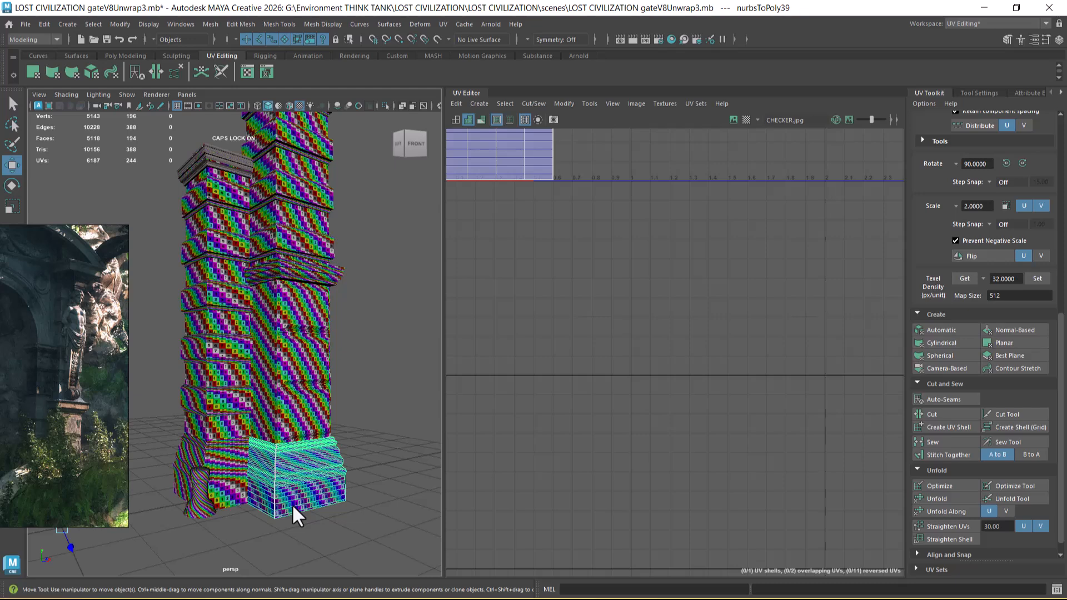
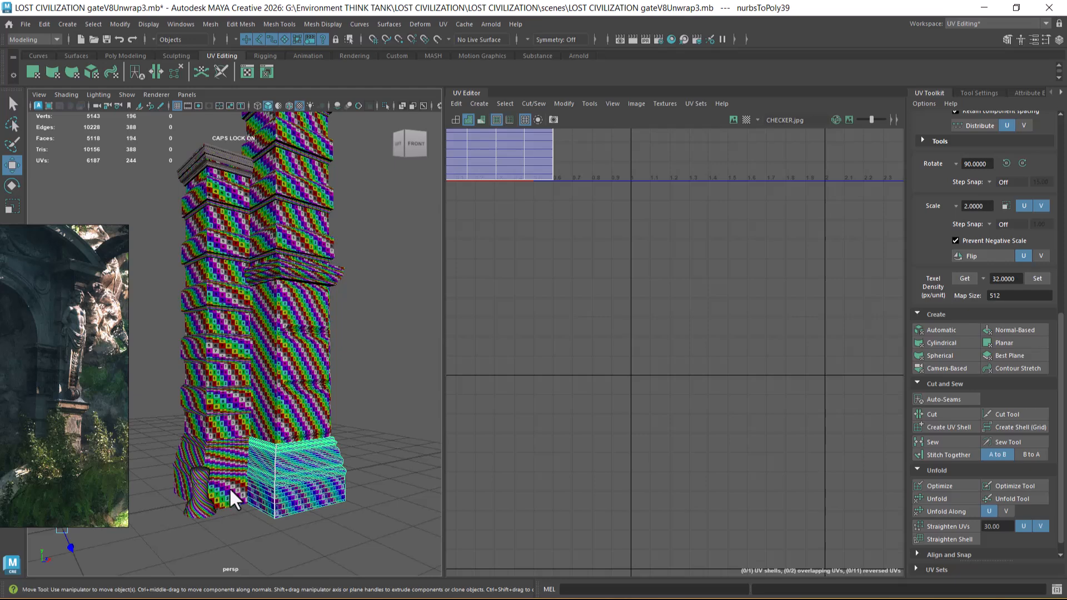
Step: Select the base, pedestal, ledge and tall shaft together to show their packed UV shells
{"action": "left_click", "coordinate": [232, 459], "text": "shift"}
{"action": "left_click", "coordinate": [279, 400]}
{"action": "left_click", "coordinate": [283, 369]}
{"action": "scroll", "coordinate": [355, 412], "scroll_direction": "up", "scroll_amount": 5}
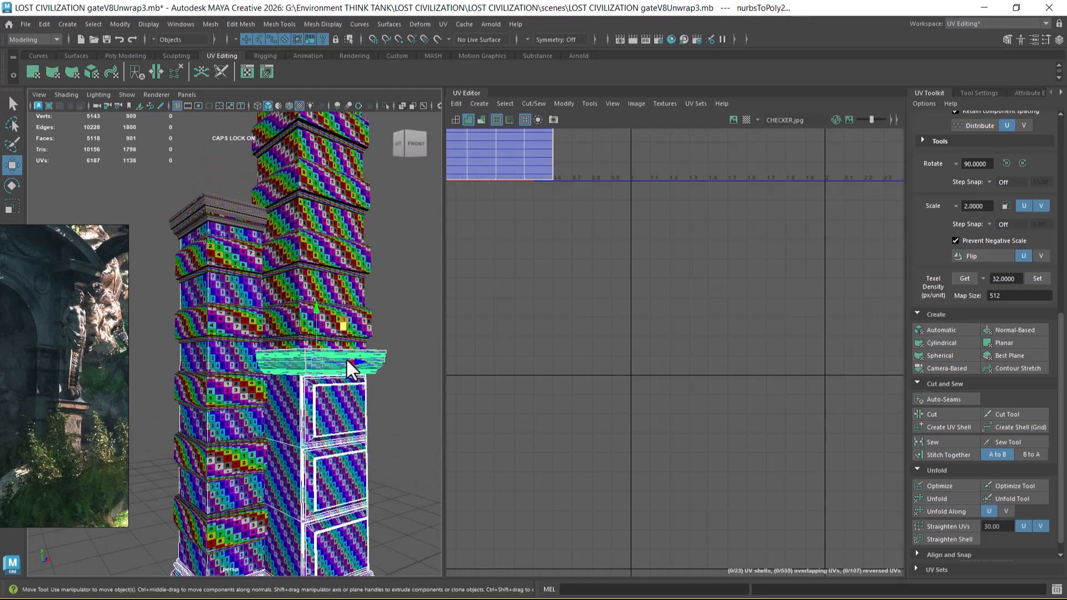
{"action": "middle_click_drag", "start_coordinate": [367, 386], "coordinate": [359, 439], "text": "alt"}
{"action": "left_click", "coordinate": [346, 342], "text": "shift"}
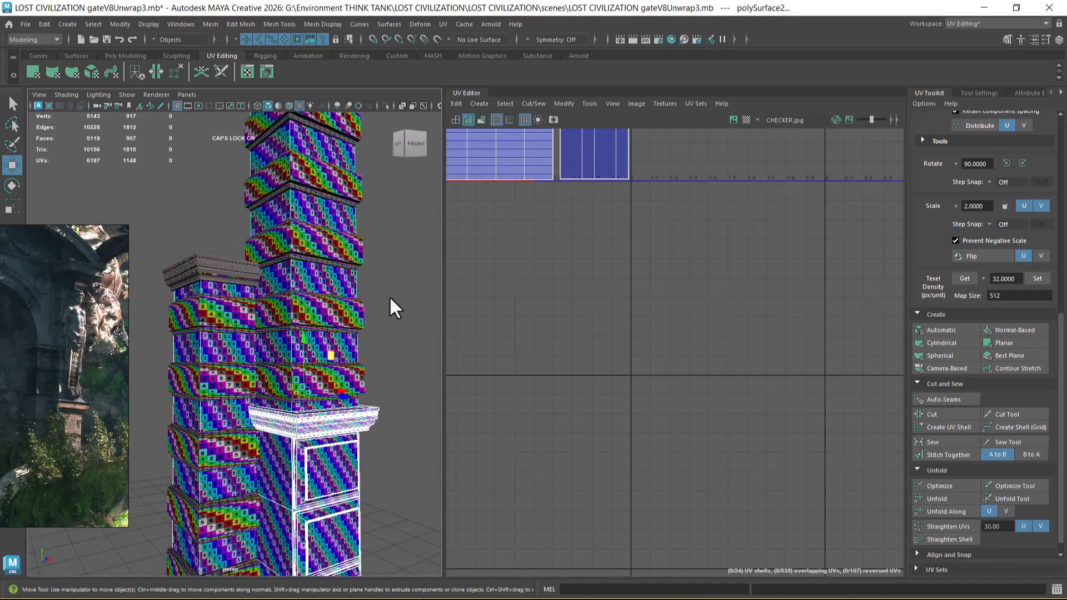
Step: Add the top slab and the capital mouldings, including the lowest tapered one, to the selection
{"action": "middle_click_drag", "start_coordinate": [389, 295], "coordinate": [373, 425], "text": "alt"}
{"action": "left_click", "coordinate": [283, 188], "text": "shift"}
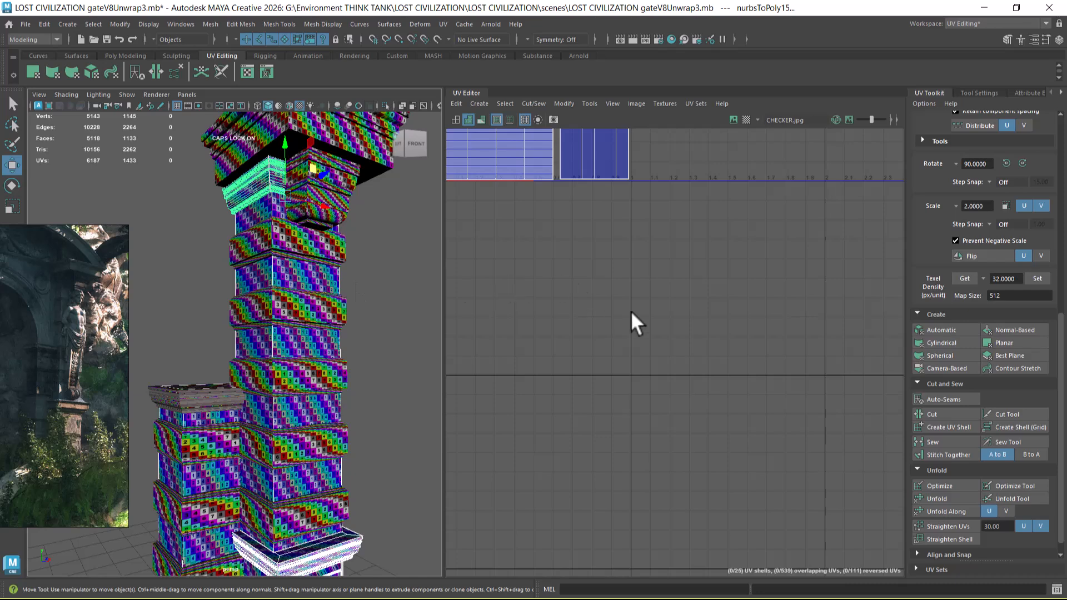
{"action": "key", "text": "f"}
{"action": "left_click", "coordinate": [257, 147], "text": "shift"}
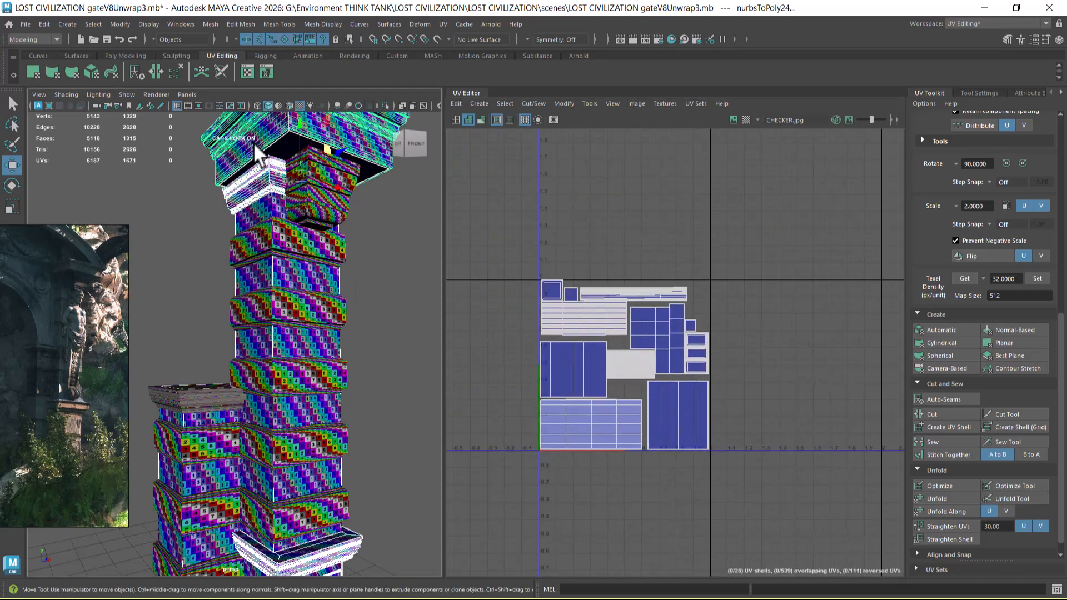
{"action": "left_click_drag", "start_coordinate": [324, 346], "coordinate": [353, 358], "text": "alt"}
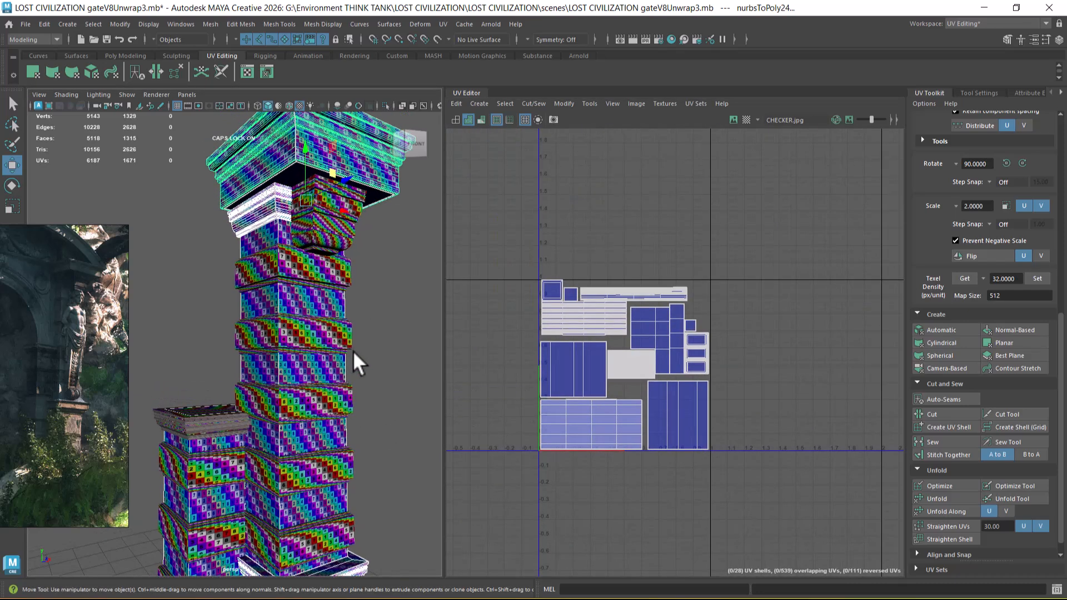
{"action": "left_click", "coordinate": [360, 197], "text": "shift"}
{"action": "left_click", "coordinate": [338, 236], "text": "shift"}
Step: Select the lowest capital moulding's UV shell outside the tile and move it onto the packed layout
{"action": "middle_click_drag", "start_coordinate": [746, 409], "coordinate": [652, 289], "text": "alt"}
{"action": "right_click_drag", "start_coordinate": [653, 289], "coordinate": [731, 371], "text": "alt"}
{"action": "middle_click_drag", "start_coordinate": [732, 372], "coordinate": [667, 323], "text": "alt"}
{"action": "right_click_drag", "start_coordinate": [728, 358], "coordinate": [832, 308]}
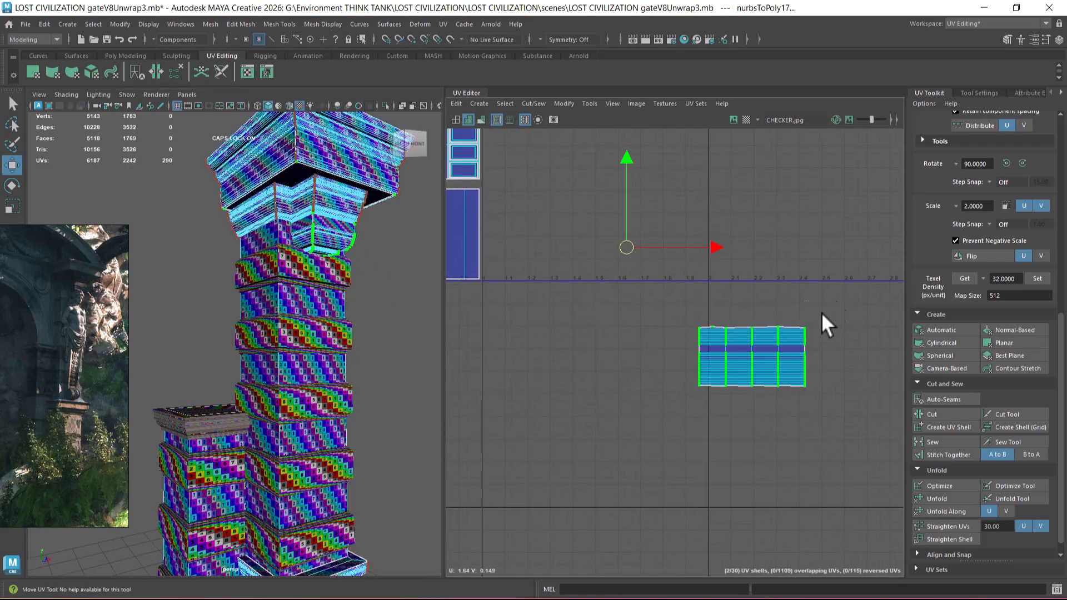
{"action": "left_click_drag", "start_coordinate": [755, 358], "coordinate": [596, 241]}
{"action": "middle_click_drag", "start_coordinate": [540, 241], "coordinate": [715, 303], "text": "alt"}
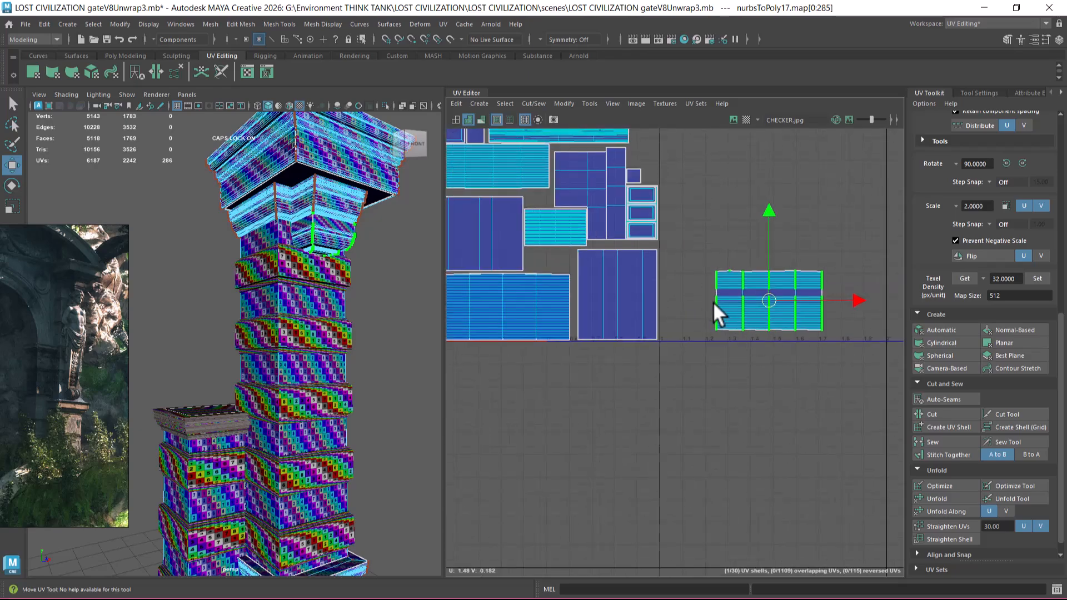
{"action": "right_click_drag", "start_coordinate": [715, 303], "coordinate": [750, 307], "text": "alt"}
{"action": "left_click_drag", "start_coordinate": [782, 300], "coordinate": [605, 259]}
Step: Scale down the lowest capital moulding's UV shell toward the checker size of the neighbouring shaft
{"action": "right_click_drag", "start_coordinate": [255, 311], "coordinate": [300, 314], "text": "alt"}
{"action": "middle_click_drag", "start_coordinate": [300, 313], "coordinate": [288, 342], "text": "alt"}
{"action": "right_click_drag", "start_coordinate": [288, 343], "coordinate": [322, 323], "text": "alt"}
{"action": "key", "text": "r"}
{"action": "left_click_drag", "start_coordinate": [603, 261], "coordinate": [519, 251]}
{"action": "key", "text": "w"}
Step: Shrink the lowest moulding's shell further and fit it between the upper capital moulding's shell and the base's shell
{"action": "right_click_drag", "start_coordinate": [503, 264], "coordinate": [532, 234], "text": "alt"}
{"action": "middle_click_drag", "start_coordinate": [531, 233], "coordinate": [602, 279], "text": "alt"}
{"action": "right_click_drag", "start_coordinate": [601, 278], "coordinate": [637, 308], "text": "alt"}
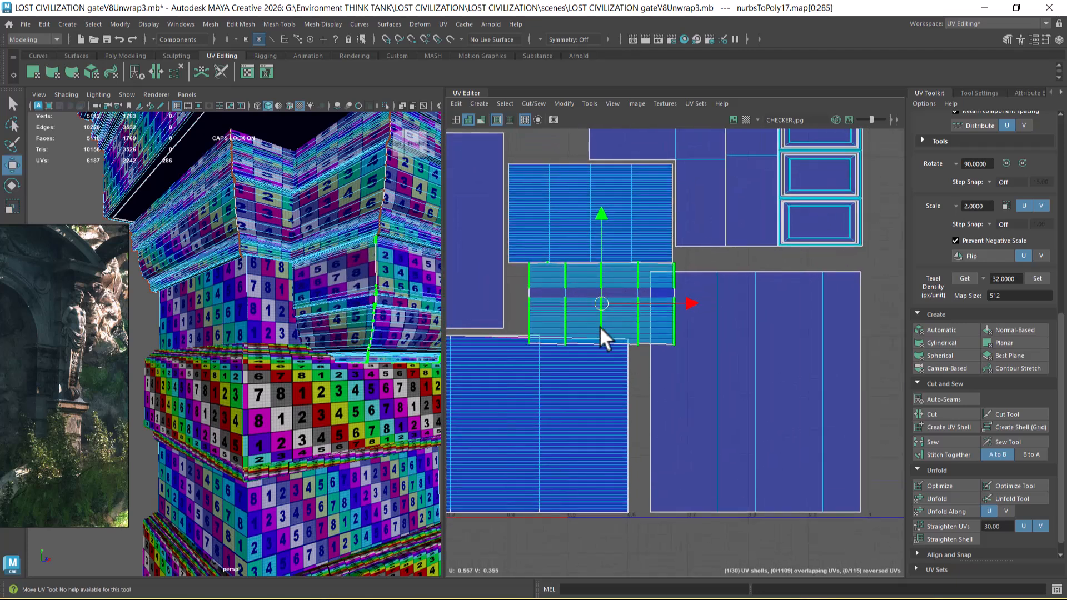
{"action": "key", "text": "r"}
{"action": "left_click_drag", "start_coordinate": [599, 308], "coordinate": [566, 295]}
{"action": "key", "text": "w"}
{"action": "scroll", "coordinate": [601, 371], "scroll_direction": "down", "scroll_amount": 1}
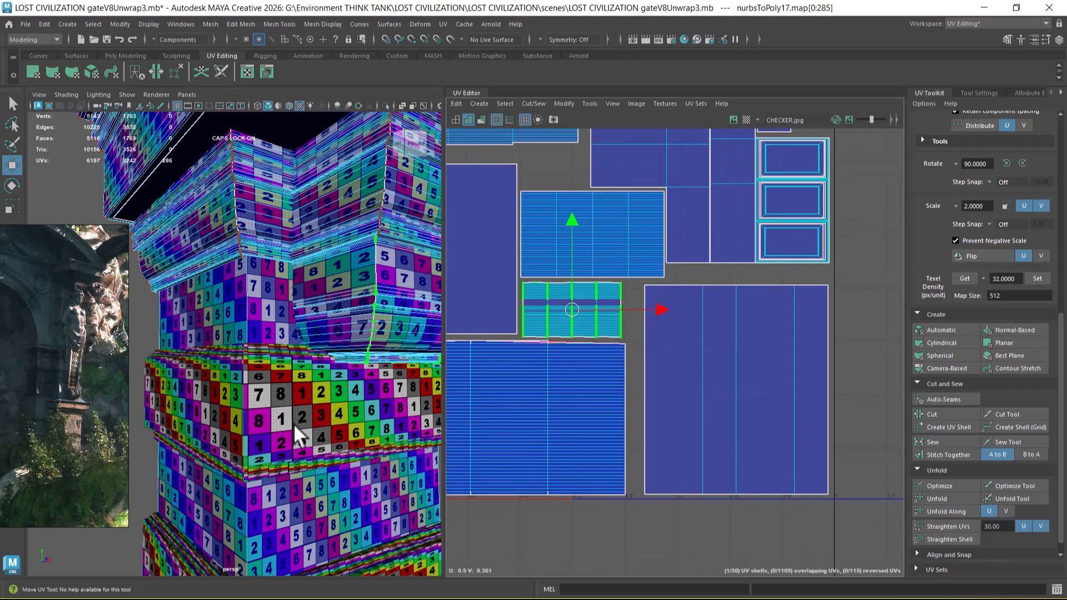
Step: Examine the checker down the column from the top slab to the pedestal and the protruding band above the ledge
{"action": "scroll", "coordinate": [295, 390], "scroll_direction": "down", "scroll_amount": 5}
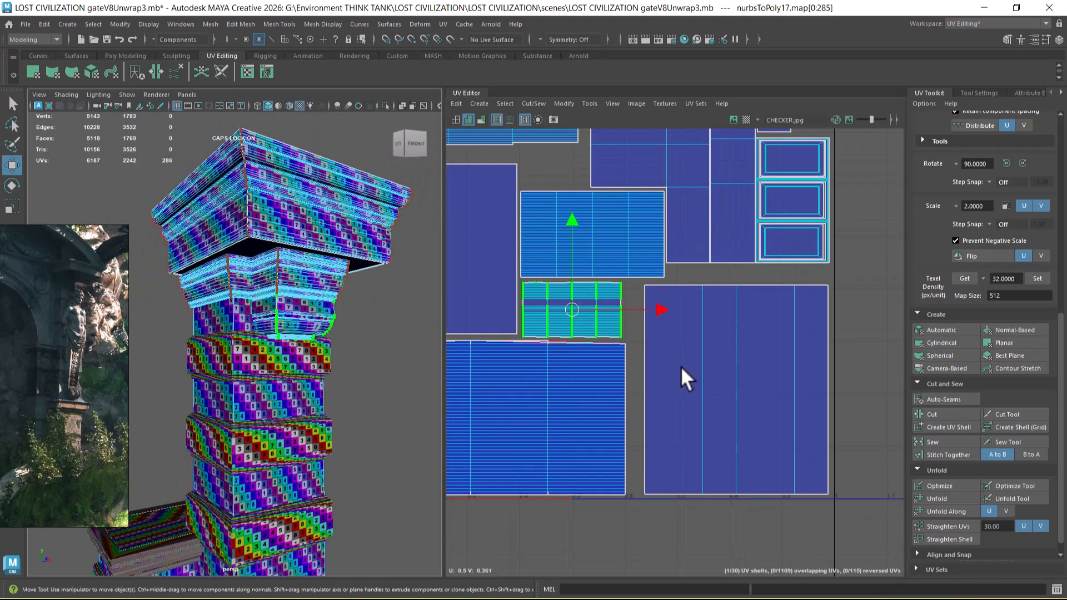
{"action": "scroll", "coordinate": [676, 370], "scroll_direction": "down", "scroll_amount": 2}
{"action": "middle_click_drag", "start_coordinate": [311, 469], "coordinate": [330, 386], "text": "alt"}
{"action": "scroll", "coordinate": [305, 389], "scroll_direction": "down", "scroll_amount": 3}
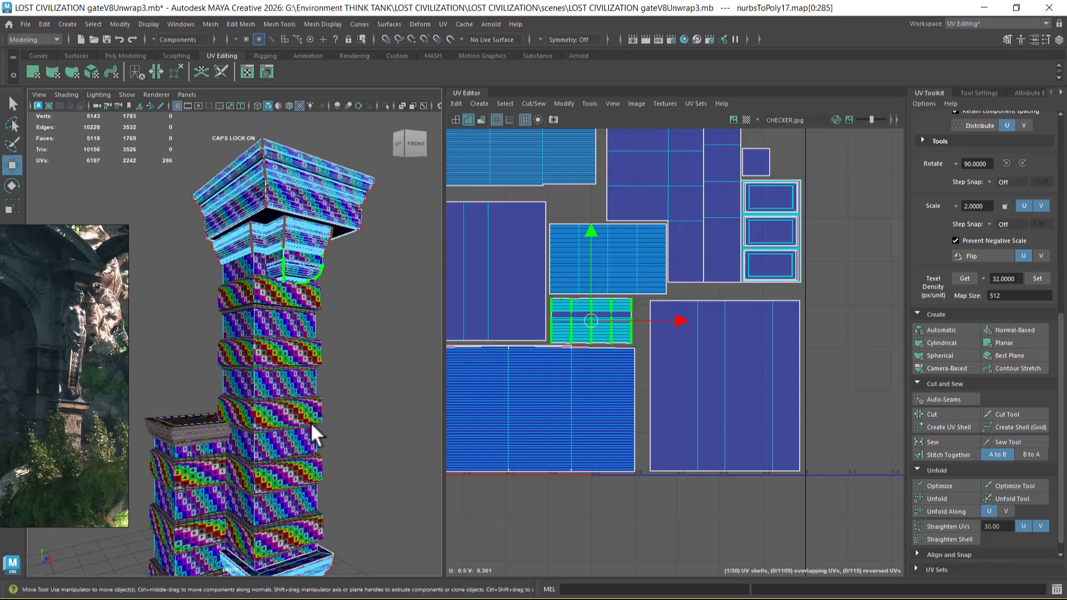
{"action": "middle_click_drag", "start_coordinate": [308, 431], "coordinate": [309, 319], "text": "alt"}
{"action": "middle_click_drag", "start_coordinate": [304, 356], "coordinate": [314, 285], "text": "alt"}
{"action": "middle_click_drag", "start_coordinate": [321, 338], "coordinate": [326, 284], "text": "alt"}
{"action": "middle_click_drag", "start_coordinate": [325, 392], "coordinate": [322, 433], "text": "alt"}
{"action": "double_click", "coordinate": [308, 316], "text": "shift"}
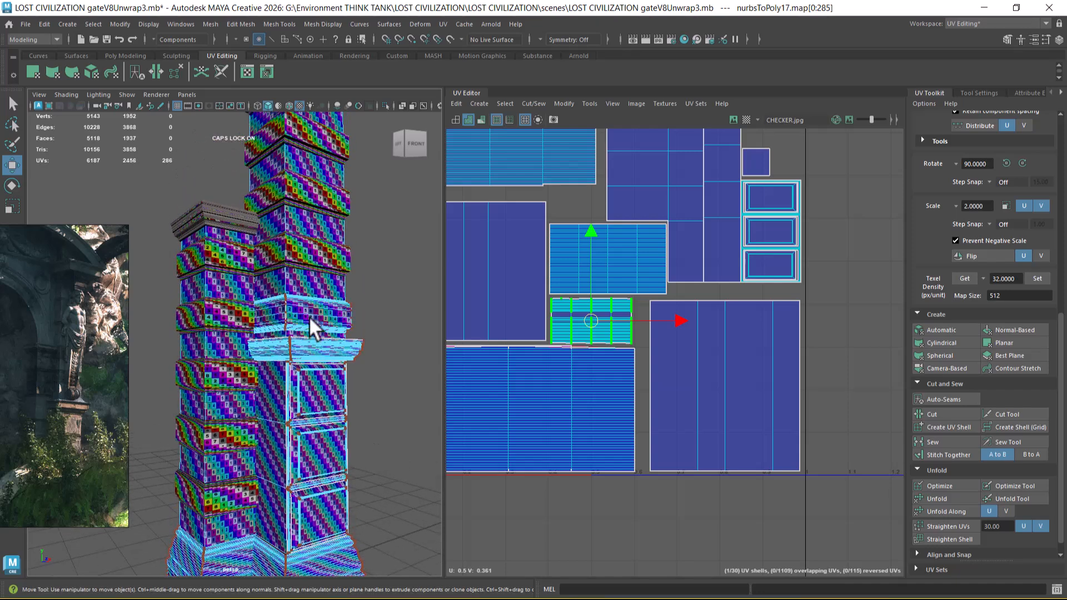
Step: Return to object selection and select only the tall shaft's lowest protruding band
{"action": "scroll", "coordinate": [656, 386], "scroll_direction": "down", "scroll_amount": 3}
{"action": "middle_click_drag", "start_coordinate": [574, 317], "coordinate": [660, 282], "text": "alt"}
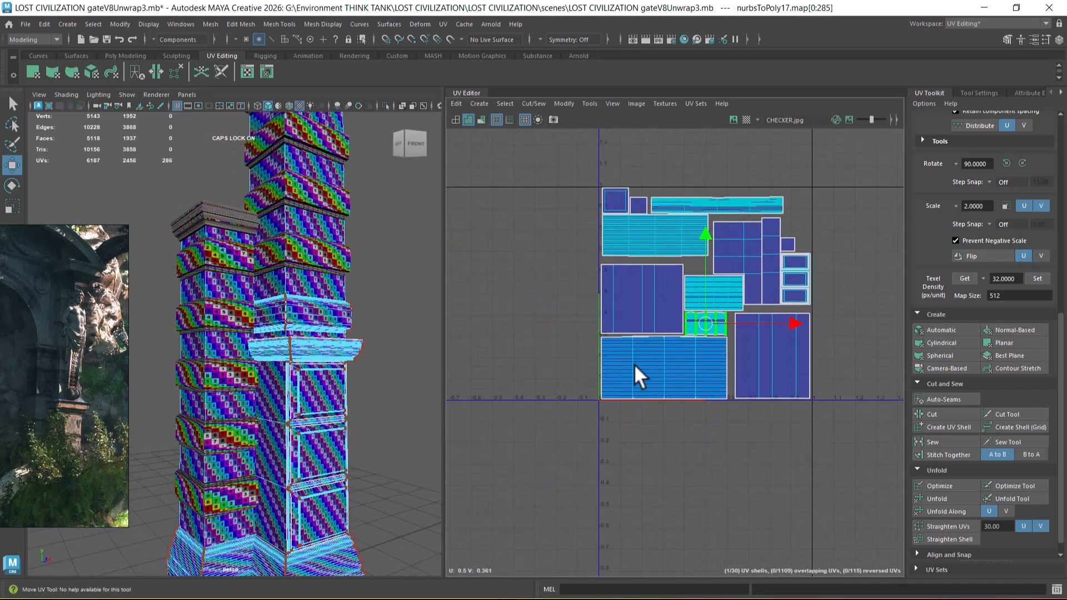
{"action": "scroll", "coordinate": [639, 376], "scroll_direction": "down", "scroll_amount": 2}
{"action": "right_click_drag", "start_coordinate": [248, 304], "coordinate": [308, 272]}
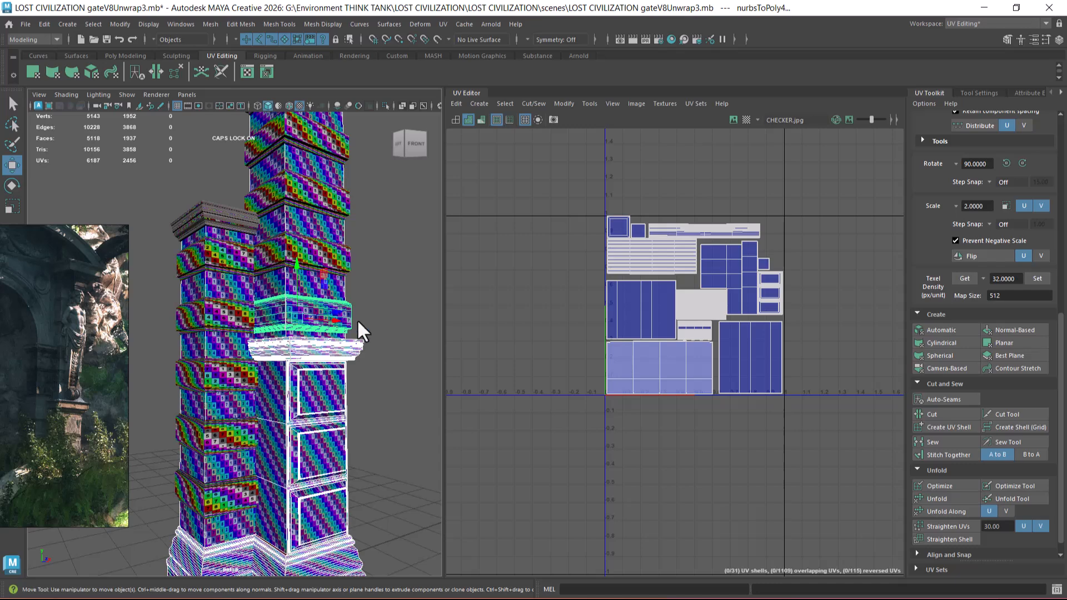
{"action": "left_click", "coordinate": [357, 319]}
{"action": "left_click", "coordinate": [346, 316]}
Step: Add the tall shaft's four higher protruding bands to the selection
{"action": "scroll", "coordinate": [725, 364], "scroll_direction": "down", "scroll_amount": 5}
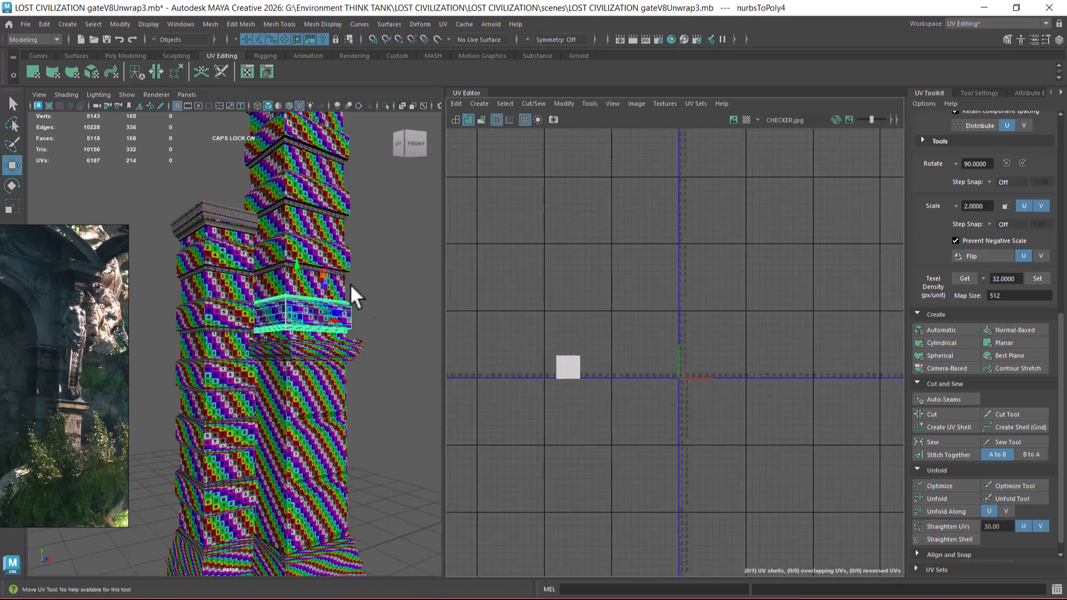
{"action": "left_click", "coordinate": [341, 256], "text": "shift"}
{"action": "left_click", "coordinate": [330, 195], "text": "shift"}
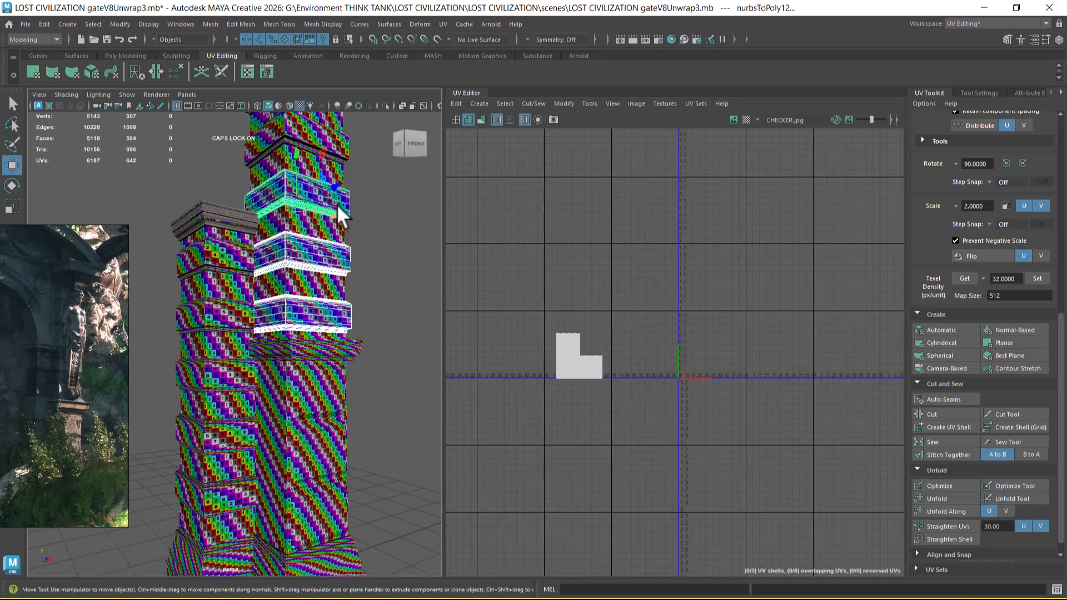
{"action": "left_click", "coordinate": [328, 146], "text": "shift"}
{"action": "middle_click_drag", "start_coordinate": [340, 139], "coordinate": [334, 456], "text": "alt"}
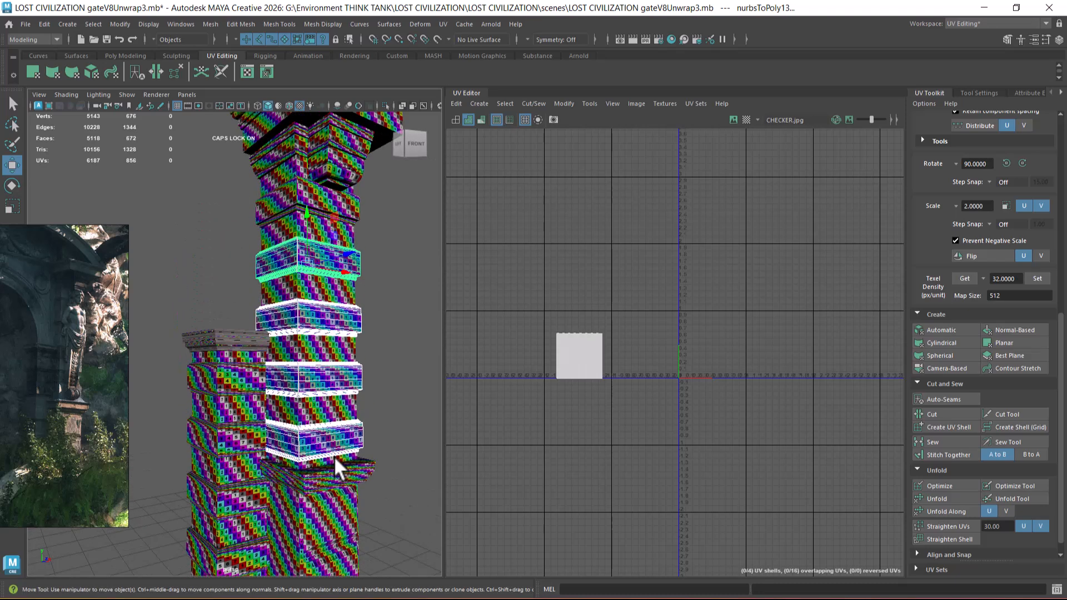
{"action": "left_click", "coordinate": [354, 200], "text": "shift"}
Step: Select the short shaft's five protruding bands together with the tall shaft's five protruding bands
{"action": "middle_click_drag", "start_coordinate": [323, 347], "coordinate": [292, 250], "text": "alt"}
{"action": "left_click", "coordinate": [293, 250]}
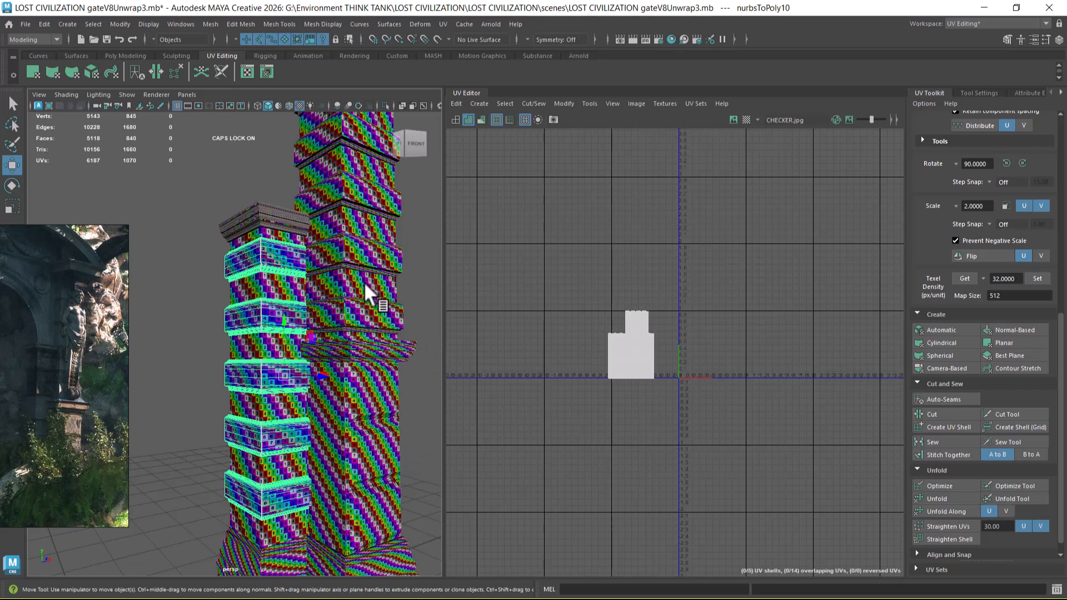
{"action": "left_click", "coordinate": [384, 288], "text": "shift"}
{"action": "left_click", "coordinate": [383, 254], "text": "shift"}
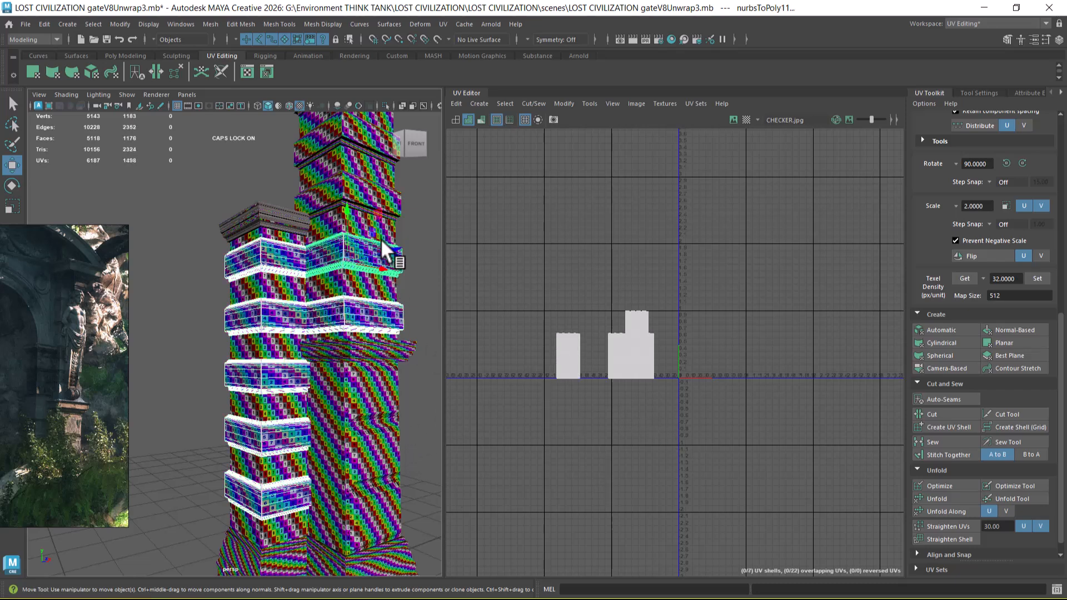
{"action": "left_click", "coordinate": [369, 188], "text": "shift"}
{"action": "middle_click_drag", "start_coordinate": [369, 284], "coordinate": [370, 333], "text": "alt"}
{"action": "left_click", "coordinate": [370, 266], "text": "shift"}
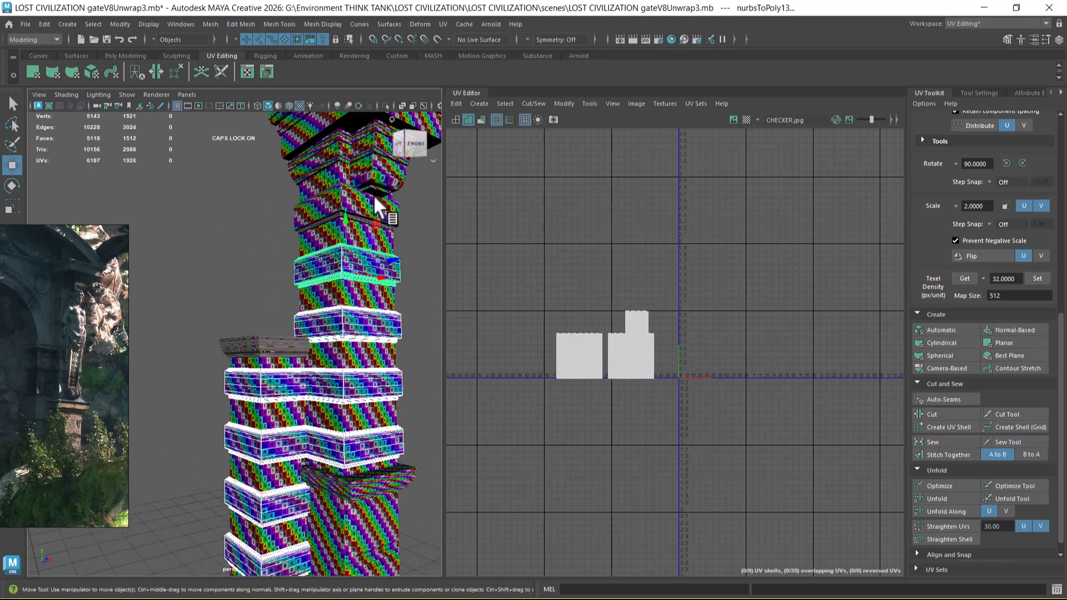
{"action": "left_click", "coordinate": [374, 205], "text": "shift"}
Step: Select the UVs of all ten protruding bands and move them below the 0–1 tile beside the small column's shell
{"action": "right_click_drag", "start_coordinate": [647, 375], "coordinate": [667, 411], "text": "alt"}
{"action": "middle_click_drag", "start_coordinate": [668, 411], "coordinate": [668, 355], "text": "alt"}
{"action": "right_click_drag", "start_coordinate": [601, 298], "coordinate": [725, 277]}
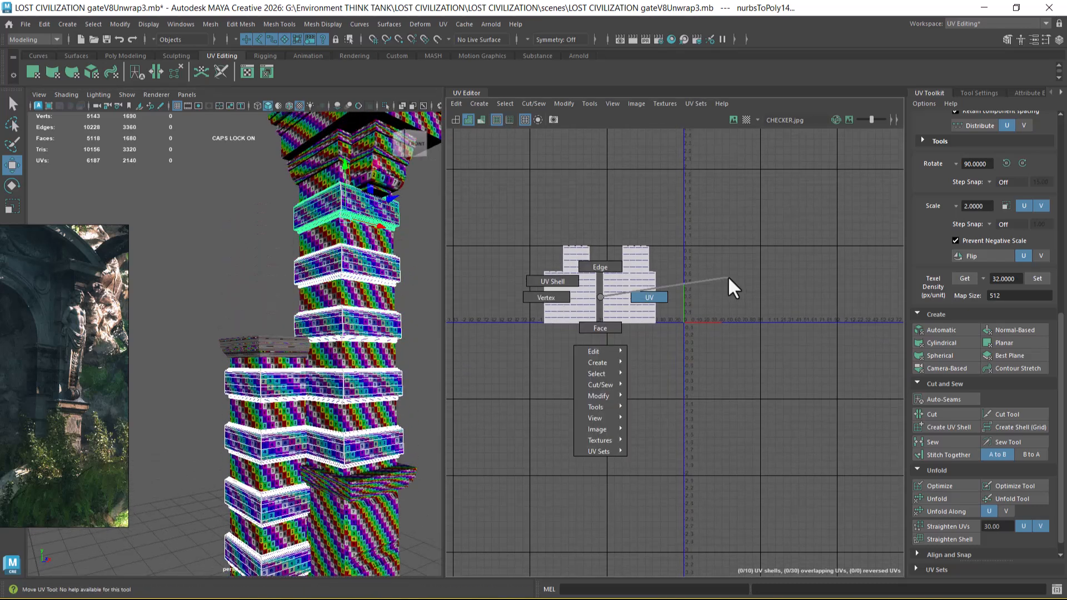
{"action": "left_click_drag", "start_coordinate": [715, 211], "coordinate": [522, 332]}
{"action": "left_click_drag", "start_coordinate": [601, 285], "coordinate": [731, 392]}
Step: Return to object selection and examine the ledge on the model with its UV shells
{"action": "left_click_drag", "start_coordinate": [362, 382], "coordinate": [318, 246], "text": "alt"}
{"action": "right_click_drag", "start_coordinate": [319, 247], "coordinate": [410, 186]}
{"action": "right_click_drag", "start_coordinate": [316, 288], "coordinate": [326, 338], "text": "alt"}
{"action": "left_click_drag", "start_coordinate": [326, 338], "coordinate": [333, 378], "text": "alt"}
{"action": "left_click", "coordinate": [357, 439]}
{"action": "left_click_drag", "start_coordinate": [355, 441], "coordinate": [335, 361], "text": "alt"}
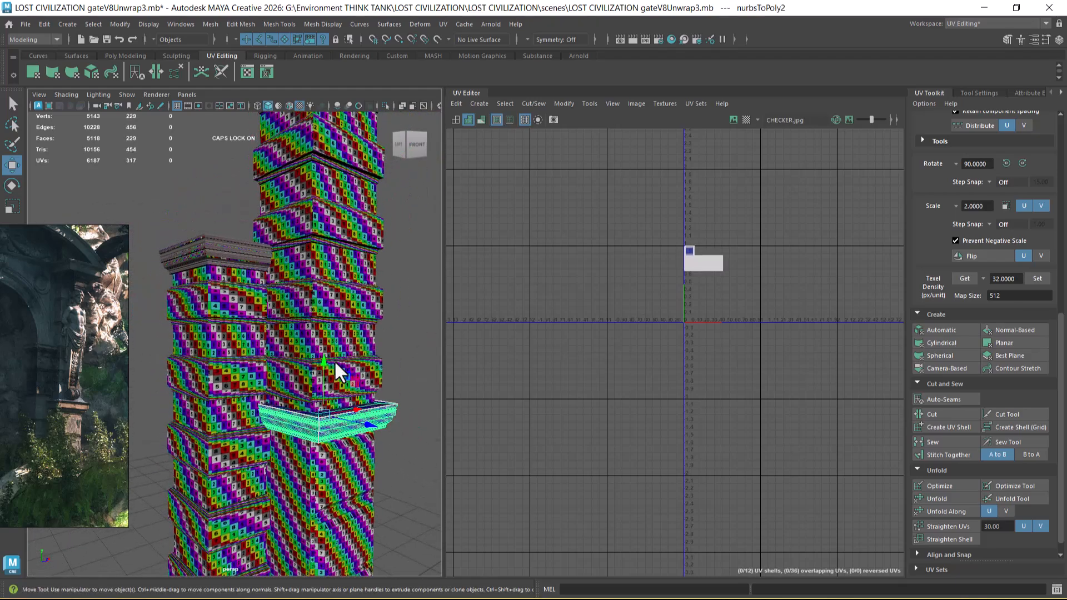
{"action": "left_click_drag", "start_coordinate": [322, 422], "coordinate": [304, 292], "text": "alt"}
{"action": "right_click_drag", "start_coordinate": [303, 292], "coordinate": [330, 465], "text": "alt"}
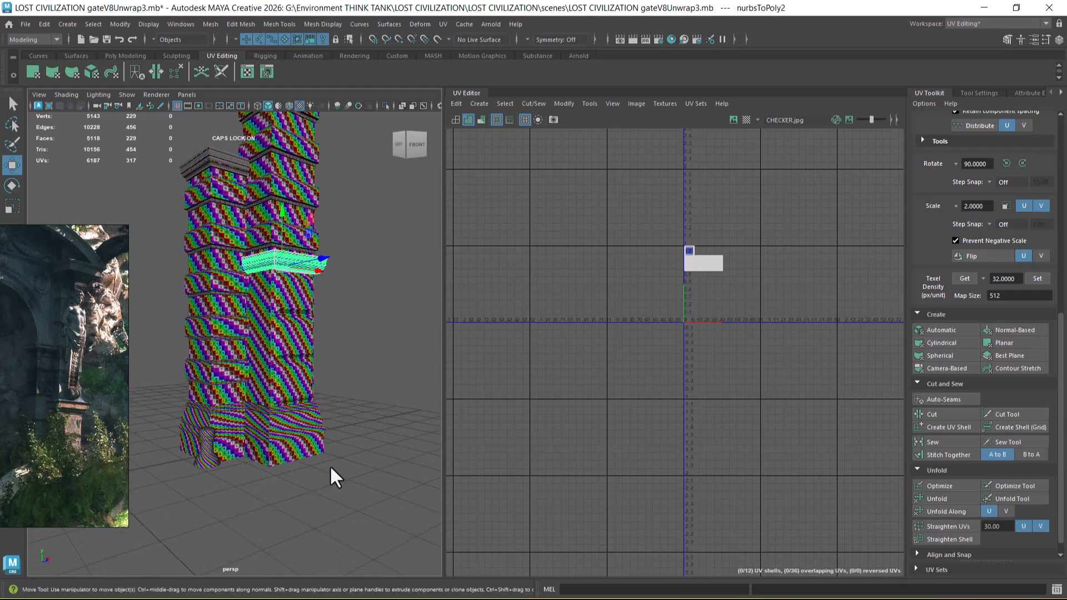
Step: Select the base, small column, pedestal, short shaft bands, capital mouldings and top slab together
{"action": "left_click_drag", "start_coordinate": [343, 480], "coordinate": [188, 411]}
{"action": "left_click_drag", "start_coordinate": [199, 371], "coordinate": [242, 398], "text": "alt"}
{"action": "right_click_drag", "start_coordinate": [242, 398], "coordinate": [255, 336], "text": "alt"}
{"action": "middle_click_drag", "start_coordinate": [254, 336], "coordinate": [261, 383], "text": "alt"}
{"action": "left_click_drag", "start_coordinate": [338, 284], "coordinate": [304, 319]}
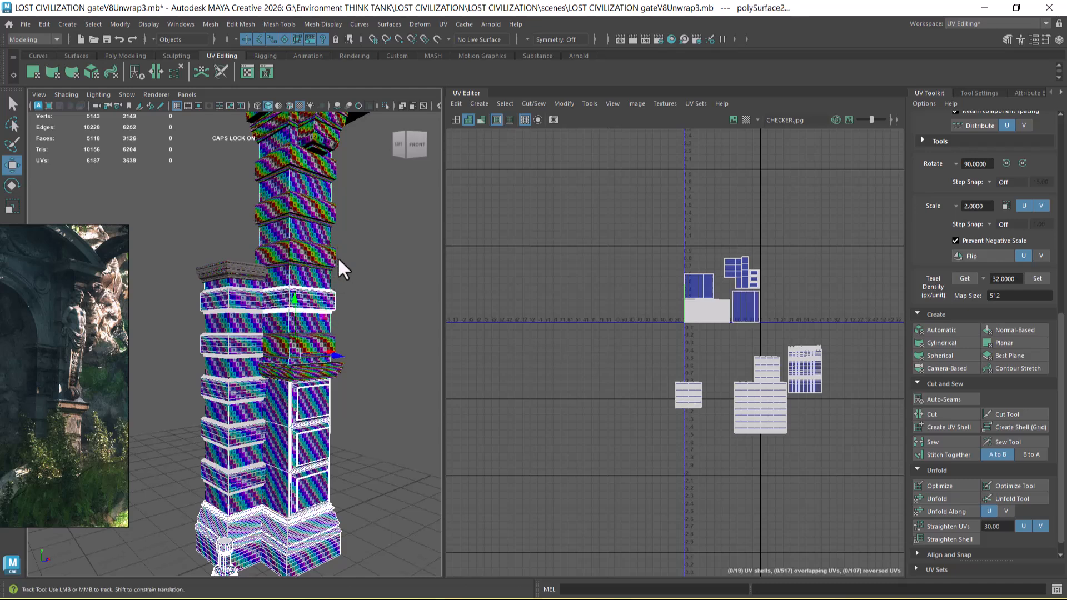
{"action": "middle_click_drag", "start_coordinate": [337, 247], "coordinate": [333, 393], "text": "alt"}
{"action": "left_click_drag", "start_coordinate": [240, 193], "coordinate": [356, 314], "text": "shift"}
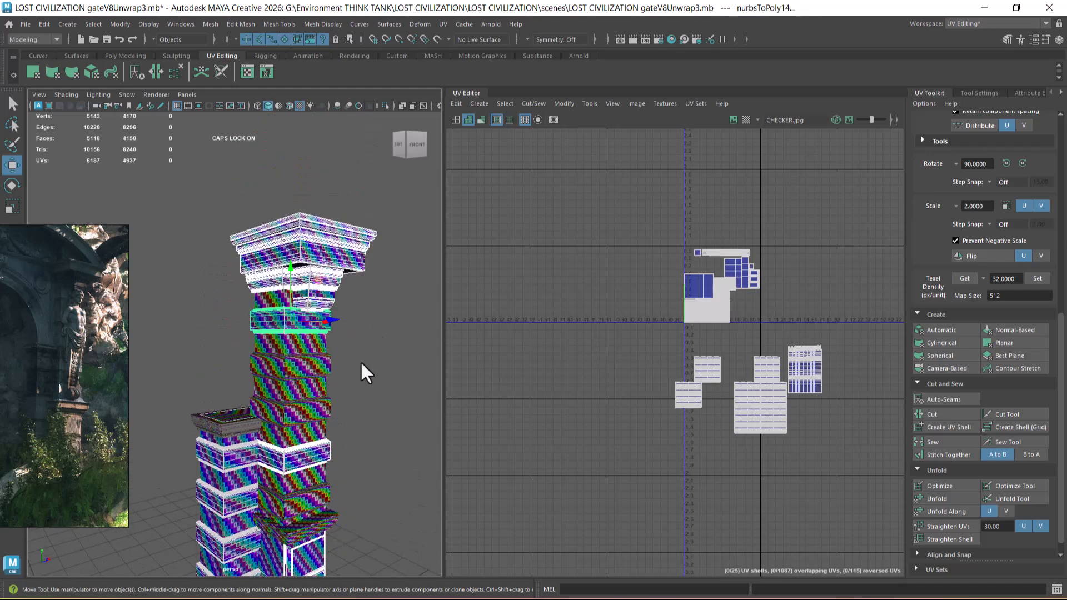
Step: Add the tall shaft's remaining protruding bands to the selection, including the one directly above the ledge
{"action": "middle_click_drag", "start_coordinate": [335, 378], "coordinate": [299, 339], "text": "alt"}
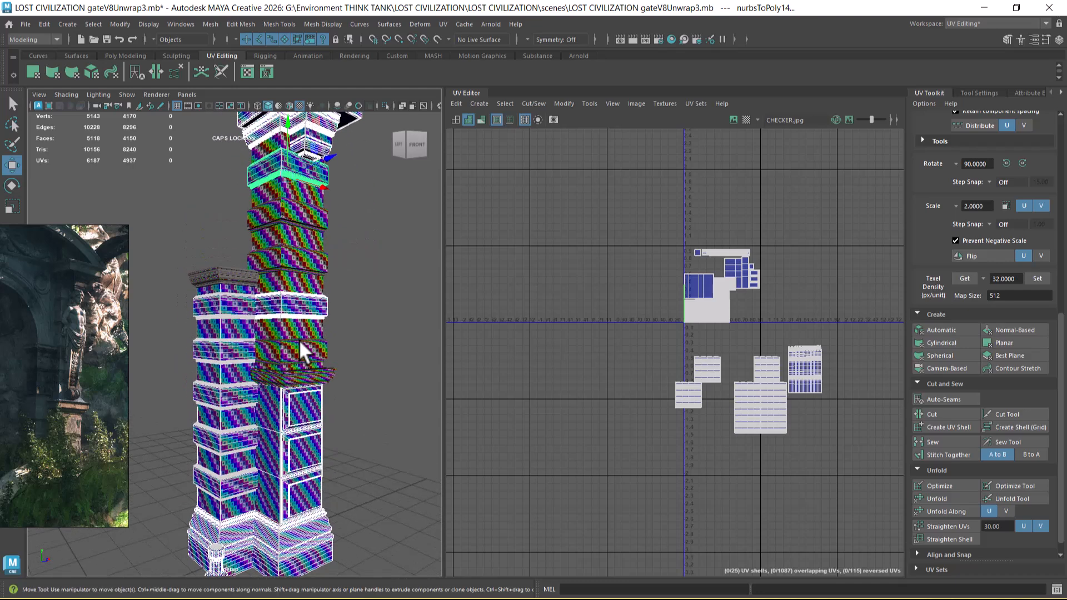
{"action": "left_click", "coordinate": [325, 265], "text": "shift"}
{"action": "left_click", "coordinate": [329, 215], "text": "shift"}
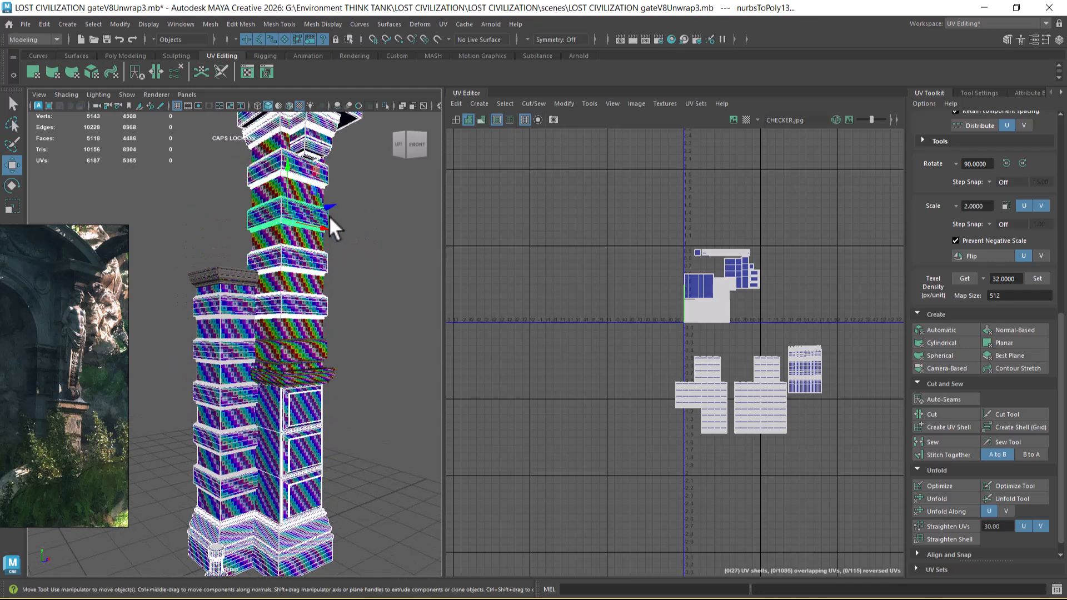
{"action": "left_click", "coordinate": [325, 350], "text": "shift"}
{"action": "right_click_drag", "start_coordinate": [339, 430], "coordinate": [357, 369], "text": "alt"}
{"action": "middle_click_drag", "start_coordinate": [713, 366], "coordinate": [626, 316], "text": "alt"}
{"action": "right_click_drag", "start_coordinate": [626, 316], "coordinate": [630, 349], "text": "alt"}
{"action": "middle_click_drag", "start_coordinate": [285, 304], "coordinate": [294, 396], "text": "alt"}
{"action": "right_click_drag", "start_coordinate": [294, 396], "coordinate": [341, 396], "text": "alt"}
{"action": "right_click_drag", "start_coordinate": [640, 289], "coordinate": [662, 335], "text": "alt"}
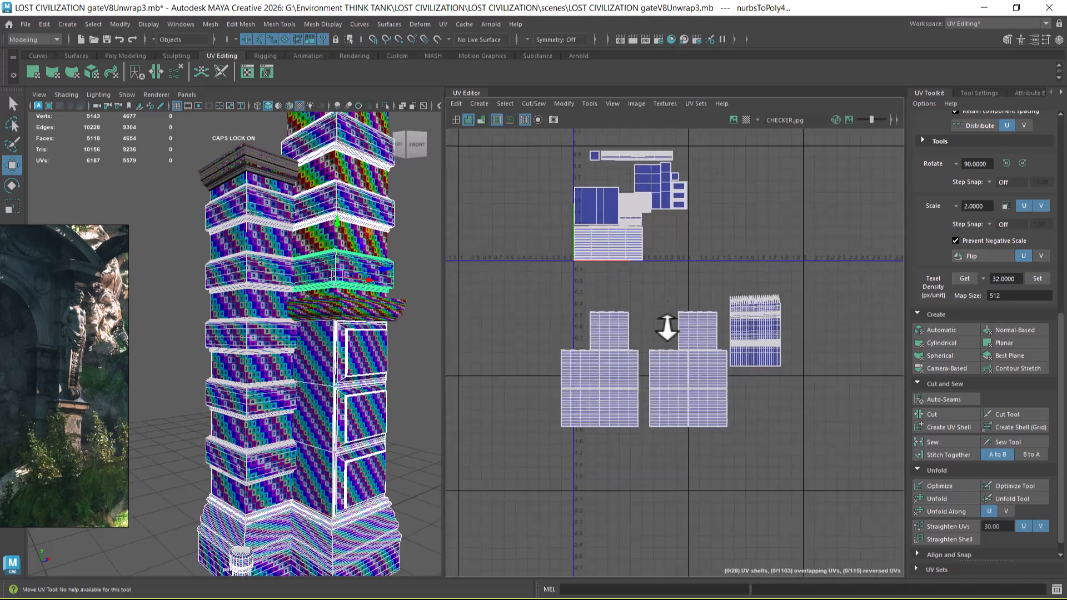
{"action": "middle_click_drag", "start_coordinate": [668, 224], "coordinate": [672, 269], "text": "alt"}
{"action": "right_click_drag", "start_coordinate": [672, 269], "coordinate": [675, 279], "text": "alt"}
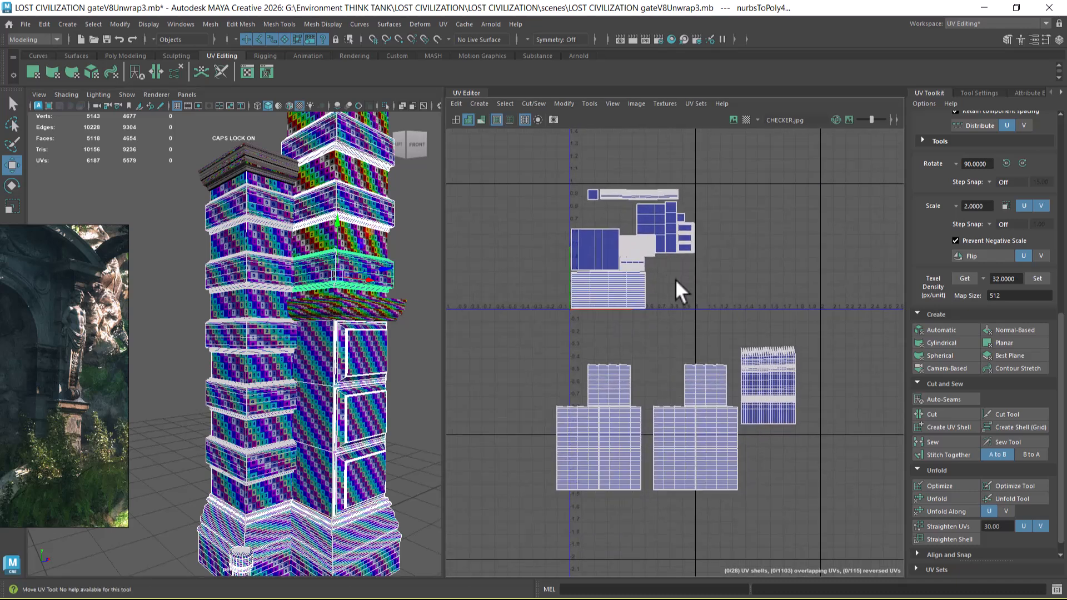
Step: Add the ledge and tall shaft to the selection, and select only the small round column's UV shell
{"action": "left_click", "coordinate": [398, 308]}
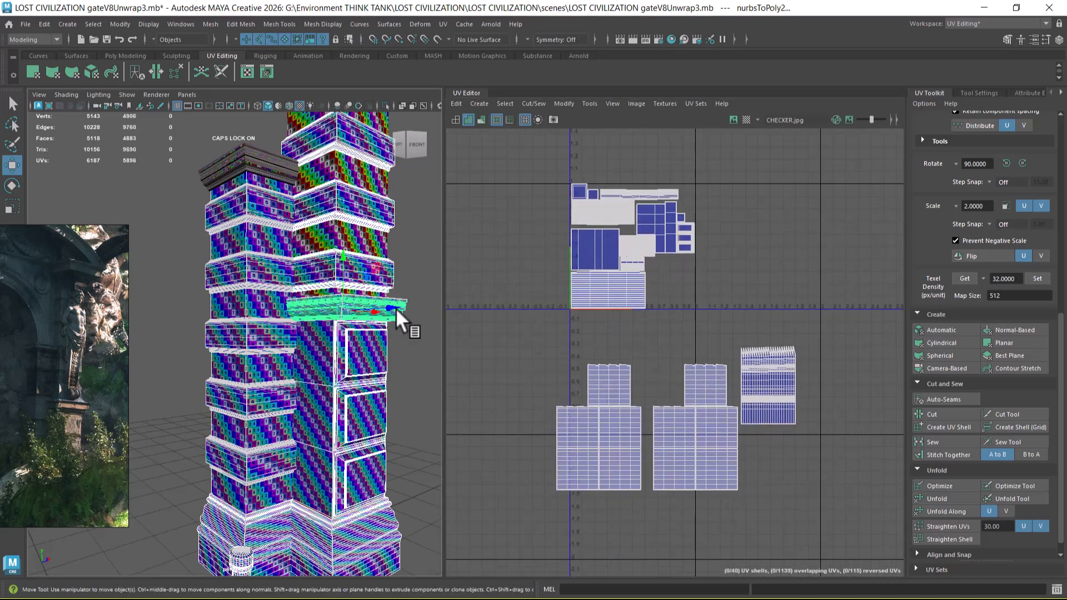
{"action": "left_click", "coordinate": [378, 239], "text": "shift"}
{"action": "middle_click_drag", "start_coordinate": [674, 317], "coordinate": [686, 308], "text": "alt"}
{"action": "middle_click_drag", "start_coordinate": [750, 341], "coordinate": [686, 292], "text": "alt"}
{"action": "right_click_drag", "start_coordinate": [719, 324], "coordinate": [763, 321]}
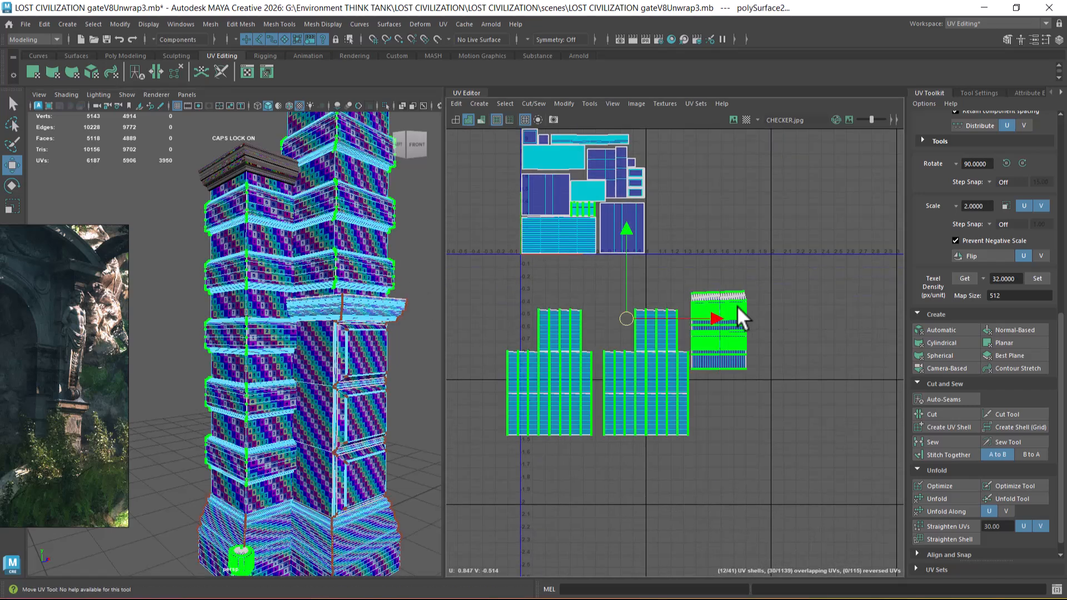
{"action": "double_click", "coordinate": [737, 309]}
Step: Scale down the small round column's UV shell and move it into the tile over the packed shells
{"action": "key", "text": "r"}
{"action": "left_click_drag", "start_coordinate": [720, 331], "coordinate": [699, 305]}
{"action": "key", "text": "w"}
{"action": "key", "text": "f"}
{"action": "right_click_drag", "start_coordinate": [279, 398], "coordinate": [336, 398], "text": "alt"}
{"action": "left_click_drag", "start_coordinate": [336, 398], "coordinate": [351, 439], "text": "alt"}
{"action": "middle_click_drag", "start_coordinate": [642, 343], "coordinate": [674, 417], "text": "alt"}
{"action": "left_click_drag", "start_coordinate": [732, 371], "coordinate": [659, 242]}
Step: Shrink the small column's shell further and move it between the ledge's wide shell and the upper capital moulding's shell
{"action": "scroll", "coordinate": [698, 353], "scroll_direction": "up", "scroll_amount": 4}
{"action": "key", "text": "r"}
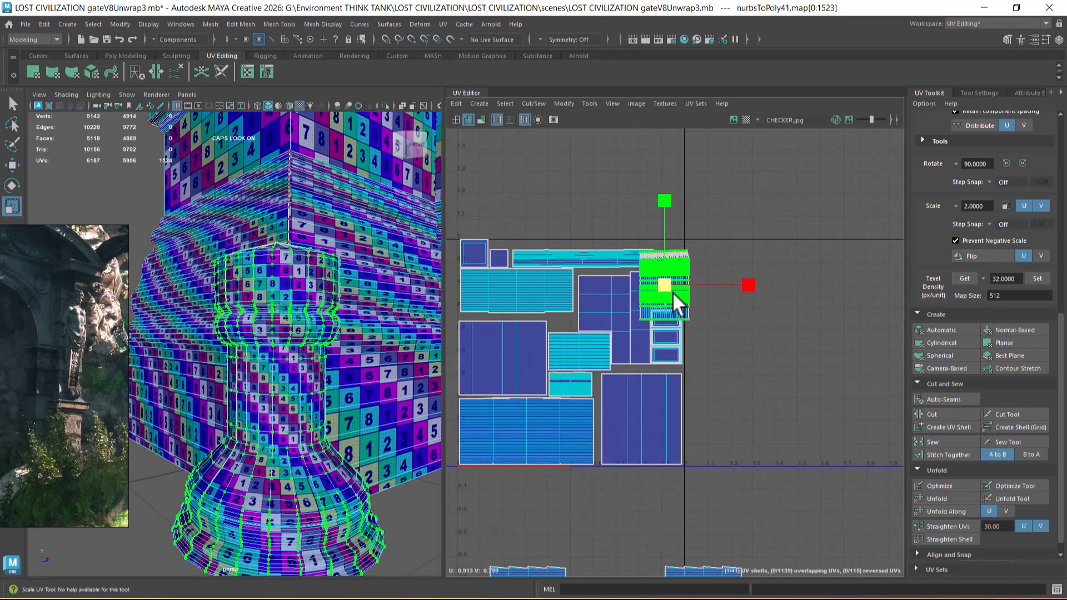
{"action": "left_click_drag", "start_coordinate": [663, 286], "coordinate": [616, 334]}
{"action": "scroll", "coordinate": [583, 431], "scroll_direction": "up", "scroll_amount": 3}
{"action": "middle_click_drag", "start_coordinate": [612, 448], "coordinate": [682, 446], "text": "alt"}
{"action": "scroll", "coordinate": [719, 325], "scroll_direction": "up", "scroll_amount": 4}
{"action": "key", "text": "w"}
{"action": "left_click_drag", "start_coordinate": [745, 209], "coordinate": [586, 268]}
Step: Fine-tune the small column's shell scale against the base's checker and fit it into the gap above the capital moulding's shell
{"action": "left_click_drag", "start_coordinate": [410, 424], "coordinate": [334, 439], "text": "alt"}
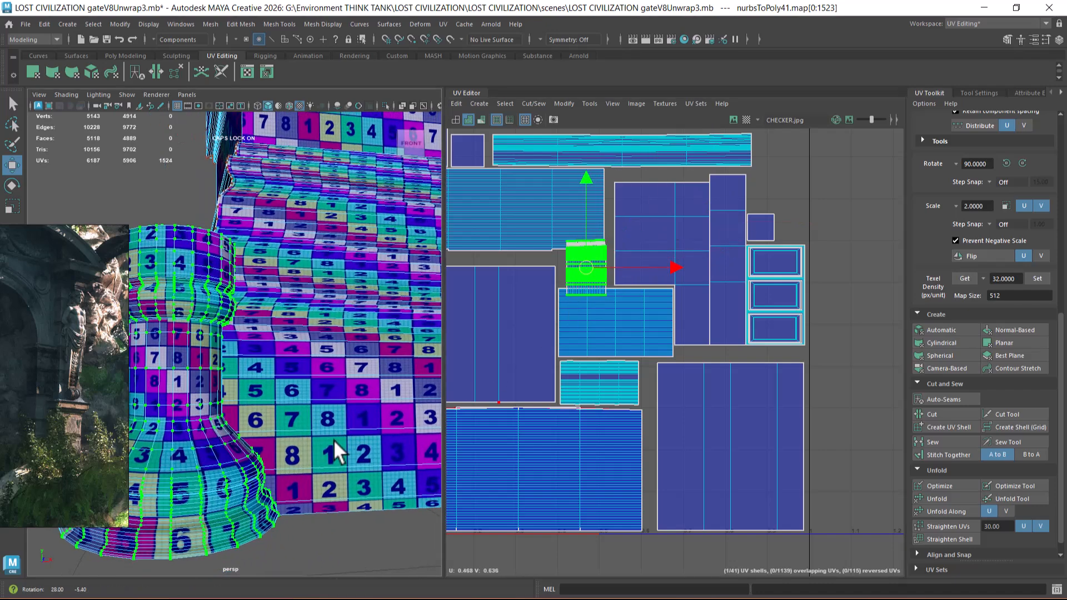
{"action": "scroll", "coordinate": [655, 313], "scroll_direction": "up", "scroll_amount": 3}
{"action": "key", "text": "r"}
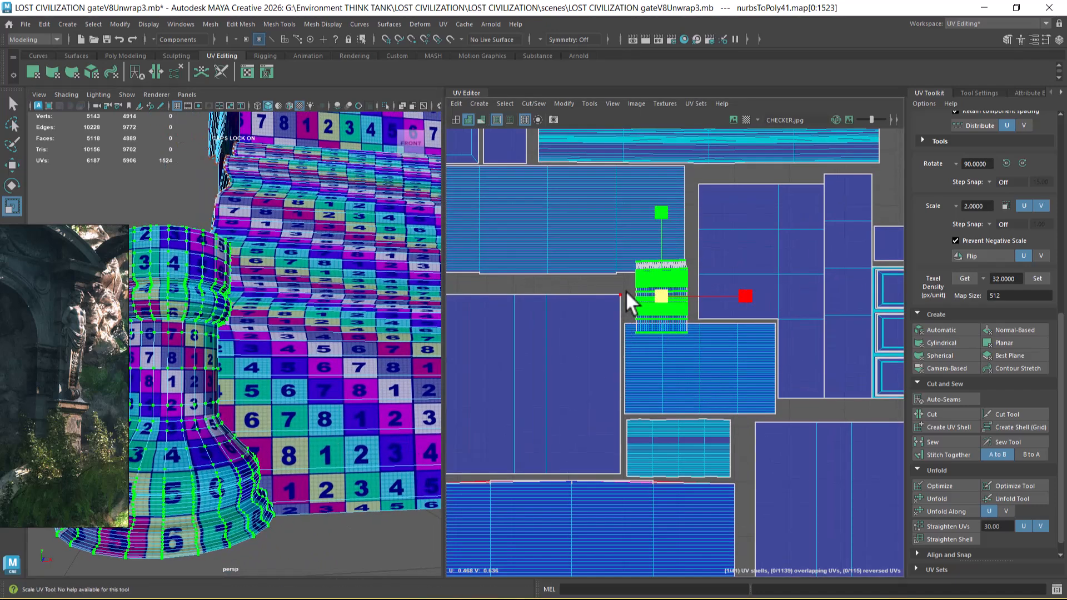
{"action": "left_click_drag", "start_coordinate": [657, 296], "coordinate": [638, 309]}
{"action": "key", "text": "w"}
{"action": "middle_click_drag", "start_coordinate": [673, 374], "coordinate": [695, 432], "text": "alt"}
{"action": "scroll", "coordinate": [711, 398], "scroll_direction": "up", "scroll_amount": 3}
{"action": "key", "text": "r"}
{"action": "left_click_drag", "start_coordinate": [685, 356], "coordinate": [663, 356]}
{"action": "key", "text": "w"}
{"action": "scroll", "coordinate": [336, 388], "scroll_direction": "down", "scroll_amount": 3}
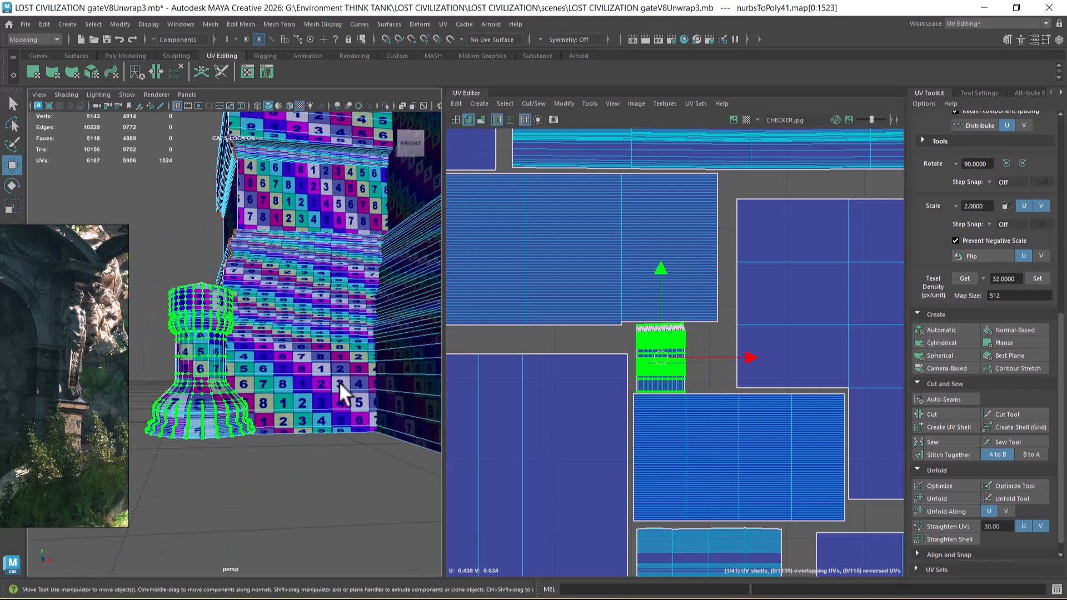
Step: Move the small square shell from above the framed panels' shells into the gap beside the small column's shell
{"action": "scroll", "coordinate": [688, 404], "scroll_direction": "down", "scroll_amount": 5}
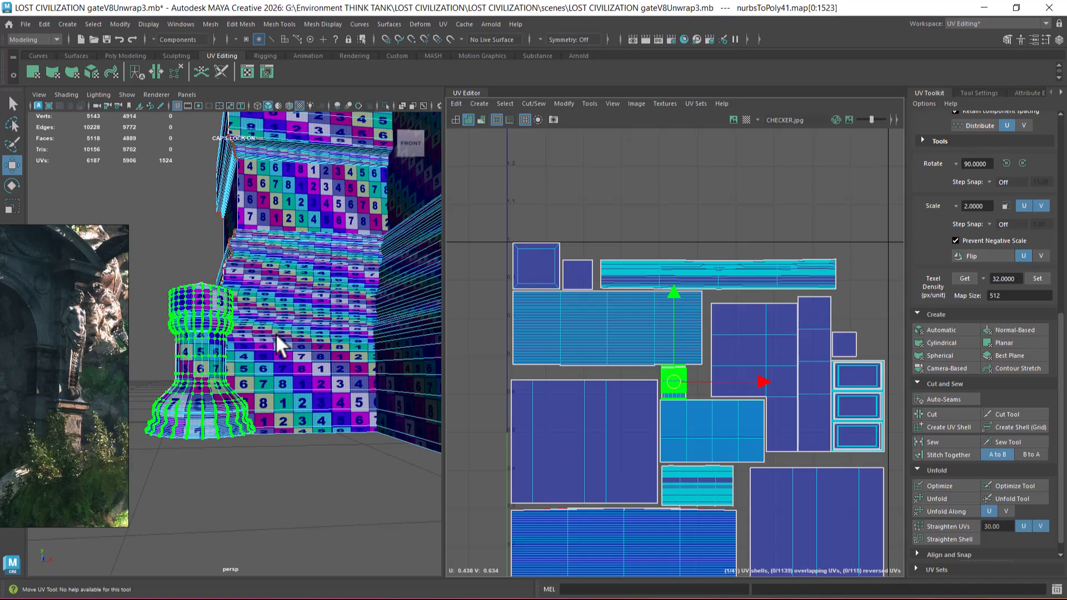
{"action": "scroll", "coordinate": [278, 320], "scroll_direction": "down", "scroll_amount": 5}
{"action": "left_click_drag", "start_coordinate": [320, 316], "coordinate": [342, 288], "text": "alt"}
{"action": "scroll", "coordinate": [341, 288], "scroll_direction": "down", "scroll_amount": 3}
{"action": "middle_click_drag", "start_coordinate": [341, 288], "coordinate": [332, 330], "text": "alt"}
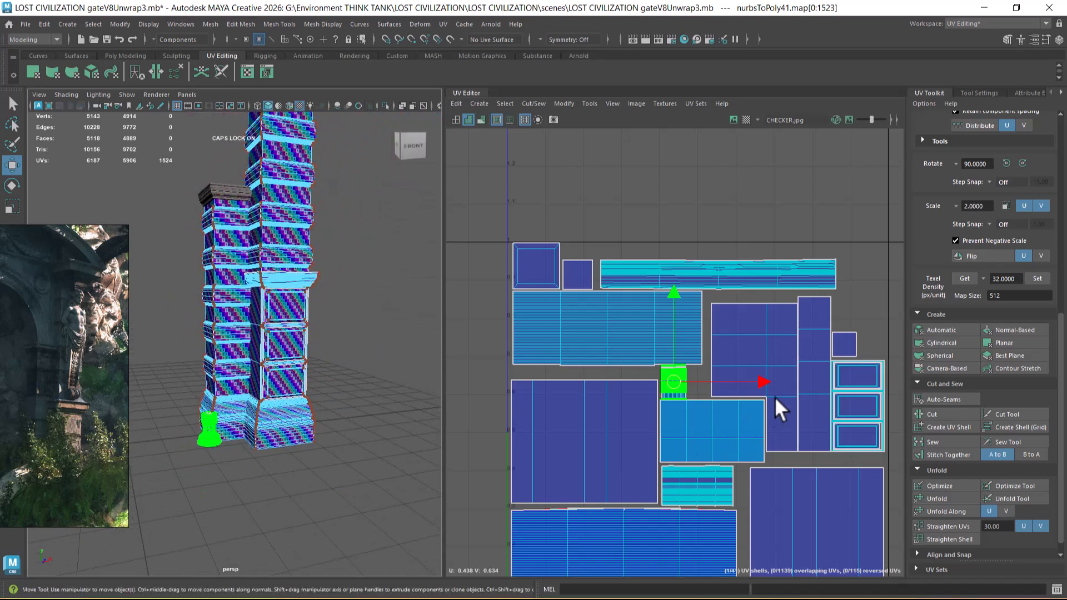
{"action": "middle_click_drag", "start_coordinate": [781, 378], "coordinate": [752, 355], "text": "alt"}
{"action": "scroll", "coordinate": [752, 354], "scroll_direction": "up", "scroll_amount": 1}
{"action": "left_click", "coordinate": [834, 307]}
{"action": "left_click_drag", "start_coordinate": [823, 320], "coordinate": [667, 367]}
{"action": "scroll", "coordinate": [684, 400], "scroll_direction": "up", "scroll_amount": 3}
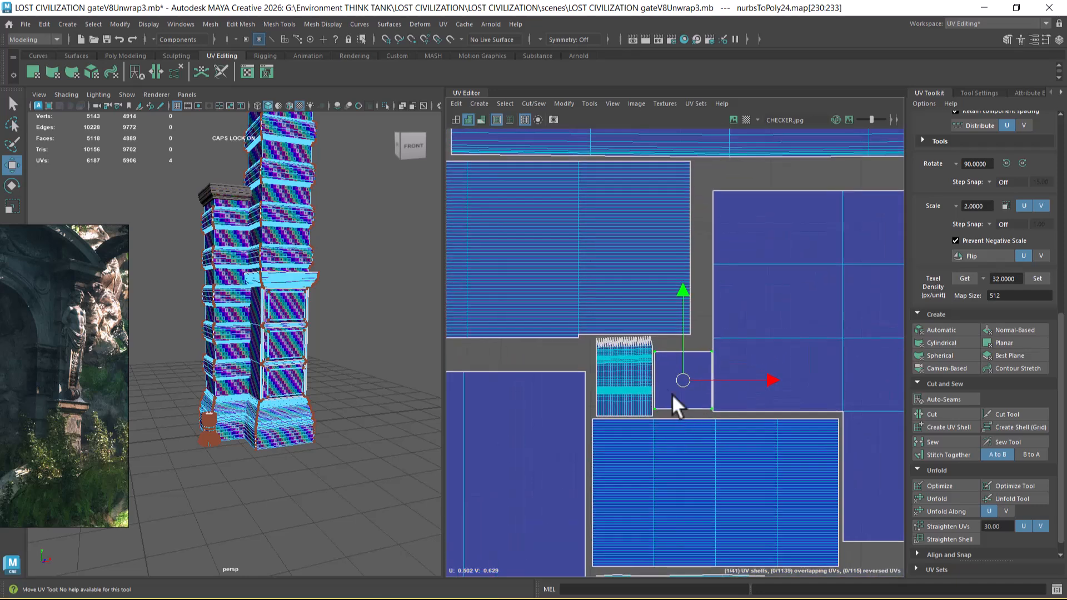
{"action": "scroll", "coordinate": [682, 410], "scroll_direction": "up", "scroll_amount": 2}
{"action": "mouse_move", "coordinate": [708, 399]}
{"action": "left_mouse_down"}
{"action": "mouse_move", "coordinate": [705, 383]}
{"action": "mouse_move", "coordinate": [707, 403]}
{"action": "left_mouse_up"}
{"action": "scroll", "coordinate": [627, 300], "scroll_direction": "down", "scroll_amount": 8}
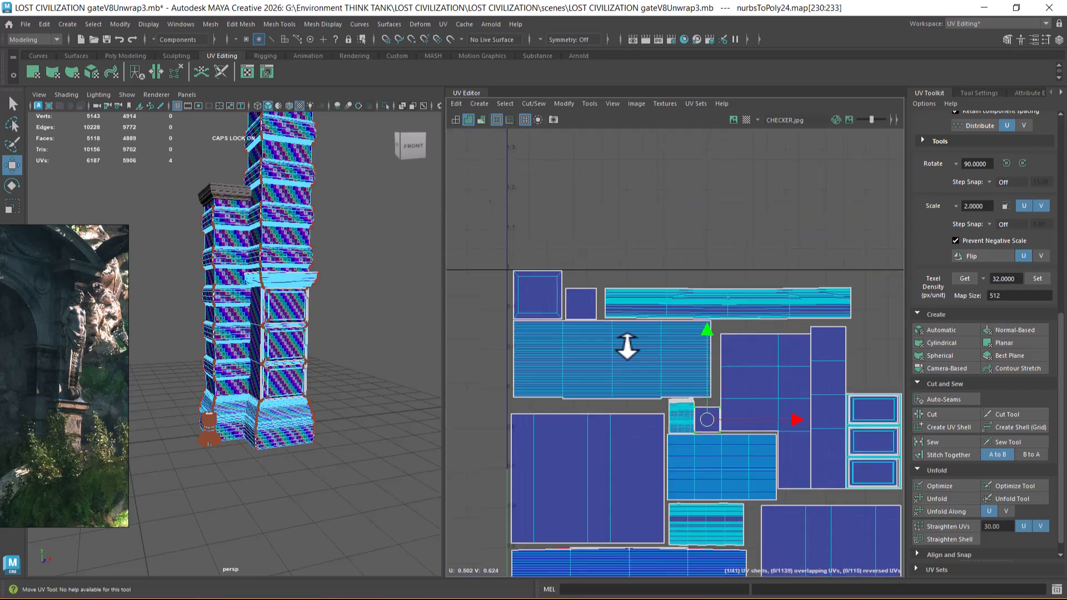
Step: Select the ledge's wide UV shell and examine its position on the gate and among the packed shells
{"action": "scroll", "coordinate": [647, 367], "scroll_direction": "up", "scroll_amount": 2}
{"action": "middle_click_drag", "start_coordinate": [682, 424], "coordinate": [684, 435], "text": "alt"}
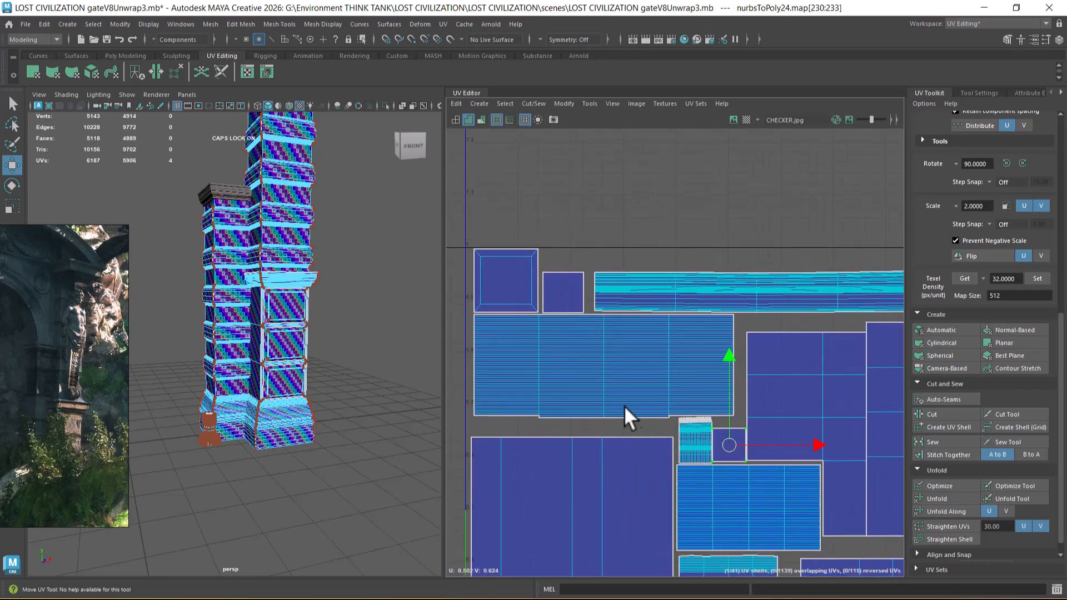
{"action": "double_click", "coordinate": [585, 412]}
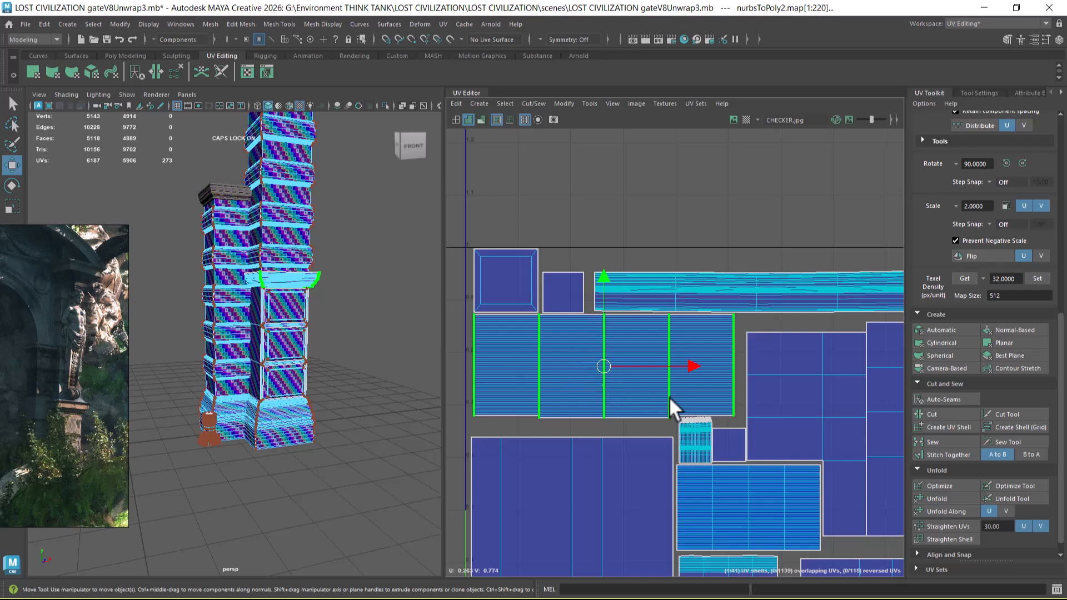
{"action": "middle_click_drag", "start_coordinate": [730, 394], "coordinate": [629, 393], "text": "alt"}
{"action": "right_click_drag", "start_coordinate": [265, 371], "coordinate": [192, 343], "text": "alt"}
{"action": "right_click_drag", "start_coordinate": [765, 415], "coordinate": [658, 260], "text": "alt"}
{"action": "right_click_drag", "start_coordinate": [236, 355], "coordinate": [320, 351], "text": "alt"}
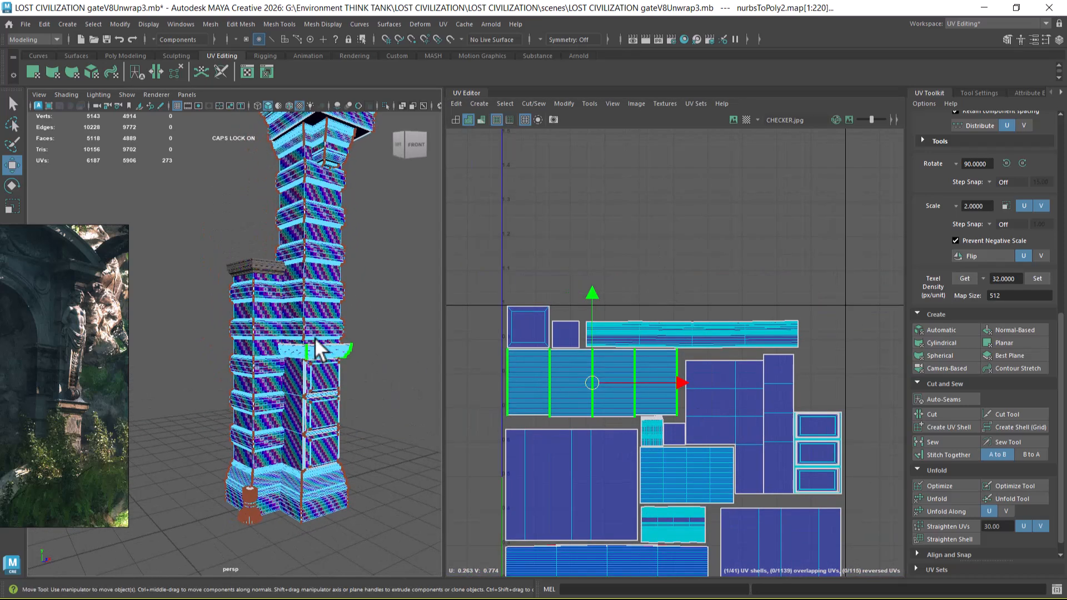
{"action": "middle_click_drag", "start_coordinate": [315, 346], "coordinate": [302, 379], "text": "alt"}
Step: Select the ten shaft-band shells below the tile and scale them down uniformly, comparing their checker with the shafts
{"action": "right_click_drag", "start_coordinate": [661, 465], "coordinate": [639, 311], "text": "alt"}
{"action": "middle_click_drag", "start_coordinate": [718, 439], "coordinate": [668, 136], "text": "alt"}
{"action": "right_click_drag", "start_coordinate": [725, 422], "coordinate": [700, 381], "text": "alt"}
{"action": "left_click_drag", "start_coordinate": [811, 332], "coordinate": [481, 566]}
{"action": "right_click_drag", "start_coordinate": [645, 444], "coordinate": [674, 499], "text": "alt"}
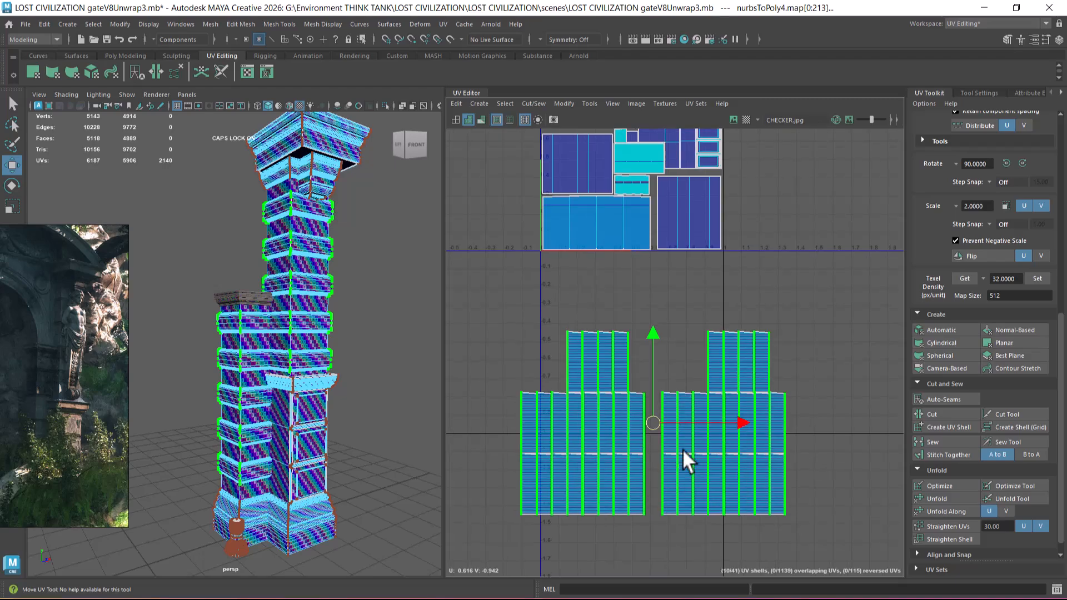
{"action": "key", "text": "r"}
{"action": "left_click_drag", "start_coordinate": [654, 423], "coordinate": [626, 441]}
{"action": "right_click_drag", "start_coordinate": [284, 375], "coordinate": [628, 418], "text": "alt"}
{"action": "left_click_drag", "start_coordinate": [661, 422], "coordinate": [639, 426]}
{"action": "right_click_drag", "start_coordinate": [639, 426], "coordinate": [715, 489], "text": "alt"}
{"action": "middle_click_drag", "start_coordinate": [695, 489], "coordinate": [709, 366], "text": "alt"}
{"action": "left_click_drag", "start_coordinate": [287, 379], "coordinate": [299, 381], "text": "alt"}
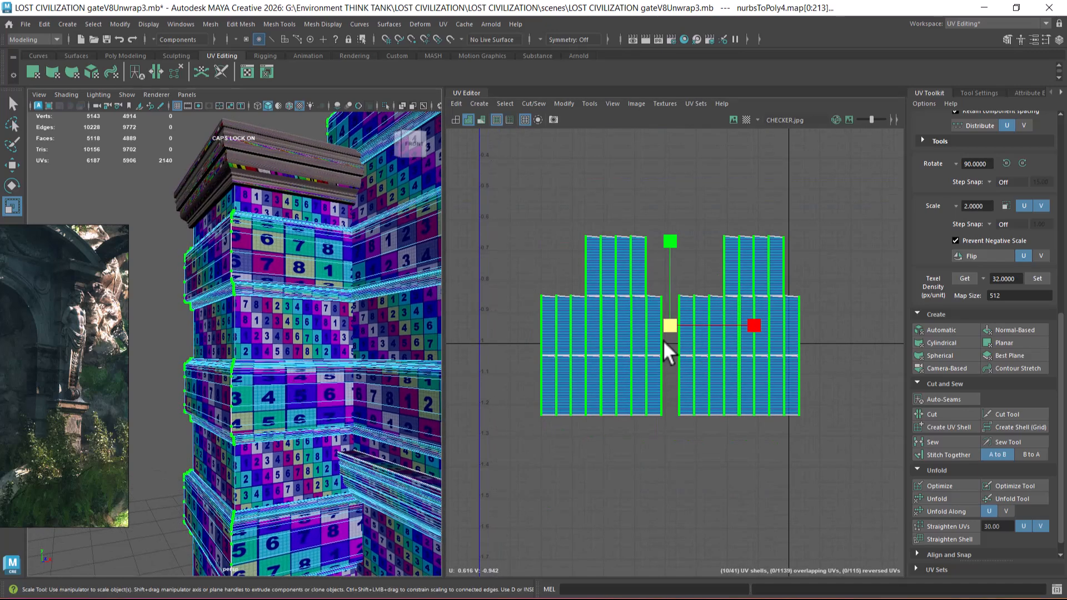
Step: Select one of the lower band shells to examine how the stacked band shells are laid out
{"action": "scroll", "coordinate": [662, 347], "scroll_direction": "up", "scroll_amount": 5}
{"action": "middle_click_drag", "start_coordinate": [648, 388], "coordinate": [722, 368], "text": "alt"}
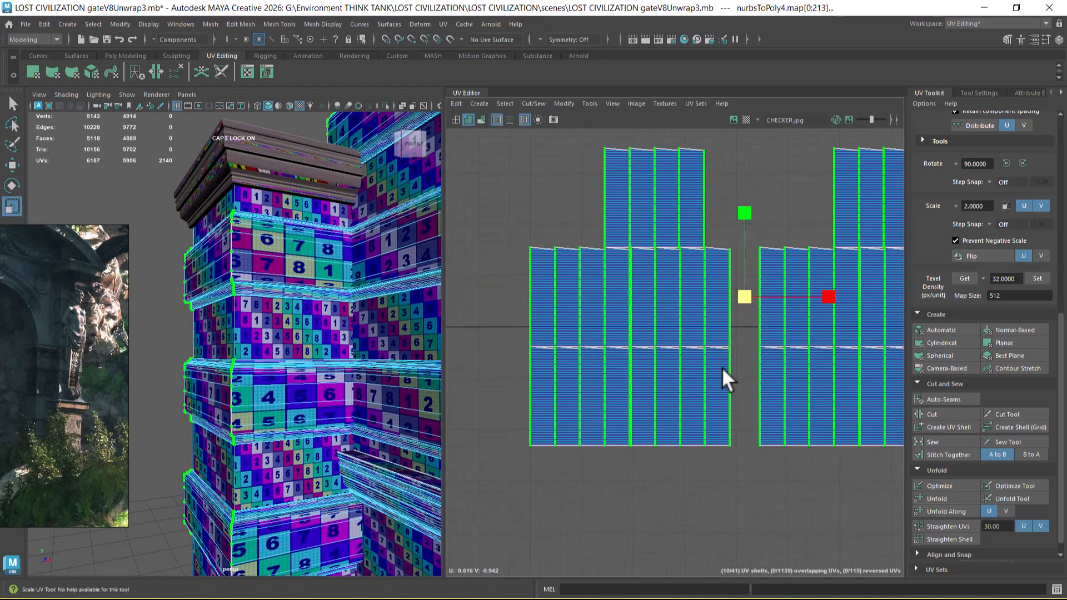
{"action": "left_click", "coordinate": [701, 494]}
{"action": "left_click", "coordinate": [708, 418]}
{"action": "left_click", "coordinate": [656, 438]}
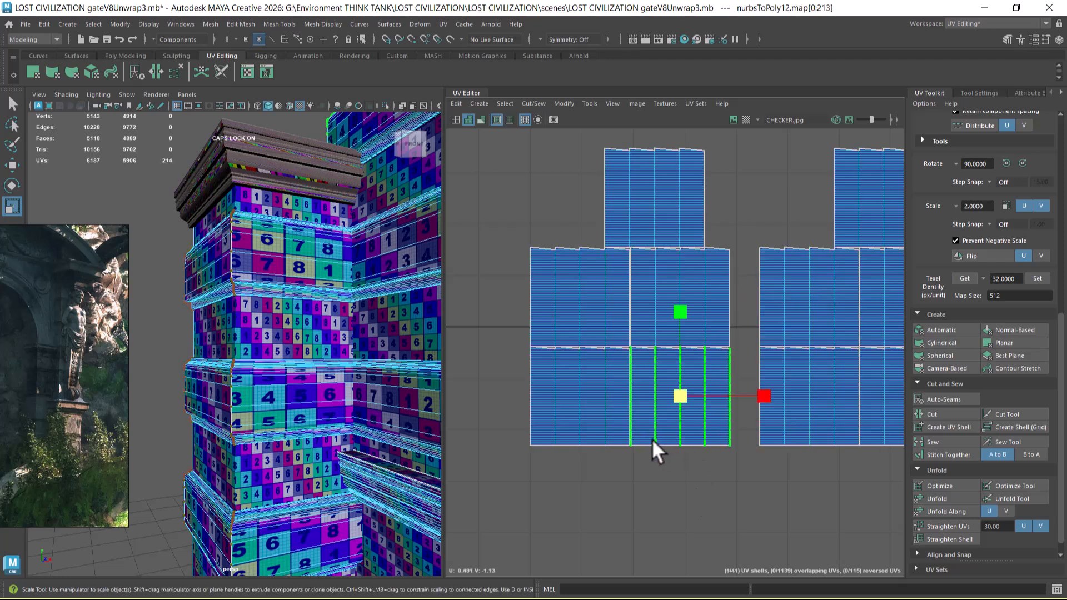
{"action": "right_click_drag", "start_coordinate": [650, 448], "coordinate": [567, 431], "text": "alt"}
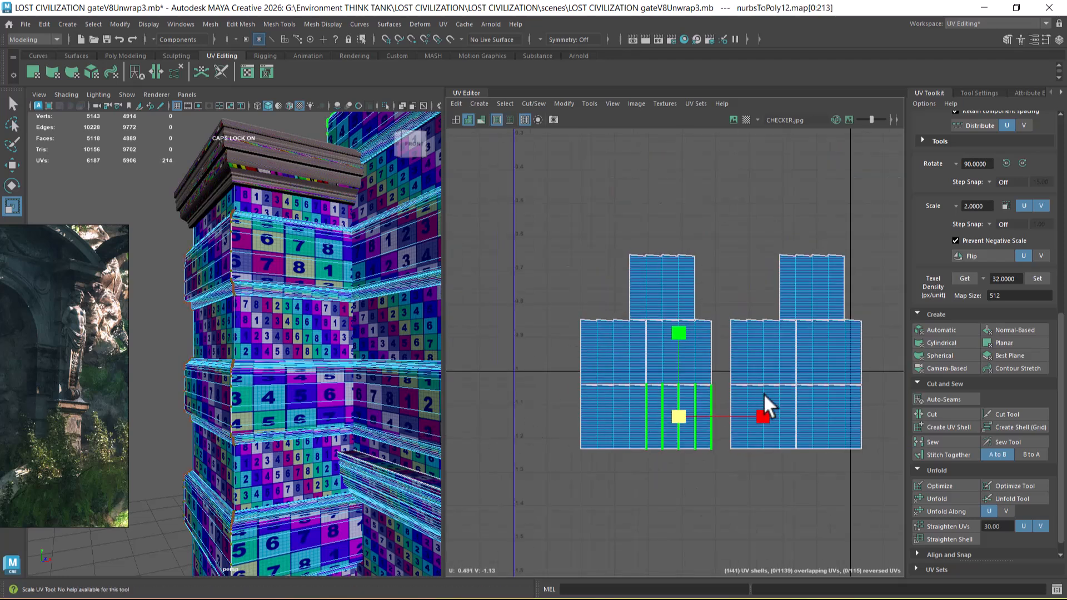
Step: Reselect all ten band shells below the tile and scale them down further
{"action": "right_click_drag", "start_coordinate": [758, 389], "coordinate": [572, 293], "text": "alt"}
{"action": "left_click_drag", "start_coordinate": [585, 262], "coordinate": [870, 482]}
{"action": "middle_click_drag", "start_coordinate": [783, 369], "coordinate": [734, 481], "text": "alt"}
{"action": "right_click_drag", "start_coordinate": [734, 481], "coordinate": [712, 382], "text": "alt"}
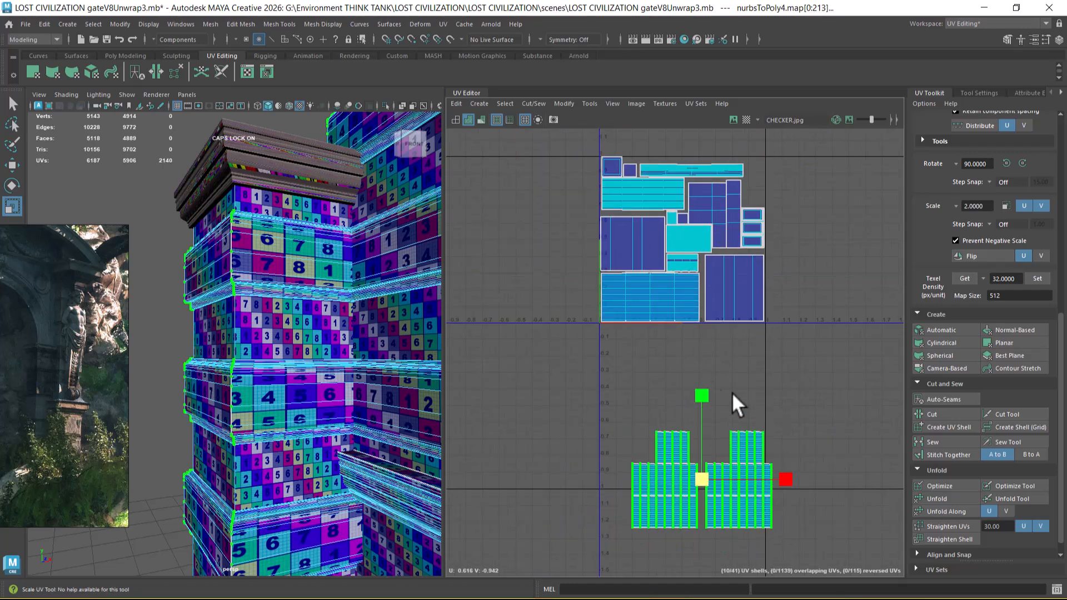
{"action": "middle_click_drag", "start_coordinate": [712, 382], "coordinate": [710, 395], "text": "alt"}
{"action": "left_click_drag", "start_coordinate": [697, 490], "coordinate": [688, 493]}
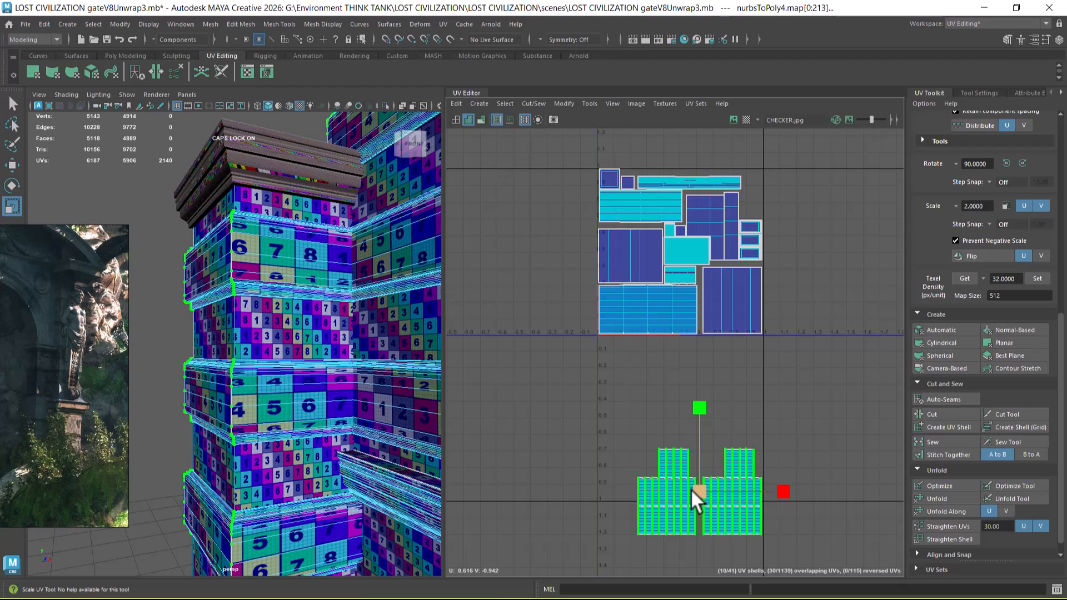
Step: Move the ten band shells up beside the packed tile, resting on the same baseline
{"action": "key", "text": "w"}
{"action": "middle_click_drag", "start_coordinate": [715, 491], "coordinate": [776, 295]}
{"action": "left_click_drag", "start_coordinate": [776, 296], "coordinate": [781, 294]}
{"action": "middle_click_drag", "start_coordinate": [786, 329], "coordinate": [718, 395], "text": "alt"}
{"action": "left_click_drag", "start_coordinate": [706, 362], "coordinate": [769, 355]}
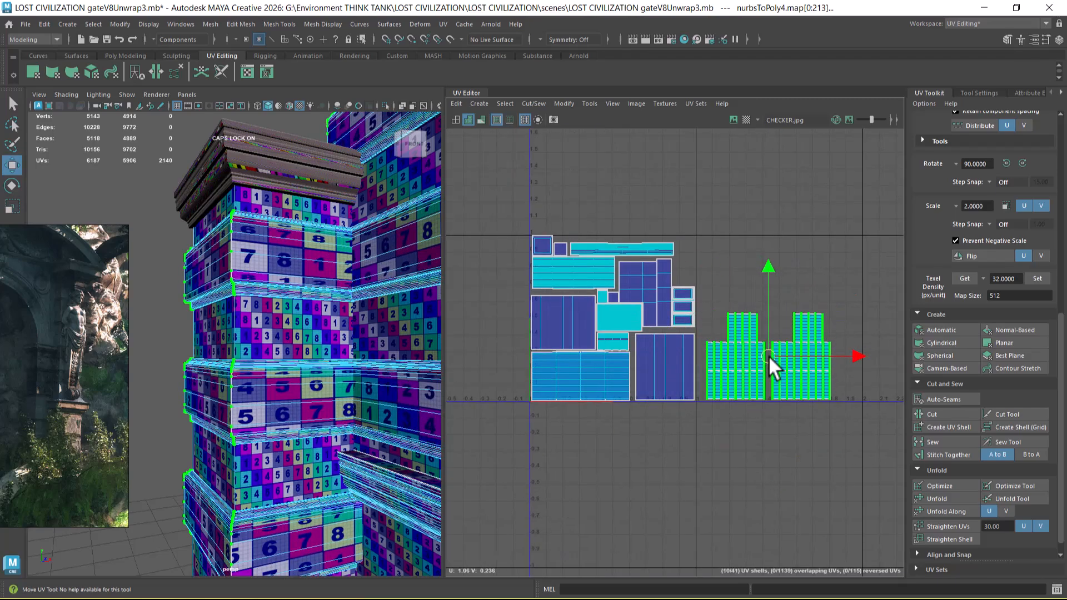
Step: Try to scale down the packed shells together with the band shells, and undo that scaling
{"action": "right_click_drag", "start_coordinate": [703, 375], "coordinate": [653, 388], "text": "alt"}
{"action": "right_click_drag", "start_coordinate": [401, 427], "coordinate": [306, 419], "text": "alt"}
{"action": "middle_click_drag", "start_coordinate": [305, 419], "coordinate": [309, 402], "text": "alt"}
{"action": "right_click_drag", "start_coordinate": [356, 410], "coordinate": [339, 415], "text": "alt"}
{"action": "middle_click_drag", "start_coordinate": [315, 335], "coordinate": [317, 354], "text": "alt"}
{"action": "left_click_drag", "start_coordinate": [508, 226], "coordinate": [856, 471]}
{"action": "scroll", "coordinate": [643, 388], "scroll_direction": "up", "scroll_amount": 2}
{"action": "key", "text": "r"}
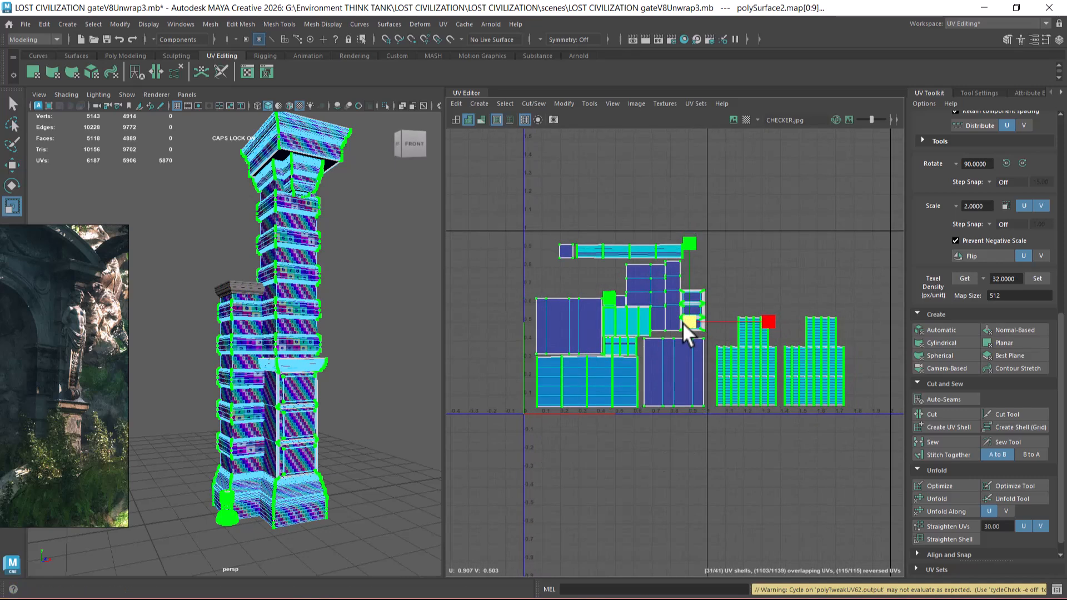
{"action": "key", "text": "ctrl+z"}
{"action": "key", "text": "ctrl+z"}
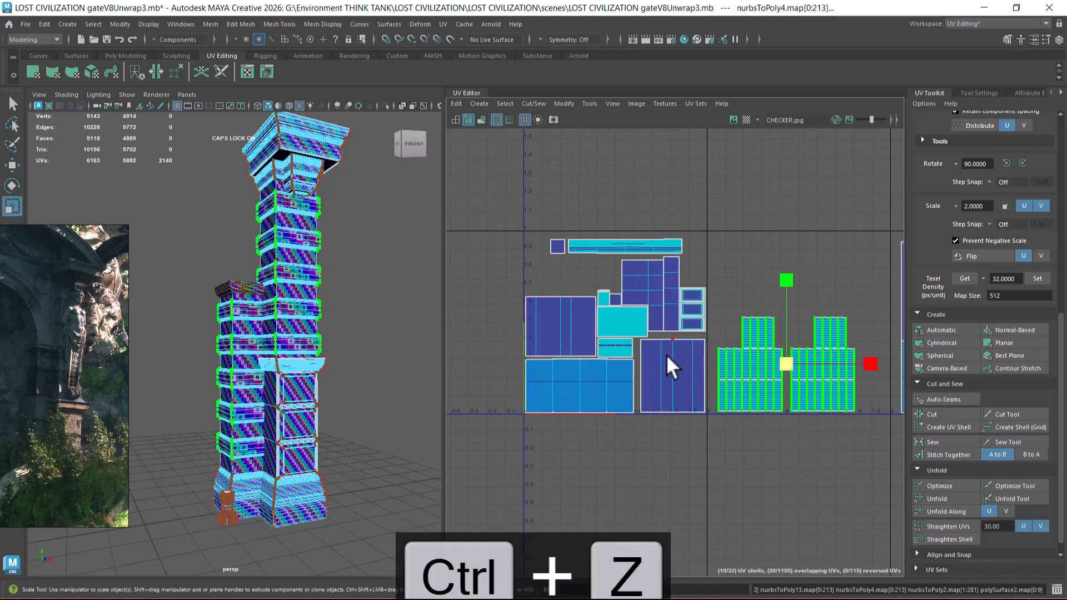
{"action": "key", "text": "ctrl+z"}
Step: Select all the gate's parts and pick the large UV shells lying outside the packed tile
{"action": "scroll", "coordinate": [284, 321], "scroll_direction": "down", "scroll_amount": 5}
{"action": "left_click_drag", "start_coordinate": [201, 204], "coordinate": [314, 434]}
{"action": "right_click_drag", "start_coordinate": [659, 433], "coordinate": [675, 440], "text": "alt"}
{"action": "middle_click_drag", "start_coordinate": [598, 280], "coordinate": [639, 351], "text": "alt"}
{"action": "right_click_drag", "start_coordinate": [639, 351], "coordinate": [488, 302], "text": "alt"}
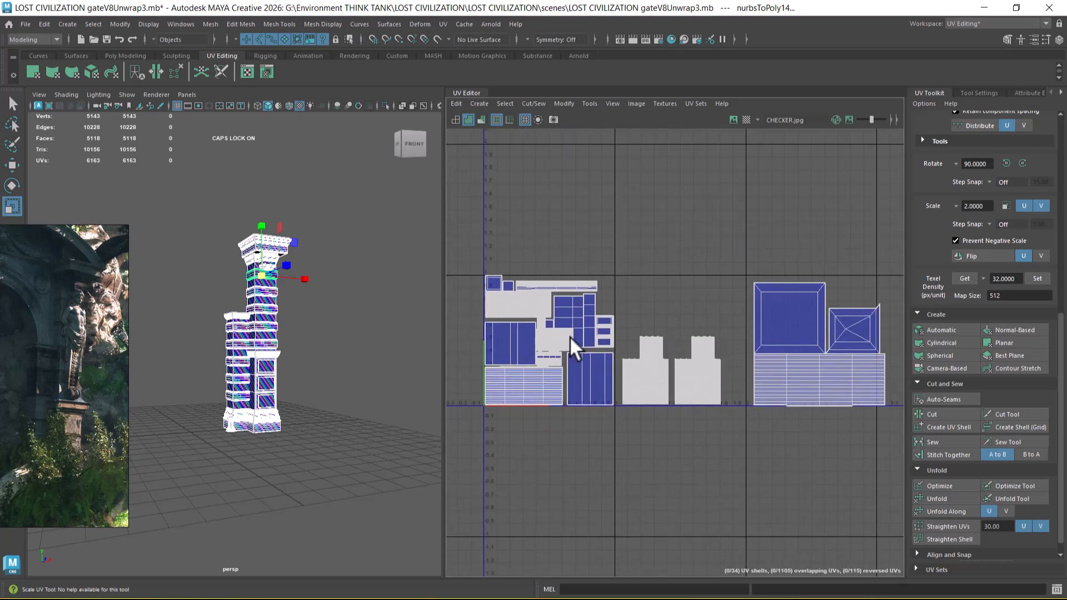
{"action": "right_click_drag", "start_coordinate": [749, 334], "coordinate": [790, 332]}
{"action": "left_click_drag", "start_coordinate": [758, 243], "coordinate": [873, 423]}
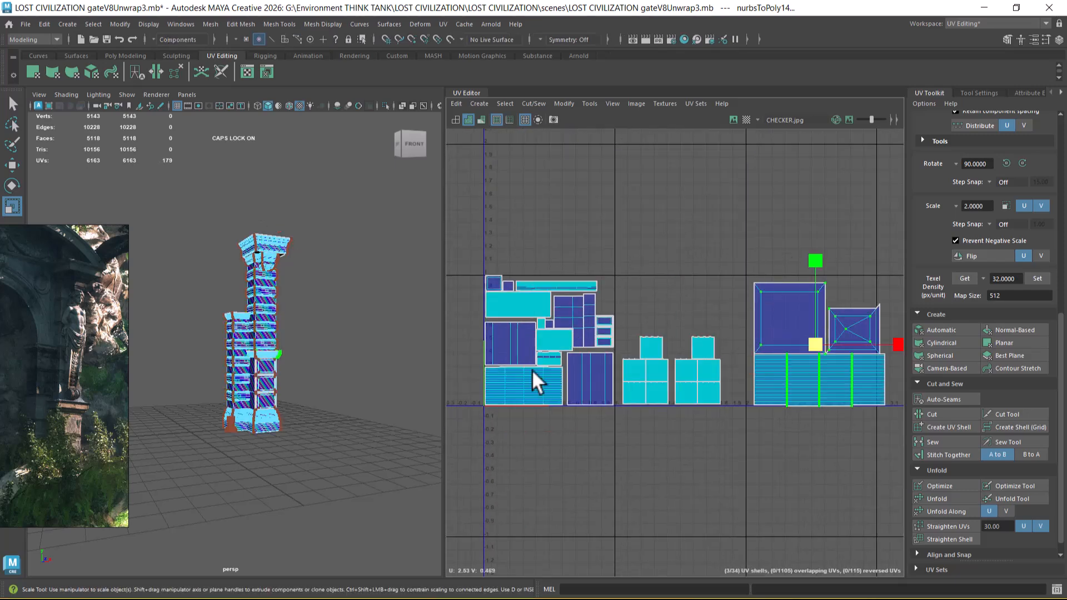
Step: Select the ledge on its own to examine its checker and the UV shells that belong to it
{"action": "scroll", "coordinate": [322, 438], "scroll_direction": "up", "scroll_amount": 6}
{"action": "right_click_drag", "start_coordinate": [321, 438], "coordinate": [328, 451], "text": "alt"}
{"action": "right_click_drag", "start_coordinate": [324, 368], "coordinate": [355, 458], "text": "alt"}
{"action": "middle_click_drag", "start_coordinate": [354, 421], "coordinate": [246, 349], "text": "alt"}
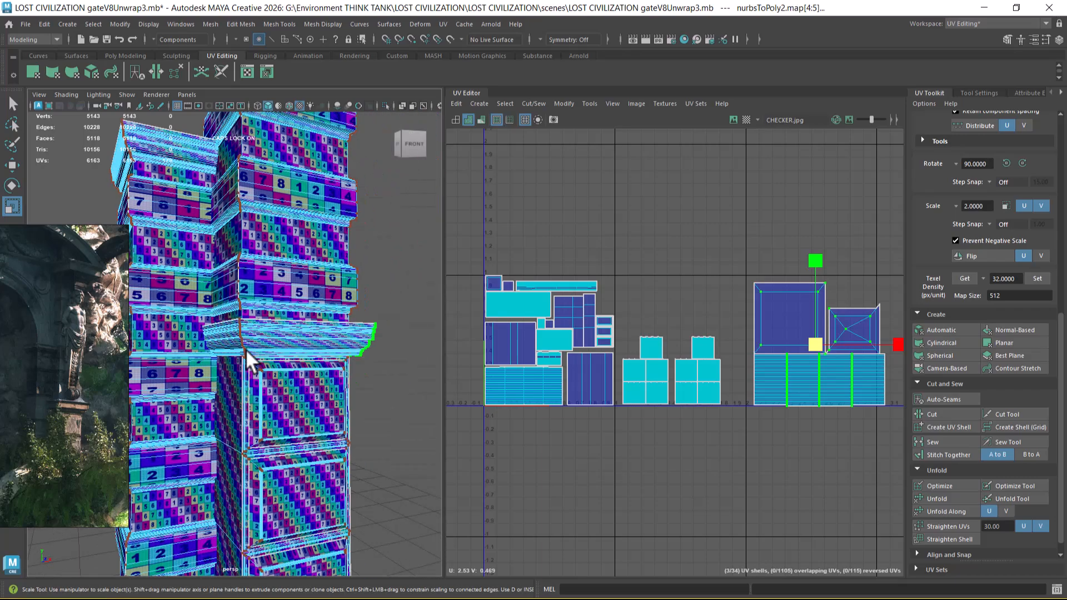
{"action": "left_click_drag", "start_coordinate": [273, 369], "coordinate": [271, 334], "text": "alt"}
{"action": "right_click_drag", "start_coordinate": [306, 295], "coordinate": [397, 237]}
{"action": "left_click", "coordinate": [330, 309]}
{"action": "right_click_drag", "start_coordinate": [349, 345], "coordinate": [283, 301], "text": "alt"}
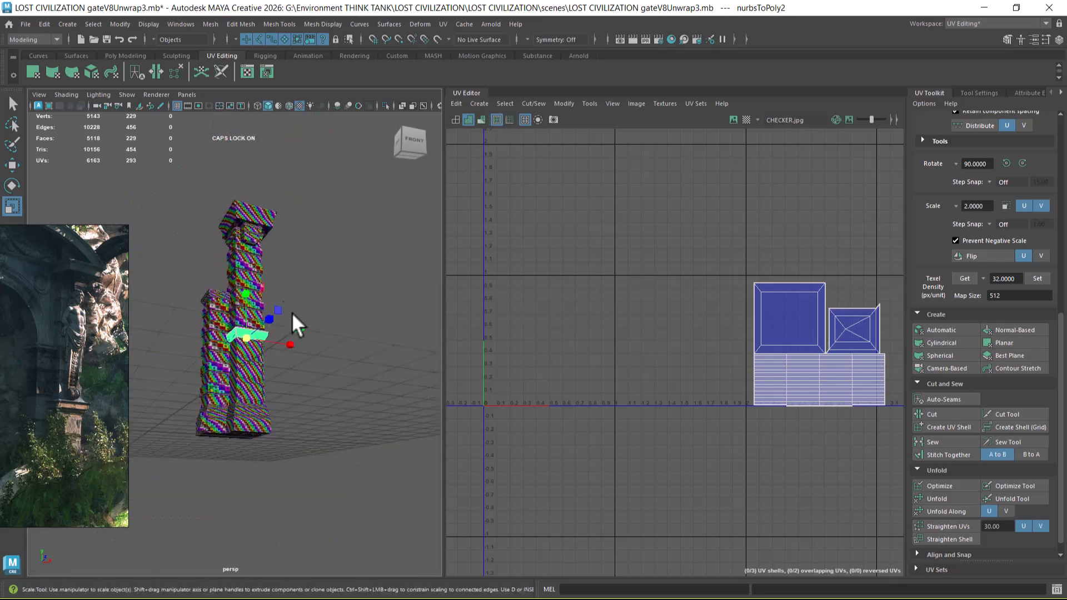
Step: Reselect all gate parts, select the packed shells in the tile and scale them down together
{"action": "left_click_drag", "start_coordinate": [178, 187], "coordinate": [364, 478]}
{"action": "right_click_drag", "start_coordinate": [694, 352], "coordinate": [649, 378], "text": "alt"}
{"action": "mouse_move", "coordinate": [649, 378]}
{"action": "middle_mouse_down", "text": "alt"}
{"action": "mouse_move", "coordinate": [657, 372]}
{"action": "mouse_move", "coordinate": [660, 381]}
{"action": "middle_mouse_up", "text": "alt"}
{"action": "right_click_drag", "start_coordinate": [660, 381], "coordinate": [600, 356], "text": "alt"}
{"action": "right_click_drag", "start_coordinate": [513, 284], "coordinate": [580, 297]}
{"action": "left_click_drag", "start_coordinate": [438, 235], "coordinate": [483, 369]}
{"action": "left_click_drag", "start_coordinate": [503, 227], "coordinate": [638, 433]}
{"action": "right_click_drag", "start_coordinate": [560, 359], "coordinate": [604, 435], "text": "alt"}
{"action": "mouse_move", "coordinate": [582, 335]}
{"action": "left_mouse_down"}
{"action": "mouse_move", "coordinate": [569, 345]}
{"action": "mouse_move", "coordinate": [563, 335]}
{"action": "left_mouse_up"}
Step: Move the scaled-down packed shells into the tile's lower-left corner and select all the gate's parts again
{"action": "key", "text": "w"}
{"action": "scroll", "coordinate": [593, 363], "scroll_direction": "up", "scroll_amount": 2}
{"action": "middle_click_drag", "start_coordinate": [563, 336], "coordinate": [618, 327], "text": "alt"}
{"action": "left_click_drag", "start_coordinate": [623, 327], "coordinate": [618, 336]}
{"action": "right_click_drag", "start_coordinate": [258, 292], "coordinate": [350, 238]}
{"action": "left_click_drag", "start_coordinate": [318, 172], "coordinate": [214, 490]}
{"action": "scroll", "coordinate": [245, 342], "scroll_direction": "up", "scroll_amount": 4}
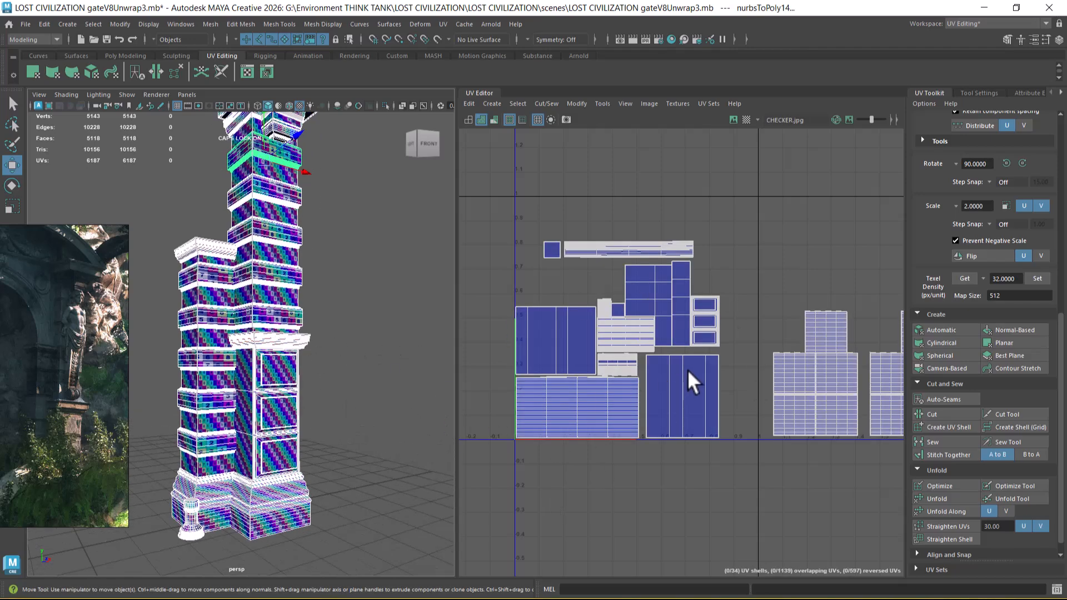
Step: Examine the whole gate's UV layout, including the shells beyond the packed tile
{"action": "scroll", "coordinate": [748, 346], "scroll_direction": "down", "scroll_amount": 3}
{"action": "middle_click_drag", "start_coordinate": [787, 389], "coordinate": [715, 338], "text": "alt"}
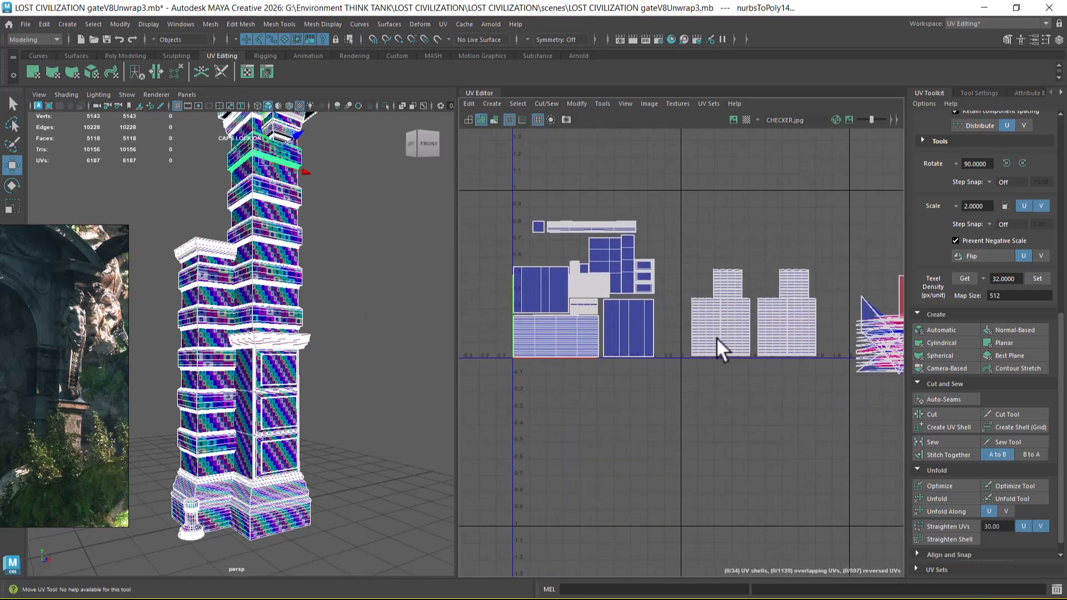
{"action": "middle_click_drag", "start_coordinate": [781, 318], "coordinate": [632, 278], "text": "alt"}
{"action": "scroll", "coordinate": [632, 278], "scroll_direction": "down", "scroll_amount": 2}
{"action": "scroll", "coordinate": [632, 278], "scroll_direction": "down", "scroll_amount": 1}
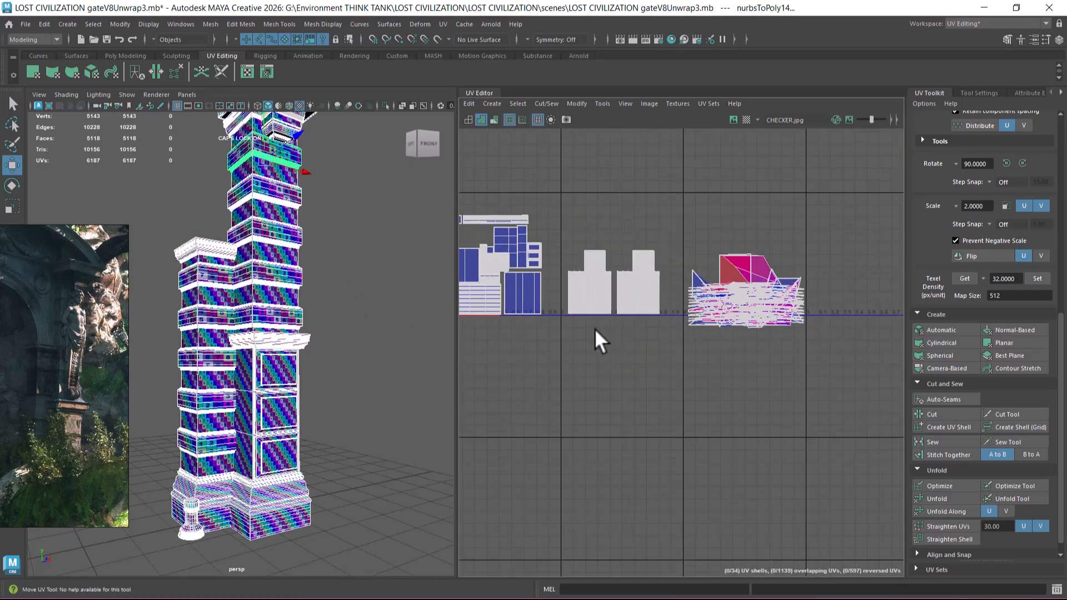
Step: Undo the scaling and moving of the packed shells and the band shells' move beside the tile
{"action": "key", "text": "ctrl+z"}
{"action": "key", "text": "ctrl+z"}
{"action": "key", "text": "ctrl+z"}
{"action": "key", "text": "ctrl+z"}
{"action": "key", "text": "ctrl+z"}
{"action": "key", "text": "ctrl+z"}
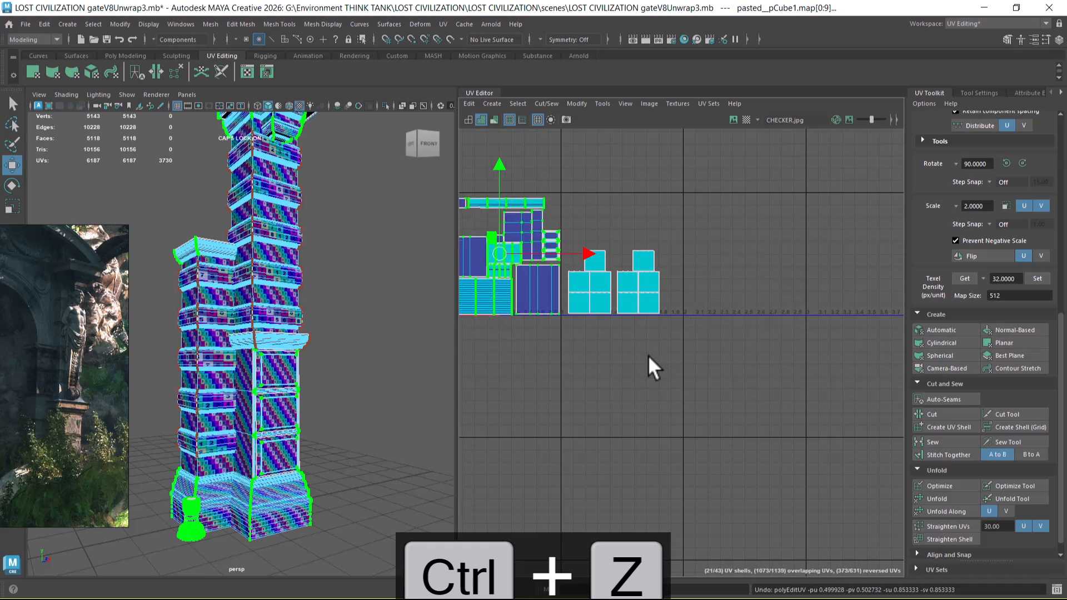
{"action": "key", "text": "ctrl+z"}
{"action": "key", "text": "ctrl+z"}
{"action": "key", "text": "ctrl+z"}
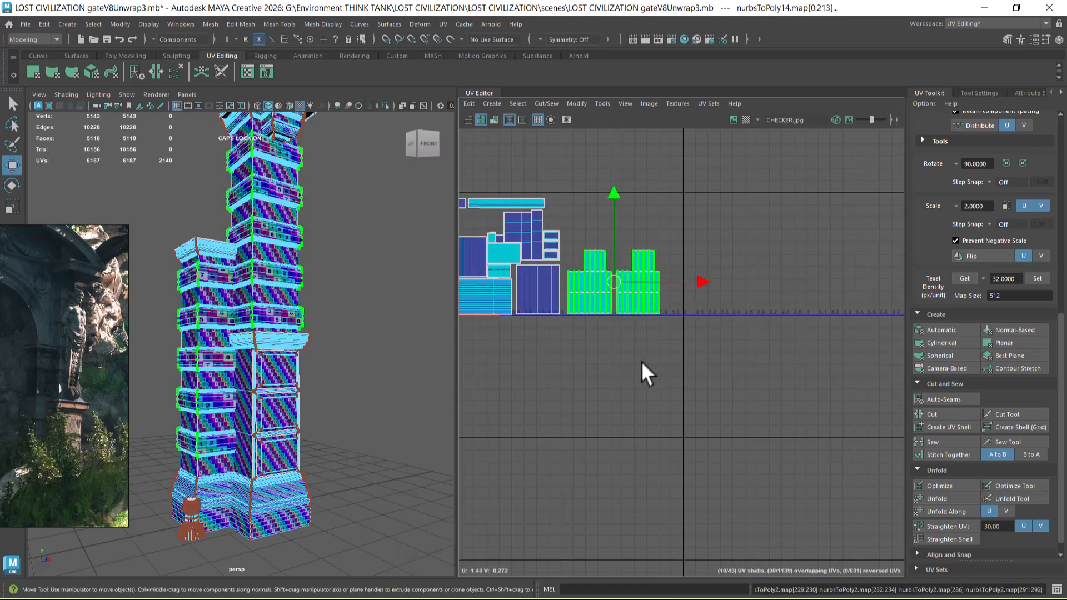
{"action": "key", "text": "ctrl+z"}
{"action": "key", "text": "ctrl+z"}
{"action": "key", "text": "ctrl+z"}
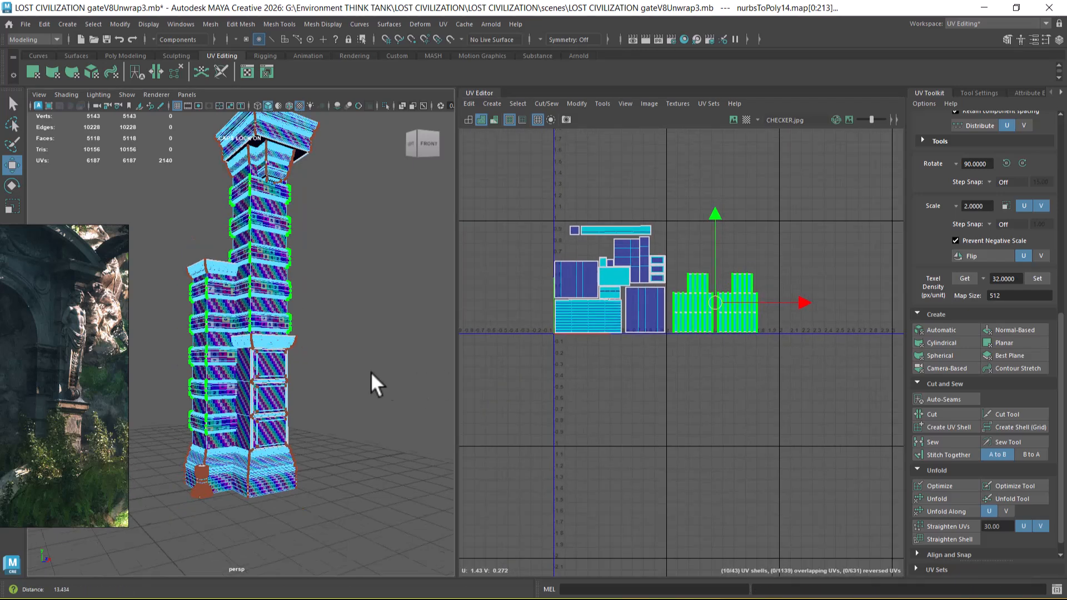
{"action": "key", "text": "ctrl+z"}
{"action": "key", "text": "ctrl+z"}
{"action": "key", "text": "ctrl+z"}
{"action": "key", "text": "ctrl+z"}
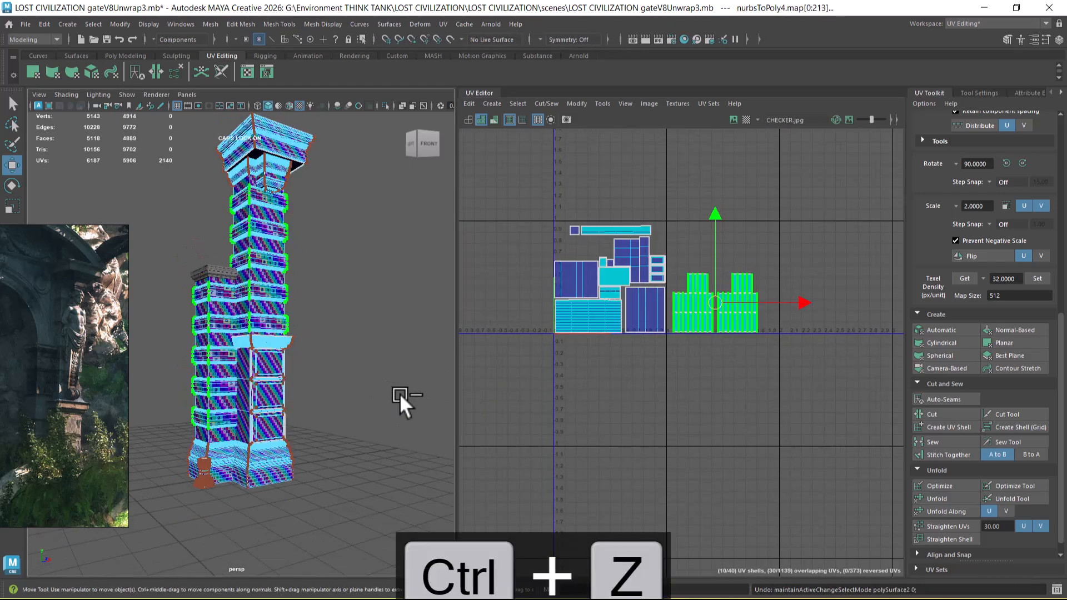
Step: Clear the band shells' selection, select the whole gate's UVs and switch back to object selection
{"action": "left_click", "coordinate": [401, 398]}
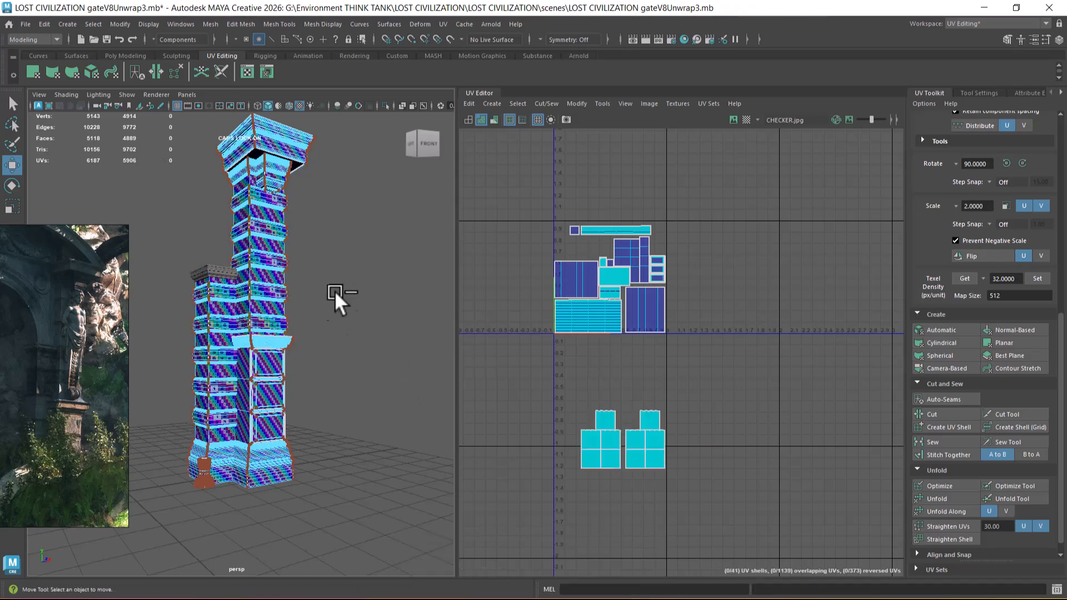
{"action": "scroll", "coordinate": [338, 256], "scroll_direction": "down", "scroll_amount": 4}
{"action": "left_click_drag", "start_coordinate": [326, 177], "coordinate": [152, 486]}
{"action": "scroll", "coordinate": [273, 504], "scroll_direction": "up", "scroll_amount": 5}
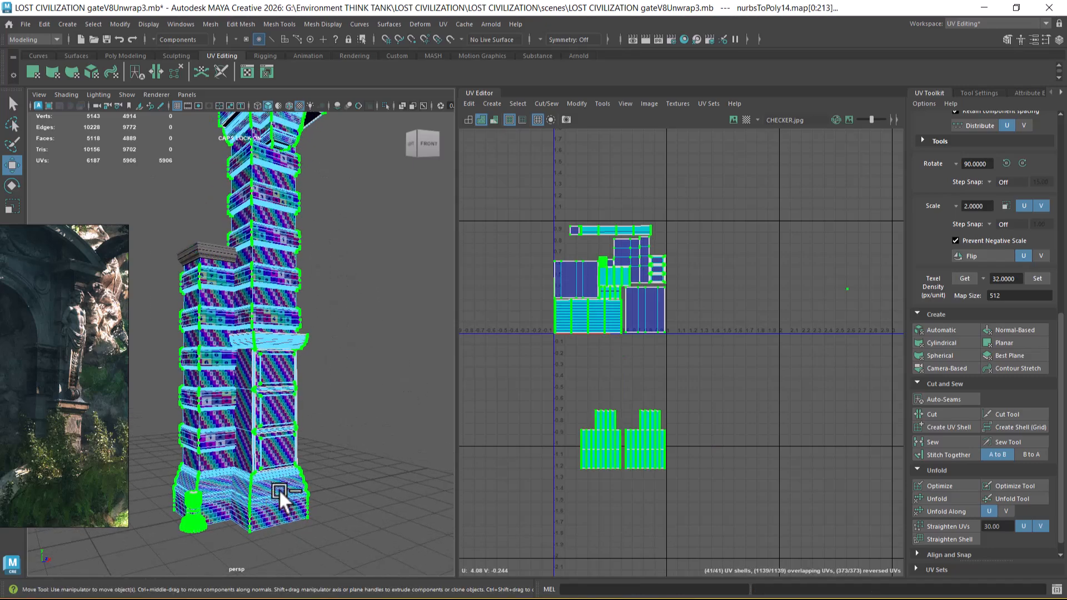
{"action": "right_click", "coordinate": [289, 297]}
{"action": "left_click", "coordinate": [356, 267]}
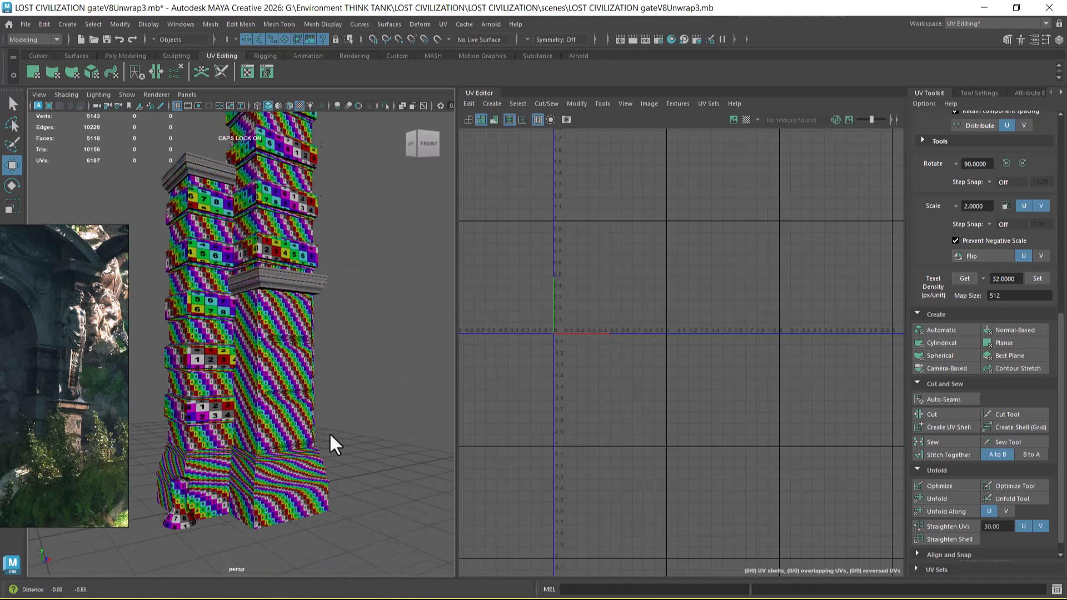
Step: Select the gate's base together with the small round column, and accept the automatic save
{"action": "left_click", "coordinate": [314, 475]}
{"action": "left_click", "coordinate": [204, 493], "text": "shift"}
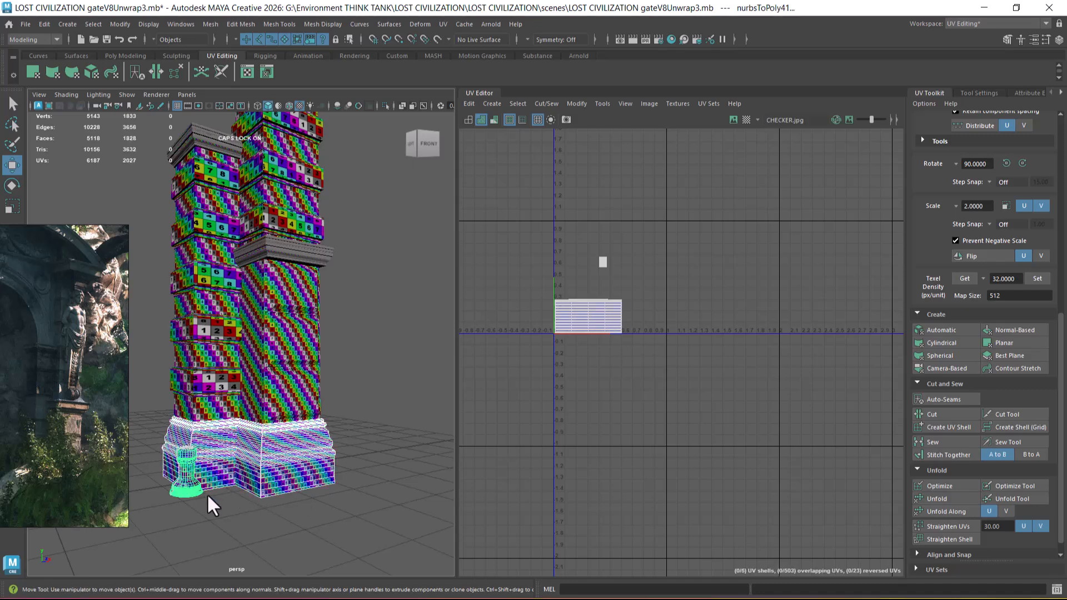
{"action": "scroll", "coordinate": [315, 429], "scroll_direction": "up", "scroll_amount": 2}
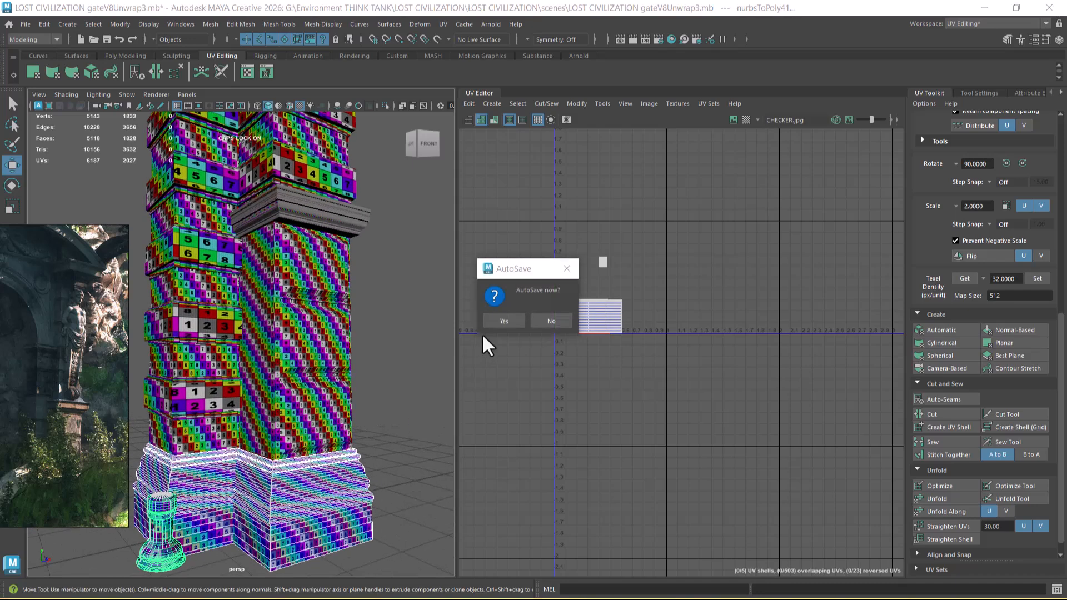
{"action": "left_click", "coordinate": [503, 319]}
Step: Add both pillars' shafts, the panelled block, a shaft band and the main ledge moulding to the selection, then clear it
{"action": "left_click", "coordinate": [292, 429]}
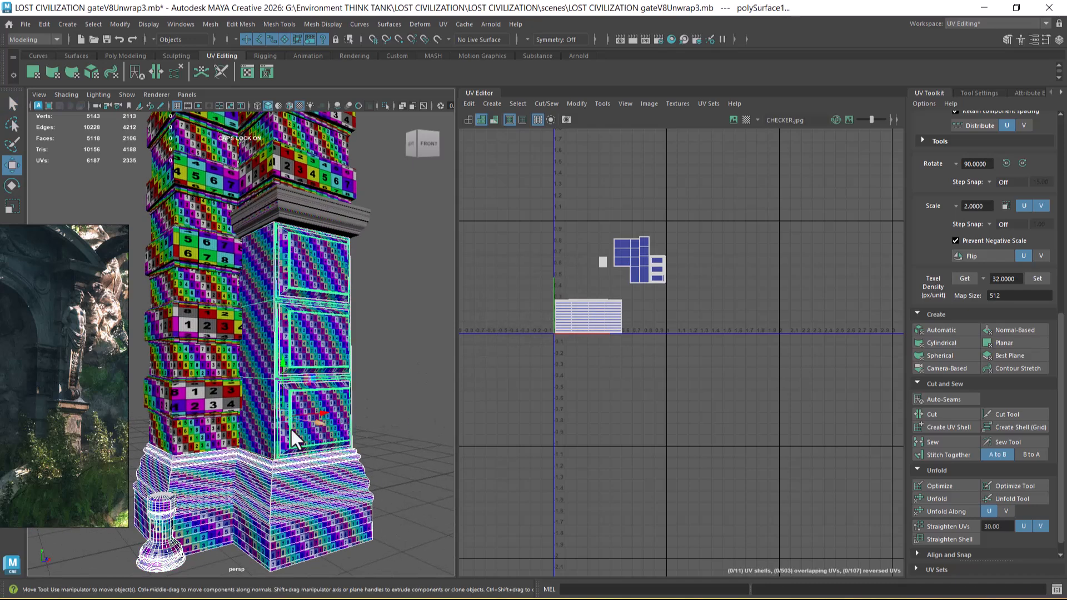
{"action": "left_click", "coordinate": [206, 434], "text": "shift"}
{"action": "middle_click_drag", "start_coordinate": [297, 361], "coordinate": [358, 436], "text": "alt"}
{"action": "left_click", "coordinate": [314, 245], "text": "shift"}
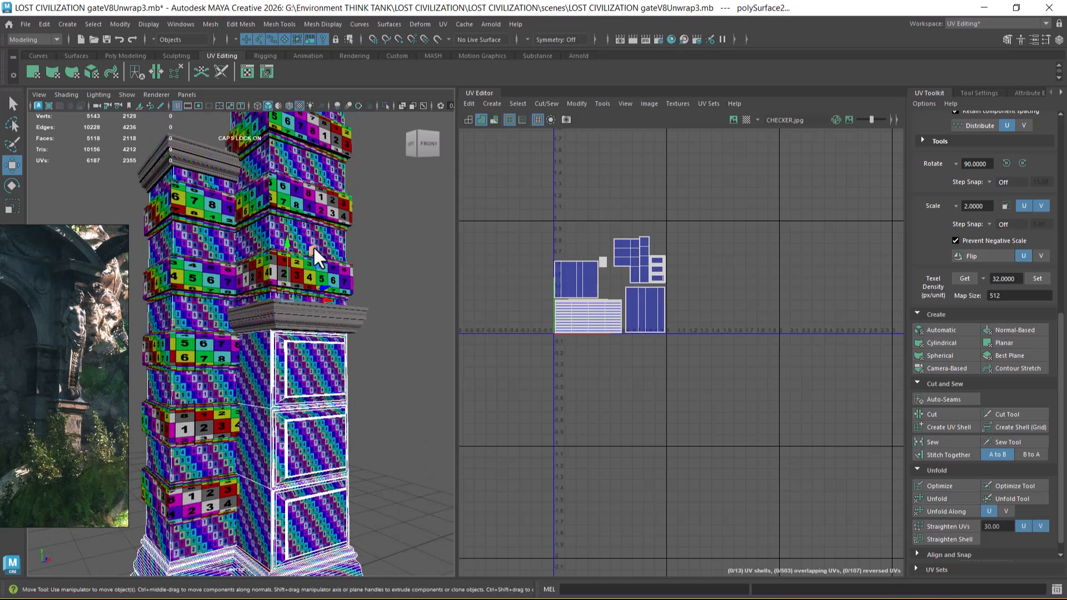
{"action": "left_click", "coordinate": [199, 429], "text": "shift"}
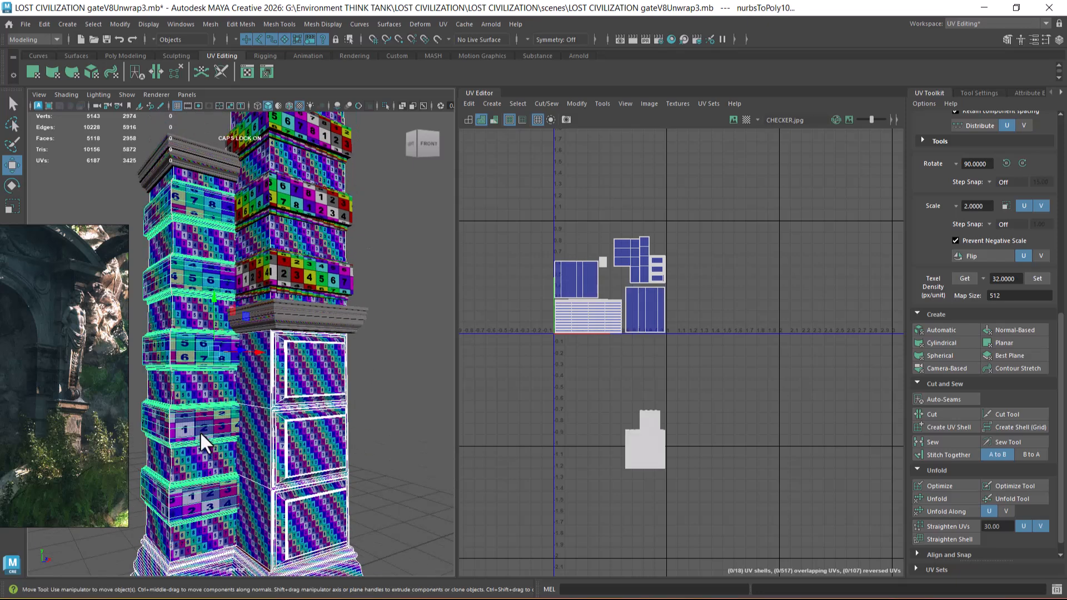
{"action": "left_click", "coordinate": [315, 275], "text": "shift"}
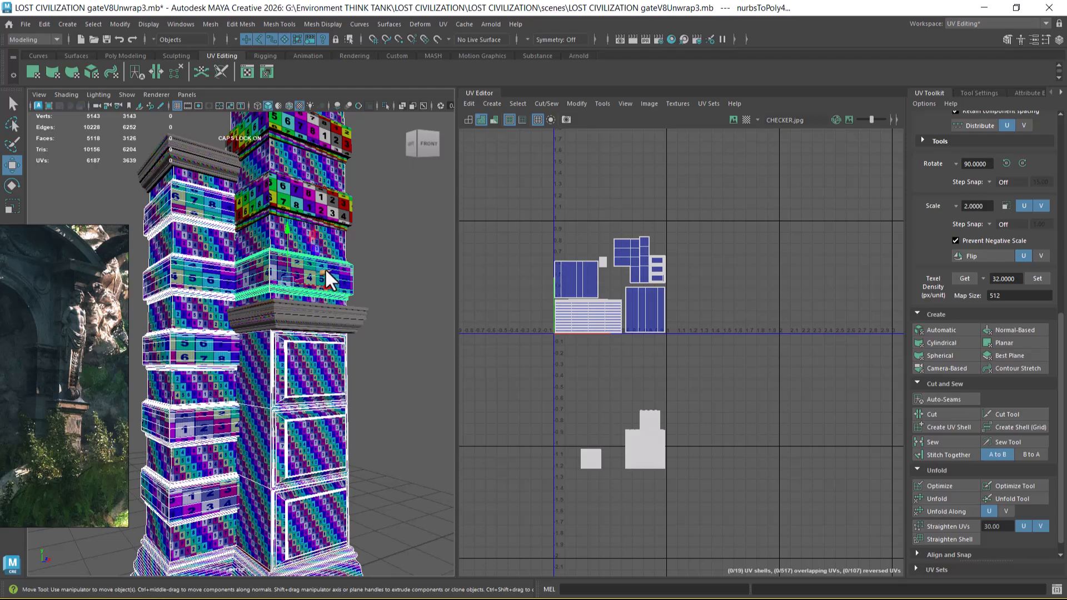
{"action": "left_click", "coordinate": [310, 321], "text": "shift"}
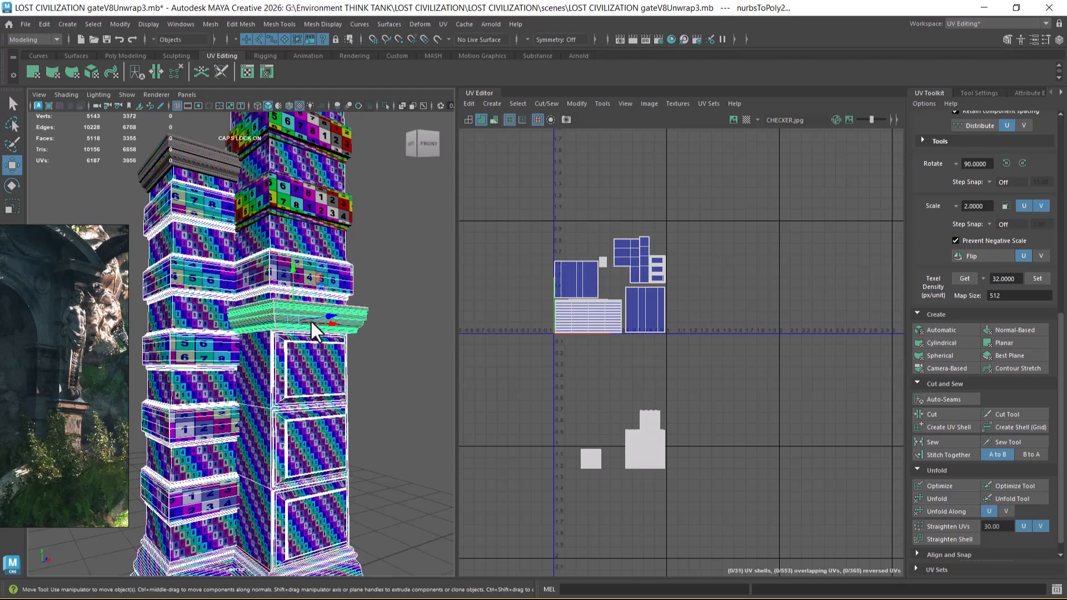
{"action": "mouse_move", "coordinate": [368, 369]}
{"action": "right_mouse_down", "text": "alt"}
{"action": "mouse_move", "coordinate": [377, 452]}
{"action": "mouse_move", "coordinate": [345, 375]}
{"action": "mouse_move", "coordinate": [361, 383]}
{"action": "right_mouse_up", "text": "alt"}
{"action": "right_click_drag", "start_coordinate": [631, 387], "coordinate": [657, 368], "text": "alt"}
{"action": "middle_click_drag", "start_coordinate": [657, 367], "coordinate": [622, 353], "text": "alt"}
{"action": "left_click", "coordinate": [400, 415]}
{"action": "right_click_drag", "start_coordinate": [400, 415], "coordinate": [357, 436], "text": "alt"}
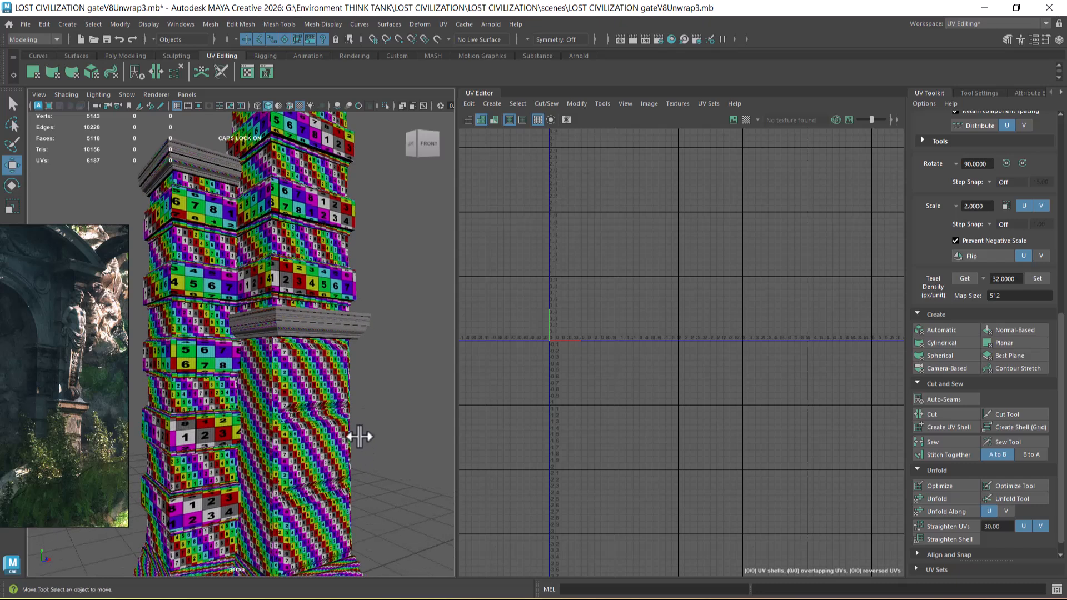
Step: Undo the recent selection changes back to the state with the band UV shells selected
{"action": "key", "text": "ctrl+z"}
{"action": "key", "text": "ctrl+z"}
{"action": "key", "text": "ctrl+z"}
{"action": "key", "text": "ctrl+z"}
{"action": "key", "text": "ctrl+z"}
{"action": "key", "text": "ctrl+z"}
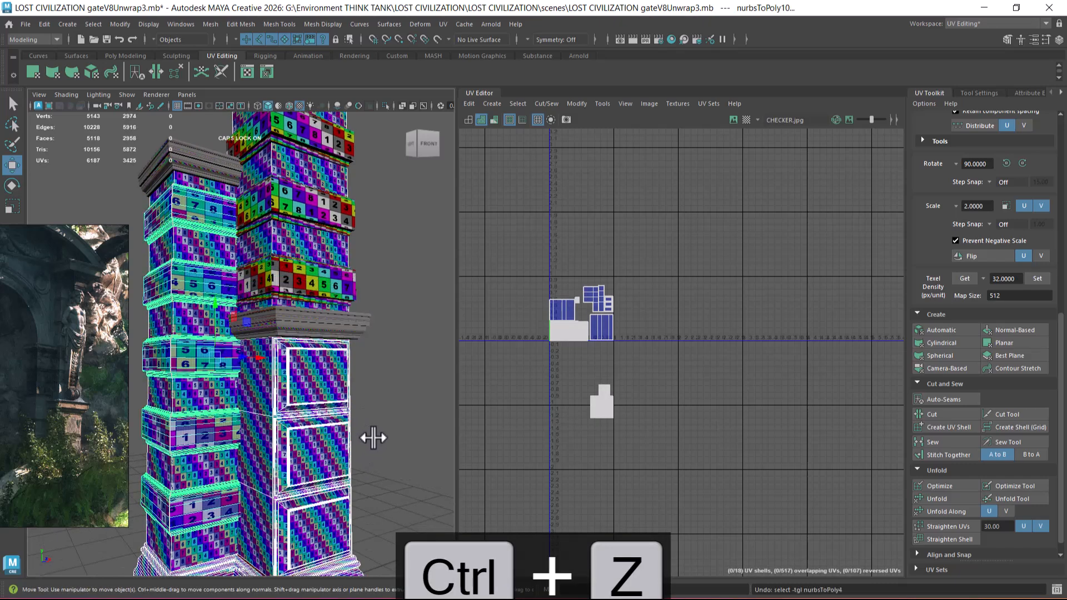
{"action": "key", "text": "ctrl+z"}
{"action": "key", "text": "ctrl+z"}
{"action": "key", "text": "ctrl+z"}
{"action": "key", "text": "ctrl+z"}
{"action": "key", "text": "ctrl+z"}
{"action": "key", "text": "ctrl+z"}
{"action": "key", "text": "ctrl+z"}
{"action": "key", "text": "ctrl+z"}
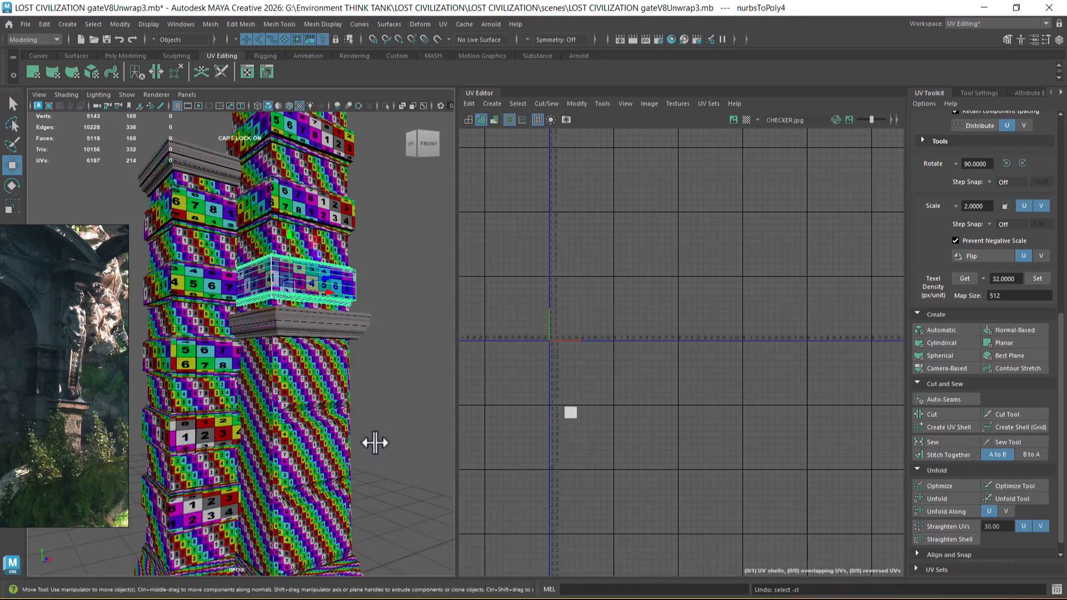
{"action": "key", "text": "ctrl+z"}
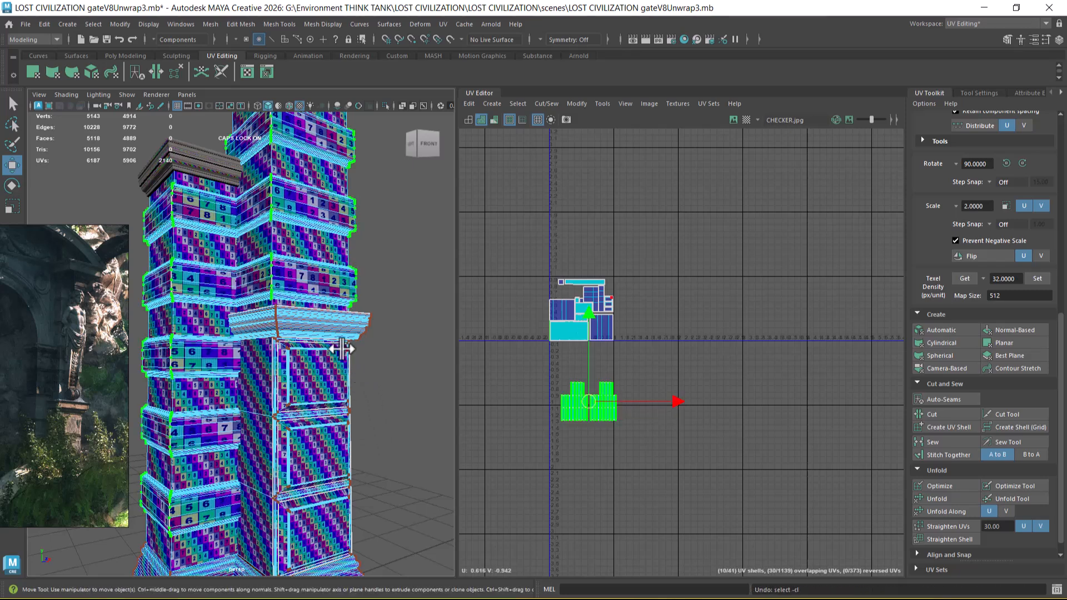
Step: Return to object selection, check the main ledge moulding's UVs and undo its selection
{"action": "right_click_drag", "start_coordinate": [315, 326], "coordinate": [405, 213]}
{"action": "left_click", "coordinate": [404, 213]}
{"action": "left_click", "coordinate": [361, 327]}
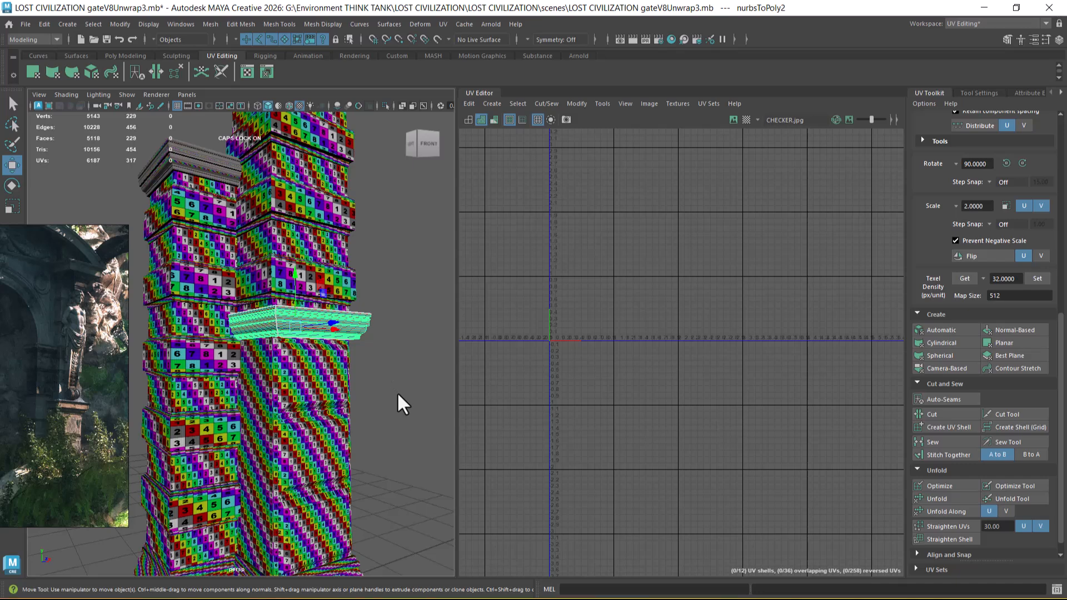
{"action": "key", "text": "ctrl+z"}
{"action": "key", "text": "ctrl+z"}
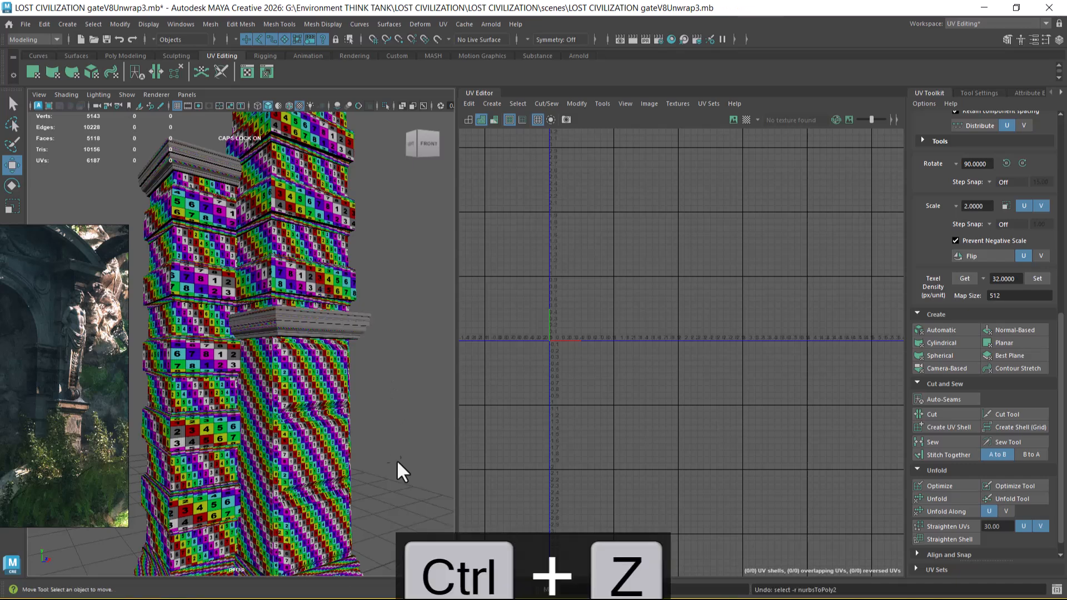
Step: Switch to a second Maya window and open the recent scene LOST CIVILIZATION gateV8Unwrap3.mb
{"action": "key", "text": "super"}
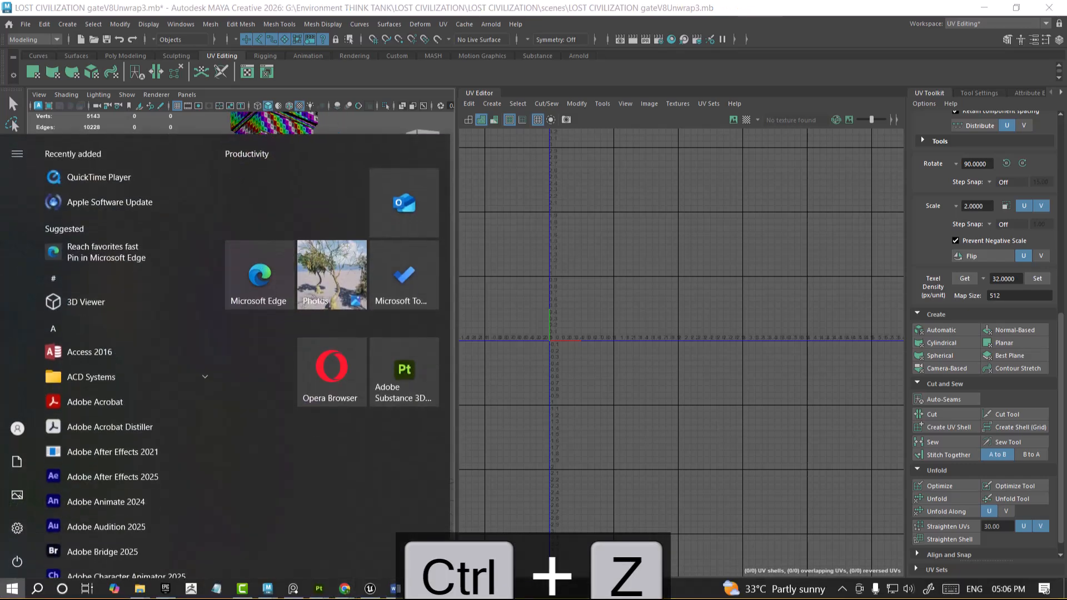
{"action": "mouse_move", "coordinate": [445, 592]}
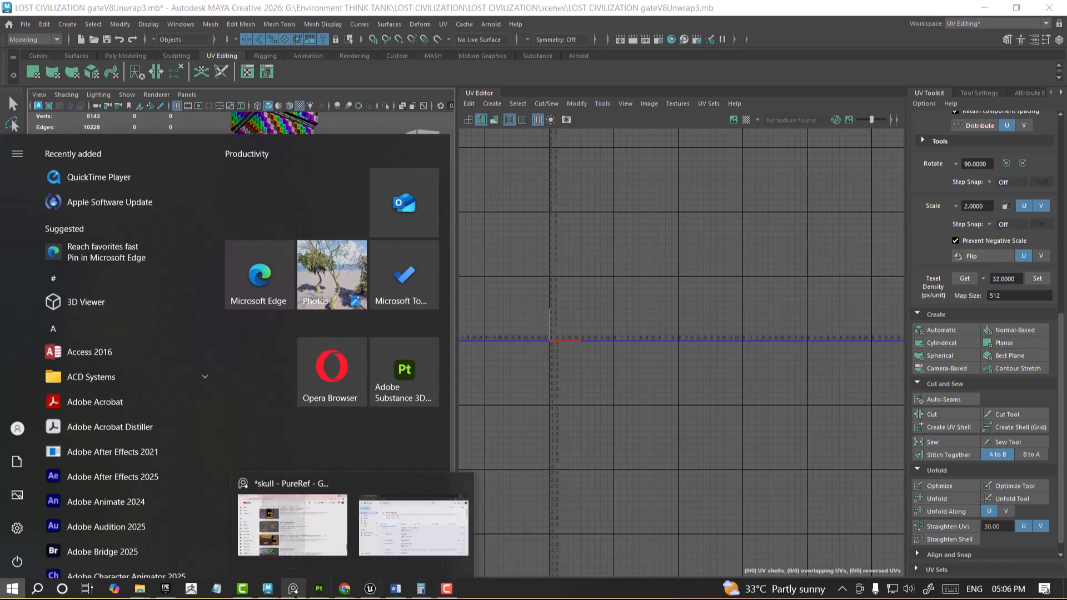
{"action": "mouse_move", "coordinate": [268, 589]}
{"action": "left_click", "coordinate": [332, 560]}
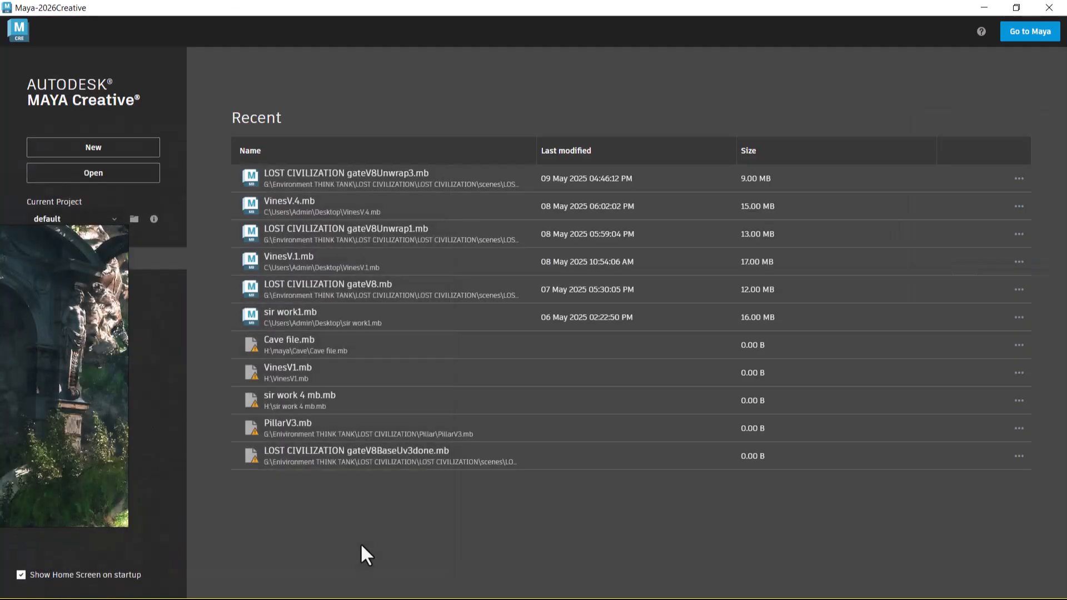
{"action": "left_click", "coordinate": [408, 175]}
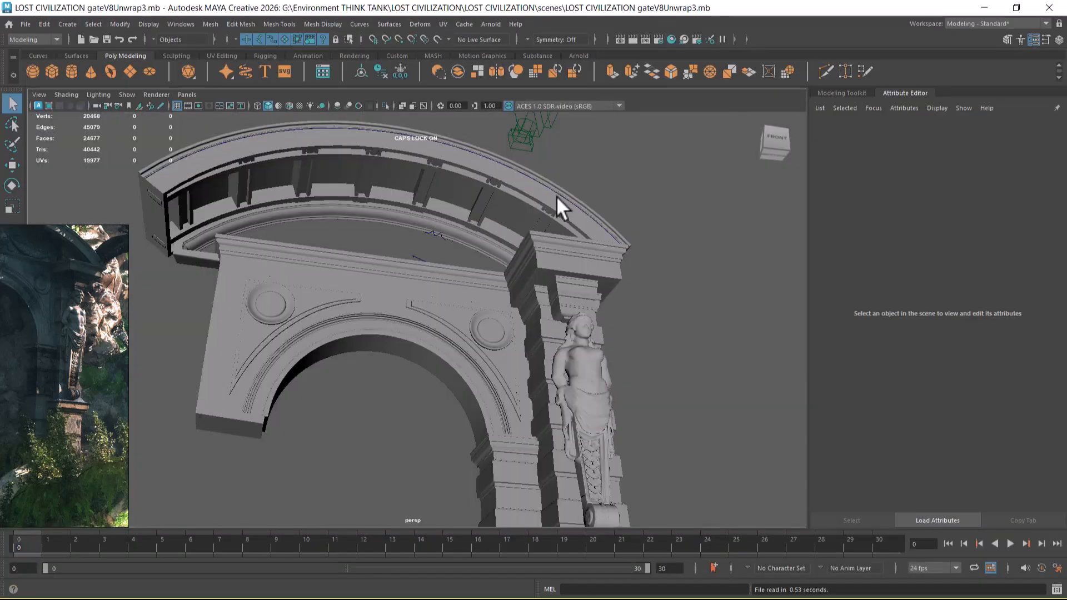
Step: Select the ledge moulding below the statue and switch to the UV Editing workspace
{"action": "left_click_drag", "start_coordinate": [479, 398], "coordinate": [493, 428], "text": "alt"}
{"action": "middle_click_drag", "start_coordinate": [493, 429], "coordinate": [450, 231], "text": "alt"}
{"action": "right_click_drag", "start_coordinate": [450, 231], "coordinate": [468, 286], "text": "alt"}
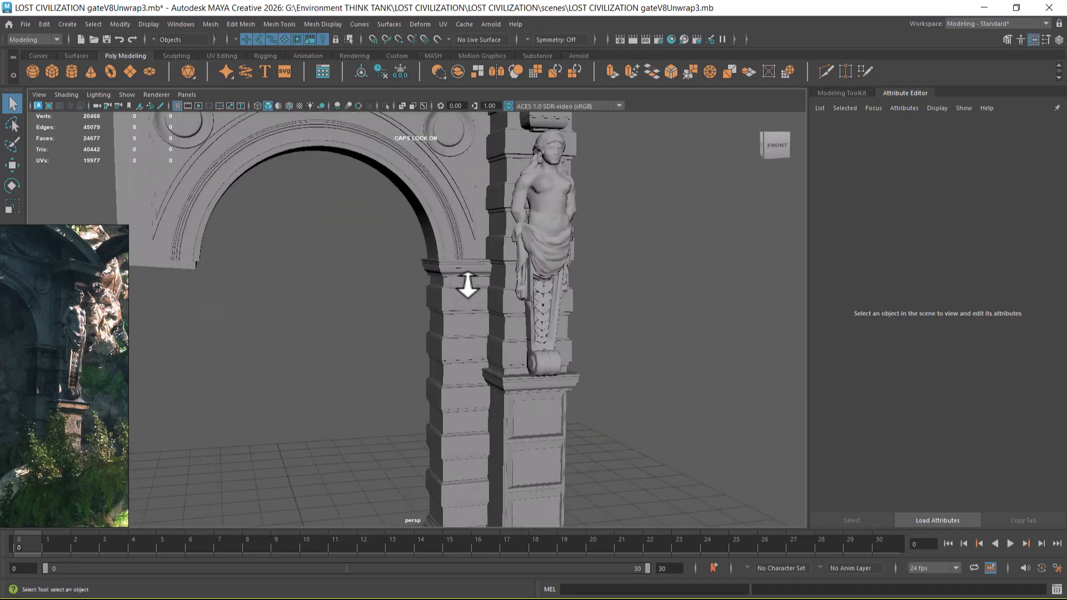
{"action": "left_click", "coordinate": [517, 389]}
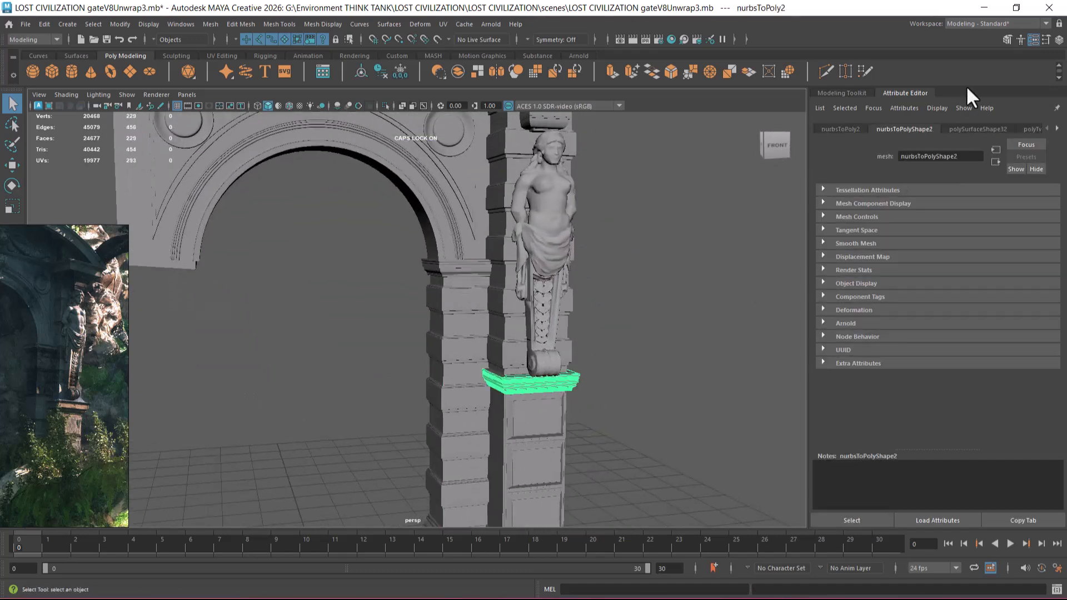
{"action": "left_click", "coordinate": [972, 25]}
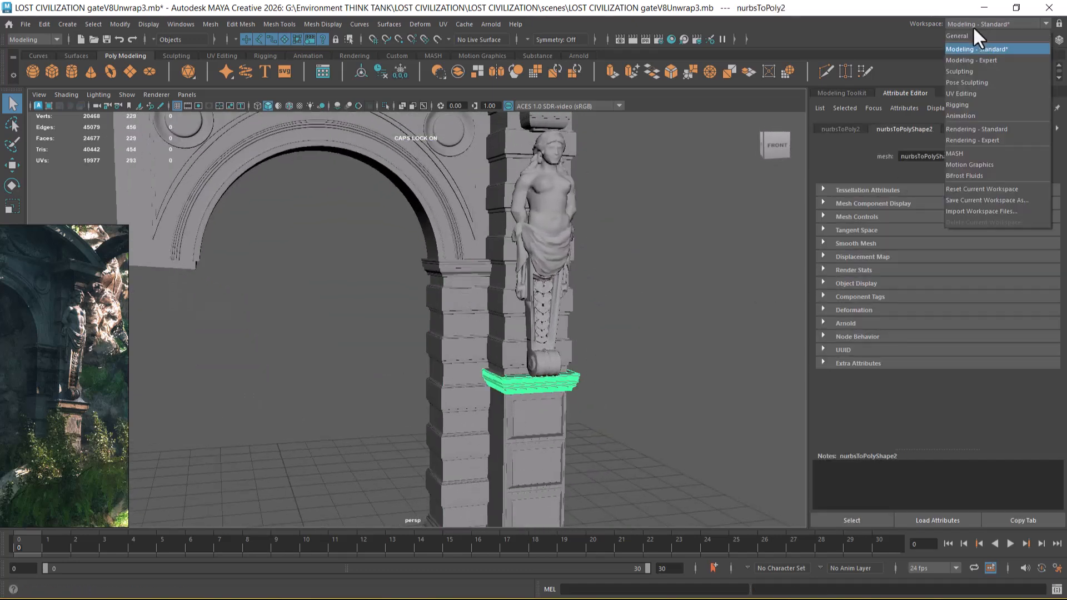
{"action": "left_click", "coordinate": [975, 92]}
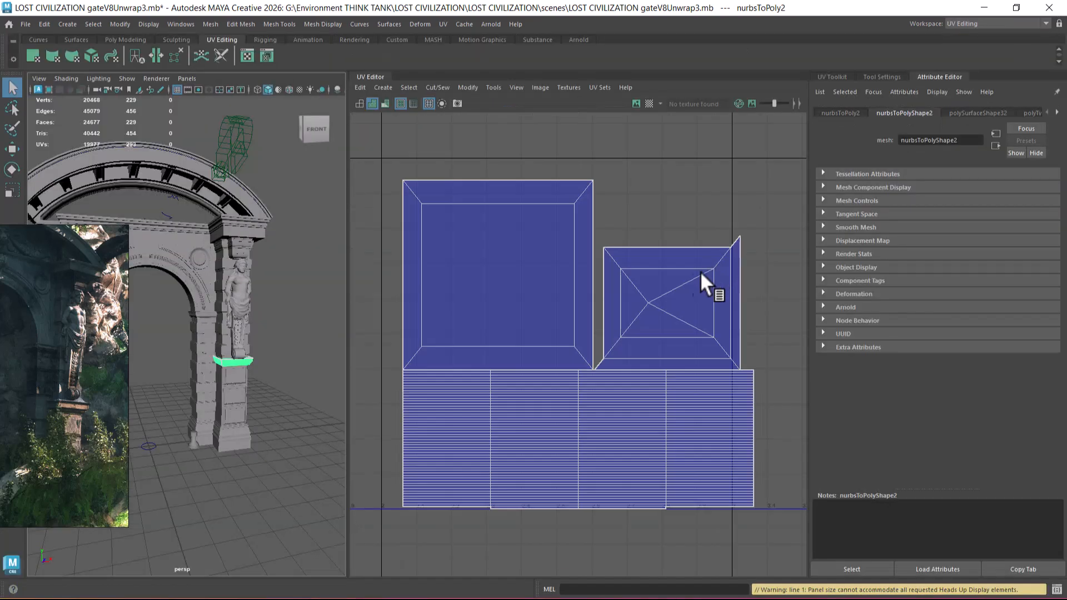
Step: Display the checker textures on the gate and bring the statue's pillar into close view
{"action": "scroll", "coordinate": [278, 406], "scroll_direction": "up", "scroll_amount": 2}
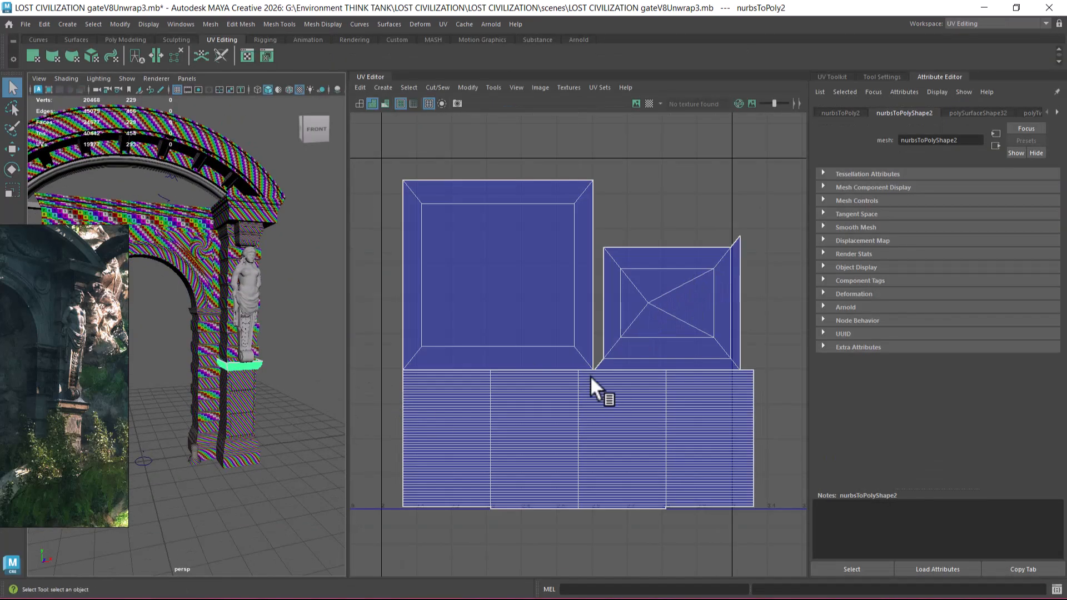
{"action": "middle_click_drag", "start_coordinate": [609, 393], "coordinate": [639, 329], "text": "alt"}
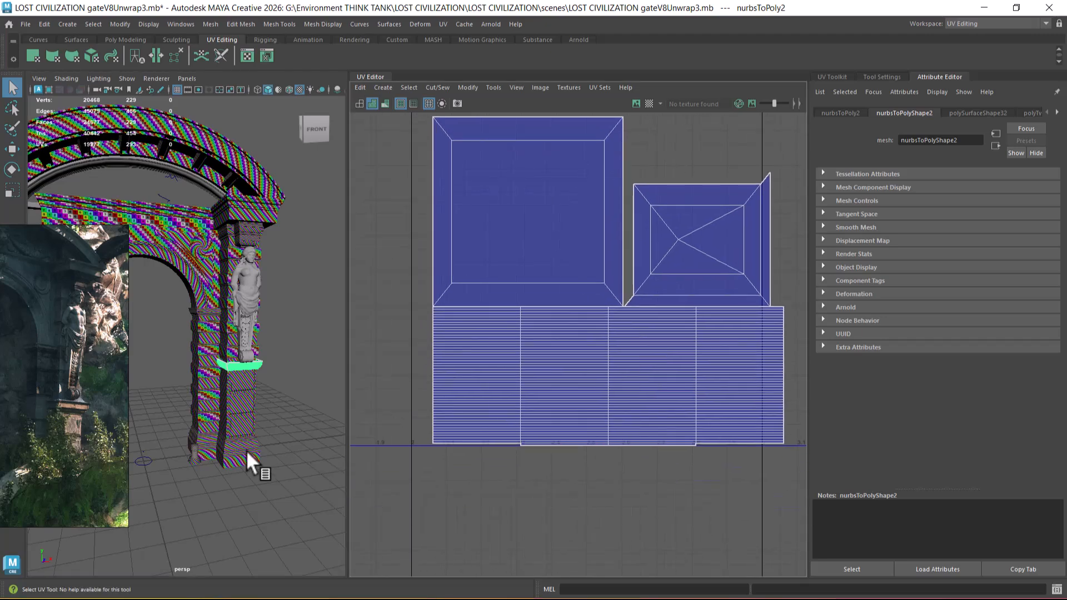
{"action": "scroll", "coordinate": [258, 413], "scroll_direction": "up", "scroll_amount": 4}
{"action": "mouse_move", "coordinate": [258, 412]}
{"action": "left_mouse_down", "text": "alt"}
{"action": "mouse_move", "coordinate": [298, 409]}
{"action": "mouse_move", "coordinate": [271, 408]}
{"action": "left_mouse_up", "text": "alt"}
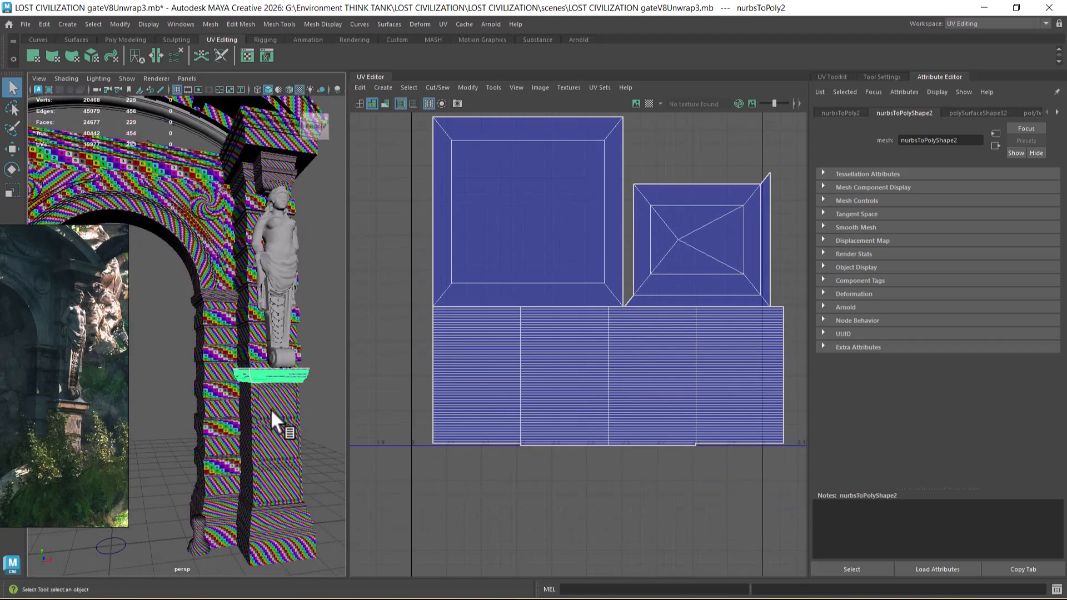
Step: Select the ledge moulding below the statue together with the arch pillar's capital and compare their UV shells
{"action": "left_click", "coordinate": [225, 306]}
{"action": "left_click", "coordinate": [263, 371], "text": "shift"}
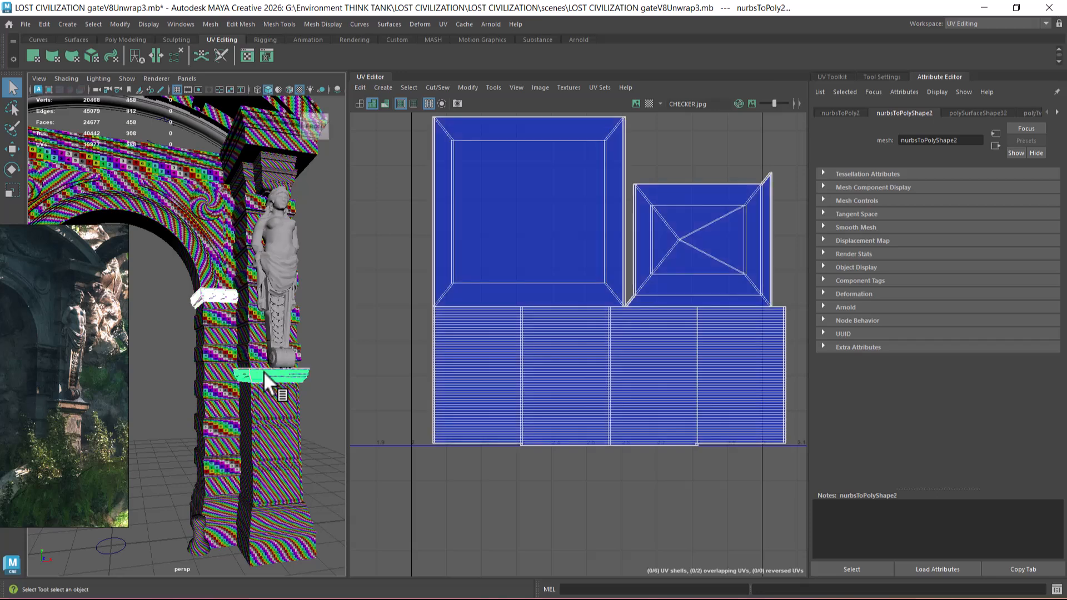
{"action": "scroll", "coordinate": [536, 277], "scroll_direction": "down", "scroll_amount": 3}
{"action": "scroll", "coordinate": [630, 429], "scroll_direction": "up", "scroll_amount": 4}
{"action": "right_click_drag", "start_coordinate": [630, 429], "coordinate": [633, 431], "text": "alt"}
{"action": "right_click_drag", "start_coordinate": [245, 375], "coordinate": [282, 445], "text": "alt"}
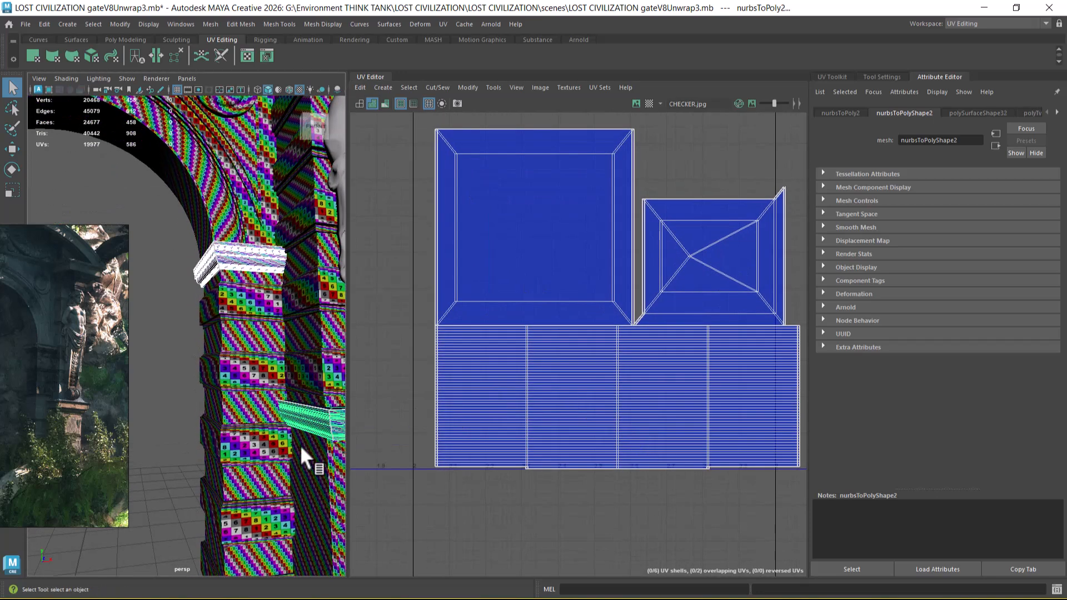
{"action": "left_click", "coordinate": [311, 426]}
{"action": "left_click", "coordinate": [239, 256], "text": "shift"}
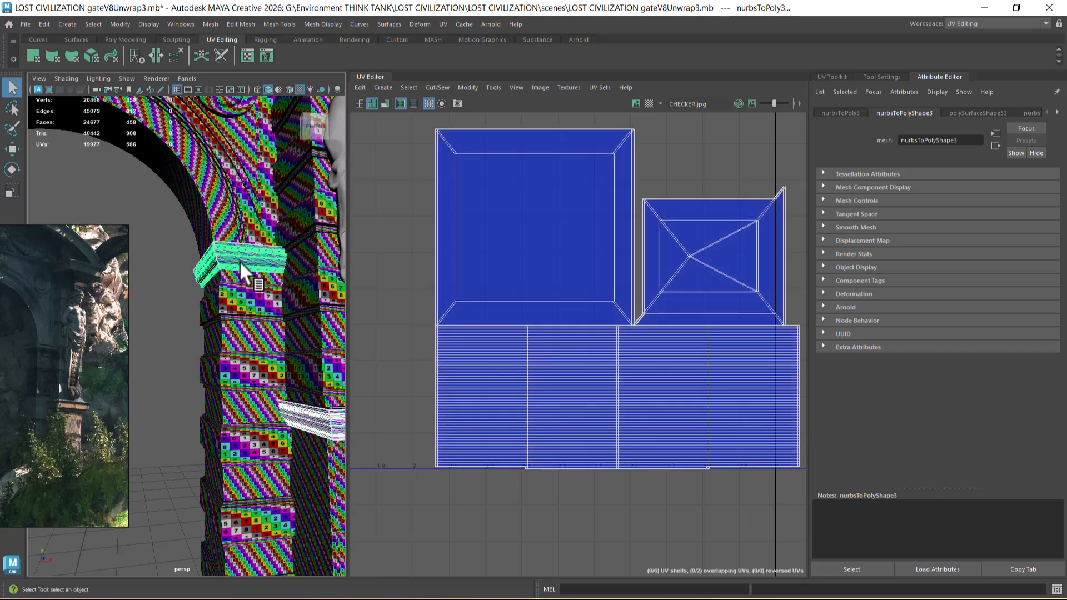
Step: Switch back to the Maya window with the isolated pillars and select all their parts to examine the UV layout
{"action": "key", "text": "super"}
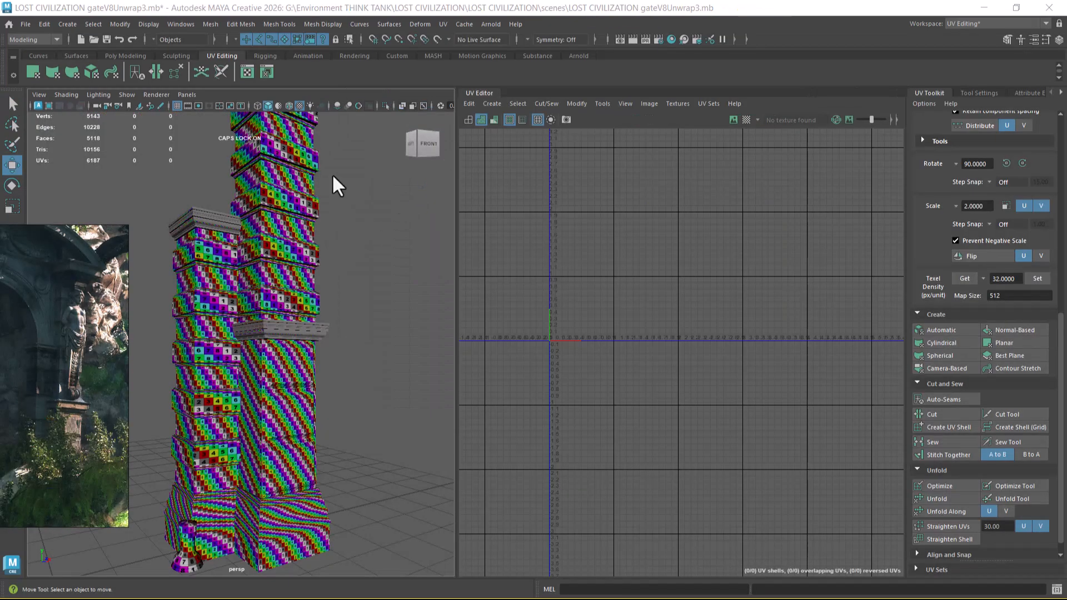
{"action": "mouse_move", "coordinate": [321, 174]}
{"action": "left_mouse_down", "text": "alt"}
{"action": "mouse_move", "coordinate": [333, 334]}
{"action": "mouse_move", "coordinate": [292, 334]}
{"action": "mouse_move", "coordinate": [318, 336]}
{"action": "left_mouse_up", "text": "alt"}
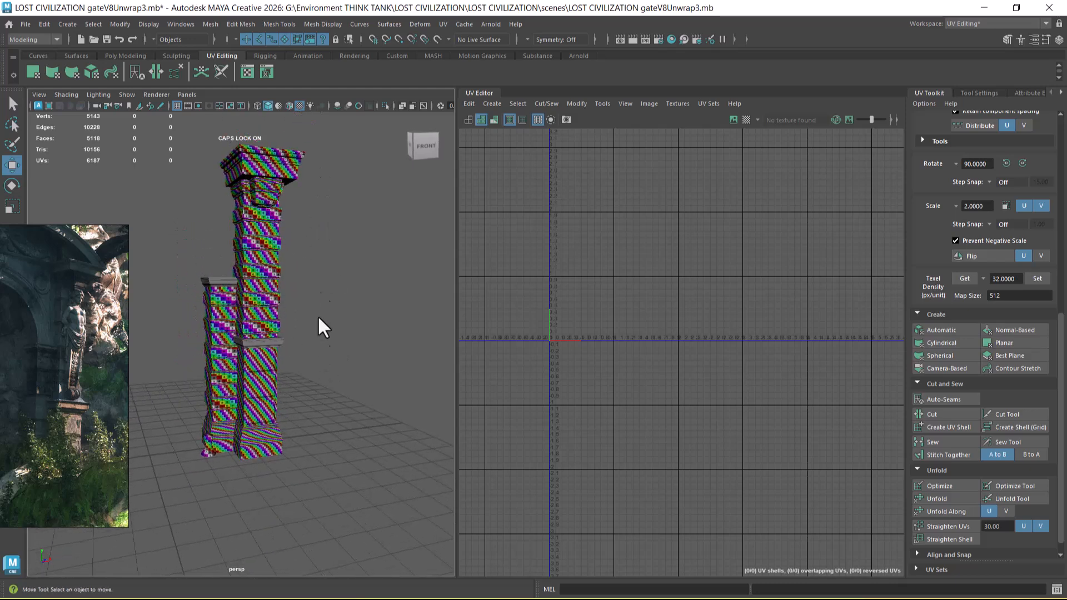
{"action": "left_click_drag", "start_coordinate": [330, 132], "coordinate": [140, 530]}
{"action": "middle_click_drag", "start_coordinate": [679, 386], "coordinate": [592, 361], "text": "alt"}
{"action": "right_click_drag", "start_coordinate": [261, 242], "coordinate": [330, 204]}
Step: Delete the tall pillar's ledge moulding and the short pillar's capital moulding
{"action": "left_click", "coordinate": [266, 345]}
{"action": "middle_click_drag", "start_coordinate": [580, 394], "coordinate": [476, 337], "text": "alt"}
{"action": "scroll", "coordinate": [618, 342], "scroll_direction": "up", "scroll_amount": 1}
{"action": "scroll", "coordinate": [289, 381], "scroll_direction": "up", "scroll_amount": 8}
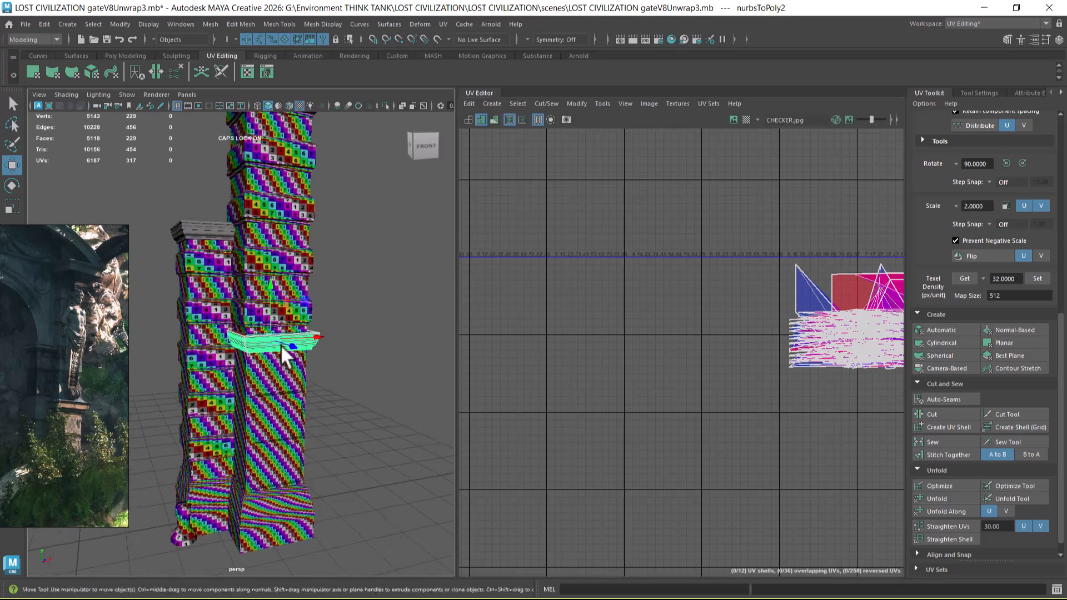
{"action": "middle_click_drag", "start_coordinate": [290, 338], "coordinate": [314, 384], "text": "alt"}
{"action": "left_click_drag", "start_coordinate": [315, 384], "coordinate": [317, 376], "text": "alt"}
{"action": "left_click", "coordinate": [229, 236], "text": "shift"}
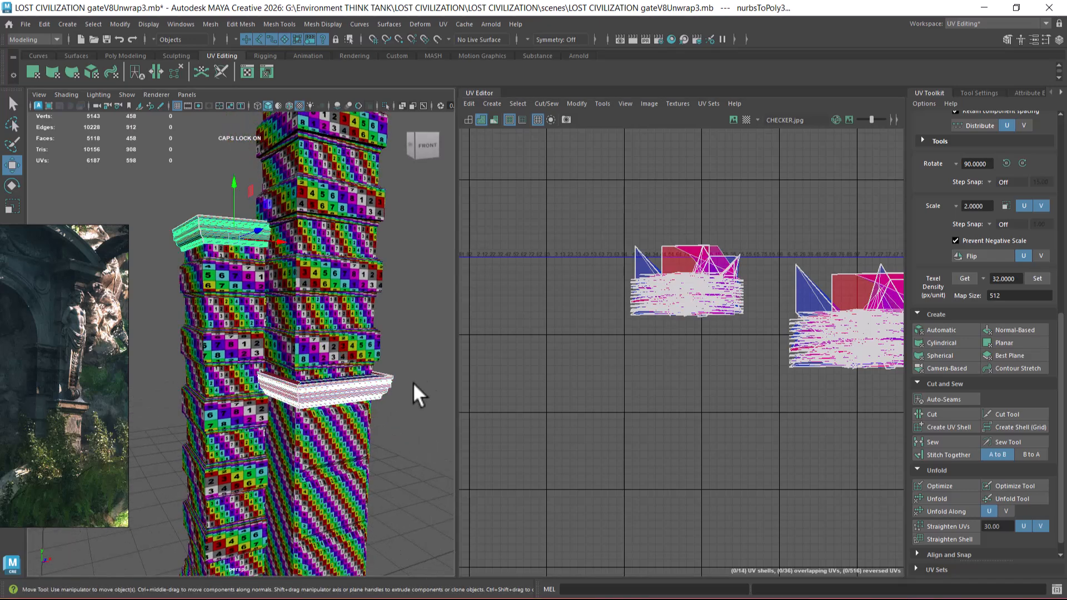
{"action": "key", "text": "Delete"}
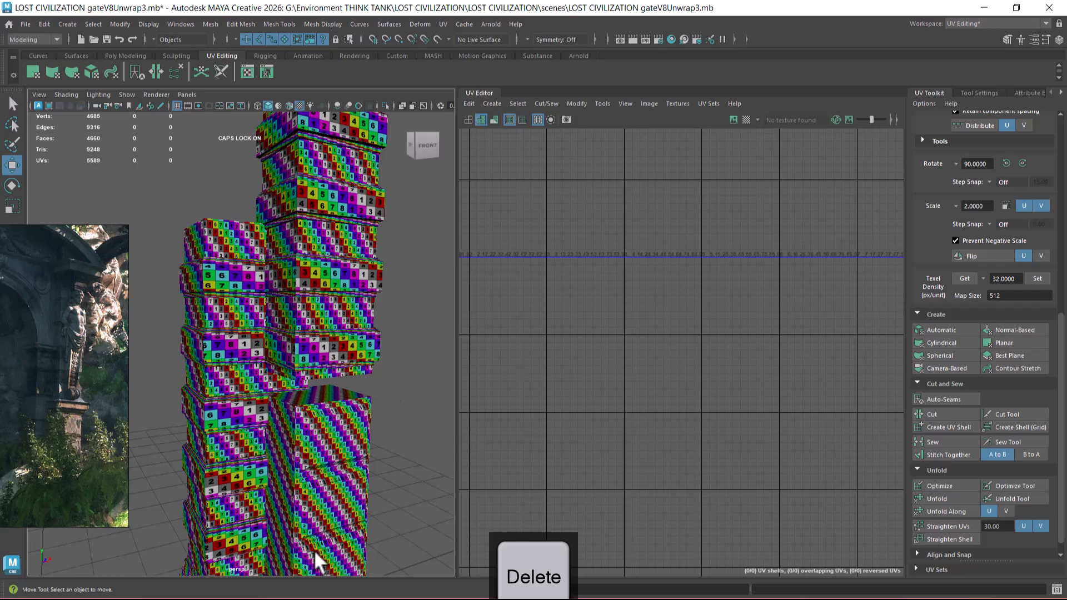
Step: Switch to the full gate's Maya window and transfer all UV sets from the ledge moulding to the arch pillar's capital moulding in Component sample space
{"action": "key", "text": "alt+Tab"}
{"action": "left_click", "coordinate": [690, 209]}
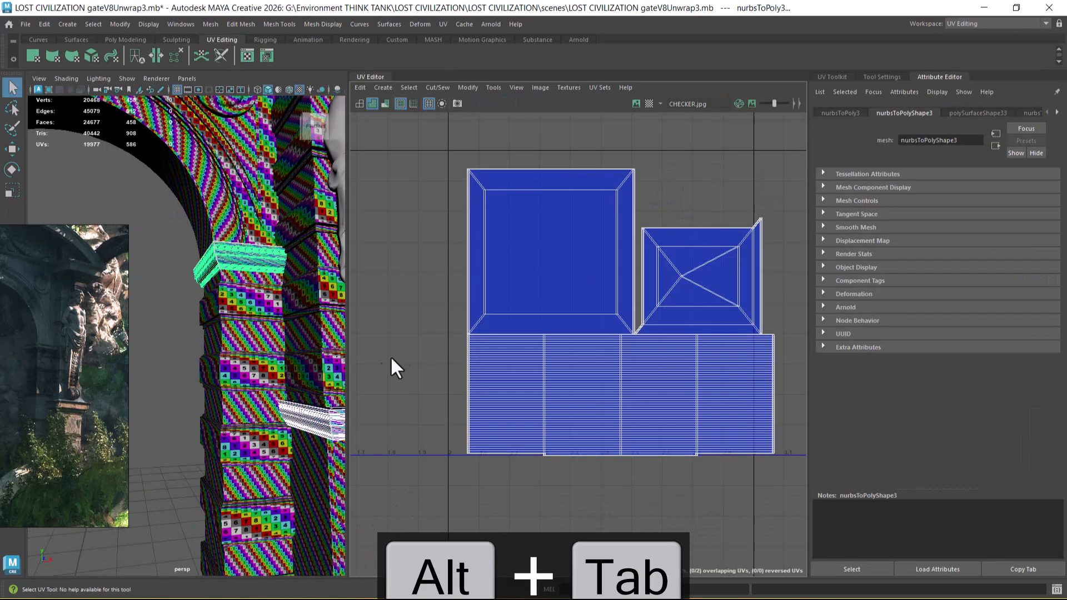
{"action": "middle_click_drag", "start_coordinate": [534, 372], "coordinate": [517, 278], "text": "alt"}
{"action": "scroll", "coordinate": [517, 278], "scroll_direction": "up", "scroll_amount": 2}
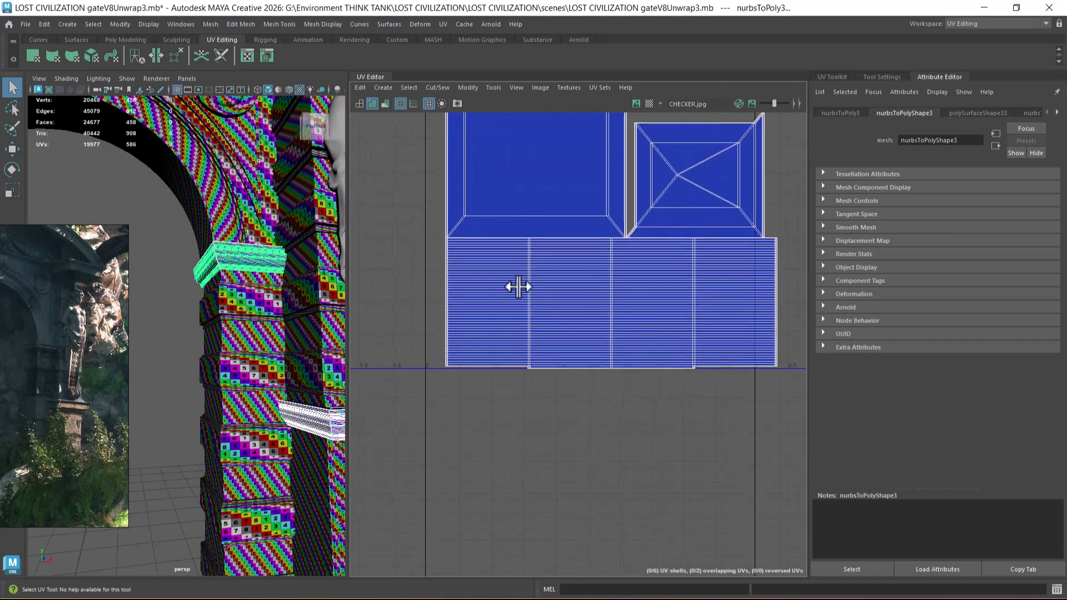
{"action": "left_click", "coordinate": [309, 424]}
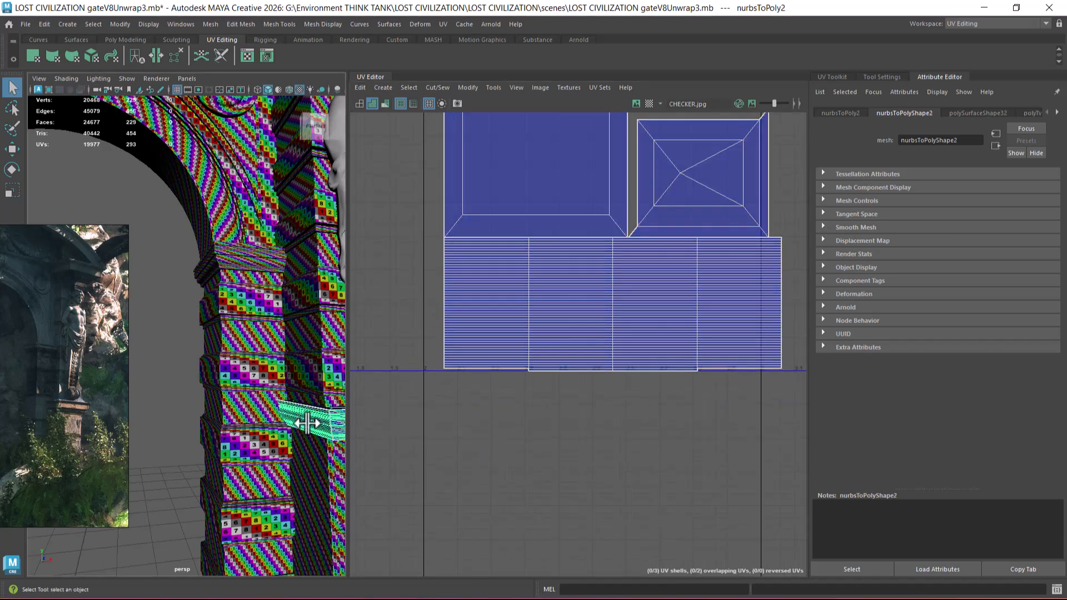
{"action": "left_click", "coordinate": [254, 264], "text": "shift"}
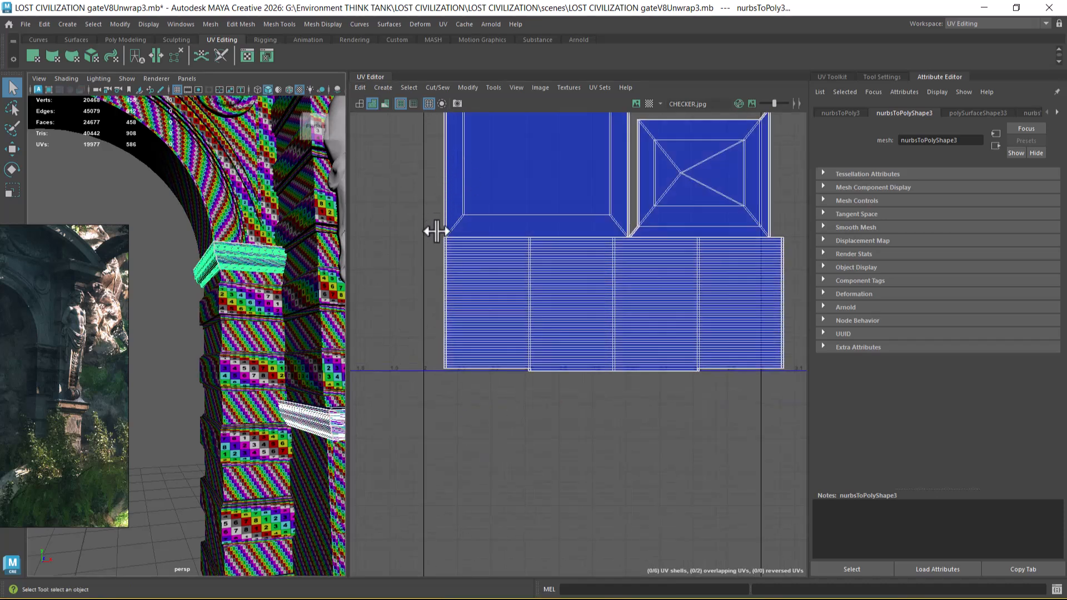
{"action": "left_click", "coordinate": [212, 24]}
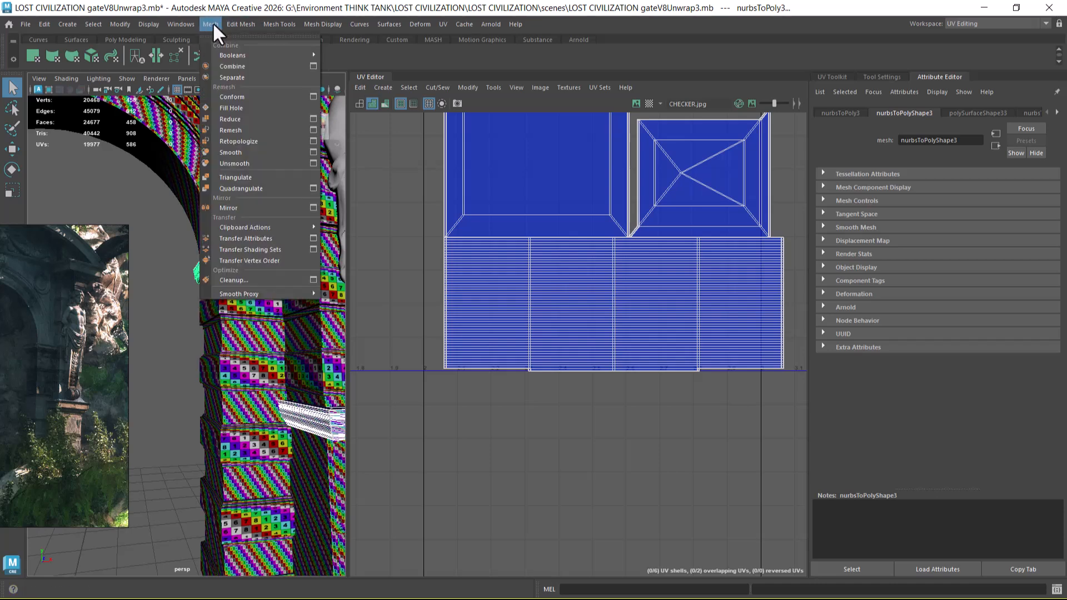
{"action": "left_click", "coordinate": [313, 238]}
{"action": "left_click", "coordinate": [220, 321]}
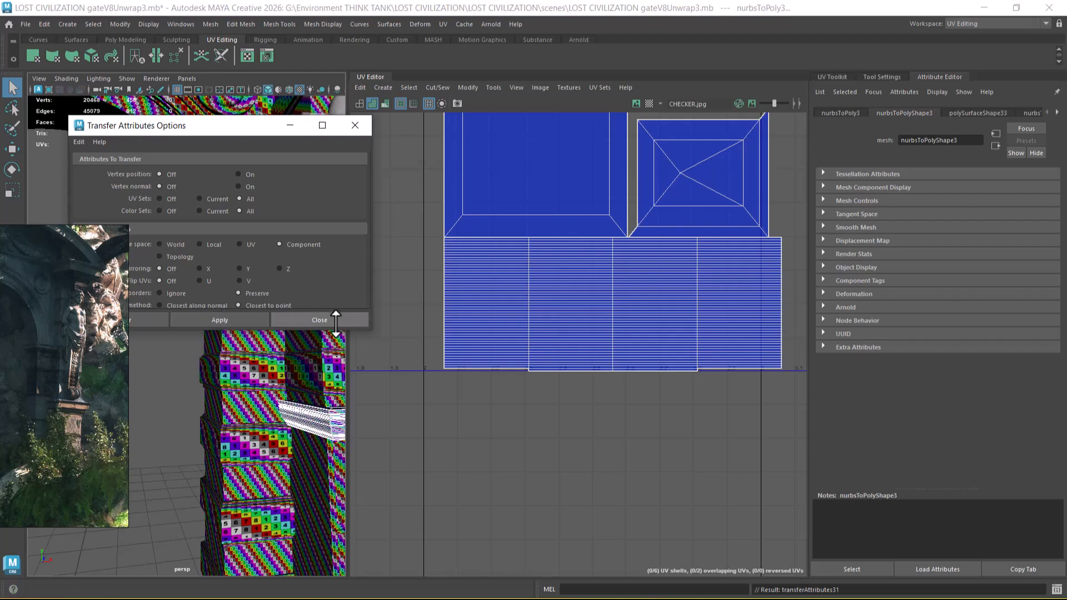
{"action": "left_click", "coordinate": [330, 324]}
Step: Copy both mouldings and paste them into the Maya window with the isolated pillars
{"action": "scroll", "coordinate": [282, 397], "scroll_direction": "down", "scroll_amount": 8}
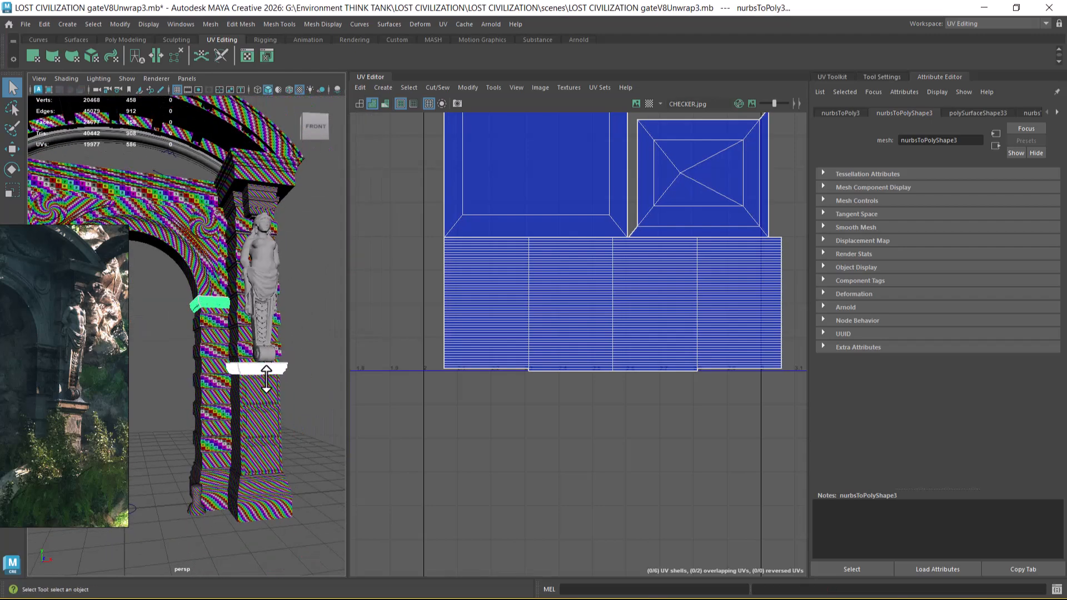
{"action": "key", "text": "ctrl+c"}
{"action": "key", "text": "alt+Tab"}
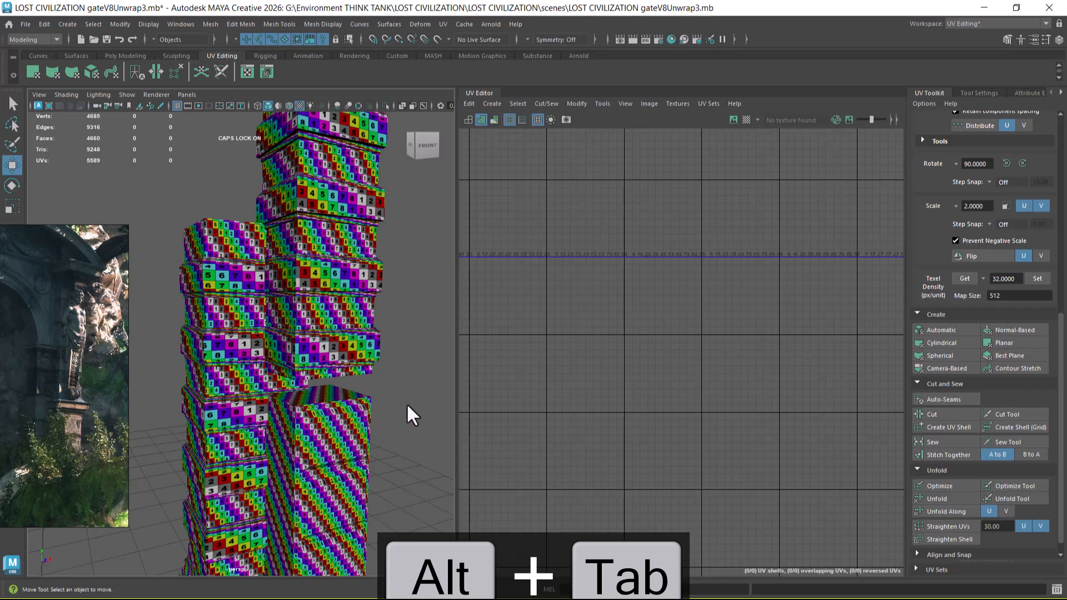
{"action": "left_click_drag", "start_coordinate": [408, 406], "coordinate": [415, 404], "text": "alt"}
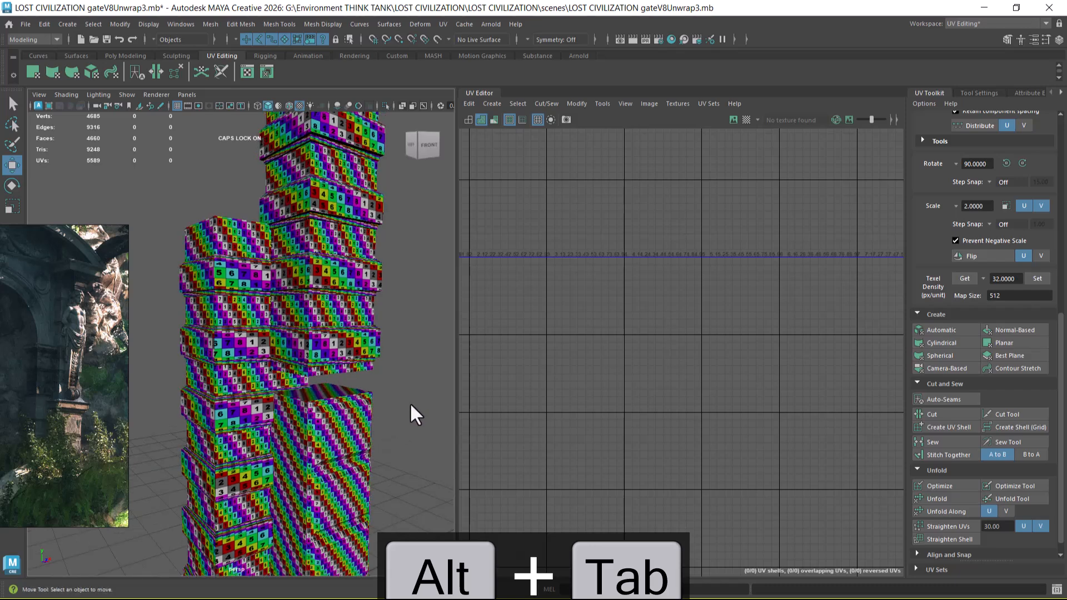
{"action": "key", "text": "ctrl+v"}
Step: Select all UVs of the two pasted mouldings and move them into empty space outside the 0–1 tile
{"action": "middle_click_drag", "start_coordinate": [543, 320], "coordinate": [612, 362], "text": "alt"}
{"action": "scroll", "coordinate": [612, 362], "scroll_direction": "up", "scroll_amount": 1}
{"action": "right_click_drag", "start_coordinate": [593, 295], "coordinate": [645, 294]}
{"action": "left_click_drag", "start_coordinate": [673, 257], "coordinate": [481, 375]}
{"action": "left_click_drag", "start_coordinate": [585, 294], "coordinate": [674, 379]}
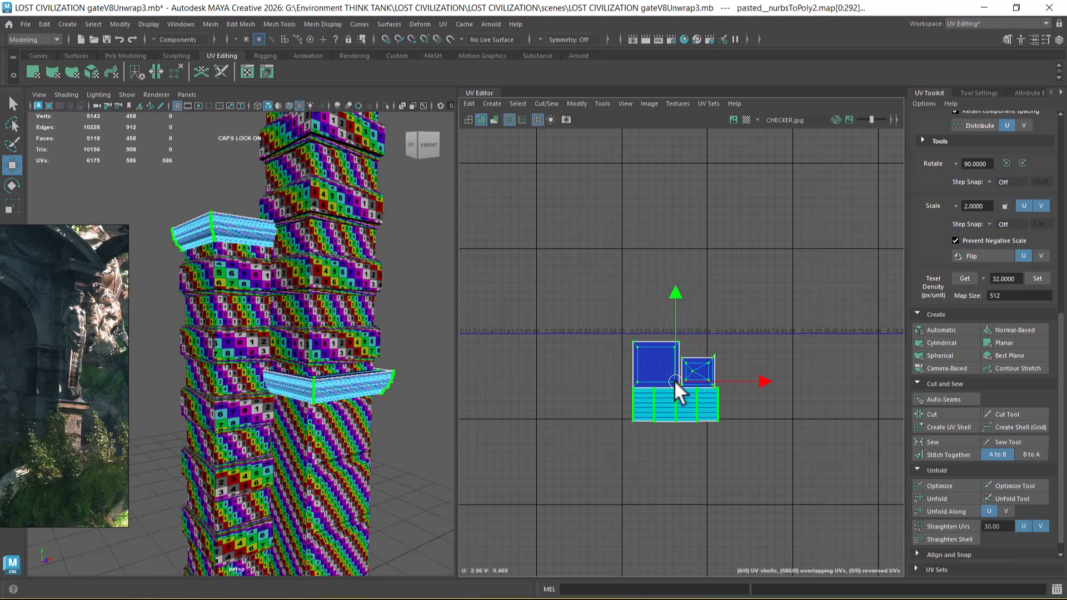
Step: Select every part of both pillars to check their combined UV layout, and clear the selection
{"action": "scroll", "coordinate": [292, 311], "scroll_direction": "down", "scroll_amount": 3}
{"action": "right_click_drag", "start_coordinate": [290, 282], "coordinate": [361, 228]}
{"action": "scroll", "coordinate": [264, 248], "scroll_direction": "down", "scroll_amount": 4}
{"action": "left_click_drag", "start_coordinate": [210, 180], "coordinate": [294, 476]}
{"action": "right_click_drag", "start_coordinate": [314, 345], "coordinate": [339, 419], "text": "alt"}
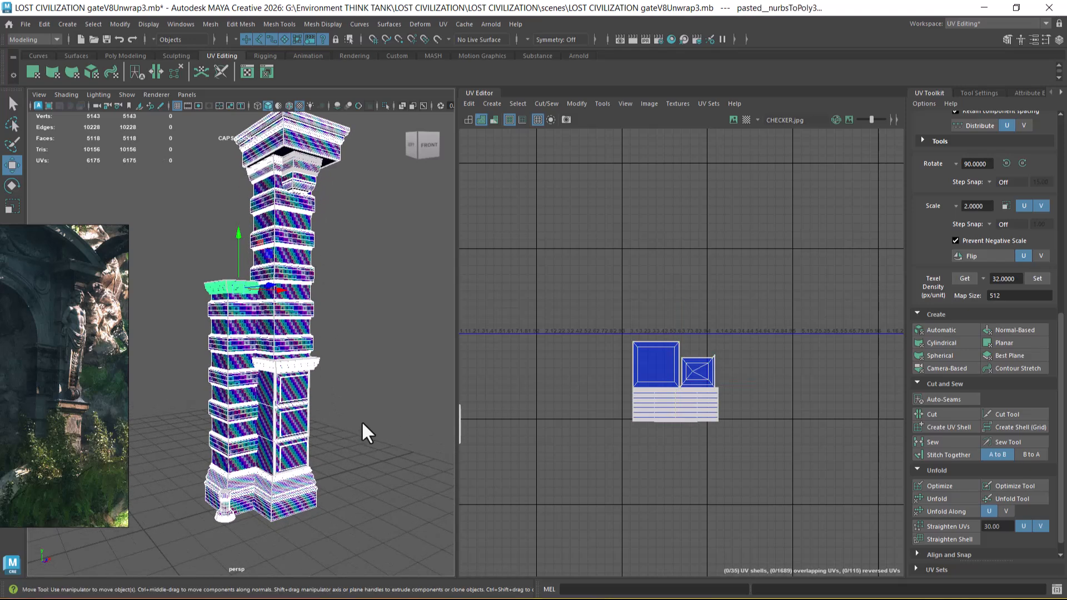
{"action": "left_click", "coordinate": [362, 425]}
Step: Select the base mouldings of both pillars together with the small baluster in front
{"action": "left_click", "coordinate": [297, 502]}
{"action": "scroll", "coordinate": [633, 356], "scroll_direction": "down", "scroll_amount": 3}
{"action": "middle_click_drag", "start_coordinate": [647, 316], "coordinate": [681, 314], "text": "alt"}
{"action": "scroll", "coordinate": [682, 314], "scroll_direction": "up", "scroll_amount": 2}
{"action": "middle_click_drag", "start_coordinate": [322, 398], "coordinate": [368, 392], "text": "alt"}
{"action": "scroll", "coordinate": [368, 391], "scroll_direction": "up", "scroll_amount": 4}
{"action": "middle_click_drag", "start_coordinate": [309, 528], "coordinate": [291, 364], "text": "alt"}
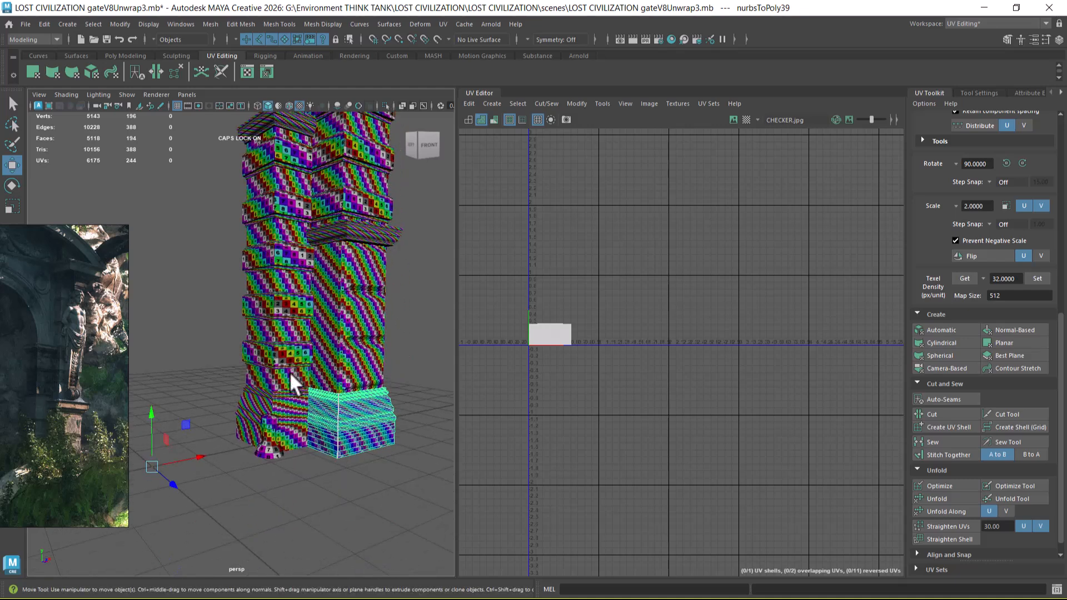
{"action": "left_click", "coordinate": [297, 410], "text": "shift"}
{"action": "left_click", "coordinate": [270, 450], "text": "shift"}
{"action": "right_click_drag", "start_coordinate": [343, 373], "coordinate": [399, 391], "text": "alt"}
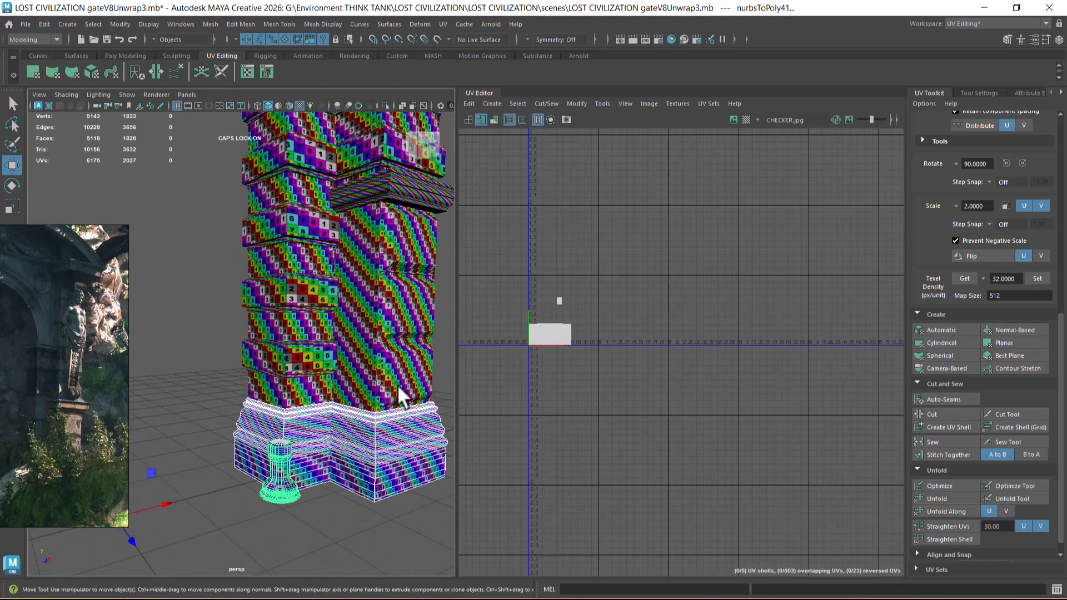
Step: Add the pillar shafts, framed panels, corbel, upper capital and cornice to the selection
{"action": "left_click", "coordinate": [394, 371], "text": "shift"}
{"action": "left_click", "coordinate": [292, 384], "text": "shift"}
{"action": "left_click_drag", "start_coordinate": [312, 319], "coordinate": [346, 348], "text": "alt"}
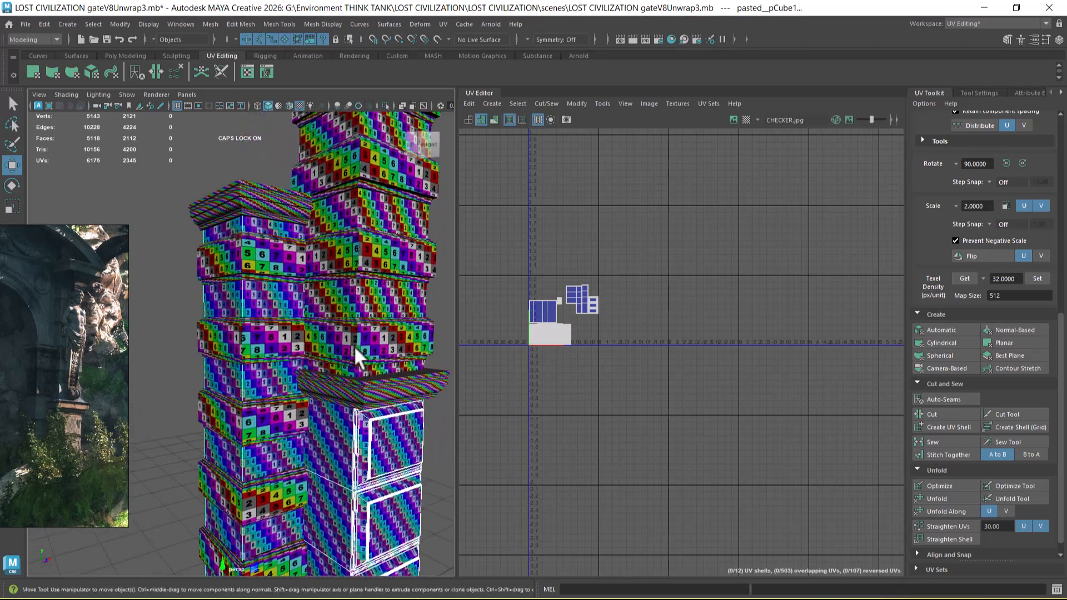
{"action": "left_click", "coordinate": [376, 301], "text": "shift"}
{"action": "left_click_drag", "start_coordinate": [371, 249], "coordinate": [343, 262], "text": "alt"}
{"action": "left_click", "coordinate": [346, 257], "text": "shift"}
{"action": "left_click", "coordinate": [374, 219], "text": "shift"}
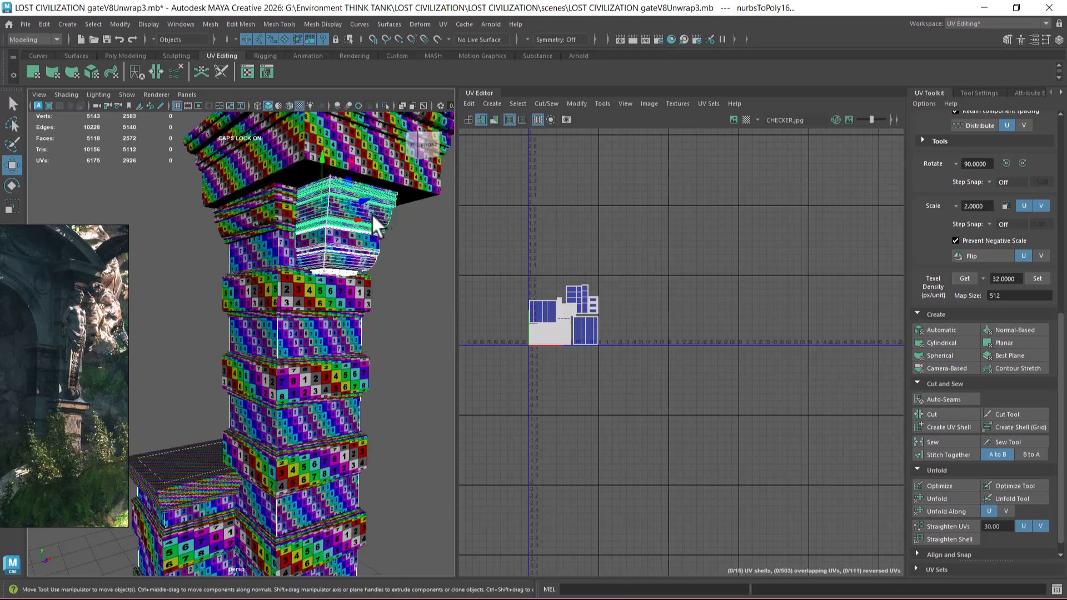
{"action": "left_click", "coordinate": [271, 221], "text": "shift"}
{"action": "left_click", "coordinate": [364, 176], "text": "shift"}
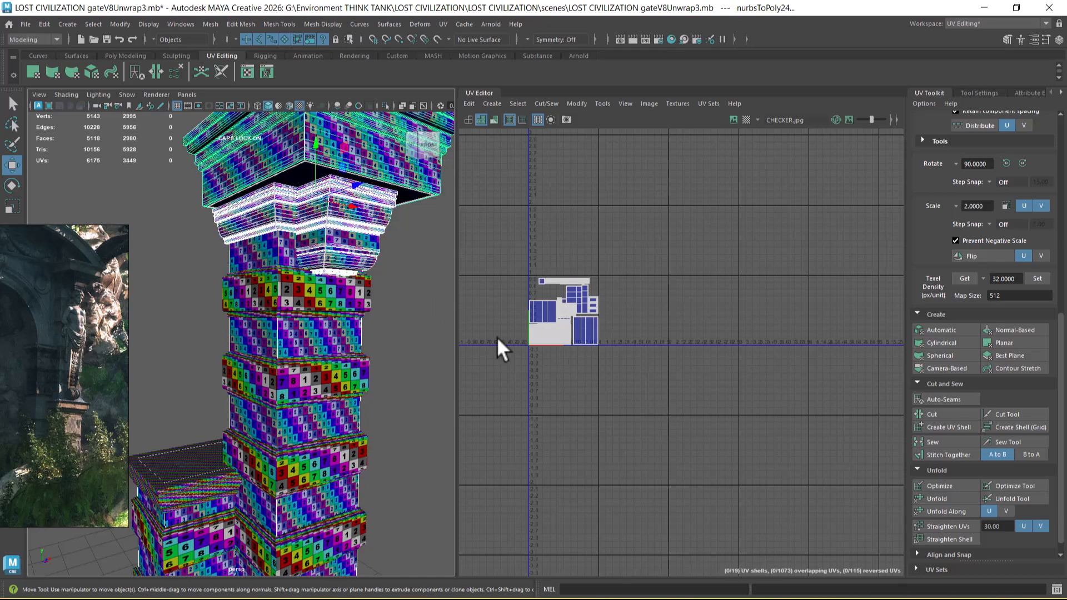
Step: Add the pasted ledge moulding and short pillar's capital moulding to the selected parts
{"action": "middle_click_drag", "start_coordinate": [374, 356], "coordinate": [374, 322], "text": "alt"}
{"action": "middle_click_drag", "start_coordinate": [336, 425], "coordinate": [363, 290], "text": "alt"}
{"action": "middle_click_drag", "start_coordinate": [329, 362], "coordinate": [344, 308], "text": "alt"}
{"action": "right_click_drag", "start_coordinate": [666, 373], "coordinate": [631, 275], "text": "alt"}
{"action": "key", "text": "ctrl+v"}
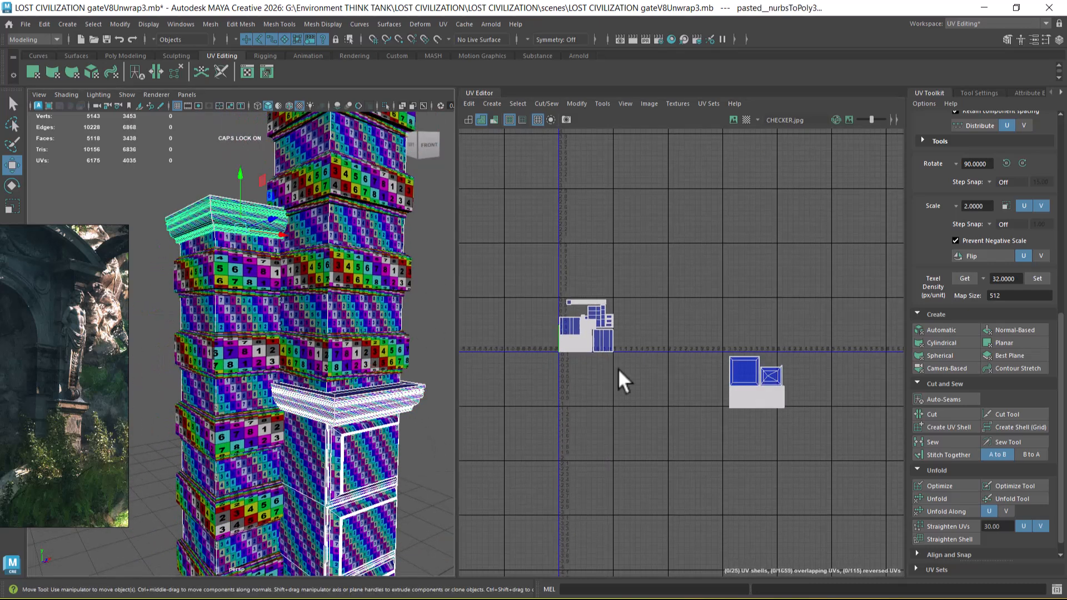
Step: Move the pasted mouldings' UV shells into the 0–1 tile and scale them to fit the free area near its upper-left corner
{"action": "right_click_drag", "start_coordinate": [729, 371], "coordinate": [778, 373]}
{"action": "left_click_drag", "start_coordinate": [711, 429], "coordinate": [825, 329]}
{"action": "right_click_drag", "start_coordinate": [756, 383], "coordinate": [793, 442], "text": "alt"}
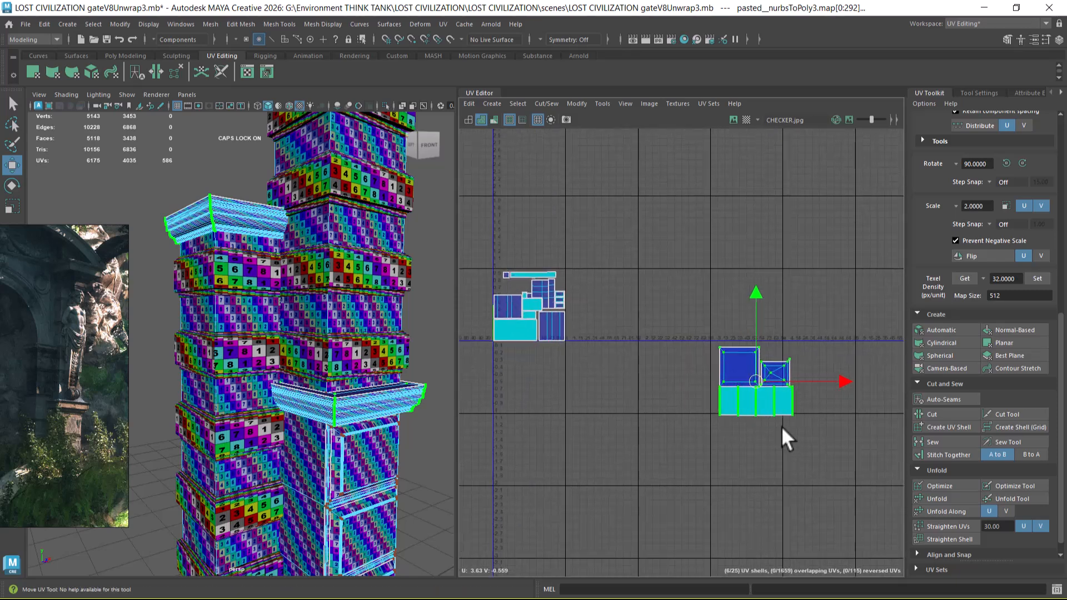
{"action": "left_click_drag", "start_coordinate": [757, 378], "coordinate": [514, 274]}
{"action": "middle_click_drag", "start_coordinate": [515, 273], "coordinate": [614, 318], "text": "alt"}
{"action": "right_click_drag", "start_coordinate": [617, 321], "coordinate": [823, 553], "text": "alt"}
{"action": "middle_click_drag", "start_coordinate": [618, 348], "coordinate": [635, 356], "text": "alt"}
{"action": "key", "text": "r"}
{"action": "left_click_drag", "start_coordinate": [598, 319], "coordinate": [548, 362]}
{"action": "right_click_drag", "start_coordinate": [558, 345], "coordinate": [591, 340], "text": "alt"}
{"action": "middle_click_drag", "start_coordinate": [592, 340], "coordinate": [643, 295], "text": "alt"}
{"action": "right_click_drag", "start_coordinate": [643, 295], "coordinate": [640, 300], "text": "alt"}
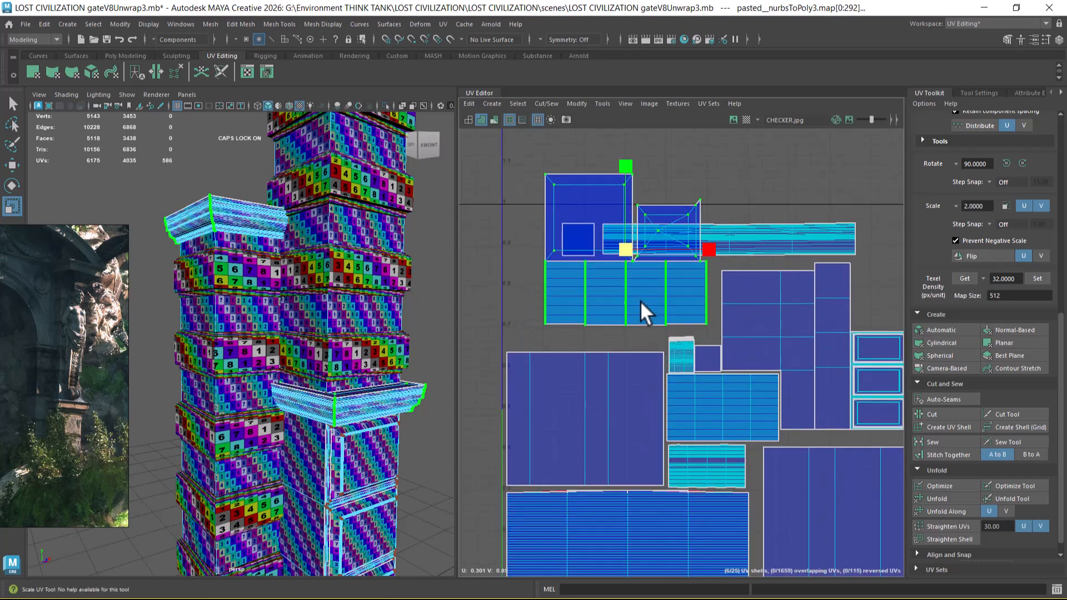
Step: Position the mouldings' shells so their banded strip sits directly above the large shaft shell
{"action": "key", "text": "w"}
{"action": "left_click_drag", "start_coordinate": [622, 252], "coordinate": [586, 276]}
{"action": "right_click_drag", "start_coordinate": [585, 276], "coordinate": [631, 353], "text": "alt"}
{"action": "middle_click_drag", "start_coordinate": [631, 354], "coordinate": [707, 324], "text": "alt"}
{"action": "right_click_drag", "start_coordinate": [698, 339], "coordinate": [681, 312], "text": "alt"}
{"action": "middle_click_drag", "start_coordinate": [681, 312], "coordinate": [685, 348], "text": "alt"}
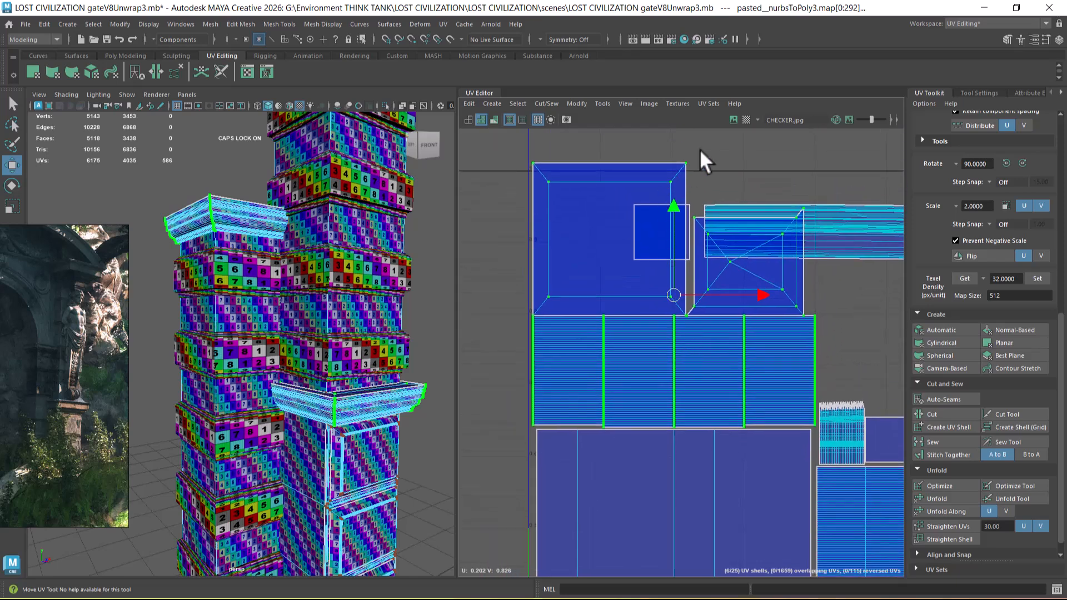
Step: Select the mouldings' two square cap shells, scale them down and place them just above the left end of the banded strip
{"action": "left_click", "coordinate": [659, 227]}
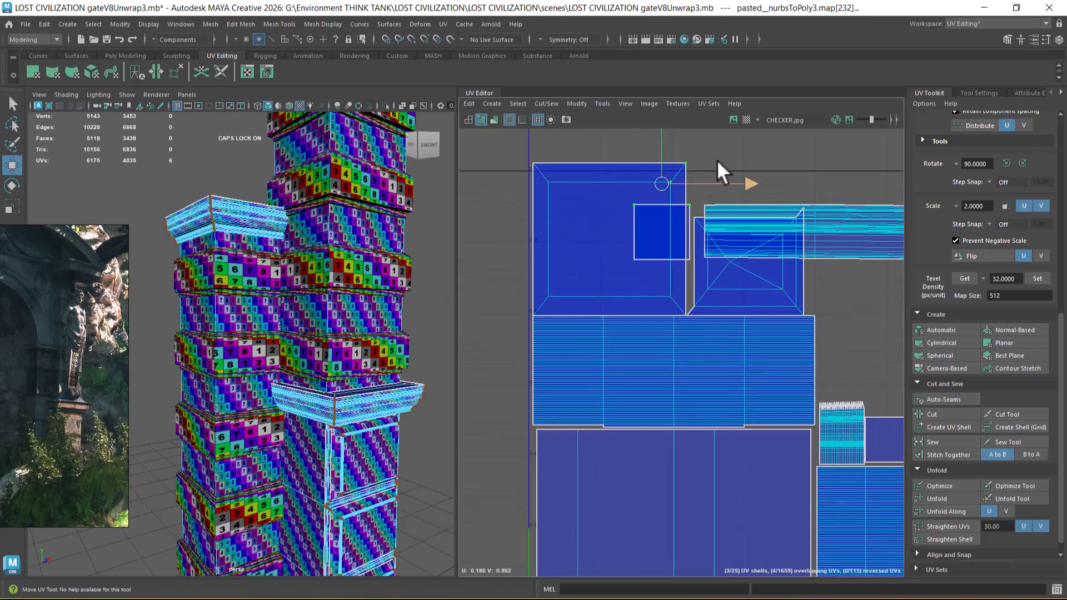
{"action": "left_click_drag", "start_coordinate": [706, 154], "coordinate": [641, 191]}
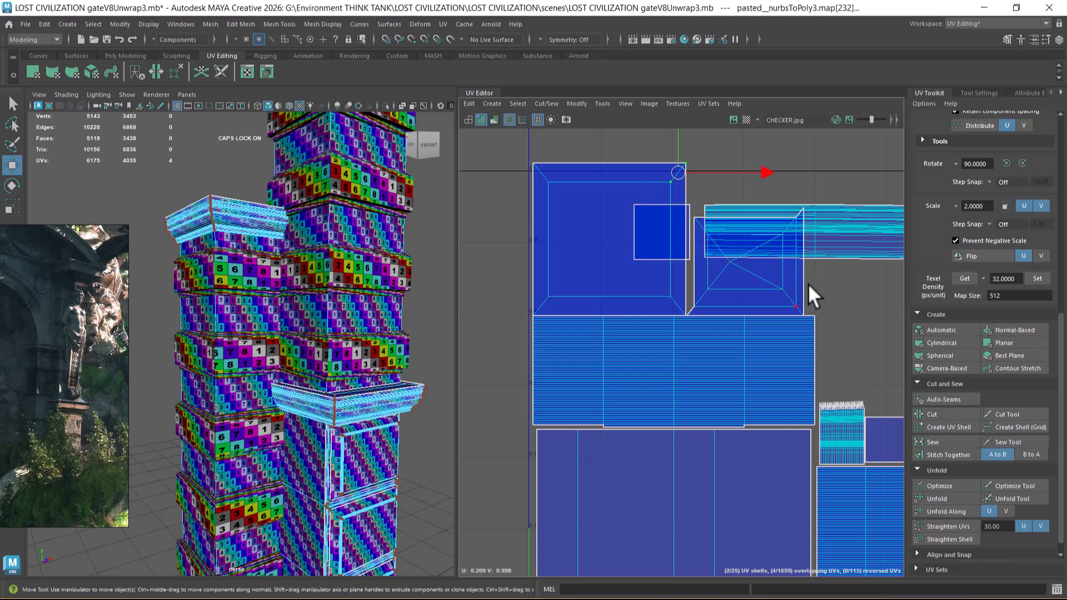
{"action": "left_click_drag", "start_coordinate": [337, 239], "coordinate": [261, 211], "text": "alt"}
{"action": "left_click_drag", "start_coordinate": [524, 145], "coordinate": [567, 199]}
{"action": "right_click_drag", "start_coordinate": [564, 211], "coordinate": [616, 242], "text": "ctrl"}
{"action": "left_click_drag", "start_coordinate": [782, 291], "coordinate": [755, 303], "text": "shift"}
{"action": "right_click_drag", "start_coordinate": [576, 281], "coordinate": [653, 314], "text": "ctrl"}
{"action": "key", "text": "r"}
{"action": "left_click_drag", "start_coordinate": [668, 239], "coordinate": [605, 279]}
{"action": "key", "text": "w"}
Step: Examine the checker texture on the new mouldings and whole pillars against their shells in the UV layout
{"action": "scroll", "coordinate": [663, 278], "scroll_direction": "down", "scroll_amount": 1}
{"action": "scroll", "coordinate": [660, 211], "scroll_direction": "down", "scroll_amount": 4}
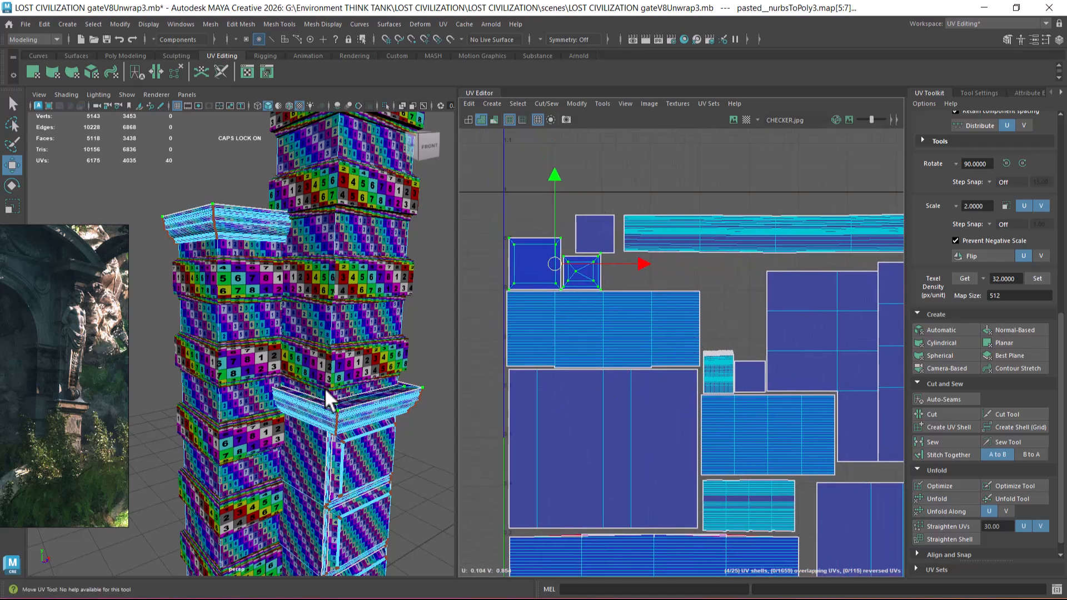
{"action": "scroll", "coordinate": [315, 378], "scroll_direction": "down", "scroll_amount": 5}
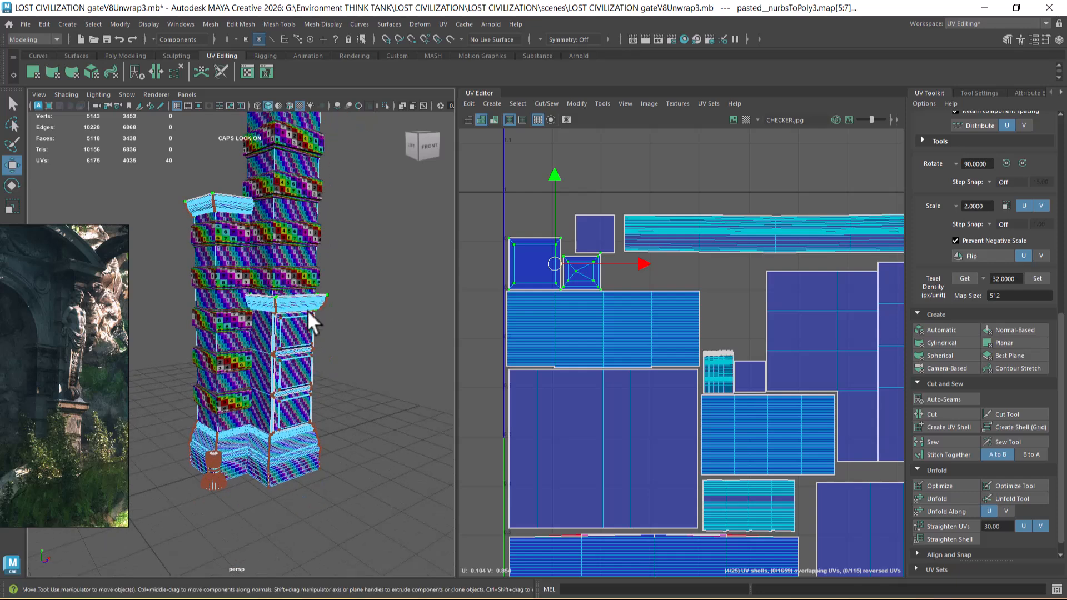
{"action": "scroll", "coordinate": [302, 318], "scroll_direction": "down", "scroll_amount": 4}
{"action": "middle_click_drag", "start_coordinate": [673, 308], "coordinate": [582, 219], "text": "alt"}
{"action": "scroll", "coordinate": [578, 274], "scroll_direction": "down", "scroll_amount": 3}
{"action": "middle_click_drag", "start_coordinate": [556, 292], "coordinate": [610, 358], "text": "alt"}
{"action": "scroll", "coordinate": [610, 361], "scroll_direction": "up", "scroll_amount": 2}
{"action": "scroll", "coordinate": [269, 325], "scroll_direction": "up", "scroll_amount": 2}
{"action": "middle_click_drag", "start_coordinate": [269, 325], "coordinate": [274, 364], "text": "alt"}
{"action": "scroll", "coordinate": [224, 328], "scroll_direction": "up", "scroll_amount": 2}
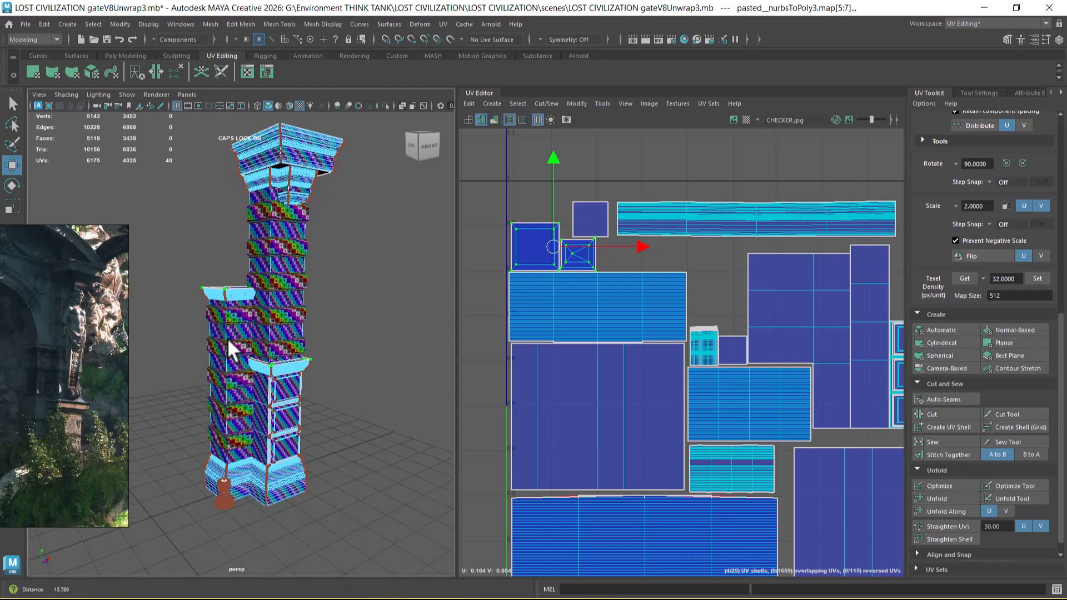
Step: Return to object selection and select all parts of both pillars to review the complete UV layout
{"action": "right_click_drag", "start_coordinate": [251, 242], "coordinate": [311, 219]}
{"action": "left_click", "coordinate": [338, 208]}
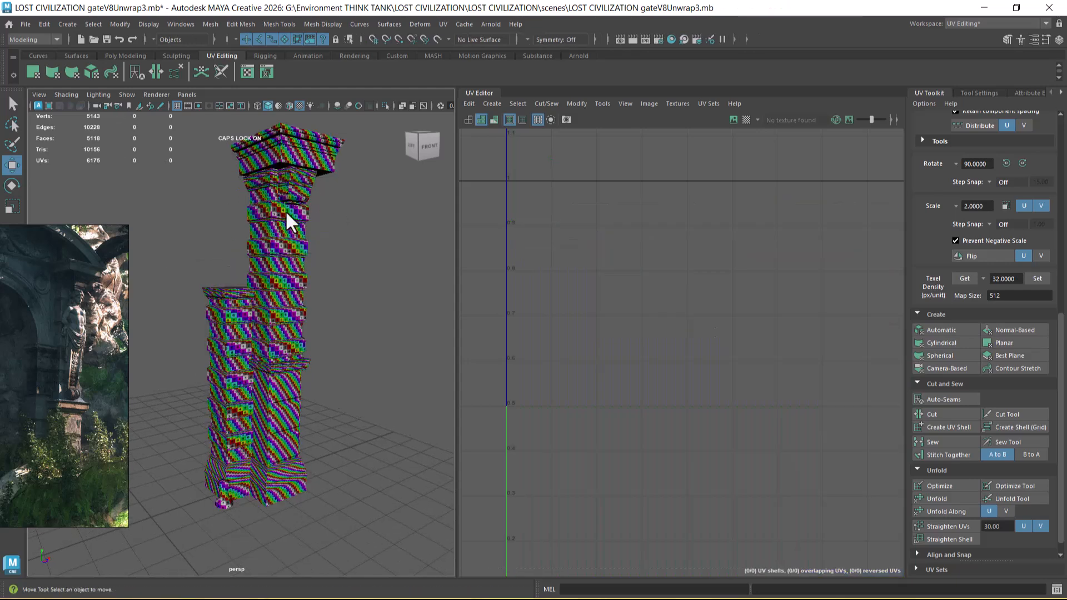
{"action": "left_click_drag", "start_coordinate": [195, 135], "coordinate": [341, 558]}
{"action": "scroll", "coordinate": [746, 436], "scroll_direction": "down", "scroll_amount": 4}
{"action": "middle_click_drag", "start_coordinate": [712, 381], "coordinate": [645, 217], "text": "alt"}
{"action": "scroll", "coordinate": [615, 349], "scroll_direction": "down", "scroll_amount": 4}
{"action": "middle_click_drag", "start_coordinate": [671, 375], "coordinate": [624, 323], "text": "alt"}
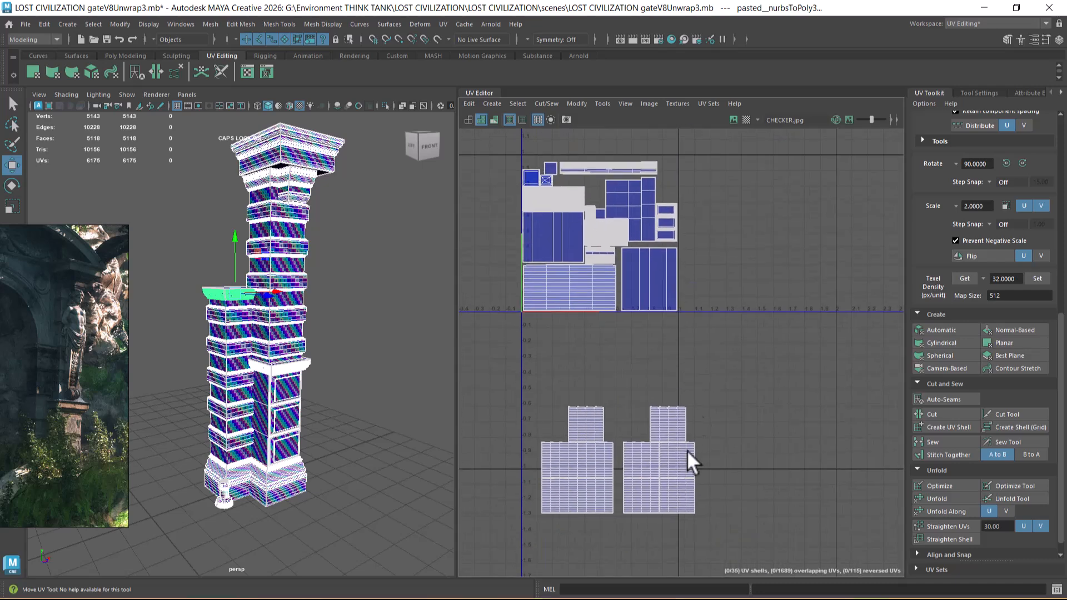
{"action": "middle_click_drag", "start_coordinate": [659, 419], "coordinate": [674, 439], "text": "alt"}
{"action": "scroll", "coordinate": [674, 405], "scroll_direction": "up", "scroll_amount": 3}
{"action": "middle_click_drag", "start_coordinate": [344, 321], "coordinate": [352, 372], "text": "alt"}
{"action": "scroll", "coordinate": [352, 371], "scroll_direction": "up", "scroll_amount": 3}
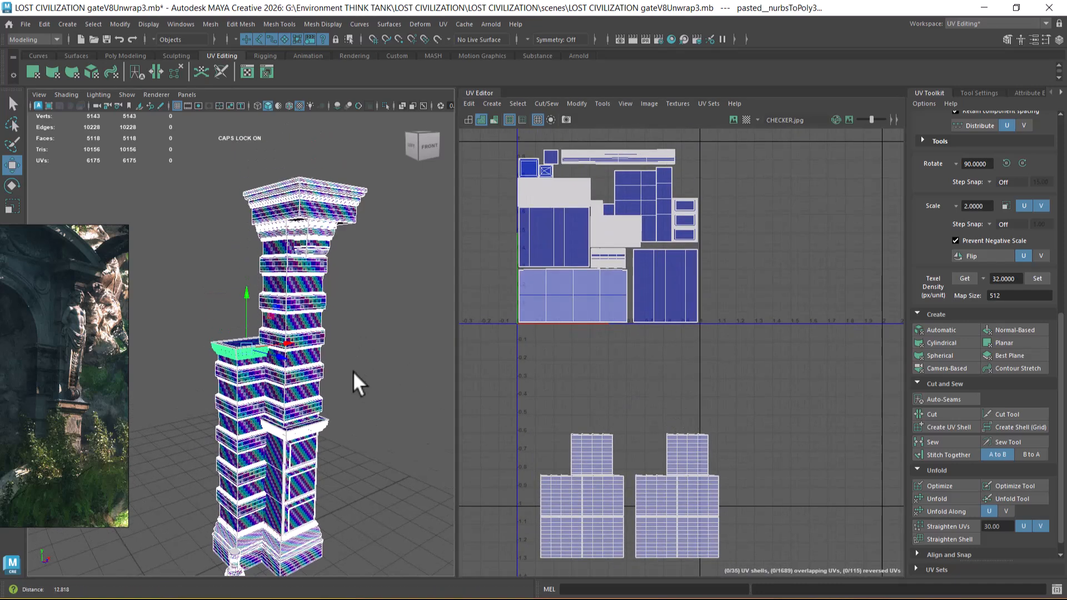
{"action": "scroll", "coordinate": [349, 375], "scroll_direction": "up", "scroll_amount": 2}
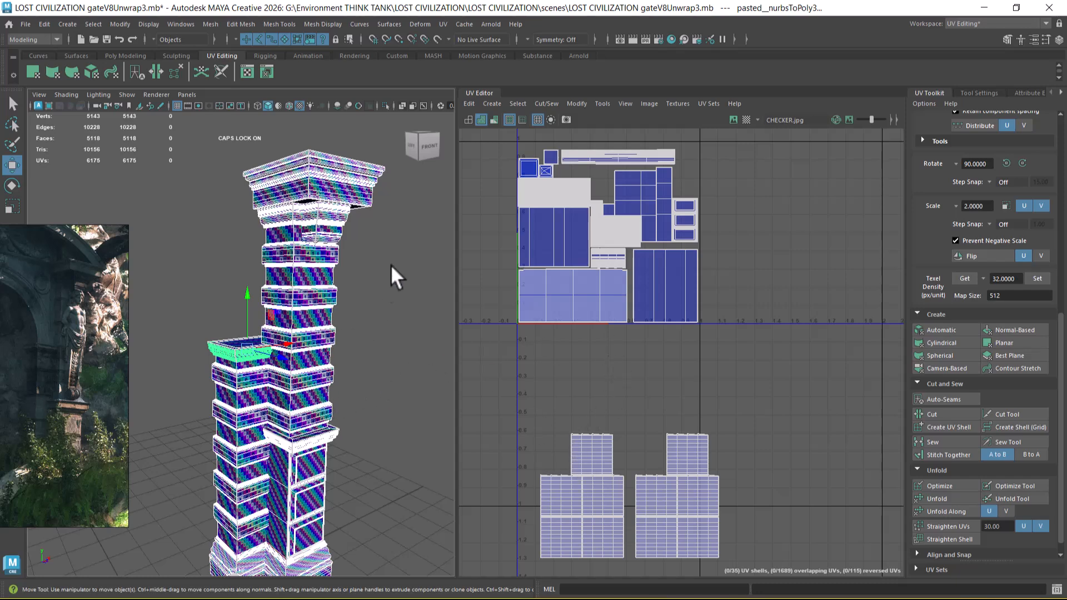
{"action": "middle_click_drag", "start_coordinate": [581, 427], "coordinate": [595, 470], "text": "alt"}
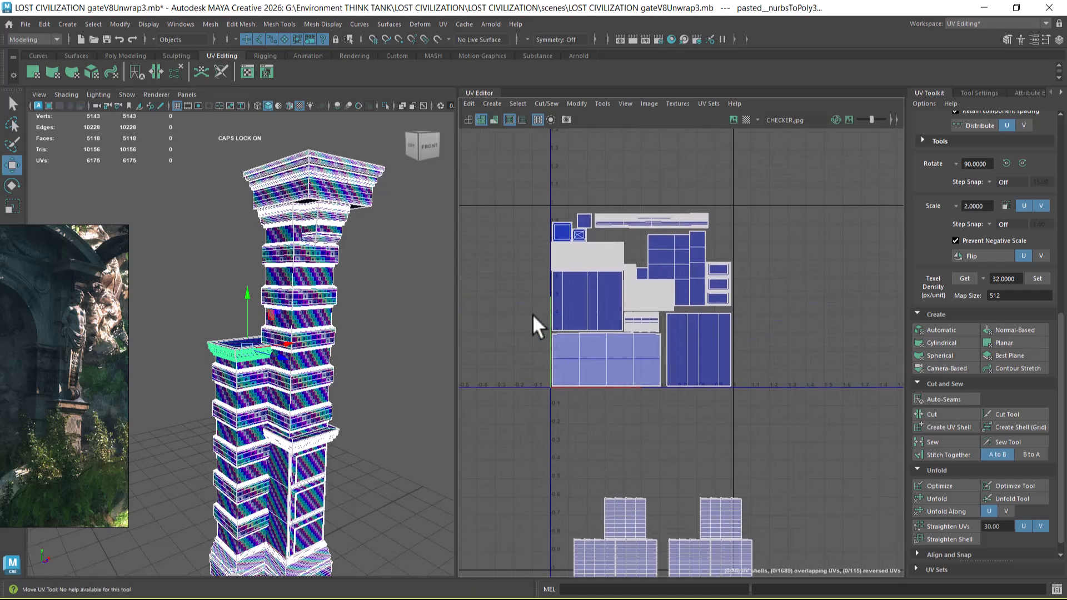
Step: Move the small plain square shell of the cornice down beside the mouldings' cap shells, directly above the banded strip
{"action": "scroll", "coordinate": [625, 258], "scroll_direction": "up", "scroll_amount": 5}
{"action": "middle_click_drag", "start_coordinate": [651, 265], "coordinate": [695, 345], "text": "alt"}
{"action": "right_click_drag", "start_coordinate": [680, 267], "coordinate": [688, 265]}
{"action": "double_click", "coordinate": [592, 250]}
{"action": "scroll", "coordinate": [596, 267], "scroll_direction": "up", "scroll_amount": 1}
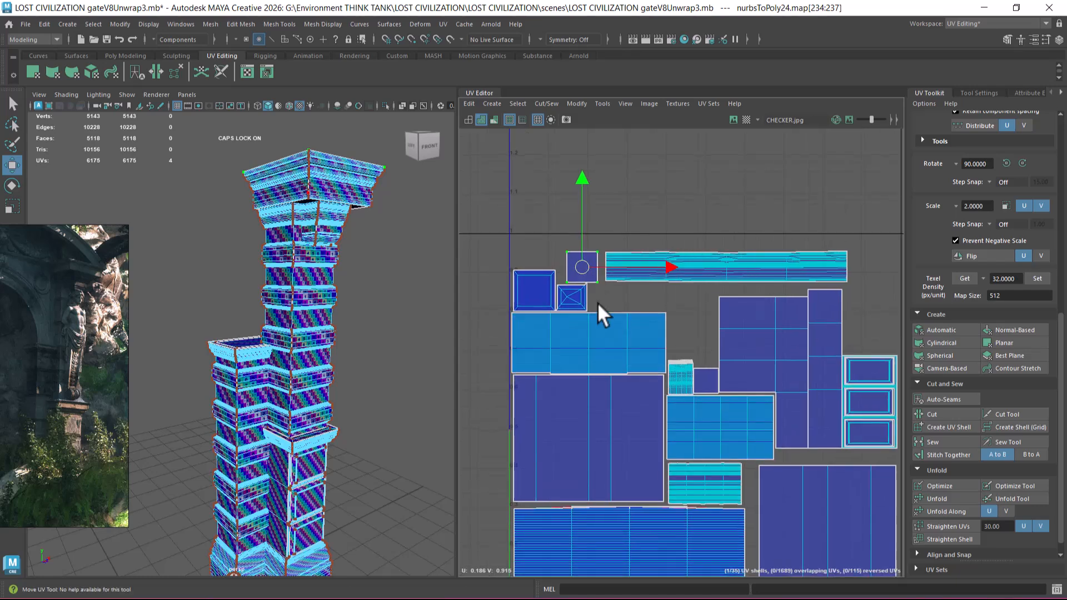
{"action": "left_click_drag", "start_coordinate": [579, 262], "coordinate": [609, 292]}
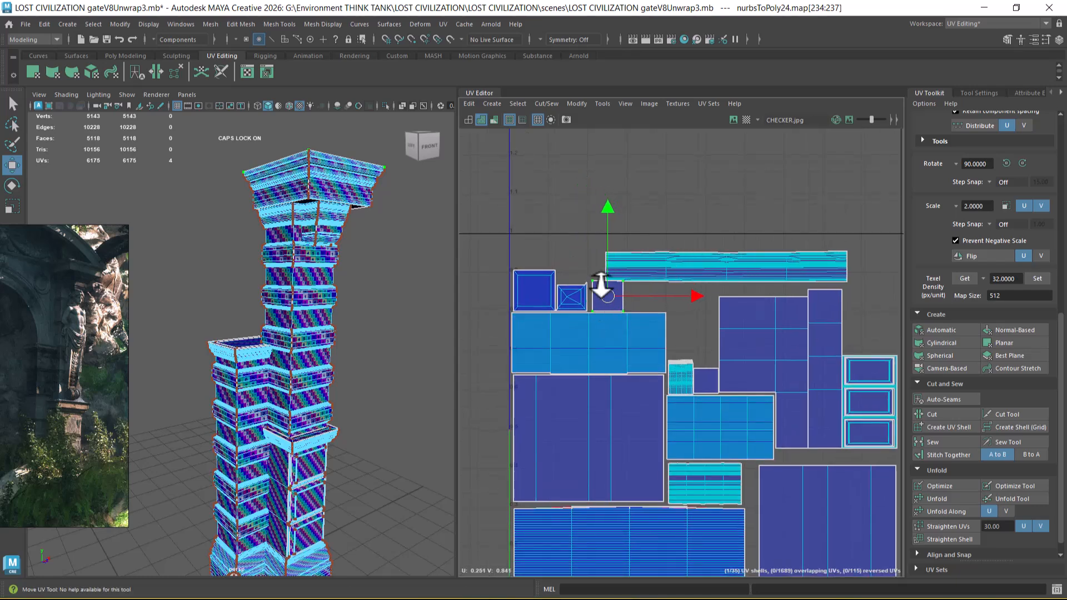
{"action": "scroll", "coordinate": [604, 272], "scroll_direction": "up", "scroll_amount": 2}
{"action": "scroll", "coordinate": [605, 265], "scroll_direction": "up", "scroll_amount": 2}
{"action": "left_click_drag", "start_coordinate": [618, 333], "coordinate": [612, 331]}
{"action": "scroll", "coordinate": [667, 328], "scroll_direction": "down", "scroll_amount": 3}
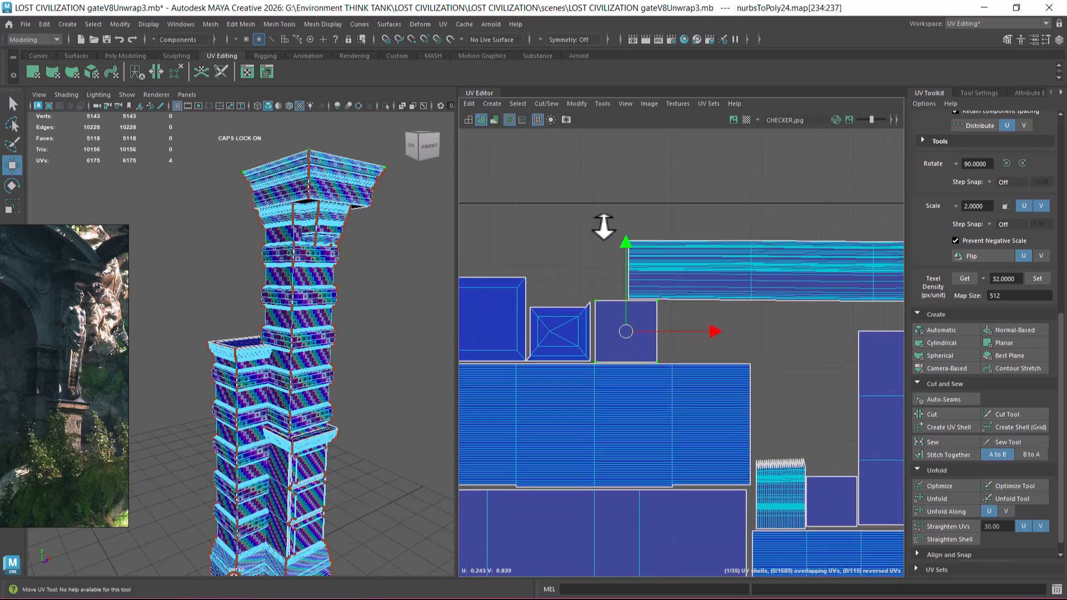
Step: Move the cornice's long strip shell to the tile's upper-left corner, just above the row of square shells
{"action": "left_click", "coordinate": [715, 255]}
{"action": "scroll", "coordinate": [712, 283], "scroll_direction": "down", "scroll_amount": 2}
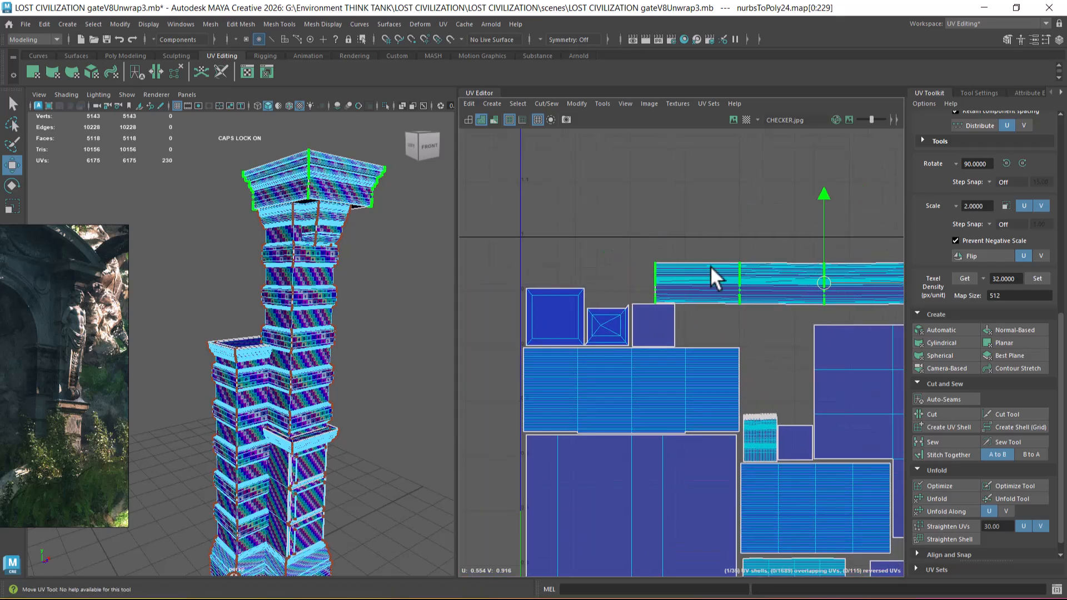
{"action": "left_click_drag", "start_coordinate": [806, 285], "coordinate": [692, 263]}
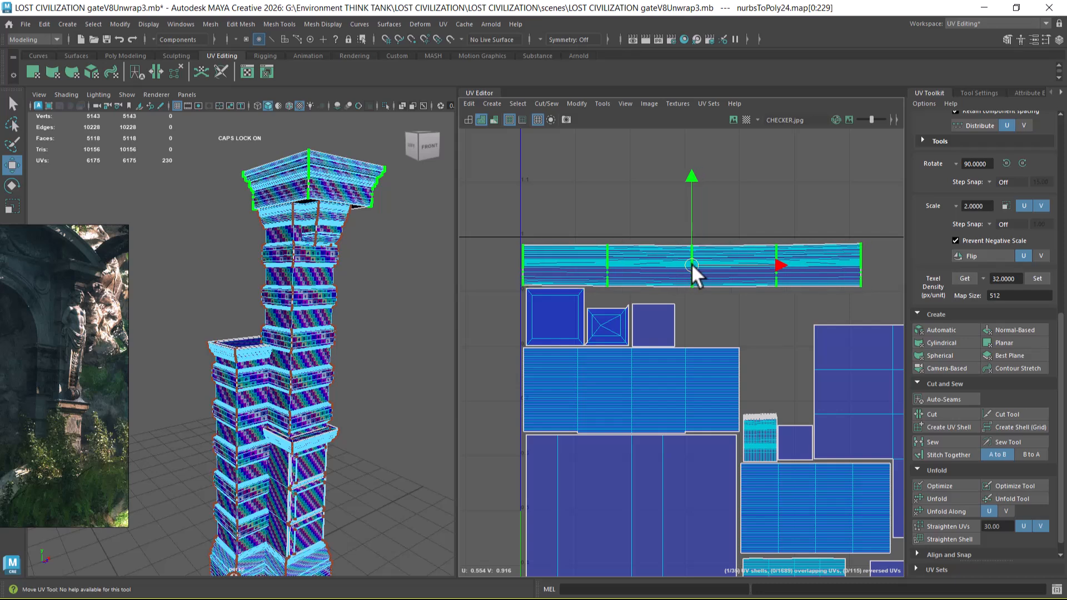
Step: Examine the packed tile and the two leftover groups of banded block shells lying below it
{"action": "scroll", "coordinate": [692, 263], "scroll_direction": "down", "scroll_amount": 4}
{"action": "scroll", "coordinate": [707, 303], "scroll_direction": "up", "scroll_amount": 2}
{"action": "scroll", "coordinate": [699, 332], "scroll_direction": "up", "scroll_amount": 1}
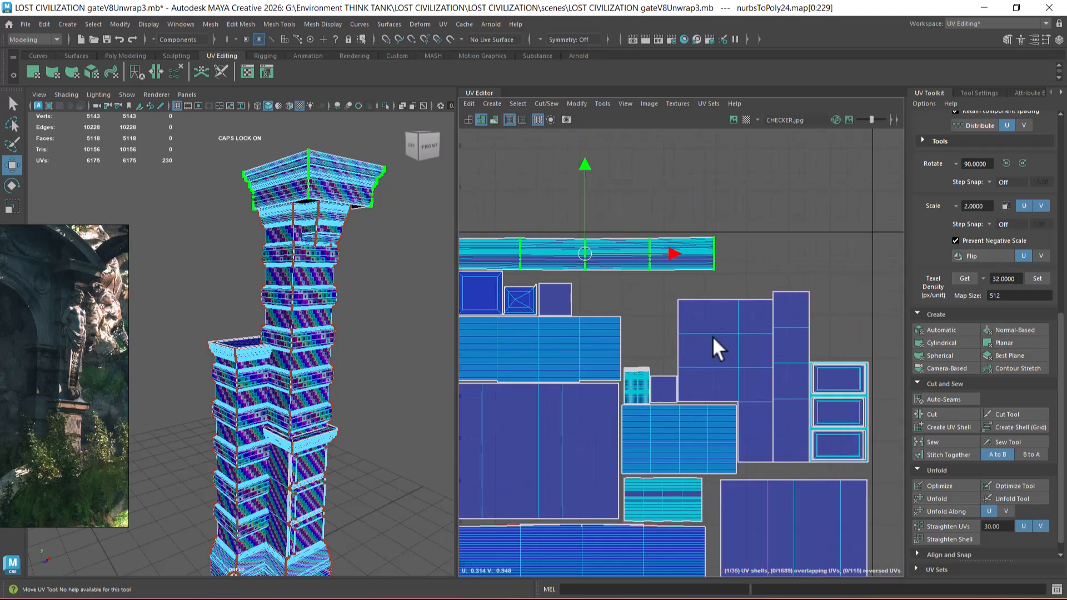
{"action": "scroll", "coordinate": [695, 334], "scroll_direction": "down", "scroll_amount": 2}
{"action": "scroll", "coordinate": [694, 339], "scroll_direction": "down", "scroll_amount": 3}
{"action": "scroll", "coordinate": [302, 443], "scroll_direction": "up", "scroll_amount": 2}
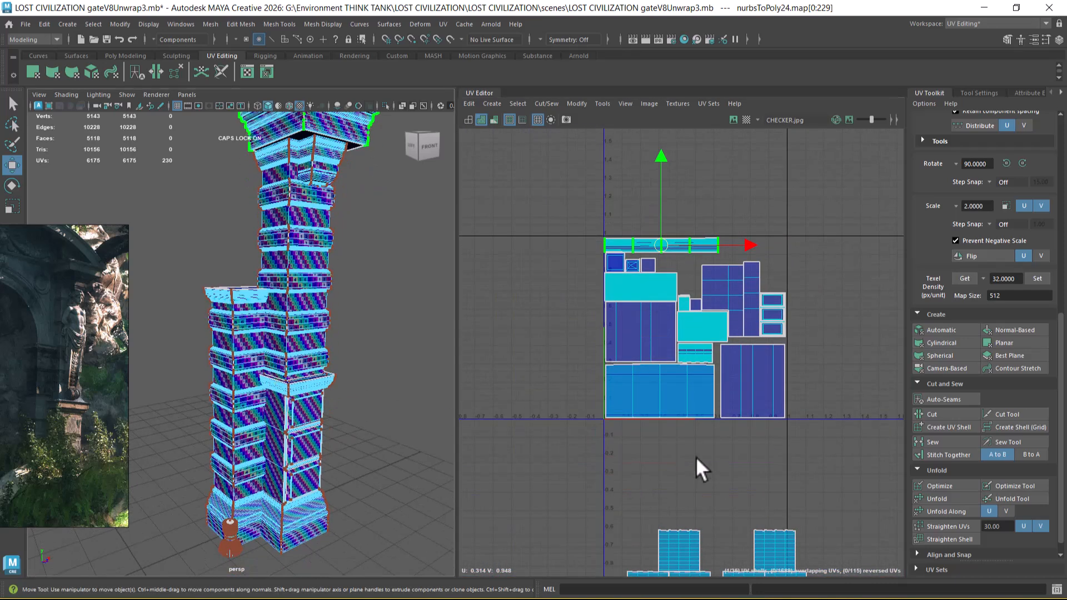
{"action": "scroll", "coordinate": [729, 401], "scroll_direction": "down", "scroll_amount": 2}
{"action": "right_click_drag", "start_coordinate": [732, 401], "coordinate": [825, 390]}
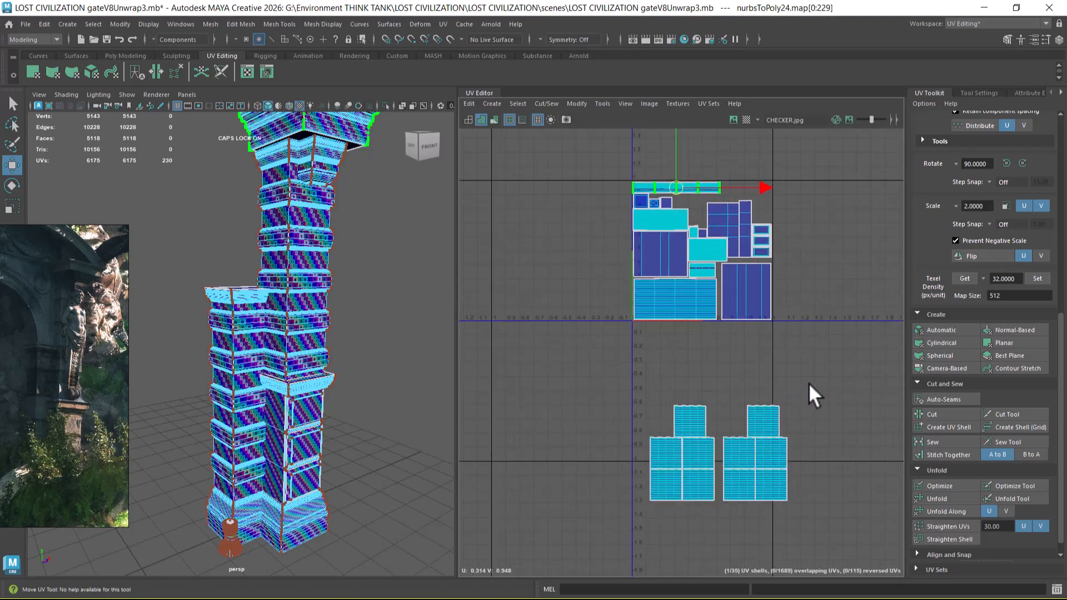
Step: Move one group of five banded block shells from below the tile up to the tile's upper-right corner
{"action": "left_click", "coordinate": [774, 407]}
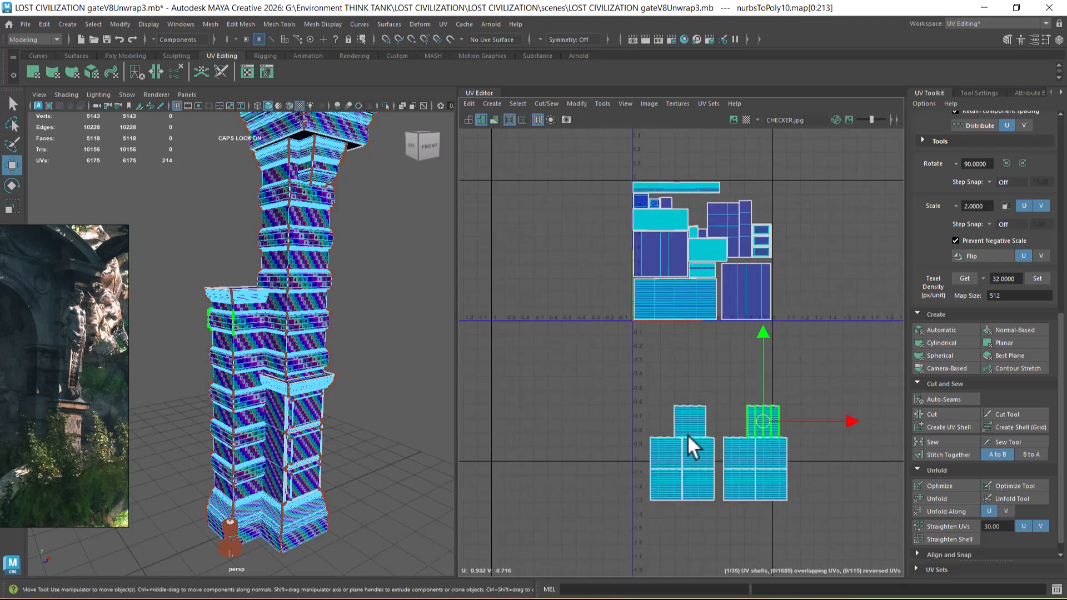
{"action": "scroll", "coordinate": [279, 418], "scroll_direction": "up", "scroll_amount": 4}
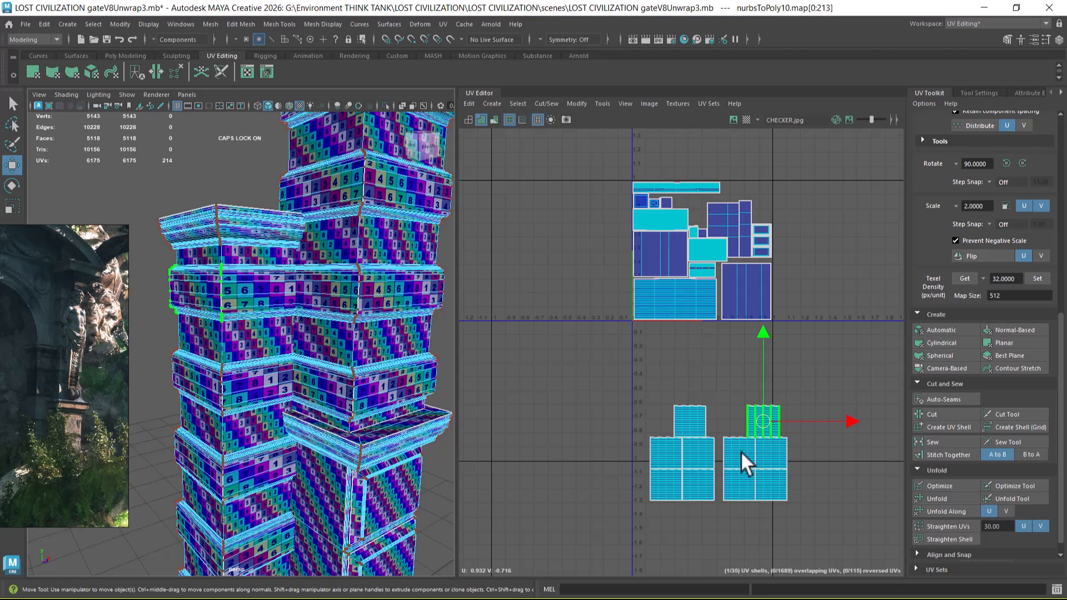
{"action": "left_click_drag", "start_coordinate": [777, 425], "coordinate": [722, 502]}
{"action": "scroll", "coordinate": [756, 478], "scroll_direction": "up", "scroll_amount": 1}
{"action": "left_click_drag", "start_coordinate": [755, 456], "coordinate": [742, 223]}
{"action": "middle_click_drag", "start_coordinate": [735, 223], "coordinate": [684, 372], "text": "alt"}
{"action": "right_click_drag", "start_coordinate": [683, 372], "coordinate": [786, 483], "text": "alt"}
{"action": "left_click_drag", "start_coordinate": [692, 378], "coordinate": [684, 269]}
Step: Scale the five banded block shells down together and place the group just above the tile's upper-right corner
{"action": "key", "text": "r"}
{"action": "scroll", "coordinate": [692, 281], "scroll_direction": "up", "scroll_amount": 1}
{"action": "right_click_drag", "start_coordinate": [706, 329], "coordinate": [761, 363], "text": "alt"}
{"action": "middle_click_drag", "start_coordinate": [717, 295], "coordinate": [738, 371], "text": "alt"}
{"action": "right_click_drag", "start_coordinate": [738, 371], "coordinate": [667, 316], "text": "alt"}
{"action": "middle_click_drag", "start_coordinate": [675, 365], "coordinate": [712, 304], "text": "alt"}
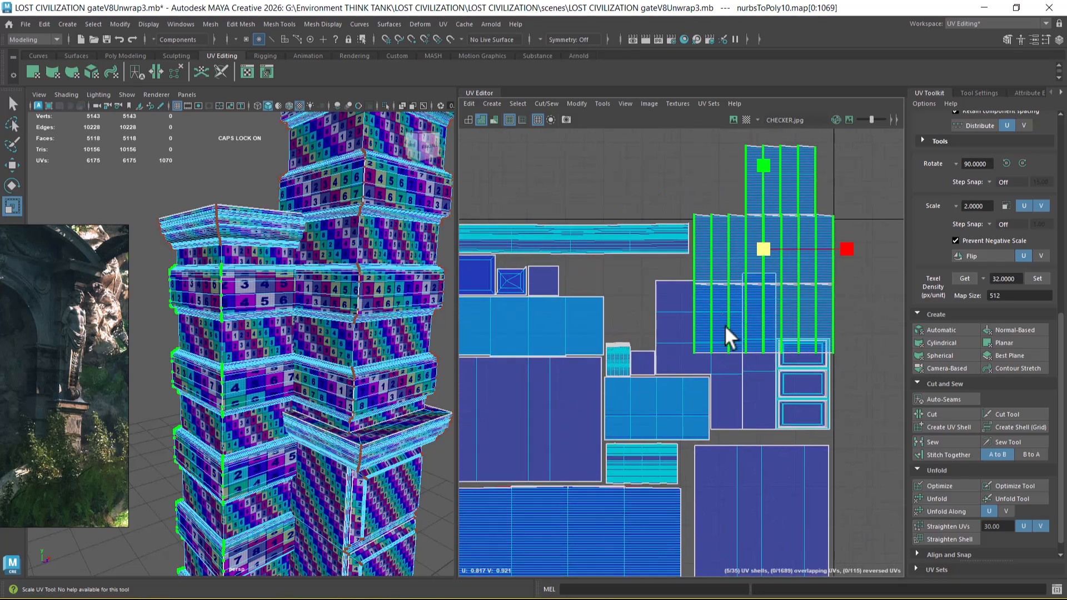
{"action": "right_click_drag", "start_coordinate": [747, 361], "coordinate": [745, 322], "text": "alt"}
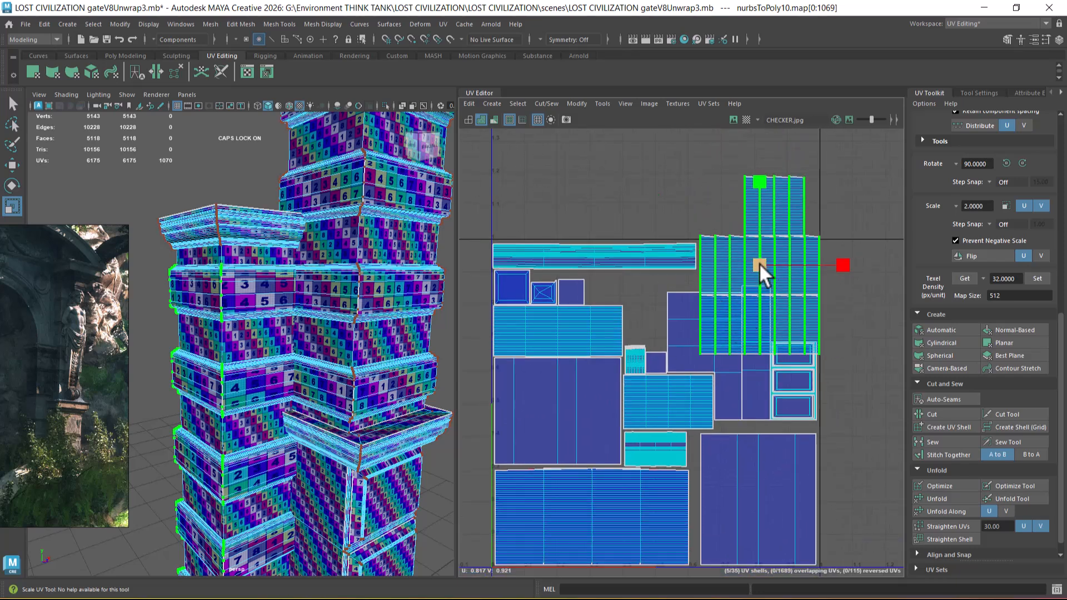
{"action": "key", "text": "w"}
{"action": "left_click_drag", "start_coordinate": [760, 261], "coordinate": [749, 149]}
Step: Try to fit a single banded block shell into the gap beside the long cornice strip, and undo its moves
{"action": "key", "text": "a"}
{"action": "left_click", "coordinate": [787, 314]}
{"action": "left_click", "coordinate": [781, 306]}
{"action": "mouse_move", "coordinate": [780, 285]}
{"action": "left_mouse_down"}
{"action": "mouse_move", "coordinate": [795, 365]}
{"action": "mouse_move", "coordinate": [612, 391]}
{"action": "mouse_move", "coordinate": [726, 345]}
{"action": "mouse_move", "coordinate": [785, 281]}
{"action": "left_mouse_up"}
{"action": "scroll", "coordinate": [782, 335], "scroll_direction": "up", "scroll_amount": 2}
{"action": "scroll", "coordinate": [785, 281], "scroll_direction": "down", "scroll_amount": 2}
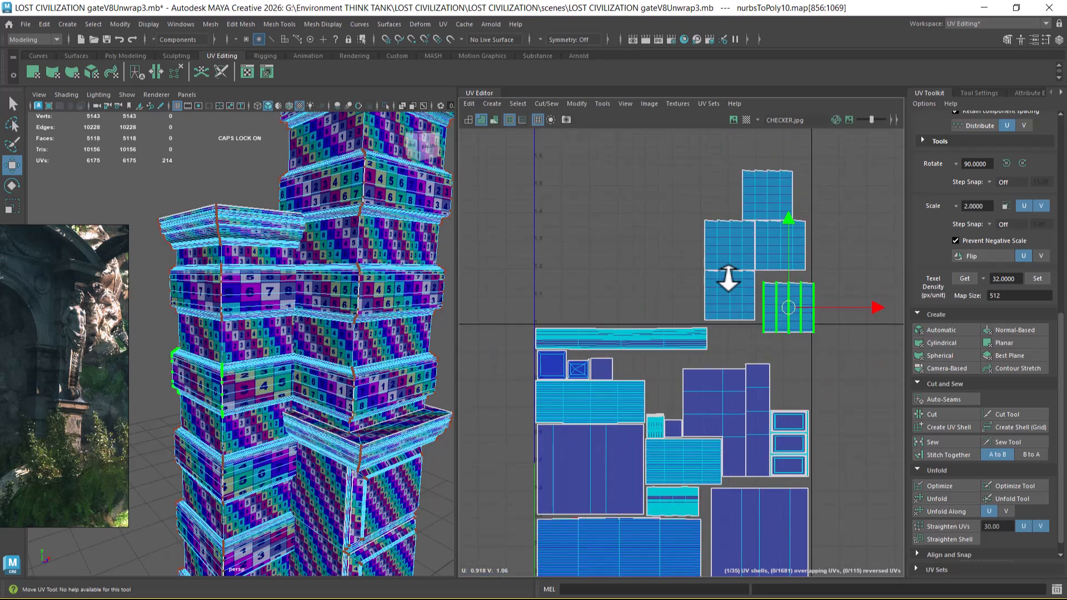
{"action": "key", "text": "ctrl+z"}
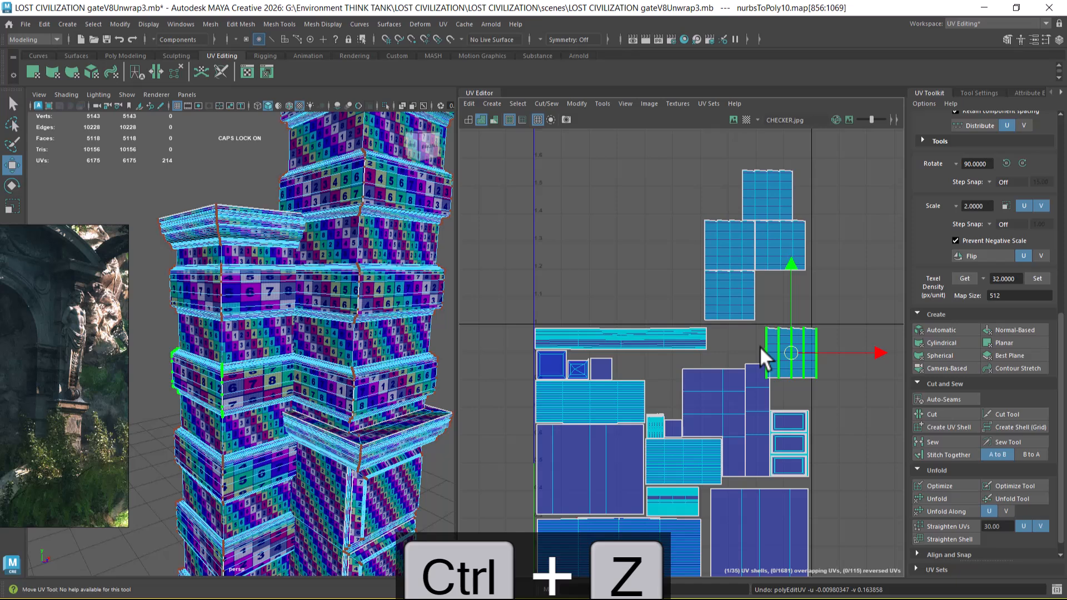
{"action": "key", "text": "ctrl+z"}
Step: Move the five-shell group down over the large four-column shell in the tile's lower-right corner
{"action": "right_click_drag", "start_coordinate": [760, 346], "coordinate": [716, 344], "text": "alt"}
{"action": "middle_click_drag", "start_coordinate": [716, 344], "coordinate": [678, 289], "text": "alt"}
{"action": "scroll", "coordinate": [678, 288], "scroll_direction": "up", "scroll_amount": 1}
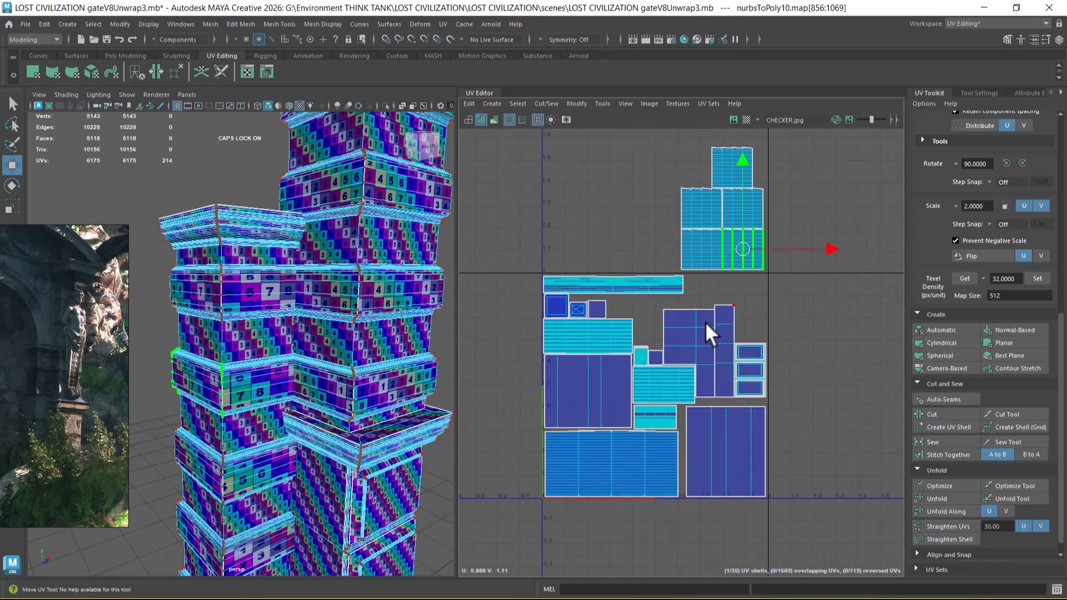
{"action": "right_click_drag", "start_coordinate": [711, 232], "coordinate": [759, 239]}
{"action": "right_click_drag", "start_coordinate": [767, 249], "coordinate": [760, 230], "text": "alt"}
{"action": "left_click_drag", "start_coordinate": [671, 154], "coordinate": [793, 257]}
{"action": "left_click_drag", "start_coordinate": [728, 205], "coordinate": [728, 422]}
{"action": "right_click_drag", "start_coordinate": [735, 383], "coordinate": [833, 509], "text": "alt"}
{"action": "middle_click_drag", "start_coordinate": [750, 434], "coordinate": [762, 322], "text": "alt"}
{"action": "right_click_drag", "start_coordinate": [762, 322], "coordinate": [755, 377], "text": "alt"}
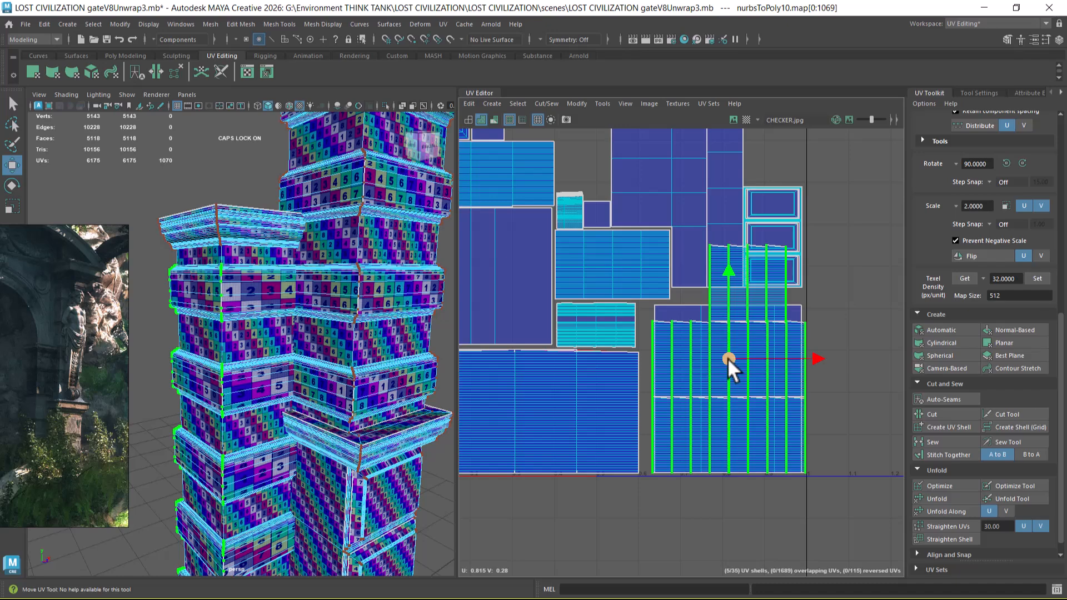
Step: Move the five-shell group out of the tile into the free space beside its right edge
{"action": "middle_click_drag", "start_coordinate": [726, 365], "coordinate": [712, 436], "text": "alt"}
{"action": "right_click_drag", "start_coordinate": [713, 437], "coordinate": [720, 363], "text": "alt"}
{"action": "left_click_drag", "start_coordinate": [713, 439], "coordinate": [851, 316]}
{"action": "right_click_drag", "start_coordinate": [748, 413], "coordinate": [659, 322], "text": "alt"}
{"action": "right_click_drag", "start_coordinate": [701, 405], "coordinate": [679, 384], "text": "alt"}
{"action": "right_click_drag", "start_coordinate": [722, 446], "coordinate": [689, 415], "text": "alt"}
{"action": "middle_click_drag", "start_coordinate": [689, 415], "coordinate": [653, 312], "text": "alt"}
{"action": "right_click_drag", "start_coordinate": [739, 401], "coordinate": [746, 362], "text": "alt"}
{"action": "mouse_move", "coordinate": [331, 402]}
{"action": "left_mouse_down", "text": "alt"}
{"action": "mouse_move", "coordinate": [317, 378]}
{"action": "mouse_move", "coordinate": [345, 389]}
{"action": "left_mouse_up", "text": "alt"}
{"action": "right_click_drag", "start_coordinate": [345, 389], "coordinate": [320, 369], "text": "alt"}
{"action": "right_click_drag", "start_coordinate": [714, 431], "coordinate": [620, 358], "text": "alt"}
{"action": "middle_click_drag", "start_coordinate": [619, 357], "coordinate": [616, 363], "text": "alt"}
{"action": "left_click_drag", "start_coordinate": [568, 248], "coordinate": [767, 404]}
Step: Return to object selection and select all pillar parts to show their complete UV layout
{"action": "right_click_drag", "start_coordinate": [193, 383], "coordinate": [333, 233], "text": "alt"}
{"action": "left_click", "coordinate": [332, 232]}
{"action": "left_click_drag", "start_coordinate": [168, 128], "coordinate": [320, 477]}
{"action": "right_click_drag", "start_coordinate": [845, 413], "coordinate": [770, 459], "text": "alt"}
{"action": "scroll", "coordinate": [750, 352], "scroll_direction": "up", "scroll_amount": 3}
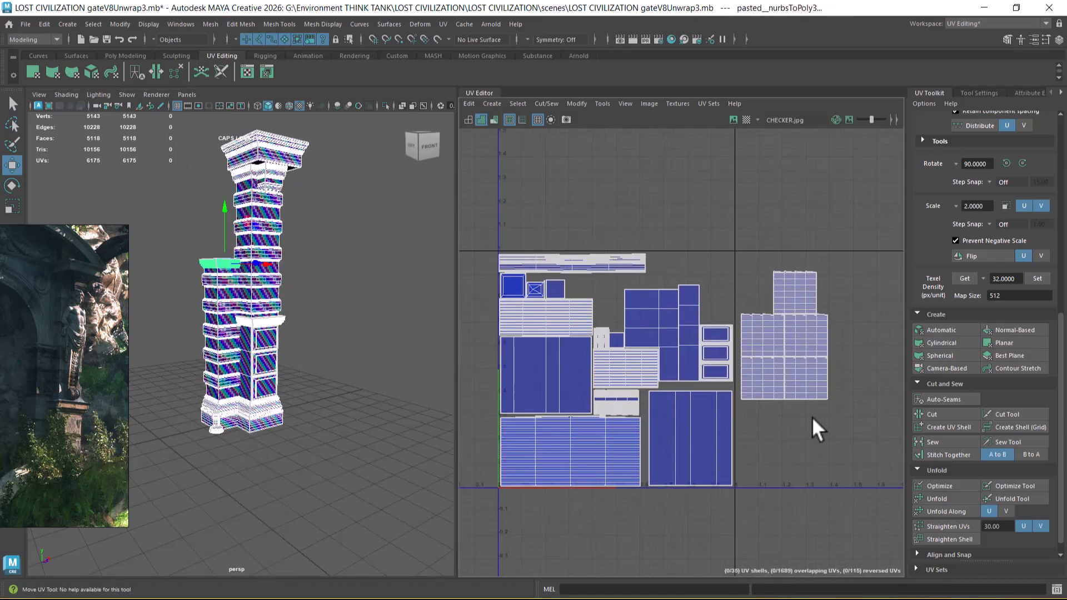
Step: Scale the packed layout and the adjoining five-shell group down slightly together, and shift them against the tile's lower-left corner
{"action": "scroll", "coordinate": [789, 366], "scroll_direction": "down", "scroll_amount": 1}
{"action": "right_click_drag", "start_coordinate": [778, 360], "coordinate": [813, 361]}
{"action": "left_click_drag", "start_coordinate": [508, 212], "coordinate": [866, 523]}
{"action": "scroll", "coordinate": [708, 438], "scroll_direction": "up", "scroll_amount": 2}
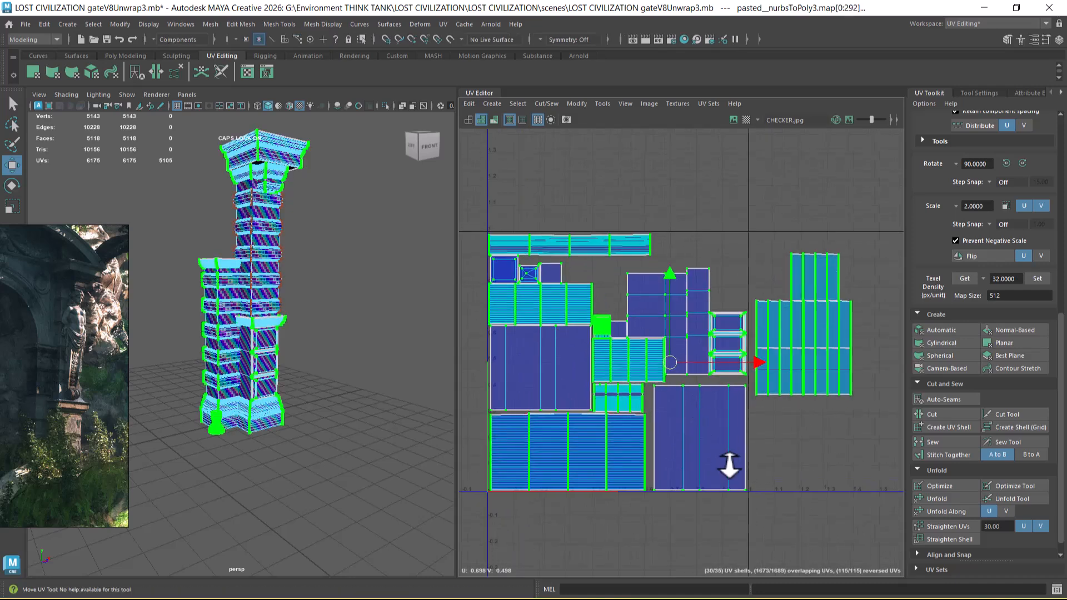
{"action": "key", "text": "r"}
{"action": "left_click_drag", "start_coordinate": [673, 357], "coordinate": [667, 367]}
{"action": "key", "text": "w"}
{"action": "left_click_drag", "start_coordinate": [755, 360], "coordinate": [736, 365]}
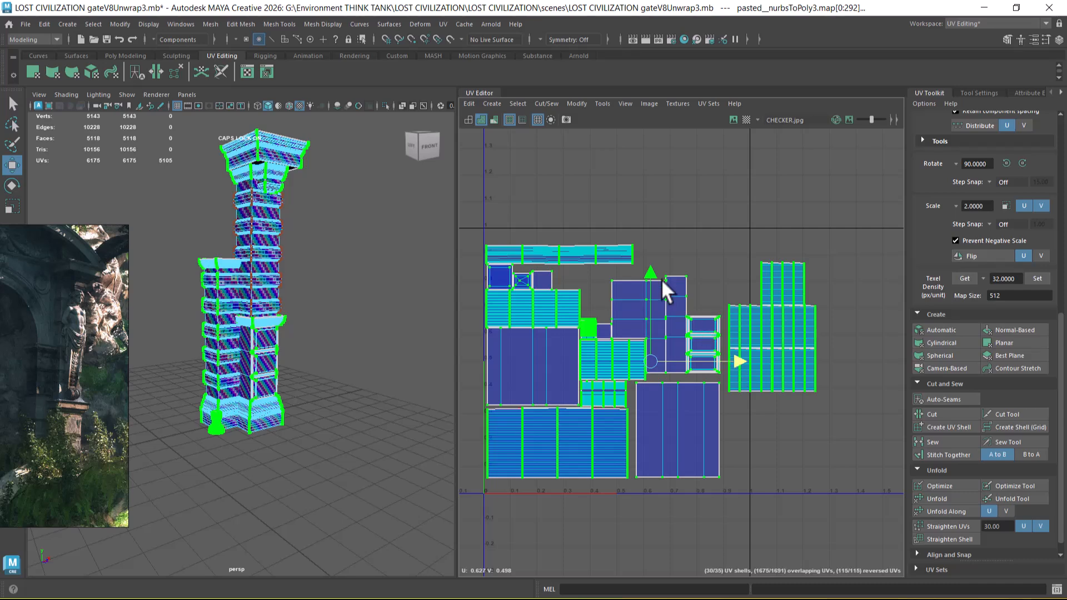
{"action": "left_click_drag", "start_coordinate": [655, 270], "coordinate": [657, 283]}
Step: Move the five-shell group up and inward so it sits directly above the three framed panel shells
{"action": "right_click_drag", "start_coordinate": [754, 335], "coordinate": [789, 392], "text": "alt"}
{"action": "left_click_drag", "start_coordinate": [849, 282], "coordinate": [756, 404]}
{"action": "right_click_drag", "start_coordinate": [762, 395], "coordinate": [809, 410], "text": "ctrl"}
{"action": "left_click_drag", "start_coordinate": [781, 339], "coordinate": [731, 241]}
{"action": "right_click_drag", "start_coordinate": [731, 241], "coordinate": [835, 428], "text": "alt"}
{"action": "left_click", "coordinate": [831, 474]}
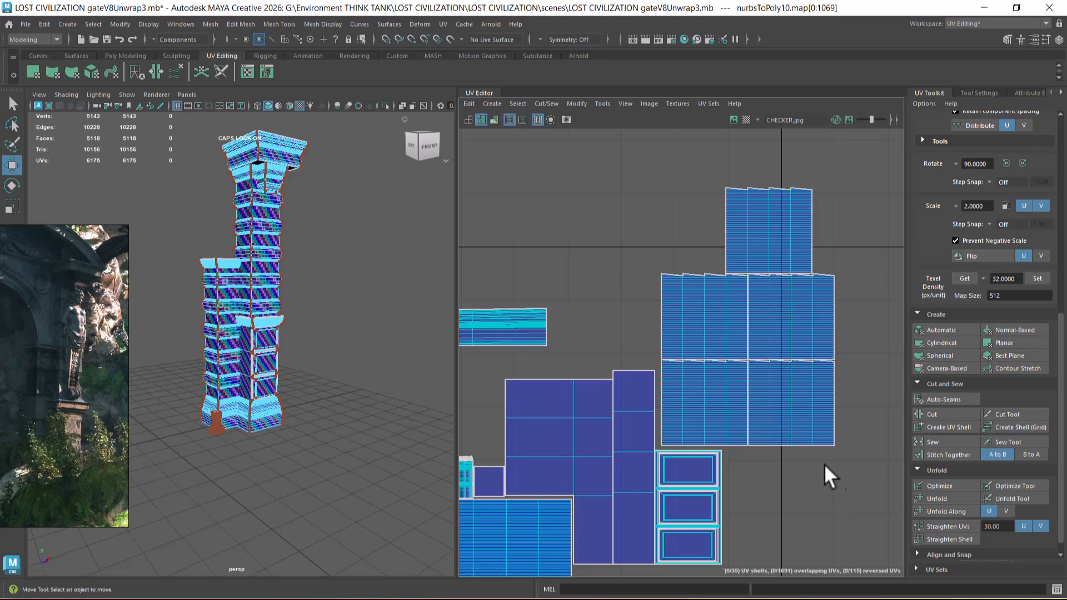
Step: Move the group's topmost block shell into the space between the long cornice strip and the remaining four shells
{"action": "right_click_drag", "start_coordinate": [724, 394], "coordinate": [668, 394], "text": "alt"}
{"action": "middle_click_drag", "start_coordinate": [695, 336], "coordinate": [729, 357], "text": "alt"}
{"action": "double_click", "coordinate": [786, 263]}
{"action": "left_click_drag", "start_coordinate": [788, 278], "coordinate": [652, 358]}
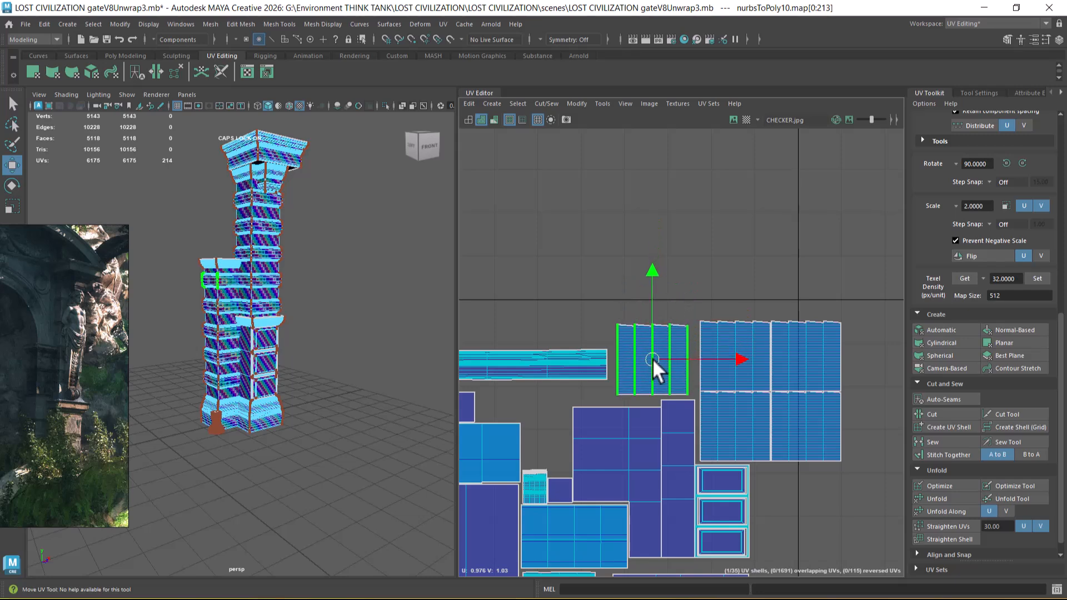
{"action": "middle_click_drag", "start_coordinate": [653, 359], "coordinate": [710, 348], "text": "alt"}
{"action": "right_click_drag", "start_coordinate": [710, 348], "coordinate": [676, 371], "text": "alt"}
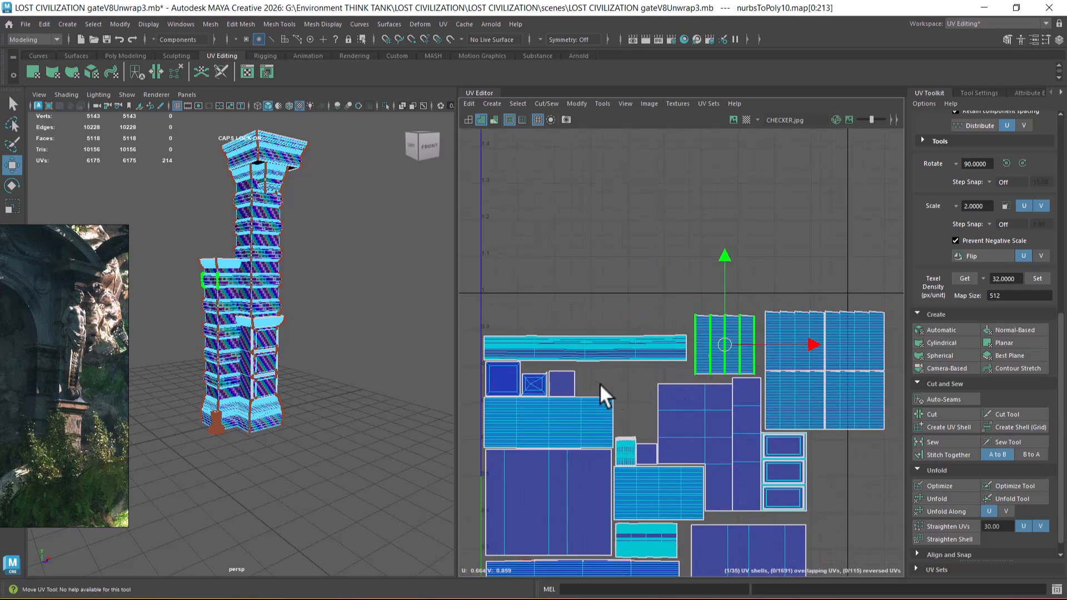
Step: Try to move the two framed cap shells without the plain square into the gap above the small moulding shells, and undo it
{"action": "double_click", "coordinate": [529, 390]}
{"action": "scroll", "coordinate": [527, 396], "scroll_direction": "up", "scroll_amount": 1}
{"action": "scroll", "coordinate": [521, 385], "scroll_direction": "up", "scroll_amount": 2}
{"action": "left_click_drag", "start_coordinate": [613, 369], "coordinate": [472, 391]}
{"action": "right_click_drag", "start_coordinate": [509, 373], "coordinate": [562, 389], "text": "ctrl"}
{"action": "left_click_drag", "start_coordinate": [527, 378], "coordinate": [659, 405]}
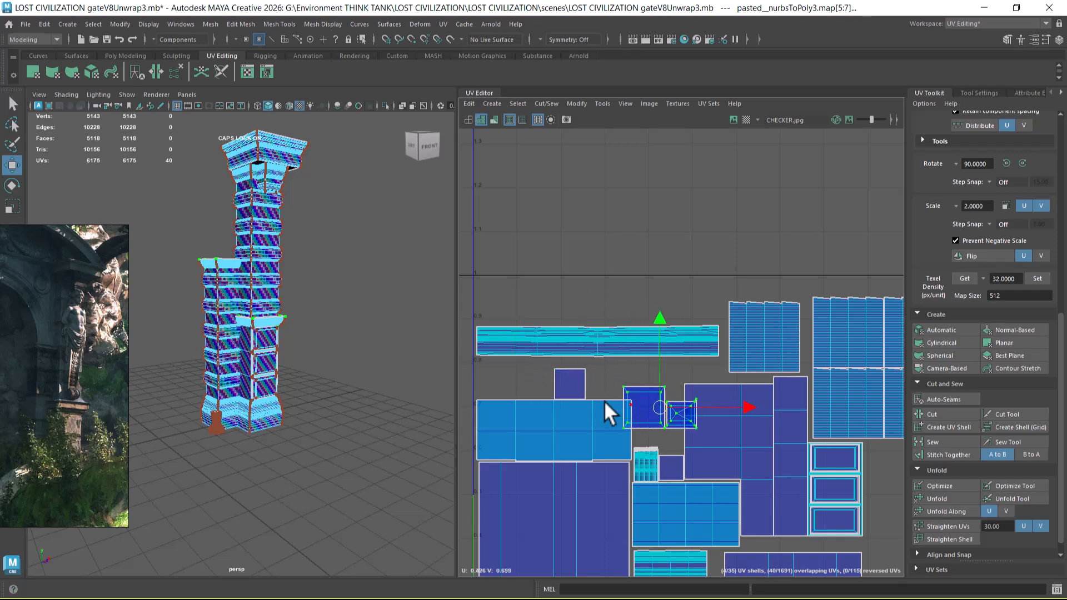
{"action": "key", "text": "ctrl+z"}
Step: Move the two framed cap shells and the plain square together to just above the small ridged shell
{"action": "scroll", "coordinate": [598, 378], "scroll_direction": "up", "scroll_amount": 1}
{"action": "left_click_drag", "start_coordinate": [574, 379], "coordinate": [569, 381], "text": "shift"}
{"action": "right_click_drag", "start_coordinate": [567, 384], "coordinate": [605, 412], "text": "ctrl"}
{"action": "left_click_drag", "start_coordinate": [518, 383], "coordinate": [712, 436]}
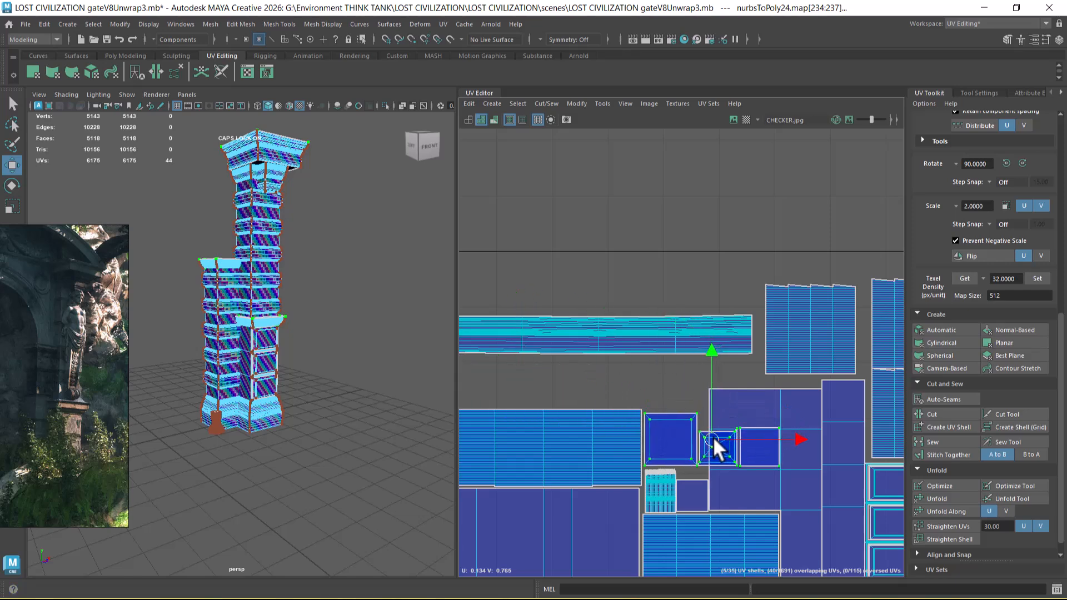
{"action": "middle_click_drag", "start_coordinate": [713, 435], "coordinate": [679, 313], "text": "alt"}
{"action": "scroll", "coordinate": [700, 352], "scroll_direction": "up", "scroll_amount": 2}
{"action": "middle_click_drag", "start_coordinate": [760, 379], "coordinate": [695, 403], "text": "alt"}
{"action": "scroll", "coordinate": [694, 431], "scroll_direction": "up", "scroll_amount": 1}
{"action": "scroll", "coordinate": [715, 406], "scroll_direction": "up", "scroll_amount": 2}
{"action": "middle_click_drag", "start_coordinate": [640, 359], "coordinate": [698, 378], "text": "alt"}
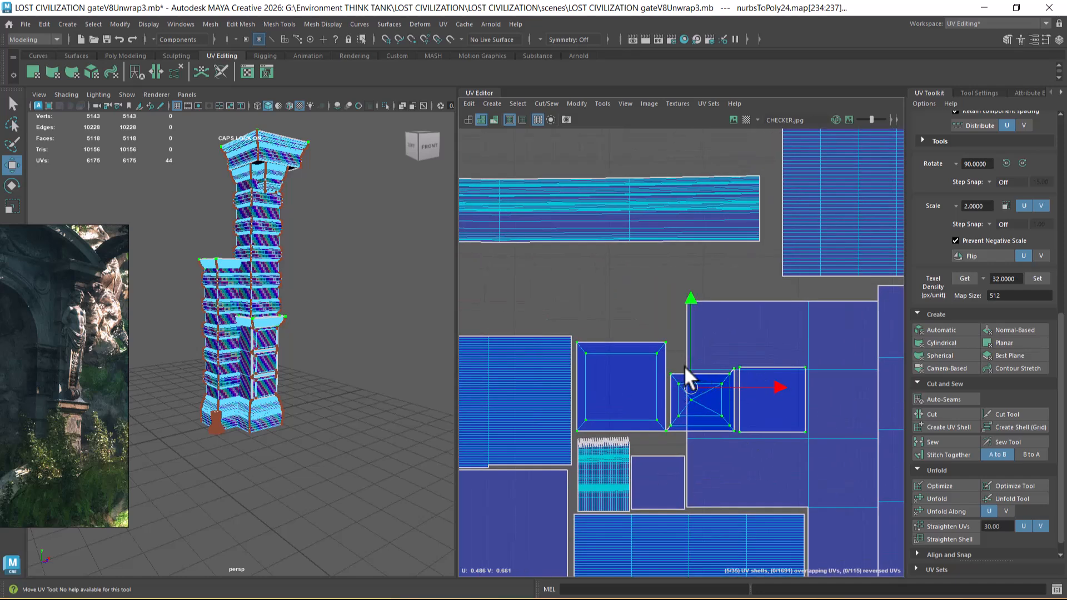
Step: Examine the pillars' ledge tops in the 3D view against the small crossed cap shell in the UV layout
{"action": "key", "text": "super"}
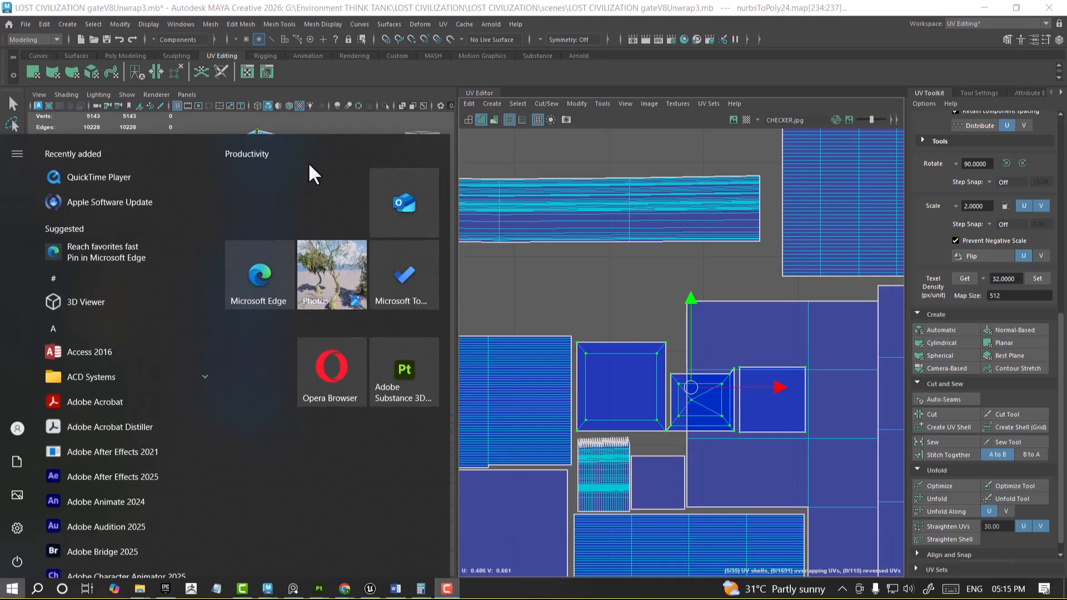
{"action": "left_click", "coordinate": [551, 289]}
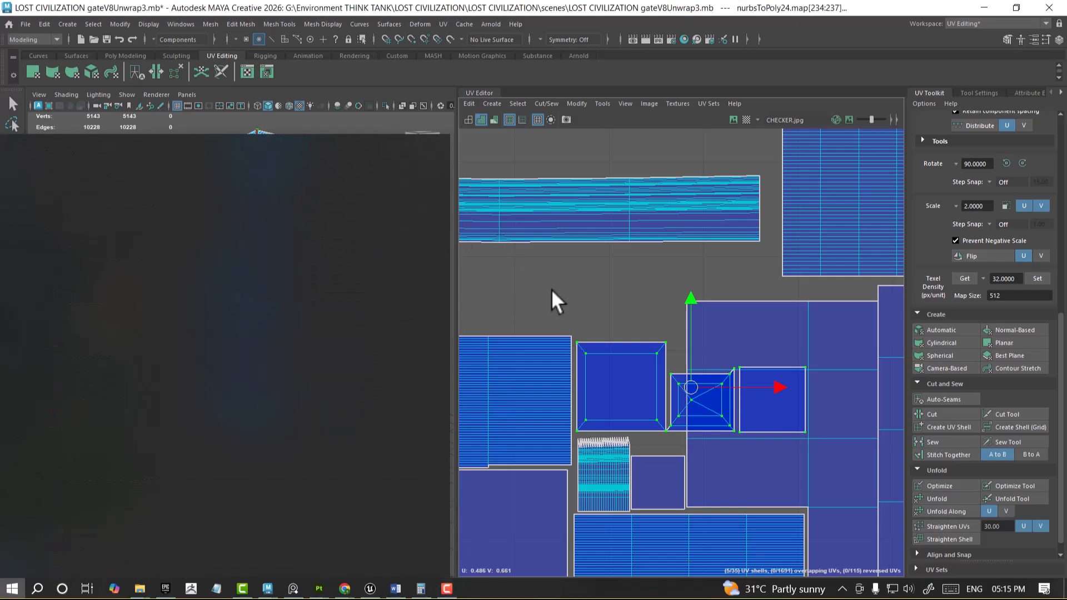
{"action": "right_click_drag", "start_coordinate": [552, 289], "coordinate": [550, 286], "text": "alt"}
{"action": "left_click_drag", "start_coordinate": [295, 302], "coordinate": [300, 288], "text": "alt"}
{"action": "right_click_drag", "start_coordinate": [301, 288], "coordinate": [324, 364], "text": "alt"}
{"action": "middle_click_drag", "start_coordinate": [323, 364], "coordinate": [343, 414], "text": "alt"}
{"action": "right_click_drag", "start_coordinate": [694, 354], "coordinate": [691, 386], "text": "alt"}
{"action": "middle_click_drag", "start_coordinate": [691, 386], "coordinate": [720, 356], "text": "alt"}
{"action": "right_click_drag", "start_coordinate": [706, 424], "coordinate": [712, 446], "text": "alt"}
{"action": "left_click_drag", "start_coordinate": [706, 348], "coordinate": [707, 348]}
{"action": "right_click_drag", "start_coordinate": [694, 352], "coordinate": [671, 355], "text": "ctrl"}
Step: Inspect the ledges in wireframe and set the 3D view to plain shading without the checker texture
{"action": "left_click_drag", "start_coordinate": [324, 299], "coordinate": [355, 388], "text": "alt"}
{"action": "key", "text": "4"}
{"action": "left_click_drag", "start_coordinate": [331, 341], "coordinate": [304, 321], "text": "alt"}
{"action": "key", "text": "5"}
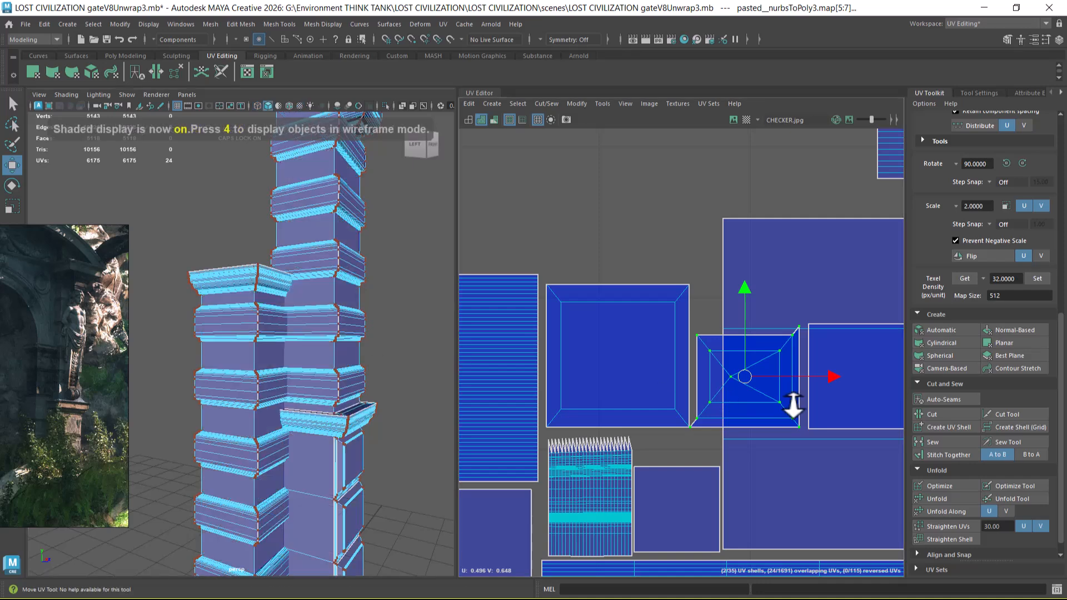
Step: Scale the crossed cap shell down and fit it directly above the small plain square beside the ridged shell
{"action": "middle_click_drag", "start_coordinate": [776, 386], "coordinate": [768, 349], "text": "alt"}
{"action": "scroll", "coordinate": [768, 349], "scroll_direction": "up", "scroll_amount": 2}
{"action": "key", "text": "r"}
{"action": "left_click_drag", "start_coordinate": [735, 342], "coordinate": [699, 380]}
{"action": "key", "text": "e"}
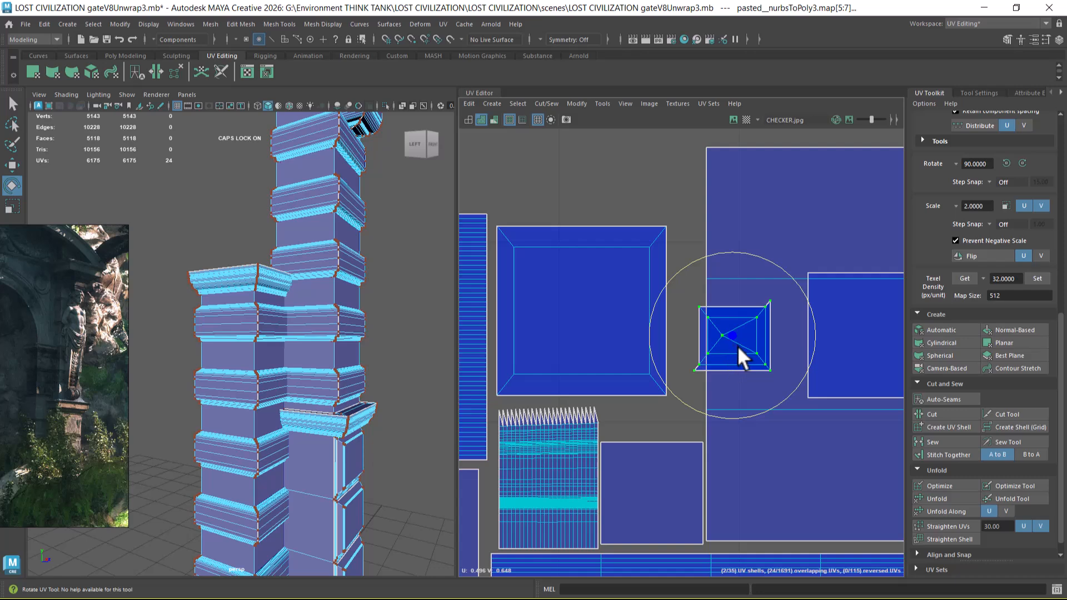
{"action": "key", "text": "w"}
{"action": "left_click_drag", "start_coordinate": [731, 337], "coordinate": [676, 419]}
{"action": "key", "text": "r"}
{"action": "key", "text": "w"}
{"action": "key", "text": "r"}
{"action": "right_click_drag", "start_coordinate": [717, 410], "coordinate": [679, 307], "text": "alt"}
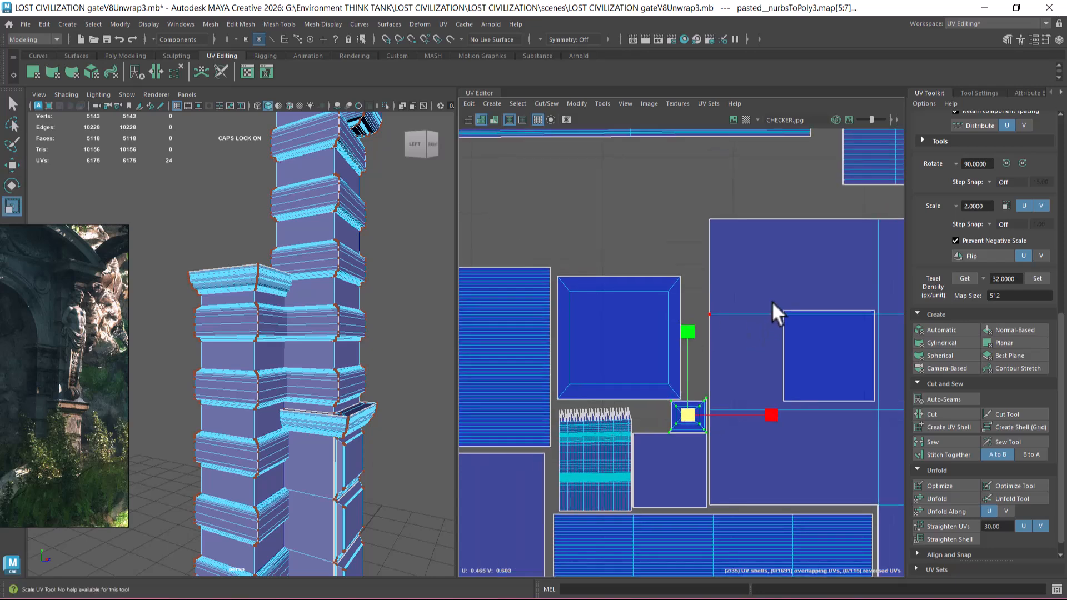
Step: Scale the cornice top's plain square shell down and fit it above the crossed cap shell, beside the large framed square
{"action": "left_click", "coordinate": [785, 312]}
{"action": "right_click_drag", "start_coordinate": [746, 340], "coordinate": [801, 371], "text": "ctrl"}
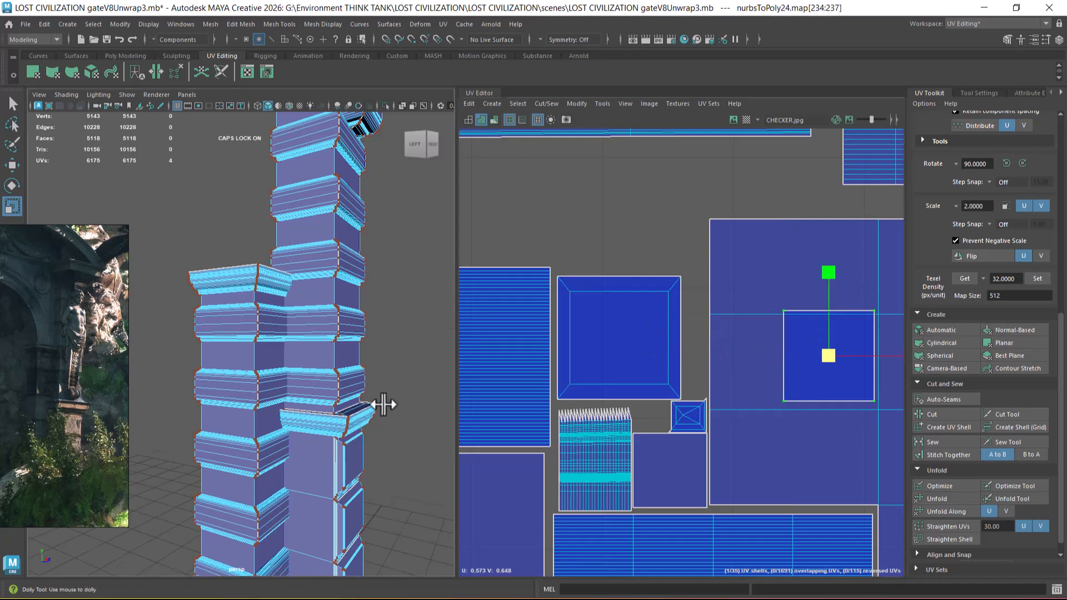
{"action": "right_click_drag", "start_coordinate": [388, 406], "coordinate": [296, 318], "text": "alt"}
{"action": "left_click_drag", "start_coordinate": [297, 317], "coordinate": [296, 379], "text": "alt"}
{"action": "scroll", "coordinate": [792, 351], "scroll_direction": "up", "scroll_amount": 1}
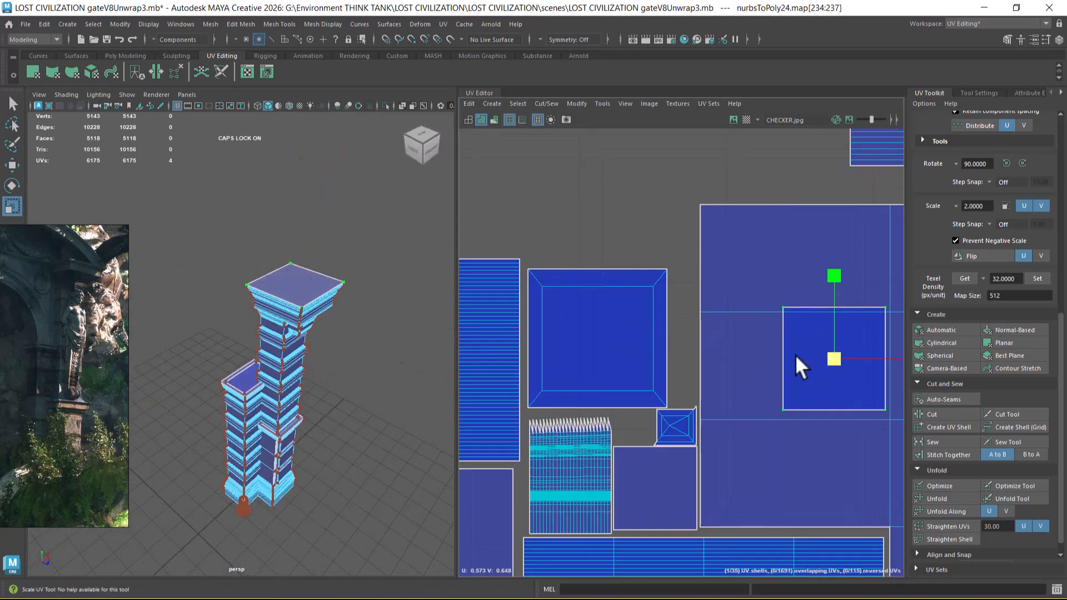
{"action": "scroll", "coordinate": [832, 355], "scroll_direction": "up", "scroll_amount": 1}
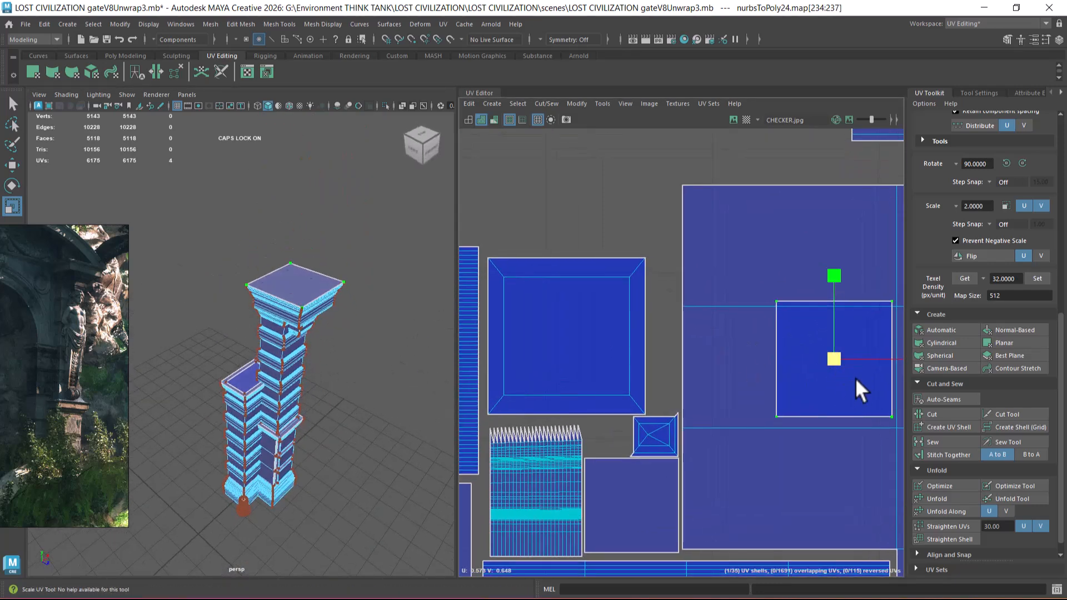
{"action": "left_click_drag", "start_coordinate": [833, 359], "coordinate": [812, 410]}
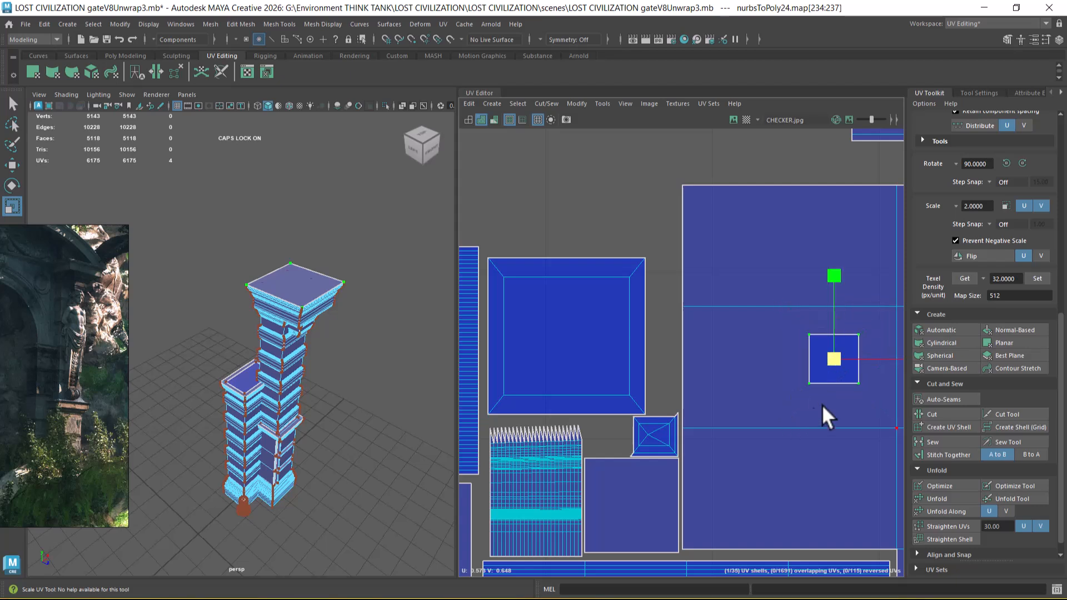
{"action": "key", "text": "w"}
{"action": "left_click_drag", "start_coordinate": [841, 360], "coordinate": [630, 414]}
{"action": "key", "text": "r"}
{"action": "key", "text": "w"}
{"action": "left_click_drag", "start_coordinate": [672, 382], "coordinate": [666, 393]}
Step: Lower the long cornice strip shell until it sits closer above the wide banded shell
{"action": "scroll", "coordinate": [730, 436], "scroll_direction": "down", "scroll_amount": 2}
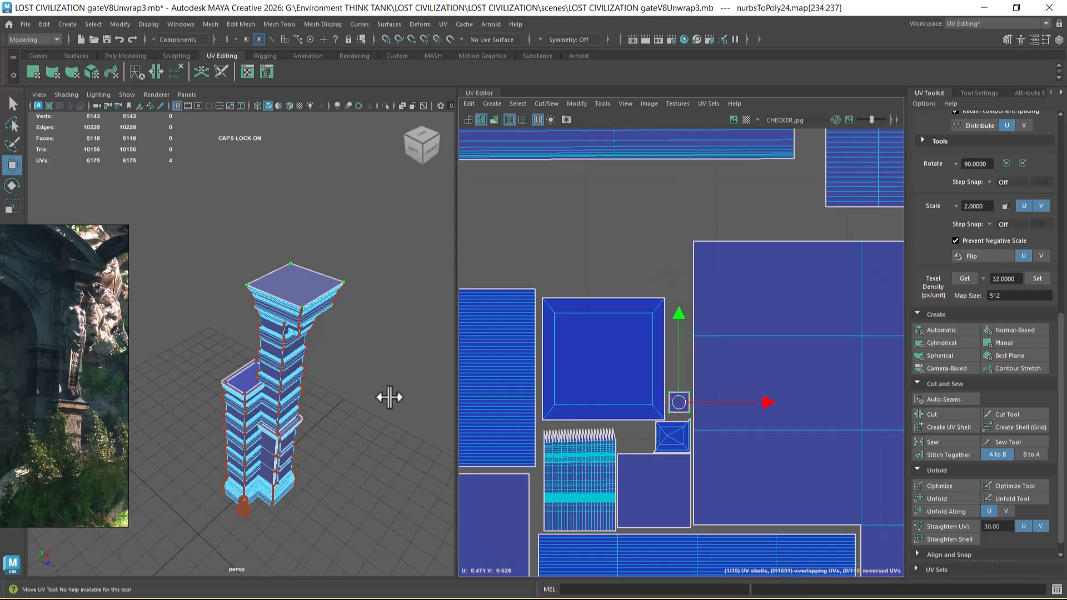
{"action": "scroll", "coordinate": [272, 300], "scroll_direction": "down", "scroll_amount": 5}
{"action": "scroll", "coordinate": [613, 347], "scroll_direction": "down", "scroll_amount": 8}
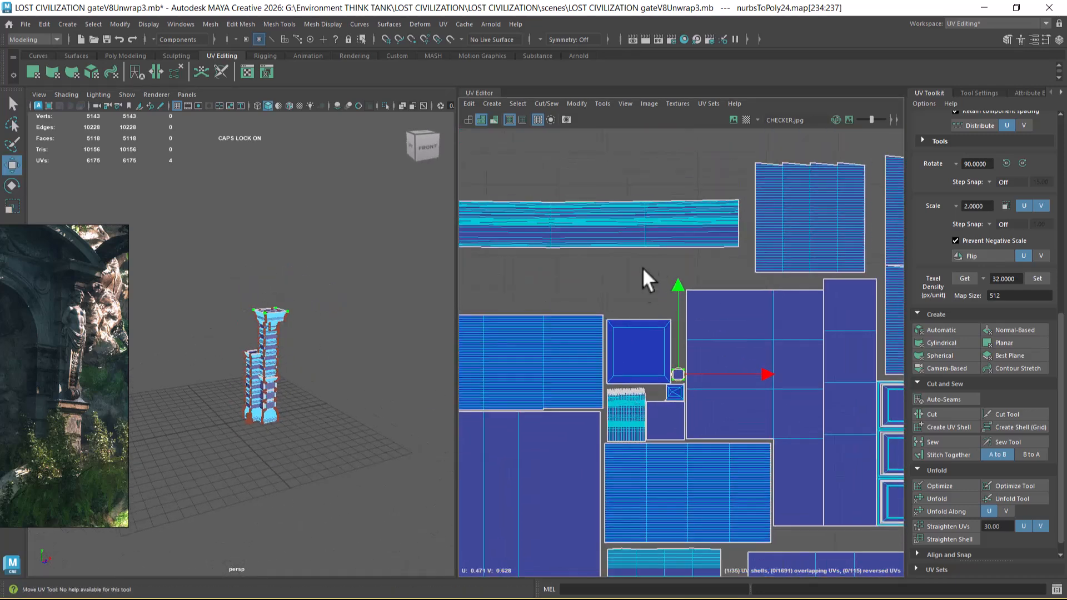
{"action": "scroll", "coordinate": [674, 327], "scroll_direction": "up", "scroll_amount": 4}
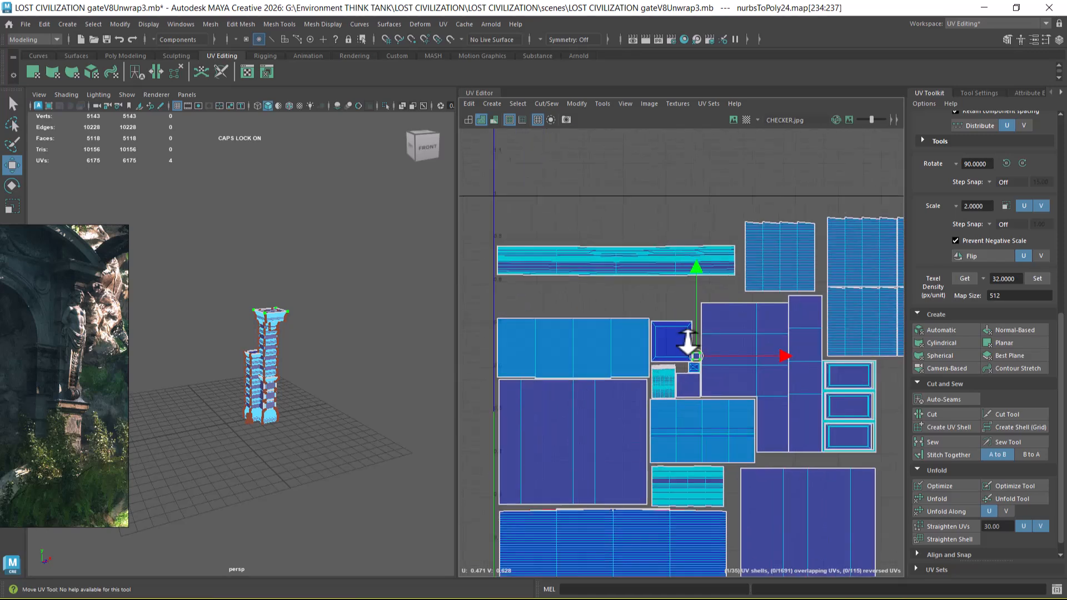
{"action": "double_click", "coordinate": [561, 269]}
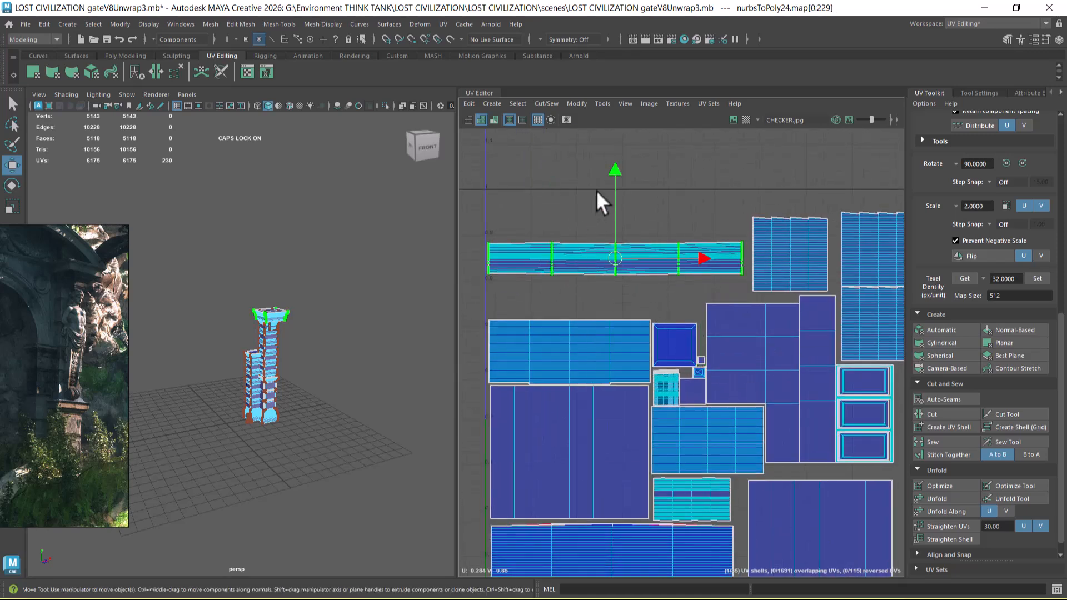
{"action": "left_click_drag", "start_coordinate": [613, 169], "coordinate": [613, 190]}
{"action": "left_click_drag", "start_coordinate": [612, 195], "coordinate": [612, 196]}
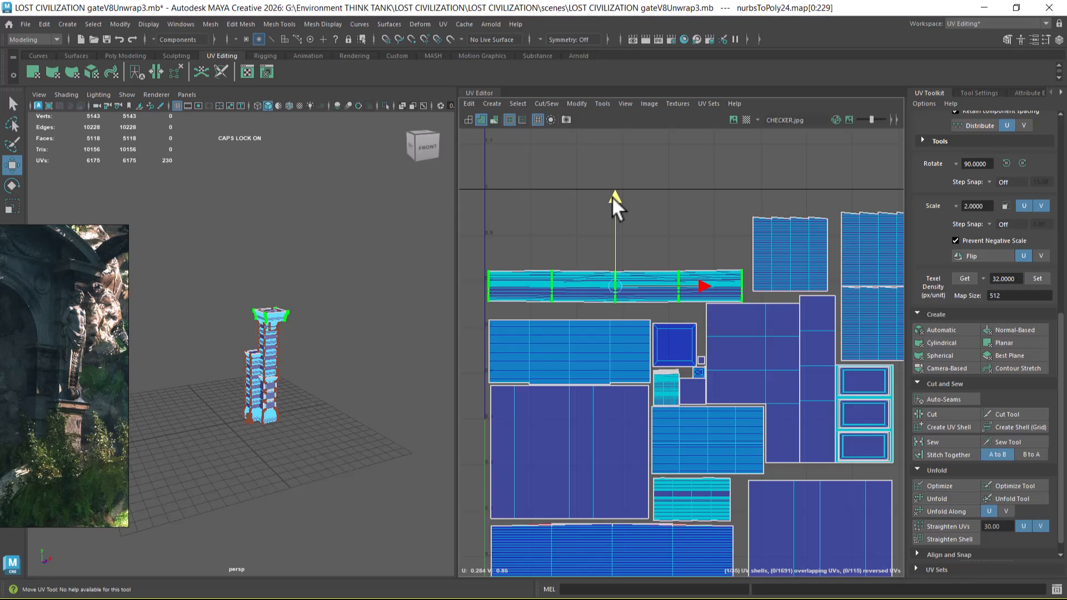
Step: Move the stacked pair of banded block shells above the long cornice strip shell
{"action": "scroll", "coordinate": [725, 343], "scroll_direction": "down", "scroll_amount": 3}
{"action": "middle_click_drag", "start_coordinate": [745, 262], "coordinate": [587, 271], "text": "alt"}
{"action": "left_click_drag", "start_coordinate": [794, 247], "coordinate": [741, 393]}
{"action": "right_click_drag", "start_coordinate": [749, 346], "coordinate": [838, 387], "text": "ctrl"}
{"action": "left_click_drag", "start_coordinate": [733, 309], "coordinate": [506, 235]}
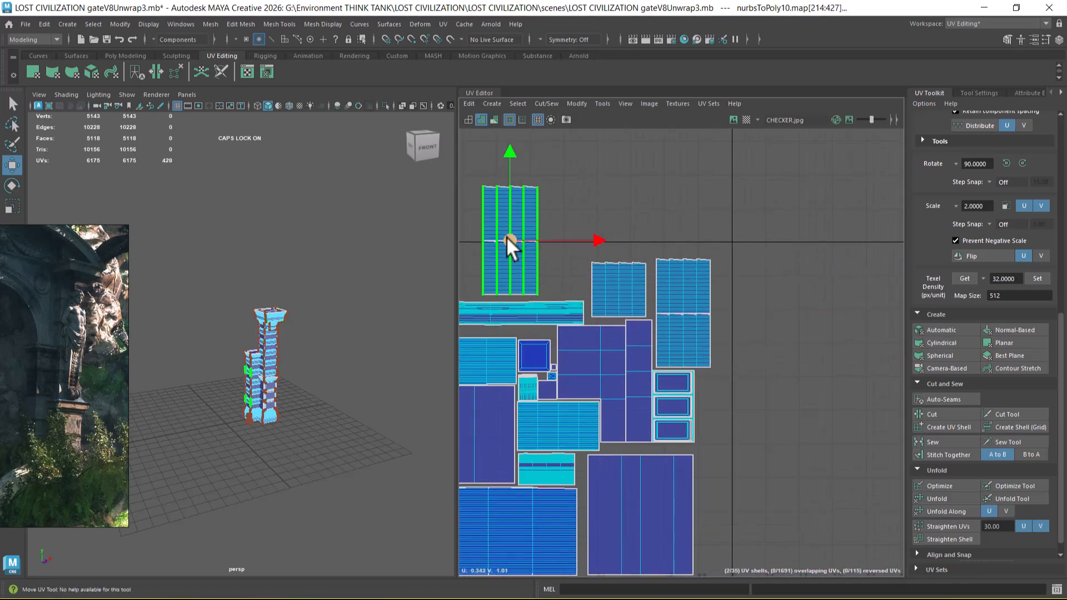
{"action": "middle_click_drag", "start_coordinate": [506, 235], "coordinate": [701, 270], "text": "alt"}
Step: Split the stacked pair and fit its two banded shells side by side above the cornice strip, in the 0–1 tile's upper-left corner
{"action": "right_click_drag", "start_coordinate": [702, 270], "coordinate": [738, 317], "text": "alt"}
{"action": "left_click_drag", "start_coordinate": [707, 247], "coordinate": [599, 250]}
{"action": "left_click_drag", "start_coordinate": [690, 178], "coordinate": [595, 214]}
{"action": "right_click_drag", "start_coordinate": [627, 211], "coordinate": [696, 250], "text": "ctrl"}
{"action": "left_click_drag", "start_coordinate": [599, 224], "coordinate": [675, 293]}
{"action": "middle_click_drag", "start_coordinate": [741, 354], "coordinate": [647, 343], "text": "alt"}
{"action": "scroll", "coordinate": [746, 333], "scroll_direction": "down", "scroll_amount": 1}
{"action": "middle_click_drag", "start_coordinate": [752, 312], "coordinate": [757, 322], "text": "alt"}
{"action": "scroll", "coordinate": [738, 354], "scroll_direction": "down", "scroll_amount": 5}
{"action": "middle_click_drag", "start_coordinate": [772, 440], "coordinate": [750, 319], "text": "alt"}
Step: Return the pillar to object selection mode and run the scene autosave
{"action": "right_click_drag", "start_coordinate": [276, 385], "coordinate": [339, 332], "text": "alt"}
{"action": "right_click", "coordinate": [328, 284]}
{"action": "left_click", "coordinate": [384, 267]}
{"action": "left_click_drag", "start_coordinate": [372, 333], "coordinate": [313, 345], "text": "alt"}
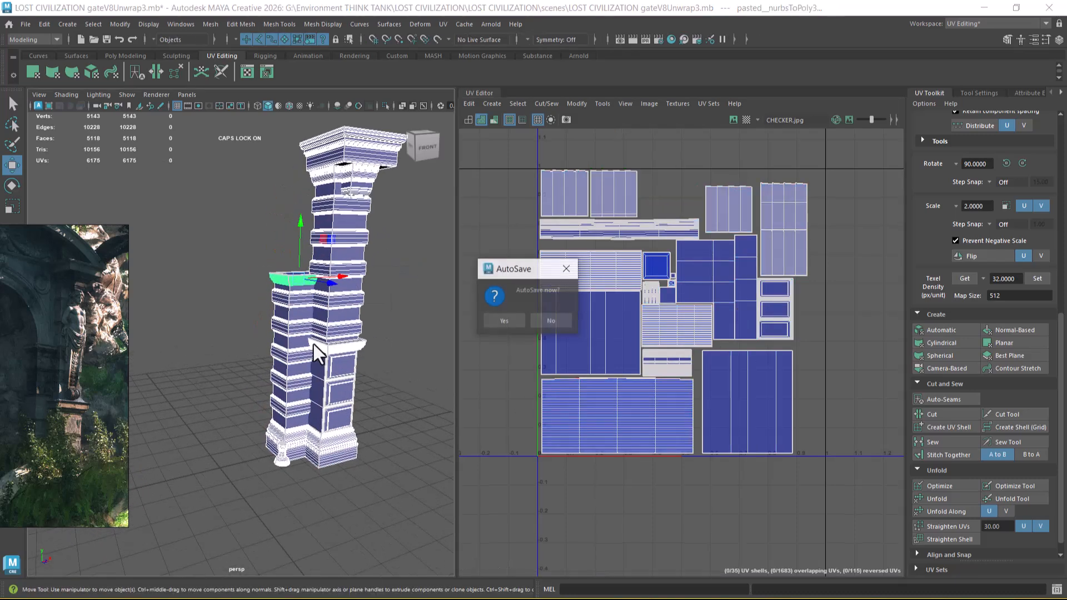
{"action": "left_click", "coordinate": [504, 321]}
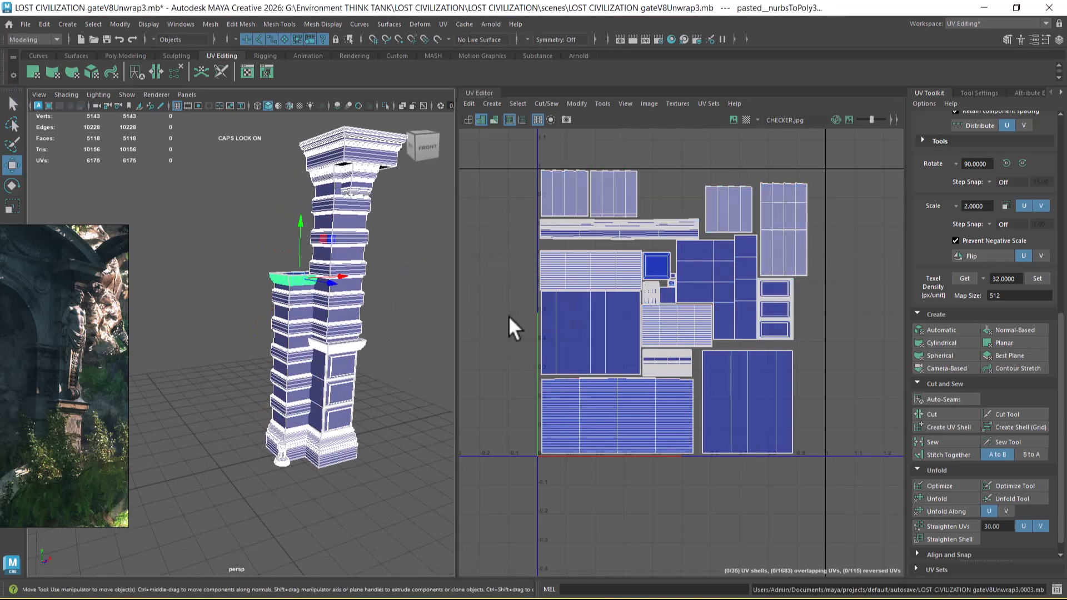
Step: Select the short pillar's banded blocks and save the scene under the new name LOST CIVILIZATION gateV8Unwrap4.mb
{"action": "left_click", "coordinate": [299, 331]}
{"action": "left_click", "coordinate": [21, 24]}
{"action": "left_click", "coordinate": [69, 83]}
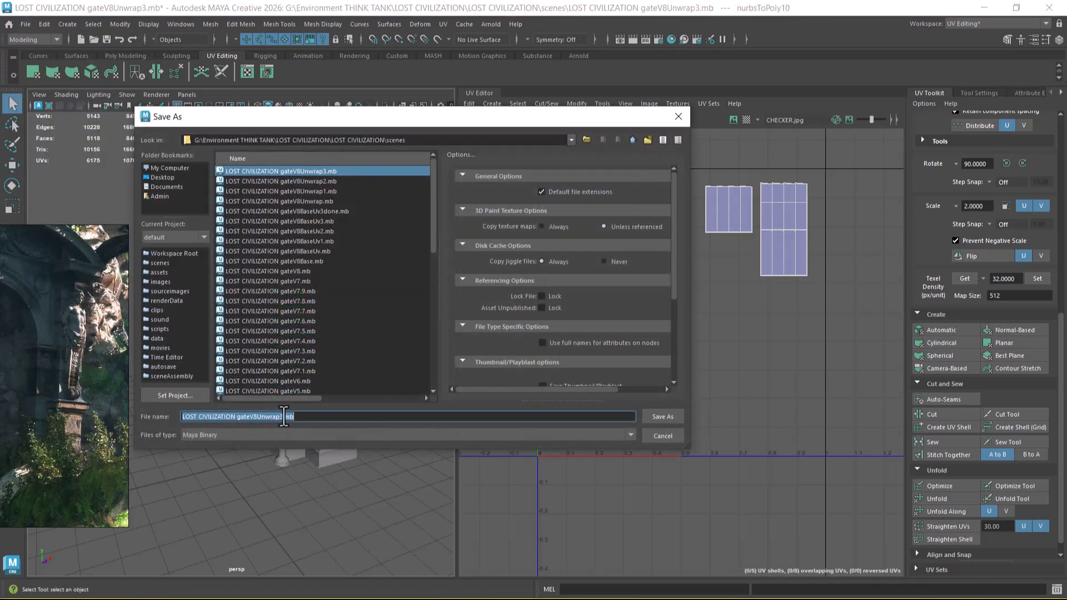
{"action": "left_click", "coordinate": [301, 417]}
{"action": "key", "text": "BackSpace"}
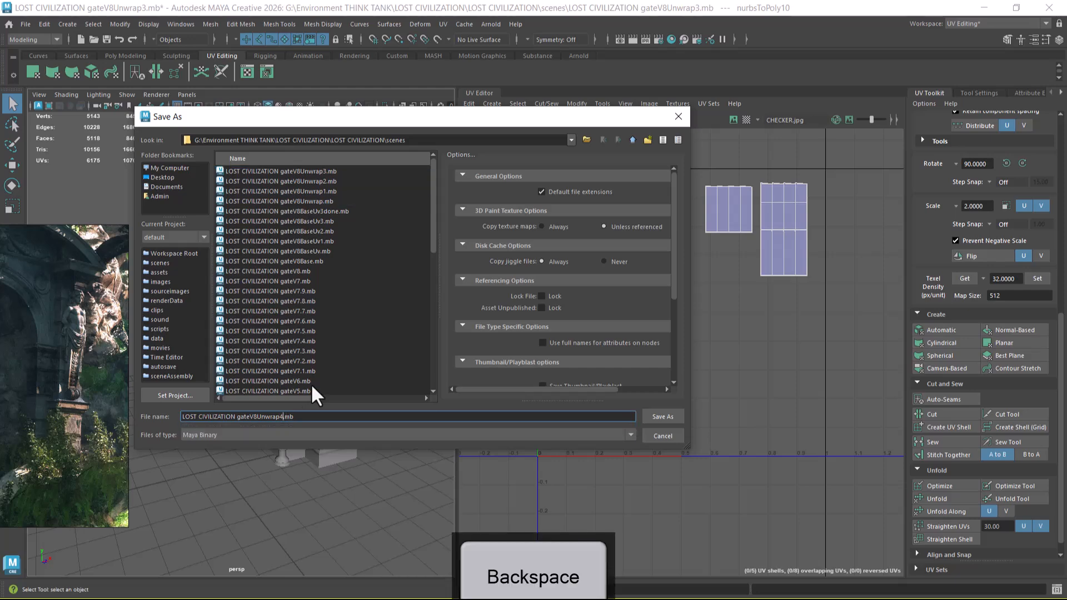
{"action": "key", "text": "Return"}
Step: Try to transfer all UV sets in component space from the short pillar's banded blocks to the tall pillar's five banded blocks
{"action": "right_click_drag", "start_coordinate": [367, 428], "coordinate": [410, 328], "text": "alt"}
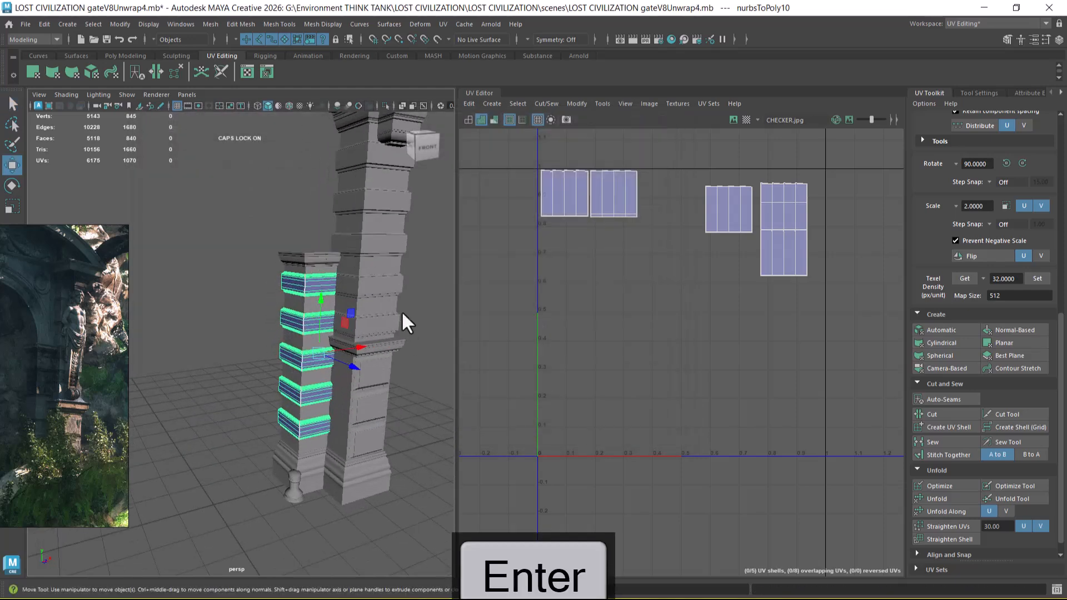
{"action": "left_click", "coordinate": [392, 297]}
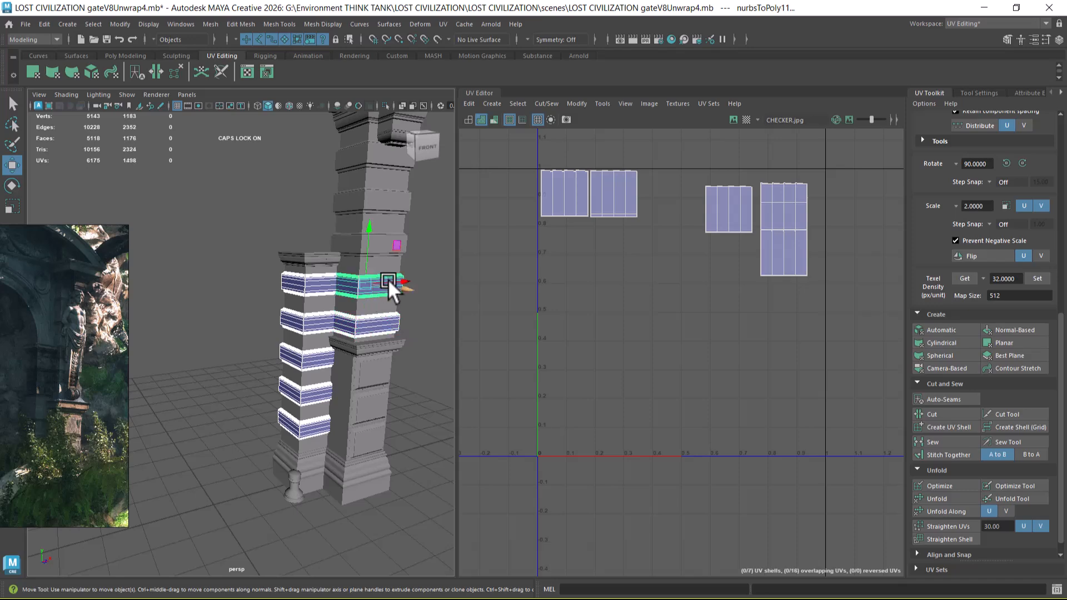
{"action": "left_click", "coordinate": [379, 249]}
{"action": "left_click", "coordinate": [383, 208], "text": "shift"}
{"action": "middle_click_drag", "start_coordinate": [422, 253], "coordinate": [417, 344], "text": "alt"}
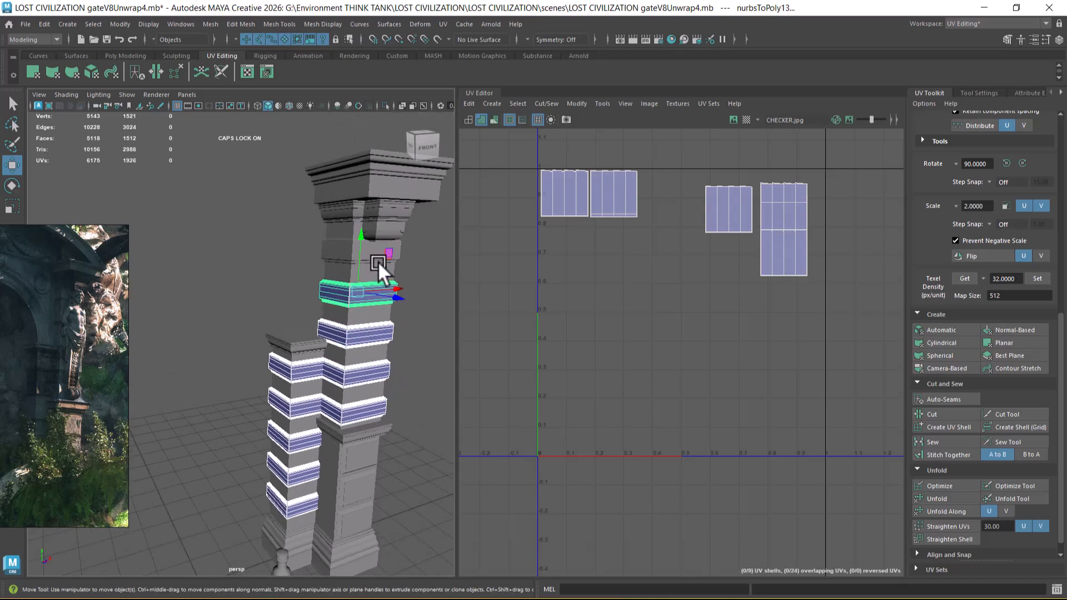
{"action": "left_click", "coordinate": [340, 251], "text": "shift"}
{"action": "key", "text": "f"}
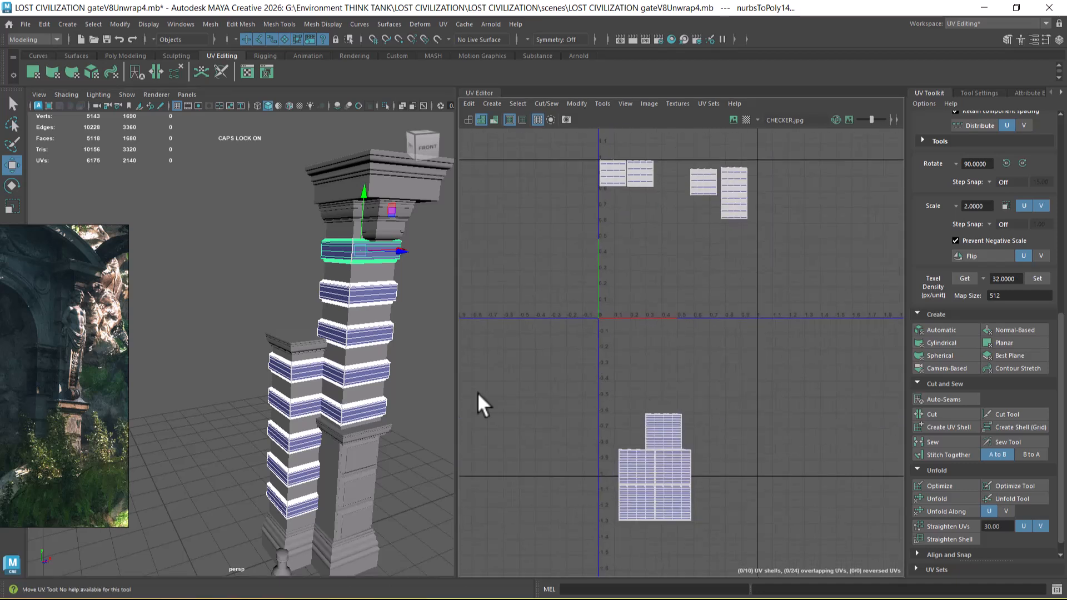
{"action": "left_click", "coordinate": [215, 26]}
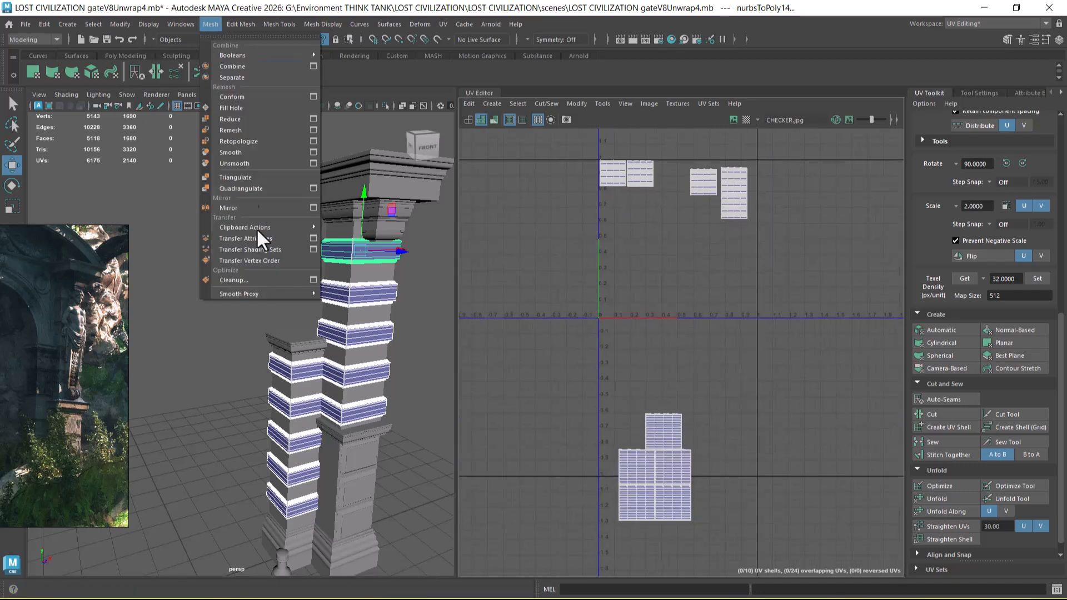
{"action": "left_click", "coordinate": [311, 239]}
{"action": "left_click", "coordinate": [825, 372]}
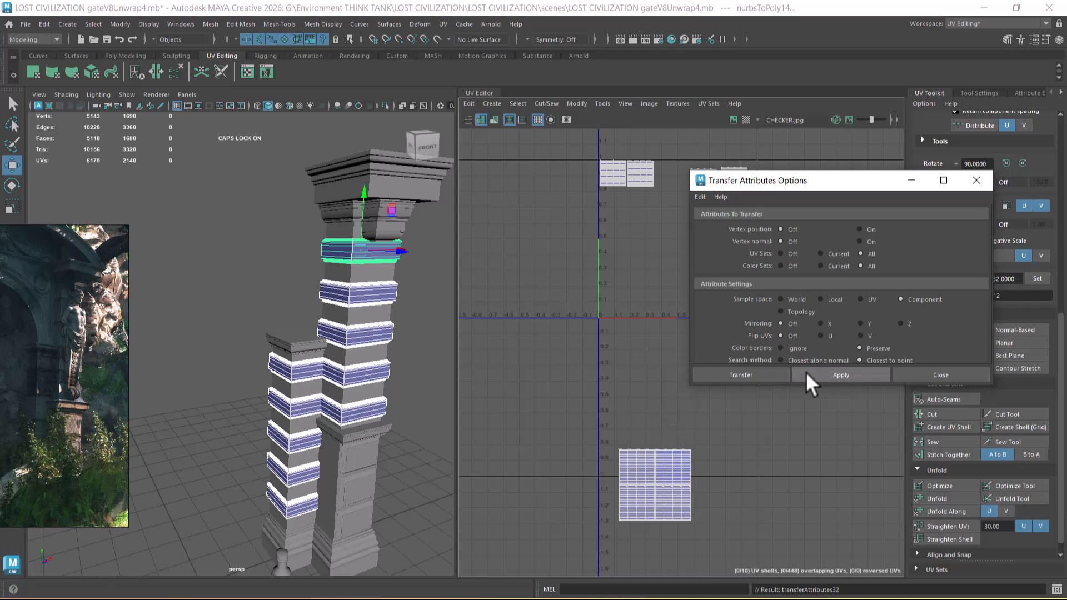
{"action": "key", "text": "ctrl+z"}
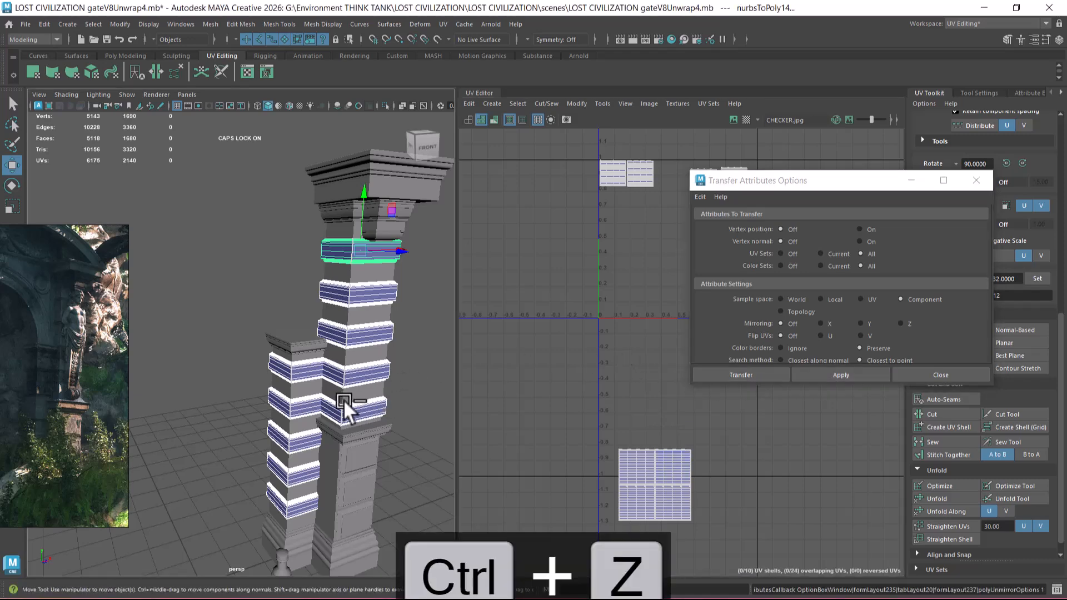
Step: Select the tall pillar's five banded blocks and combine them into one mesh
{"action": "left_click_drag", "start_coordinate": [847, 182], "coordinate": [933, 200]}
{"action": "right_click_drag", "start_coordinate": [278, 408], "coordinate": [411, 460], "text": "alt"}
{"action": "left_click", "coordinate": [411, 460]}
{"action": "left_click", "coordinate": [294, 519]}
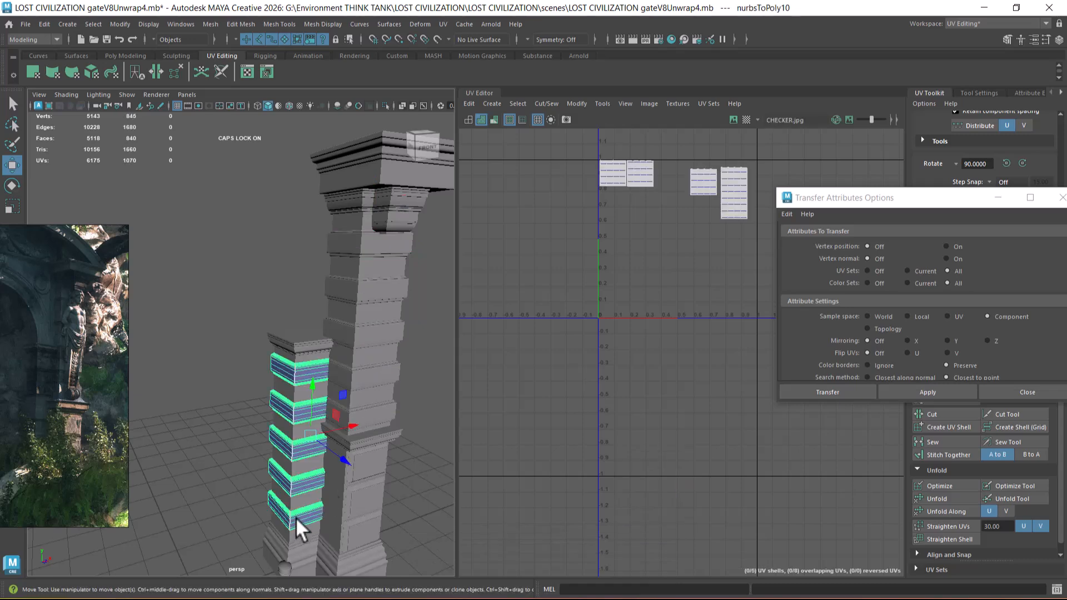
{"action": "left_click", "coordinate": [393, 408]}
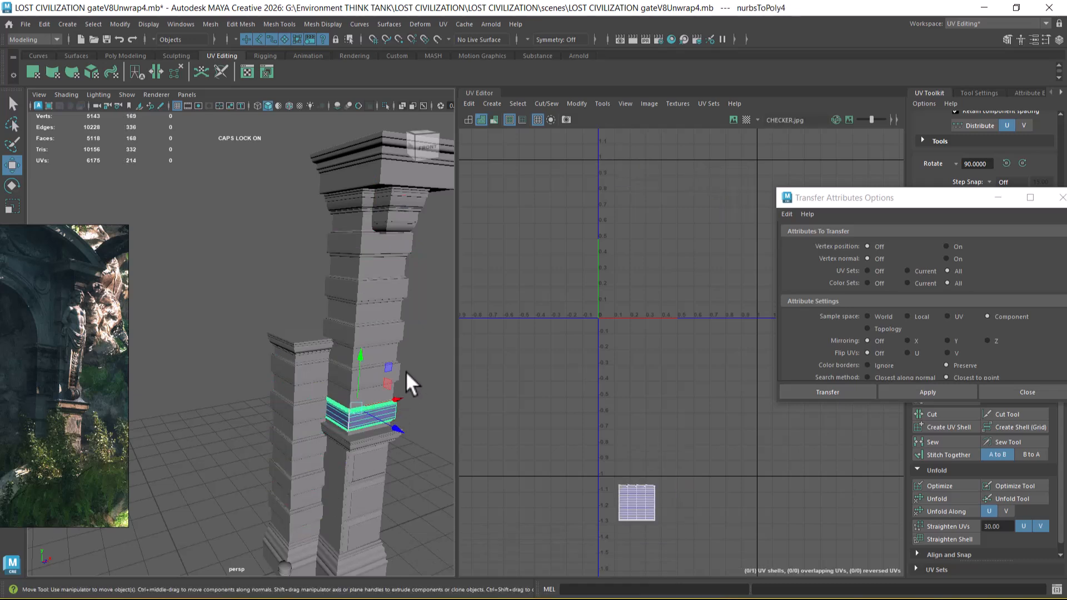
{"action": "left_click", "coordinate": [399, 371], "text": "shift"}
{"action": "left_click_drag", "start_coordinate": [399, 371], "coordinate": [355, 355], "text": "alt"}
{"action": "right_click_drag", "start_coordinate": [356, 355], "coordinate": [389, 342], "text": "alt"}
{"action": "left_click", "coordinate": [389, 342], "text": "shift"}
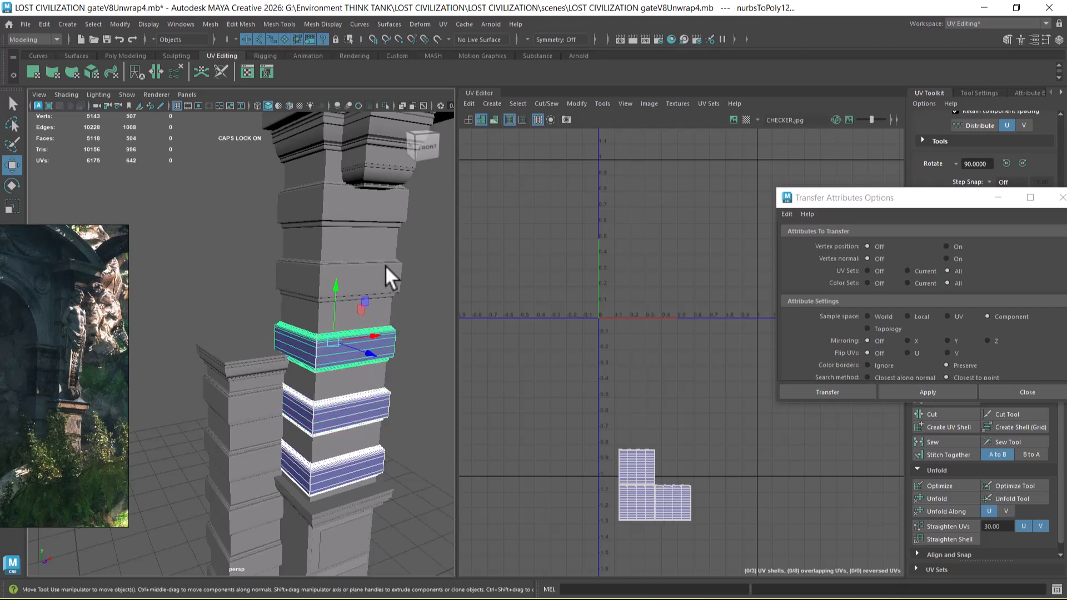
{"action": "left_click", "coordinate": [384, 267], "text": "shift"}
{"action": "left_click", "coordinate": [341, 208], "text": "shift"}
Step: Try to transfer the short pillar's block UVs onto the tall pillar's combined banded blocks
{"action": "right_click_drag", "start_coordinate": [341, 208], "coordinate": [331, 464], "text": "shift"}
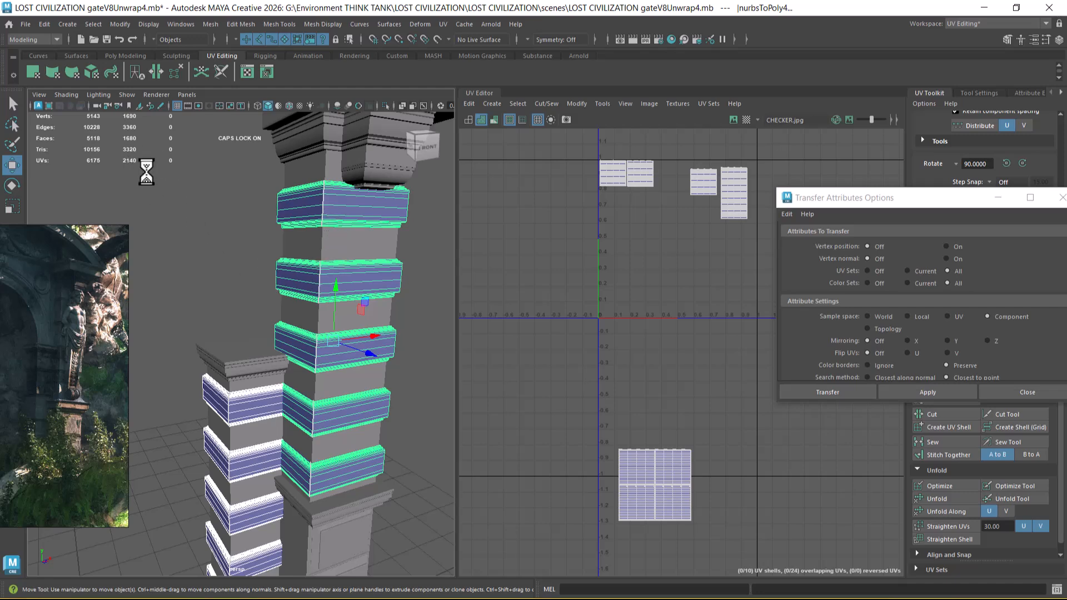
{"action": "scroll", "coordinate": [140, 157], "scroll_direction": "up", "scroll_amount": 2}
{"action": "middle_click_drag", "start_coordinate": [140, 154], "coordinate": [154, 159], "text": "alt"}
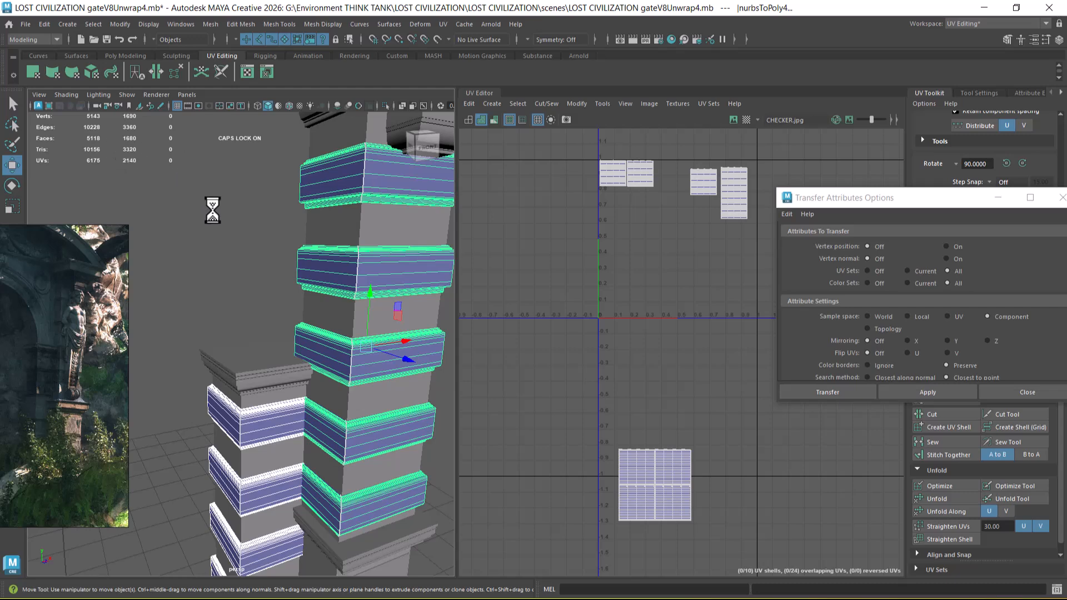
{"action": "key", "text": "ctrl+z"}
{"action": "key", "text": "ctrl+z"}
{"action": "key", "text": "ctrl+z"}
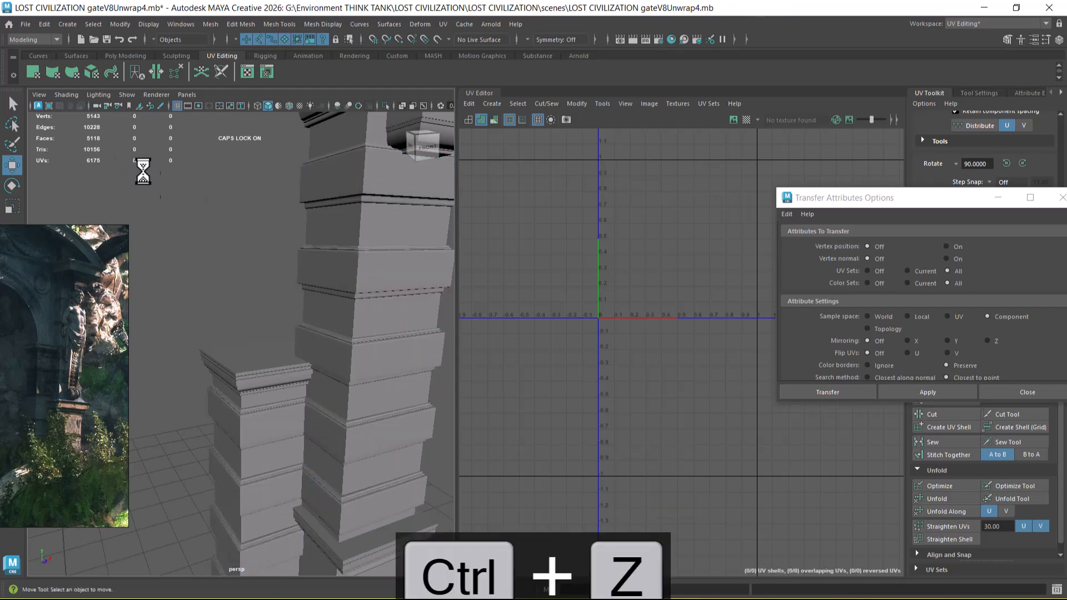
Step: Examine the short pillar's banded blocks and check which UV shell belongs to which block
{"action": "right_click_drag", "start_coordinate": [300, 426], "coordinate": [254, 380], "text": "alt"}
{"action": "middle_click_drag", "start_coordinate": [253, 380], "coordinate": [251, 336], "text": "alt"}
{"action": "right_click_drag", "start_coordinate": [327, 360], "coordinate": [354, 384], "text": "alt"}
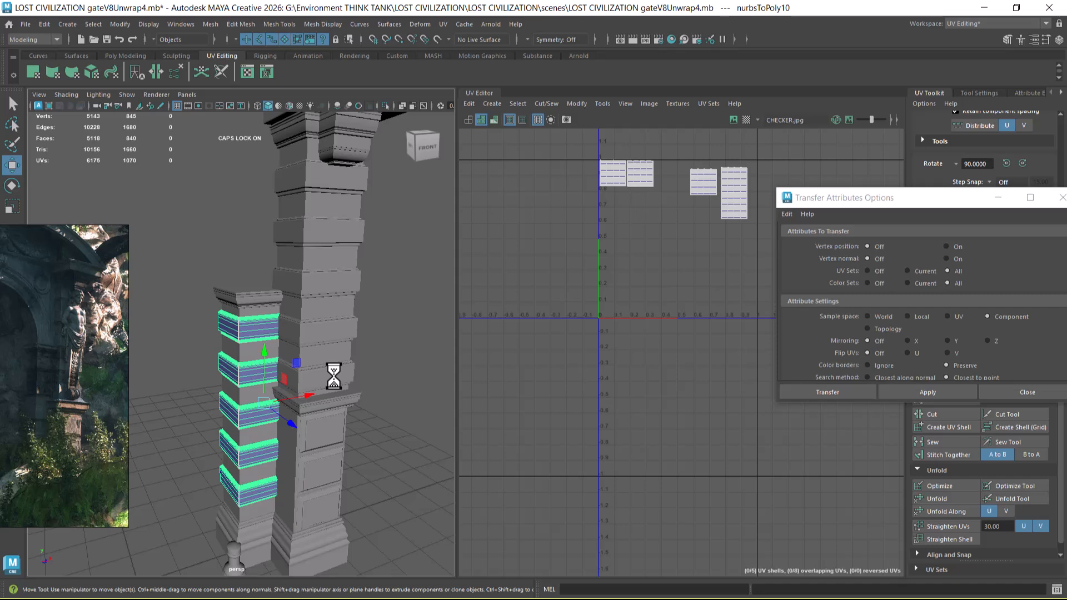
{"action": "right_click_drag", "start_coordinate": [550, 322], "coordinate": [567, 328], "text": "alt"}
{"action": "middle_click_drag", "start_coordinate": [292, 332], "coordinate": [309, 342], "text": "alt"}
{"action": "right_click_drag", "start_coordinate": [309, 342], "coordinate": [317, 348], "text": "alt"}
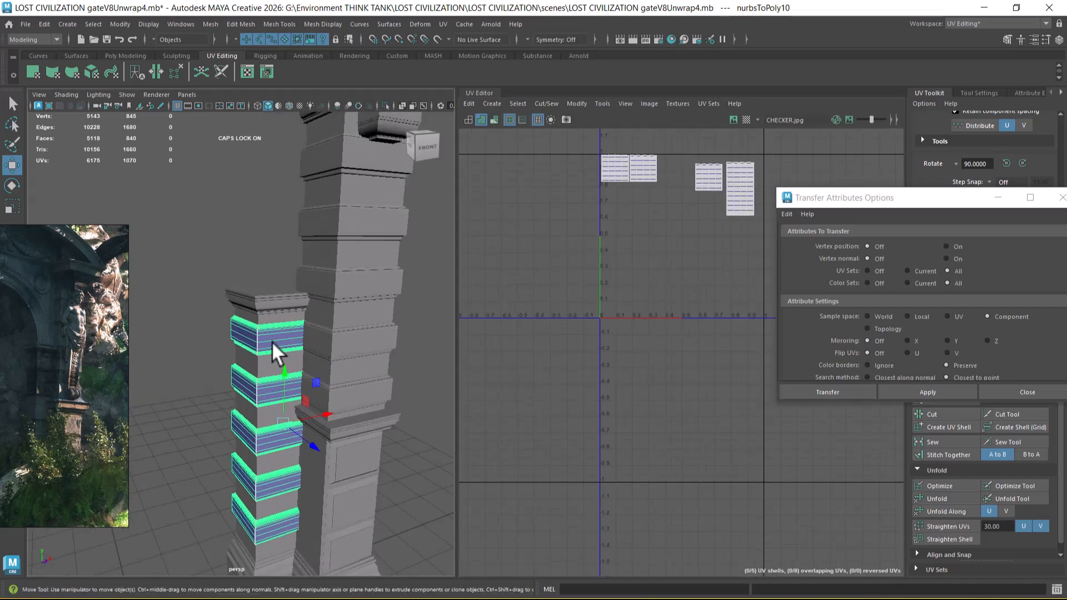
{"action": "middle_click_drag", "start_coordinate": [704, 200], "coordinate": [663, 241], "text": "alt"}
{"action": "right_click_drag", "start_coordinate": [666, 218], "coordinate": [673, 248]}
{"action": "left_click", "coordinate": [695, 233]}
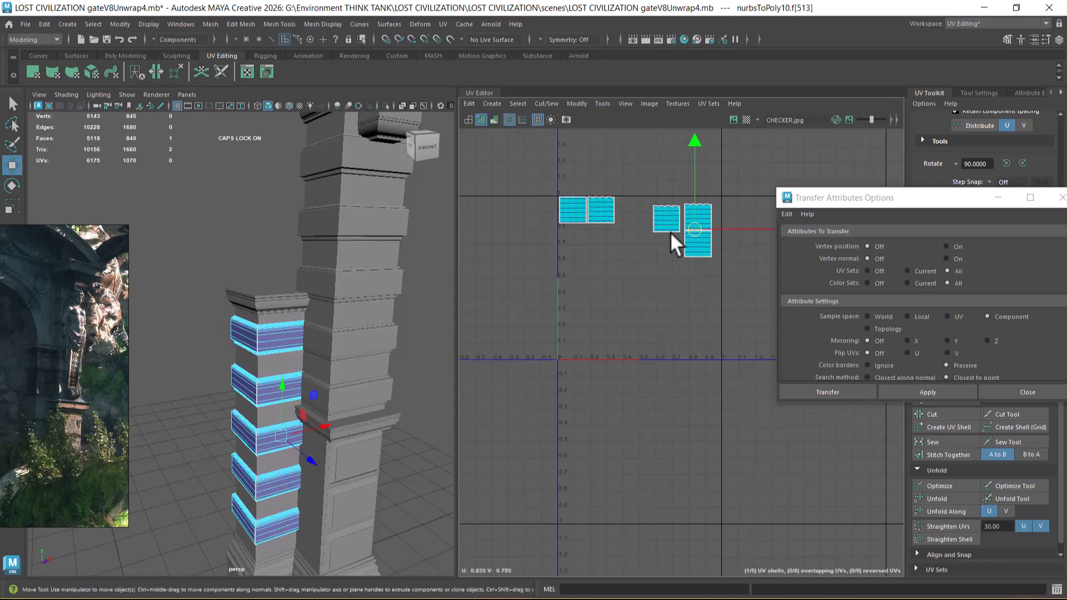
{"action": "left_click", "coordinate": [567, 214]}
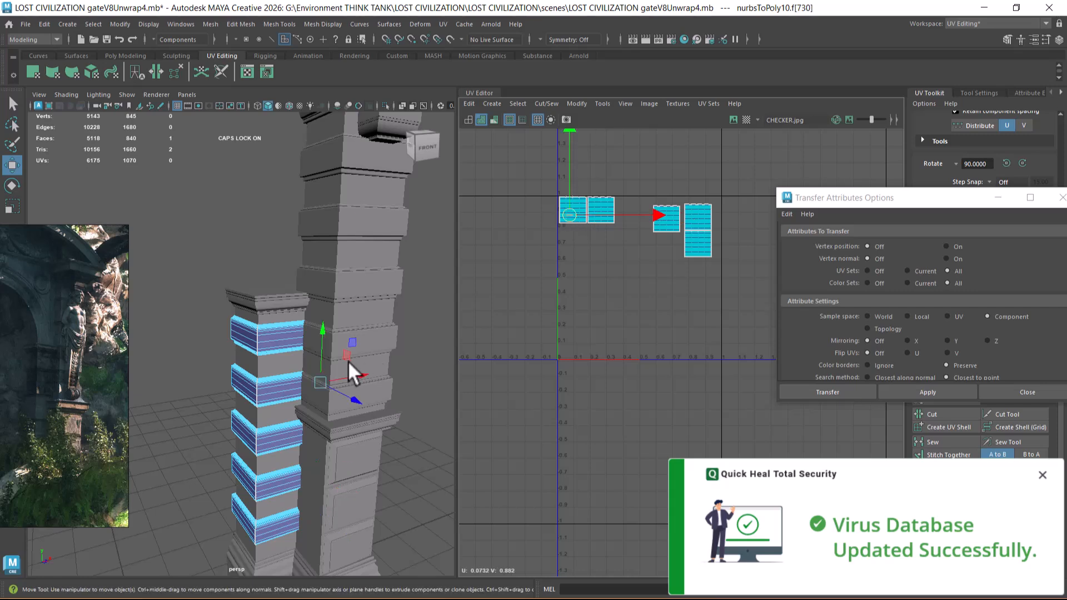
Step: Select the tall pillar's combined banded blocks in object mode and examine their UV shells
{"action": "key", "text": "F8"}
{"action": "left_click", "coordinate": [384, 388]}
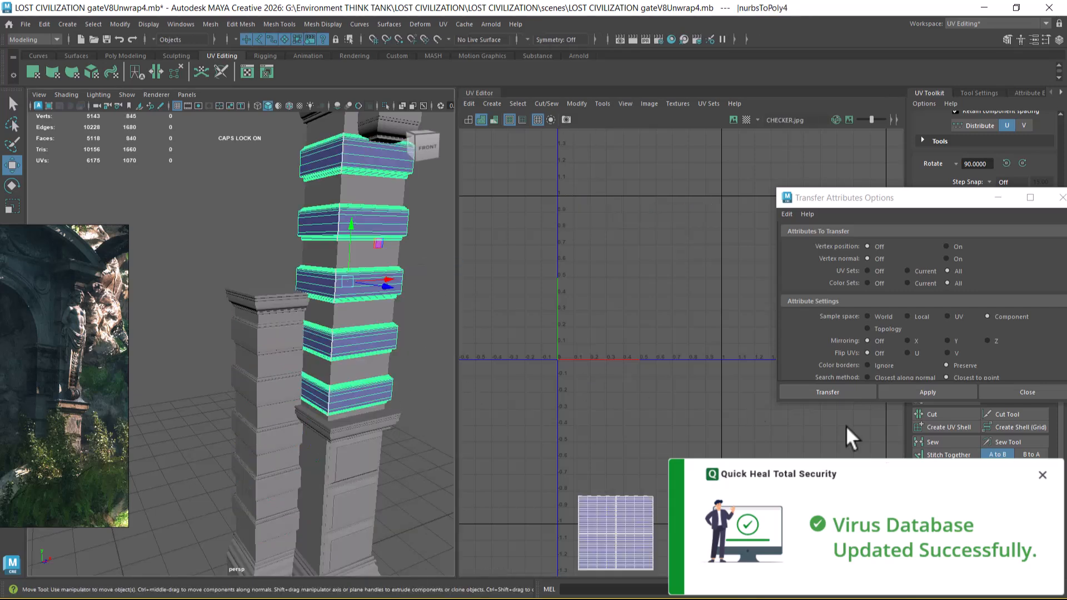
{"action": "left_click", "coordinate": [1043, 475]}
{"action": "key", "text": "f"}
{"action": "key", "text": "f"}
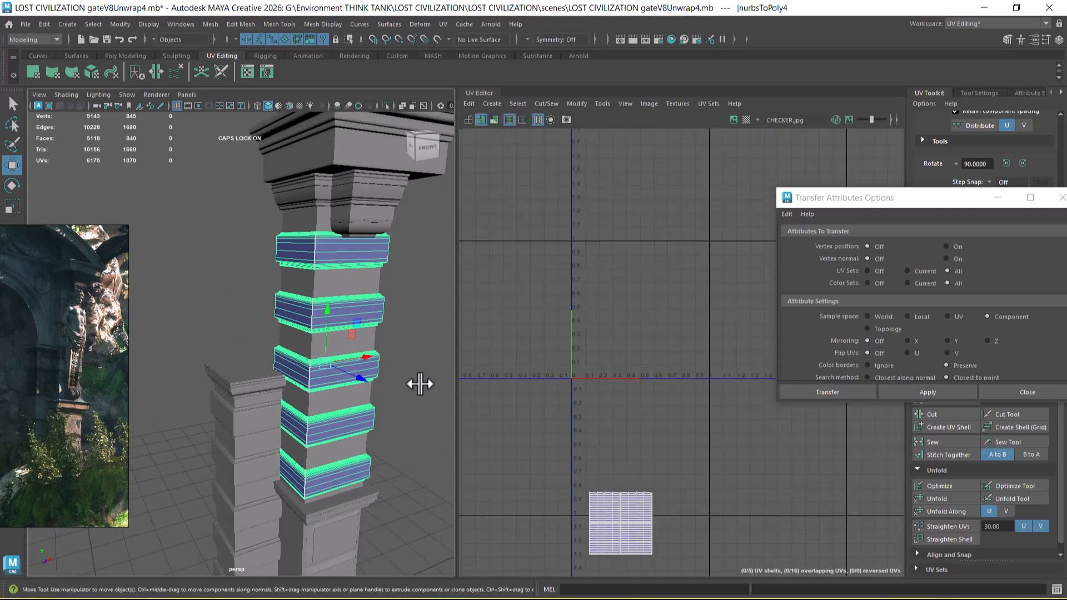
Step: Undo the recent selection changes and reselect the tall pillar's combined banded blocks
{"action": "key", "text": "ctrl+z"}
{"action": "key", "text": "ctrl+z"}
{"action": "key", "text": "ctrl+z"}
{"action": "key", "text": "ctrl+z"}
{"action": "key", "text": "ctrl+z"}
{"action": "key", "text": "ctrl+z"}
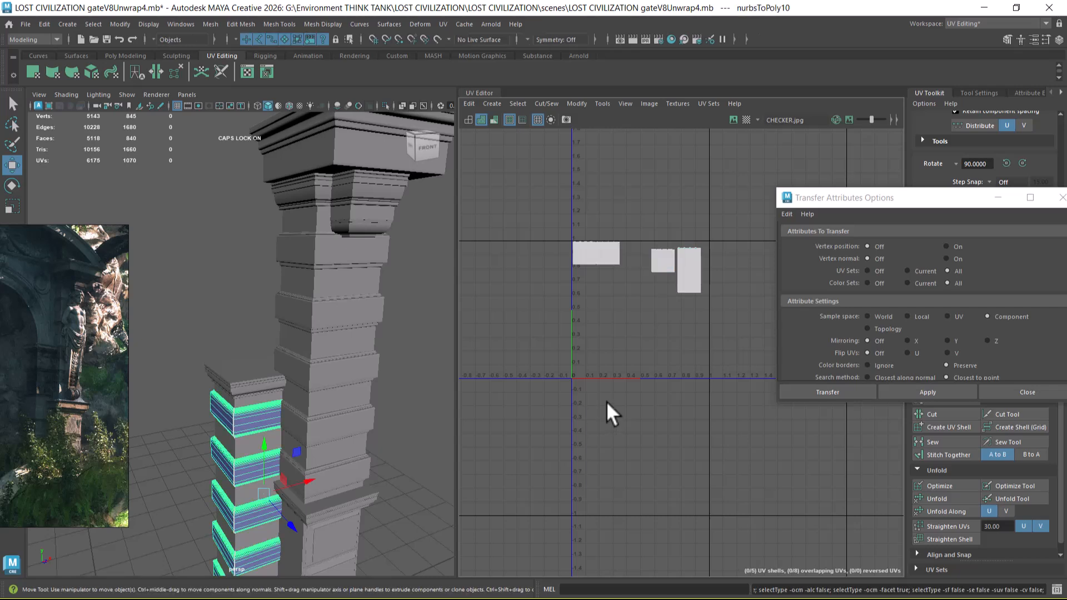
{"action": "key", "text": "ctrl+z"}
{"action": "key", "text": "ctrl+z"}
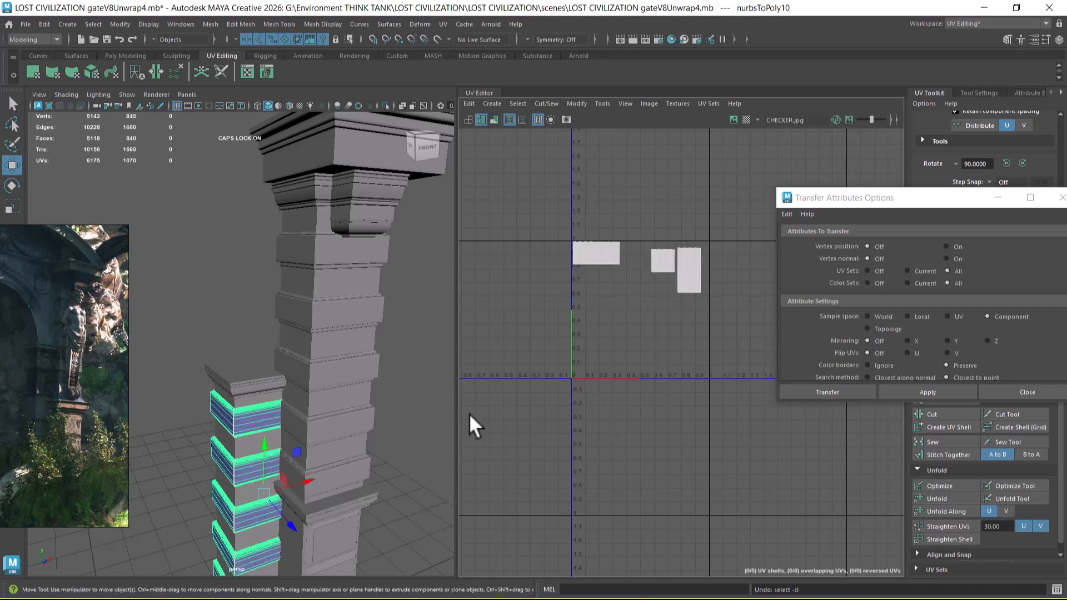
{"action": "left_click", "coordinate": [340, 381]}
{"action": "middle_click_drag", "start_coordinate": [699, 440], "coordinate": [661, 355], "text": "alt"}
Step: Switch to the other Maya window with LOST CIVILIZATION gateV8Unwrap3.mb and select the five separate banded blocks on the pillar behind the statue
{"action": "key", "text": "alt+Tab"}
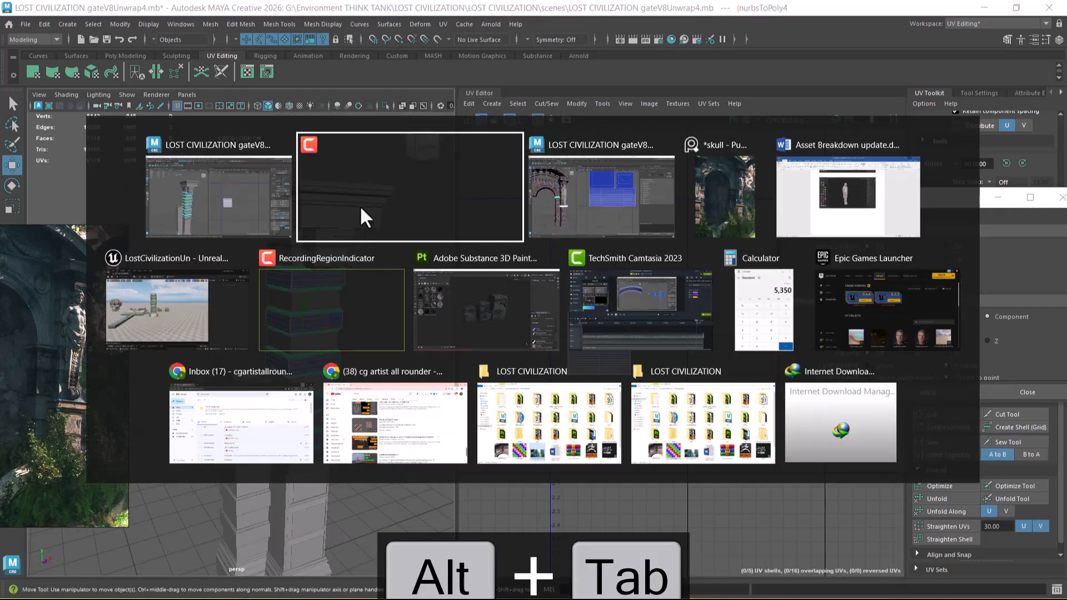
{"action": "left_click", "coordinate": [592, 209]}
{"action": "scroll", "coordinate": [309, 378], "scroll_direction": "up", "scroll_amount": 4}
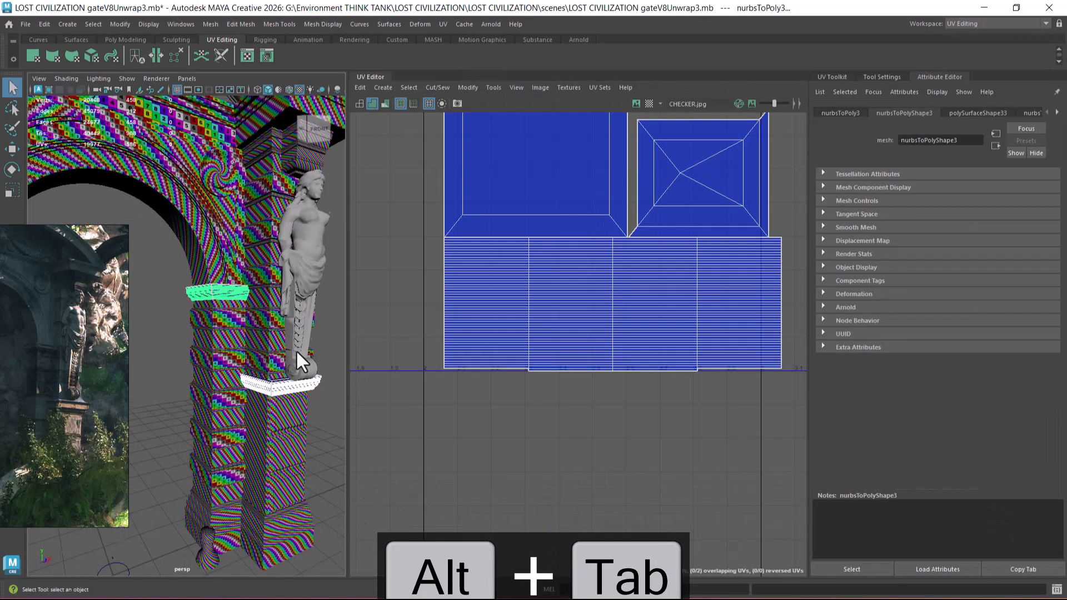
{"action": "left_click", "coordinate": [274, 179]}
{"action": "scroll", "coordinate": [580, 381], "scroll_direction": "down", "scroll_amount": 15}
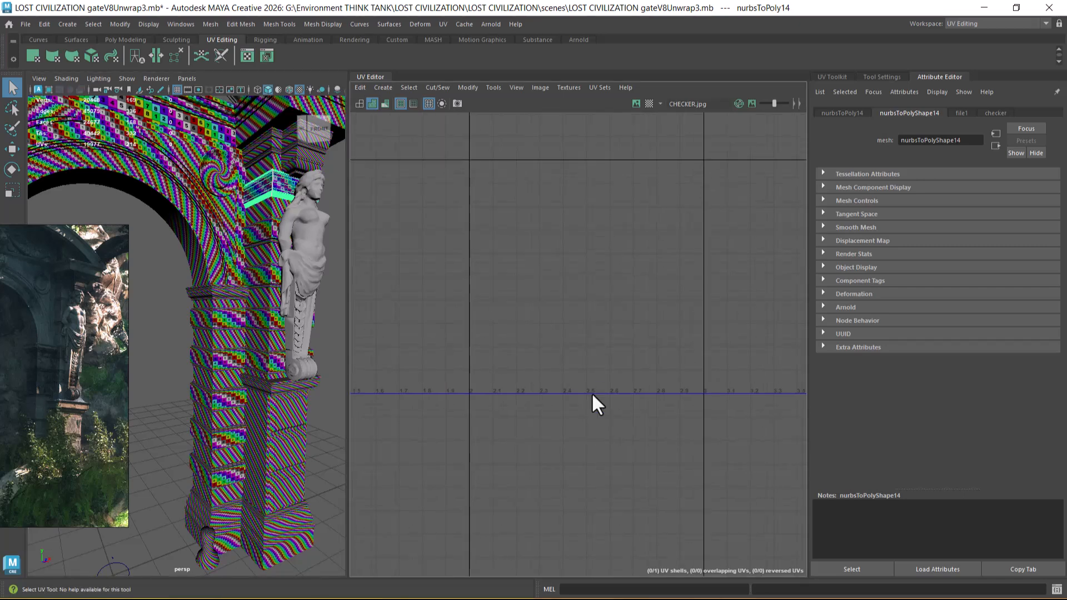
{"action": "scroll", "coordinate": [420, 349], "scroll_direction": "up", "scroll_amount": 2}
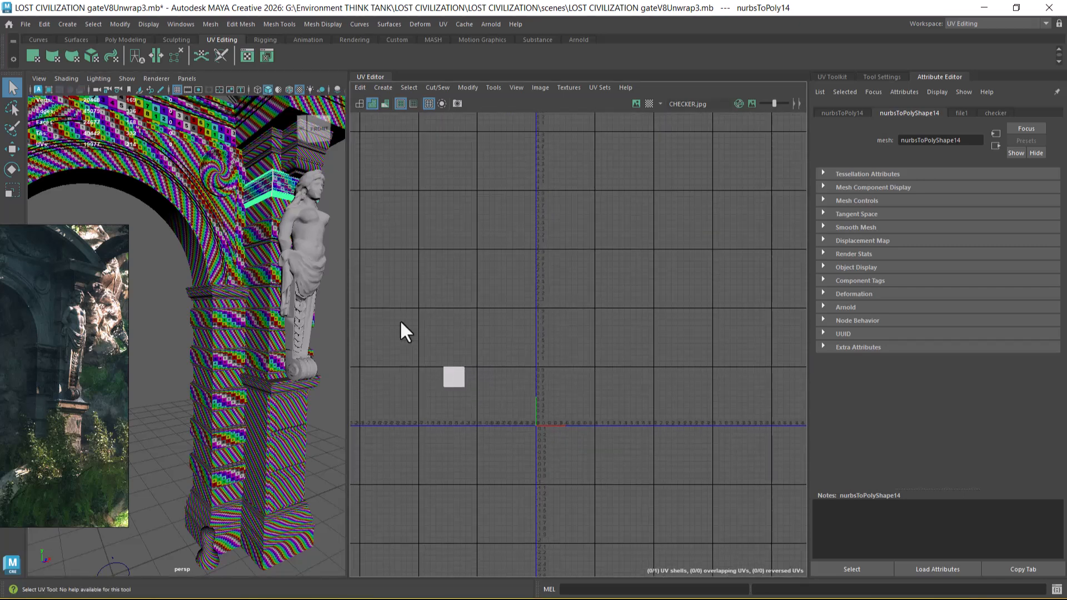
{"action": "left_click", "coordinate": [265, 240], "text": "shift"}
{"action": "left_click", "coordinate": [265, 279], "text": "shift"}
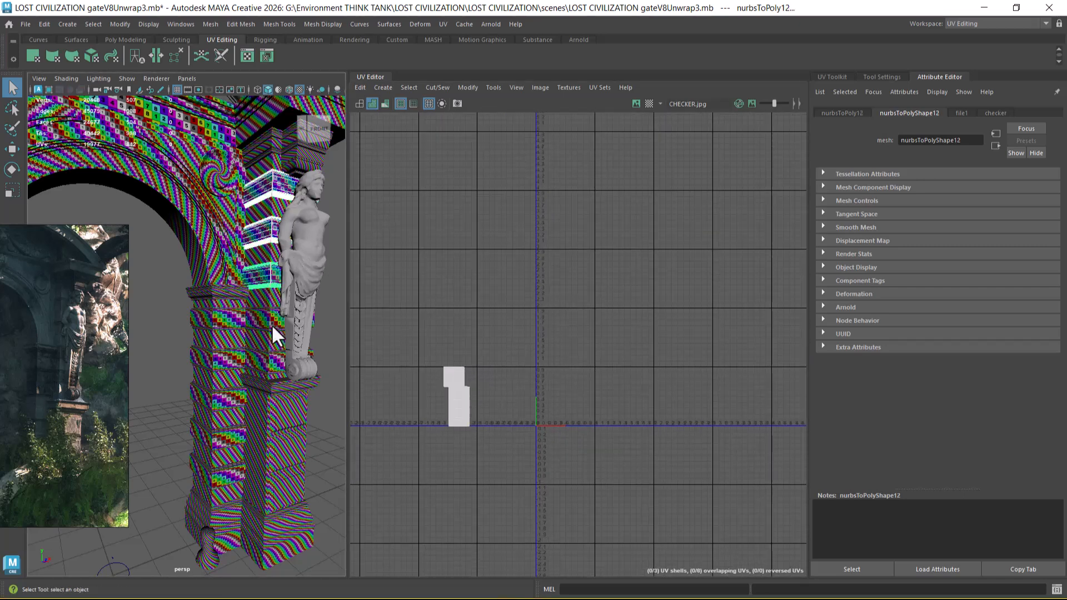
{"action": "left_click", "coordinate": [273, 322], "text": "shift"}
{"action": "left_click", "coordinate": [267, 364], "text": "shift"}
{"action": "scroll", "coordinate": [572, 431], "scroll_direction": "up", "scroll_amount": 2}
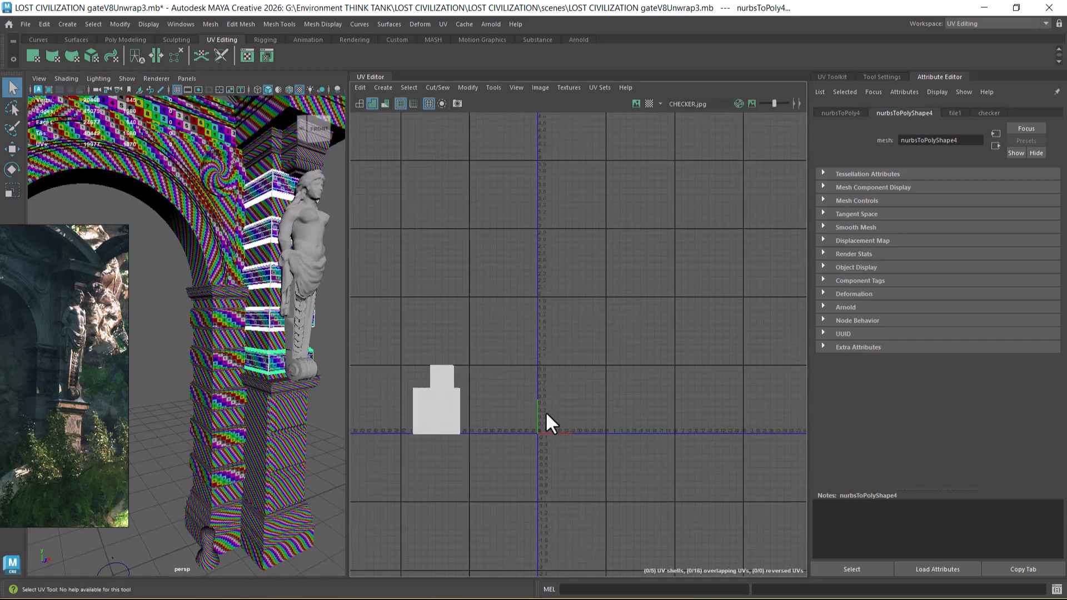
{"action": "scroll", "coordinate": [278, 356], "scroll_direction": "up", "scroll_amount": 1}
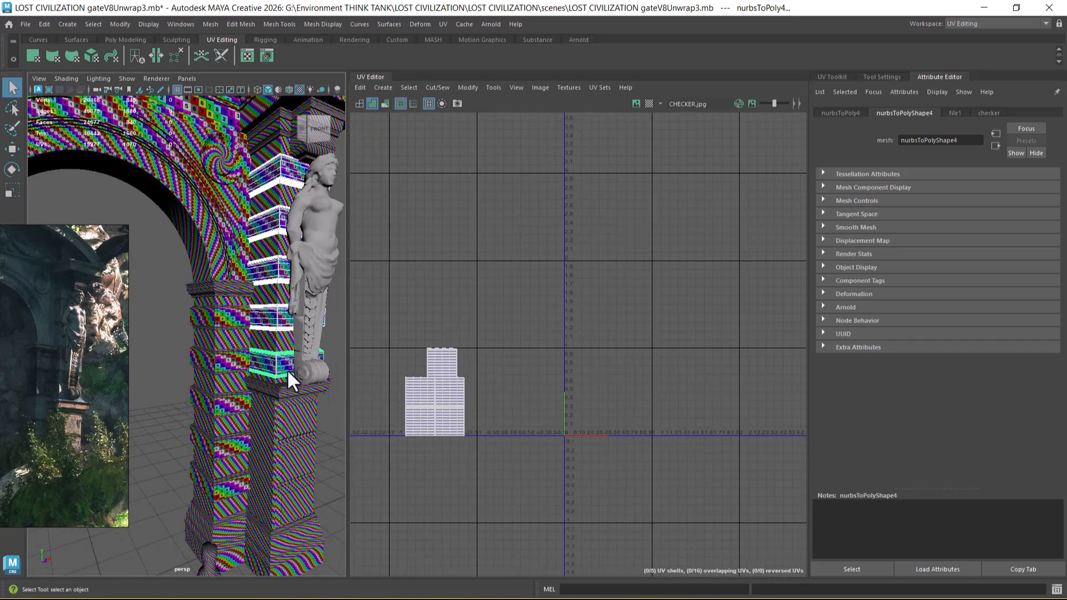
Step: Copy the five separate banded blocks and paste them into the Maya scene LOST CIVILIZATION gateV8Unwrap4.mb
{"action": "key", "text": "ctrl+c"}
{"action": "key", "text": "alt+Tab"}
{"action": "left_click", "coordinate": [366, 209]}
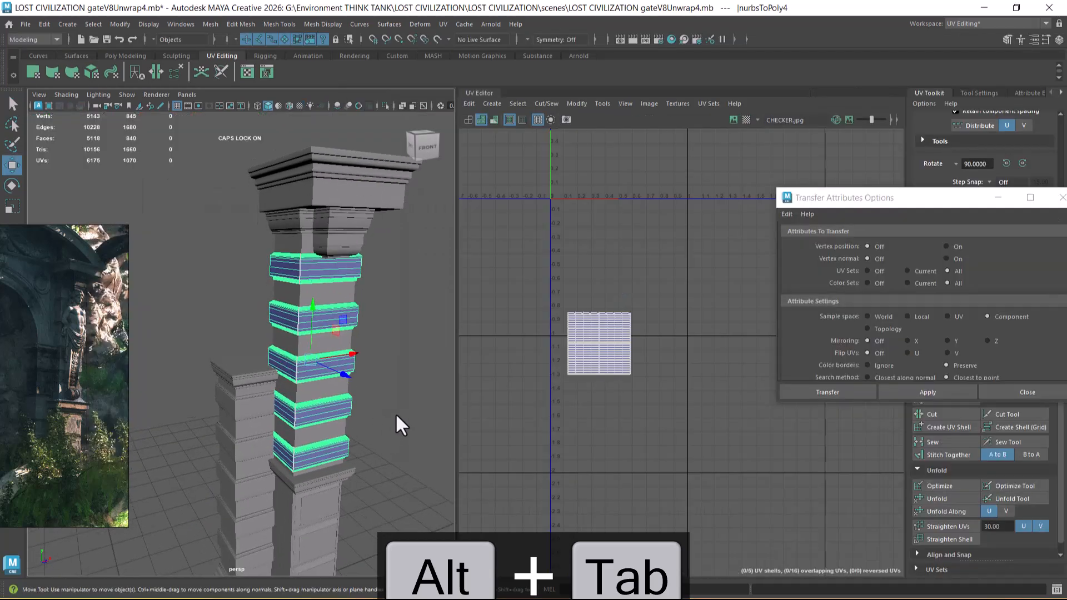
{"action": "key", "text": "ctrl+v"}
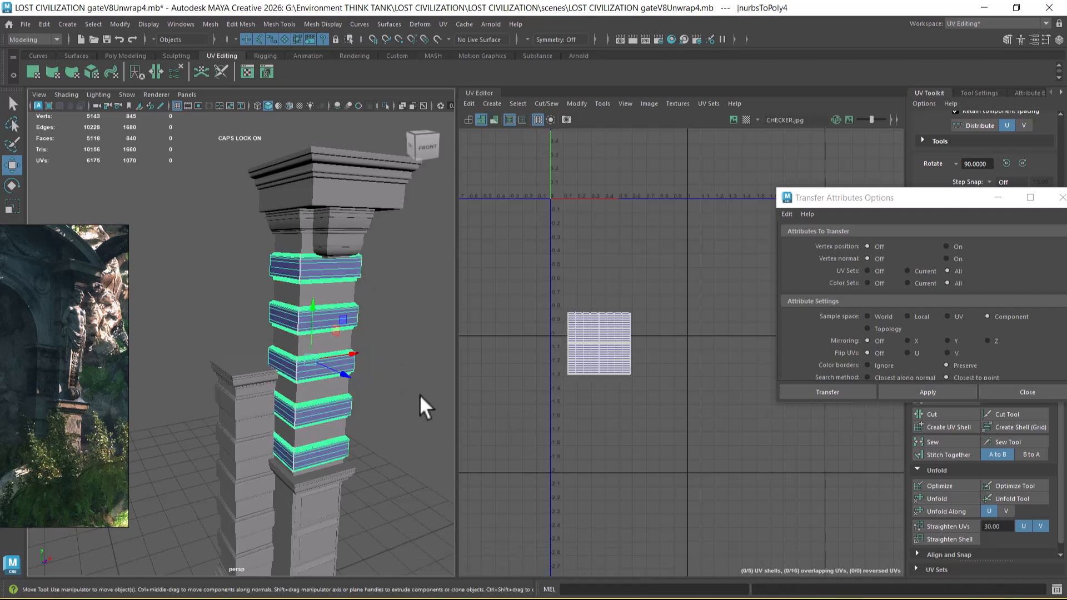
Step: Delete the tall pillar's old combined banded blocks and unhide the five pasted separate blocks in their place
{"action": "key", "text": "Delete"}
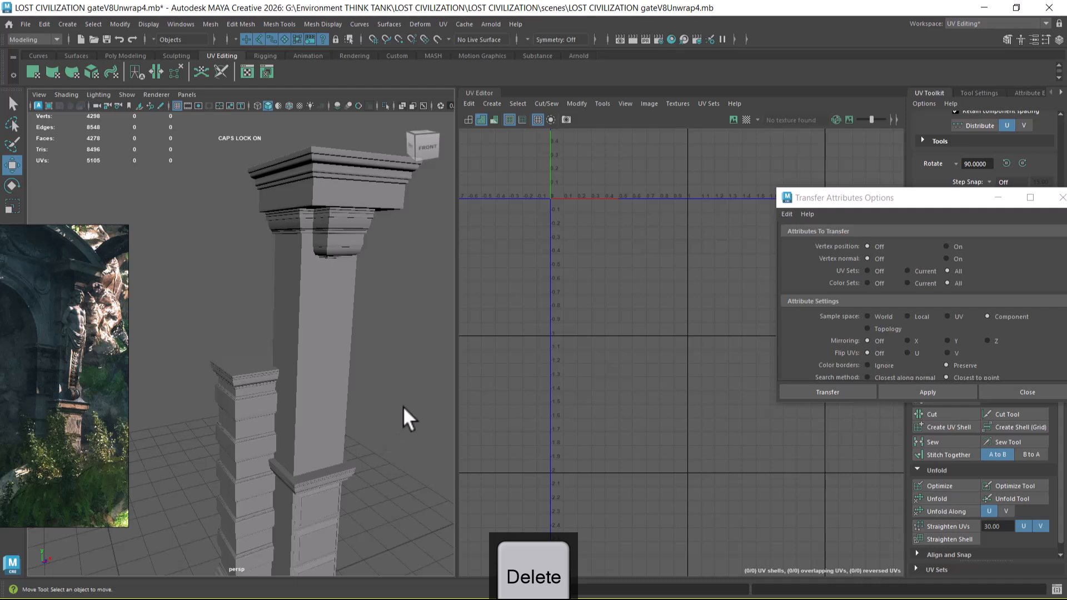
{"action": "key", "text": "ctrl+shift+h"}
Step: Select the tall pillar's five pasted banded blocks one after another and combine them into one mesh
{"action": "left_click", "coordinate": [335, 268]}
{"action": "scroll", "coordinate": [587, 269], "scroll_direction": "down", "scroll_amount": 5}
{"action": "middle_click_drag", "start_coordinate": [587, 285], "coordinate": [603, 360], "text": "alt"}
{"action": "left_click", "coordinate": [355, 327], "text": "shift"}
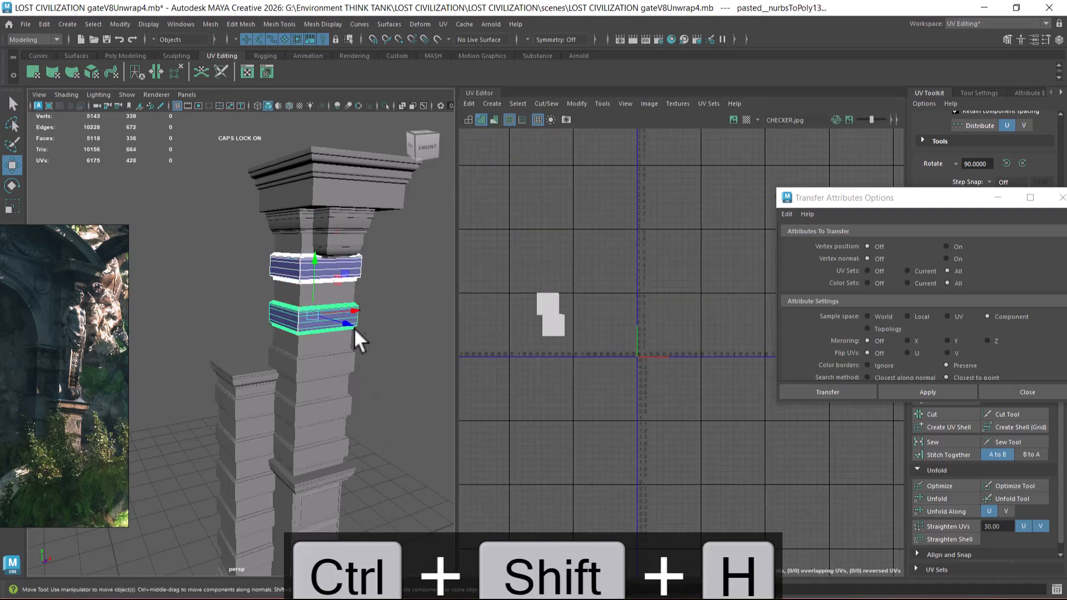
{"action": "left_click", "coordinate": [343, 365], "text": "shift"}
{"action": "left_click", "coordinate": [334, 412], "text": "shift"}
{"action": "left_click", "coordinate": [328, 449], "text": "shift"}
{"action": "right_click_drag", "start_coordinate": [380, 295], "coordinate": [380, 529], "text": "shift"}
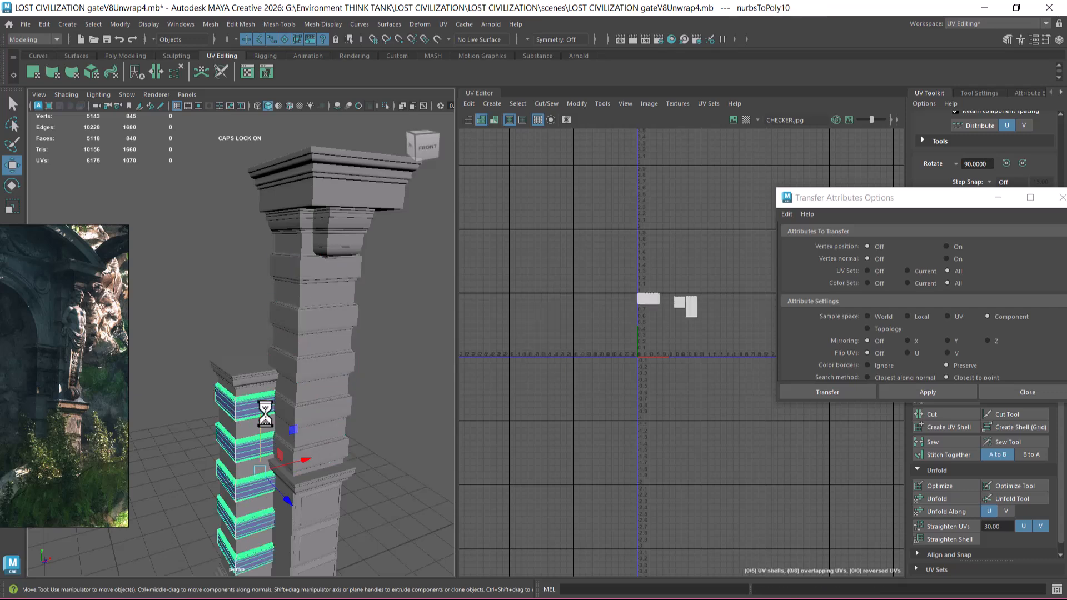
Step: Transfer the UVs from the short pillar's banded blocks to the tall pillar's combined blocks and close the transfer options
{"action": "left_click", "coordinate": [922, 392]}
{"action": "scroll", "coordinate": [656, 282], "scroll_direction": "up", "scroll_amount": 3}
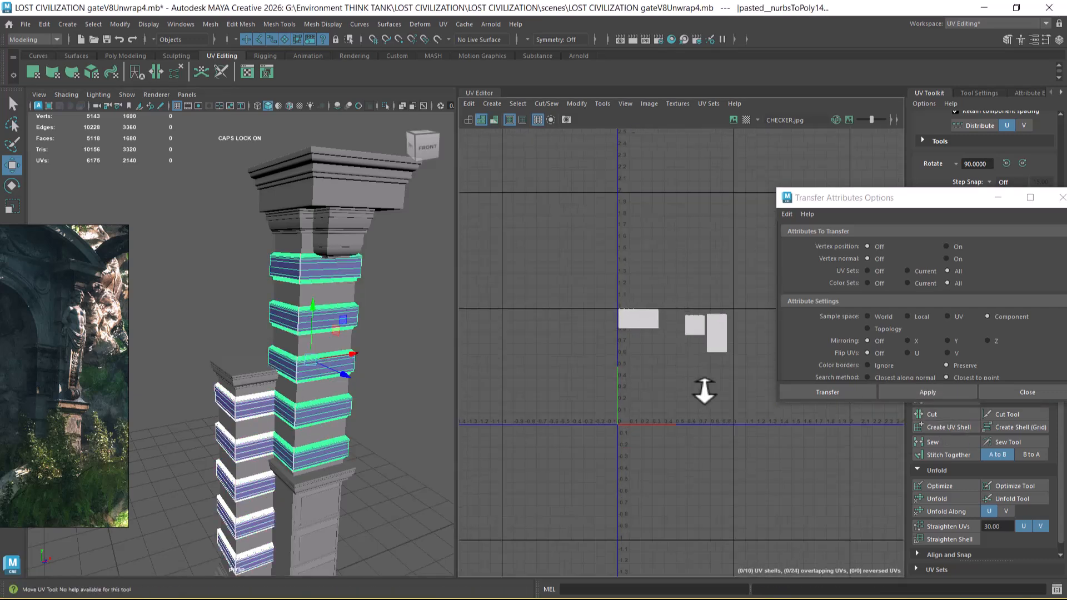
{"action": "left_click", "coordinate": [1034, 393]}
{"action": "scroll", "coordinate": [784, 465], "scroll_direction": "up", "scroll_amount": 2}
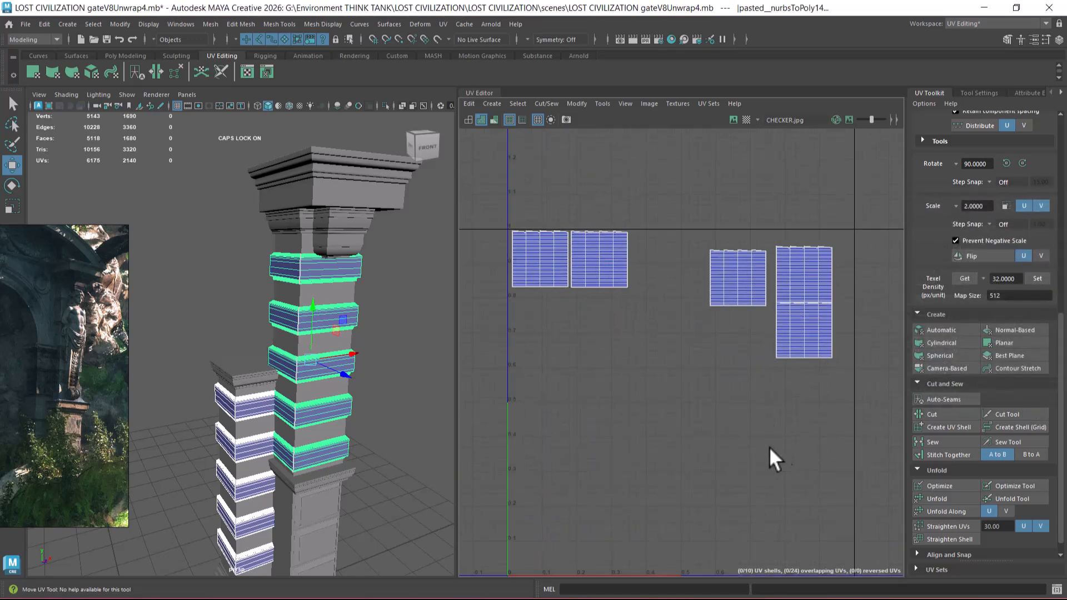
Step: Select every piece of both pillars and group them
{"action": "scroll", "coordinate": [280, 395], "scroll_direction": "down", "scroll_amount": 5}
{"action": "left_click_drag", "start_coordinate": [201, 250], "coordinate": [323, 525]}
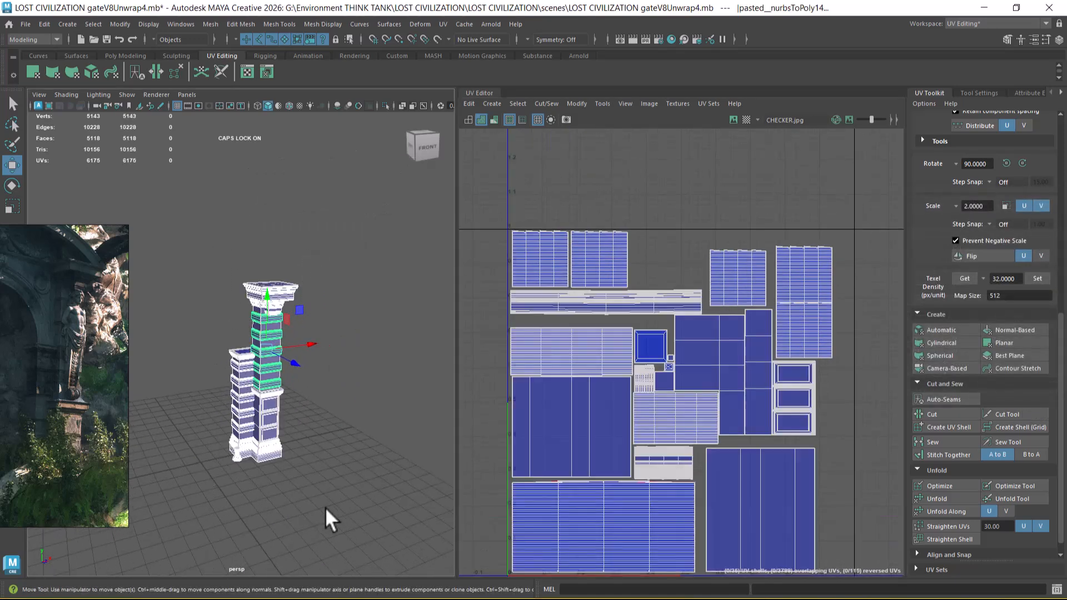
{"action": "scroll", "coordinate": [701, 464], "scroll_direction": "down", "scroll_amount": 3}
{"action": "middle_click_drag", "start_coordinate": [733, 428], "coordinate": [704, 396], "text": "alt"}
{"action": "scroll", "coordinate": [704, 396], "scroll_direction": "up", "scroll_amount": 1}
{"action": "scroll", "coordinate": [303, 426], "scroll_direction": "up", "scroll_amount": 5}
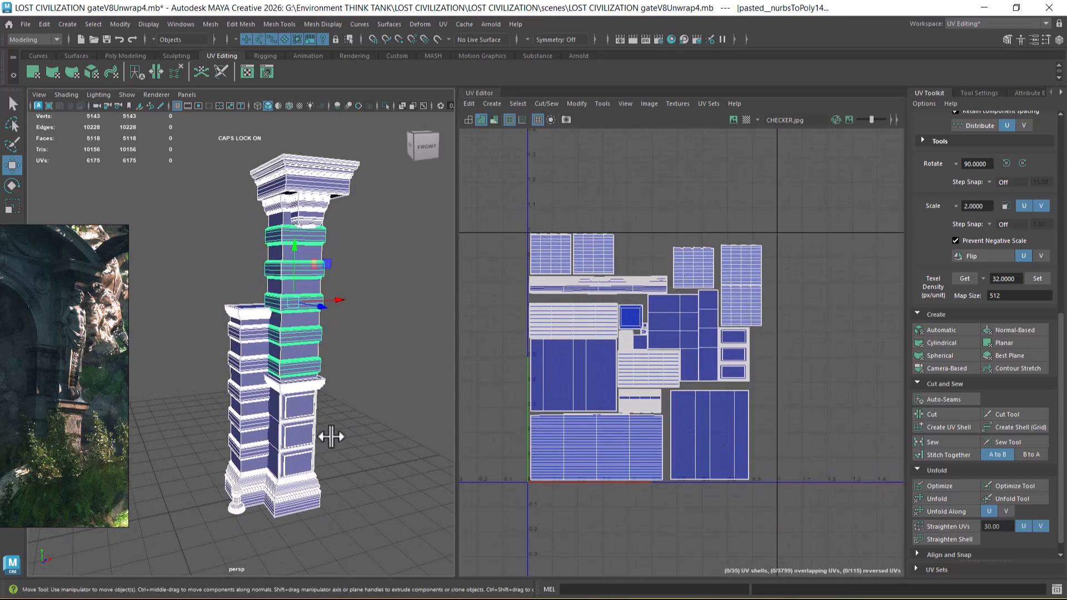
{"action": "key", "text": "ctrl+g"}
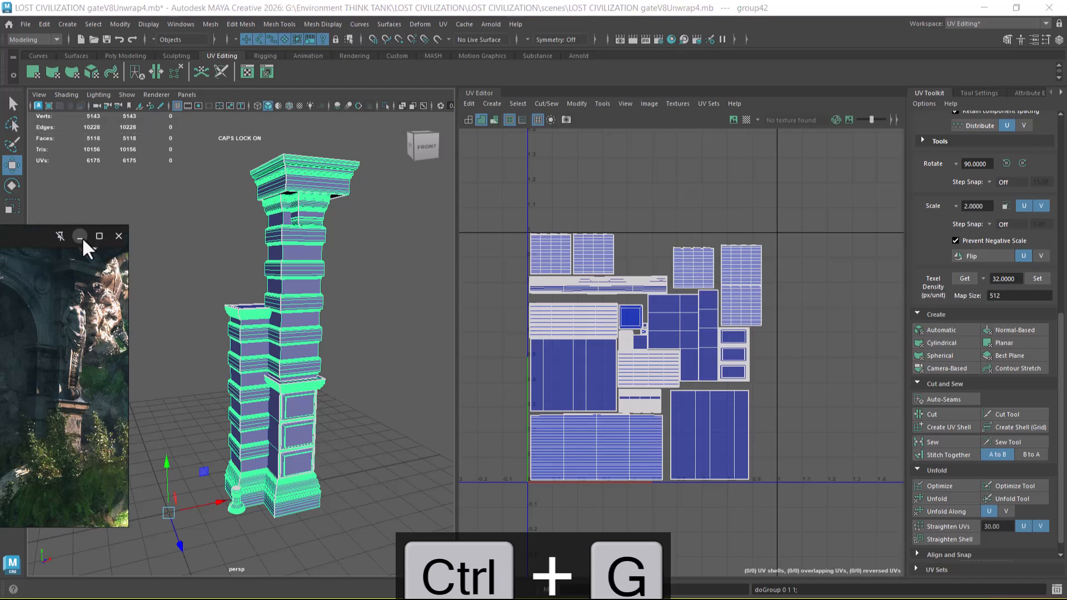
Step: Minimize the reference image and show all hidden objects in the scene
{"action": "left_click", "coordinate": [81, 237]}
{"action": "scroll", "coordinate": [278, 299], "scroll_direction": "down", "scroll_amount": 4}
{"action": "left_click_drag", "start_coordinate": [278, 299], "coordinate": [329, 361], "text": "alt"}
{"action": "scroll", "coordinate": [329, 361], "scroll_direction": "up", "scroll_amount": 3}
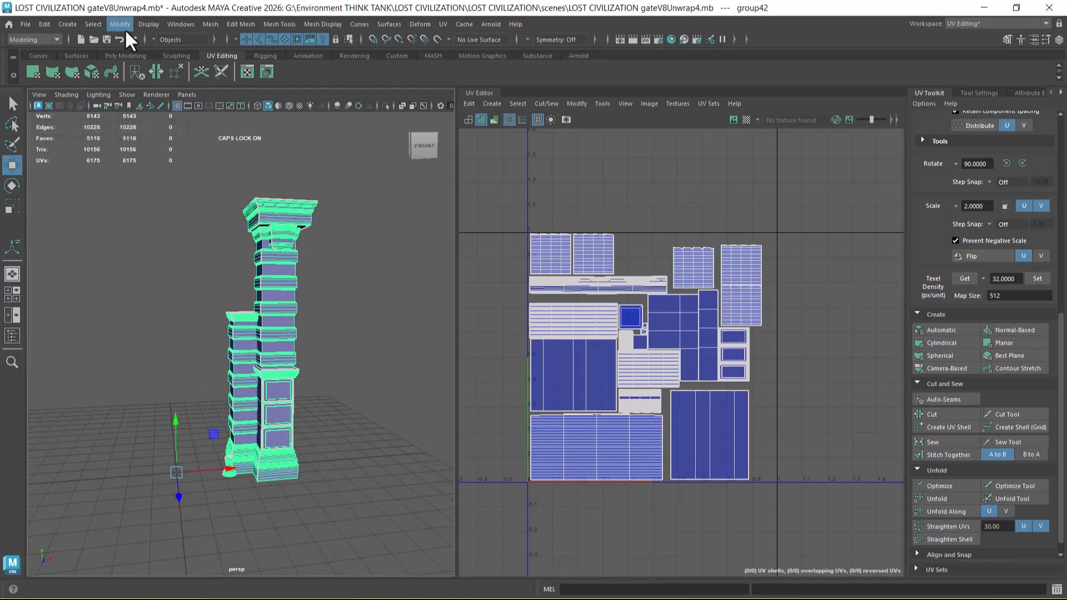
{"action": "left_click", "coordinate": [143, 24]}
{"action": "mouse_move", "coordinate": [216, 97]}
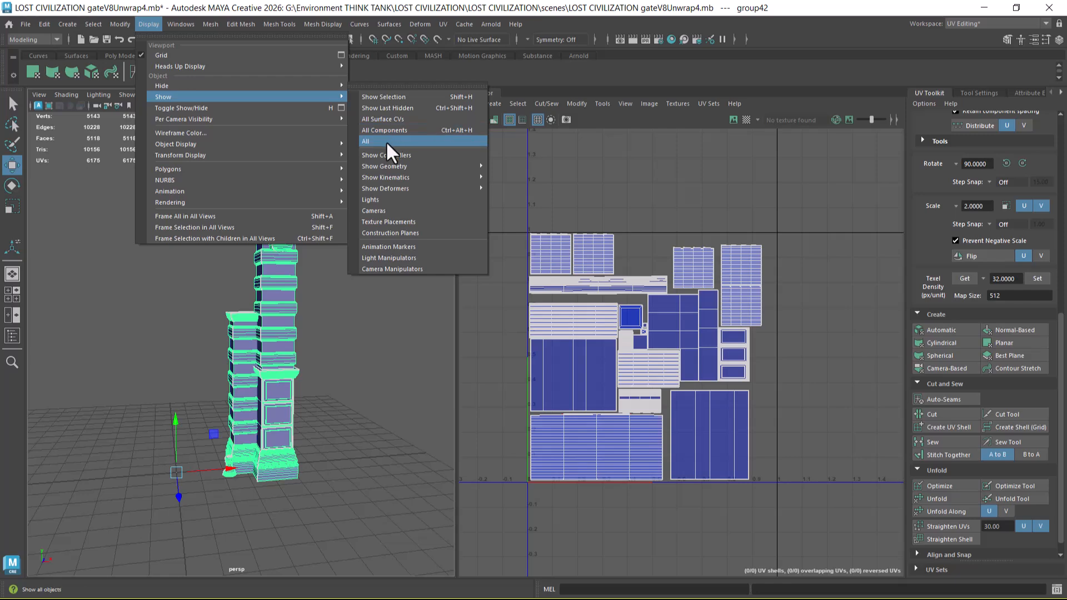
{"action": "left_click", "coordinate": [386, 141]}
{"action": "left_click_drag", "start_coordinate": [322, 341], "coordinate": [282, 295], "text": "alt"}
{"action": "scroll", "coordinate": [281, 295], "scroll_direction": "up", "scroll_amount": 2}
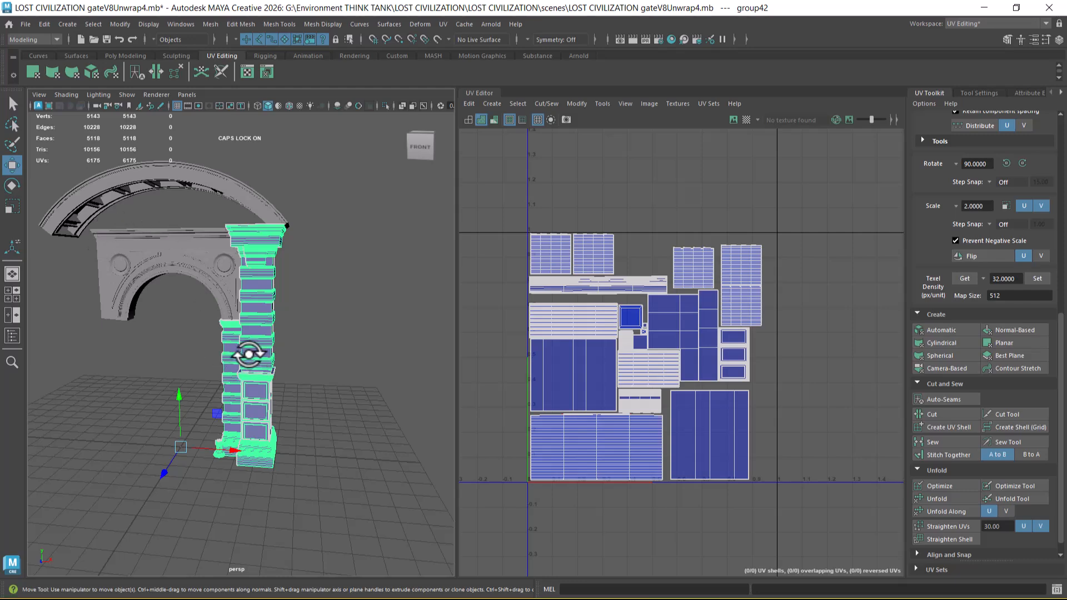
{"action": "left_click_drag", "start_coordinate": [300, 362], "coordinate": [317, 317], "text": "alt"}
Step: Select the group of the curved arch above the gate and open the Hypershade clear of the arch
{"action": "left_click", "coordinate": [25, 24]}
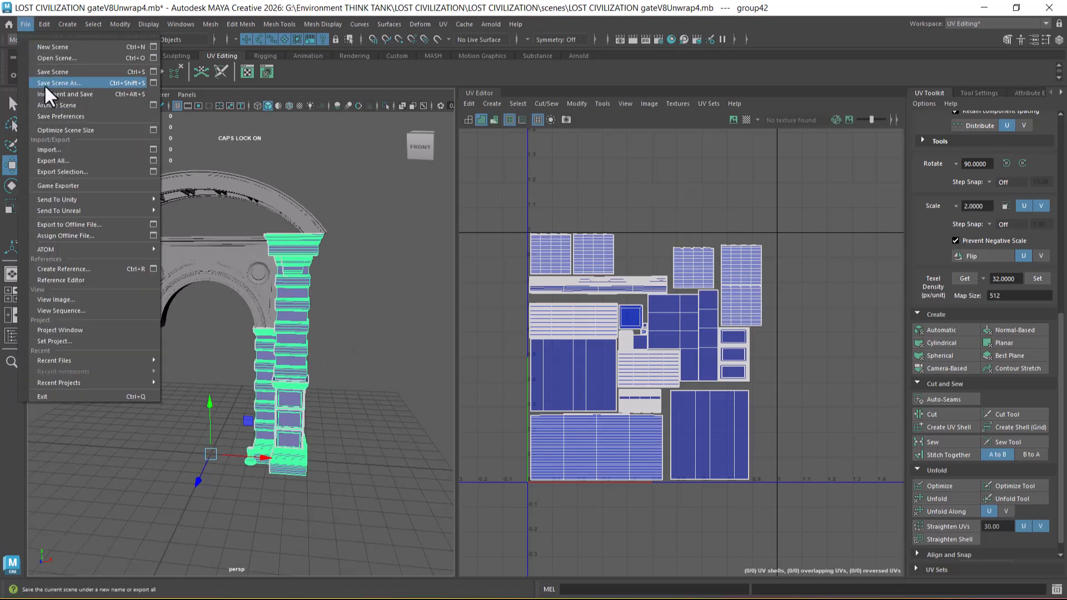
{"action": "left_click", "coordinate": [327, 288]}
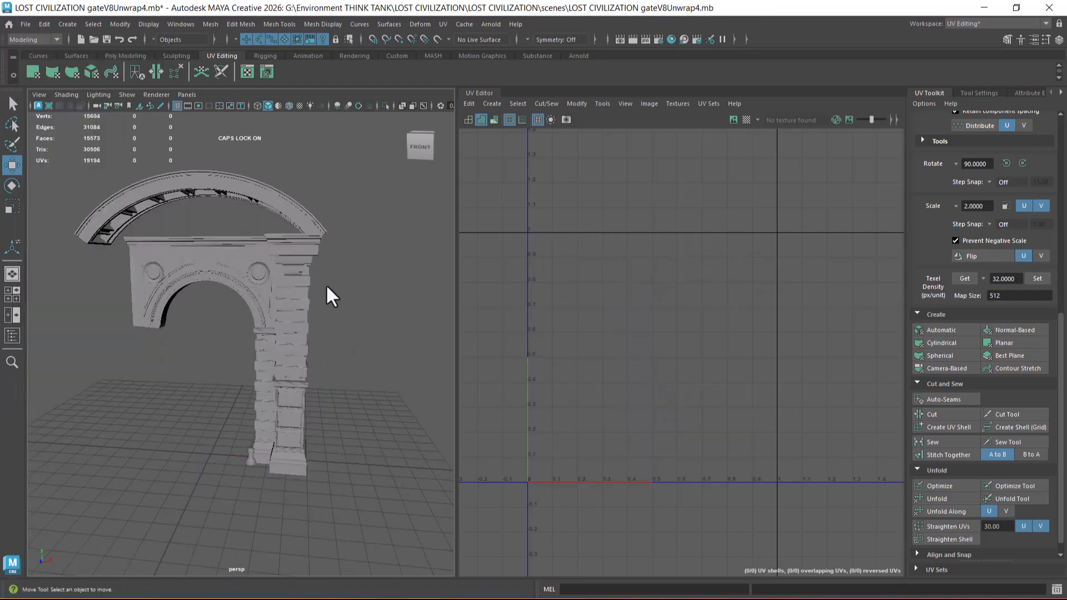
{"action": "left_click", "coordinate": [268, 214]}
{"action": "key", "text": "Up"}
{"action": "left_click_drag", "start_coordinate": [253, 286], "coordinate": [263, 198], "text": "alt"}
{"action": "right_click_drag", "start_coordinate": [263, 185], "coordinate": [277, 478]}
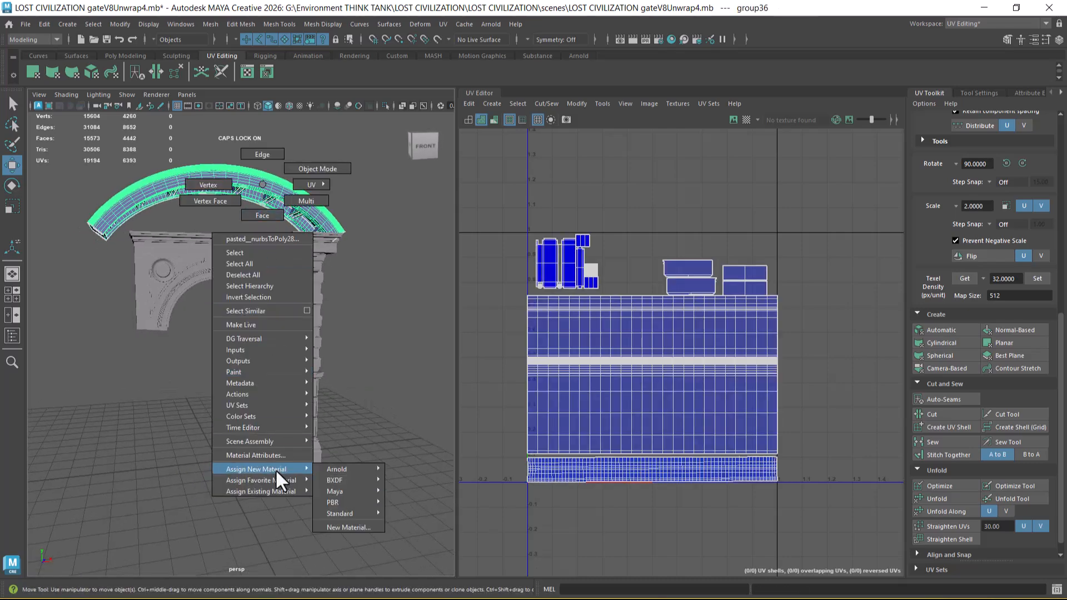
{"action": "right_click_drag", "start_coordinate": [315, 168], "coordinate": [319, 167]}
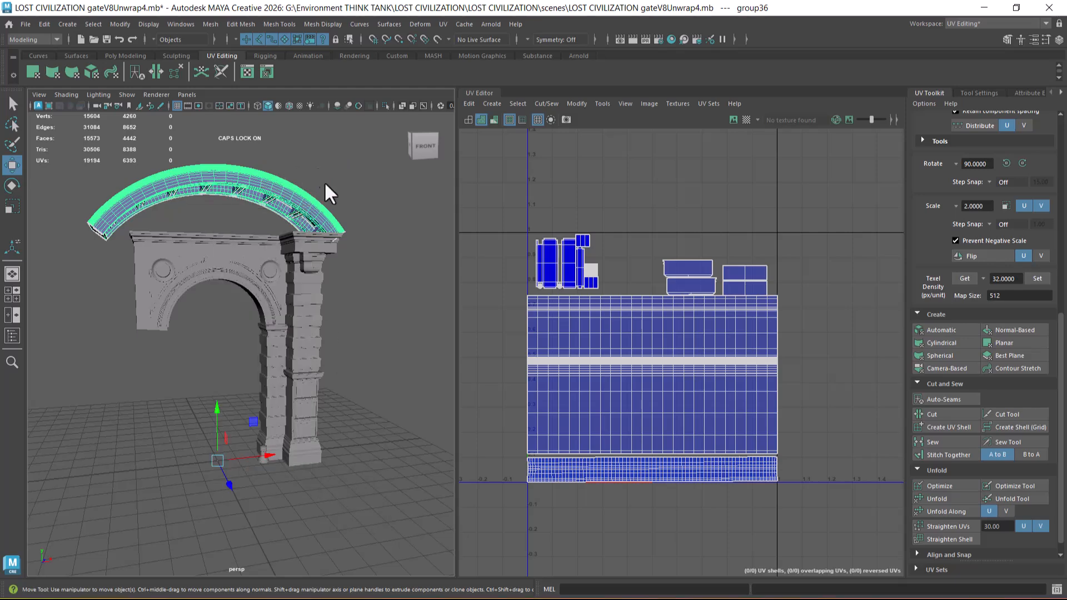
{"action": "left_click", "coordinate": [671, 39]}
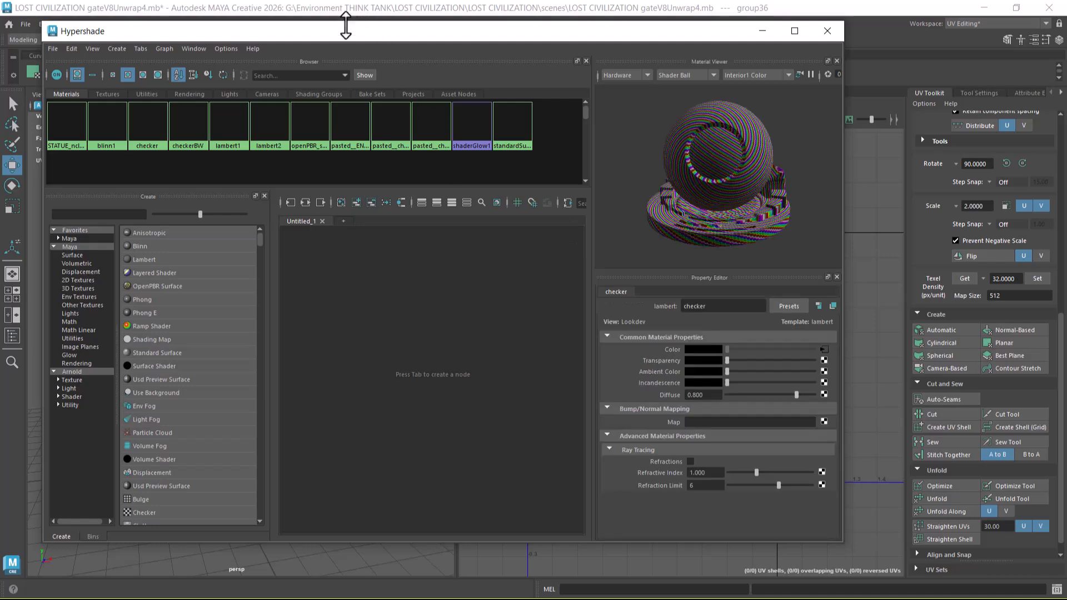
{"action": "left_click_drag", "start_coordinate": [338, 36], "coordinate": [601, 174]}
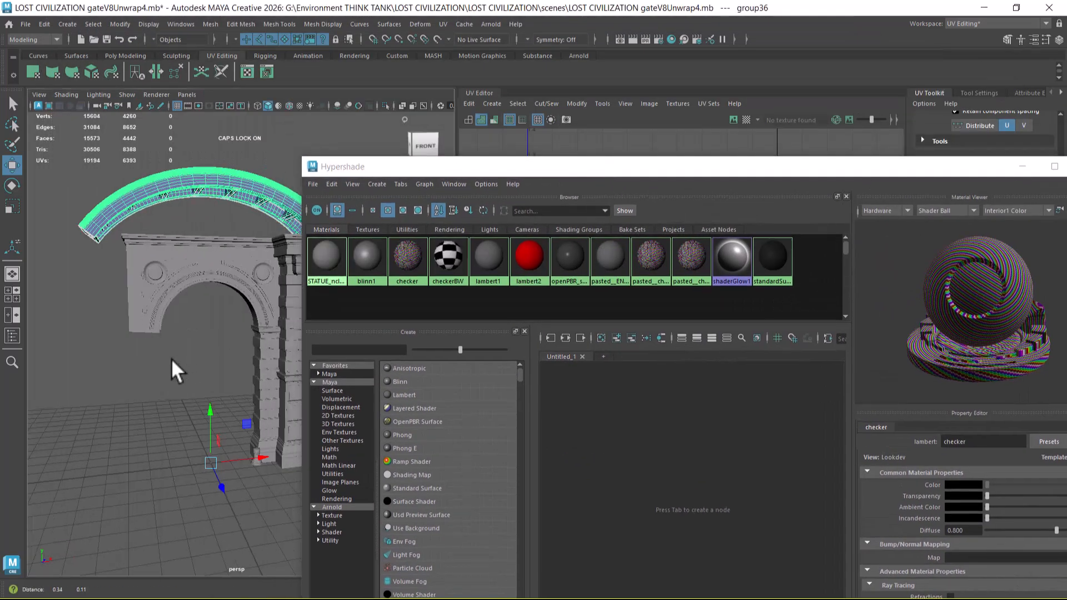
Step: Save the scene under the new name LOST CIVILIZATION gateV8Unwrap4COMP.mb as a Maya Binary file
{"action": "left_click", "coordinate": [25, 24]}
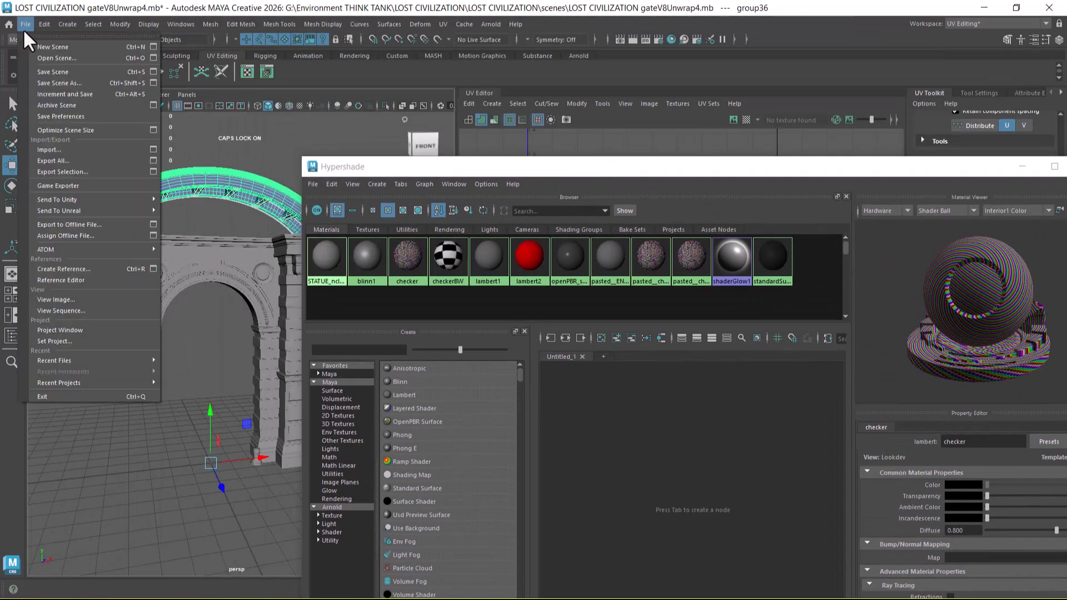
{"action": "left_click", "coordinate": [152, 83]}
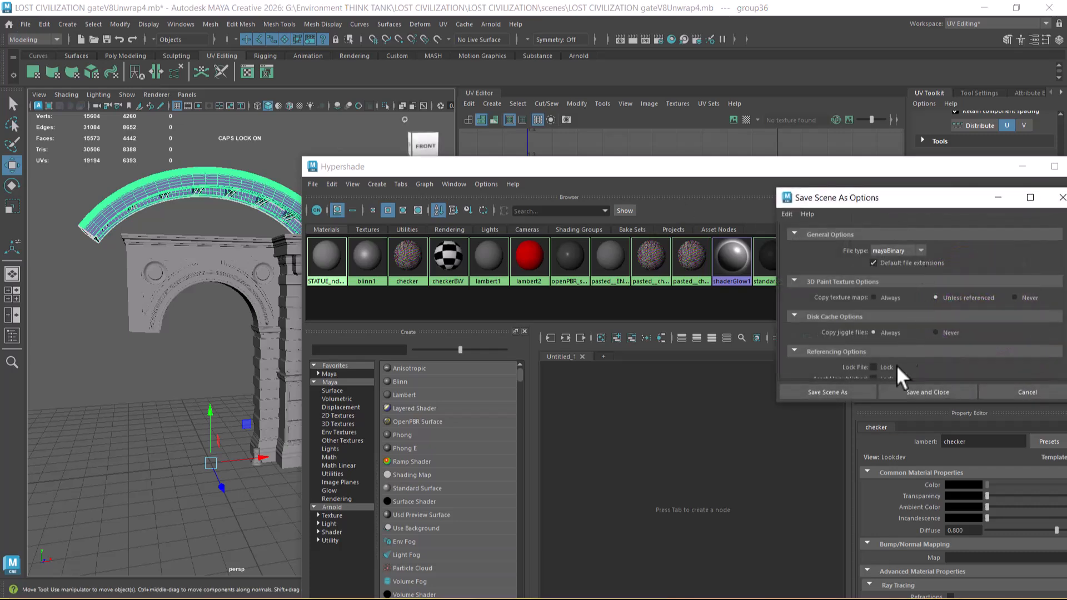
{"action": "left_click", "coordinate": [831, 393]}
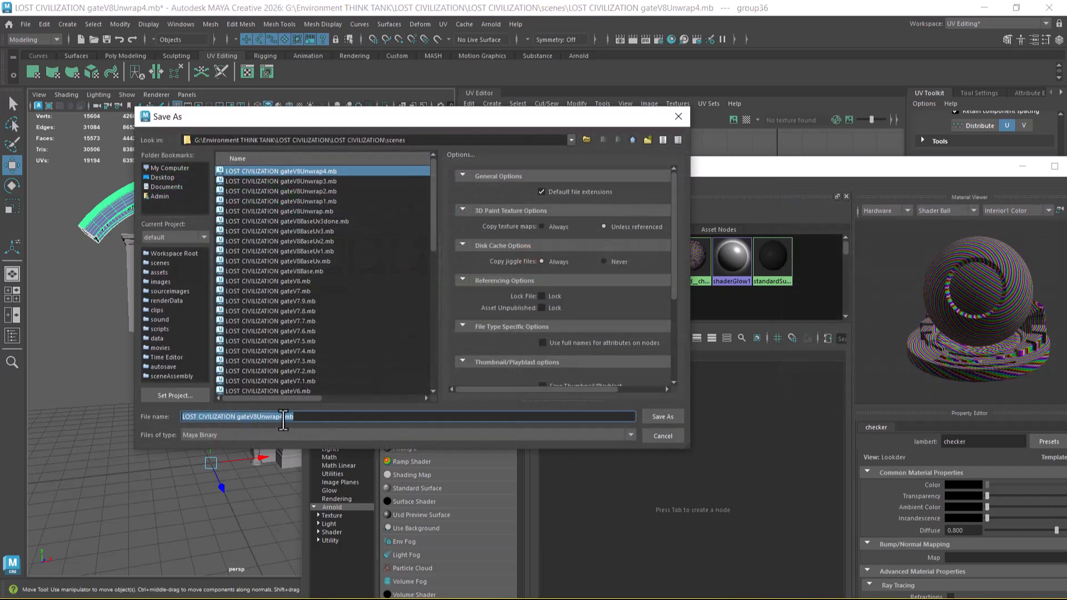
{"action": "left_click", "coordinate": [284, 417]}
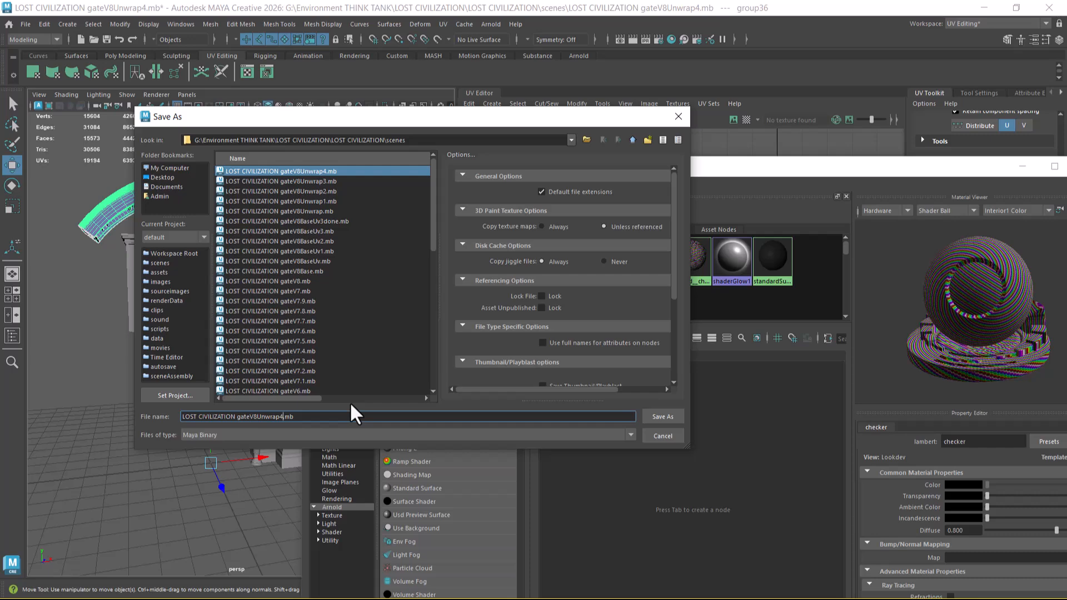
{"action": "type", "text": "COMP"}
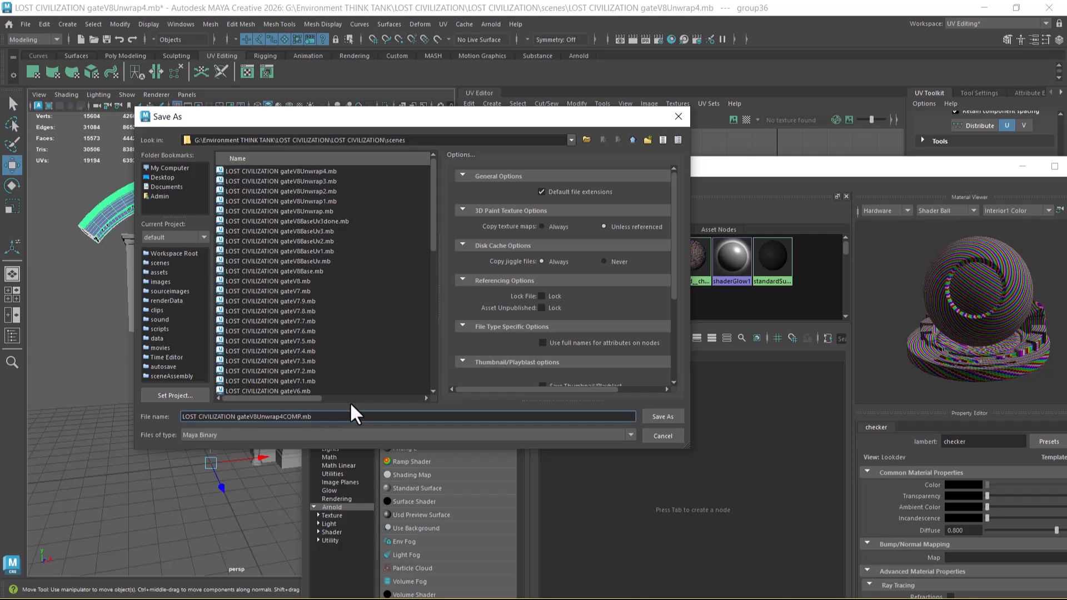
{"action": "key", "text": "Return"}
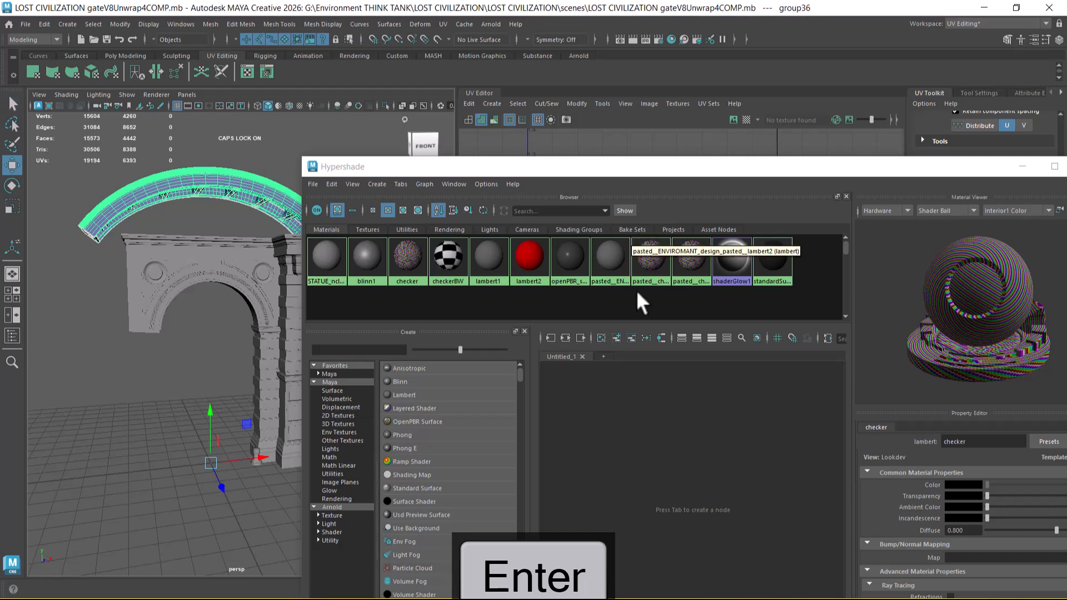
Step: Delete the unused shading nodes from the Hypershade
{"action": "left_click", "coordinate": [332, 185]}
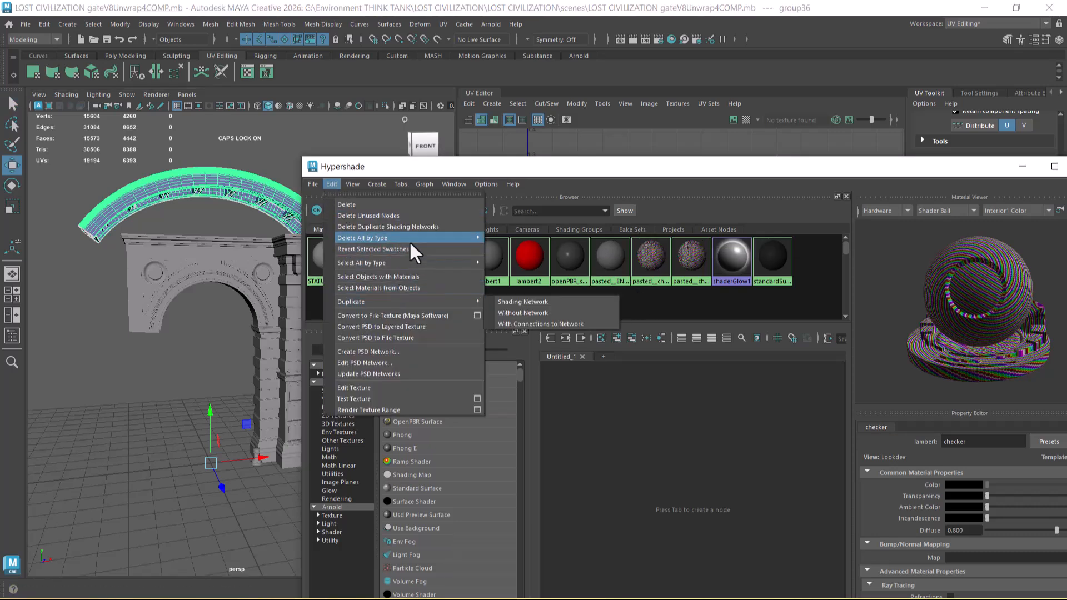
{"action": "left_click", "coordinate": [406, 217]}
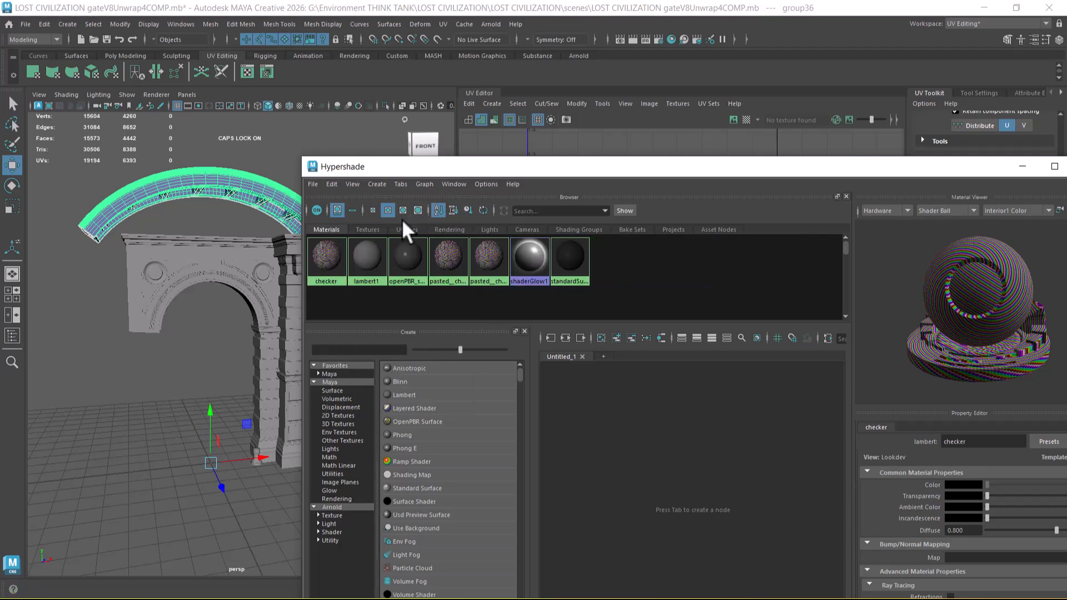
Step: Select all gate pieces and delete the duplicate shading networks from the Hypershade
{"action": "scroll", "coordinate": [195, 284], "scroll_direction": "down", "scroll_amount": 3}
{"action": "left_click_drag", "start_coordinate": [128, 199], "coordinate": [307, 521]}
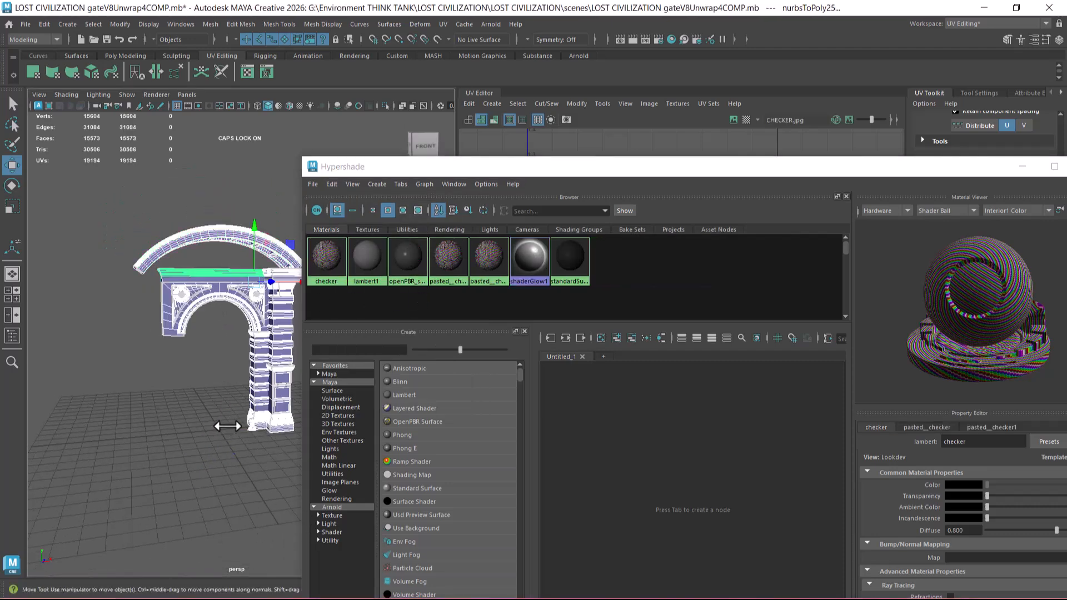
{"action": "right_click_drag", "start_coordinate": [193, 240], "coordinate": [278, 530]}
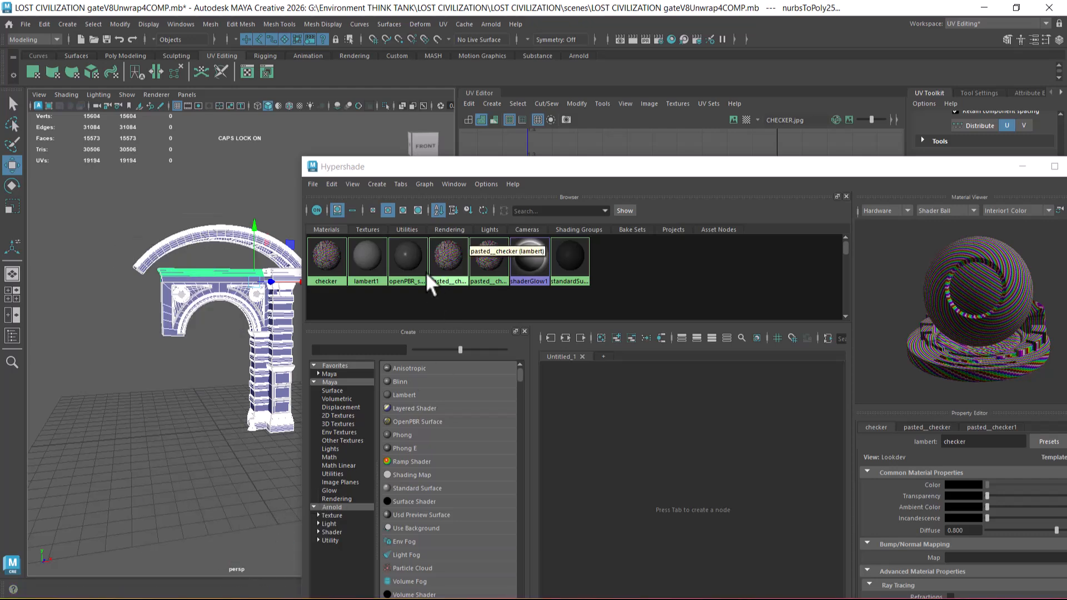
{"action": "left_click", "coordinate": [332, 185]}
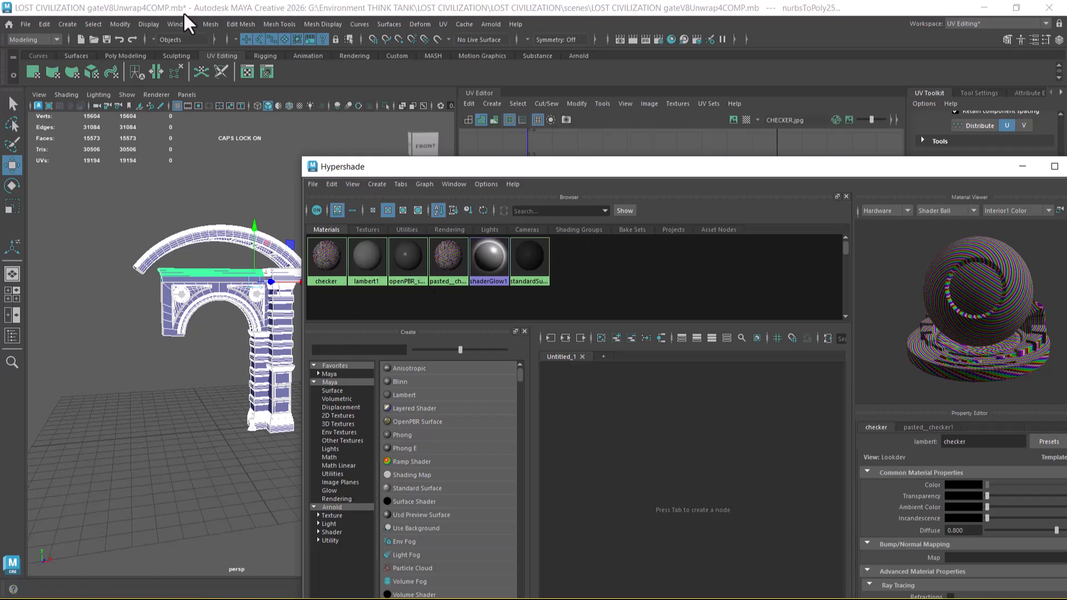
Step: Show all hidden objects and move the Hypershade window clear of the gate in the viewport
{"action": "left_click", "coordinate": [148, 24]}
{"action": "mouse_move", "coordinate": [162, 97]}
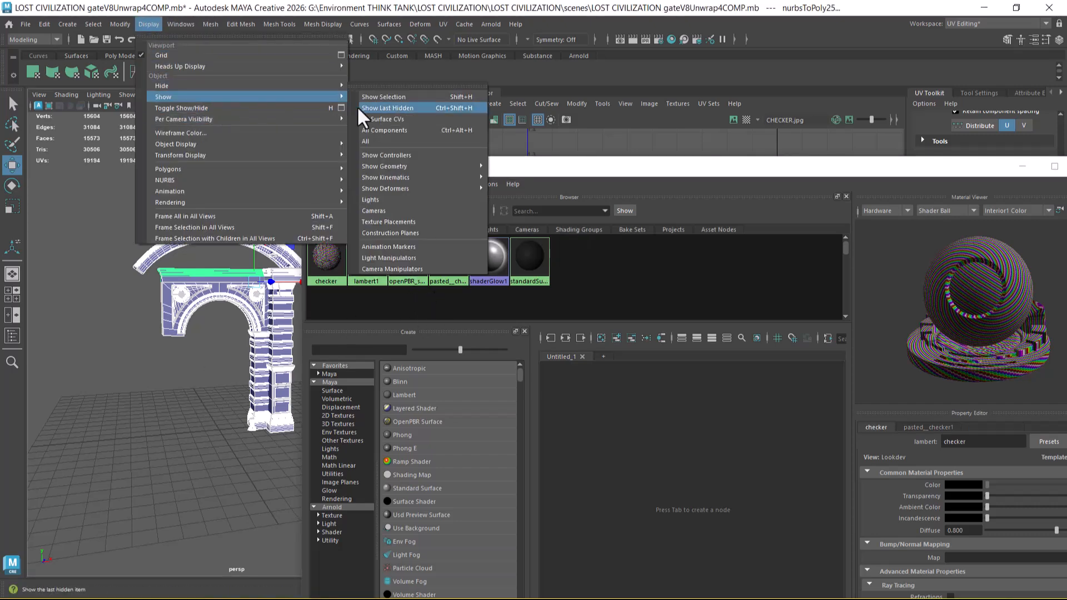
{"action": "left_click", "coordinate": [379, 145]}
{"action": "left_click_drag", "start_coordinate": [468, 169], "coordinate": [611, 170]}
{"action": "scroll", "coordinate": [333, 322], "scroll_direction": "up", "scroll_amount": 4}
{"action": "left_click_drag", "start_coordinate": [332, 326], "coordinate": [347, 327], "text": "alt"}
Step: Deselect the gate and switch the viewport through wireframe and shaded to textured display
{"action": "left_click", "coordinate": [352, 338]}
{"action": "key", "text": "4"}
{"action": "key", "text": "5"}
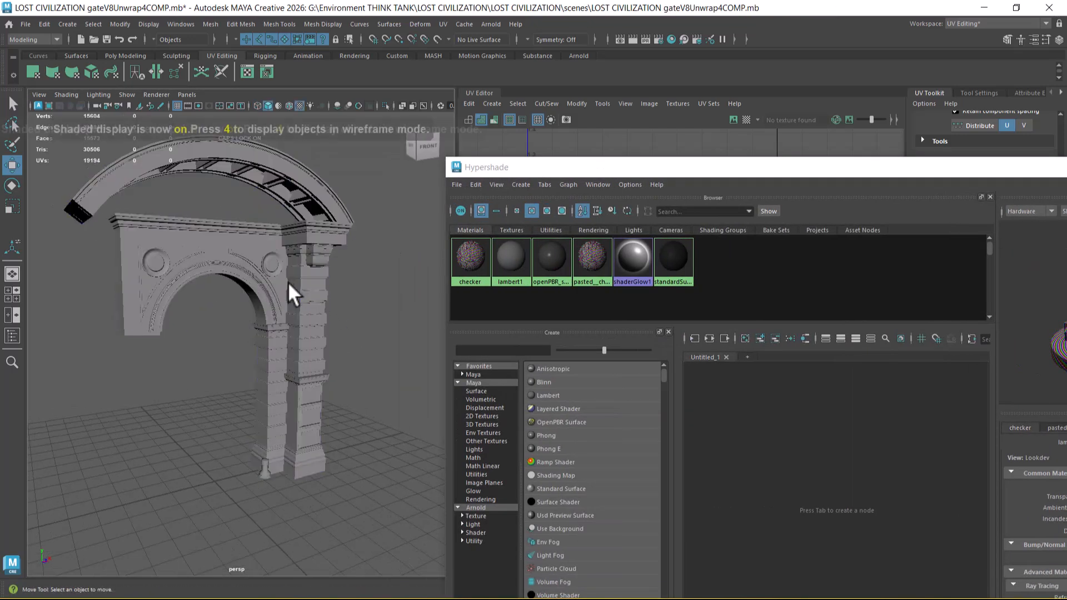
{"action": "key", "text": "6"}
{"action": "left_click_drag", "start_coordinate": [293, 298], "coordinate": [333, 373], "text": "alt"}
{"action": "scroll", "coordinate": [342, 371], "scroll_direction": "down", "scroll_amount": 3}
Step: Run Show All again, select every piece of the gate and assign a new Lambert material to them
{"action": "left_click", "coordinate": [149, 24]}
{"action": "mouse_move", "coordinate": [183, 97]}
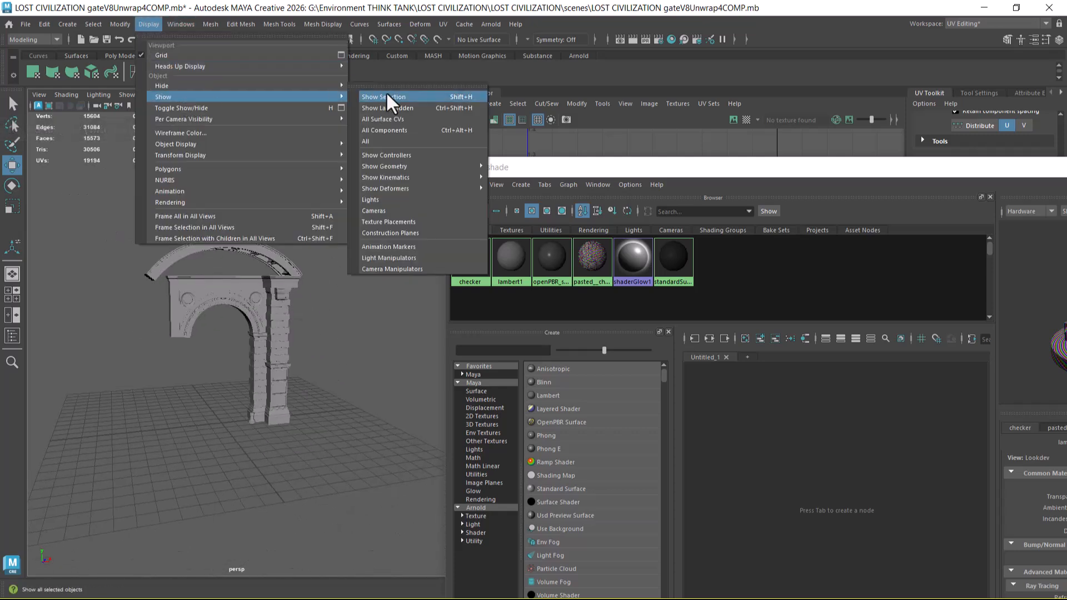
{"action": "left_click", "coordinate": [384, 142]}
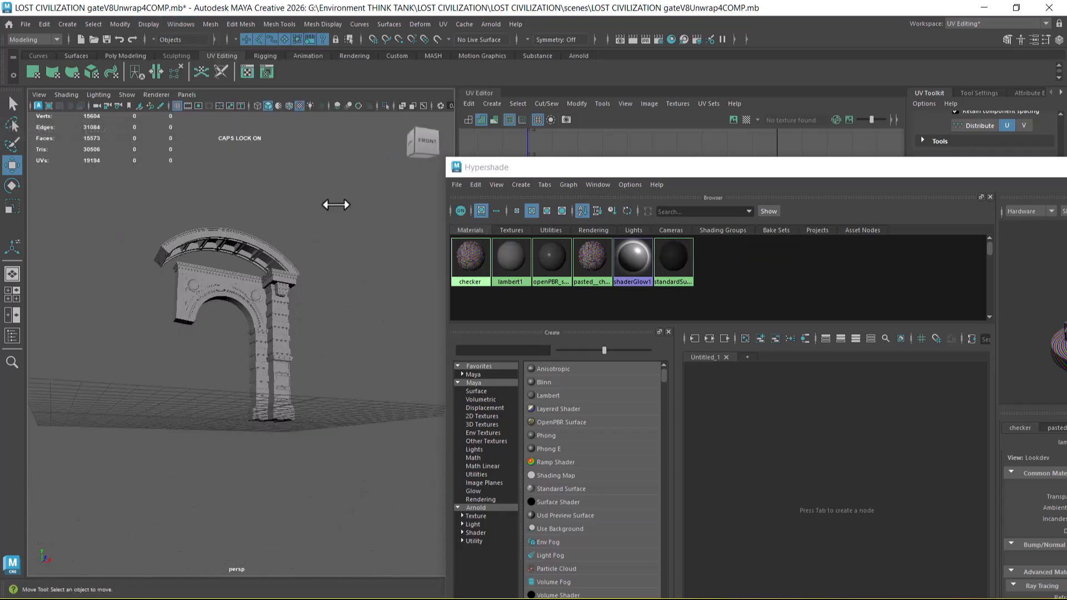
{"action": "left_click", "coordinate": [214, 236]}
{"action": "right_click_drag", "start_coordinate": [212, 222], "coordinate": [296, 509]}
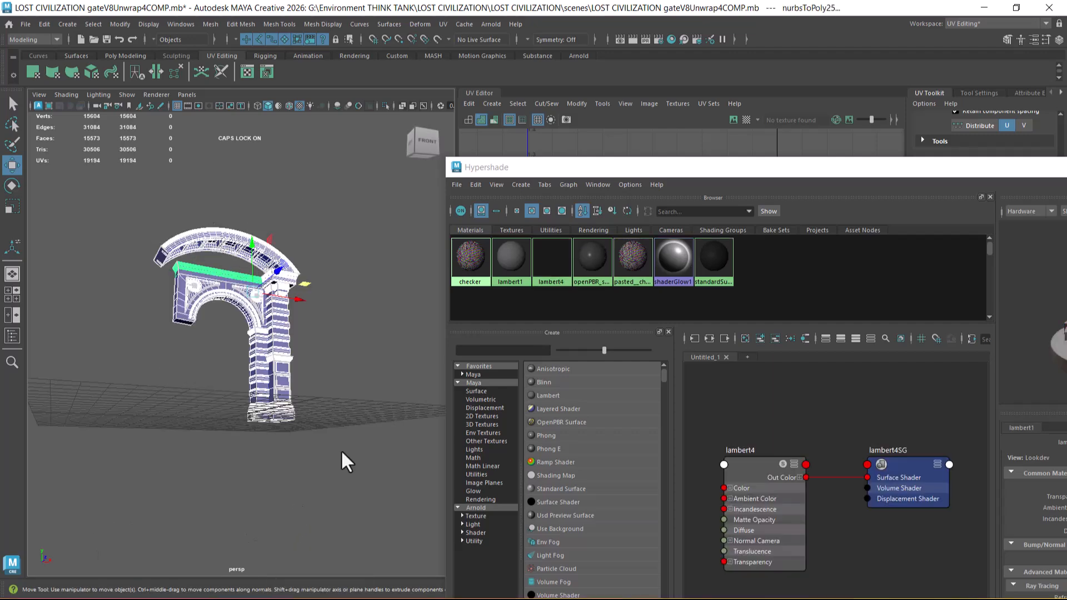
Step: Move the Hypershade window clear of the Attribute Editor and set the gate's new Lambert color to red
{"action": "left_click_drag", "start_coordinate": [799, 176], "coordinate": [737, 390]}
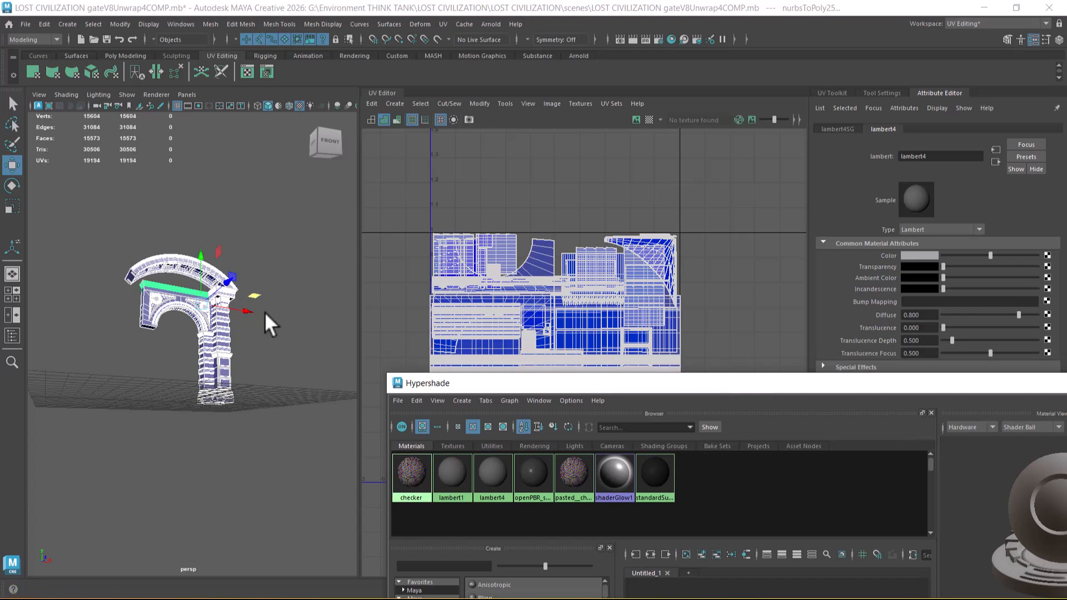
{"action": "scroll", "coordinate": [256, 347], "scroll_direction": "up", "scroll_amount": 5}
{"action": "left_click_drag", "start_coordinate": [251, 345], "coordinate": [247, 378], "text": "alt"}
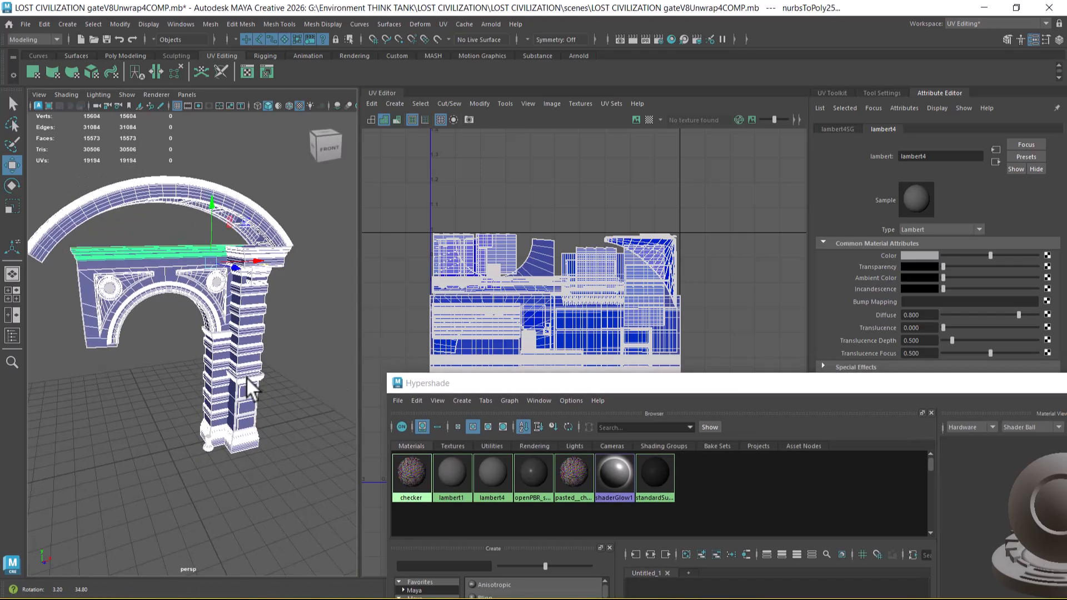
{"action": "left_click", "coordinate": [921, 255]}
{"action": "left_click", "coordinate": [880, 227]}
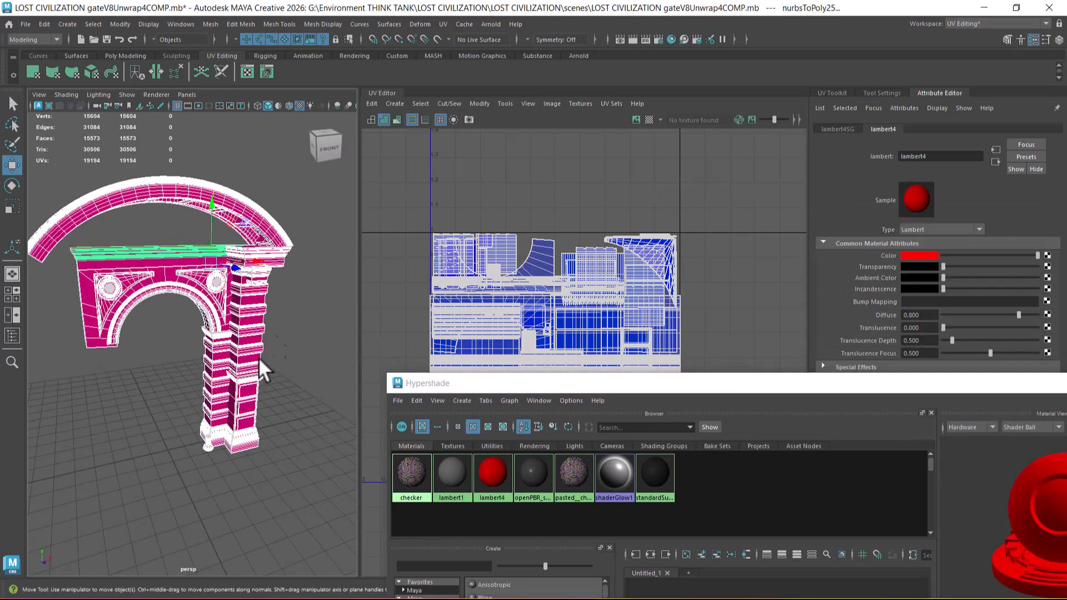
Step: Select the curved top arch group, assign it a new Lambert material and set its color to yellow
{"action": "left_click", "coordinate": [282, 374]}
{"action": "left_click", "coordinate": [243, 297]}
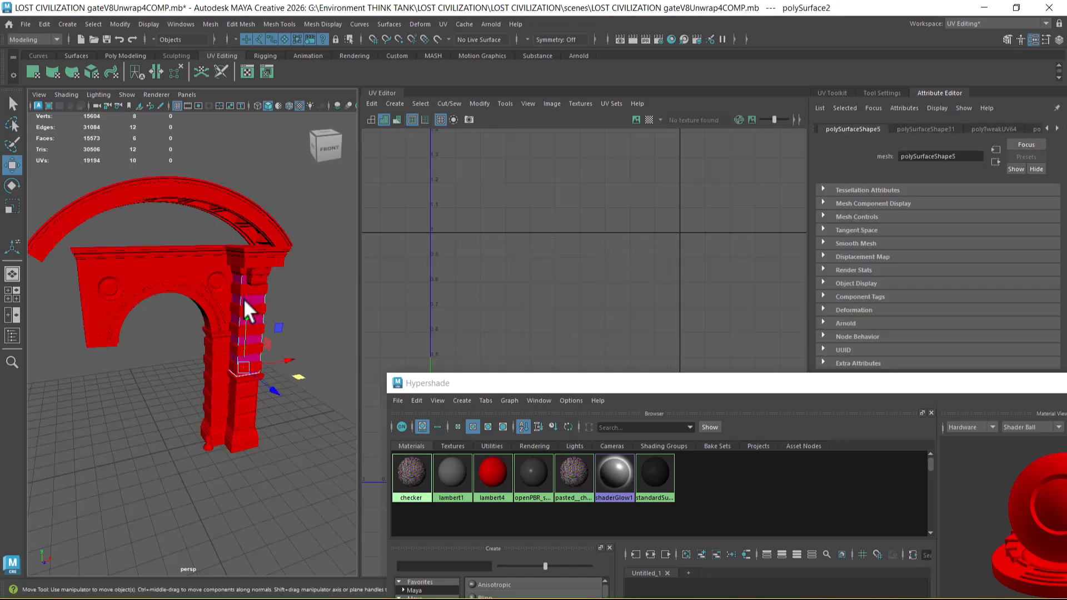
{"action": "key", "text": "Up"}
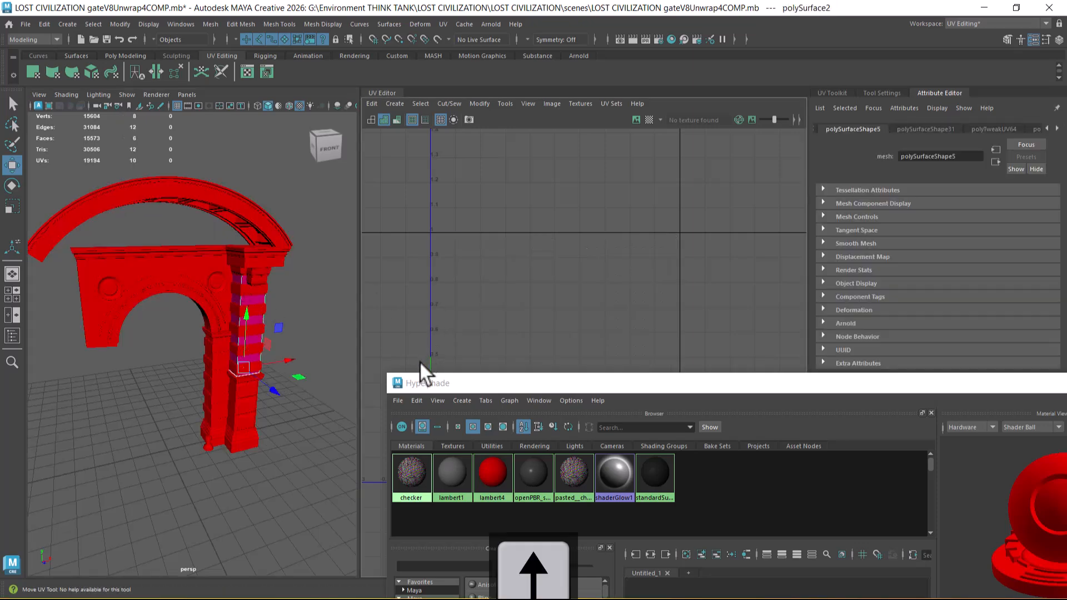
{"action": "left_click", "coordinate": [249, 223]}
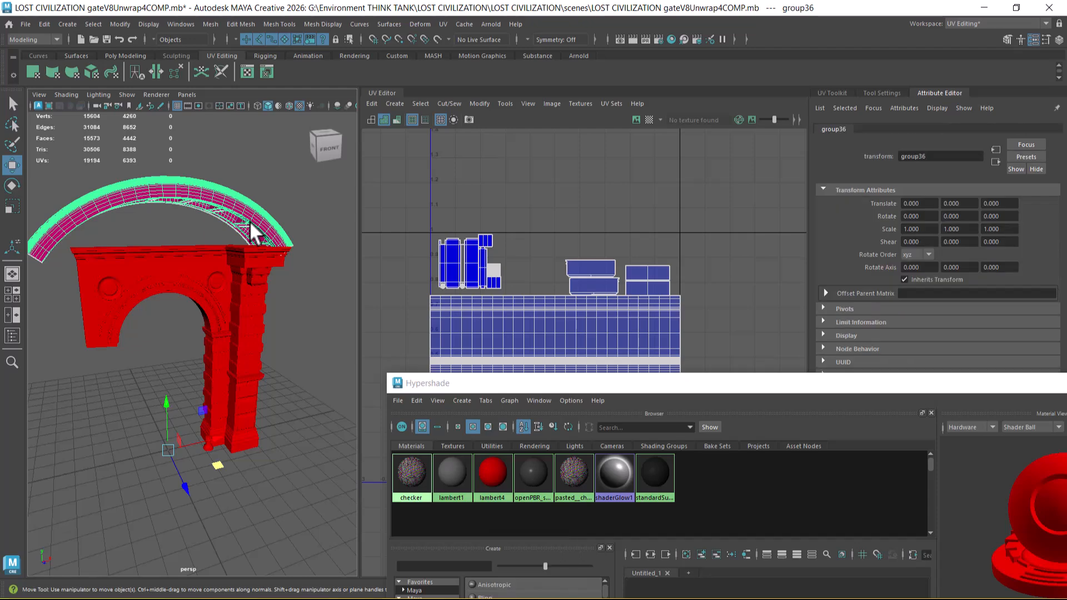
{"action": "right_click", "coordinate": [181, 186]}
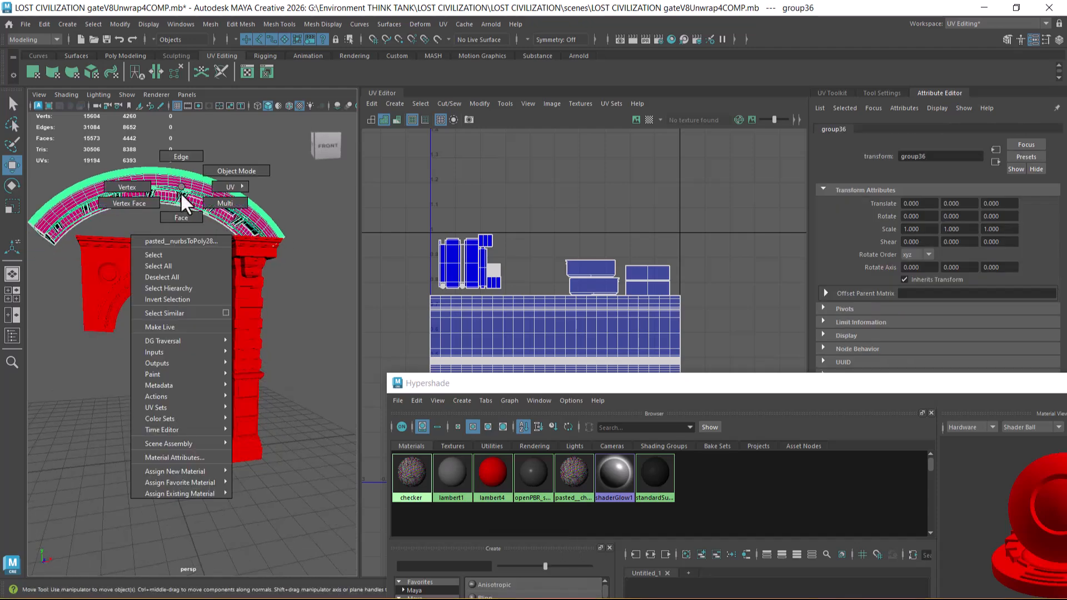
{"action": "mouse_move", "coordinate": [211, 483]}
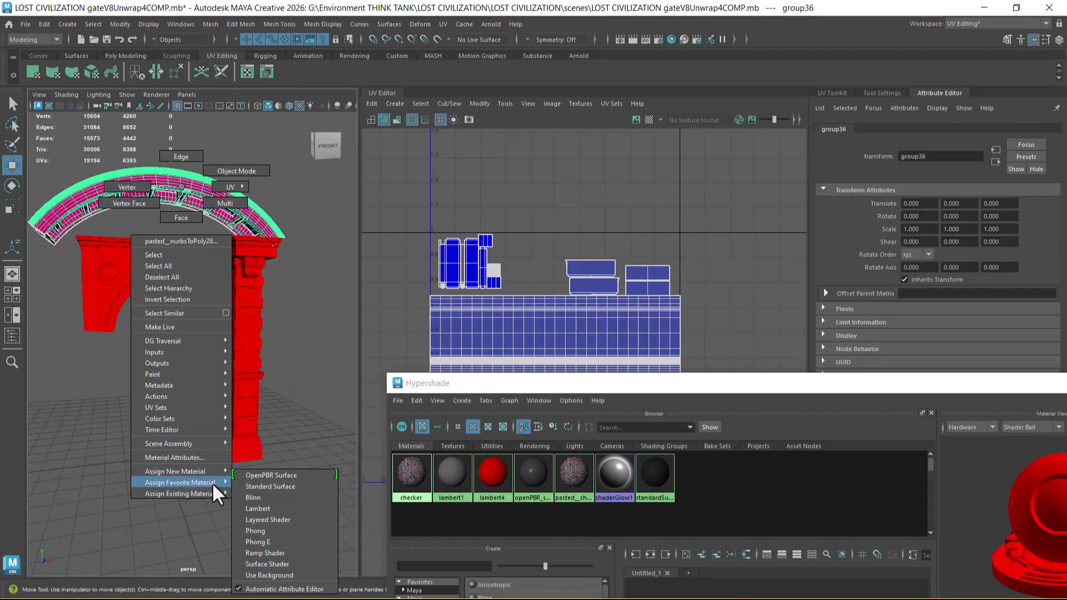
{"action": "left_click", "coordinate": [281, 510]}
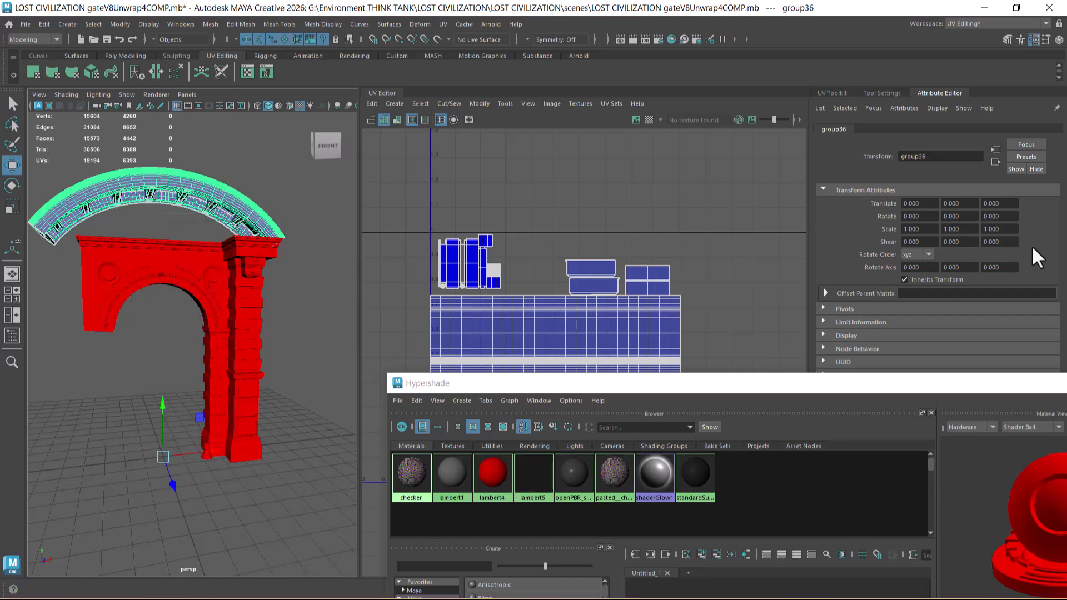
{"action": "left_click", "coordinate": [925, 255]}
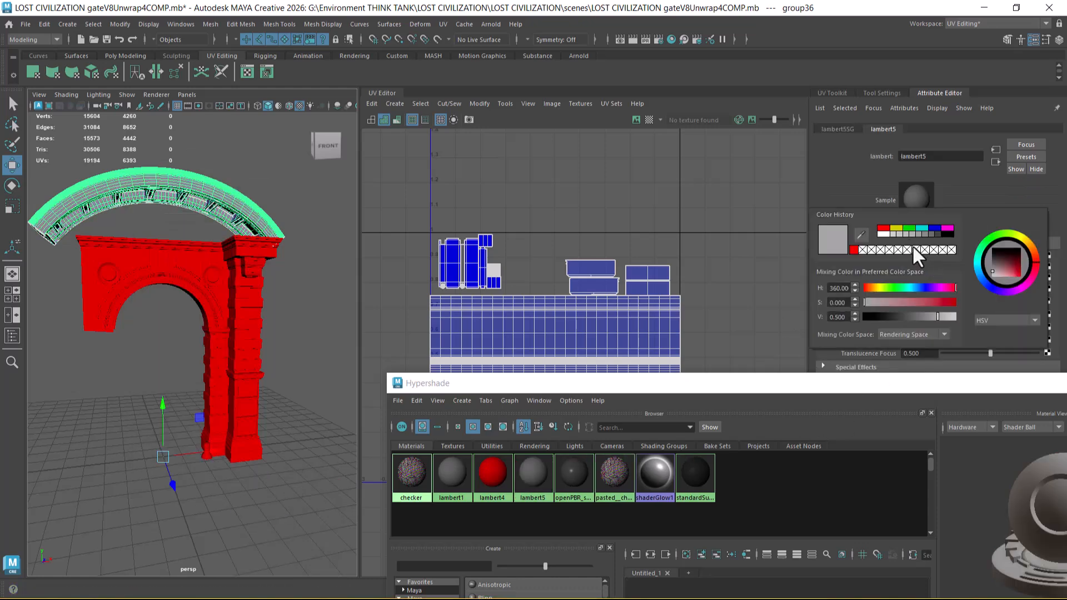
{"action": "left_click", "coordinate": [895, 229]}
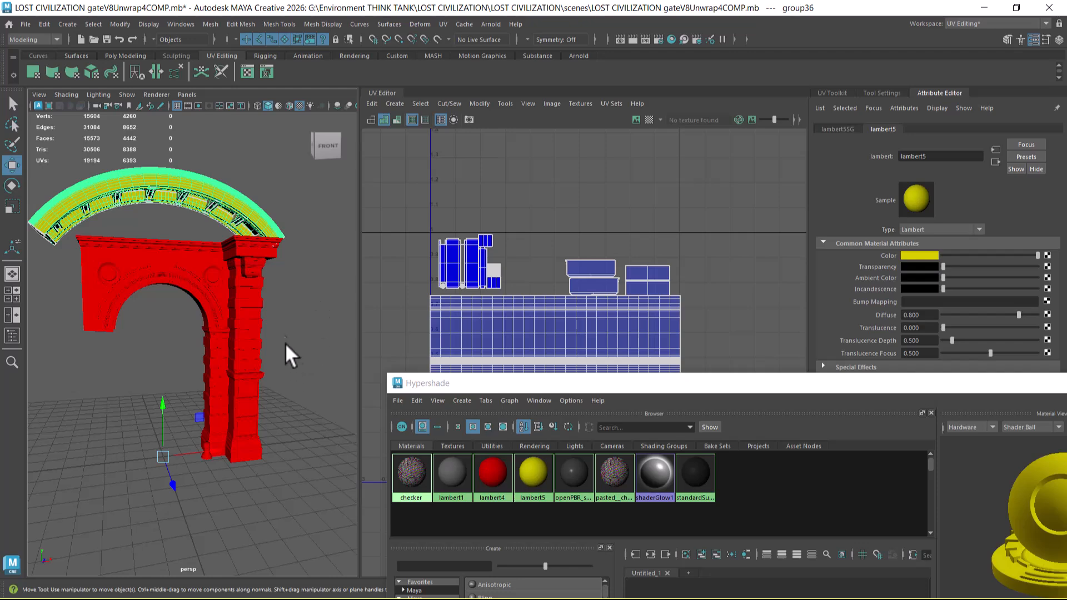
Step: Select the whole lower arch wall group, assign it a new Lambert material and set its color to green
{"action": "left_click", "coordinate": [201, 294]}
{"action": "key", "text": "Up"}
{"action": "right_click", "coordinate": [158, 279]}
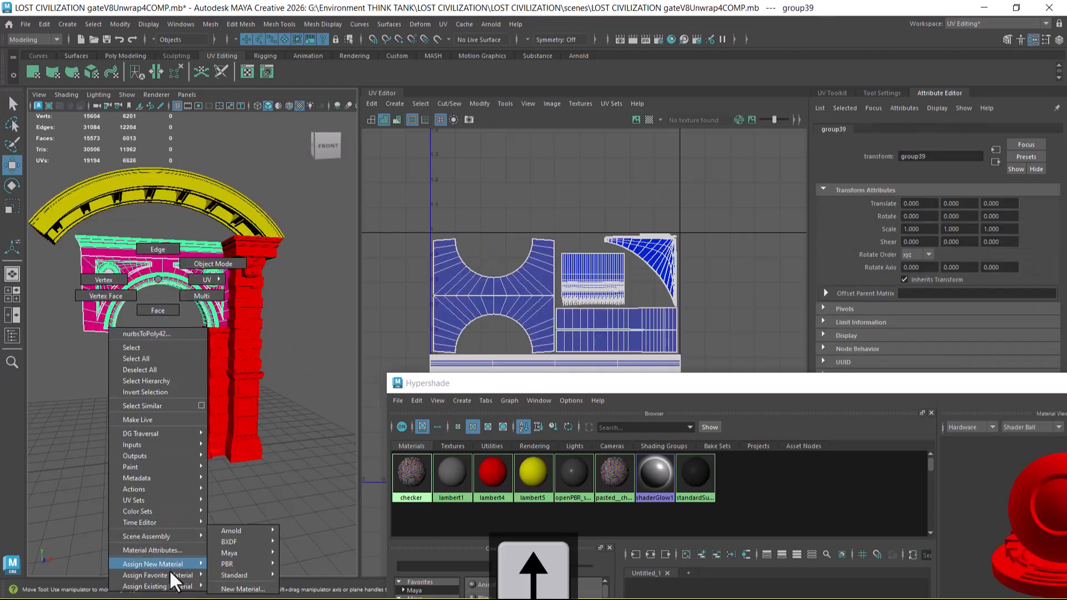
{"action": "mouse_move", "coordinate": [167, 564]}
{"action": "left_click", "coordinate": [281, 507]}
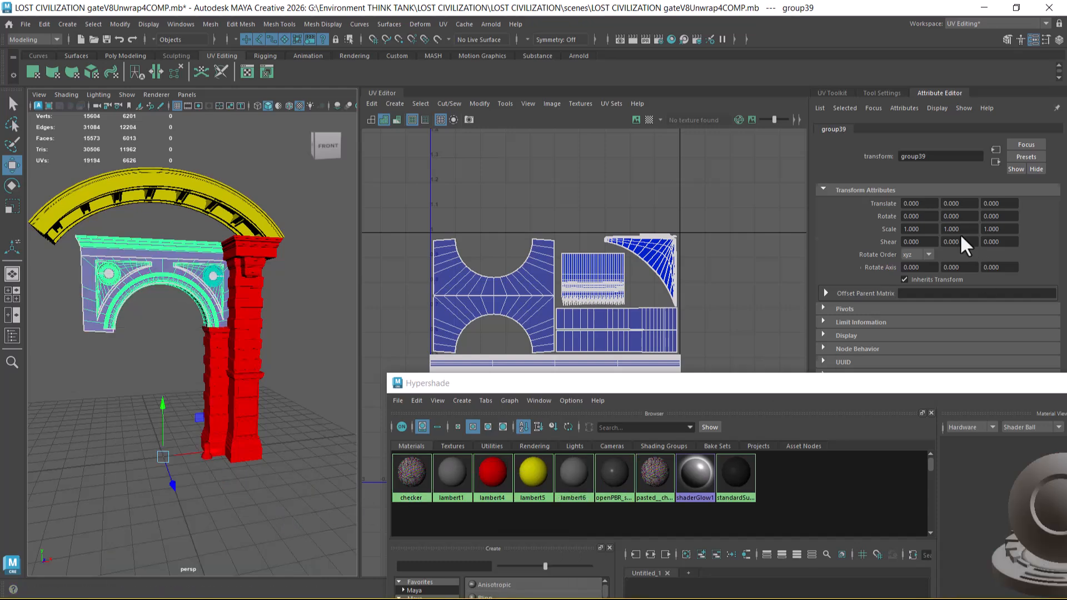
{"action": "left_click", "coordinate": [923, 254]}
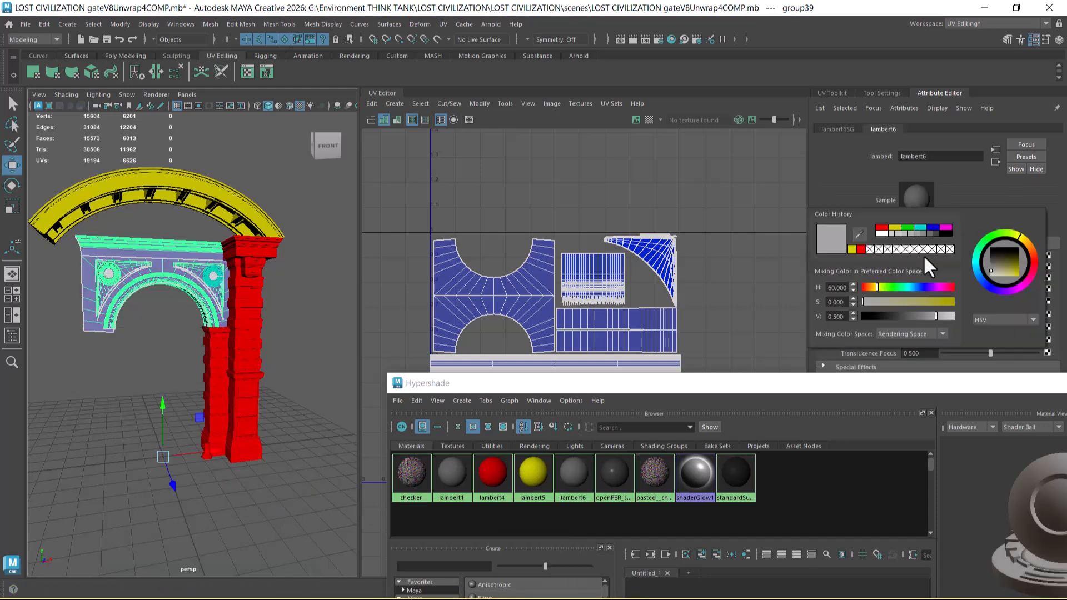
{"action": "left_click", "coordinate": [907, 227]}
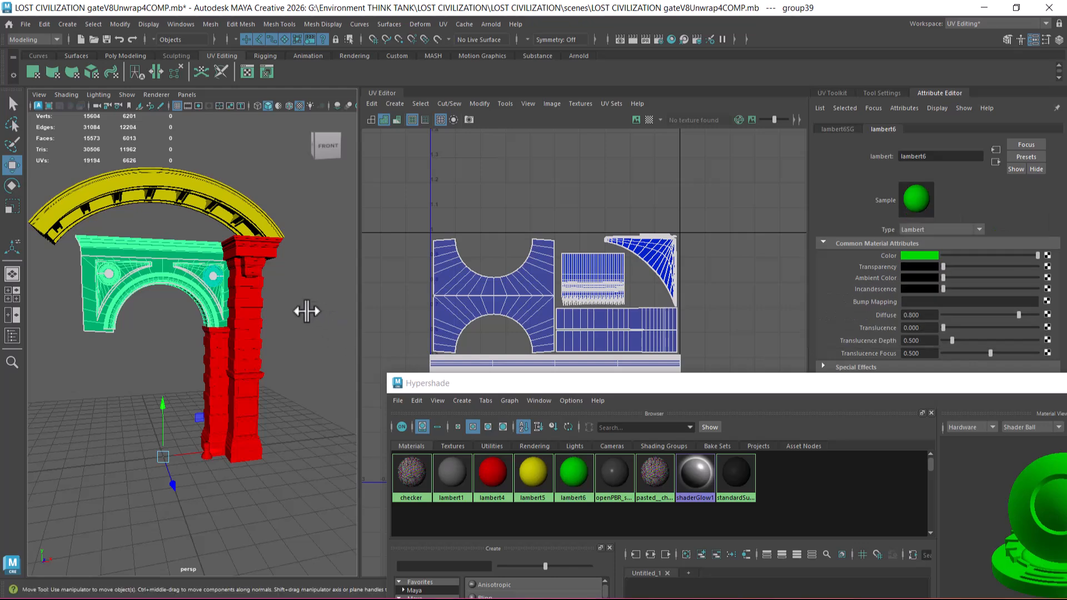
Step: Deselect the lower arch group, close the Hypershade and select every piece of the gate
{"action": "left_click", "coordinate": [314, 314]}
{"action": "left_click_drag", "start_coordinate": [1005, 378], "coordinate": [685, 367]}
{"action": "left_click", "coordinate": [852, 362]}
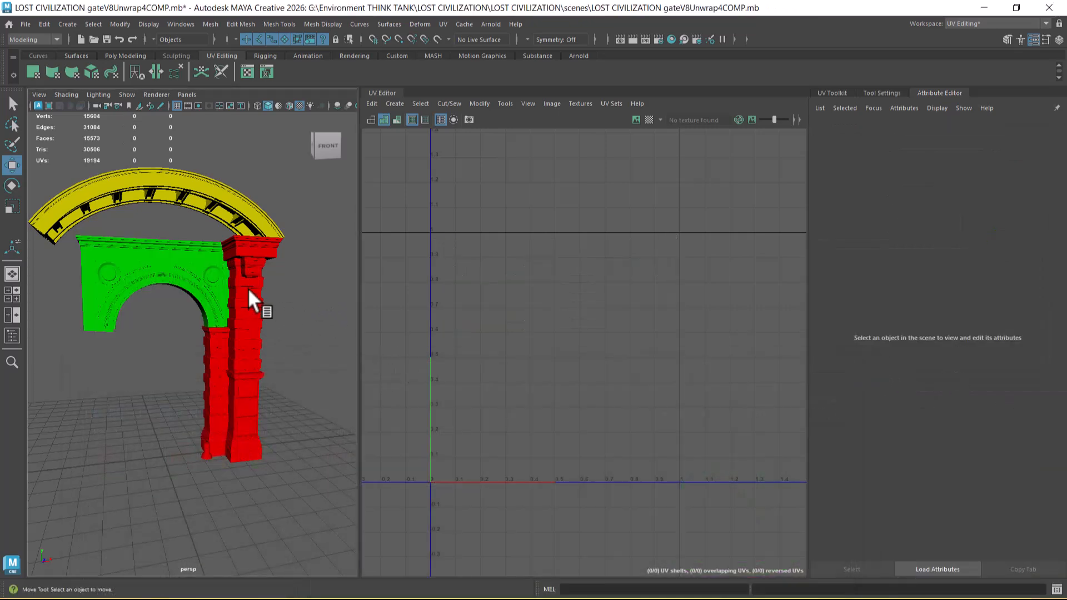
{"action": "scroll", "coordinate": [284, 308], "scroll_direction": "down", "scroll_amount": 3}
{"action": "left_click_drag", "start_coordinate": [29, 219], "coordinate": [290, 484]}
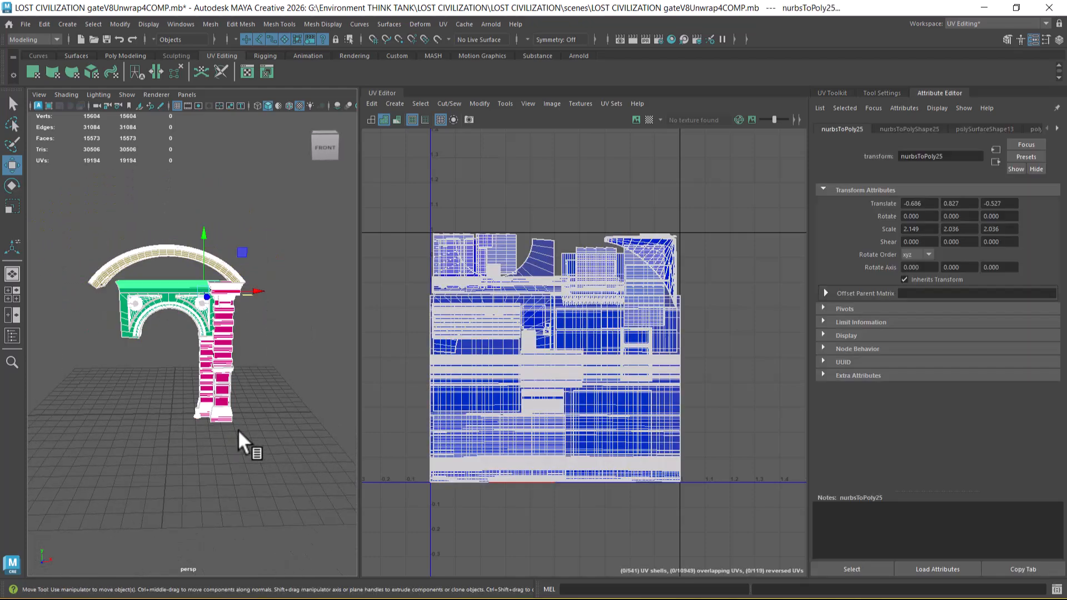
{"action": "scroll", "coordinate": [290, 395], "scroll_direction": "up", "scroll_amount": 3}
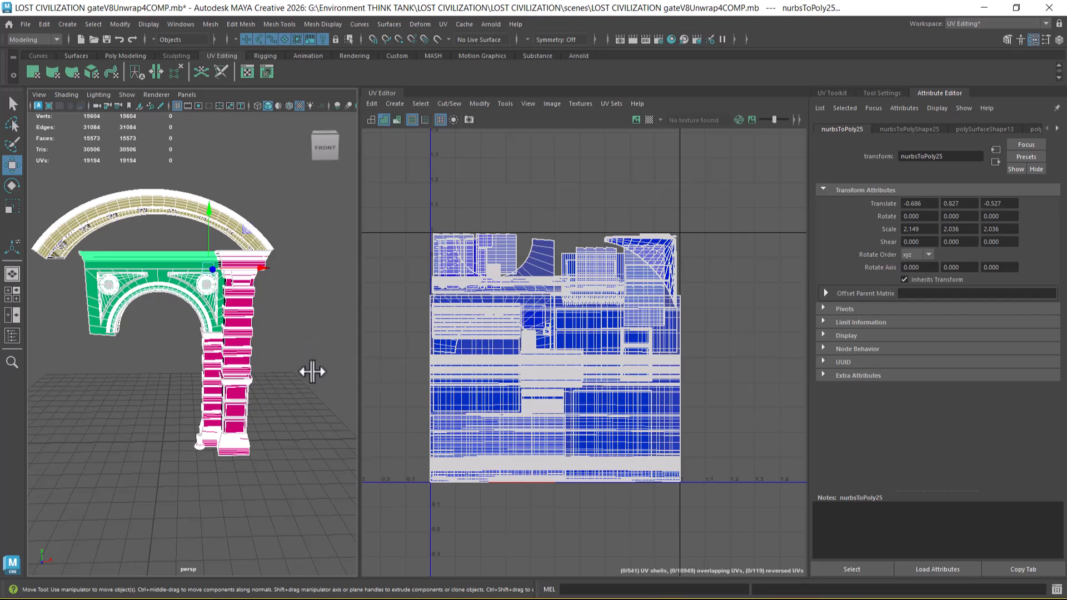
{"action": "mouse_move", "coordinate": [305, 370]}
{"action": "left_mouse_down", "text": "alt"}
{"action": "mouse_move", "coordinate": [277, 364]}
{"action": "mouse_move", "coordinate": [300, 364]}
{"action": "left_mouse_up", "text": "alt"}
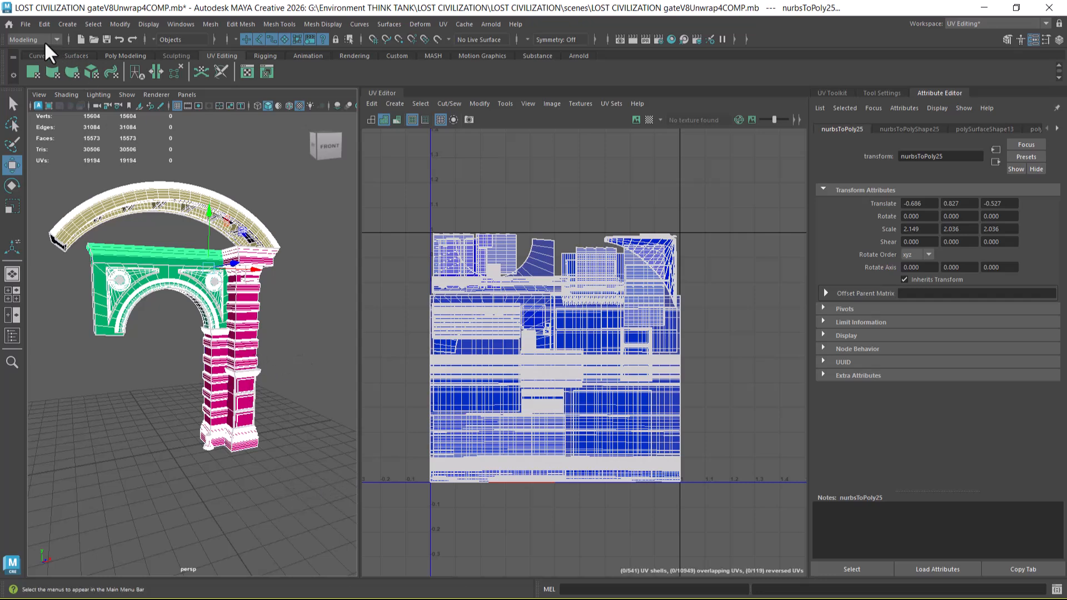
Step: Save the scene as a new version named LOST CIVILIZATION gateV8Unwrap4COMPtex.mb
{"action": "left_click", "coordinate": [21, 22]}
{"action": "left_click", "coordinate": [50, 83]}
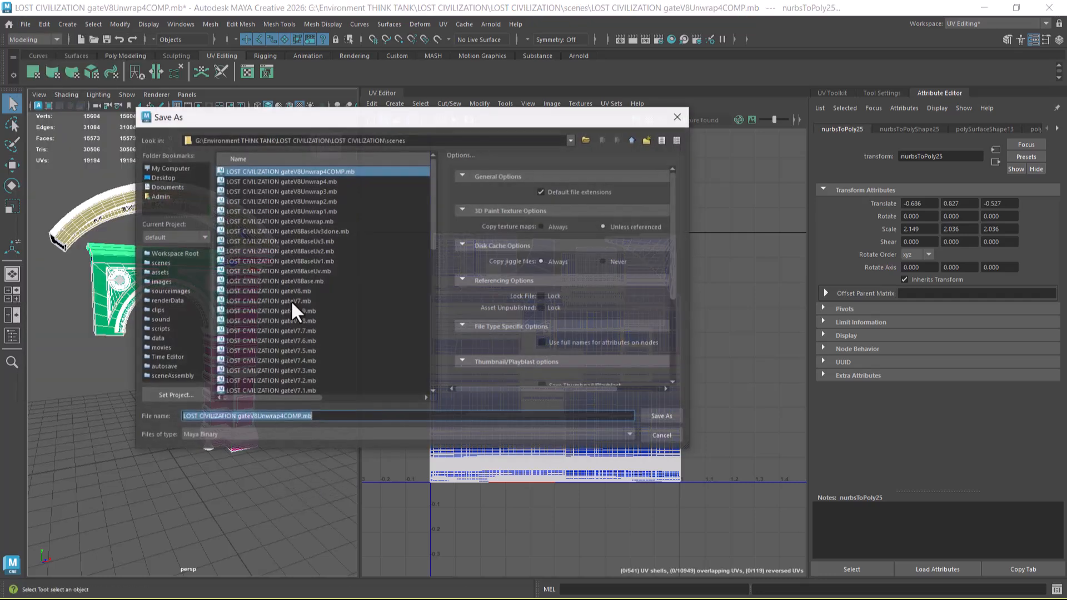
{"action": "left_click", "coordinate": [299, 417]}
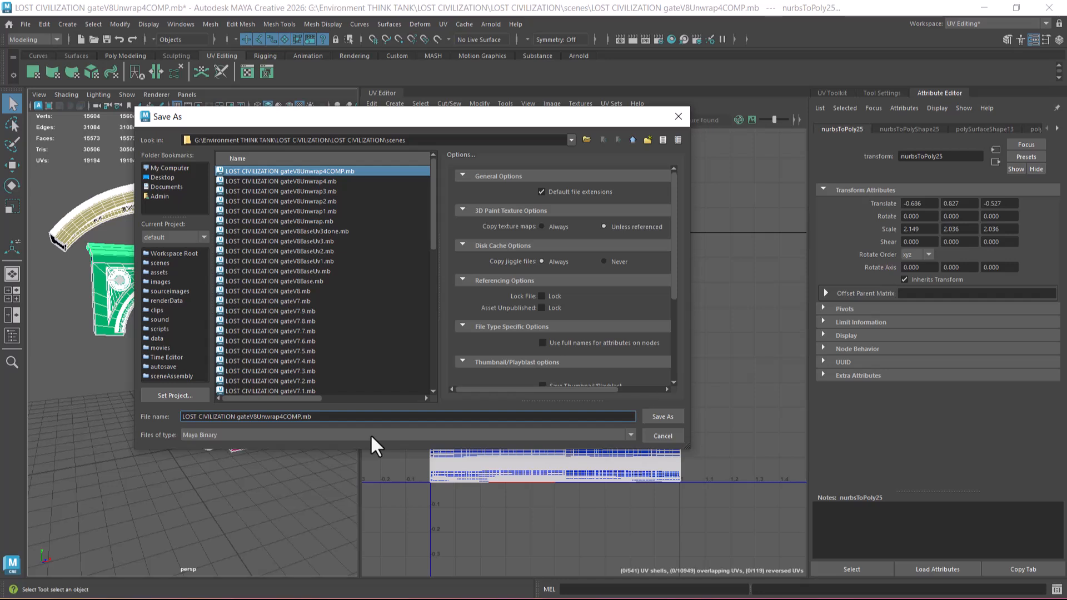
{"action": "type", "text": "TE"}
{"action": "key", "text": "BackSpace"}
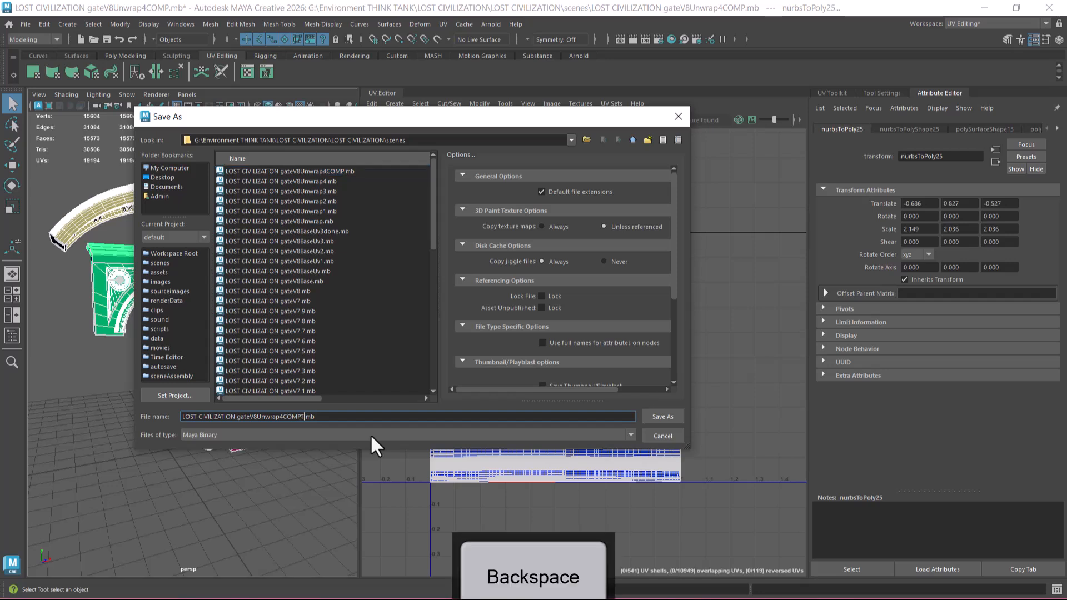
{"action": "key", "text": "BackSpace"}
{"action": "key", "text": "Caps_Lock"}
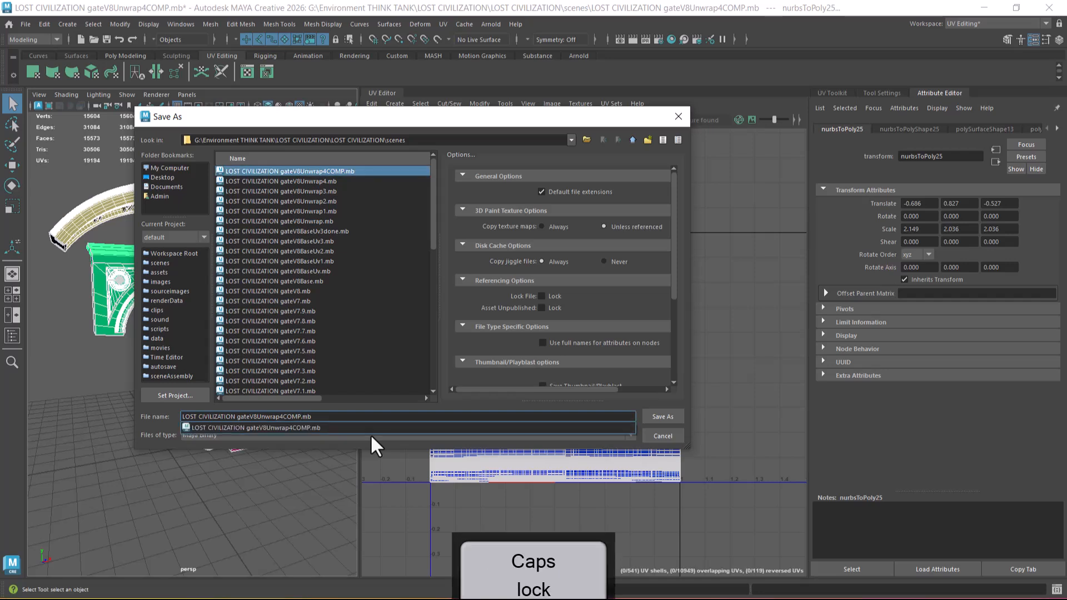
{"action": "type", "text": "tex"}
{"action": "key", "text": "Return"}
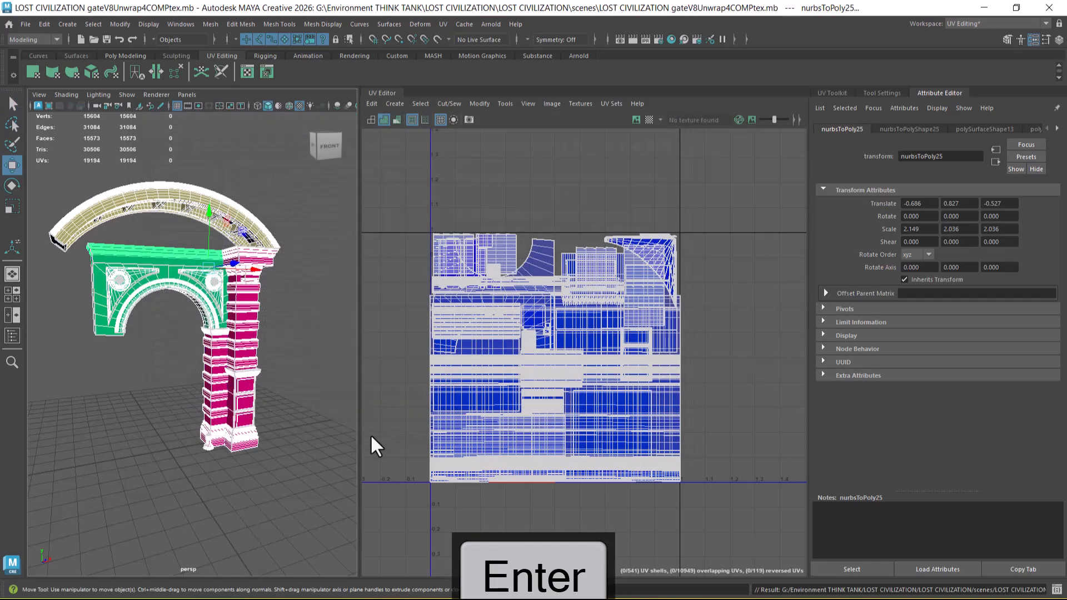
Step: Select the pillar, lower arch and top arch groups in turn to inspect each group's UV layout
{"action": "left_click", "coordinate": [274, 412]}
{"action": "left_click", "coordinate": [242, 396]}
{"action": "key", "text": "Up"}
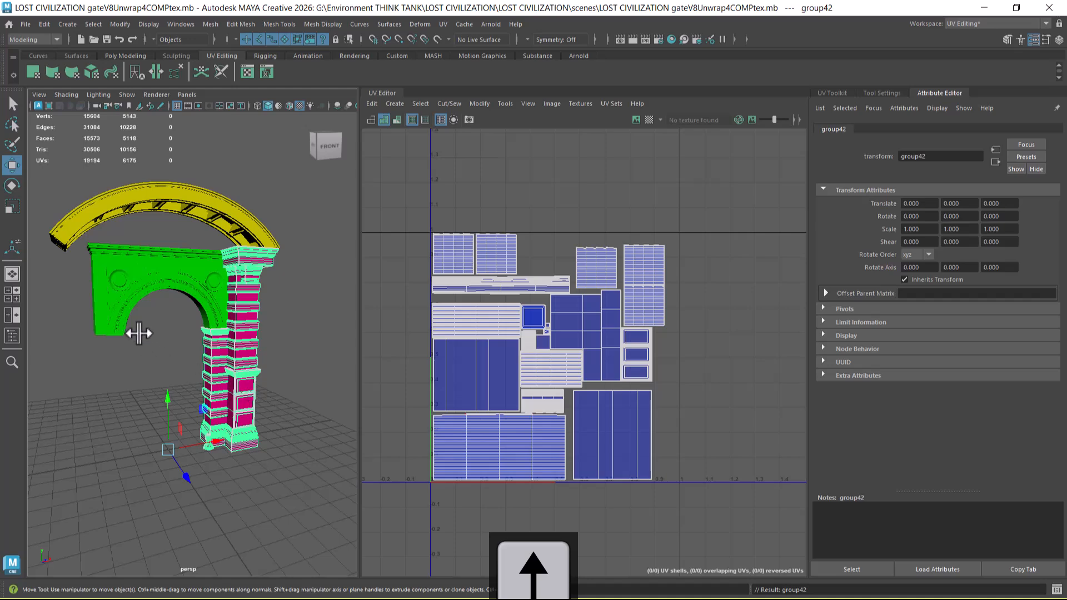
{"action": "left_click", "coordinate": [134, 284]}
{"action": "key", "text": "Up"}
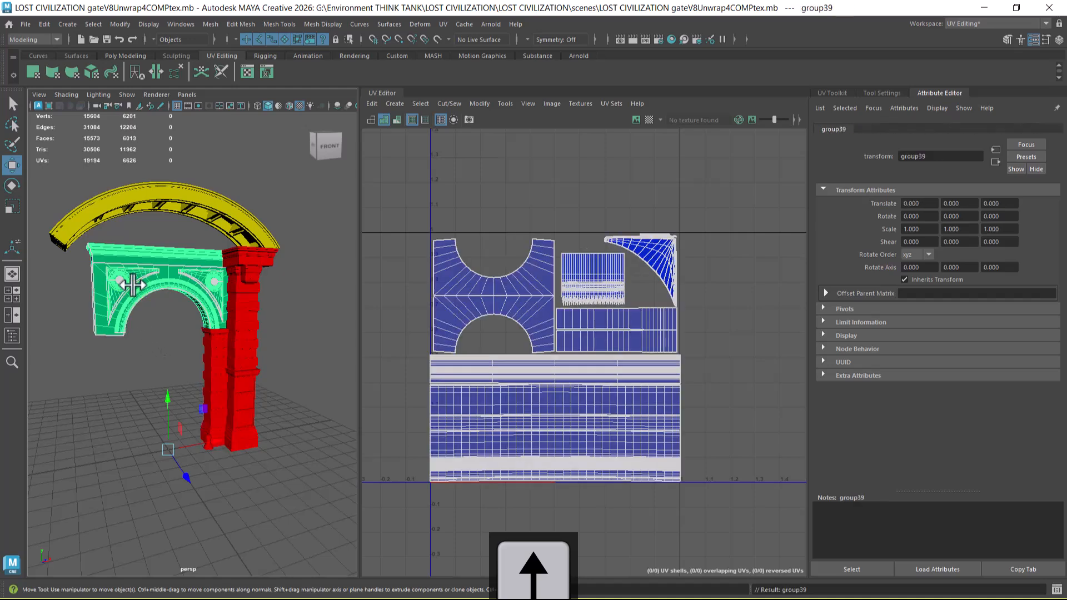
{"action": "left_click", "coordinate": [171, 201]}
{"action": "key", "text": "Up"}
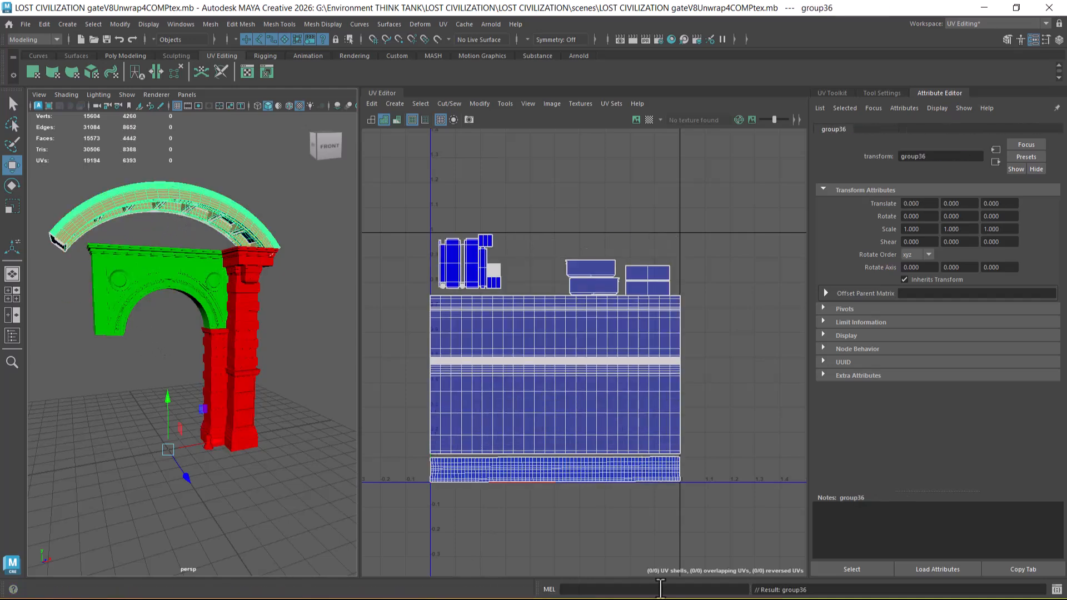
Step: Open the Windows Start menu
{"action": "key", "text": "super"}
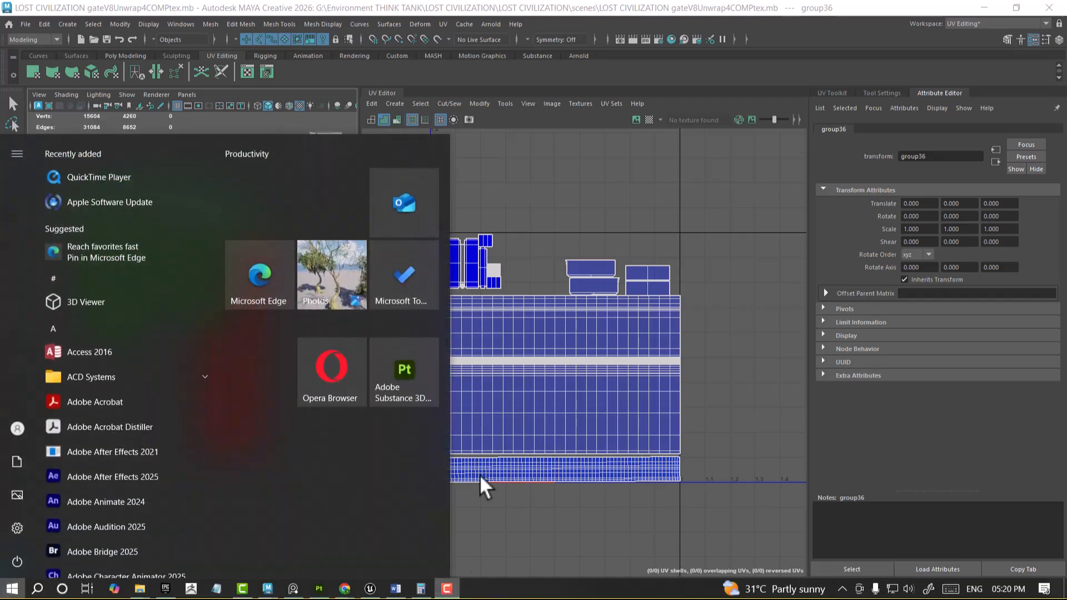